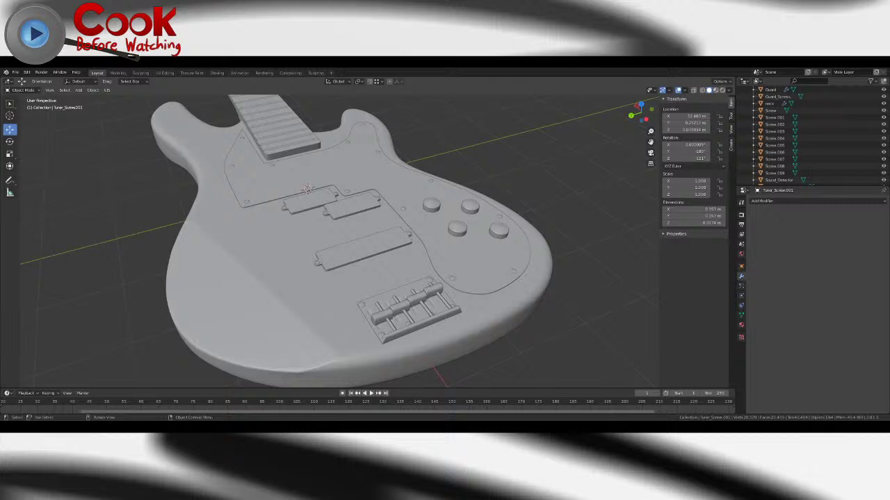
- Examine the bass model's neck and headstock from behind and above, including the tuners and string posts
scroll(559, 147, "down", 6)
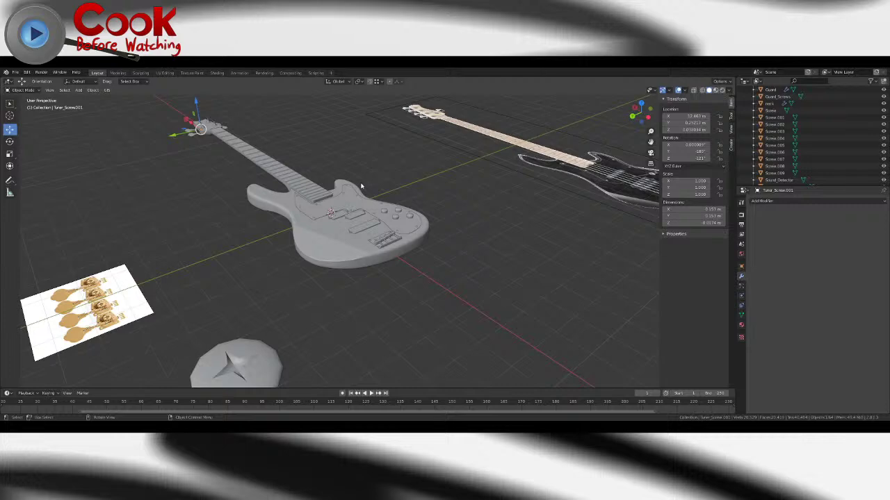
middle_click_drag(361, 185, 481, 118)
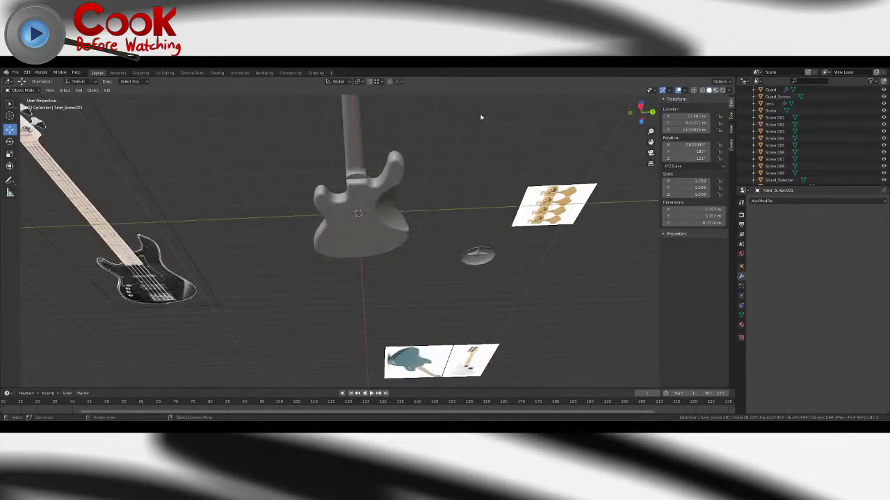
middle_click_drag(432, 179, 420, 226)
scroll(411, 191, "up", 1)
middle_click_drag(412, 160, 411, 248, "shift")
scroll(411, 247, "up", 3)
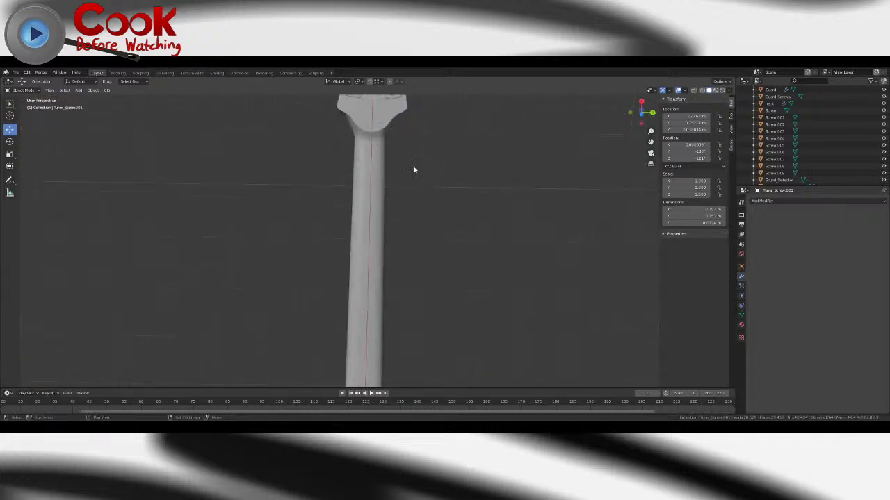
middle_click_drag(416, 152, 403, 241, "shift")
scroll(404, 240, "up", 4)
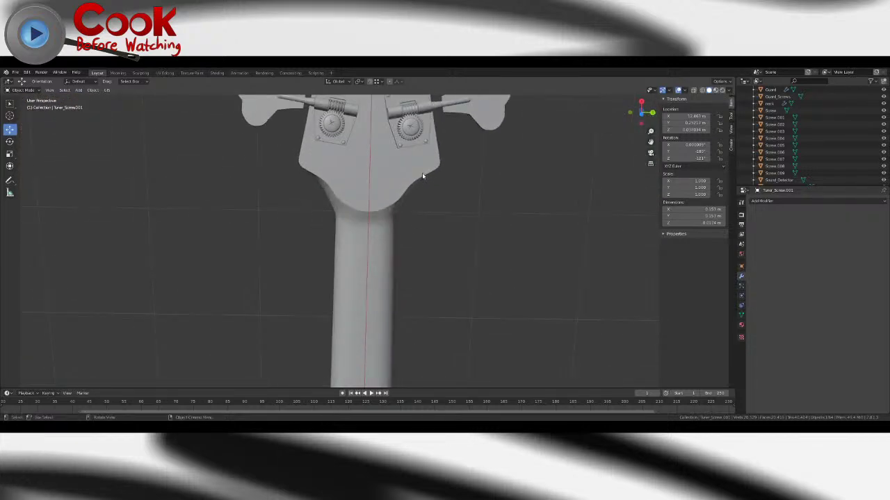
middle_click_drag(439, 166, 358, 241)
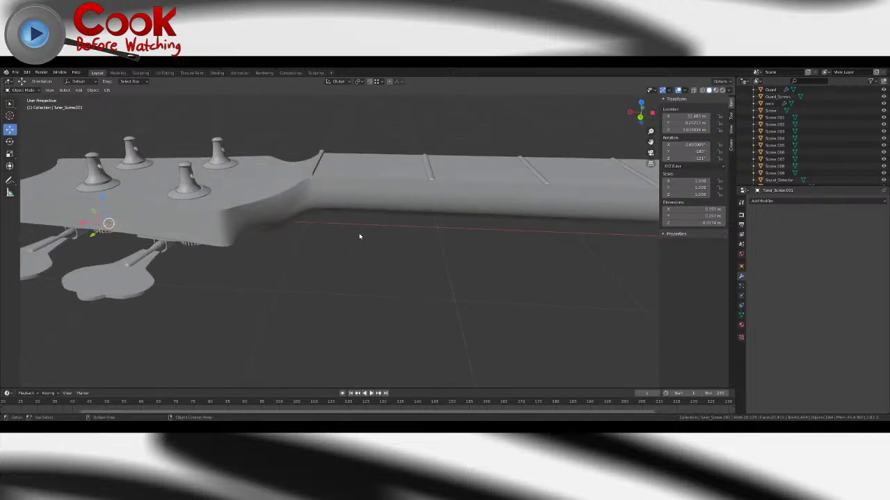
scroll(363, 235, "down", 4)
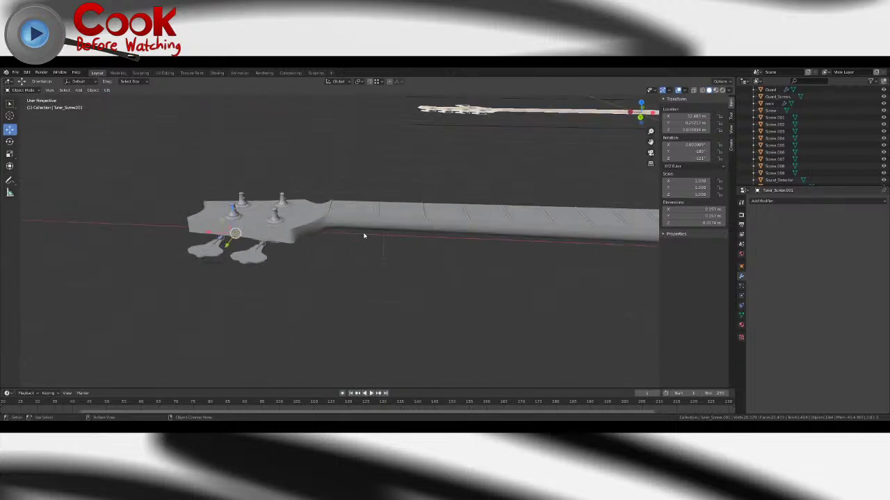
scroll(326, 212, "up", 4)
middle_click_drag(409, 213, 447, 196)
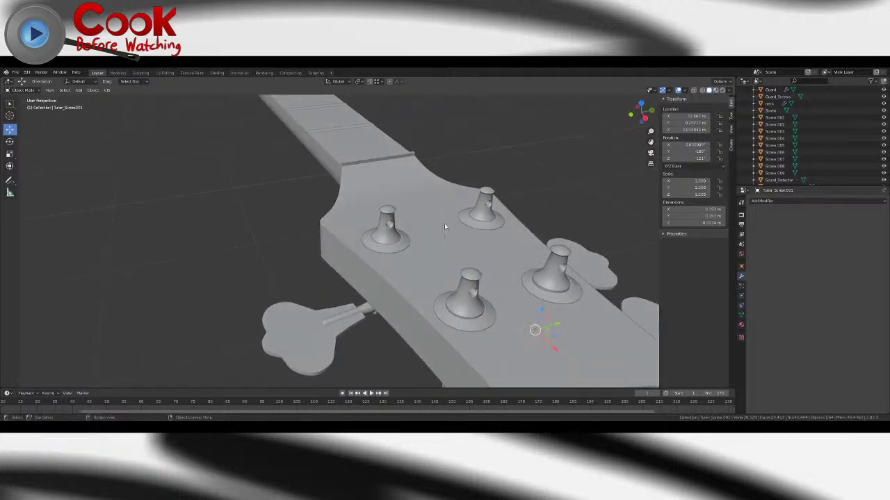
scroll(444, 224, "down", 5)
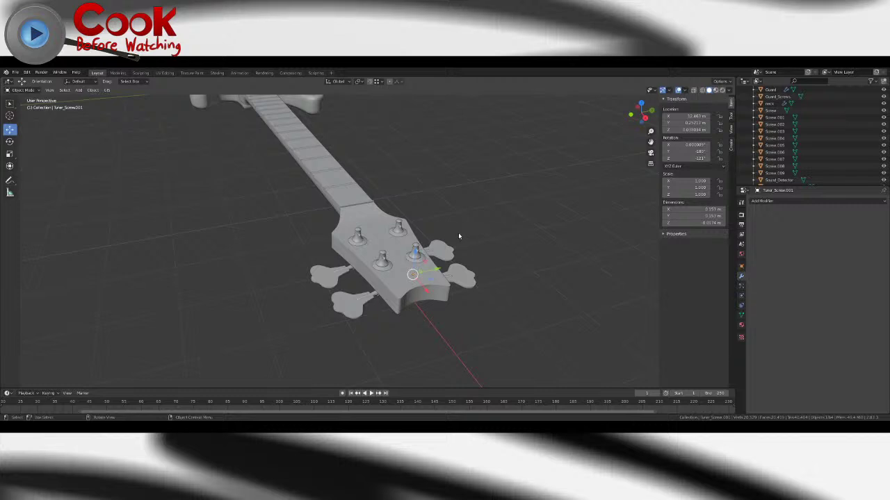
middle_click_drag(458, 236, 286, 225)
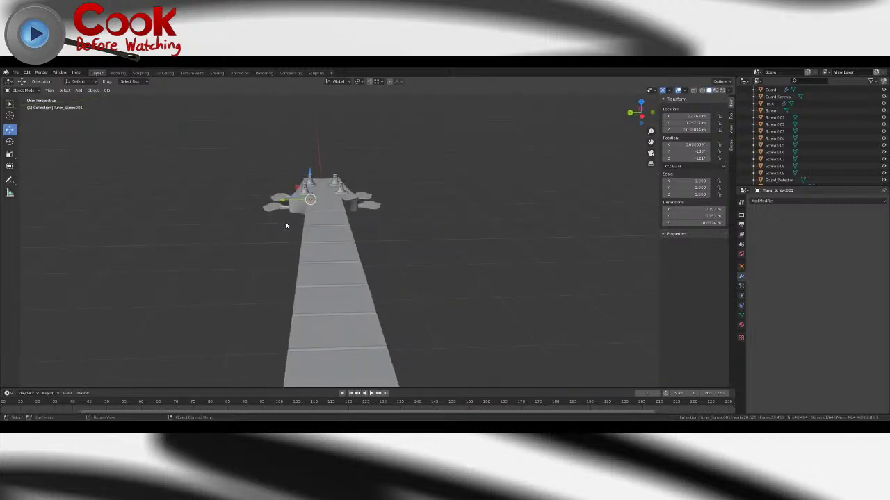
scroll(286, 225, "down", 3)
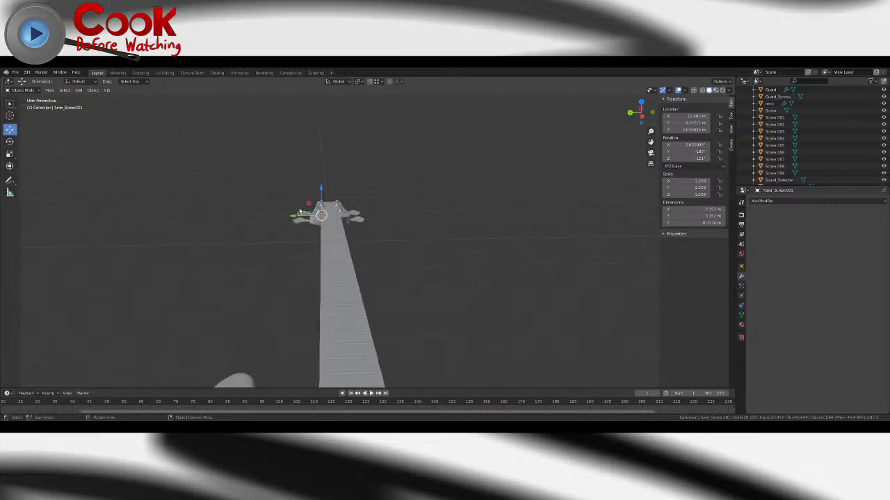
middle_click_drag(286, 225, 484, 221)
middle_click_drag(626, 234, 408, 228, "shift")
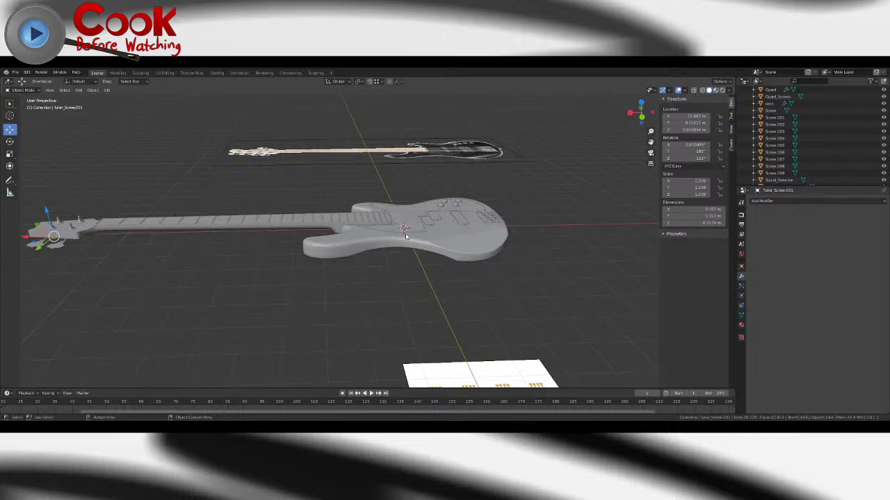
- Inspect the side of the headstock and the back of the bass body, including the neck joint
middle_click_drag(406, 237, 360, 246)
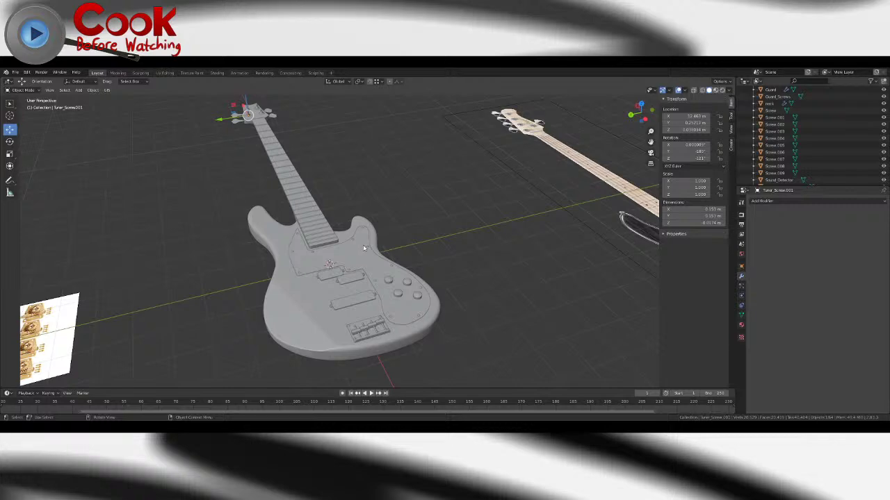
middle_click_drag(362, 249, 382, 239)
scroll(381, 237, "down", 3)
middle_click_drag(382, 238, 455, 244, "shift")
scroll(456, 244, "up", 7)
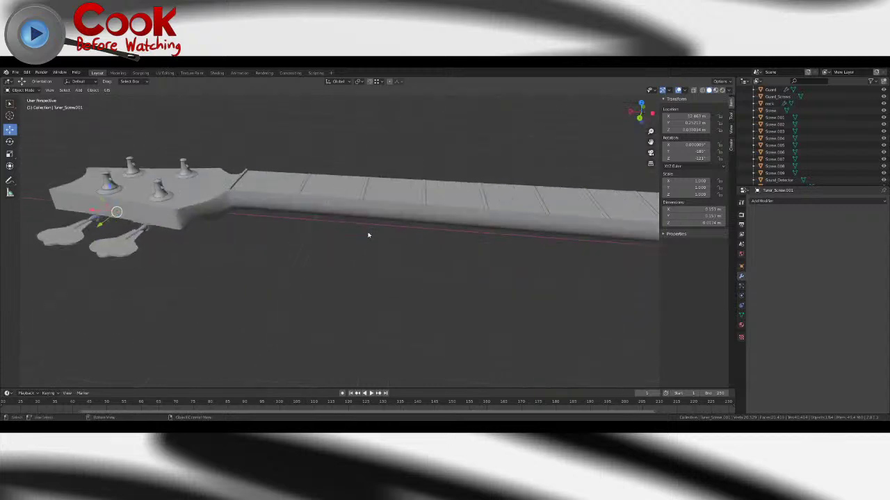
middle_click_drag(323, 229, 358, 232)
middle_click_drag(237, 255, 372, 198, "shift")
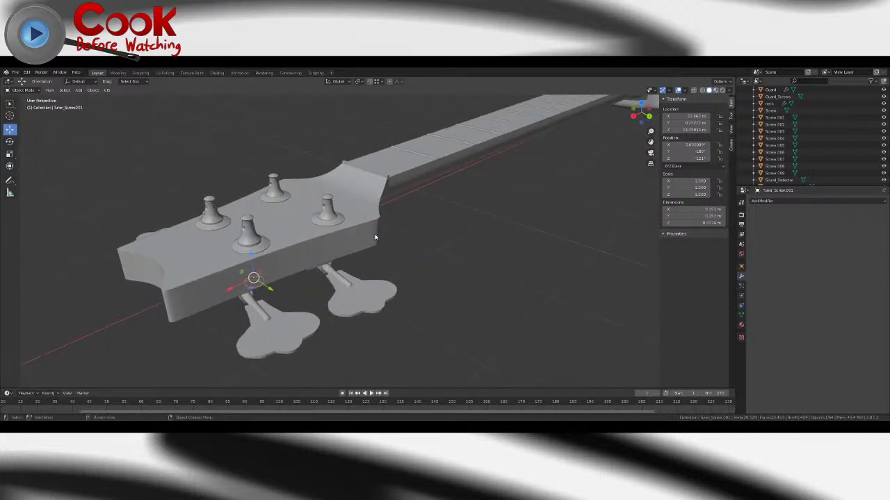
middle_click_drag(507, 178, 375, 243, "shift")
scroll(389, 236, "down", 4)
scroll(480, 182, "up", 2)
middle_click_drag(480, 182, 306, 254, "shift")
middle_click_drag(431, 271, 444, 142)
middle_click_drag(346, 318, 366, 302)
scroll(329, 324, "down", 3)
middle_click_drag(313, 361, 387, 267, "shift")
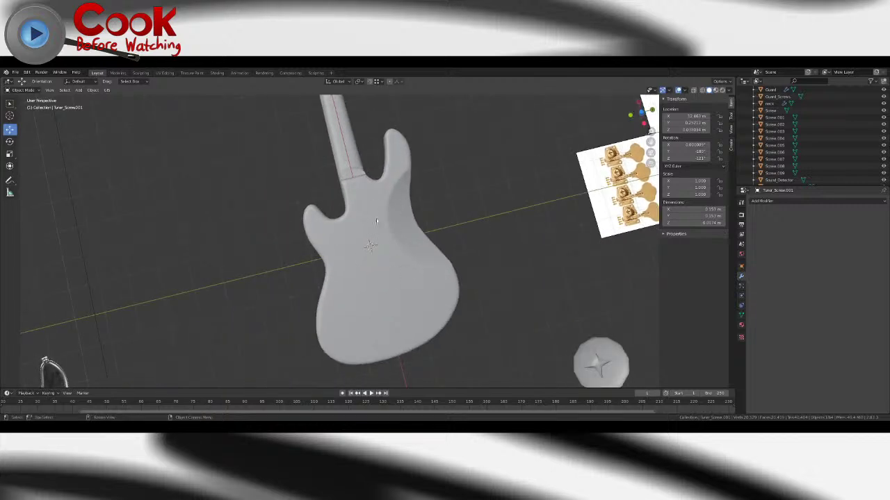
middle_click_drag(180, 244, 306, 330)
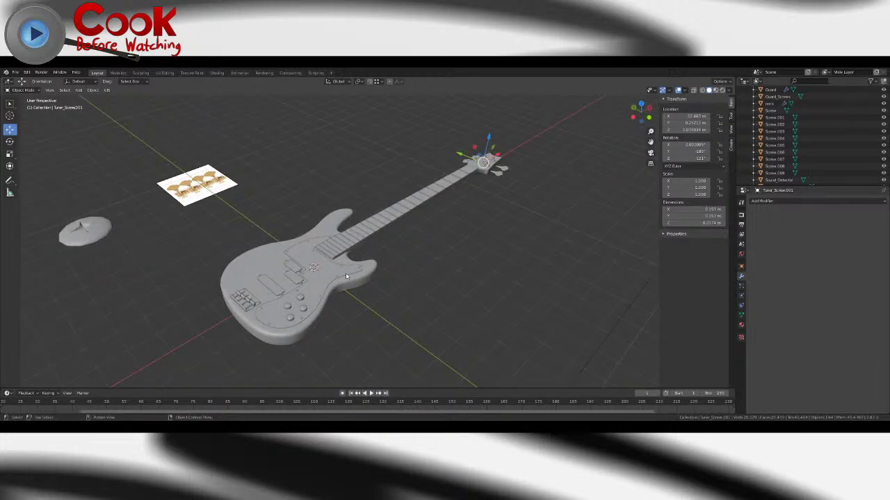
- Review the front of the bass, checking the pickups, knobs, fretboard and bridge
scroll(345, 272, "up", 7)
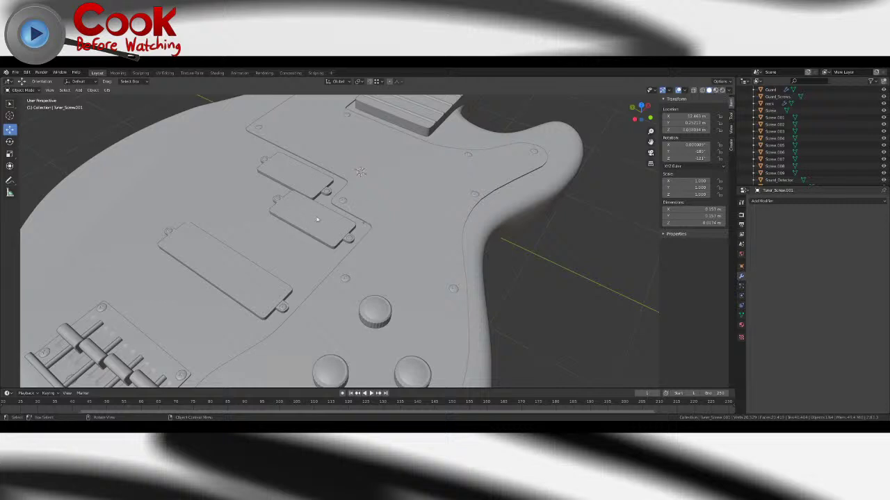
scroll(281, 201, "down", 6)
middle_click_drag(437, 171, 362, 275, "shift")
scroll(362, 276, "up", 6)
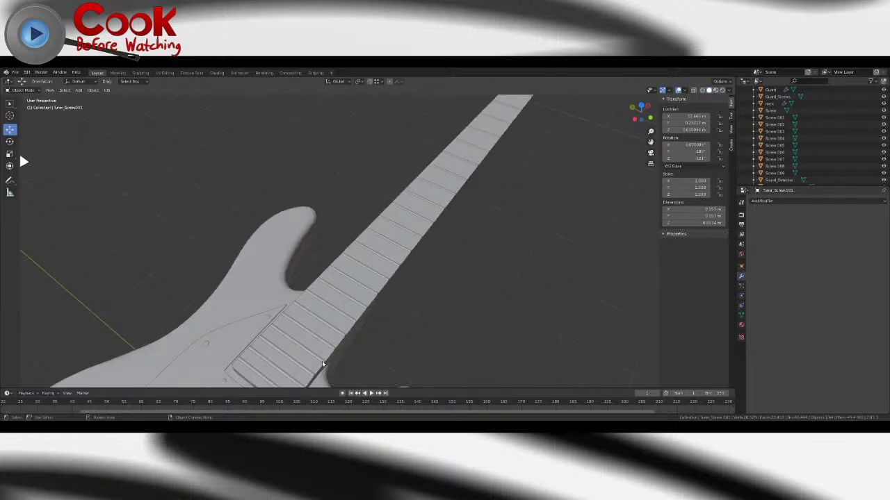
scroll(335, 269, "down", 4)
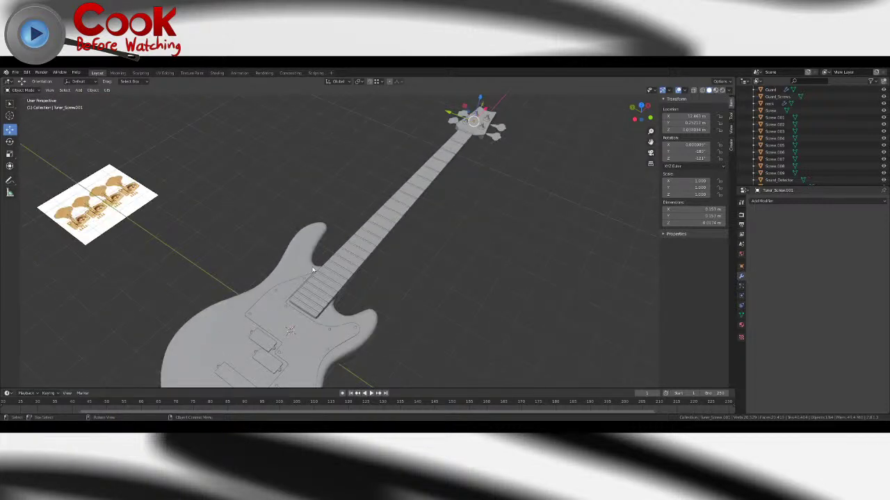
scroll(351, 260, "down", 2)
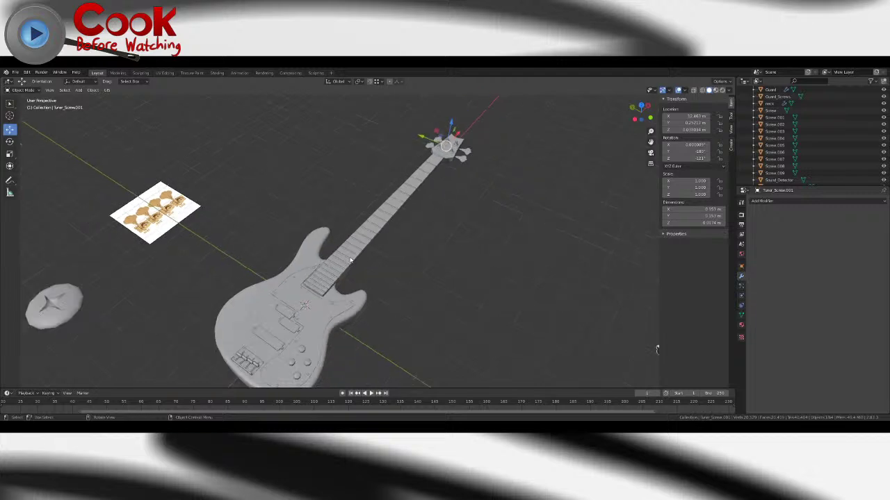
scroll(350, 260, "down", 3)
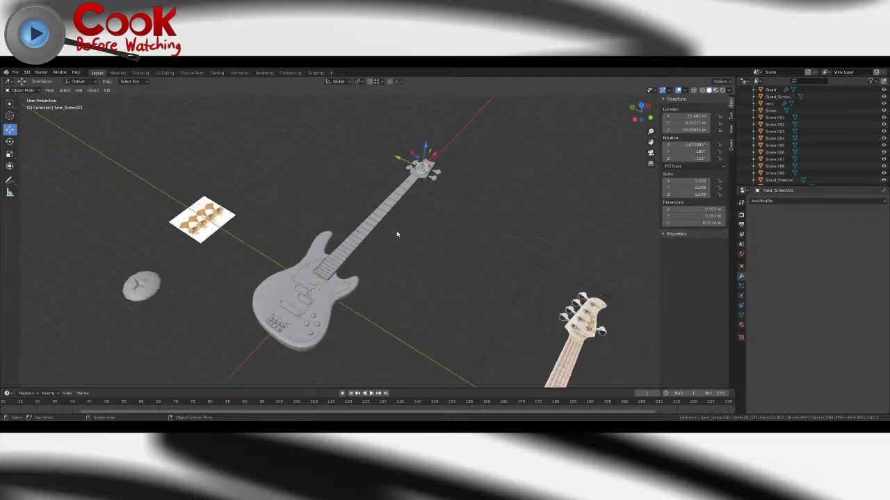
middle_click_drag(391, 233, 427, 214)
scroll(404, 218, "up", 5)
middle_click_drag(394, 283, 377, 175, "shift")
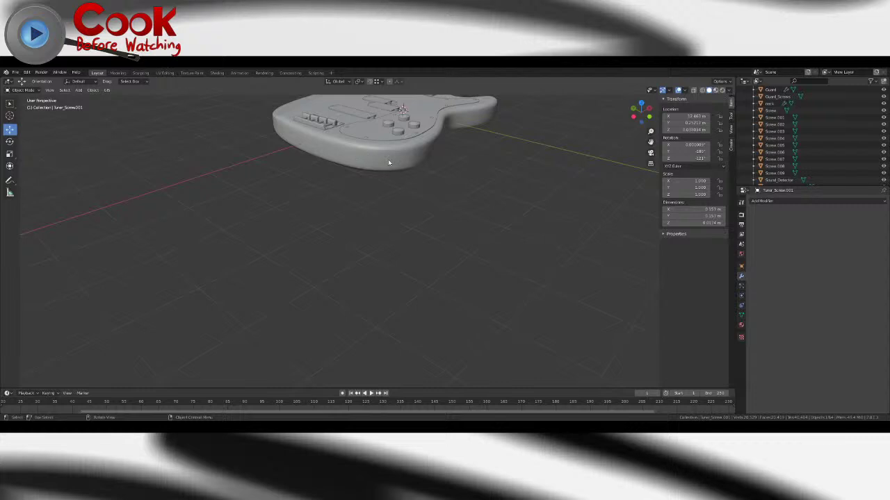
scroll(388, 159, "up", 6)
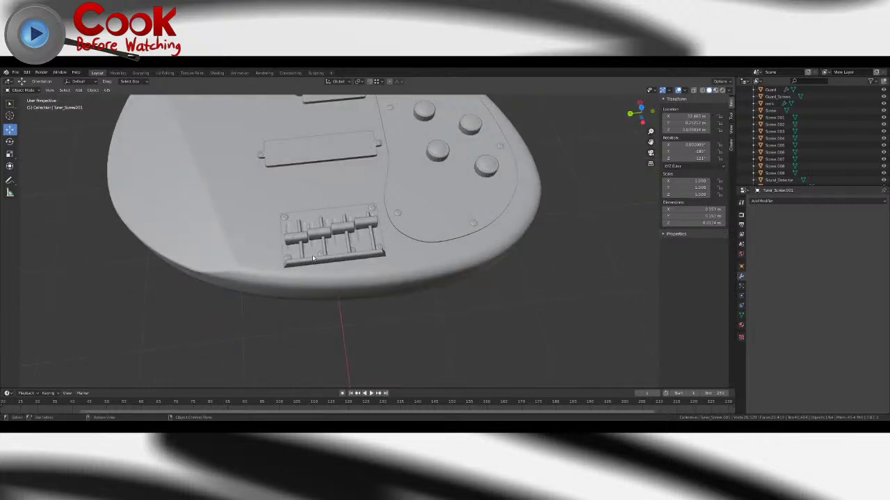
scroll(331, 155, "down", 5)
middle_click_drag(300, 144, 442, 212, "shift")
middle_click_drag(333, 248, 404, 262)
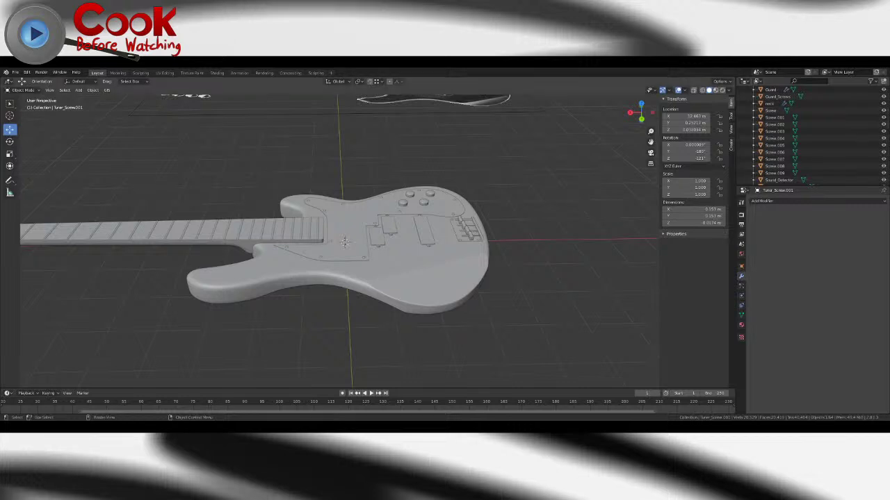
middle_click_drag(386, 167, 397, 165)
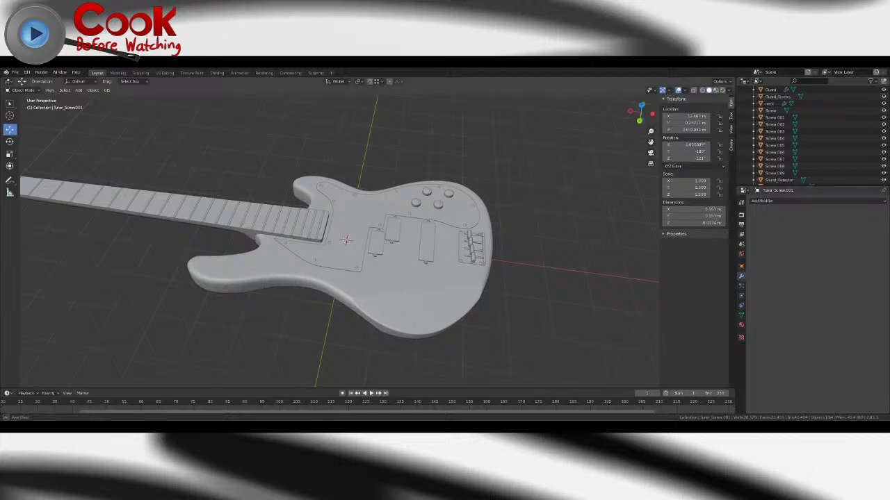
- Add a cube mesh at the scene origin as the base for the neck plate
middle_click_drag(431, 160, 487, 233)
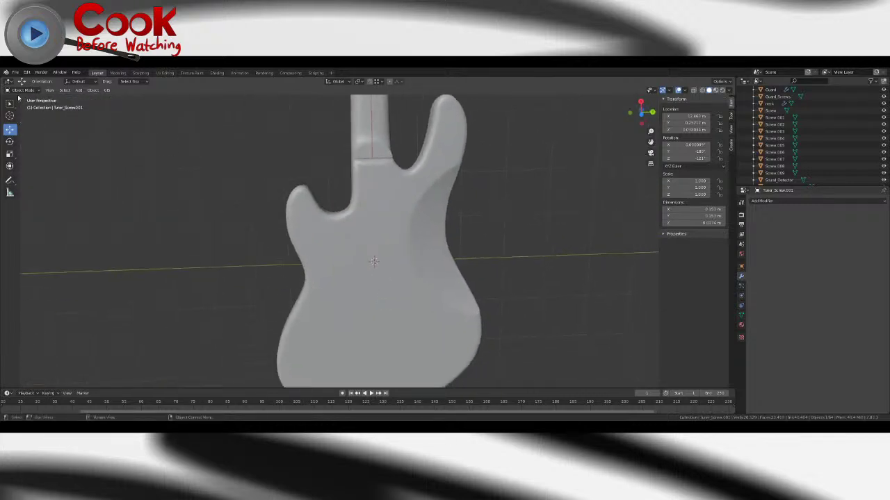
left_click(76, 90)
mouse_move(86, 98)
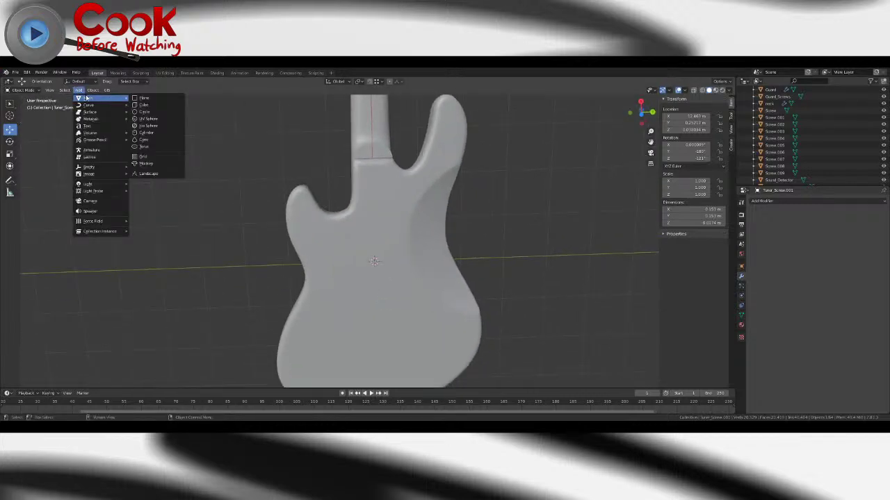
left_click(157, 105)
- Examine the neck plate on the white bass in the rear-view reference image
scroll(470, 234, "down", 3)
middle_click_drag(471, 234, 417, 182)
middle_click_drag(417, 182, 370, 199)
scroll(407, 233, "down", 4)
scroll(222, 261, "up", 3)
scroll(422, 194, "up", 4)
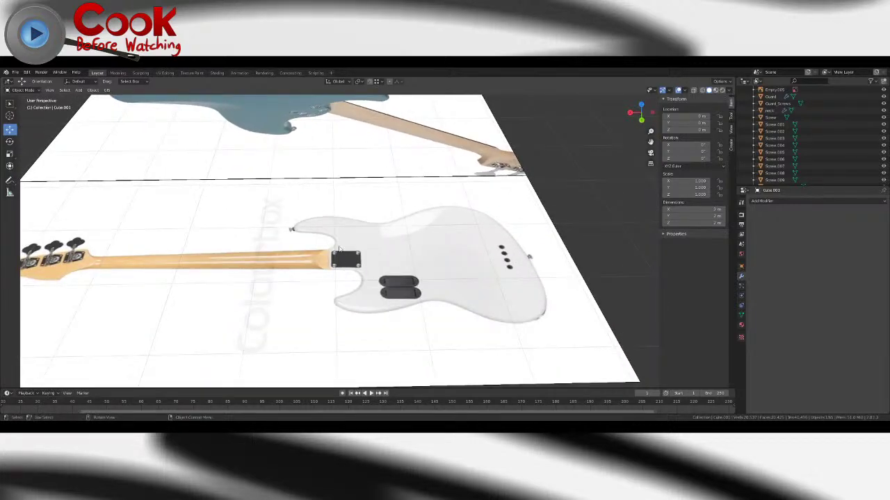
middle_click_drag(293, 149, 363, 254, "shift")
middle_click_drag(418, 348, 406, 240, "shift")
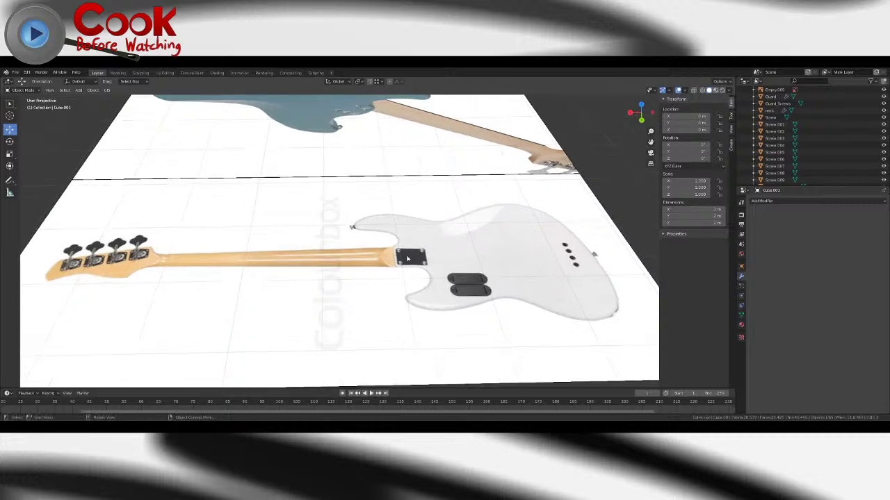
scroll(410, 261, "down", 8)
scroll(238, 249, "down", 2)
middle_click_drag(239, 249, 329, 245)
scroll(348, 251, "down", 2)
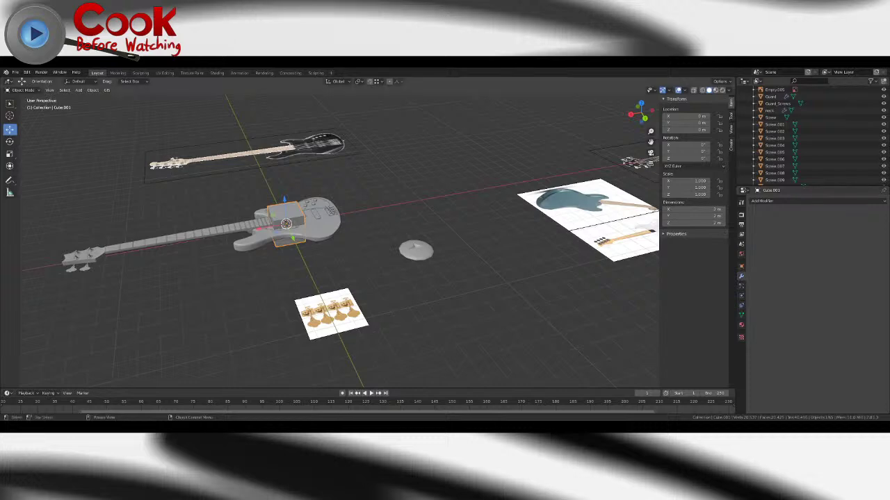
- Select only the new cube and move it along X to about 1.77 m, at the neck joint
scroll(369, 202, "up", 7)
middle_click_drag(219, 177, 302, 203, "shift")
left_click(365, 235, "shift")
left_click(323, 240, "shift")
left_click(310, 215, "shift")
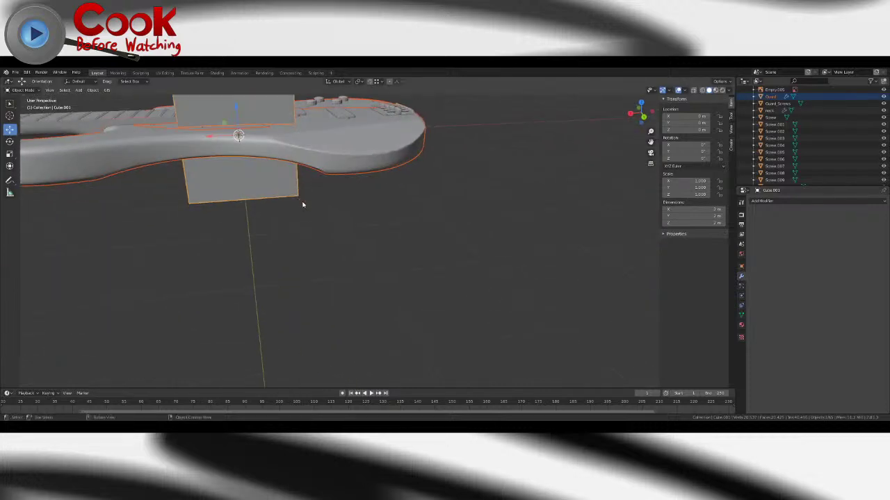
middle_click_drag(310, 153, 337, 166)
left_click(337, 202)
middle_click_drag(338, 198, 403, 172)
left_click(383, 206)
mouse_move(369, 221)
middle_mouse_down("shift")
mouse_move(364, 183)
mouse_move(367, 208)
middle_mouse_up("shift")
left_click_drag(385, 218, 305, 218)
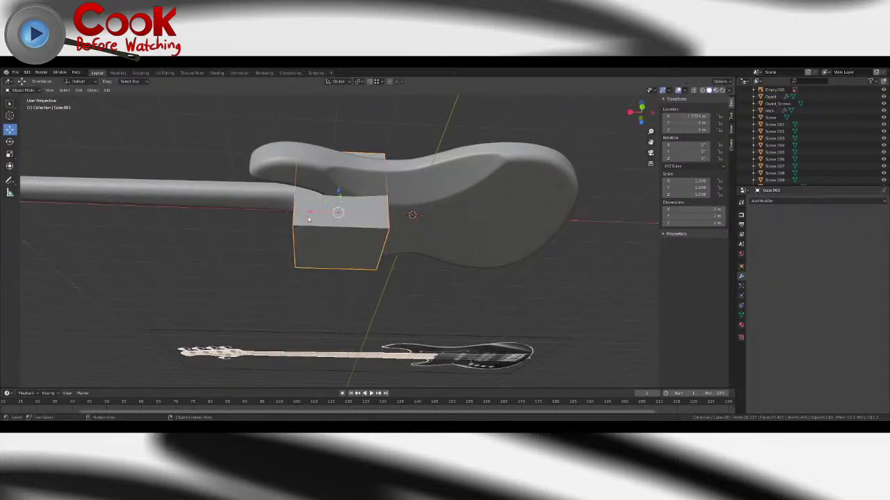
- In Edit Mode, scale the cube's mesh down along Z to flatten it at the neck joint
key("Tab")
left_click(11, 154)
middle_click_drag(292, 156, 300, 189)
left_click_drag(344, 233, 343, 246)
mouse_move(345, 235)
middle_mouse_down()
mouse_move(371, 257)
mouse_move(346, 227)
middle_mouse_up()
scroll(345, 226, "up", 3)
scroll(414, 260, "down", 3)
middle_click_drag(414, 260, 401, 214)
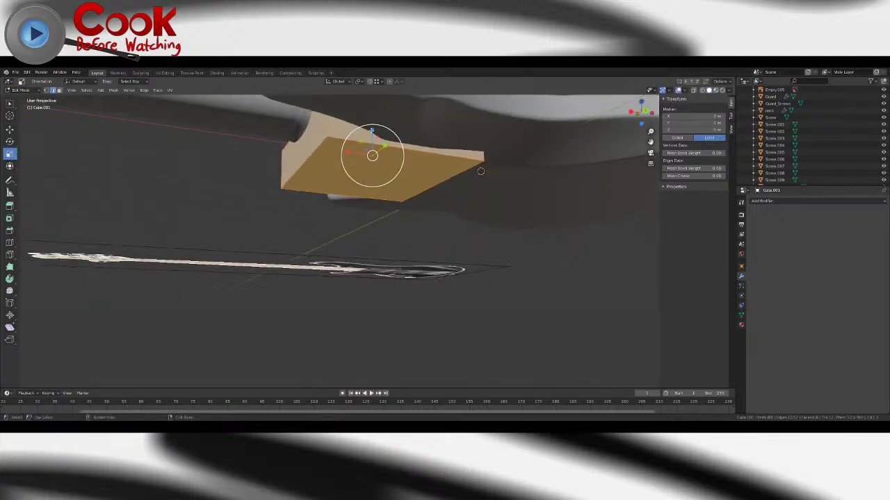
- Scale the flattened block's mesh down further along Z until it partly sinks into the back of the body
mouse_move(373, 131)
left_mouse_down()
mouse_move(369, 149)
mouse_move(373, 142)
left_mouse_up()
key("Tab")
key("Tab")
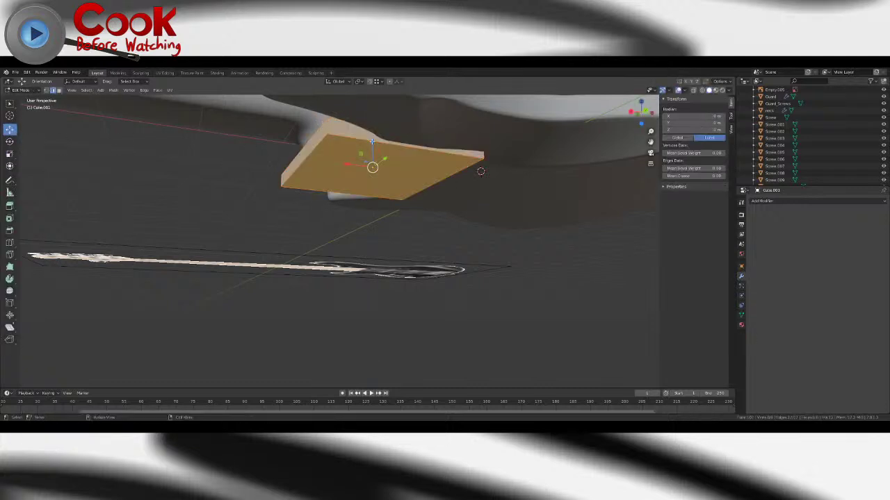
left_click(9, 154)
left_click_drag(372, 141, 371, 165)
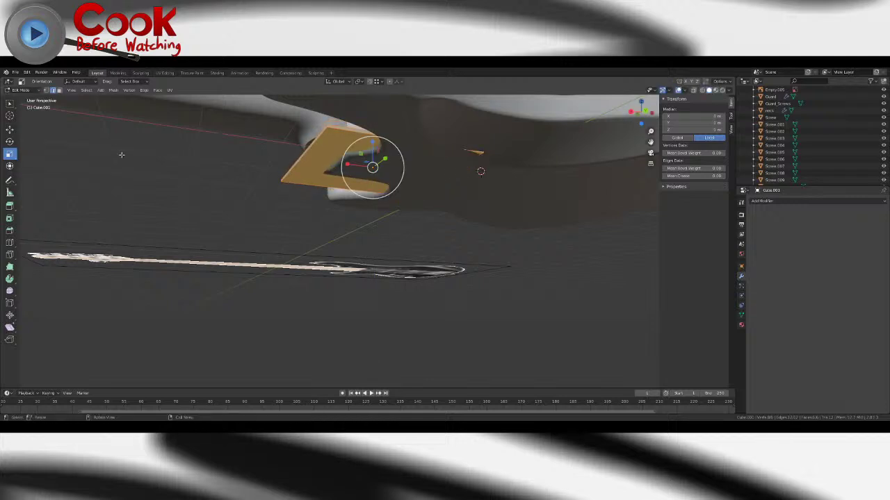
- Move the whole flattened block down along Z so it stands out from the back of the body
key("Tab")
left_click(9, 129)
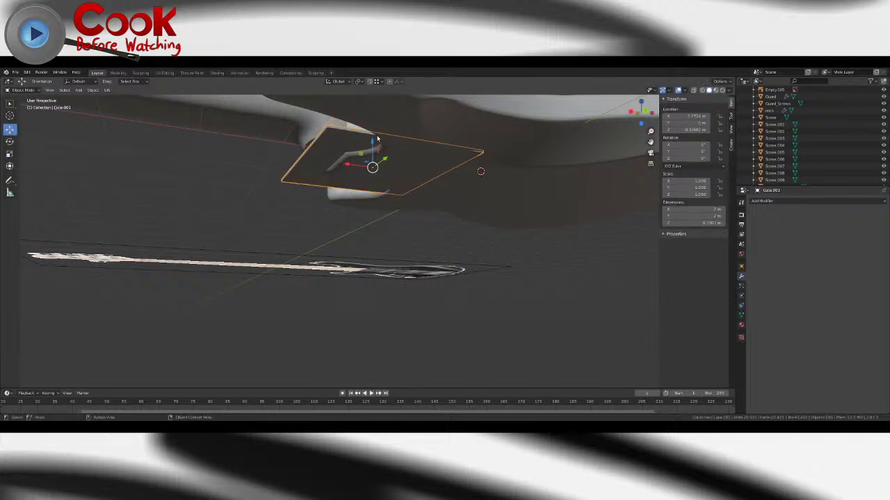
left_click_drag(373, 138, 374, 145)
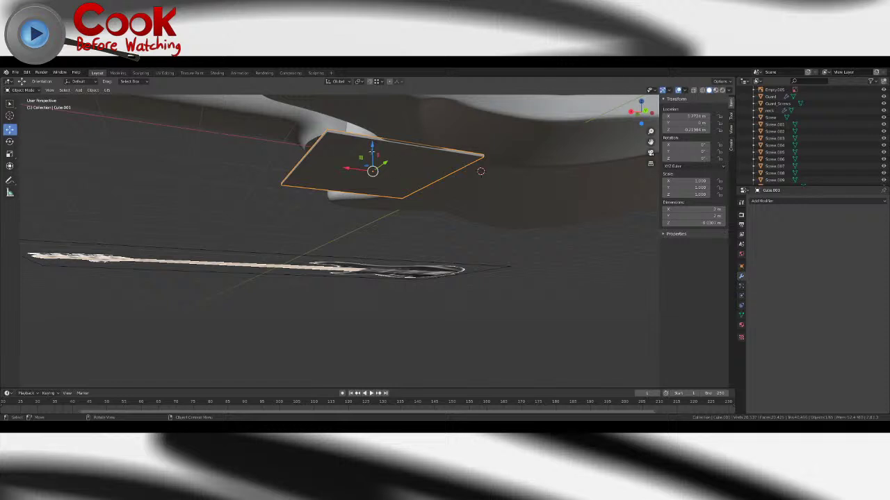
- In Edit Mode, select only the block's neck-side end face and move it about 0.46 m along X towards the body
key("Tab")
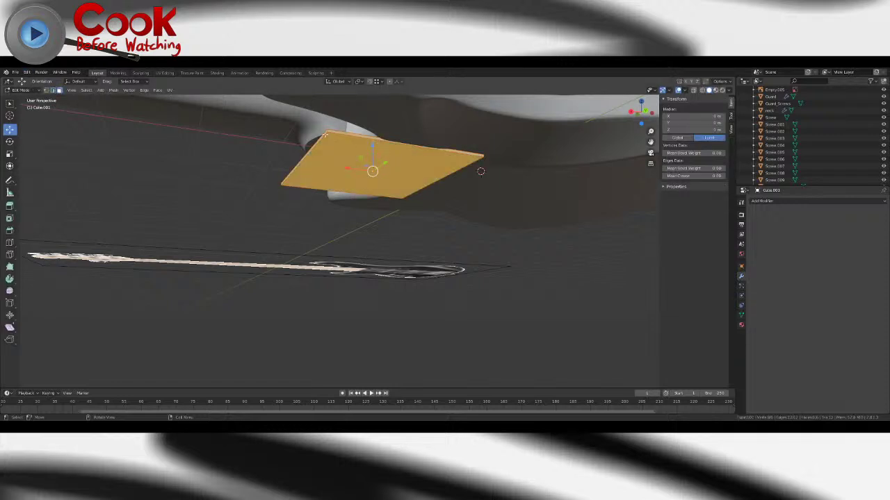
left_click(336, 160)
key("alt+a")
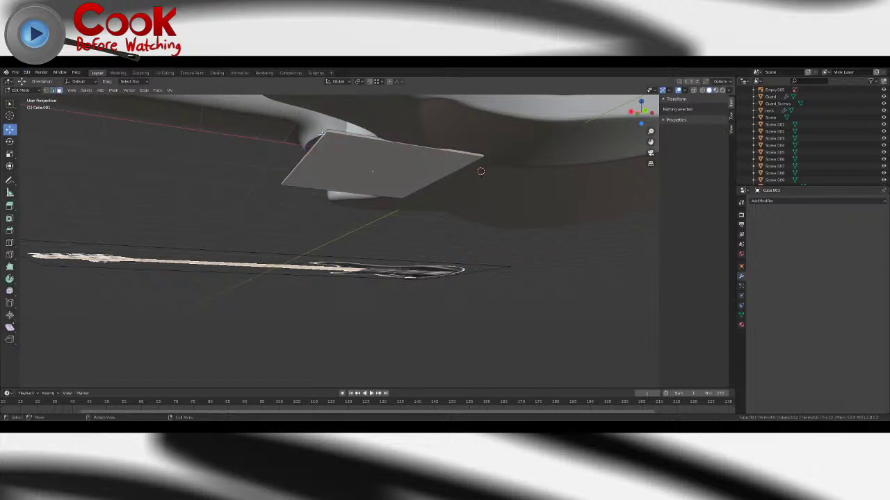
left_click(322, 132)
key("g")
key("x")
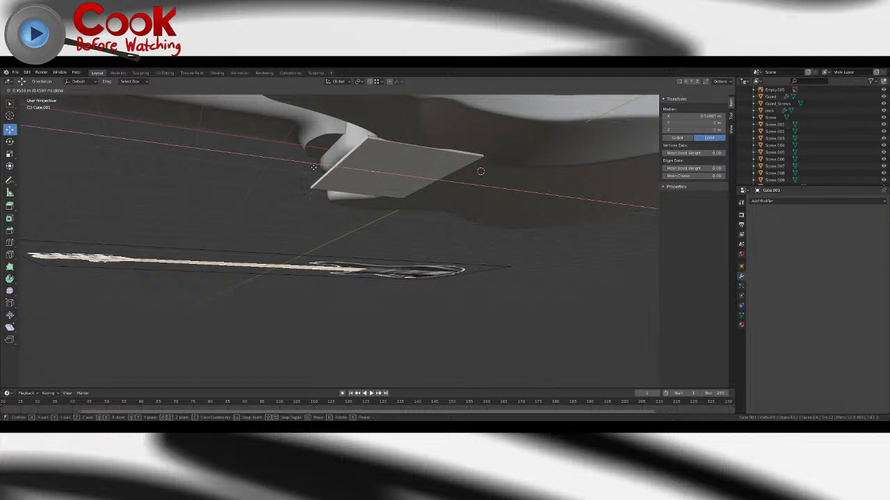
left_click(318, 167)
- Select the plate's two long side faces and scale them inward along Y to fit the width of the neck joint
middle_click_drag(318, 167, 370, 165)
scroll(532, 194, "down", 5)
scroll(408, 192, "up", 2)
scroll(370, 166, "up", 2)
scroll(378, 185, "up", 4)
middle_click_drag(410, 132, 415, 225, "shift")
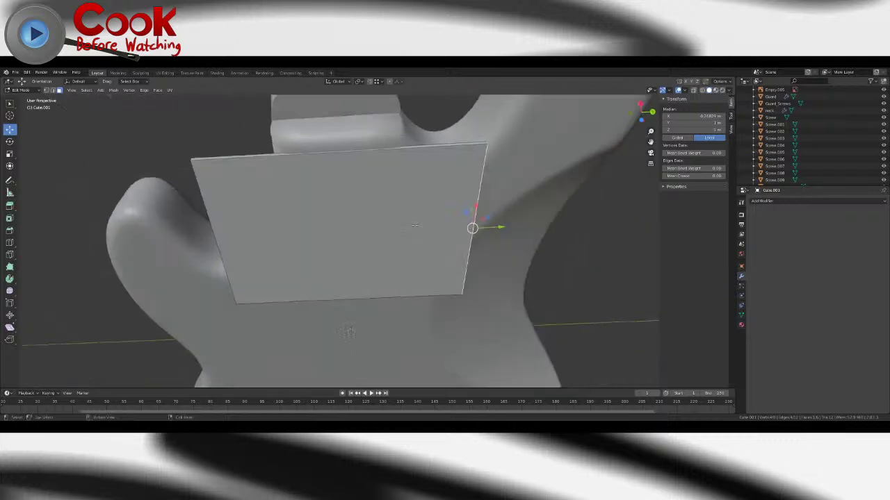
left_click_drag(501, 229, 419, 226)
key("ctrl+z")
middle_click_drag(419, 226, 124, 201)
left_click(411, 255, "shift")
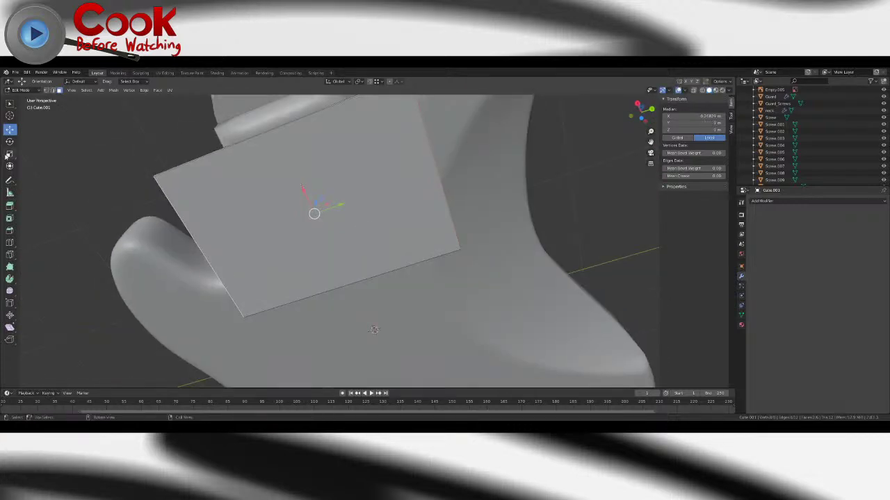
left_click(8, 155)
middle_click_drag(229, 198, 271, 203)
left_click_drag(369, 214, 353, 216)
- Select the plate's body-side end face and move it along X towards the neck to shorten the plate
middle_click_drag(354, 215, 338, 183)
left_click(338, 187)
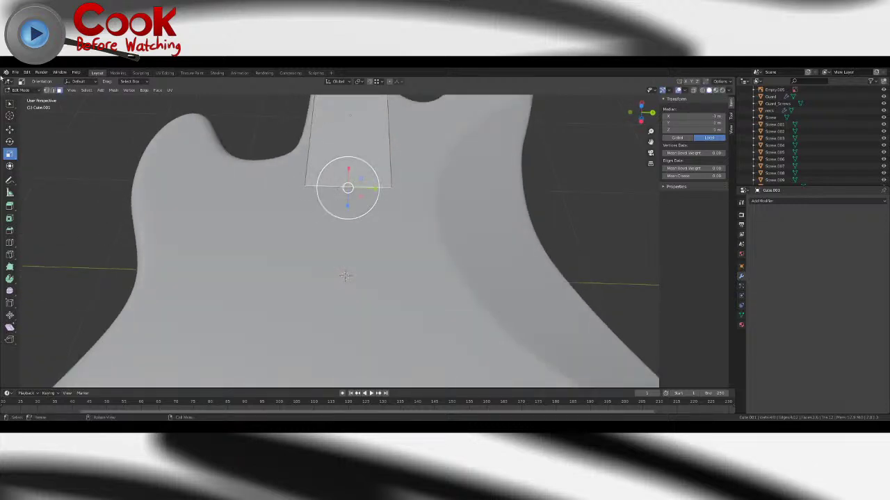
left_click(9, 128)
middle_click_drag(292, 230, 349, 203)
left_click_drag(350, 203, 345, 131)
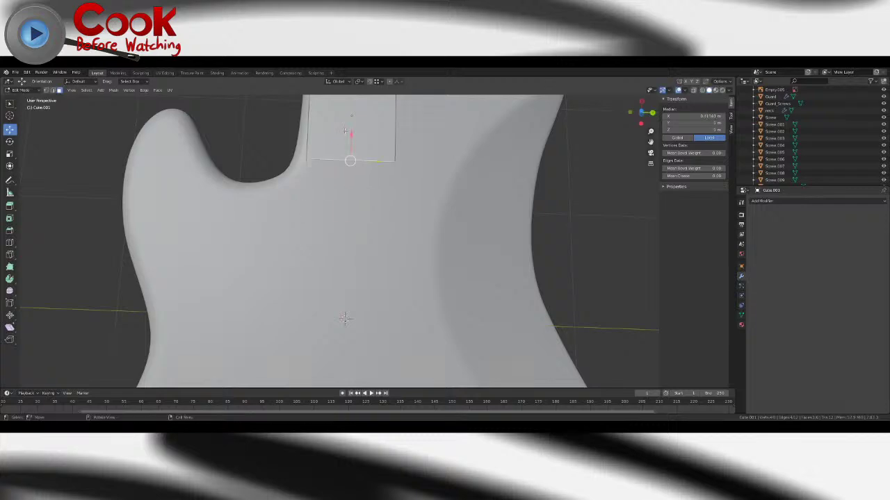
- Move the body-side end face back along X to lengthen the plate into an upright rectangle behind the neck joint
middle_click_drag(344, 131, 341, 284)
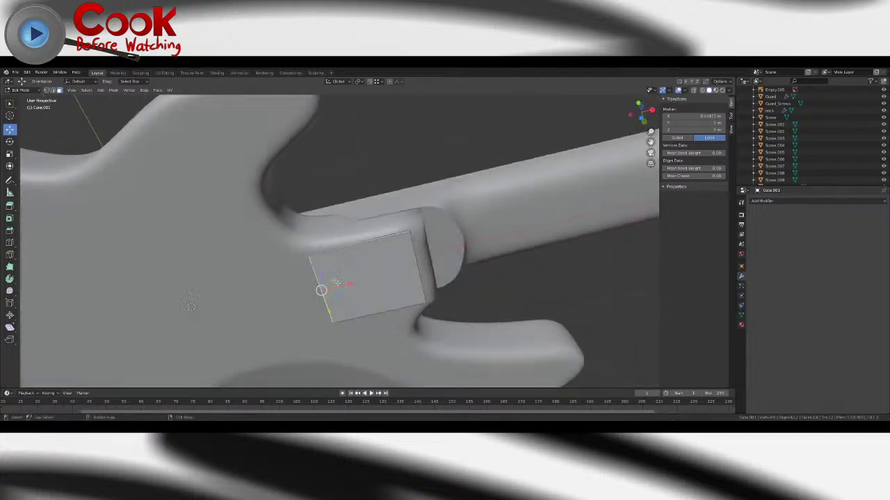
key("g")
key("x")
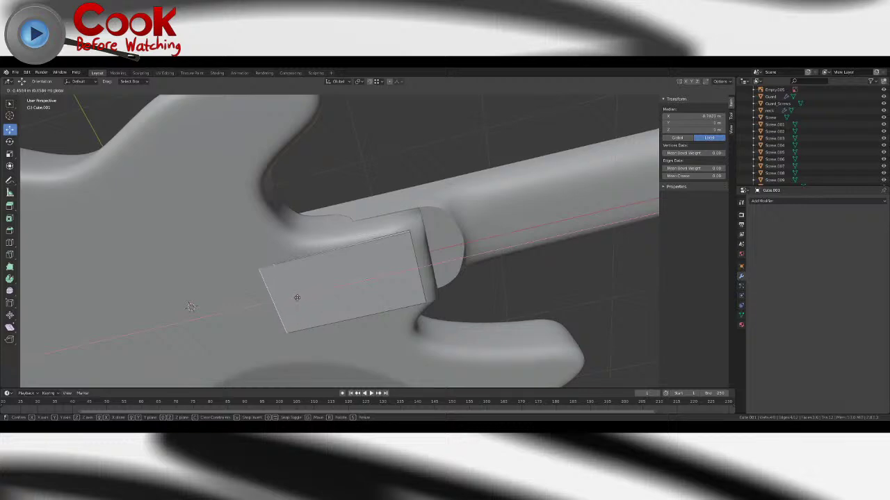
left_click(298, 298)
middle_click_drag(297, 298, 318, 301)
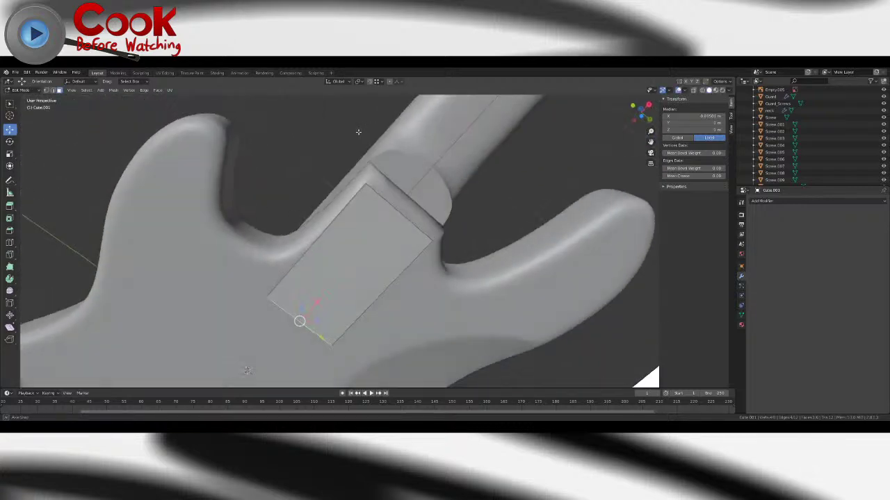
key("g")
left_click_drag(320, 302, 317, 305)
- Examine the neck plate's proportions and screws in the rear-view reference images
scroll(516, 249, "down", 9)
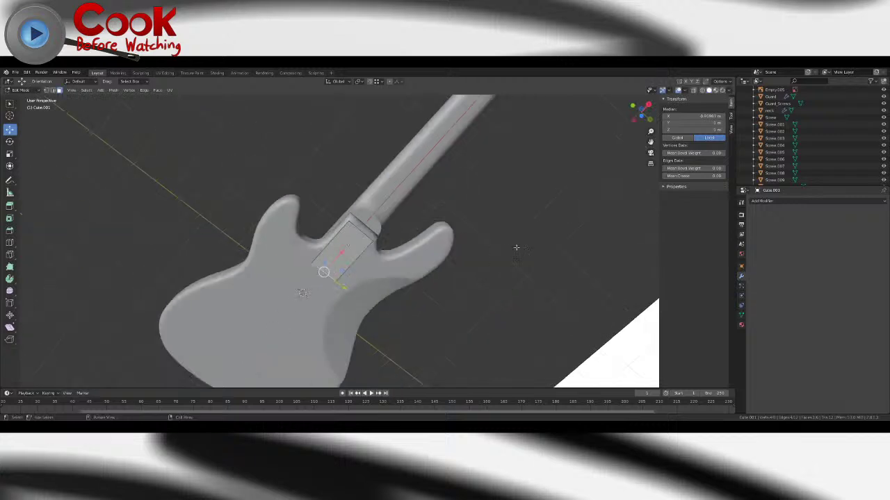
middle_click_drag(517, 248, 482, 251)
middle_click_drag(566, 242, 513, 240, "shift")
middle_click_drag(320, 264, 445, 190, "shift")
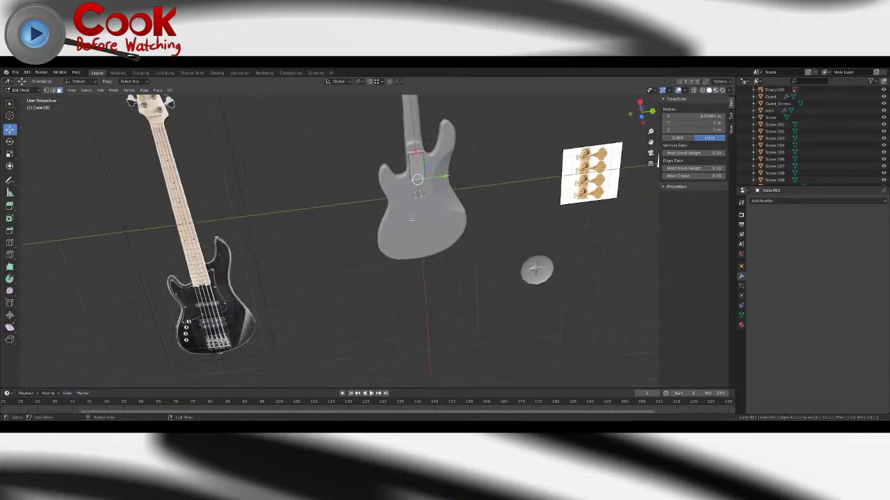
scroll(435, 207, "down", 2)
middle_click_drag(491, 382, 429, 237, "shift")
scroll(431, 237, "up", 4)
middle_click_drag(463, 263, 325, 176, "shift")
scroll(327, 177, "up", 5)
scroll(517, 214, "down", 1)
scroll(517, 214, "down", 8)
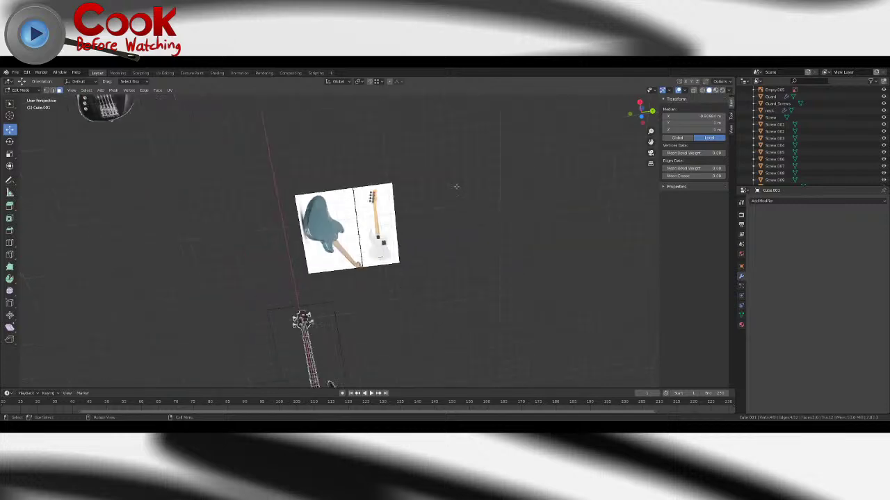
- In Object Mode, duplicate the large screw head lying beside the bass and move the copy next to the body
middle_click_drag(342, 103, 344, 196)
middle_click_drag(299, 234, 316, 234)
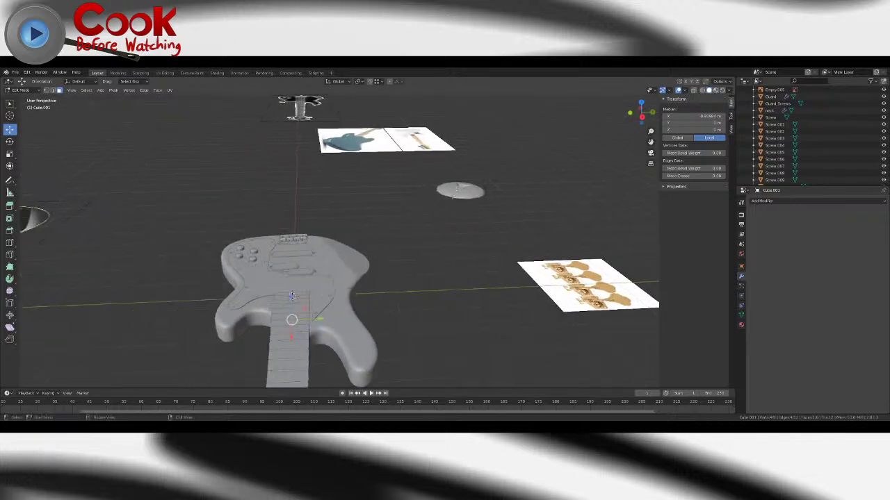
key("Tab")
left_click(467, 191)
middle_click_drag(468, 190, 451, 208)
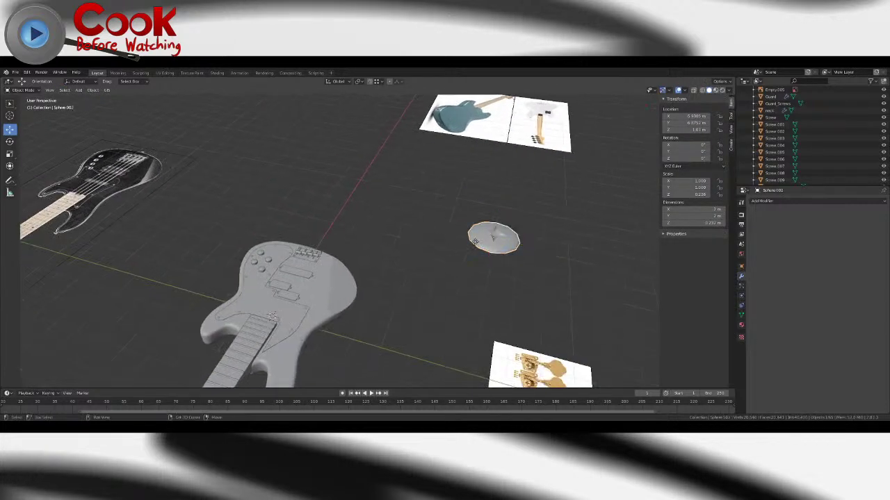
left_click(488, 236)
scroll(565, 350, "up", 3)
middle_click_drag(532, 335, 416, 310)
scroll(389, 224, "up", 4)
- Rotate the copied screw head 180° about X so its cross slot faces downward
left_click(10, 142)
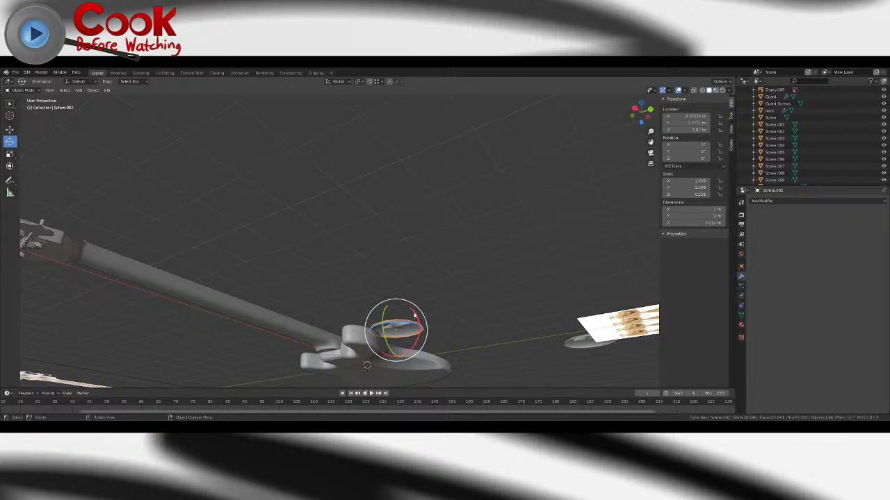
left_click_drag(415, 309, 406, 360)
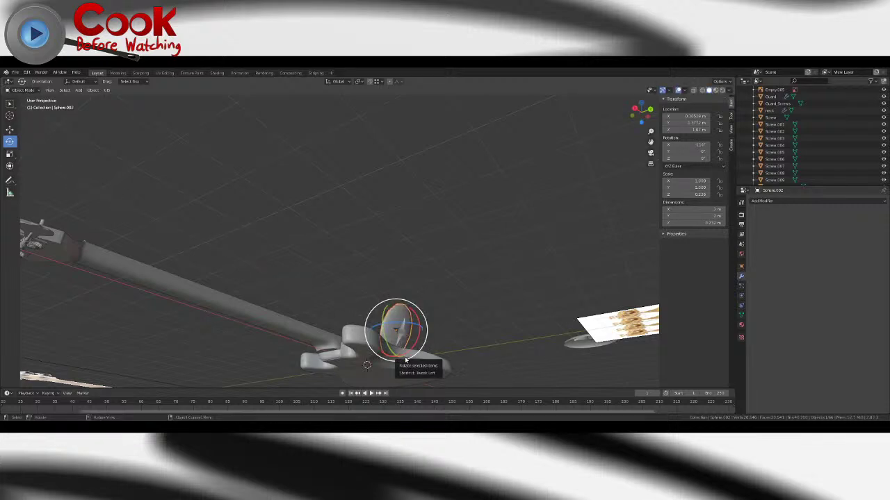
key("F9")
left_click(479, 369)
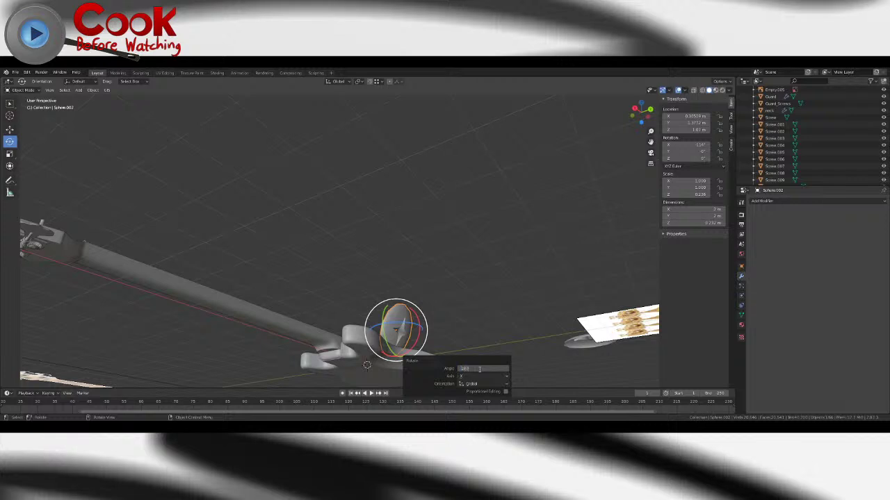
key("Return")
- Apply the scale of the flipped screw head
left_click(10, 130)
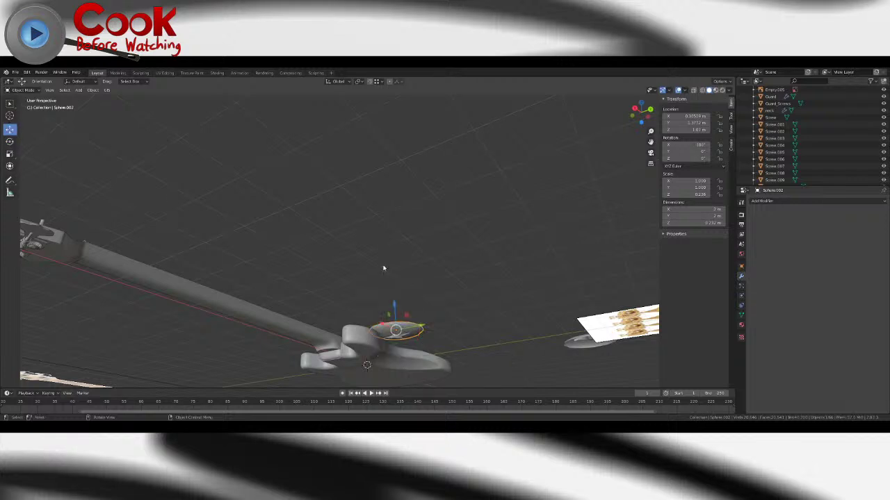
middle_click_drag(412, 297, 441, 292)
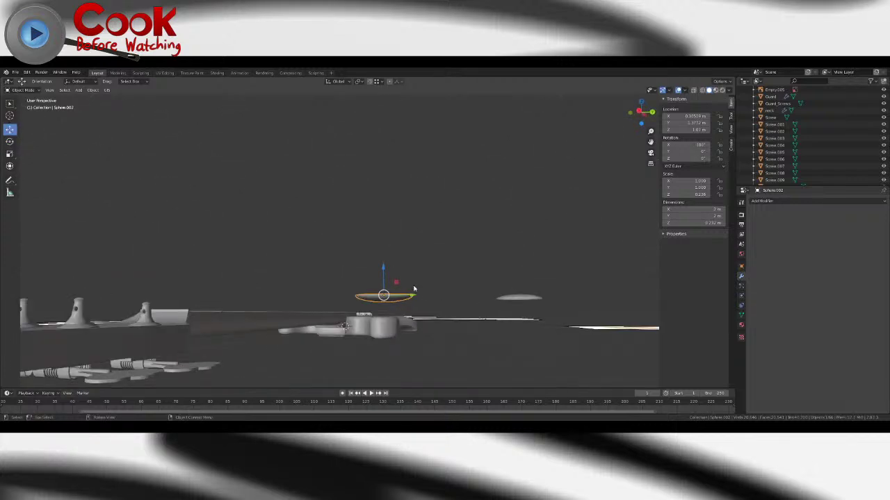
left_click(95, 91)
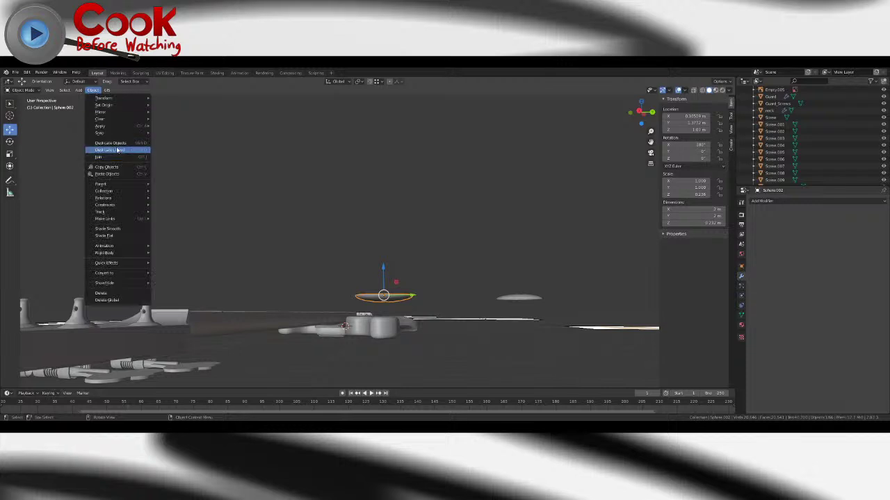
mouse_move(104, 126)
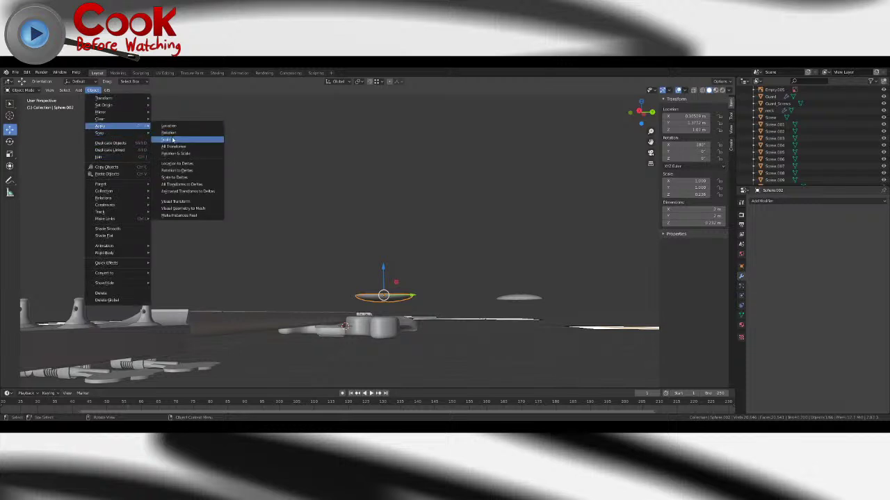
- Move the screw head below the back of the body and over to the neck plate
left_click_drag(399, 283, 384, 330)
middle_click_drag(384, 330, 384, 274)
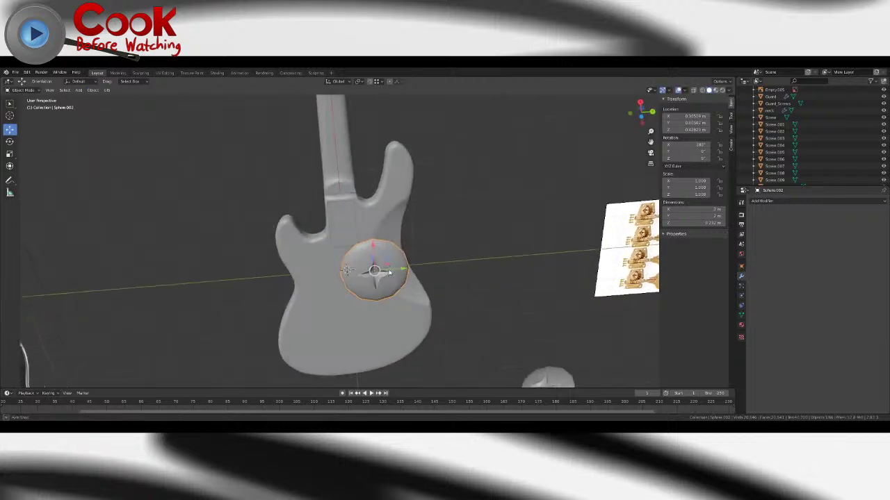
scroll(387, 272, "up", 3)
left_click_drag(404, 267, 362, 167)
- Scale the screw head down uniformly to about 0.22 m across
left_click(11, 153)
left_click(10, 129)
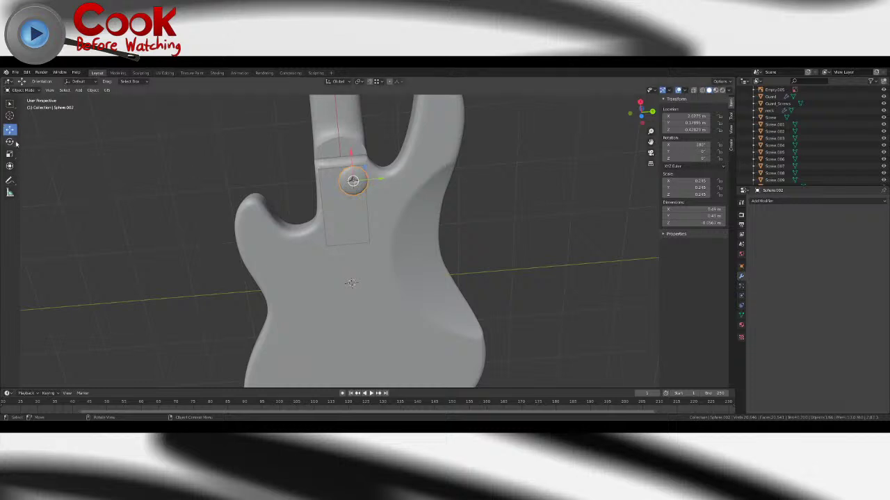
left_click(11, 154)
scroll(407, 188, "up", 5)
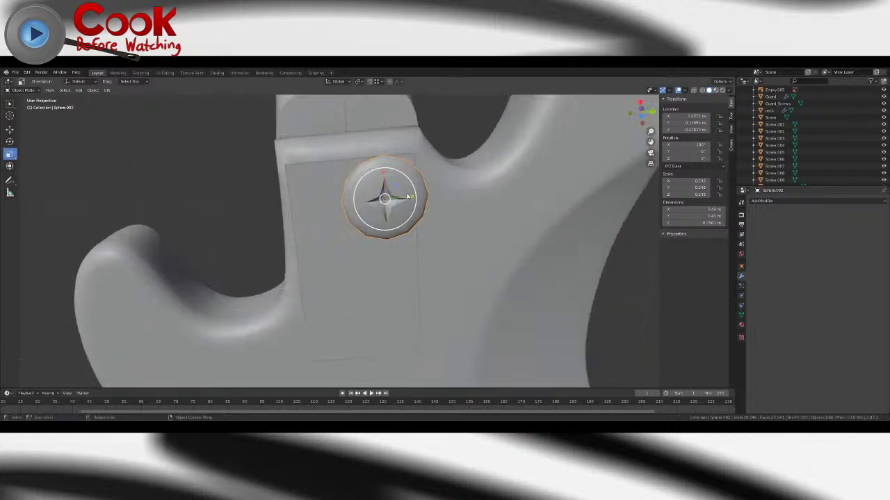
left_click_drag(415, 182, 398, 192)
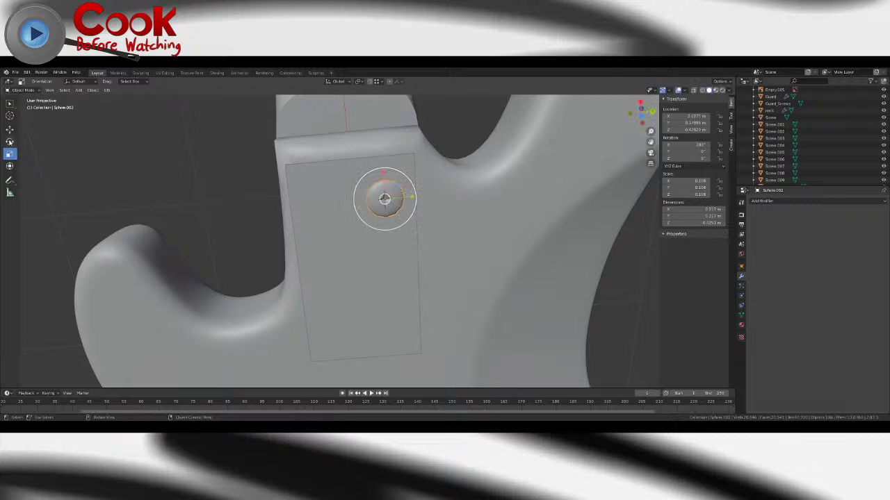
- Move the screw head up onto the plate's surface and into one of its neck-side corners
left_click(9, 130)
middle_click_drag(395, 186, 373, 162)
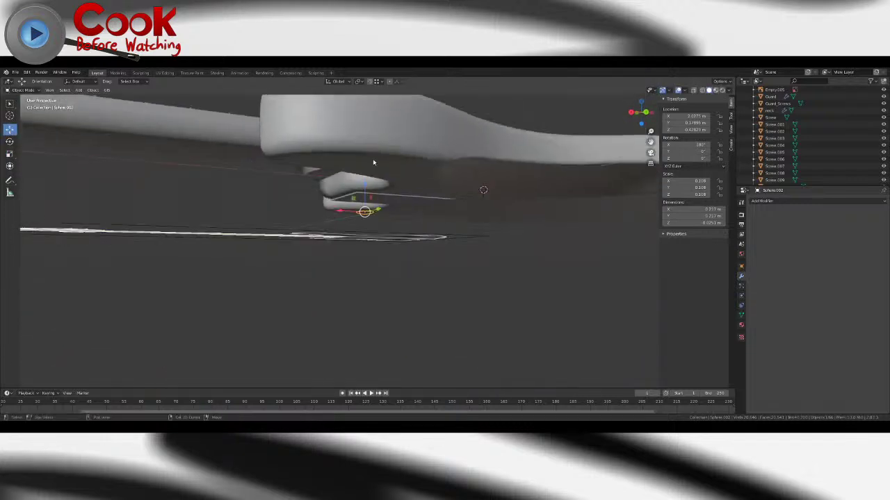
left_click_drag(368, 190, 364, 168)
middle_click_drag(364, 168, 399, 205)
middle_click_drag(432, 180, 440, 145)
left_click_drag(437, 210, 459, 164)
- Scale the corner screw head down further to about 0.16 m across and apply its scale
left_click(7, 155)
left_click(10, 130)
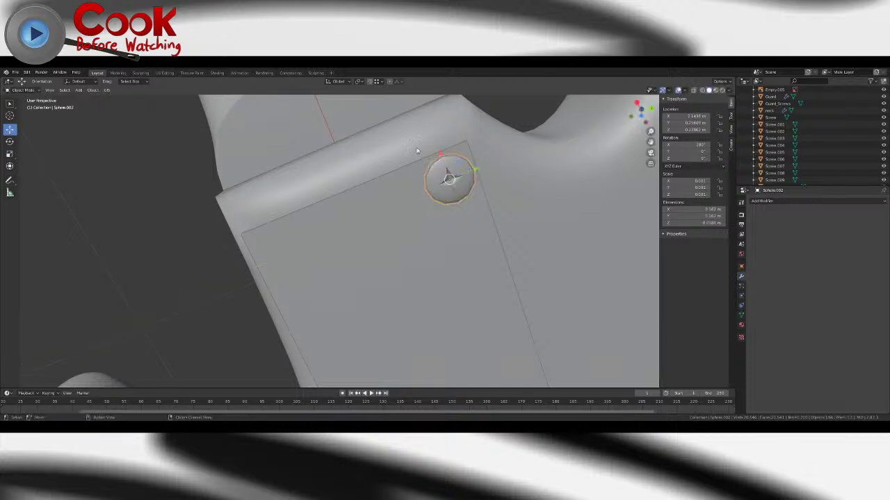
left_click(92, 90)
mouse_move(116, 128)
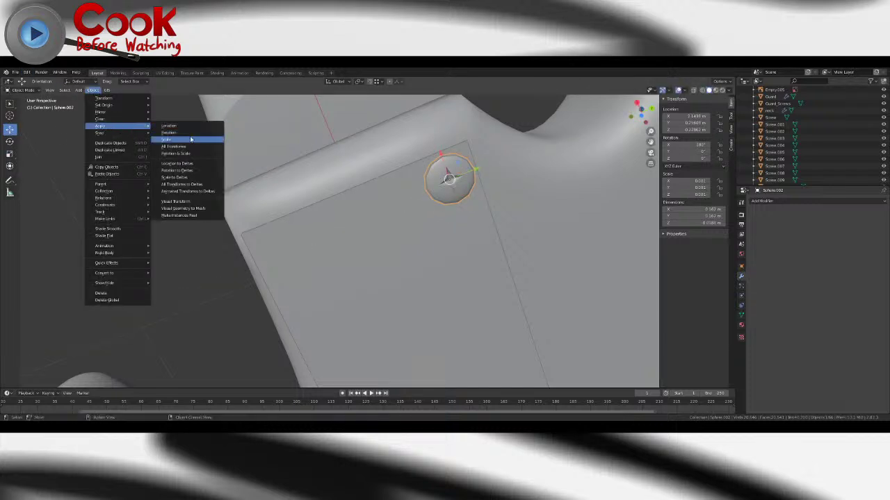
left_click(168, 140)
- Duplicate the corner screw and move the copy along Y to the plate's other neck-side corner
mouse_move(452, 229)
middle_mouse_down()
mouse_move(442, 219)
mouse_move(448, 212)
middle_mouse_up()
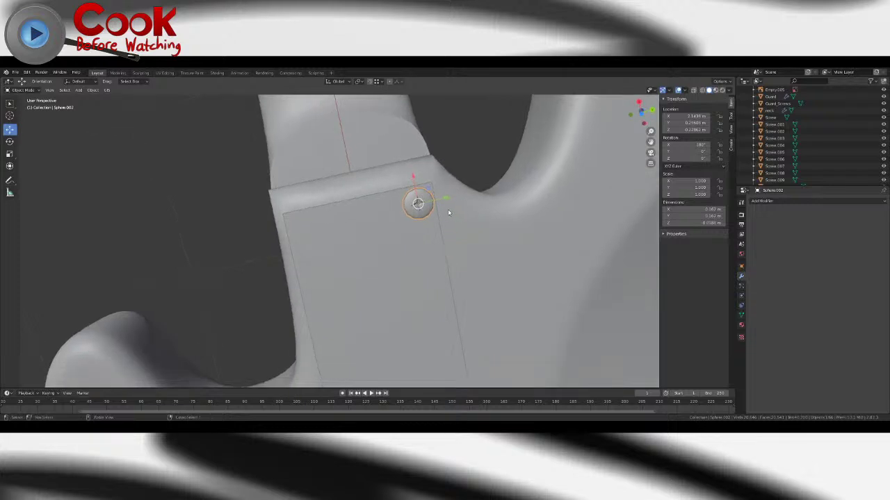
key("shift+d")
right_click(472, 224)
left_click_drag(449, 199, 331, 210)
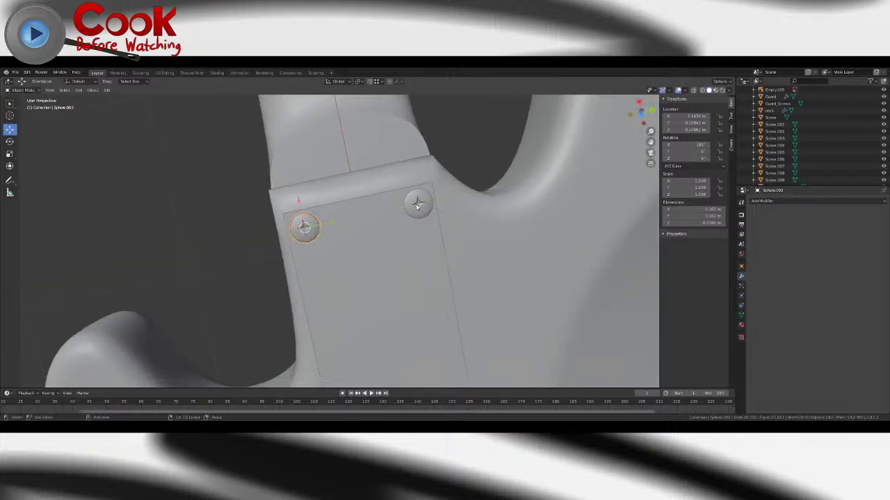
- Duplicate both neck-side screws and move the copies along X to the plate's body-side corners
left_click(418, 206, "shift")
scroll(416, 220, "down", 3)
middle_click_drag(415, 224, 421, 240)
key("shift+d")
right_click(421, 246)
left_click_drag(352, 199, 360, 320)
- Select the two screws along each long edge of the plate in turn and move each pair slightly inward along Y
left_click(402, 341, "shift")
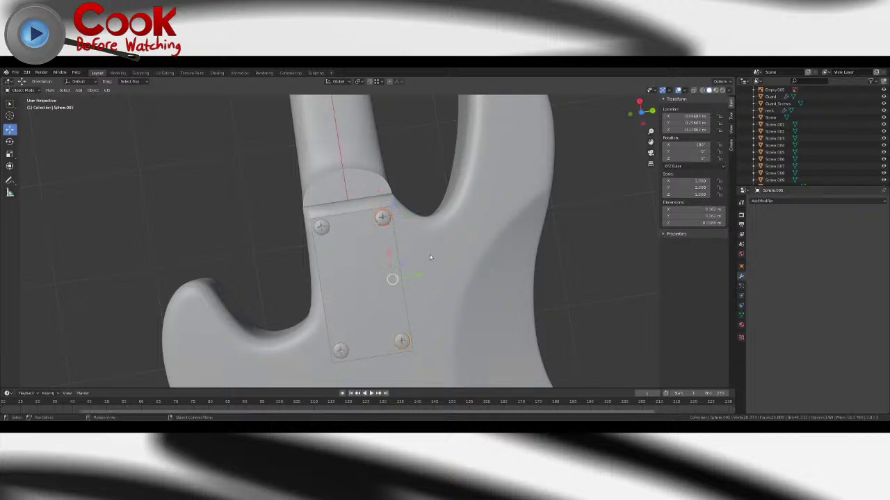
left_click_drag(420, 278, 305, 254)
left_click_drag(358, 286, 361, 286)
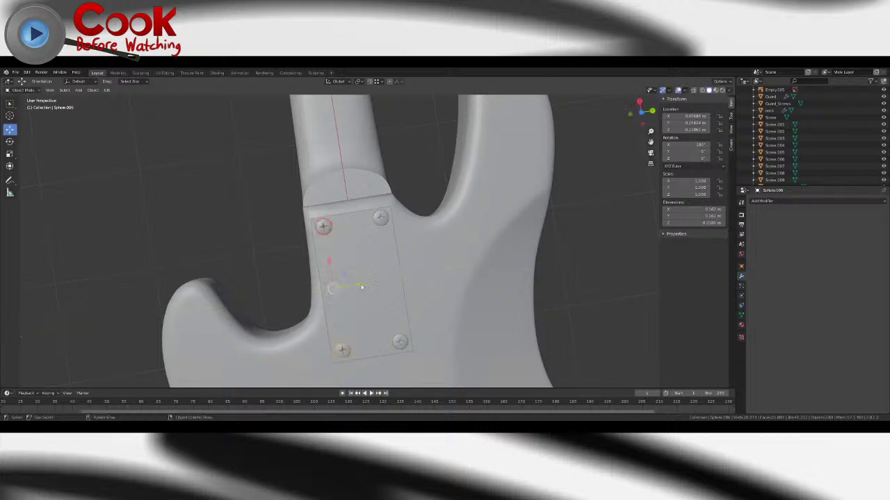
- Move the neck-side pair and the body-side pair of plate screws slightly inward along X
left_click_drag(344, 198, 346, 194)
left_click(340, 352, "shift")
left_click_drag(366, 320, 361, 310)
- Rotate each of the four plate screws about Z by a different angle to vary their cross slot directions
key("shift+space")
key("r")
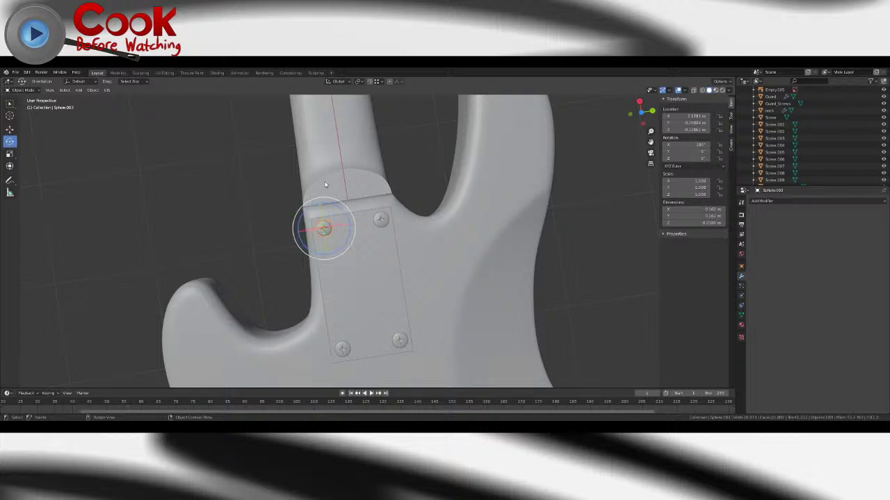
left_click(400, 339)
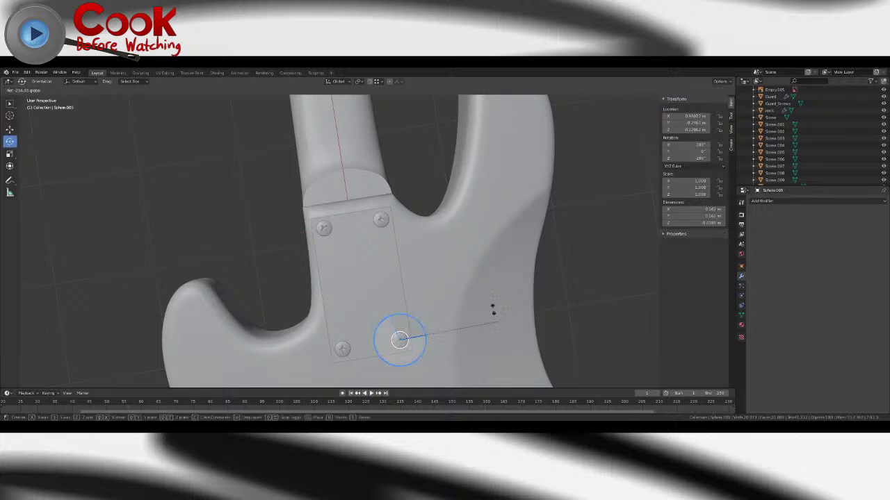
left_click(381, 221)
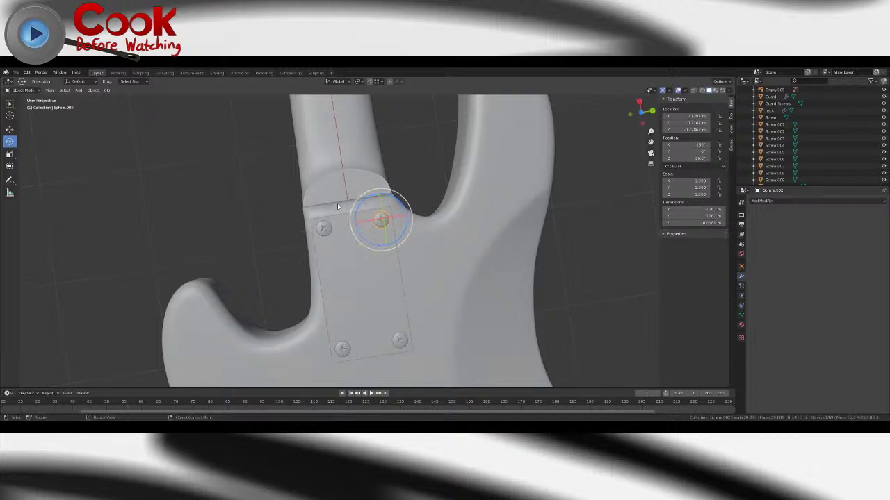
left_click(341, 349)
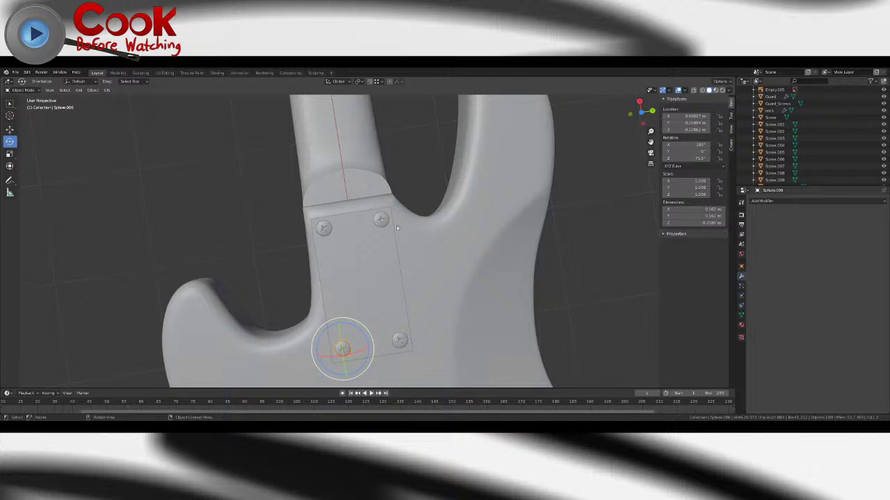
- In the neck plate's mesh, select one long side face and move it slightly inward along Y
scroll(421, 173, "down", 5)
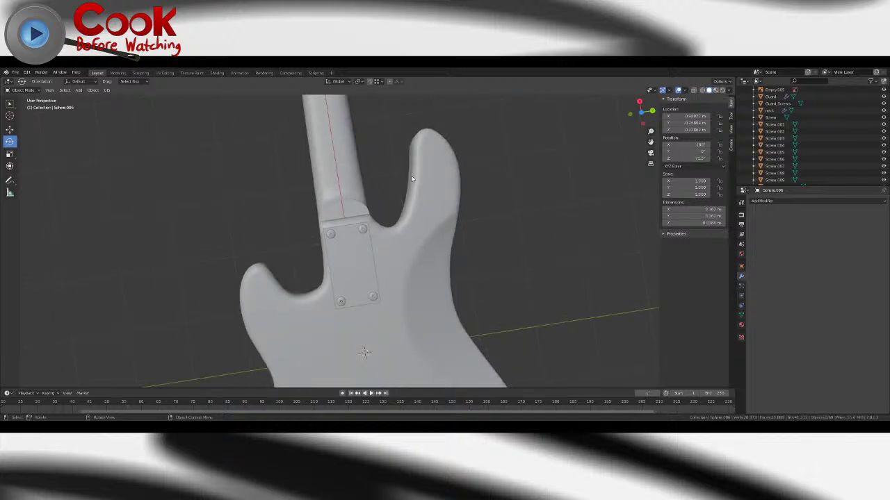
left_click(369, 239)
key("Tab")
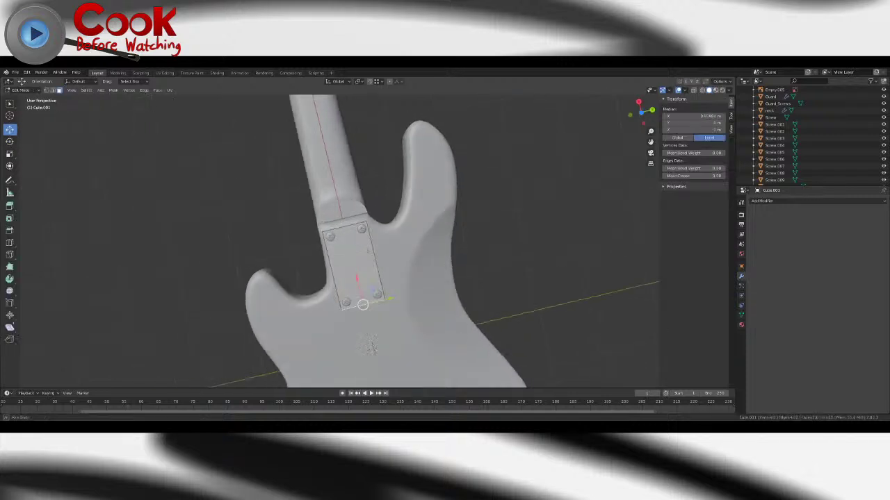
scroll(381, 258, "up", 8)
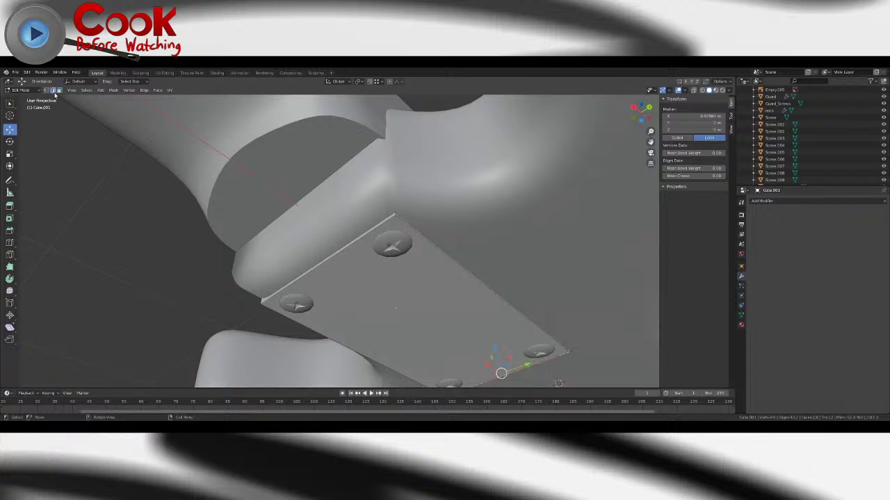
left_click(394, 214)
middle_click_drag(393, 214, 480, 237)
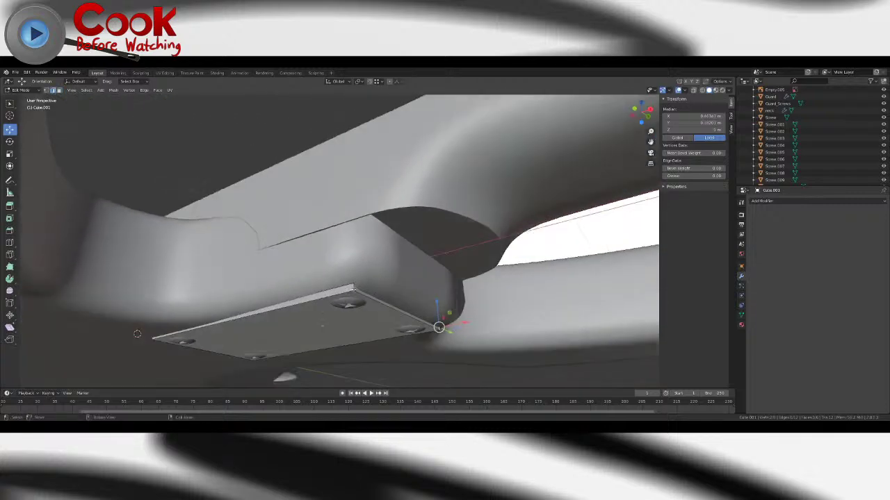
middle_click_drag(353, 287, 149, 126)
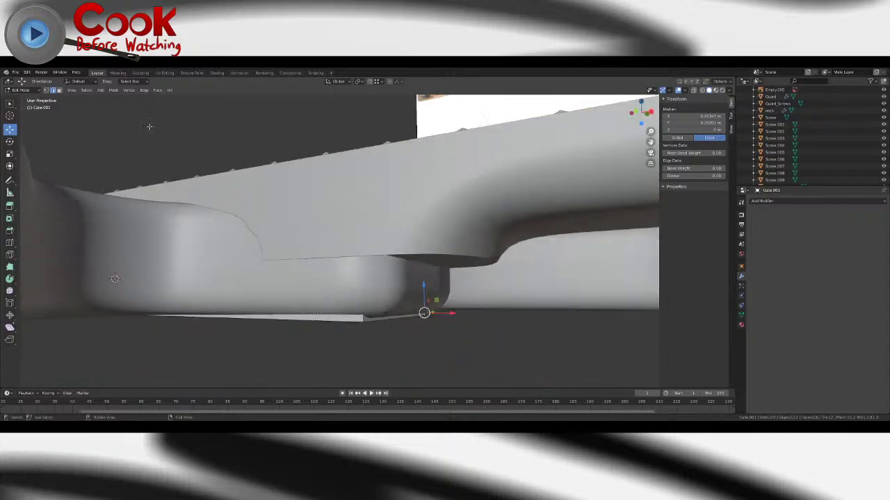
left_click(59, 91)
left_click(330, 318)
middle_click_drag(342, 372, 340, 251)
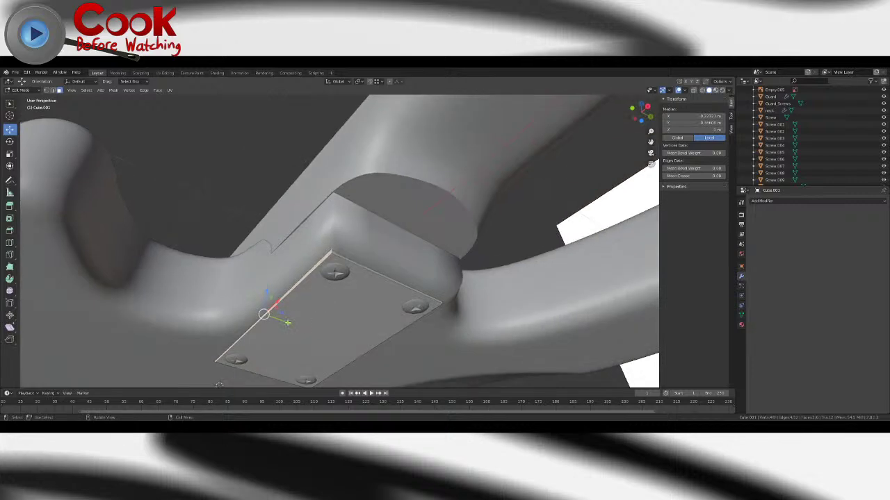
left_click_drag(287, 322, 292, 323)
- Move the neck plate's opposite long side face slightly inward along Y and leave mesh editing
scroll(294, 320, "up", 5)
middle_click_drag(316, 267, 519, 342)
middle_click_drag(440, 372, 618, 360)
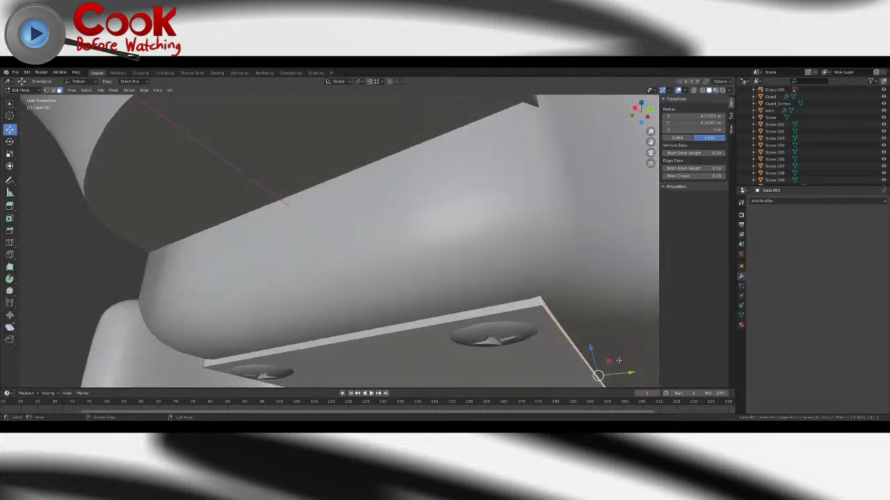
left_click_drag(631, 372, 622, 373)
scroll(572, 324, "down", 4)
middle_click_drag(572, 324, 417, 248)
scroll(478, 263, "down", 5)
left_click(366, 234)
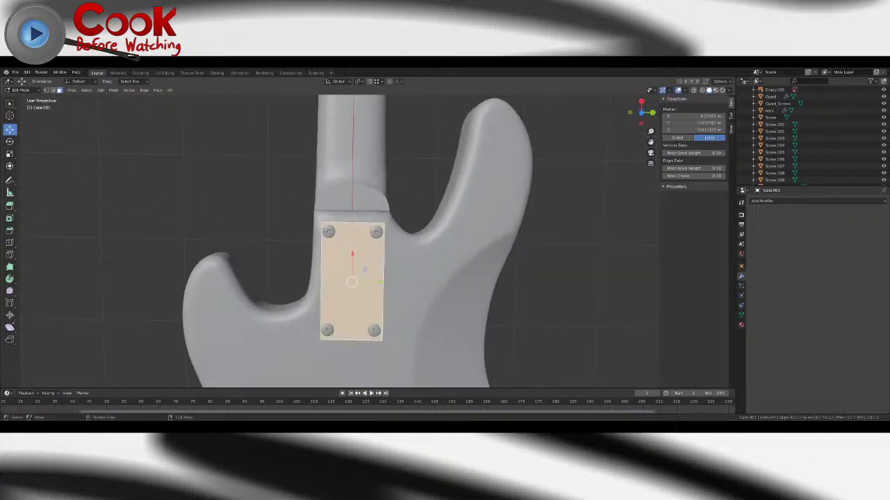
key("Tab")
- Move the two screws along each long edge slightly inward along Y to suit the narrower plate
left_click(329, 230)
left_click(327, 329, "shift")
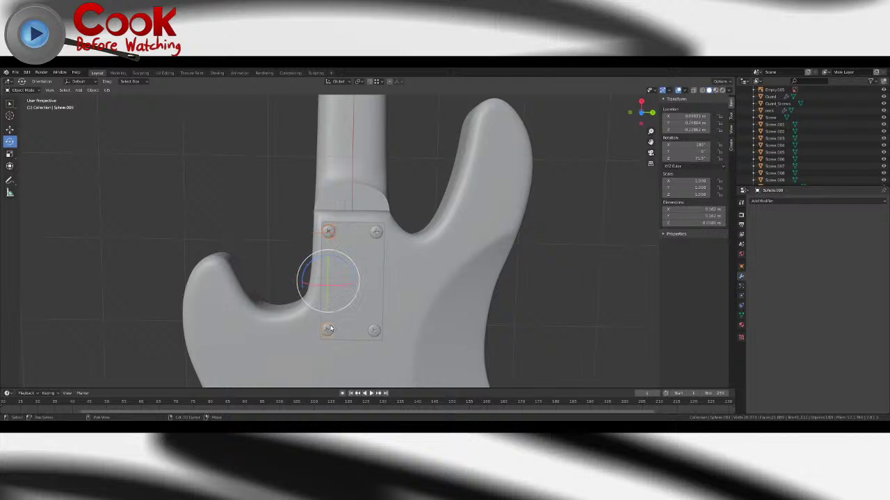
left_click(10, 132)
left_click_drag(356, 283, 401, 284)
left_click(373, 330, "shift")
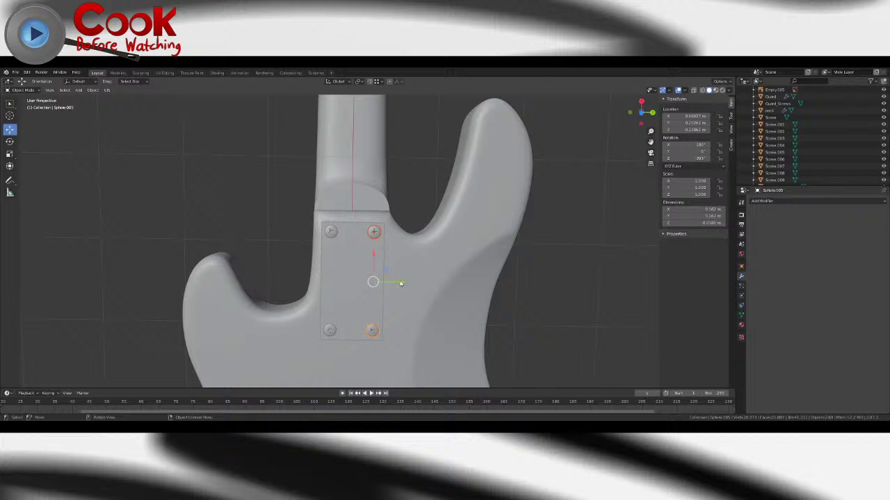
- Select the neck plate's four short vertical corner edges and bevel them by about 0.045 m
left_click(364, 294)
key("Tab")
middle_click_drag(364, 287, 368, 277)
scroll(367, 277, "up", 4)
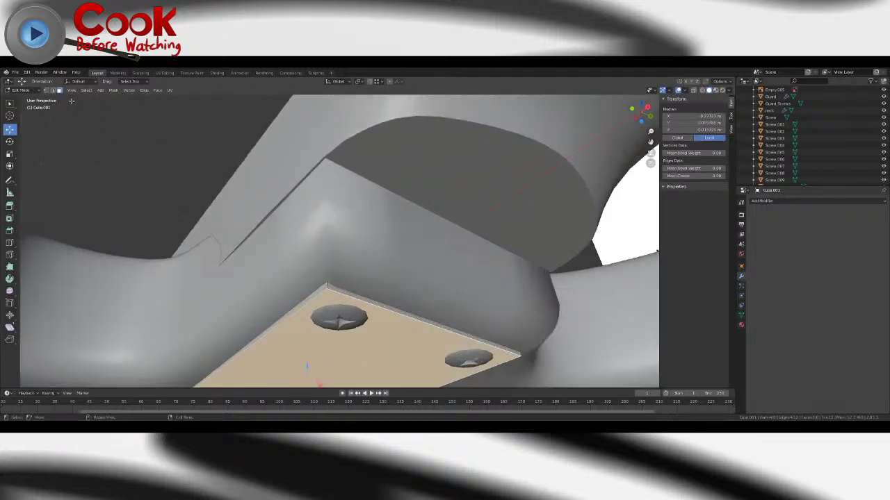
left_click(54, 91)
left_click(328, 284)
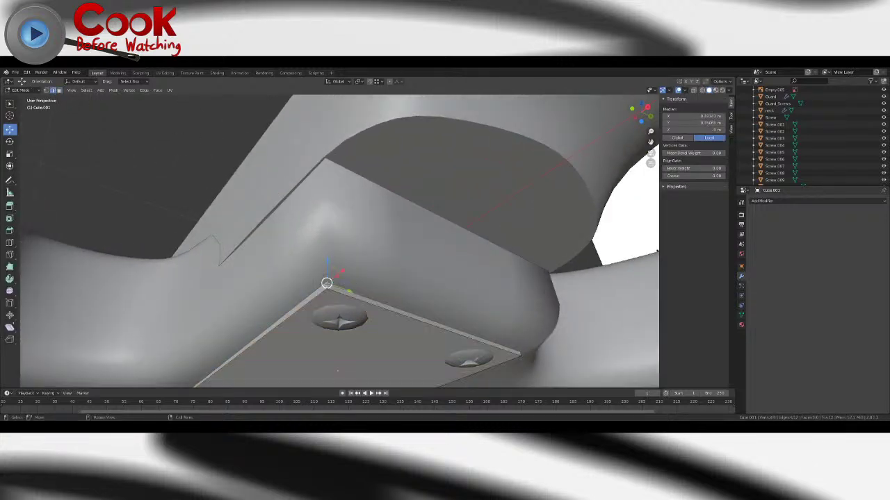
middle_click_drag(348, 292, 314, 254)
left_click(313, 259, "shift")
middle_click_drag(493, 260, 454, 250)
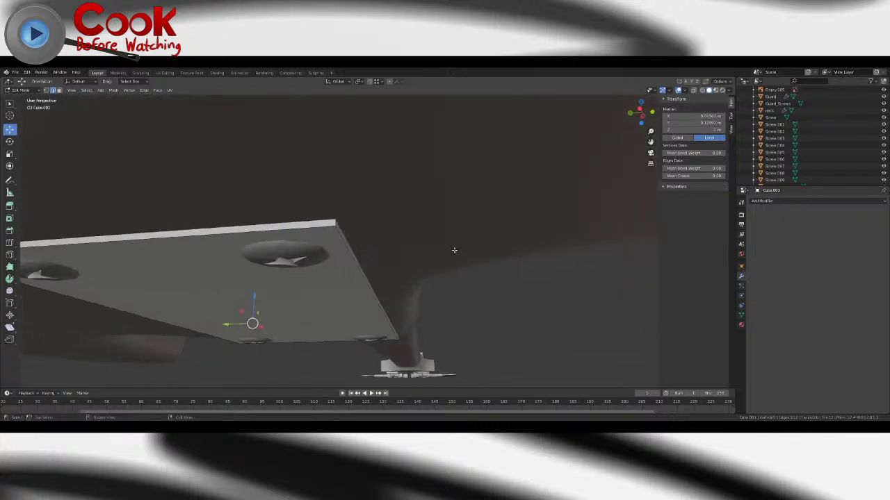
left_click(336, 220, "shift")
key("ctrl+e")
left_click(341, 227)
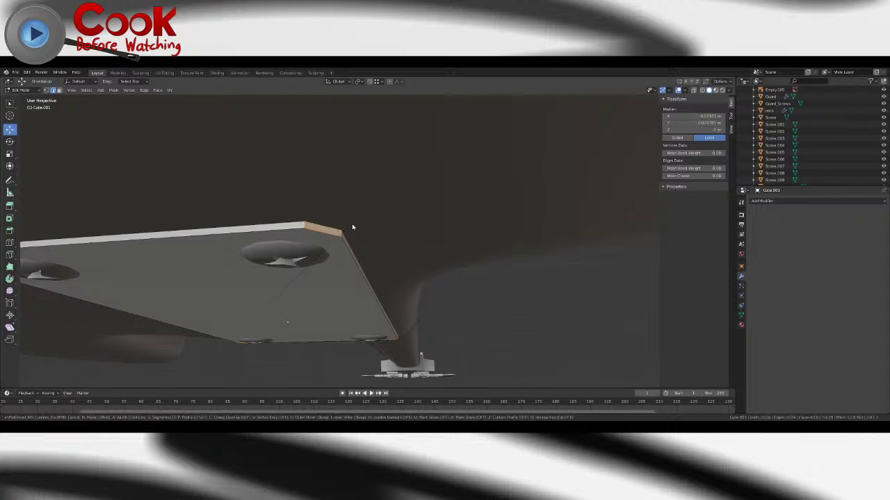
left_click(351, 226)
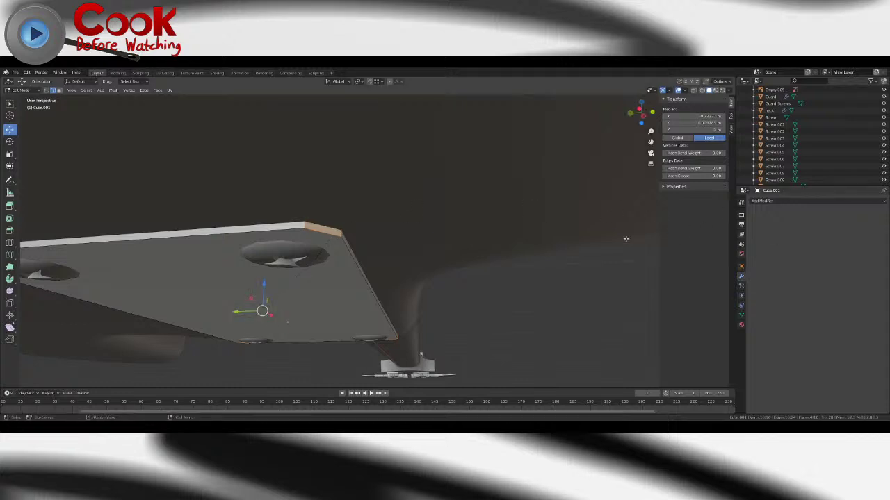
- Set the corner bevel to 4 segments and return to Object Mode
key("F9")
left_click(727, 287)
left_click(727, 287)
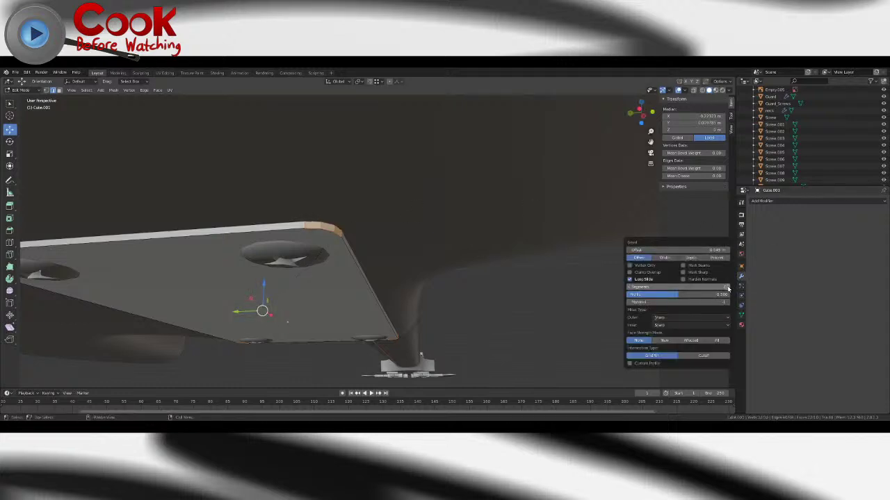
left_click(727, 288)
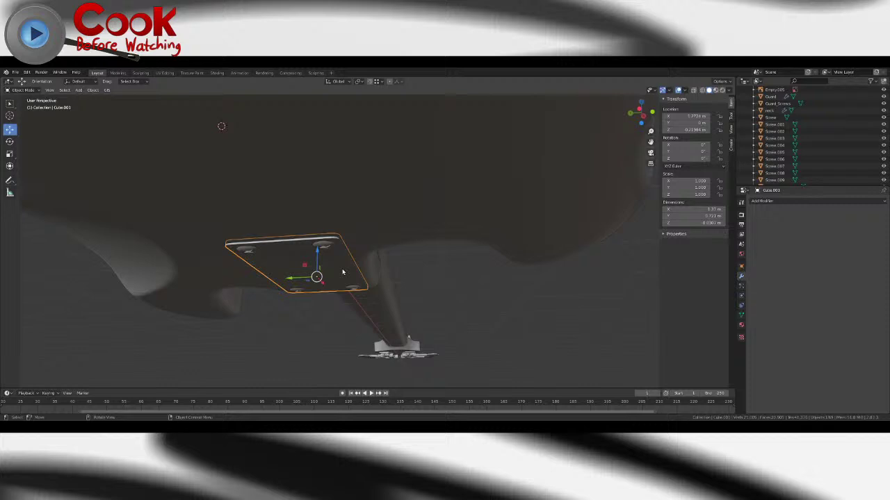
key("KP_Decimal")
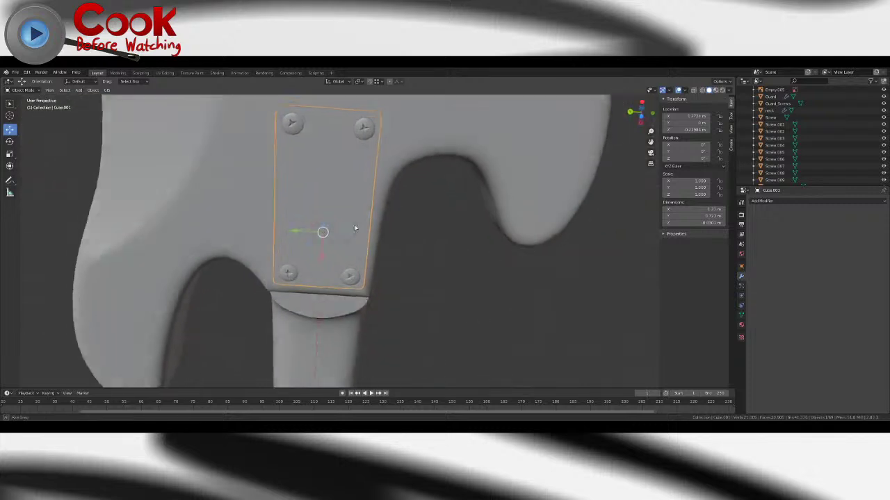
middle_click_drag(358, 219, 387, 239)
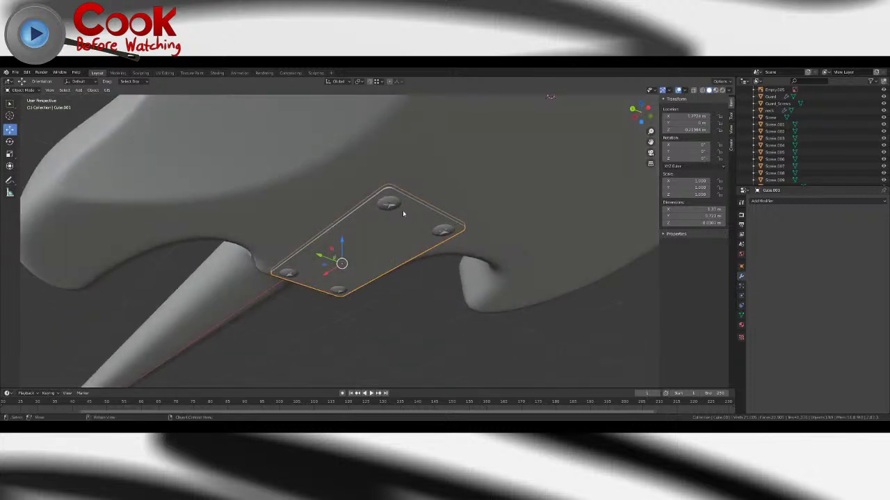
- Select the edge loop around the neck plate's outer face and bevel it by about 0.005 m
key("Tab")
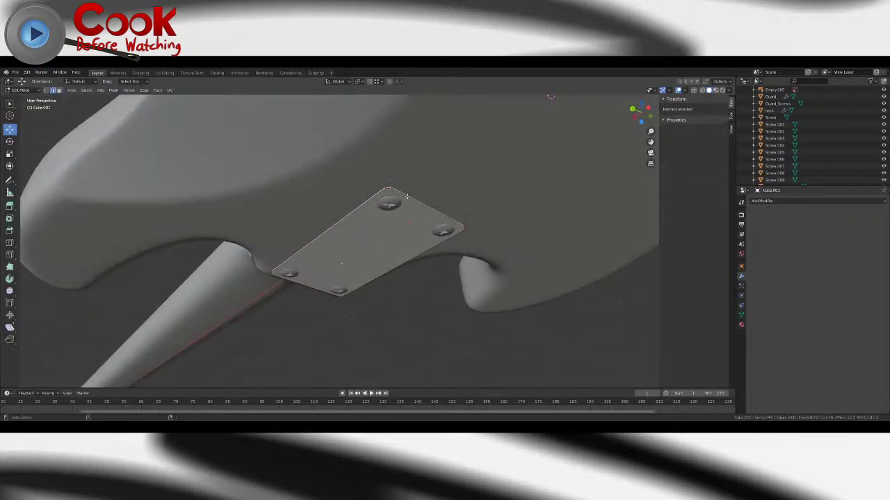
key("a")
right_click(468, 206)
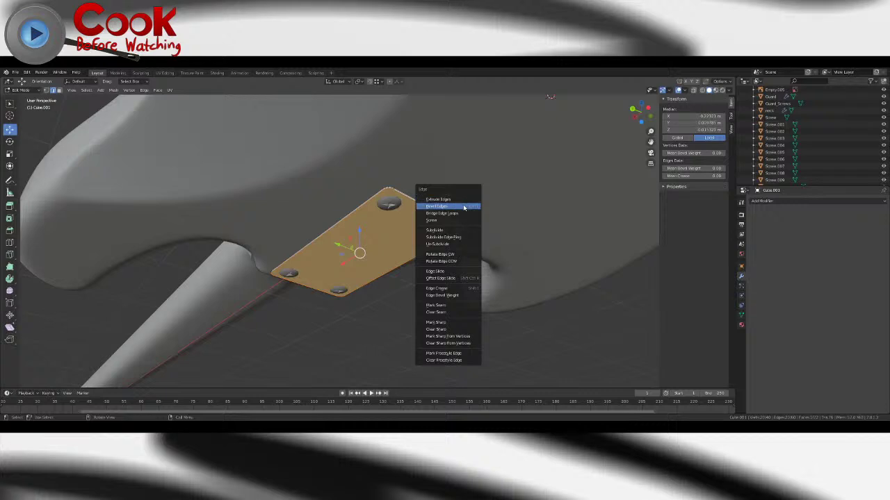
left_click(469, 202)
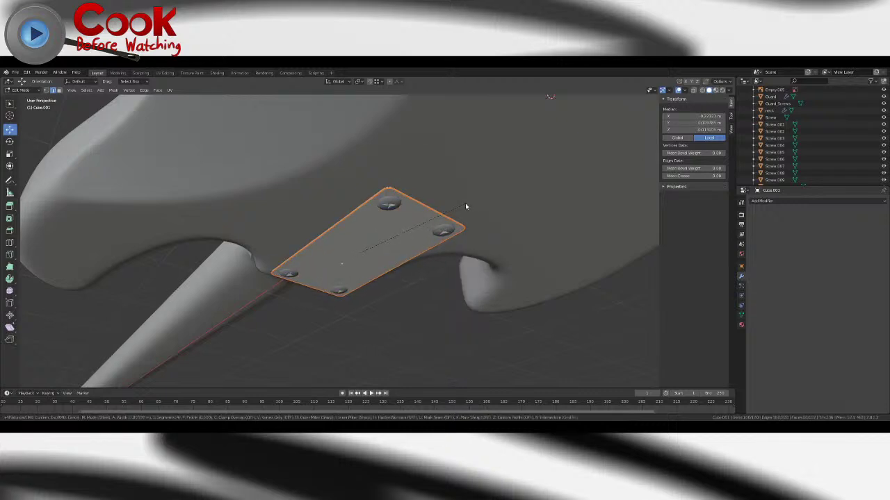
left_click(465, 203)
- Reduce the outer rim bevel to 2 segments and leave mesh editing
scroll(465, 198, "up", 3)
middle_click_drag(465, 198, 399, 251, "shift")
scroll(399, 251, "up", 2)
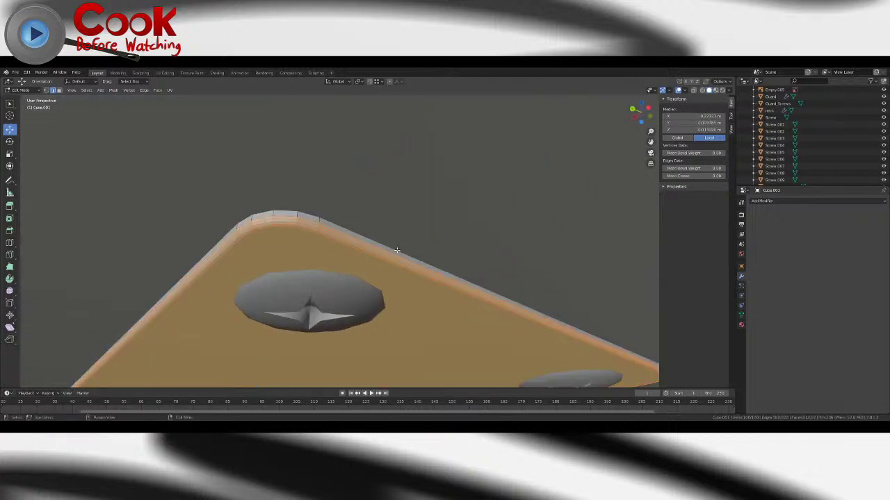
key("F9")
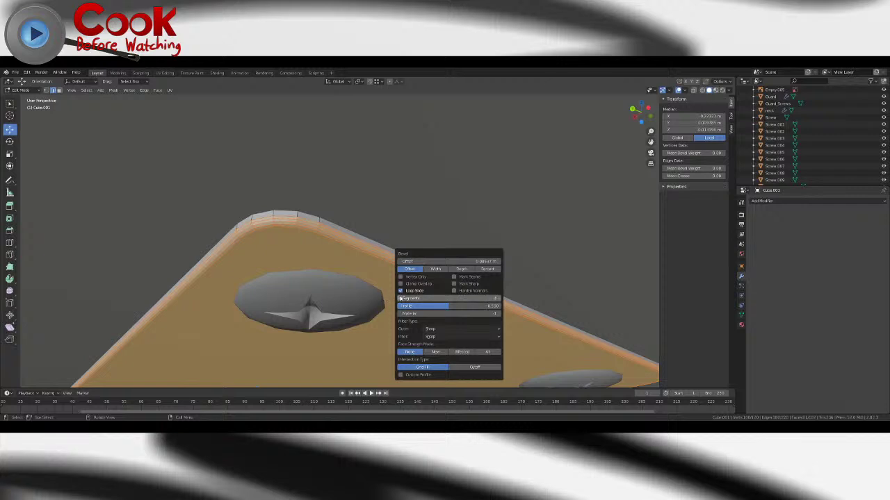
left_click(400, 300)
left_click(399, 299)
scroll(276, 239, "down", 7)
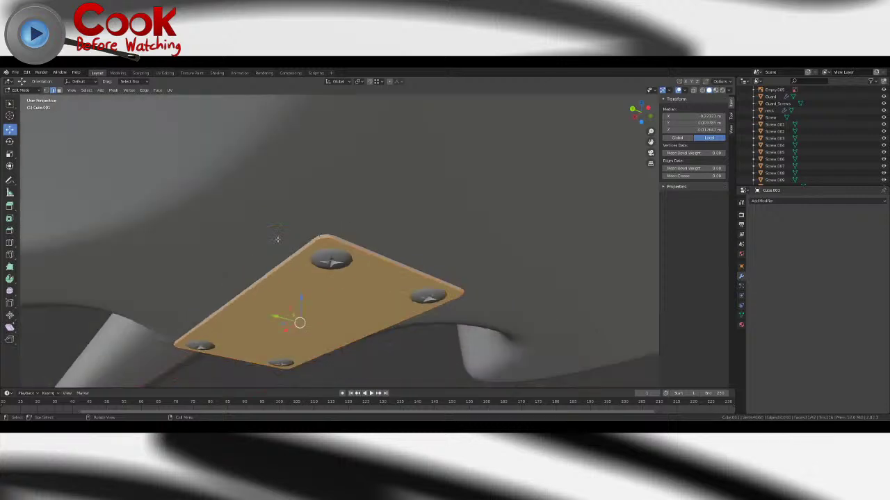
middle_click_drag(278, 238, 446, 194)
key("Tab")
- Undo the bevel around the plate's outer face and bevel the same edge loop again with a slightly narrower width
scroll(299, 251, "down", 4)
scroll(435, 208, "up", 6)
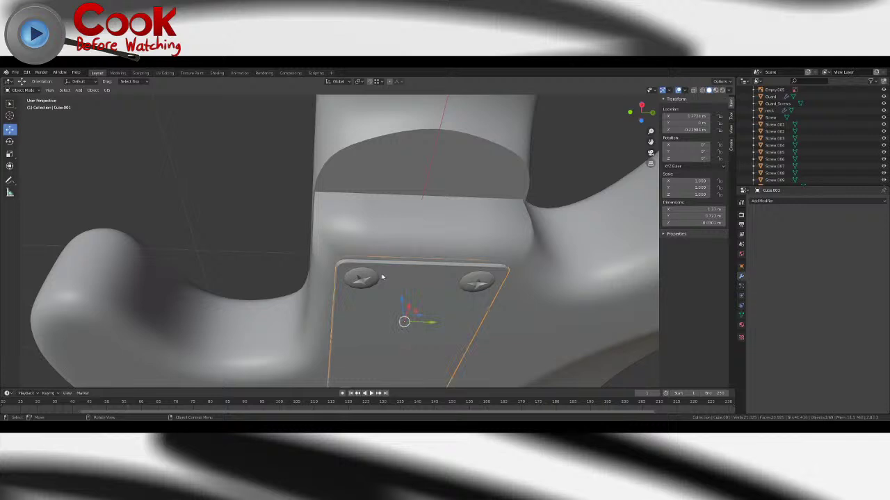
scroll(390, 274, "up", 2)
key("Tab")
key("F9")
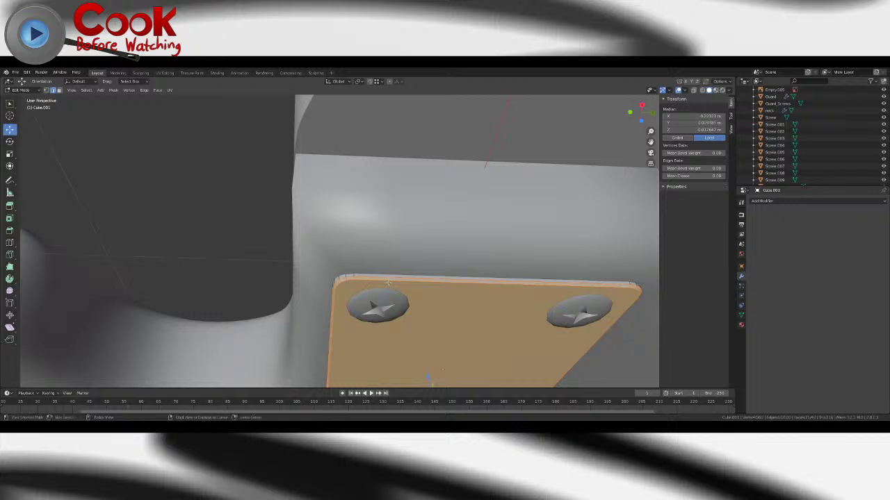
key("Tab")
key("Tab")
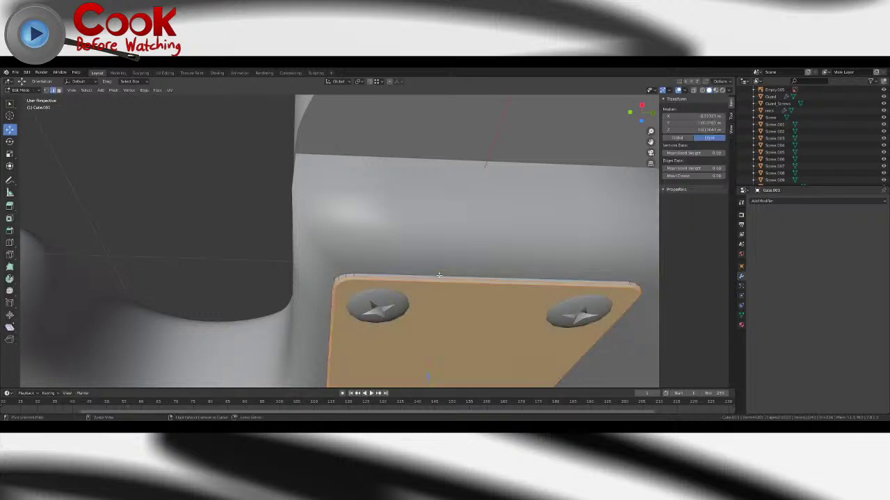
key("ctrl+e")
left_click(205, 143)
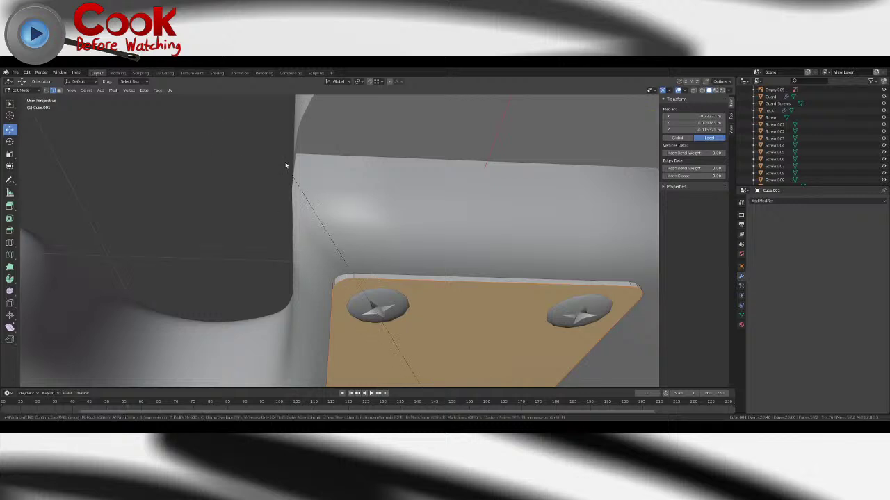
left_click(142, 376)
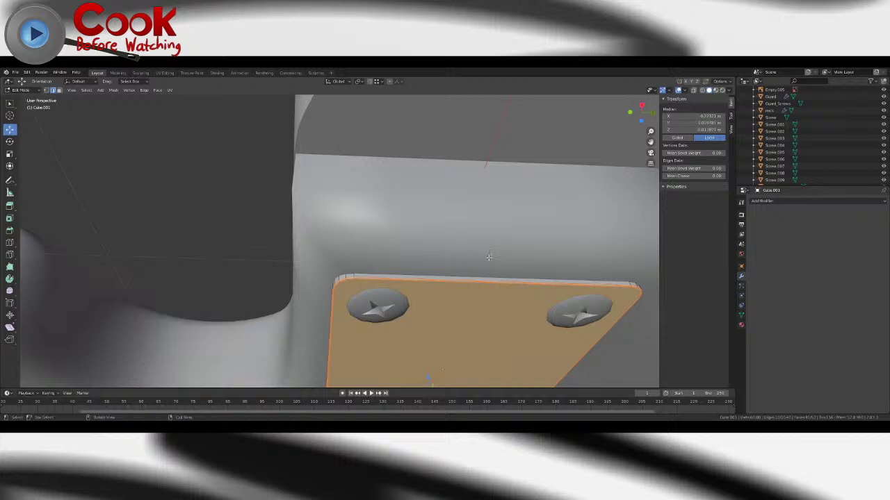
- Turn on Auto Smooth for the neck plate and shade it smooth
key("Tab")
scroll(443, 288, "down", 6)
left_click(741, 317)
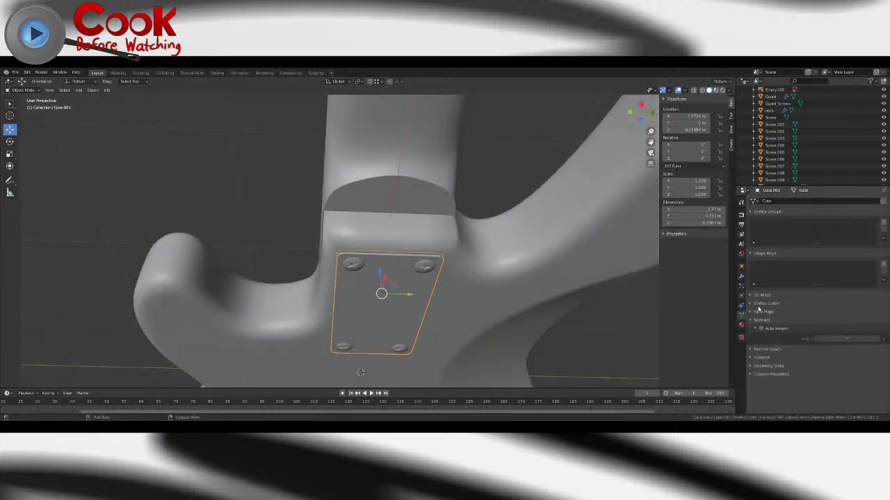
left_click(762, 329)
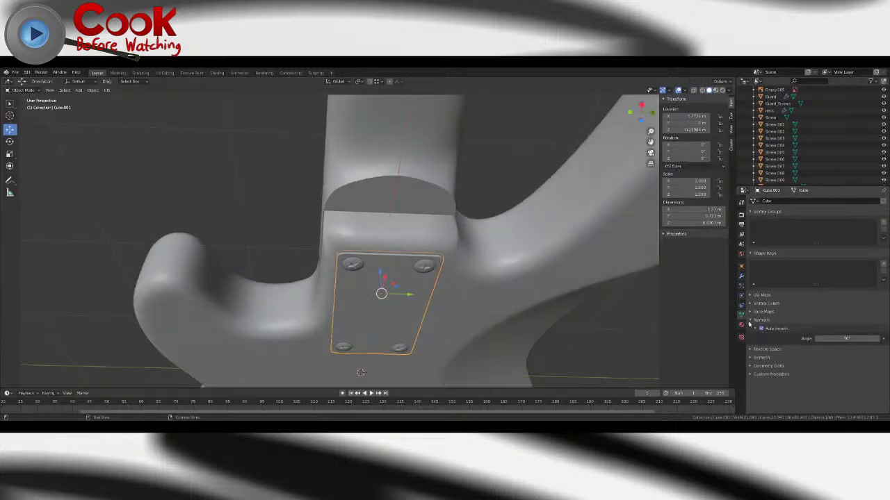
left_click(93, 90)
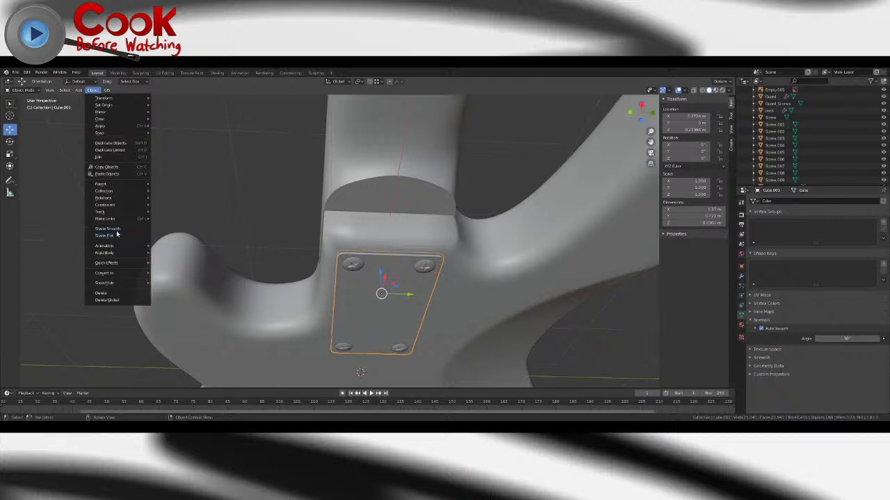
left_click(111, 229)
- Set the neck plate's Auto Smooth angle to 180°
left_click(843, 339)
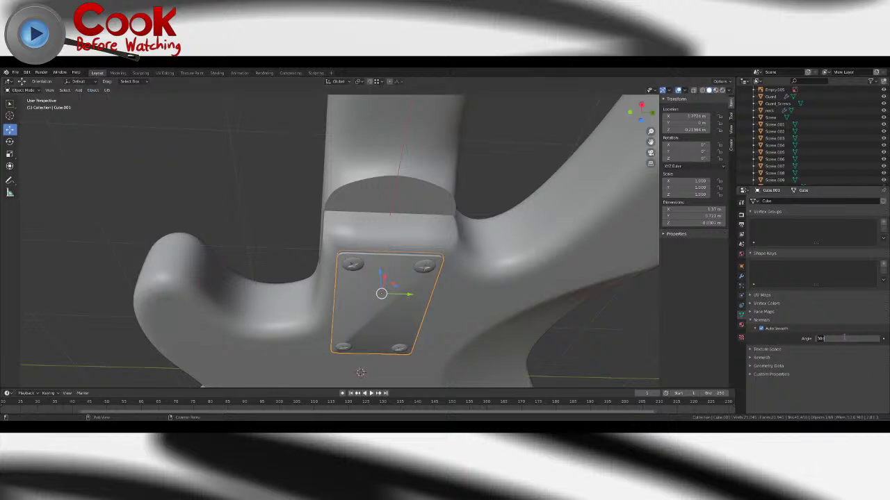
type("180")
key("Return")
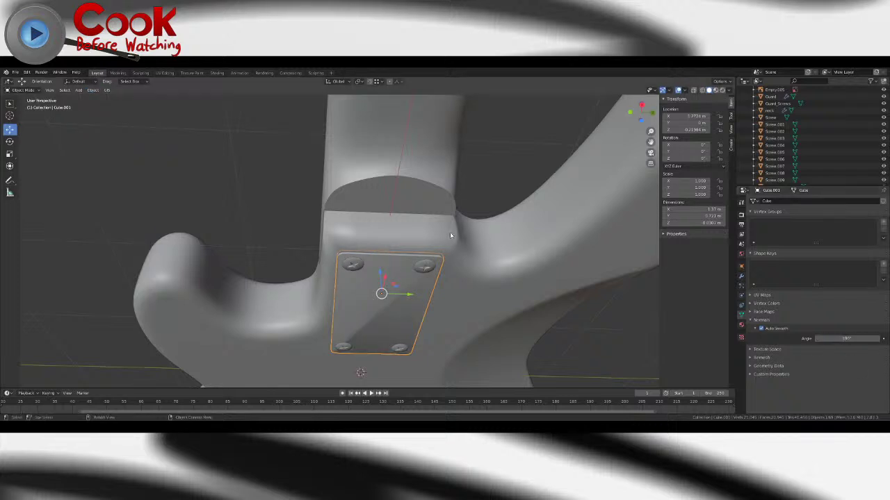
- Inset the neck plate's outer face by a very small amount and return to Object Mode
scroll(441, 243, "up", 3)
middle_click_drag(421, 272, 442, 260)
left_click(425, 226)
key("Tab")
key("Tab")
left_click(436, 232)
key("Tab")
left_click(417, 158)
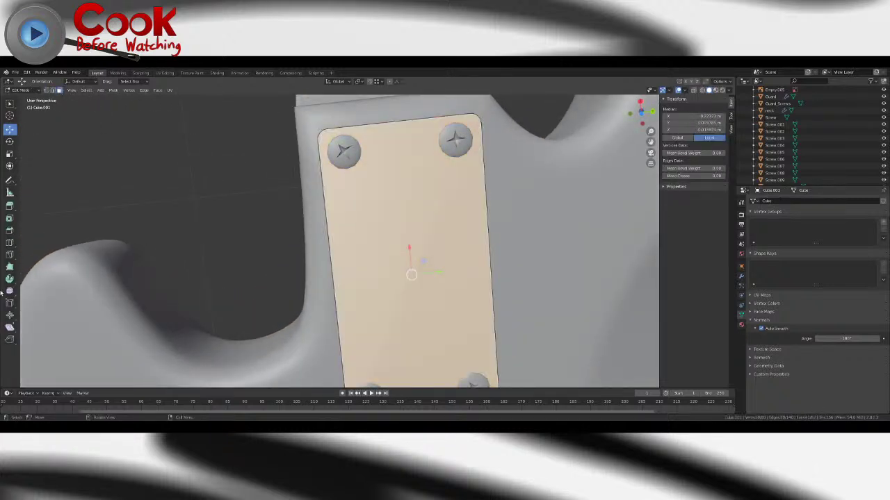
left_click(10, 219)
mouse_move(419, 280)
left_mouse_down()
mouse_move(426, 287)
mouse_move(417, 276)
left_mouse_up()
key("Tab")
middle_click_drag(413, 206, 418, 244)
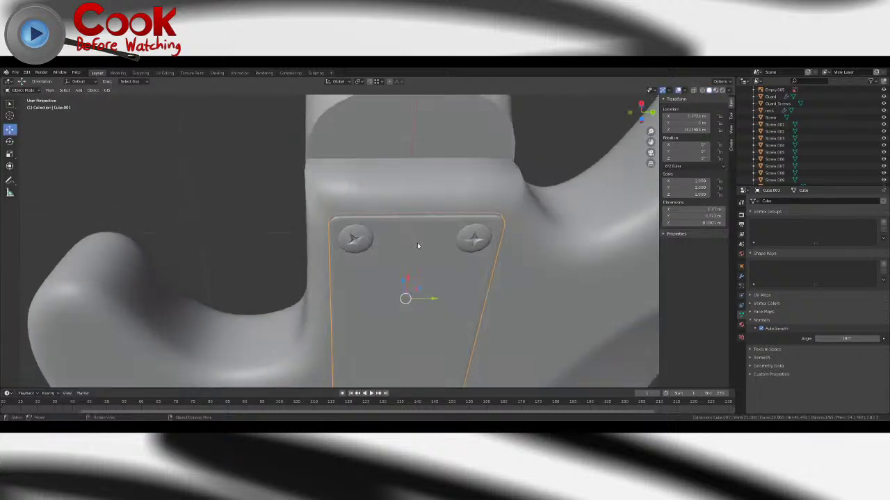
- Inset the neck plate's outer face slightly a second time and leave mesh editing
scroll(411, 256, "down", 4)
scroll(404, 281, "up", 9)
scroll(398, 285, "down", 3)
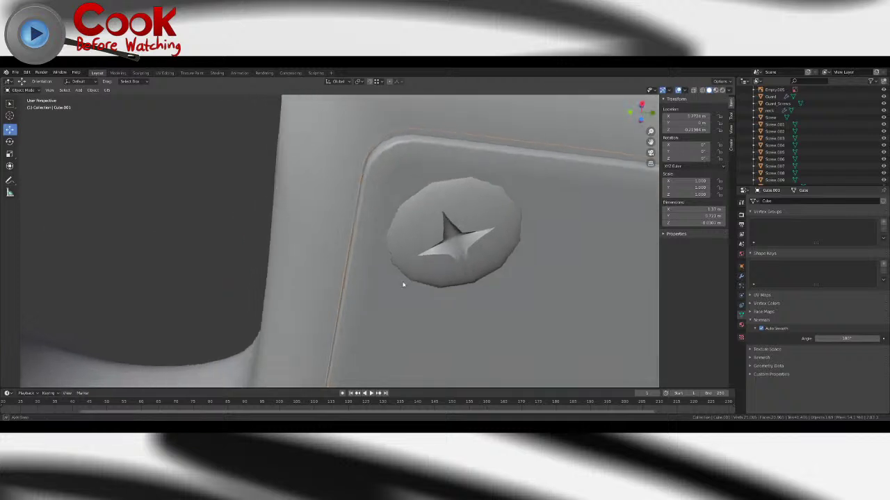
middle_click_drag(403, 282, 410, 306)
key("Tab")
key("Tab")
key("Tab")
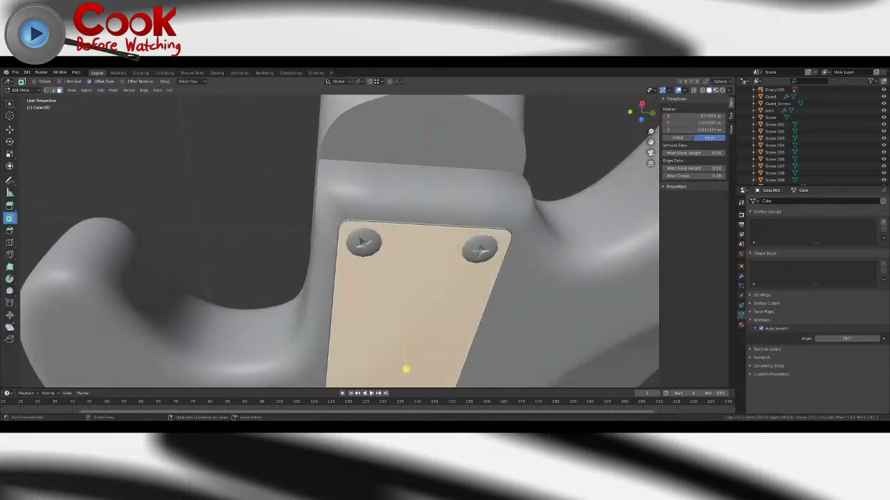
key("i")
left_click_drag(405, 364, 406, 366)
key("Tab")
- Inspect the neck plate's shading on the back of the body and save the file
scroll(398, 297, "down", 6)
middle_click_drag(398, 297, 403, 259)
left_click(416, 198)
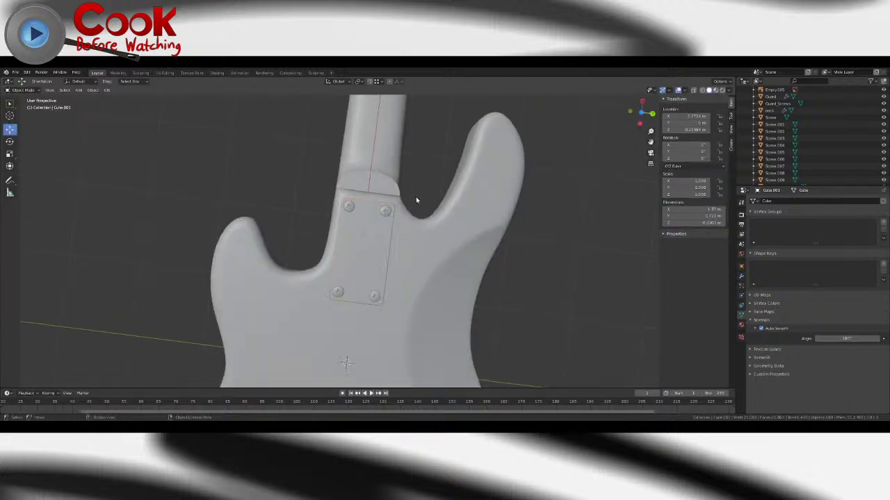
scroll(376, 222, "up", 9)
middle_click_drag(372, 225, 390, 280)
scroll(410, 240, "down", 8)
left_click(371, 290)
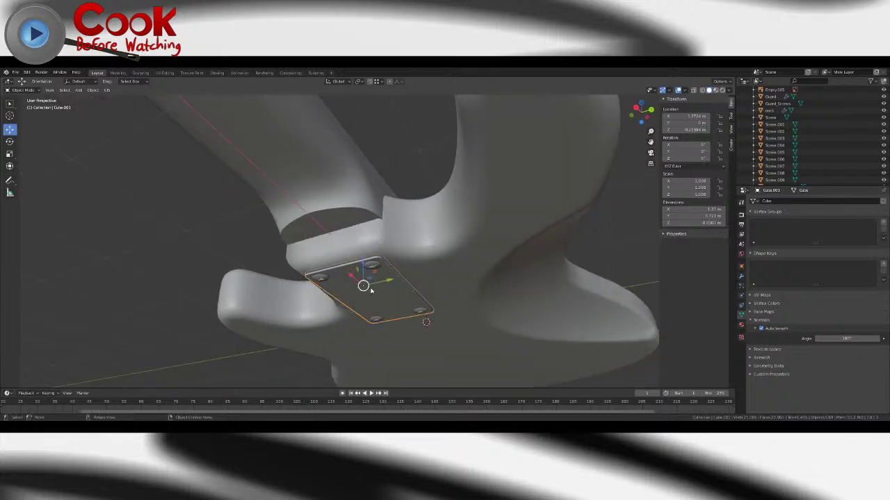
left_click(407, 162)
middle_click_drag(348, 294, 438, 312)
left_click(15, 73)
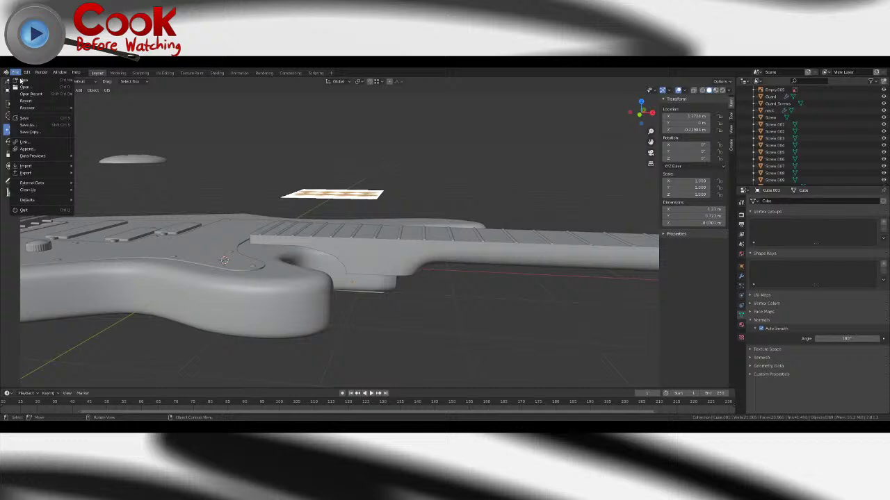
left_click(25, 118)
- Look over the front and back of the bass model for parts that are still missing
middle_click_drag(327, 278, 409, 233)
scroll(399, 212, "up", 5)
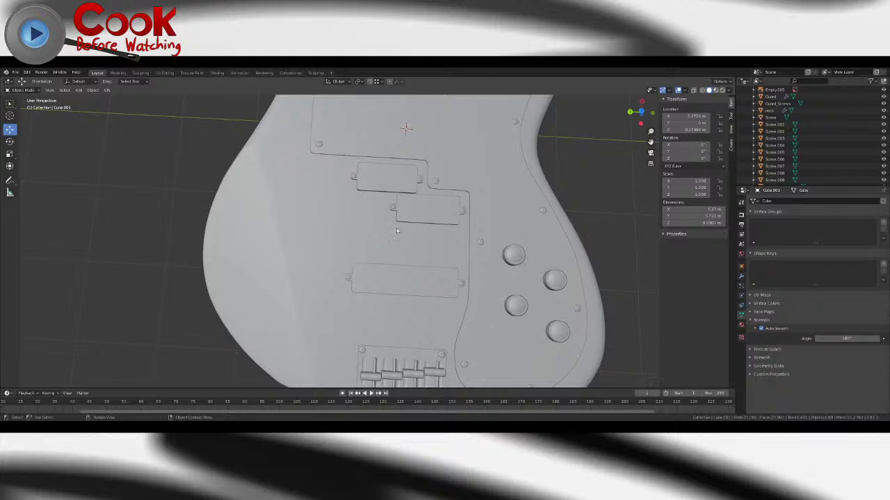
scroll(442, 195, "down", 3)
middle_click_drag(396, 231, 461, 178)
scroll(406, 266, "up", 4)
scroll(373, 255, "down", 5)
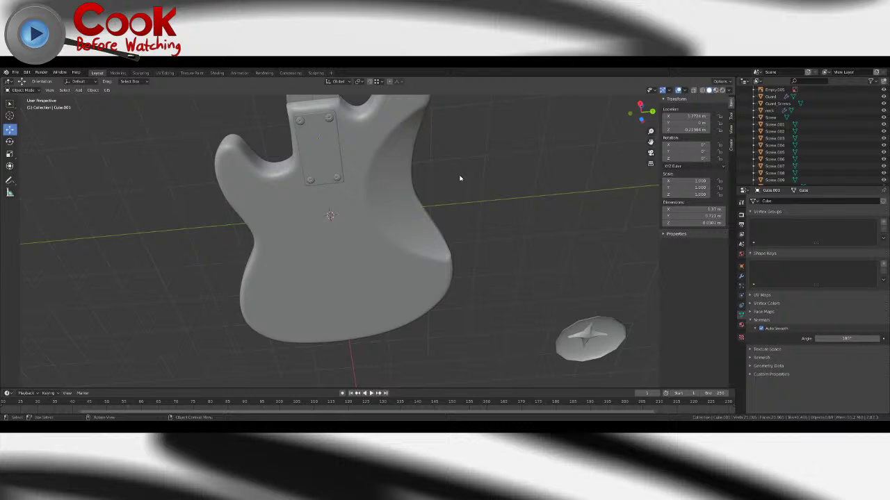
middle_click_drag(481, 197, 278, 221)
scroll(351, 241, "up", 4)
scroll(278, 222, "down", 3)
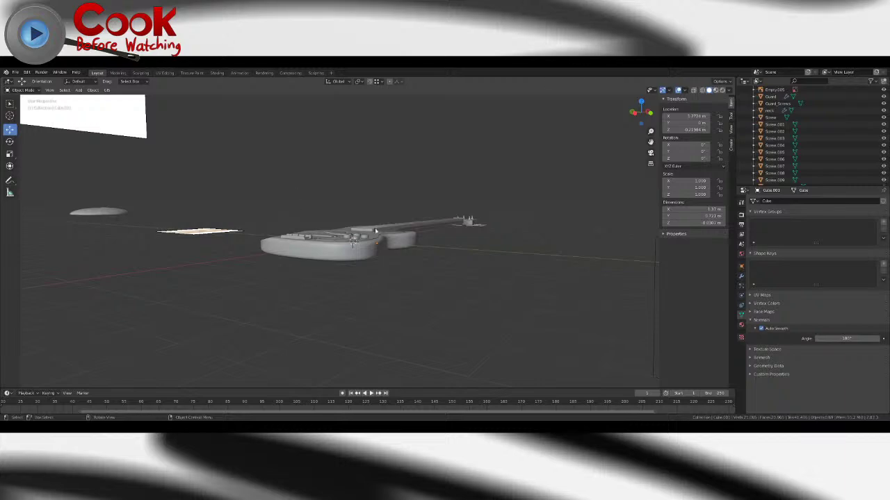
- Examine the jack plate and the strap button on the body's side in the blue bass reference photo
scroll(415, 255, "down", 3)
middle_click_drag(414, 255, 375, 287)
middle_click_drag(217, 233, 383, 230, "shift")
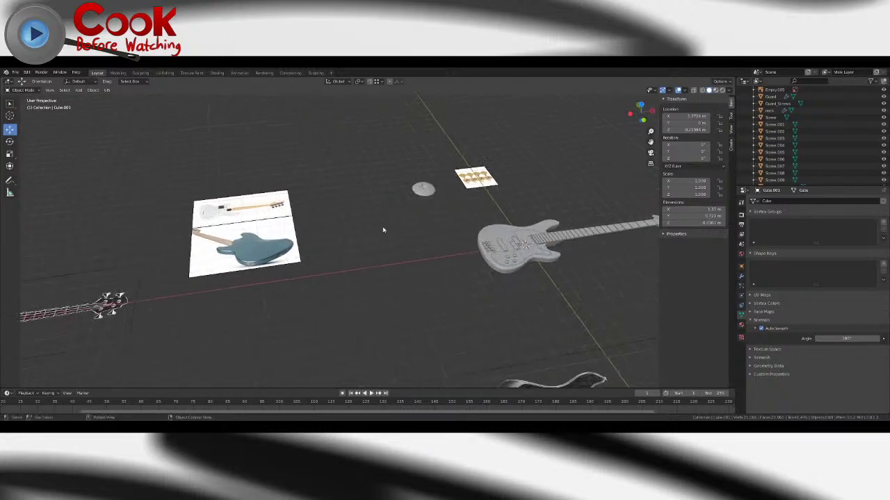
scroll(383, 230, "up", 3)
middle_click_drag(257, 262, 435, 268, "shift")
scroll(445, 270, "up", 5)
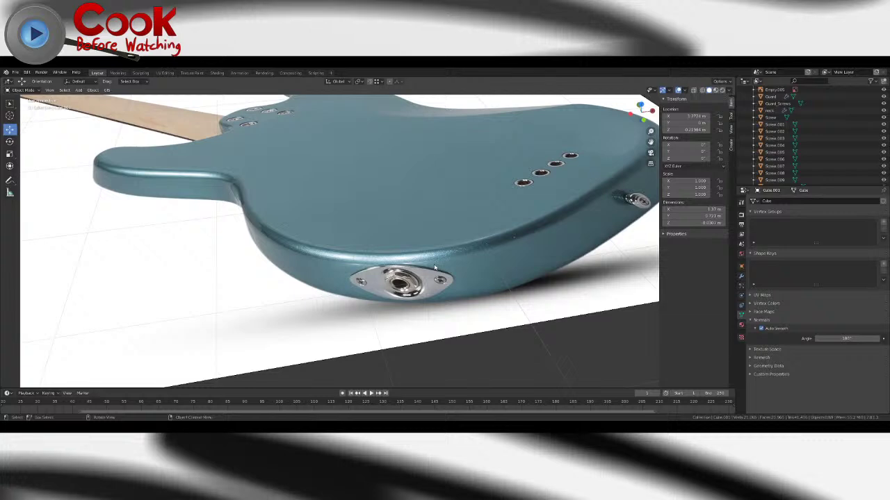
scroll(459, 267, "down", 6)
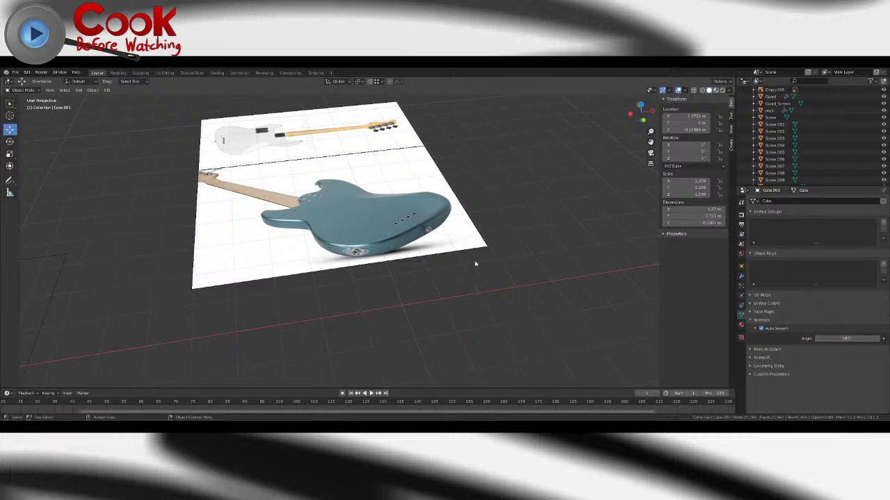
scroll(475, 264, "up", 6)
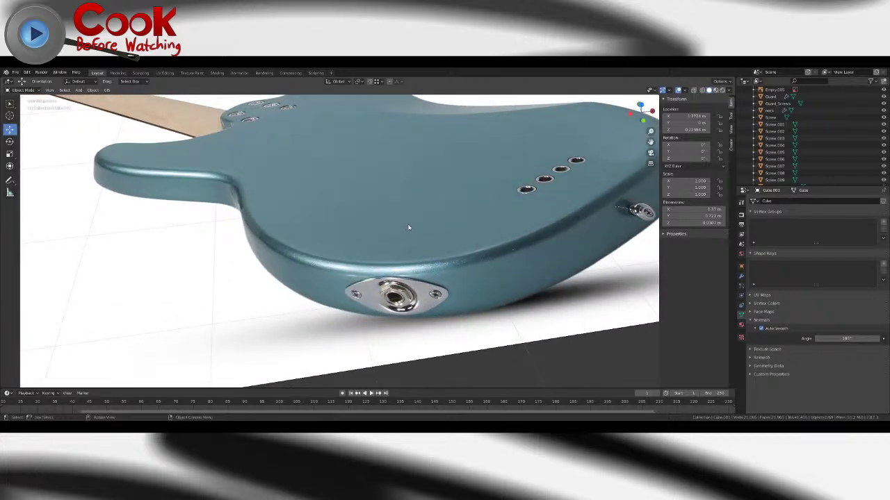
scroll(409, 227, "down", 6)
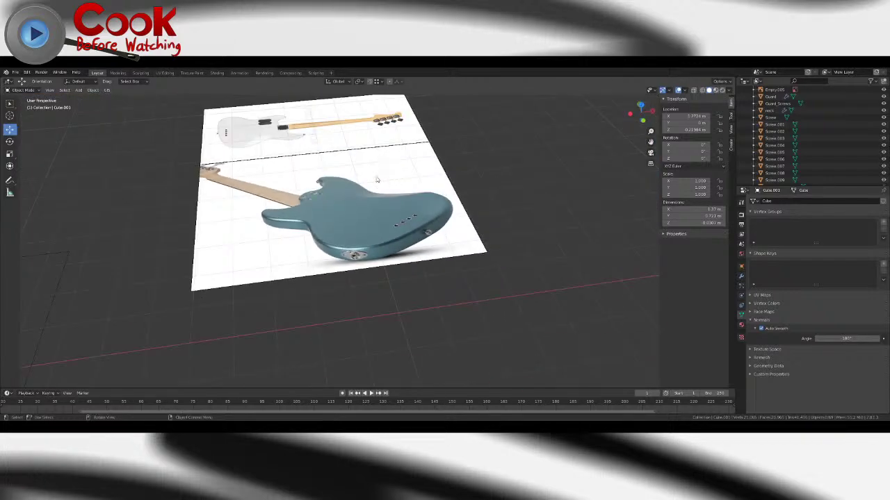
scroll(376, 180, "up", 4)
scroll(359, 180, "down", 1)
scroll(359, 180, "up", 1)
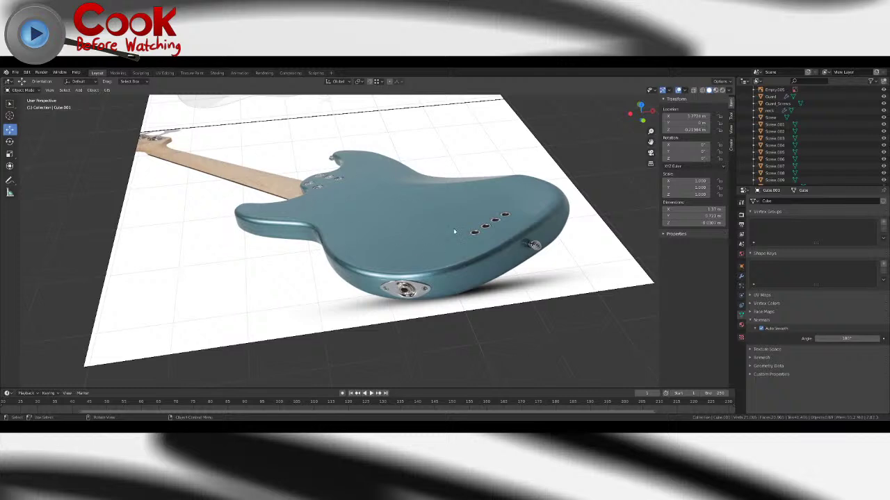
scroll(454, 232, "down", 4)
scroll(401, 235, "up", 4)
- Compare the bass model's body with the reference images from several angles
middle_click_drag(340, 187, 212, 215)
scroll(410, 252, "down", 4)
middle_click_drag(212, 215, 479, 310, "shift")
middle_click_drag(332, 258, 299, 235)
scroll(440, 198, "up", 4)
scroll(381, 246, "down", 3)
scroll(381, 246, "down", 4)
scroll(362, 282, "up", 8)
scroll(338, 275, "down", 6)
middle_click_drag(379, 310, 328, 282, "shift")
scroll(285, 230, "up", 7)
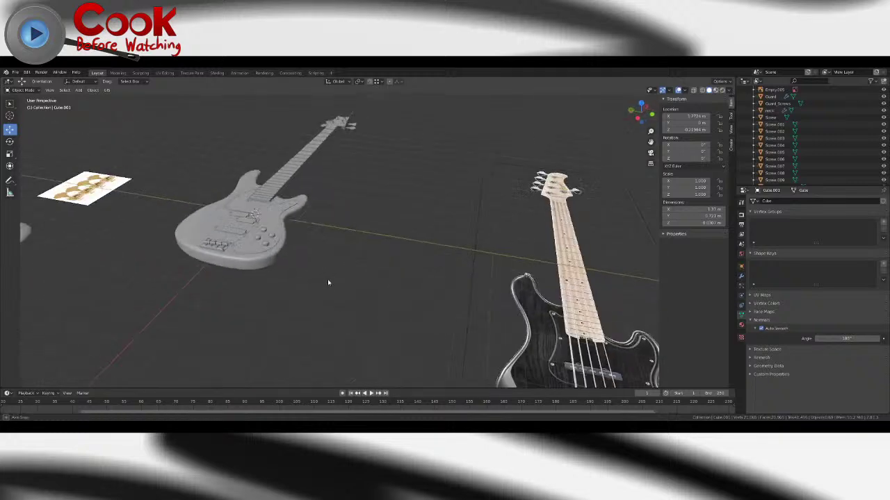
- Add a cube and move it to the lower corner of the body, near the control knobs
scroll(341, 294, "up", 4)
middle_click_drag(264, 277, 374, 277, "shift")
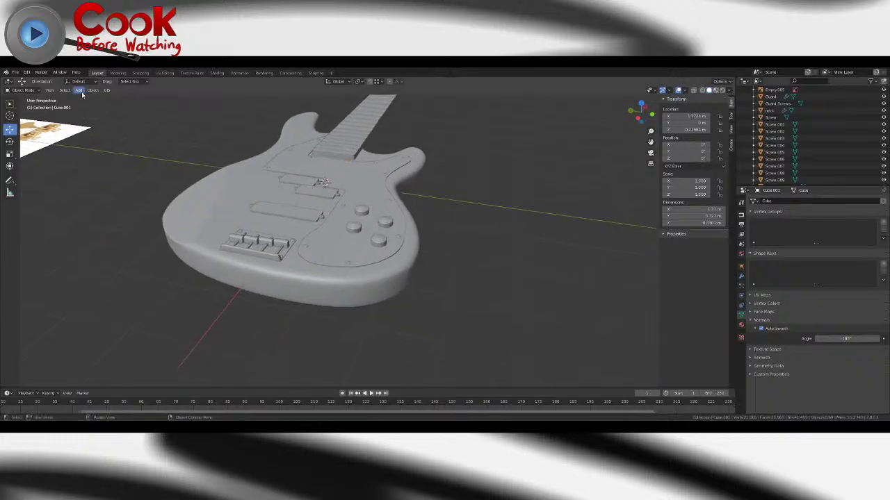
left_click(82, 92)
mouse_move(87, 98)
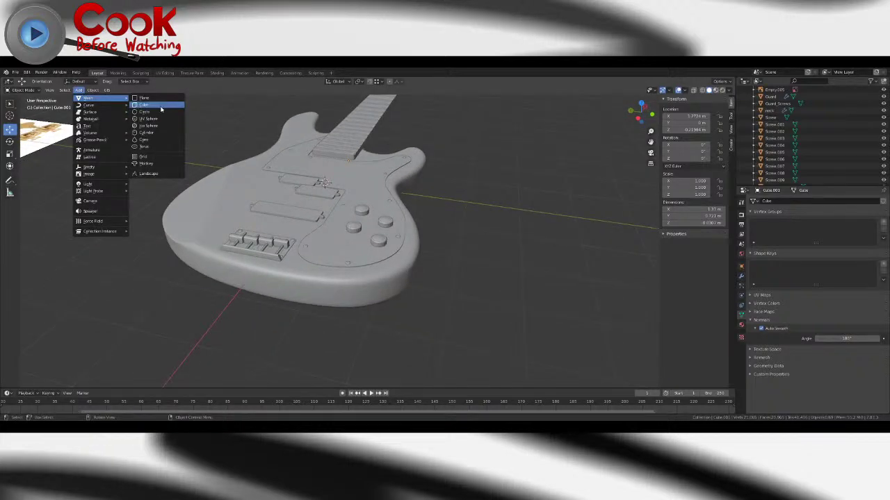
left_click(160, 109)
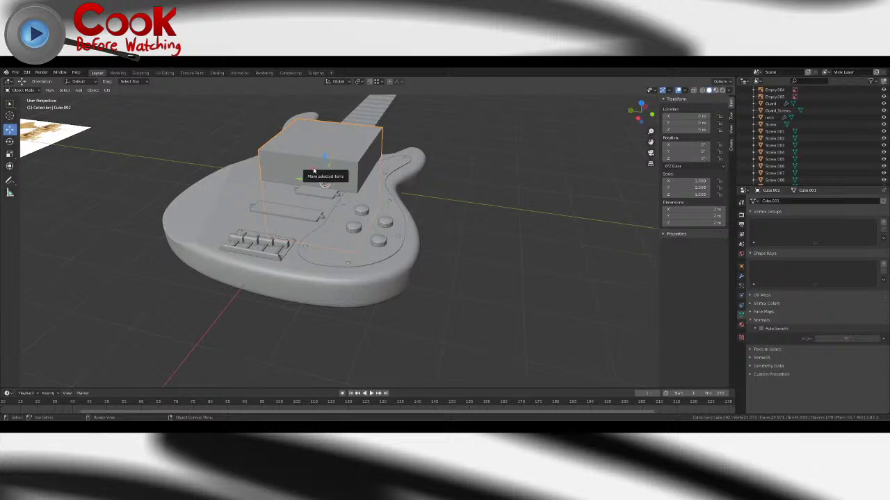
left_click_drag(313, 170, 353, 265)
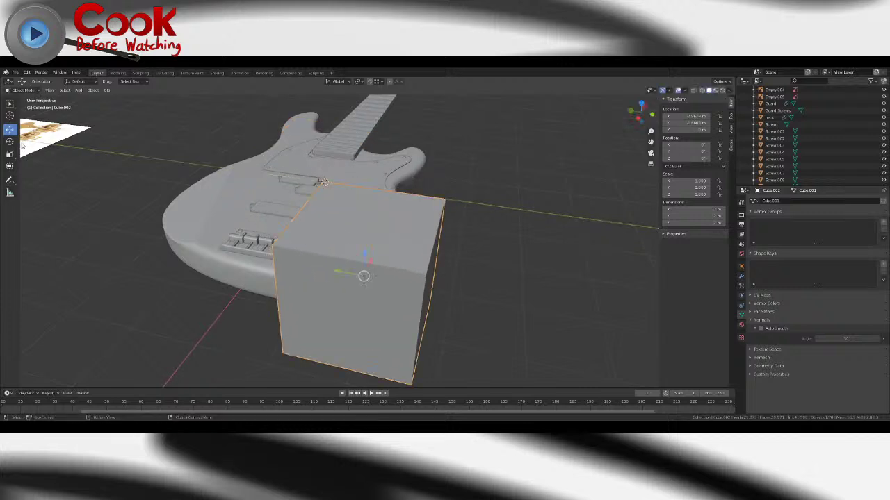
- Rotate the cube about 44° around the Z axis and scale it down uniformly to about 0.17
left_click(9, 141)
left_click_drag(361, 297, 383, 297)
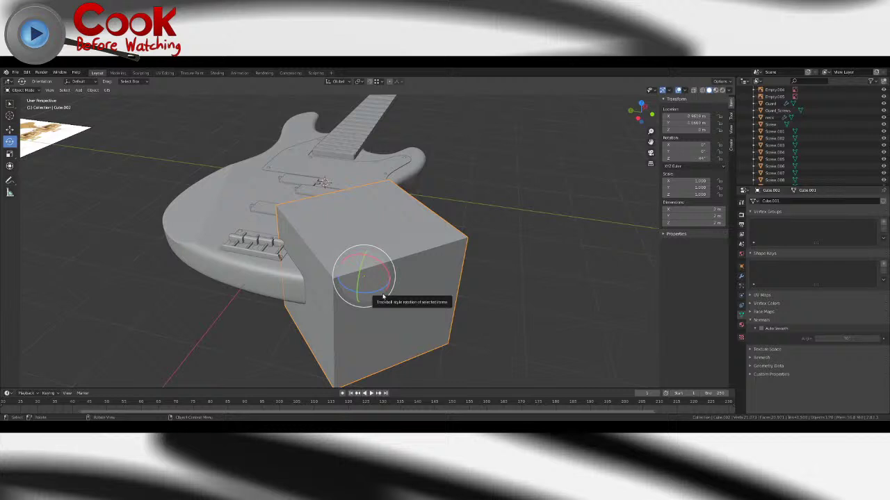
left_click(9, 154)
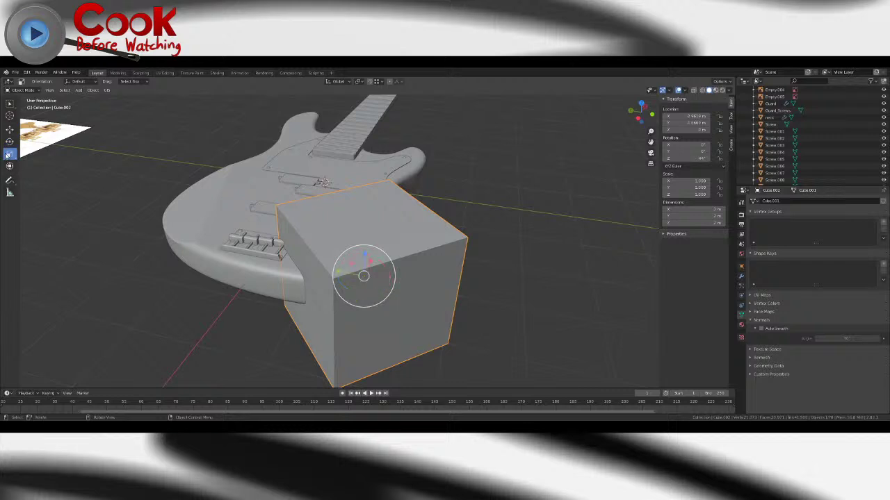
left_click_drag(400, 263, 369, 274)
- Move the small cube to the rim of the body's lower corner and align its height with the side
left_click(9, 130)
middle_click_drag(291, 239, 339, 255)
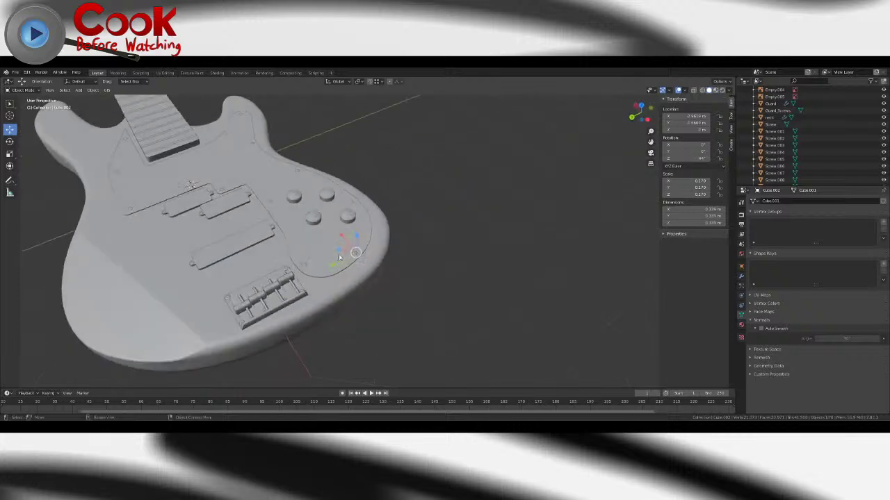
left_click_drag(339, 255, 367, 255)
middle_click_drag(428, 267, 379, 229)
left_click_drag(360, 258, 359, 253)
middle_click_drag(361, 256, 363, 306)
- Switch the transform orientation to Local and slide the cube along the rim so its outer face protrudes from the side
left_click(336, 82)
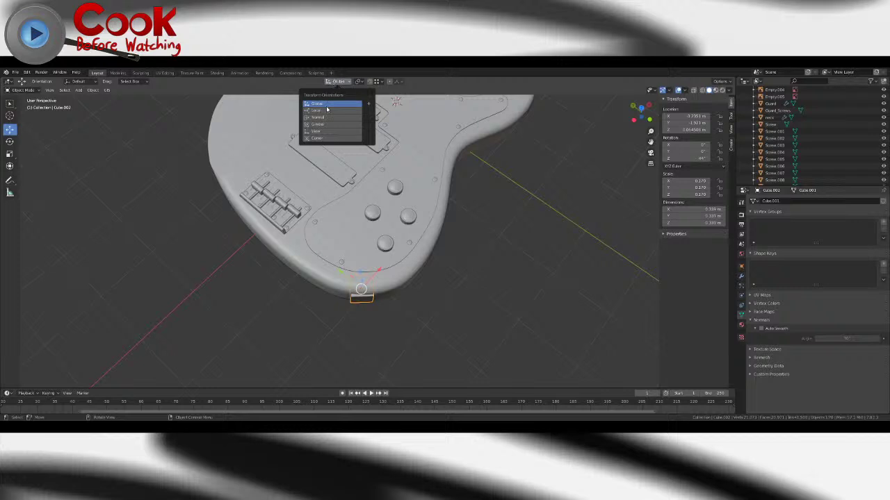
left_click(327, 110)
left_click_drag(350, 278, 355, 277)
middle_click_drag(363, 303, 375, 254)
scroll(369, 269, "up", 2)
scroll(369, 262, "up", 4)
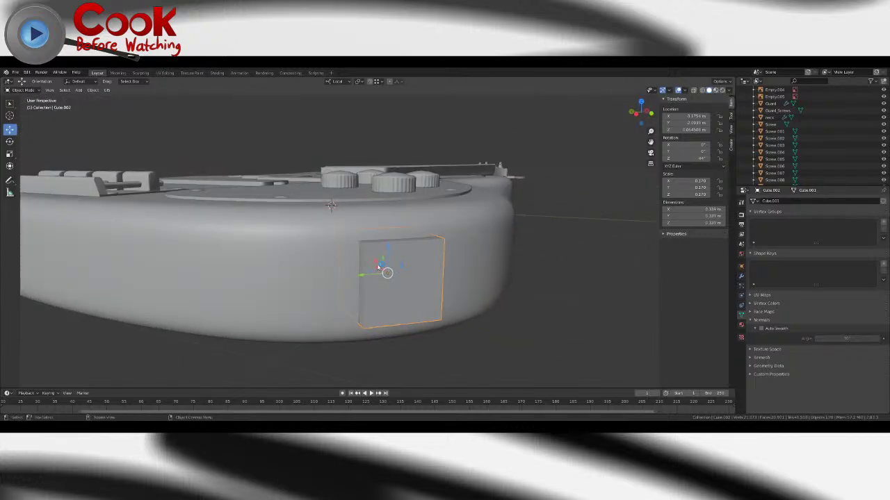
- Examine the shape of the oval jack plate on the blue bass in the reference photo
scroll(386, 268, "down", 10)
middle_click_drag(338, 223, 495, 156)
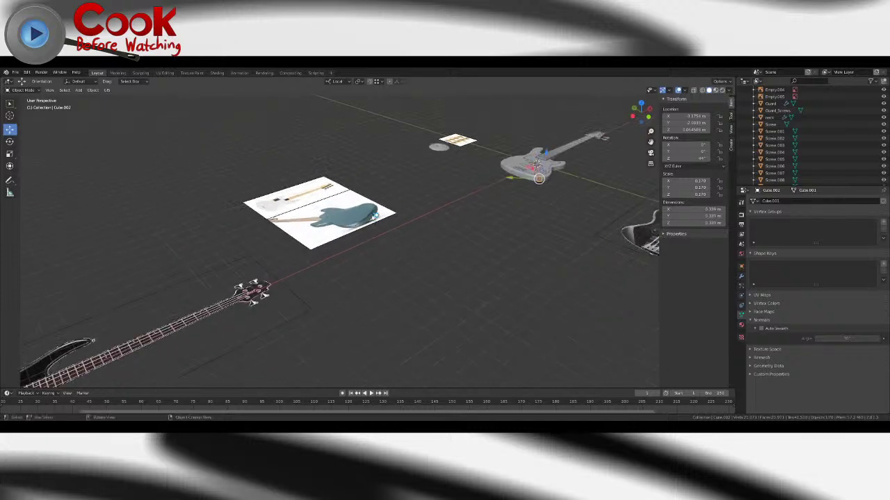
scroll(433, 194, "up", 8)
middle_click_drag(433, 194, 391, 271, "shift")
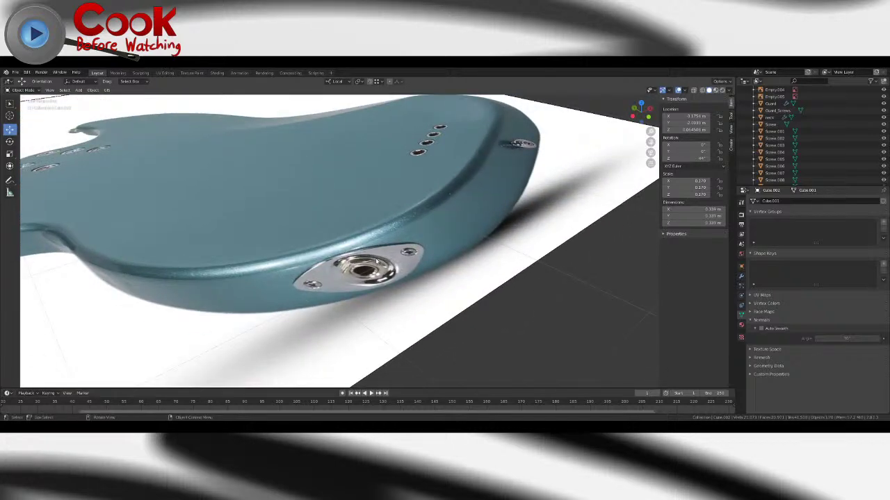
scroll(376, 260, "down", 10)
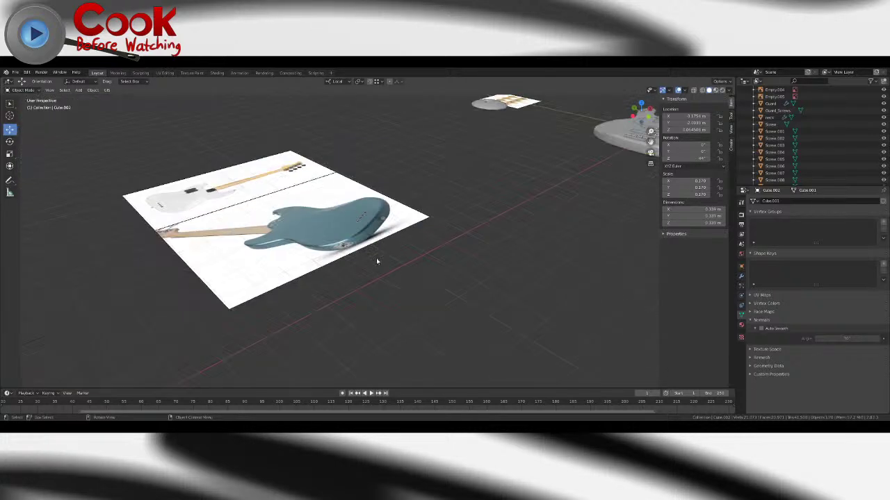
middle_click_drag(480, 222, 379, 229, "shift")
scroll(435, 240, "up", 5)
scroll(377, 243, "up", 2)
scroll(368, 227, "up", 5)
- Add a centred vertical loop cut to the small cube on the side of the body
key("Tab")
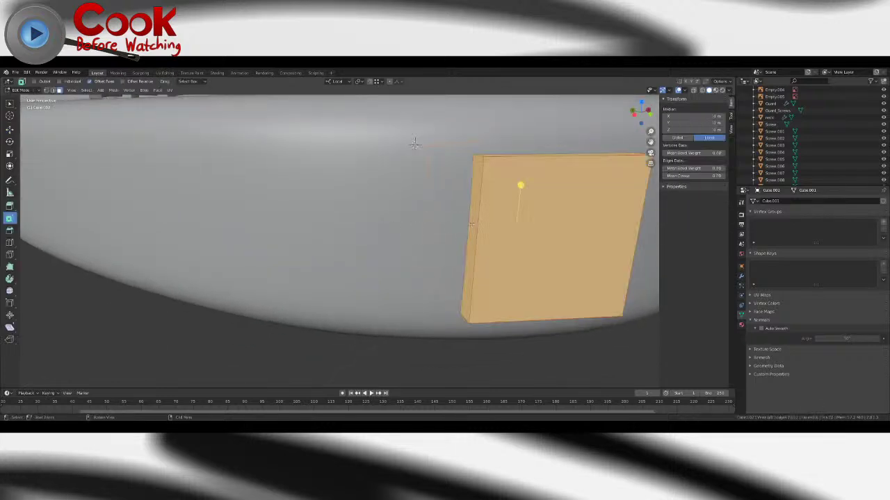
scroll(379, 230, "down", 4)
key("ctrl+r")
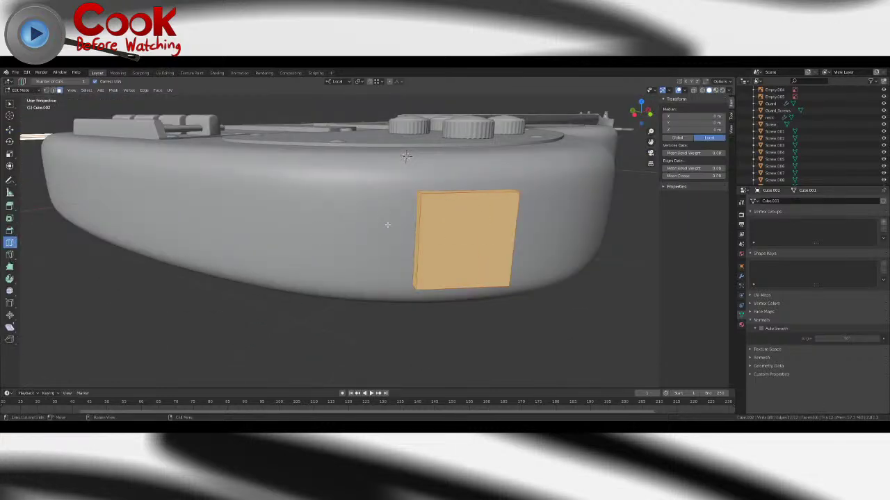
left_click(452, 207)
middle_click_drag(473, 226, 265, 245)
- Select the cube's two end faces and scale them apart to widen the block along the rim
left_click(10, 104)
left_click(304, 224)
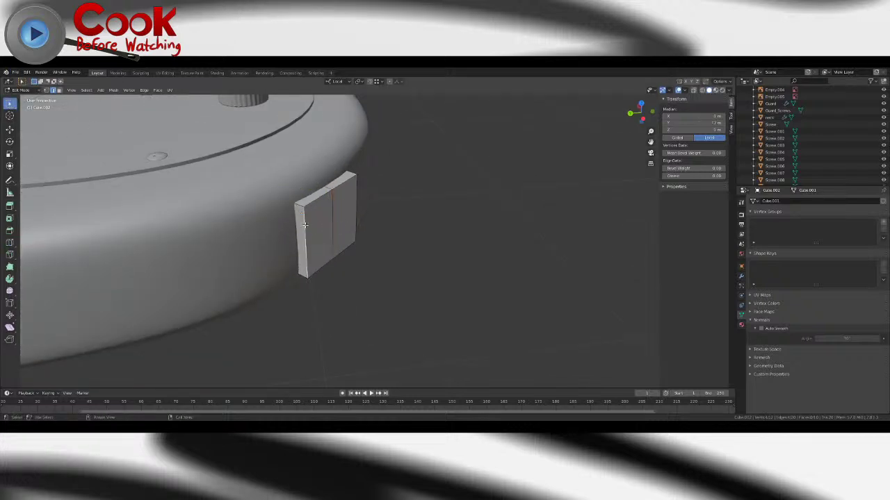
left_click(60, 90)
left_click(301, 237)
middle_click_drag(306, 238, 270, 246)
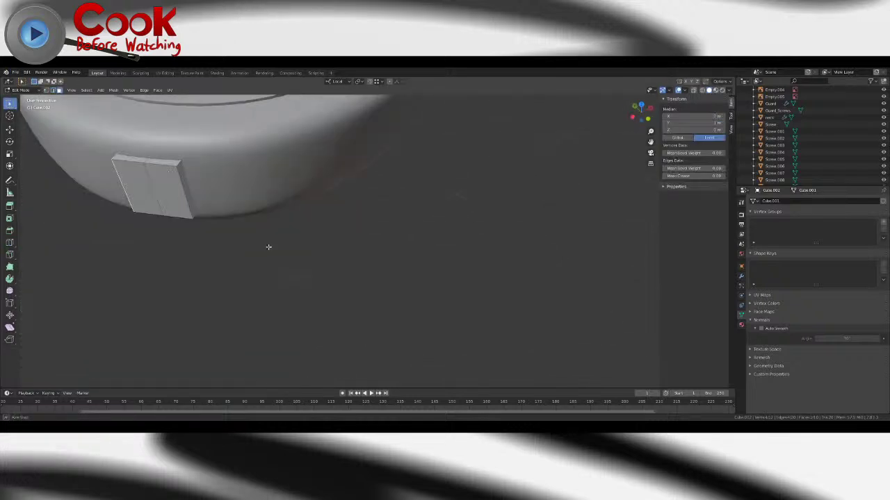
middle_click_drag(186, 186, 255, 207)
left_click(7, 155)
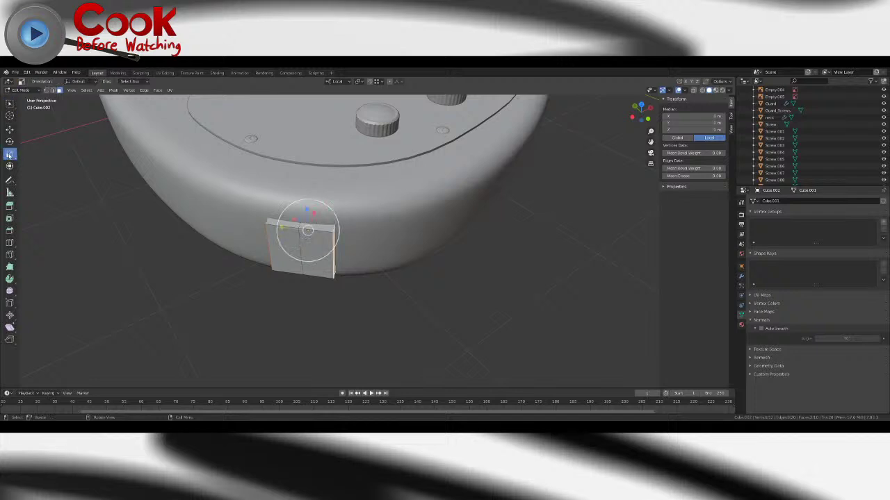
key("s")
key("x")
left_click_drag(271, 226, 265, 226)
- Move the two end faces about 0.056 m along local X toward the body so the block bends around the rim
left_click(9, 130)
key("g")
key("x")
key("x")
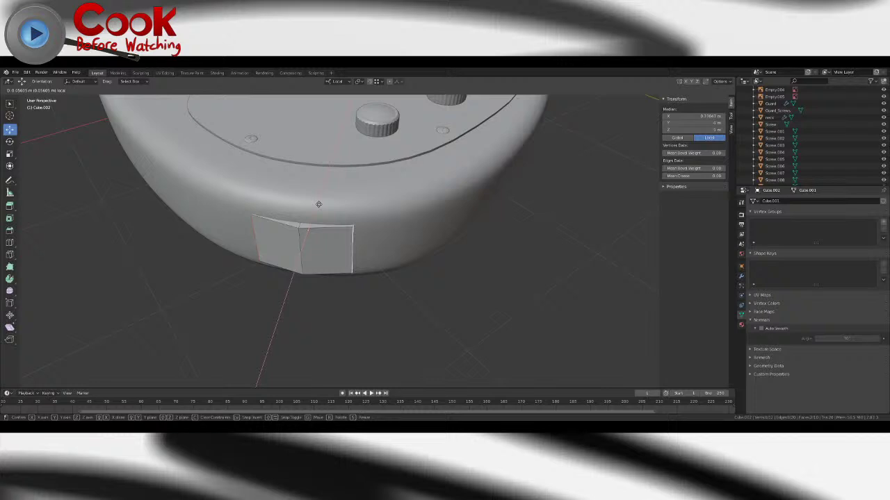
left_click(319, 204)
- Rotate the whole block slightly around Z to about 45.2° to match the body's corner
key("Tab")
left_click(10, 141)
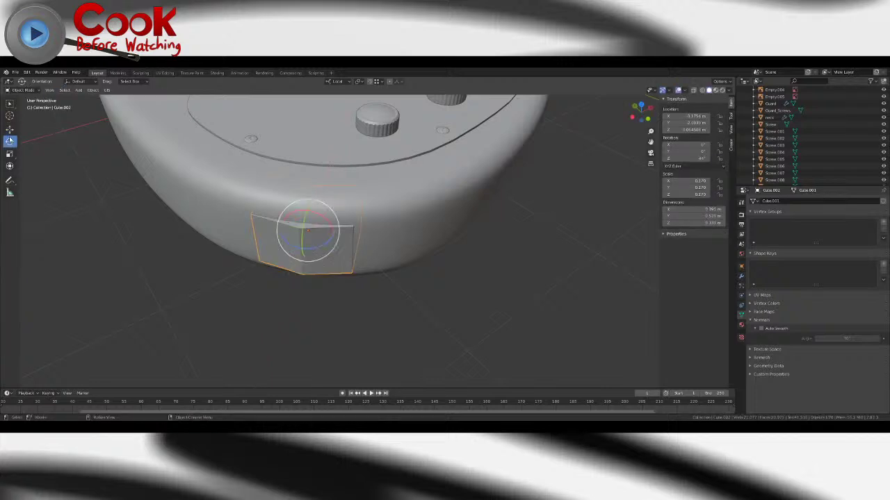
left_click_drag(323, 248, 325, 244)
- Select both end faces of the block again and move them about 0.017 m outward along local X
key("Tab")
middle_click_drag(332, 251, 424, 259)
scroll(326, 266, "up", 1)
left_click(335, 272)
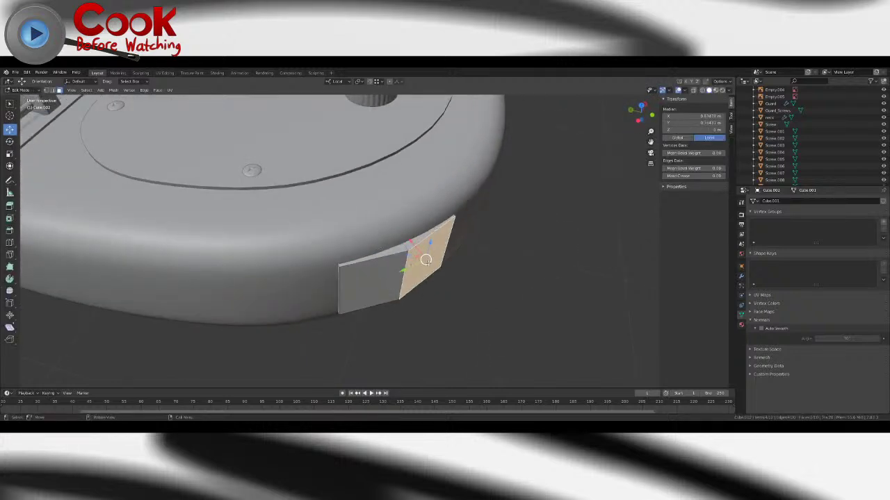
left_click(53, 89)
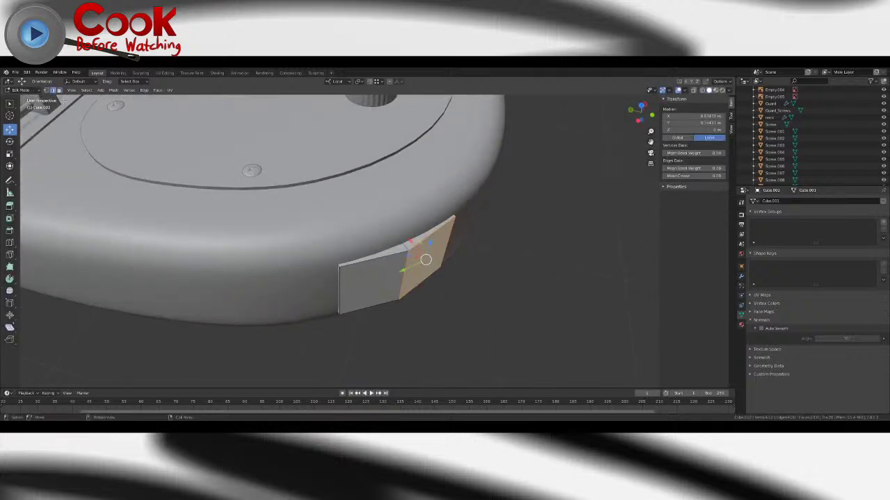
left_click(59, 89)
left_click(338, 271)
middle_click_drag(338, 272, 258, 258)
left_click(266, 216, "shift")
middle_click_drag(267, 206, 300, 220, "shift")
scroll(304, 222, "up", 3)
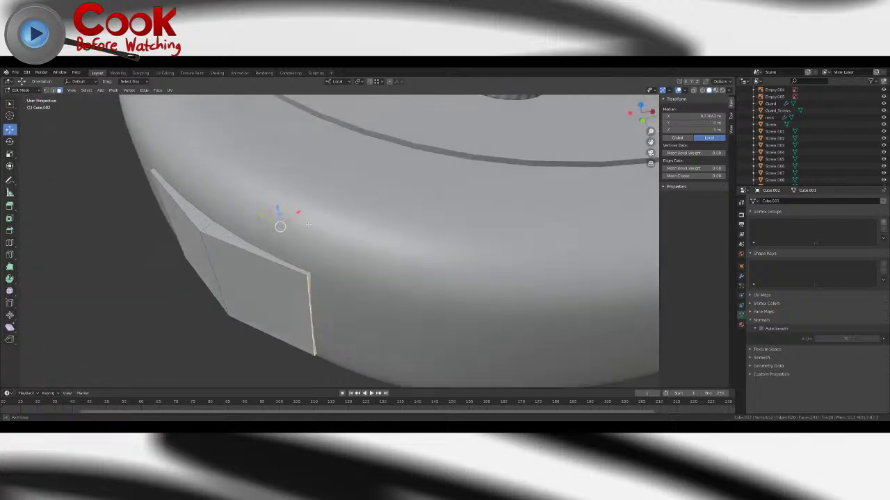
key("g")
key("x")
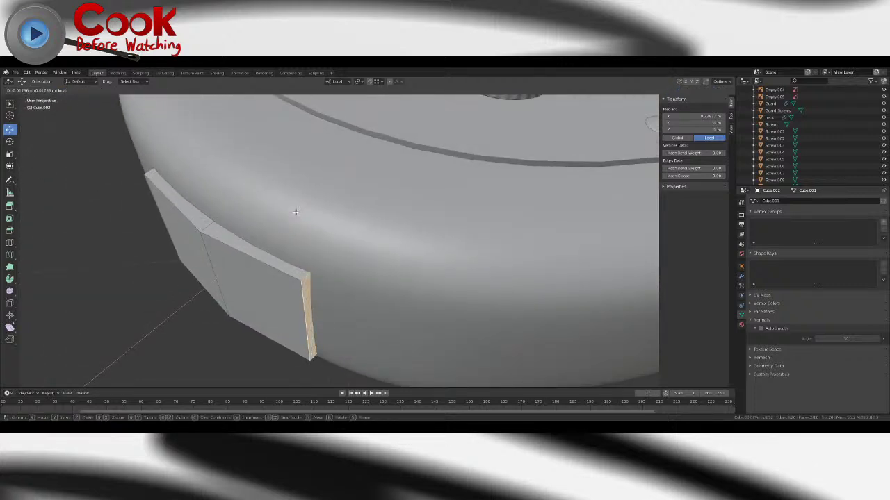
left_click(296, 212)
- Bevel the vertical middle edge of the block's front with two segments, spreading it over most of the width
middle_click_drag(367, 280, 438, 254)
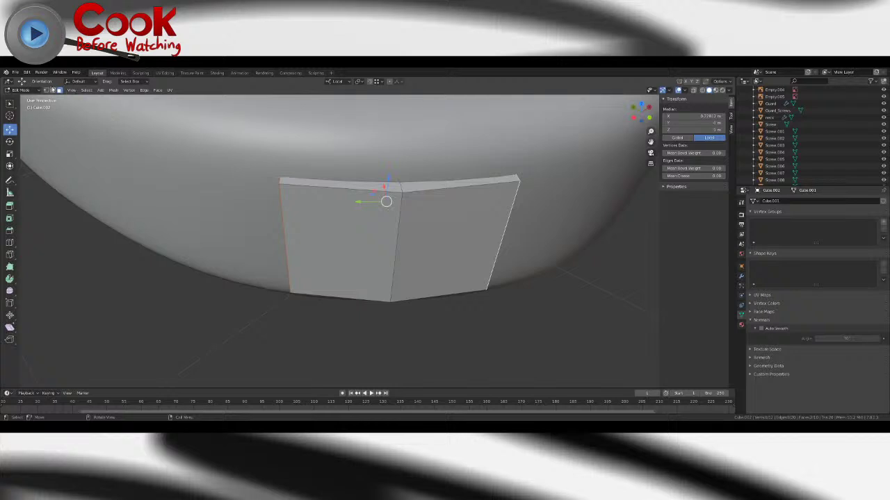
left_click(397, 225)
key("ctrl+e")
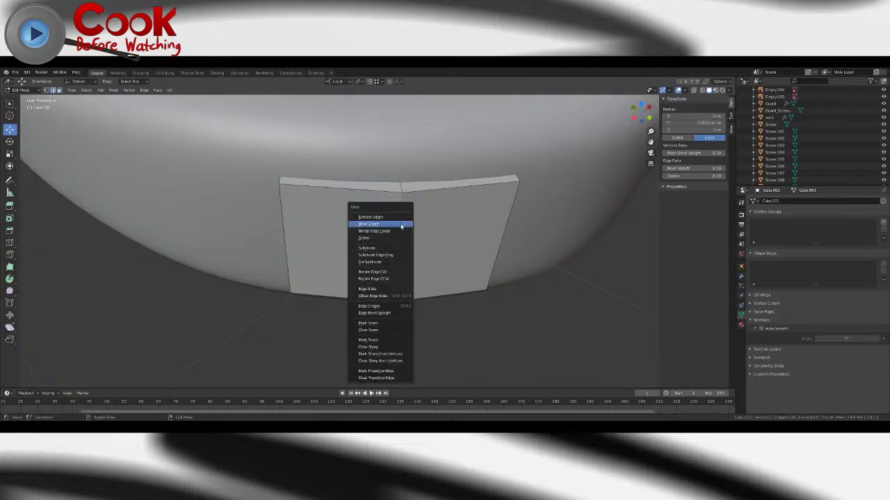
left_click(398, 225)
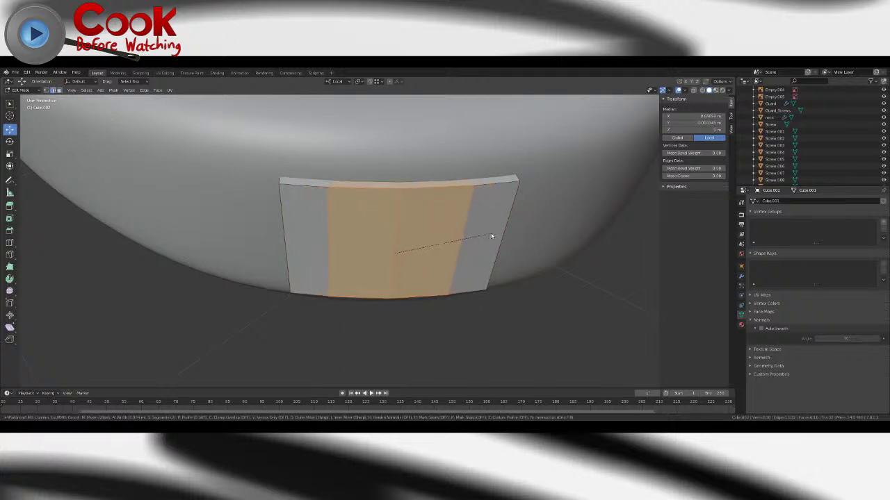
left_click(480, 236)
- Move the curved block along its local X axis to sit closer against the rim of the body
middle_click_drag(464, 226, 478, 278)
key("Tab")
middle_click_drag(506, 306, 473, 289)
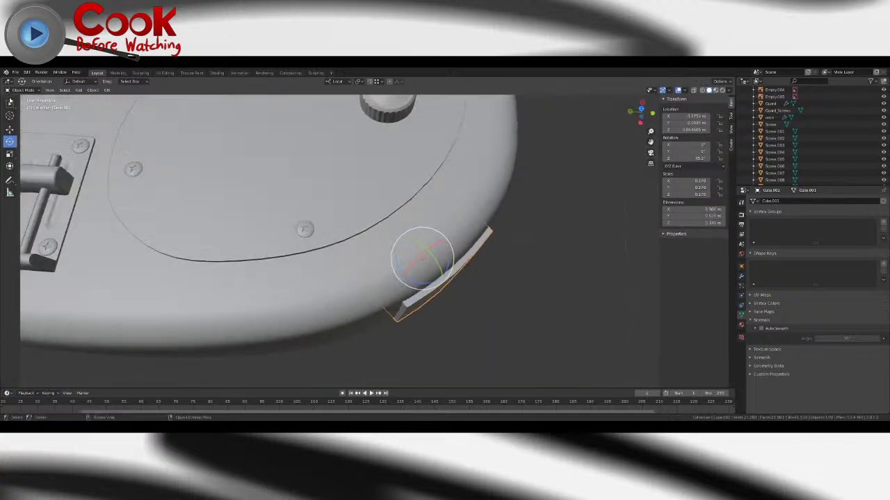
left_click(11, 130)
left_click_drag(401, 238, 397, 235)
middle_click_drag(448, 284, 395, 231)
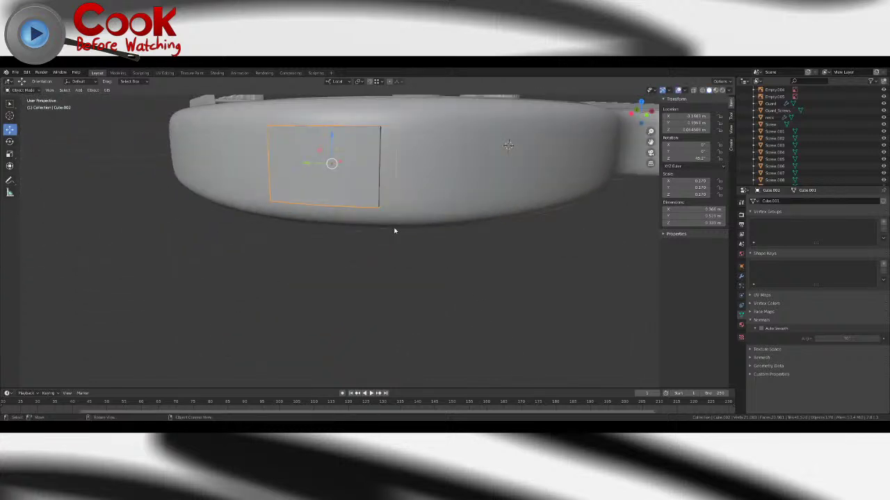
- Compare the curved block's placement on the body with the jack plate in the reference photo
scroll(394, 235, "down", 6)
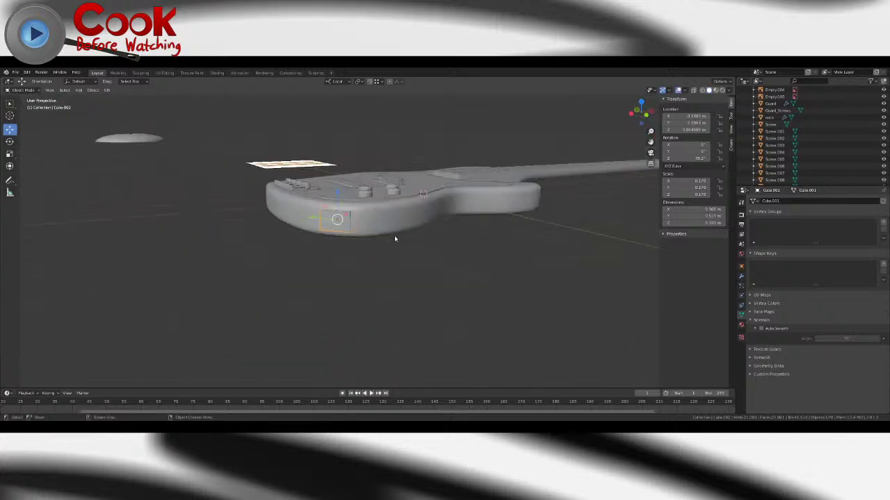
middle_click_drag(394, 236, 336, 256)
middle_click_drag(209, 244, 353, 234, "shift")
middle_click_drag(278, 216, 345, 273, "shift")
scroll(346, 273, "up", 3)
scroll(346, 272, "up", 3)
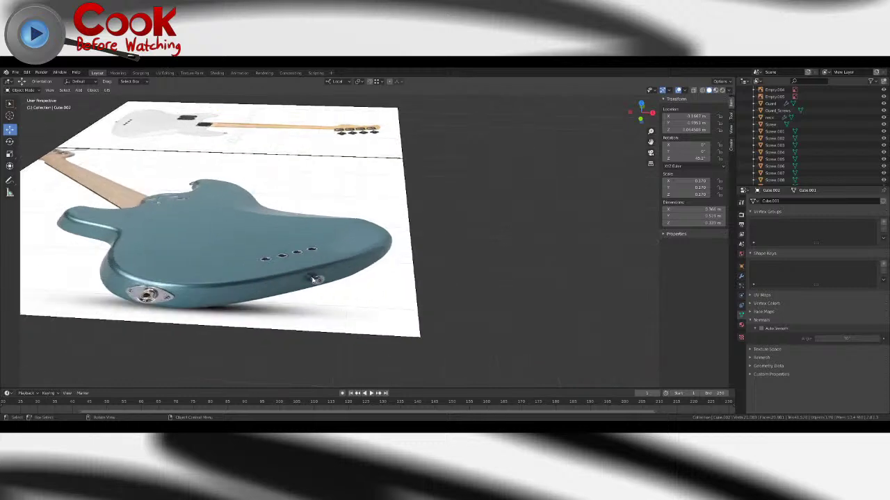
scroll(346, 273, "down", 6)
middle_click_drag(533, 273, 410, 244, "shift")
middle_click_drag(443, 286, 400, 262)
scroll(399, 262, "up", 6)
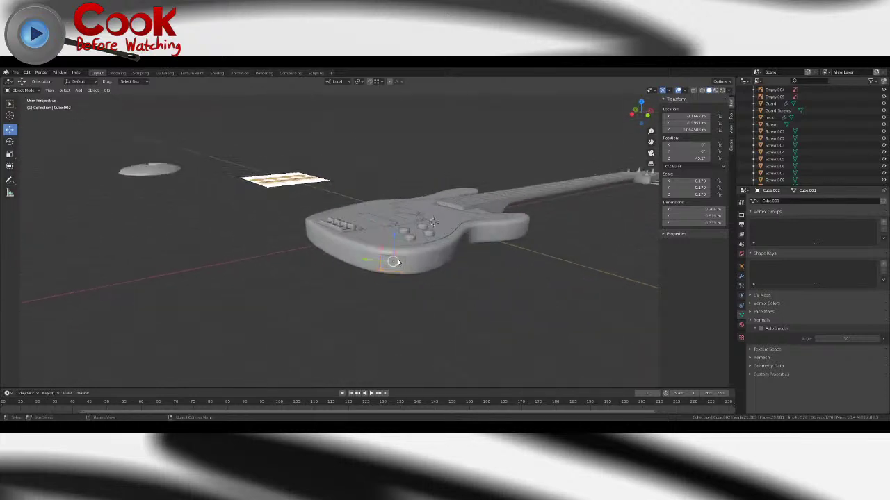
middle_click_drag(468, 297, 452, 275)
mouse_move(368, 252)
middle_mouse_down("shift")
mouse_move(294, 213)
mouse_move(304, 237)
mouse_move(403, 196)
mouse_move(318, 260)
mouse_move(445, 242)
mouse_move(308, 225)
mouse_move(361, 242)
middle_mouse_up("shift")
scroll(295, 214, "up", 1)
scroll(295, 214, "down", 4)
scroll(403, 197, "down", 3)
scroll(308, 224, "up", 4)
scroll(361, 241, "up", 5)
scroll(187, 214, "down", 4)
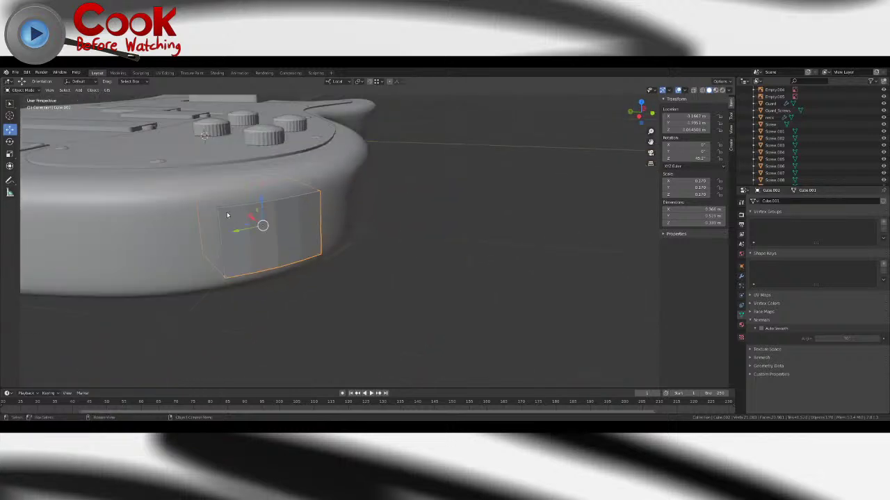
- Shade the curved block smooth and enable Auto Smooth with an angle of 180°
left_click(92, 90)
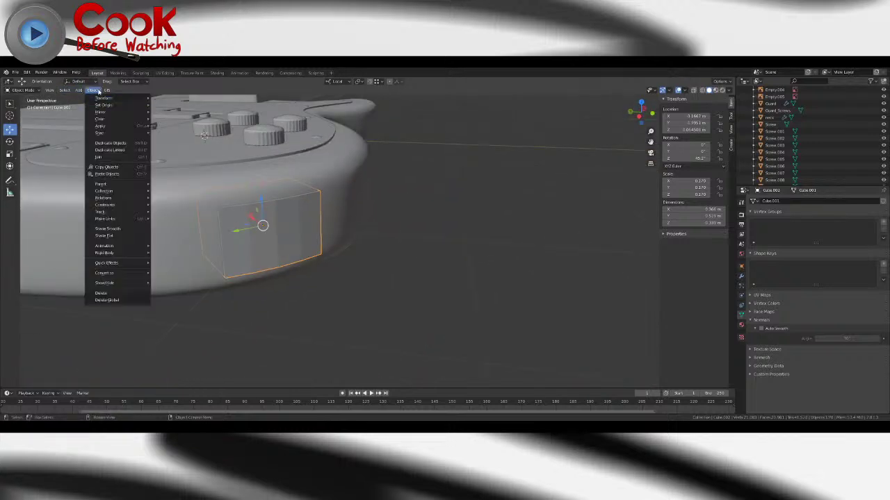
left_click(117, 228)
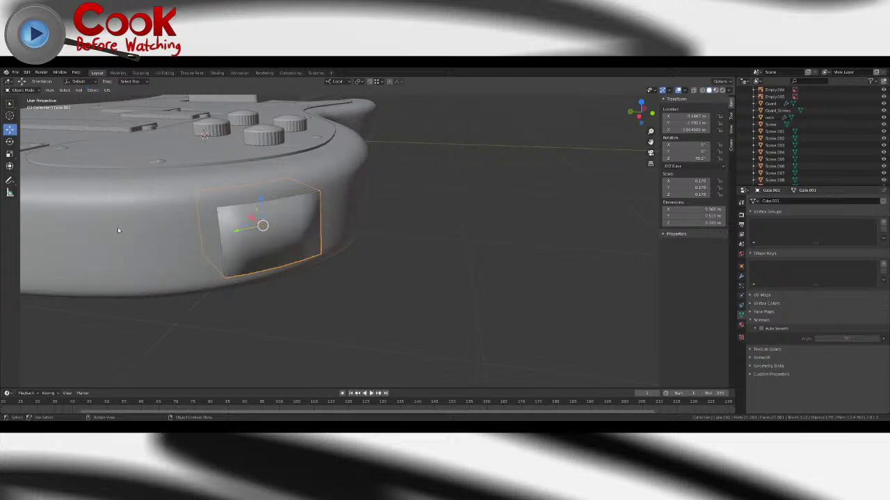
left_click(761, 329)
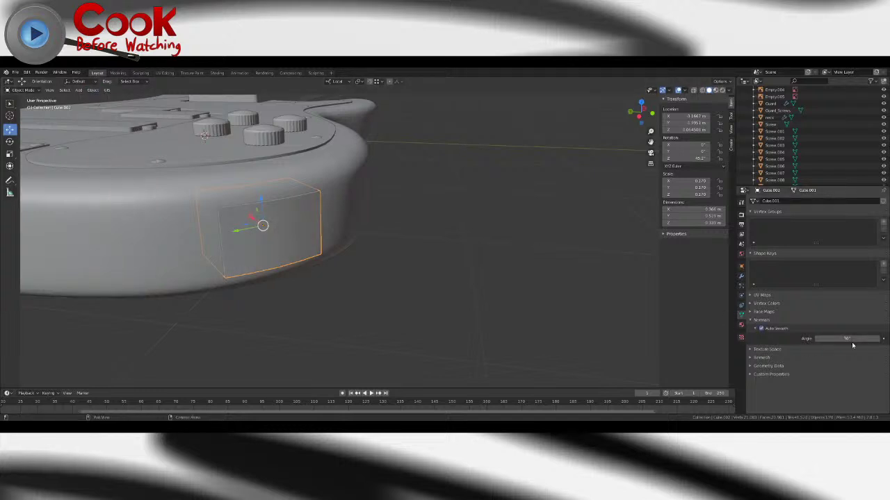
key("Return")
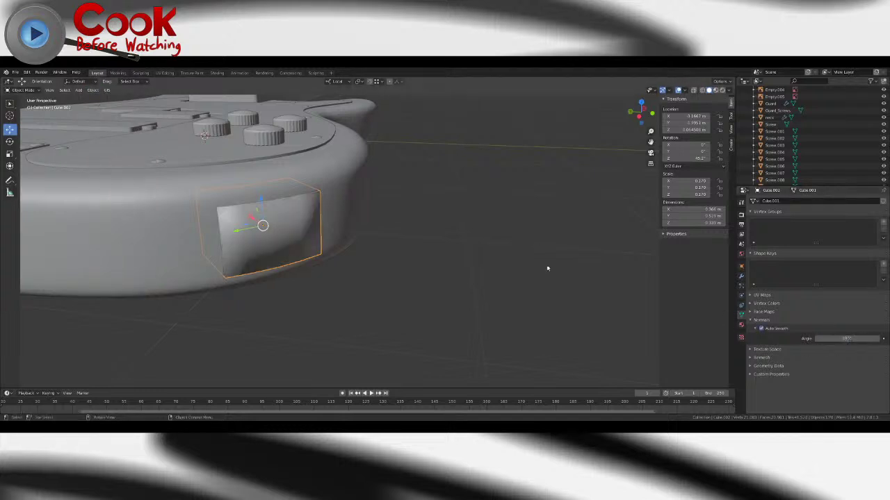
- Select all outline edges of the block's curved front and mark them as sharp
key("Tab")
middle_click_drag(334, 277, 374, 291, "shift")
scroll(369, 285, "up", 3)
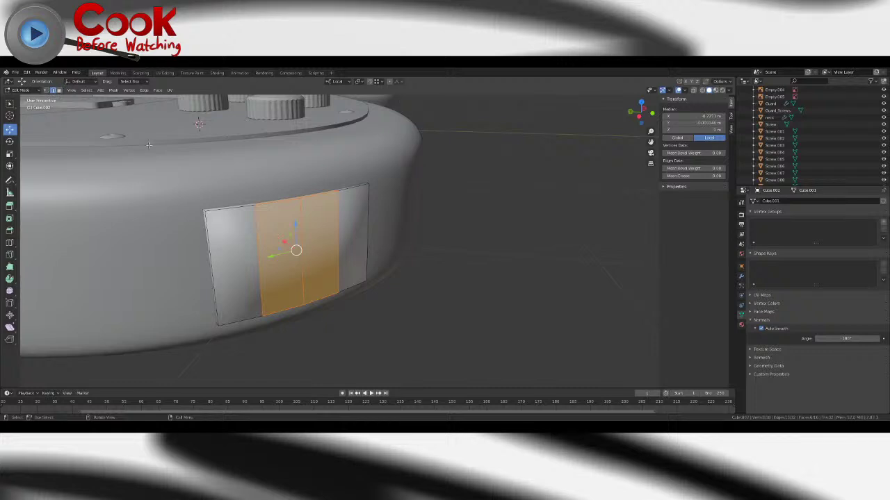
left_click(228, 207)
key("alt+a")
left_click(227, 208, "alt")
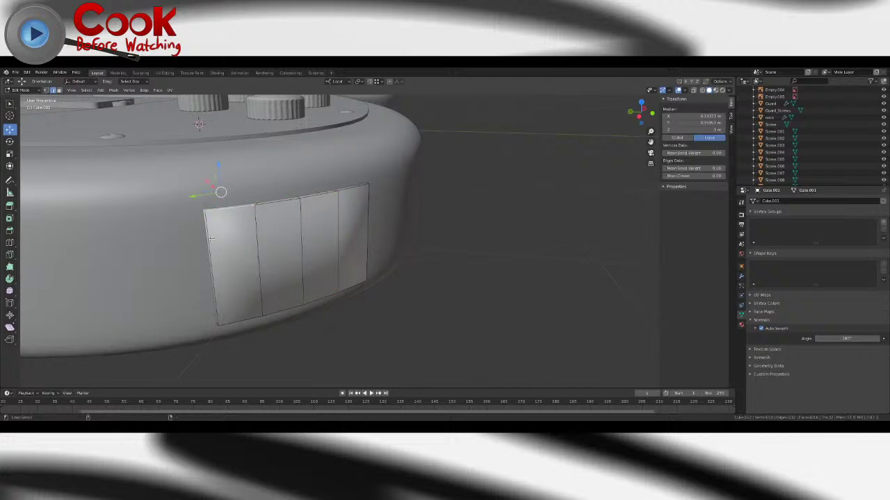
left_click(266, 204, "alt+shift")
left_click(215, 254, "alt+shift")
left_click(239, 314, "alt+shift")
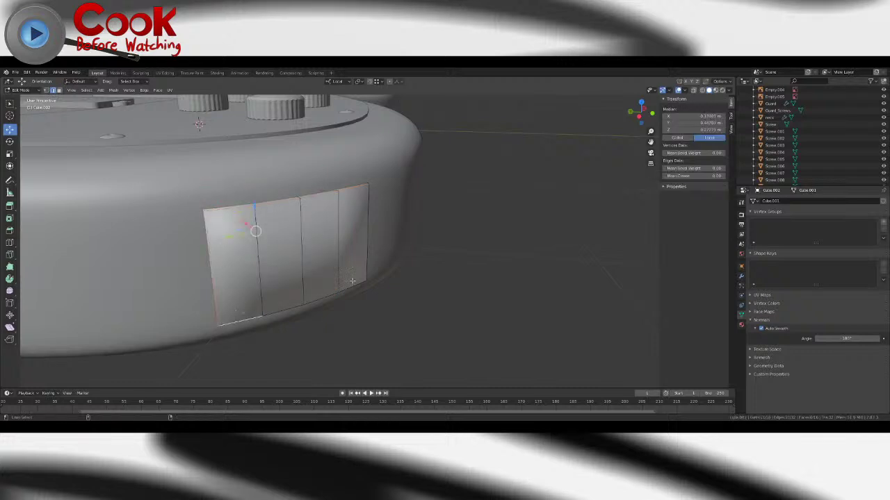
left_click(291, 305, "alt+shift")
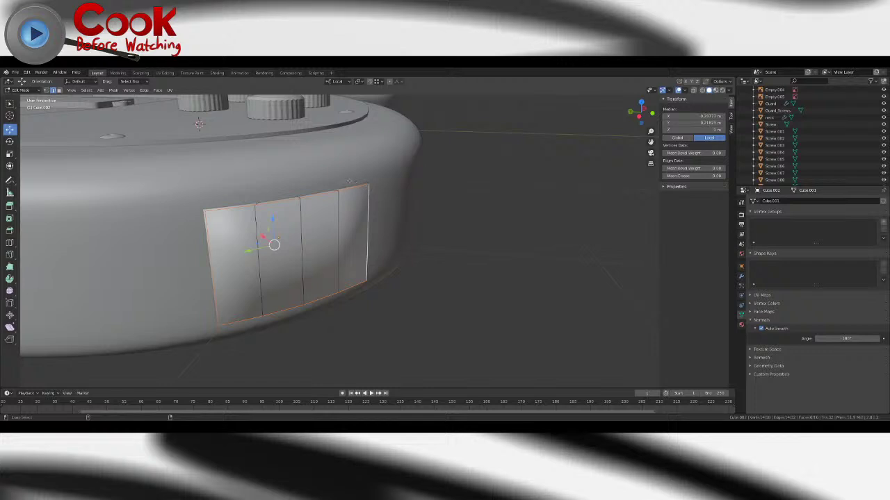
left_click(356, 184, "alt+shift")
middle_click_drag(357, 183, 409, 167)
middle_click_drag(387, 233, 352, 254)
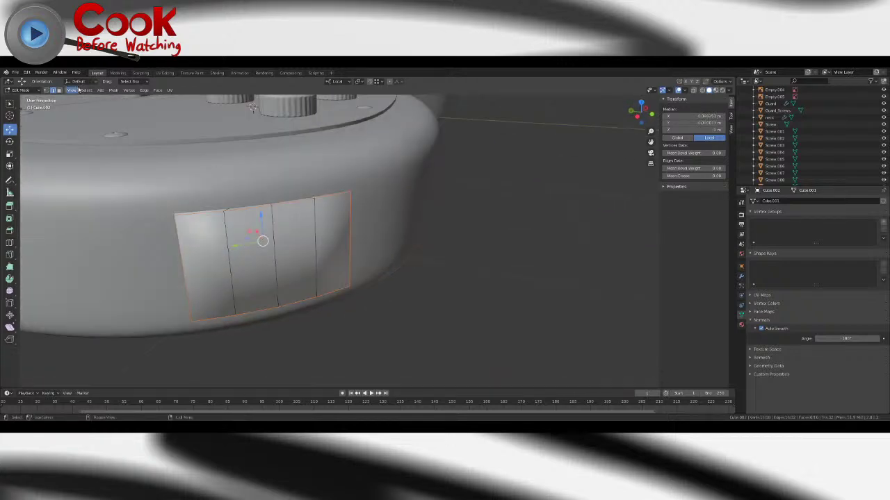
left_click(149, 92)
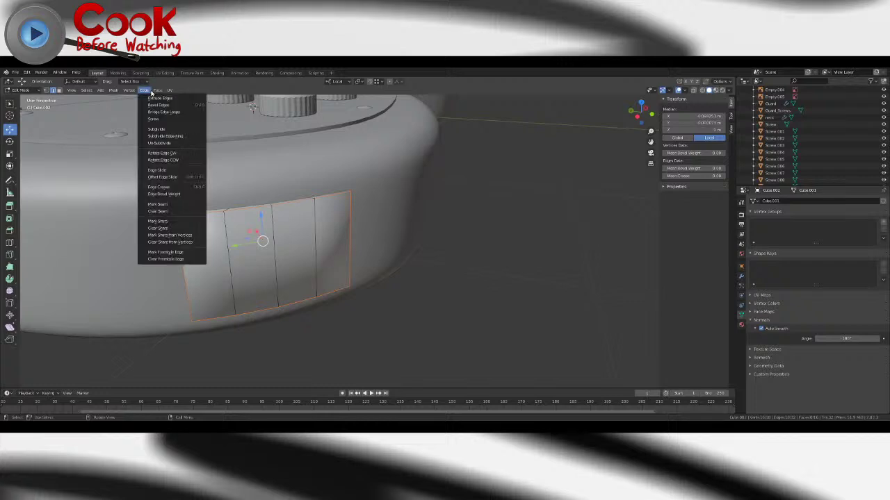
left_click(164, 221)
key("Tab")
middle_click_drag(282, 230, 313, 248)
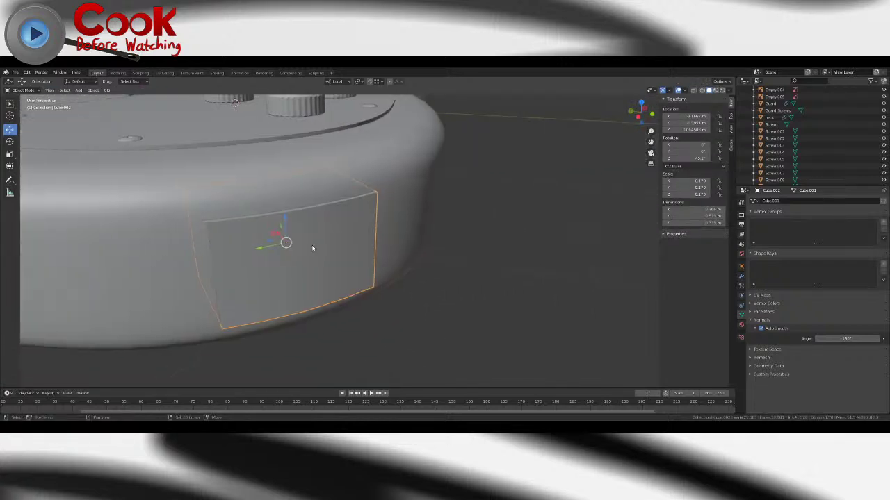
- Rename the curved block object as "Jack" and deselect it
left_click(79, 90)
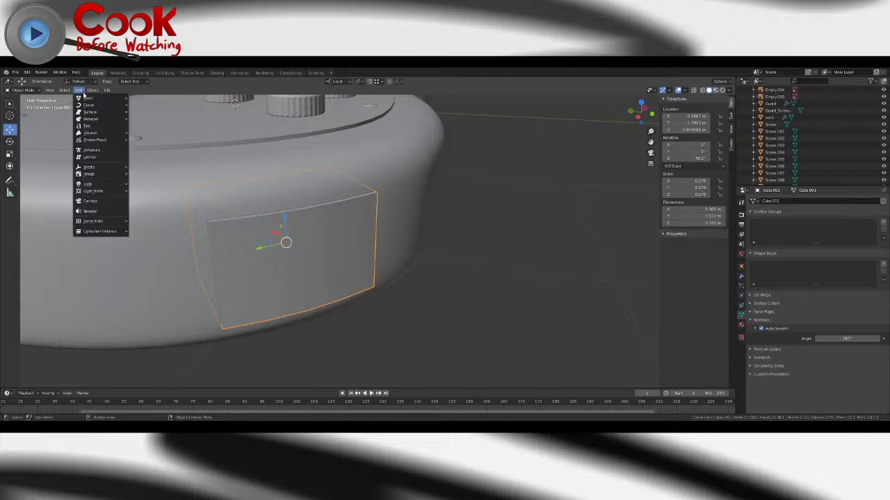
mouse_move(96, 104)
left_click(741, 267)
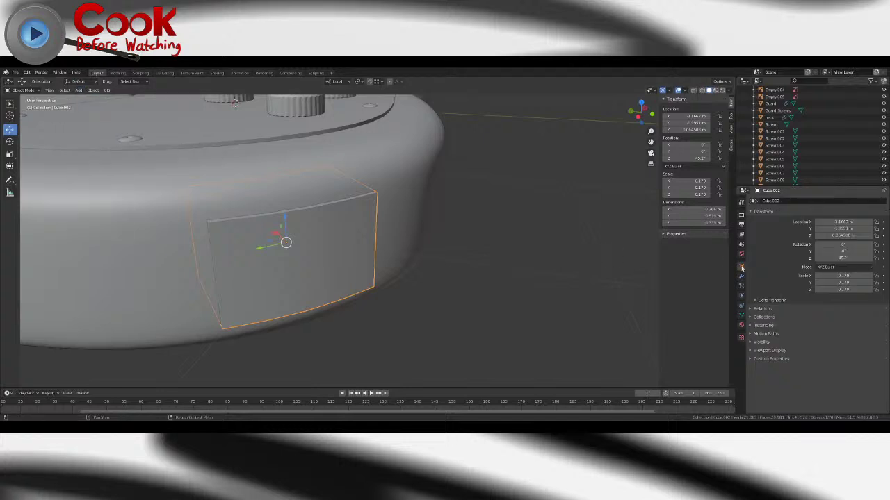
left_click(800, 200)
type("Jack")
key("Return")
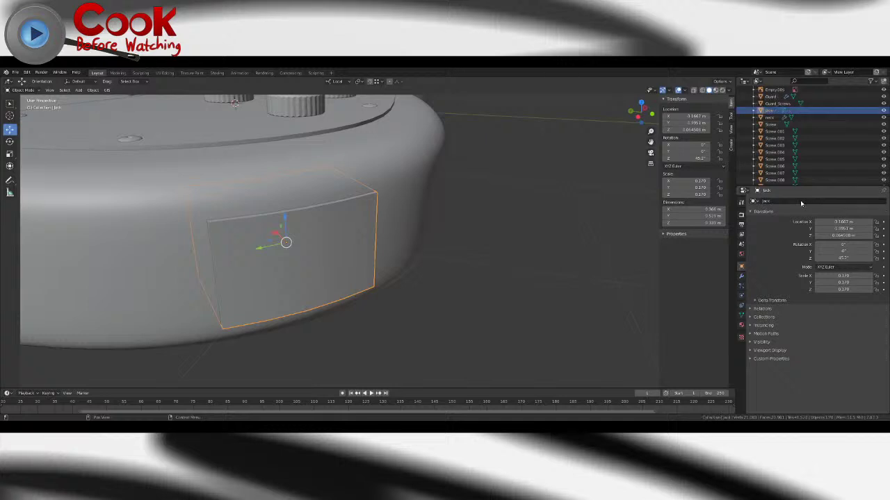
left_click(470, 261)
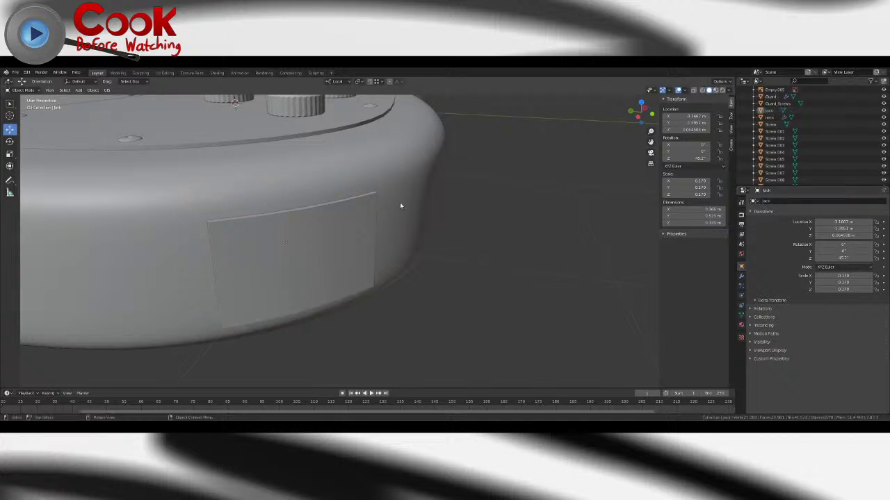
- Add a mesh cylinder and move it outside the body, beside the Jack block
left_click(80, 90)
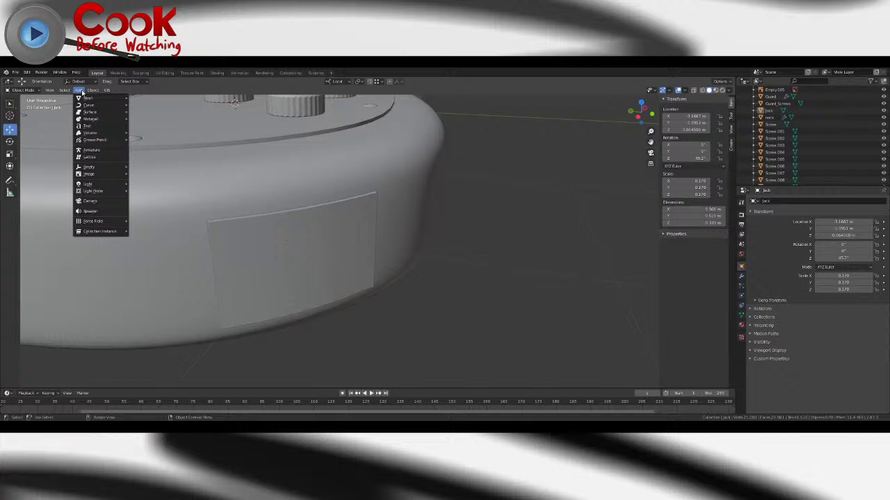
mouse_move(83, 95)
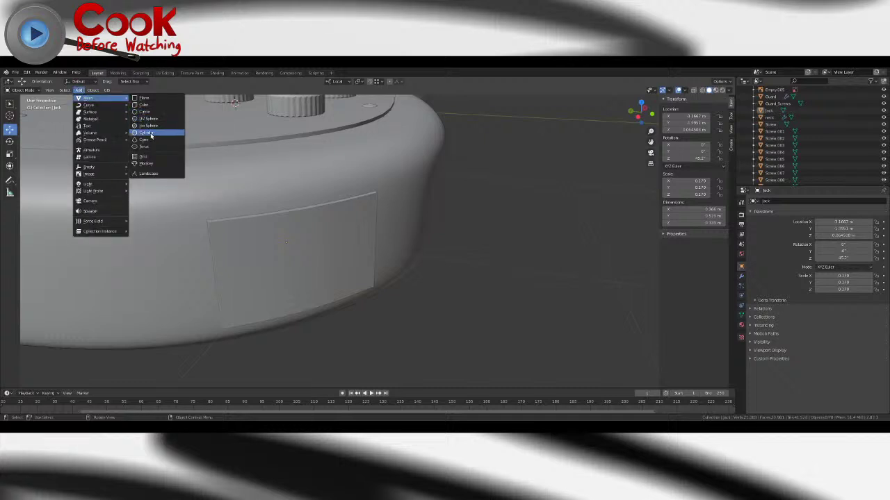
left_click(147, 133)
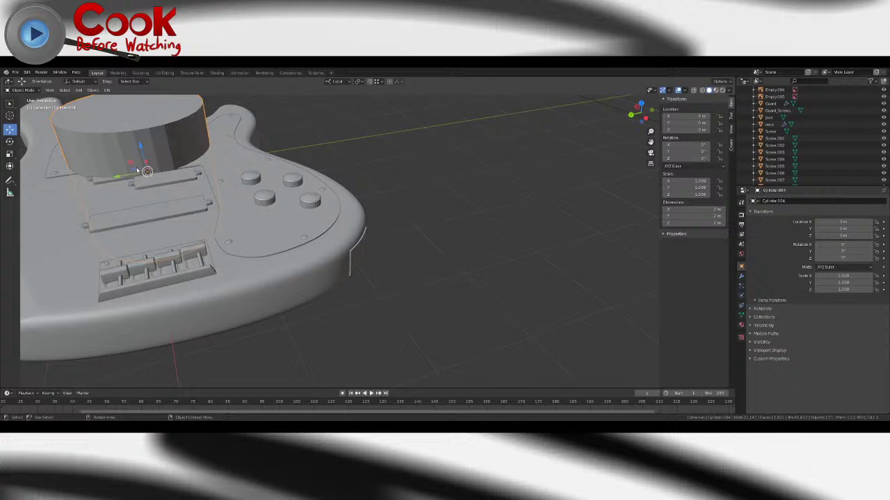
left_click_drag(133, 168, 433, 226)
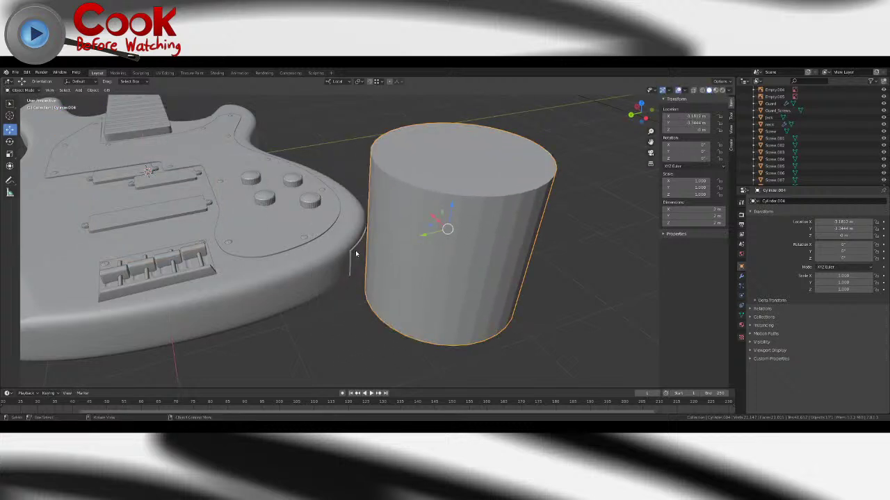
- Copy the Jack block's Z rotation of 45.2° to the new cylinder
left_click(355, 253, "shift")
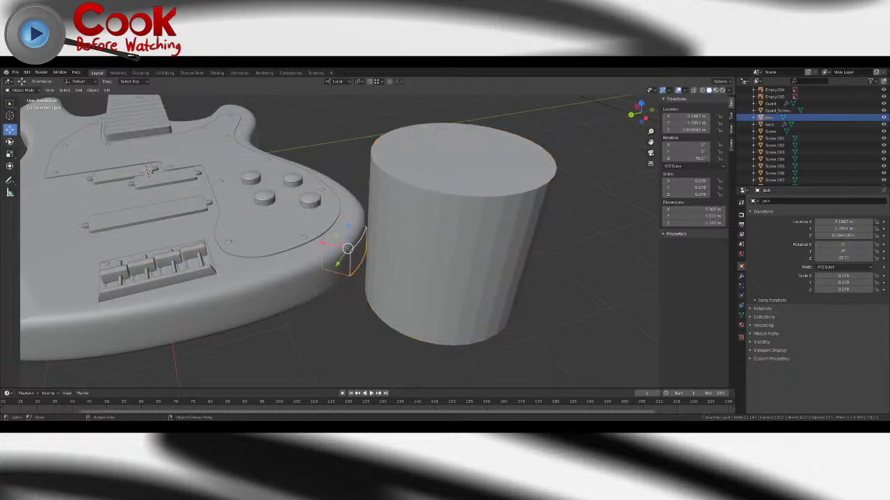
left_click(10, 142)
left_click(475, 209)
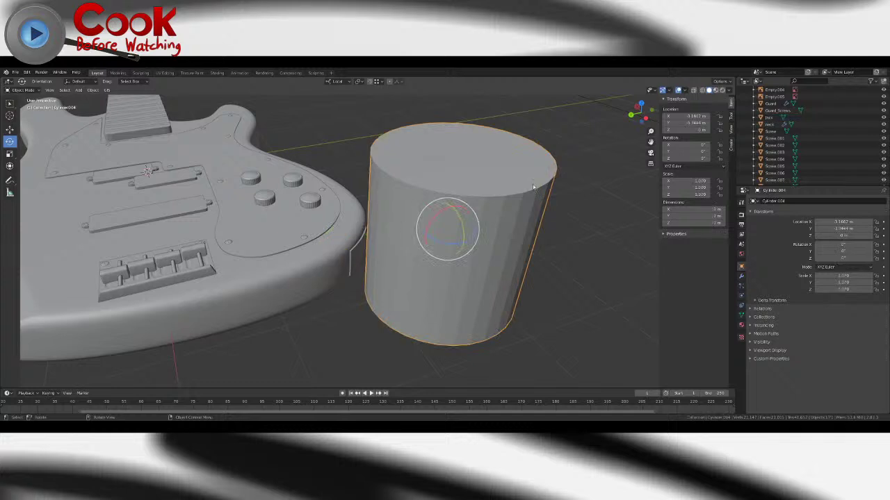
left_click(358, 249)
left_click(680, 158)
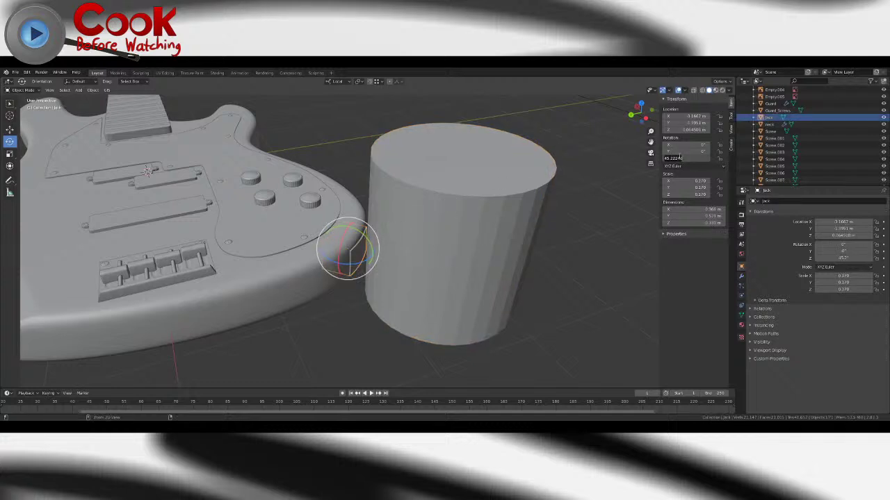
key("ctrl+c")
key("Return")
left_click(526, 192)
left_click(684, 160)
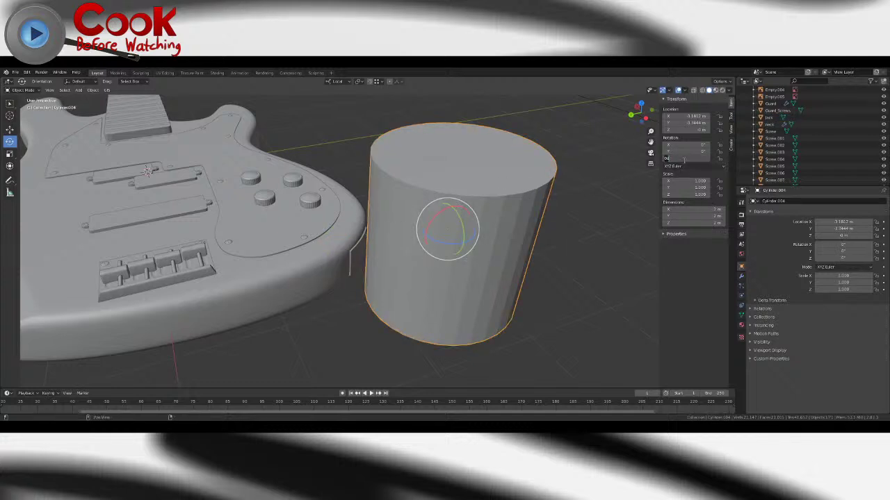
key("Return")
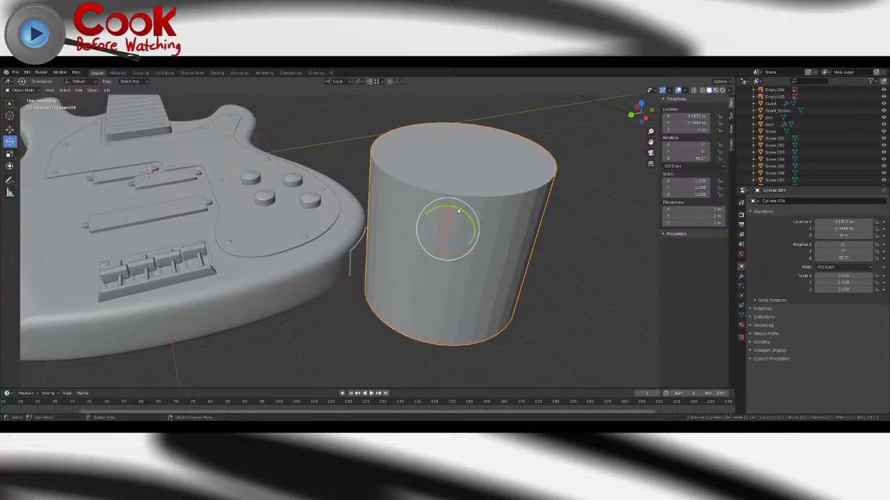
- Rotate the cylinder 90° about its local Y axis so it lies horizontally
left_click_drag(458, 210, 477, 193)
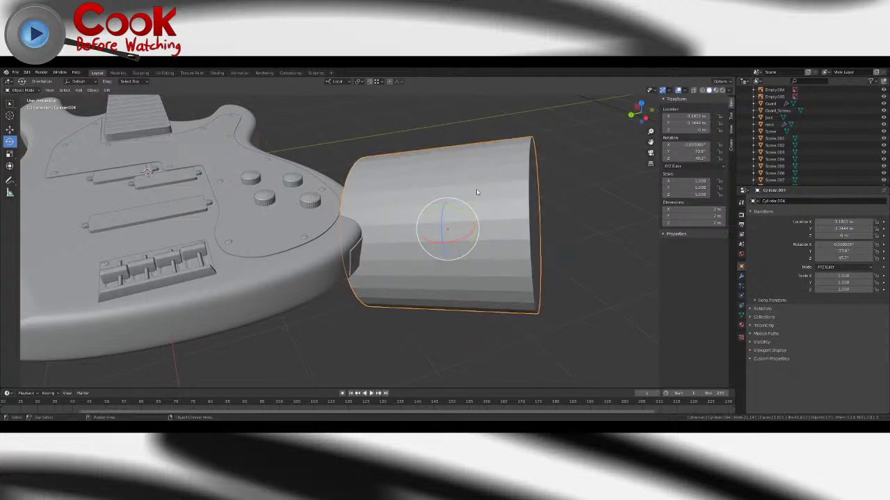
key("F9")
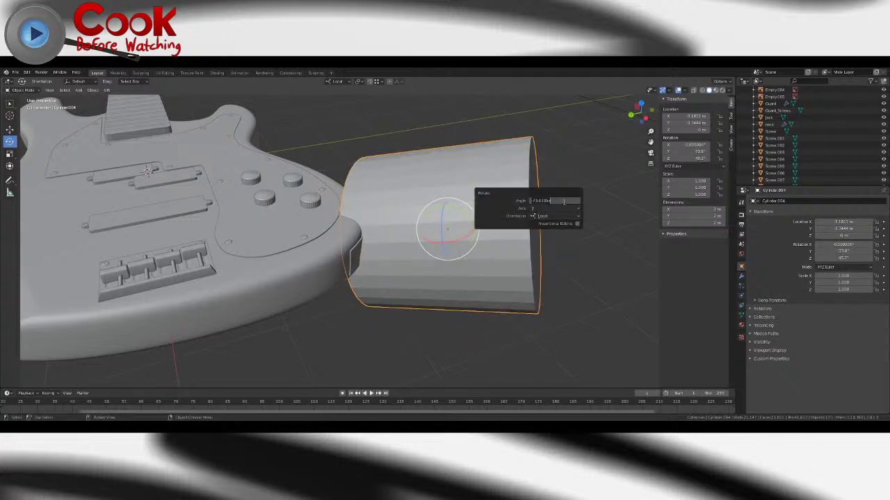
type("90")
key("Return")
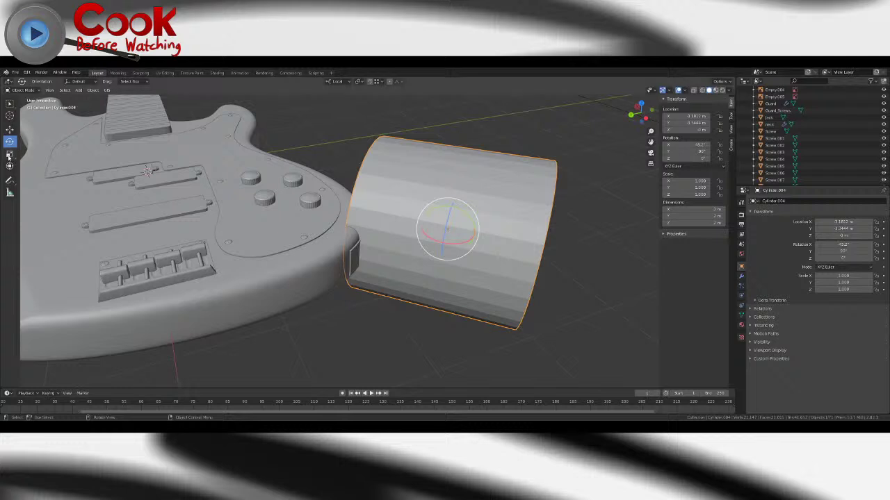
- Scale the cylinder down to about 0.147 and move it so its end sinks into the Jack block's curved front
middle_click_drag(374, 203, 398, 225)
key("s")
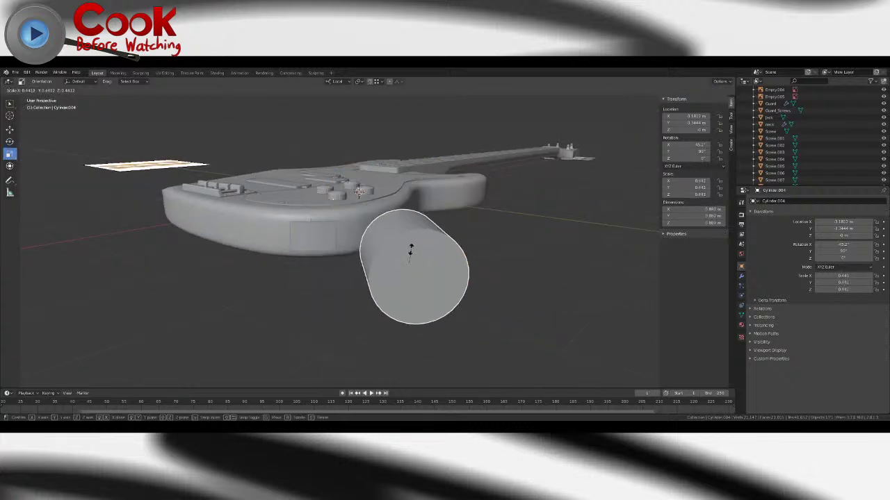
left_click(415, 252)
left_click_drag(425, 254, 300, 258)
left_click(10, 131)
middle_click_drag(300, 258, 487, 211)
scroll(419, 274, "up", 3)
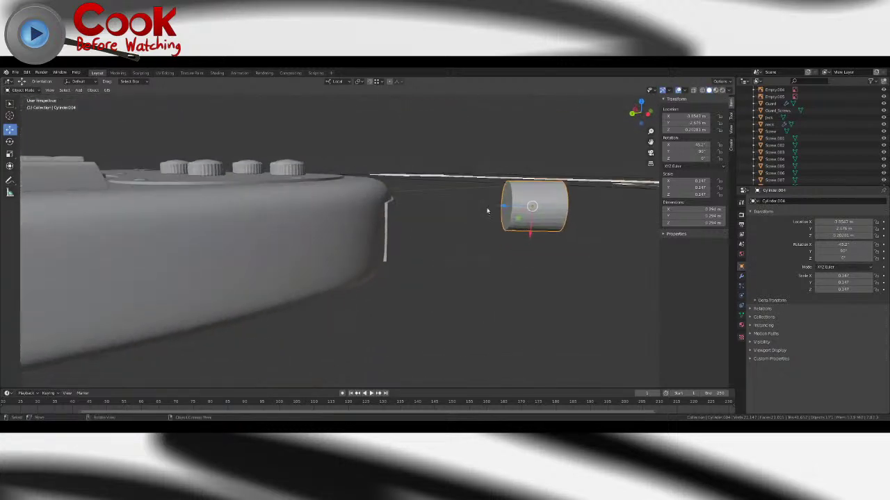
left_click_drag(516, 222, 394, 241)
middle_click_drag(394, 241, 327, 228)
left_click_drag(283, 234, 284, 236)
left_click(10, 155)
- Compare the cylinder's size and placement on the Jack block with the round jack socket in the blue bass reference photo
scroll(111, 185, "down", 5)
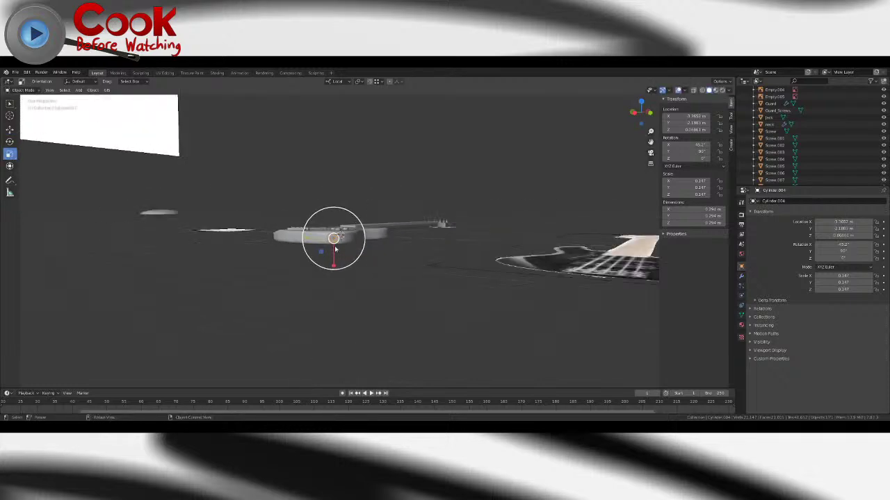
middle_click_drag(323, 244, 391, 260)
middle_click_drag(278, 253, 394, 276, "shift")
scroll(393, 276, "up", 3)
scroll(394, 276, "up", 4)
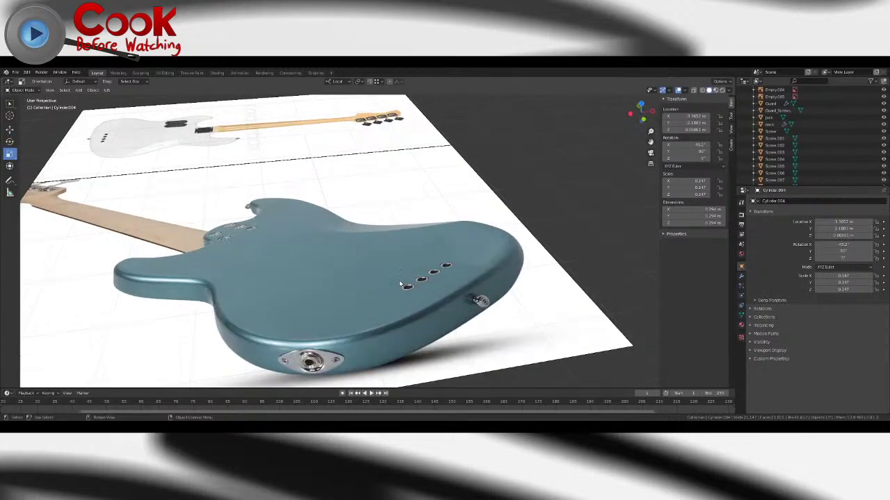
scroll(394, 275, "down", 8)
middle_click_drag(487, 278, 459, 246, "shift")
scroll(459, 264, "up", 5)
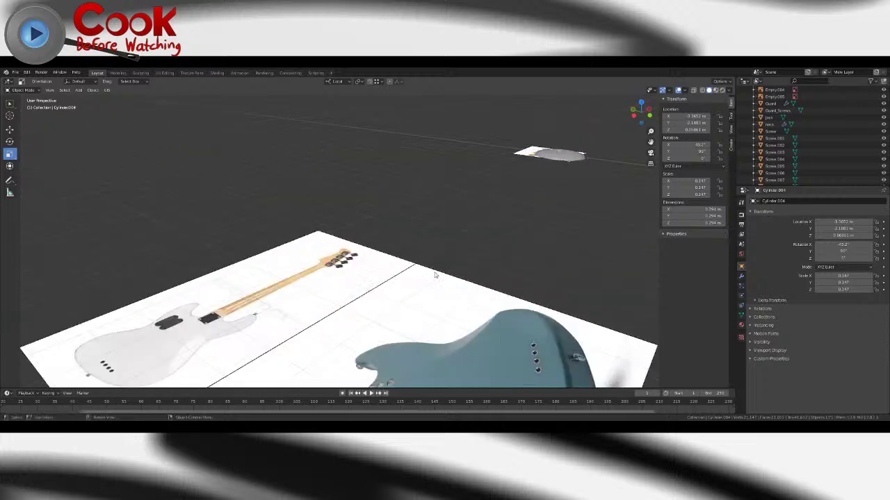
middle_click_drag(493, 333, 401, 218, "shift")
scroll(401, 218, "up", 4)
middle_click_drag(570, 221, 490, 214, "shift")
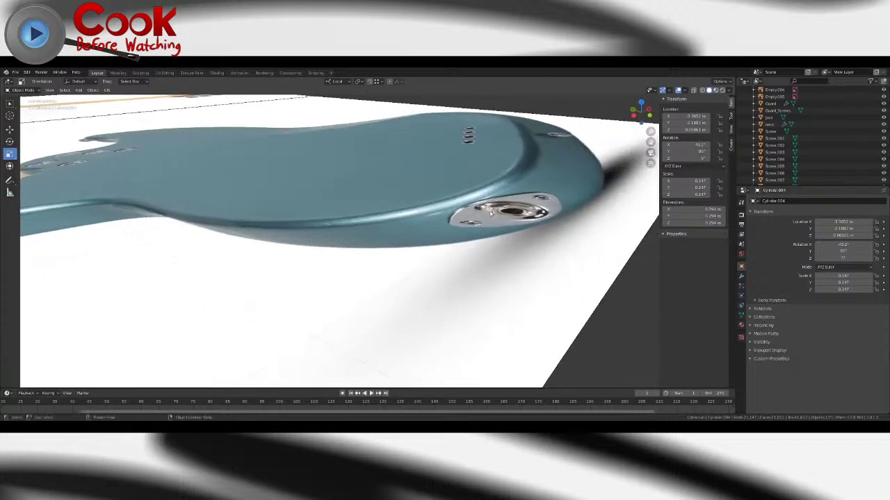
scroll(508, 227, "down", 8)
middle_click_drag(570, 216, 410, 254, "shift")
middle_click_drag(487, 227, 378, 259, "shift")
scroll(374, 265, "up", 6)
scroll(368, 260, "down", 4)
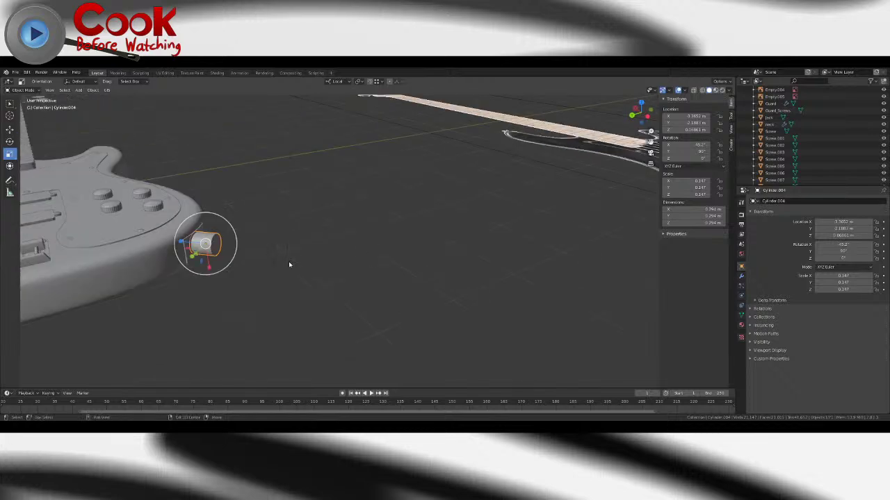
middle_click_drag(290, 264, 396, 264, "shift")
scroll(396, 265, "up", 4)
middle_click_drag(312, 254, 417, 269, "shift")
scroll(417, 269, "up", 6)
scroll(417, 268, "down", 3)
middle_click_drag(513, 304, 441, 265)
- Select the Jack block and add a Boolean modifier to it
left_click(401, 258)
scroll(401, 258, "down", 4)
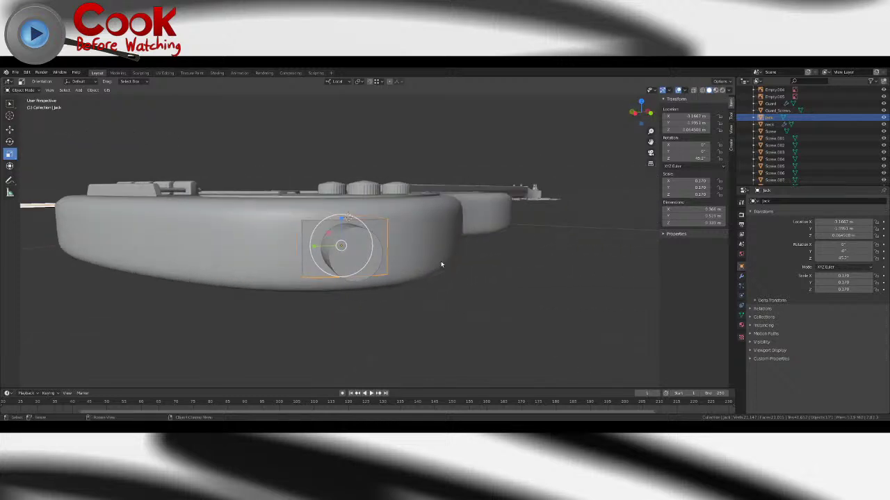
left_click(95, 91)
mouse_move(112, 99)
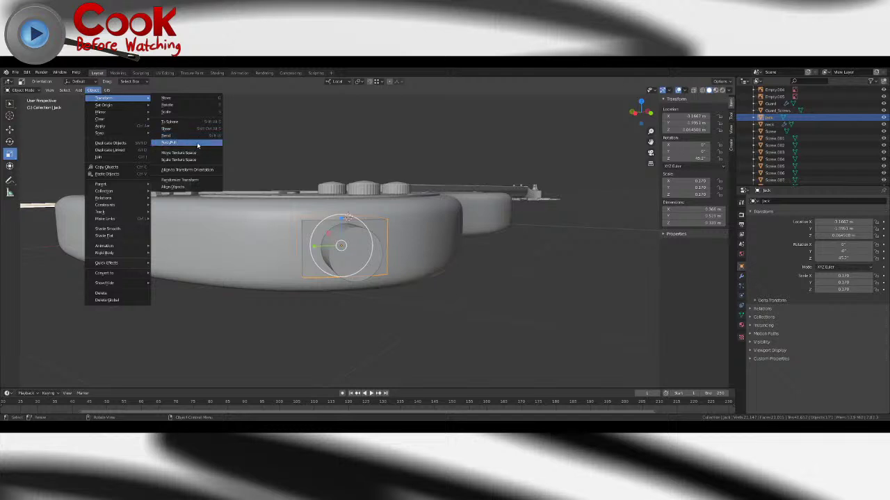
left_click(741, 276)
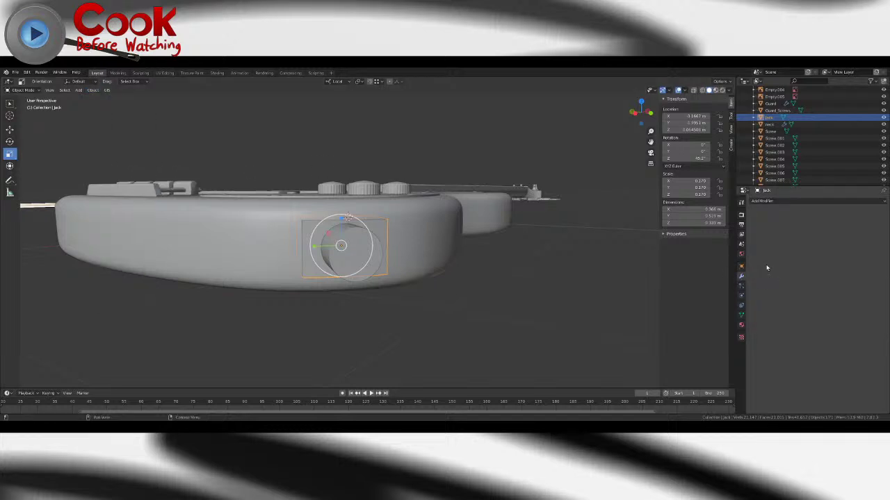
left_click(780, 201)
left_click(758, 231)
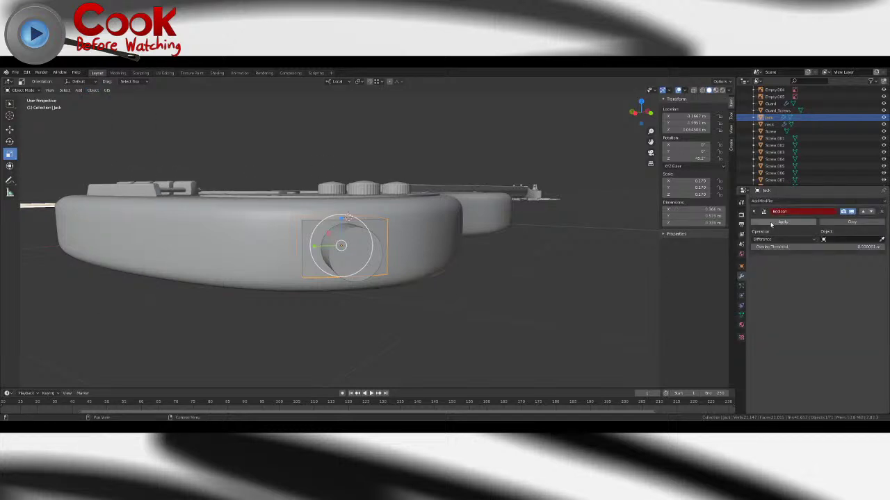
- Identify the cutting cylinder's object name and set Cylinder.004 as the object of the Jack block's Boolean difference
left_click(376, 259)
left_click(741, 268)
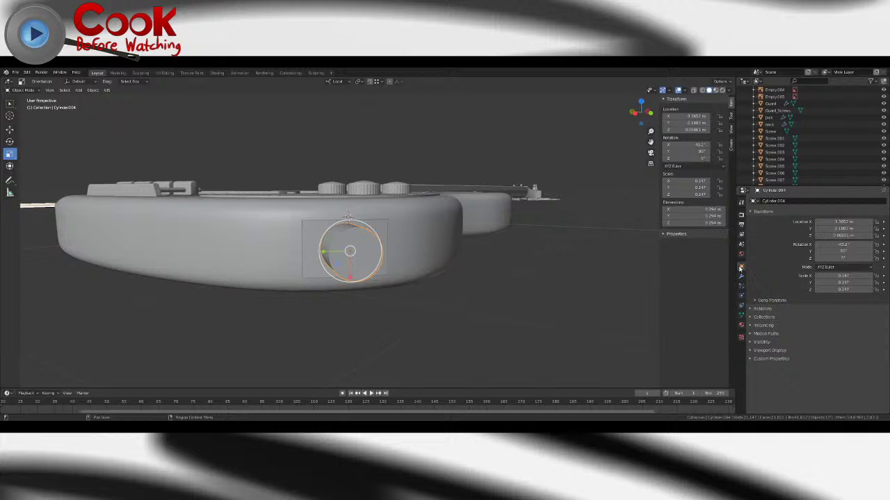
left_click(307, 239)
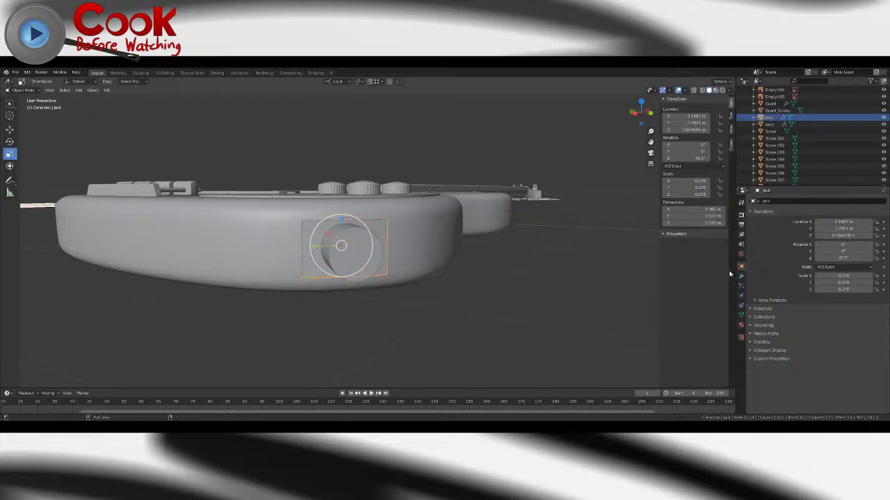
left_click(741, 245)
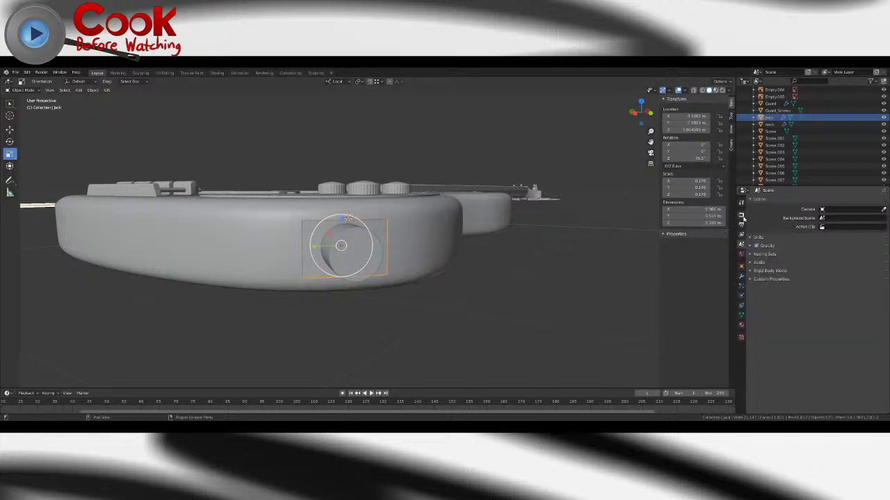
left_click(741, 276)
left_click(823, 239)
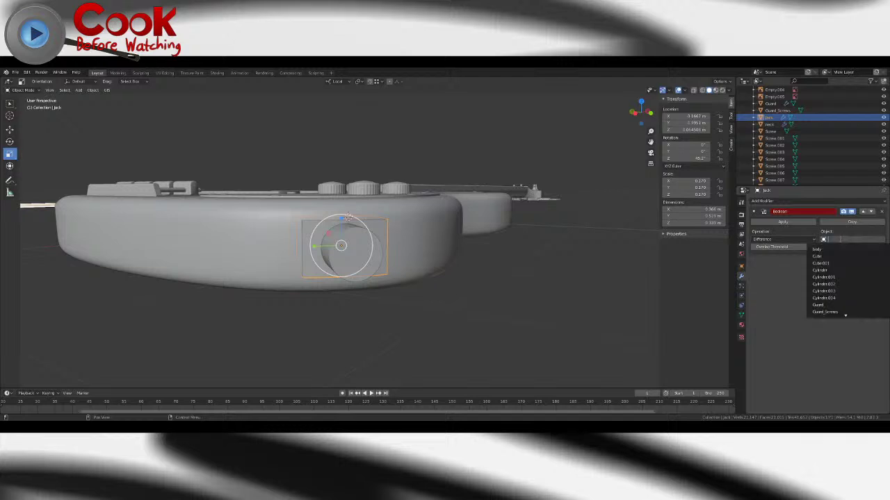
left_click(817, 288)
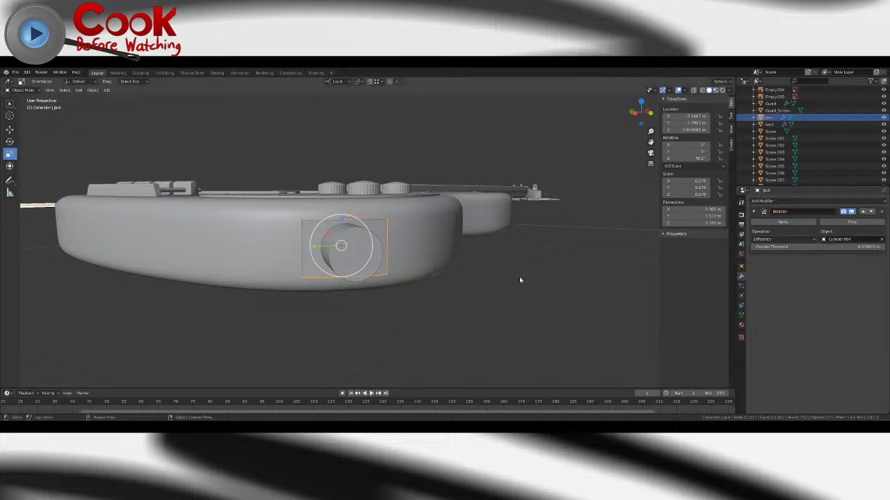
- Apply the Boolean modifier on the Jack block
scroll(518, 284, "up", 4)
middle_click_drag(473, 275, 517, 275)
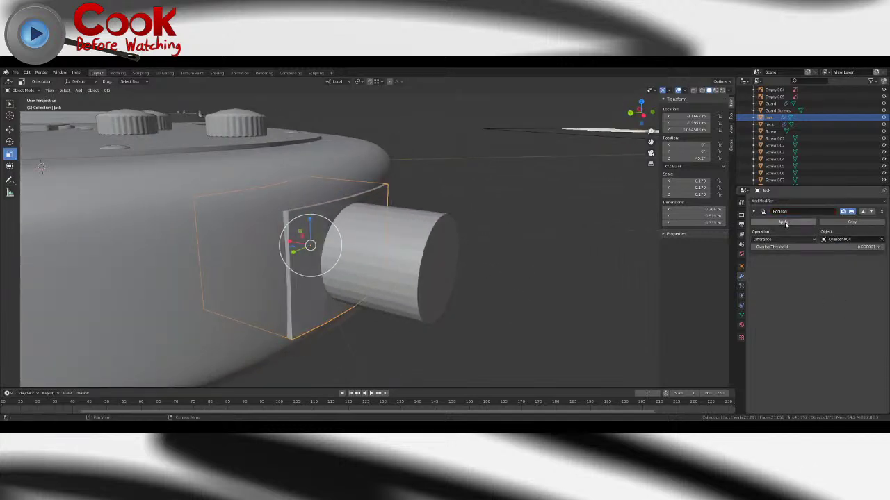
left_click(786, 224)
- Move the cutting cylinder outward, clear of the Jack block, and select the Jack block
left_click(444, 240)
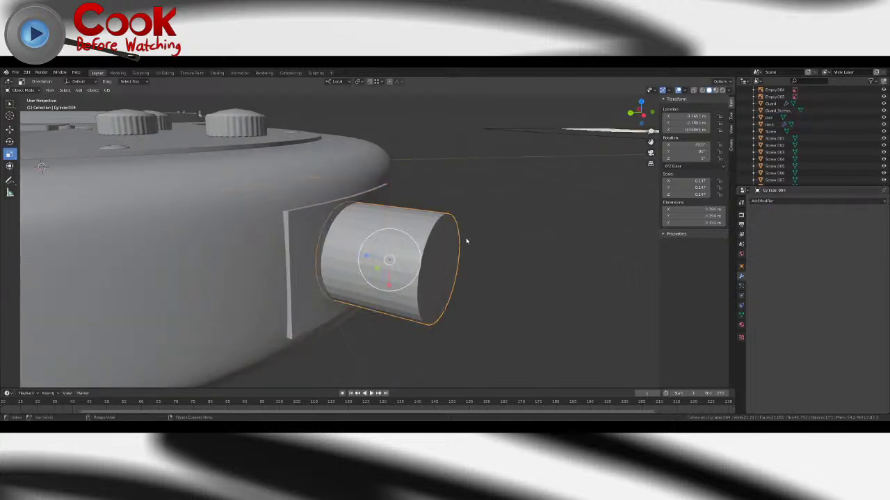
left_click(10, 129)
left_click_drag(366, 258, 504, 284)
left_click(379, 219)
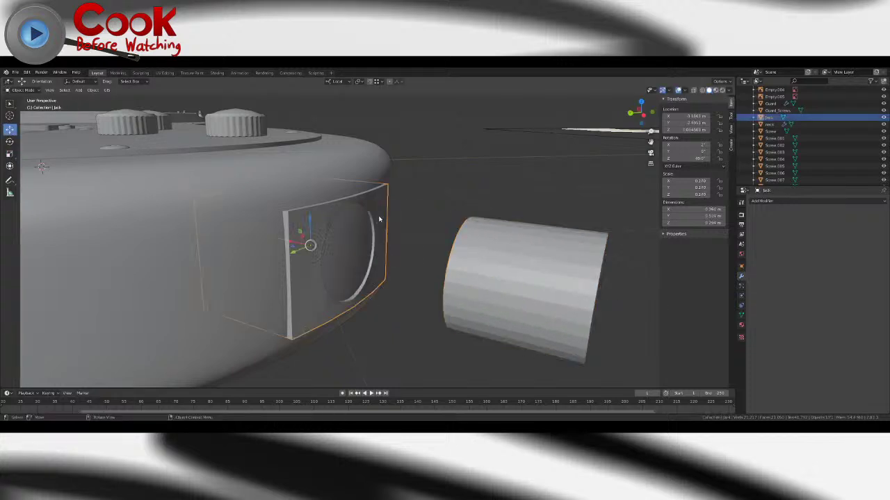
- Pull the Jack block slightly outward from the body and examine the mesh edges around the top of its round recess
left_click_drag(290, 241, 308, 246)
key("Tab")
middle_click_drag(372, 245, 322, 247)
scroll(344, 240, "up", 3)
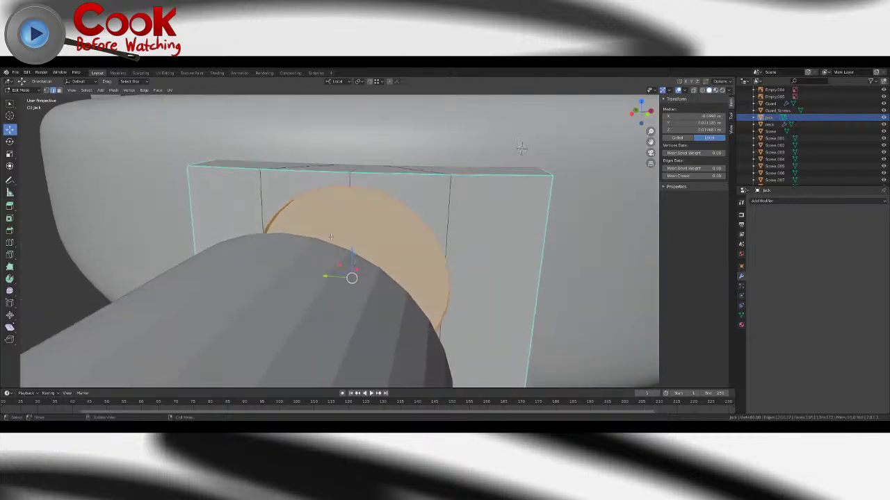
scroll(347, 213, "up", 3)
middle_click_drag(348, 211, 357, 221)
left_click(385, 139)
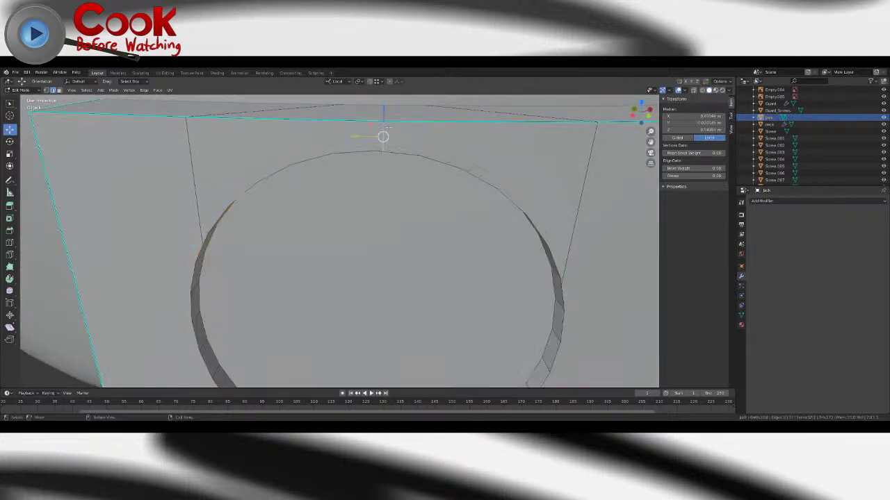
scroll(395, 141, "down", 4)
key("Tab")
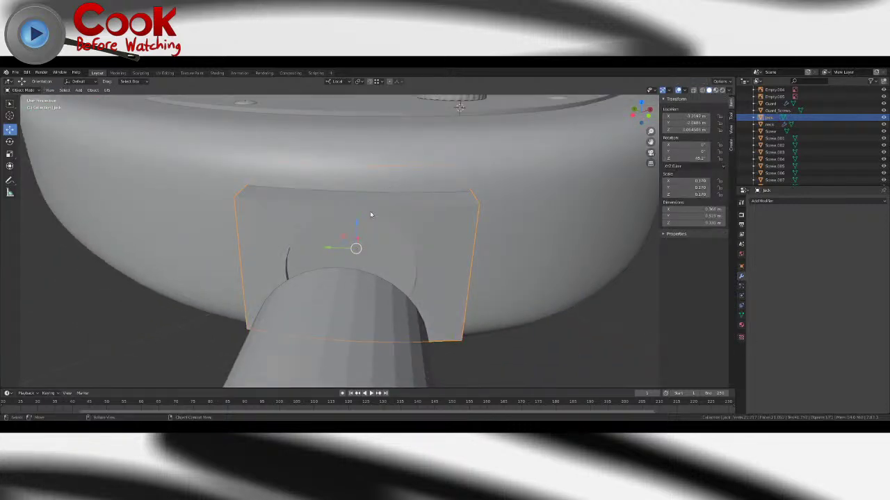
key("Tab")
scroll(381, 215, "up", 3)
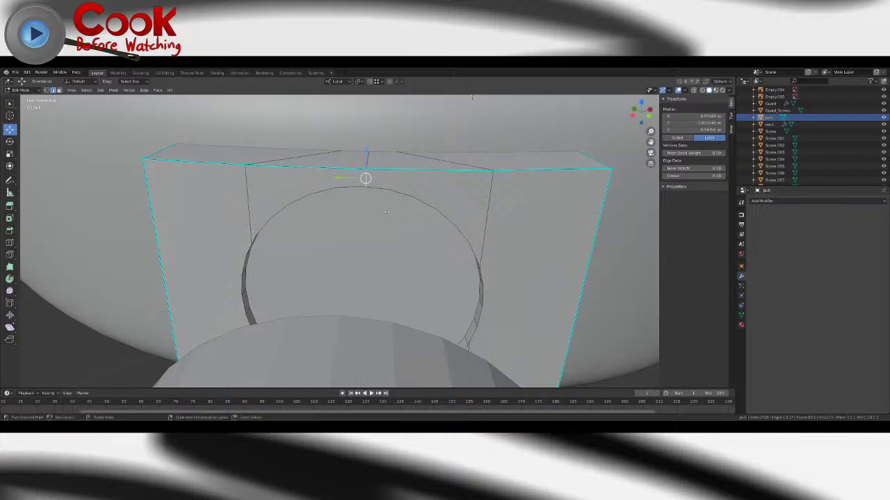
left_click(386, 212)
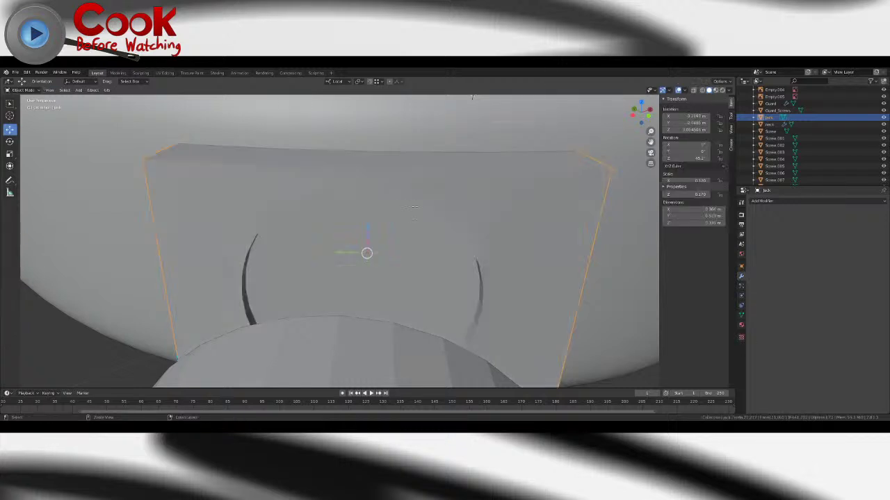
- Undo the Jack block's move and step back to before the Boolean was applied, with the cutting cylinder in place
key("ctrl+z")
key("ctrl+z")
key("ctrl+z")
key("ctrl+z")
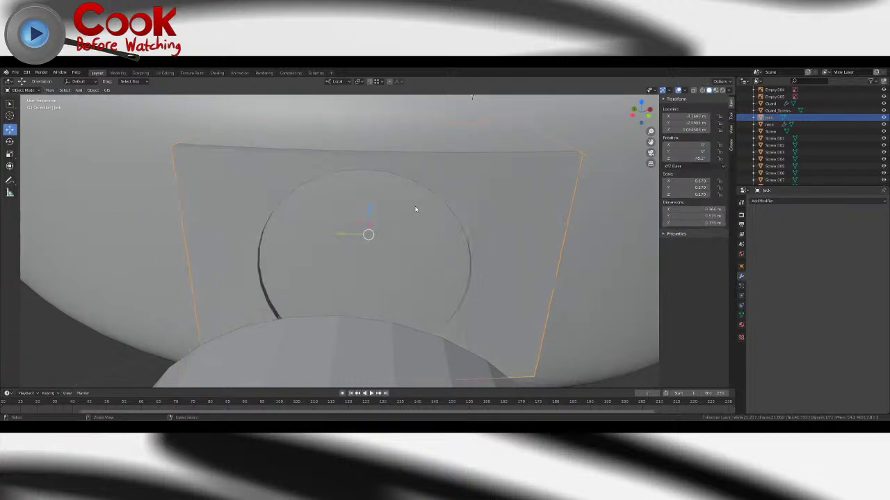
key("ctrl+z")
key("ctrl+z")
key("ctrl+z")
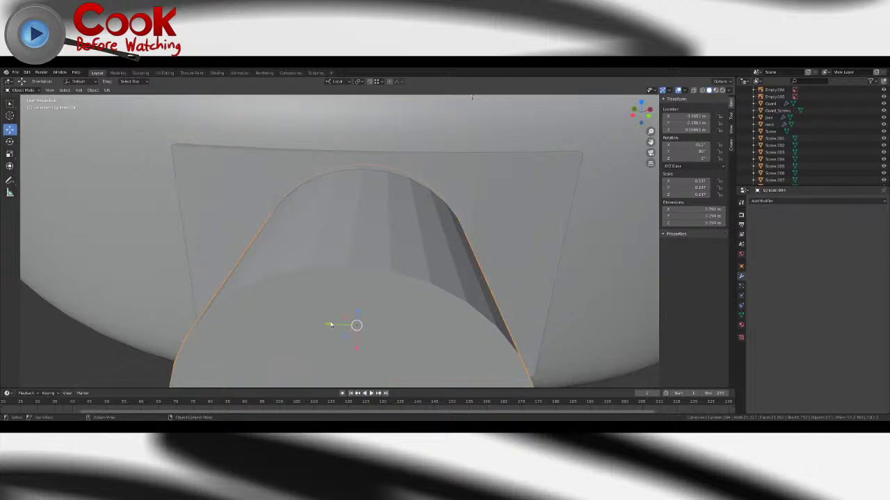
- Nudge the cutting cylinder sideways along its local Y axis to align its top edge with the Jack block's middle edge
key("ctrl+z")
key("ctrl+z")
key("ctrl+z")
key("ctrl+z")
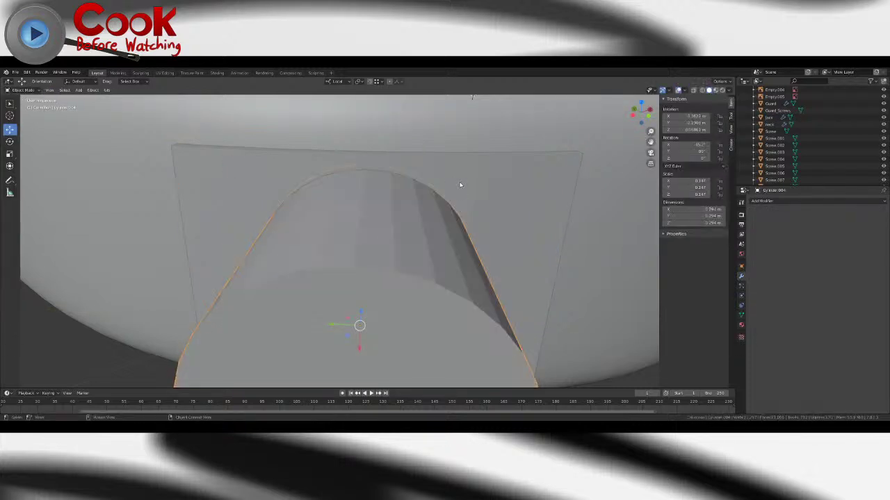
key("ctrl+z")
key("ctrl+z")
key("ctrl+z")
key("ctrl+z")
key("ctrl+z")
key("ctrl+z")
key("ctrl+z")
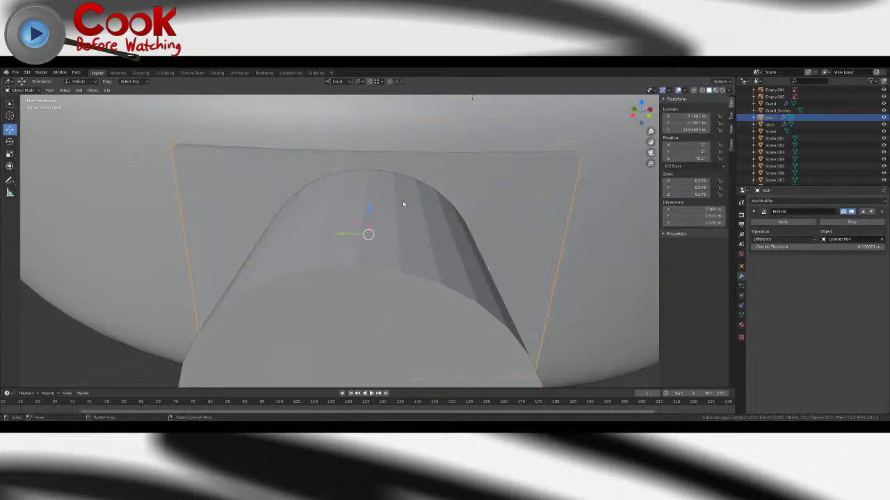
key("ctrl+z")
key("ctrl+z")
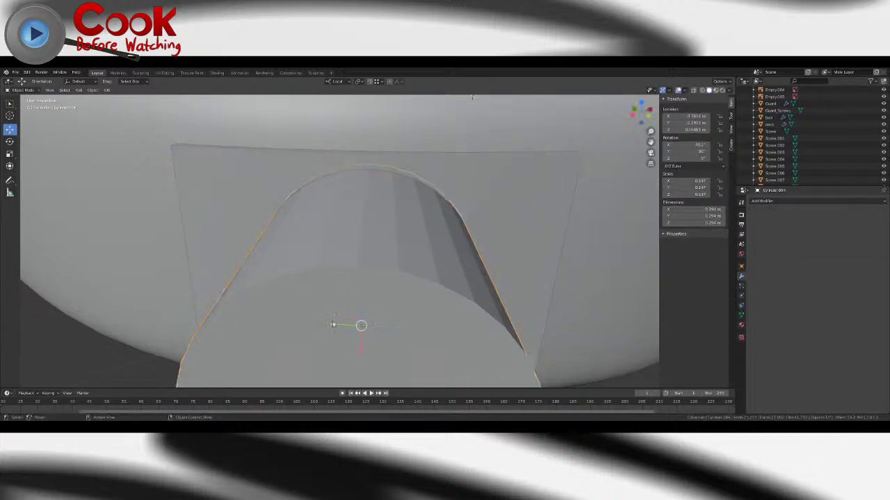
key("ctrl+z")
key("ctrl+z")
key("ctrl+z")
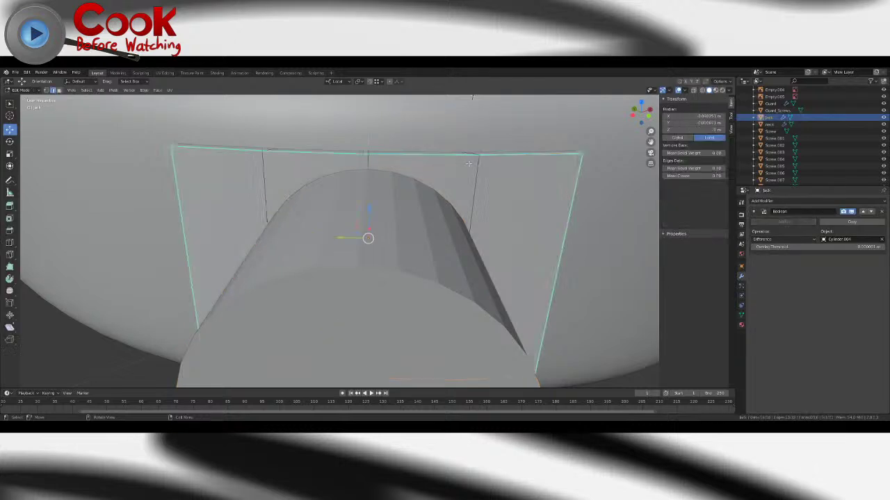
key("ctrl+z")
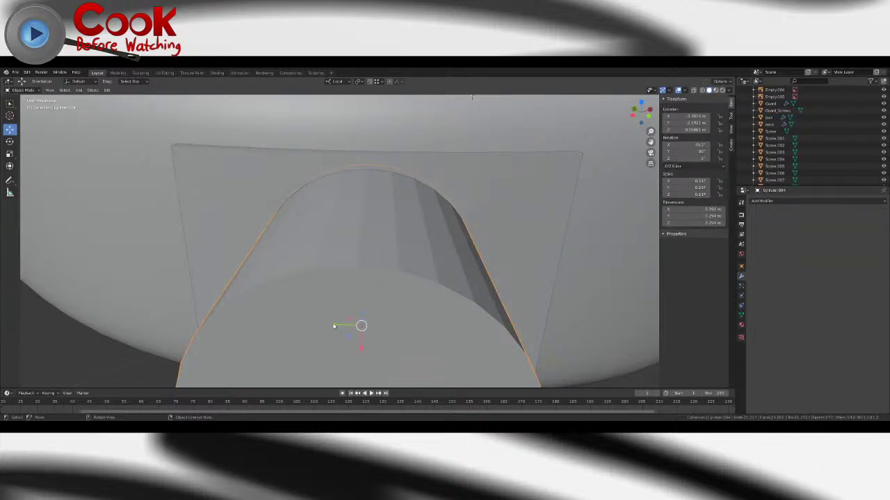
key("ctrl+z")
- Try to move the cutting cylinder along its local Y axis with snapping onto the Jack block's middle edge
key("g")
key("y")
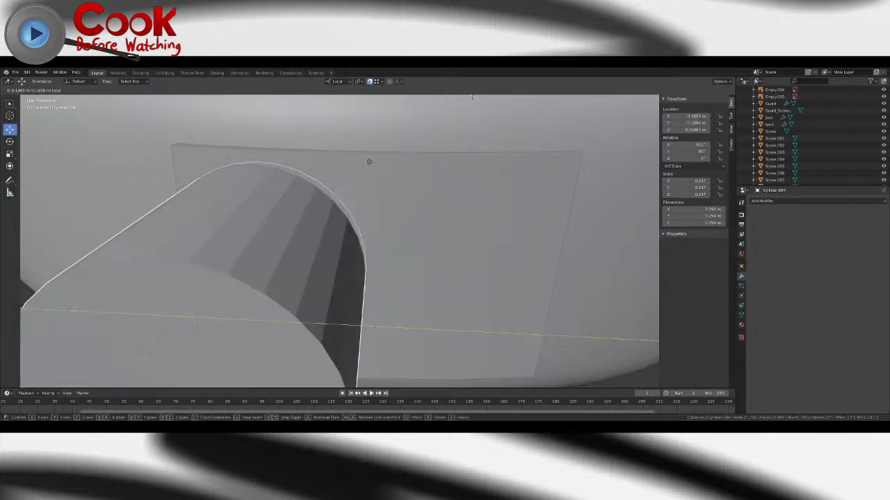
left_click(370, 150)
key("ctrl+z")
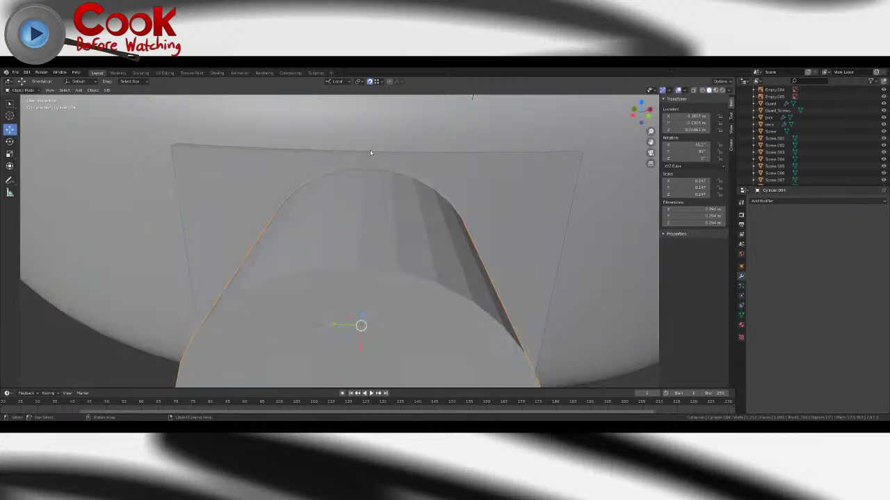
- Compare the Jack block's middle edge with the cutting cylinder and fine-tune the cylinder's mesh along its local Y axis
left_click(367, 222)
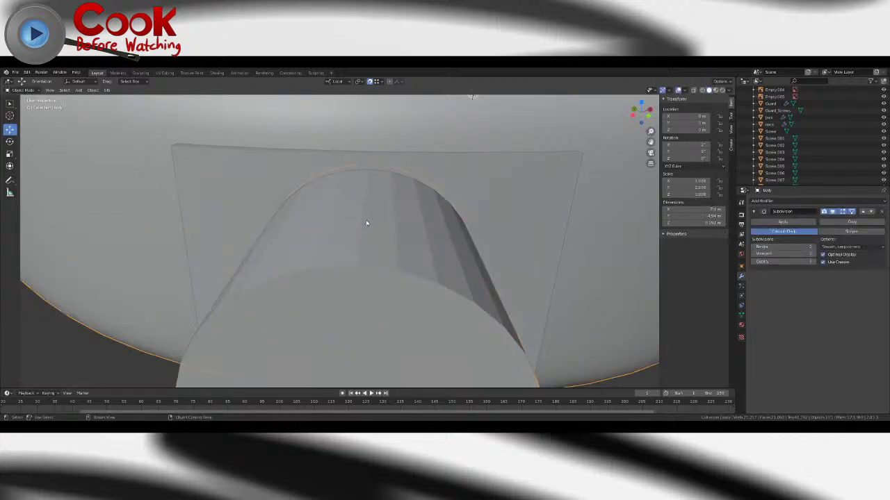
key("Tab")
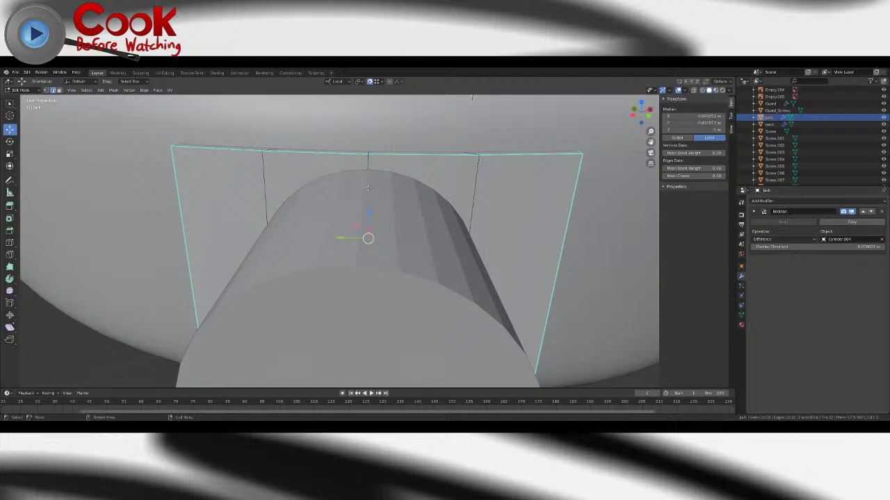
key("Tab")
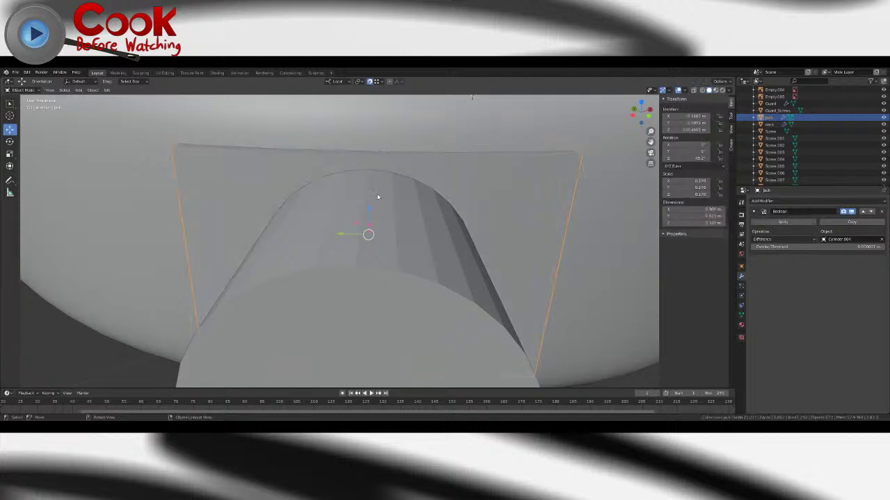
left_click(377, 193)
left_click_drag(331, 322, 363, 183)
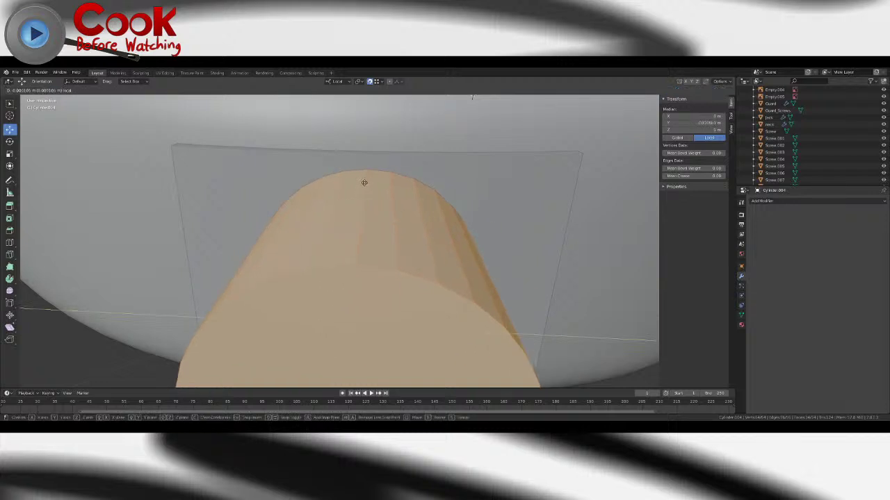
key("Tab")
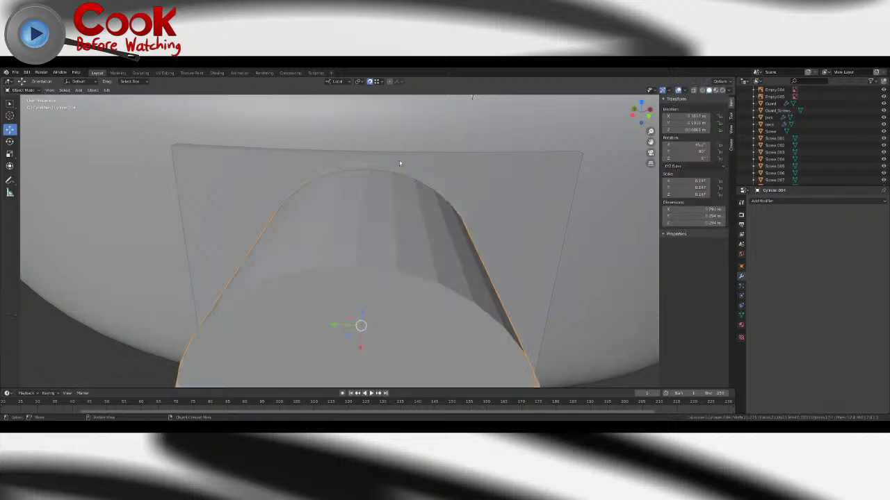
- Recheck the cylinder's alignment against the Jack block's edges and apply the block's Boolean modifier
key("Tab")
left_click(445, 169)
key("Tab")
left_click(481, 172)
key("Tab")
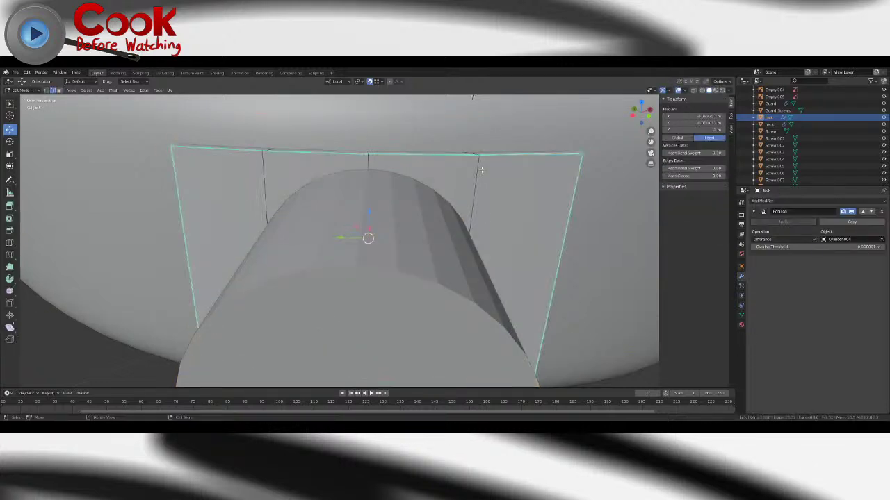
key("Tab")
left_click(789, 222)
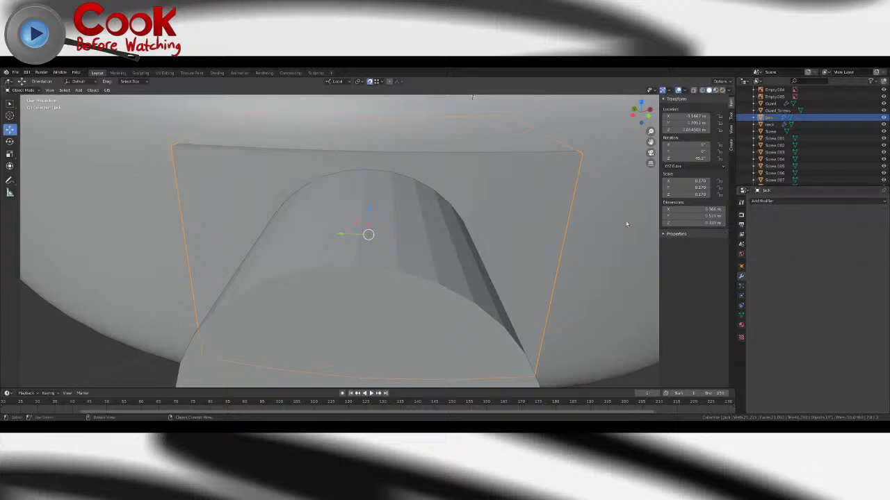
- Select the cutting cylinder and move it outward along its local Z axis, clear of the Jack block
left_click(466, 237)
left_click(10, 104)
left_click(316, 236)
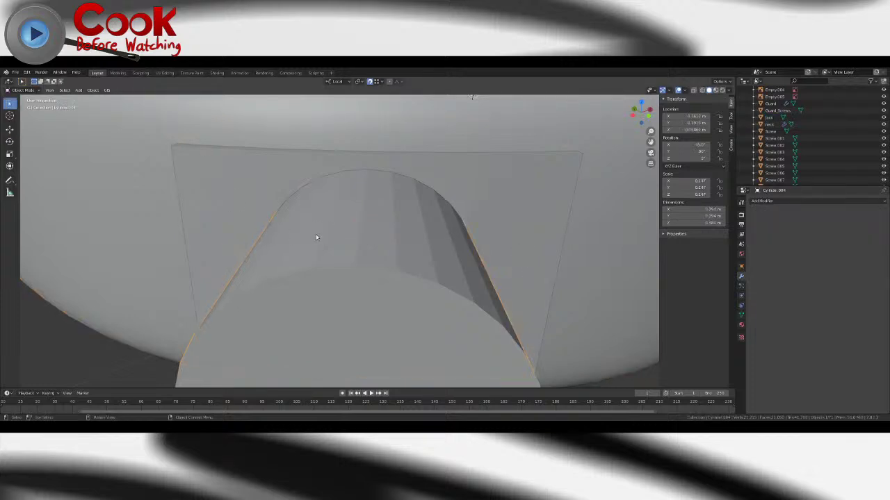
scroll(316, 236, "down", 4)
middle_click_drag(316, 236, 350, 233)
left_click(10, 130)
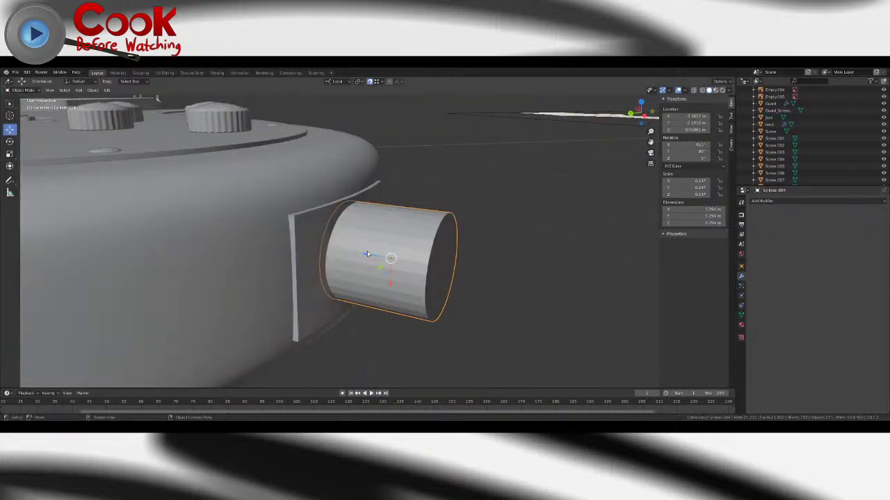
left_click_drag(368, 254, 476, 273)
- Open the Jack block's mesh for editing with vertex selection and select the vertex at the top of the recess rim
left_click(338, 211)
key("Tab")
middle_click_drag(397, 220, 340, 226)
scroll(389, 167, "up", 4)
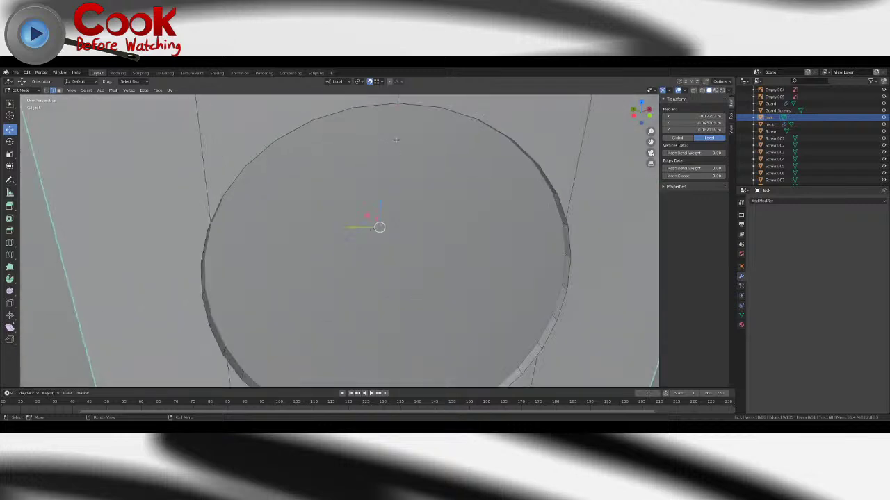
left_click(46, 91)
left_click(398, 102)
- Try to shift the vertex at the top of the recess rim
middle_click_drag(398, 104, 393, 185)
left_click_drag(370, 125, 396, 103)
key("ctrl+z")
- Merge the upper end vertex of one vertical edge beside the recess with its neighbouring rim vertex
mouse_move(278, 207)
middle_mouse_down()
mouse_move(241, 266)
mouse_move(272, 210)
mouse_move(411, 141)
mouse_move(319, 209)
mouse_move(344, 162)
mouse_move(387, 171)
mouse_move(405, 191)
mouse_move(404, 206)
mouse_move(331, 189)
mouse_move(285, 213)
middle_mouse_up()
scroll(411, 141, "down", 6)
key("Tab")
key("Tab")
left_click(280, 233, "shift")
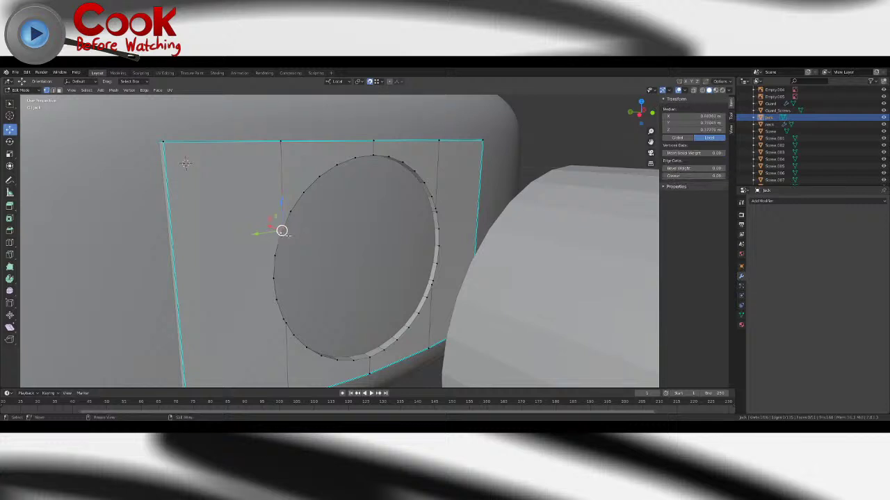
key("alt+m")
key("m")
left_click(266, 223)
middle_click_drag(431, 226, 332, 228)
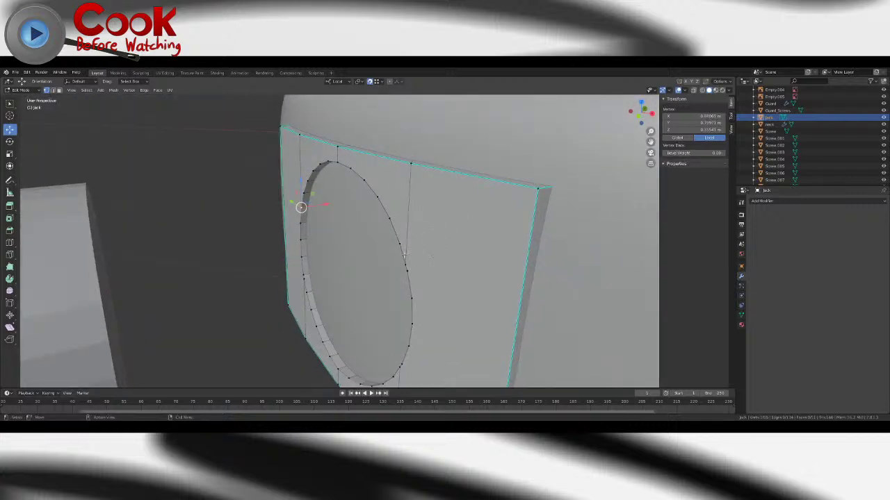
- Merge the close pair of rim vertices under the vertical edge on the recess's opposite side, using At Last
left_click(406, 264)
key("m")
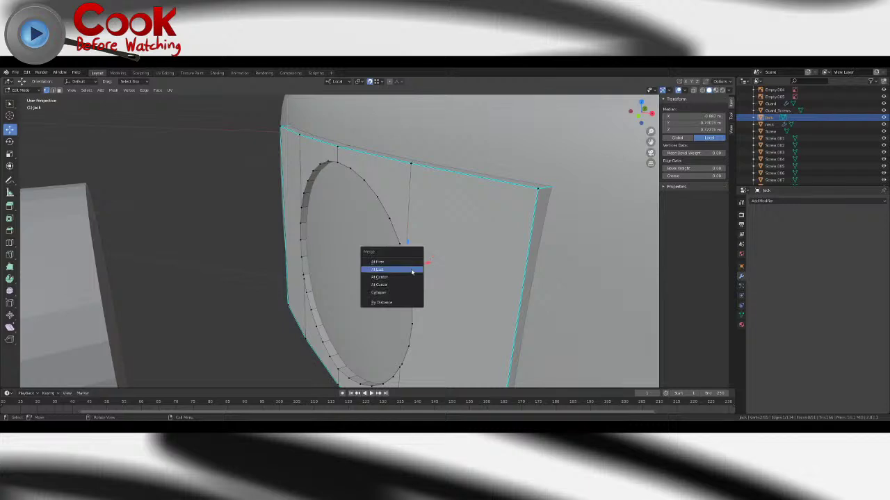
left_click(413, 271)
middle_click_drag(416, 268, 513, 281)
key("Tab")
key("Tab")
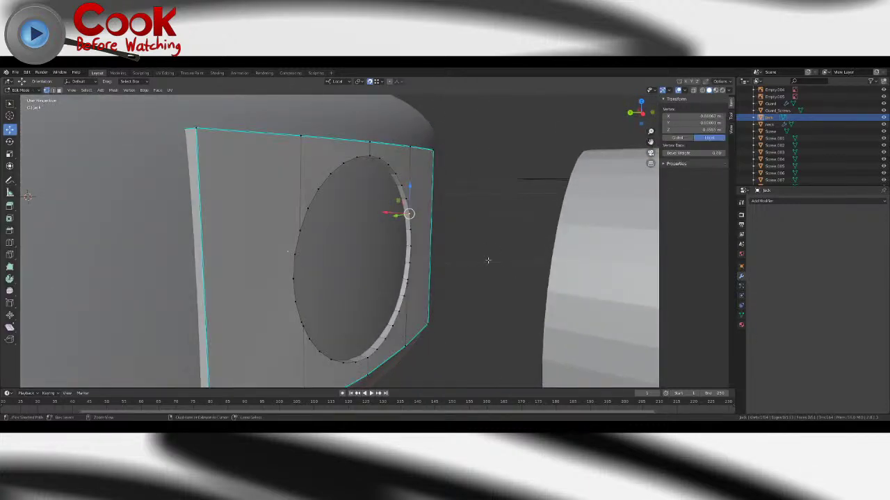
- Undo the recess rim vertex merges and recheck the Jack block's mesh and shading around the hole
key("ctrl+z")
key("ctrl+z")
key("ctrl+z")
key("ctrl+z")
key("ctrl+z")
key("ctrl+z")
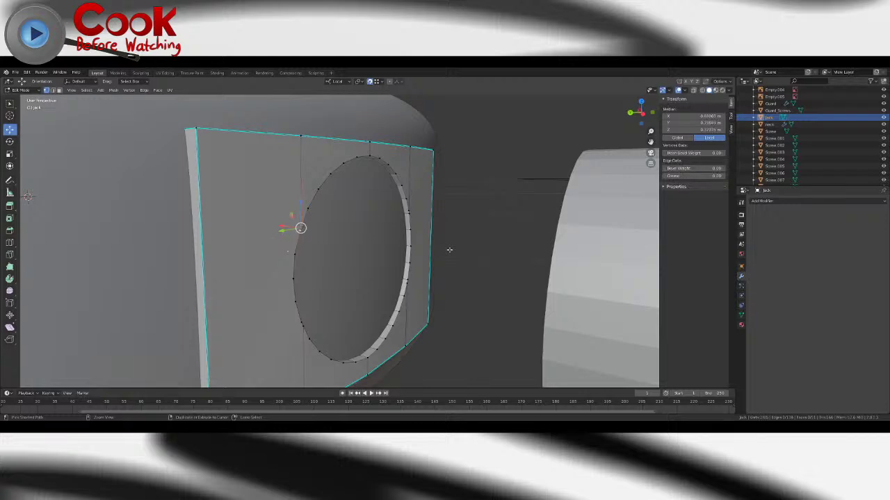
middle_click_drag(449, 249, 345, 258)
scroll(362, 235, "up", 4)
key("Tab")
scroll(387, 229, "down", 5)
key("Tab")
key("Tab")
key("Tab")
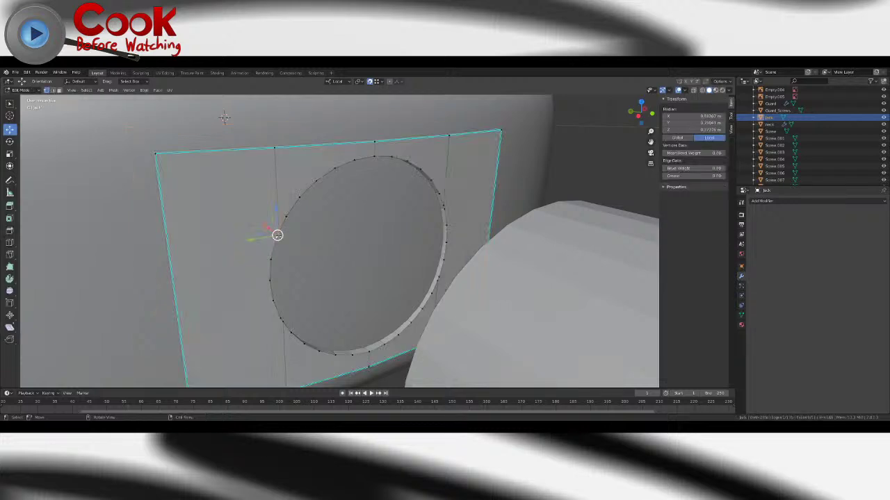
- Merge the close vertex pairs where one vertical edge meets the recess rim, above and below the hole
key("Tab")
key("Tab")
left_click(278, 233)
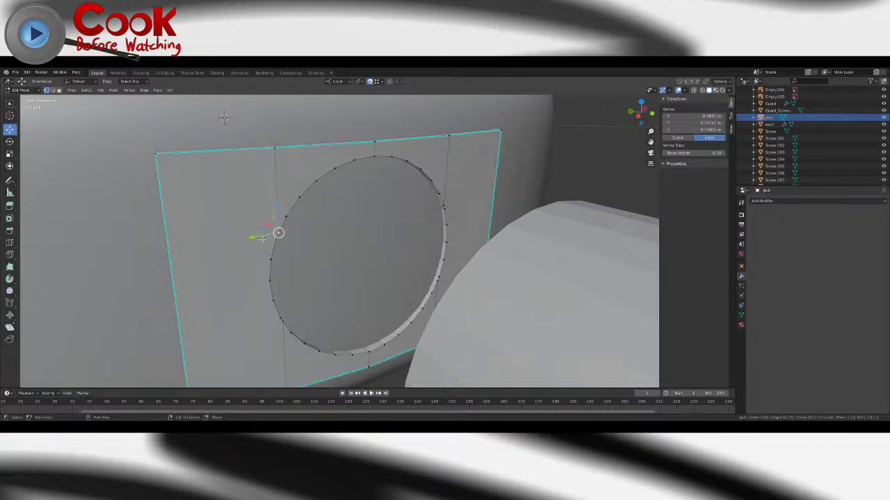
left_click(271, 240, "shift")
key("m")
left_click(274, 242)
left_click(283, 325)
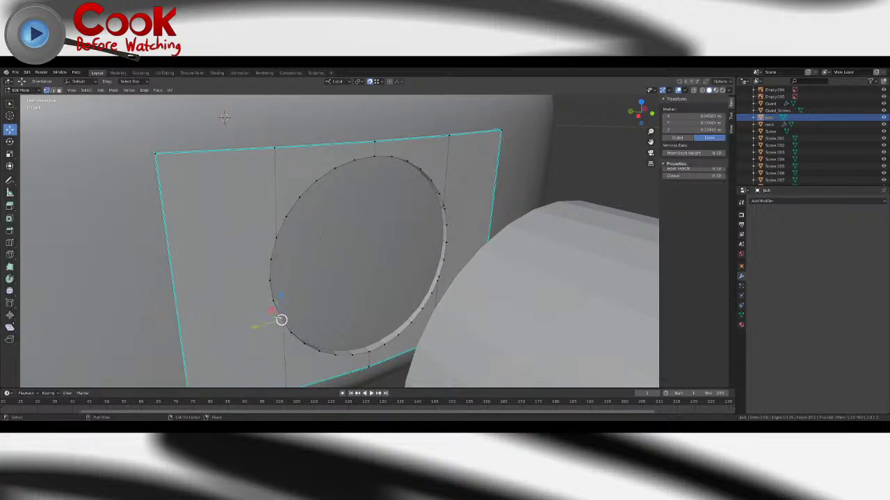
key("m")
left_click(285, 311)
- Merge the close vertex pairs where the vertical edge on the recess's opposite side meets the rim
middle_click_drag(445, 257, 384, 241)
left_click(437, 325)
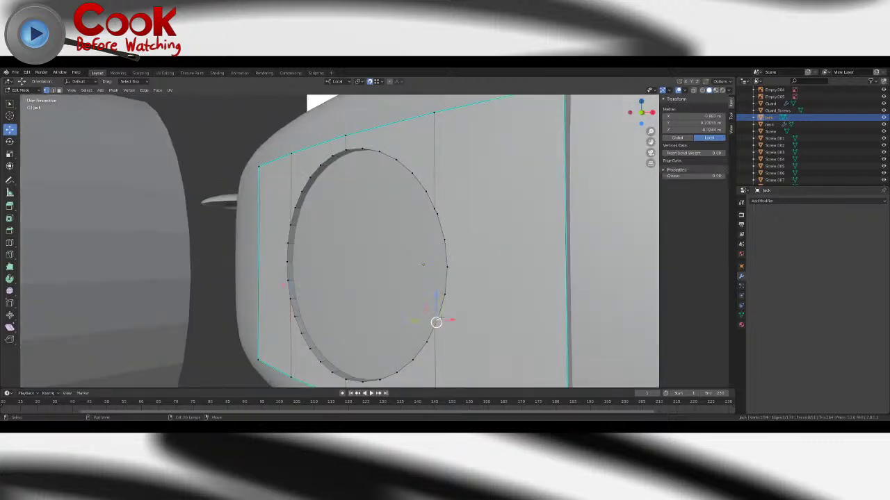
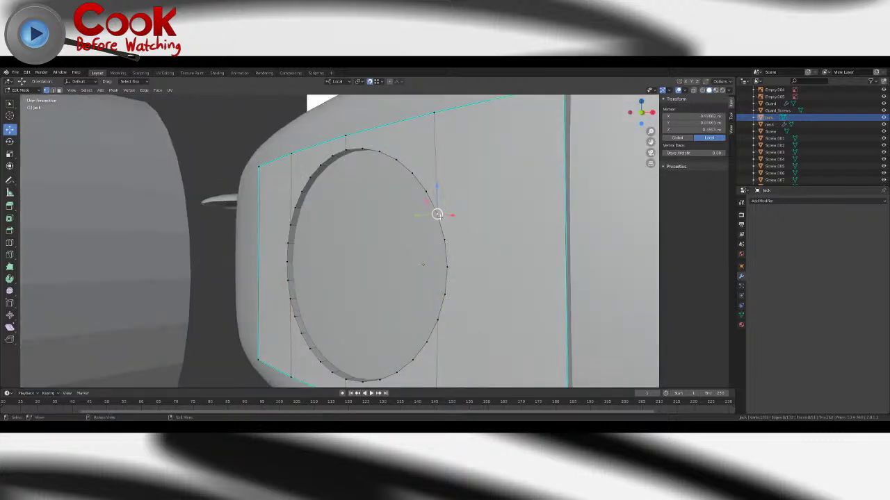
middle_click_drag(438, 213, 476, 130)
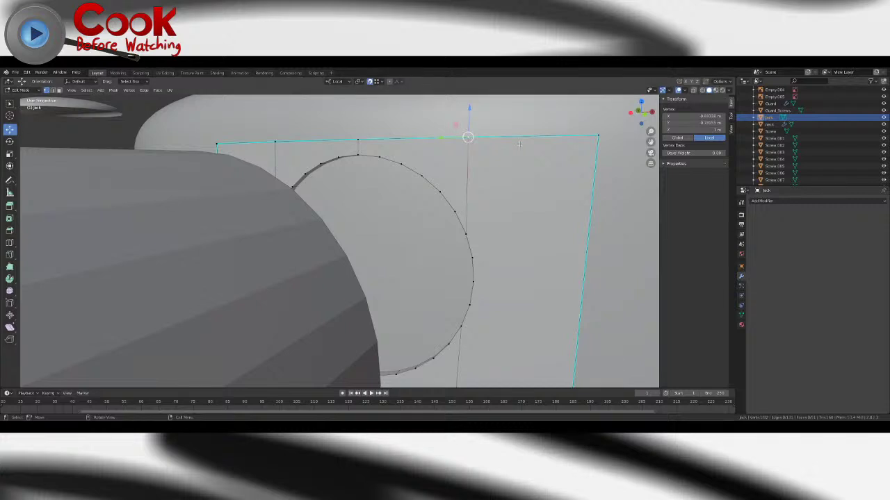
- Slide the plate's upper-edge vertices sideways, snapping each in line with the recess rim vertex at the other end of its vertical edge
middle_click_drag(83, 112, 299, 168)
key("g")
key("x")
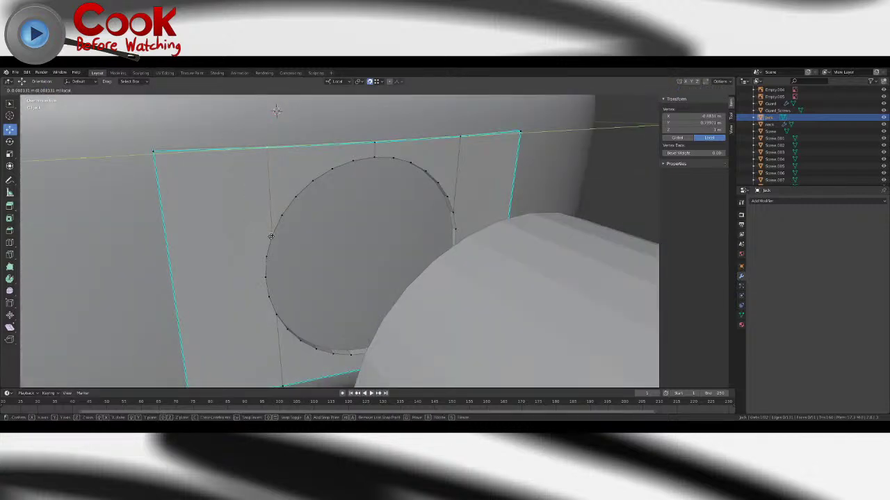
left_click(271, 237)
middle_click_drag(281, 281, 512, 312, "shift")
key("g")
key("x")
left_click(323, 233)
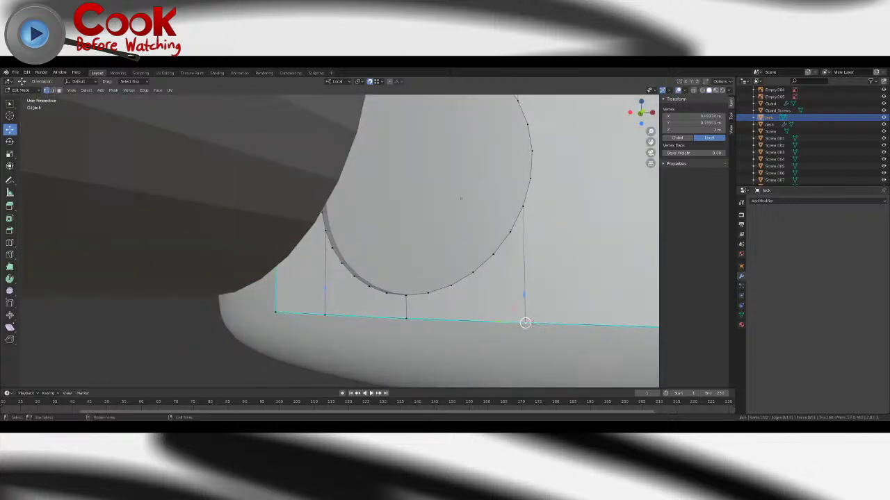
- Slide the plate's lower-edge vertices sideways, snapping them in line with the recess rim vertices above
left_click_drag(499, 322, 522, 207)
middle_click_drag(493, 224, 540, 215)
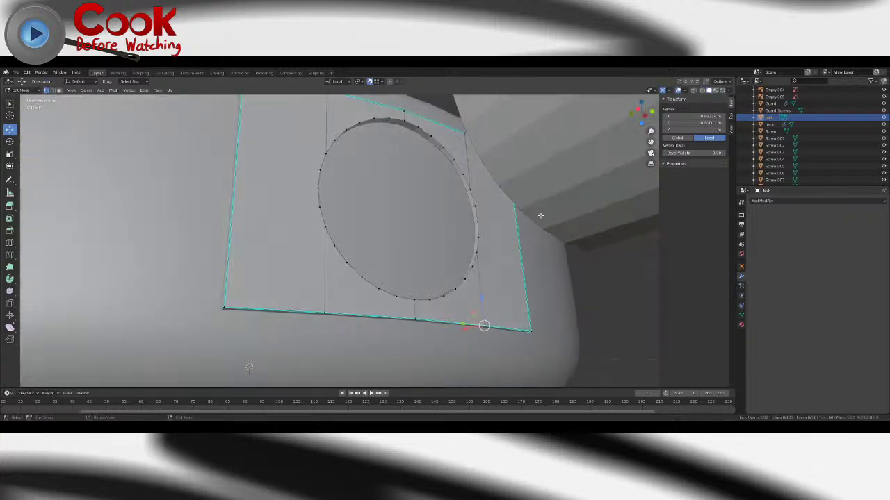
key("Tab")
scroll(376, 221, "down", 3)
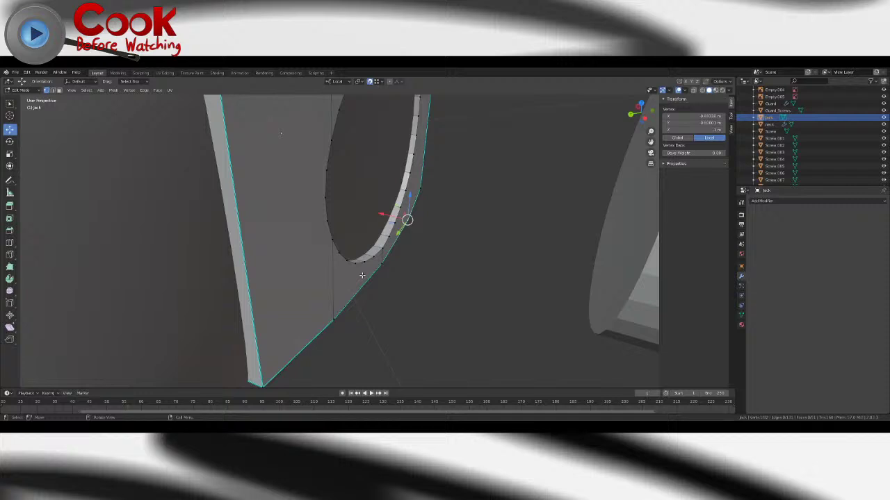
scroll(403, 219, "up", 2)
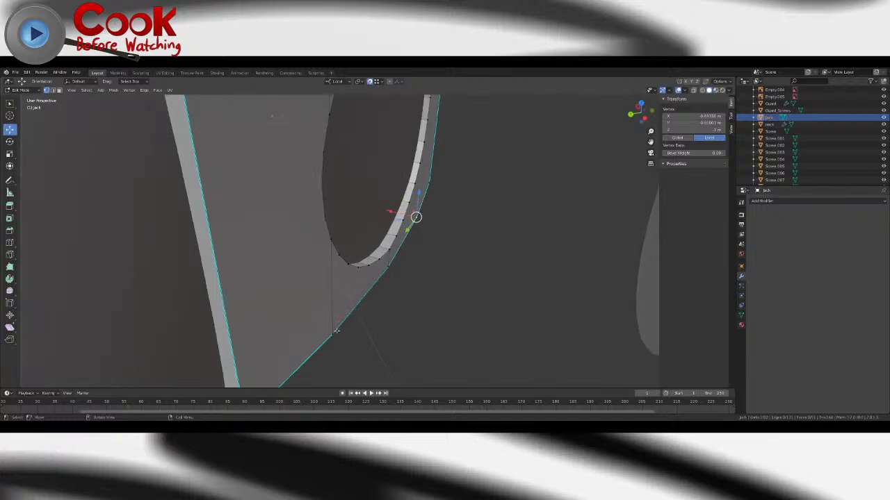
left_click_drag(314, 326, 333, 239)
middle_click_drag(332, 239, 424, 223)
left_click(473, 351)
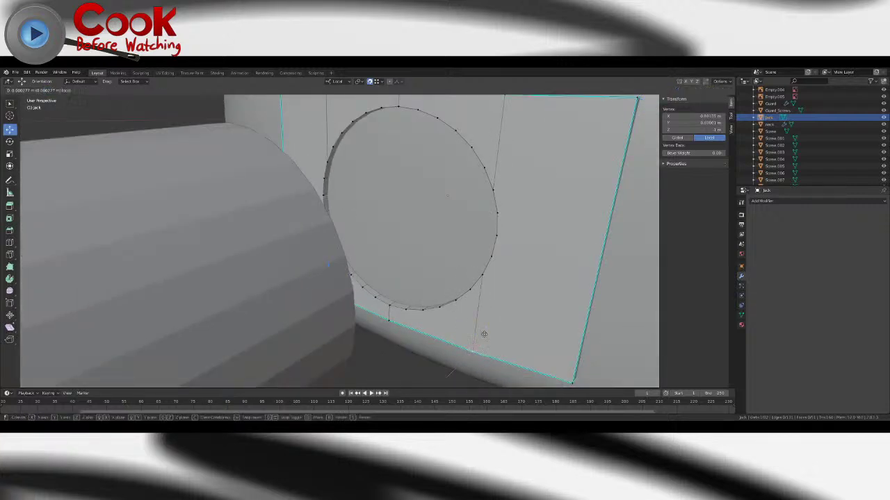
- Align the remaining upper-edge vertex with its recess rim vertex, and check the plate's shading in Object Mode
middle_click_drag(507, 170, 548, 144)
middle_click_drag(321, 130, 324, 127)
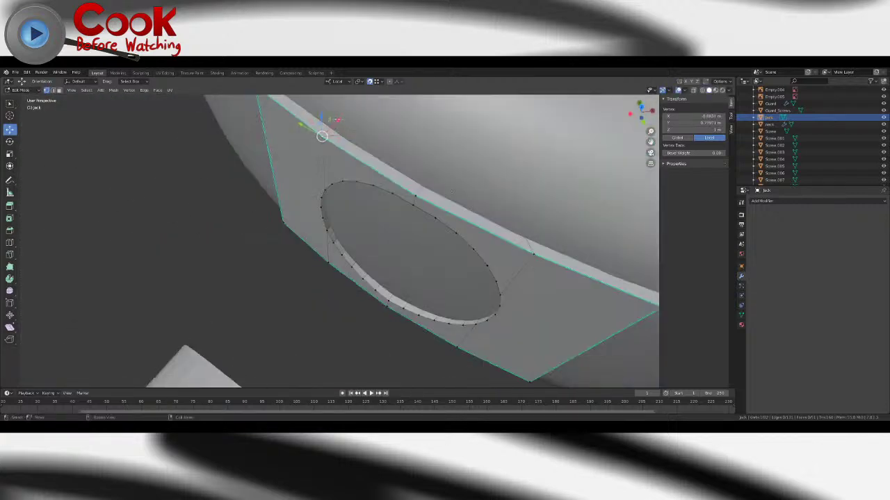
key("g")
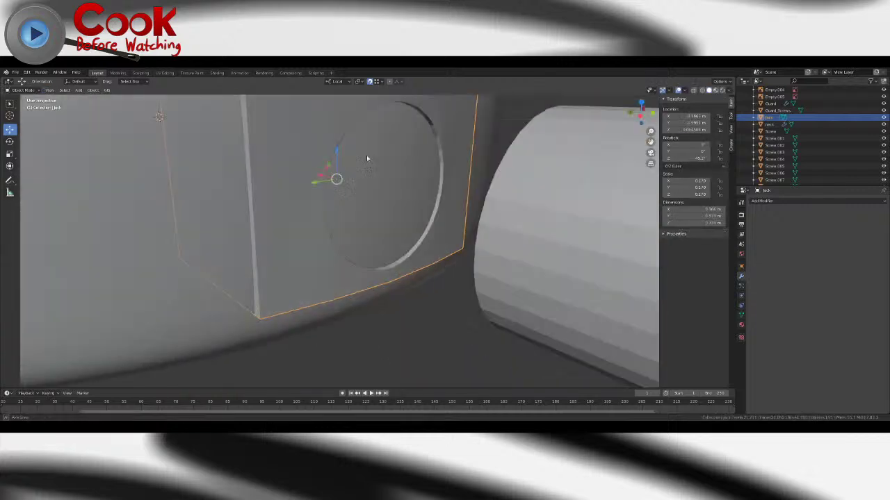
middle_click_drag(366, 155, 340, 168)
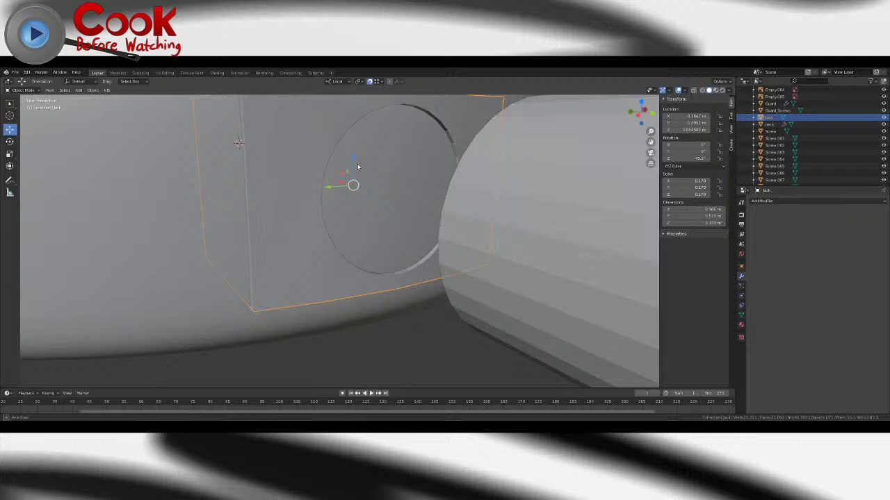
middle_click_drag(355, 168, 409, 145)
- Knife-cut diagonal edges from the recess rim to the plate's two upper corners
key("Tab")
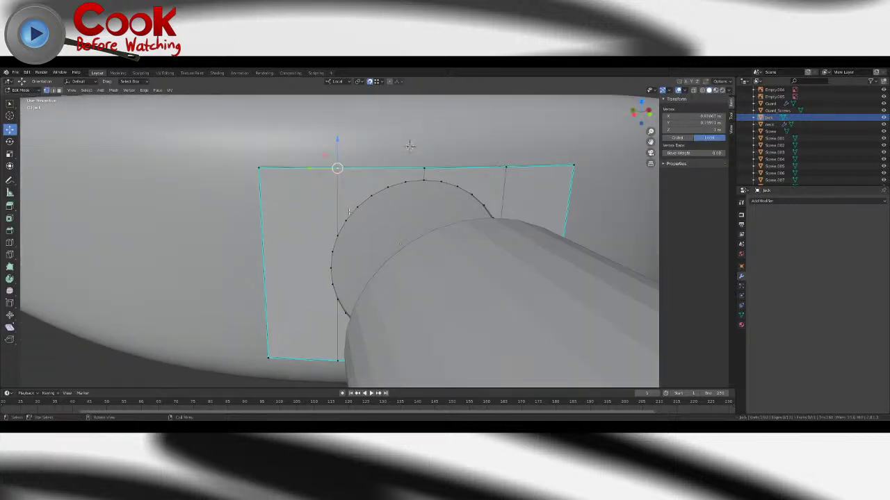
left_click(11, 256)
left_click(338, 234)
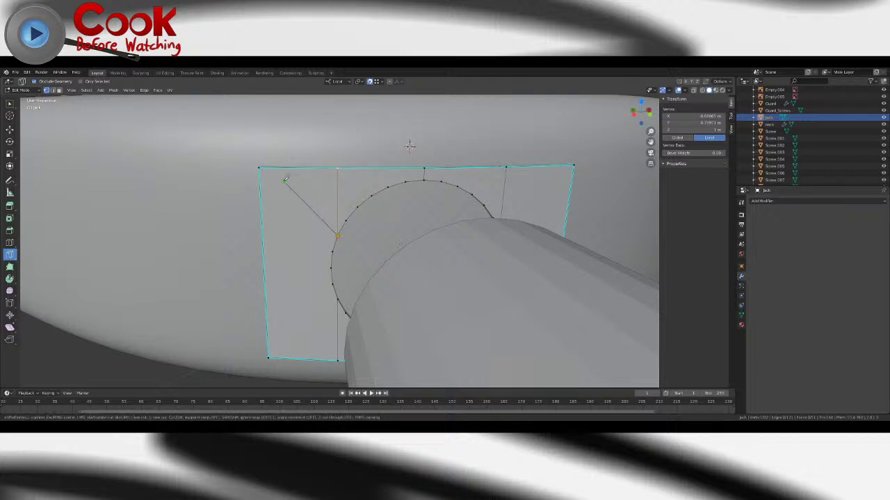
left_click(260, 167)
key("Return")
middle_click_drag(262, 167, 517, 251)
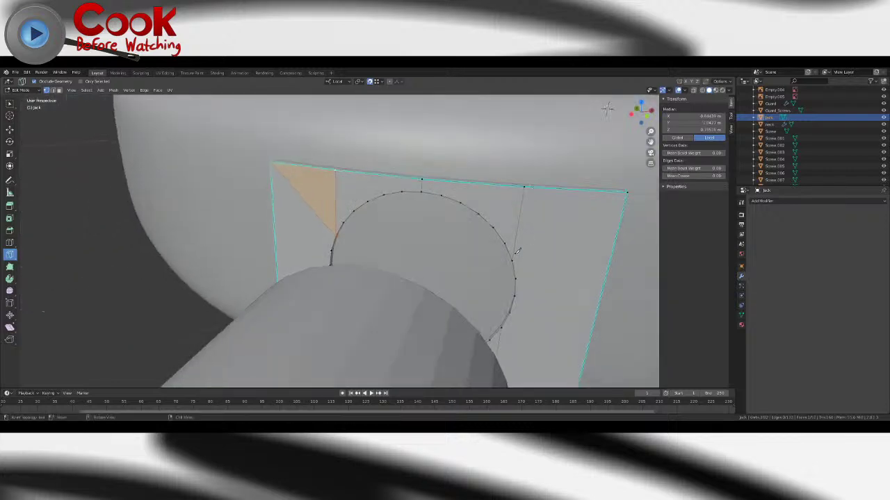
left_click(514, 259)
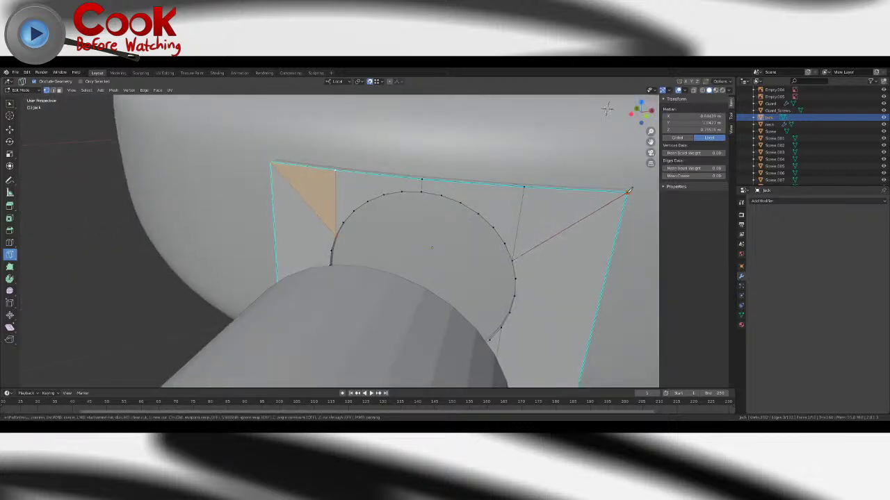
left_click(627, 191)
key("Return")
- Knife-cut diagonal edges from the recess rim to the plate's two lower corners
middle_click_drag(628, 191, 484, 215)
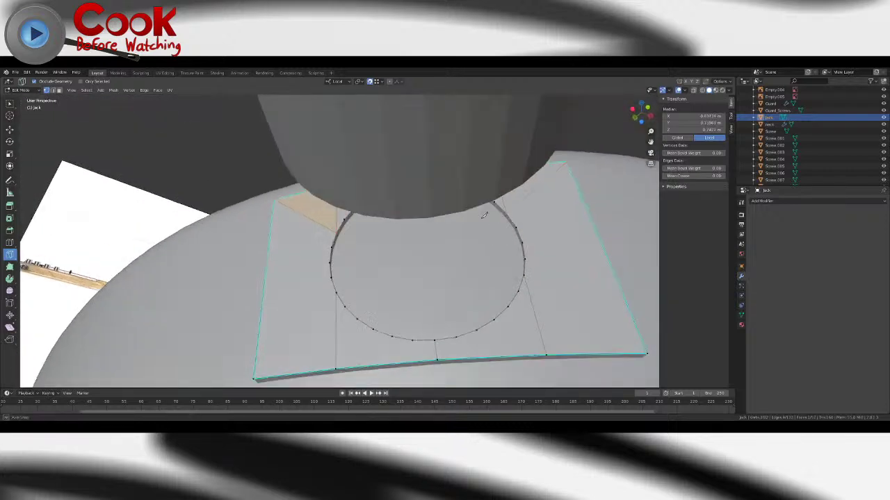
key("k")
left_click(525, 275)
left_click(647, 352)
key("Return")
key("k")
left_click(336, 293)
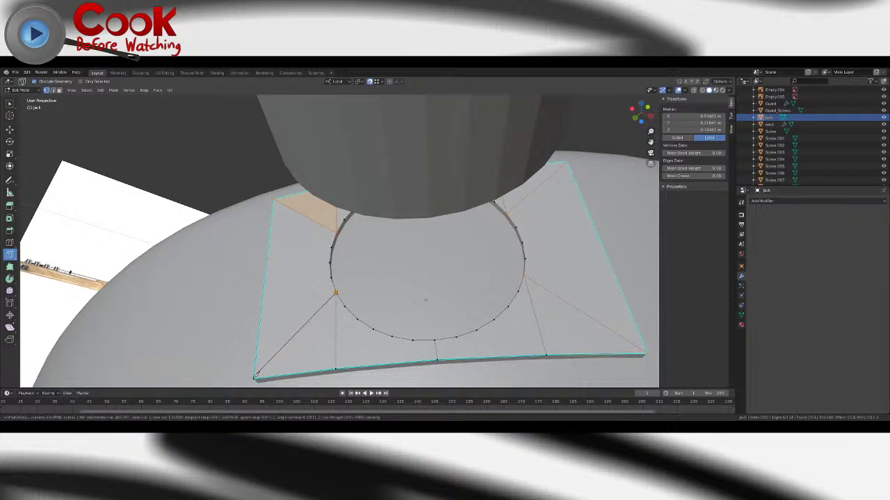
left_click(255, 377)
key("Return")
middle_click_drag(255, 378, 340, 342)
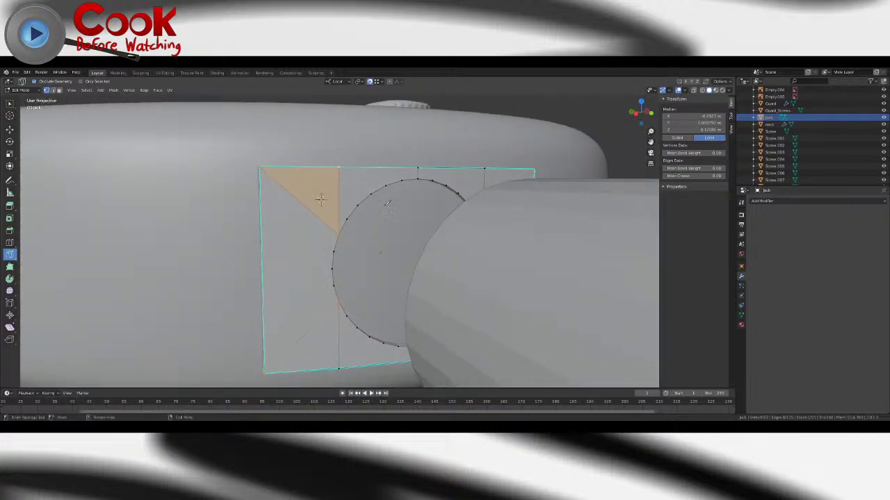
- Dissolve the four off-centre vertical edges joining the recess rim to the plate's upper and lower edges
left_click(14, 105)
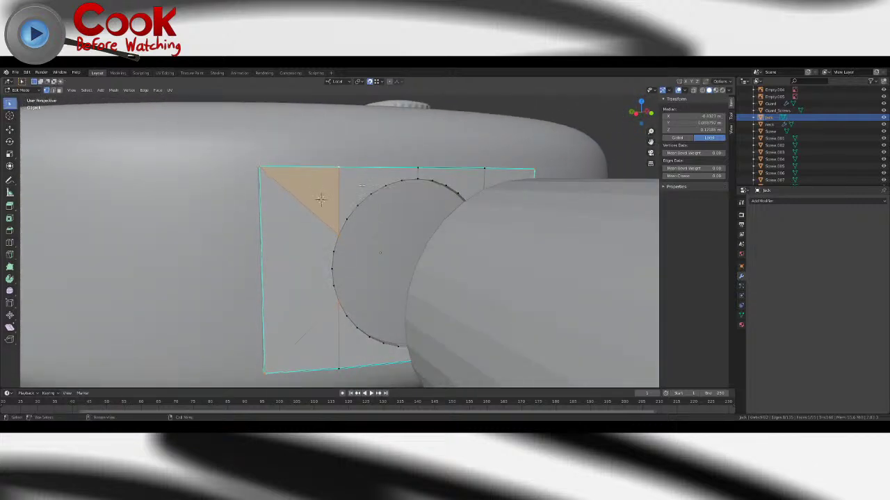
key("Tab")
middle_click_drag(370, 203, 326, 225)
key("Tab")
middle_click_drag(389, 221, 378, 218)
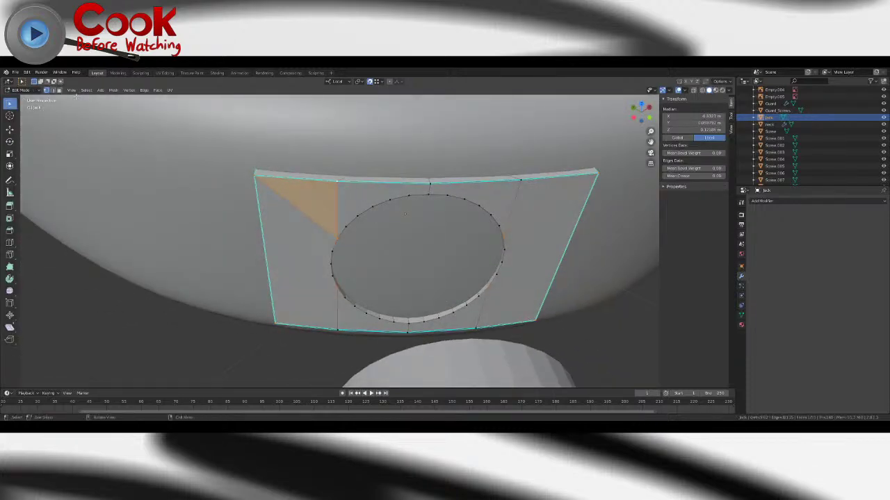
left_click(55, 91)
left_click(335, 198)
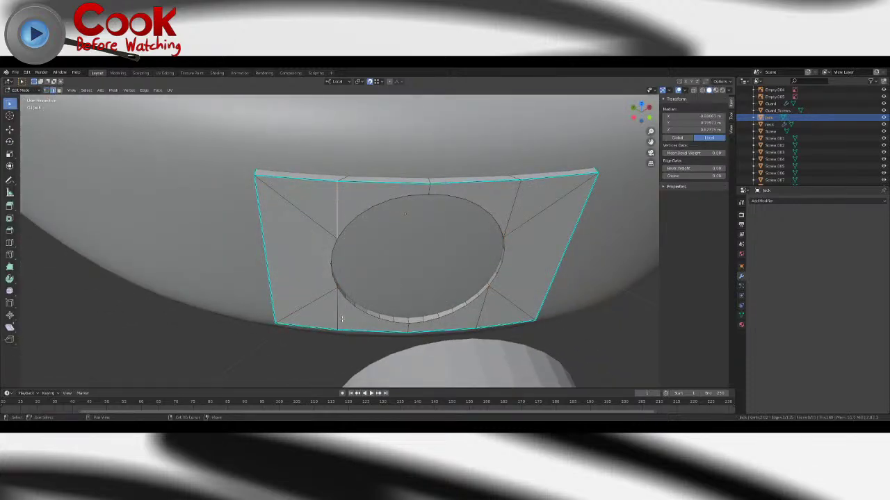
key("x")
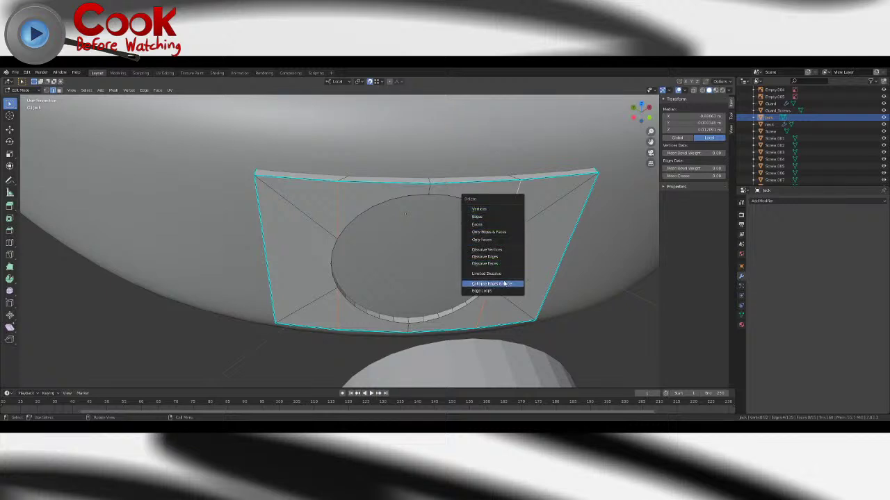
left_click(501, 258)
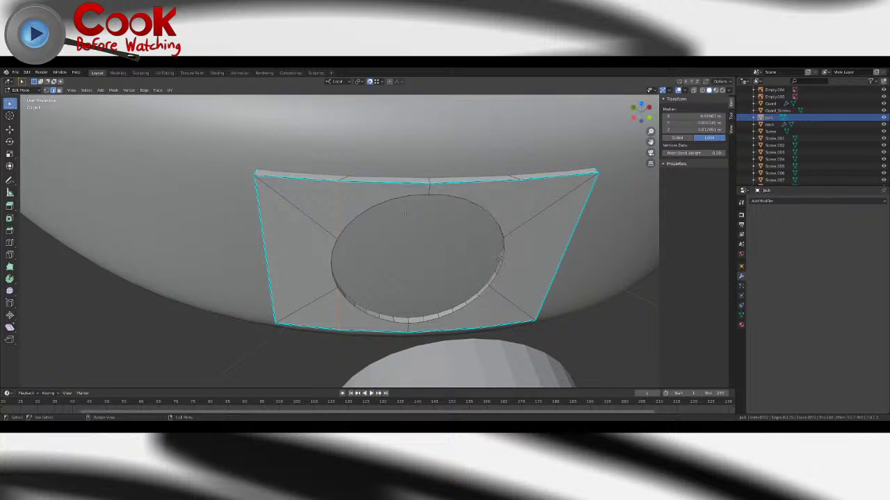
middle_click_drag(501, 258, 530, 206)
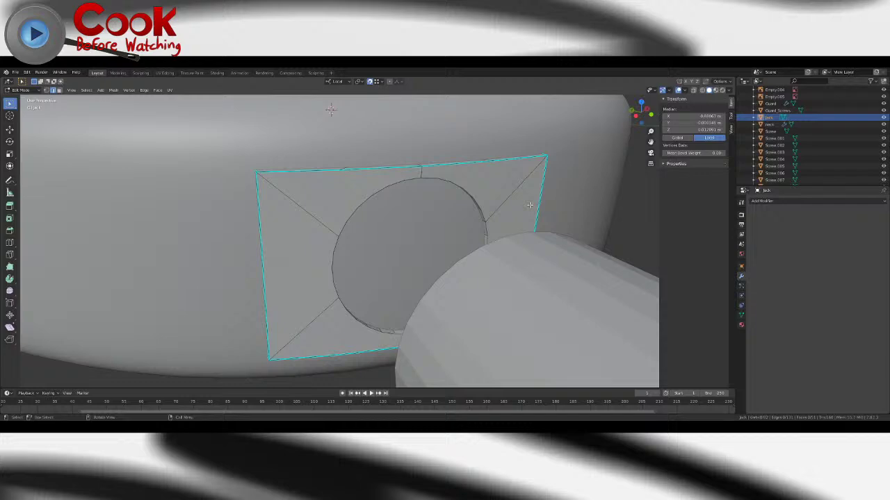
- Try to dissolve the diagonal edges between the plate's corners and the recess rim, and undo it
left_click(517, 189)
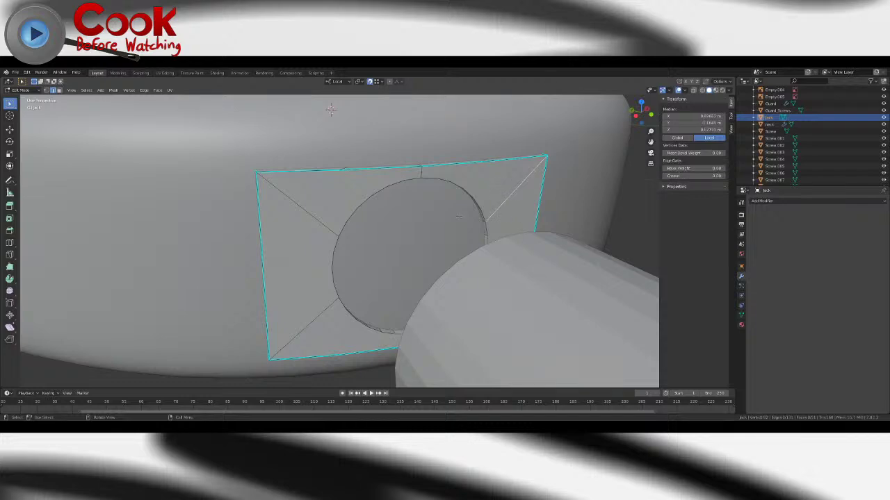
mouse_move(376, 230)
middle_mouse_down()
mouse_move(455, 236)
mouse_move(379, 240)
middle_mouse_up()
left_click(310, 214, "shift")
middle_click_drag(315, 300, 447, 224)
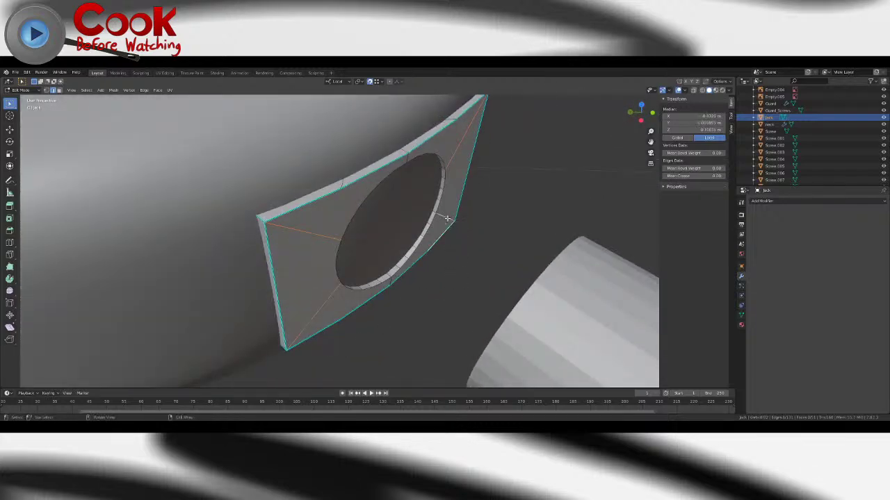
key("x")
left_click(448, 219)
middle_click_drag(532, 212, 483, 235)
key("ctrl+z")
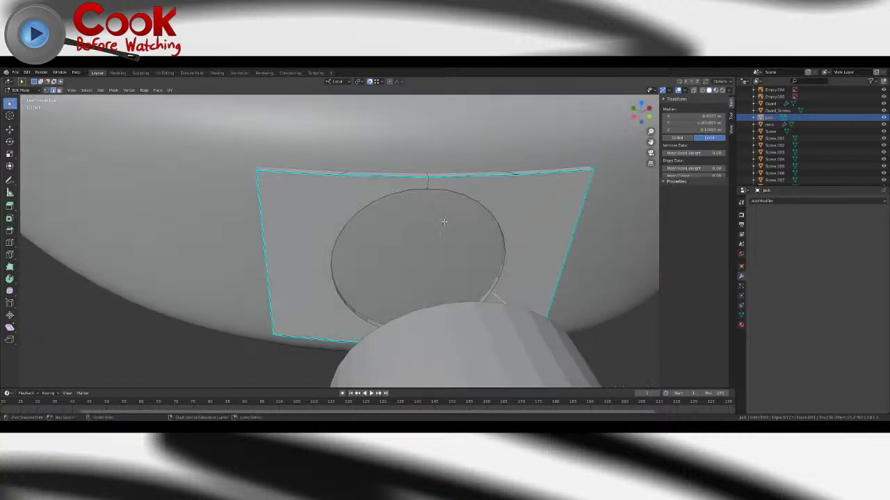
- Dissolve the four diagonal edges running from the plate's corners to the recess rim
left_click(469, 241)
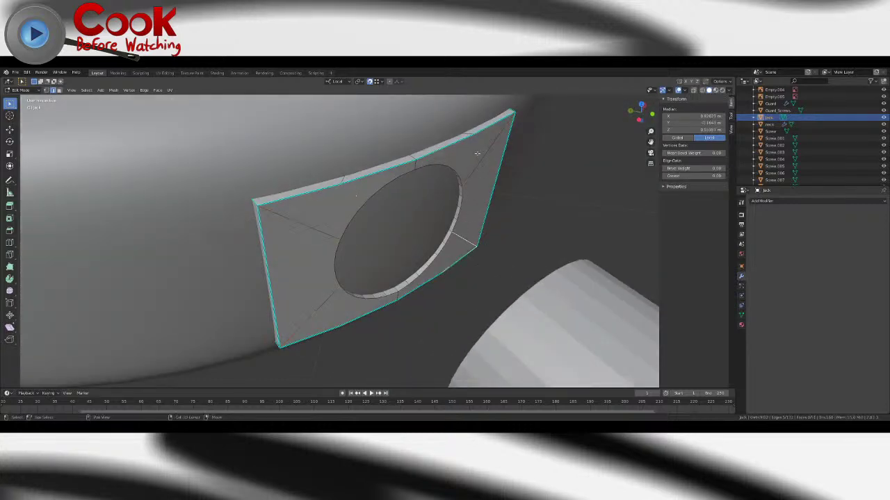
left_click(477, 154, "shift")
left_click(304, 223, "shift")
left_click(319, 291, "shift")
key("x")
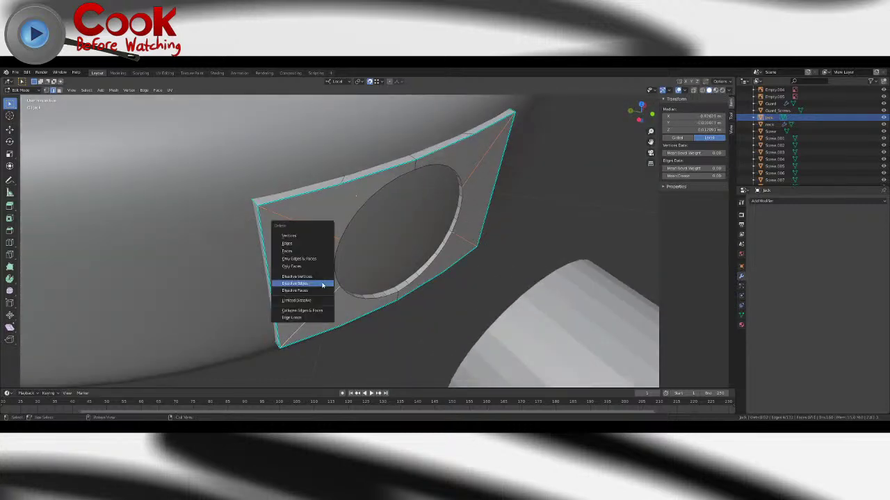
left_click(323, 285)
middle_click_drag(322, 285, 364, 101)
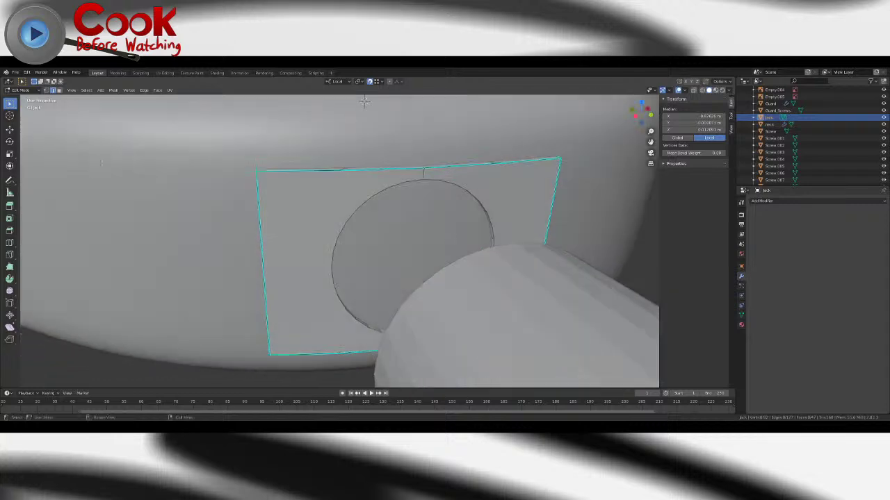
- Add a horizontal loop cut at mid-height around the Jack block's sides
left_click(9, 254)
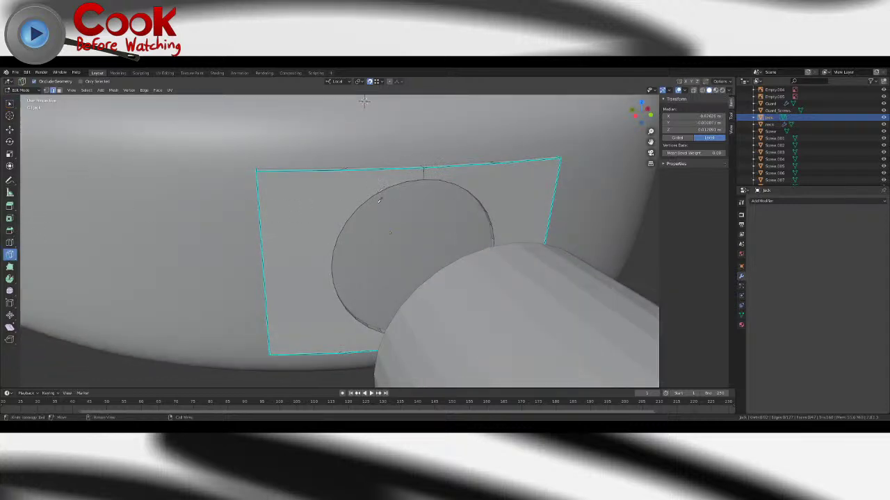
middle_click_drag(379, 200, 356, 220)
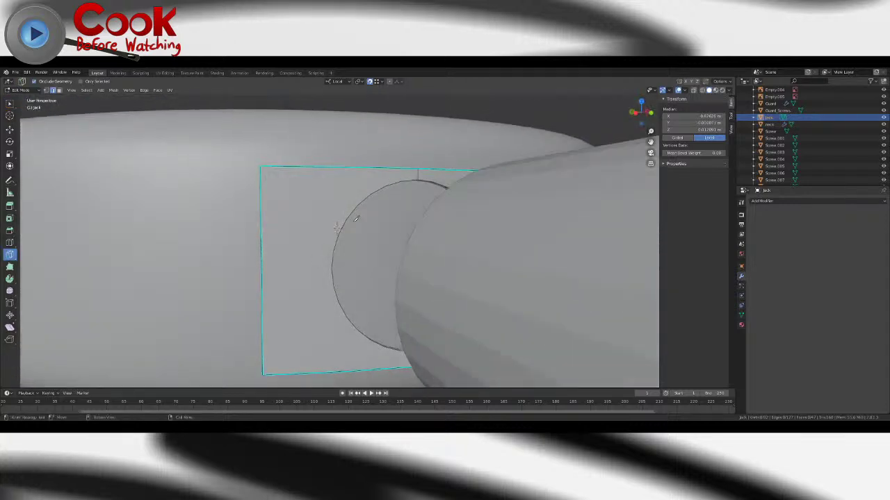
left_click(9, 242)
middle_click_drag(258, 268, 268, 285)
- Knife-cut a horizontal edge on each side of the recess, joining the plate's mid-height side points to the rim
left_click(10, 255)
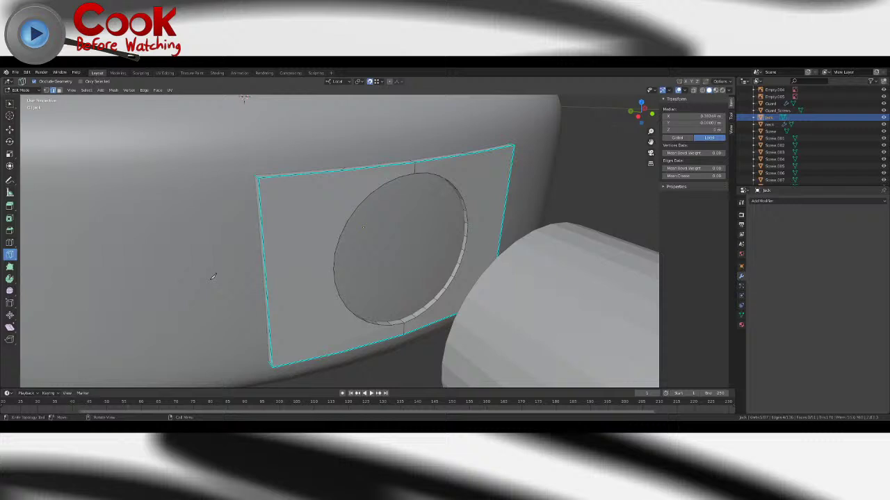
left_click(267, 281)
middle_click_drag(334, 267, 504, 259)
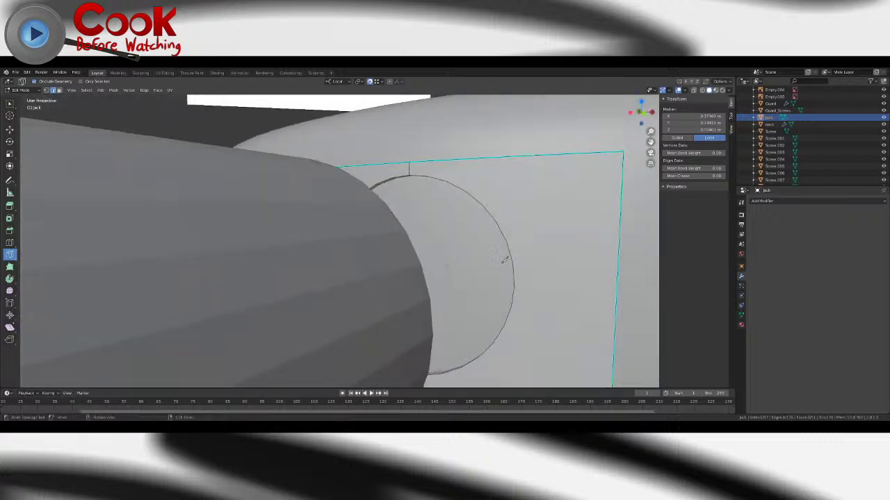
middle_click_drag(599, 288, 595, 291)
left_click(602, 298)
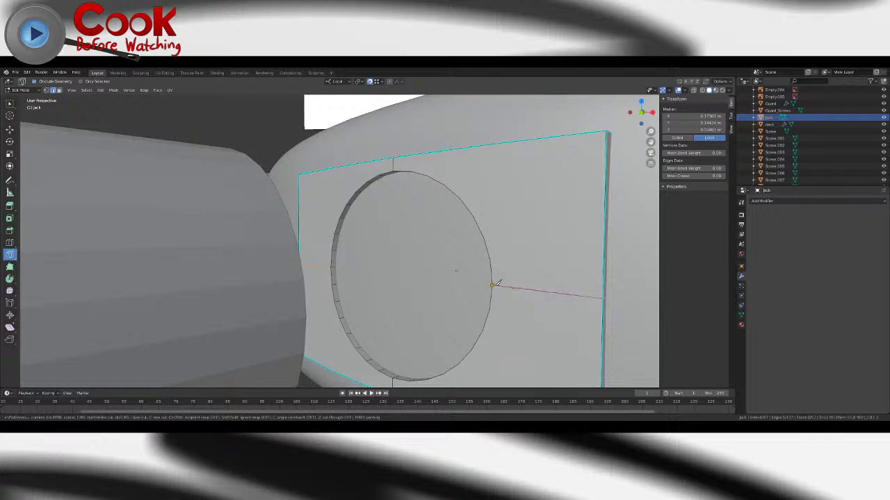
key("Return")
- Knife-cut a diagonal edge from each of the plate's two upper corners to the recess rim
middle_click_drag(496, 284, 352, 166)
key("Tab")
key("Tab")
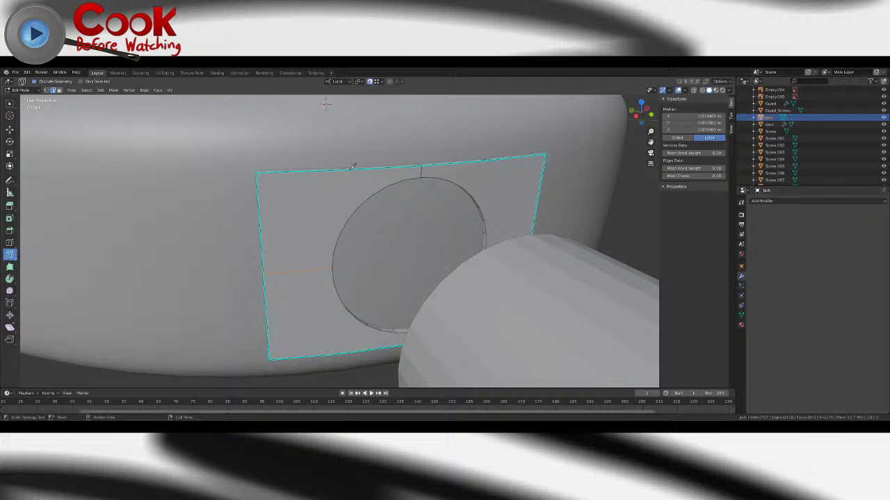
left_click(256, 173)
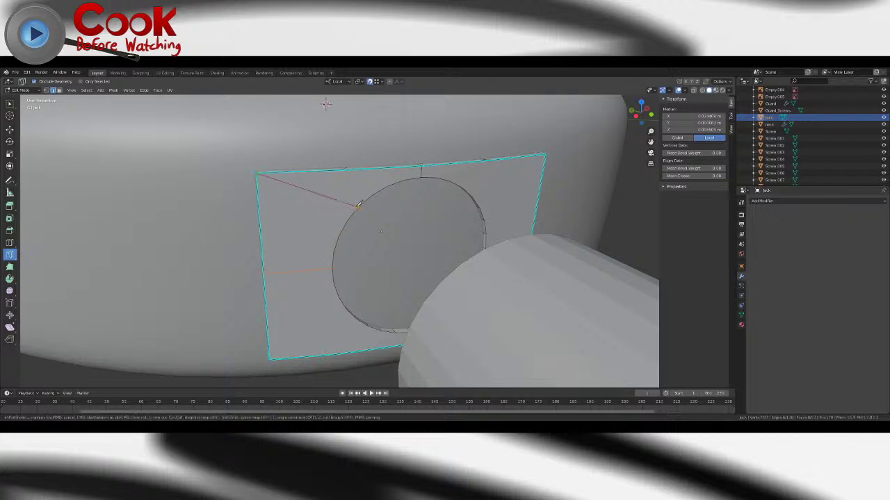
left_click(359, 204)
key("Return")
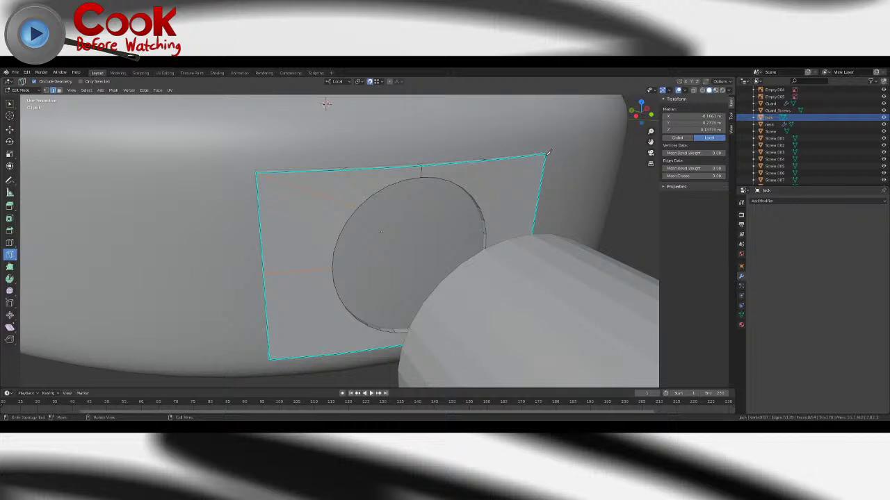
left_click(546, 153)
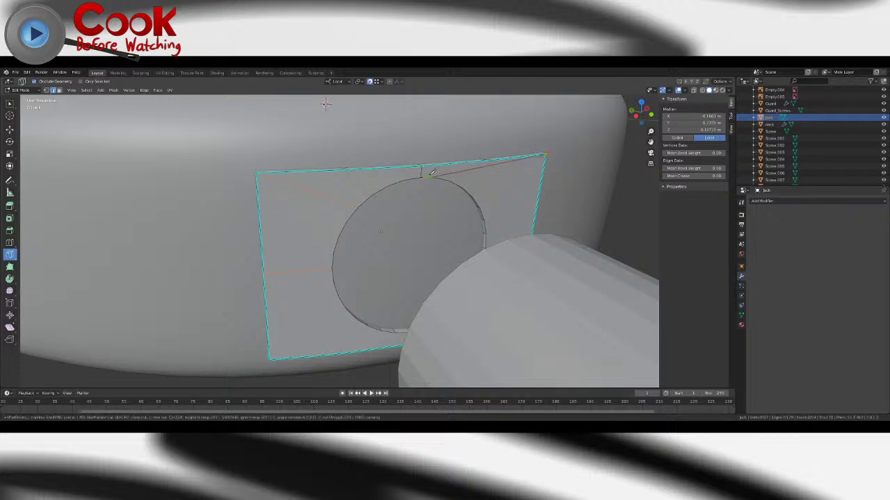
left_click(474, 197)
key("Return")
- Knife-cut a diagonal edge from each of the plate's two lower corners to the recess rim
middle_click_drag(475, 197, 448, 156)
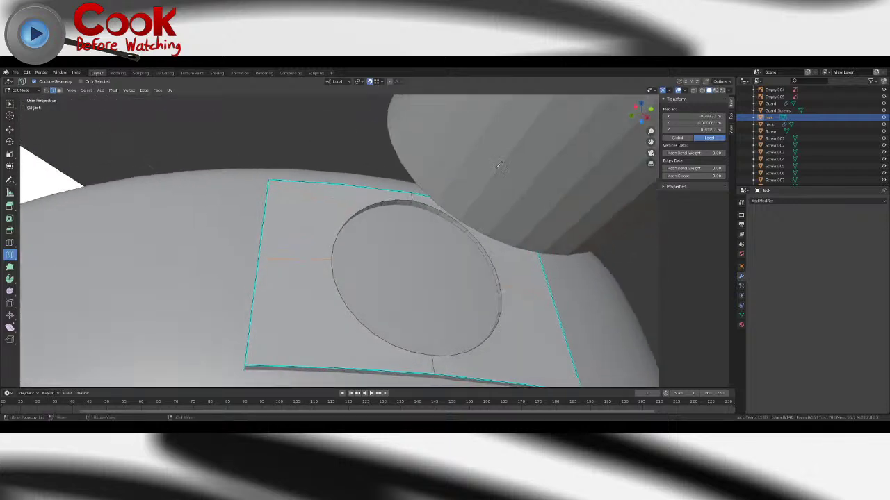
scroll(439, 223, "down", 2)
left_click(279, 321)
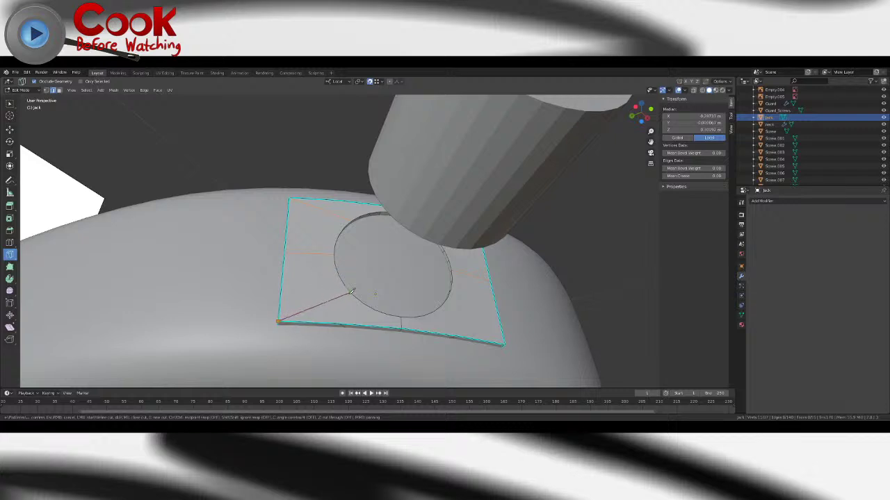
middle_click_drag(479, 298, 532, 324)
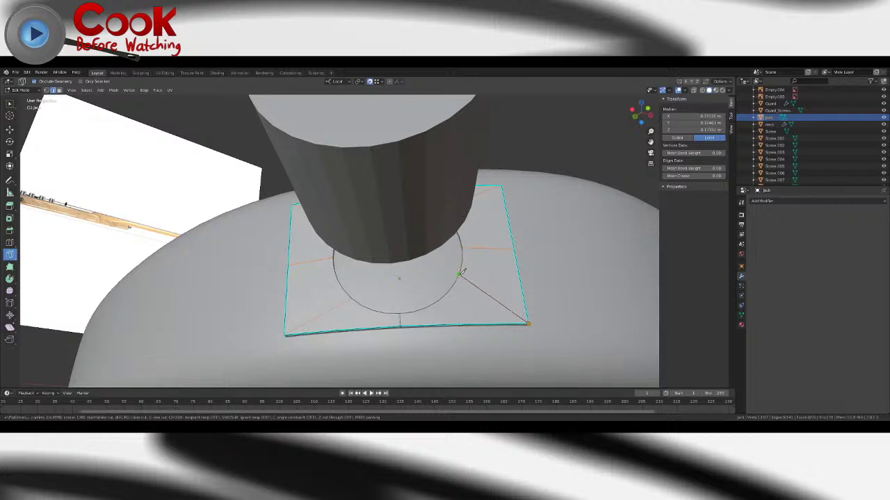
left_click(455, 285)
key("Return")
middle_click_drag(450, 292, 476, 260)
- Try to knife-cut an edge from the intermediate vertex on the plate's upper edge to the recess rim
key("Tab")
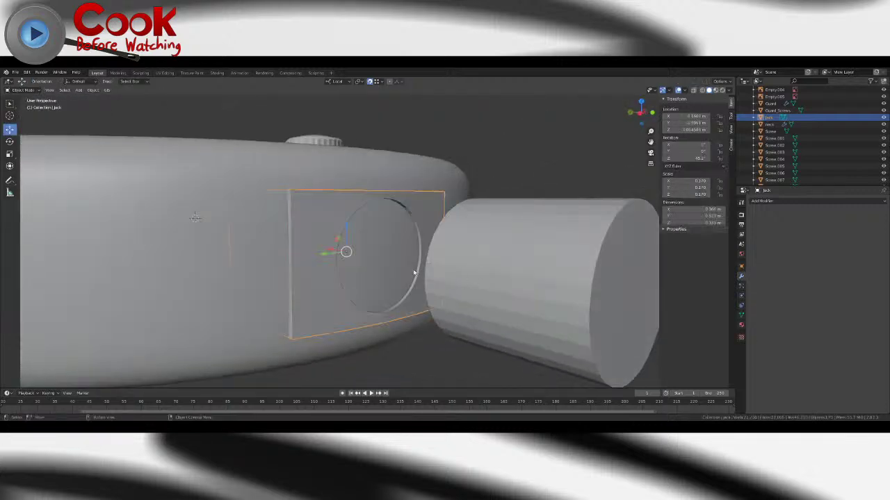
middle_click_drag(415, 272, 341, 248)
key("Tab")
scroll(363, 257, "up", 6)
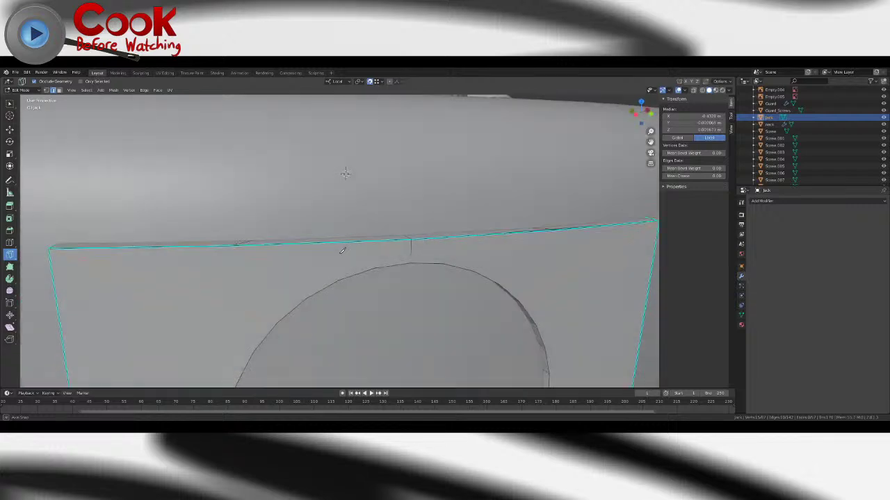
middle_click_drag(346, 173, 321, 259)
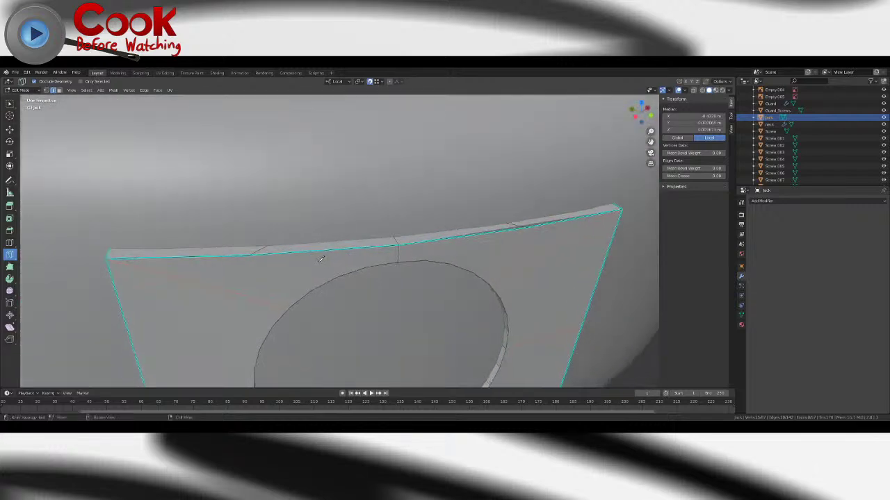
middle_click_drag(254, 252, 250, 246)
left_click(249, 246)
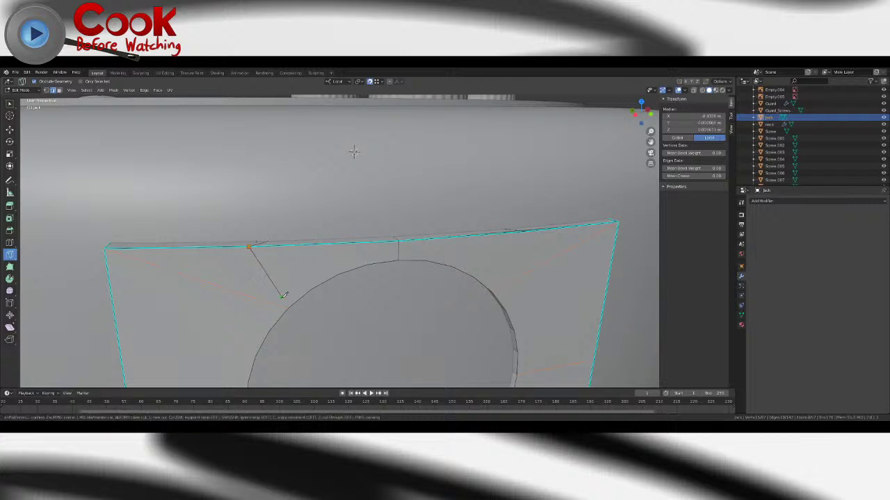
key("Return")
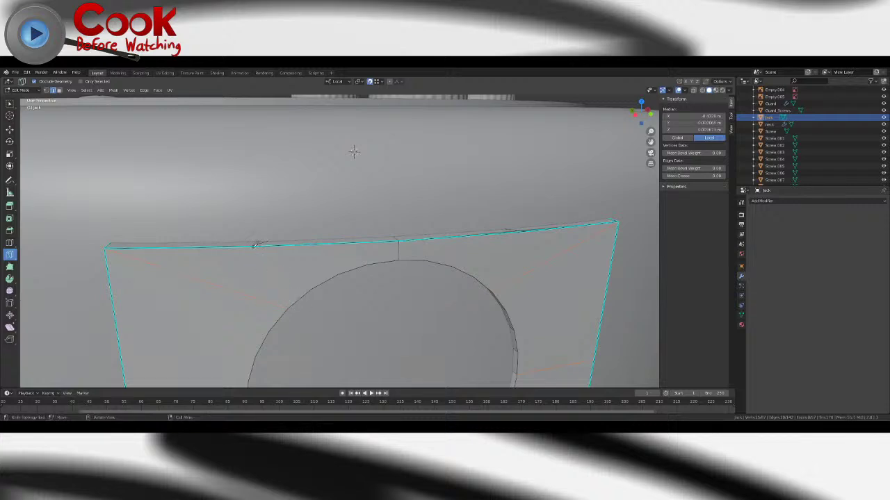
left_click(248, 246)
left_click(288, 307)
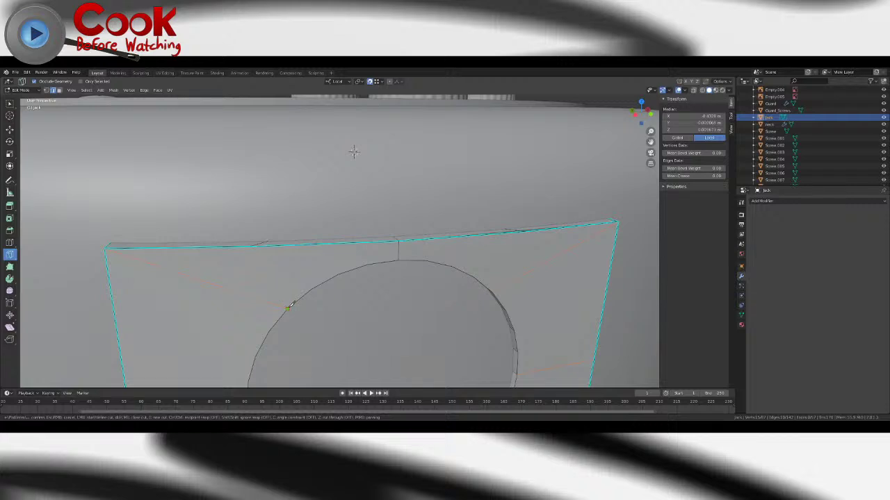
key("Return")
- Try moving an intermediate vertex on the plate's upper edge, and undo the move
middle_click_drag(353, 148, 325, 265)
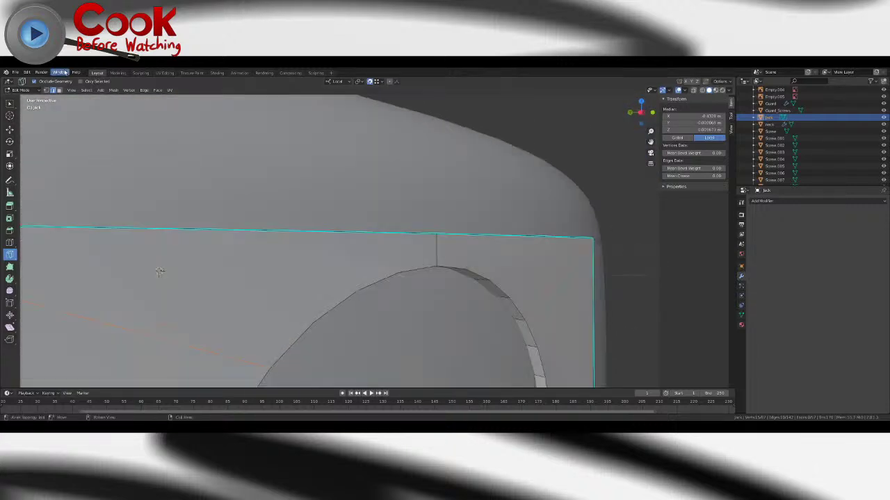
left_click(59, 90)
middle_click_drag(130, 169, 155, 210)
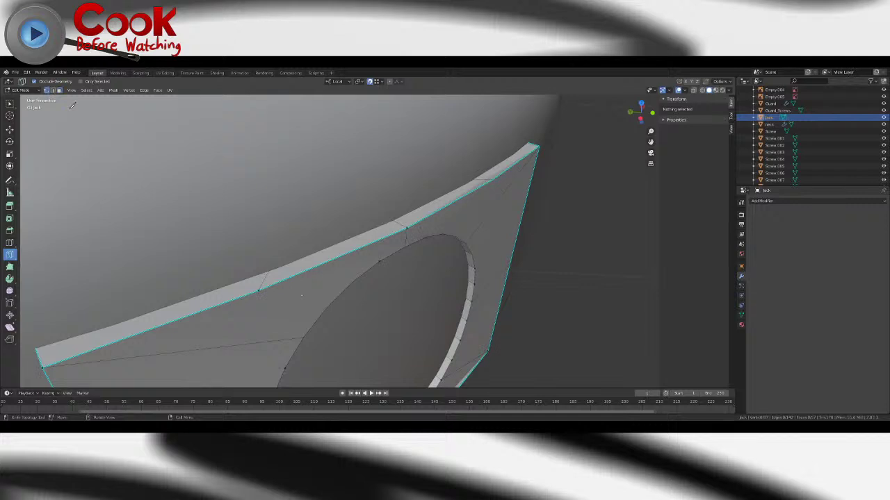
left_click(10, 103)
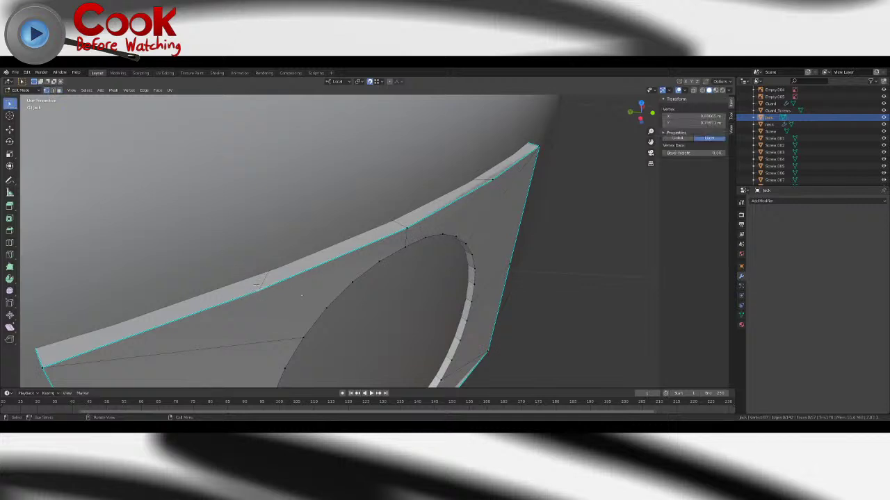
left_click_drag(255, 267, 244, 199)
key("ctrl+z")
middle_click_drag(455, 223, 389, 177)
key("ctrl+z")
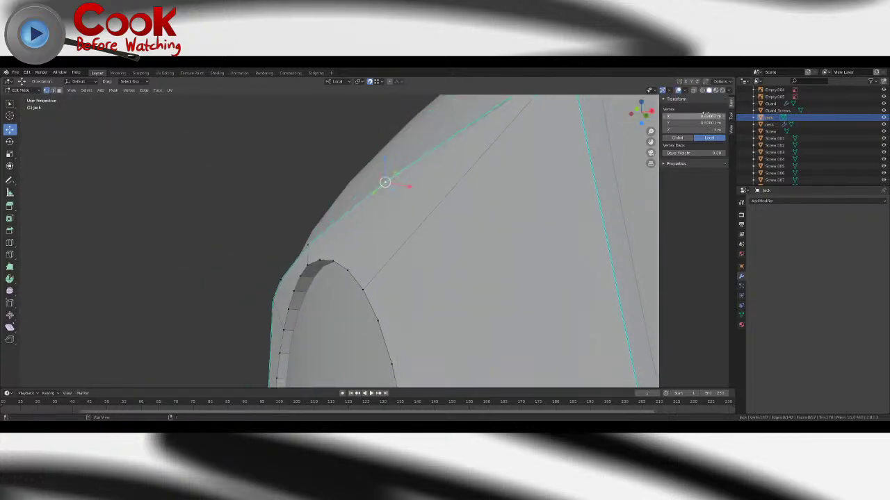
middle_click_drag(322, 171, 394, 239)
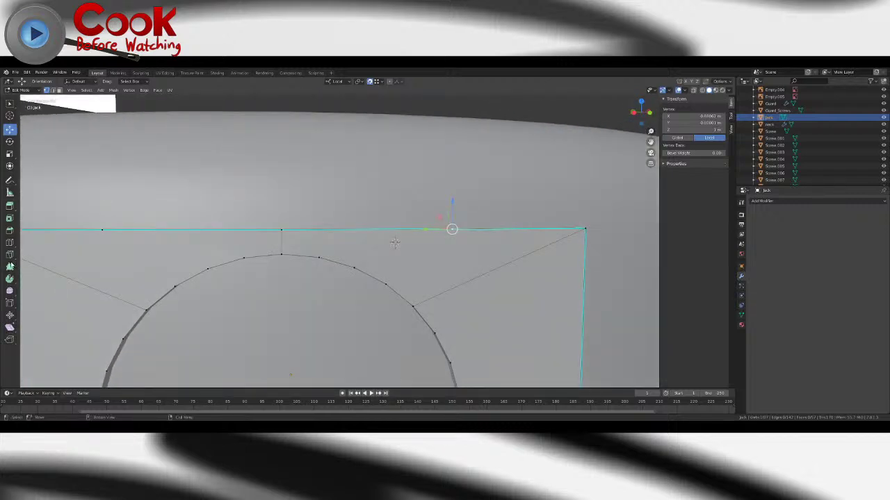
- Try knife cuts between the recess rim and the intermediate vertices on both halves of the plate's upper edge, cancelling each
left_click(9, 254)
left_click(414, 305)
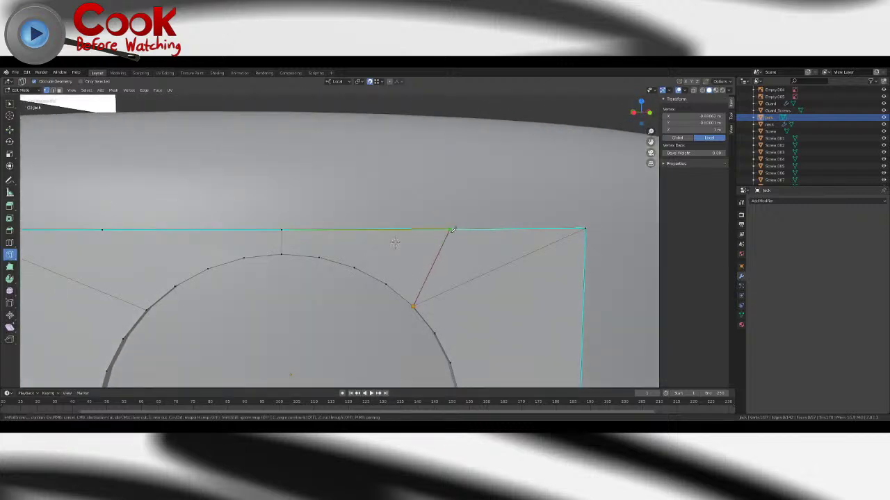
key("Escape")
middle_click_drag(446, 244, 274, 268)
scroll(291, 238, "down", 4)
left_click(285, 297)
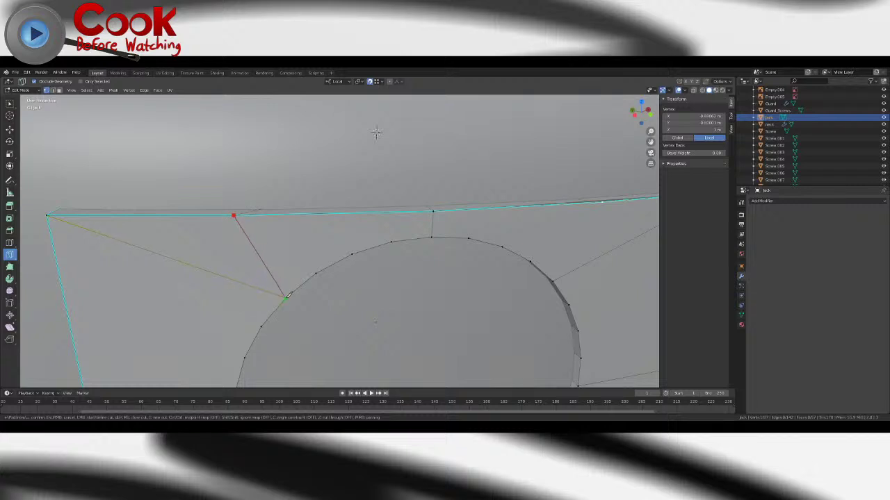
key("Escape")
middle_click_drag(287, 296, 271, 254)
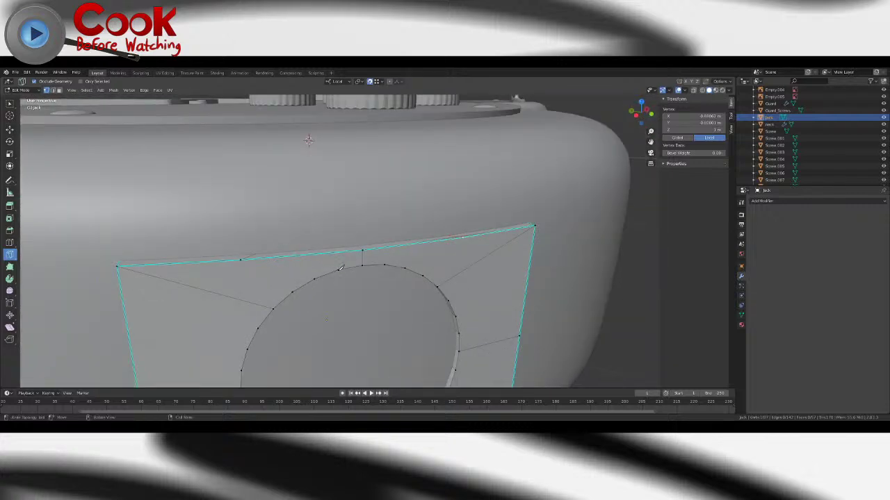
- Dissolve the two short slanted edges across the plate's upper side wall, on either side of its centre edge
middle_click_drag(341, 267, 387, 260)
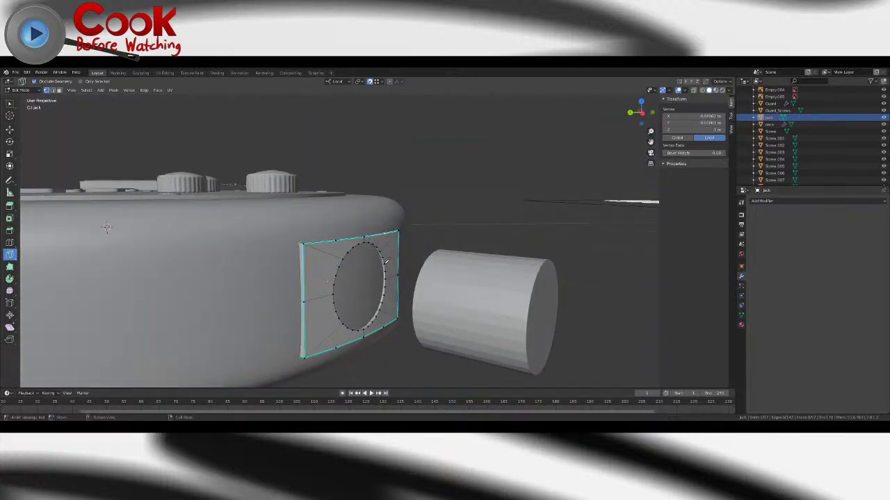
scroll(386, 261, "up", 3)
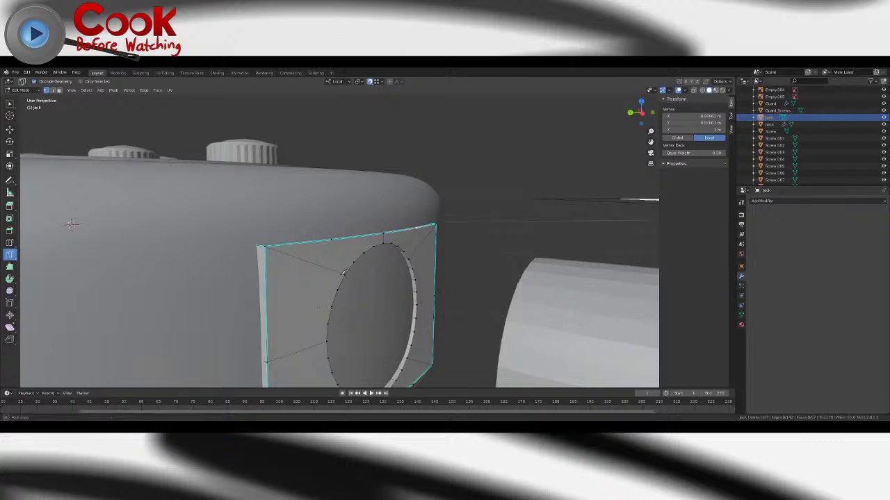
scroll(323, 270, "up", 2)
left_click(53, 91)
middle_click_drag(234, 198, 339, 288)
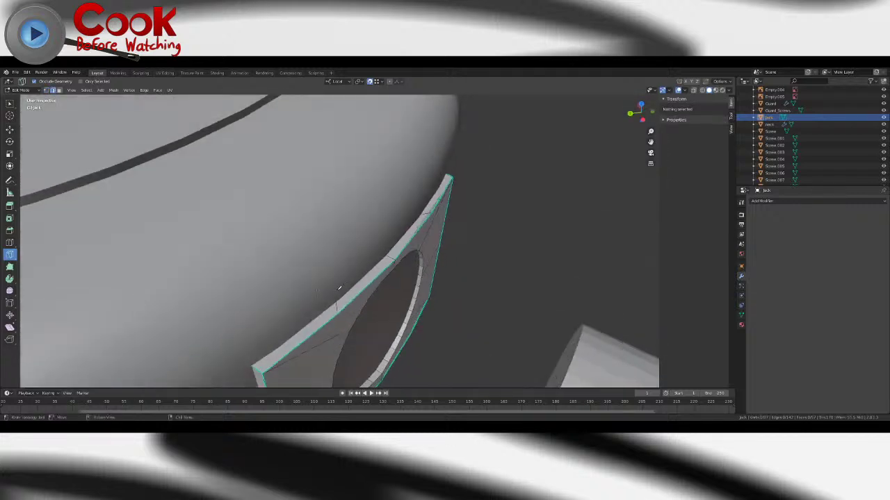
left_click(9, 103)
left_click(413, 224)
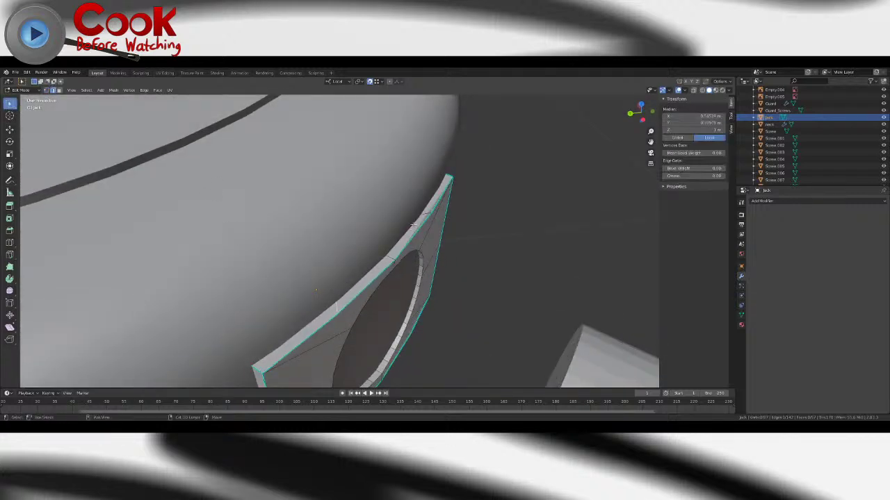
key("x")
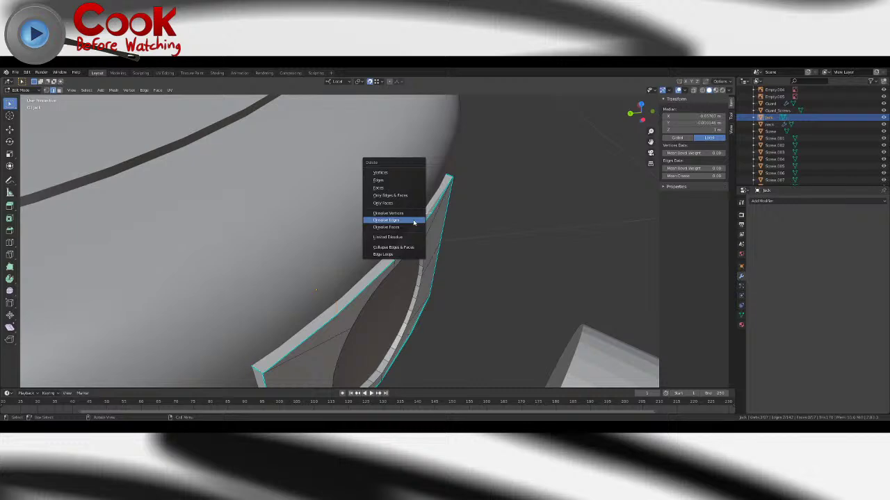
left_click(386, 220)
- Dissolve the two short slanted edges across the plate's lower side wall
middle_click_drag(414, 222, 433, 262)
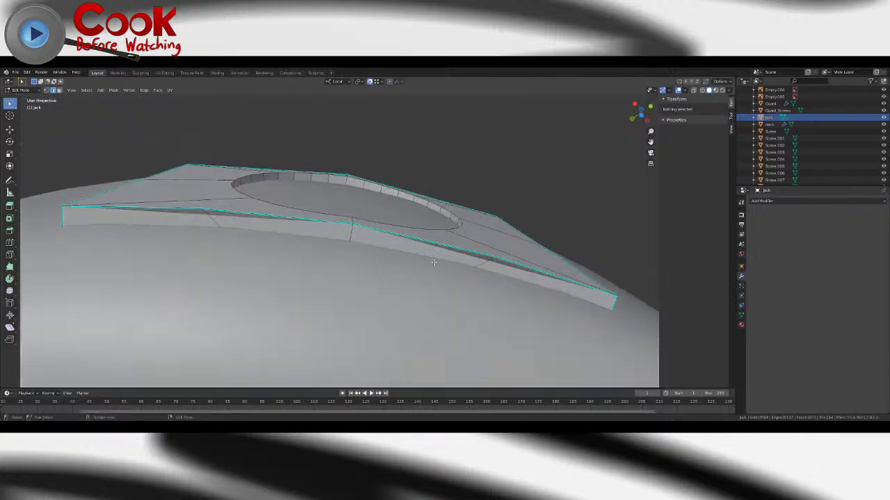
left_click(433, 262)
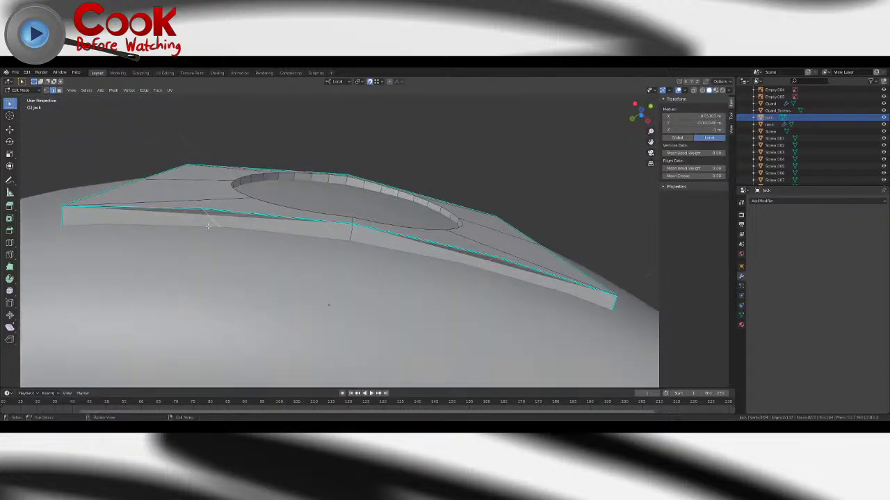
key("x")
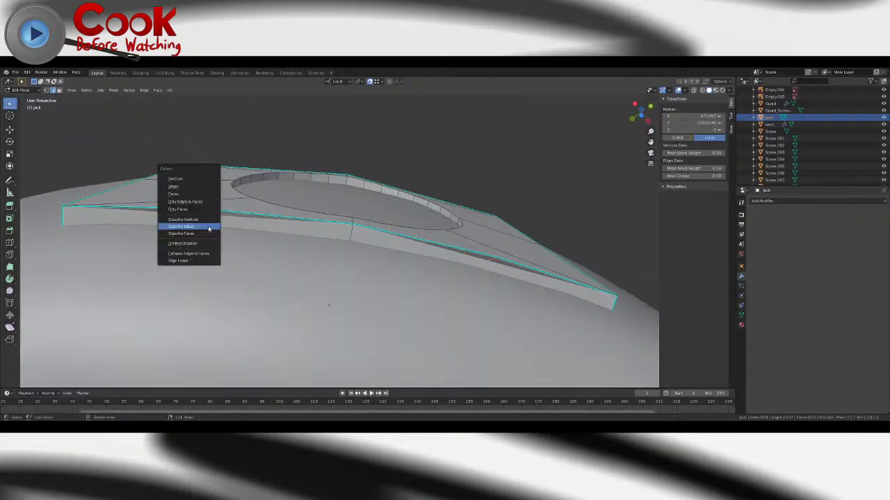
left_click(208, 228)
- Knife-cut an edge from the recess rim to the plate's upper edge on each side of the vertical centre edge
middle_click_drag(259, 228, 292, 209)
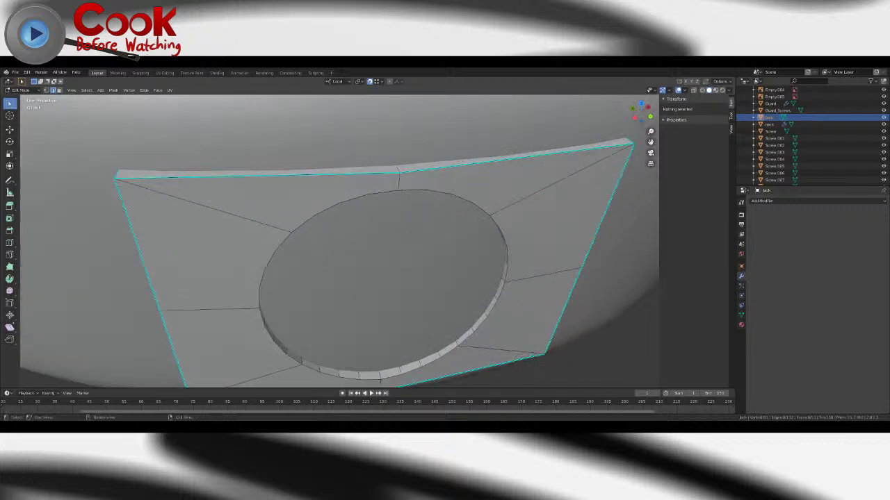
left_click(9, 254)
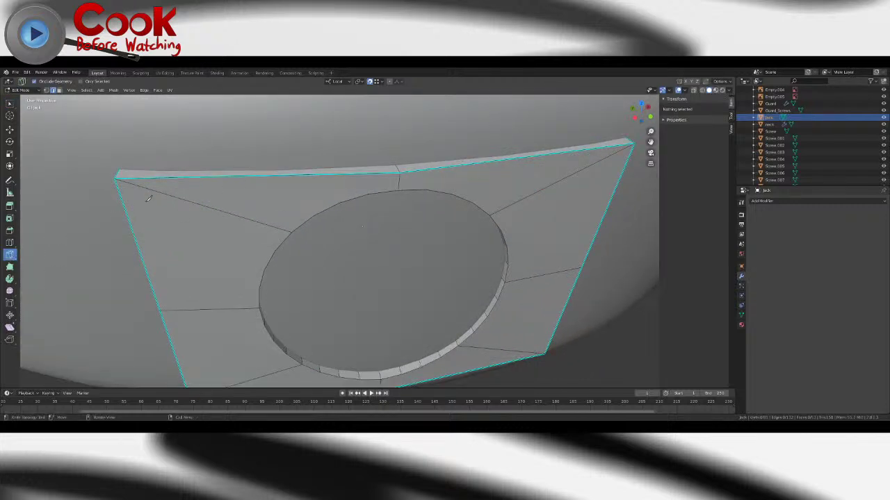
left_click(336, 204)
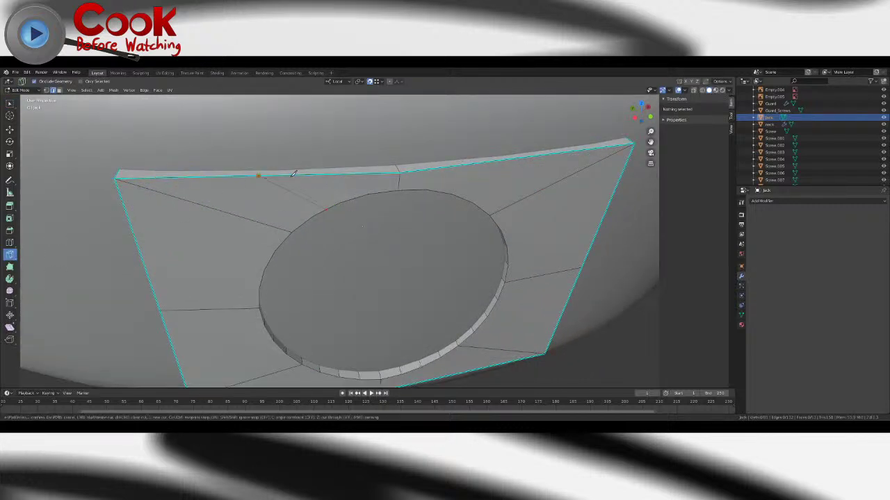
key("Return")
left_click(459, 194)
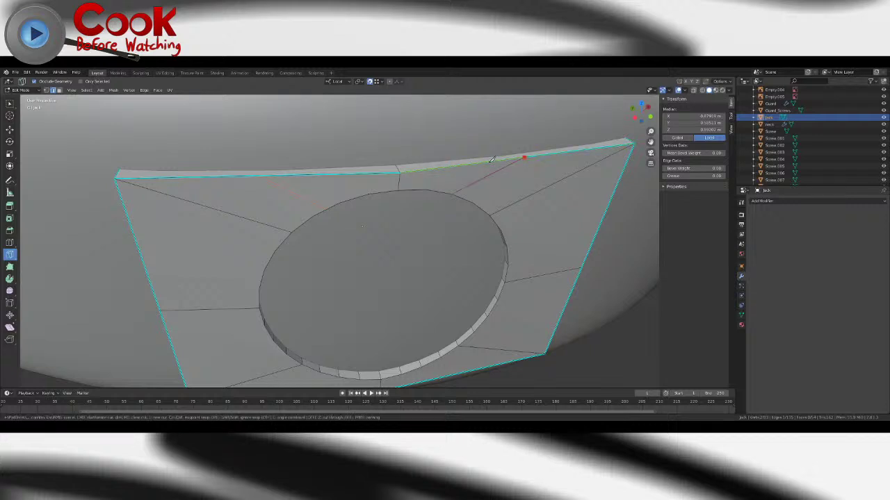
key("Return")
- Move the centre vertices of the plate's upper edge slightly along the X axis and check the plate in Object Mode
middle_click_drag(483, 212, 396, 198)
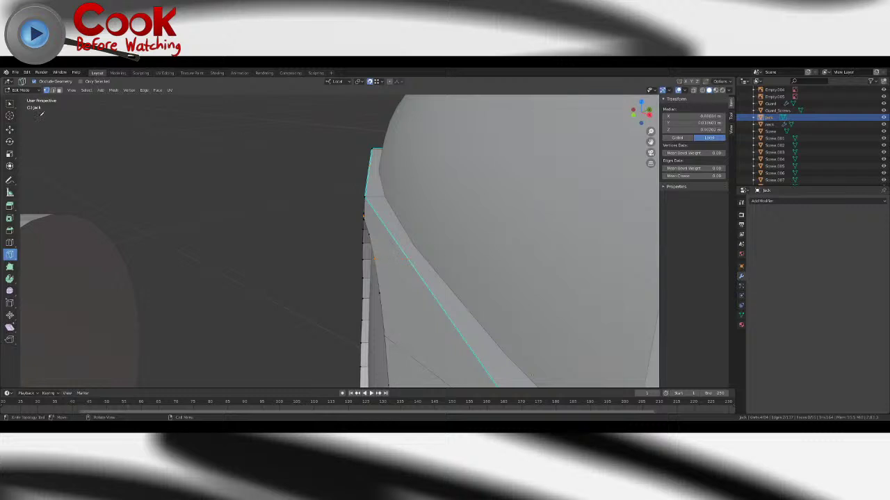
key("w")
left_click(370, 171)
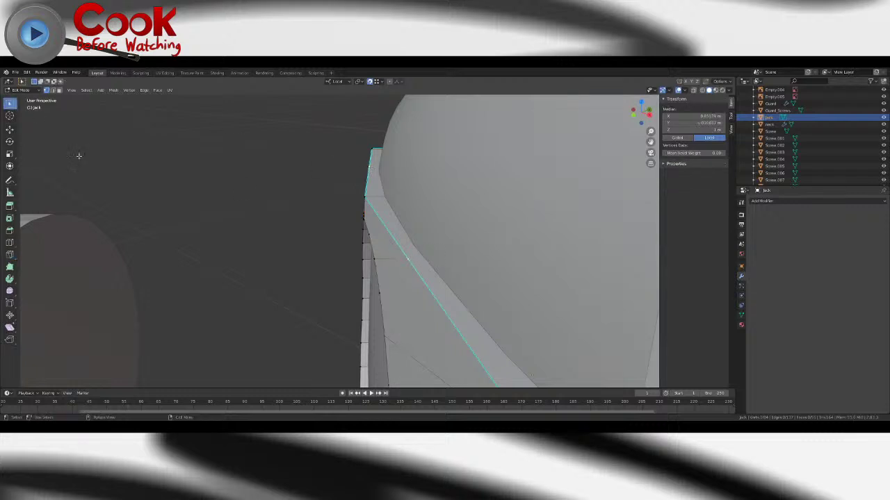
left_click(9, 131)
left_click_drag(410, 197, 402, 196)
middle_click_drag(402, 198, 378, 256)
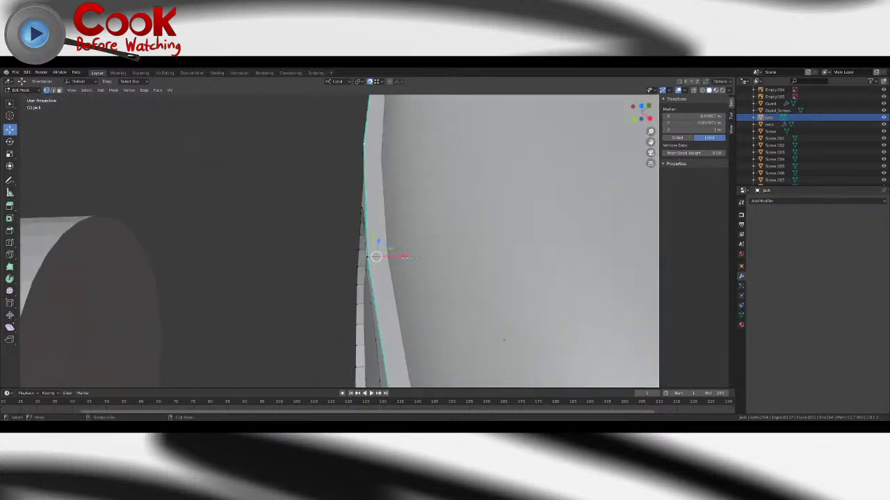
left_click_drag(407, 257, 413, 254)
key("Tab")
middle_click_drag(257, 308, 324, 323)
scroll(407, 252, "up", 3)
scroll(407, 251, "down", 11)
scroll(350, 304, "up", 6)
scroll(366, 289, "up", 4)
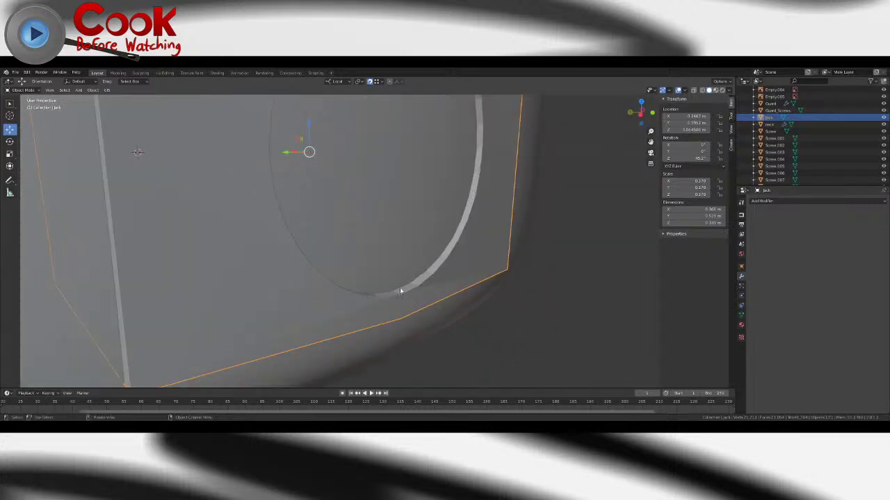
key("Tab")
middle_click_drag(401, 291, 356, 229)
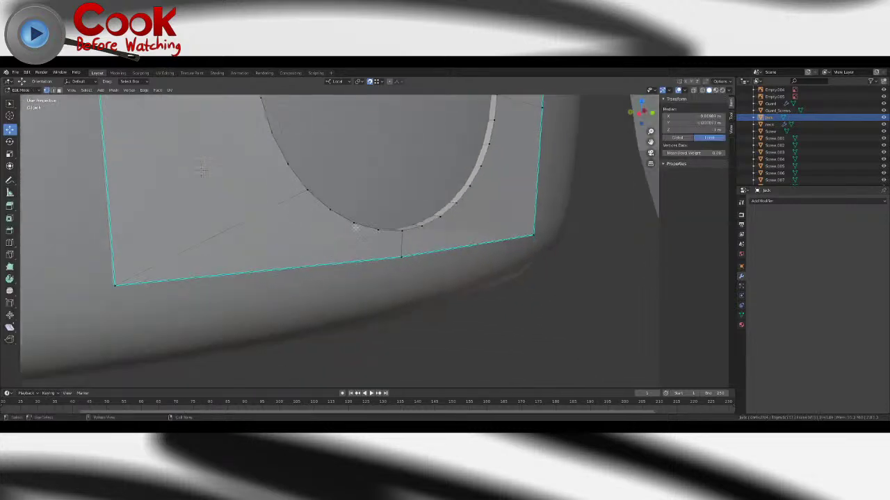
left_click(53, 91)
left_click(330, 262)
middle_click_drag(330, 263, 508, 296)
left_click(14, 257)
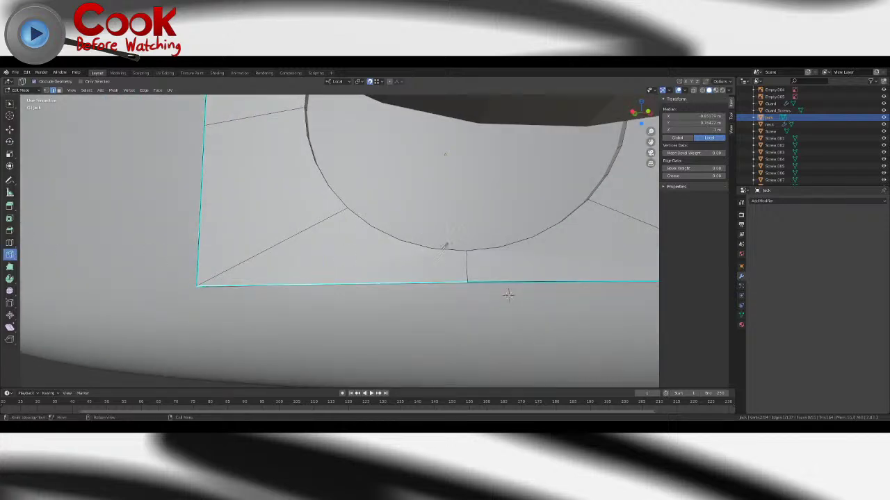
left_click(398, 243)
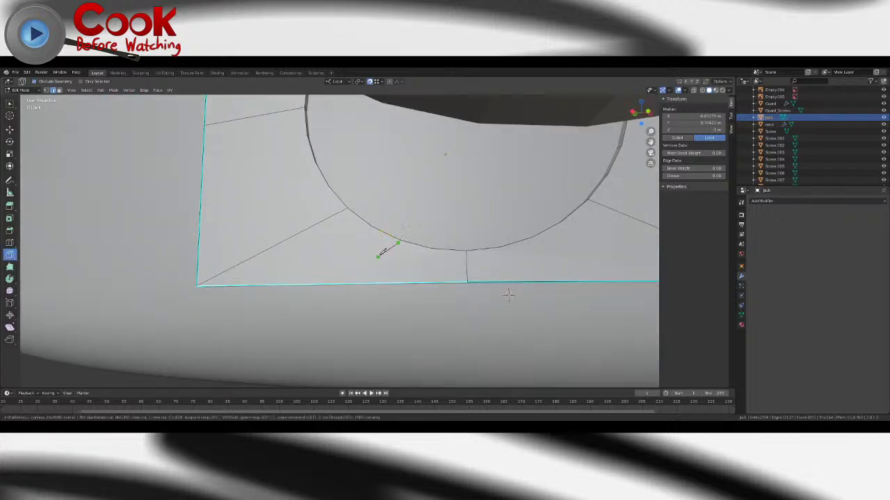
key("Escape")
- Knife-cut an edge from the recess rim to the plate's lower edge on each side of the vertical centre edge
middle_click_drag(324, 278, 386, 264)
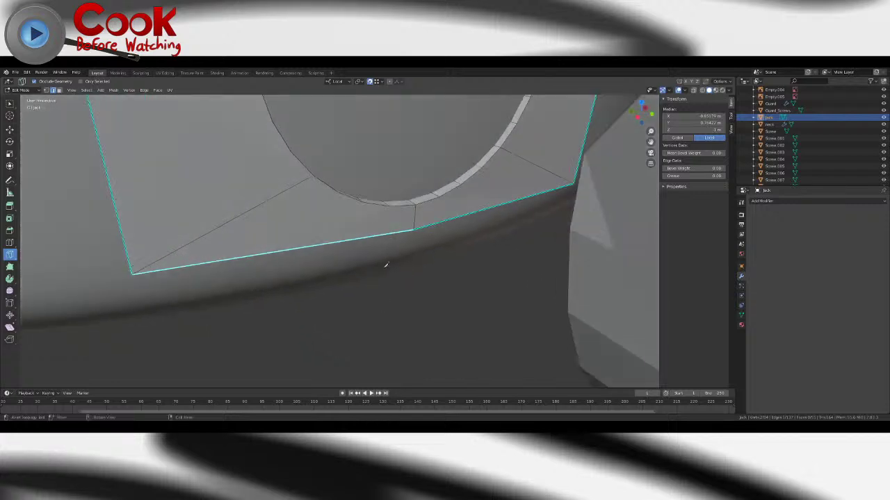
left_click(364, 201)
left_click(291, 248)
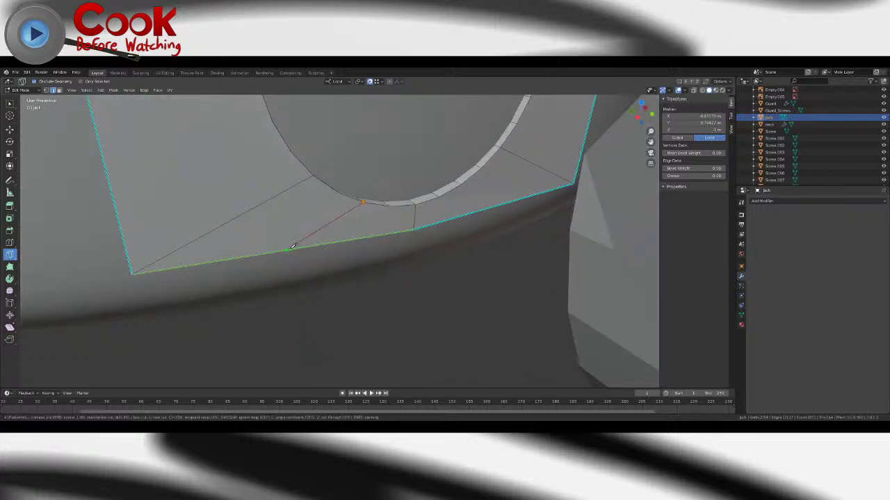
key("Return")
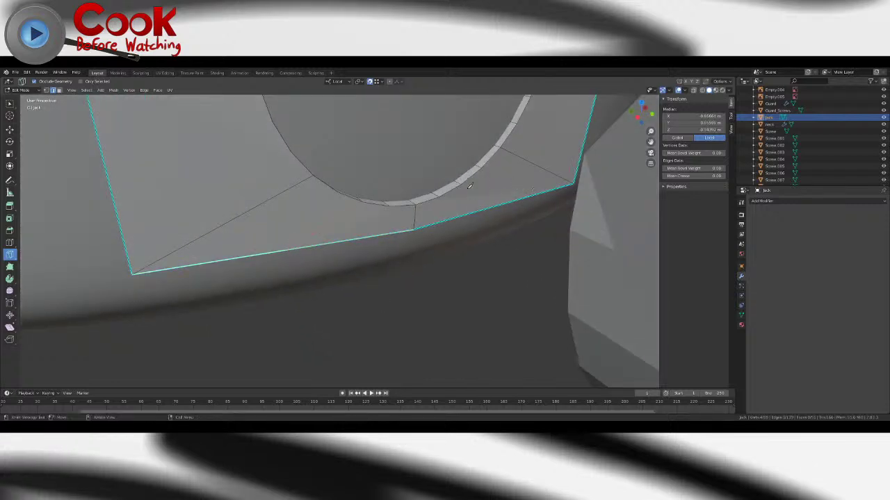
key("k")
left_click(461, 183)
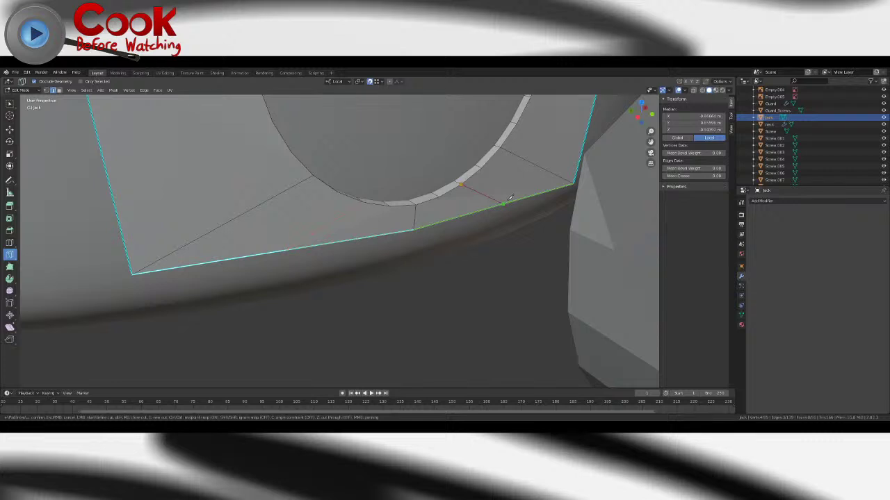
left_click(510, 198)
key("Return")
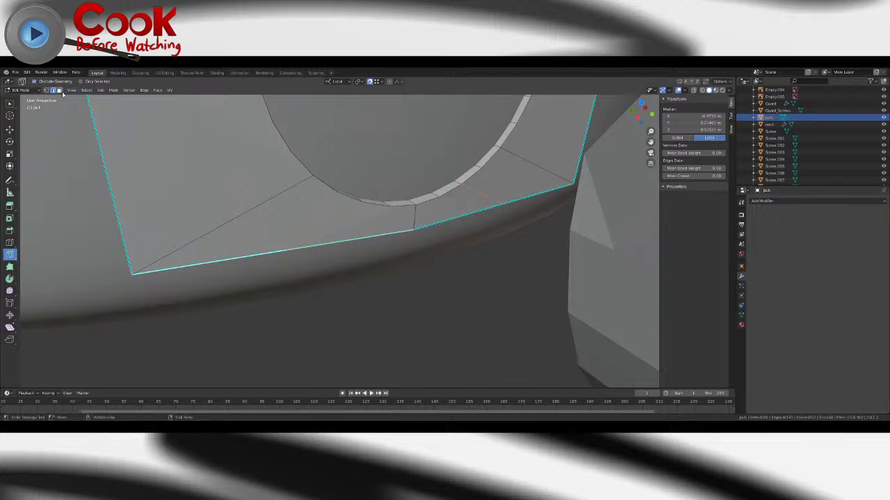
- Move the centre vertices of the plate's lower edge along the X axis to follow the body's curve
left_click(10, 104)
left_click(46, 91)
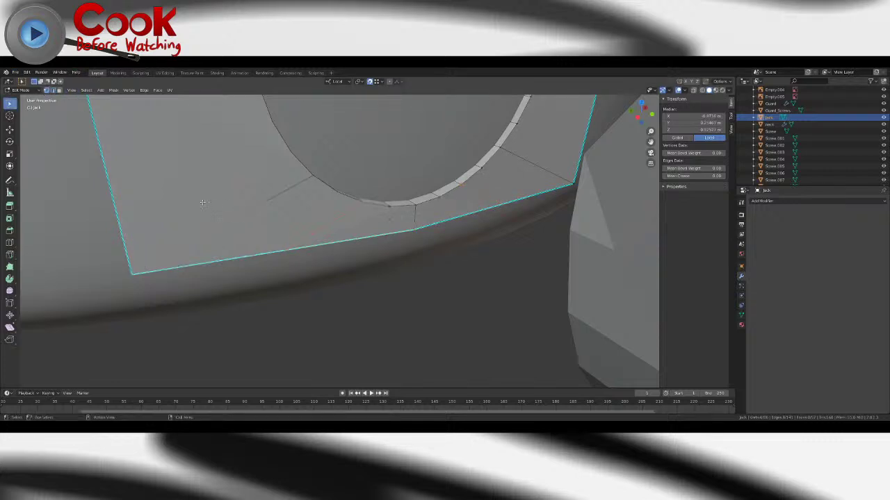
middle_click_drag(490, 204, 49, 145)
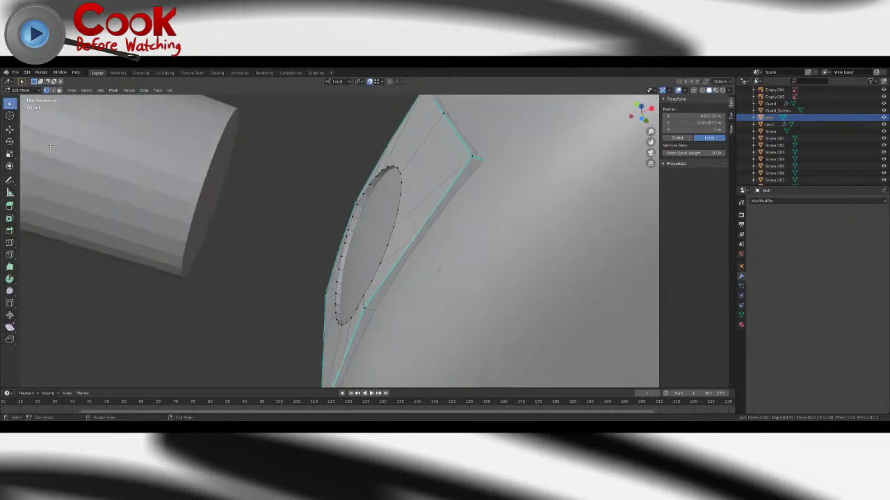
left_click(10, 130)
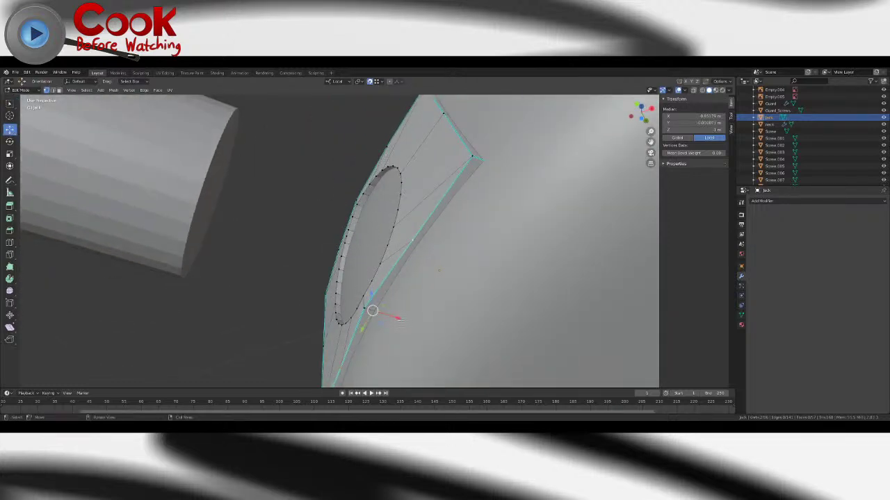
left_click_drag(400, 319, 387, 147)
middle_click_drag(366, 189, 25, 189)
key("Tab")
key("Tab")
scroll(271, 332, "up", 2)
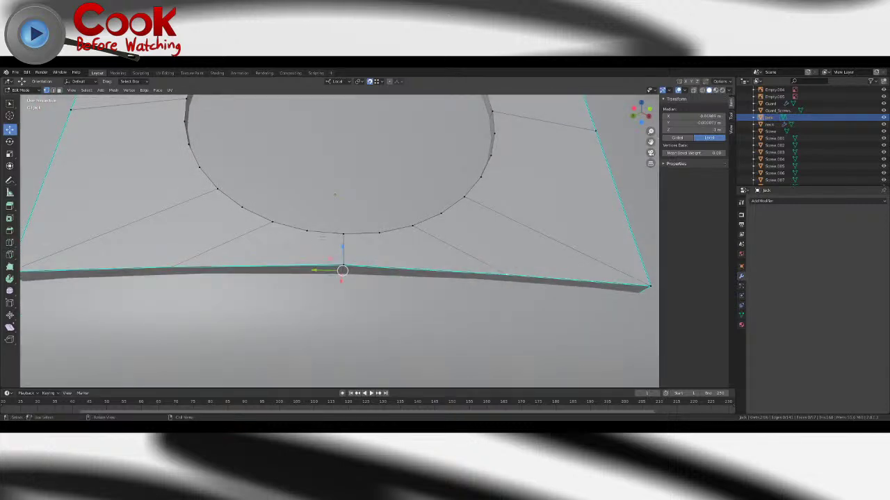
- Knife-cut another edge from the rim to the plate's lower edge on each side, from the rim vertices nearest the centre edge, and check the shading
left_click(10, 255)
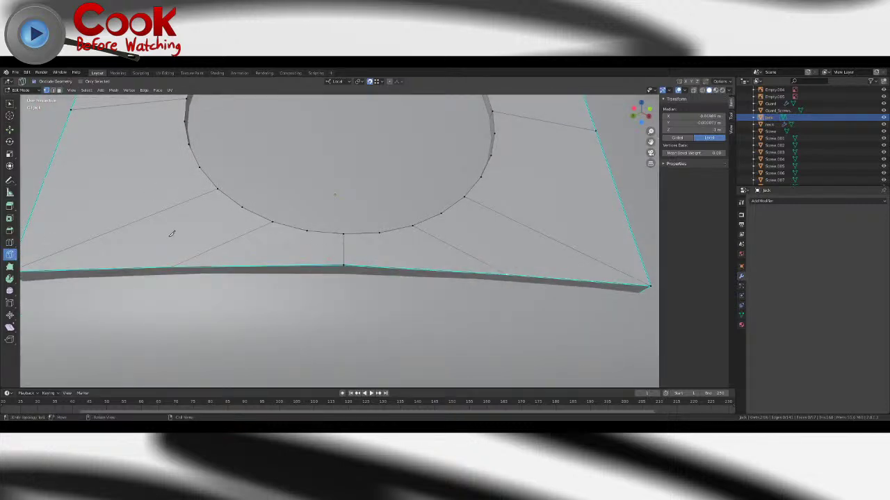
left_click(307, 230)
left_click(285, 261)
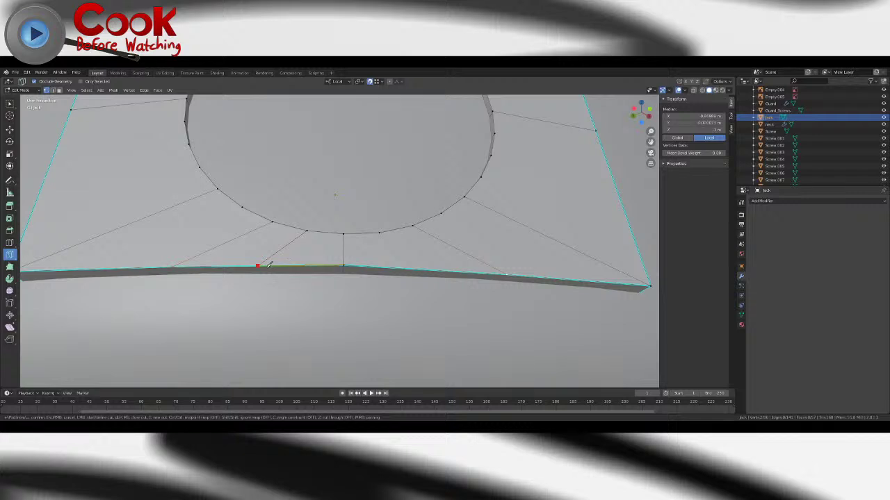
key("Return")
left_click(380, 233)
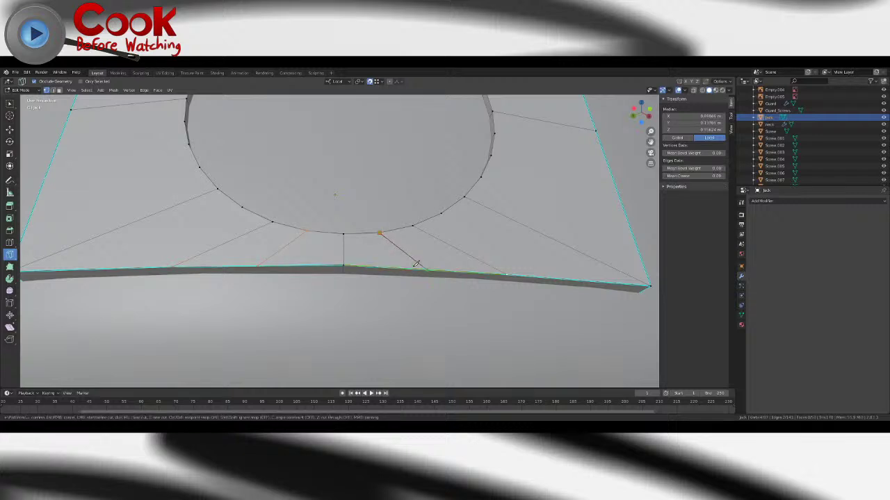
key("Return")
scroll(417, 267, "down", 3)
key("Tab")
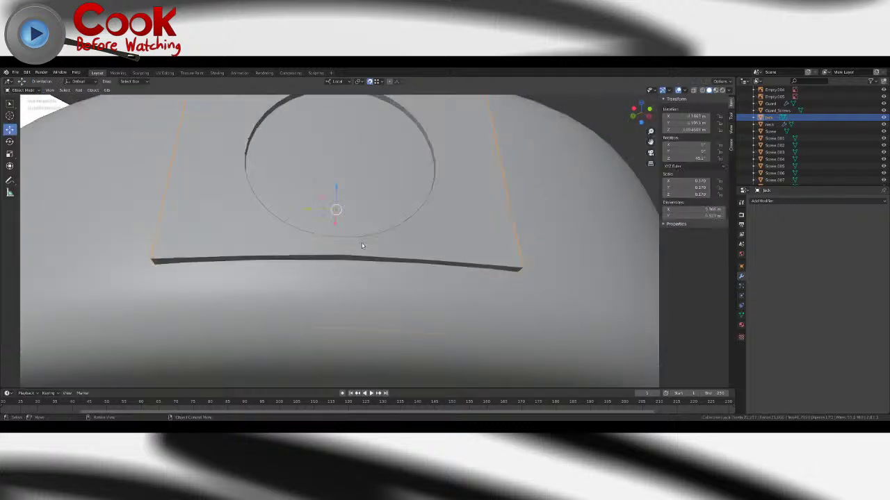
middle_click_drag(398, 271, 301, 185)
key("Tab")
key("Tab")
key("Tab")
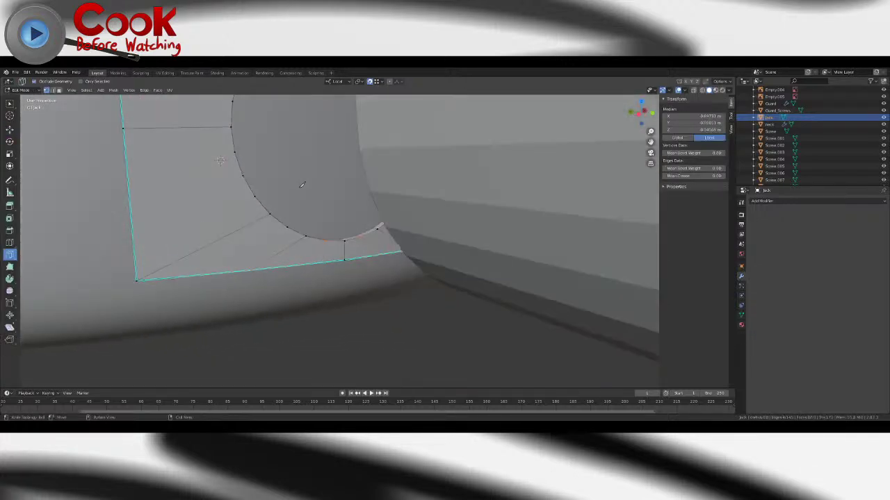
- Merge the extra rim vertex where the left slanted edge from the plate's upper edge meets the recess into the adjacent rim vertex
middle_click_drag(329, 142, 314, 165)
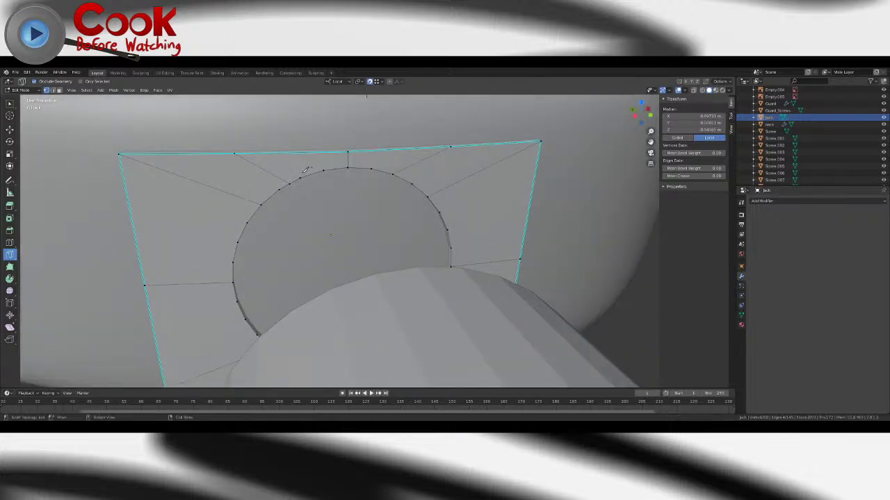
left_click(10, 104)
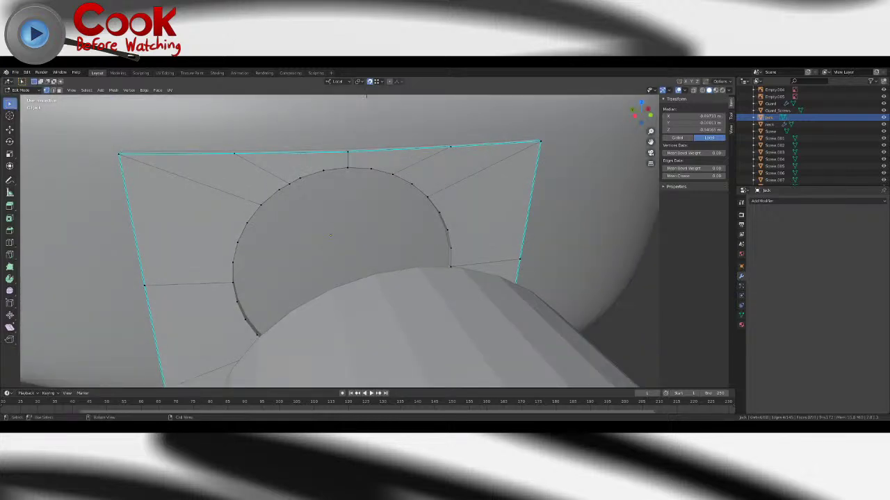
left_click(280, 188)
left_click(300, 176, "shift")
key("alt+m")
left_click(301, 178)
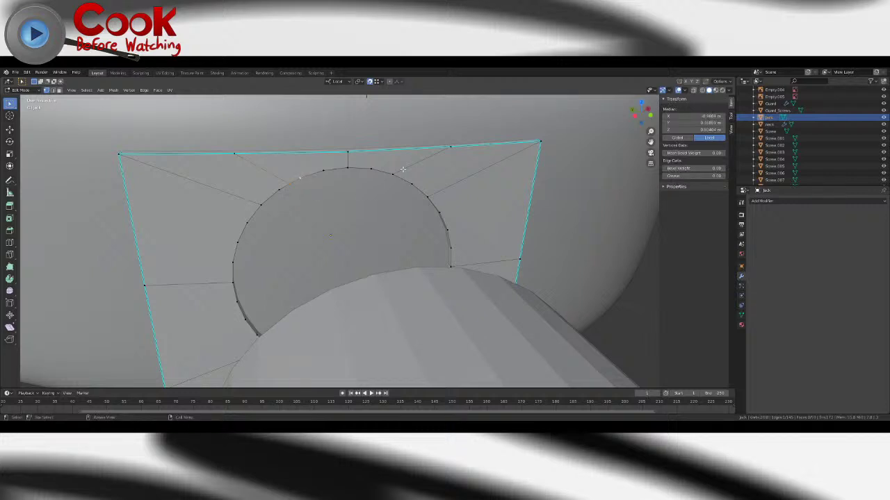
key("m")
left_click(351, 188)
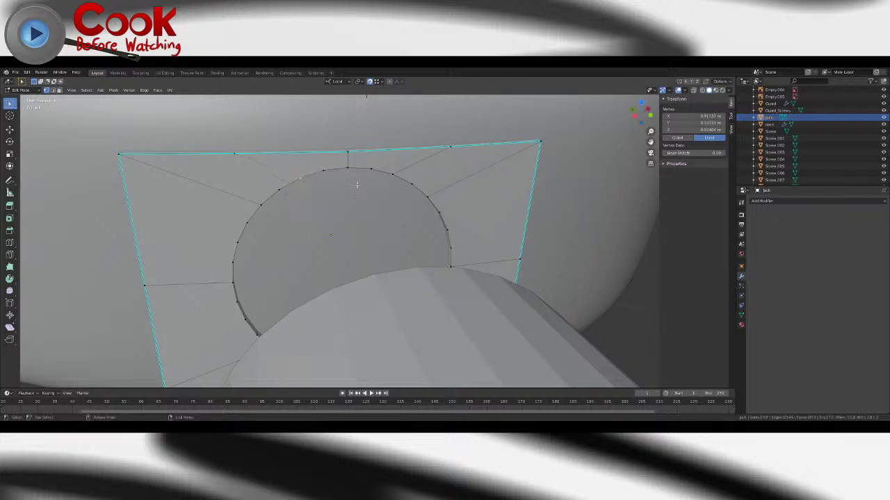
- Knife-cut edges to the plate's upper edge from the rim vertices directly on either side of the vertical centre edge
left_click(10, 257)
left_click(323, 170)
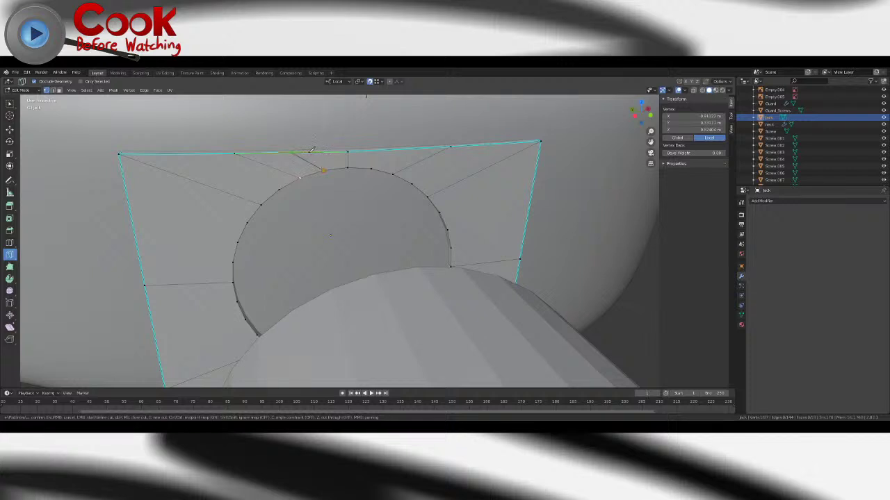
key("Return")
left_click(371, 168)
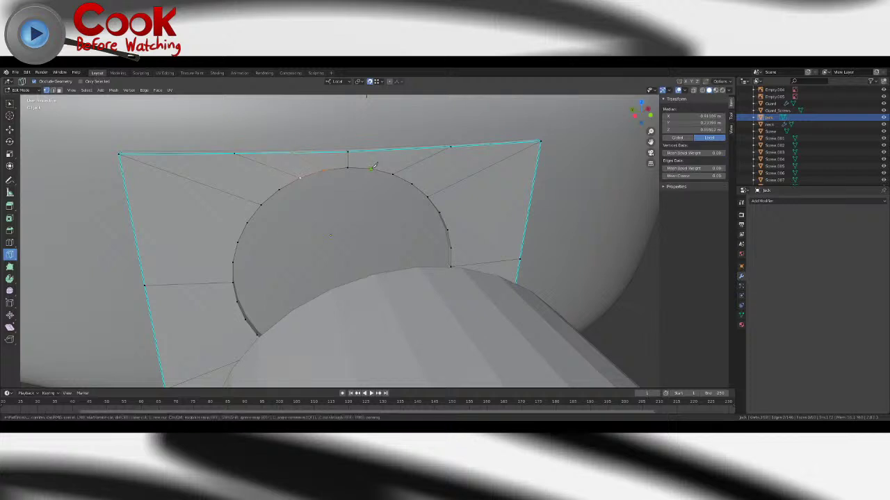
left_click(393, 149)
key("Return")
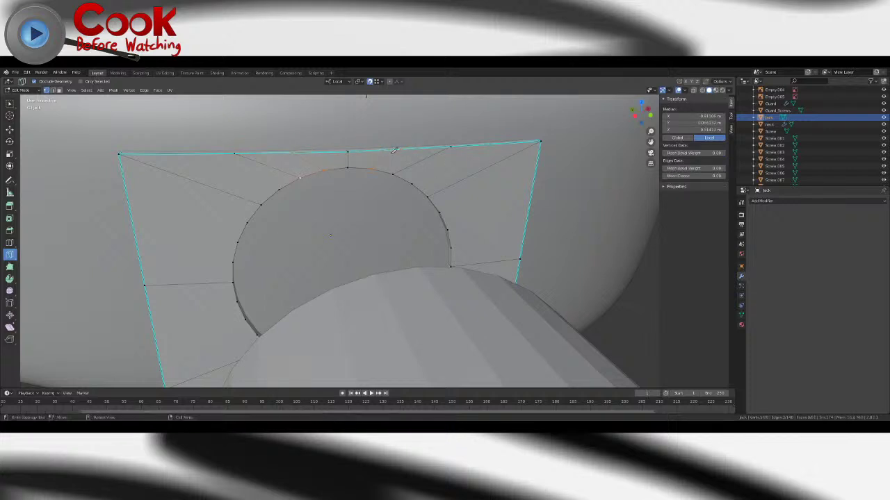
- Knife-cut edges from the rim to the outer segments of the plate's upper edge, between the slanted and corner edges on both halves
left_click(413, 183)
left_click(495, 143)
key("Return")
left_click(278, 188)
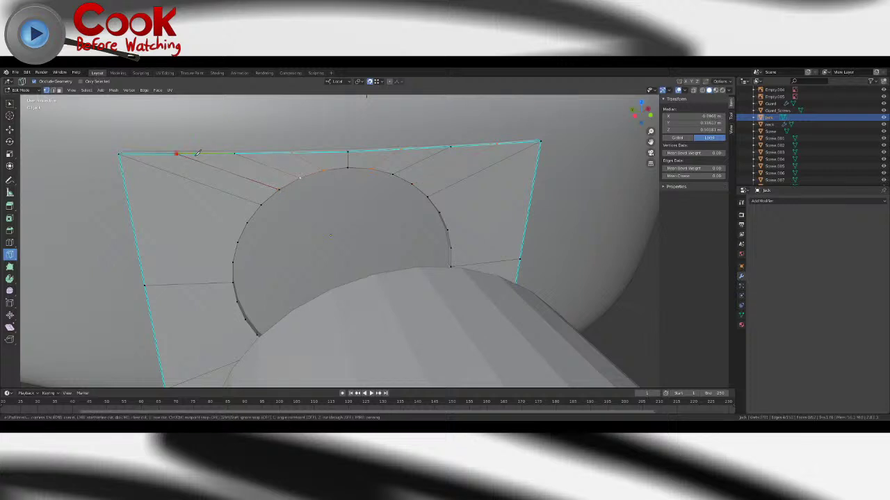
key("Return")
- Knife-cut three edges from the recess rim to the plate's left side, between the upper corner edge and the horizontal middle edge
left_click(238, 242)
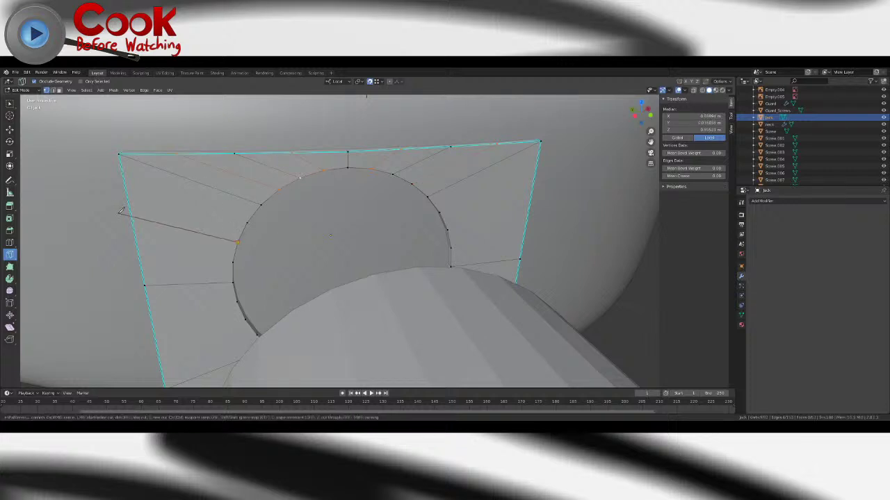
key("Return")
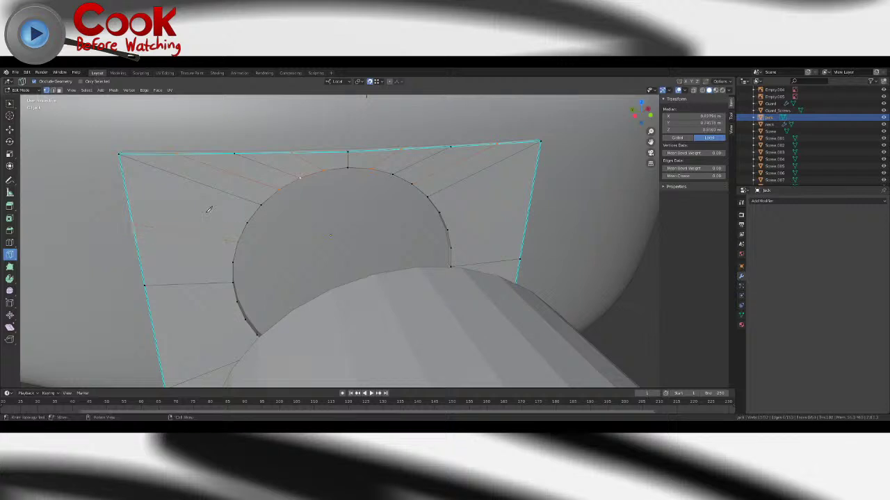
left_click(248, 221)
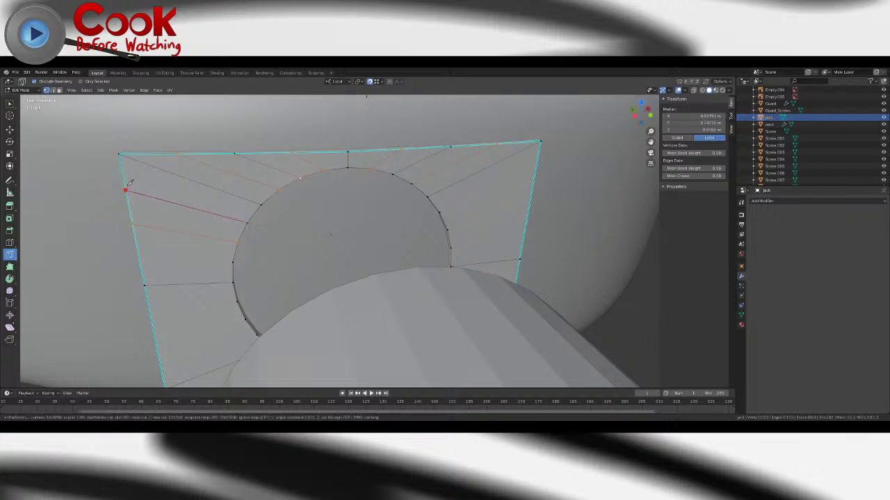
left_click(126, 188)
key("Return")
middle_click_drag(205, 255, 308, 191, "shift")
left_click(317, 205)
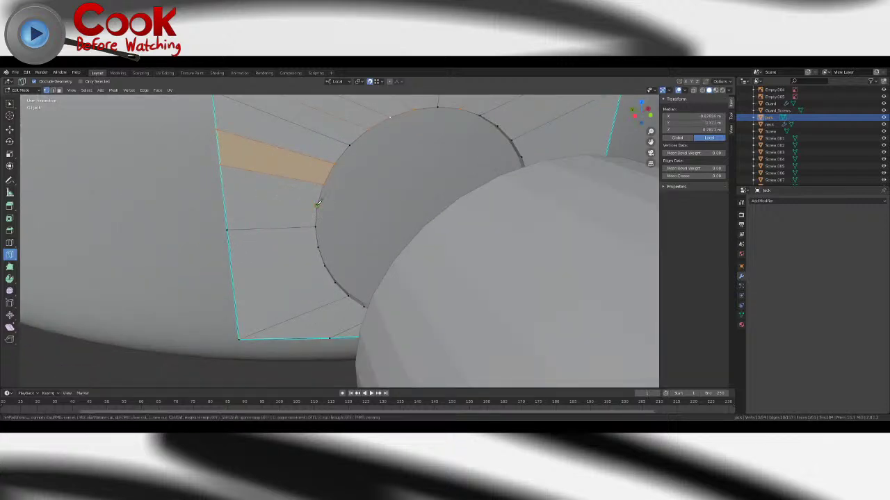
left_click(224, 198)
key("Return")
- Knife-cut an edge from the recess rim to the plate's left side, between the horizontal middle edge and the lower corner edge
middle_click_drag(229, 203, 327, 238)
left_click(330, 266)
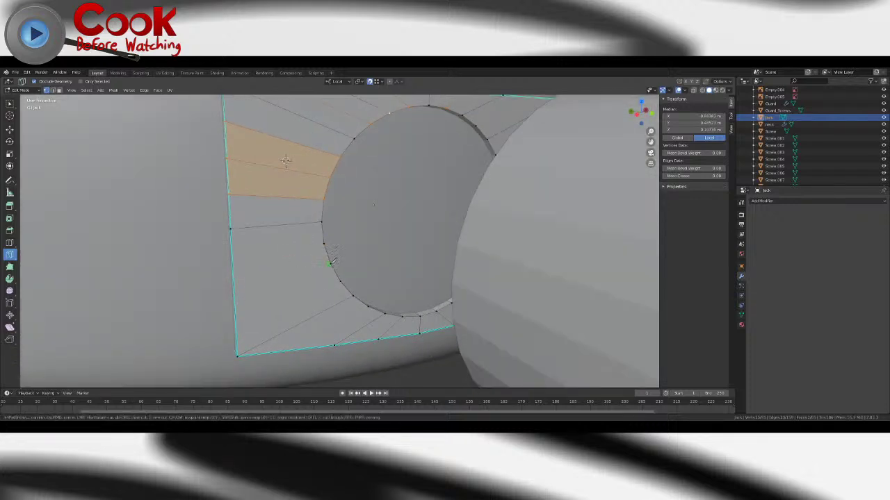
key("Return")
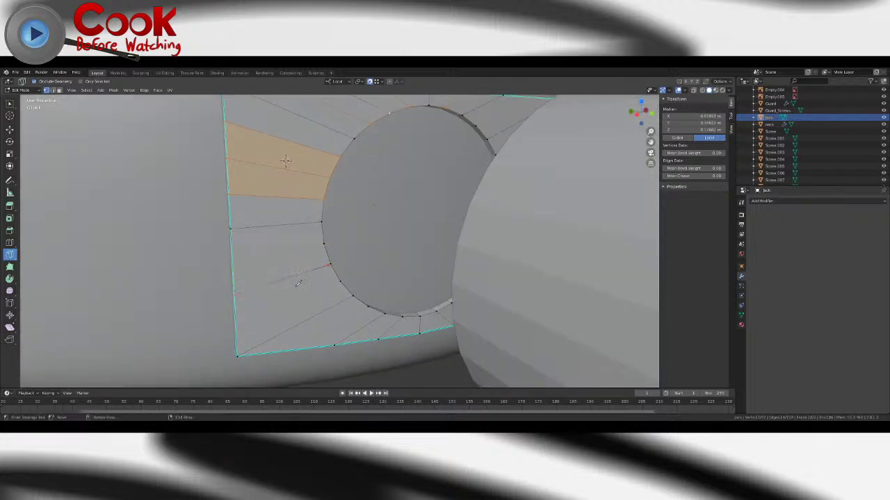
- Undo the last cut and knife-cut the rim-to-left-side edge again, midway between the plate's horizontal middle edge and lower corner edge
right_click(296, 284)
key("ctrl+z")
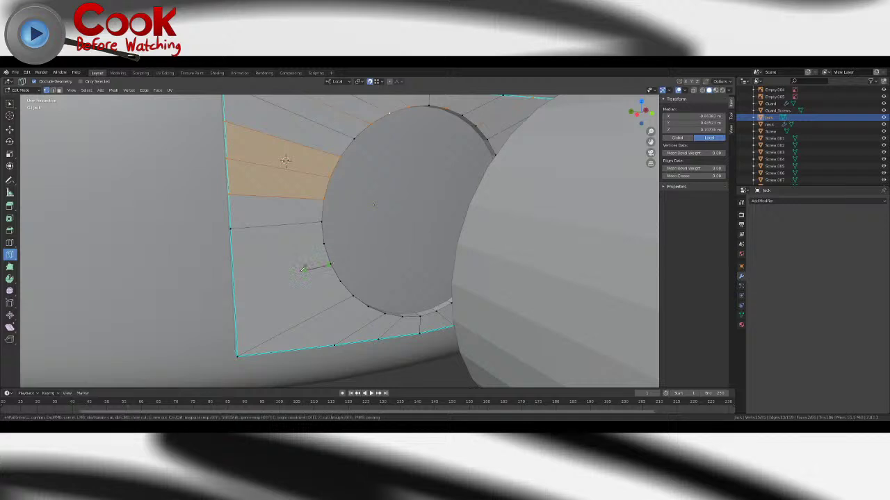
key("k")
middle_click_drag(318, 264, 325, 269)
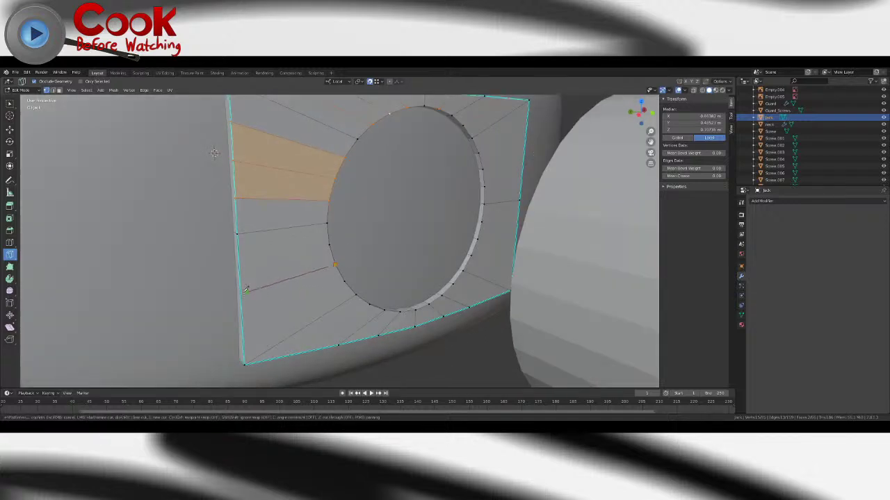
key("Escape")
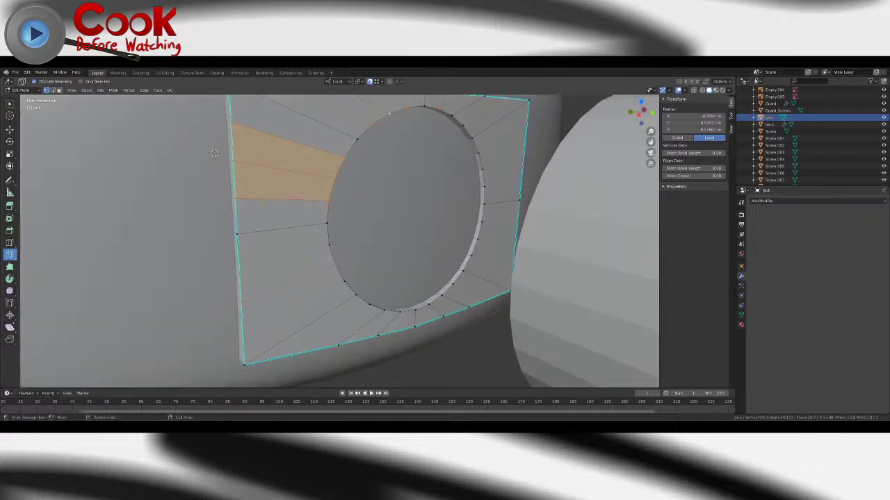
- Knife-cut edges to the plate's left side from the rim vertices directly above and below the new lower-half edge
key("k")
left_click(330, 244)
left_click(240, 266)
key("Return")
key("k")
left_click(343, 281)
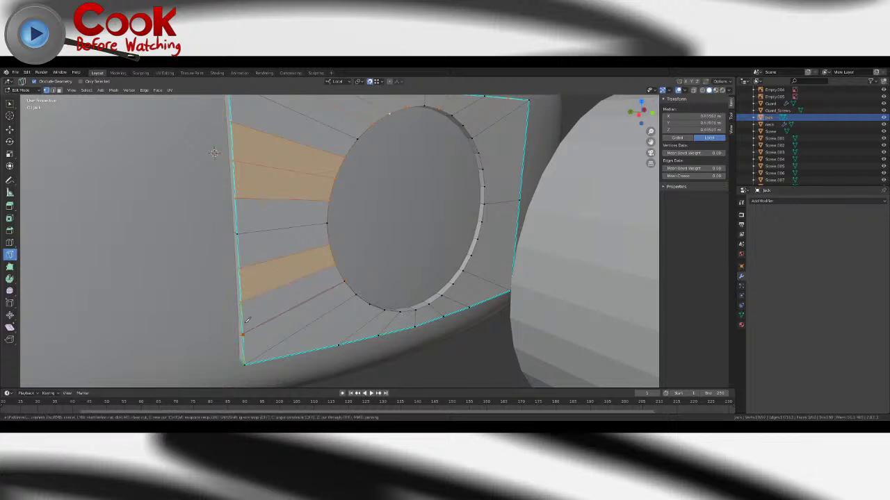
left_click(247, 320)
key("Return")
- Knife-cut edges from the recess rim to the outer segments of the plate's lower edge, beside the corner edges on both halves
key("k")
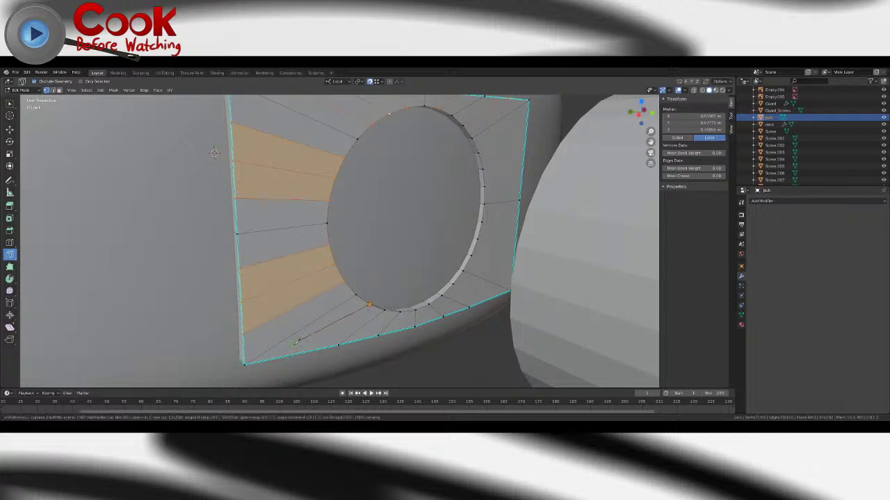
left_click(370, 305)
left_click(369, 304)
key("Return")
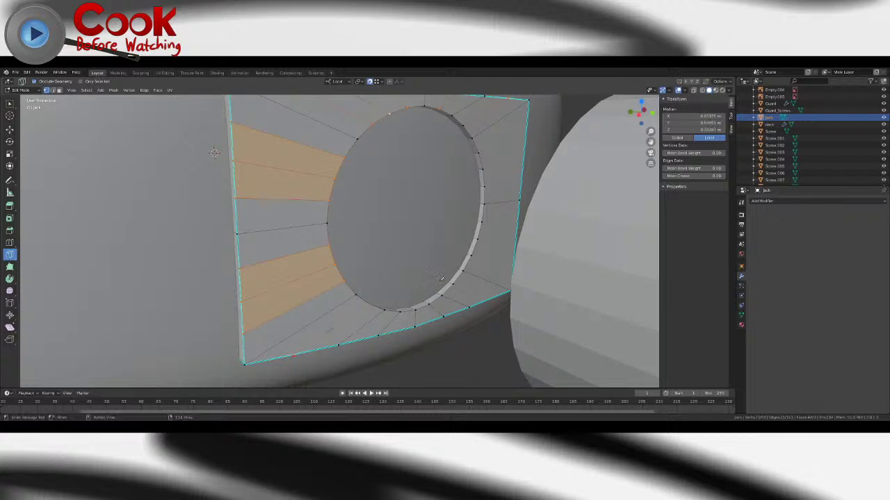
middle_click_drag(399, 303, 306, 241)
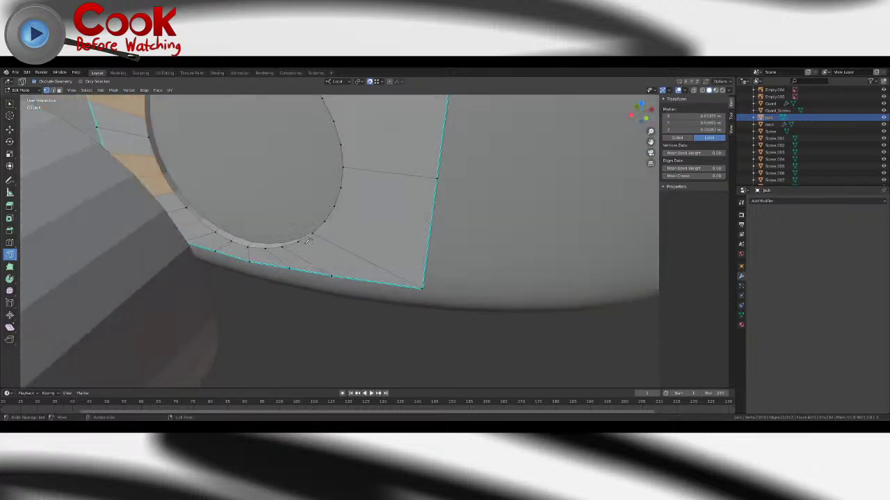
left_click(298, 241)
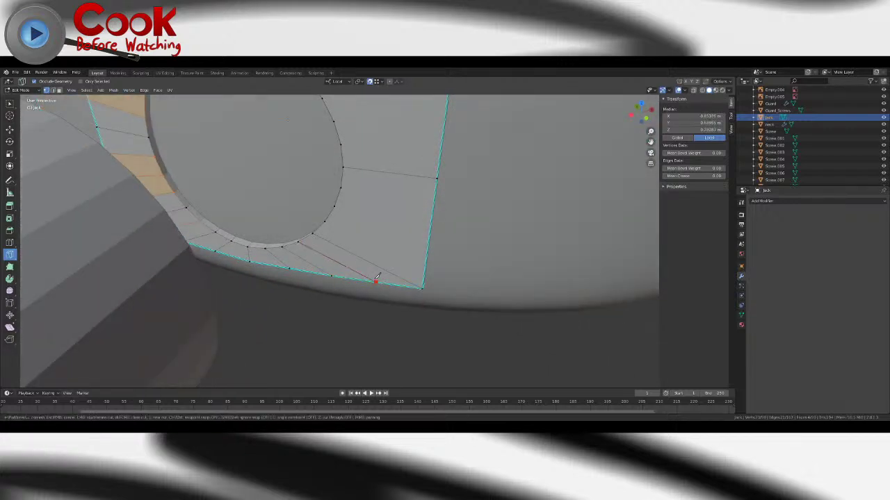
key("Escape")
- Knife-cut an edge from the recess rim to the midpoint of the plate's right side between the horizontal middle and lower corner edges
middle_click_drag(339, 218, 337, 202)
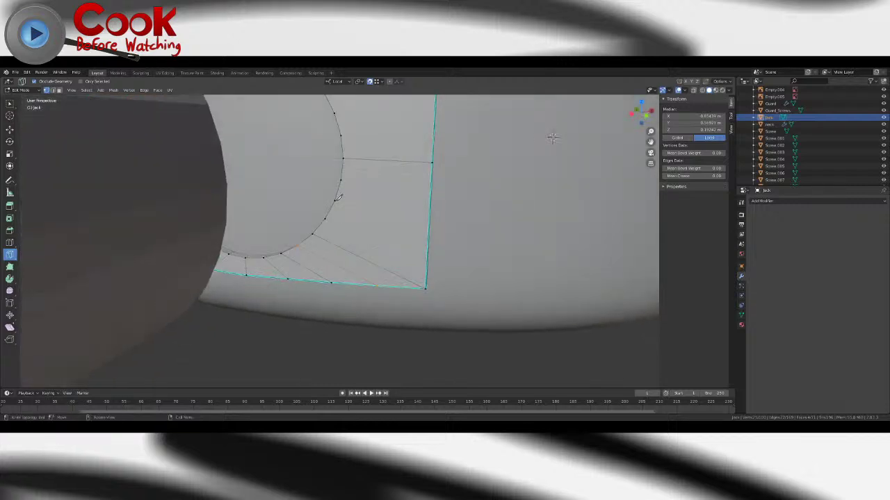
key("k")
left_click(429, 217, "ctrl")
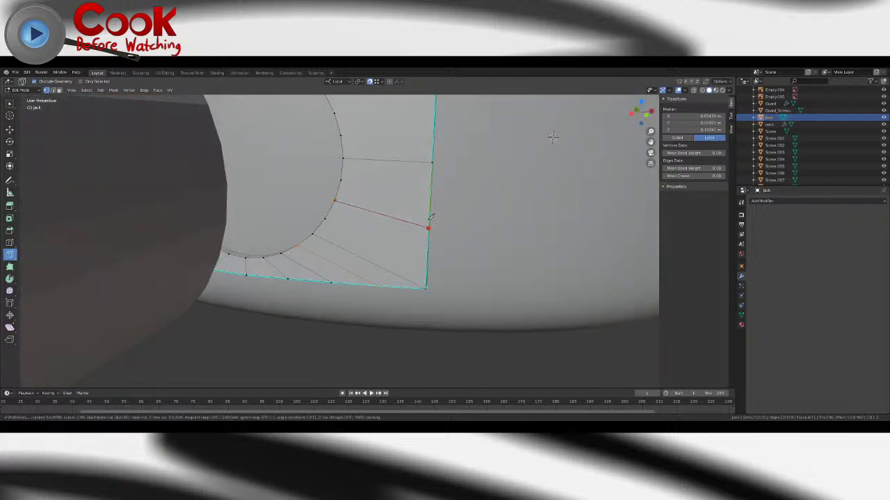
key("Return")
- Knife-cut an edge from the recess rim to the plate's right side, midway between the horizontal middle and upper corner edges
middle_click_drag(362, 172, 348, 215)
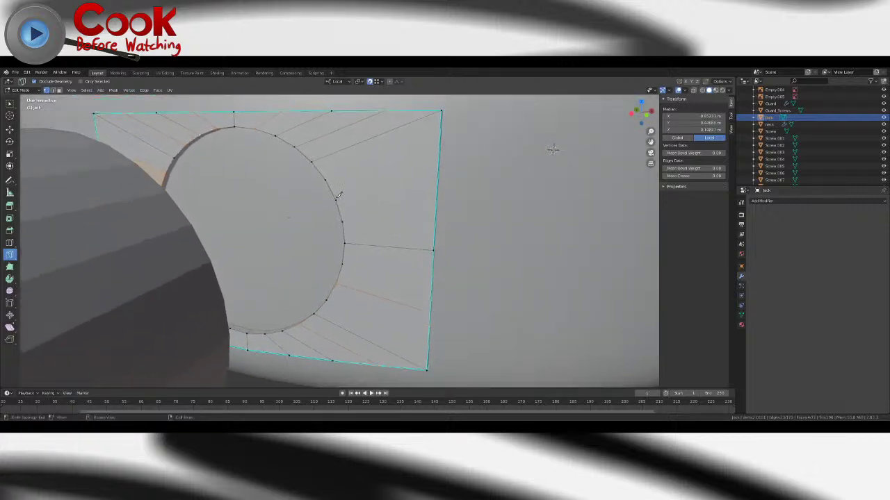
key("k")
left_click(335, 201)
key("Escape")
key("k")
left_click(336, 200)
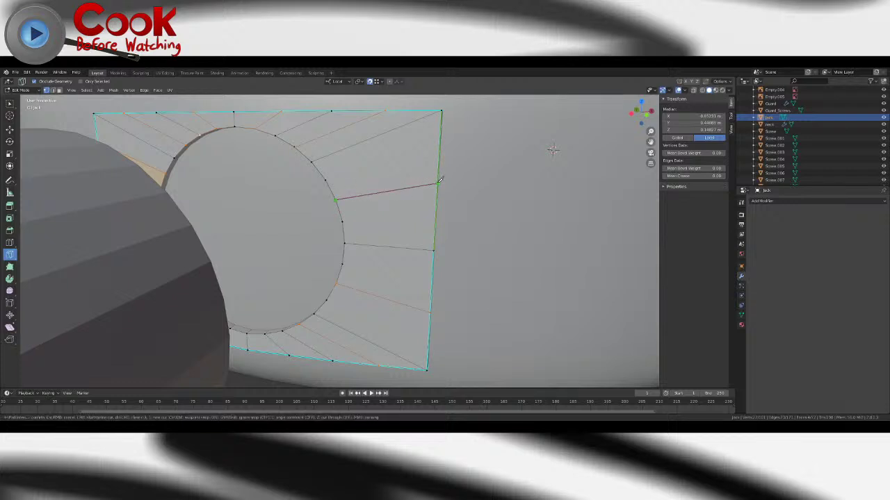
- Knife two edges from the upper rim vertices of the circular recess to the plate's nearest straight side
key("Escape")
key("k")
left_click(337, 199)
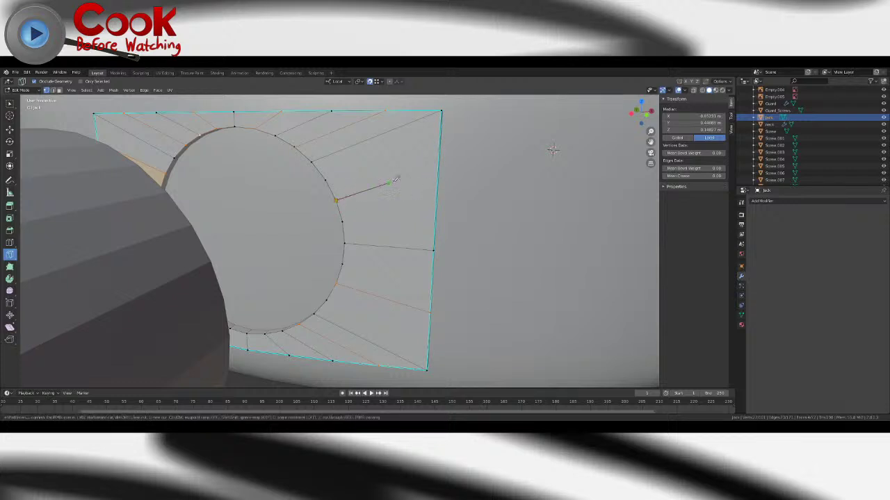
left_click(438, 178)
key("Return")
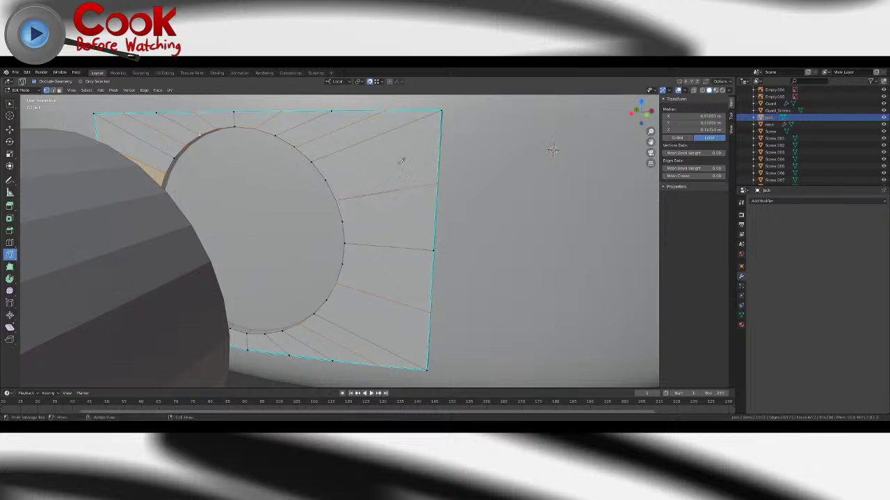
key("k")
left_click(325, 180)
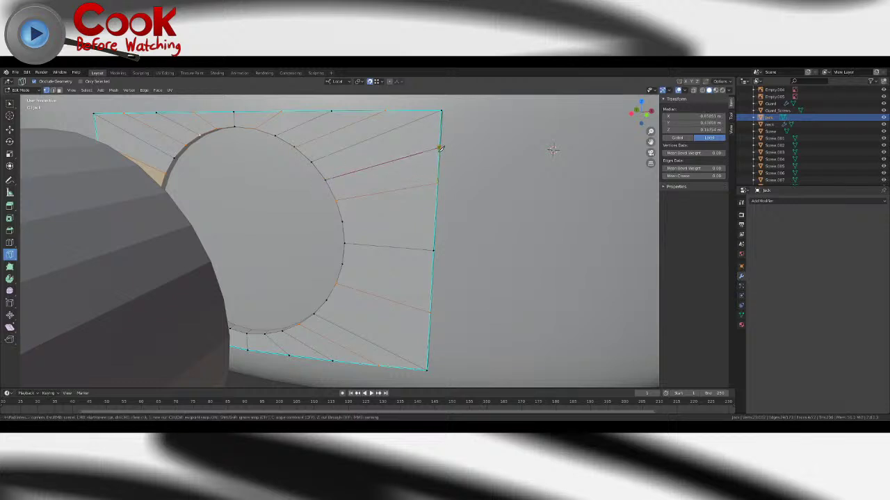
left_click(439, 148)
key("Return")
- Knife three more edges from the middle and lower rim vertices of the recess to the same straight side
key("k")
left_click(342, 221)
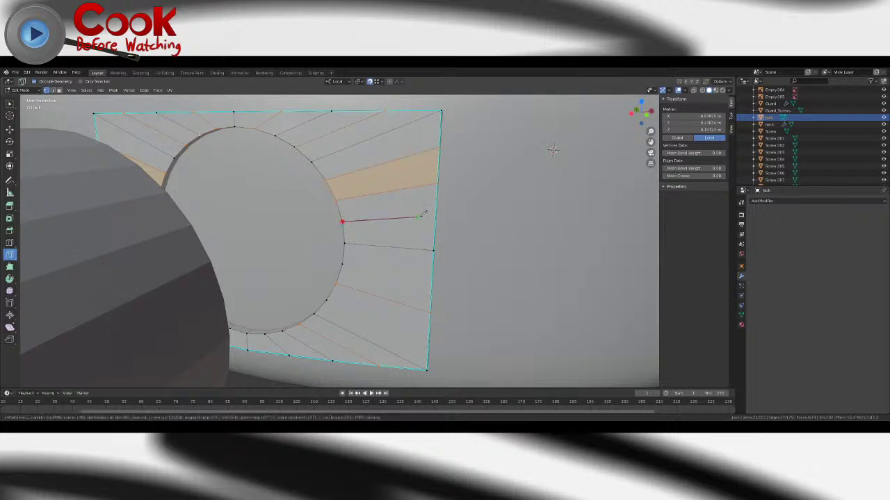
left_click(436, 215)
key("Return")
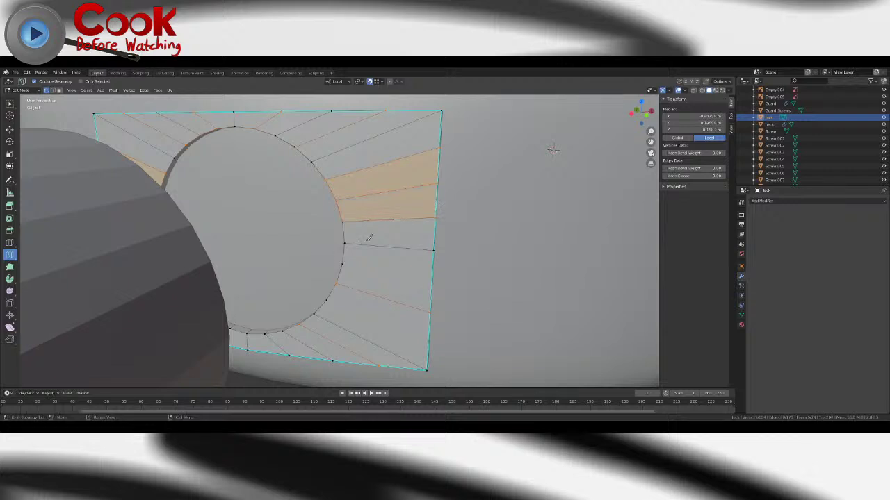
key("k")
left_click(344, 264)
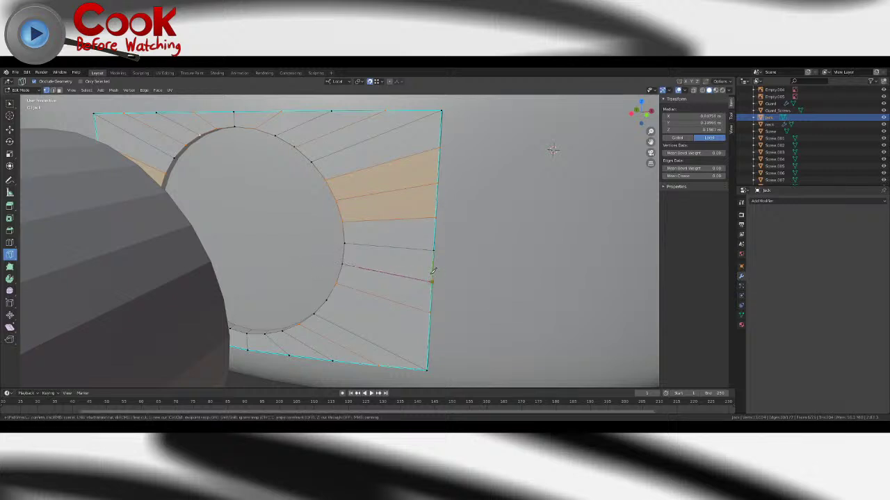
left_click(431, 276)
key("Return")
key("k")
left_click(326, 300)
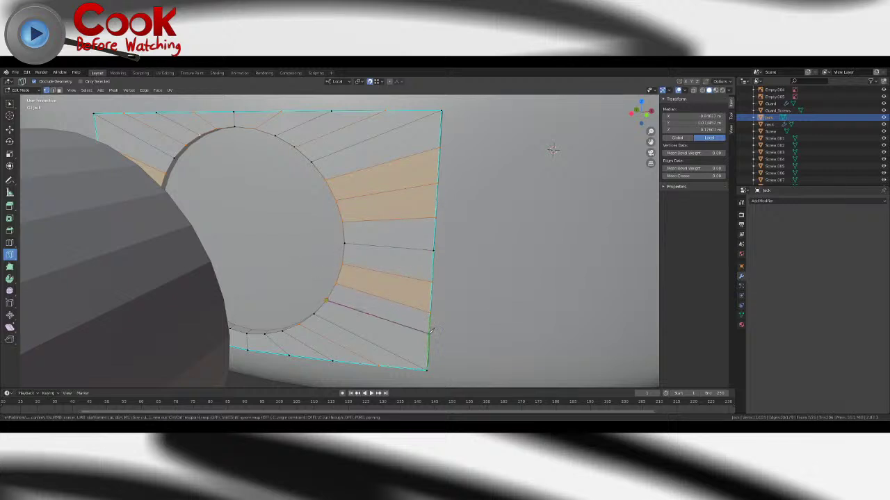
left_click(429, 333)
key("Return")
- Select the four vertices nearest the corners along the jack plate's two curved edges in Edit Mode
middle_click_drag(354, 293, 394, 299)
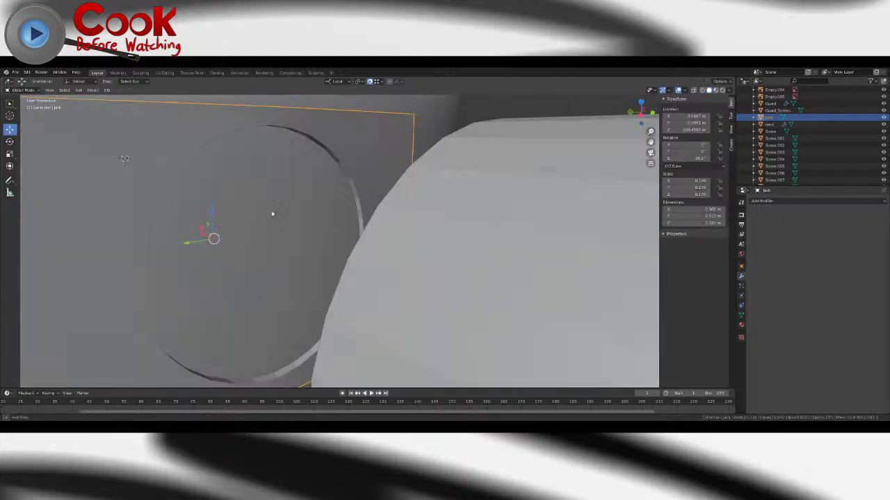
middle_click_drag(271, 210, 356, 168)
key("Tab")
scroll(306, 228, "up", 3)
left_click(11, 104)
left_click(447, 248)
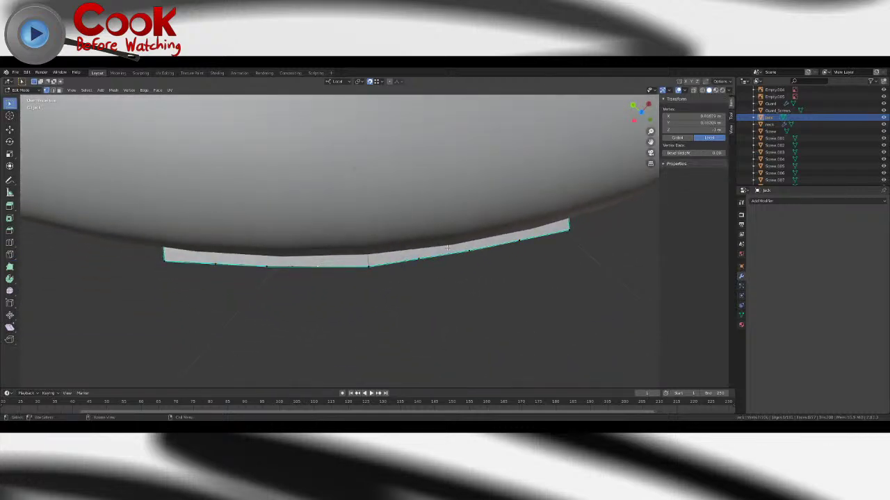
left_click(517, 241, "shift")
middle_click_drag(517, 240, 468, 231)
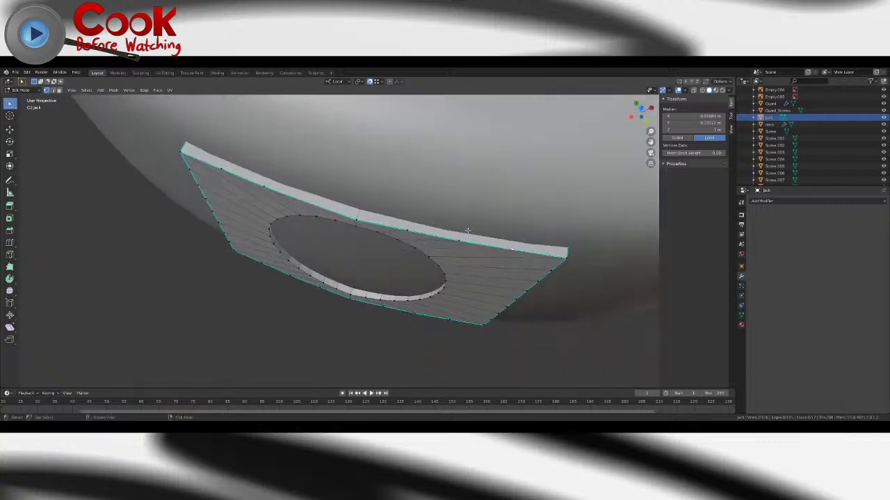
left_click(10, 130)
middle_click_drag(270, 101, 269, 164)
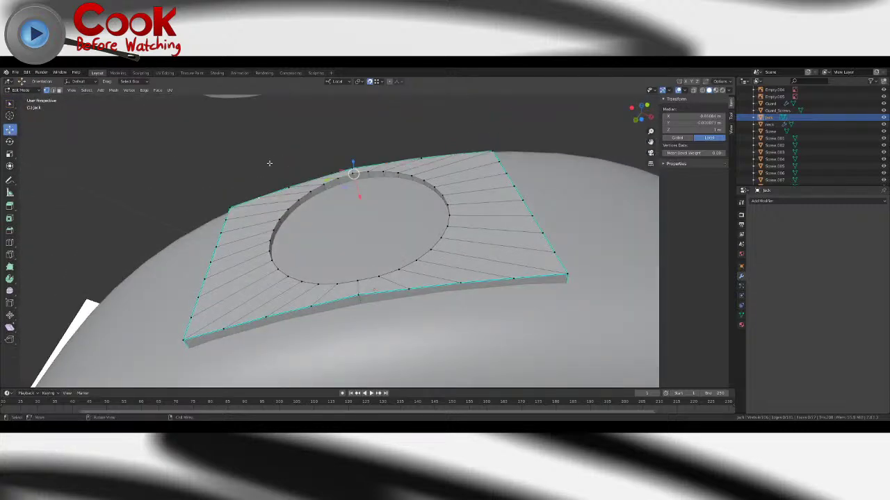
left_click(227, 323, "shift")
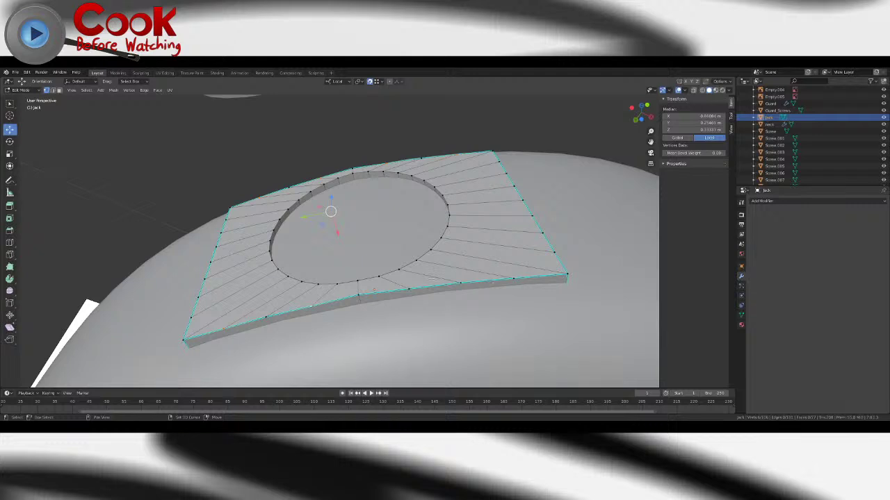
left_click(508, 276, "shift")
- Try to move the four selected vertices outward along the local X axis and undo the move
middle_click_drag(507, 276, 373, 246)
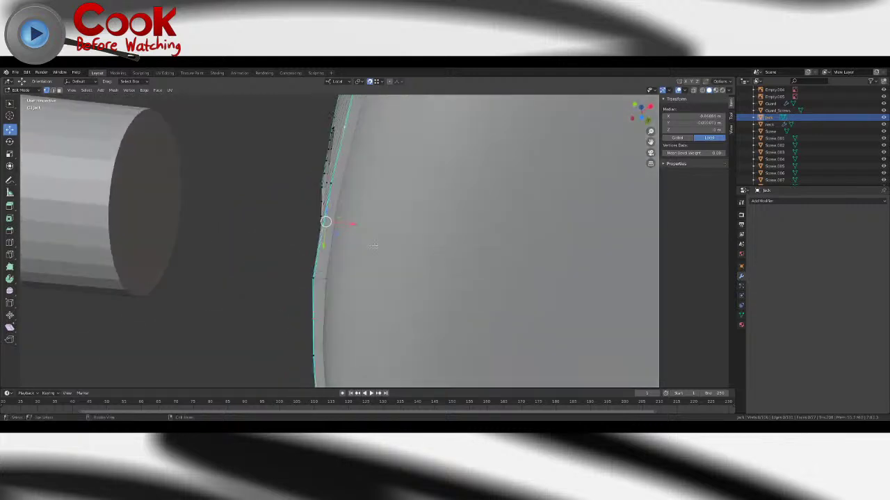
left_click_drag(352, 224, 346, 221)
key("ctrl+z")
- Turn off snapping and nudge the selected vertices on the plate's curved edges slightly outward along local X
left_click(370, 82)
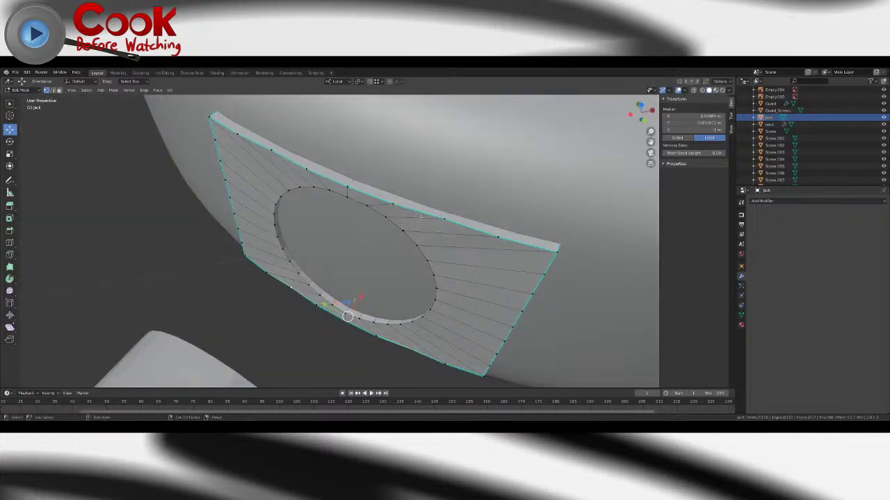
middle_click_drag(419, 217, 396, 298)
left_click(286, 145, "shift")
middle_click_drag(287, 146, 343, 228)
left_click_drag(356, 258, 352, 255)
key("Tab")
- Move the whole jack block horizontally out of the guitar body, clear of the cylinder behind it
scroll(326, 244, "down", 5)
middle_click_drag(324, 236, 254, 265)
scroll(387, 264, "up", 6)
scroll(287, 223, "down", 2)
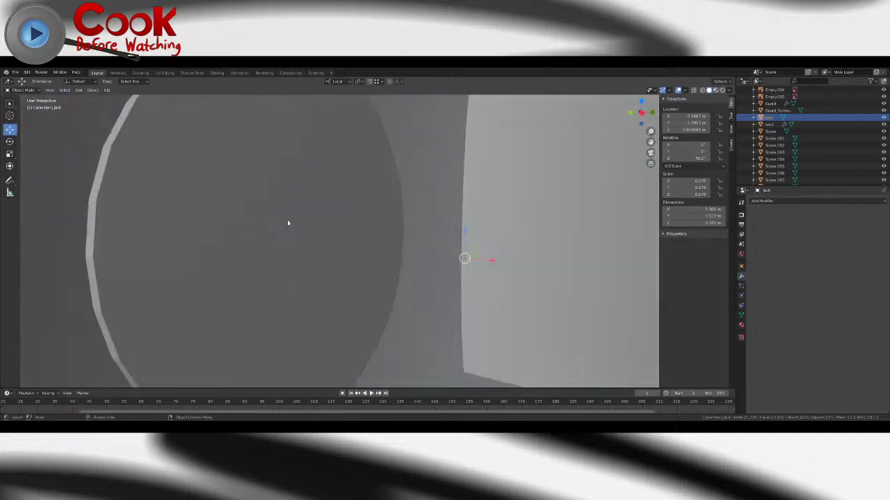
middle_click_drag(283, 215, 302, 213)
scroll(343, 241, "down", 6)
middle_click_drag(342, 241, 371, 213)
left_click_drag(305, 220, 481, 317)
middle_click_drag(480, 318, 469, 282)
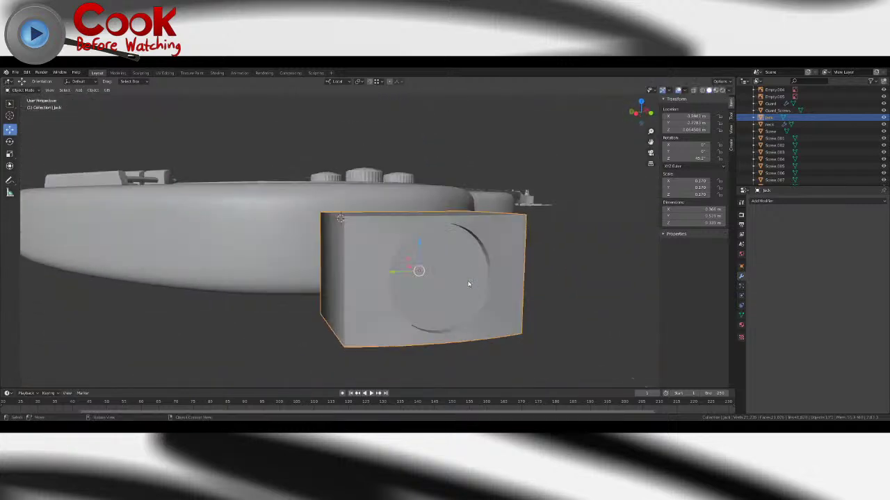
- Select the recessed circular face of the jack and scale it down slightly in Edit Mode
scroll(469, 282, "down", 5)
middle_click_drag(417, 273, 344, 238)
scroll(373, 240, "up", 4)
key("Tab")
scroll(344, 237, "up", 2)
left_click(59, 91)
left_click(139, 202)
key("KP_Decimal")
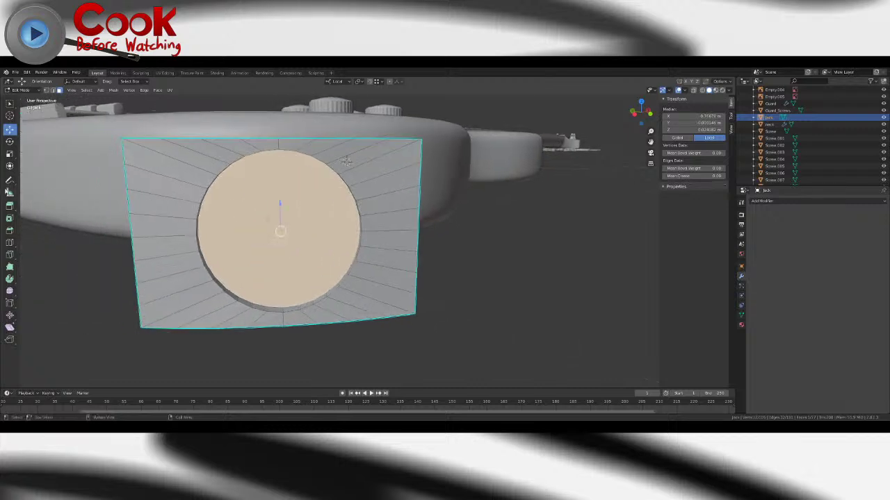
key("shift+space")
key("s")
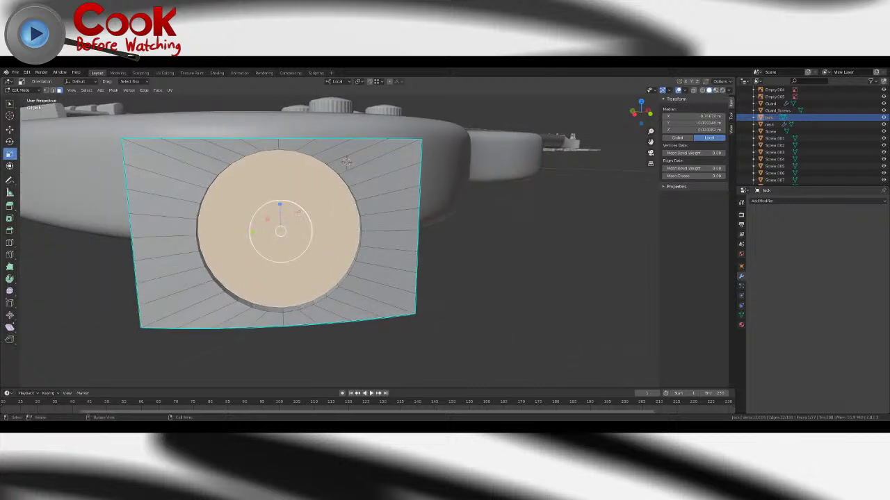
left_click_drag(297, 213, 289, 217)
key("Tab")
- Examine the jack plate and socket in the blue guitar reference photo and compare them with the modelled jack
middle_click_drag(324, 239, 383, 254)
scroll(353, 242, "down", 13)
scroll(411, 225, "down", 4)
scroll(383, 255, "up", 5)
middle_click_drag(224, 253, 387, 266, "shift")
scroll(387, 265, "up", 8)
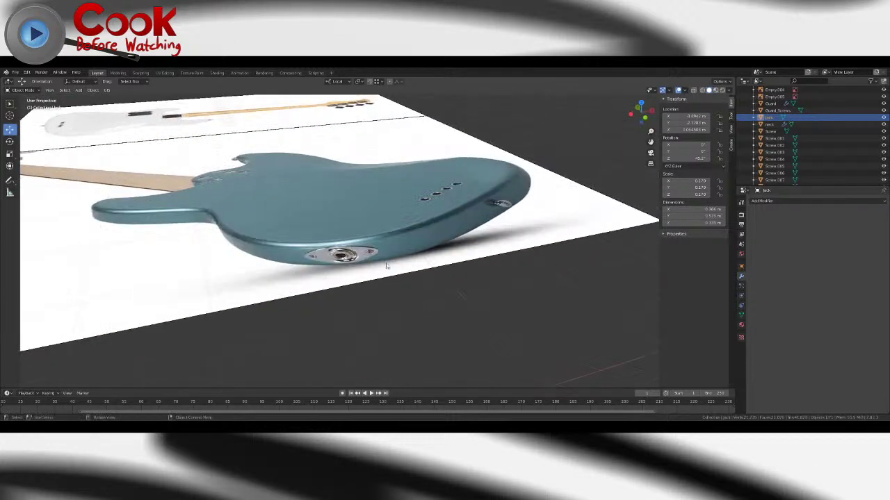
scroll(394, 269, "down", 5)
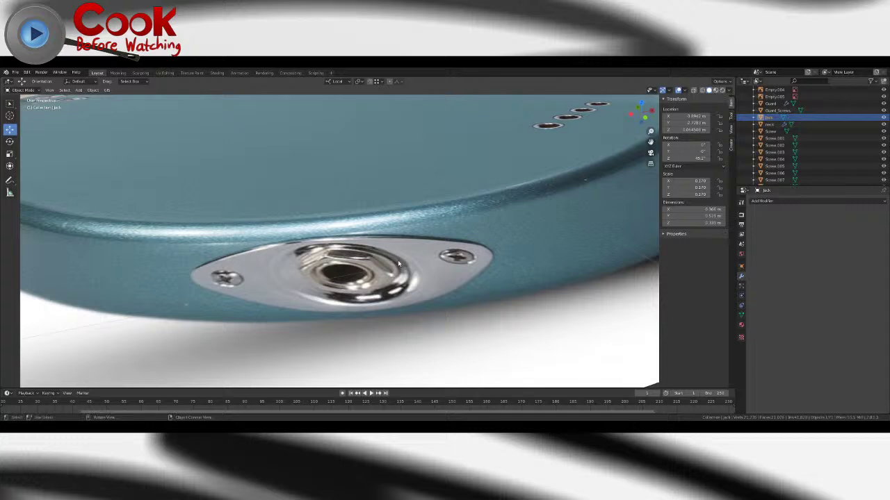
scroll(400, 263, "down", 3)
scroll(400, 263, "down", 7)
middle_click_drag(539, 260, 275, 247, "shift")
middle_click_drag(498, 242, 452, 248)
scroll(516, 235, "up", 4)
scroll(411, 223, "up", 4)
middle_click_drag(530, 213, 345, 270, "shift")
scroll(302, 287, "down", 7)
scroll(343, 261, "up", 5)
scroll(347, 280, "up", 4)
- Rescale the selected circular face at the bottom of the jack's recess
key("Tab")
scroll(346, 270, "up", 6)
scroll(480, 178, "down", 2)
middle_click_drag(480, 178, 348, 229, "shift")
key("s")
left_click(383, 204)
scroll(382, 216, "down", 2)
middle_click_drag(198, 202, 280, 235)
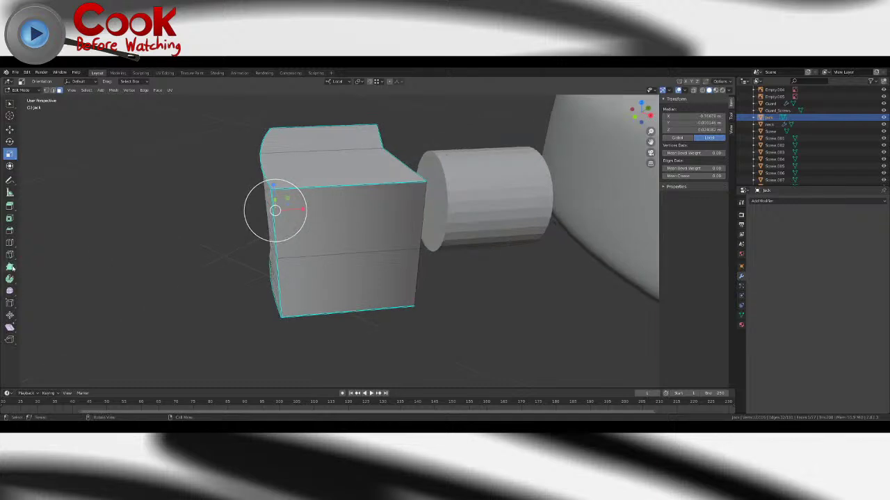
- Knife a cut at mid-depth up one flat side of the jack block and across its curved top
left_click(11, 256)
left_click(350, 309)
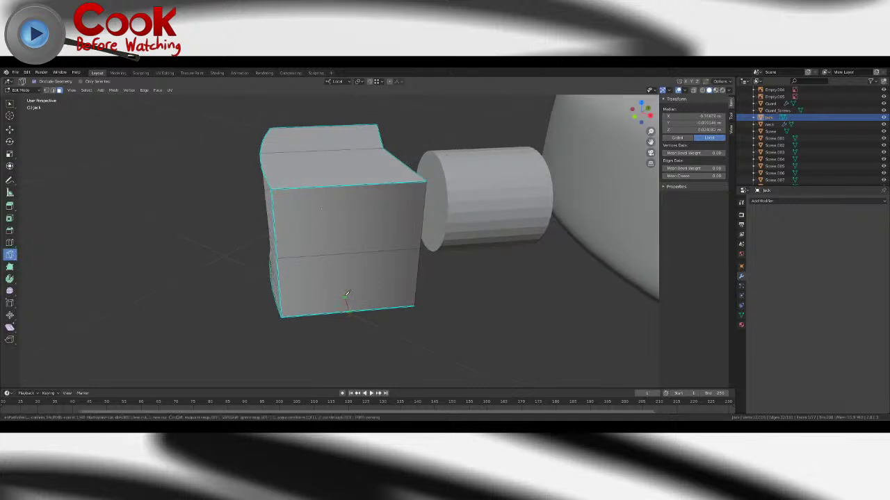
left_click(351, 184)
middle_click_drag(354, 182, 320, 157)
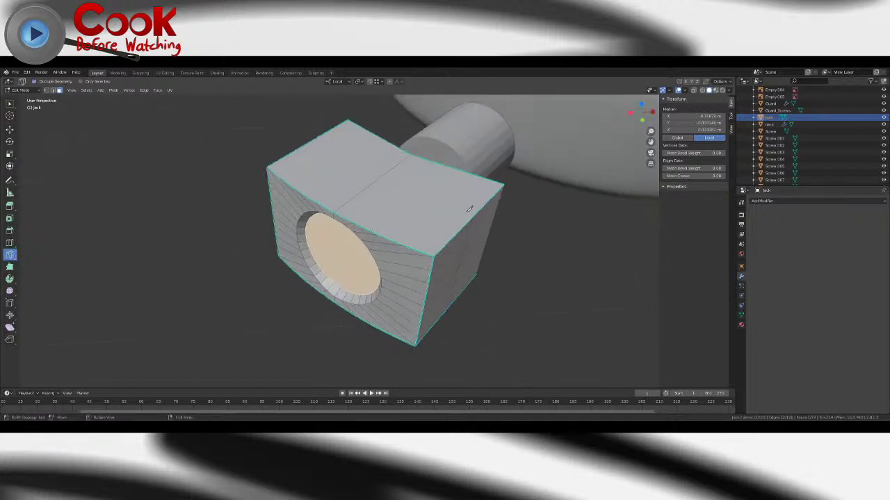
left_click(308, 142)
key("Return")
- Knife a matching mid-depth cut down the opposite flat side of the block from the end of the top cut
middle_click_drag(309, 143, 358, 132)
left_click(346, 139)
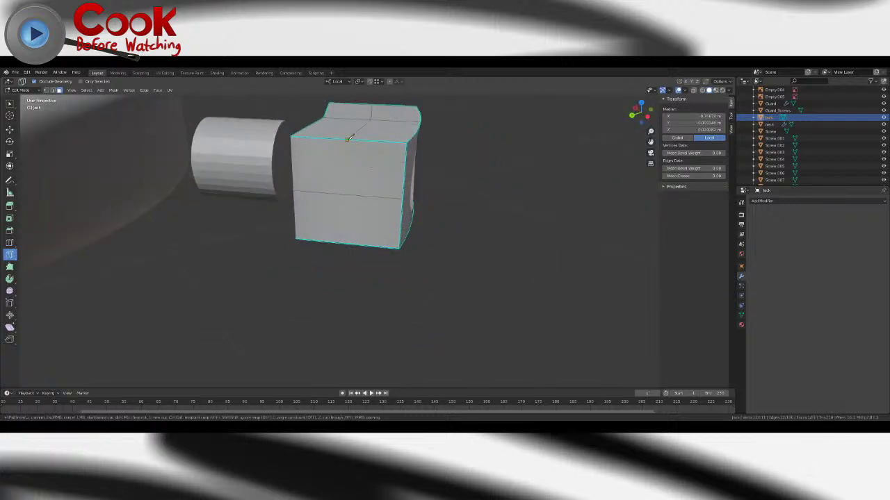
left_click(348, 238)
key("Return")
- Knife across the block's curved underside to join the two side cuts into a closed loop
middle_click_drag(350, 238, 363, 201)
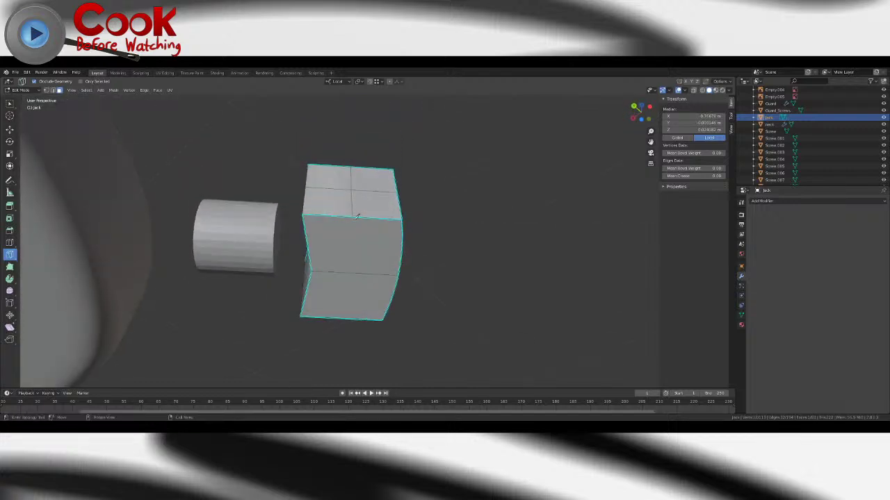
left_click(356, 217)
left_click(346, 316)
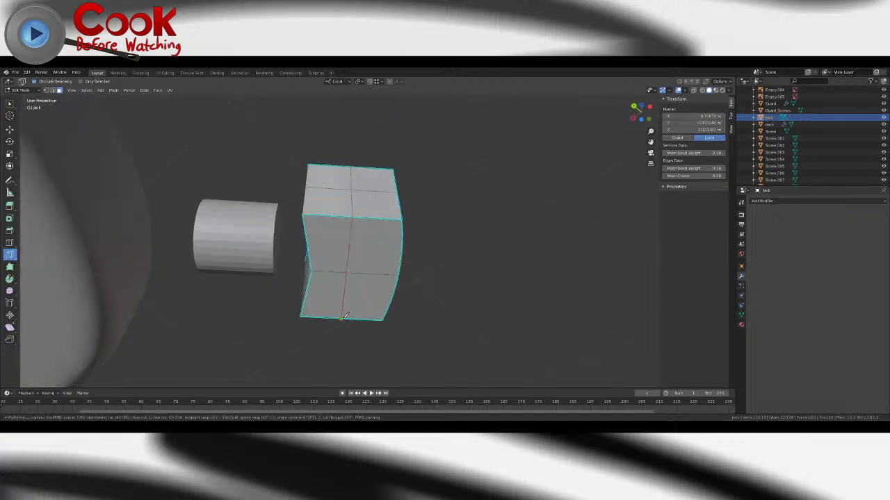
key("Return")
key("k")
left_click(352, 217)
left_click(342, 316)
key("Return")
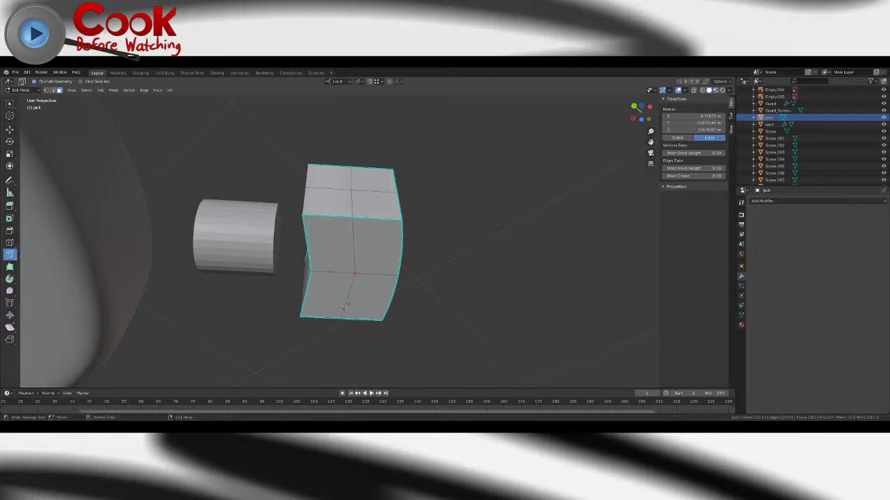
- Select the mid-depth edge loop around the block and use Edge Slide to move it forward to the front face
middle_click_drag(346, 307, 269, 294)
middle_click_drag(389, 218, 361, 227, "shift")
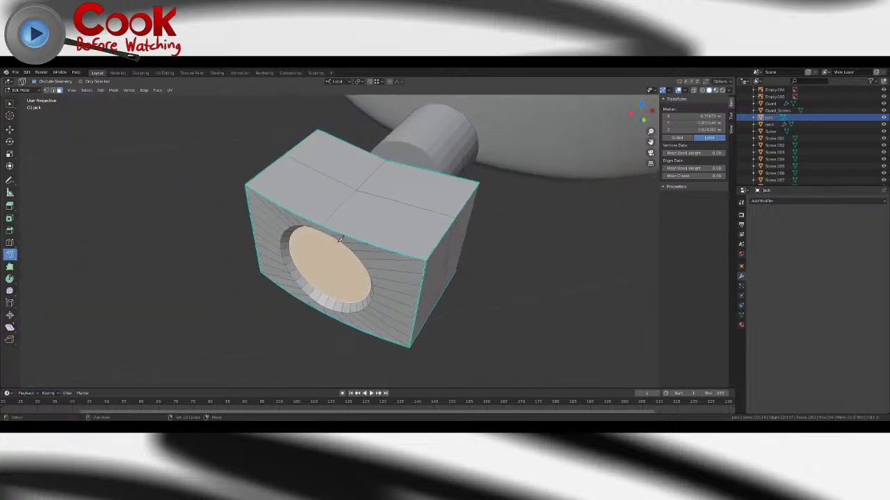
left_click(52, 91)
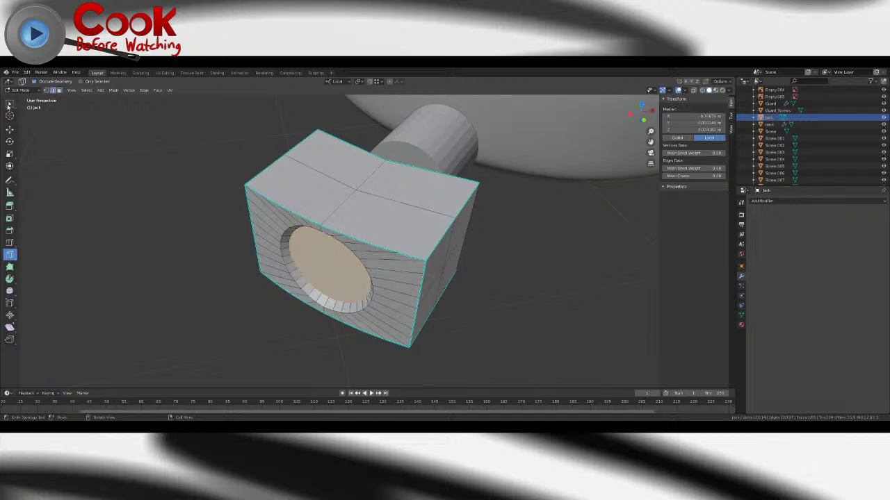
left_click(10, 105)
left_click(388, 197)
key("alt+a")
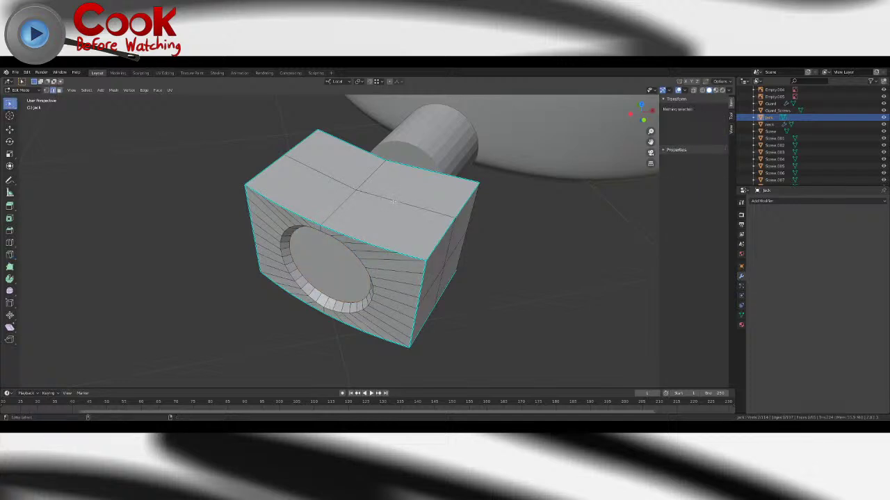
left_click(417, 207, "alt")
middle_click_drag(428, 210, 407, 211)
key("ctrl+e")
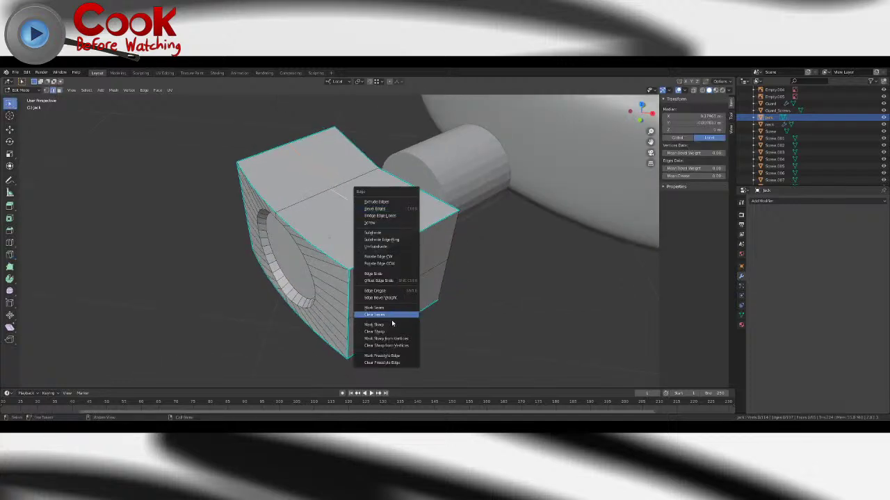
left_click(376, 274)
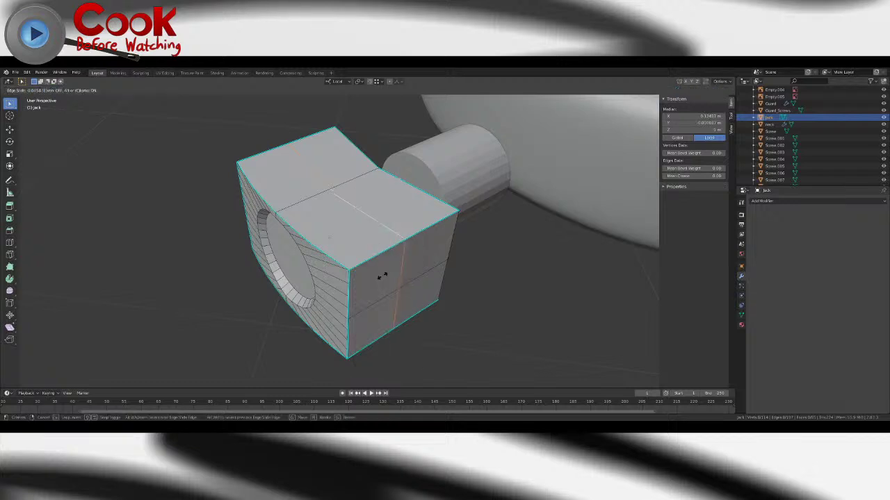
left_click(328, 290)
middle_click_drag(328, 290, 364, 260)
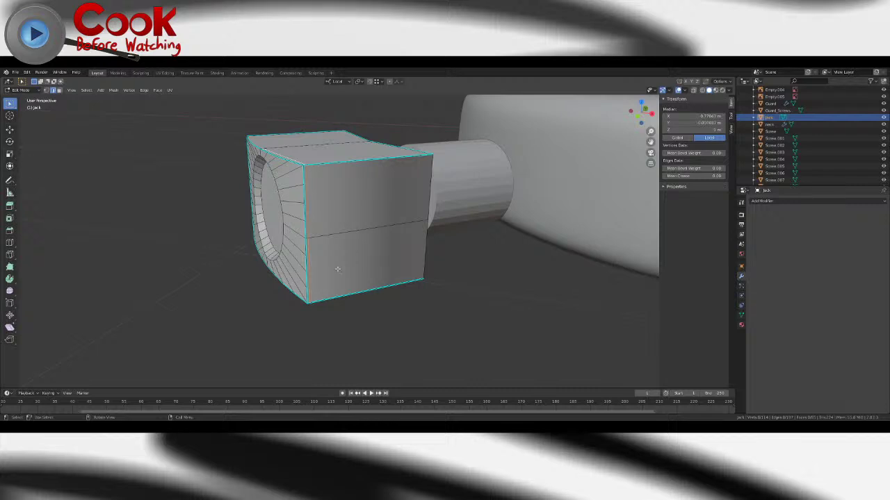
- Knife two depthwise cuts across one flat side of the jack block, one above and one below its centre edge
left_click(10, 255)
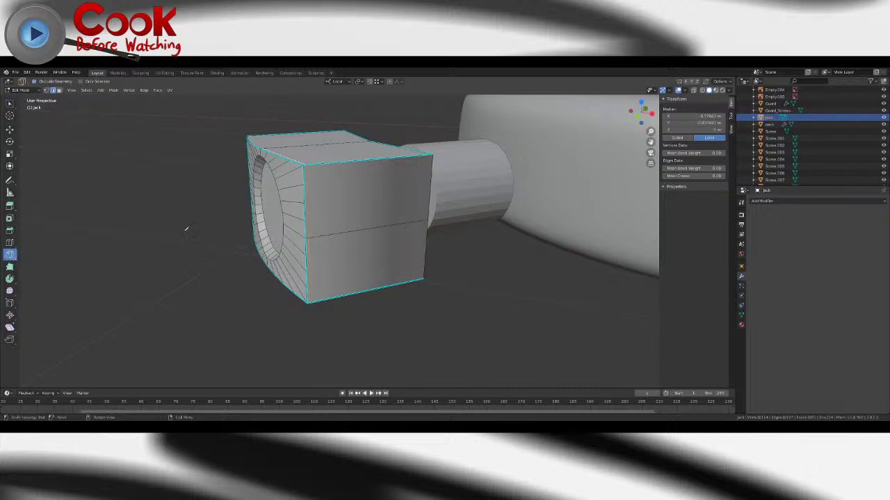
left_click(307, 202)
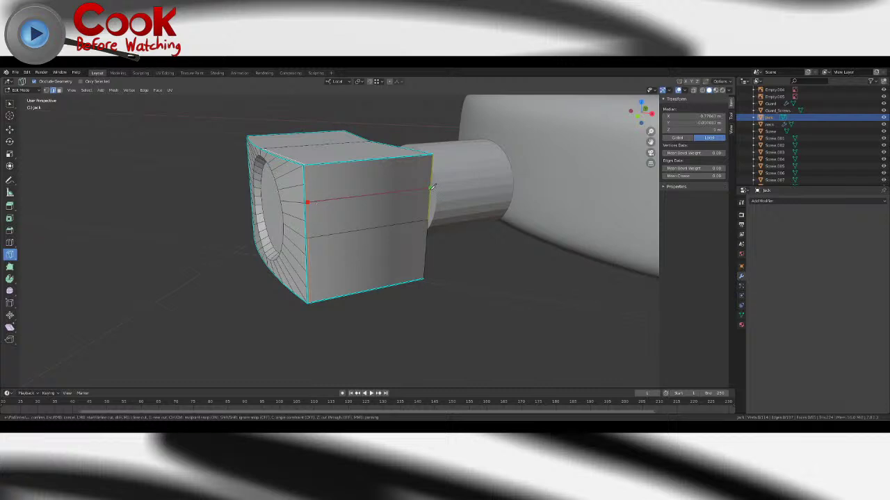
left_click(431, 188, "ctrl")
key("Return")
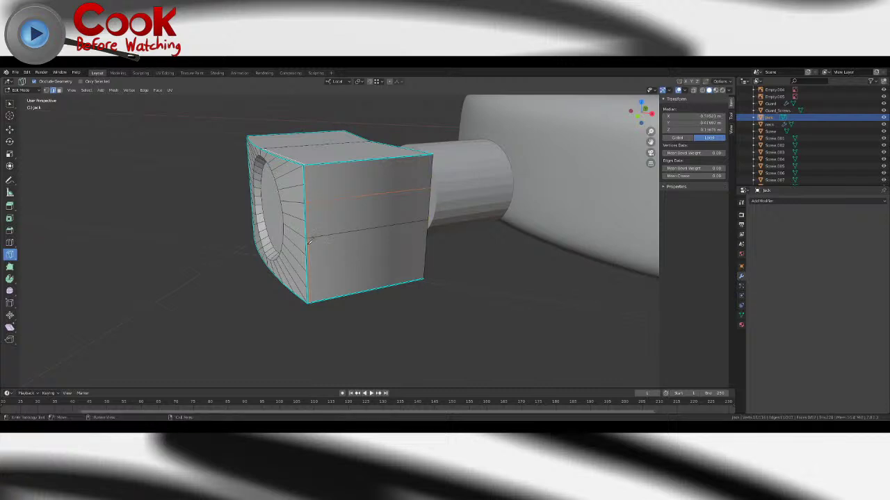
middle_click_drag(309, 241, 435, 181)
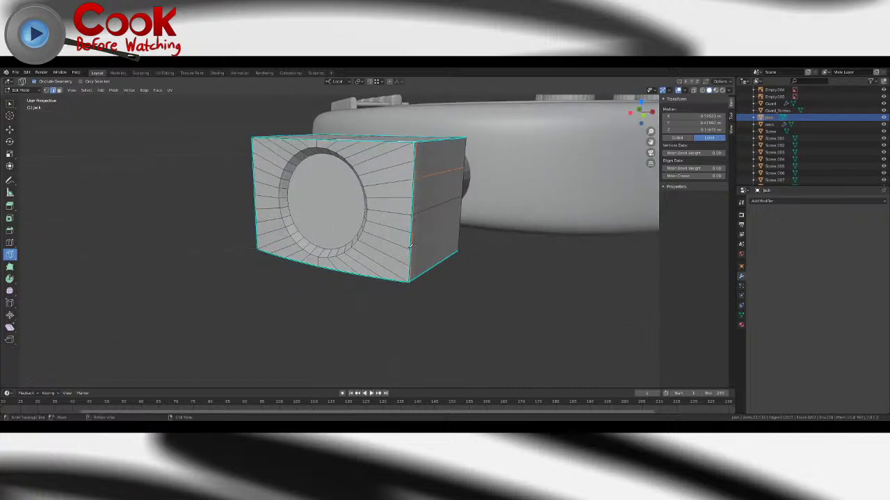
middle_click_drag(410, 245, 338, 243)
key("k")
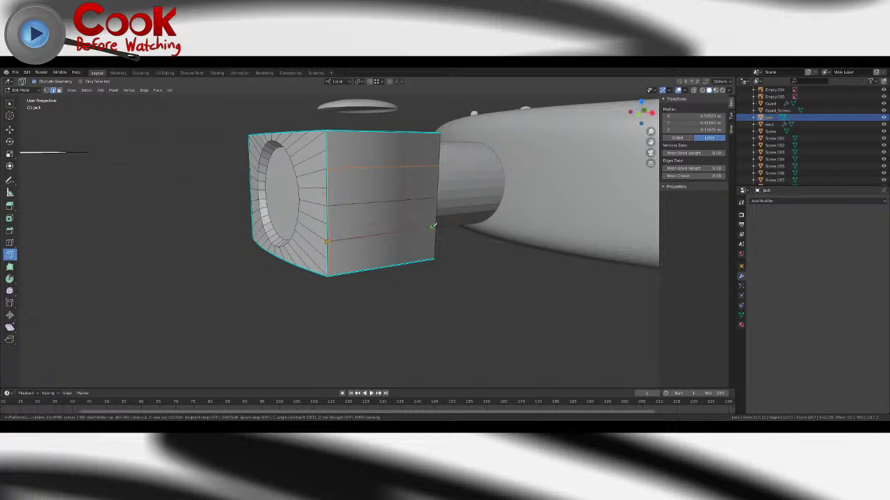
left_click(435, 225, "ctrl")
key("Return")
- Knife two matching depthwise cuts on the opposite flat side of the block, above and below its centre edge
middle_click_drag(362, 204, 415, 177)
key("k")
left_click(403, 168, "ctrl")
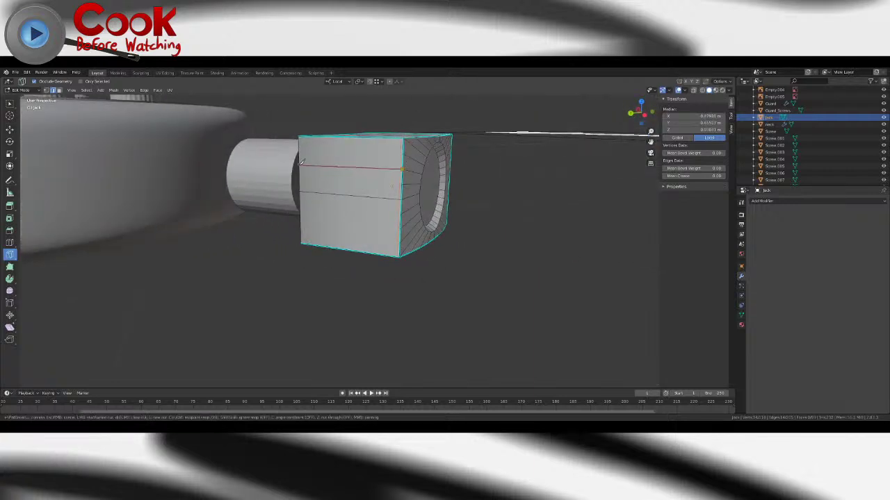
left_click(303, 161)
key("Return")
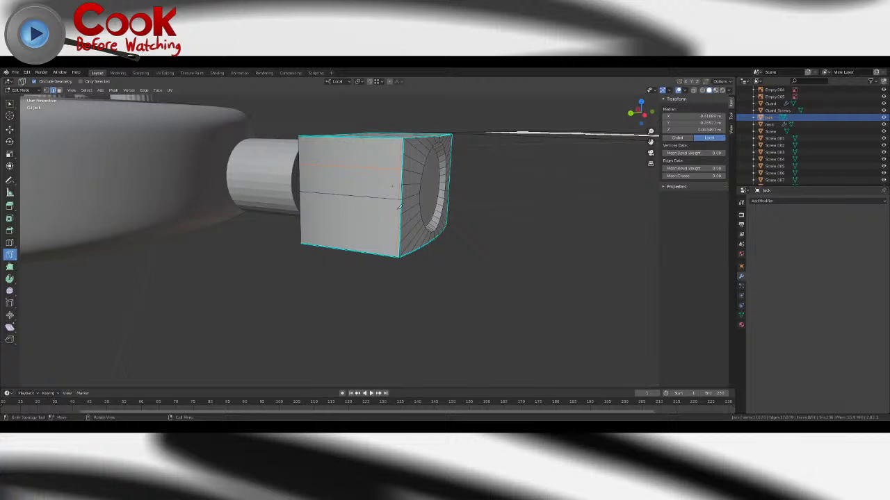
key("k")
left_click(401, 228)
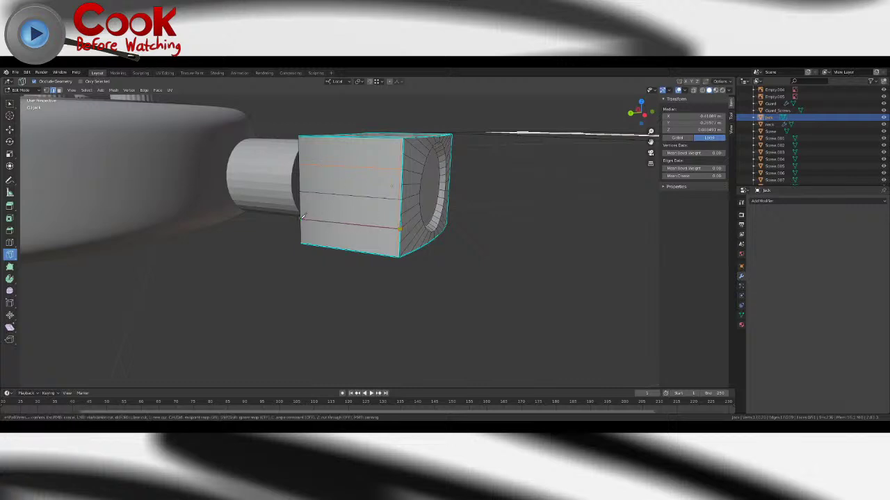
left_click(302, 216)
key("Return")
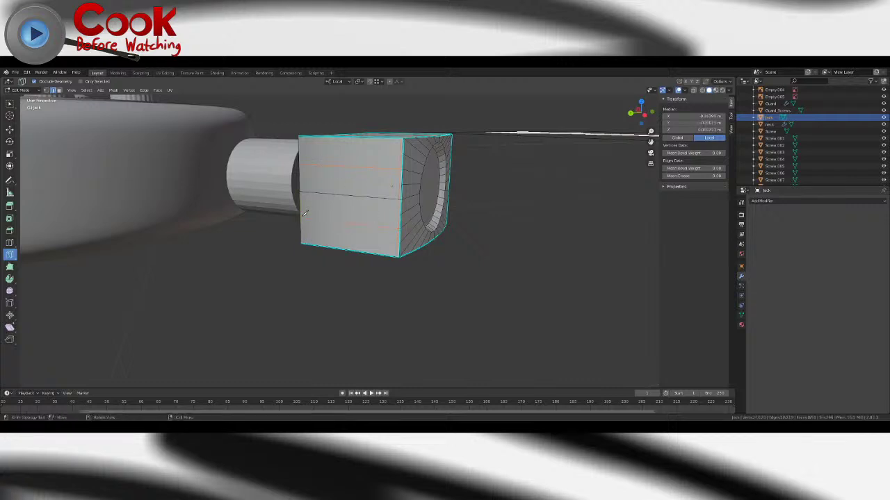
key("w")
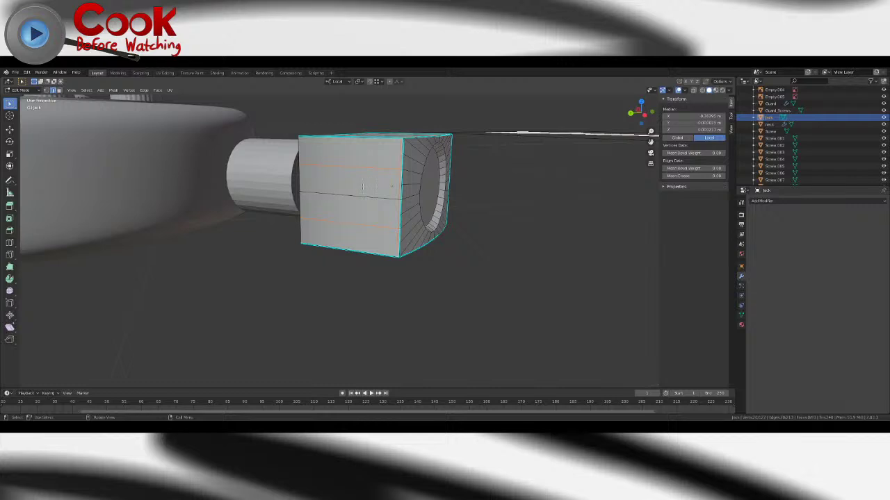
- Move the whole jack object along its local X axis into the guitar body so only a thin plate protrudes
key("Tab")
middle_click_drag(369, 184, 359, 216)
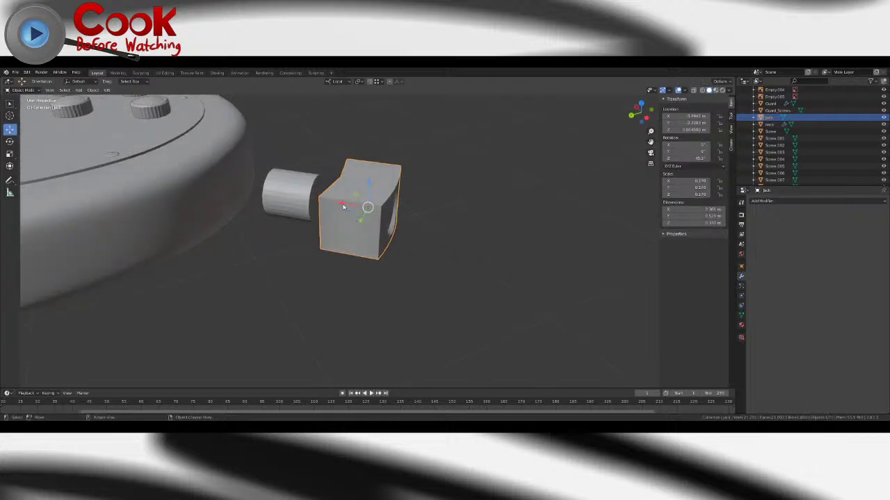
key("g")
key("x")
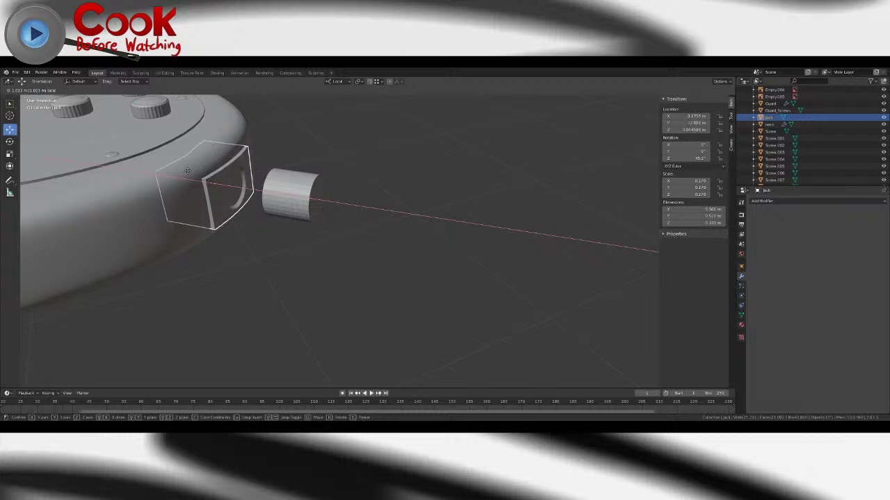
left_click(187, 171)
middle_click_drag(218, 189, 334, 232)
- Extrude the two middle faces on each thin side of the jack plate outward along their normals to form side tabs
key("Tab")
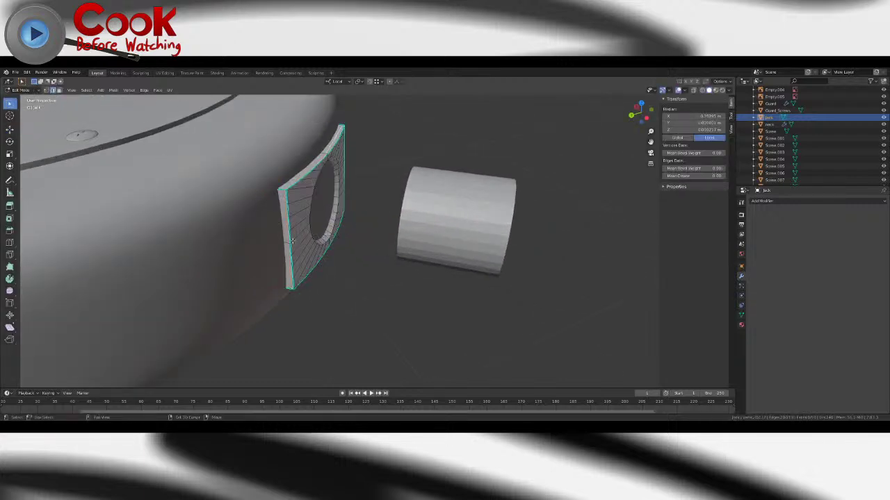
scroll(363, 242, "up", 3)
left_click(59, 90)
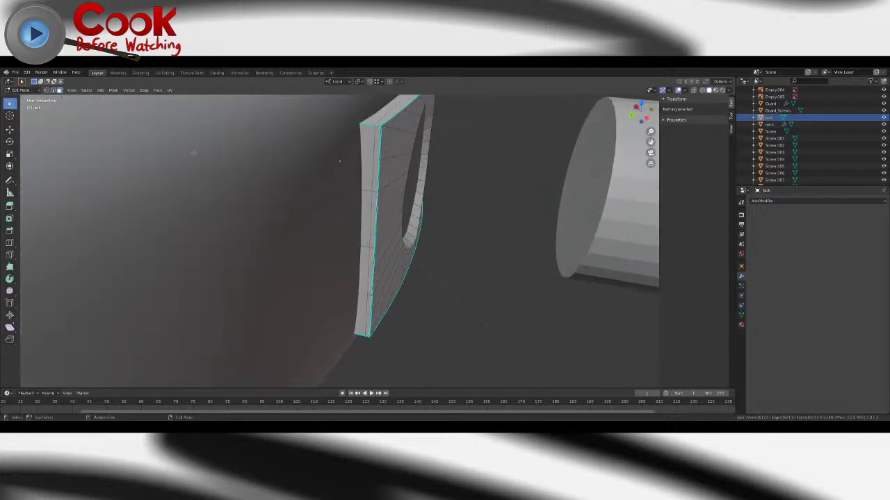
left_click(367, 225)
middle_click_drag(433, 226, 406, 298)
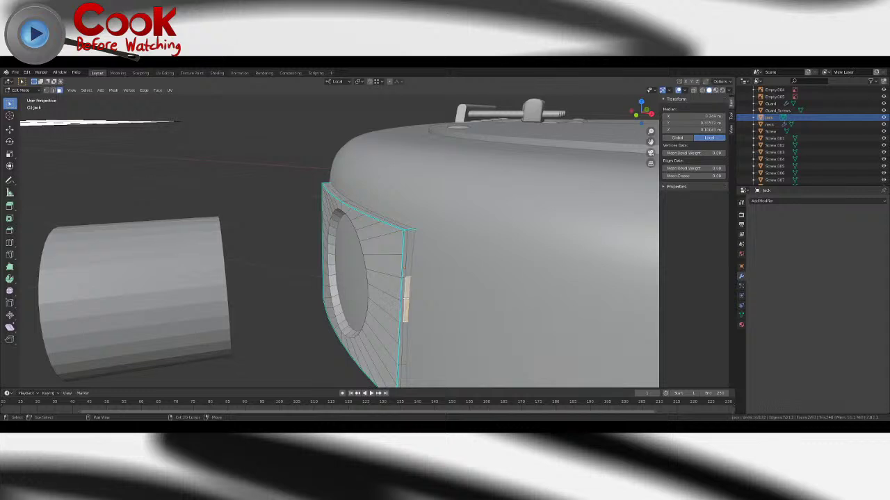
left_click(403, 342, "shift")
scroll(389, 312, "down", 3)
middle_click_drag(345, 277, 398, 298)
left_click(10, 206)
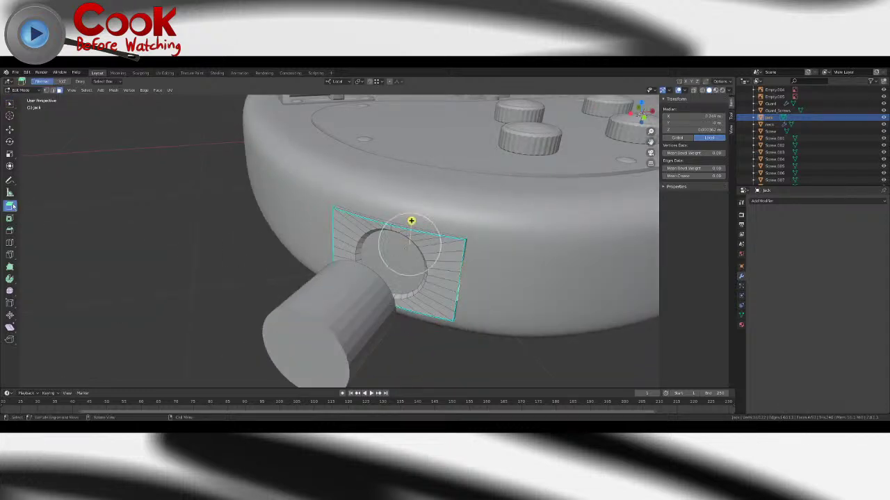
left_click(10, 102)
left_click(158, 91)
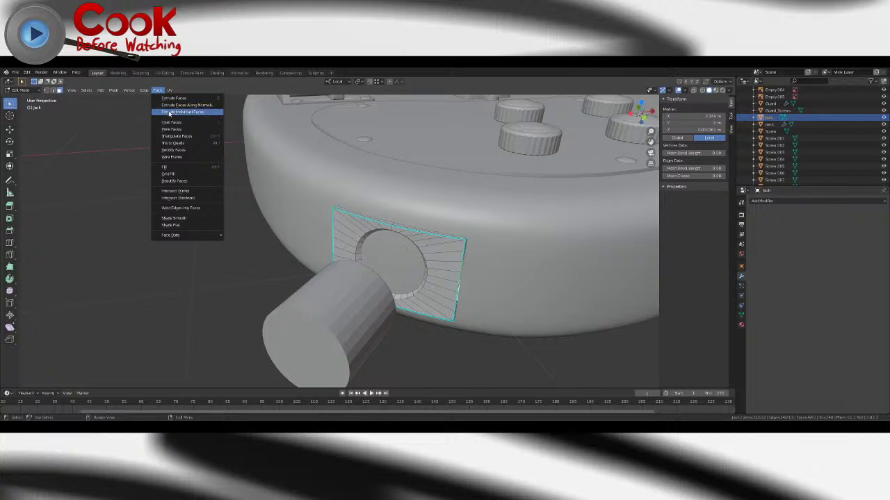
left_click(171, 104)
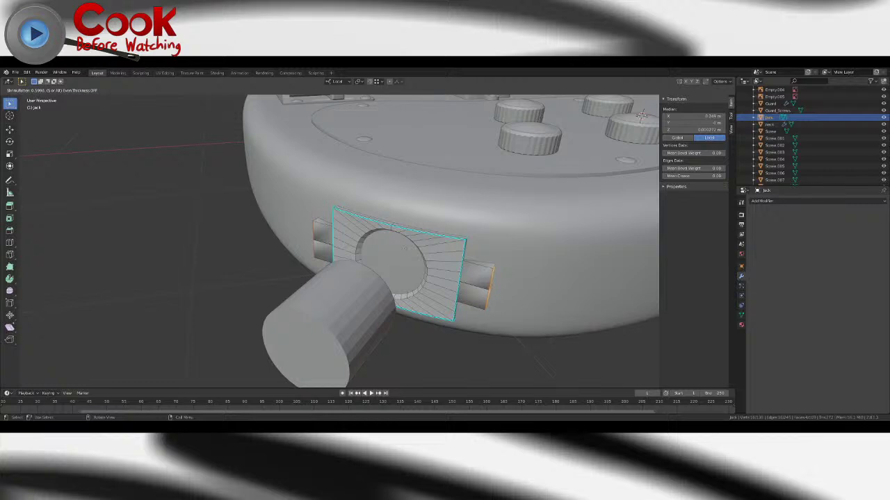
left_click(641, 115)
- Move the extruded end faces of both side tabs slightly back toward the guitar body along local X
left_click(10, 130)
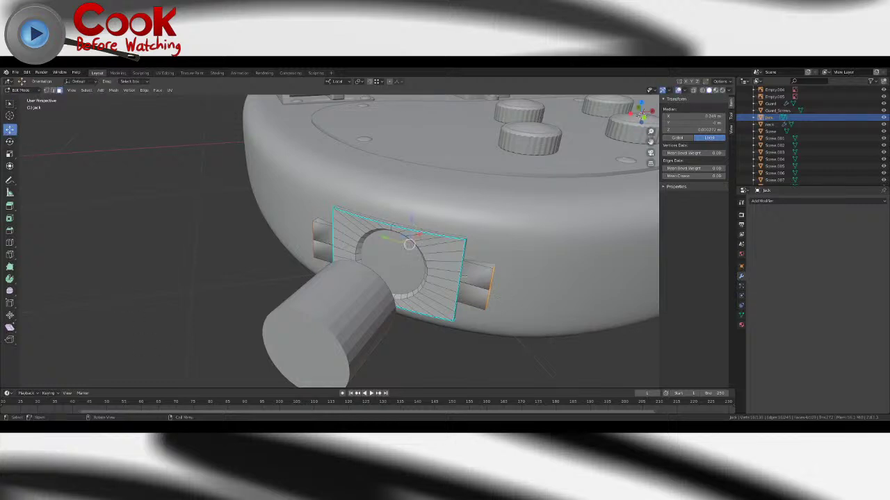
left_click_drag(410, 244, 423, 231)
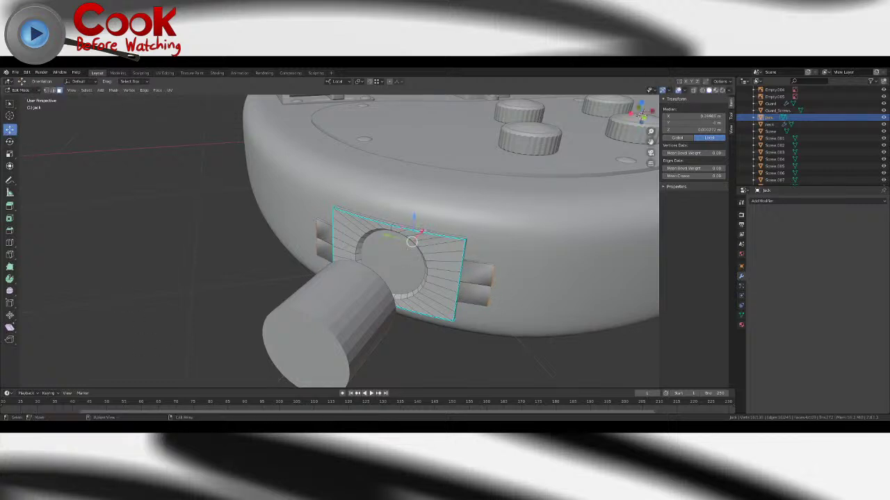
middle_click_drag(412, 243, 502, 251)
- Select the rear vertical edges at the outer ends of both side tabs and scale them inward to taper the tabs
scroll(497, 252, "up", 2)
mouse_move(437, 254)
middle_mouse_down()
mouse_move(511, 260)
mouse_move(453, 252)
middle_mouse_up()
left_click(56, 90)
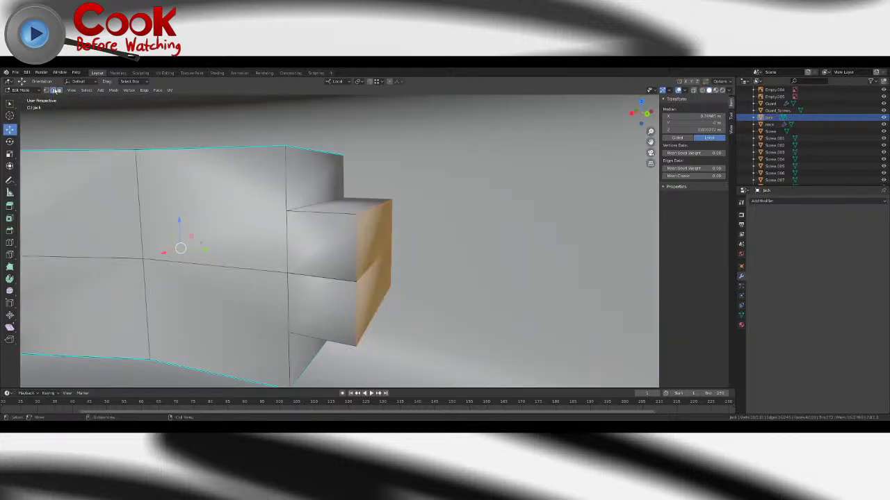
left_click(358, 248)
left_click(357, 305, "shift")
middle_click_drag(357, 300, 410, 295)
scroll(410, 295, "down", 3)
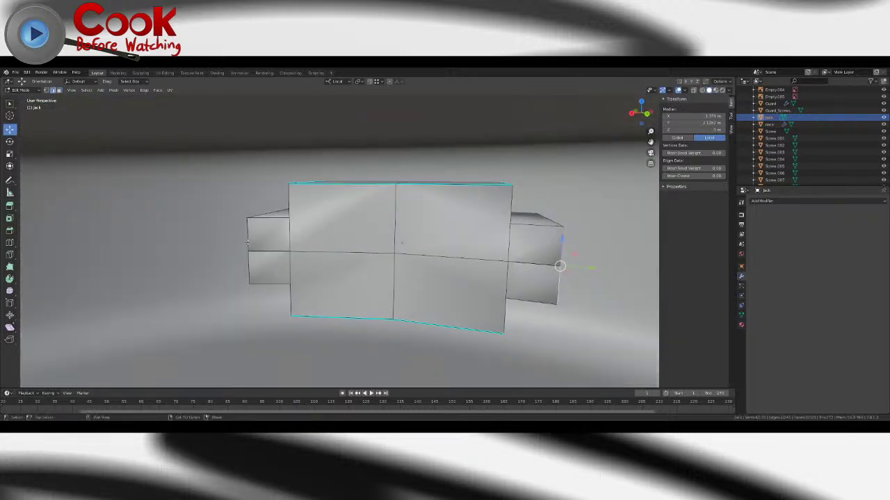
left_click(248, 243, "shift")
left_click(252, 266, "shift")
key("shift+space")
key("s")
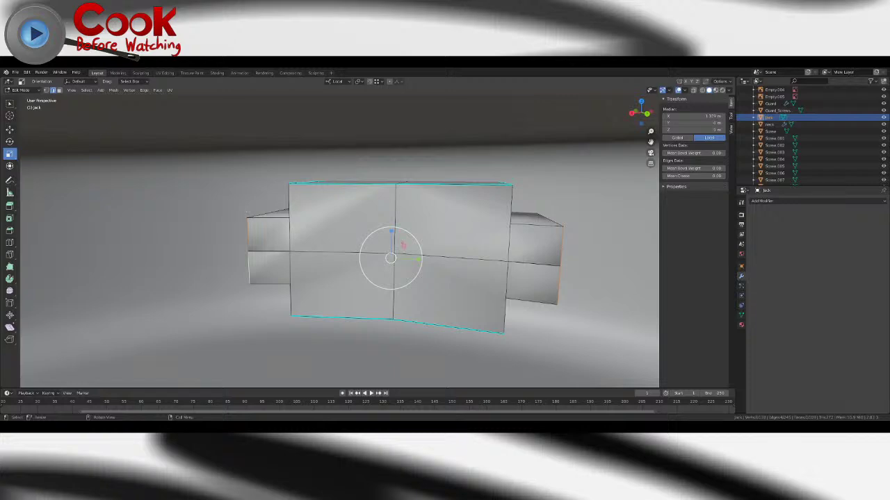
left_click_drag(362, 258, 49, 249)
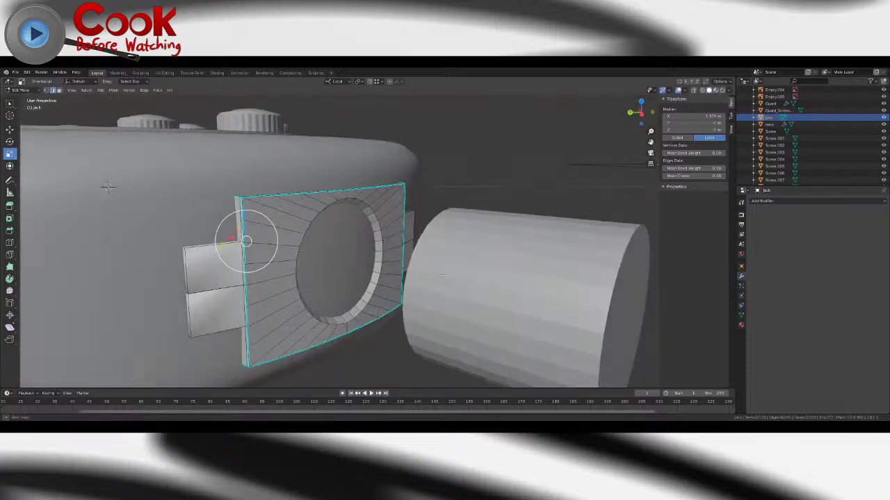
middle_click_drag(441, 276, 453, 282)
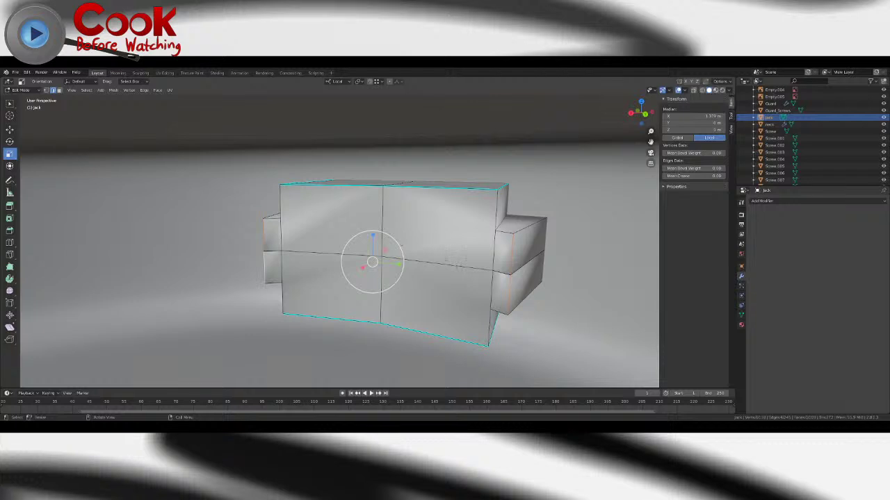
- Select the outer vertical edges of one side tab together with the short edges joining it to the plate's front
middle_click_drag(320, 259, 340, 253)
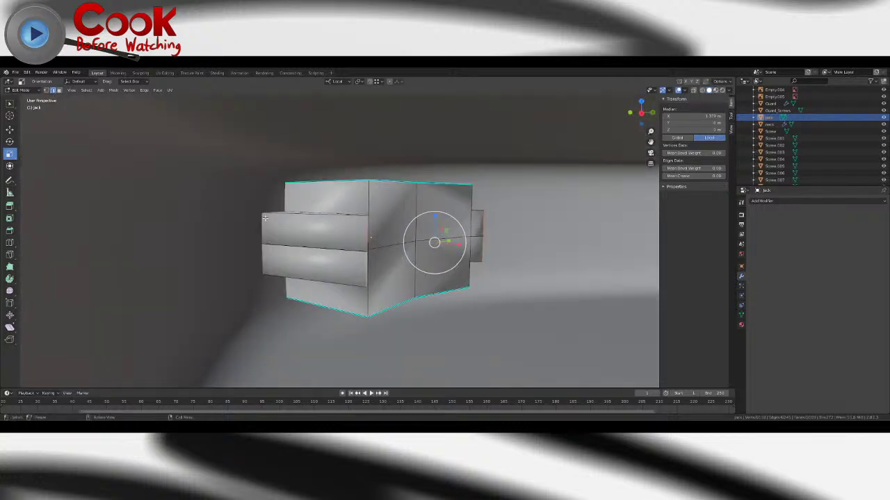
left_click(289, 271)
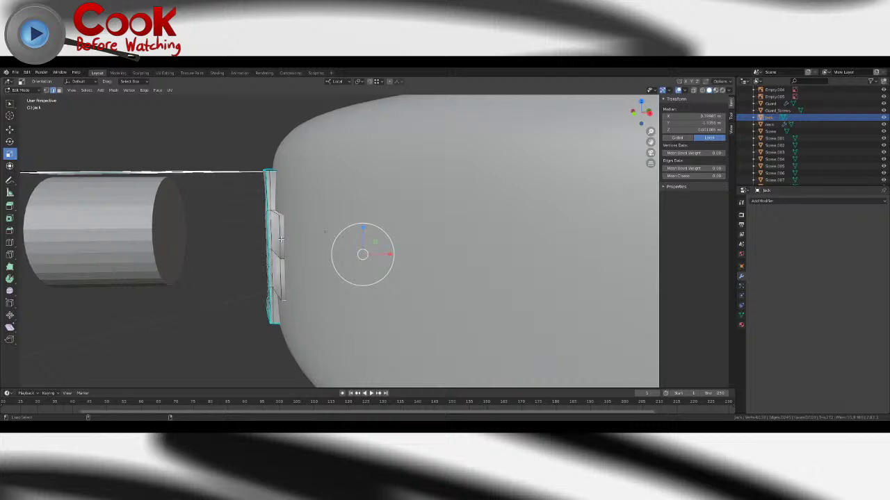
middle_click_drag(348, 251, 382, 264)
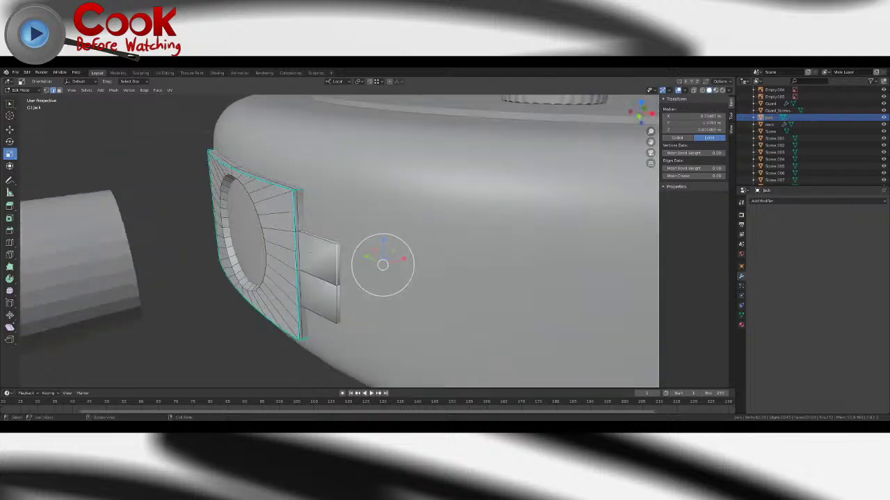
left_click(336, 300, "shift")
left_click(336, 265, "shift")
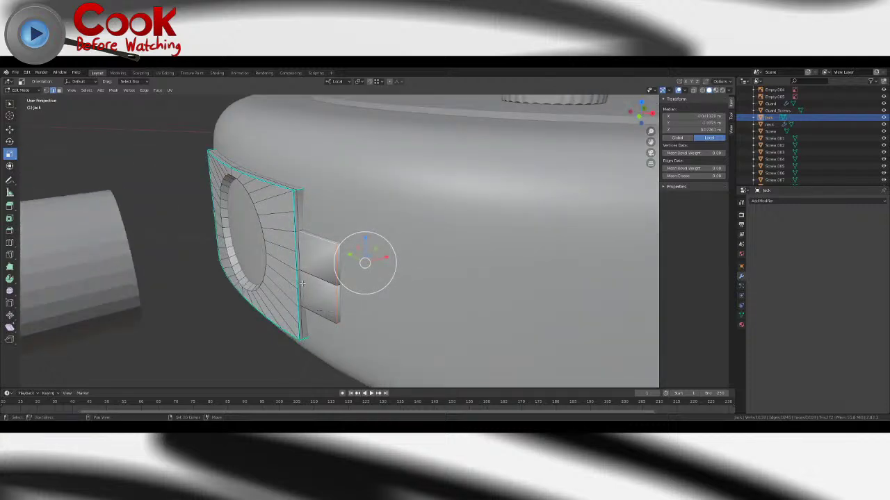
left_click(310, 306, "shift")
middle_click_drag(302, 248, 306, 256)
left_click(306, 250, "shift")
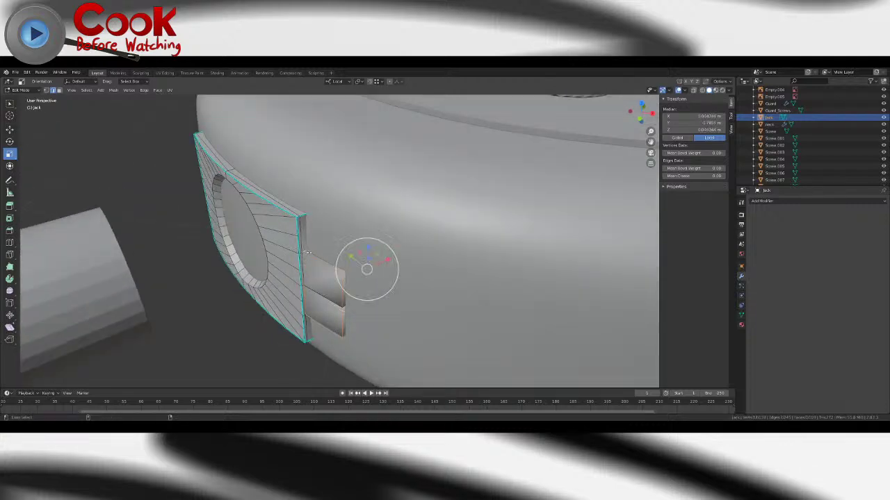
scroll(310, 253, "up", 4)
left_click(349, 307, "shift")
middle_click_drag(349, 307, 212, 261)
left_click(309, 308, "shift")
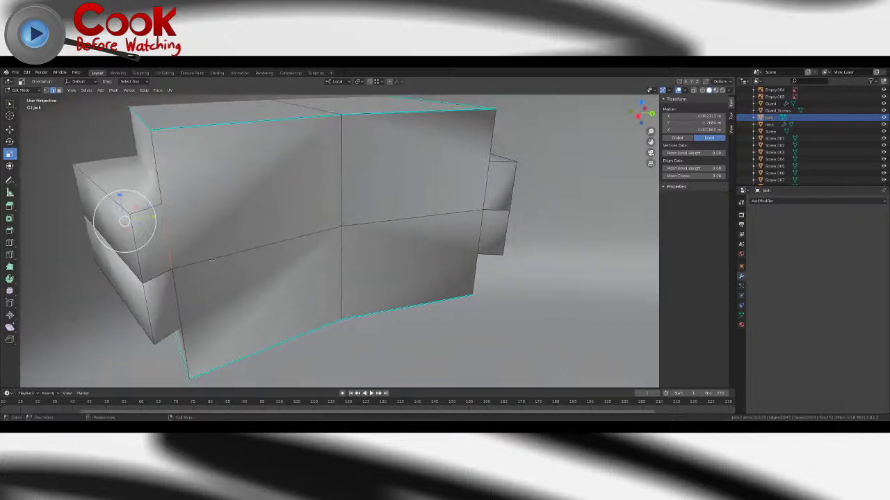
middle_click_drag(280, 248, 178, 234)
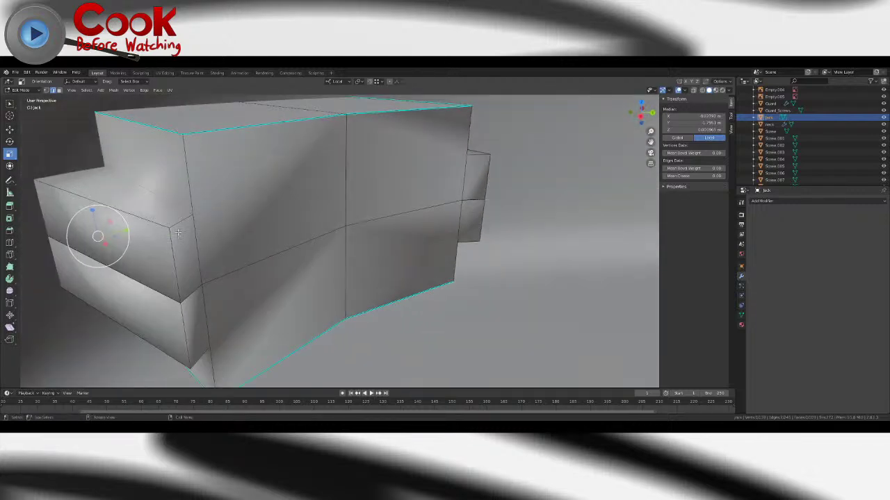
left_click(160, 226, "shift")
left_click(175, 274, "shift")
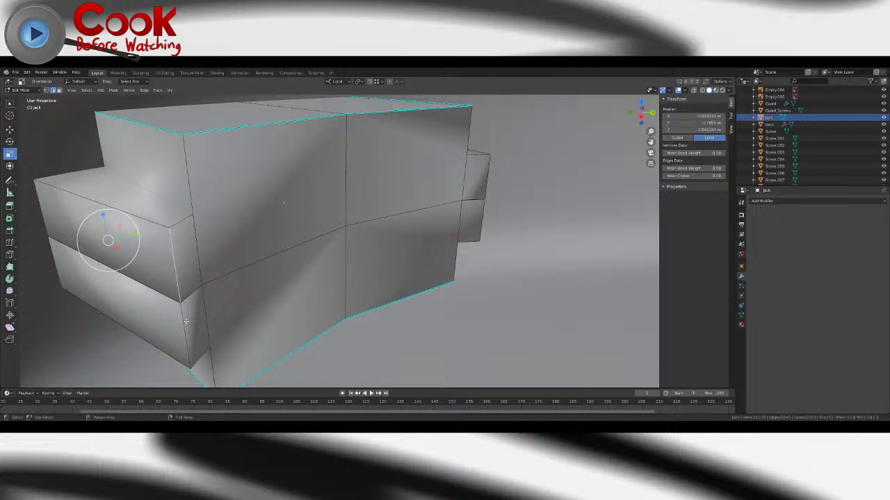
key("ctrl+z")
key("ctrl+z")
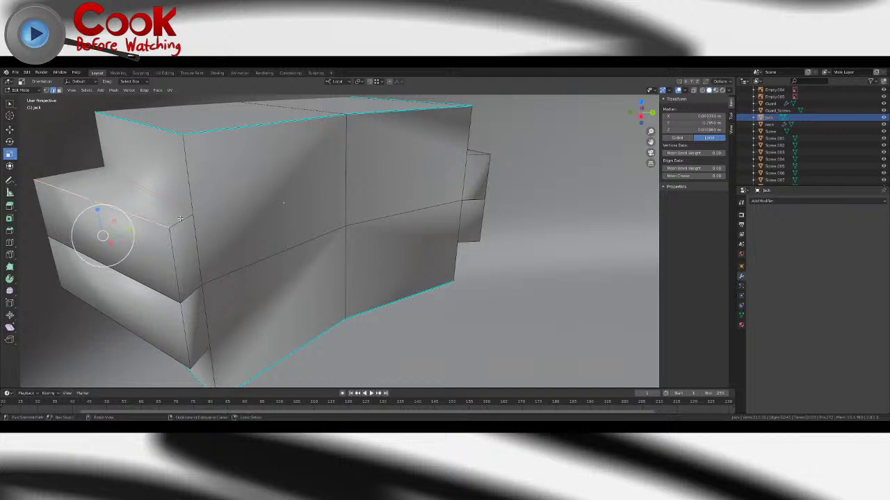
key("ctrl+z")
- Select the outline edges of both side tabs, including the short connecting edges and the outer vertical edges
left_click(182, 222, "shift")
left_click(200, 359, "shift")
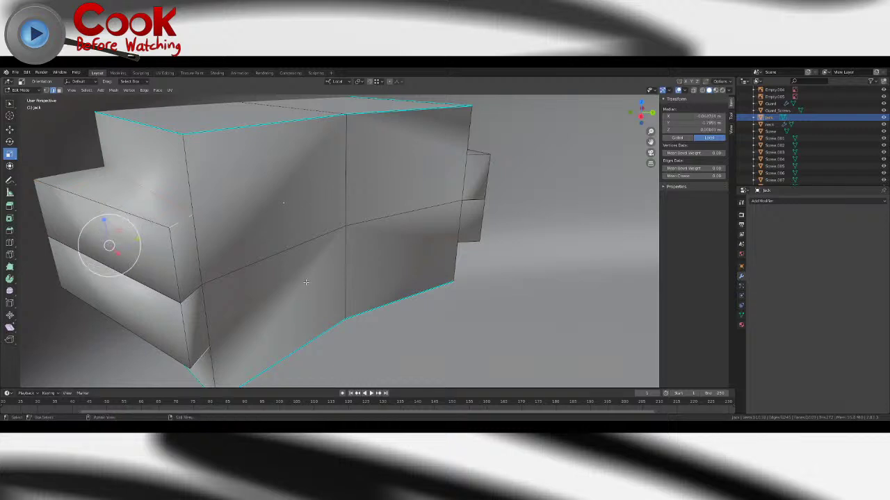
middle_click_drag(259, 281, 220, 268)
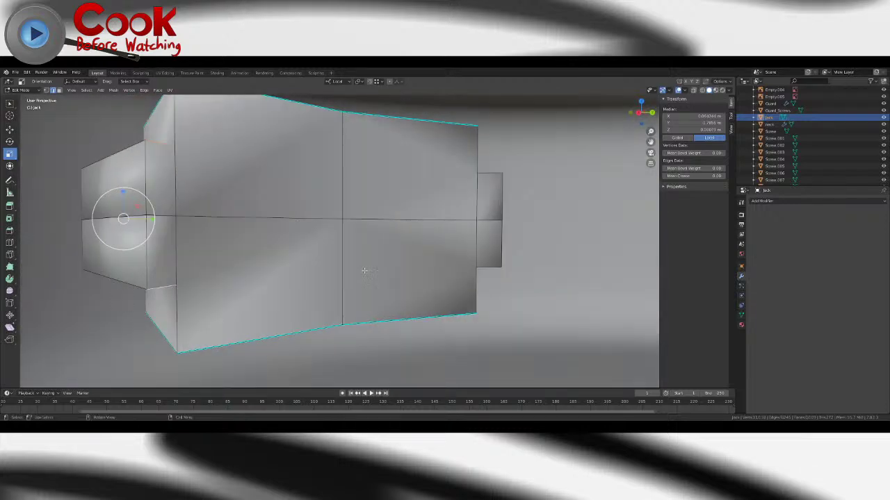
middle_click_drag(365, 270, 318, 281)
left_click(526, 184, "shift")
middle_click_drag(509, 304, 411, 298)
scroll(410, 298, "up", 1)
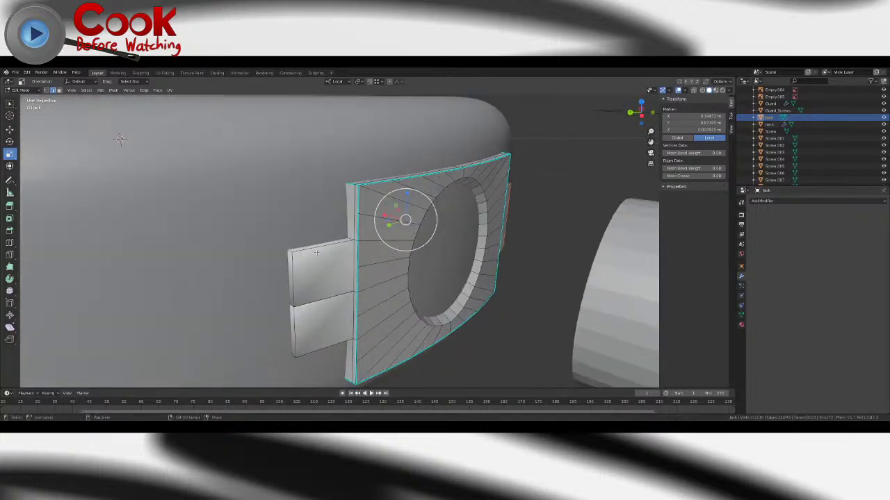
left_click(316, 248, "shift")
left_click(294, 280, "shift")
left_click(297, 330, "shift")
left_click(315, 348, "shift")
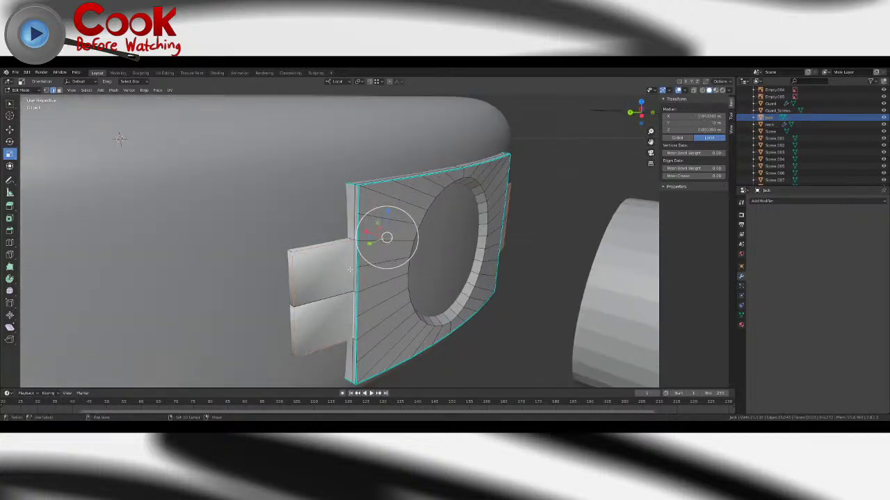
- Mark the selected side tab edges as sharp and check the tab shading in Object Mode
middle_click_drag(349, 325, 363, 241)
middle_click_drag(414, 140, 381, 287)
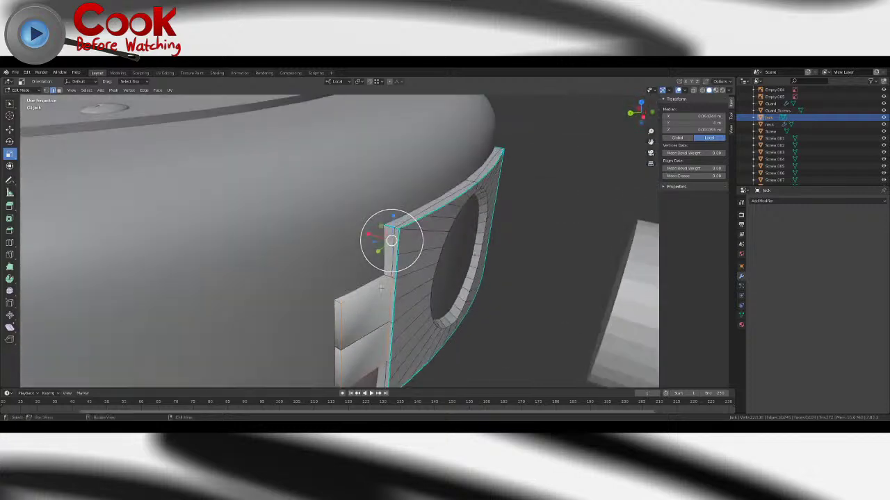
left_click(143, 90)
left_click(159, 218)
key("Tab")
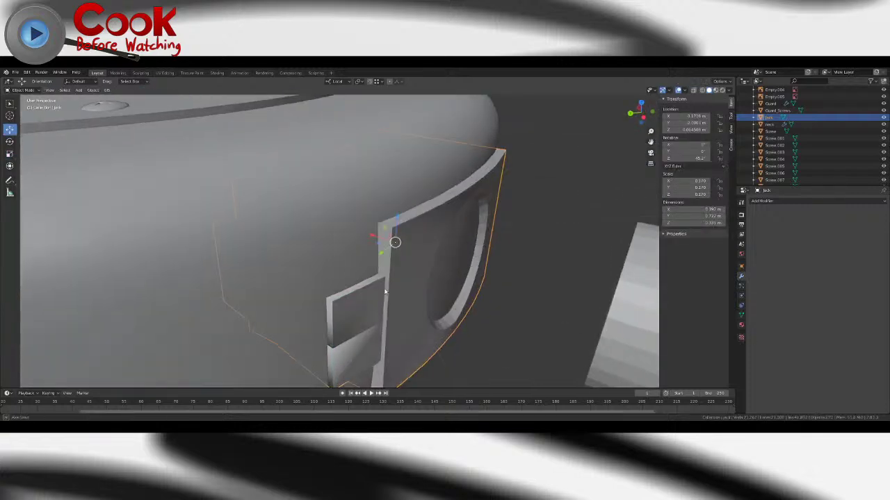
middle_click_drag(385, 291, 363, 276)
key("Tab")
key("Tab")
scroll(265, 275, "up", 4)
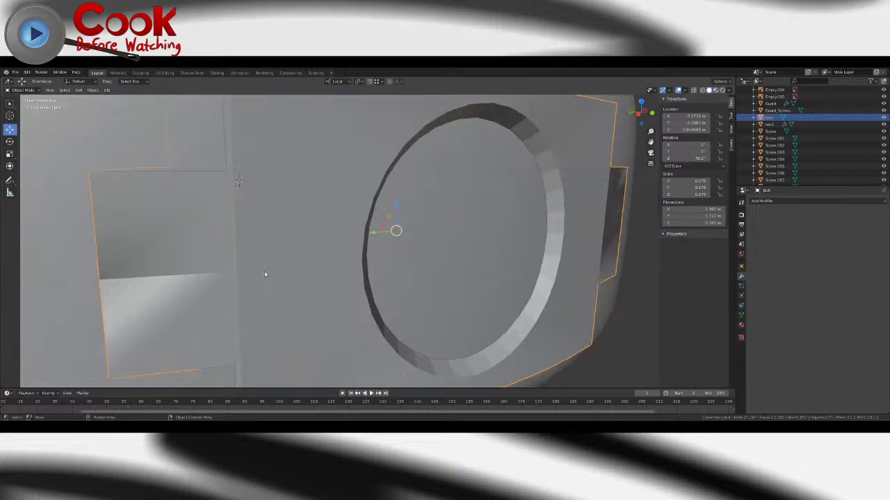
middle_click_drag(265, 274, 286, 274)
key("Tab")
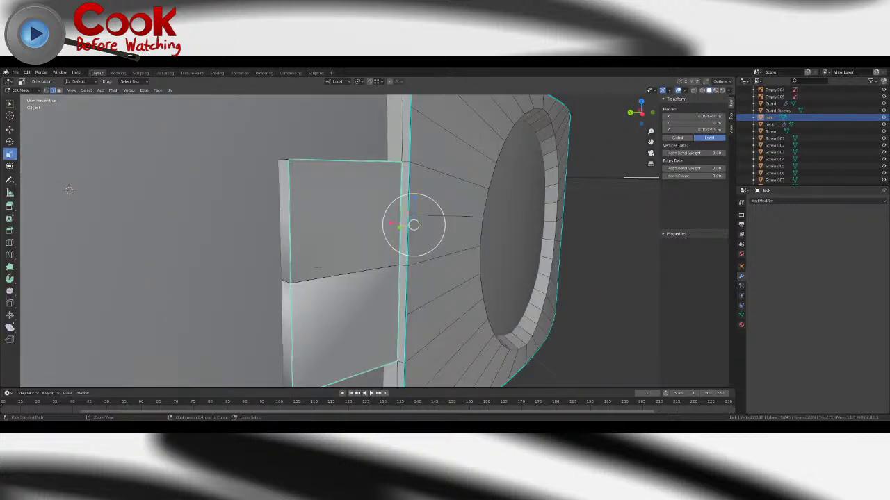
- Undo the sharp marking, the edge selections and the preceding edits to the side tabs
key("ctrl+z")
key("ctrl+z")
key("ctrl+z")
key("ctrl+z")
key("ctrl+z")
key("ctrl+z")
key("ctrl+z")
key("ctrl+z")
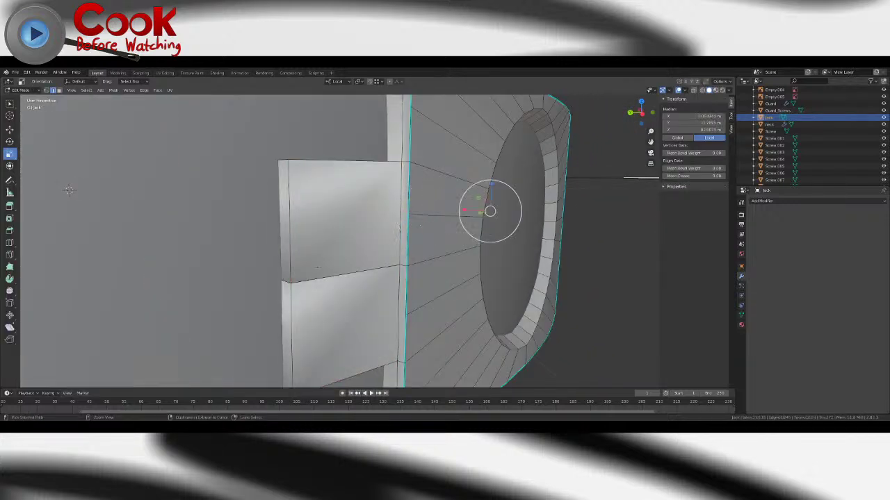
key("ctrl+z")
key("ctrl+z")
key("ctrl+z")
key("ctrl+z")
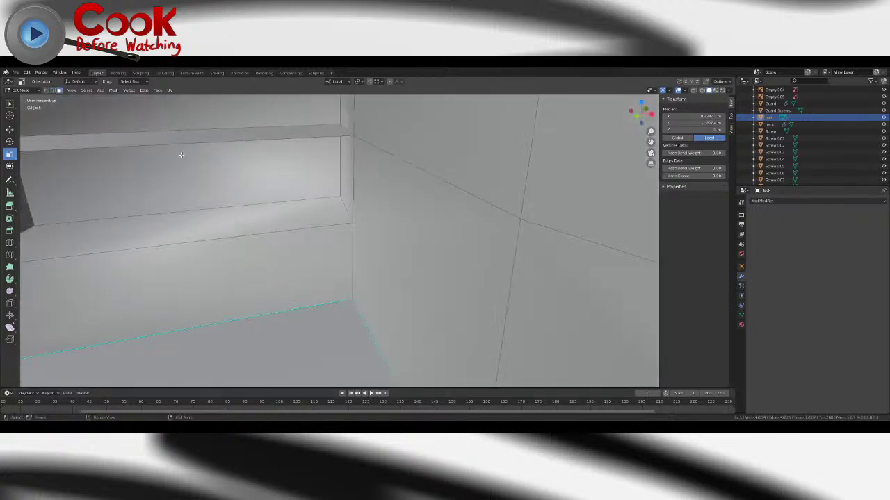
- Delete the hidden internal faces running along the horizontal midline inside both side tabs
left_click(211, 136)
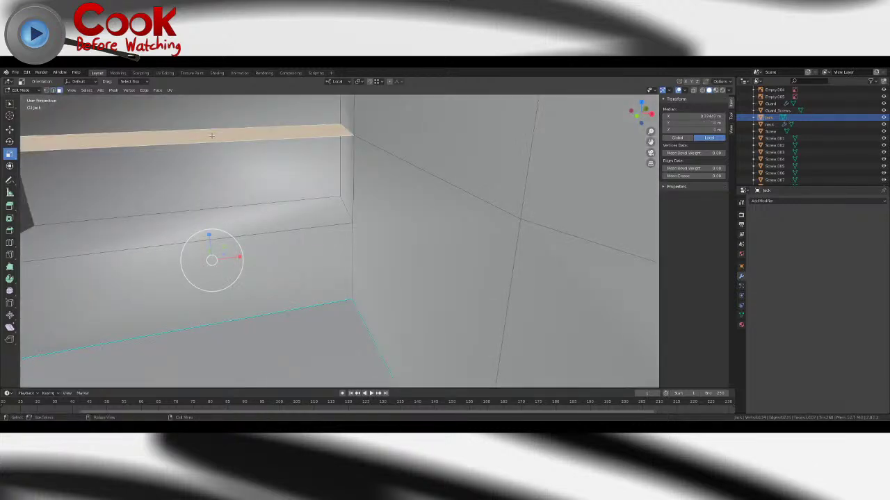
key("x")
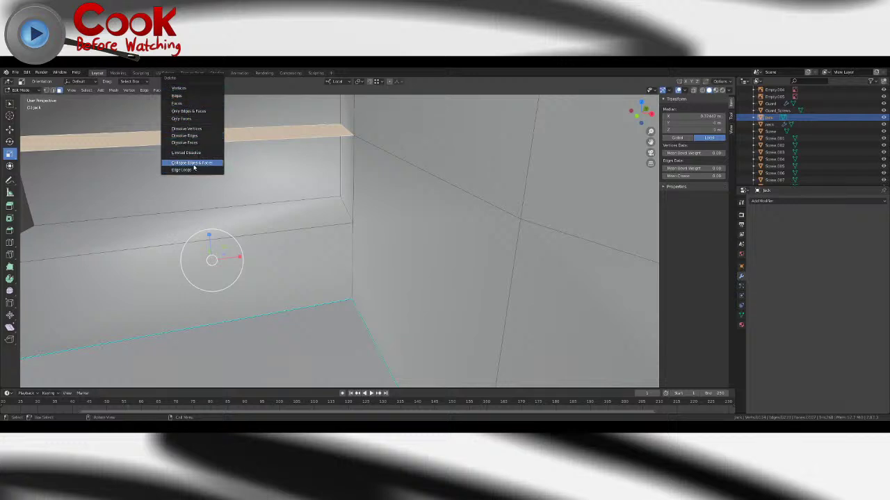
left_click(187, 102)
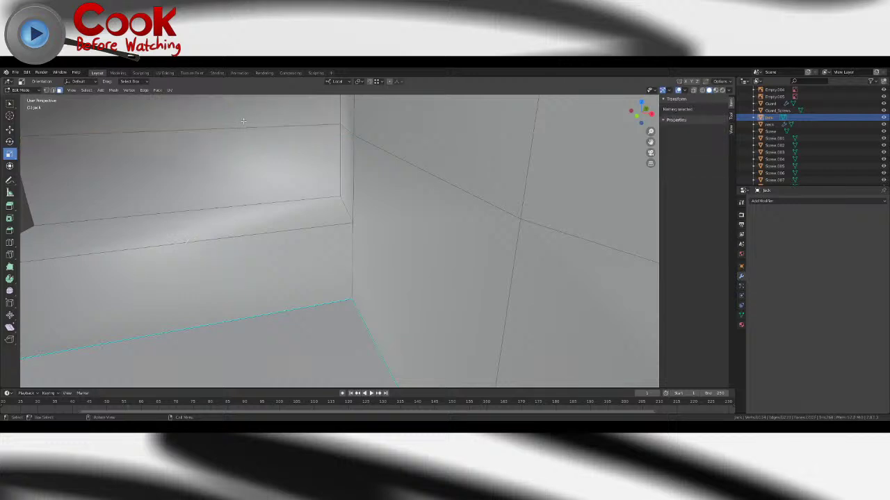
left_click(340, 125)
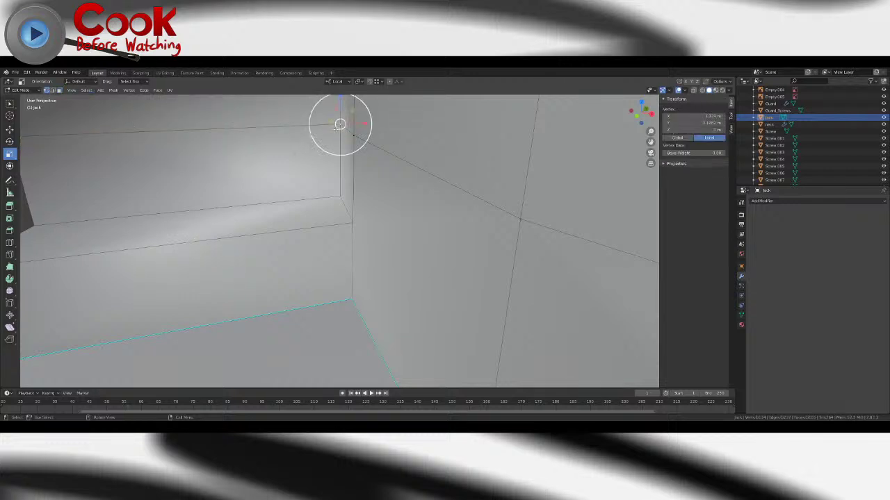
middle_click_drag(452, 200, 312, 225)
scroll(330, 225, "down", 5)
scroll(337, 219, "up", 5)
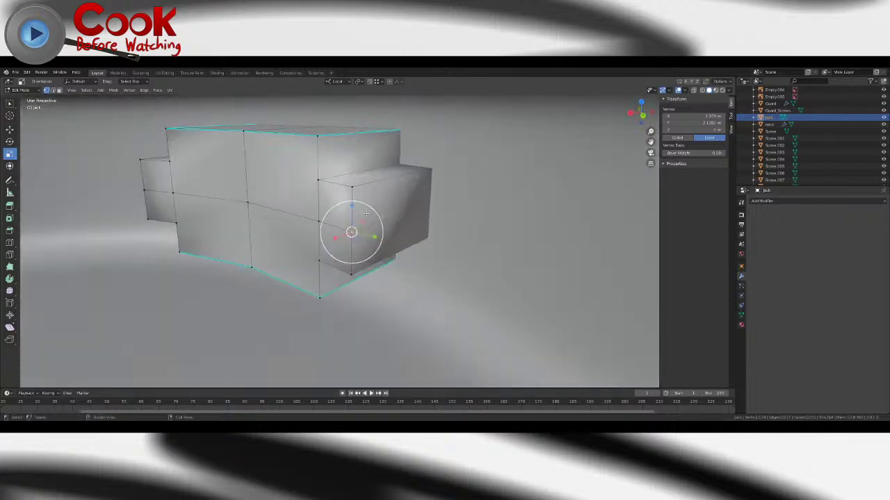
- In edge selection, select the edges joining both side tabs to the plate and the tabs' short upper and lower edges
left_click(53, 90)
middle_click_drag(314, 178, 355, 239)
left_click(319, 200)
key("w")
left_click(347, 242, "shift")
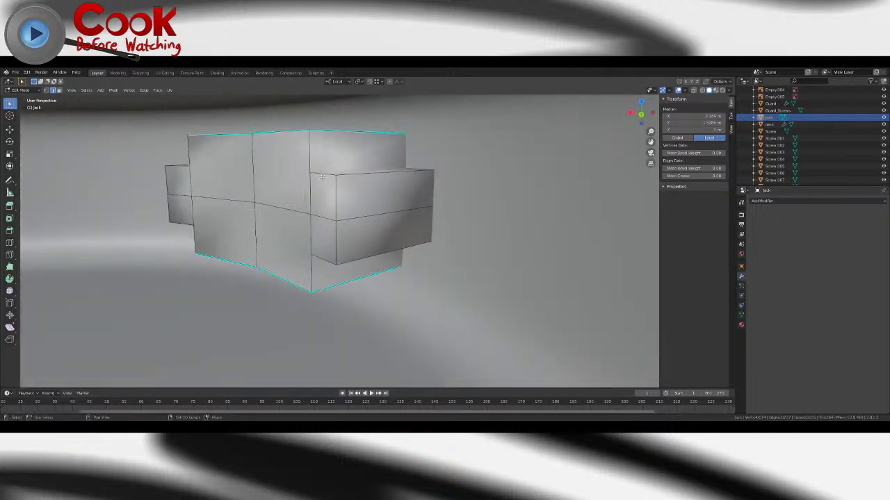
middle_click_drag(305, 197, 308, 195)
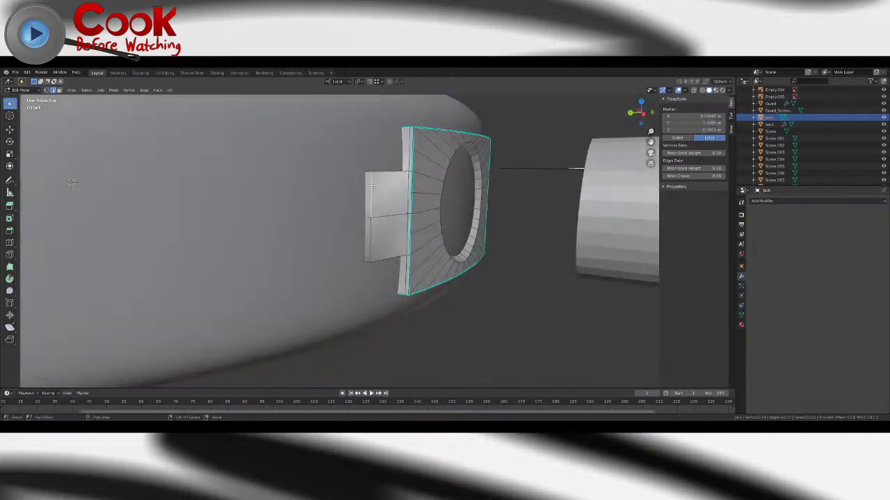
middle_click_drag(386, 174, 408, 170)
middle_click_drag(474, 221, 368, 209)
middle_click_drag(369, 210, 352, 191)
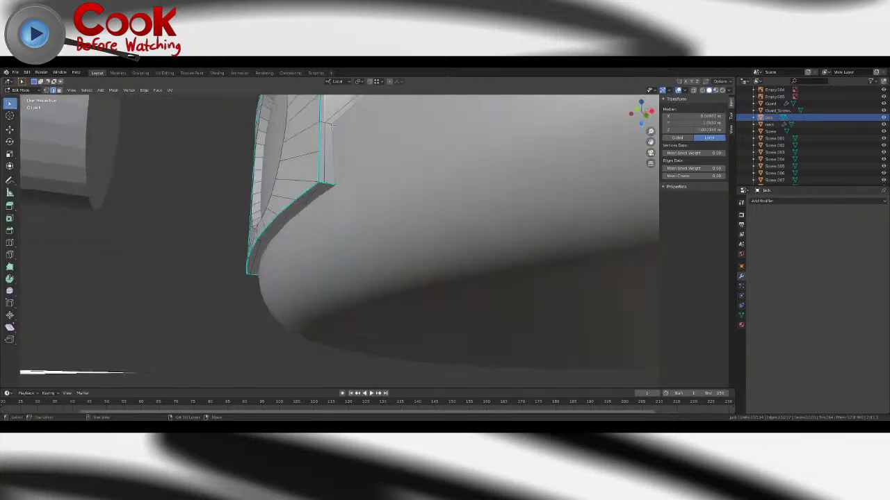
middle_click_drag(332, 126, 333, 280)
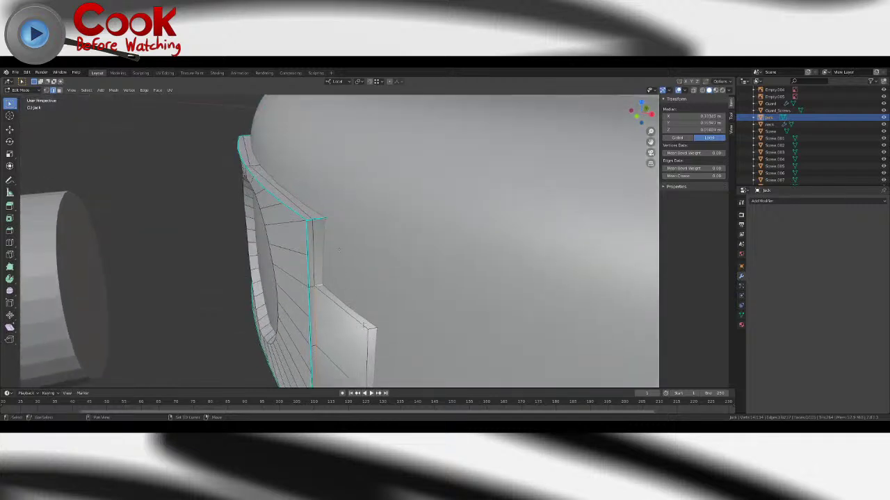
middle_click_drag(339, 248, 260, 223)
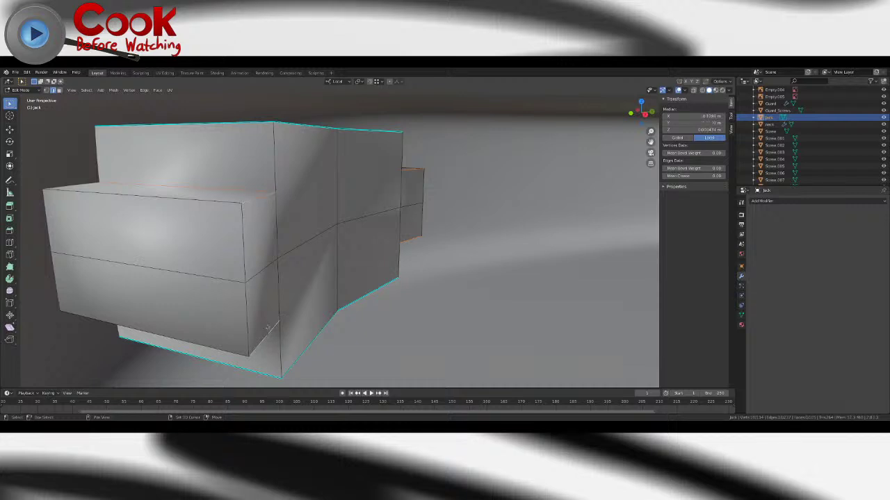
- Add the remaining lower edge and the outer vertical edges of the side tabs to the selection
left_click(248, 314, "shift")
middle_click_drag(448, 213, 400, 213)
left_click(434, 200, "shift")
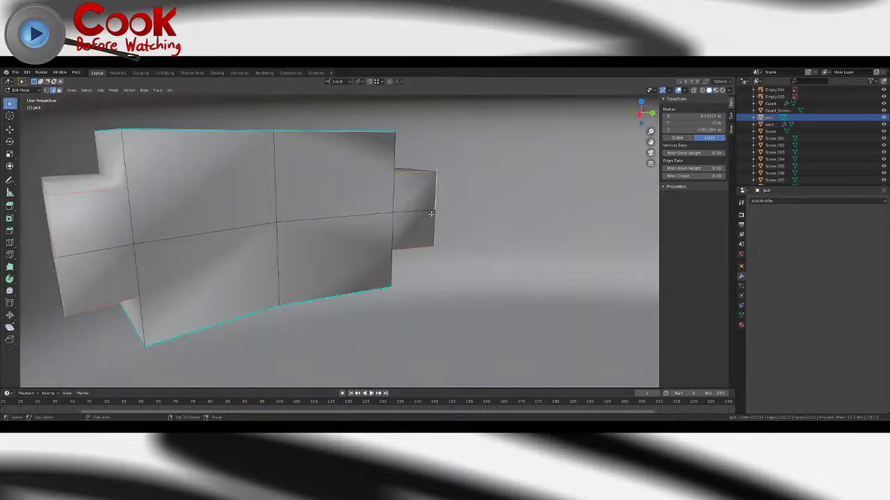
left_click(433, 228, "shift")
- Mark the selected outline edges of both side tabs as sharp and check the shading in Object Mode
middle_click_drag(332, 215, 365, 208)
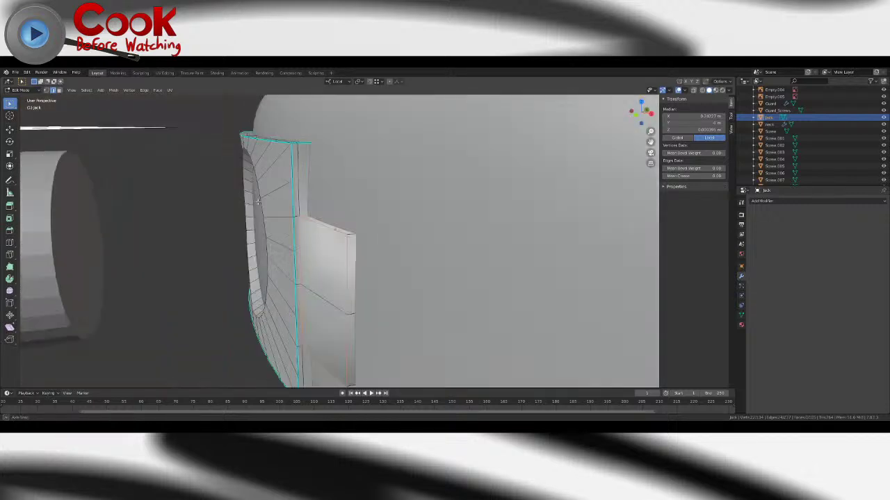
middle_click_drag(334, 243, 368, 236)
middle_click_drag(313, 215, 334, 207)
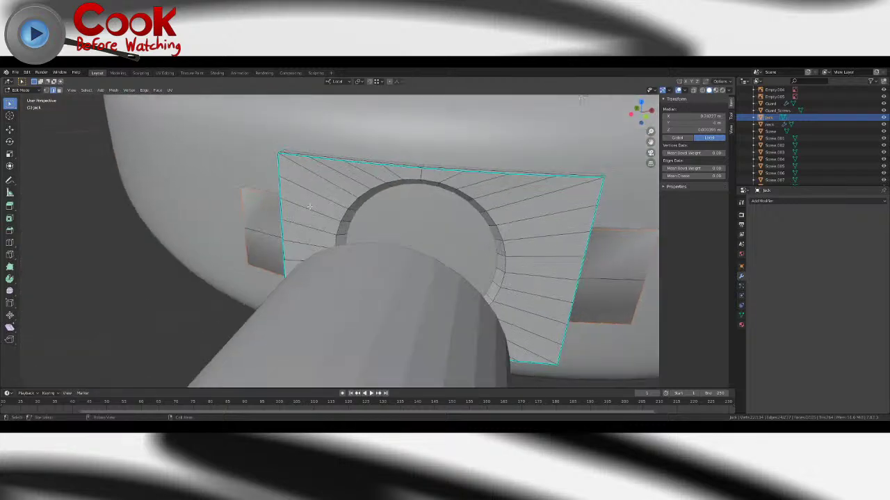
left_click(145, 91)
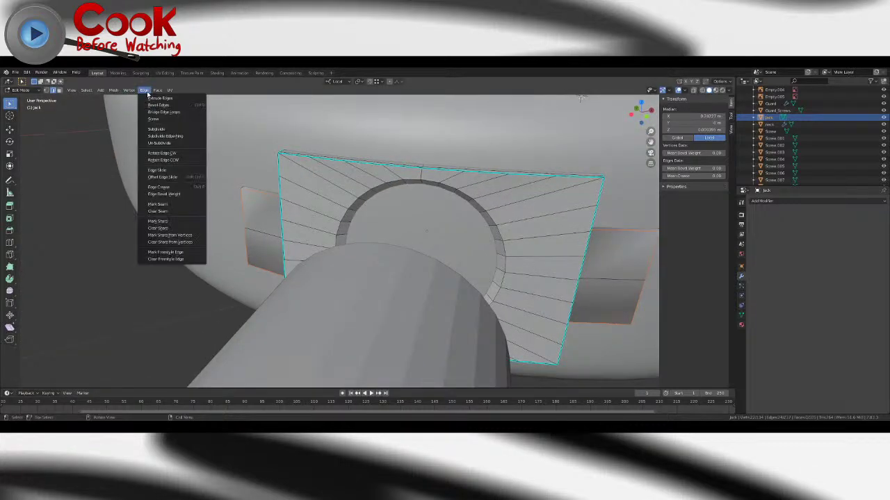
left_click(173, 222)
key("Tab")
middle_click_drag(451, 224, 386, 237)
key("Tab")
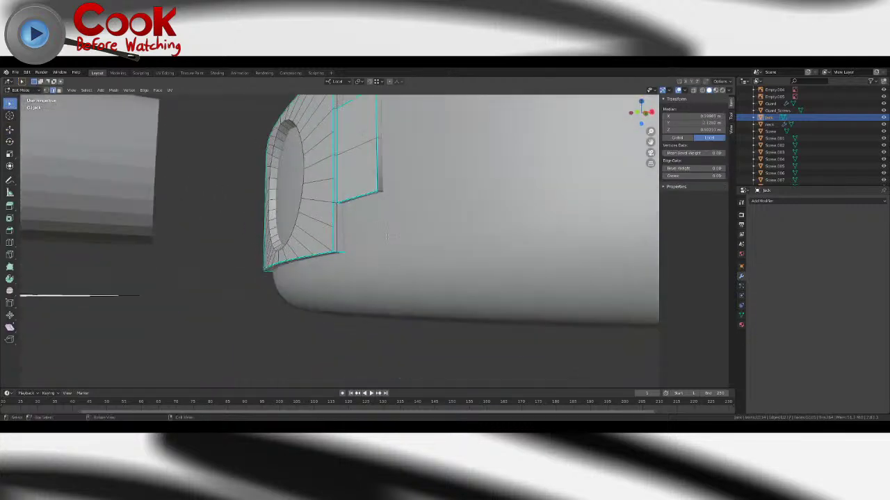
- Select the outer corner edges of both side tabs and bevel them with two segments to round the tabs
middle_click_drag(380, 190, 461, 225)
left_click(393, 182, "shift")
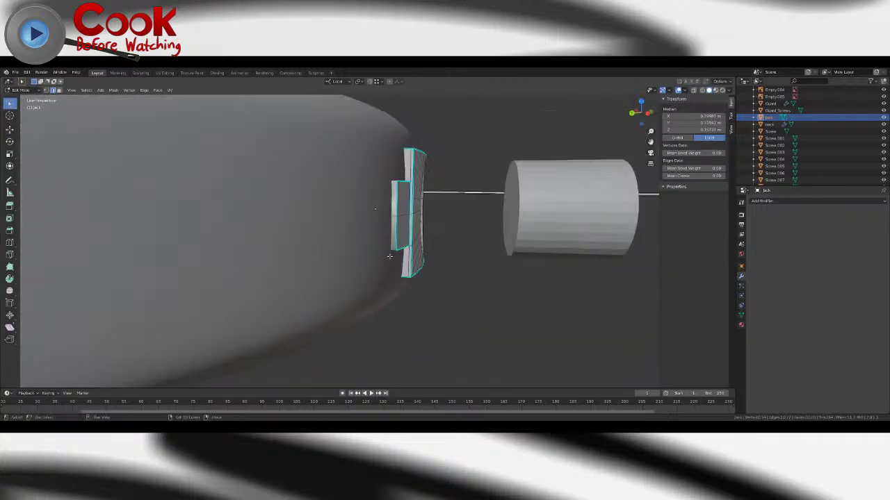
key("ctrl+e")
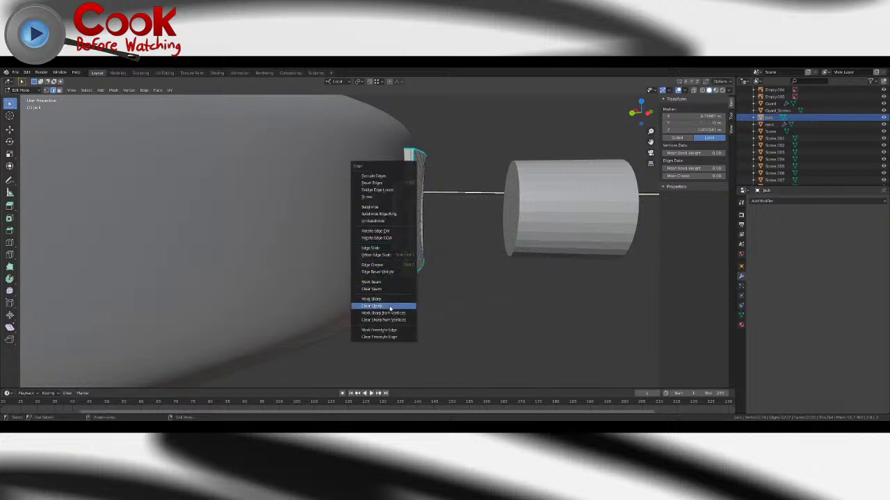
left_click(373, 183)
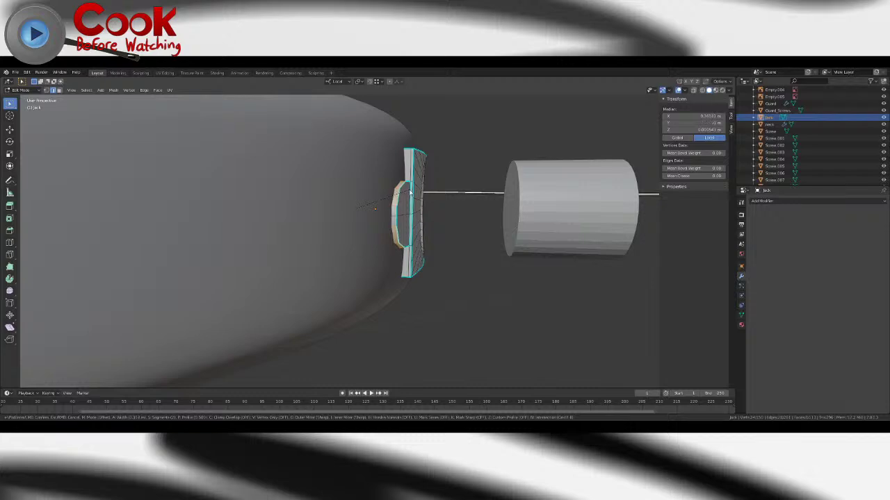
left_click(411, 193)
- Scale the midline edges at the outer ends of both side tabs along local X and check the rounded tabs' shading
scroll(417, 199, "up", 5)
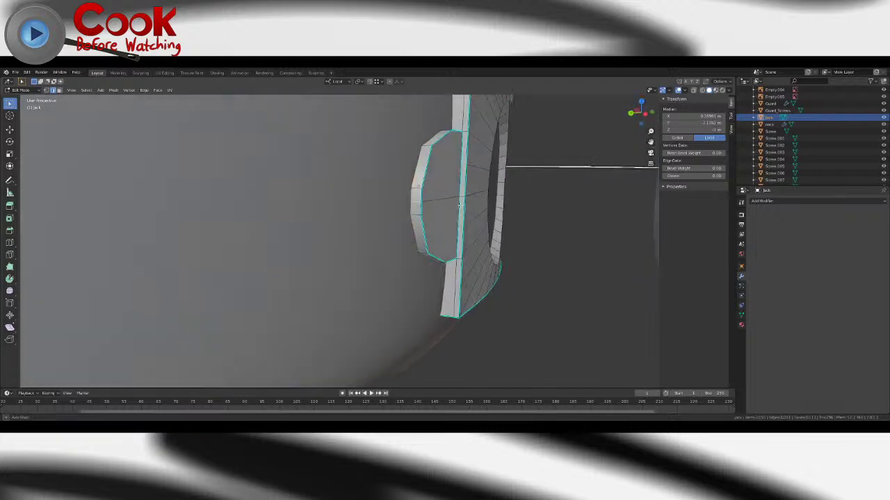
middle_click_drag(460, 205, 469, 202)
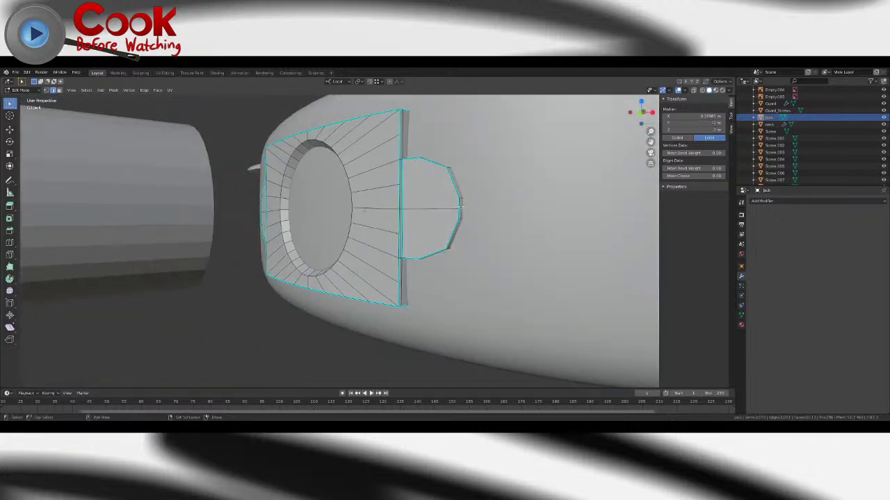
left_click(9, 154)
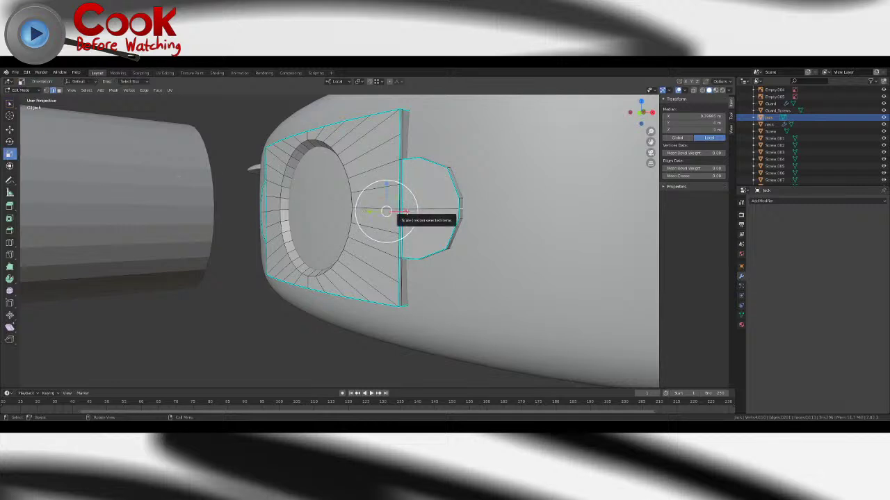
left_click_drag(404, 211, 408, 212)
key("Tab")
middle_click_drag(441, 246, 546, 252)
scroll(429, 210, "up", 4)
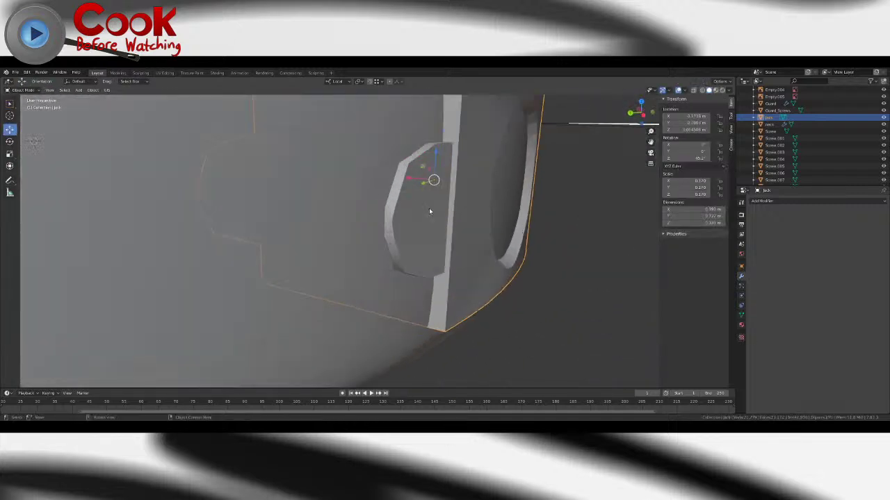
- Select the remaining angular corner edges on both side tabs and bevel them with two segments to round the tab outlines
middle_click_drag(429, 211, 373, 219)
key("Tab")
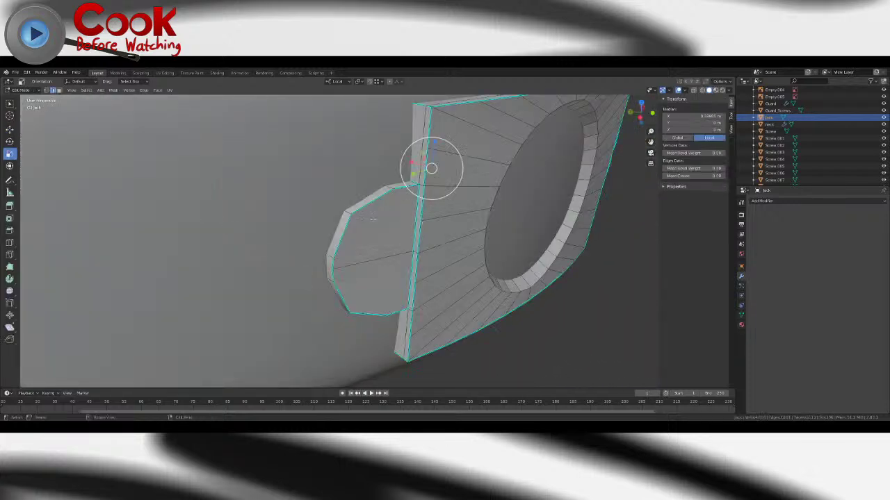
left_click(346, 211)
middle_click_drag(388, 188, 405, 258)
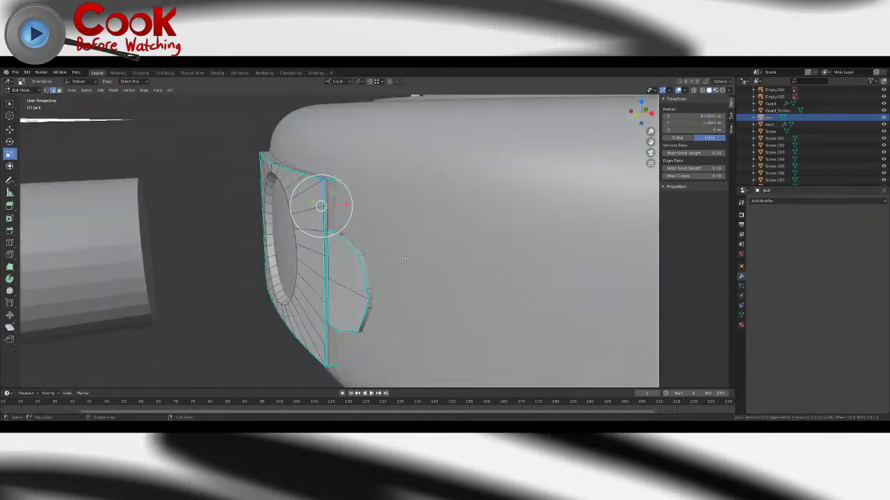
left_click(344, 235, "shift")
left_click(363, 253, "shift")
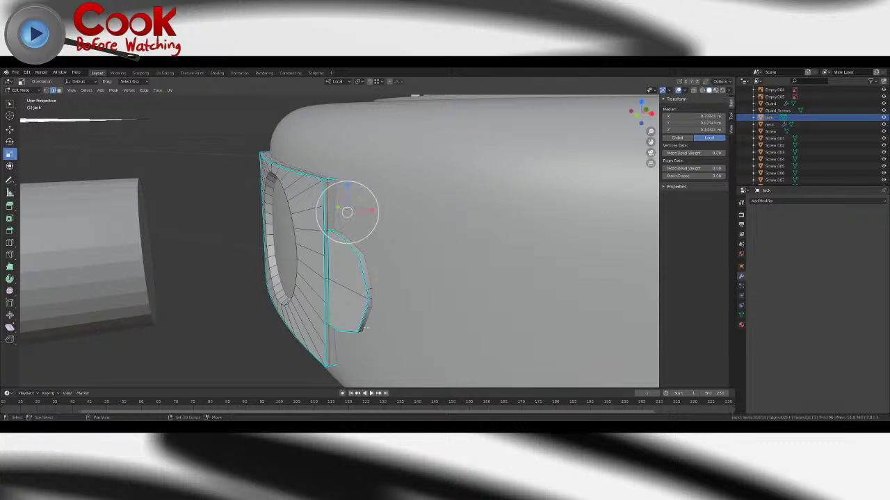
left_click(366, 327, "shift")
middle_click_drag(367, 327, 438, 191)
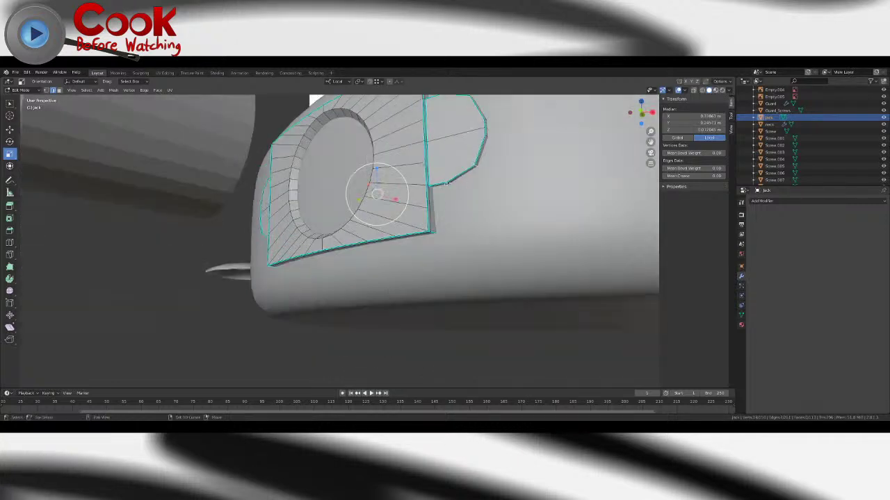
right_click(447, 183)
left_click(456, 201)
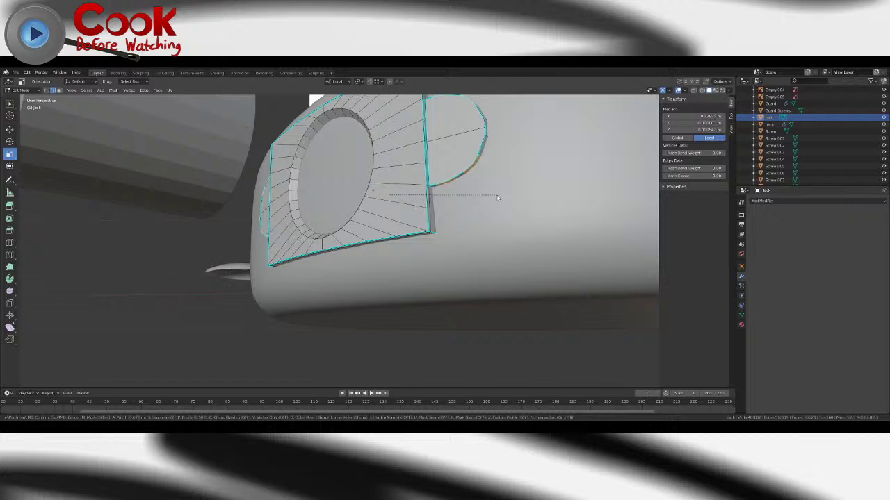
left_click(496, 196)
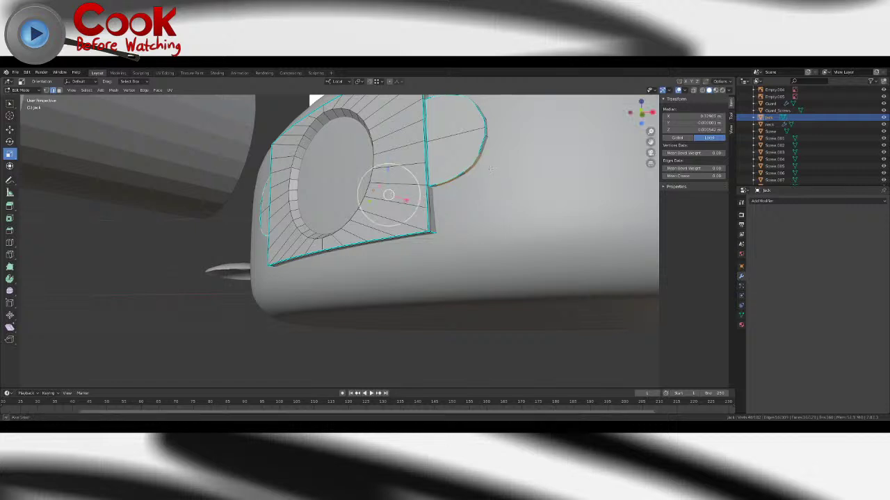
- Examine the rounded side tabs on the jack plate from several angles in Object Mode
middle_click_drag(496, 196, 528, 189)
key("Tab")
scroll(308, 212, "down", 4)
middle_click_drag(309, 212, 337, 235)
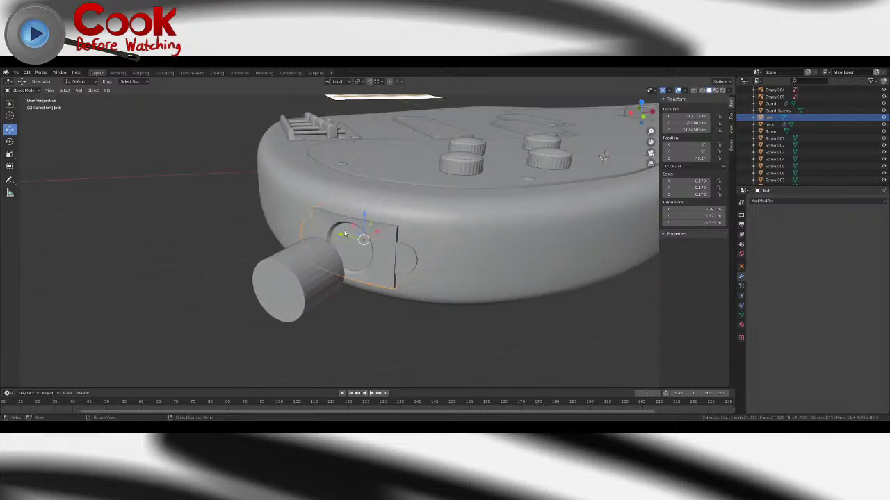
scroll(345, 233, "down", 3)
key("Tab")
middle_click_drag(346, 234, 453, 234)
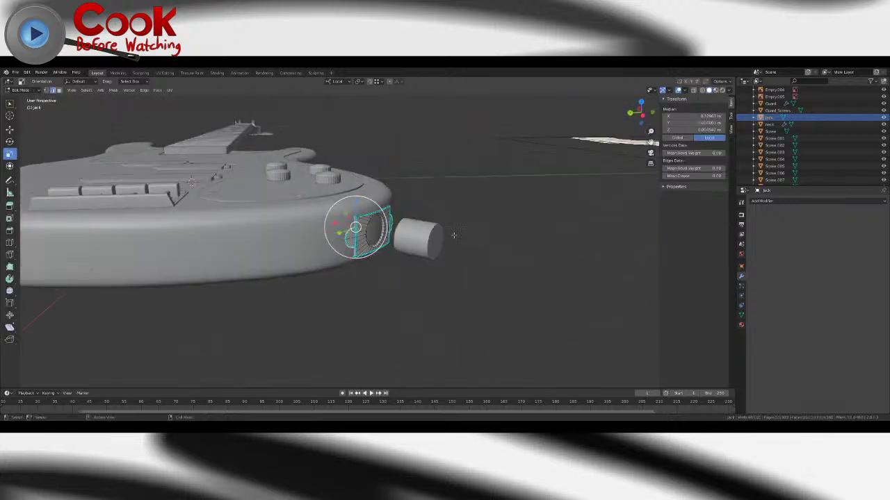
key("Tab")
left_click(528, 257)
- Select the four short corner edges across the thickness of the main jack plate
middle_click_drag(528, 257, 403, 249)
scroll(403, 249, "up", 6)
key("Tab")
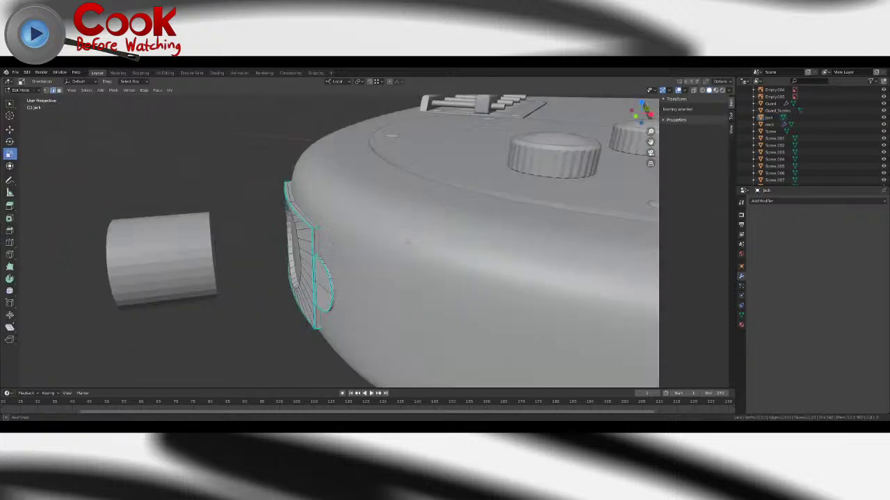
mouse_move(299, 230)
middle_mouse_down()
mouse_move(269, 225)
mouse_move(351, 235)
mouse_move(303, 232)
middle_mouse_up()
left_click(376, 245)
scroll(451, 260, "up", 5)
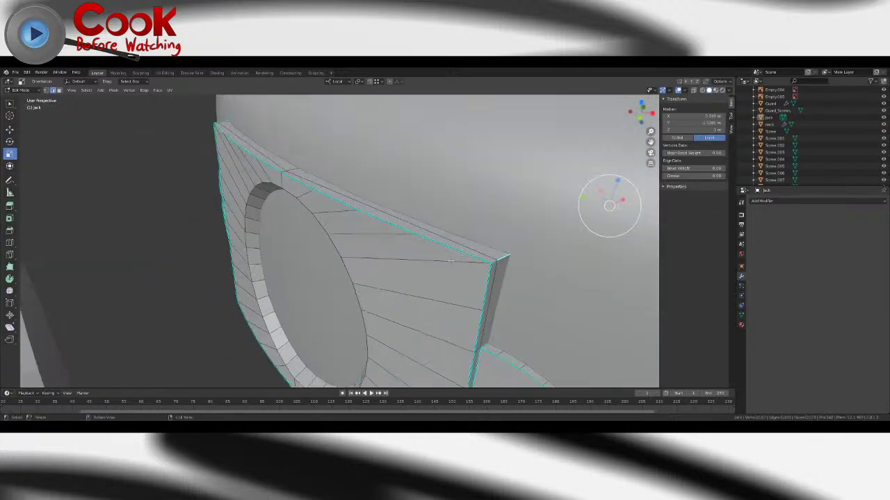
scroll(494, 263, "down", 3)
middle_click_drag(494, 263, 488, 220)
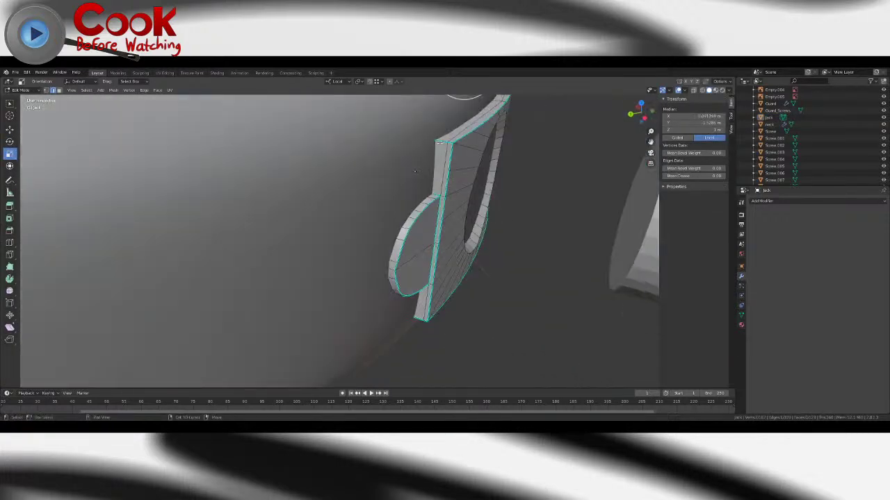
left_click(439, 142, "shift")
left_click(449, 144, "shift")
middle_click_drag(439, 240, 428, 207)
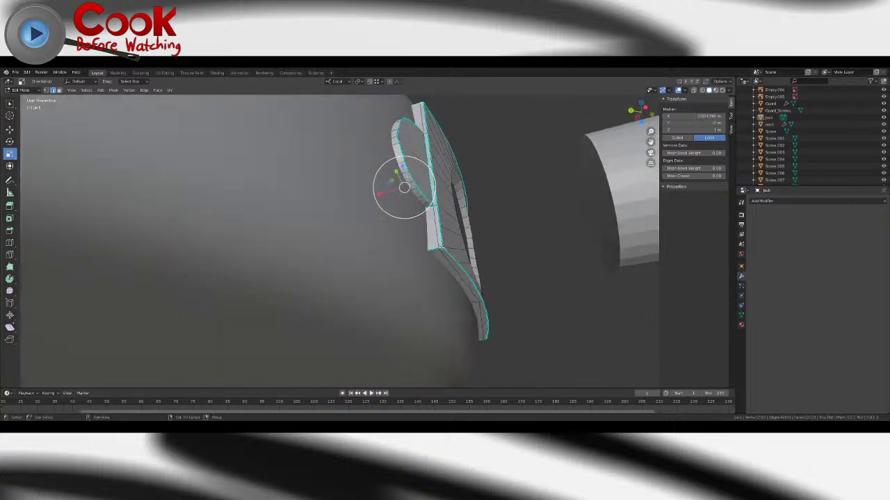
left_click(440, 248, "shift")
middle_click_drag(518, 271, 464, 286)
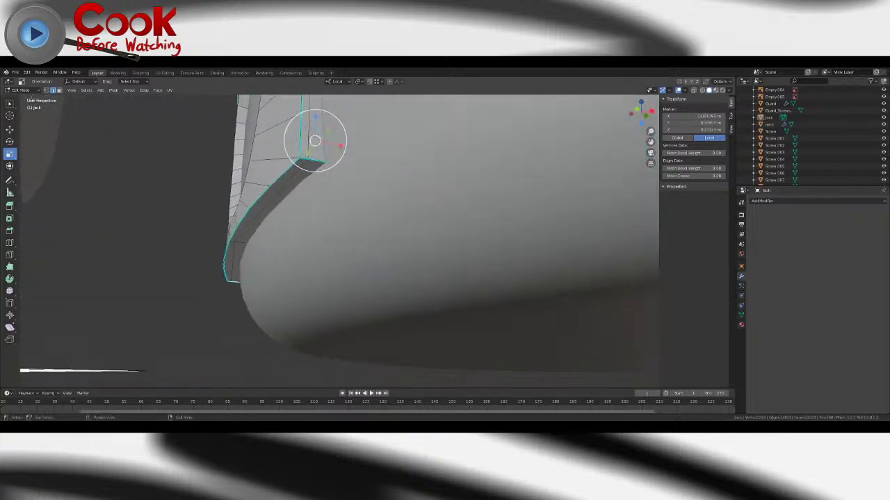
- Clear the sharp marks from the plate's four corner edges and bevel them into small rounded corners
key("w")
middle_click_drag(320, 160, 330, 186)
left_click(144, 90)
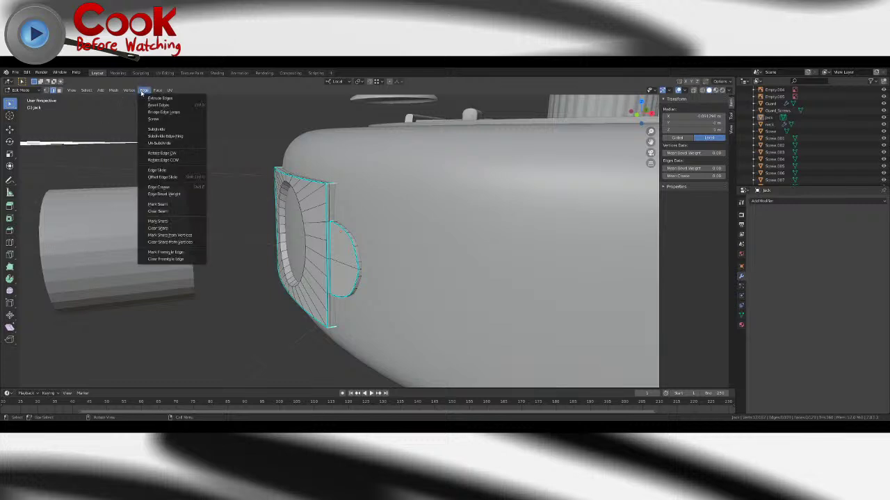
left_click(168, 228)
key("ctrl+e")
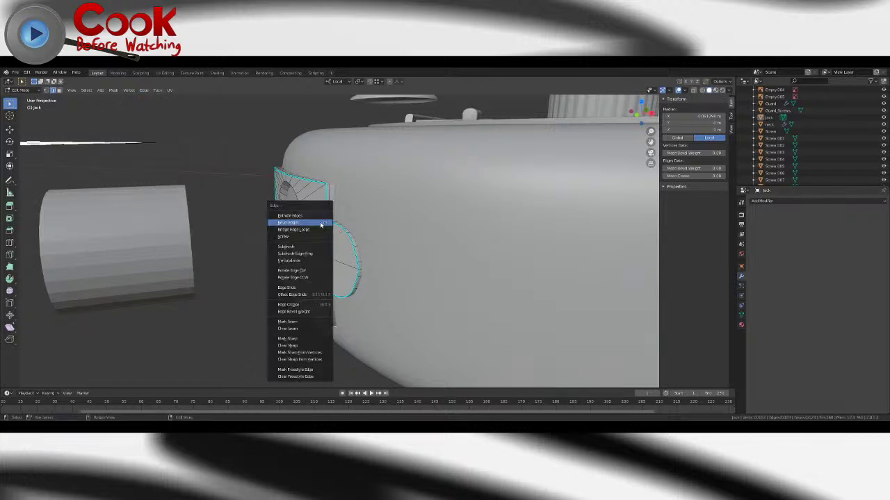
left_click(315, 226)
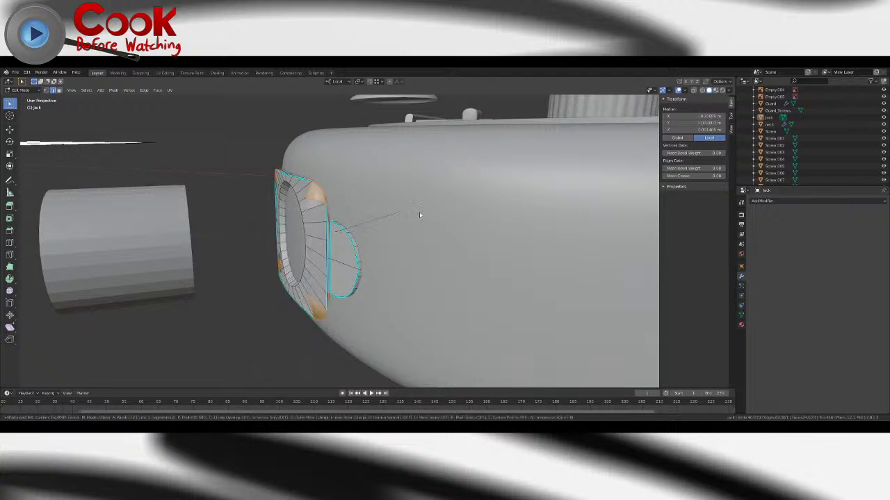
left_click(363, 213)
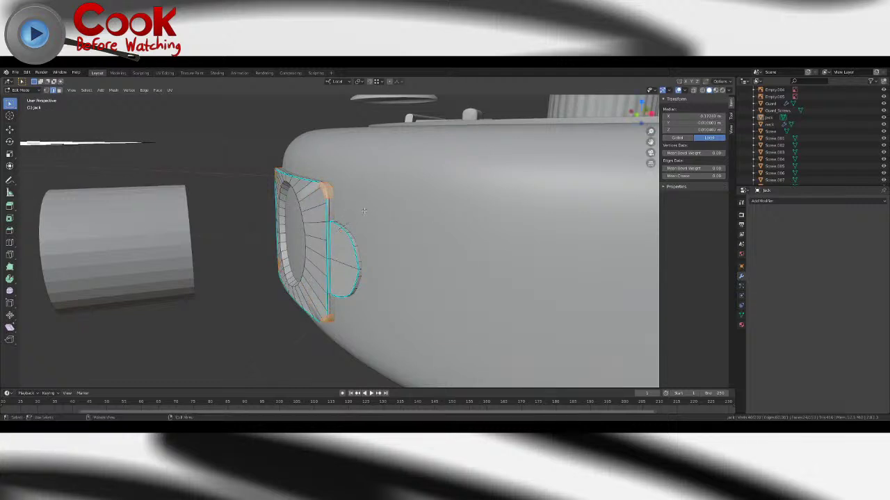
key("F9")
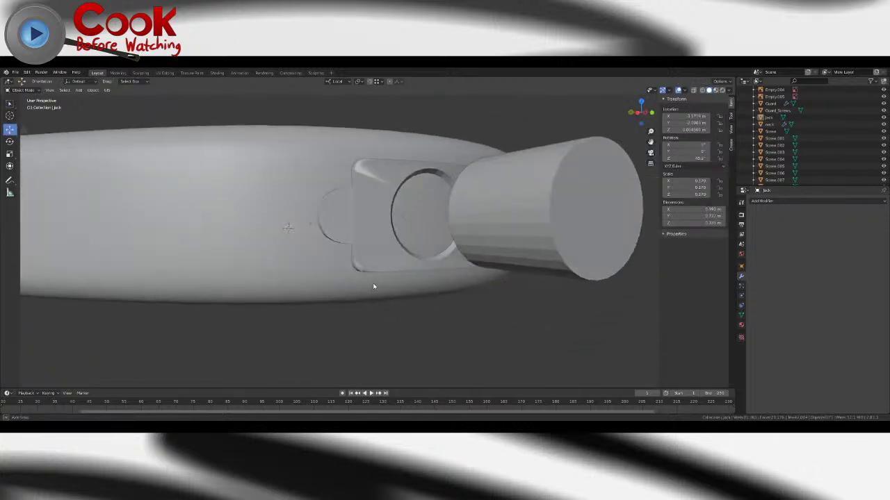
- Select the front outline edges of the plate's rounded corners, mark them as sharp and check the shading in Object Mode
key("Tab")
mouse_move(374, 286)
middle_mouse_down()
mouse_move(381, 292)
mouse_move(381, 260)
mouse_move(387, 280)
middle_mouse_up()
scroll(380, 292, "up", 4)
scroll(309, 282, "up", 2)
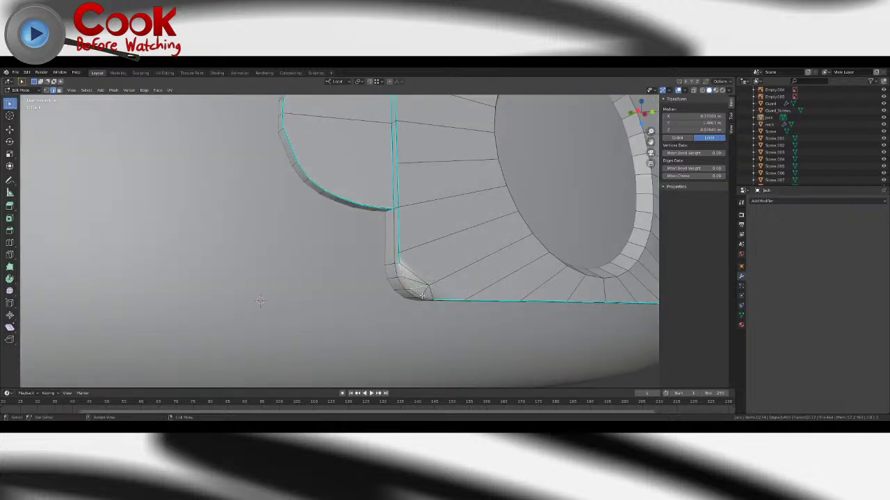
scroll(423, 273, "down", 2)
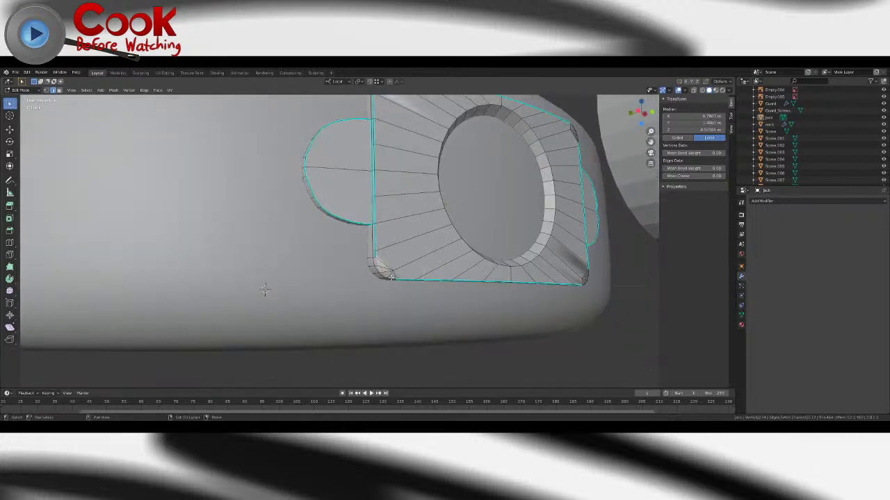
middle_click_drag(391, 277, 486, 191)
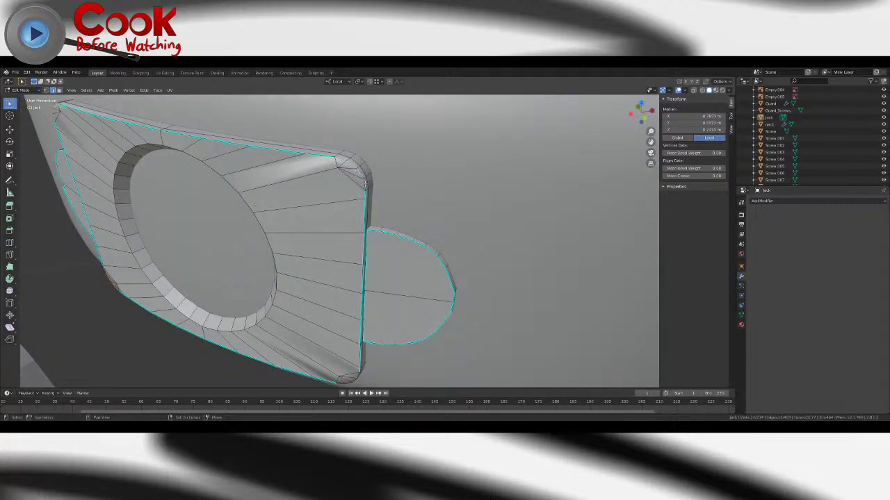
middle_click_drag(365, 184, 396, 250)
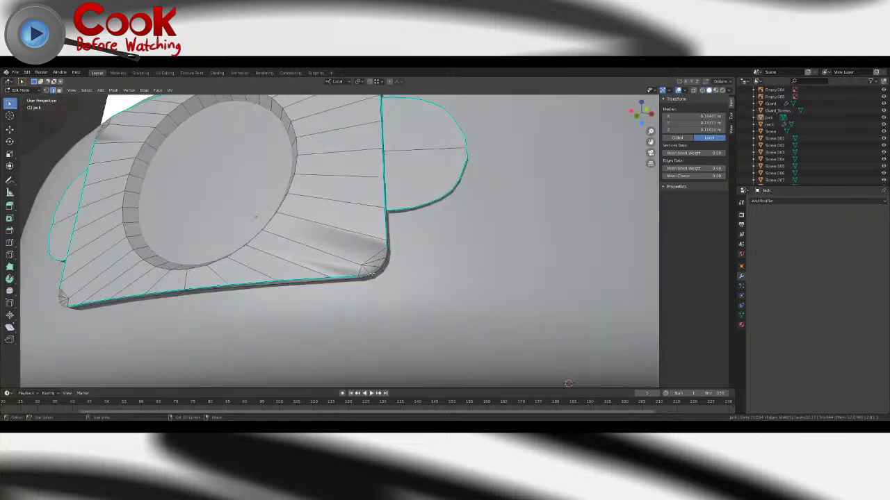
left_click(132, 90)
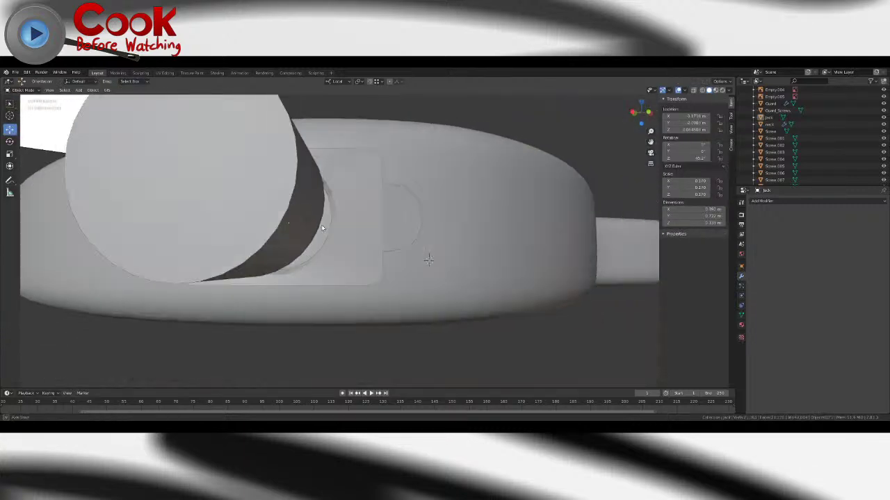
middle_click_drag(322, 228, 470, 169)
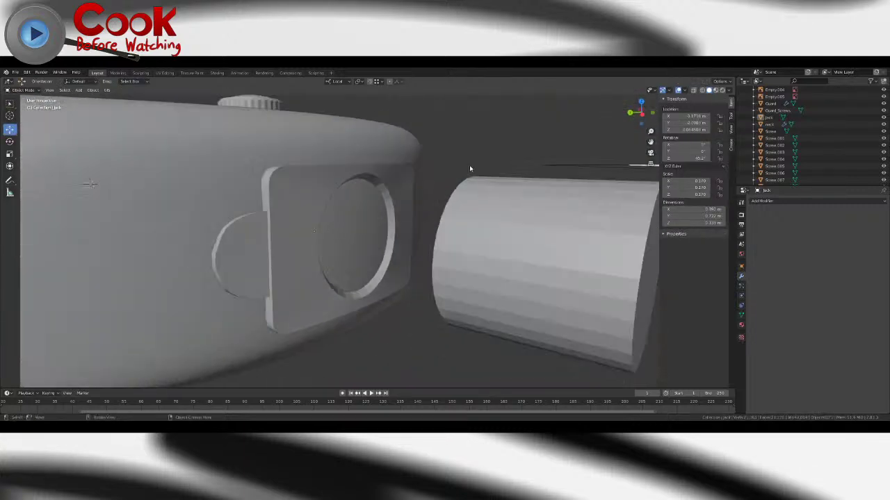
- Select the front rim edge loop of the plate's round hole and mark it as sharp
left_click(397, 214)
key("Tab")
middle_click_drag(396, 214, 361, 207)
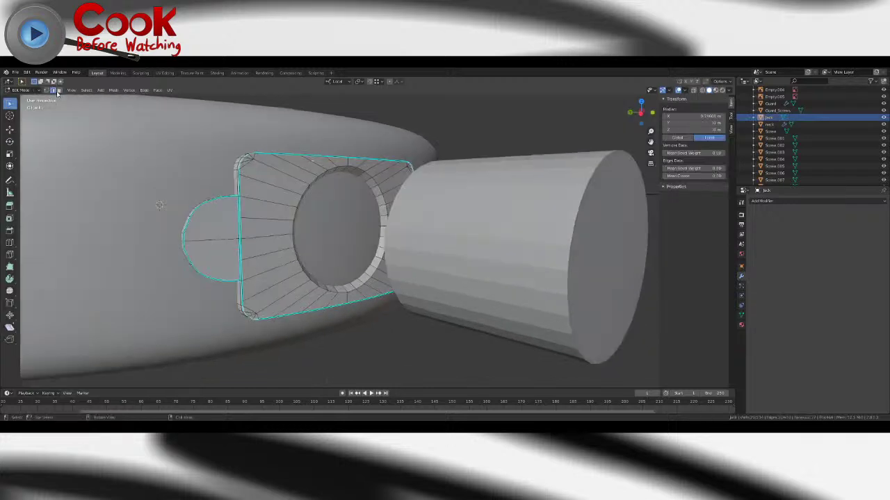
left_click(312, 172, "alt+shift")
key("ctrl+e")
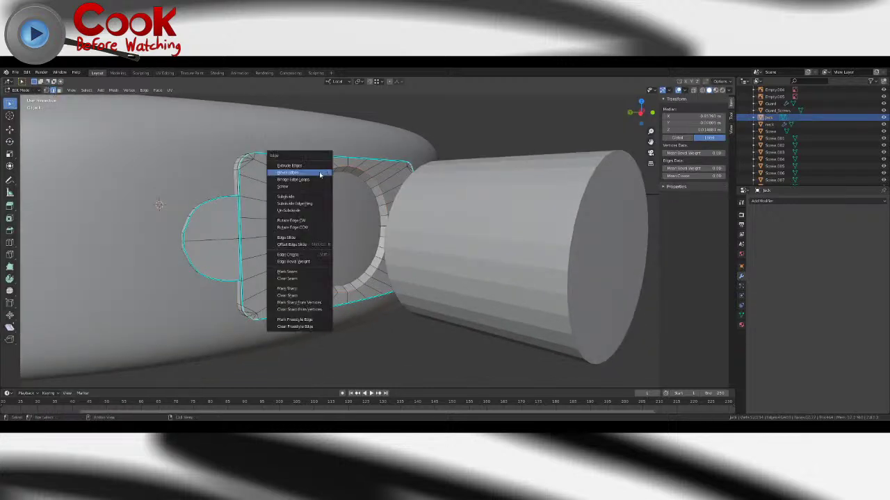
left_click(301, 290)
middle_click_drag(349, 203, 358, 219)
scroll(358, 213, "up", 1)
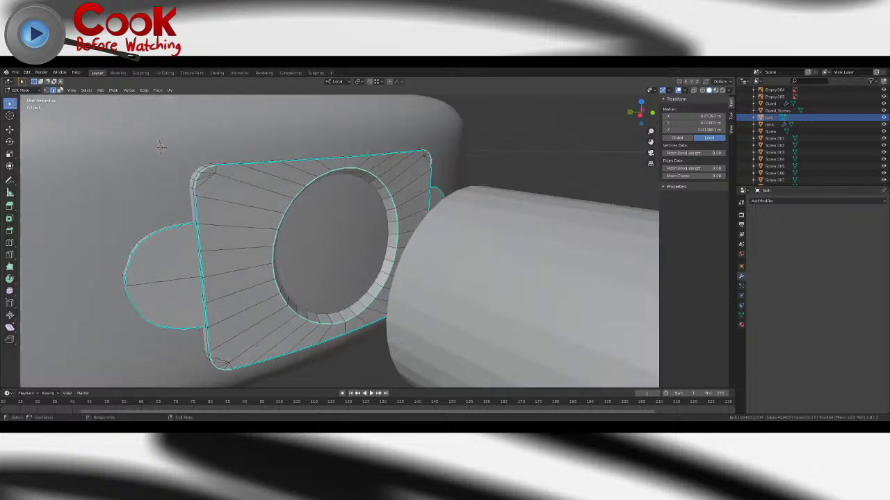
- Select the ring of faces on the hole's inner wall, shade them smooth and check the result in Object Mode
left_click(61, 90)
left_click(356, 171)
key("alt+a")
left_click(353, 172, "alt")
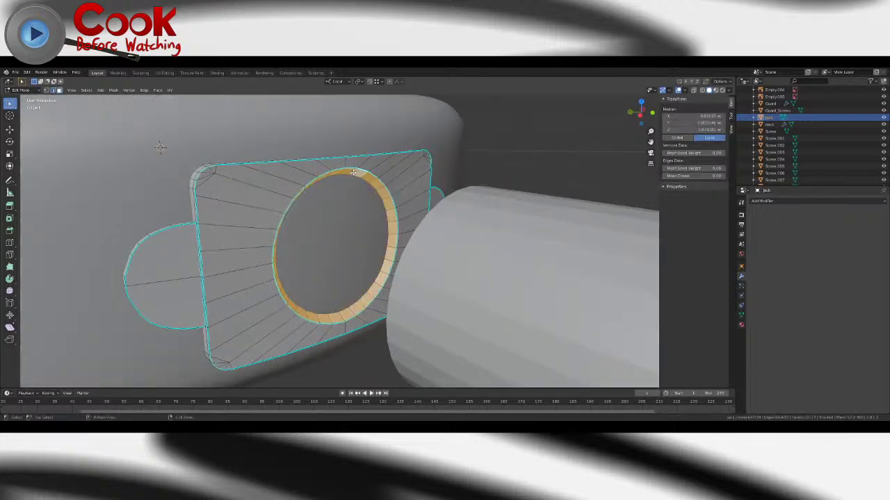
key("ctrl+e")
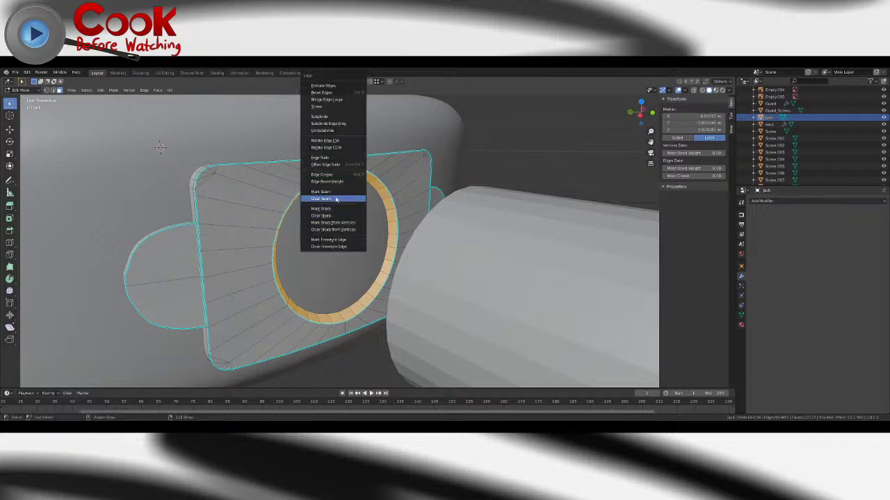
left_click(157, 90)
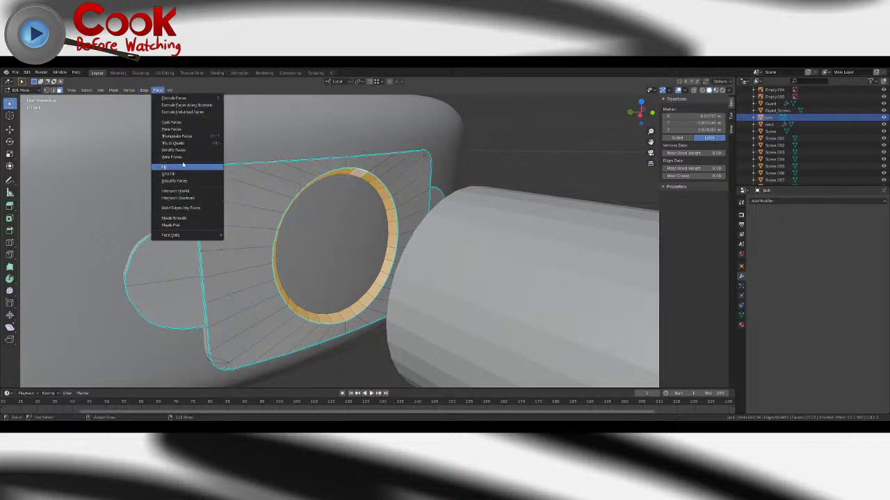
left_click(159, 91)
left_click(158, 91)
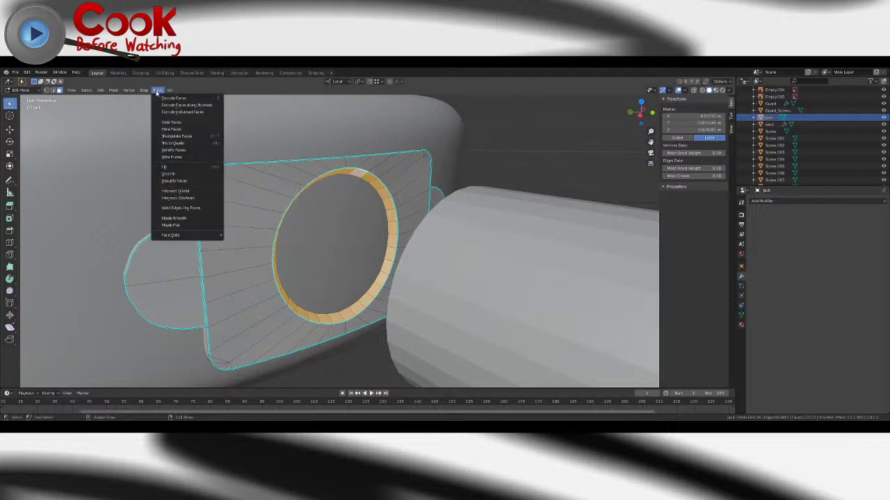
left_click(177, 221)
key("Tab")
middle_click_drag(394, 259, 331, 227)
scroll(383, 229, "up", 4)
scroll(381, 259, "down", 6)
scroll(380, 260, "down", 6)
- Move the jack plate out of the guitar body and select all back faces of the main plate and both side tabs
left_click_drag(344, 223, 180, 251)
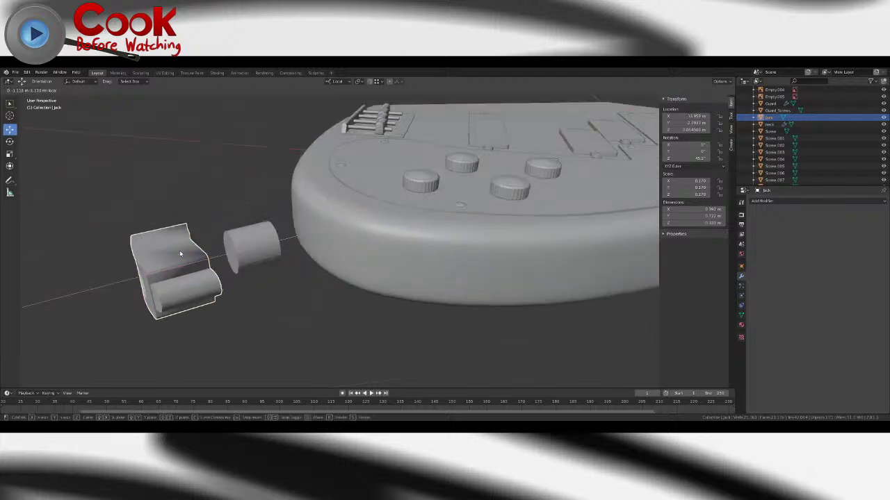
middle_click_drag(179, 250, 459, 240)
key("Tab")
scroll(371, 267, "up", 5)
middle_click_drag(526, 235, 415, 254, "shift")
left_click(399, 252)
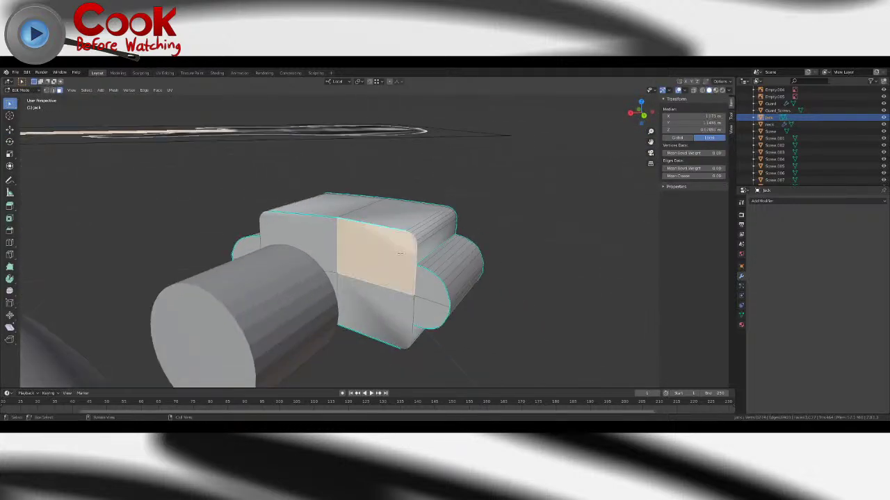
left_click(313, 238, "shift")
left_click(333, 279, "shift")
left_click(376, 290, "shift")
left_click(429, 291, "shift")
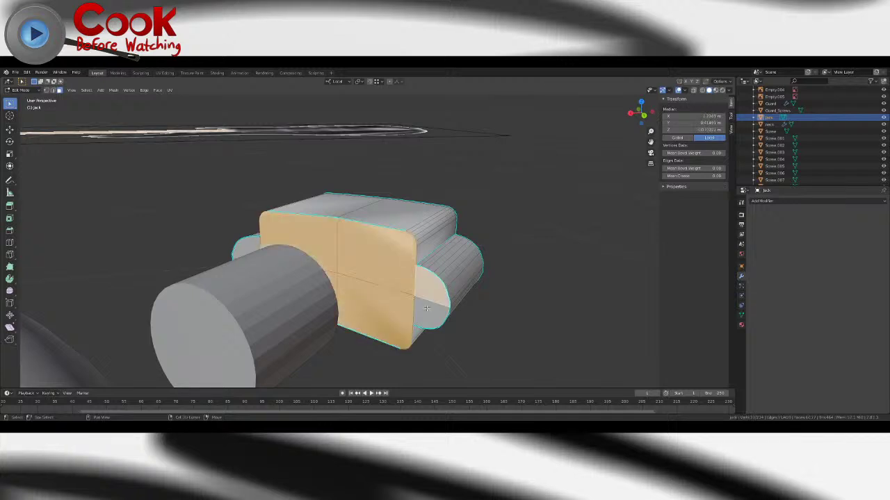
left_click(429, 314, "shift")
middle_click_drag(348, 287, 407, 294)
left_click(293, 277, "shift")
left_click(300, 292, "shift")
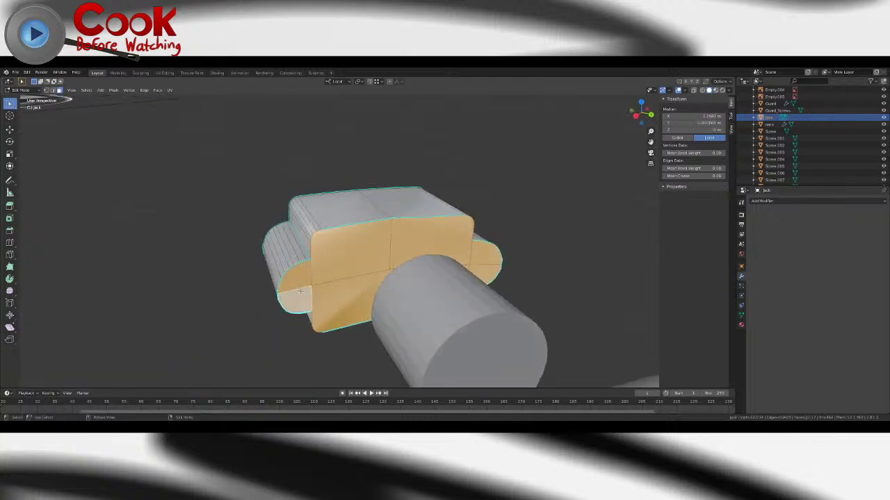
- Delete the selected back faces of the jack plate and both side tabs, then check the open back in Object Mode
key("x")
left_click(300, 292)
key("Tab")
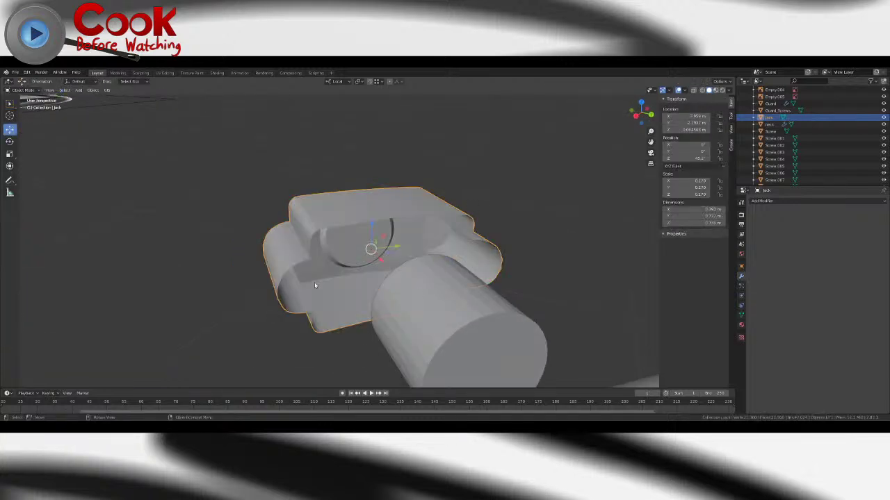
middle_click_drag(389, 299, 401, 282)
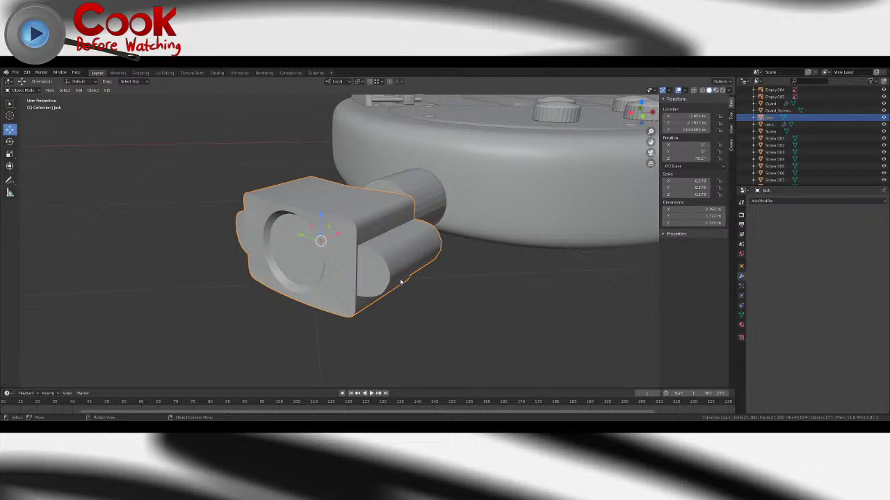
- Move the jack plate back toward the guitar body along its local X axis and keep it selected
middle_click_drag(418, 262, 384, 246)
scroll(383, 245, "down", 3)
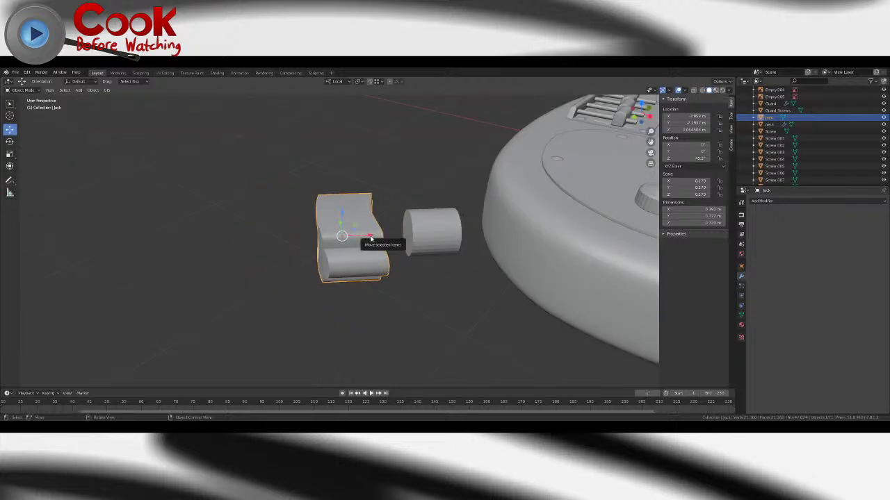
left_click_drag(371, 239, 417, 240)
middle_click_drag(417, 240, 451, 260)
scroll(441, 283, "up", 4)
left_click(441, 283)
left_click(326, 253)
- Select the edge loop around the round hole's recessed floor, bevel it narrowly and reduce the number of bevel segments
key("Tab")
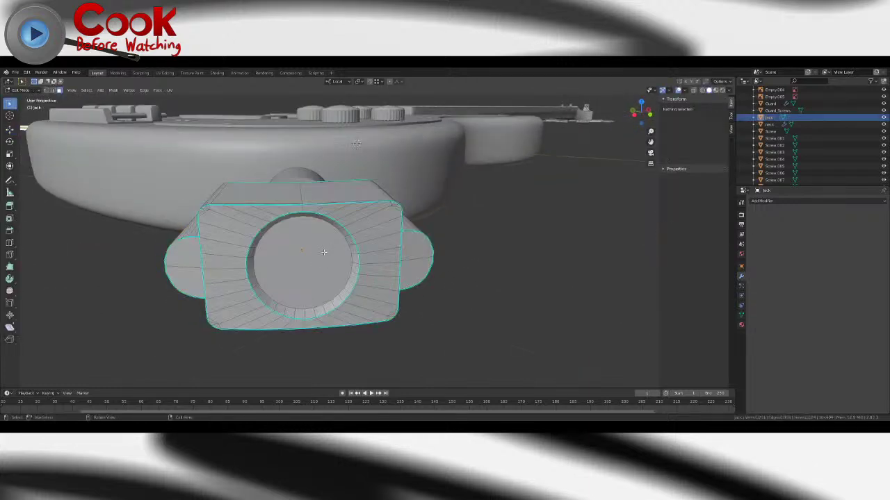
scroll(302, 258, "up", 4)
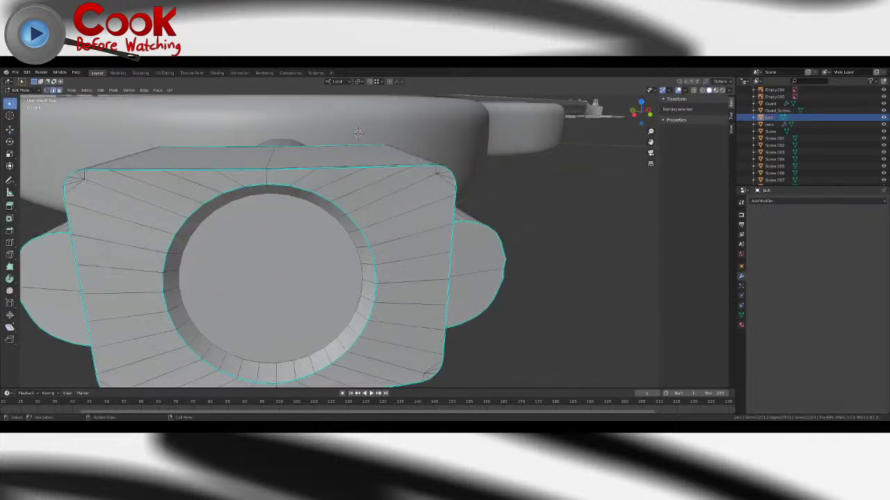
left_click(52, 91)
left_click(223, 206)
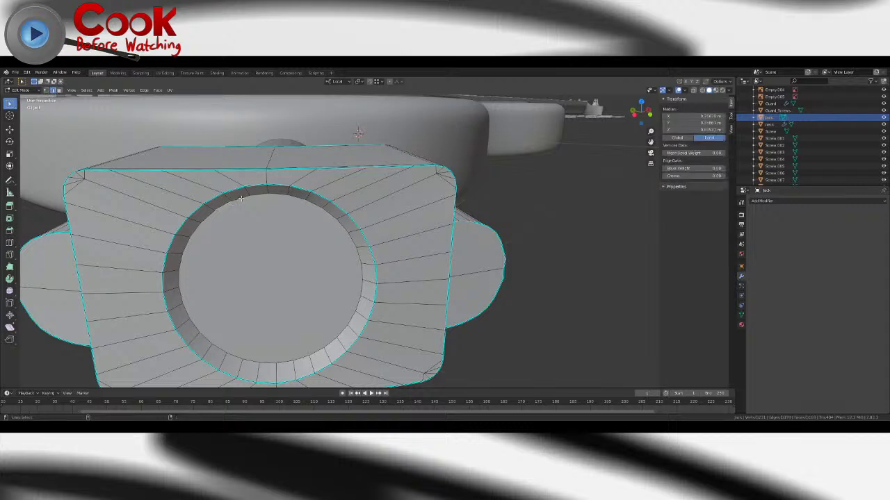
left_click(224, 205, "alt")
key("alt+a")
left_click(240, 201, "alt")
key("ctrl+e")
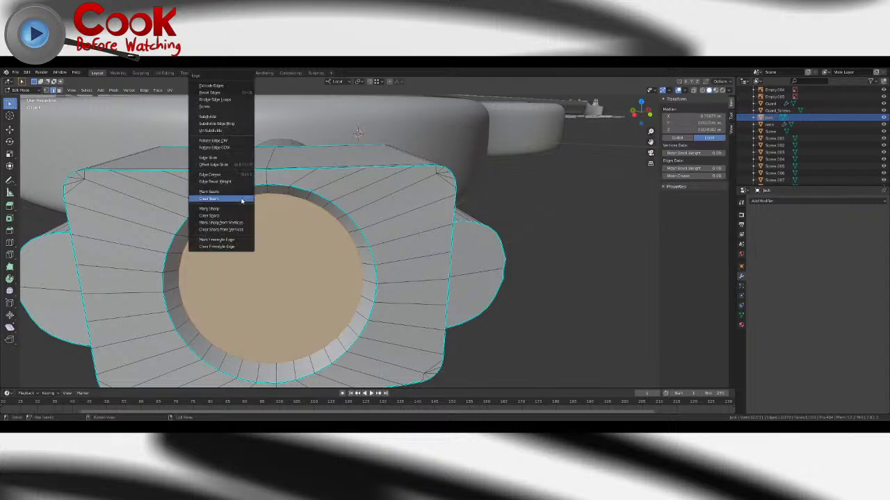
left_click(221, 95)
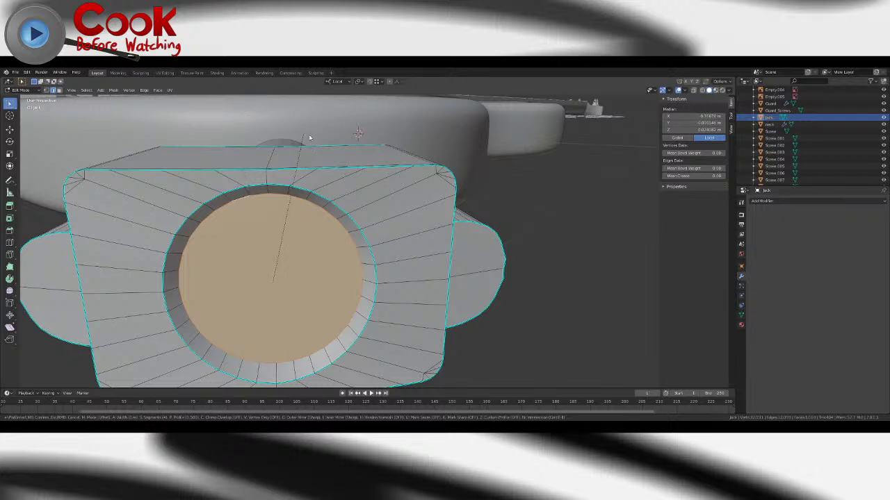
left_click(426, 155)
key("F9")
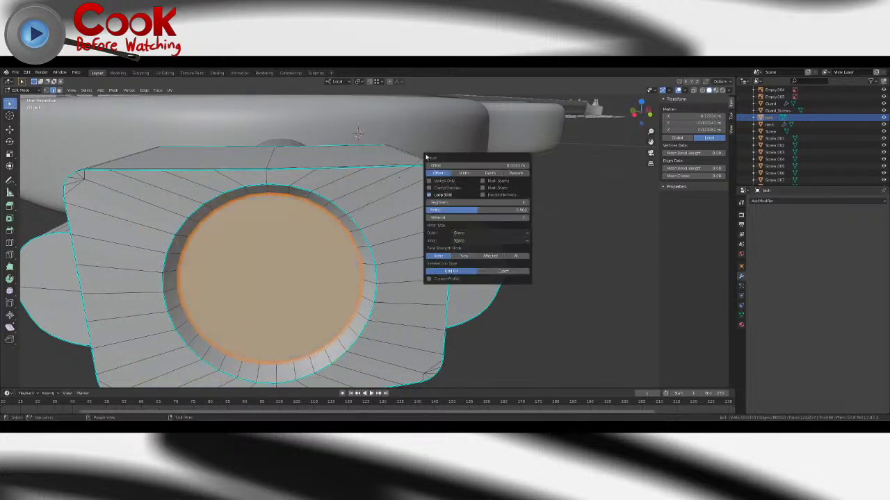
left_click(429, 203)
left_click(429, 204)
left_click(429, 204)
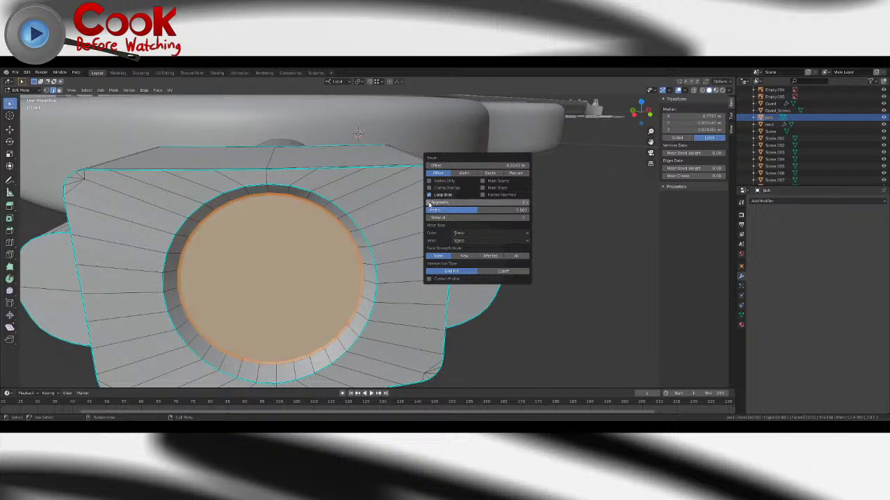
- Shade the recessed floor and its beveled edge smooth, checking the result in Object Mode
key("Tab")
middle_click_drag(264, 264, 266, 240)
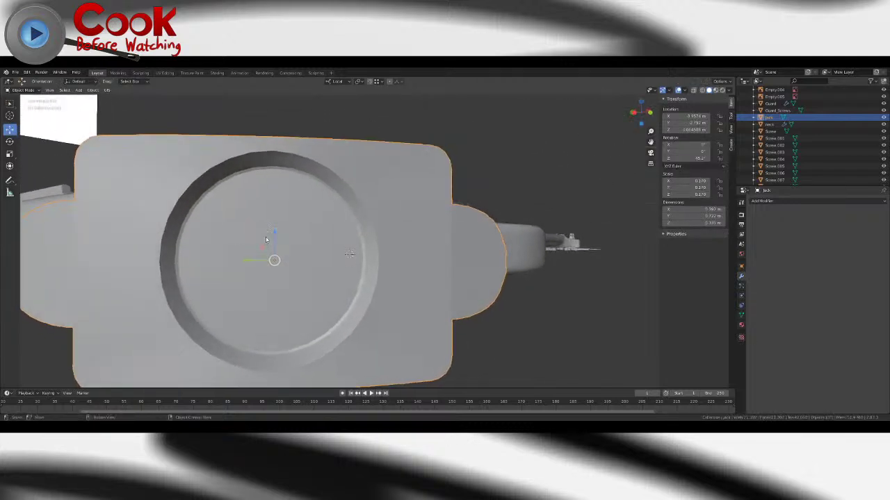
key("Tab")
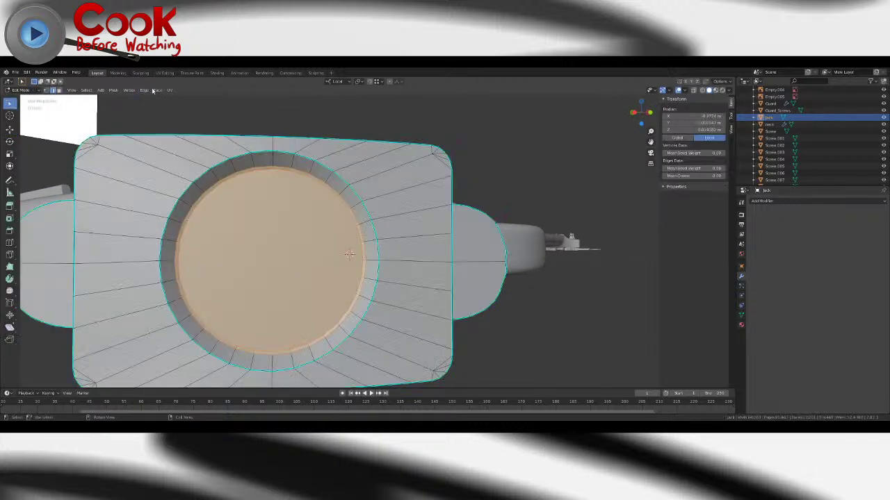
left_click(153, 91)
left_click(174, 217)
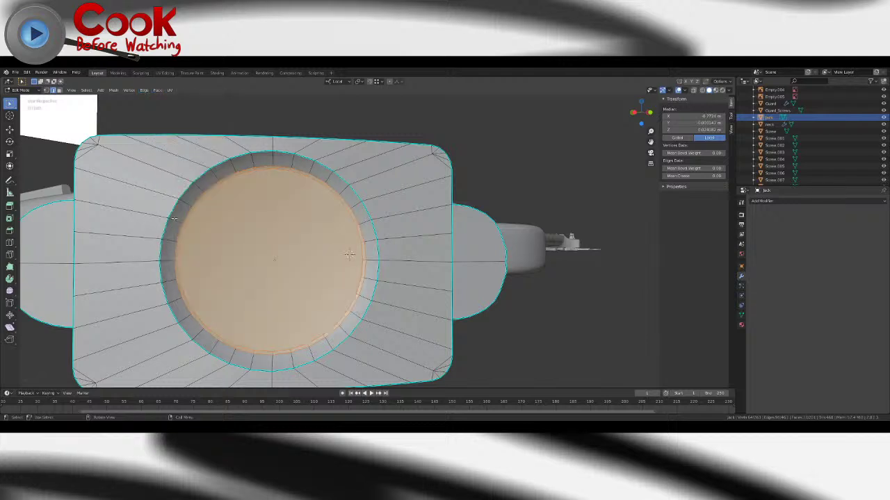
key("Tab")
middle_click_drag(349, 254, 357, 230)
key("Tab")
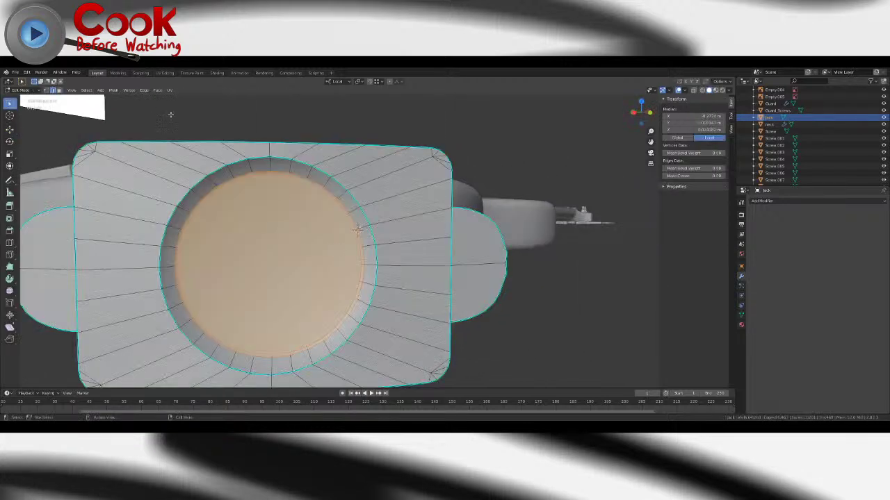
- Inset the hole's circular floor face slightly and check the shading in Object Mode
left_click(60, 90)
left_click(266, 219)
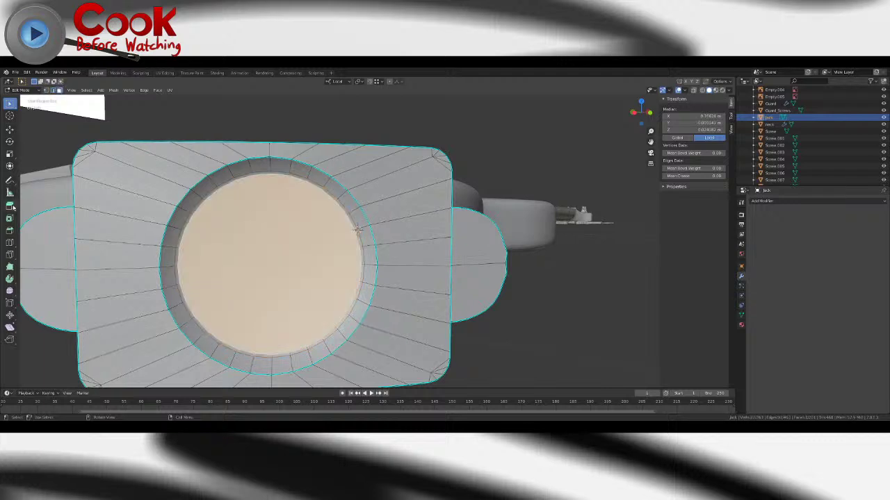
left_click(10, 219)
middle_click_drag(445, 181, 528, 142)
left_click_drag(237, 284, 238, 280)
key("Tab")
middle_click_drag(187, 282, 218, 274)
- Select the front rim edge loop of the round hole and bevel it with a narrow offset
key("Tab")
left_click(317, 181)
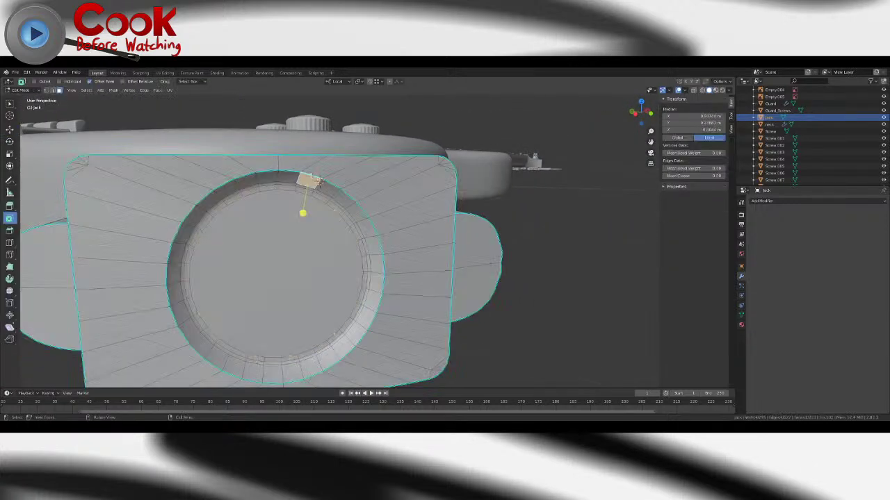
left_click(54, 91)
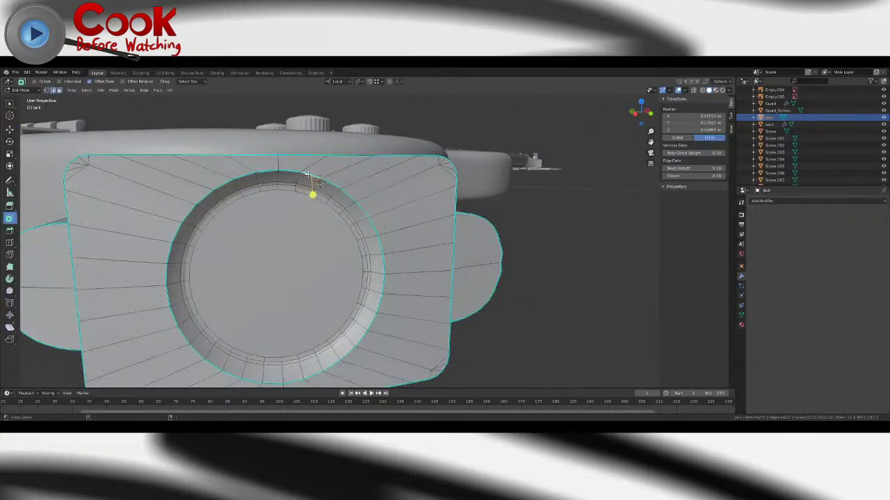
key("ctrl+e")
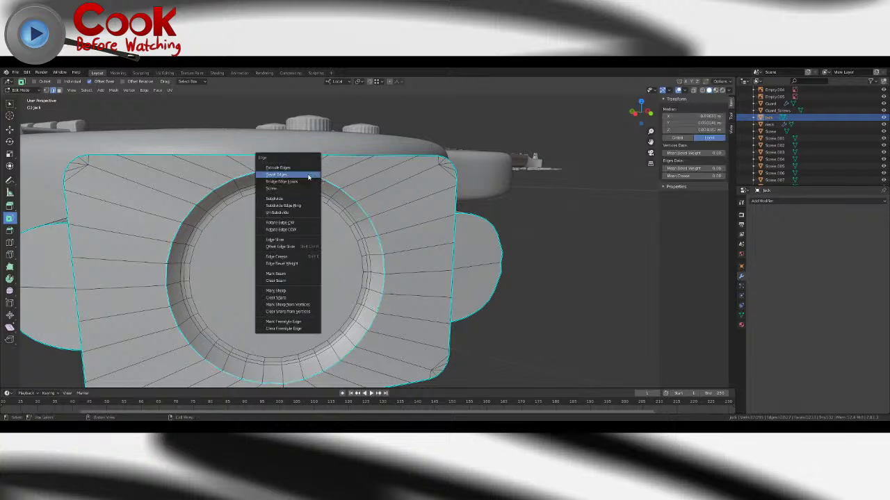
left_click(309, 177)
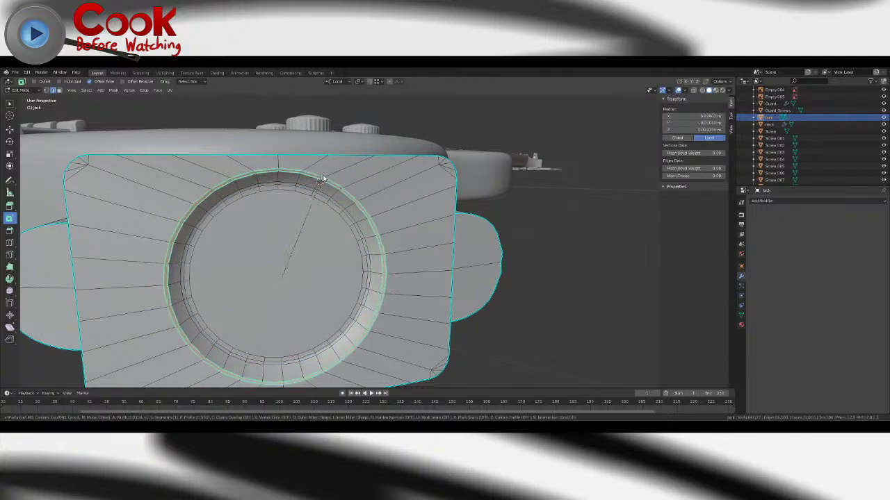
left_click(321, 178)
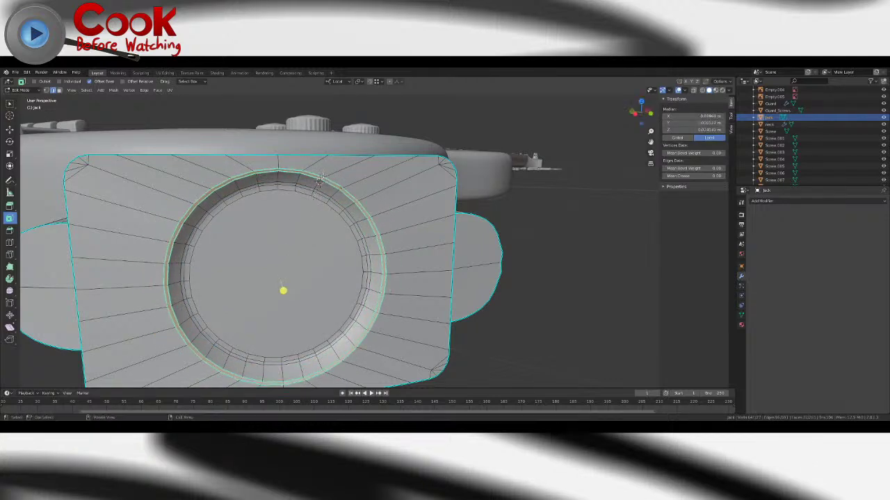
key("F9")
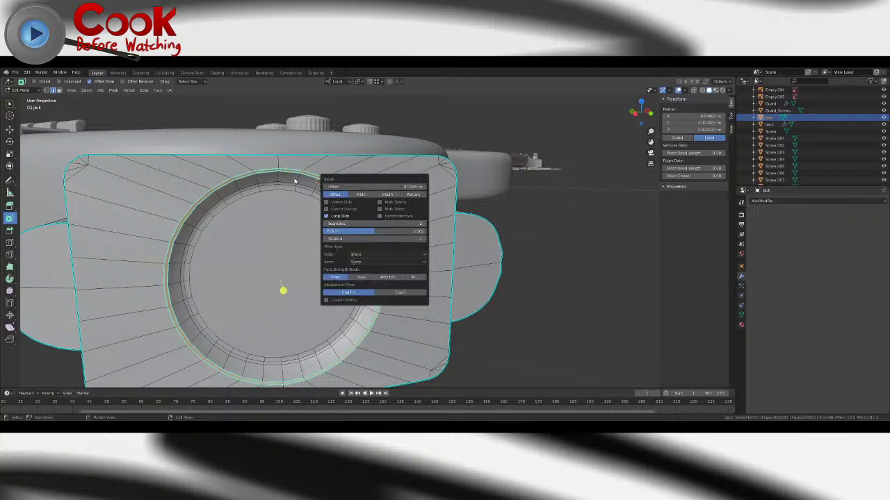
- Select the edge loops of the beveled hole rim, clear their sharp marks and check the shading in Object Mode
left_click(290, 179)
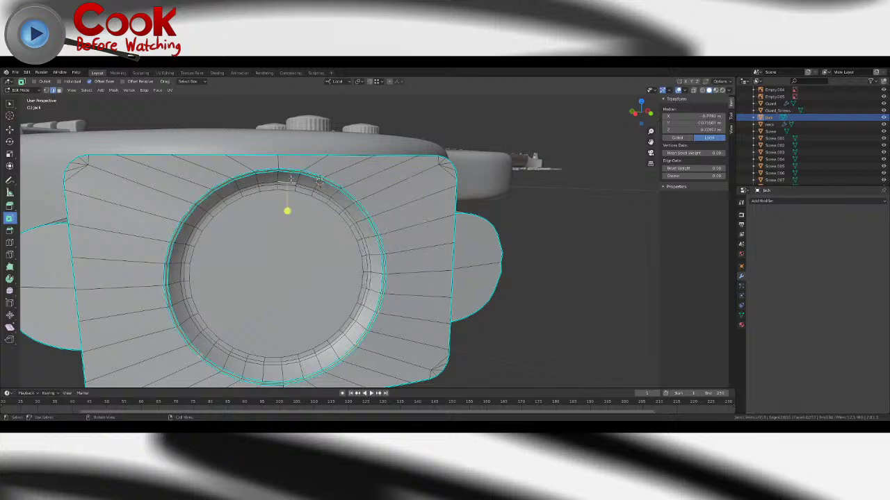
left_click(199, 201)
key("w")
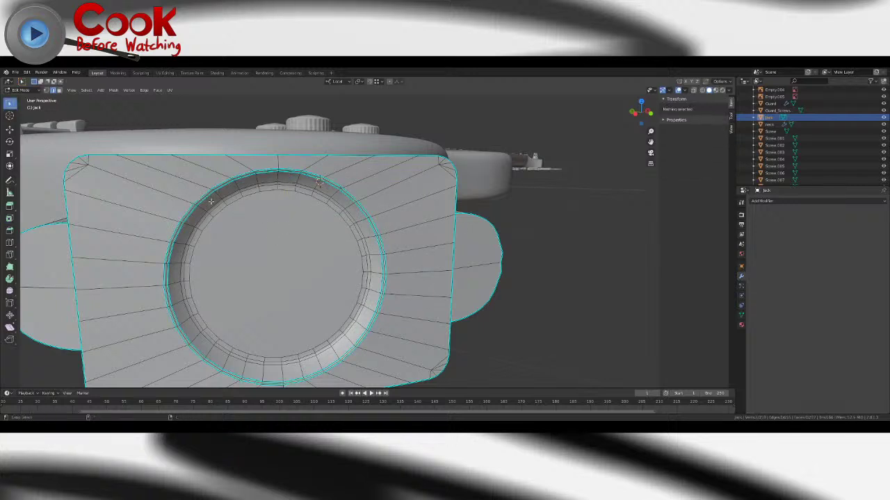
left_click(198, 196)
key("ctrl+e")
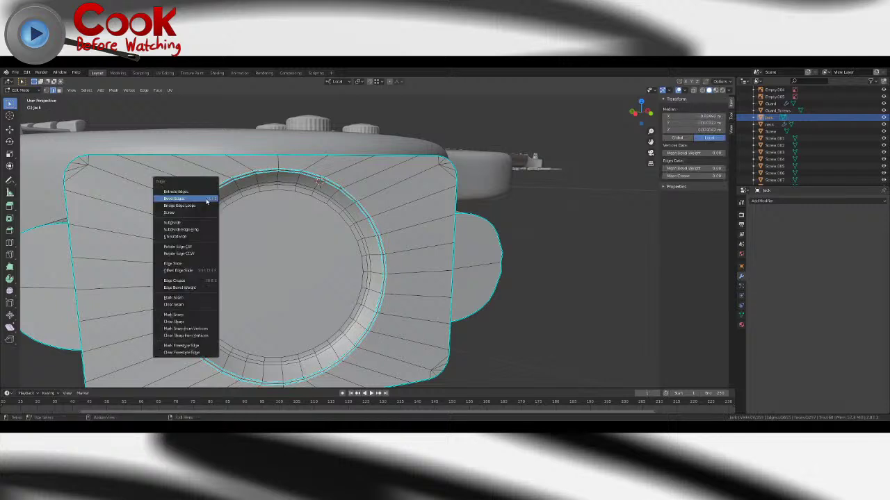
left_click(188, 317)
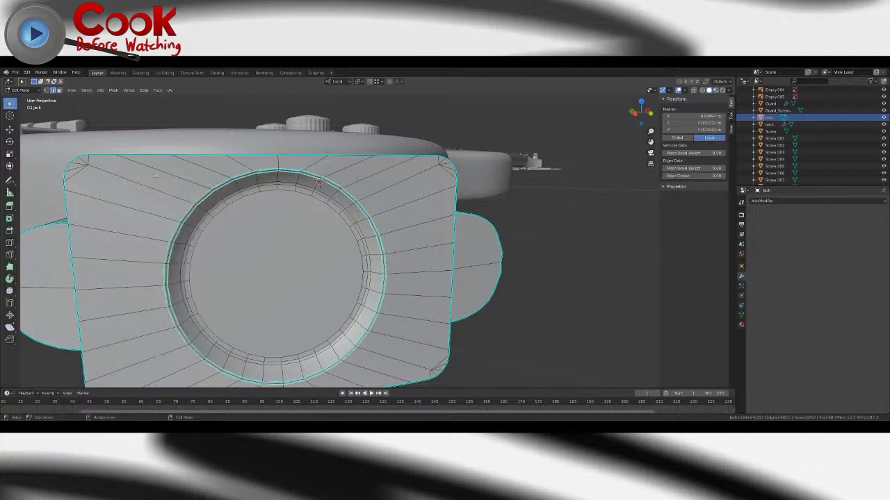
key("ctrl+e")
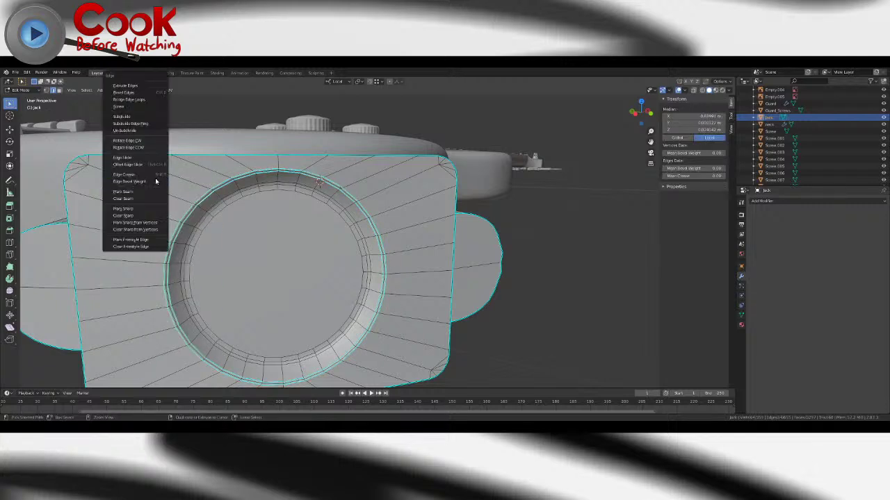
left_click(152, 215)
key("Tab")
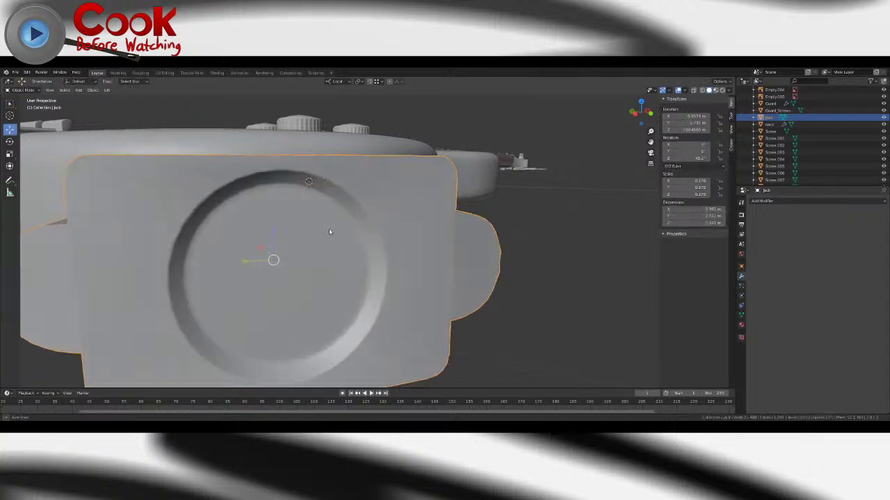
middle_click_drag(329, 229, 255, 219)
- Try adding the plate's outer front outline edges to the hole rim selection in Edit Mode
key("Tab")
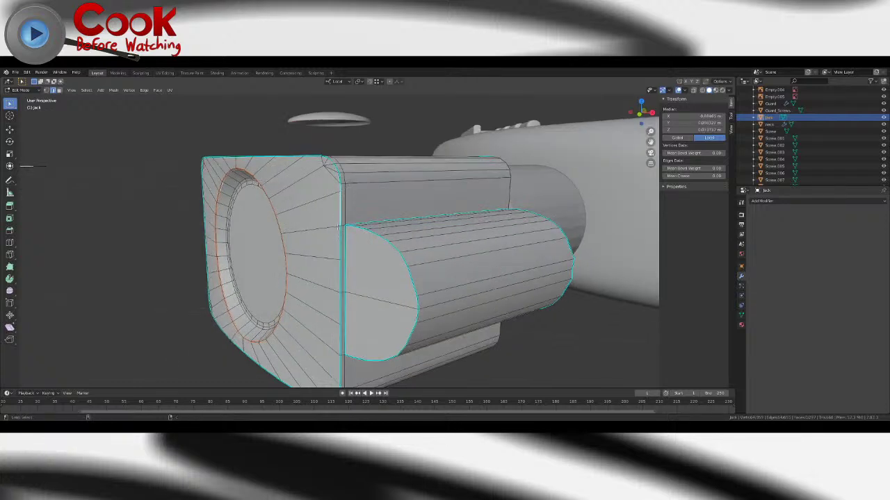
middle_click_drag(342, 260, 347, 241)
left_click(348, 349, "alt+shift")
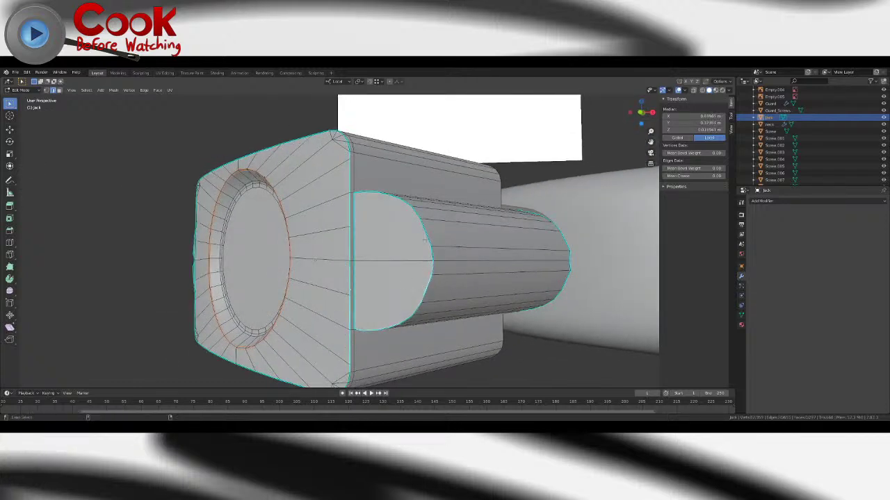
middle_click_drag(392, 234, 385, 231)
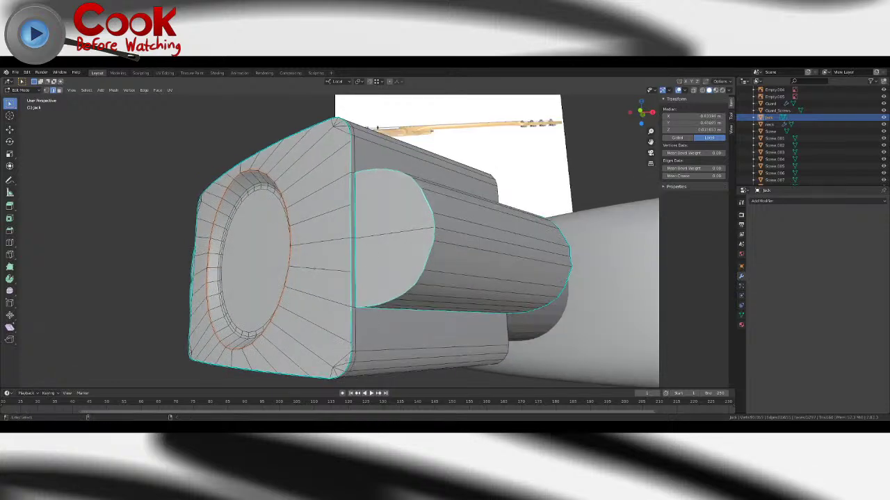
middle_click_drag(301, 376, 516, 335)
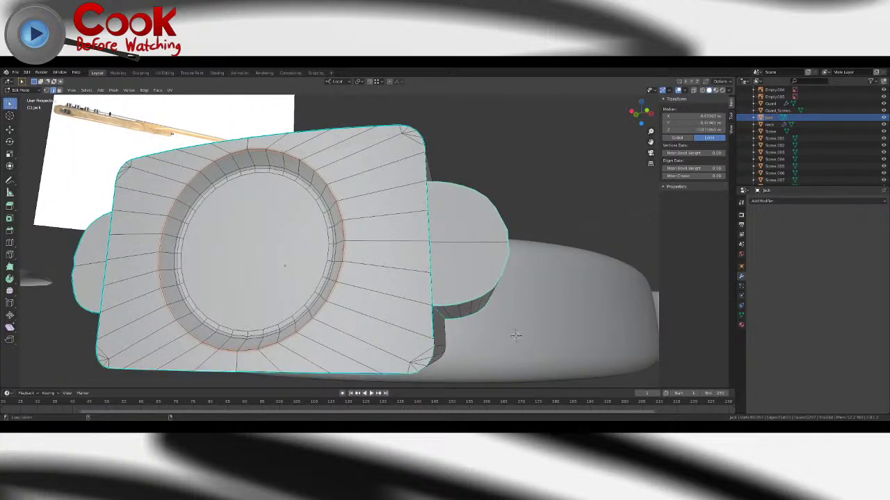
left_click(316, 373, "alt+shift")
middle_click_drag(316, 373, 445, 316, "shift")
scroll(445, 316, "up", 2)
left_click(272, 339, "alt+shift")
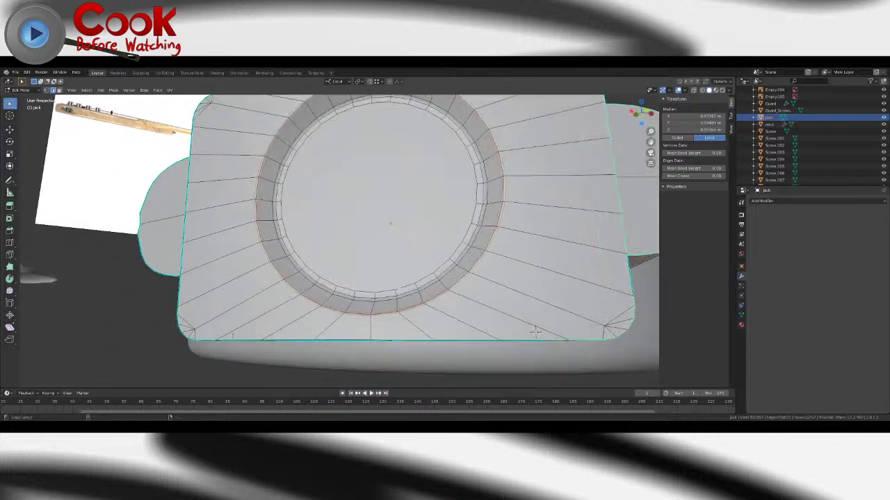
middle_click_drag(535, 332, 298, 322)
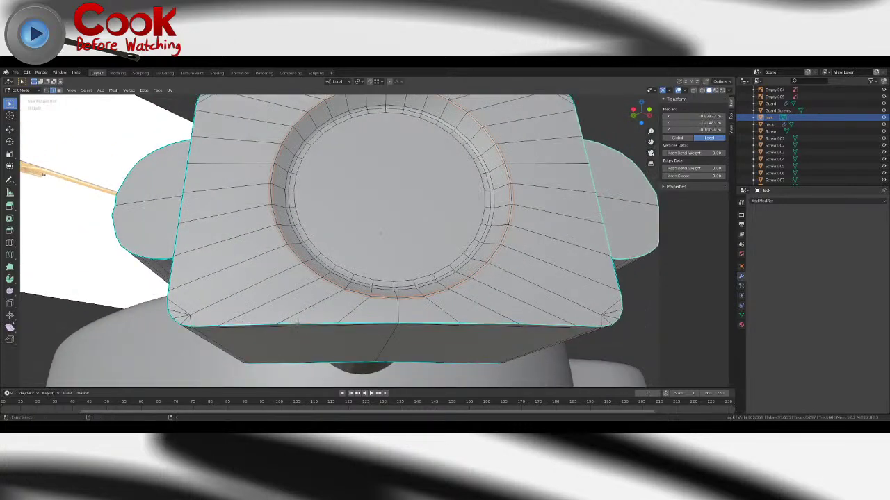
left_click(213, 322, "alt+shift")
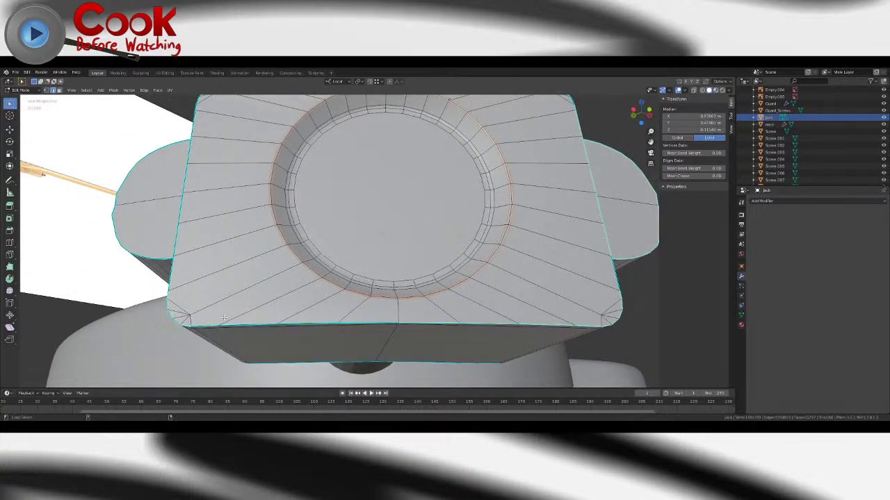
middle_click_drag(224, 318, 232, 282)
left_click(248, 270, "alt+shift")
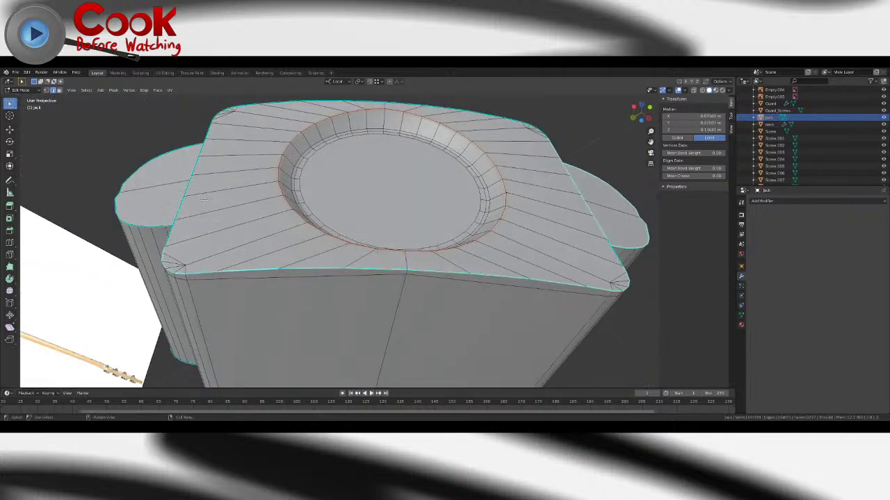
middle_click_drag(222, 189, 351, 218)
scroll(252, 226, "down", 5)
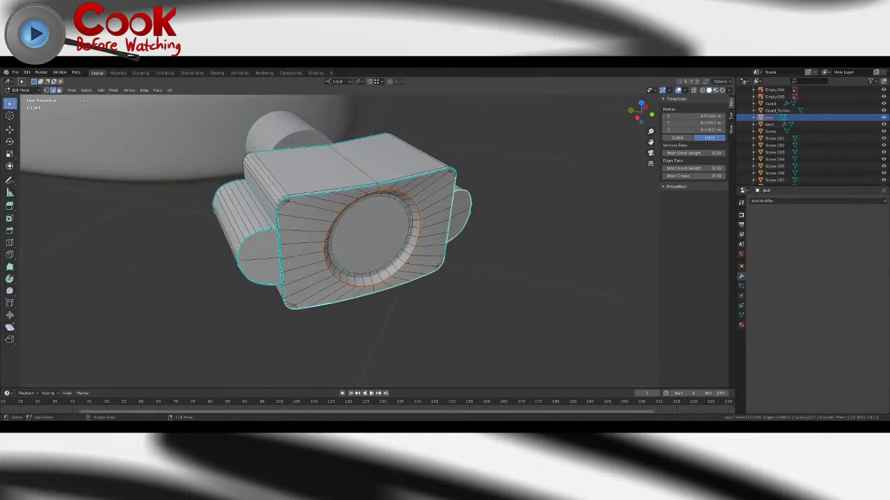
middle_click_drag(113, 100, 309, 288)
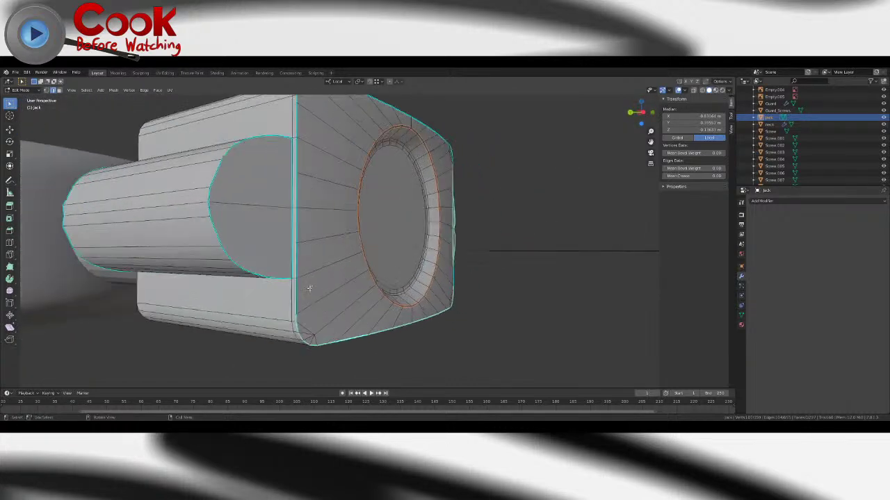
- Try selecting the sharp edges with Select Similar by Sharpness from a front outline edge, and clear the selection
left_click(299, 233, "shift")
left_click(93, 92)
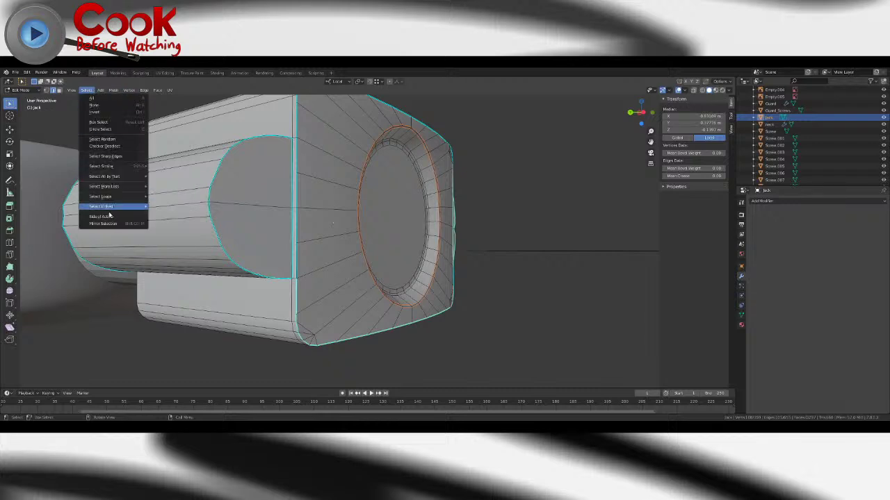
mouse_move(110, 209)
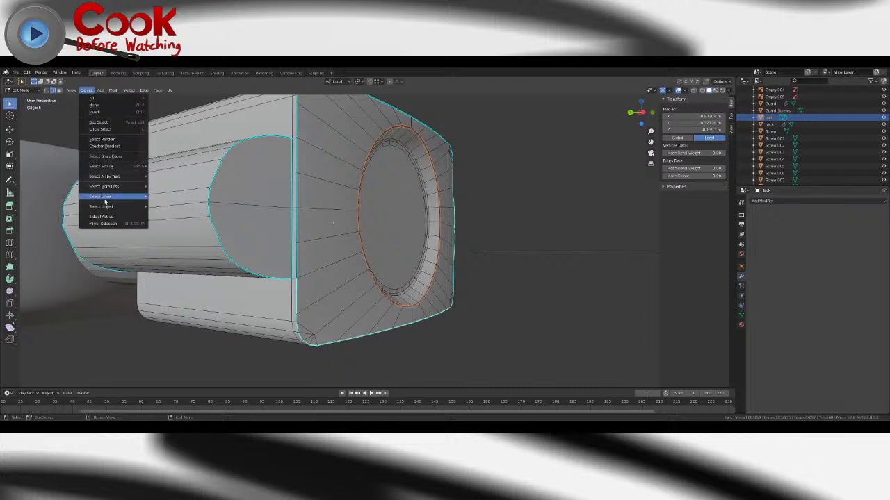
mouse_move(112, 169)
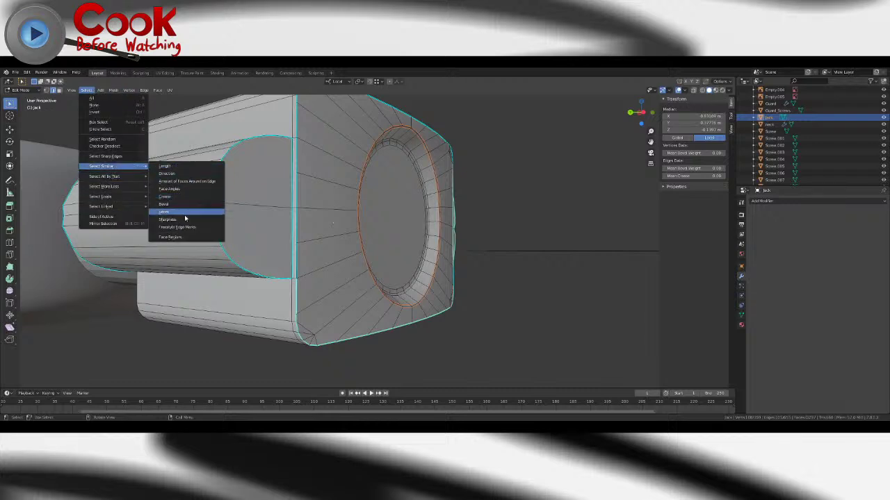
left_click(181, 219)
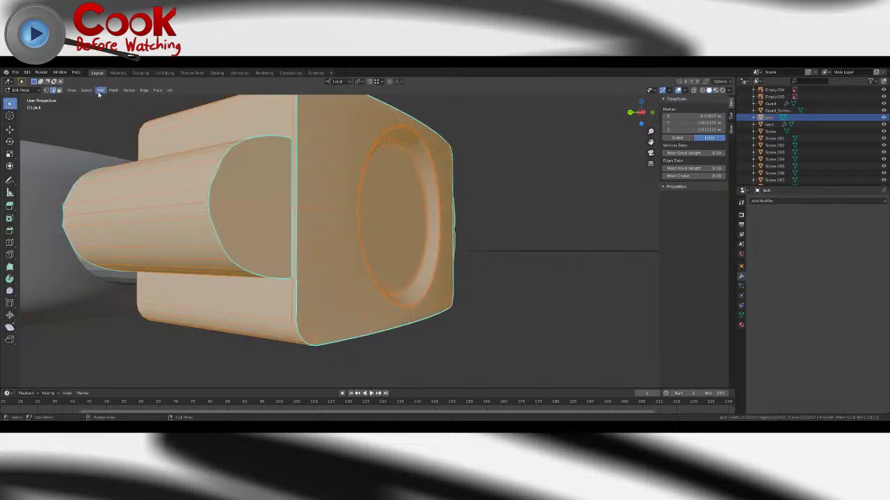
key("alt+a")
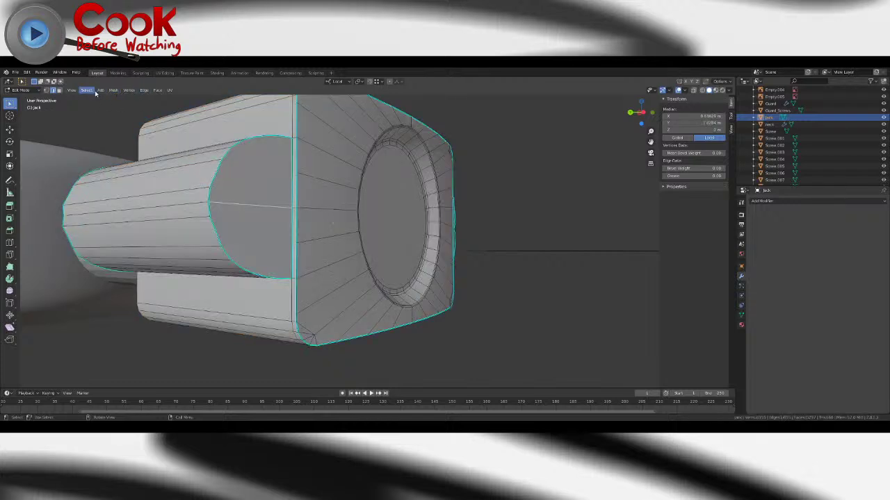
- Select one sharp edge on the plate's front outline and extend the selection to all edges of similar sharpness
left_click(86, 90)
mouse_move(110, 207)
left_click(291, 174)
left_click(89, 90)
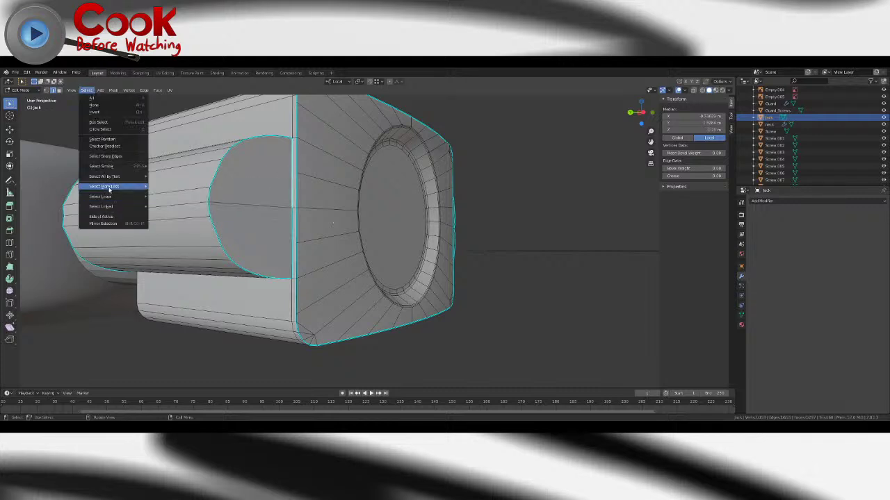
mouse_move(112, 164)
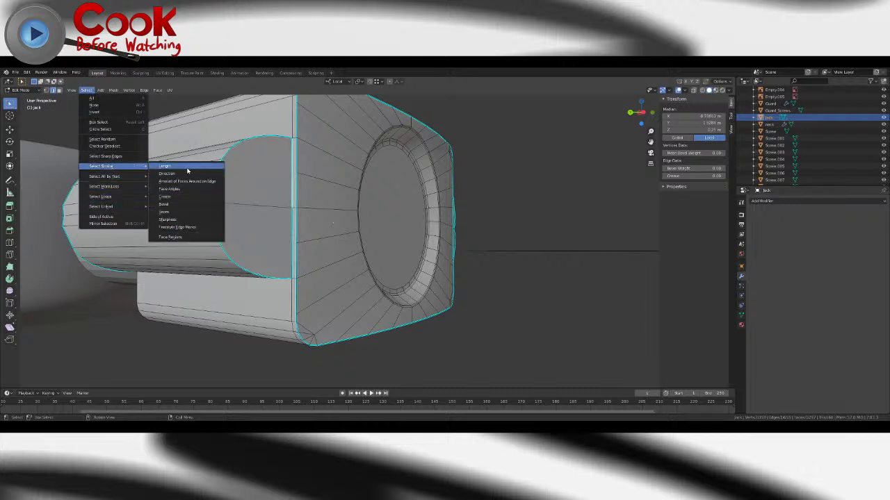
left_click(181, 213)
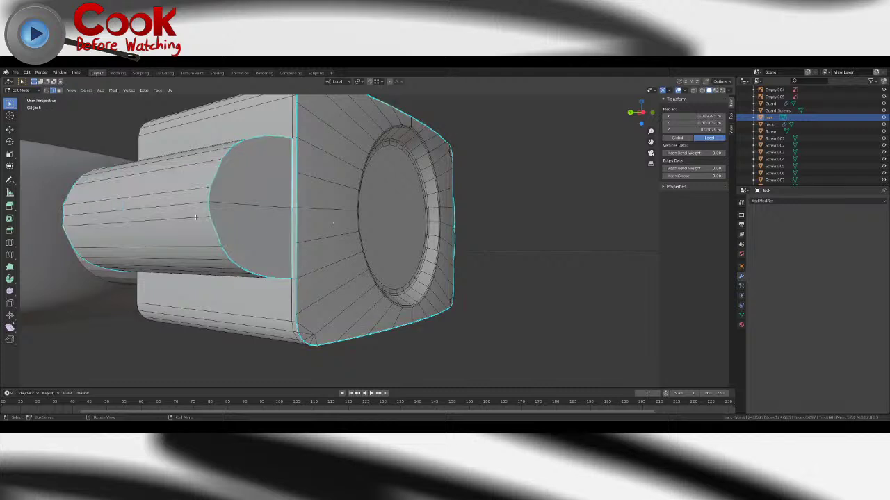
- Bevel the selected sharp outline edges with a narrow offset and check the shading in Object Mode
mouse_move(289, 222)
middle_mouse_down()
mouse_move(309, 216)
mouse_move(301, 214)
middle_mouse_up()
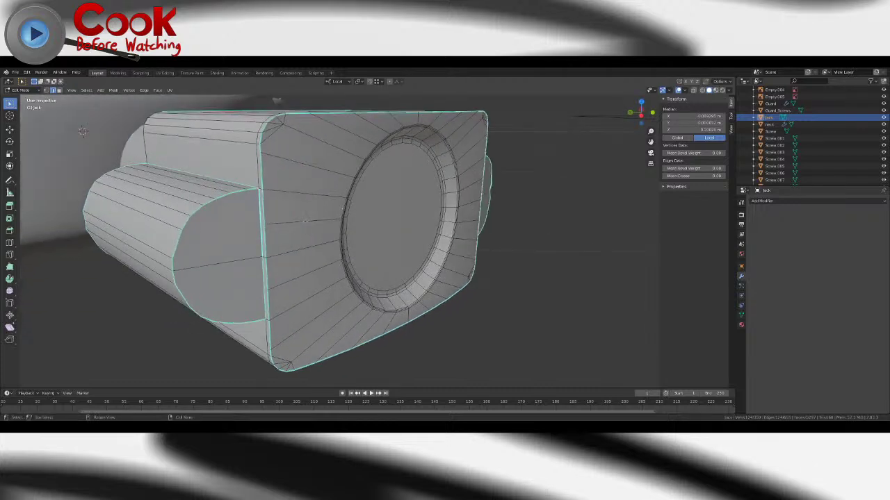
key("ctrl+e")
middle_click_drag(259, 269, 374, 255)
scroll(420, 261, "down", 4)
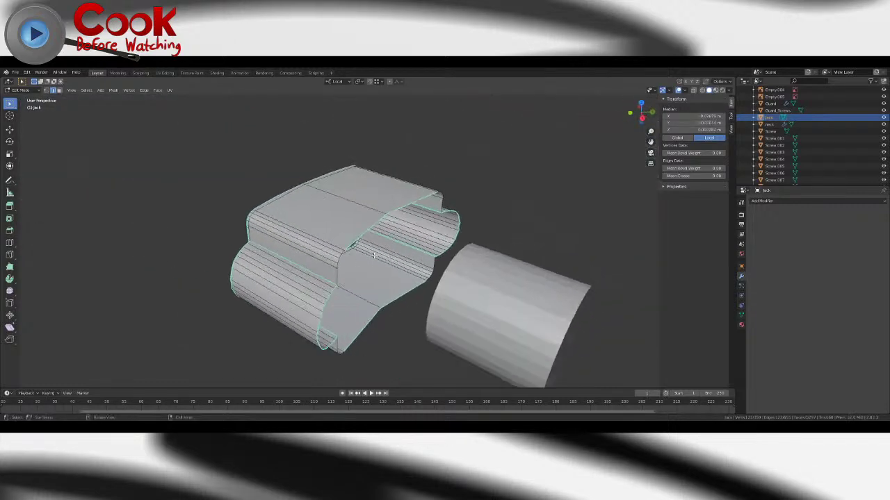
scroll(334, 285, "up", 5)
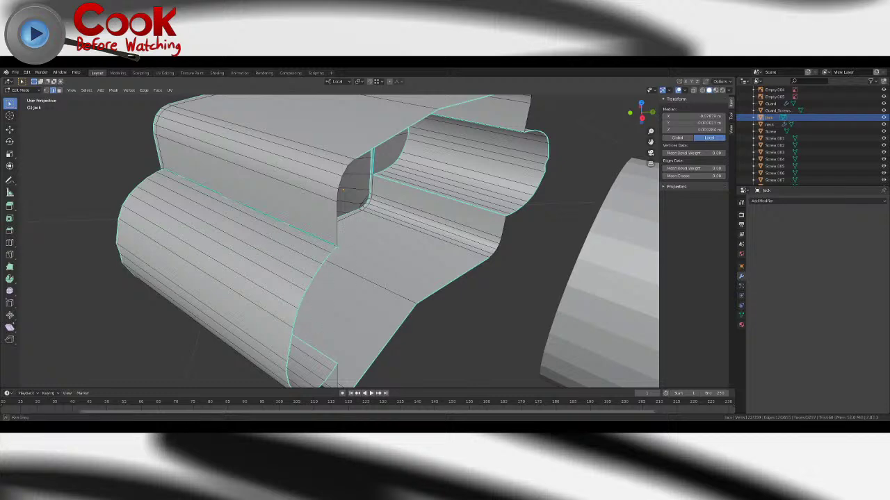
middle_click_drag(410, 261, 358, 252)
key("ctrl+e")
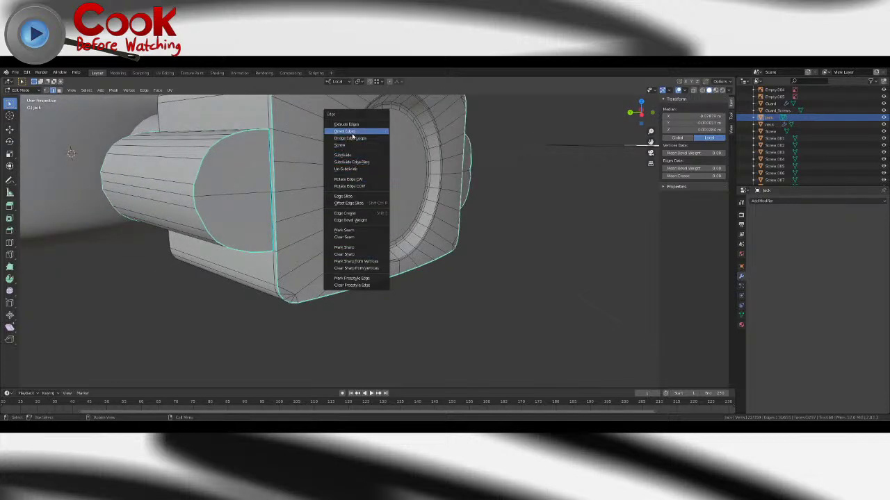
left_click(352, 139)
key("ctrl+b")
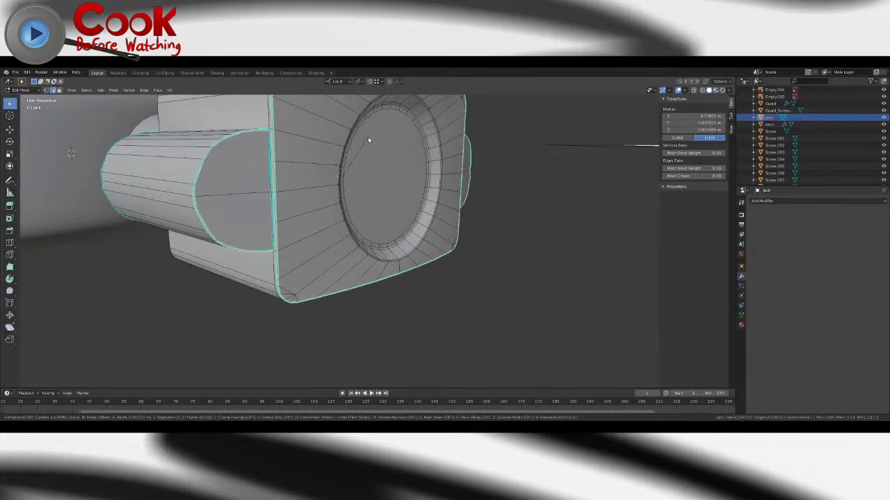
left_click(366, 139)
key("Tab")
scroll(381, 193, "up", 8)
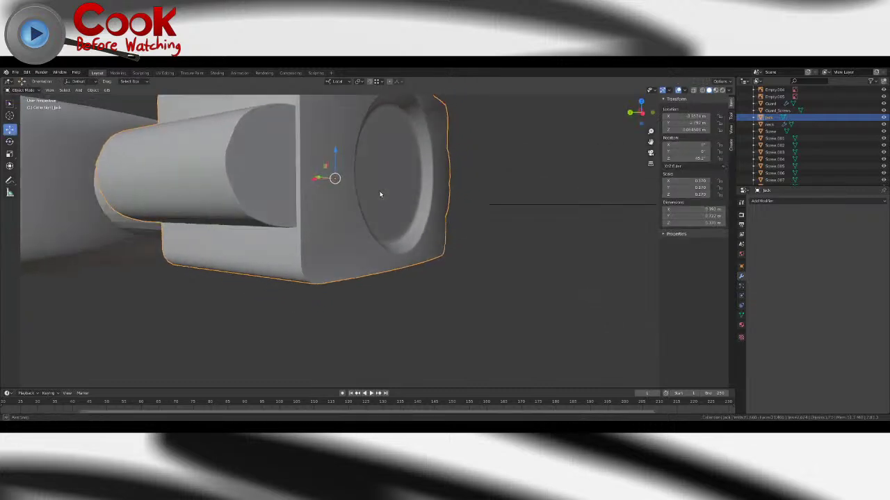
- Try clearing the sharp marks from the beveled outline edges, checking the shading in Object Mode
key("Tab")
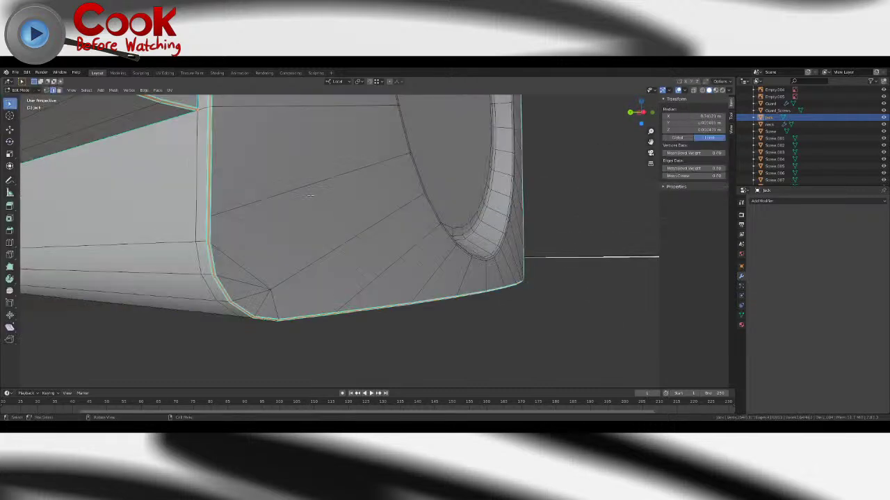
middle_click_drag(225, 185, 265, 178)
key("ctrl+e")
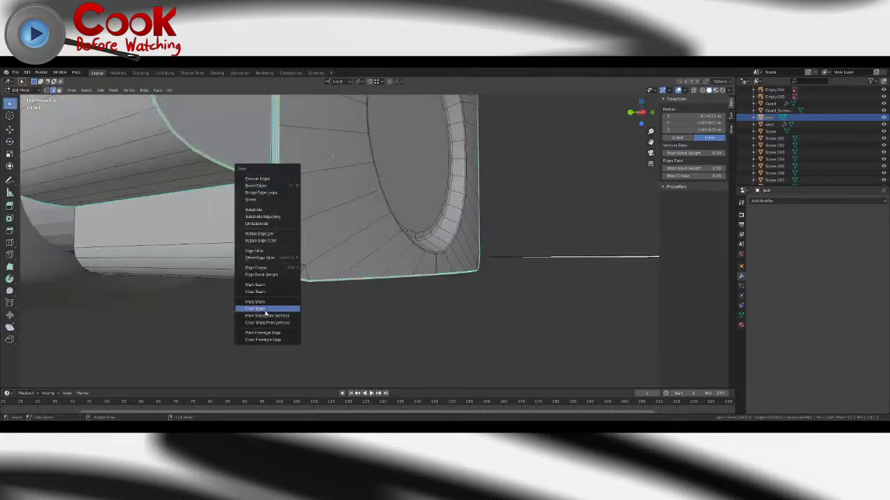
left_click(267, 311)
key("Tab")
scroll(348, 205, "down", 4)
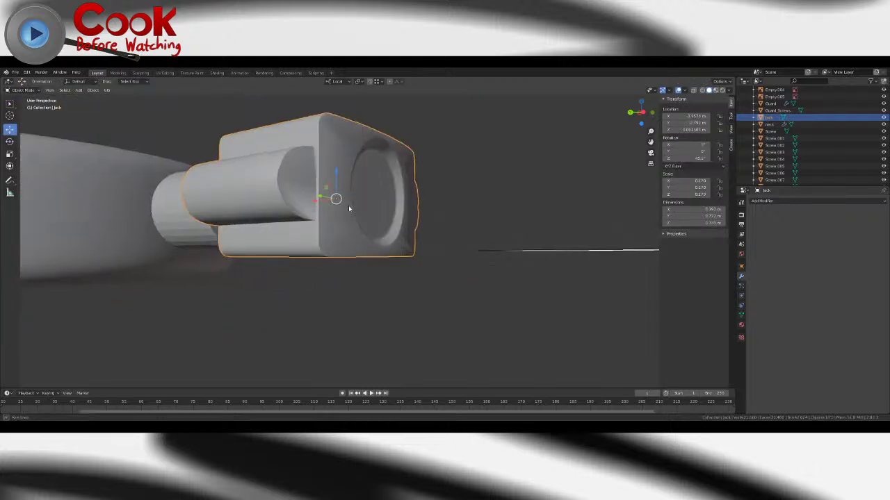
middle_click_drag(349, 205, 335, 230)
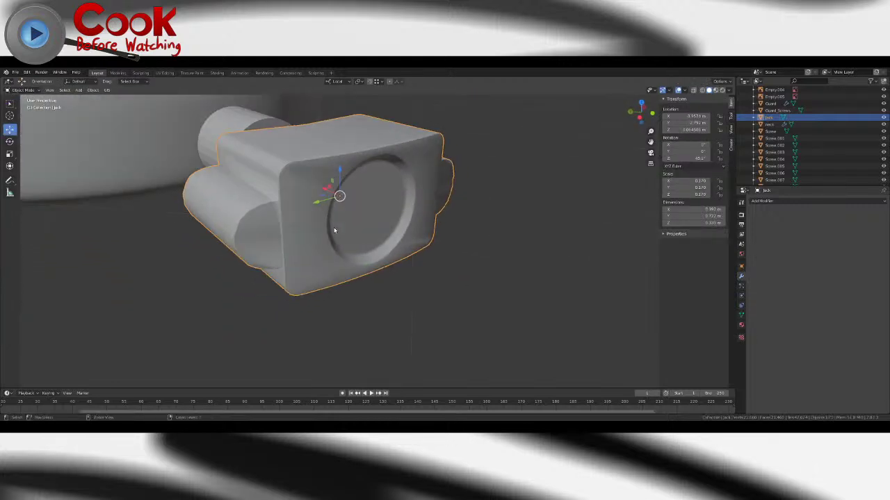
key("Tab")
key("Tab")
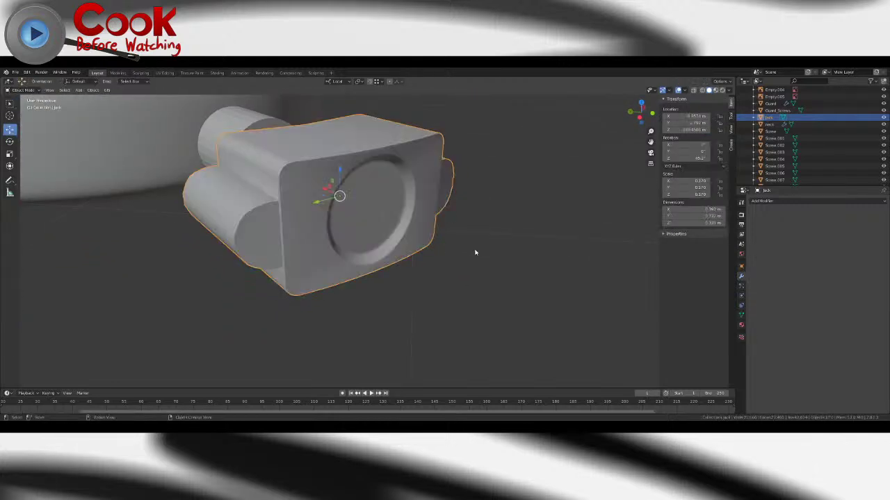
- Deselect the jack plate and review its shape beside the guitar body
middle_click_drag(490, 255, 469, 289)
scroll(369, 240, "down", 2)
left_click(469, 290)
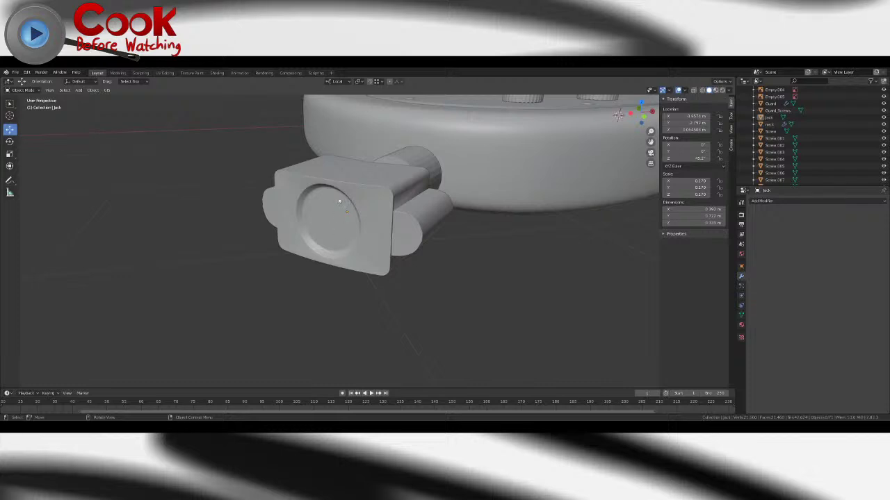
- Examine the output jack and its mounting plate in the reference photo for comparison with the modeled plate
scroll(339, 202, "down", 7)
middle_click_drag(340, 202, 262, 207)
scroll(262, 206, "down", 5)
middle_click_drag(174, 203, 410, 270)
scroll(316, 229, "up", 2)
middle_click_drag(315, 229, 476, 242)
scroll(310, 272, "up", 2)
scroll(292, 273, "up", 1)
scroll(265, 274, "down", 1)
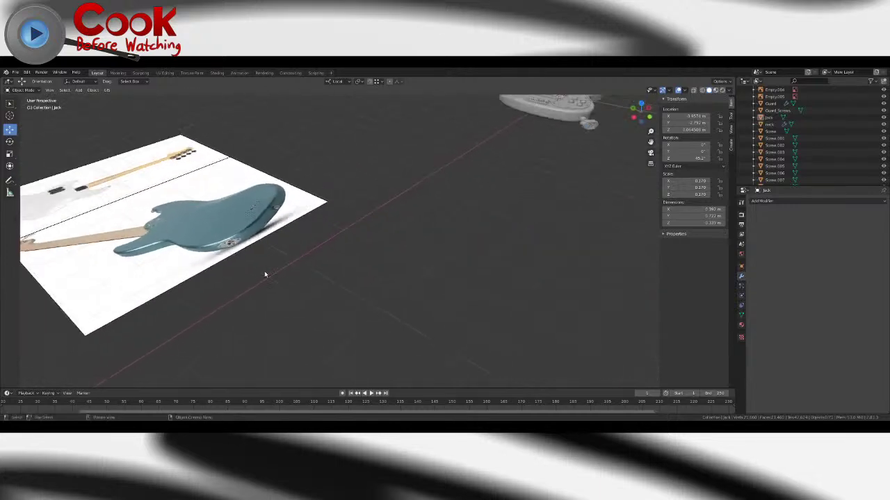
middle_click_drag(265, 275, 374, 242)
scroll(327, 310, "up", 3)
scroll(374, 242, "up", 5)
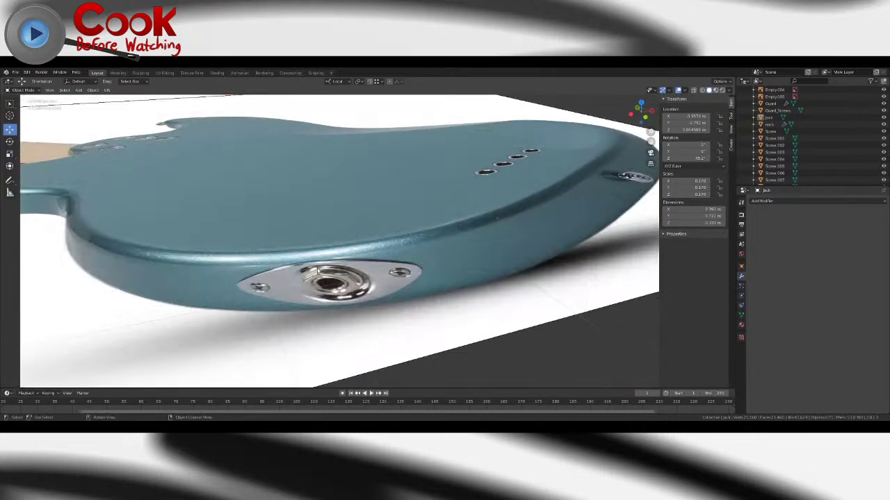
scroll(335, 276, "down", 8)
middle_click_drag(497, 228, 216, 216, "shift")
scroll(306, 246, "up", 7)
scroll(307, 246, "down", 5)
middle_click_drag(308, 246, 390, 225)
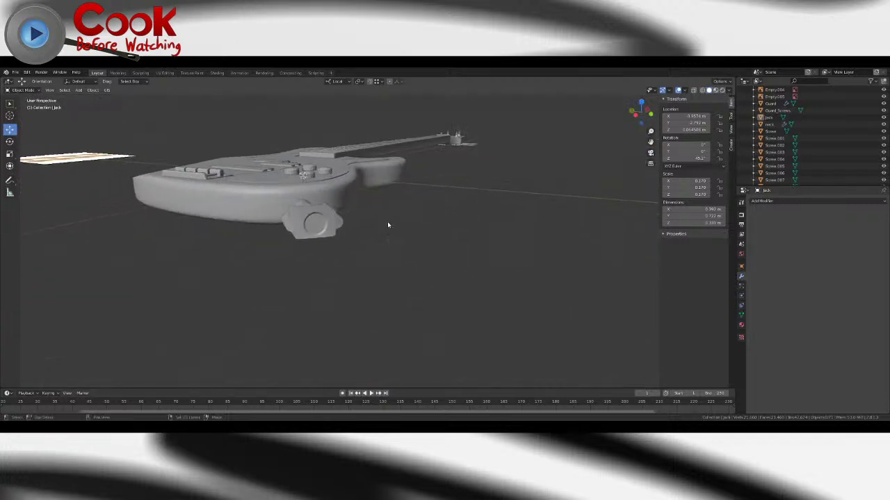
scroll(389, 224, "up", 4)
left_click(80, 90)
mouse_move(85, 99)
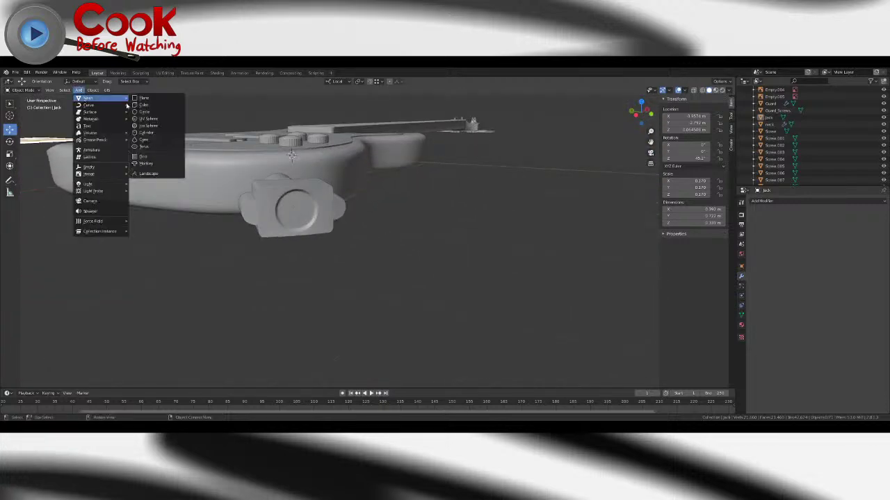
middle_click_drag(322, 219, 342, 235)
left_click(168, 157)
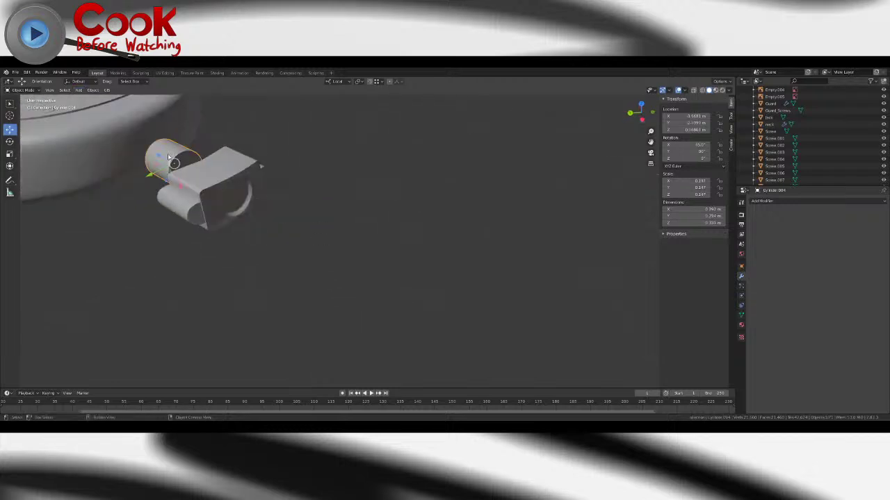
left_click(80, 90)
mouse_move(109, 193)
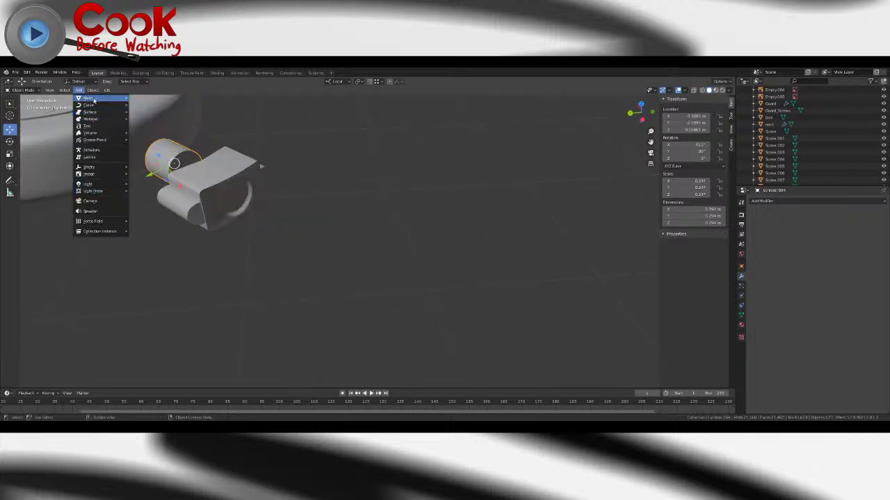
- Enter Edit Mode on the jack plate and add a six-sided cylinder to its mesh
left_click(240, 175)
key("Tab")
scroll(251, 183, "down", 2)
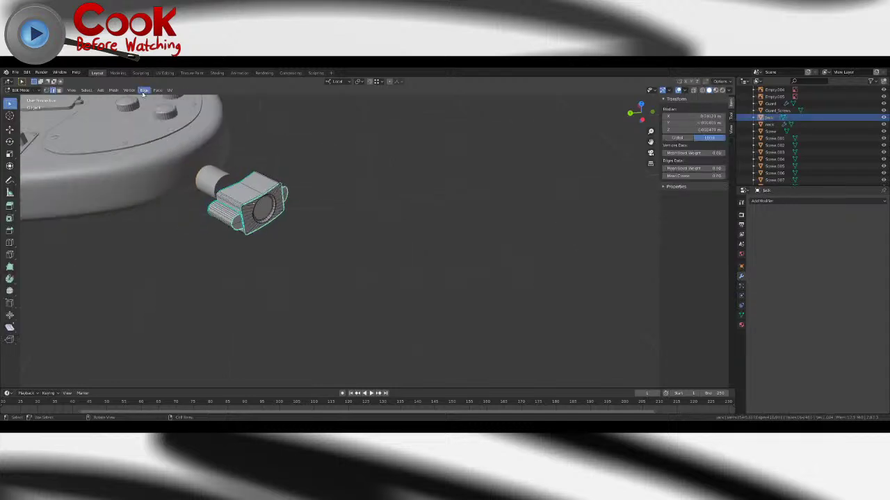
left_click(105, 92)
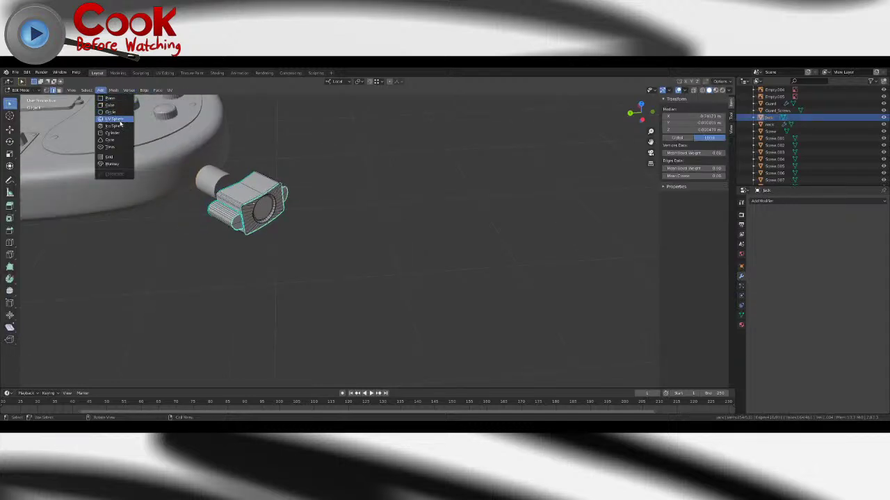
left_click(119, 134)
scroll(222, 172, "down", 5)
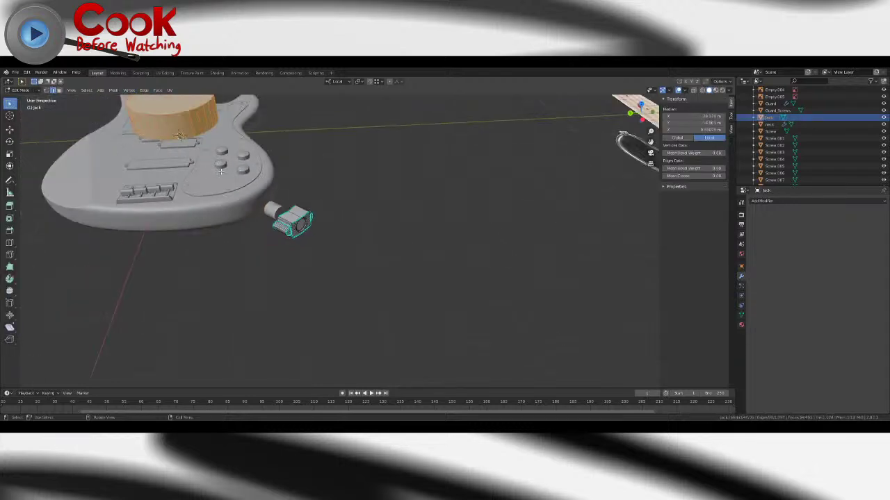
key("F9")
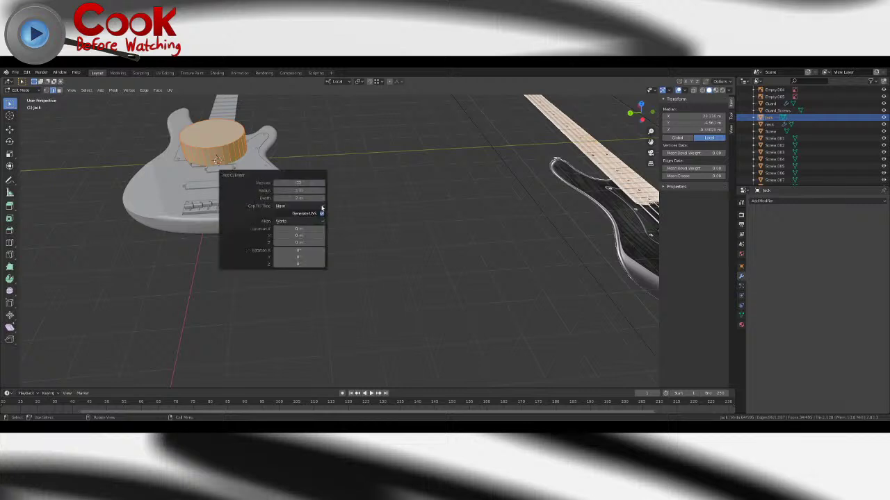
type("10")
key("Return")
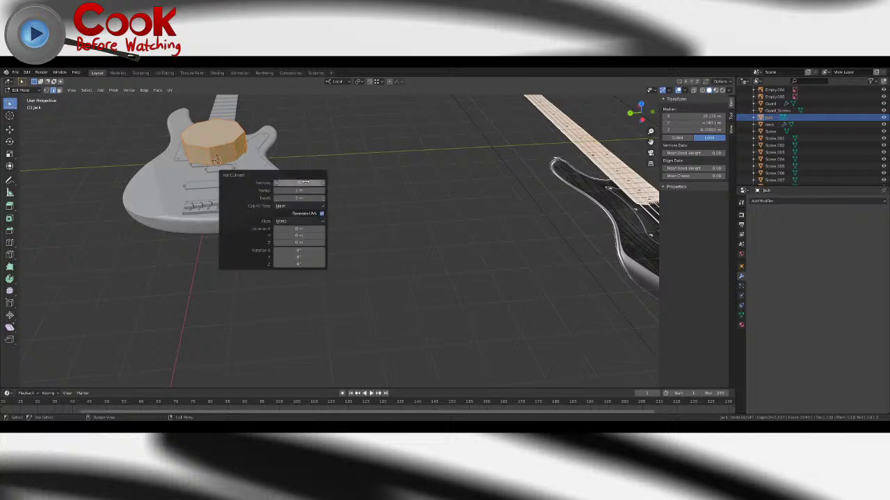
key("Return")
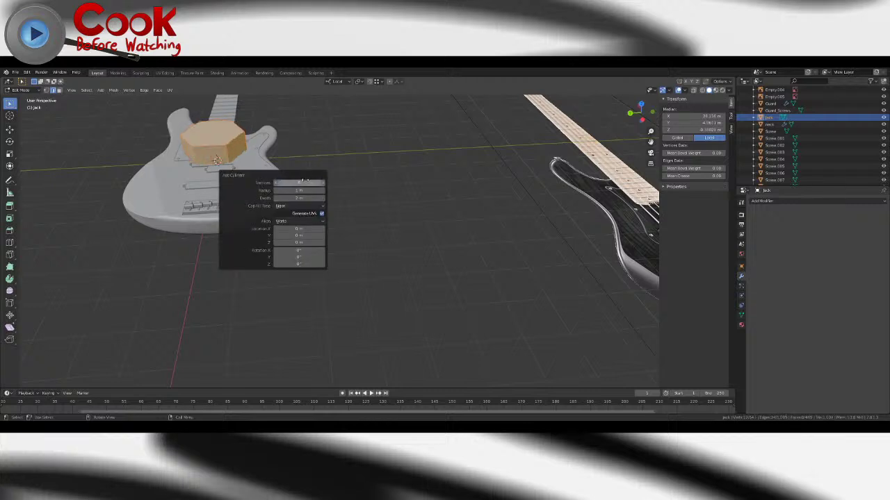
- Move the six-sided cylinder over to the jack plate and scale it down to a comparable size
left_click(9, 130)
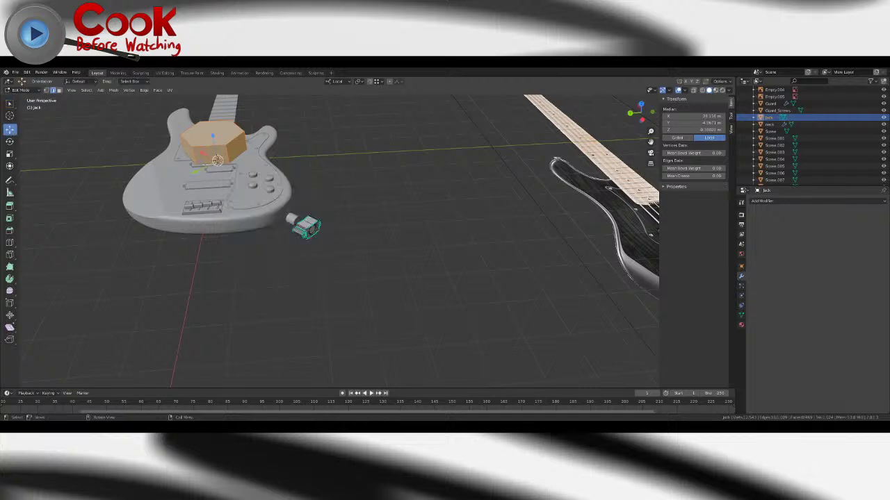
left_click_drag(203, 166, 285, 231)
left_click(10, 154)
scroll(327, 207, "up", 2)
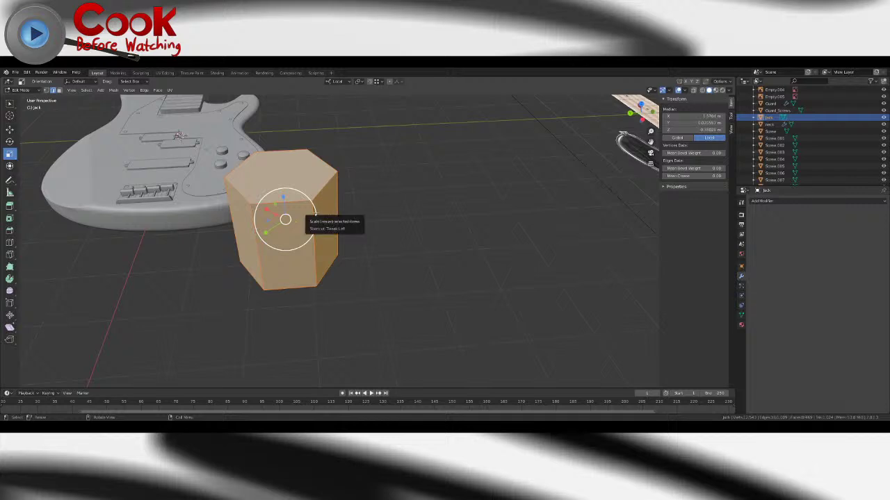
left_click_drag(315, 214, 294, 220)
scroll(305, 237, "up", 3)
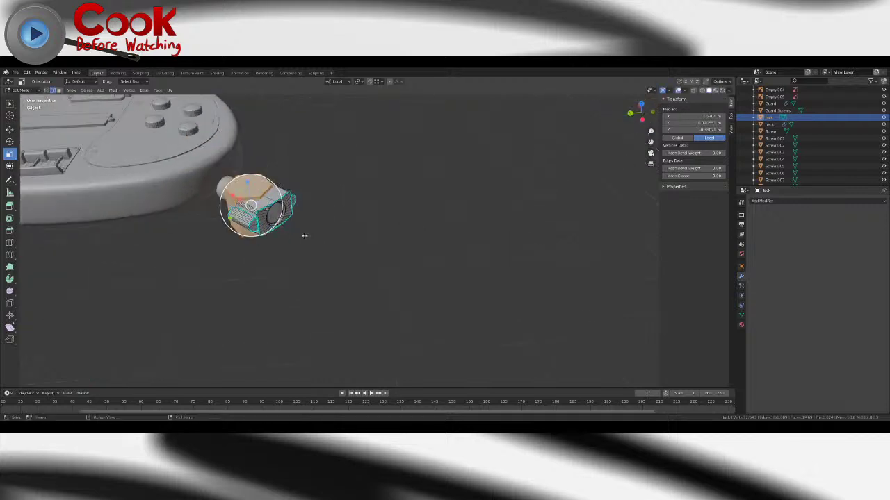
scroll(303, 235, "up", 3)
left_click_drag(256, 192, 243, 194)
middle_click_drag(243, 194, 264, 187)
- Rotate the six-sided cylinder 90° about its local Y axis so its flat end faces outward like the plate
left_click(9, 142)
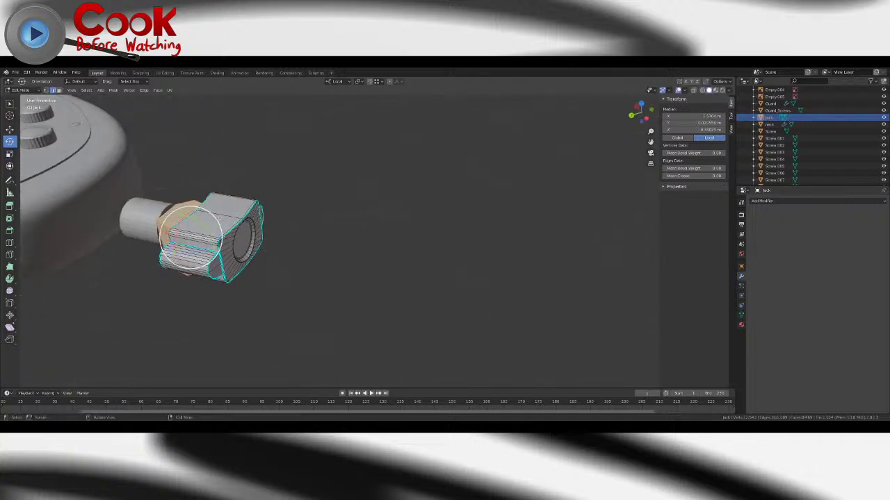
left_click_drag(199, 219, 214, 240)
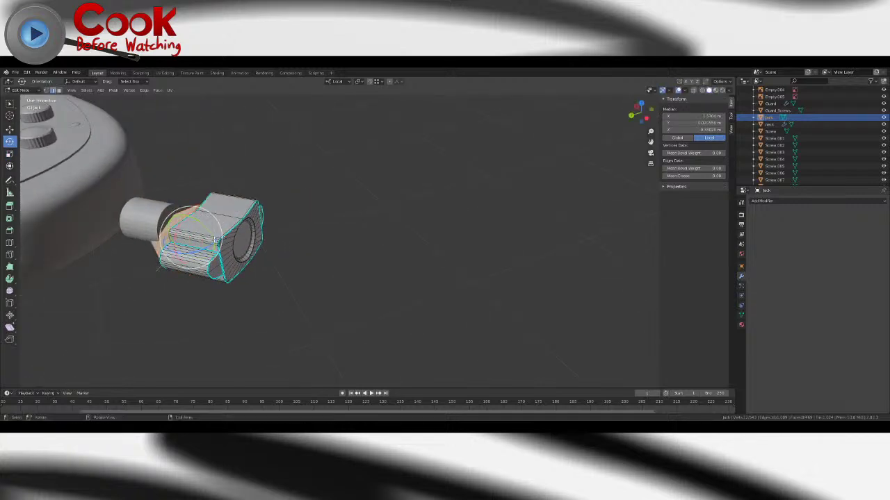
key("F9")
left_click(294, 251)
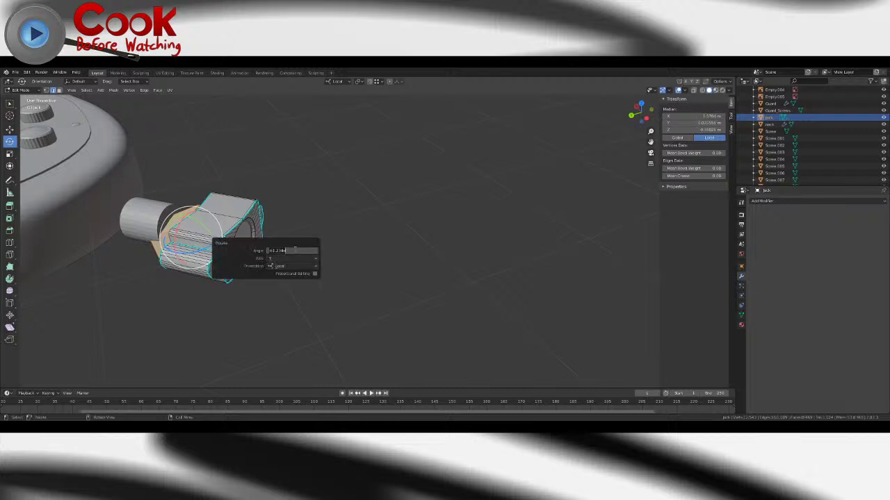
type("90")
key("Return")
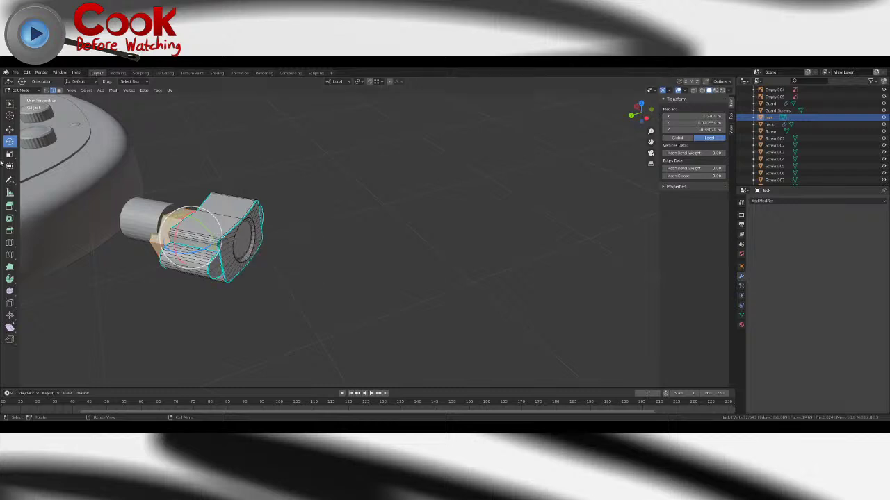
- Position the hexagonal cylinder in front of the jack plate and scale it down to fit within the round hole
left_click(10, 128)
left_click_drag(168, 233, 227, 253)
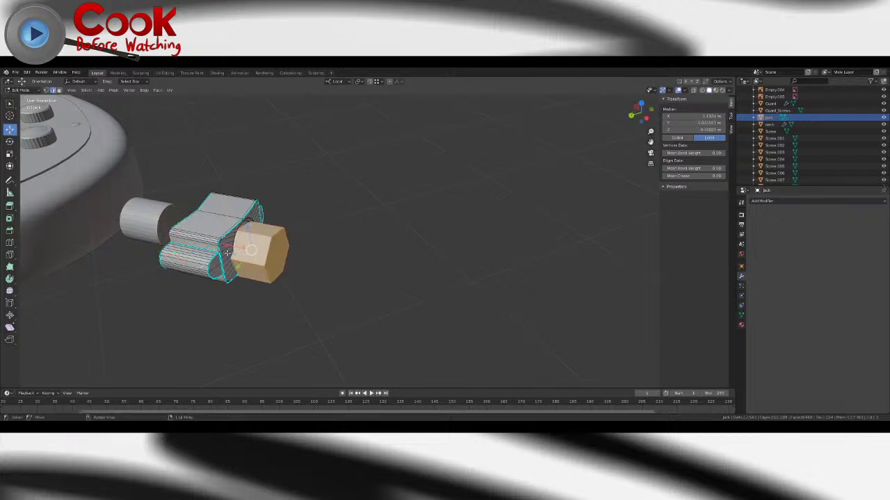
middle_click_drag(313, 269, 253, 236)
scroll(263, 241, "up", 4)
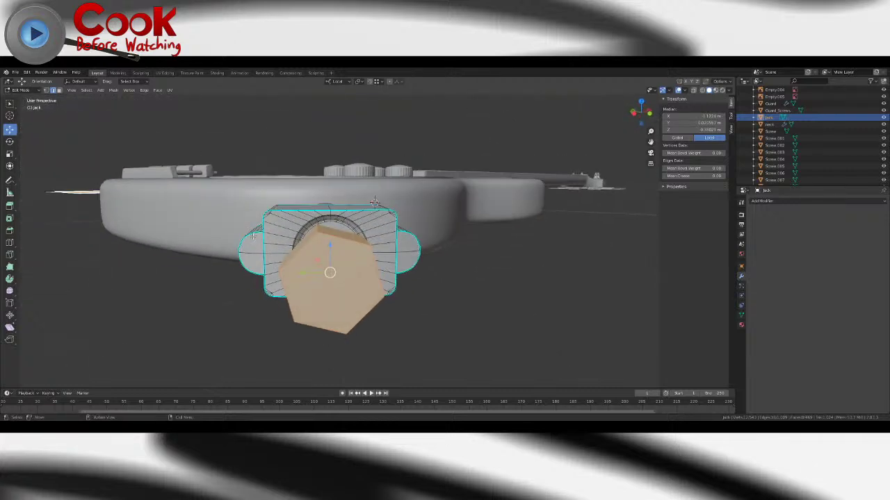
left_click_drag(317, 259, 340, 245)
left_click(9, 154)
left_click(10, 129)
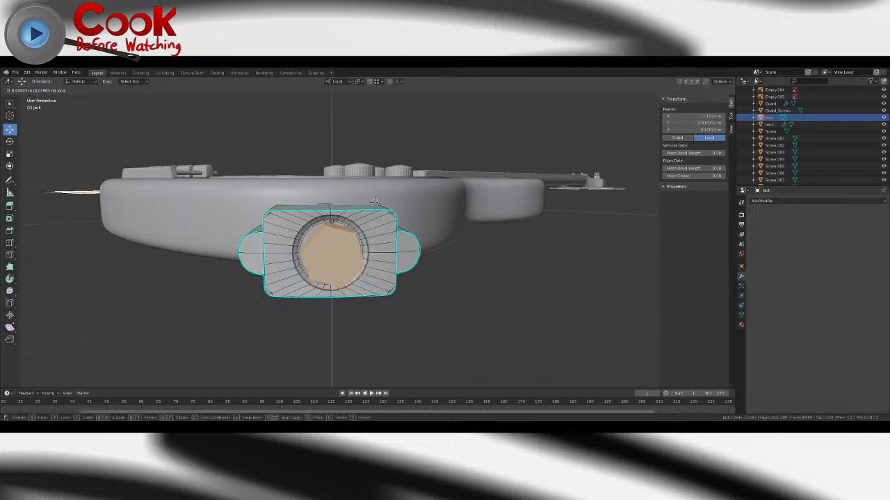
- Slide the hexagonal cylinder along local X into the jack plate's round hole
middle_click_drag(375, 202, 439, 278)
scroll(438, 278, "up", 6)
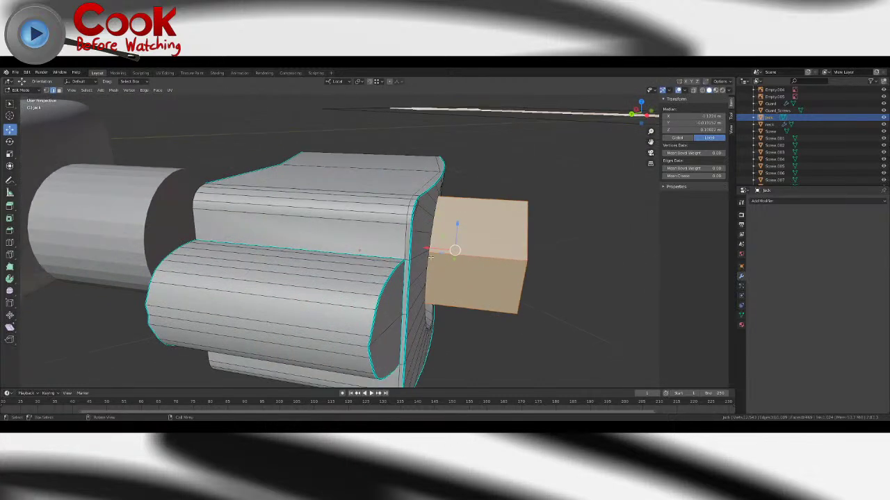
left_click_drag(426, 249, 361, 240)
middle_click_drag(362, 240, 393, 276)
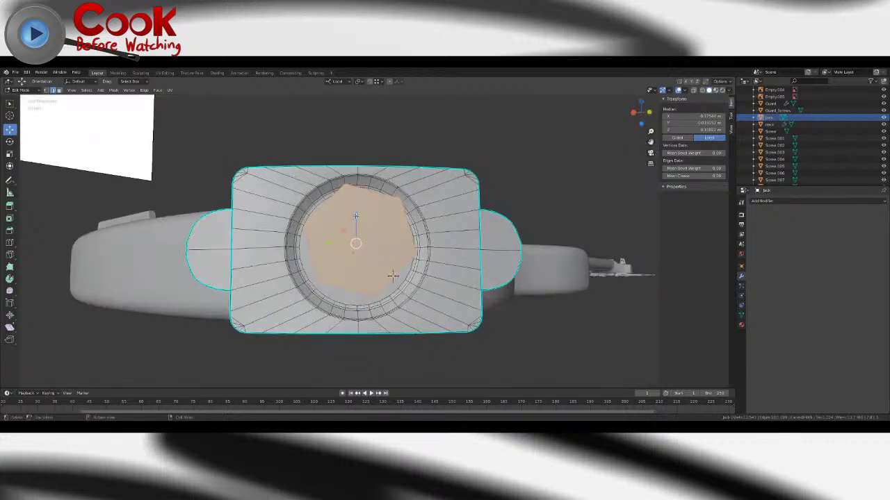
- Center the hexagonal cylinder in the hole and push it slightly deeper below the plate's face
key("g")
key("z")
left_click(393, 276)
key("g")
key("y")
left_click_drag(329, 250, 327, 249)
middle_click_drag(327, 250, 276, 268)
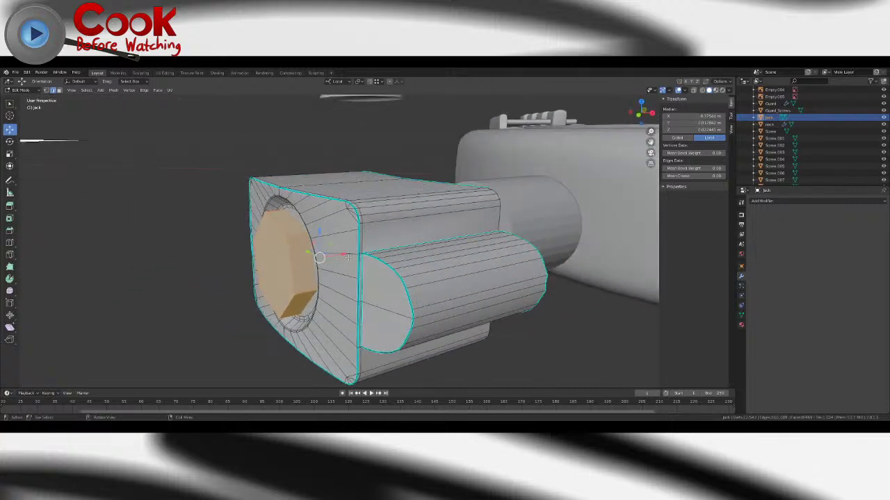
left_click_drag(349, 258, 358, 256)
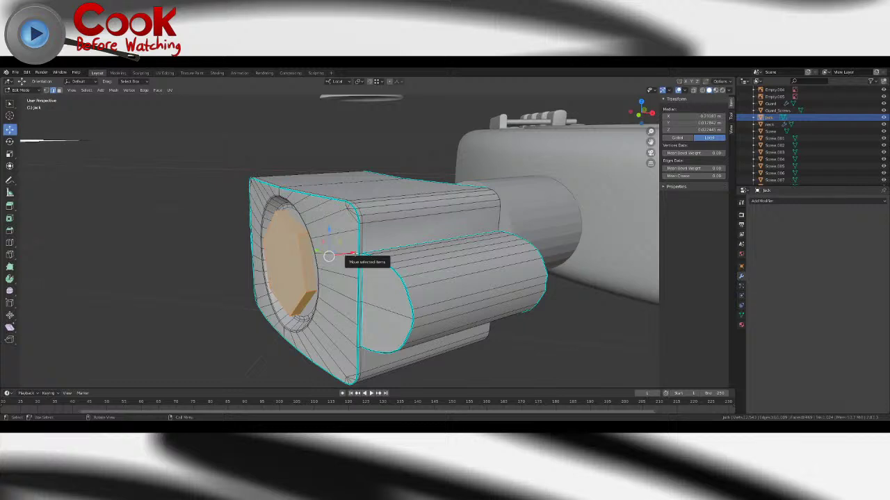
- Examine the output jack's socket and rings in the reference photo, then compare it with the modeled hexagonal insert
scroll(345, 259, "down", 10)
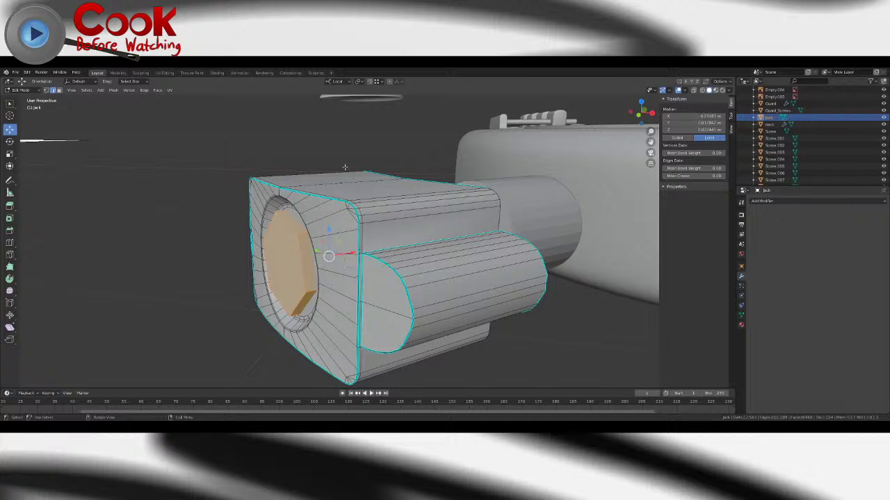
scroll(207, 212, "down", 3)
middle_click_drag(201, 221, 381, 236, "shift")
scroll(382, 236, "up", 10)
scroll(347, 252, "up", 4)
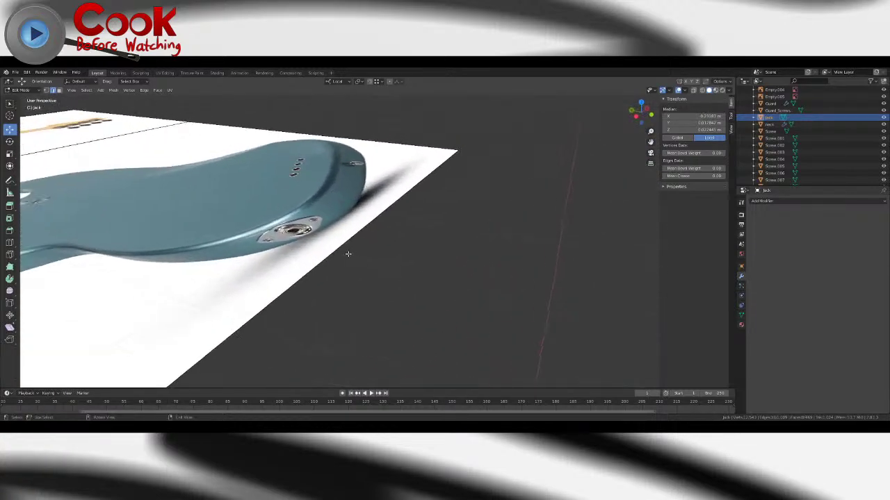
scroll(365, 254, "up", 4)
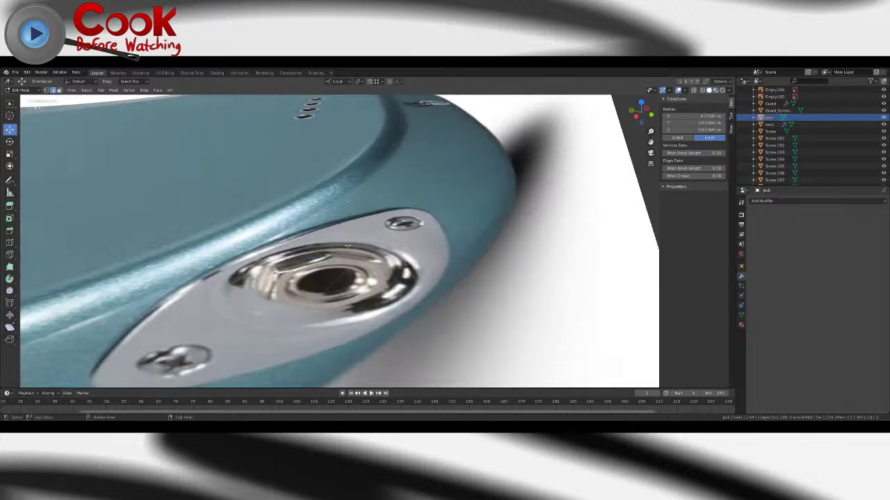
scroll(347, 246, "down", 12)
middle_click_drag(341, 244, 355, 228, "shift")
middle_click_drag(386, 255, 571, 279, "shift")
scroll(316, 281, "up", 3)
scroll(362, 258, "up", 4)
scroll(367, 258, "down", 5)
scroll(511, 313, "up", 4)
scroll(354, 234, "up", 4)
middle_click_drag(467, 348, 431, 222, "shift")
scroll(435, 217, "up", 3)
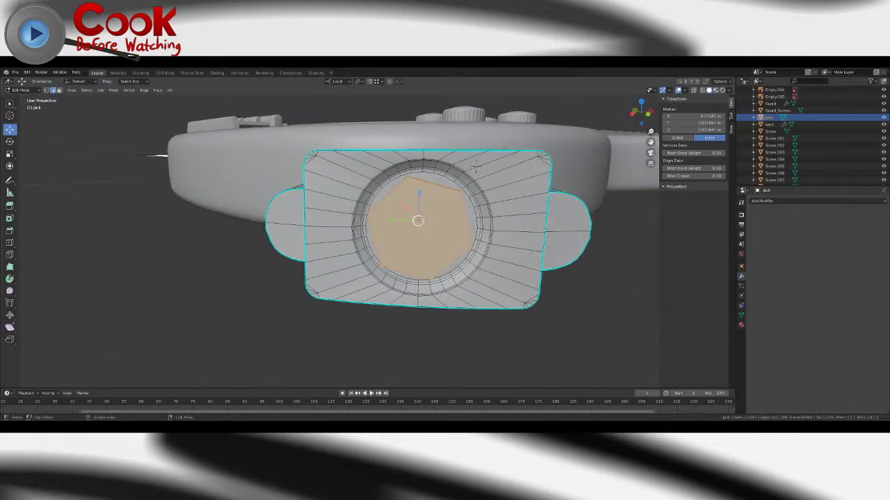
- Fine-tune the hexagonal insert's position and reduce its size slightly inside the hole
key("g")
key("x")
left_click(421, 217)
left_click_drag(421, 198, 390, 218)
left_click(9, 154)
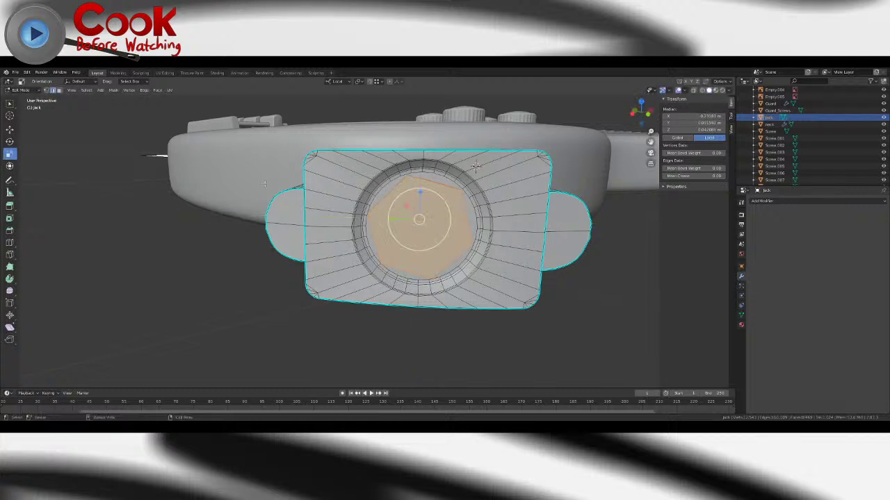
middle_click_drag(511, 219, 458, 234)
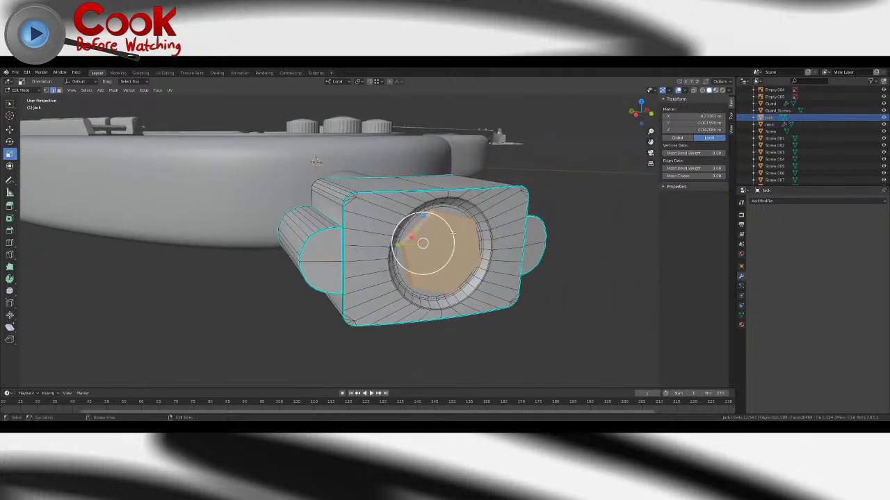
left_click_drag(453, 234, 449, 235)
mouse_move(461, 234)
middle_mouse_down()
mouse_move(429, 234)
mouse_move(449, 238)
middle_mouse_up()
- Add lengthwise loop cuts through the sides of the hexagonal insert
left_click(10, 242)
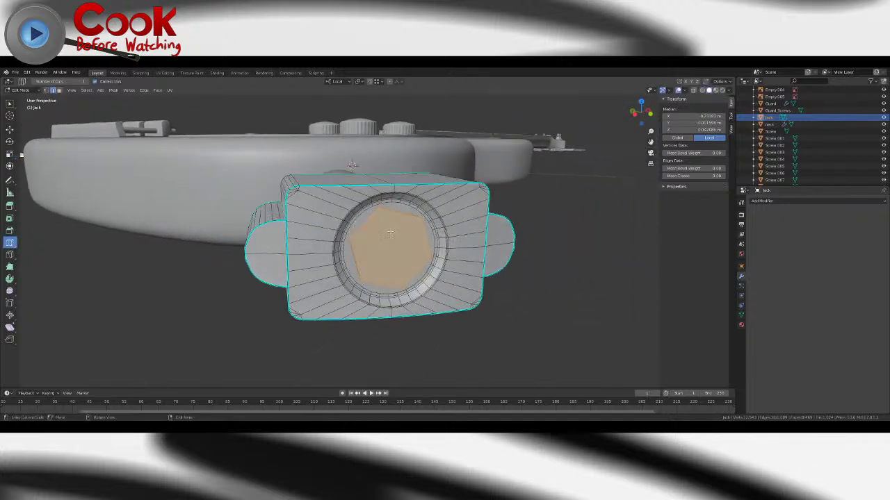
left_click(366, 224)
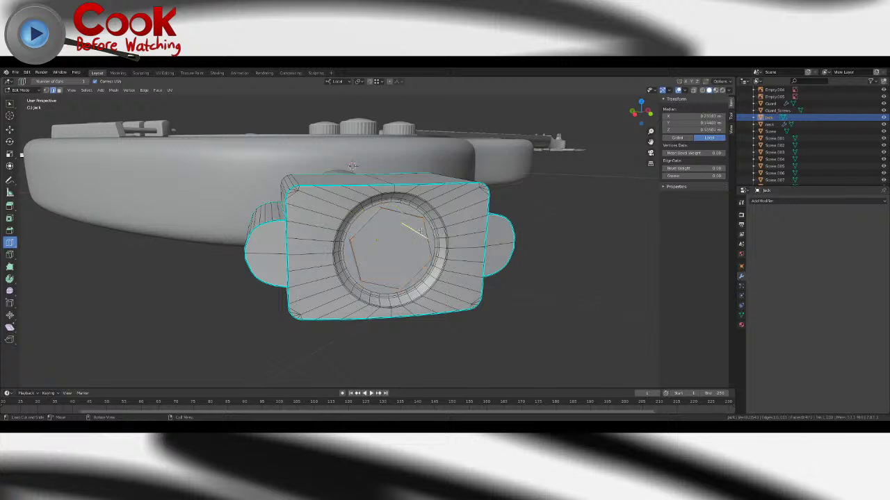
left_click(419, 272)
left_click(387, 282)
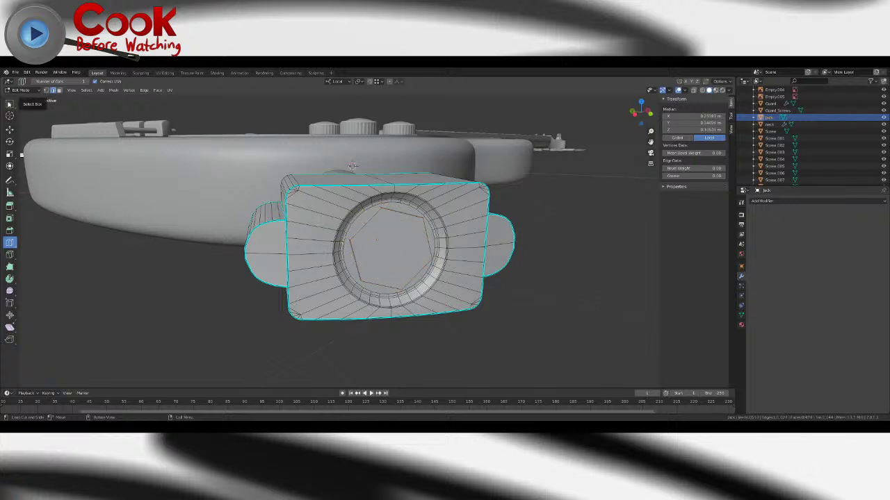
- Select the new lengthwise edges around the hexagonal insert and scale them slightly toward its center
left_click(10, 104)
middle_click_drag(372, 241, 392, 255)
middle_click_drag(319, 137, 360, 191)
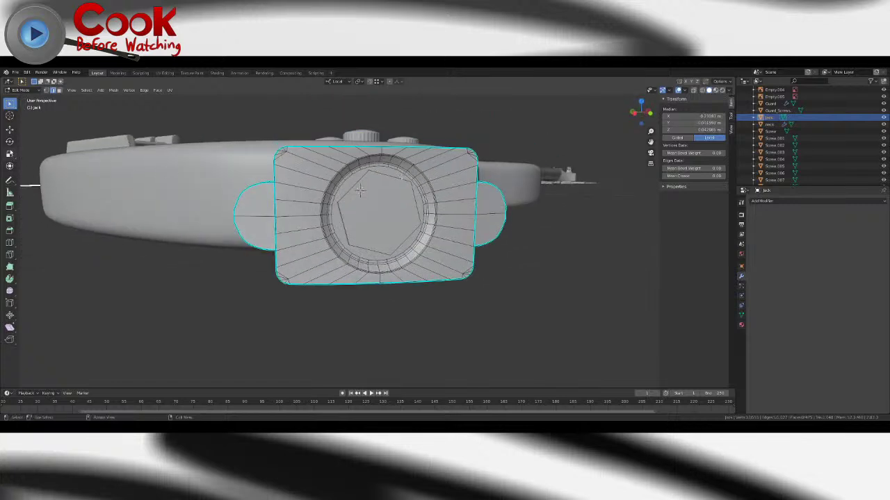
key("shift+space")
key("s")
left_click_drag(394, 192, 391, 195)
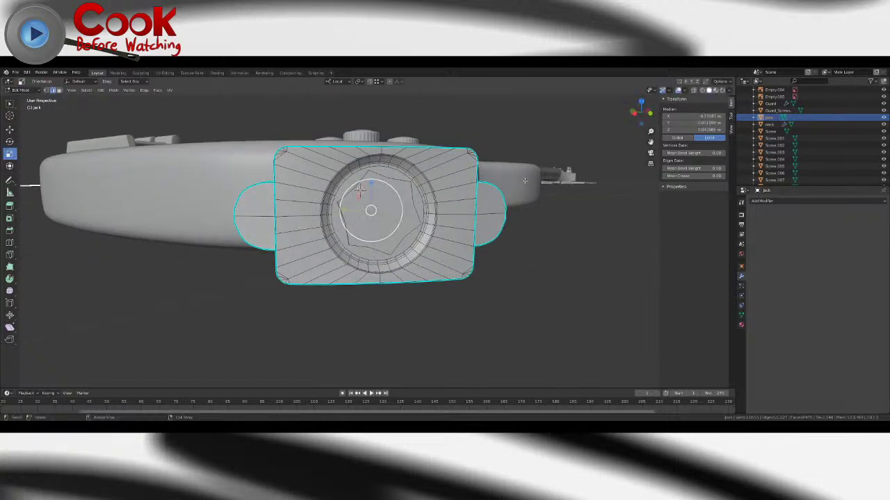
- Bevel the selected lengthwise edges around the sides of the hexagonal insert
key("ctrl+e")
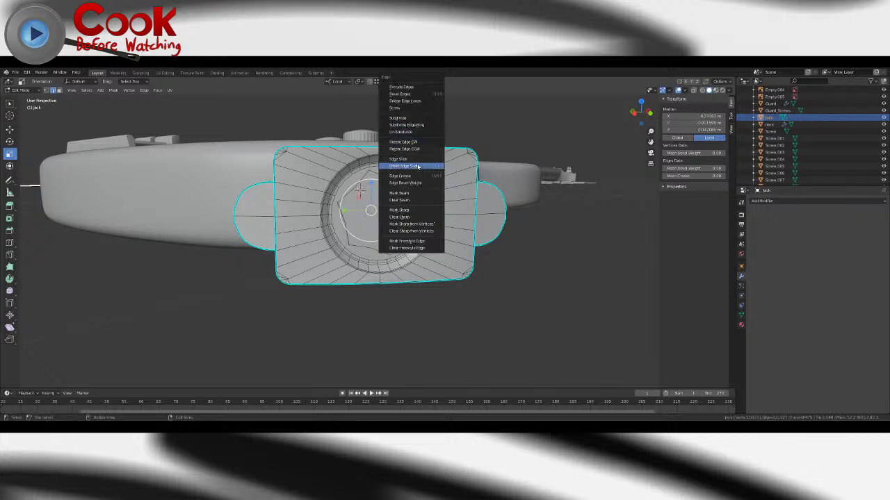
left_click(411, 94)
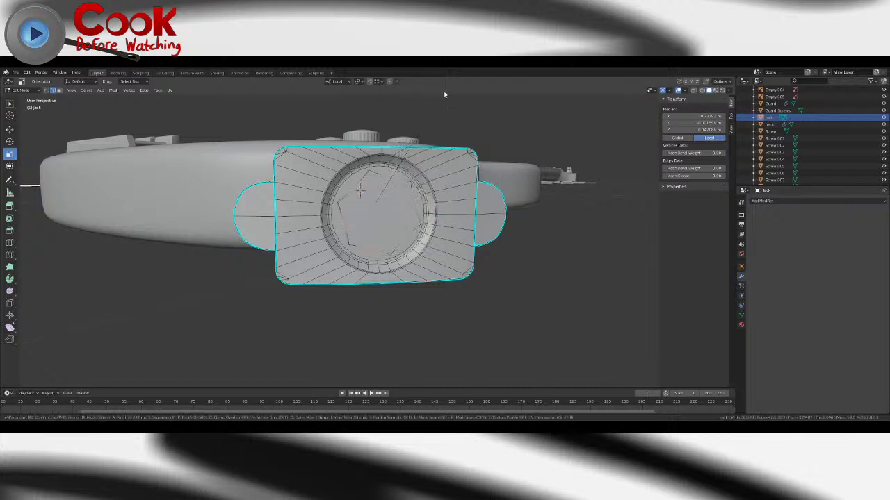
left_click(444, 91)
middle_click_drag(445, 202, 487, 247)
scroll(486, 246, "up", 3)
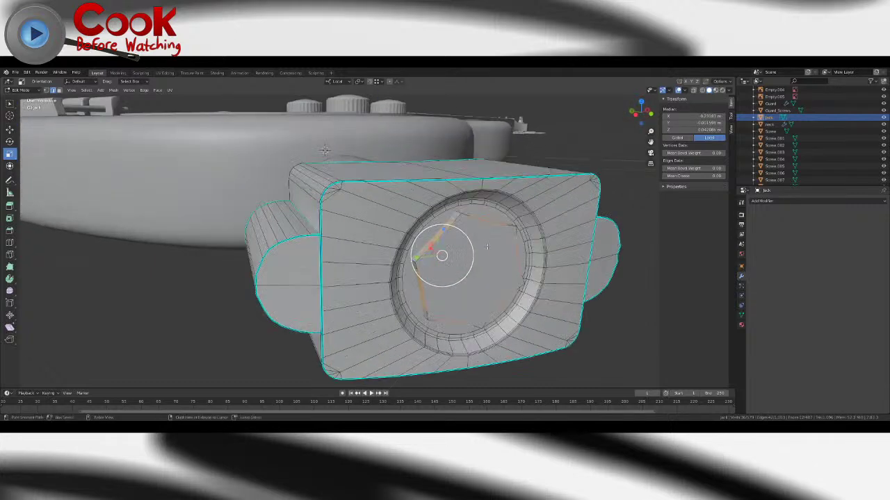
- Select the lengthwise corner edges of the hexagonal insert and give them a narrow bevel
left_click(458, 214)
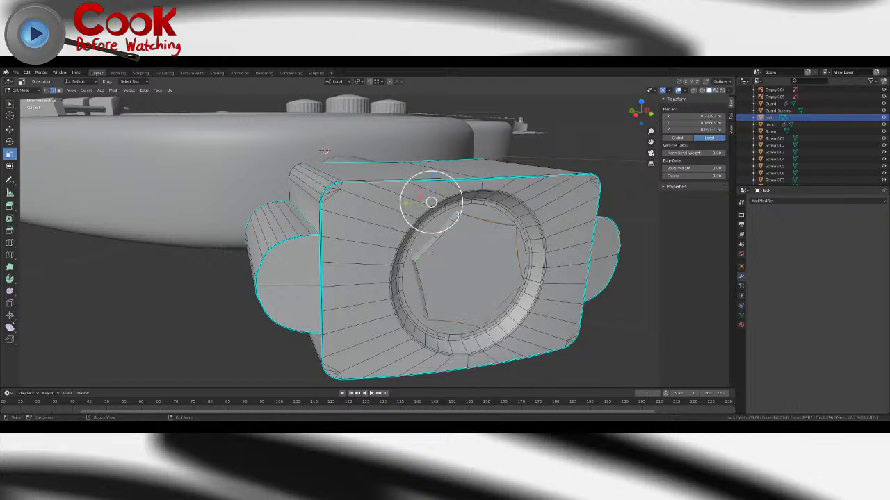
middle_click_drag(412, 264, 317, 216)
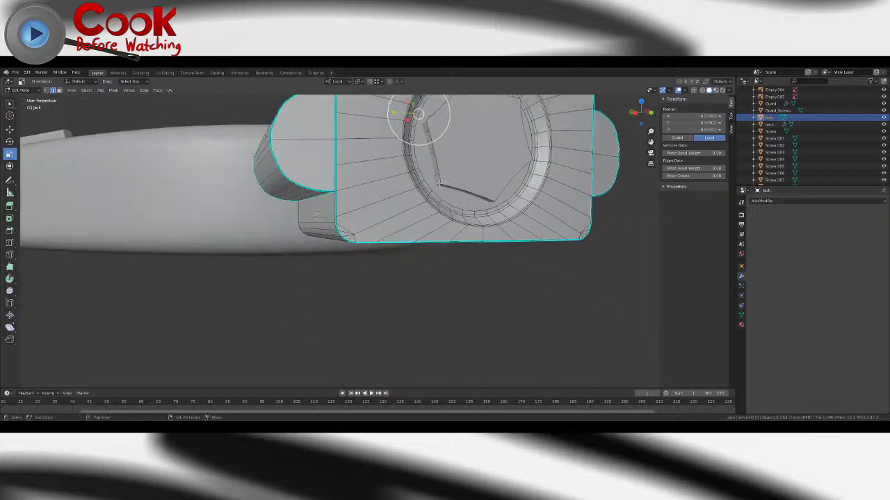
middle_click_drag(439, 182, 485, 164)
middle_click_drag(471, 239, 469, 163)
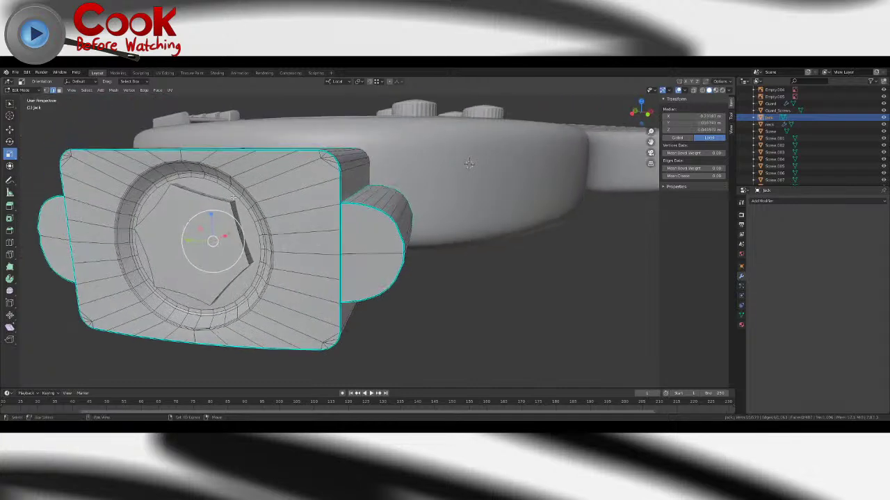
key("ctrl+e")
left_click(272, 204)
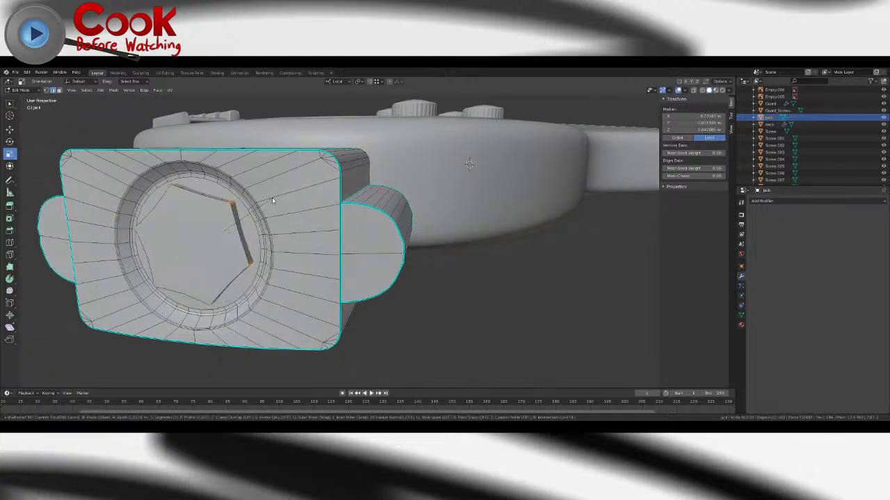
left_click(272, 201)
middle_click_drag(272, 201, 497, 247)
- Preview the jack outside mesh editing, then select the front face of the hexagonal insert
key("Tab")
key("Tab")
left_click(521, 234)
left_click(60, 90)
left_click(518, 240)
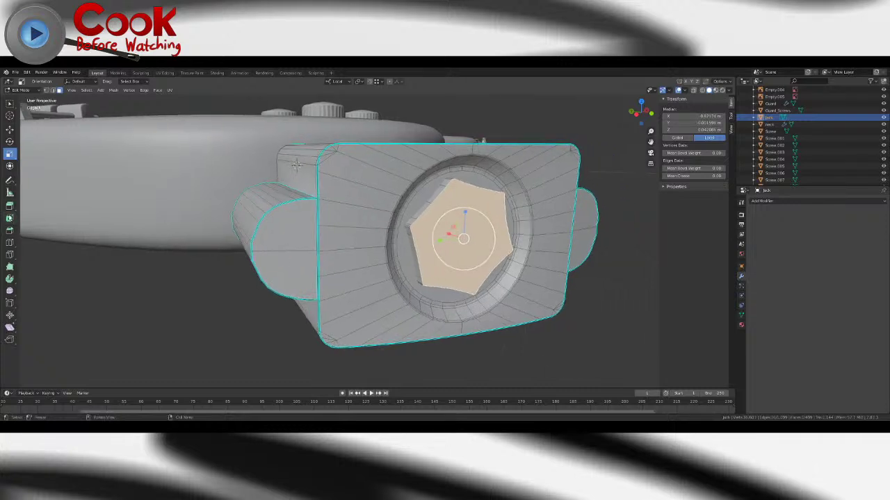
left_click(9, 218)
left_click_drag(489, 246, 478, 245)
key("ctrl+z")
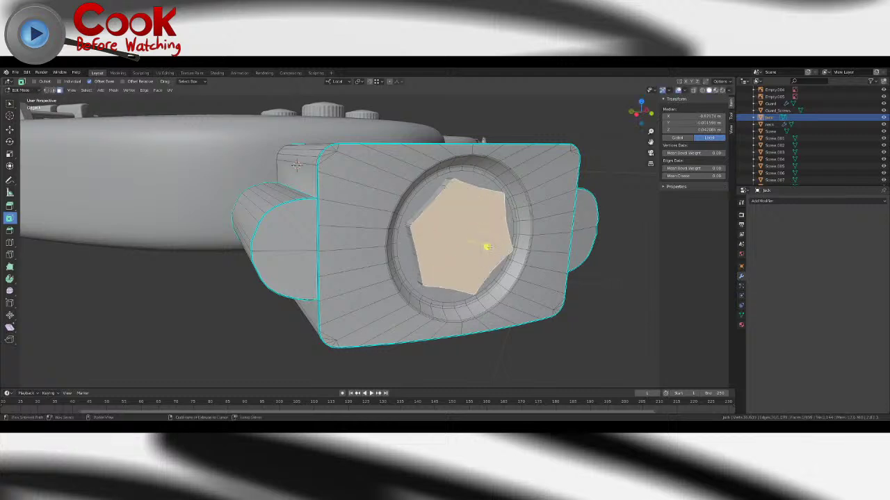
- Extrude the insert's front face in place and scale the new face inward, leaving a hexagonal rim
left_click(9, 206)
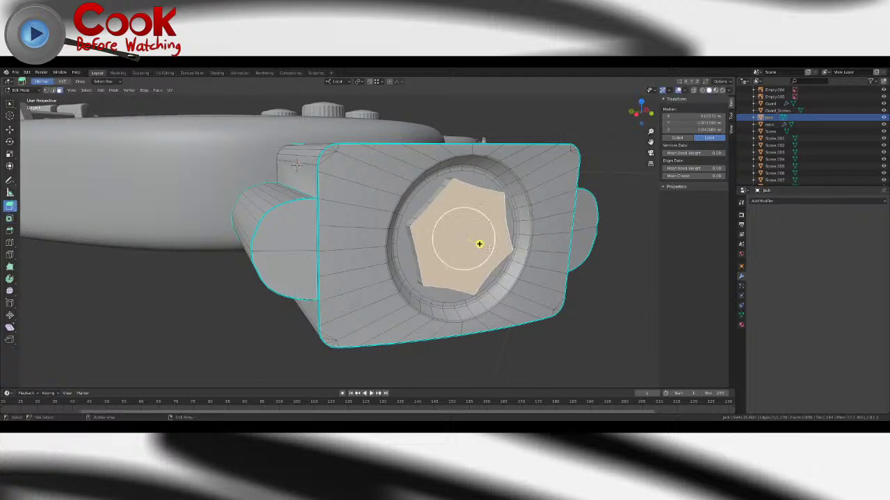
key("ctrl+e")
left_click_drag(479, 244, 526, 249)
right_click(526, 248)
left_click(13, 158)
mouse_move(486, 226)
left_mouse_down()
mouse_move(470, 238)
mouse_move(481, 240)
left_mouse_up()
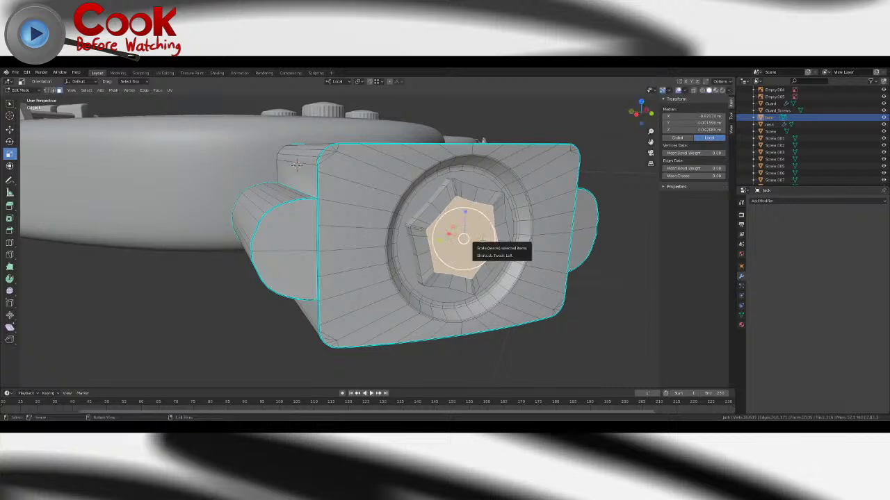
- Move the inner hexagonal face slightly along its local X axis
left_click(10, 130)
middle_click_drag(445, 240, 504, 259)
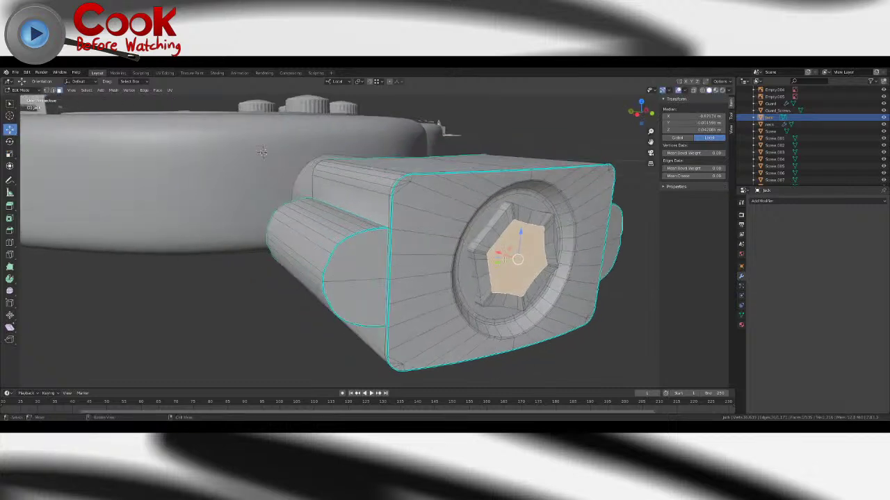
left_click_drag(498, 252, 500, 252)
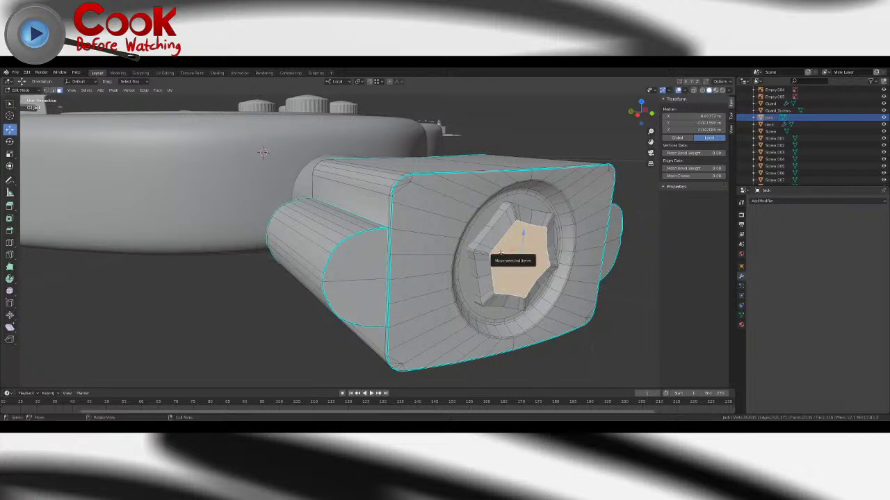
middle_click_drag(576, 249, 356, 240)
scroll(349, 237, "up", 3)
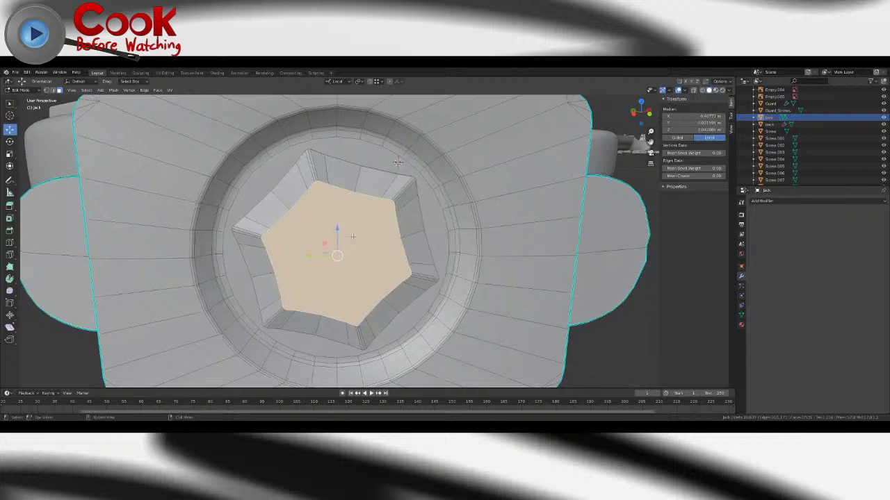
scroll(353, 237, "down", 5)
scroll(359, 238, "up", 5)
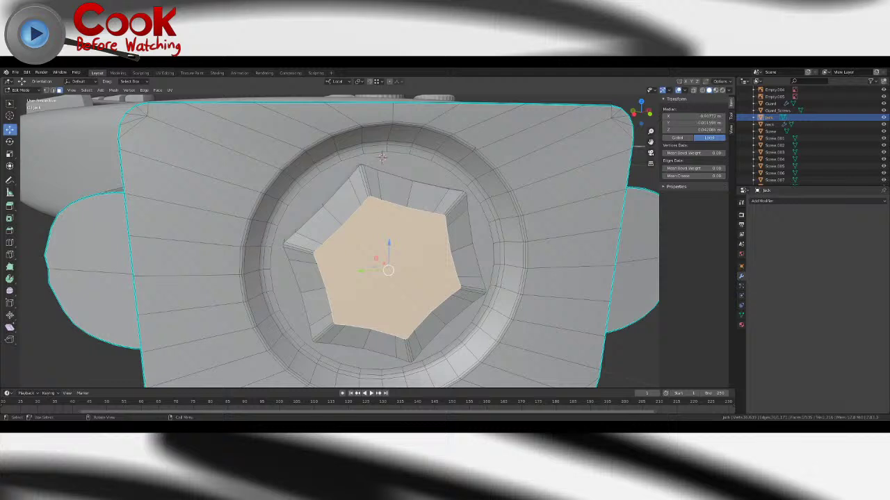
left_click(129, 91)
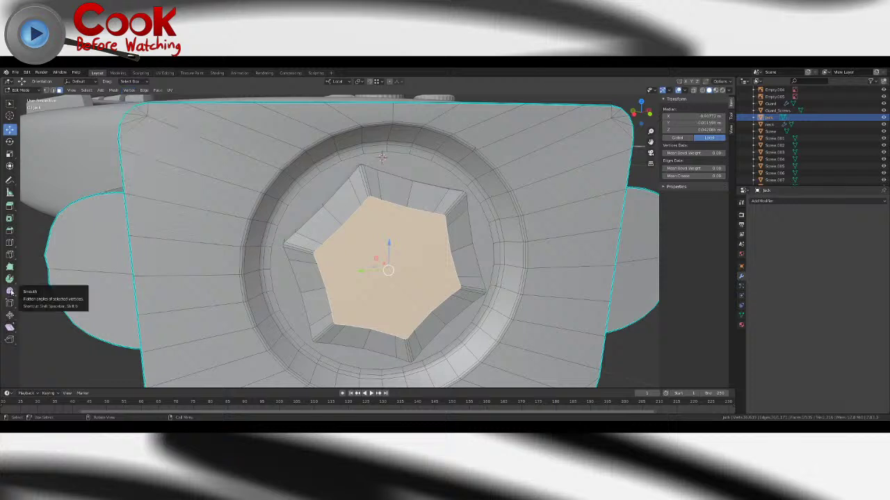
left_click(10, 291)
left_click_drag(395, 282, 571, 276)
key("ctrl+z")
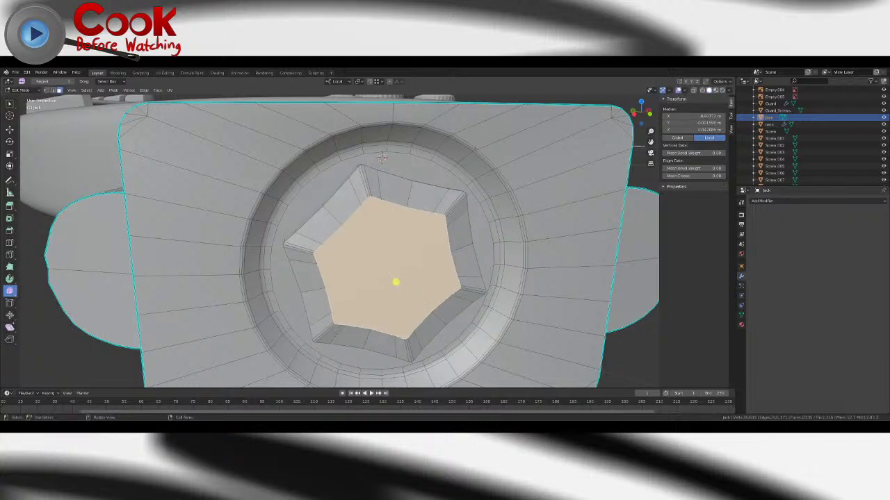
- Smooth the inner hexagonal face's outline and scale the face down toward its center
left_click_drag(395, 282, 452, 417)
left_click_drag(394, 283, 553, 365)
left_click(10, 154)
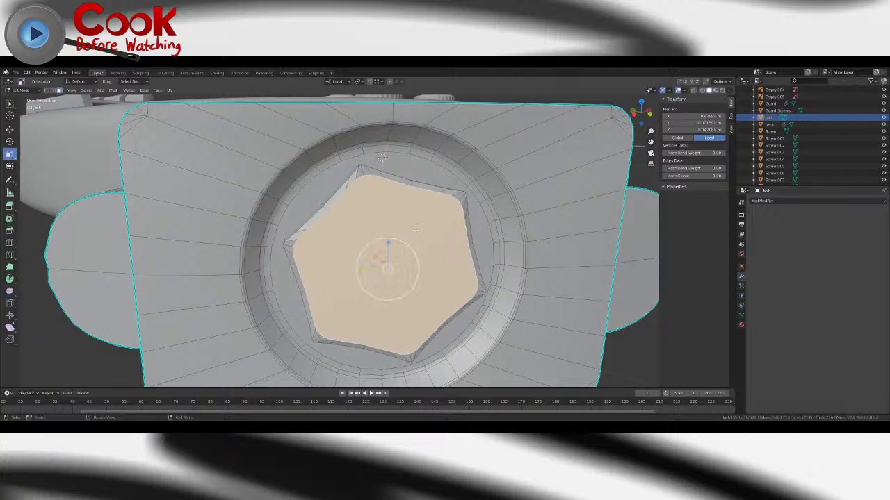
left_click_drag(408, 247, 395, 255)
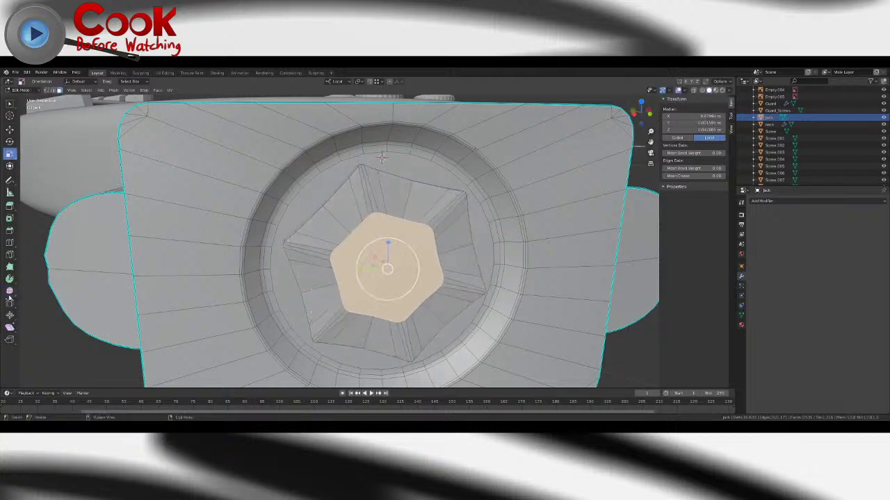
- Apply another Smooth pass to the inner face, then shrink it to a small central hexagon
left_click(9, 292)
middle_click_drag(462, 304, 417, 258)
scroll(544, 316, "down", 3)
scroll(417, 257, "up", 2)
middle_click_drag(378, 217, 405, 215)
left_click_drag(415, 204, 515, 218)
middle_click_drag(499, 215, 449, 210)
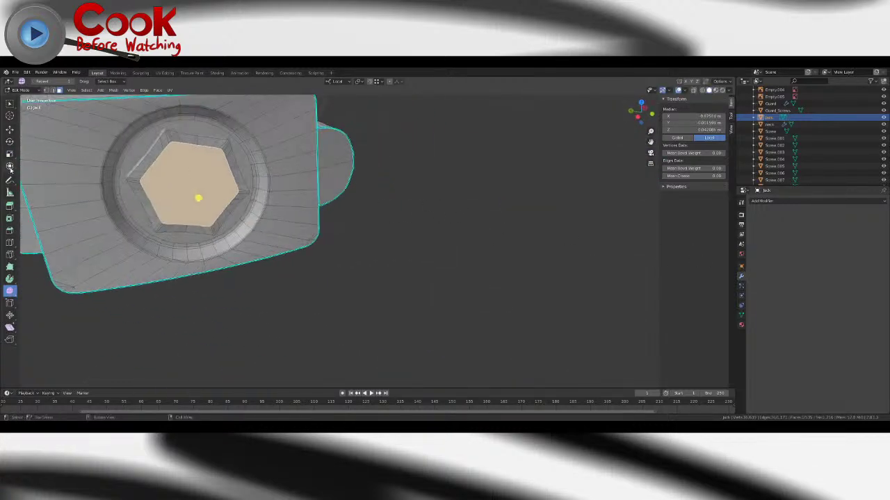
left_click(10, 154)
left_click_drag(219, 169, 206, 179)
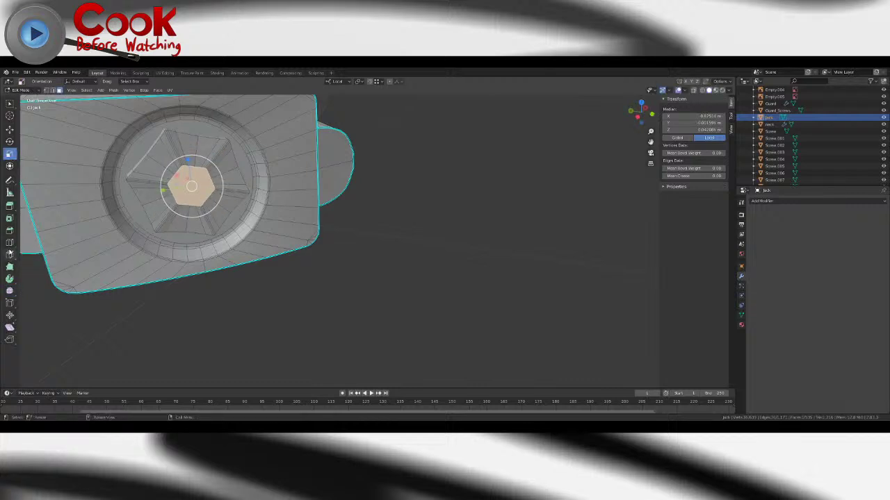
- Smooth the small central hexagonal face once more with a strong pass
left_click(10, 291)
middle_click_drag(292, 230, 366, 238)
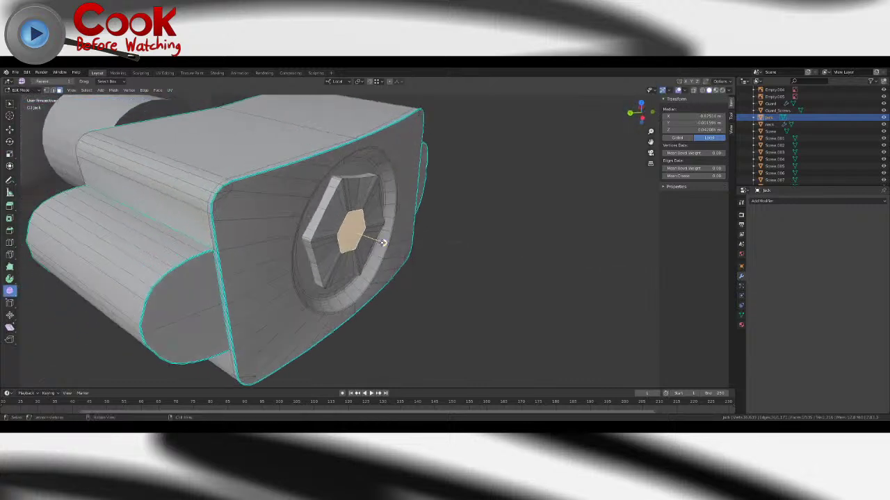
left_click_drag(382, 242, 608, 299)
middle_click_drag(608, 299, 422, 255)
middle_click_drag(207, 155, 294, 219, "shift")
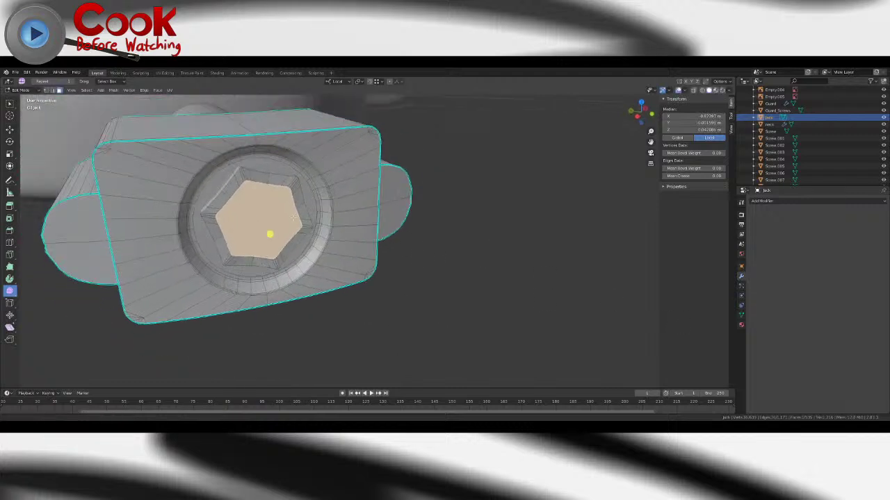
scroll(294, 219, "up", 2)
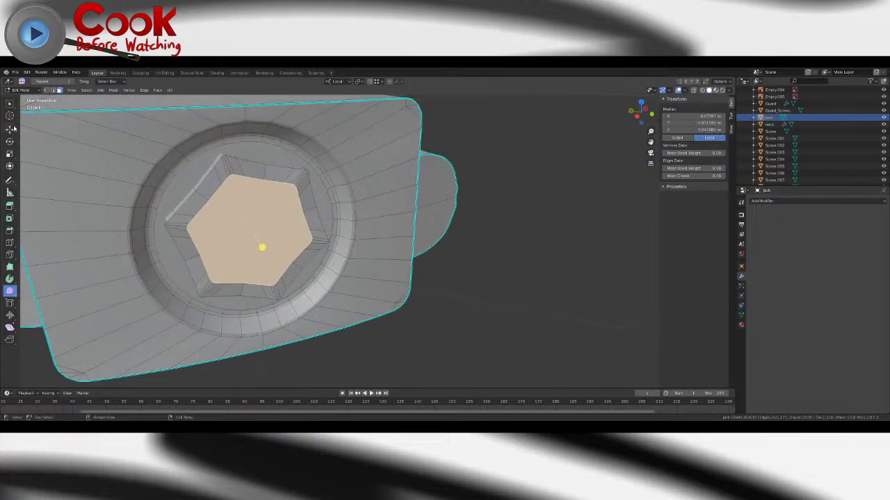
- Alternate scaling the inner face down and smoothing it to even out its hexagonal outline
key("s")
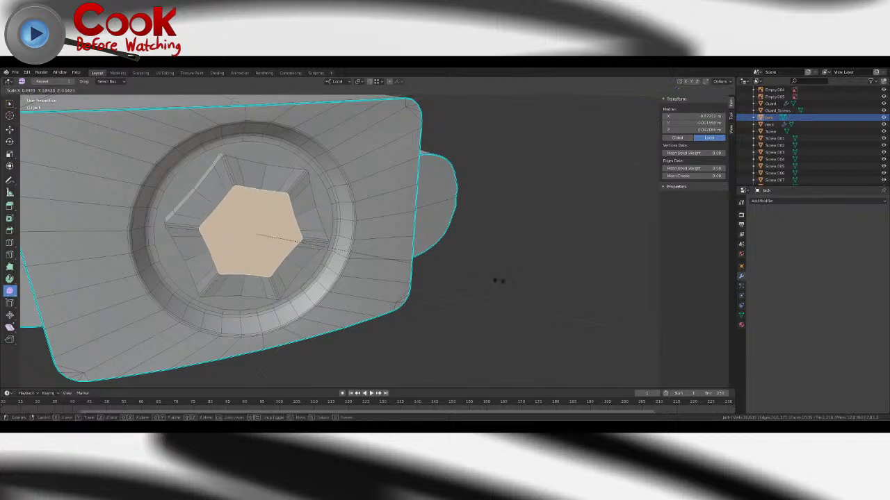
left_click(331, 274)
key("s")
left_click(546, 332)
key("s")
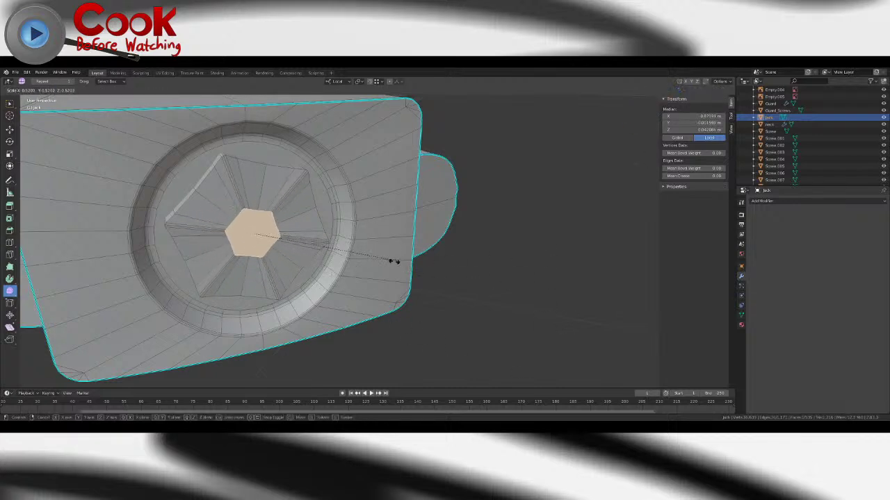
left_click(384, 259)
key("ctrl+z")
key("s")
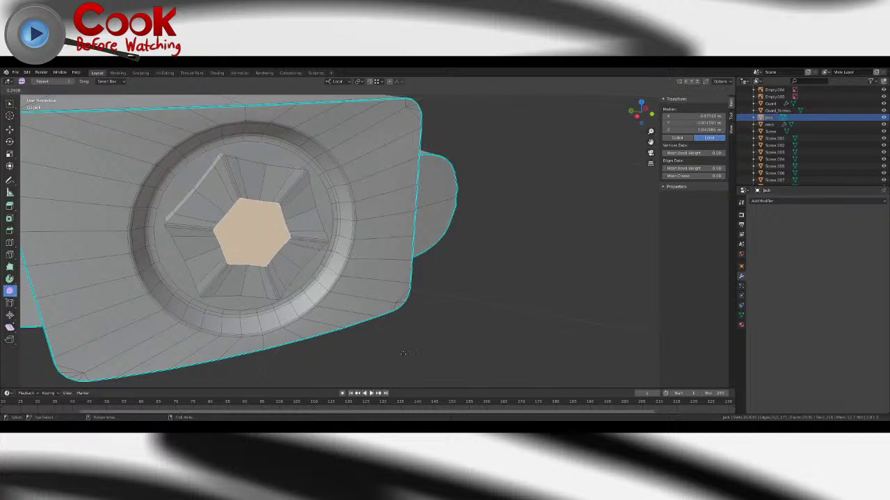
left_click(352, 247)
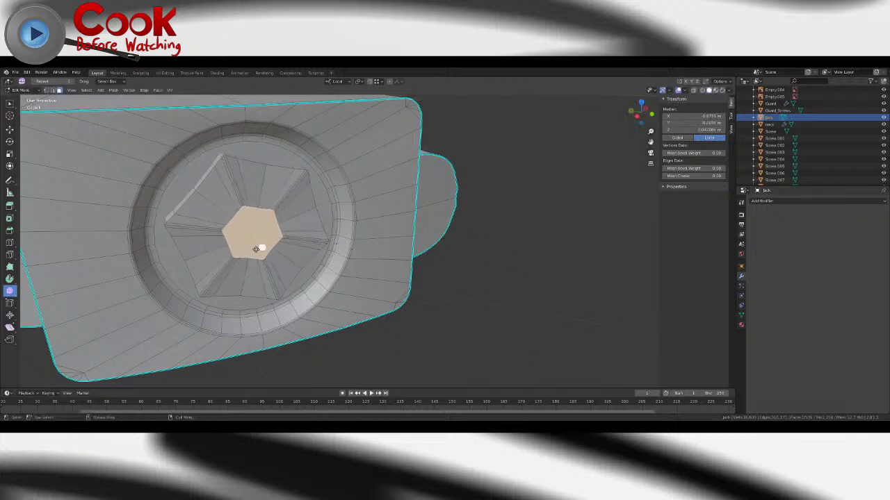
key("s")
left_click(561, 393)
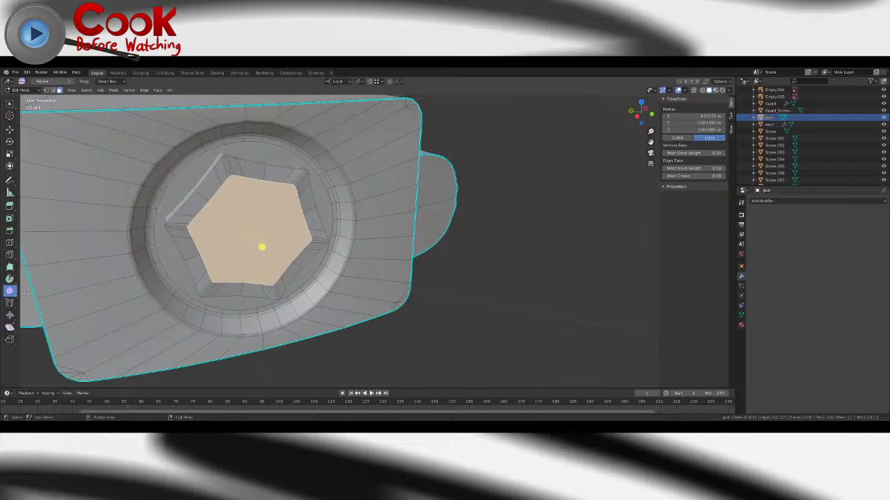
- Reselect the inner hexagonal face and scale it down to a small hexagon at the insert's center
left_click(46, 90)
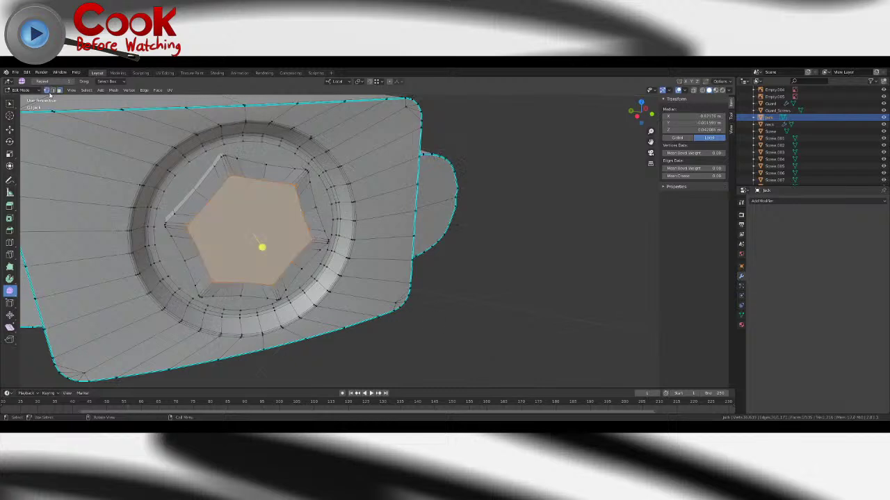
left_click(263, 180)
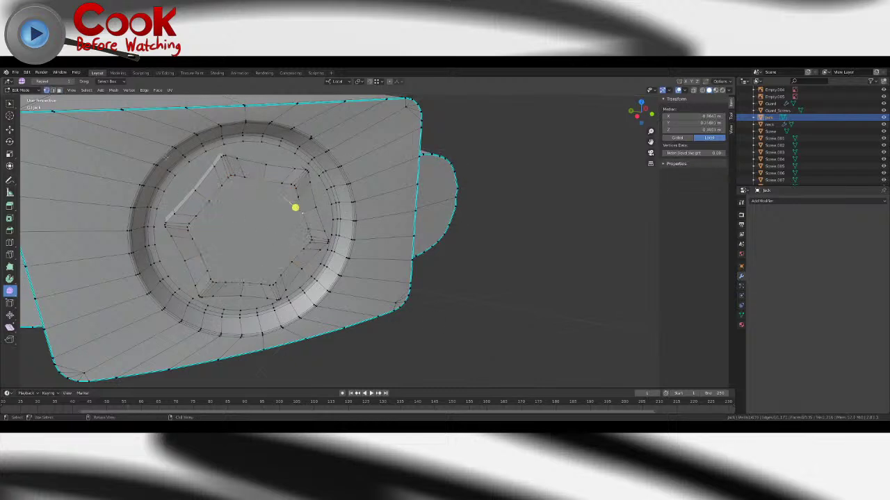
left_click(60, 91)
left_click(295, 237)
key("s")
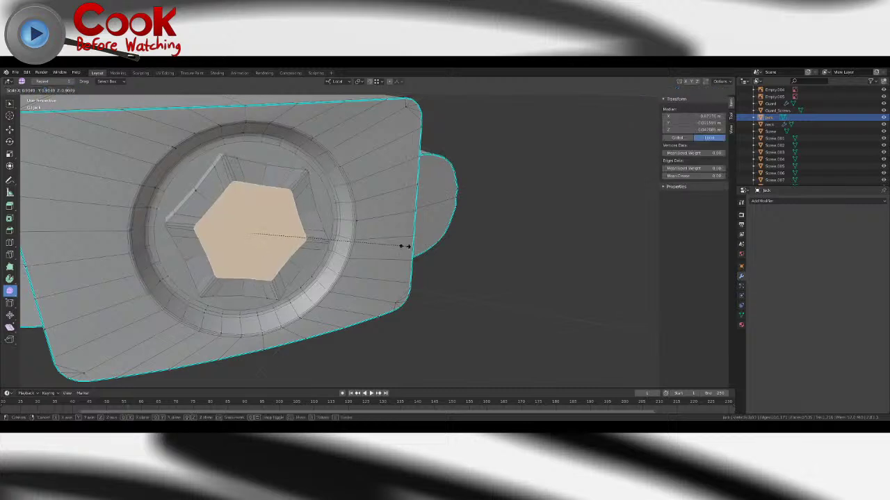
left_click(336, 244)
- Select the mid-side vertices of the small central hexagon and scale them outward using proportional editing with Sphere falloff
key("1")
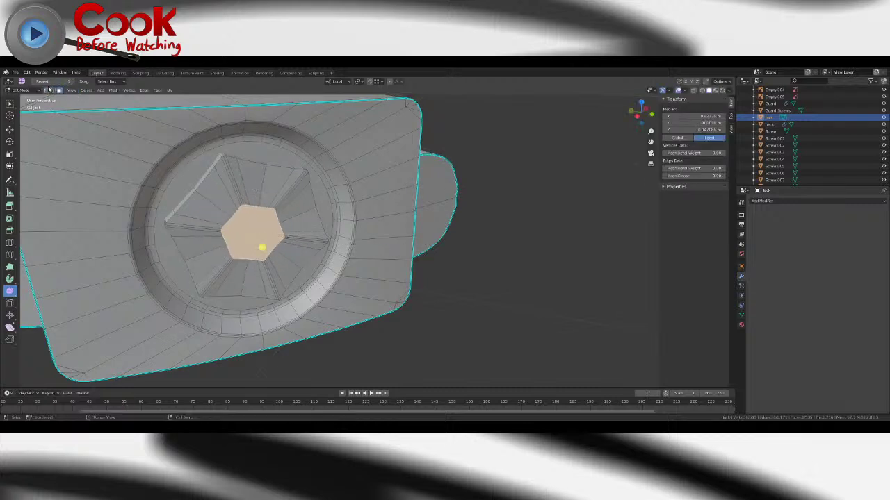
left_click(257, 206)
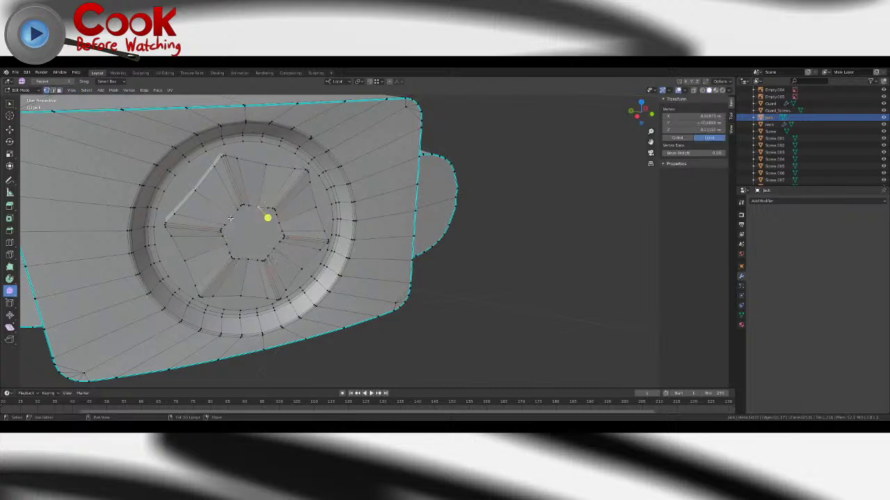
left_click(247, 261, "shift")
left_click(272, 250, "shift")
left_click(280, 224, "shift")
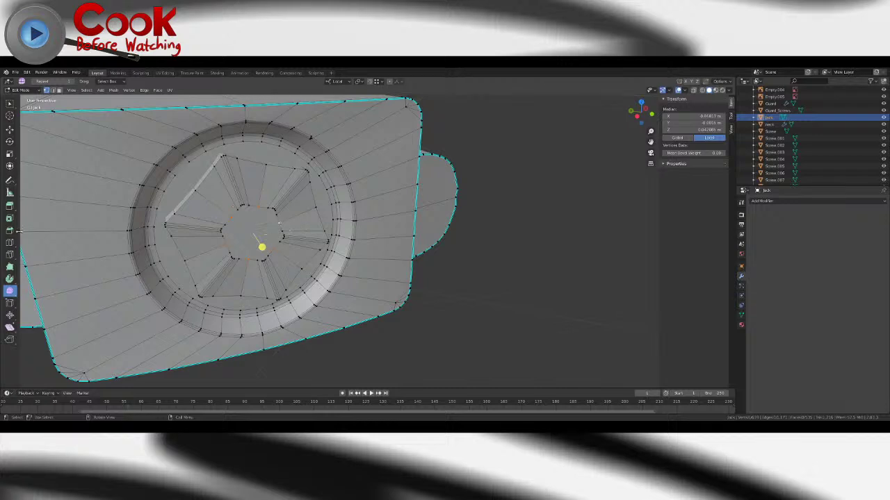
left_click(392, 82)
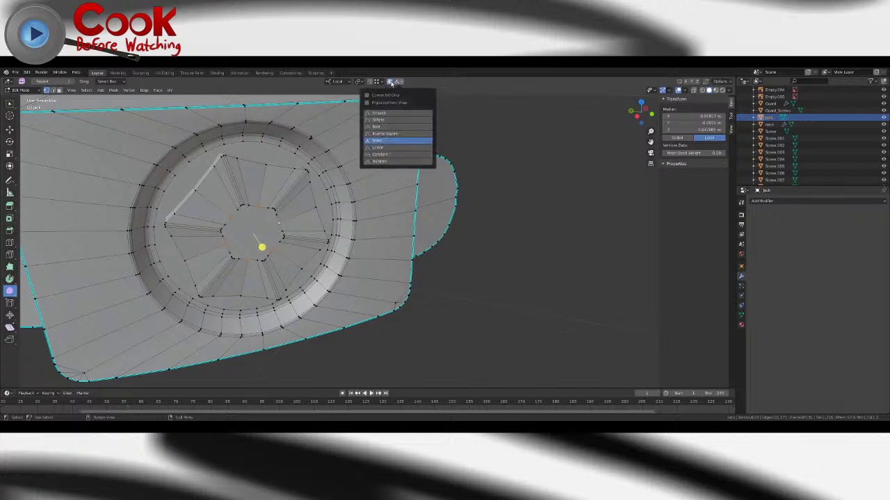
left_click(378, 119)
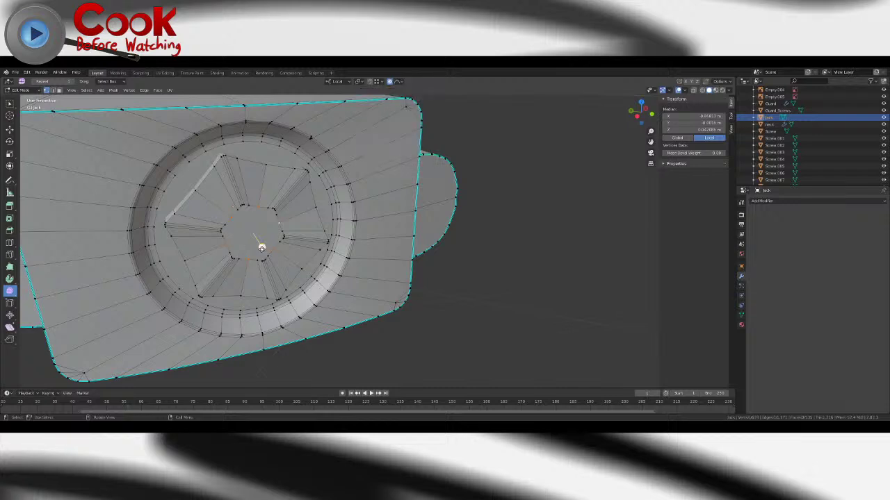
key("s")
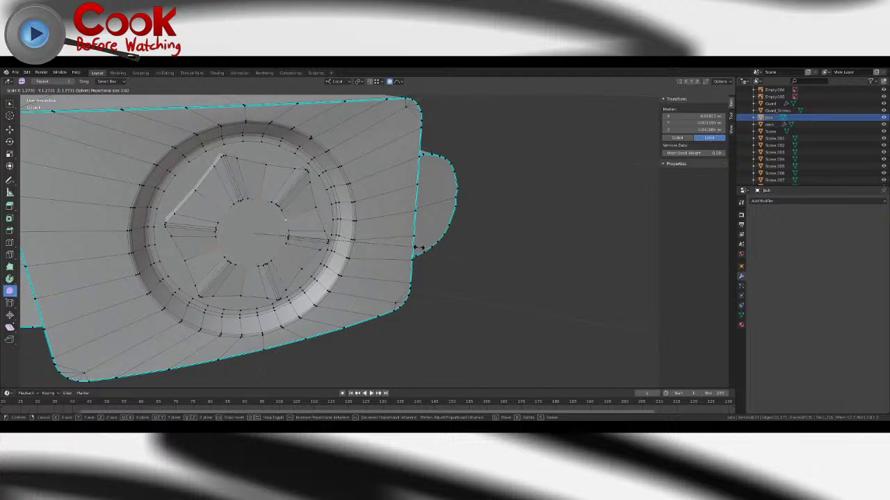
left_click(260, 248)
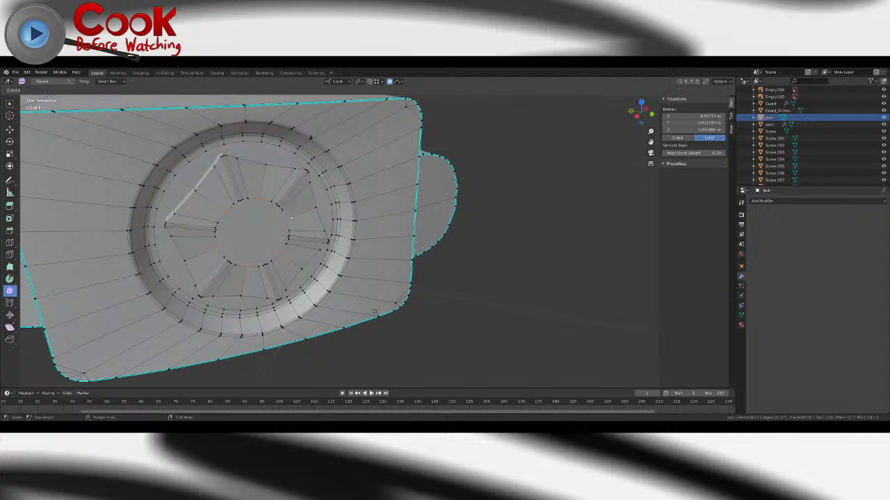
left_click_drag(332, 291, 331, 290)
- Select the rounded central face and apply the Smooth tool, undoing the first pass and smoothing it again
left_click(54, 91)
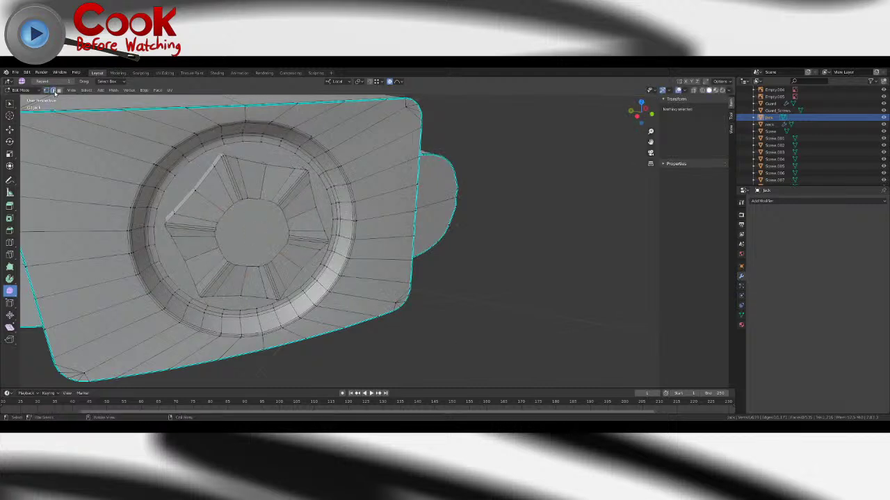
left_click(271, 254)
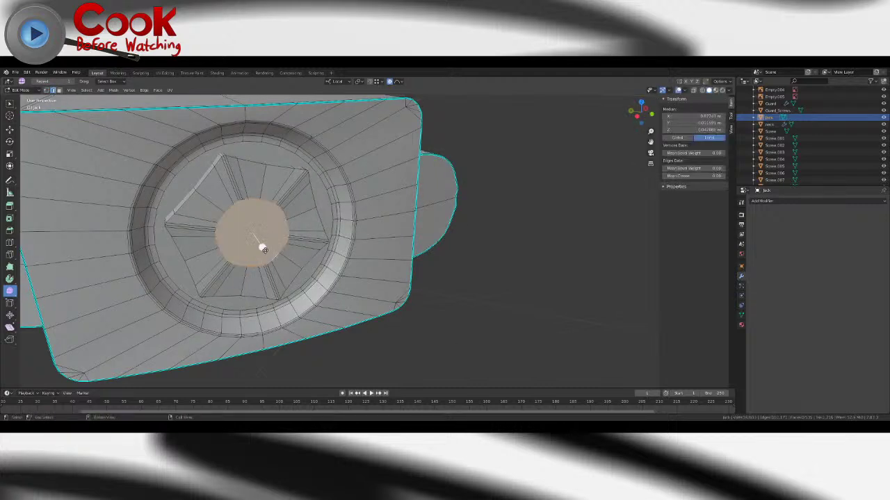
left_click_drag(264, 250, 429, 316)
key("ctrl+z")
middle_click_drag(419, 296, 420, 269)
middle_click_drag(320, 257, 346, 264)
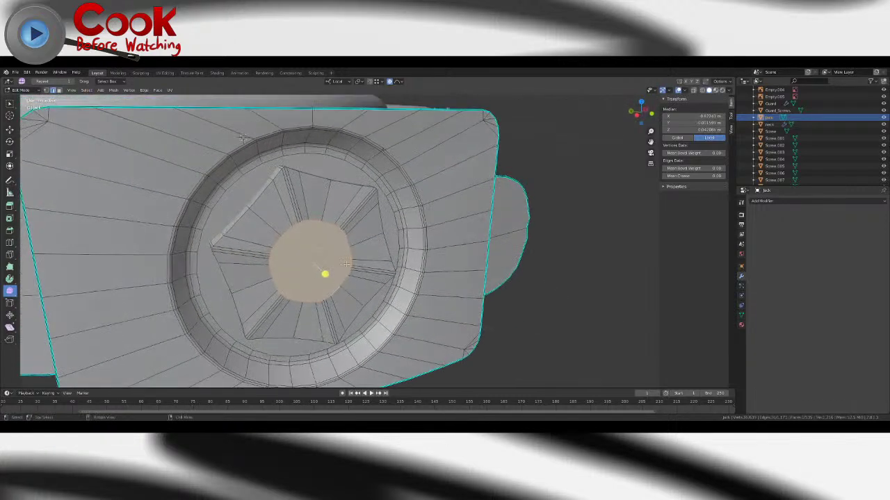
left_click_drag(324, 273, 394, 303)
- Select the mid-side vertices around the central face's outline and use the Smooth tool to push them into a rounder shape
key("1")
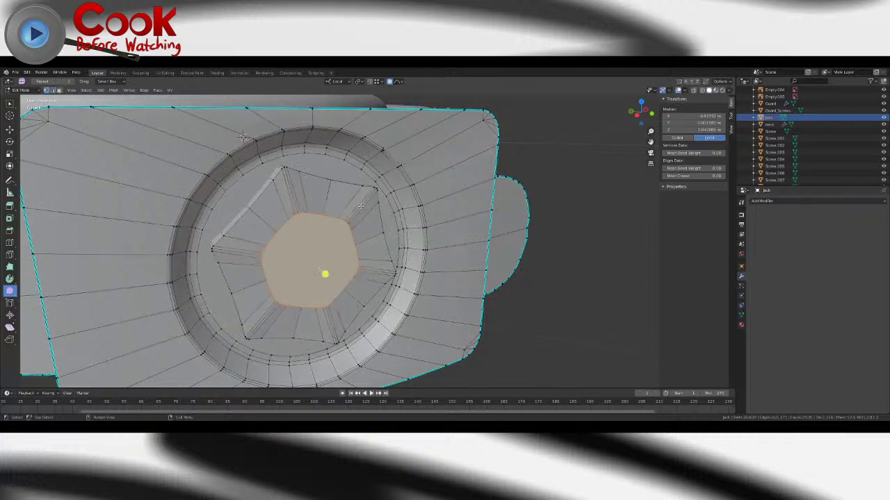
left_click(324, 216)
left_click(276, 236, "shift")
left_click(301, 307, "shift")
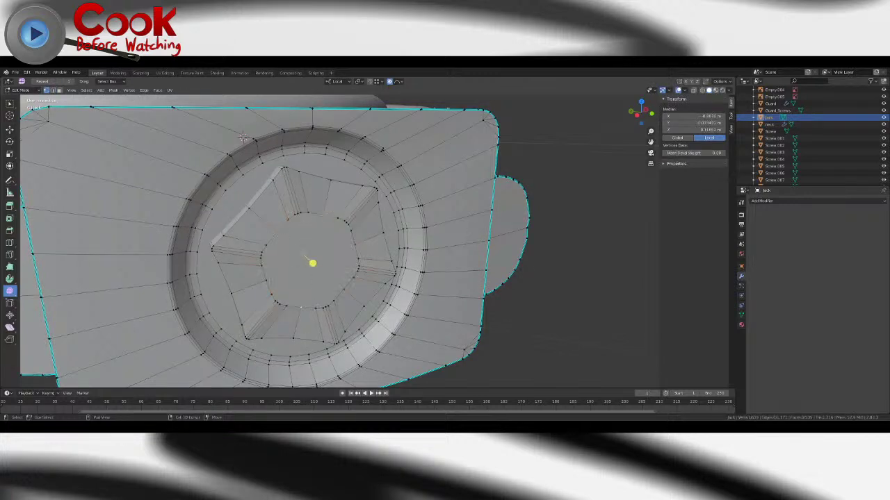
left_click(267, 280, "shift")
left_click(357, 267, "shift")
left_click_drag(325, 272, 367, 290)
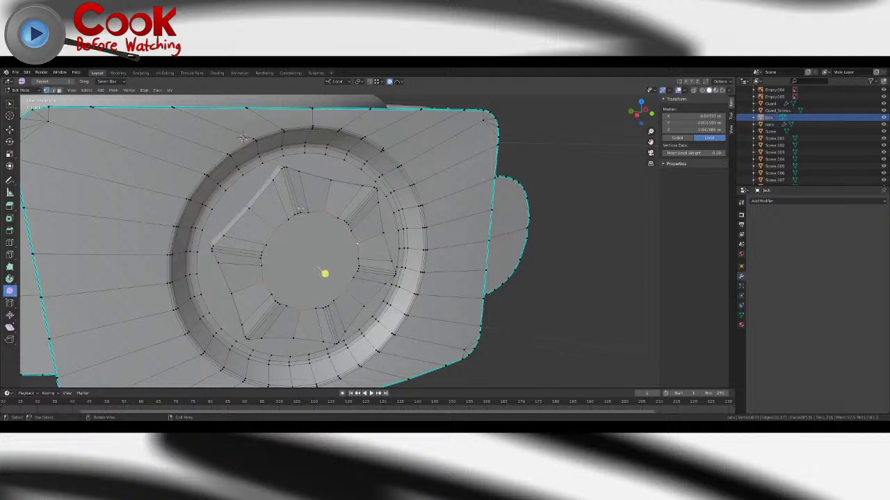
- Add further vertices around the central face's outline to the selection and smooth them together into an even circle, redoing the first attempt
left_click(358, 244, "shift")
left_click(359, 261, "shift")
left_click(343, 294, "shift")
left_click(347, 291, "shift")
left_click(353, 279, "shift")
left_click(334, 302, "shift")
left_click(317, 308, "shift")
left_click(286, 306, "shift")
left_click_drag(348, 281, 371, 286)
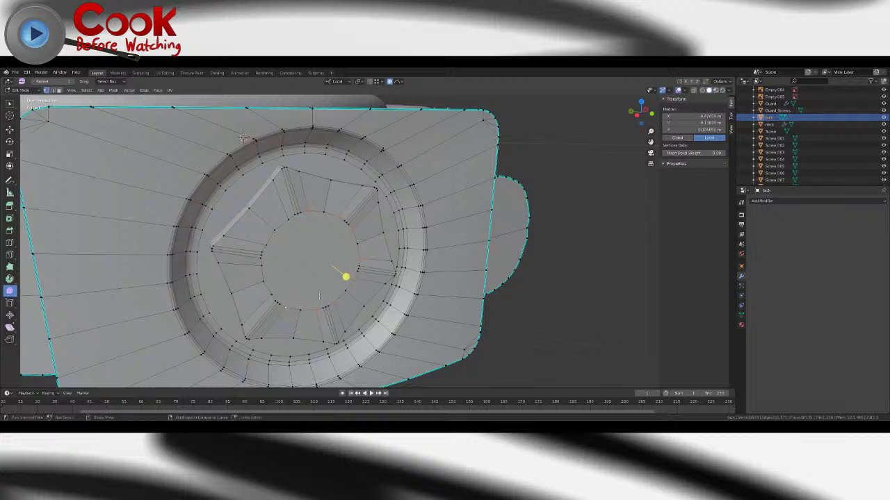
key("ctrl+z")
left_click(262, 266, "shift")
left_click(270, 294, "shift")
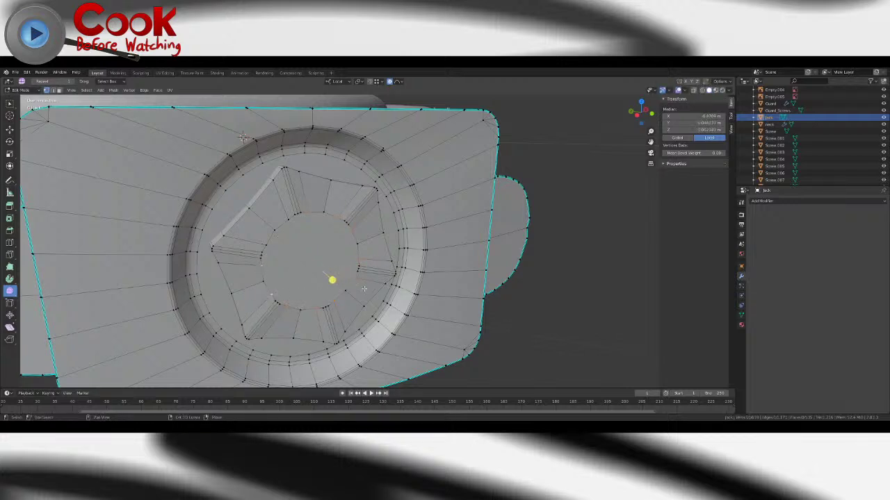
left_click(286, 219, "shift")
left_click(268, 243, "shift")
left_click_drag(325, 273, 349, 285)
- Select the round central face and move it slightly outward from the plate along its local X axis
left_click(61, 90)
left_click(308, 251)
scroll(308, 250, "down", 4)
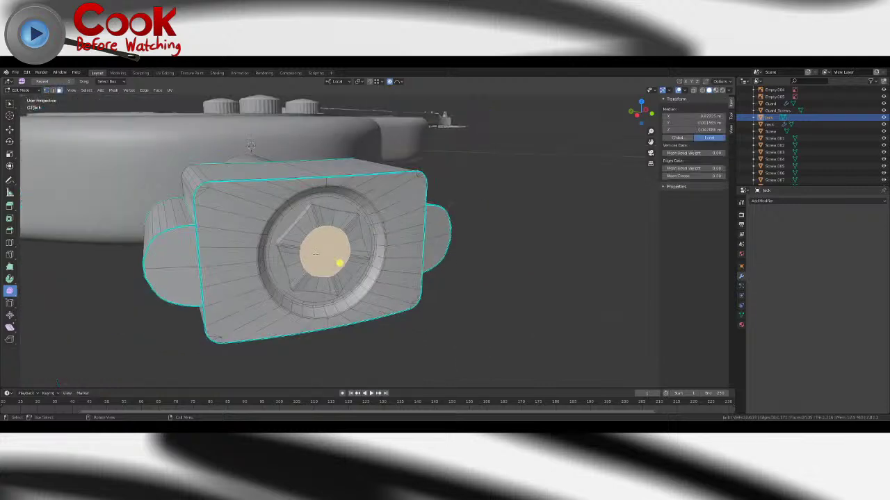
middle_click_drag(308, 251, 346, 267)
scroll(380, 265, "up", 4)
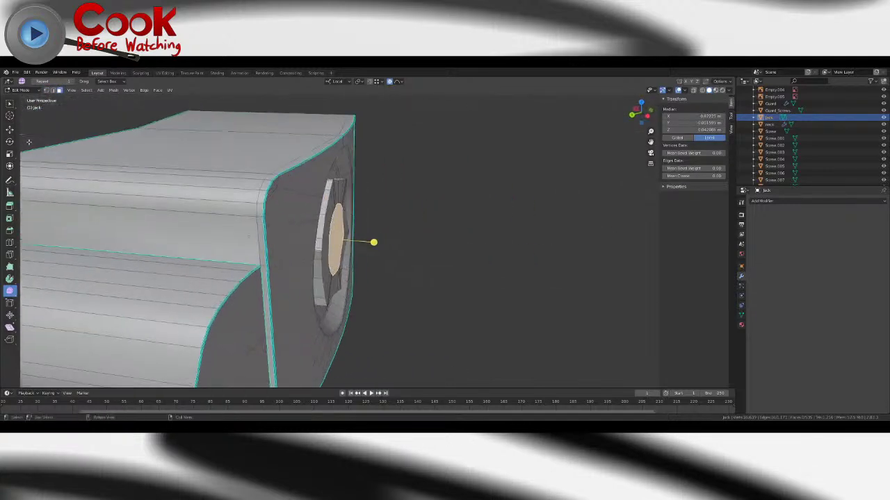
left_click(10, 130)
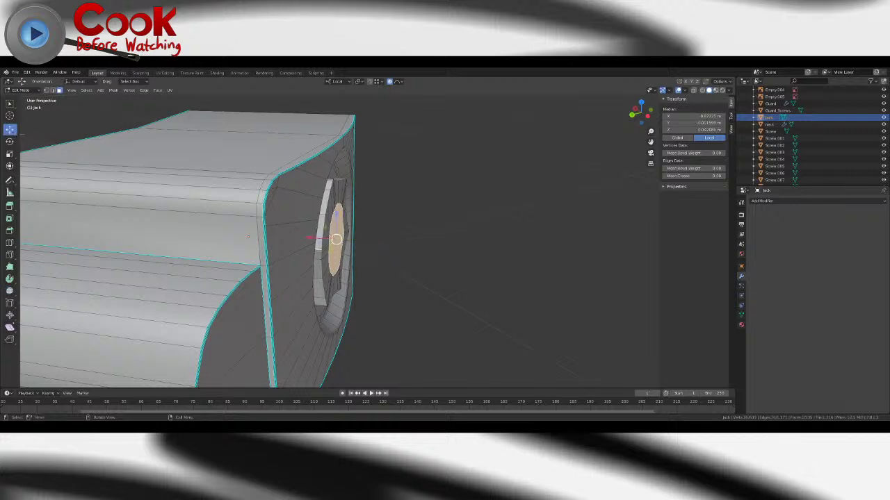
left_click_drag(311, 238, 321, 238)
key("Tab")
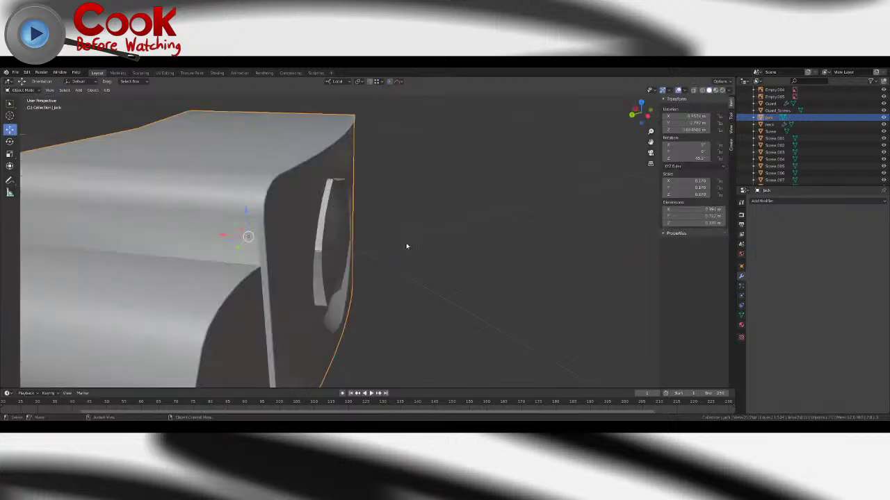
middle_click_drag(408, 246, 327, 245)
scroll(349, 251, "up", 3)
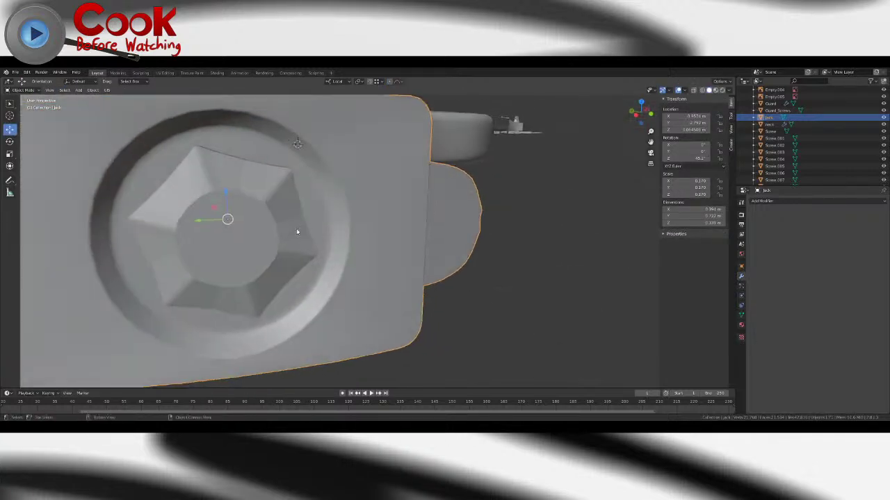
- Select the entire linked nut-like insert in Edit Mode and shade its faces smooth
key("Tab")
key("Tab")
left_click(203, 189)
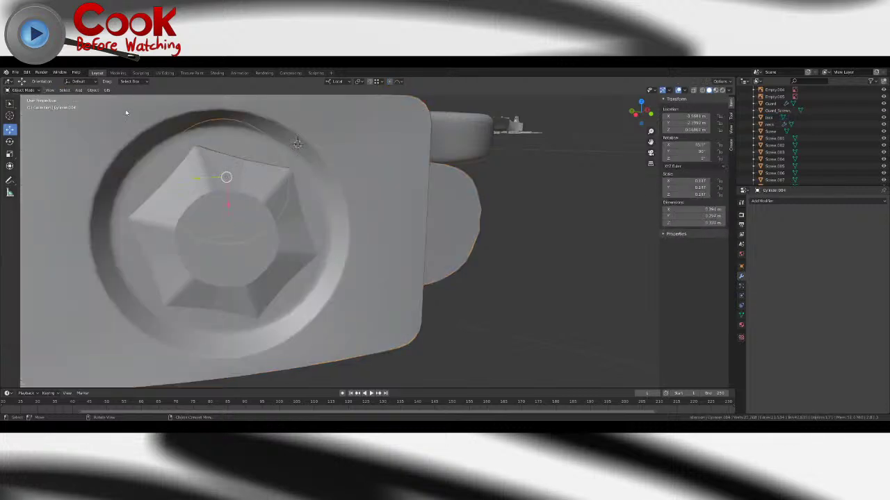
key("Tab")
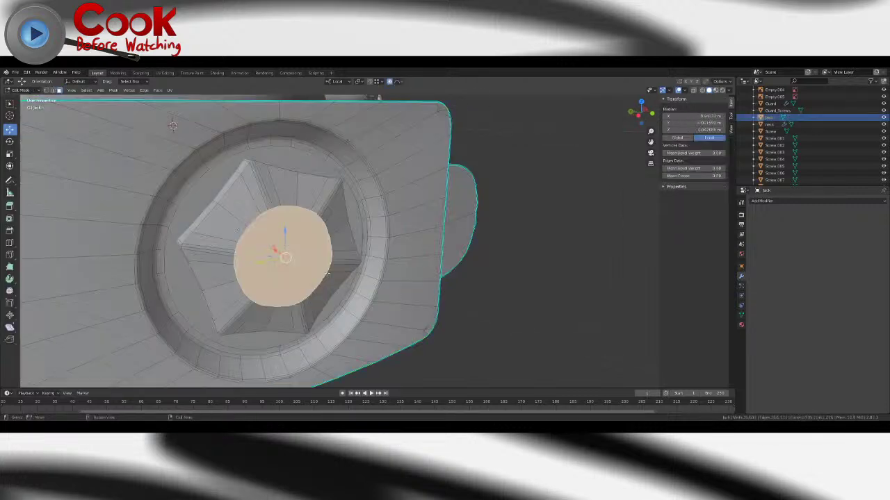
left_click(327, 278)
key("ctrl+l")
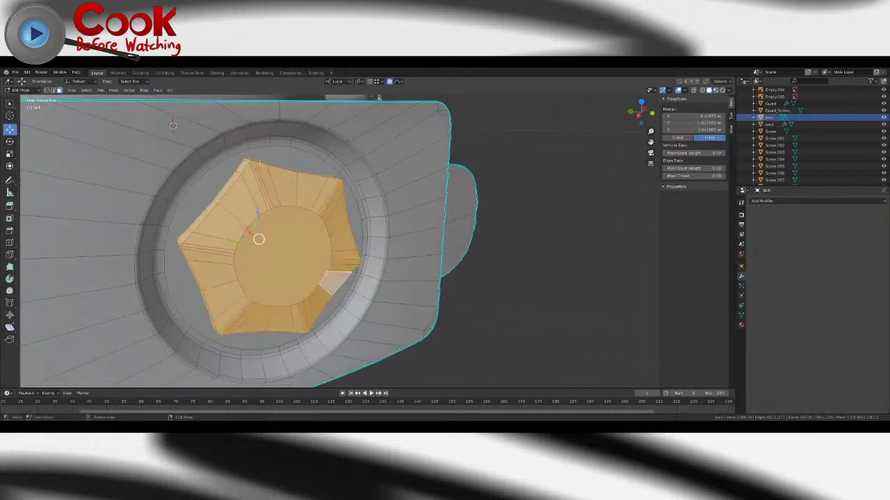
left_click(158, 90)
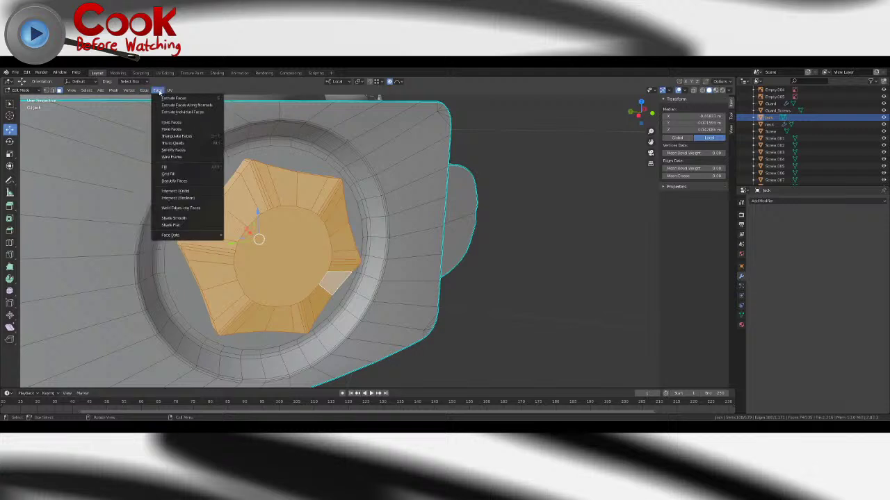
left_click(185, 218)
middle_click_drag(185, 218, 168, 167)
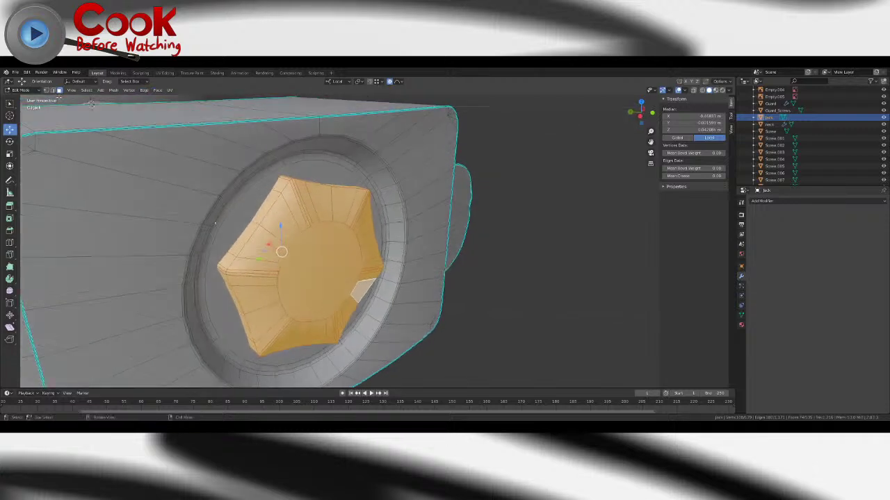
- Select the insert's outer hexagonal edge loop and mark it sharp
key("2")
left_click(264, 214)
key("alt+a")
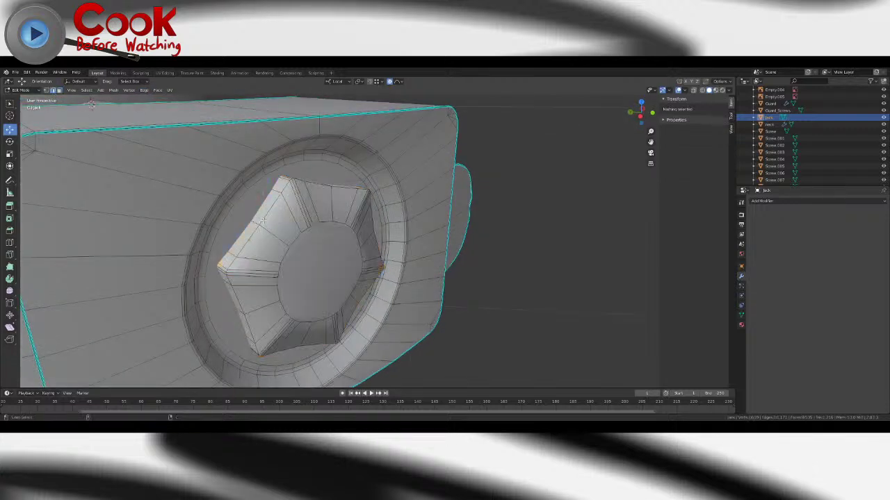
left_click(236, 295, "alt")
right_click(297, 267)
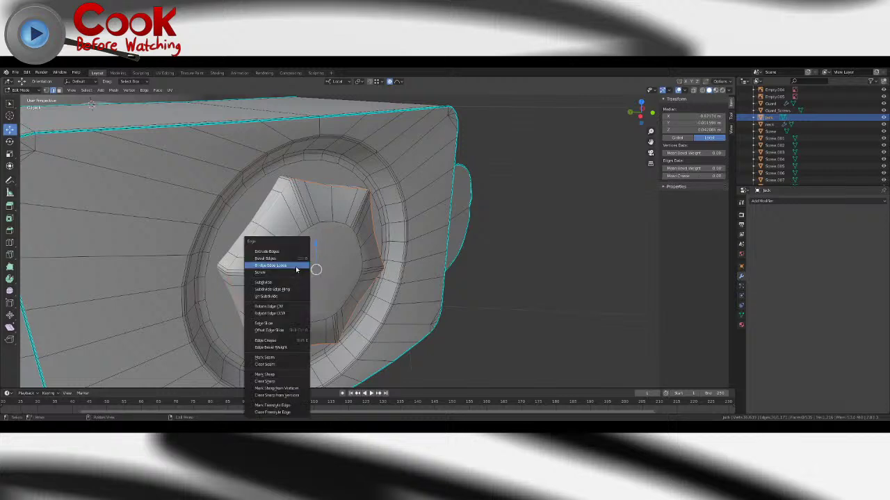
left_click(280, 373)
key("Tab")
- Examine the insert's smooth shading and sharp outer edges in Object Mode from several angles
scroll(379, 242, "down", 3)
middle_click_drag(380, 243, 346, 233)
middle_click_drag(346, 232, 381, 238, "shift")
scroll(381, 237, "up", 3)
left_click(306, 247)
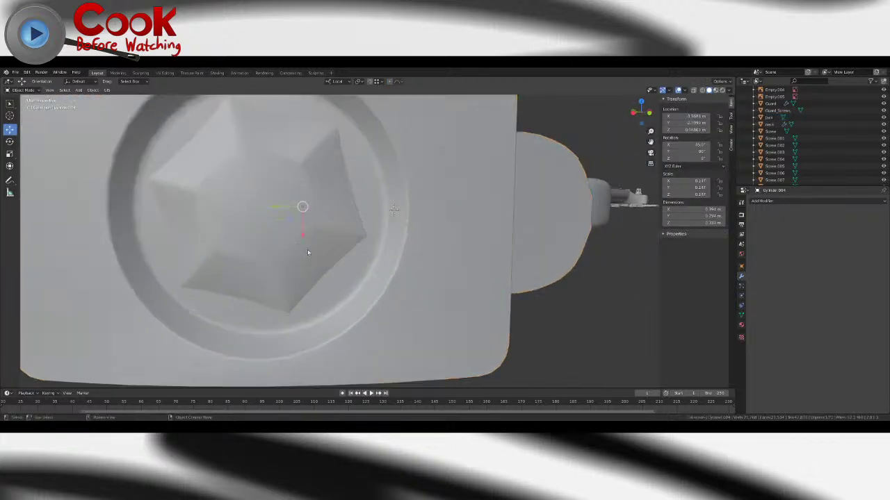
middle_click_drag(259, 244, 294, 246)
left_click(381, 254)
middle_click_drag(381, 254, 294, 265)
- Examine the individual vertices around the insert's central circle in Edit Mode
key("Tab")
left_click(375, 253)
middle_click_drag(295, 265, 323, 264, "shift")
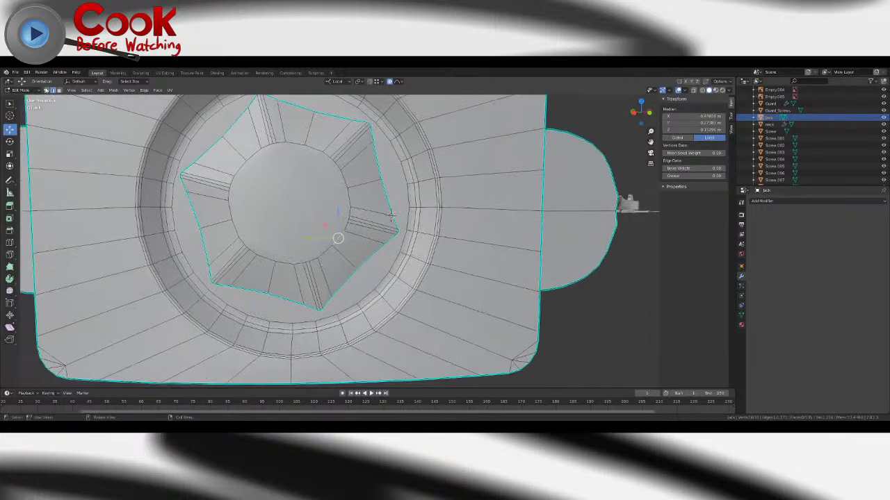
key("1")
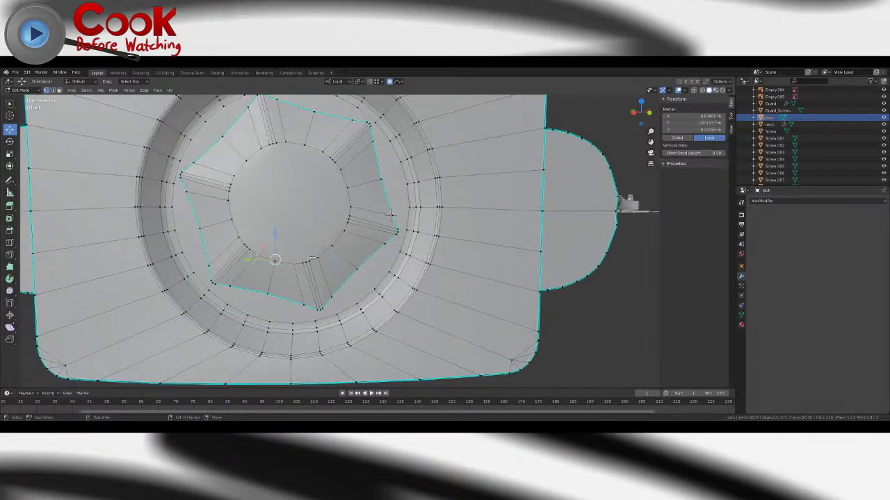
middle_click_drag(278, 260, 336, 261)
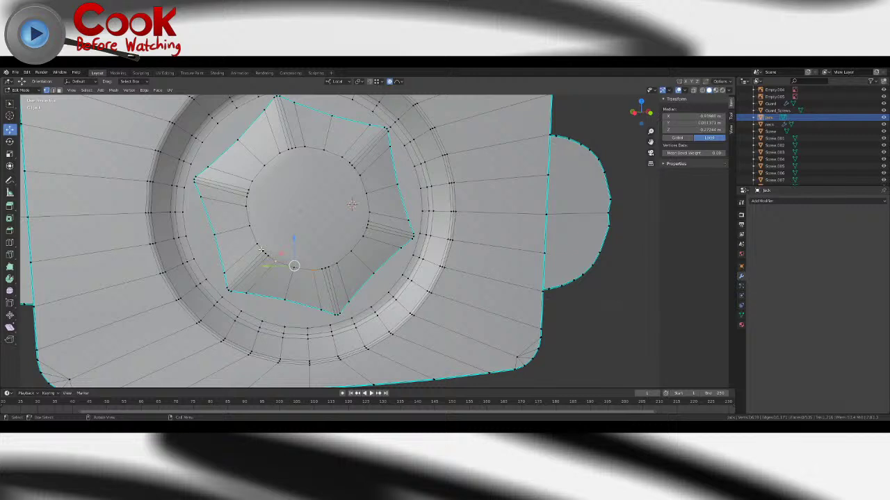
left_click(347, 251)
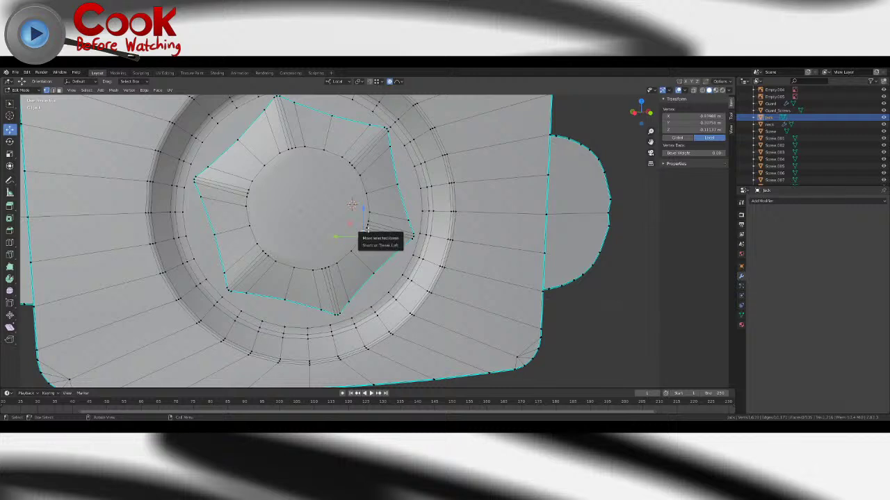
left_click(291, 148)
key("w")
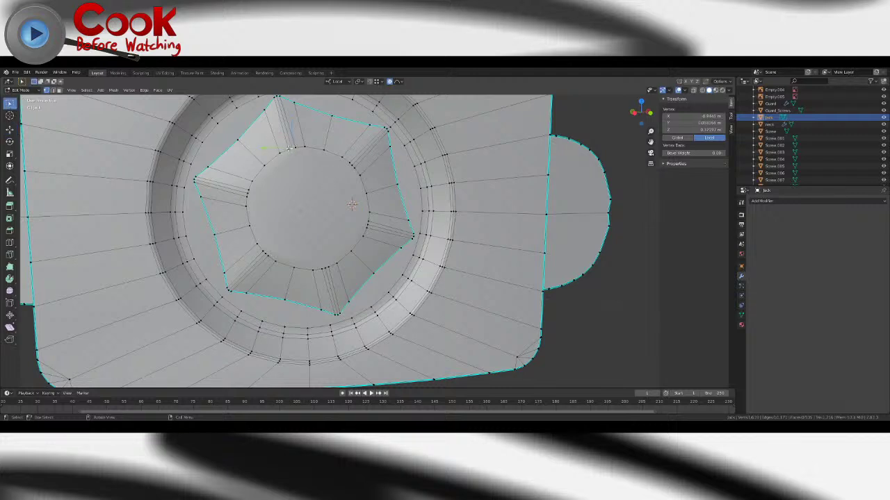
left_click(281, 152)
- Add a cylinder to the jack mesh in Edit Mode
scroll(72, 98, "down", 5)
middle_click_drag(84, 97, 237, 161)
scroll(236, 161, "down", 4)
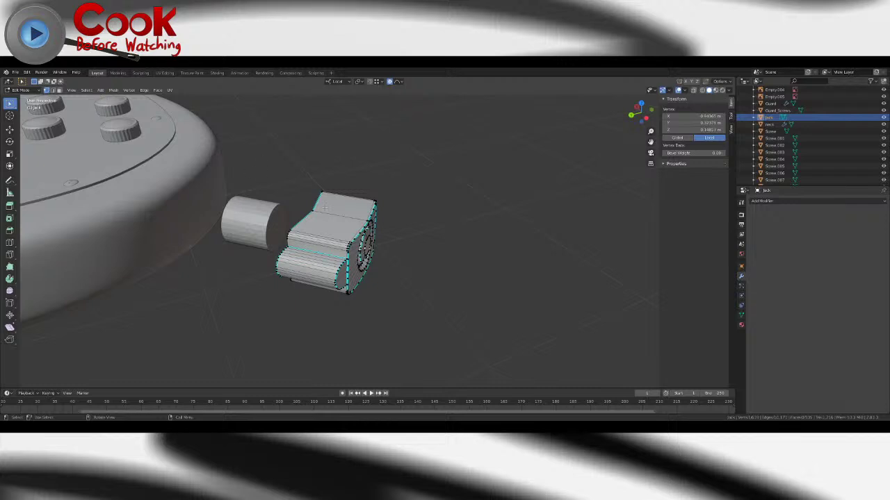
left_click(100, 90)
left_click(114, 132)
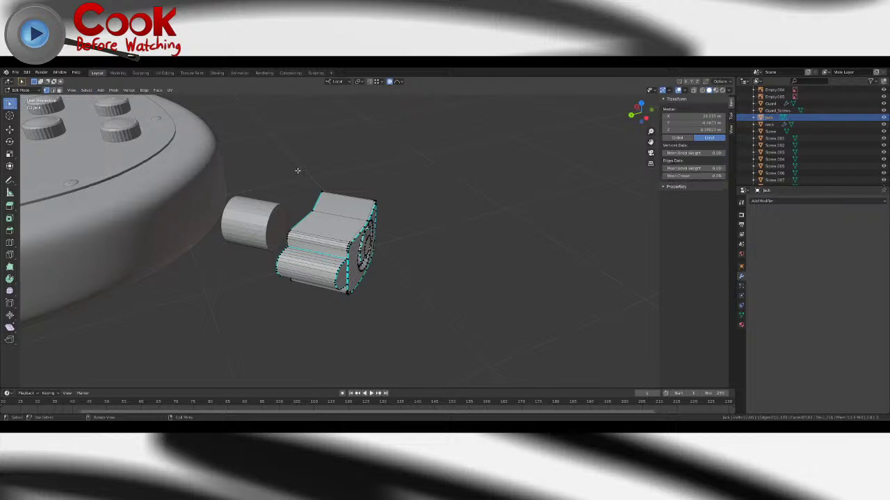
- Delete the newly added cylinder from the jack mesh
key("F9")
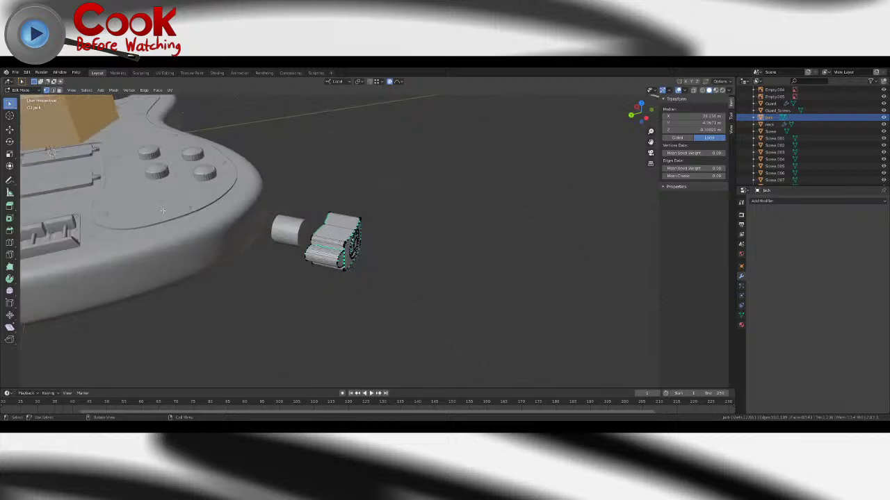
key("x")
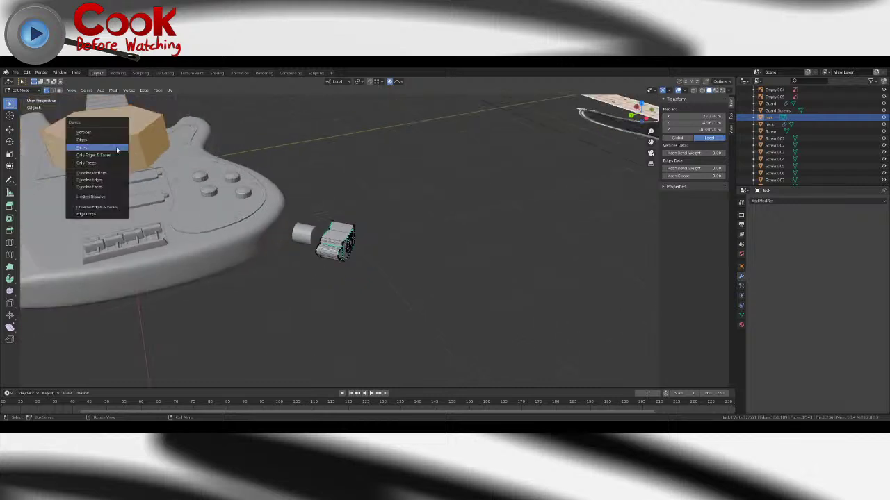
left_click(116, 149)
- Add a circle to the jack mesh and confirm its vertex count
left_click(100, 91)
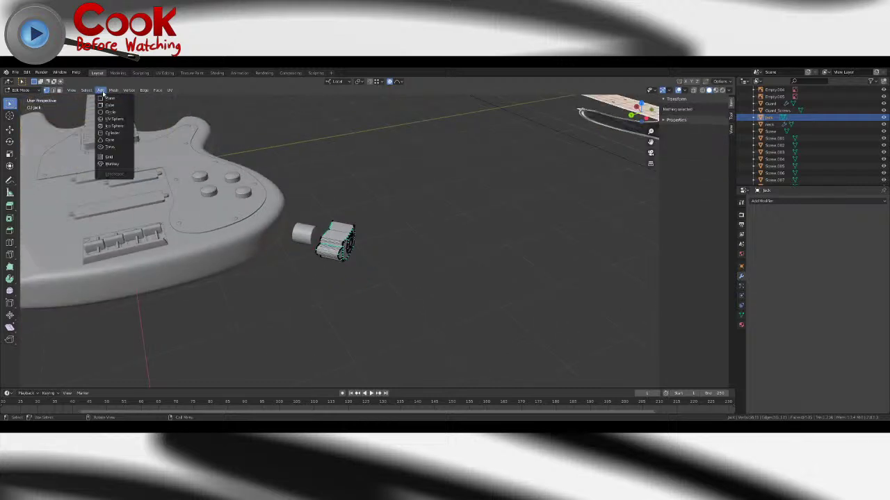
left_click(115, 112)
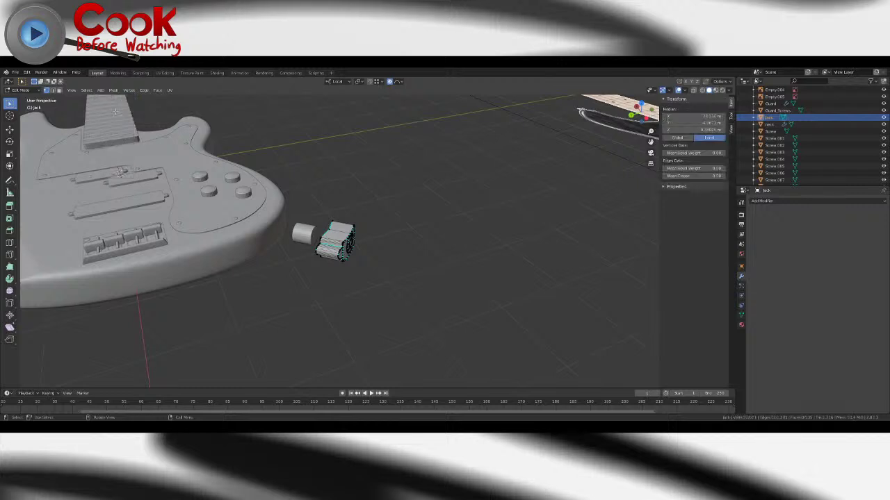
key("F9")
left_click(179, 122)
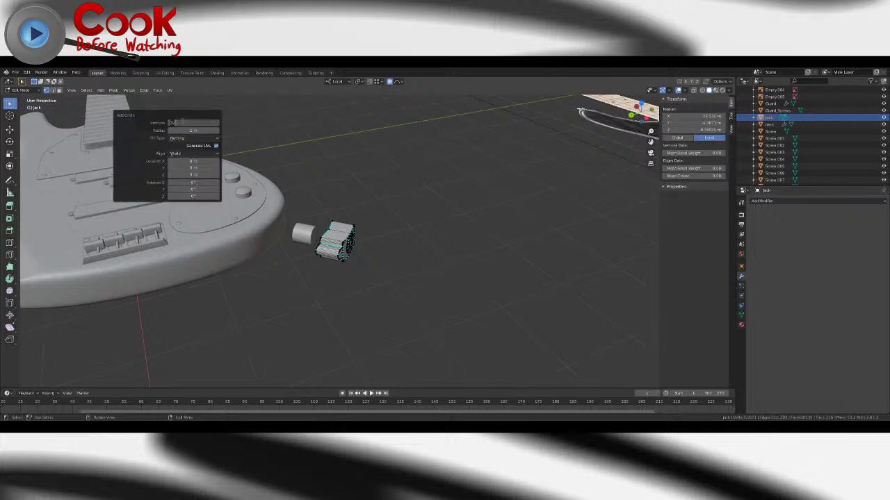
key("Return")
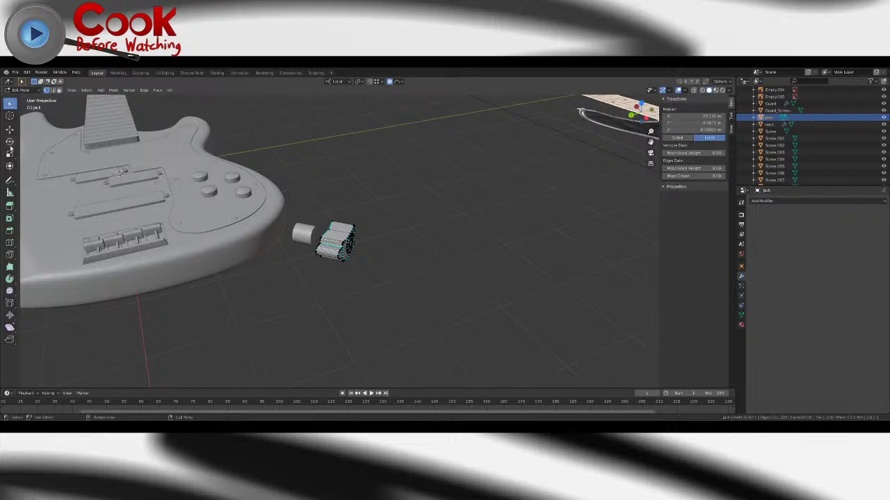
- Move the new circle out beyond the jack and scale it down
left_click(10, 131)
left_click_drag(100, 170, 372, 253)
left_click(9, 154)
scroll(372, 189, "up", 2)
left_click_drag(446, 191, 443, 214)
- Rotate the circle 90° so it stands upright, parallel to the jack's front face
left_click(10, 141)
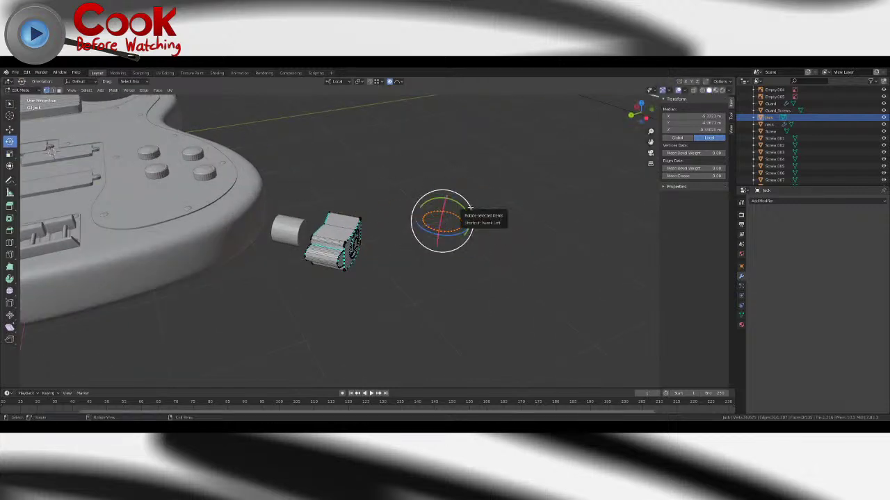
left_click_drag(461, 202, 478, 221)
type("90")
key("Return")
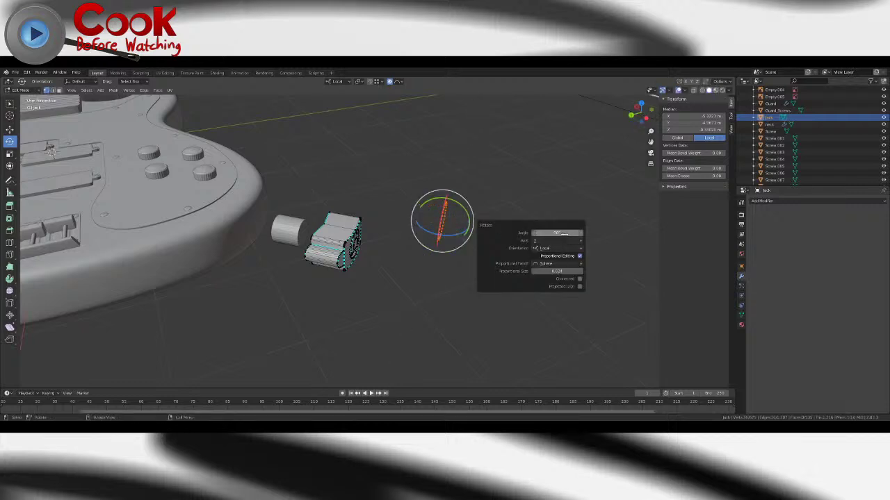
- Move the upright circle from the guitar body over to the jack's front face
left_click(9, 130)
middle_click_drag(490, 256, 394, 193)
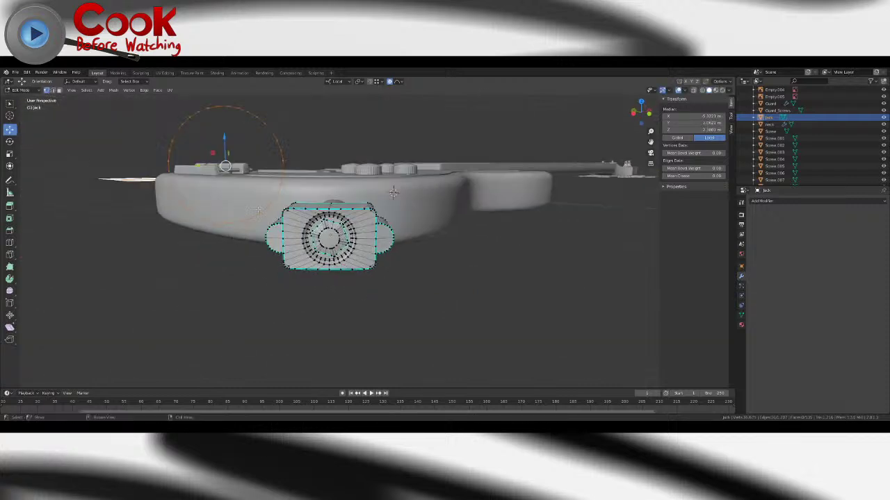
left_click(10, 154)
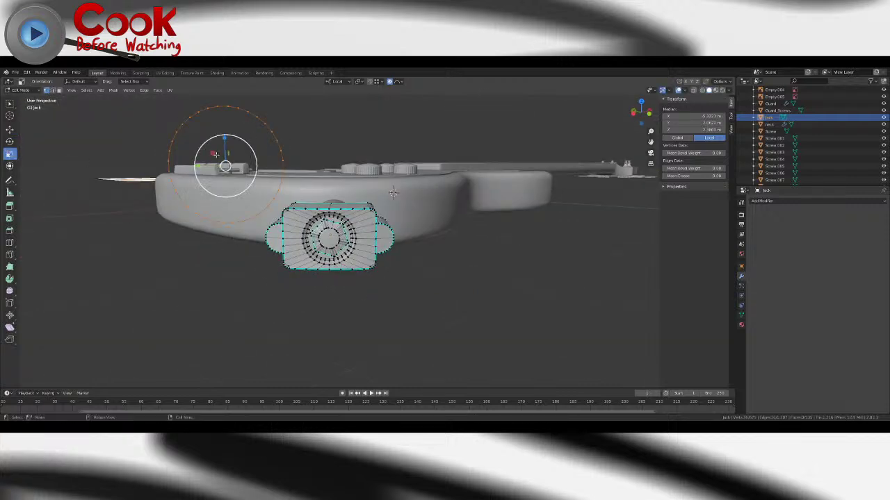
left_click(10, 130)
left_click_drag(214, 156, 318, 231)
scroll(317, 231, "up", 4)
scroll(318, 232, "up", 1)
middle_click_drag(319, 232, 438, 226)
scroll(433, 230, "down", 4)
left_click_drag(523, 192, 369, 221)
- Shrink the circle to the size of the insert's central opening and position it near the insert
scroll(350, 237, "up", 7)
middle_click_drag(415, 234, 292, 232)
left_click_drag(283, 229, 242, 229)
scroll(243, 230, "down", 4)
middle_click_drag(249, 231, 274, 247)
left_click_drag(281, 250, 287, 250)
middle_click_drag(292, 247, 314, 221)
left_click_drag(317, 200, 376, 216)
left_click(10, 153)
middle_click_drag(376, 216, 406, 224)
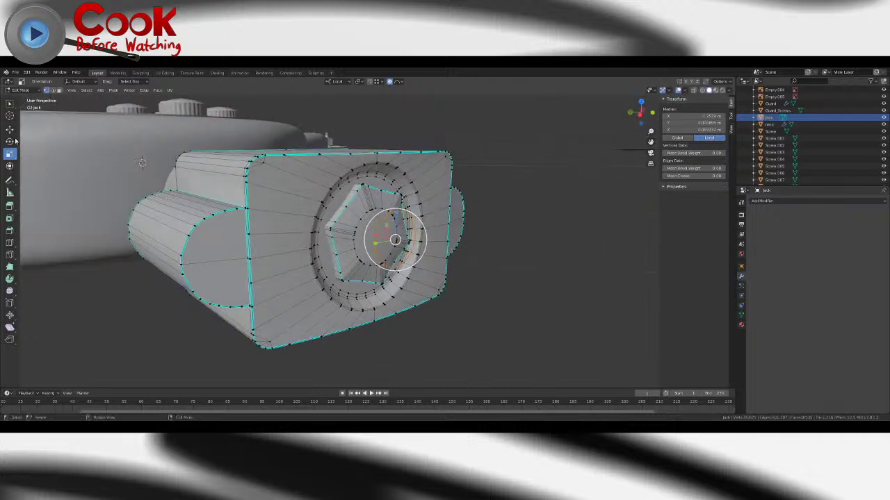
- Enable snapping, center the circle on the insert's opening and place it slightly in front of the insert
left_click(10, 130)
left_click(370, 82)
middle_click_drag(375, 150, 330, 167)
scroll(341, 153, "up", 1)
left_click_drag(307, 216, 291, 217)
right_click(291, 217)
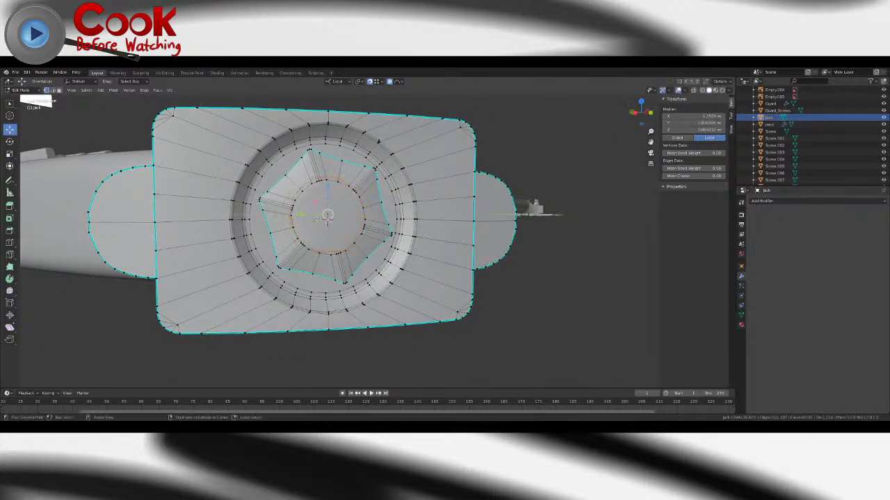
middle_click_drag(291, 217, 278, 229)
mouse_move(347, 194)
middle_mouse_down()
mouse_move(306, 233)
mouse_move(346, 206)
middle_mouse_up()
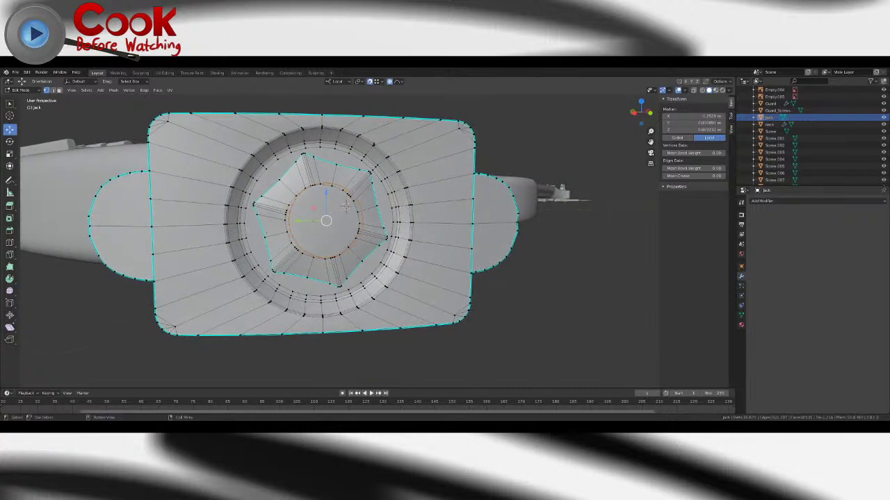
mouse_move(298, 220)
left_mouse_down()
mouse_move(265, 216)
mouse_move(284, 225)
left_mouse_up()
middle_click_drag(346, 205, 481, 217)
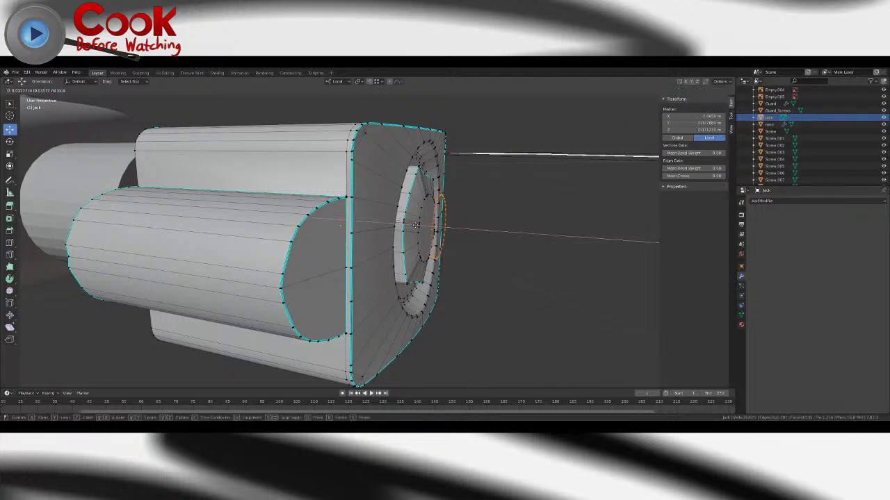
- Select the edge loops of the front circle and the insert's opening and connect them with Bridge Edge Loops
mouse_move(413, 226)
middle_mouse_down()
mouse_move(431, 236)
mouse_move(365, 234)
mouse_move(390, 221)
mouse_move(401, 237)
middle_mouse_up()
scroll(365, 235, "up", 2)
left_click(390, 222)
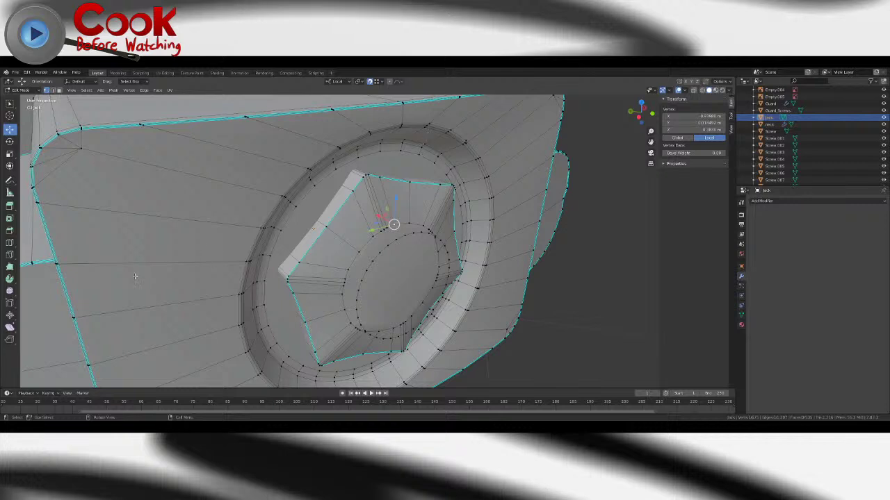
left_click(53, 89)
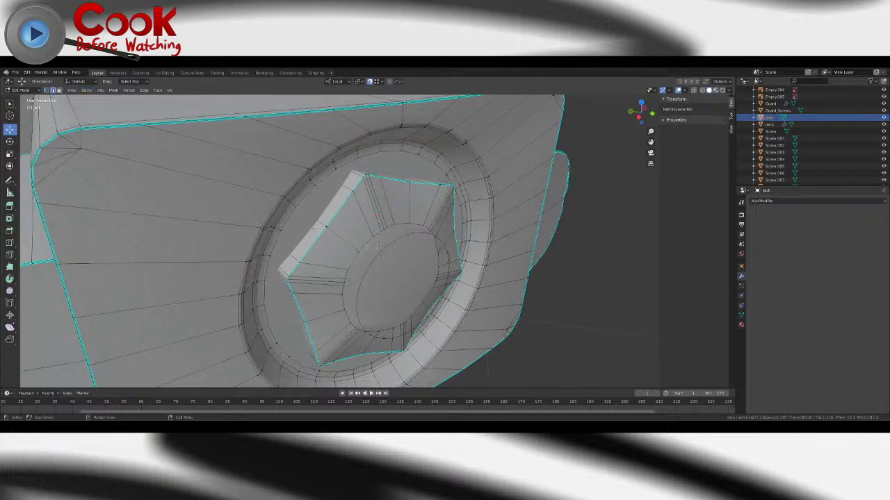
left_click(401, 283, "alt")
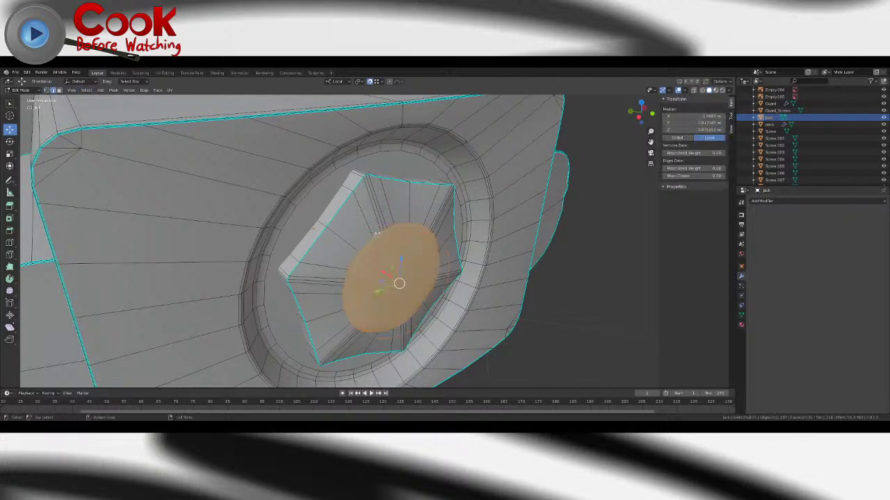
key("ctrl+e")
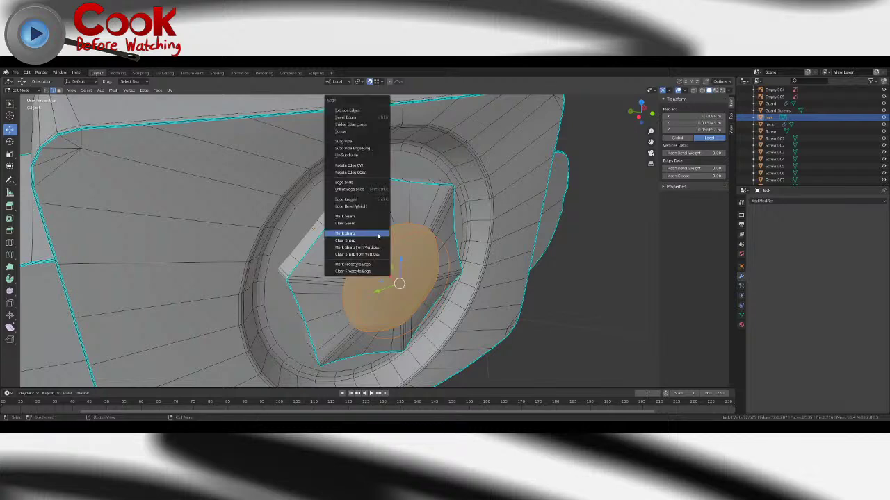
left_click(373, 126)
middle_click_drag(390, 208, 410, 218)
scroll(409, 219, "up", 2)
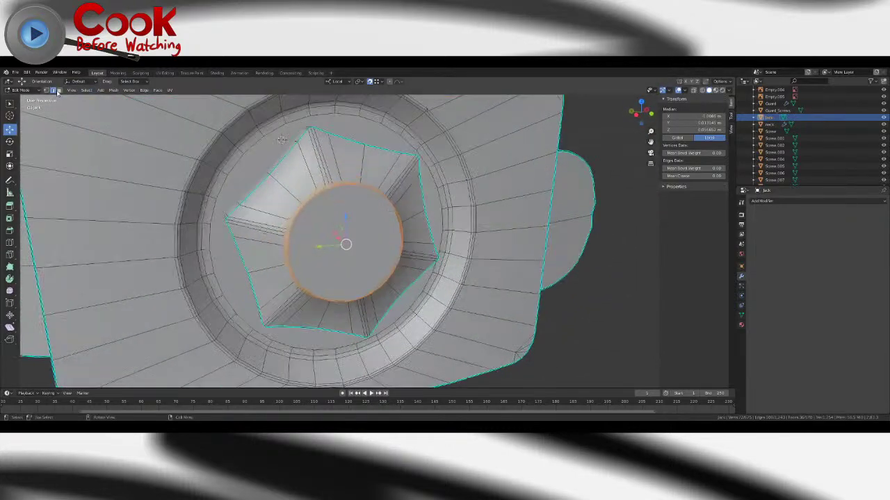
- Select the bridged tube's front edge loop and nudge it sideways to line up with the insert's opening
middle_click_drag(281, 139, 215, 108)
left_click(360, 214)
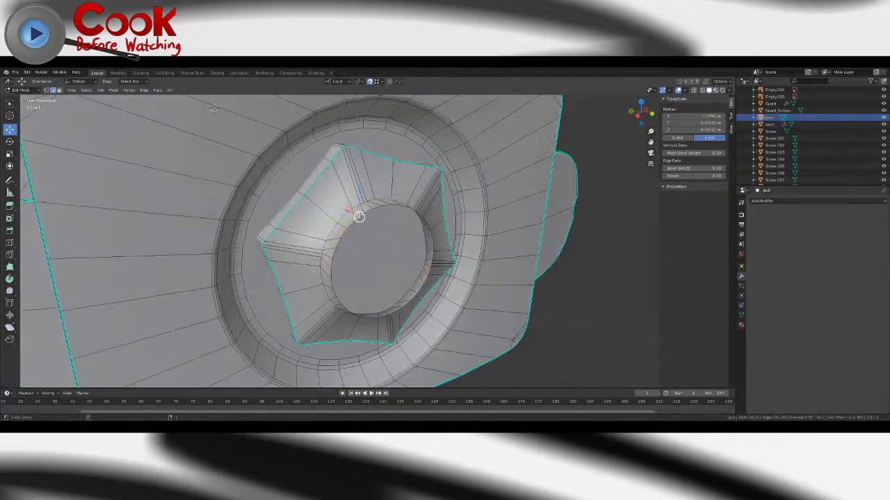
key("alt+a")
left_click(357, 213, "alt")
middle_click_drag(358, 213, 377, 251)
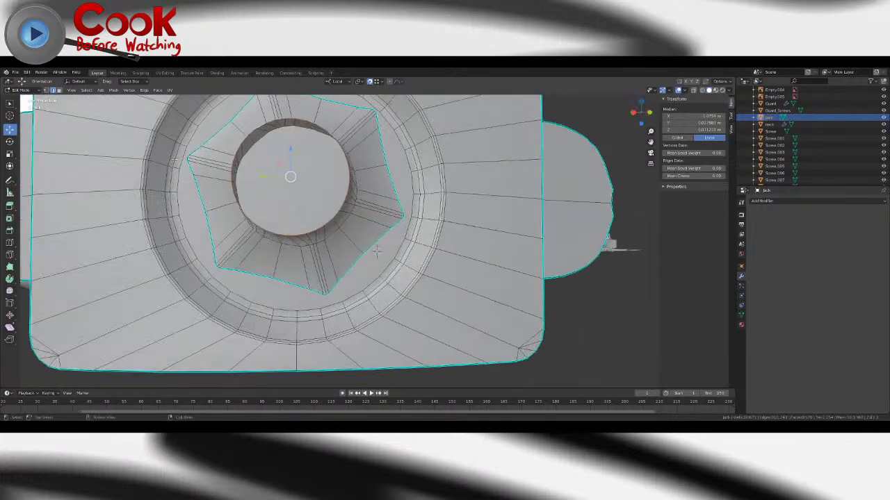
left_click_drag(263, 177, 270, 177)
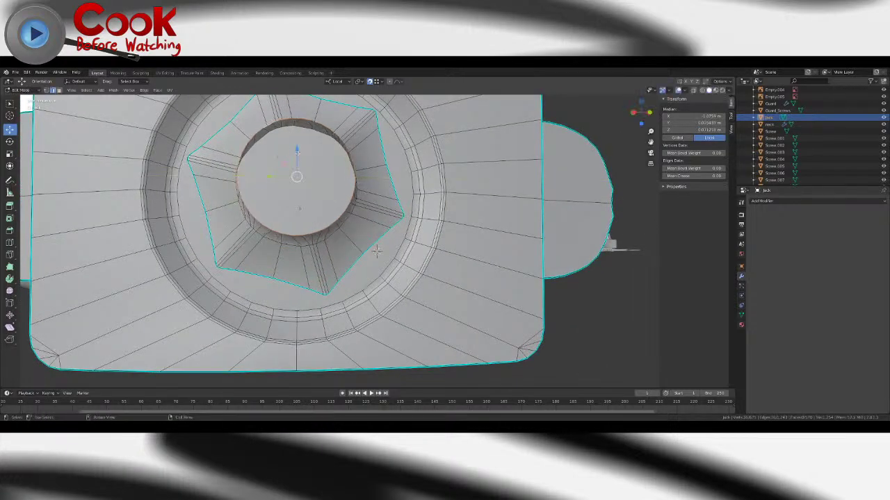
middle_click_drag(377, 252, 335, 205)
- Try collapsing one of the edges connecting the insert's opening to the front circle
left_click(333, 202)
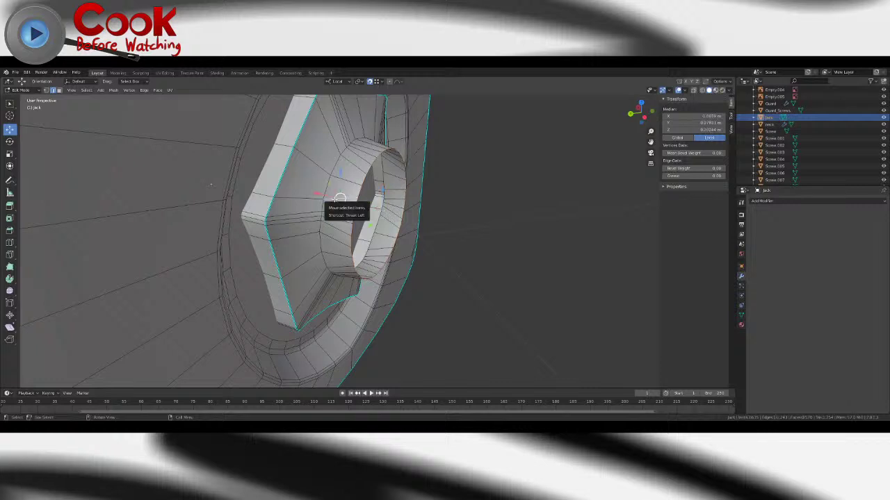
key("x")
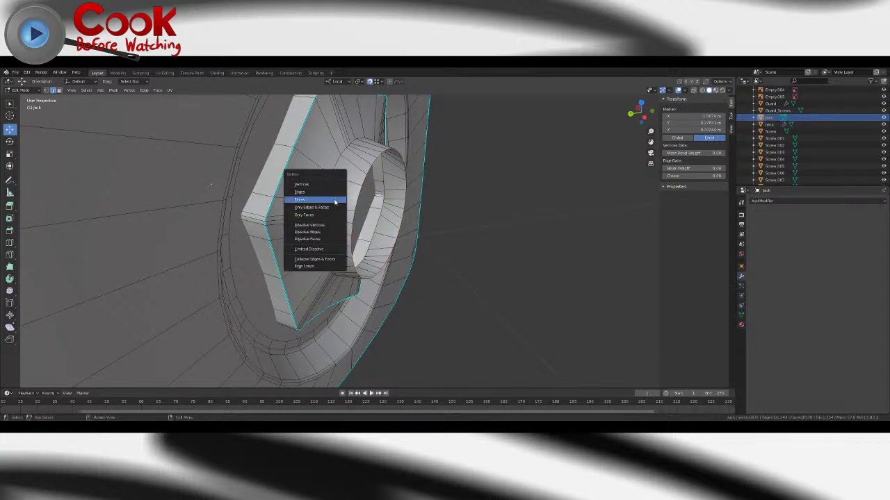
left_click(322, 259)
key("ctrl+z")
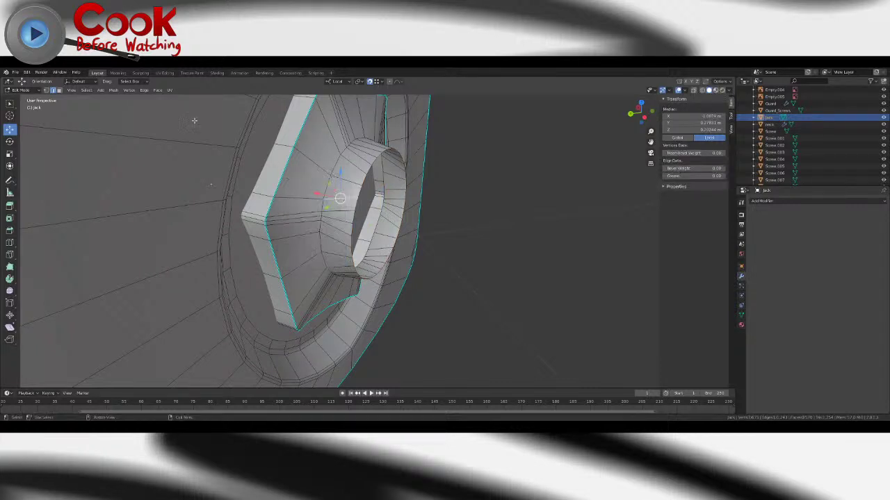
- In vertex mode, snap the first two vertices of the insert's inner ring onto the matching front circle vertices
left_click(46, 91)
left_click(322, 200)
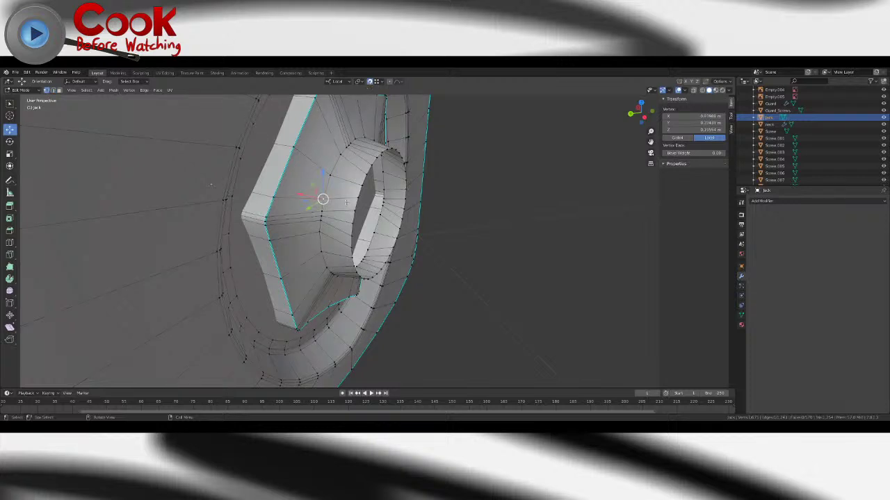
key("g")
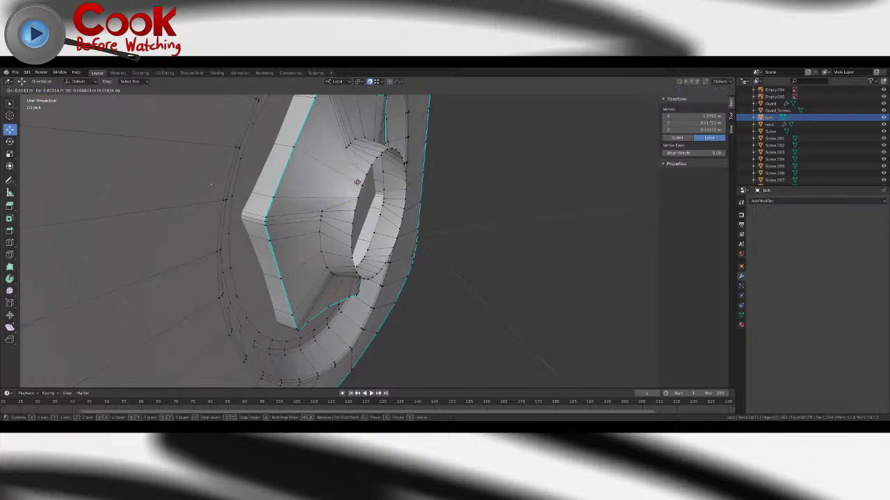
left_click(357, 182)
middle_click_drag(357, 182, 262, 208)
left_click(258, 195)
key("g")
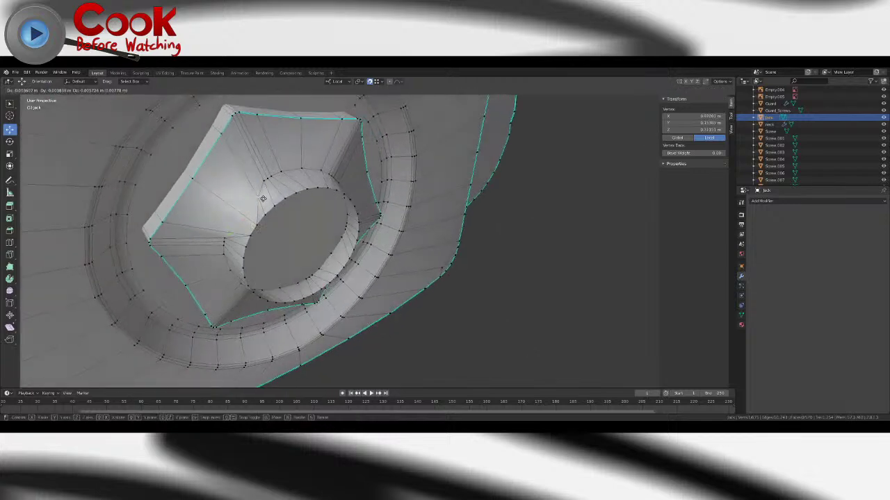
left_click(264, 213)
- Snap the next two inner-ring vertices, beside the insert's upper corner, onto the front circle
left_click(264, 180)
key("g")
left_click(273, 203)
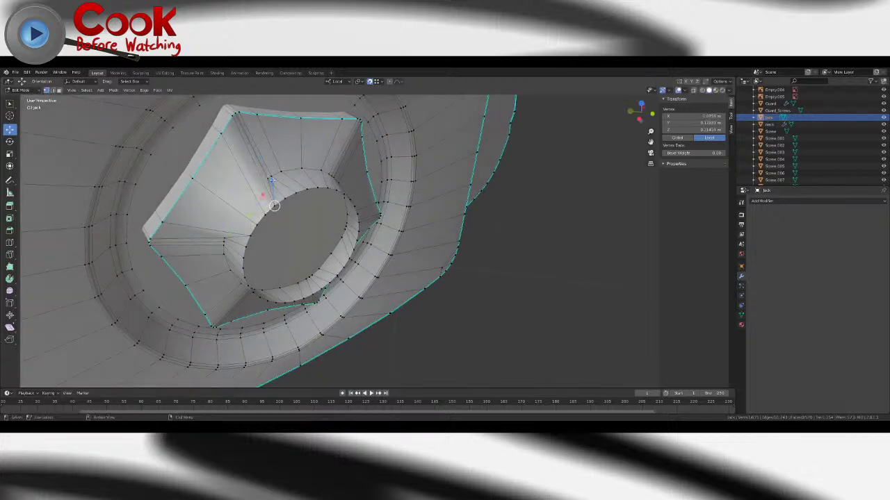
left_click(271, 181)
key("g")
left_click(283, 197)
- Snap three more inner-ring vertices along the insert's upper side onto their matching front circle vertices
middle_click_drag(282, 196, 237, 188)
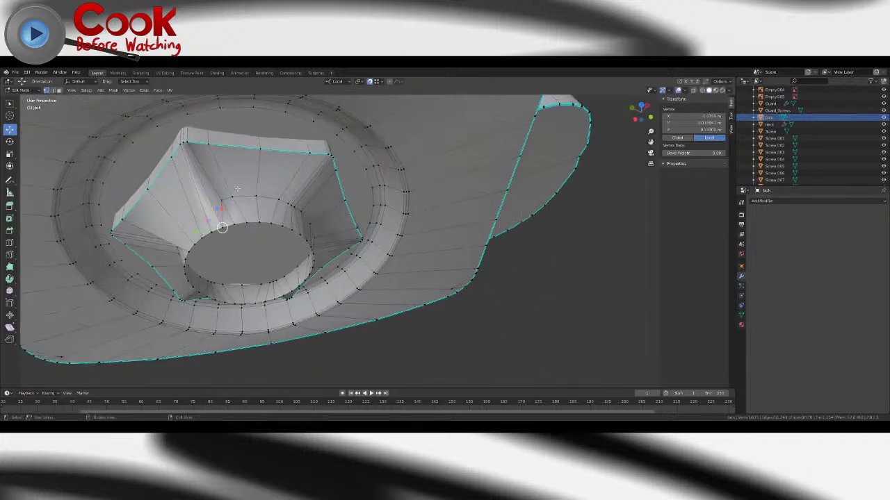
left_click(223, 199)
key("g")
left_click(233, 220)
left_click(235, 197)
key("g")
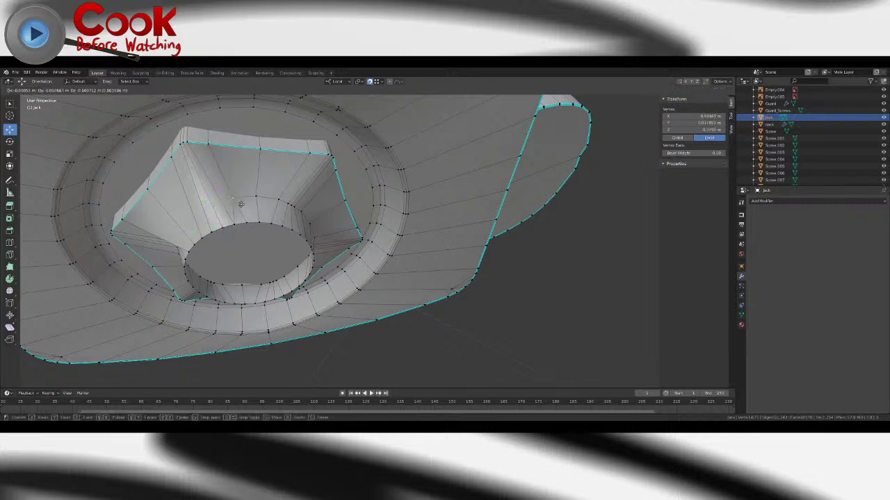
left_click(246, 221)
left_click(257, 197)
key("g")
left_click(258, 224)
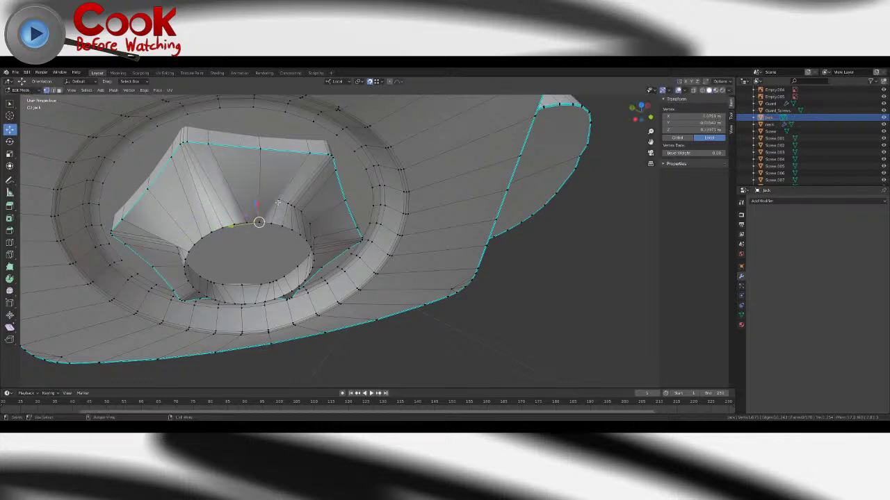
- Snap the next two inner-ring vertices, following the insert's upper side, onto their matching front circle vertices
left_click(278, 201)
key("g")
left_click(283, 208)
middle_click_drag(283, 207, 264, 168)
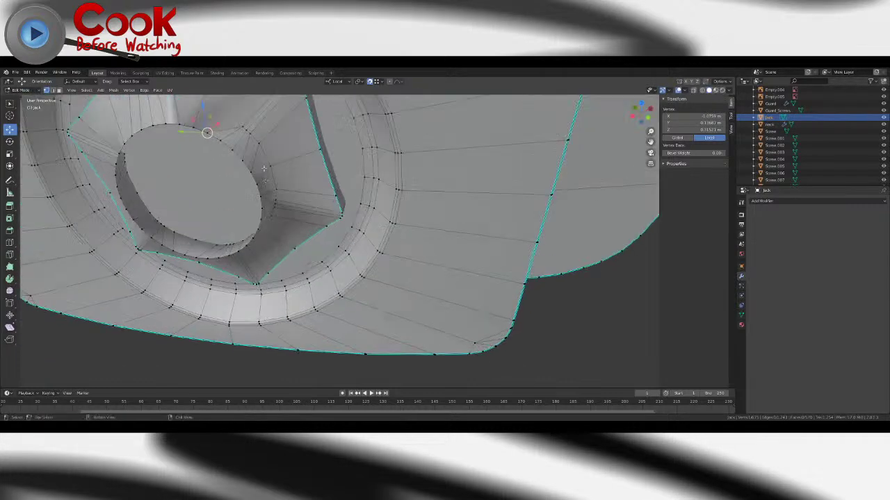
key("g")
left_click(243, 129)
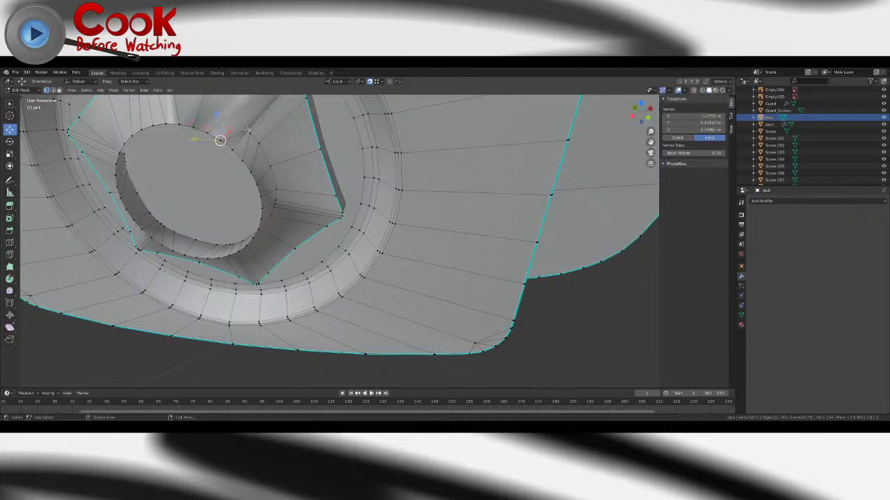
- Snap two more inner-ring vertices near the insert's upper right corner onto the front circle
left_click(247, 130)
key("g")
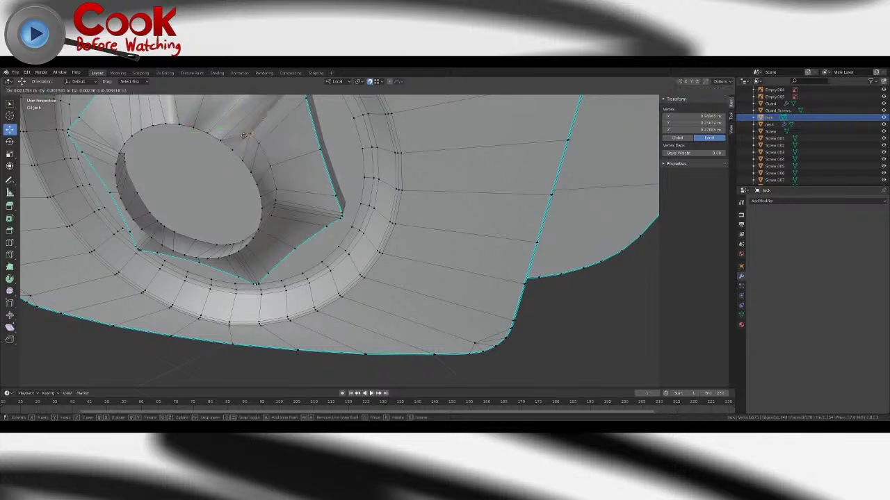
left_click(251, 134)
key("g")
left_click(251, 151)
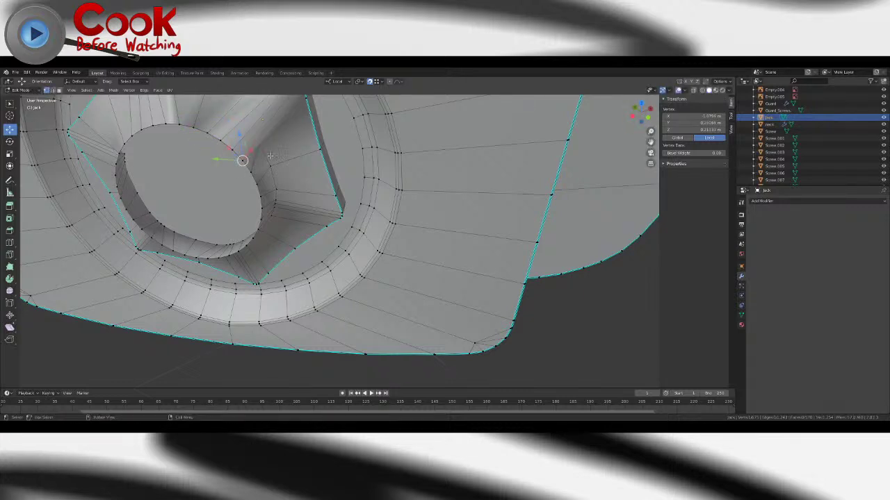
- Snap the following three inner-ring vertices, along the insert's right side, onto their matching front circle vertices
middle_click_drag(271, 156, 278, 182)
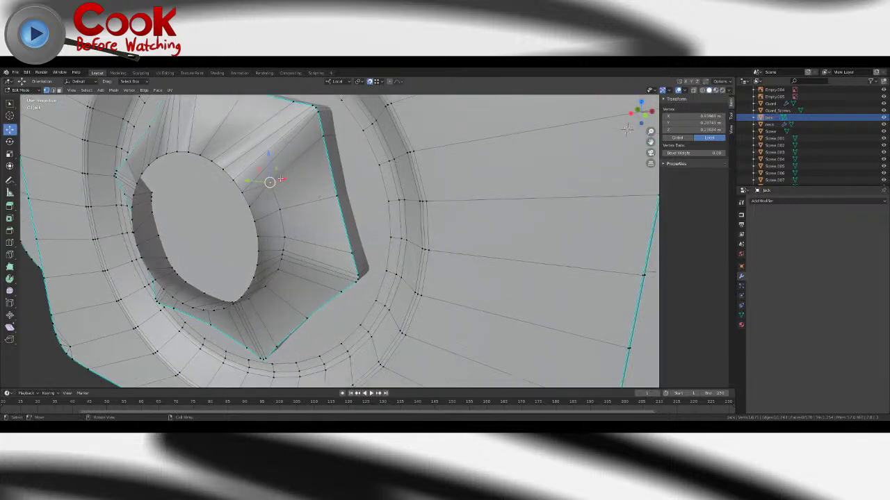
left_click(279, 208)
key("g")
left_click(255, 221)
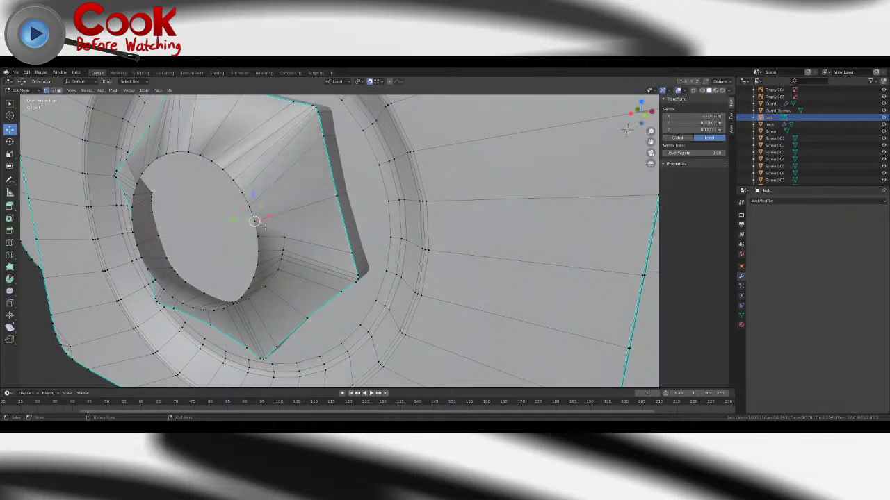
left_click(281, 237)
middle_click_drag(281, 237, 270, 213)
key("g")
left_click(267, 217)
key("g")
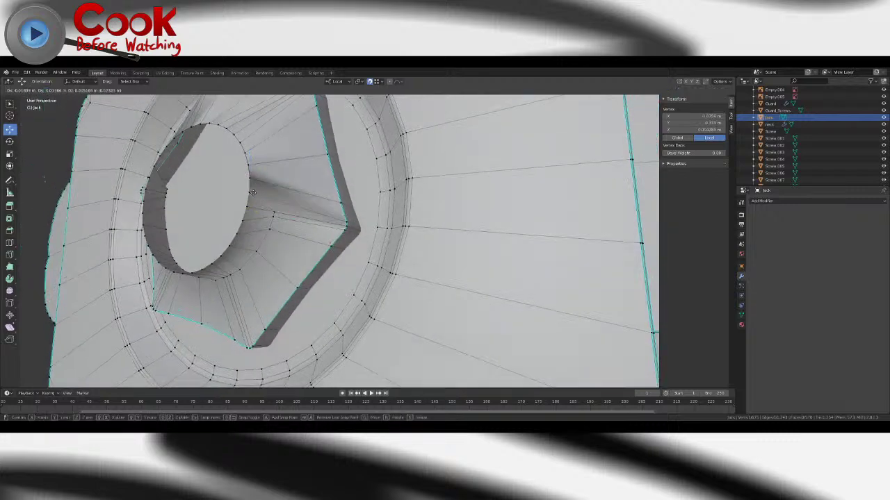
left_click(247, 207)
- Snap the inner-ring vertices around the insert's right corner and just below it onto the front circle
left_click(274, 216)
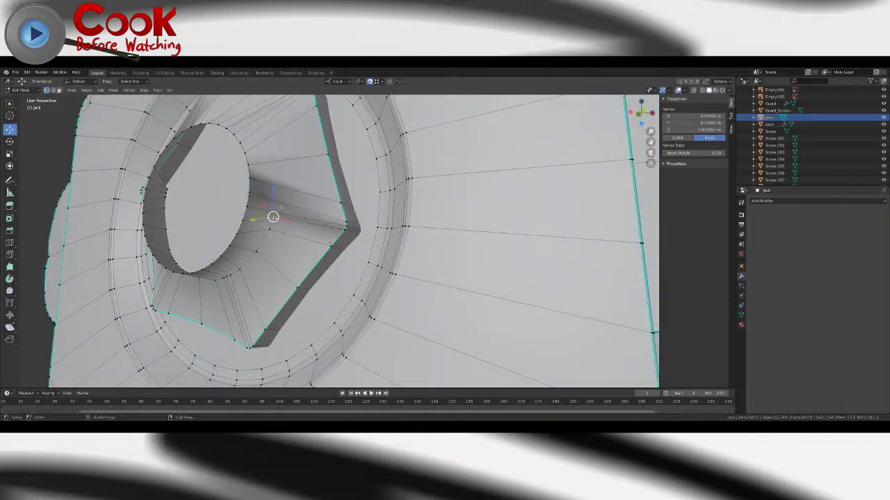
key("g")
left_click(242, 220)
left_click(270, 229)
left_click_drag(269, 229, 237, 235)
middle_click_drag(240, 243, 291, 230)
left_click_drag(312, 204, 309, 185)
left_click_drag(290, 214, 296, 187)
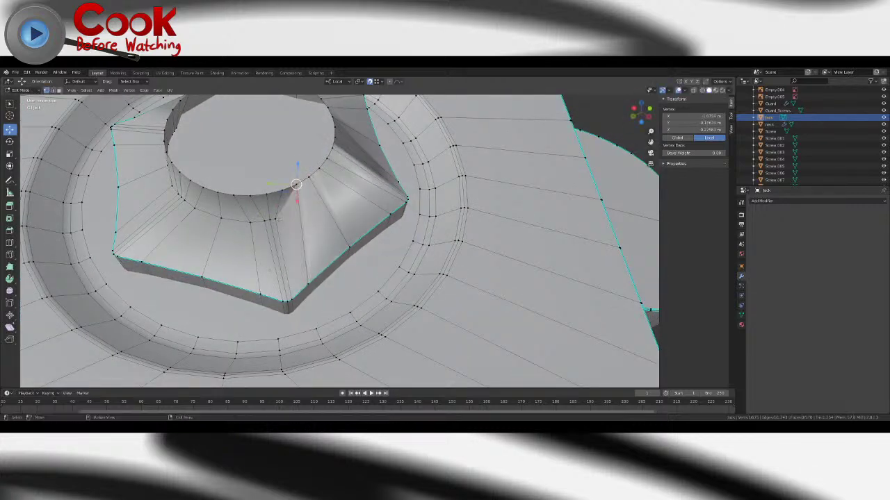
- Snap the inner-ring vertices along the insert's lower side onto their matching front circle vertices
left_click_drag(276, 219, 235, 198)
left_click(270, 219)
left_click(264, 221)
middle_click_drag(214, 228, 331, 295, "shift")
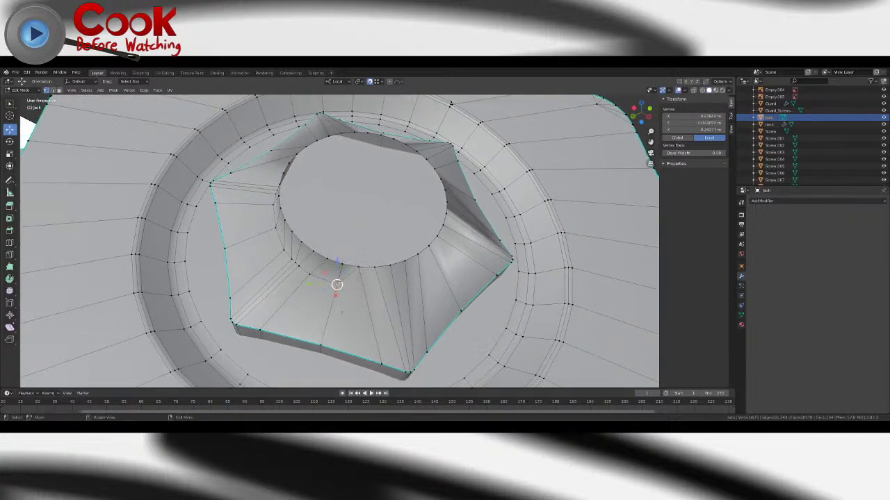
left_click_drag(337, 285, 313, 251)
left_click(309, 274)
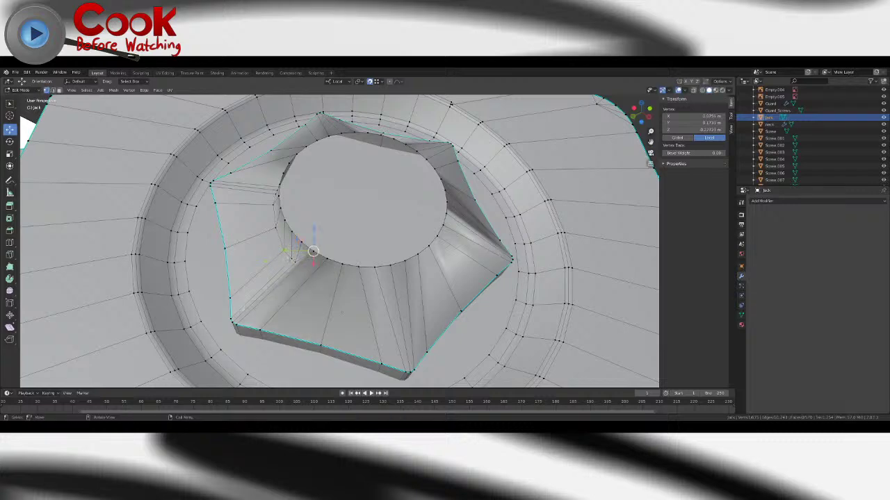
- Snap the remaining inner-ring vertices along the insert's left side onto the front circle, closing the ring
middle_click_drag(298, 239, 342, 271)
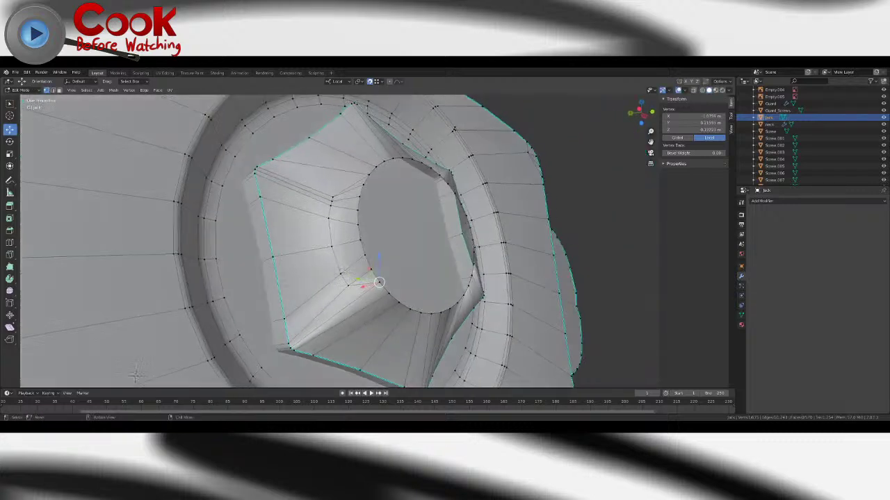
mouse_move(348, 286)
left_mouse_down()
mouse_move(341, 275)
mouse_move(353, 248)
mouse_move(341, 246)
mouse_move(360, 240)
mouse_move(357, 210)
left_mouse_up()
left_click(333, 199)
middle_click_drag(333, 200, 327, 237)
left_click_drag(323, 237, 353, 233)
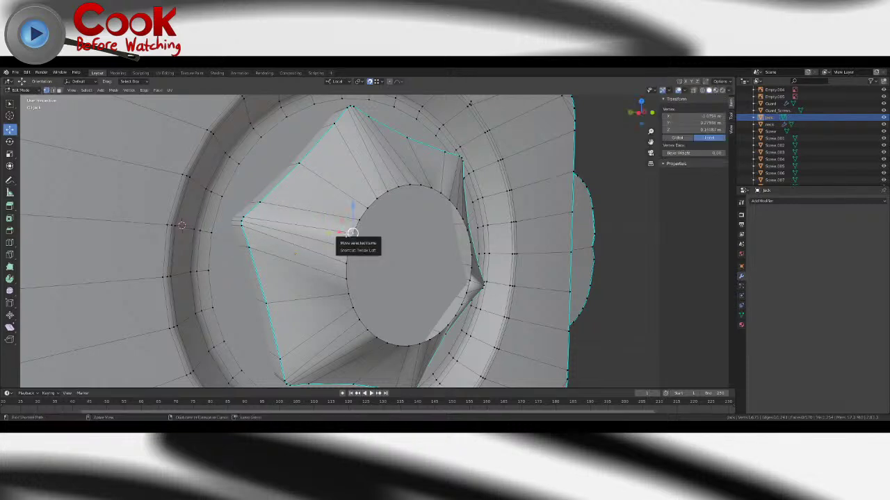
- Select all visible geometry, merge its overlapping vertices by distance, and check the jack in Object Mode
key("a")
left_click(113, 91)
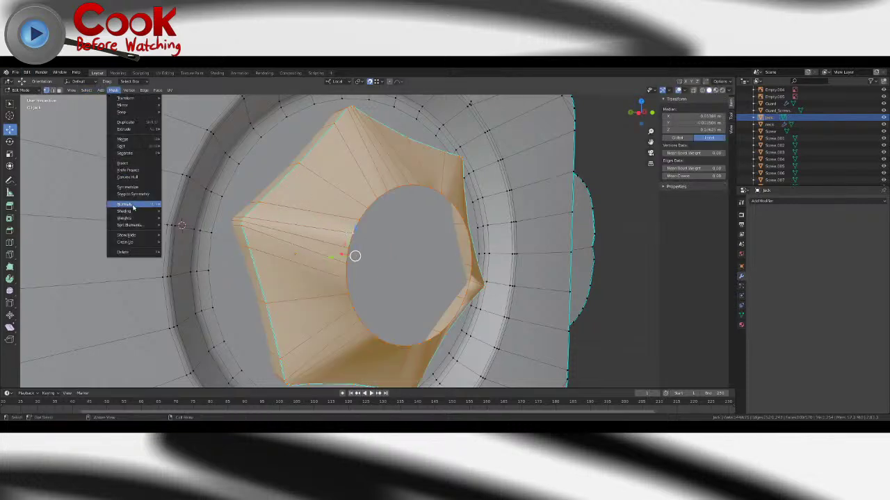
mouse_move(136, 242)
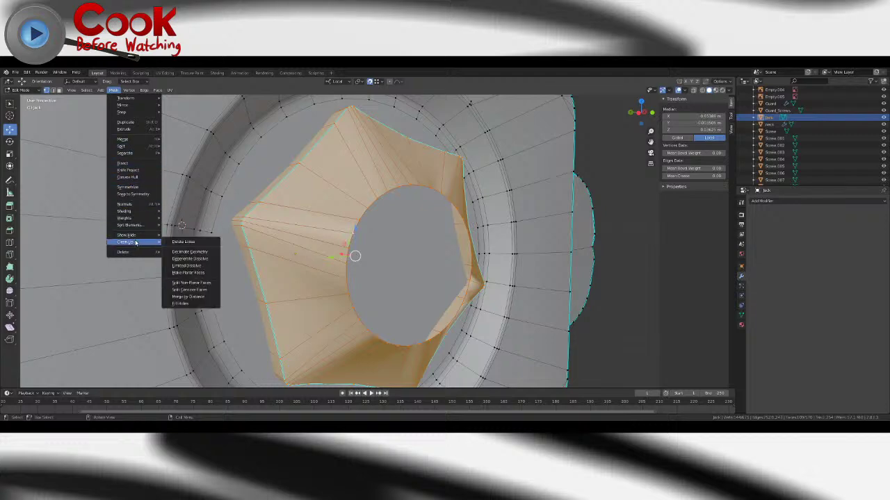
left_click(188, 297)
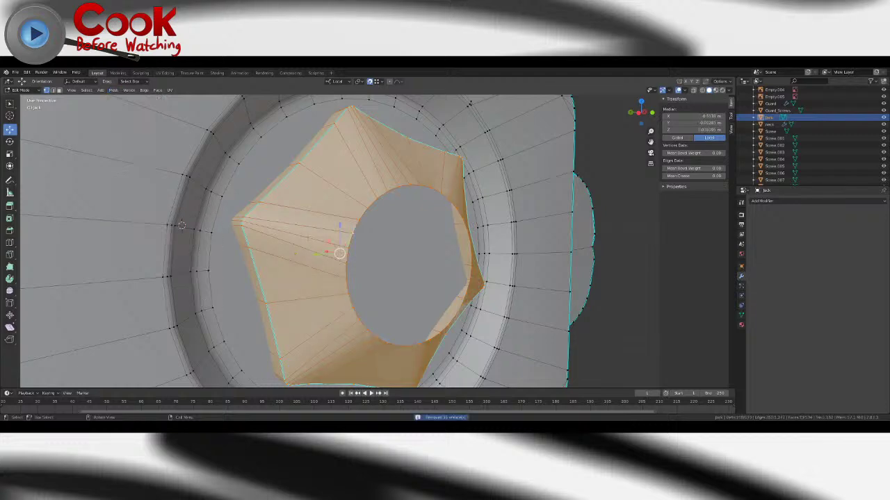
middle_click_drag(389, 236, 306, 222)
key("Tab")
scroll(347, 233, "down", 5)
scroll(393, 254, "up", 4)
- In edge mode, extrude the edge loop around the insert's front opening and, with snapping off, move it forward into a short tube
key("Tab")
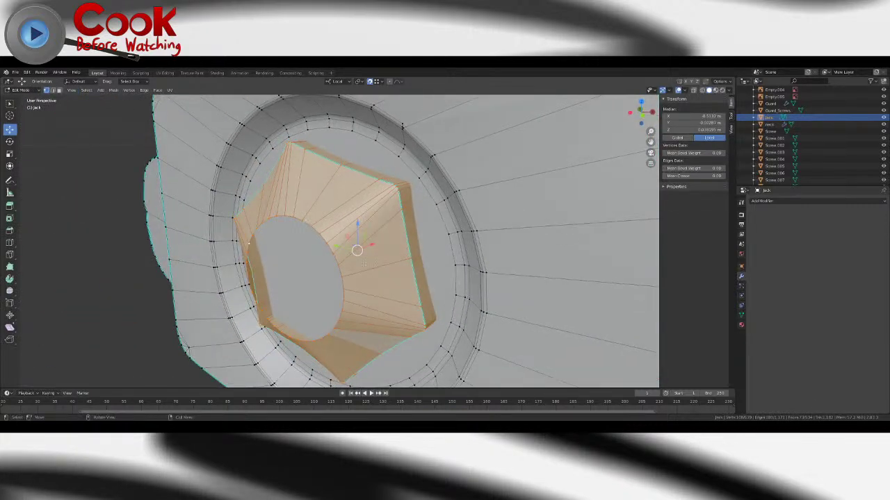
left_click(52, 90)
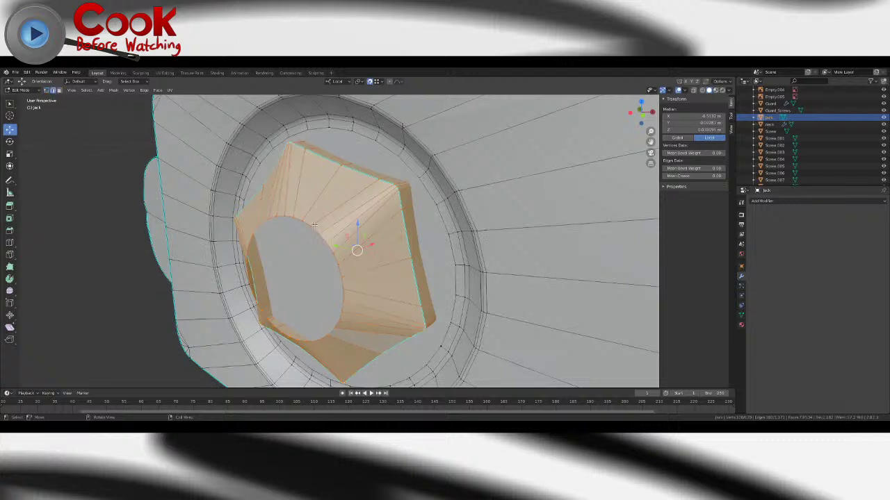
left_click(314, 224, "alt")
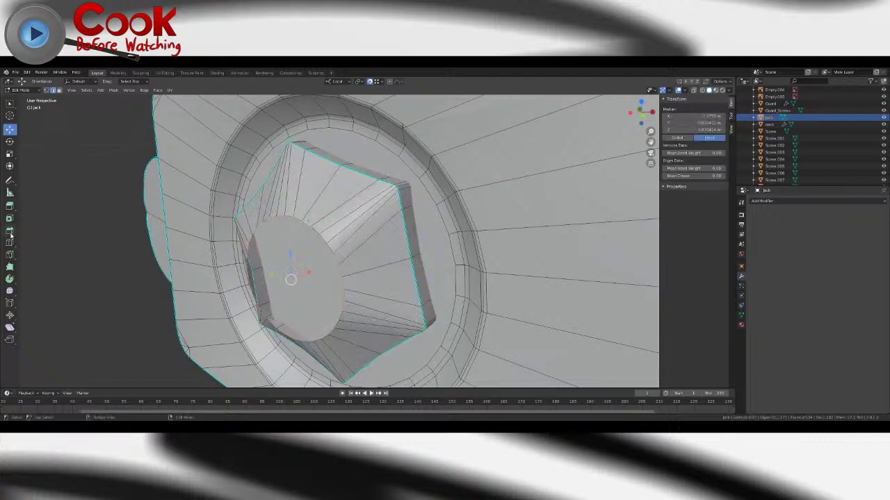
left_click(10, 207)
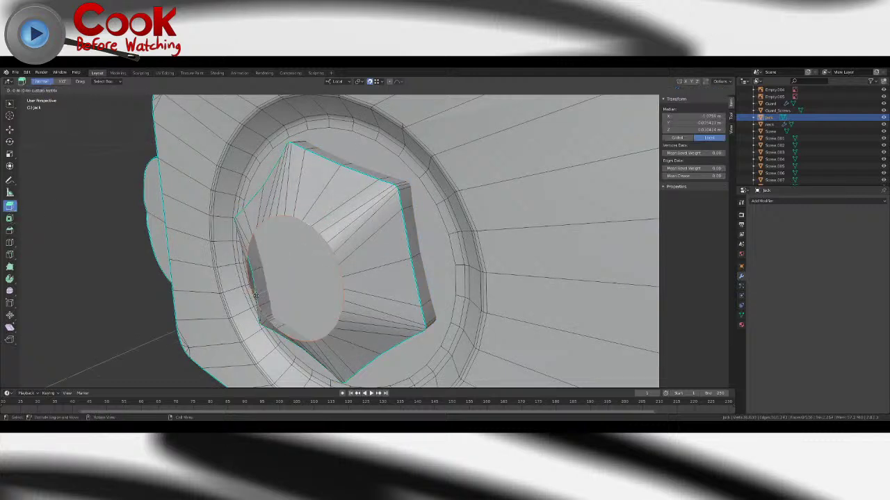
left_click_drag(256, 296, 256, 296)
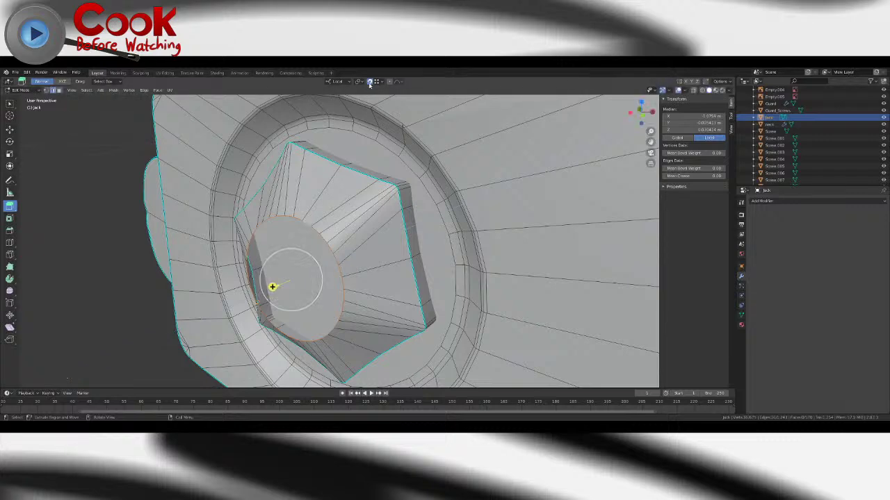
left_click(10, 131)
left_click_drag(305, 273, 285, 281)
- Move the edge loop at the tube's base back toward the hexagonal insert and activate the Scale tool for it
middle_click_drag(286, 279, 329, 245)
left_click(330, 244)
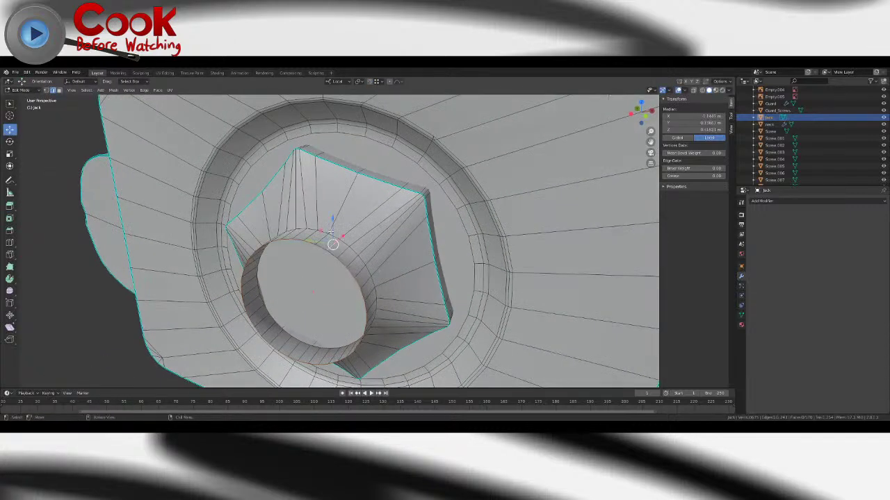
left_click(326, 232, "alt")
middle_click_drag(326, 234, 278, 240)
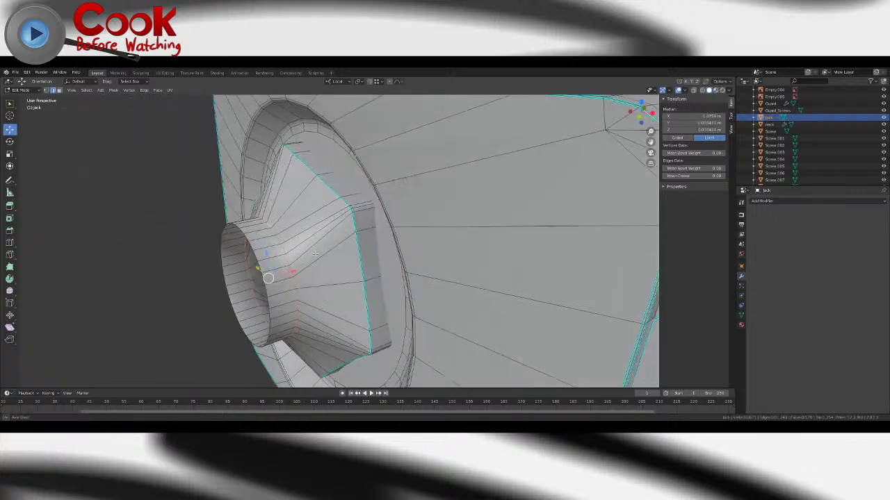
left_click_drag(290, 270, 325, 246)
left_click(10, 153)
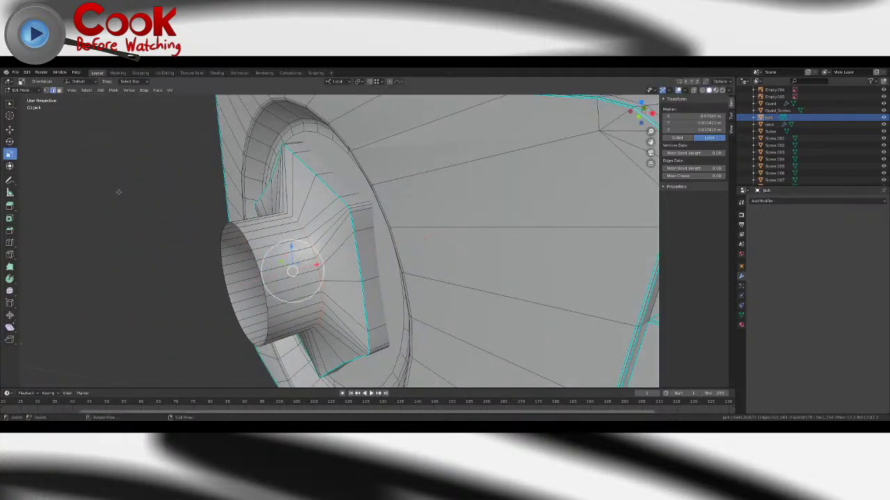
- Scale up the edge loop at the base of the nut's round collar and shift it slightly outward along its local X axis
middle_click_drag(282, 234, 341, 244)
left_click_drag(345, 247, 368, 248)
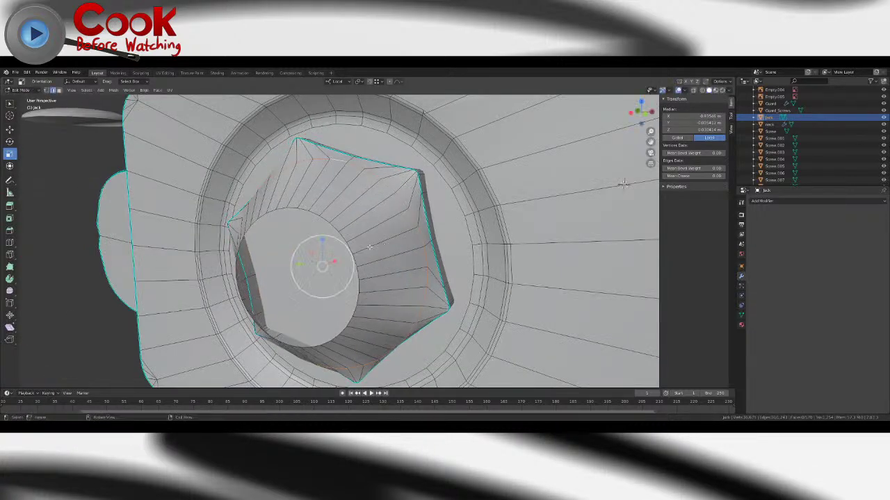
middle_click_drag(369, 248, 317, 258)
left_click(10, 130)
left_click_drag(315, 259, 310, 260)
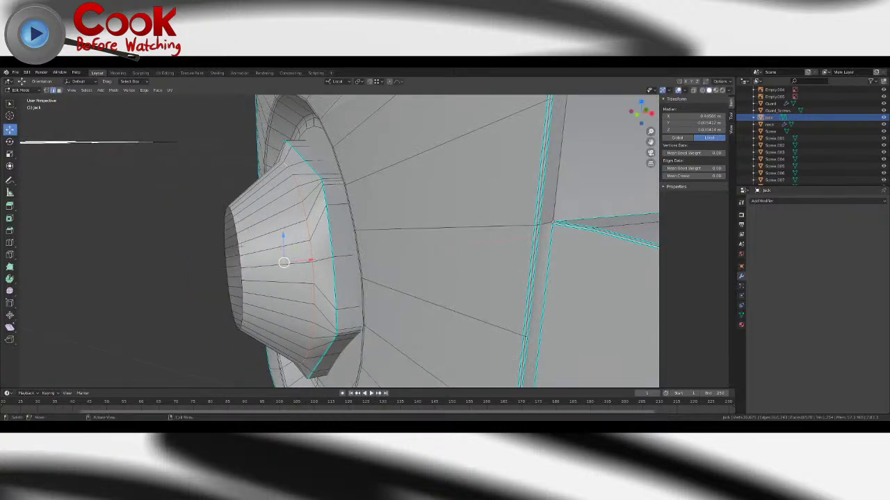
- Move the edge loop around the nut's front opening inward along local X to shorten the collar, and check the shaded jack
middle_click_drag(239, 246, 316, 253)
left_click(328, 219, "alt")
middle_click_drag(328, 219, 268, 230)
left_click_drag(270, 273, 301, 266)
middle_click_drag(300, 267, 305, 264)
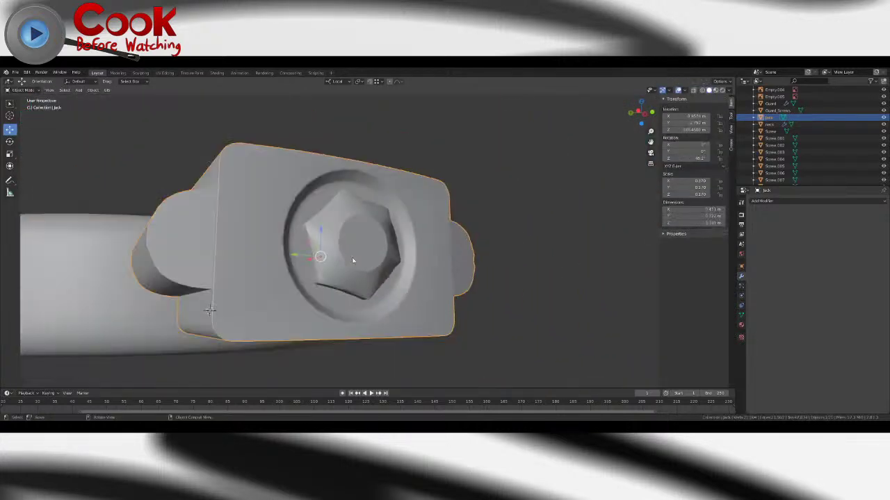
mouse_move(310, 258)
middle_mouse_down()
mouse_move(319, 269)
mouse_move(382, 277)
mouse_move(376, 306)
mouse_move(339, 317)
mouse_move(294, 276)
mouse_move(295, 261)
mouse_move(431, 274)
mouse_move(303, 264)
mouse_move(304, 256)
middle_mouse_up()
scroll(319, 269, "up", 4)
scroll(295, 261, "down", 5)
scroll(423, 266, "up", 3)
key("Tab")
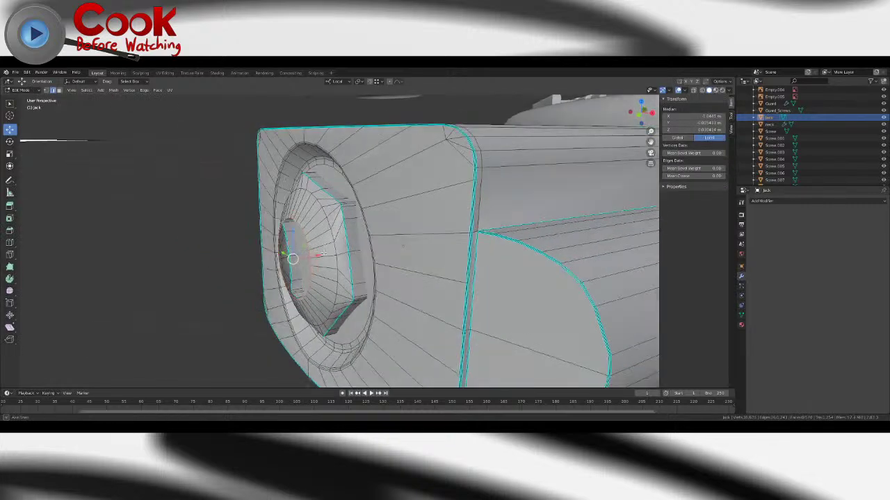
- Try to bevel the sharp edge loop along the nut's angular outer rim with Bevel Edges
scroll(304, 257, "up", 3)
left_click(303, 262)
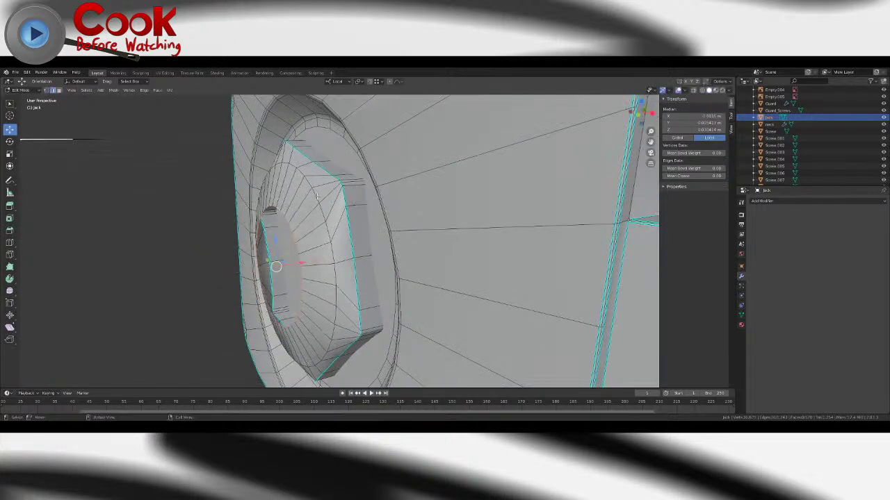
key("alt+a")
left_click(330, 171, "alt")
key("alt+a")
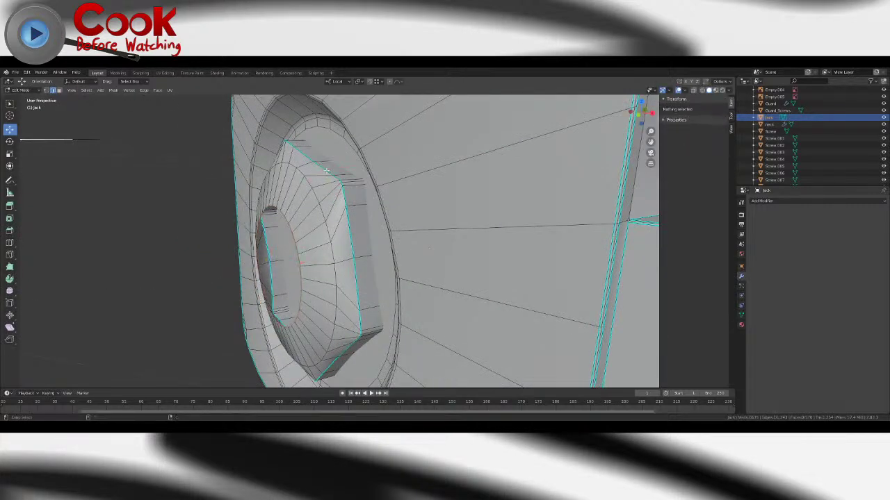
left_click(329, 171, "alt")
middle_click_drag(329, 172, 376, 320)
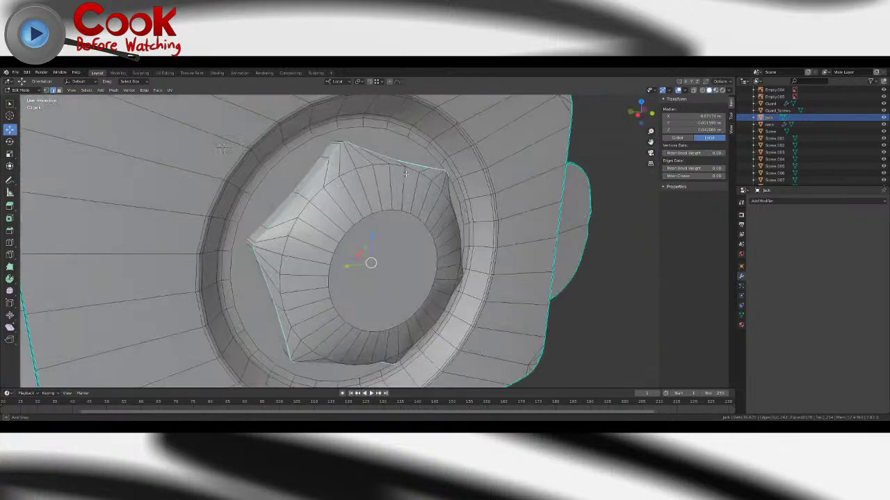
key("ctrl+e")
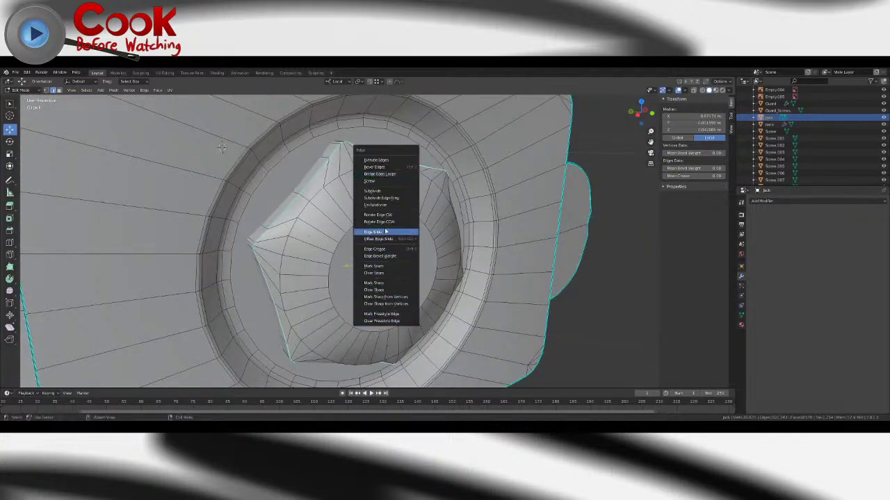
left_click(404, 167)
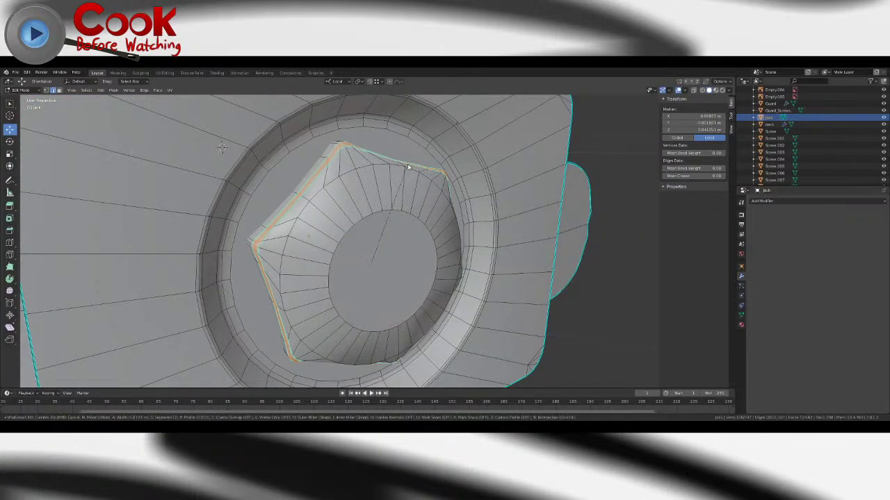
left_click(408, 167)
- Try clearing the sharp marking from the bevelled edges on the nut's rim
key("Tab")
middle_click_drag(314, 195, 356, 206)
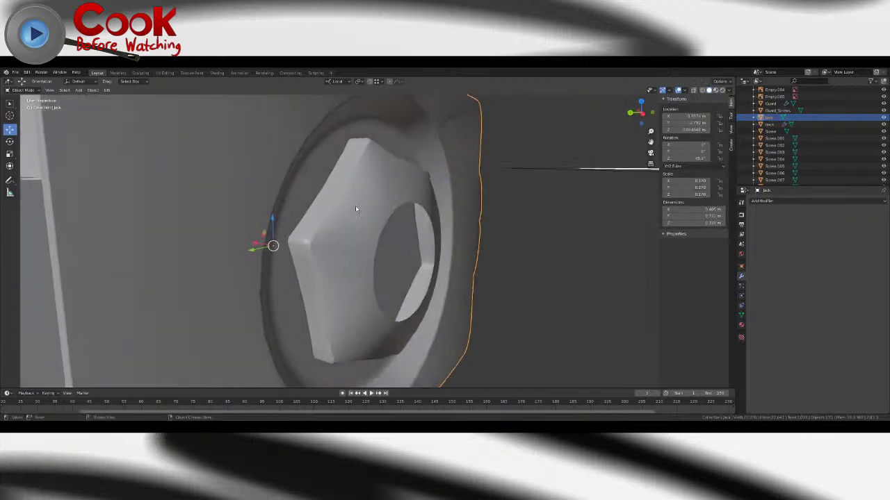
key("Tab")
scroll(355, 206, "up", 2)
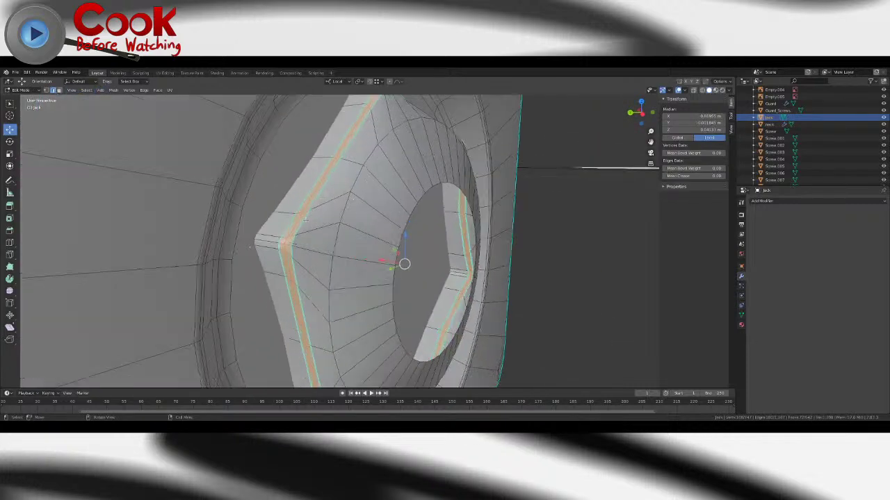
key("ctrl+e")
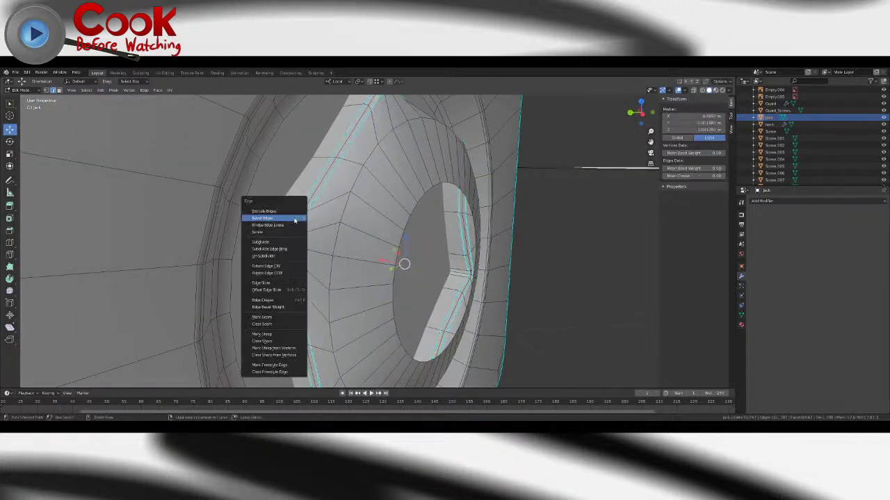
left_click(271, 342)
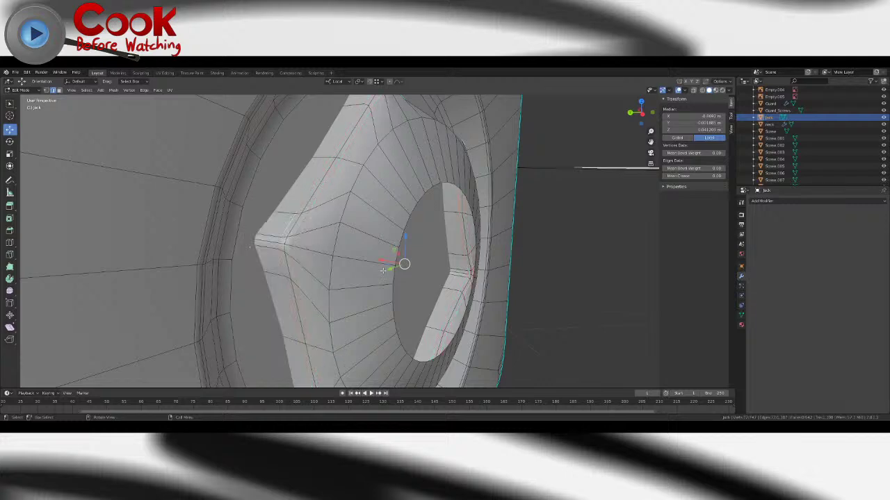
- Inspect the nut's shading, and undo the cleared sharp marking and the bevel on its rim
key("Tab")
scroll(396, 269, "down", 4)
middle_click_drag(415, 264, 342, 262)
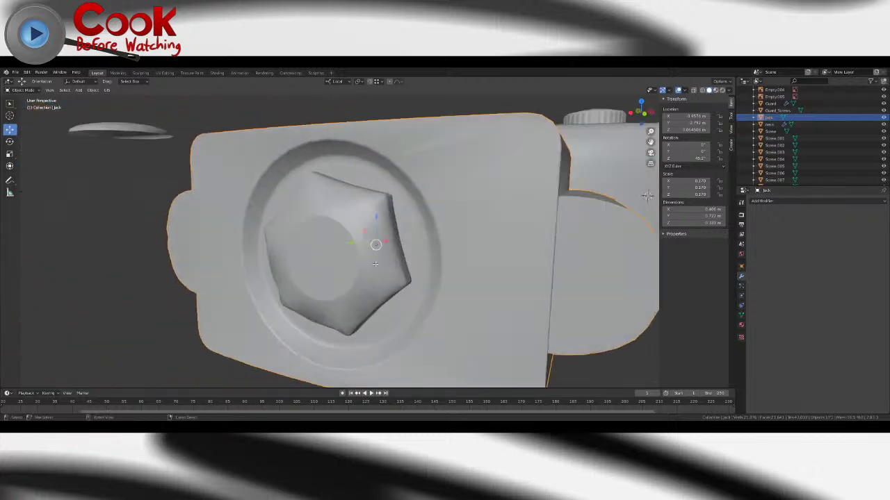
key("Tab")
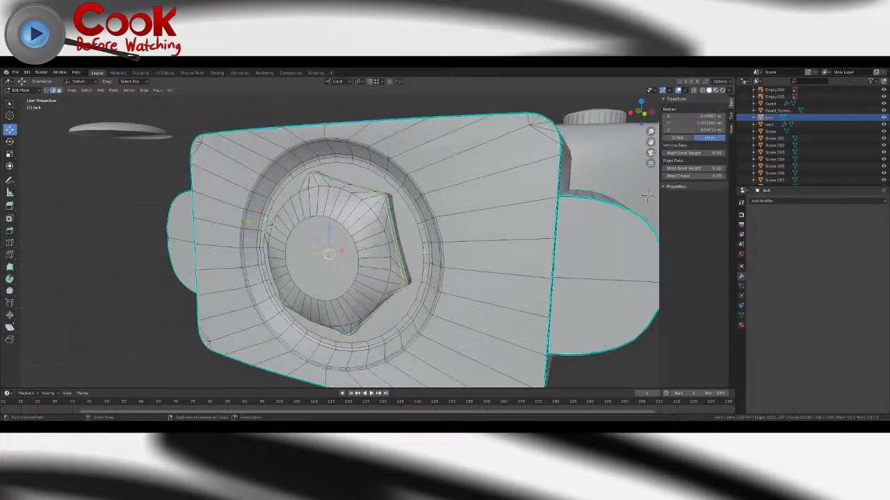
key("Tab")
key("Tab")
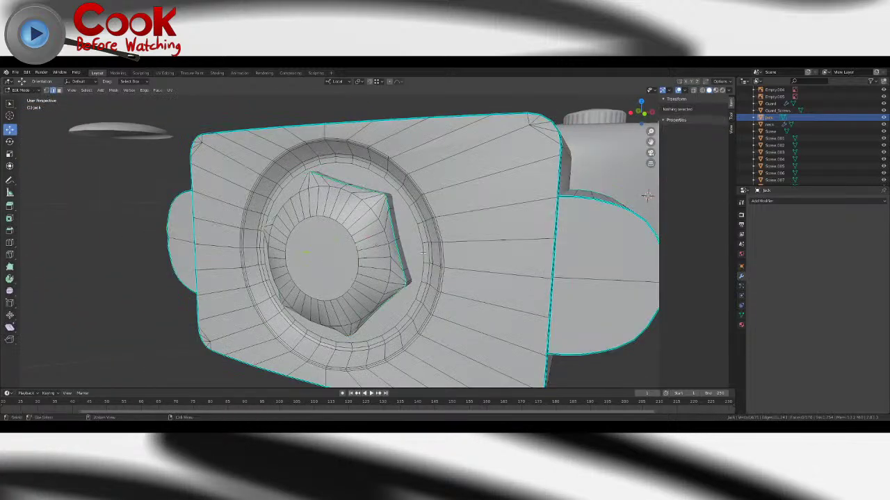
key("Tab")
scroll(423, 256, "down", 5)
middle_click_drag(411, 260, 440, 266)
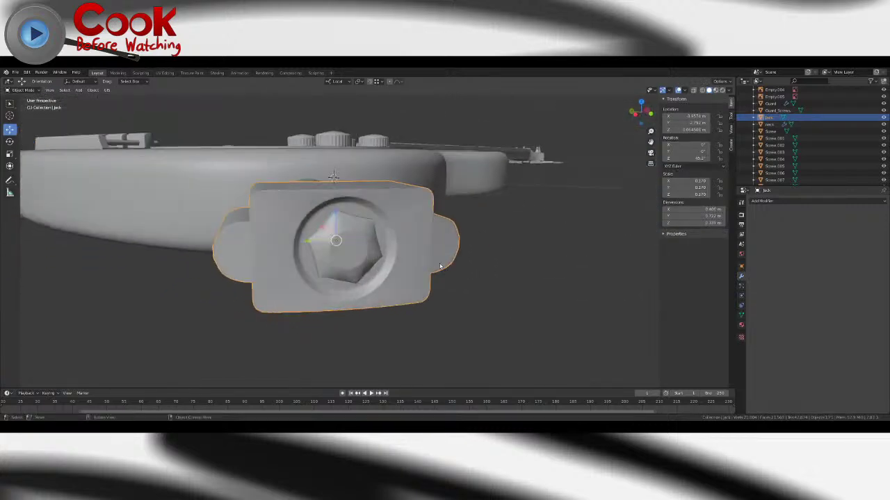
left_click(357, 228)
key("Tab")
scroll(362, 231, "up", 3)
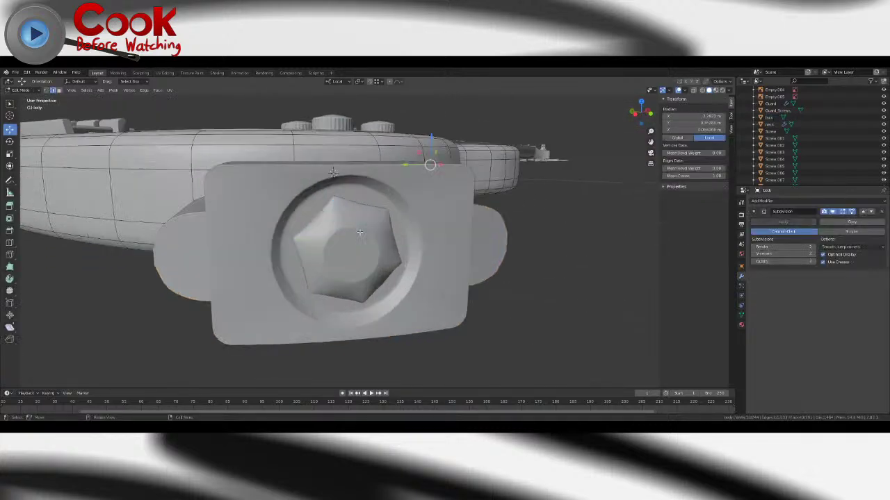
key("Tab")
- Scale up the edge loop around the nut's front opening on the jack and move it inward along local X
left_click(372, 224)
key("Tab")
scroll(384, 238, "up", 3)
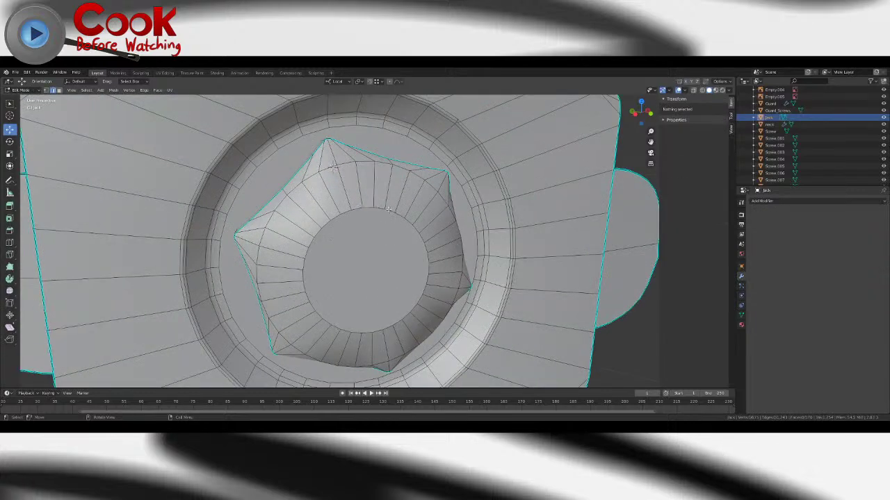
left_click(388, 209)
left_click(348, 210, "alt")
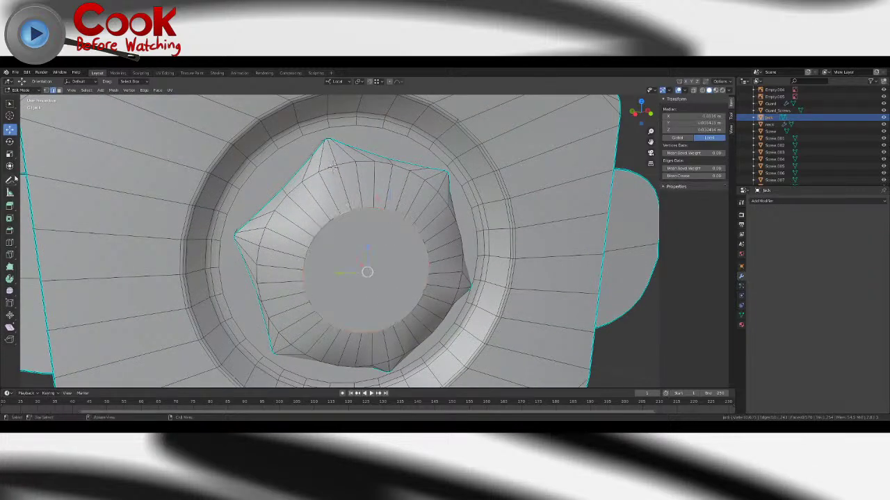
left_click(10, 155)
left_click_drag(386, 247, 402, 242)
middle_click_drag(401, 242, 465, 252)
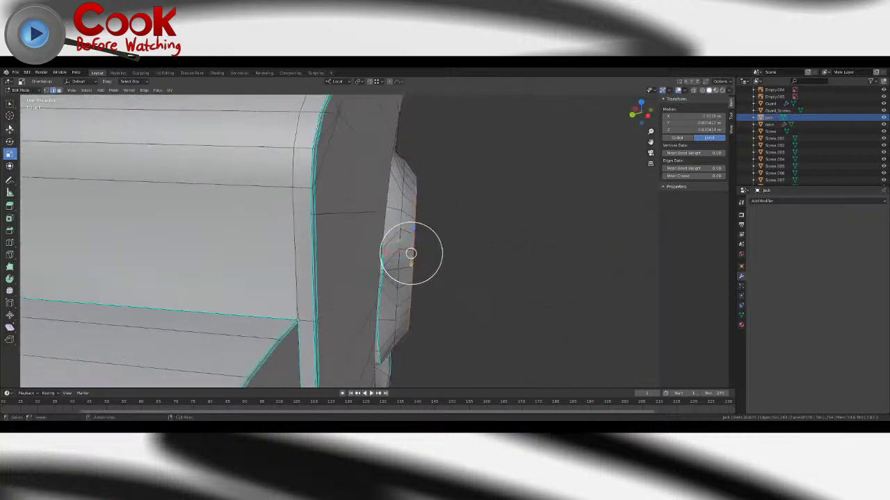
left_click(10, 130)
left_click_drag(384, 252, 377, 251)
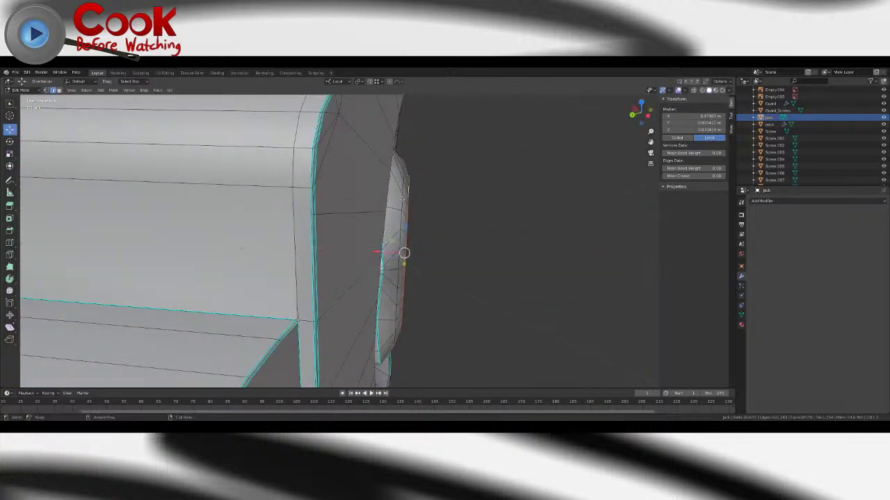
- Select the edge loop between the nut's opening and its rim and move it inward along local X
left_click(403, 198)
middle_click_drag(403, 198, 416, 217)
left_click(382, 214, "alt")
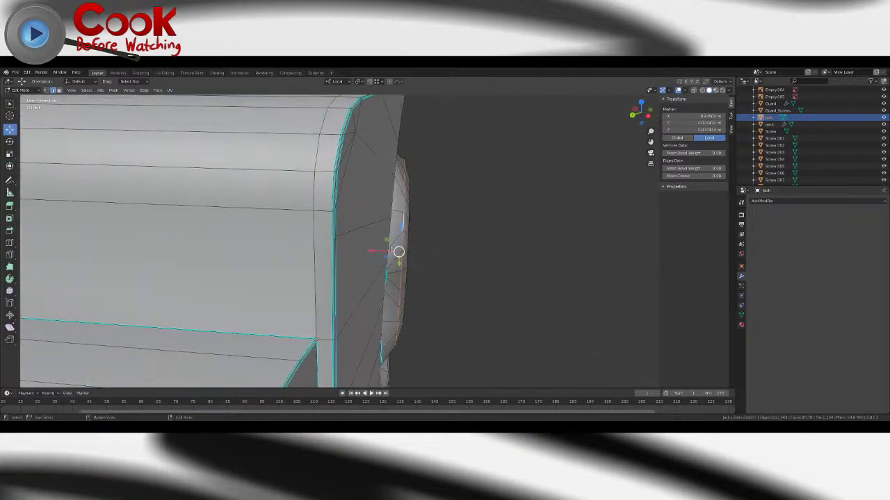
left_click_drag(379, 251, 373, 251)
- Reselect the edge loop around the nut's opening, push it slightly further inward along local X, and check the shaded shape
middle_click_drag(415, 230, 407, 228)
left_click(408, 228, "alt")
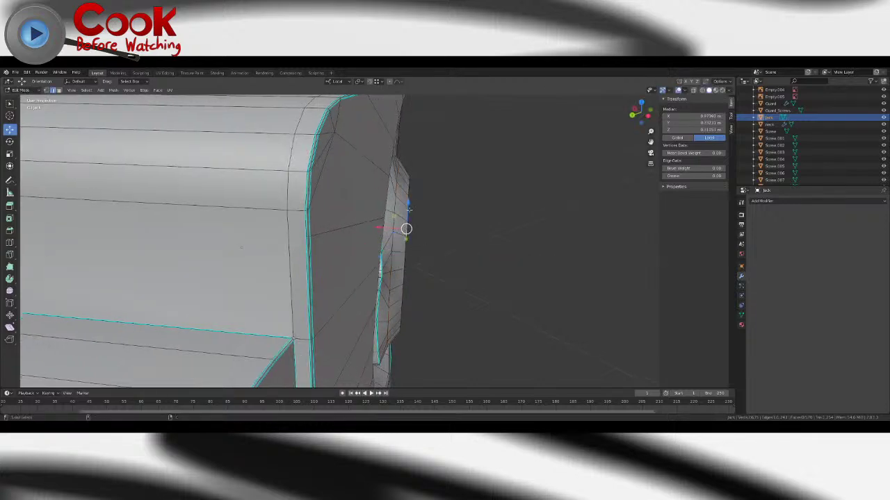
left_click(409, 184, "alt")
left_click_drag(377, 251, 372, 251)
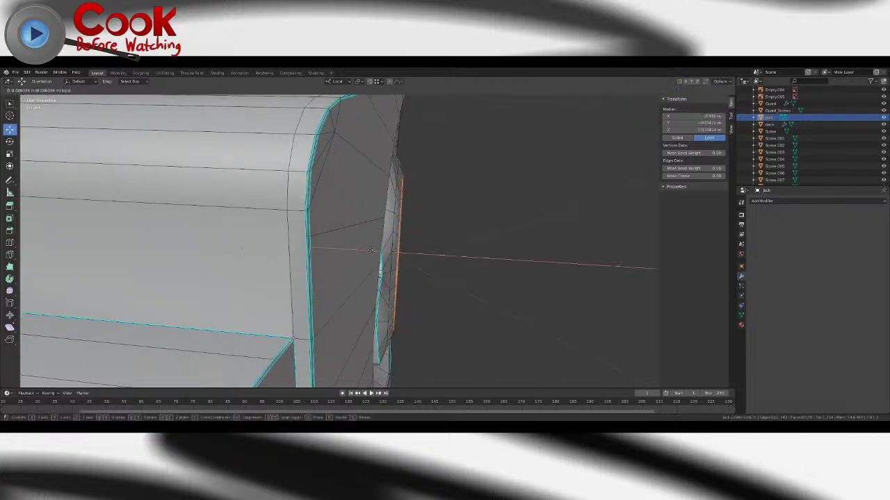
middle_click_drag(513, 268, 482, 260)
key("Tab")
scroll(425, 249, "down", 5)
key("Tab")
scroll(386, 211, "up", 3)
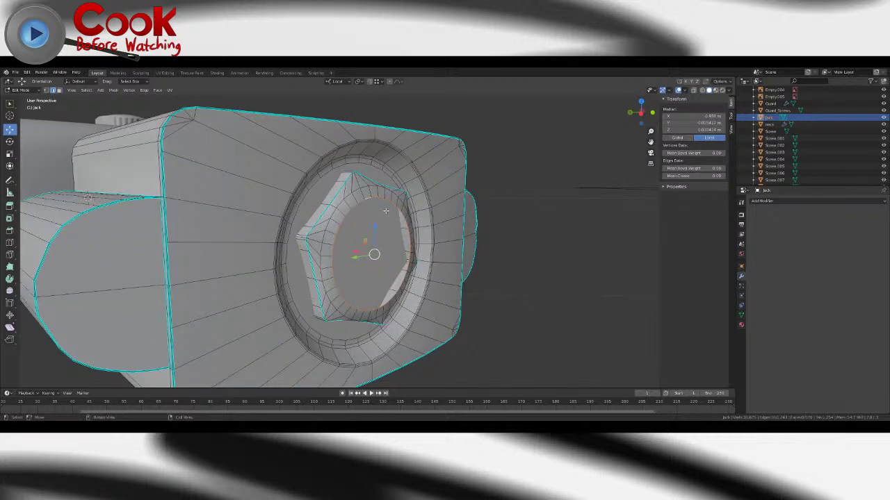
- Scale down the edge loop around the nut's opening and compare the nut's shading in Object Mode and Edit Mode
scroll(386, 211, "down", 1)
middle_click_drag(386, 211, 342, 207)
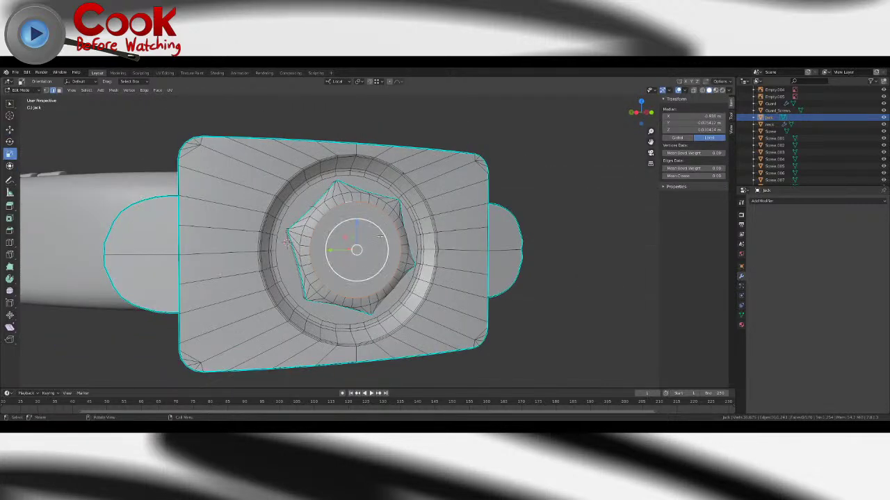
key("Tab")
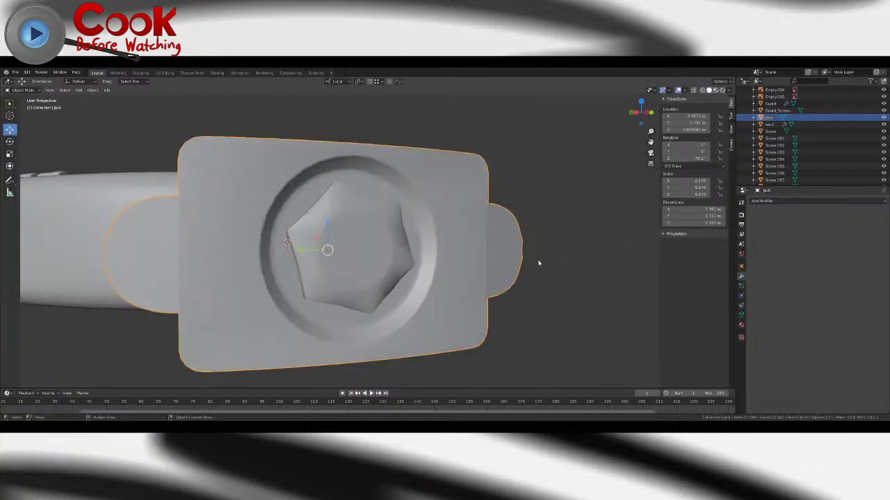
key("Tab")
key("Tab")
key("Tab")
key("Tab")
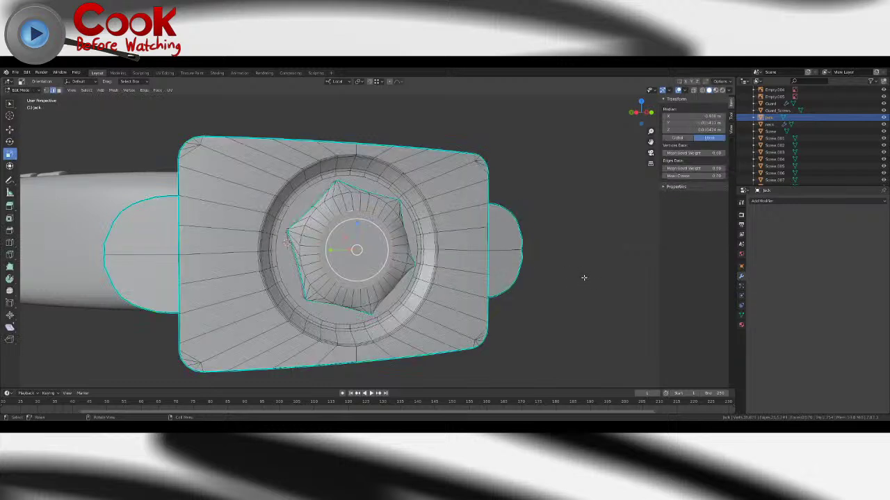
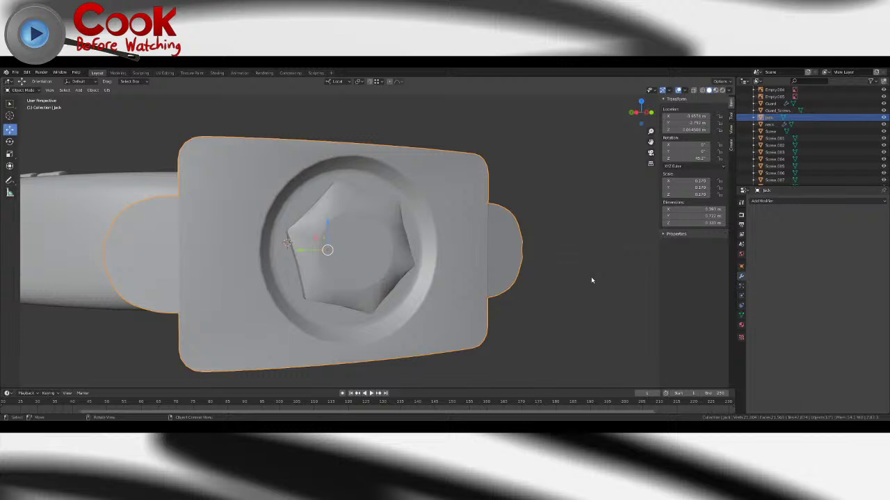
- Select the outermost lengthwise edges on both rounded sides of the jack body
middle_click_drag(589, 268, 528, 260)
key("Tab")
left_click(606, 264)
scroll(528, 260, "up", 3)
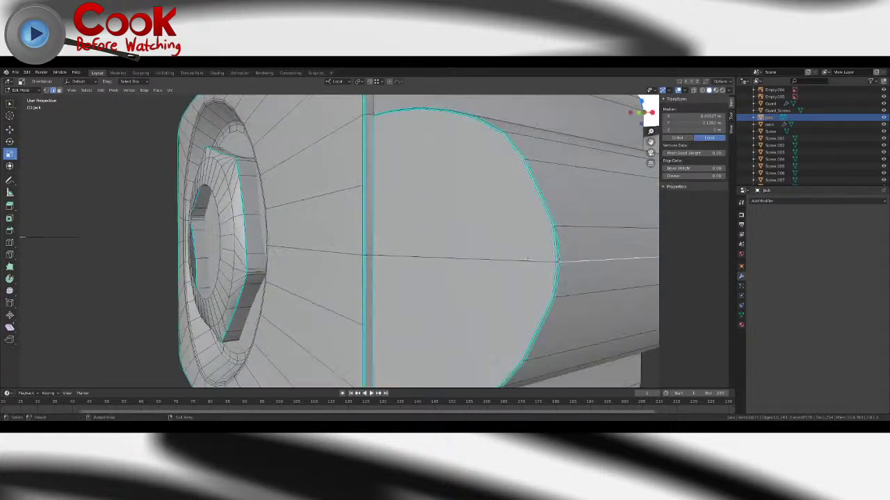
left_click(6, 108)
middle_click_drag(389, 240, 414, 252)
scroll(344, 229, "up", 2)
scroll(329, 250, "down", 2)
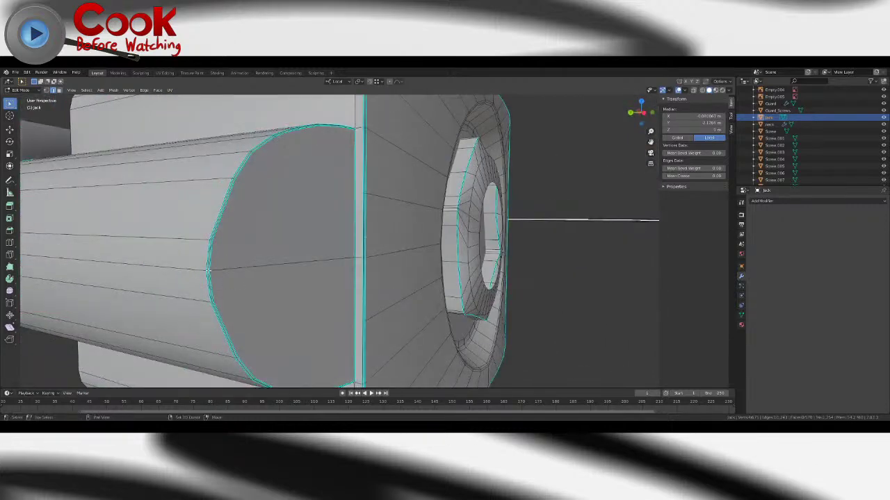
middle_click_drag(199, 270, 323, 262)
- Scale the selected side edges of the jack housing slightly outward along local Y and check the shape in Object Mode
left_click(10, 153)
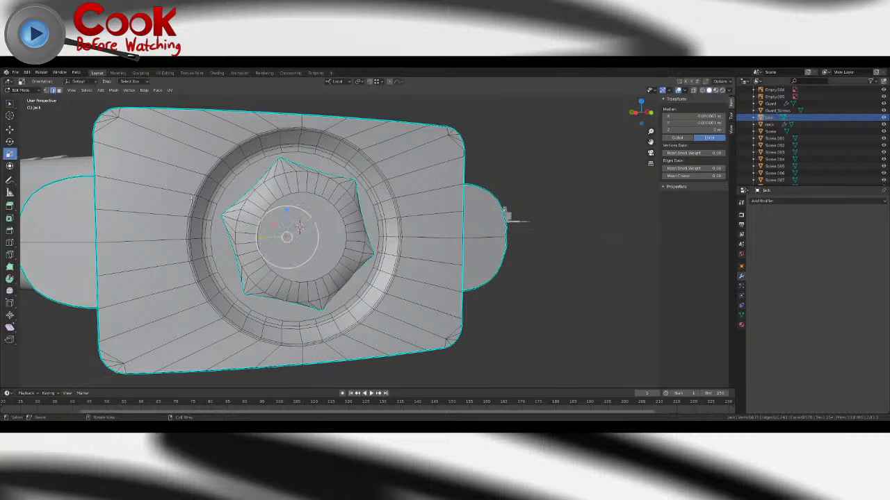
scroll(220, 216, "down", 2)
left_click_drag(271, 238, 268, 238)
mouse_move(300, 227)
middle_mouse_down()
mouse_move(330, 229)
mouse_move(316, 228)
middle_mouse_up()
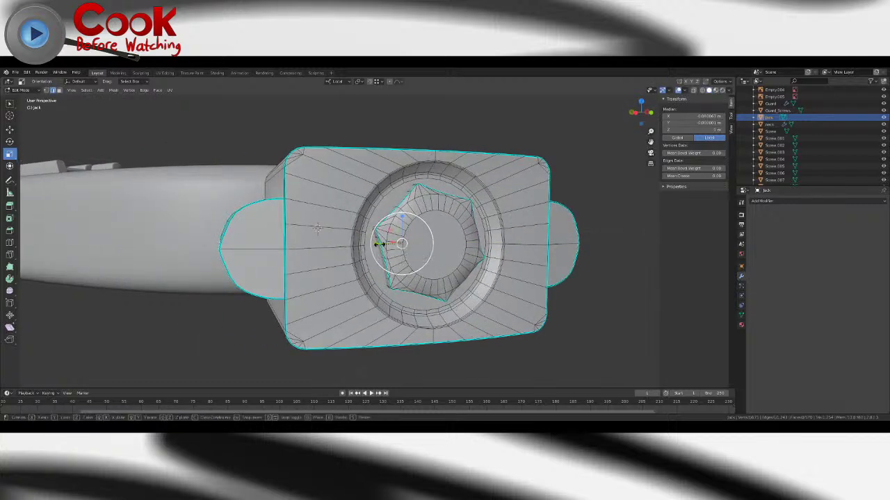
left_click_drag(377, 243, 375, 245)
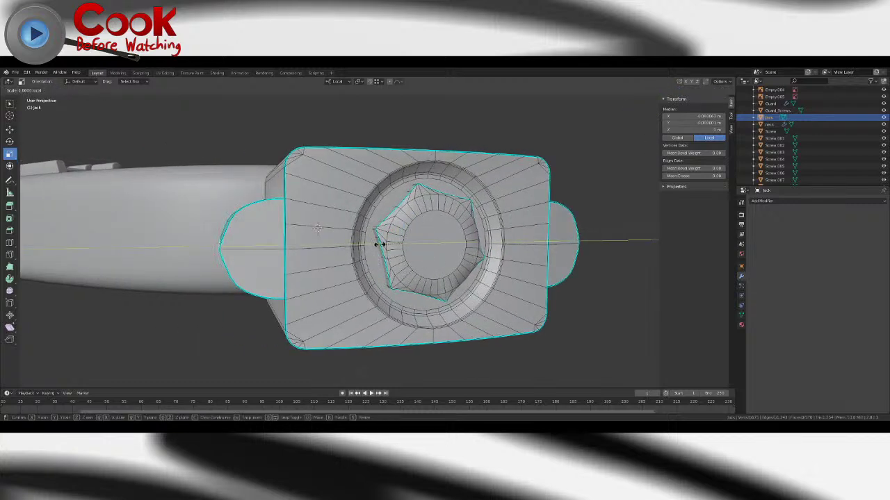
left_click(378, 244)
middle_click_drag(377, 245, 419, 266)
key("Tab")
scroll(401, 271, "down", 4)
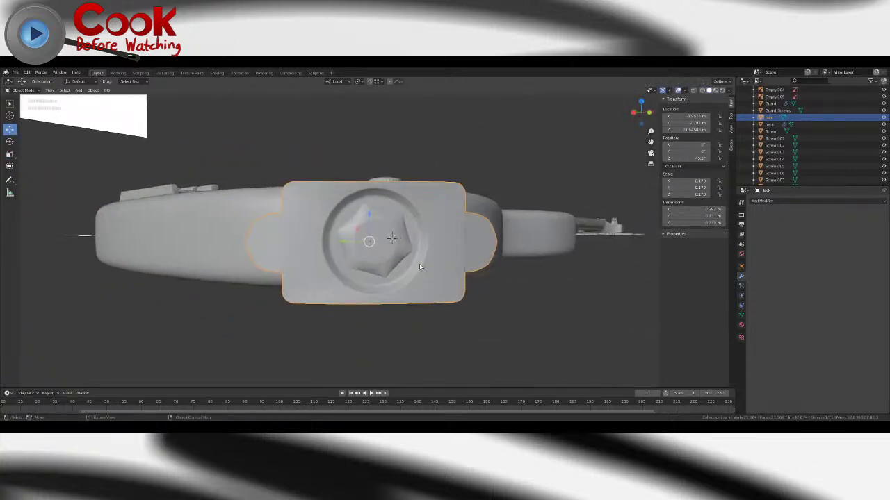
- Clear the edge selection and compare the nut's face in Edit Mode and Object Mode
key("Tab")
key("alt+a")
middle_click_drag(522, 308, 407, 276)
scroll(404, 271, "up", 4)
left_click(374, 237)
key("Tab")
middle_click_drag(403, 244, 353, 258)
scroll(353, 251, "up", 2)
- Select the edge loop around the nut's opening and extrude it inward to give the hole a wall
key("Tab")
left_click(297, 227)
scroll(299, 228, "up", 1)
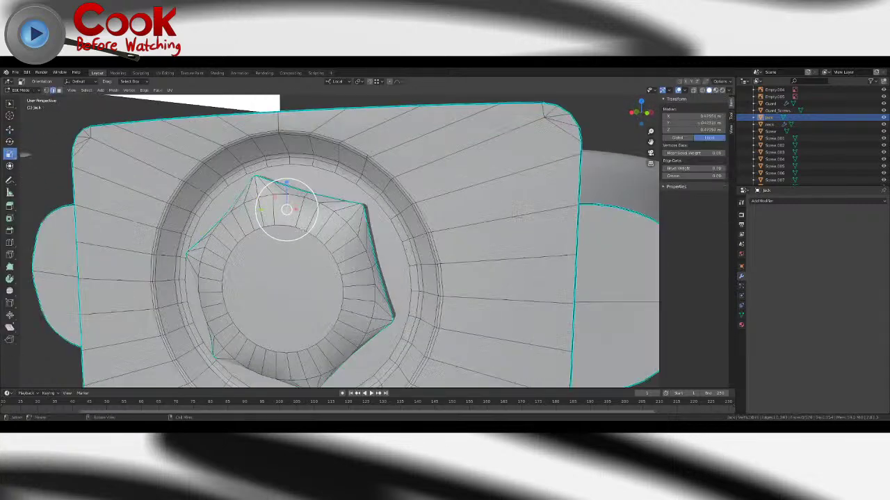
scroll(306, 230, "up", 3)
left_click(212, 219)
left_click(256, 220, "alt")
mouse_move(292, 221)
middle_mouse_down()
mouse_move(249, 222)
mouse_move(299, 207)
middle_mouse_up()
left_click_drag(239, 291, 274, 284)
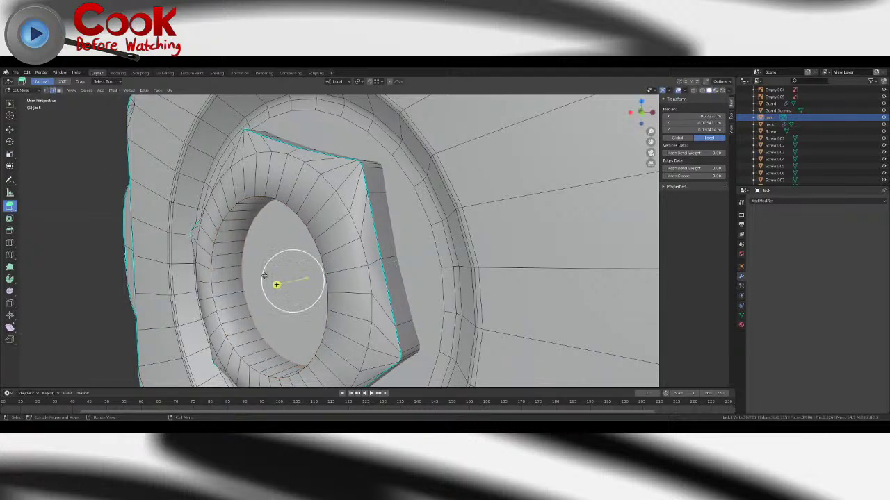
- Select the front edge loop of the nut's opening and bevel it slightly
left_click(243, 203)
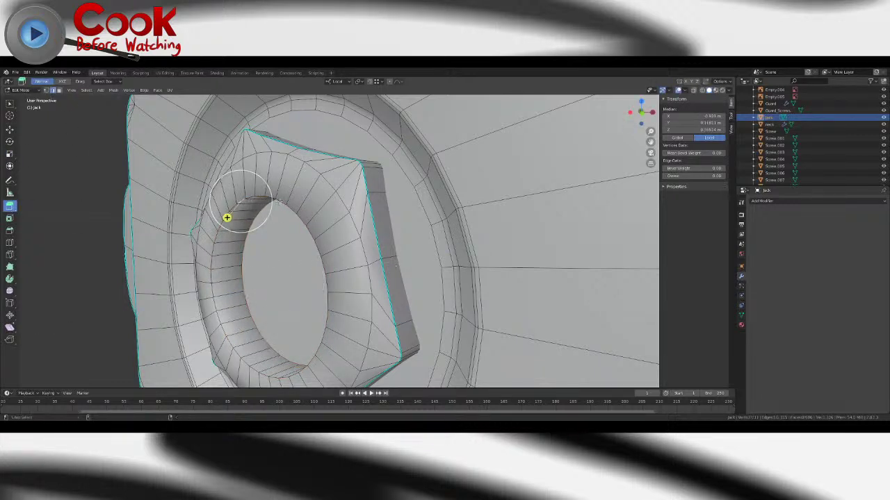
left_click(278, 202, "alt")
key("ctrl+e")
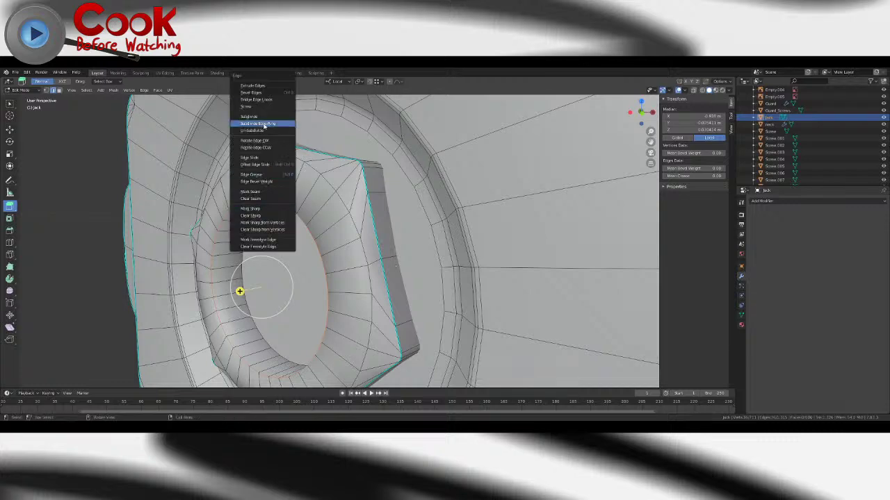
left_click(263, 93)
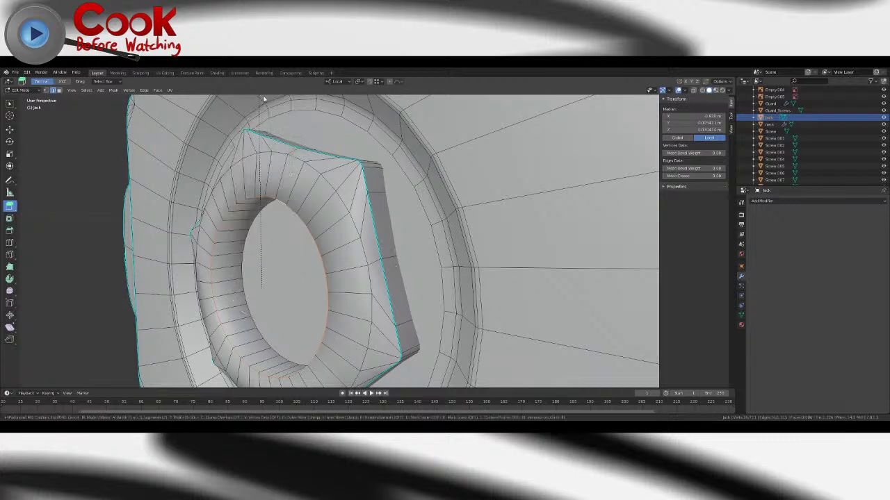
left_click(374, 125)
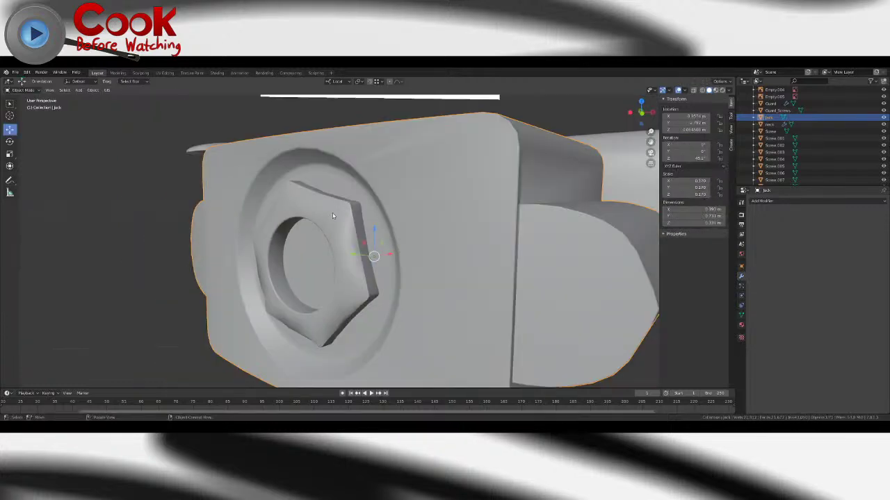
- Save the guitar file with the jack in Object Mode
middle_click_drag(369, 254, 486, 273)
scroll(560, 279, "down", 3)
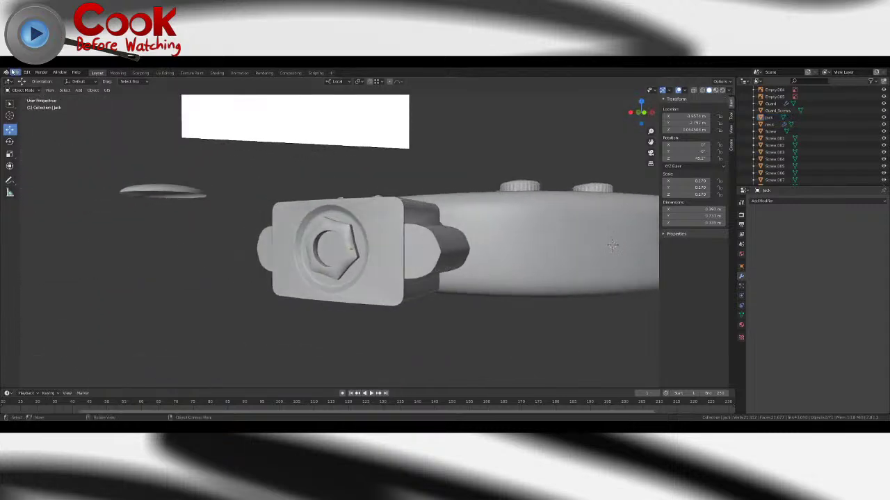
left_click(15, 72)
left_click(30, 121)
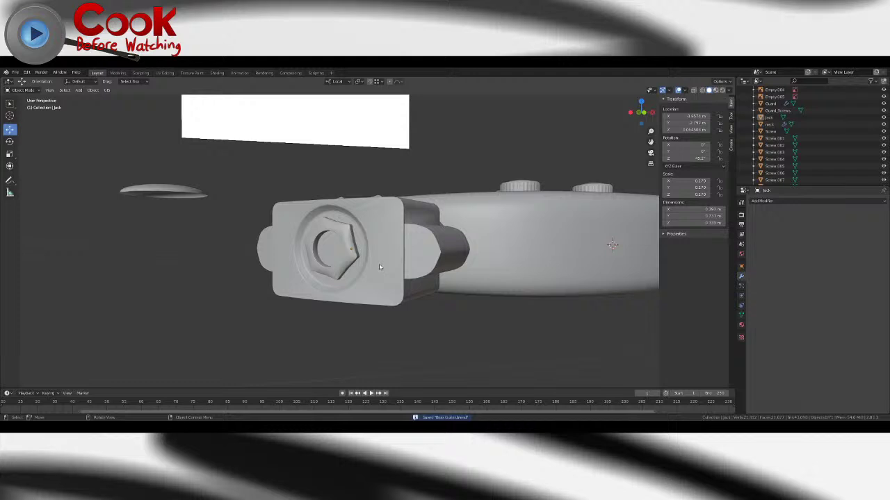
- Examine the jack's beveled nut opening, circular recess and rounded sides in shaded view from several angles
middle_click_drag(384, 286, 432, 294)
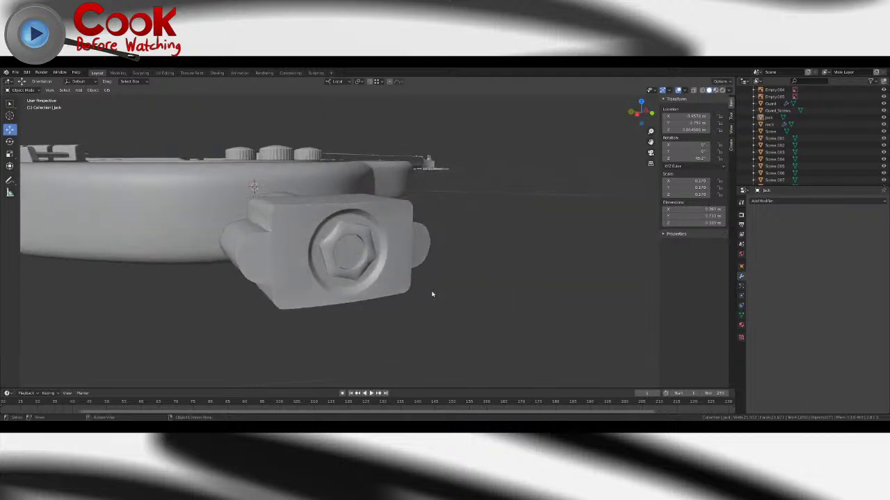
scroll(432, 294, "up", 6)
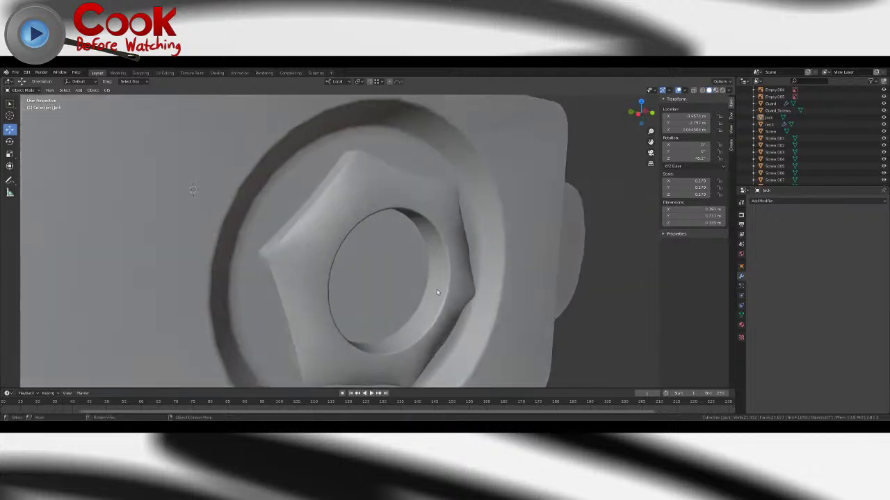
mouse_move(437, 292)
middle_mouse_down()
mouse_move(465, 284)
mouse_move(465, 258)
mouse_move(444, 245)
mouse_move(400, 248)
mouse_move(409, 293)
mouse_move(449, 296)
middle_mouse_up()
scroll(399, 245, "down", 5)
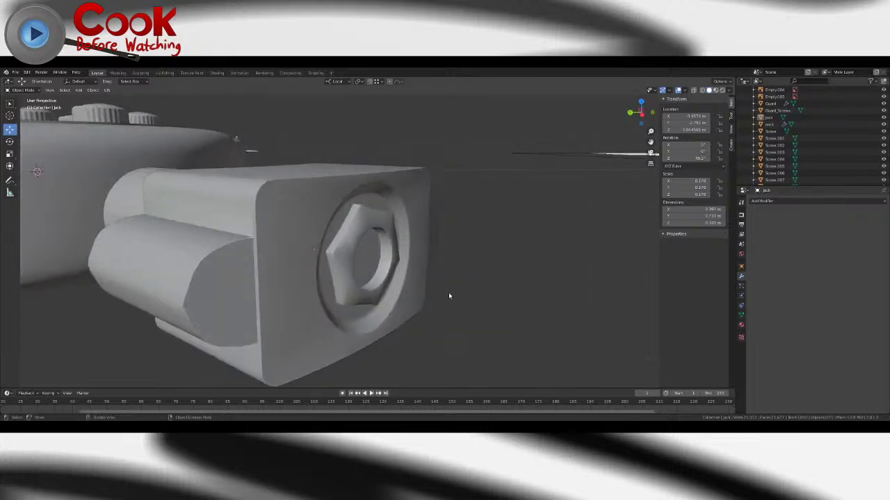
scroll(449, 296, "down", 3)
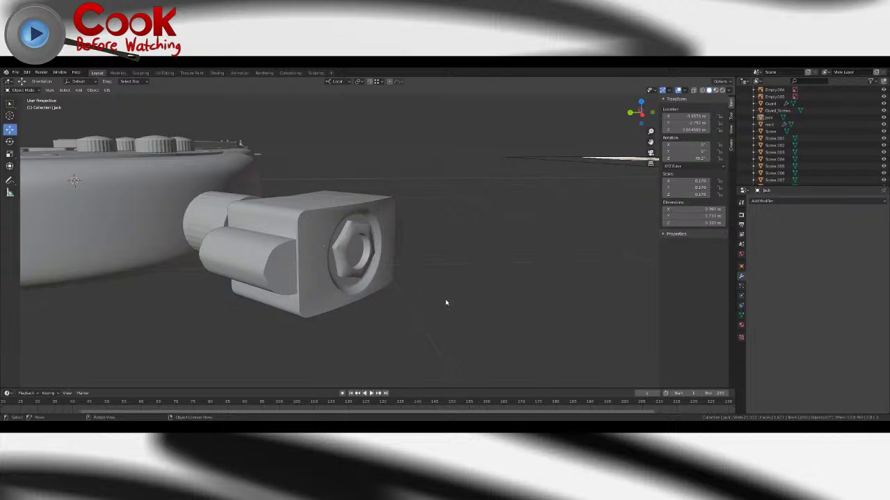
left_click(362, 236)
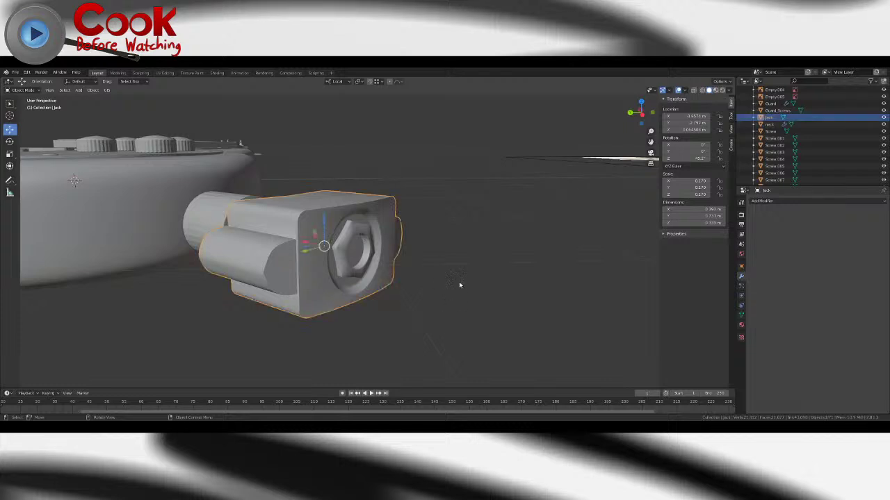
middle_click_drag(471, 290, 427, 280)
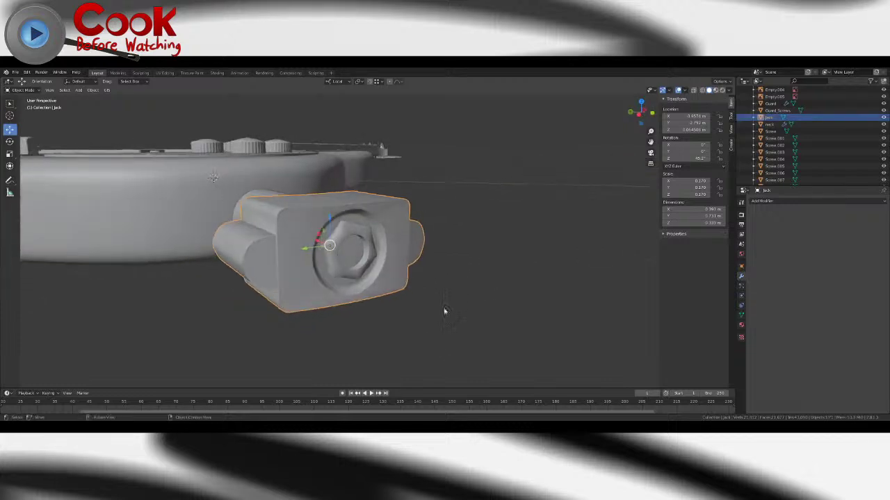
middle_click_drag(445, 312, 382, 287)
scroll(385, 292, "up", 3)
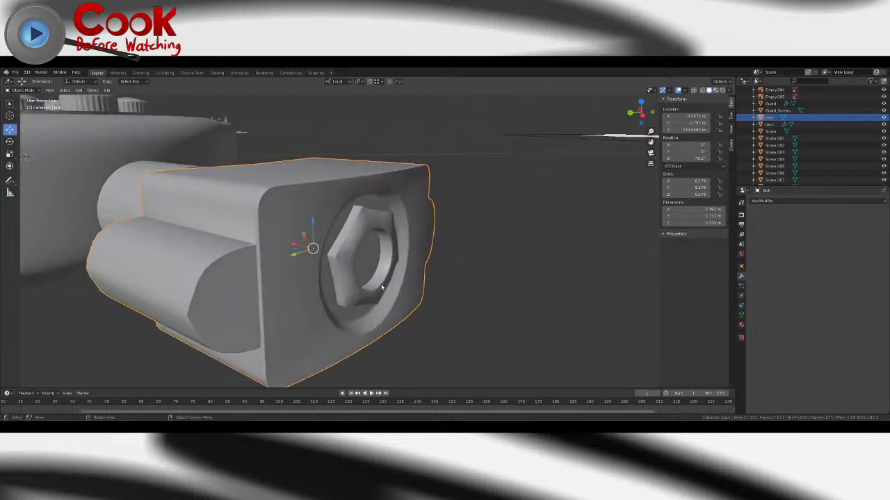
middle_click_drag(472, 282, 421, 284)
scroll(386, 266, "up", 4)
scroll(416, 262, "down", 5)
scroll(415, 263, "up", 5)
scroll(405, 267, "down", 4)
left_click(481, 317)
scroll(472, 318, "down", 2)
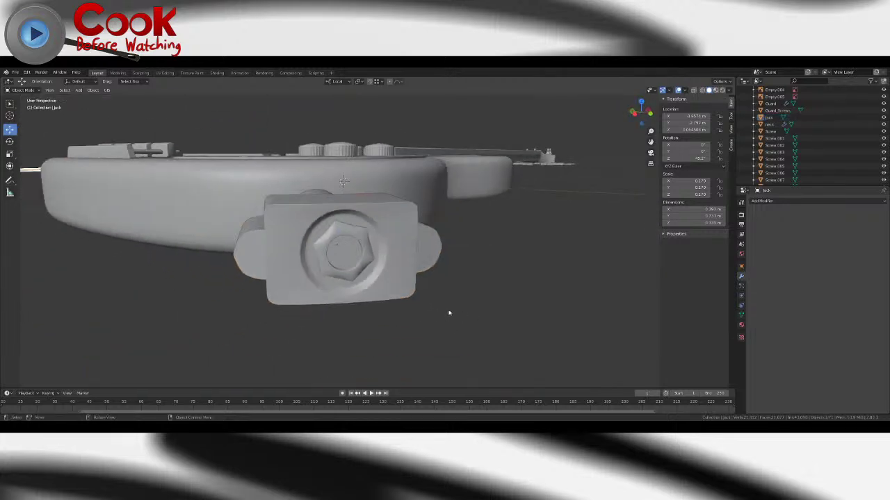
middle_click_drag(456, 312, 468, 317)
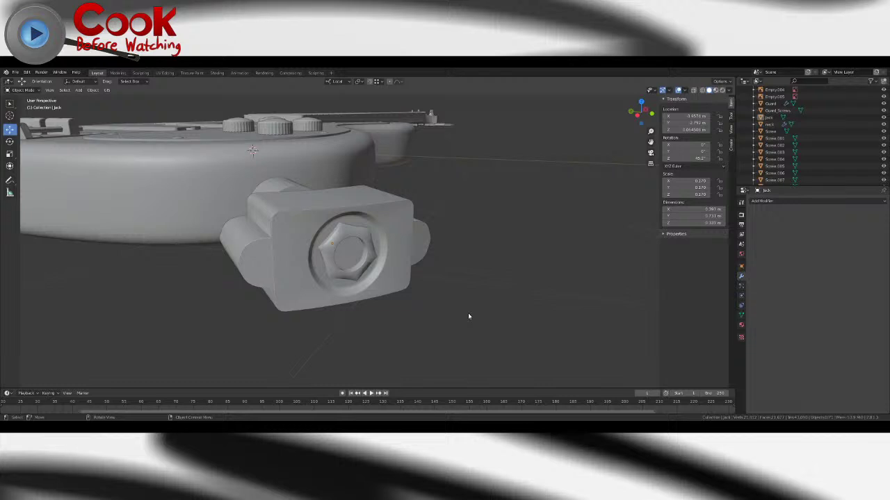
scroll(466, 312, "up", 5)
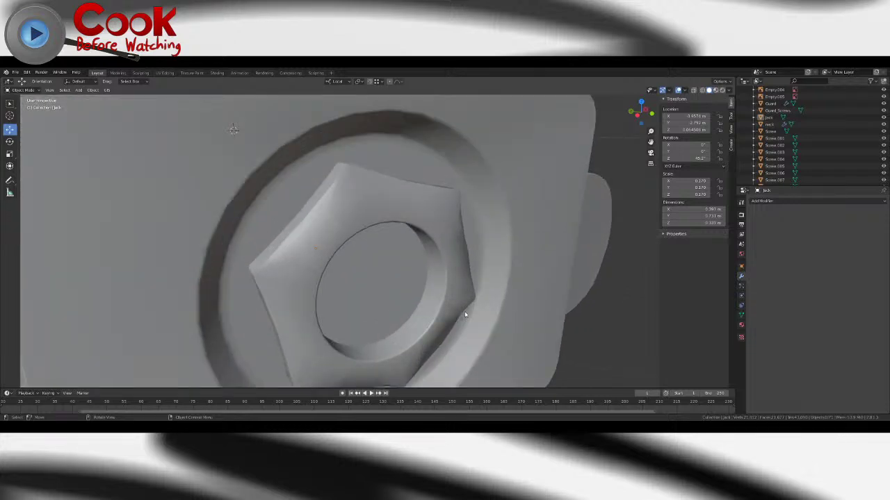
scroll(466, 315, "down", 2)
scroll(466, 315, "up", 3)
scroll(466, 315, "down", 6)
scroll(473, 304, "up", 1)
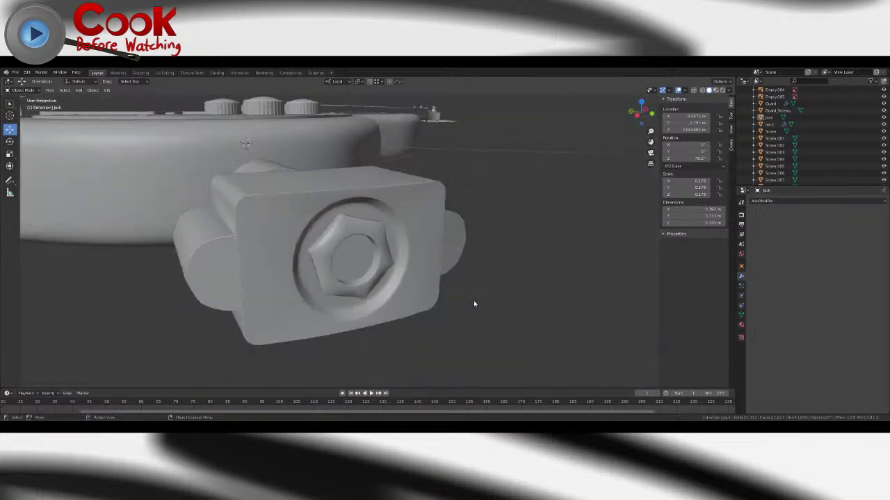
- Select the edge loop between the nut's opening and its hexagonal rim in Edit Mode and scale it down slightly
scroll(431, 292, "up", 3)
key("Tab")
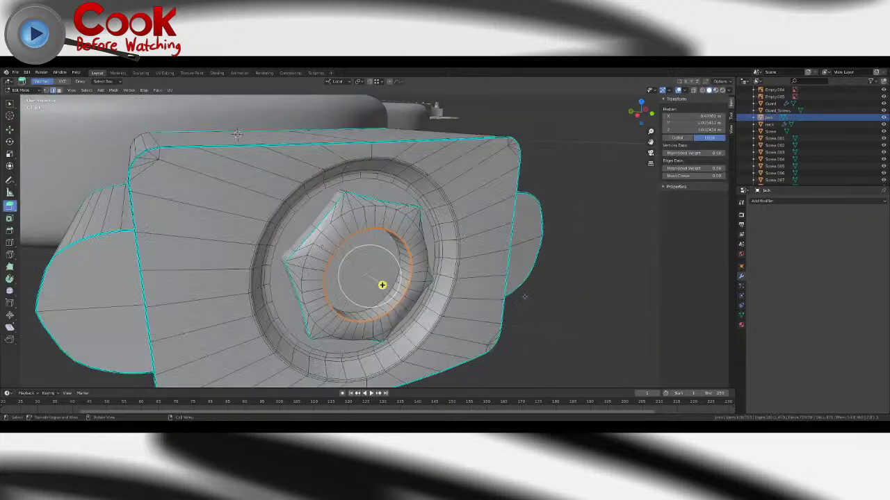
key("Tab")
key("Tab")
middle_click_drag(565, 314, 534, 293)
scroll(464, 299, "up", 1)
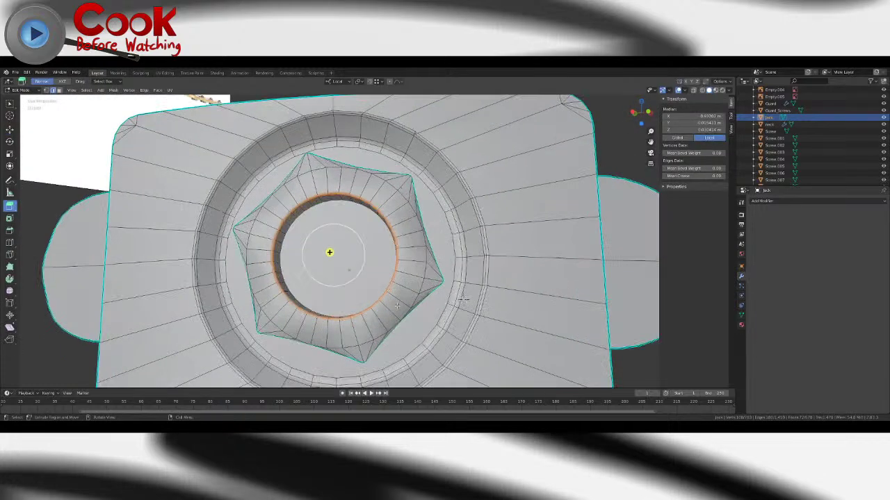
left_click(426, 275)
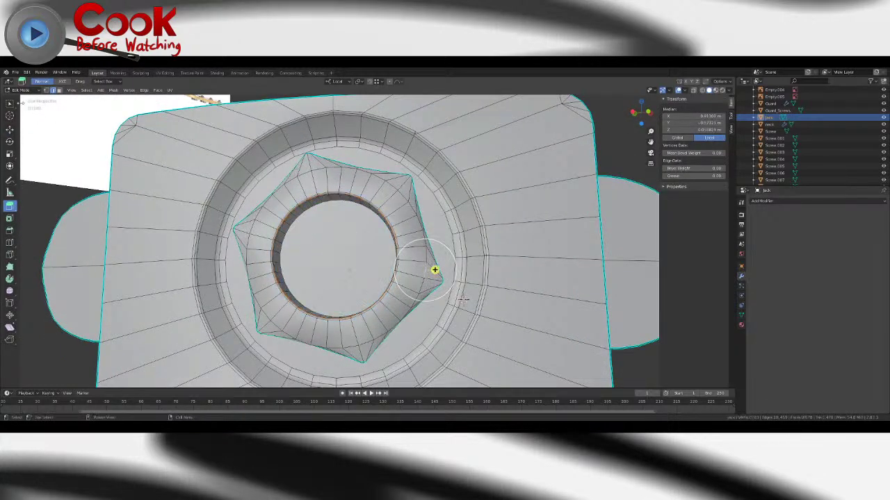
left_click(11, 104)
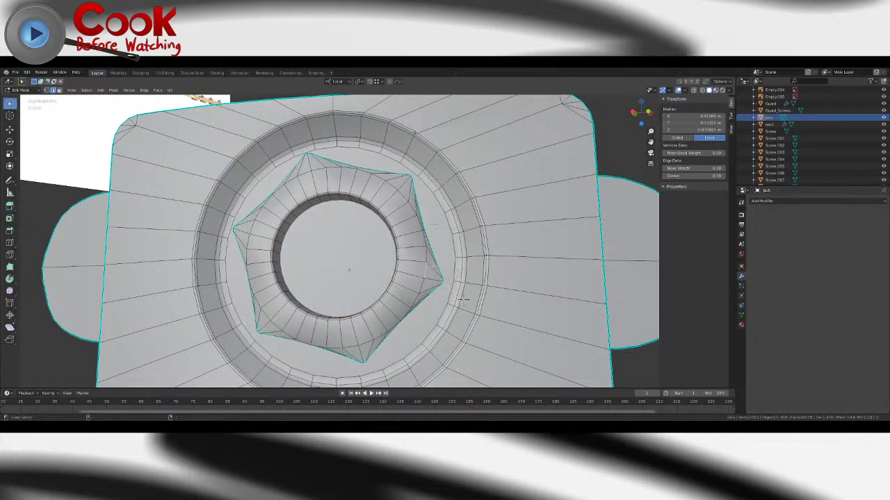
left_click(409, 208, "alt")
left_click(10, 153)
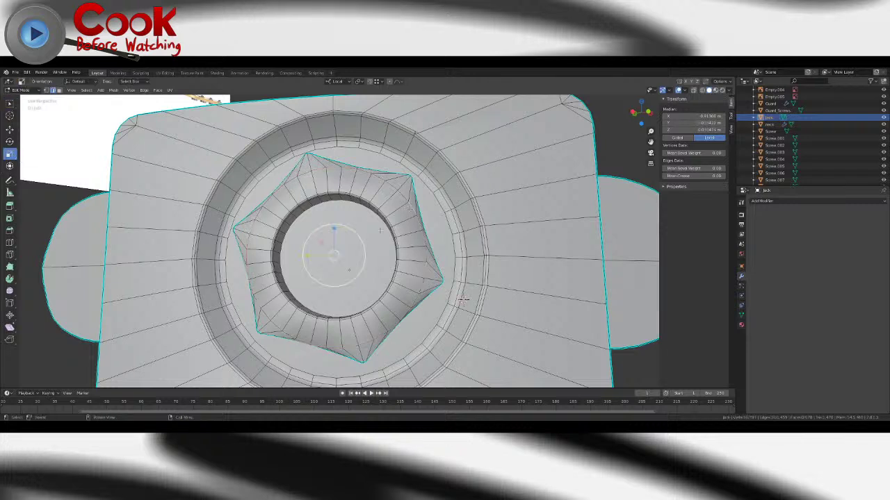
left_click_drag(358, 237, 356, 240)
- Check the reshaped nut in Object Mode from several angles and save the guitar file
key("Tab")
scroll(448, 280, "down", 4)
left_click(510, 341)
middle_click_drag(510, 341, 380, 264)
scroll(387, 293, "up", 4)
scroll(380, 264, "down", 4)
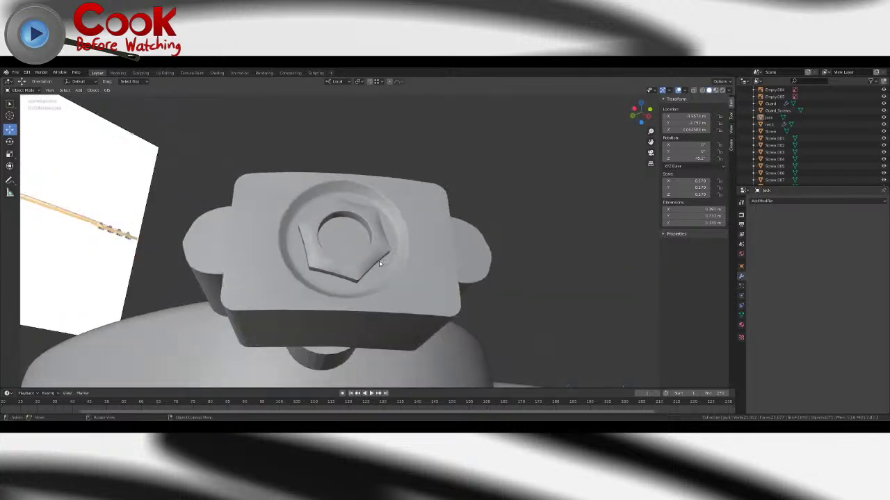
left_click(15, 73)
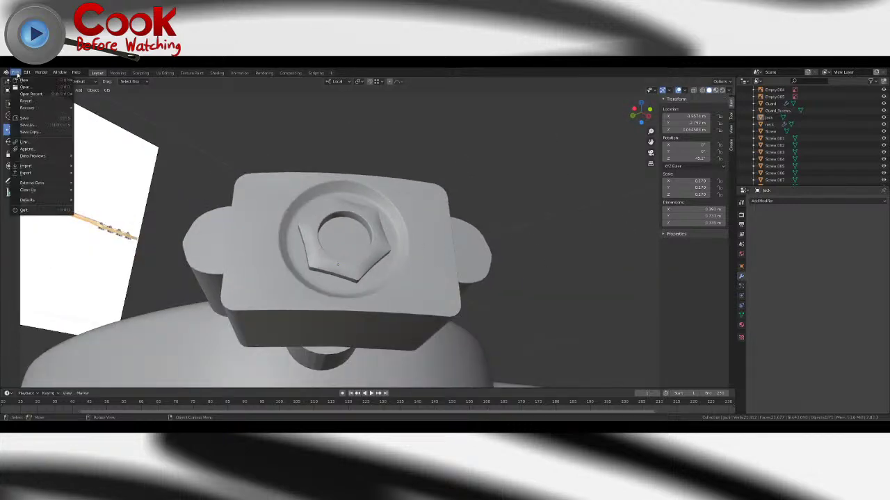
left_click(30, 122)
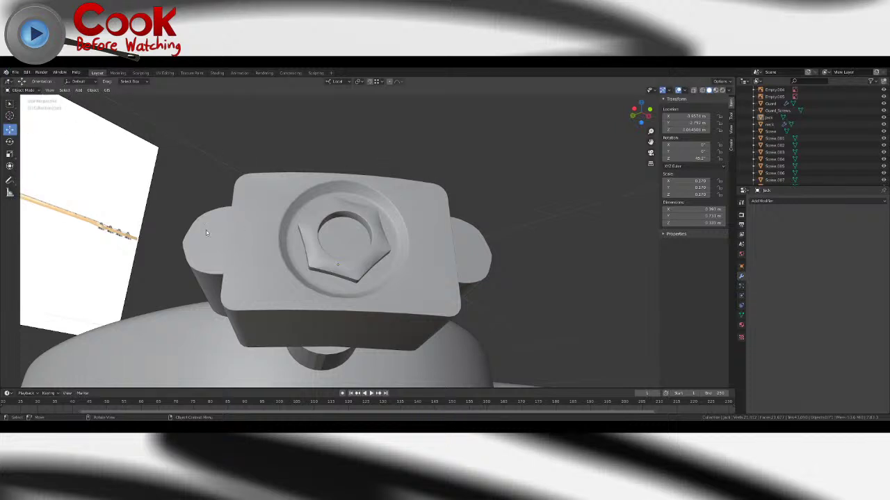
middle_click_drag(274, 230, 255, 267)
left_click(26, 73)
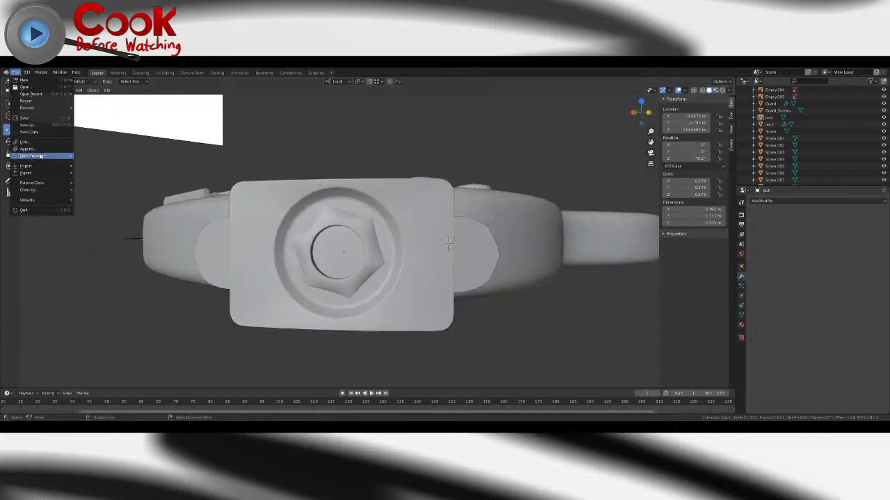
left_click(31, 122)
- Select the jack, inspect it beside the guitar body, and view the output jack in the blue guitar reference image
left_click(407, 205)
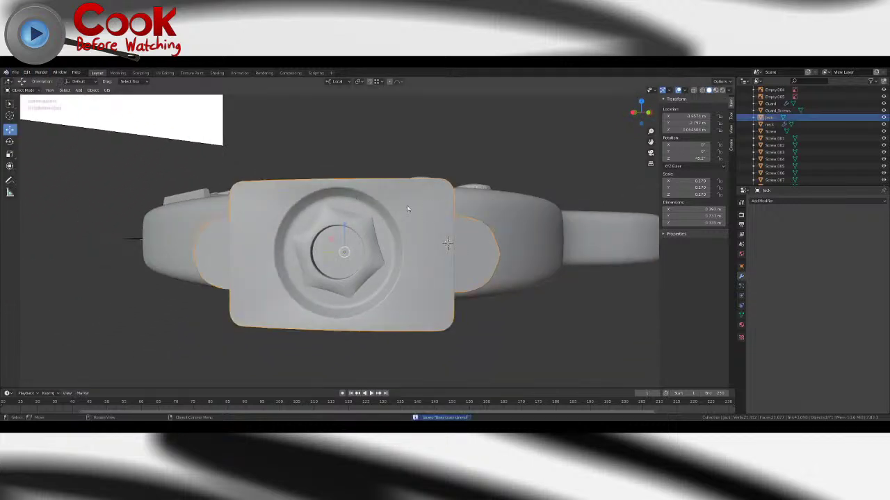
scroll(405, 226, "up", 4)
middle_click_drag(409, 207, 388, 234)
scroll(400, 241, "down", 6)
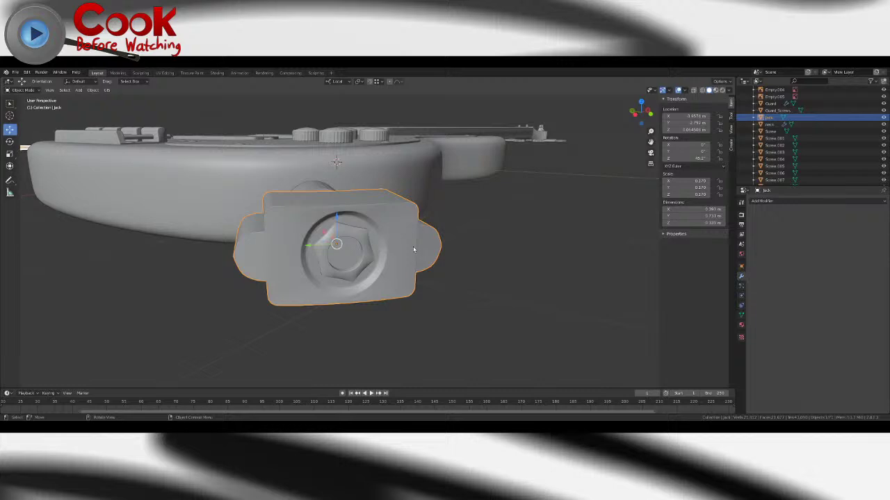
scroll(415, 249, "down", 9)
middle_click_drag(421, 251, 306, 237)
scroll(227, 225, "down", 4)
middle_click_drag(306, 236, 315, 182, "shift")
scroll(317, 183, "up", 5)
middle_click_drag(385, 160, 361, 186, "shift")
scroll(377, 187, "up", 3)
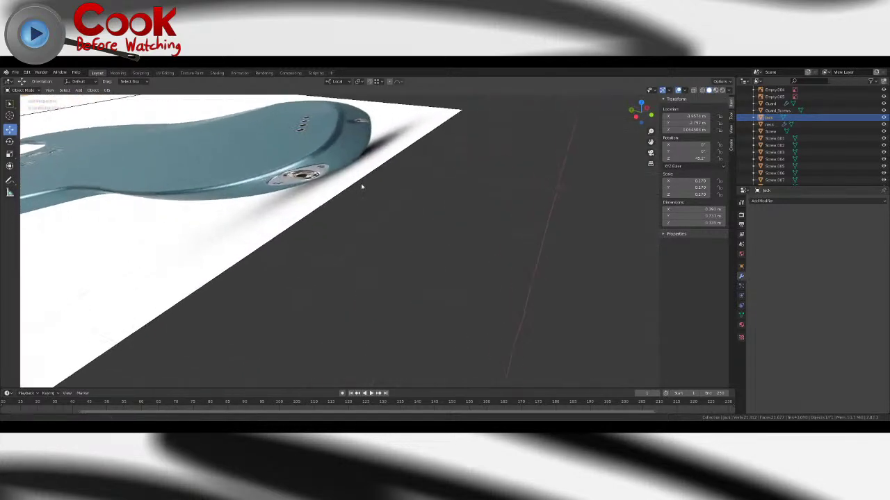
- Examine the output jack plate in the blue guitar reference image and compare it with the modelled jack beside the body
scroll(361, 187, "up", 10)
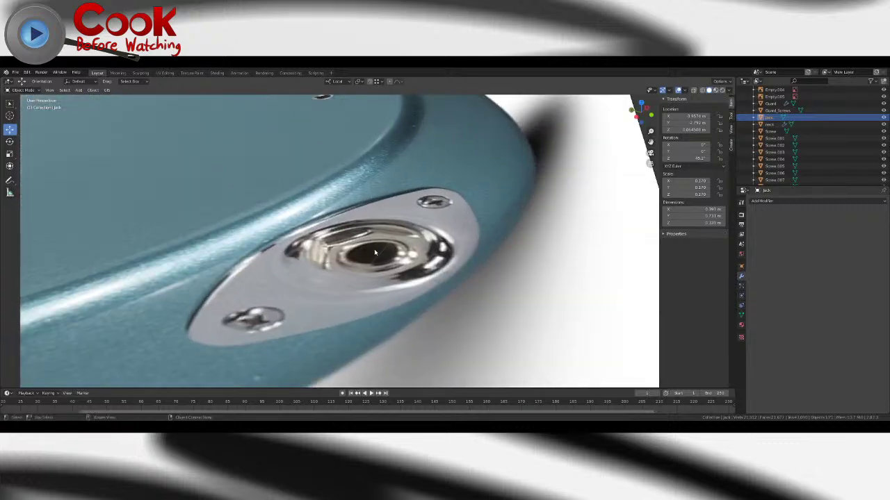
scroll(374, 244, "down", 15)
middle_click_drag(557, 236, 407, 206, "shift")
scroll(391, 252, "up", 5)
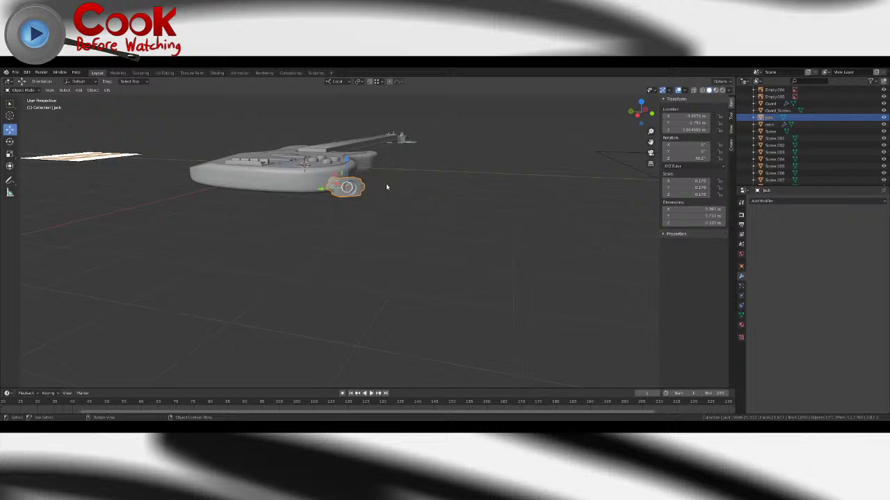
middle_click_drag(386, 186, 389, 244)
scroll(435, 260, "up", 5)
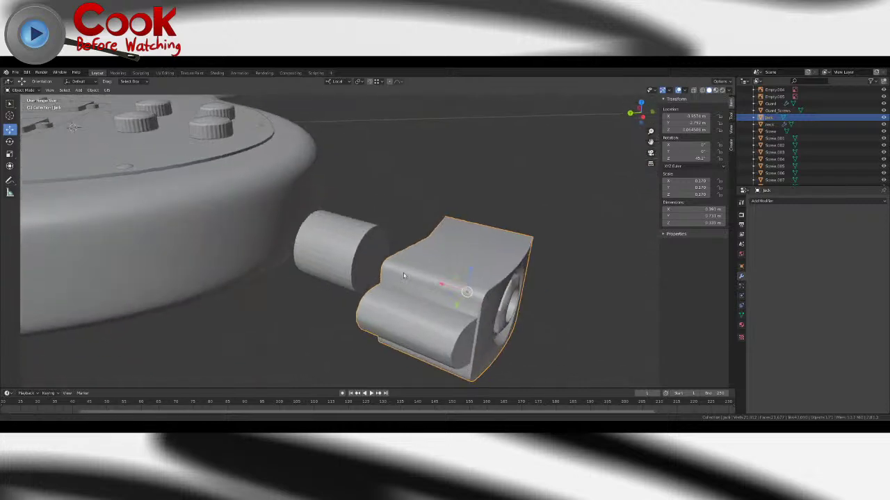
scroll(439, 260, "up", 2)
middle_click_drag(486, 299, 350, 240, "shift")
middle_click_drag(445, 288, 378, 227, "shift")
scroll(285, 212, "up", 2)
key("KP_Decimal")
- Add a separate cylinder object and set its vertex count to 16
left_click(79, 90)
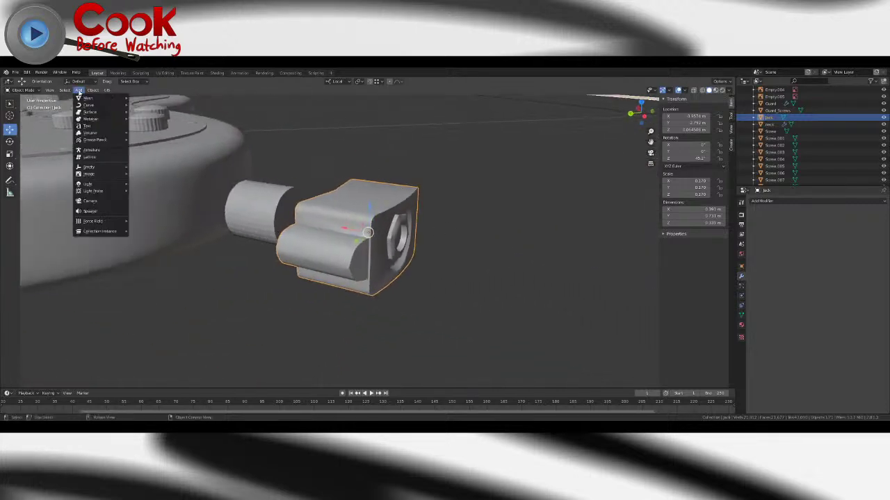
mouse_move(92, 107)
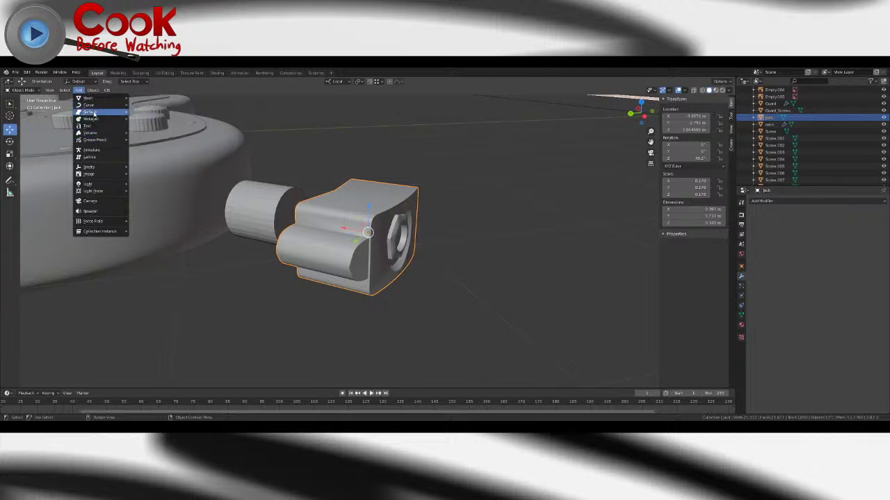
left_click(147, 134)
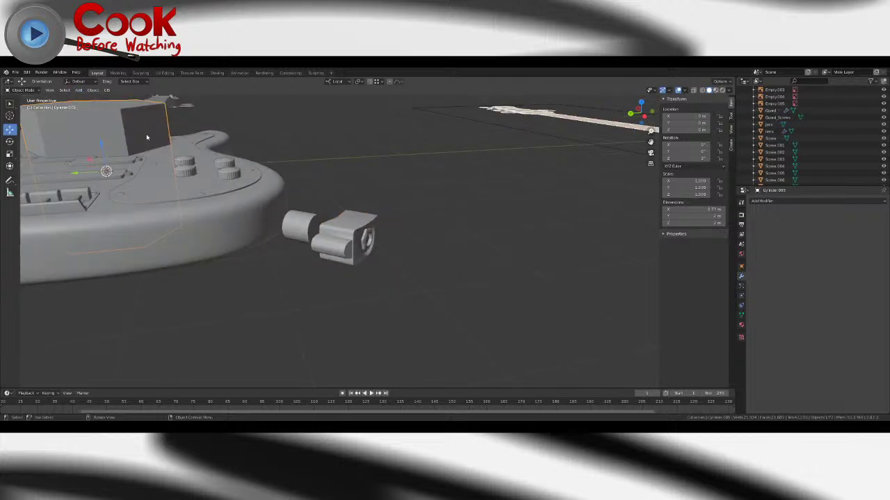
key("F9")
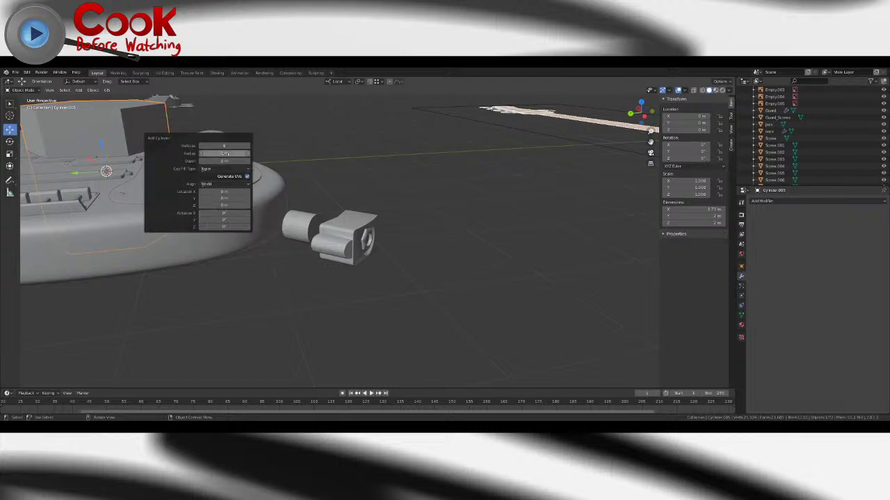
left_click(224, 146)
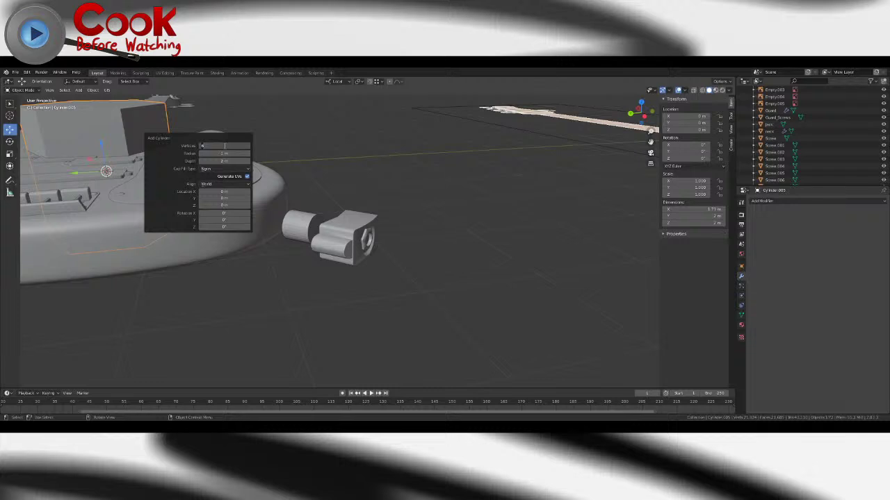
key("Return")
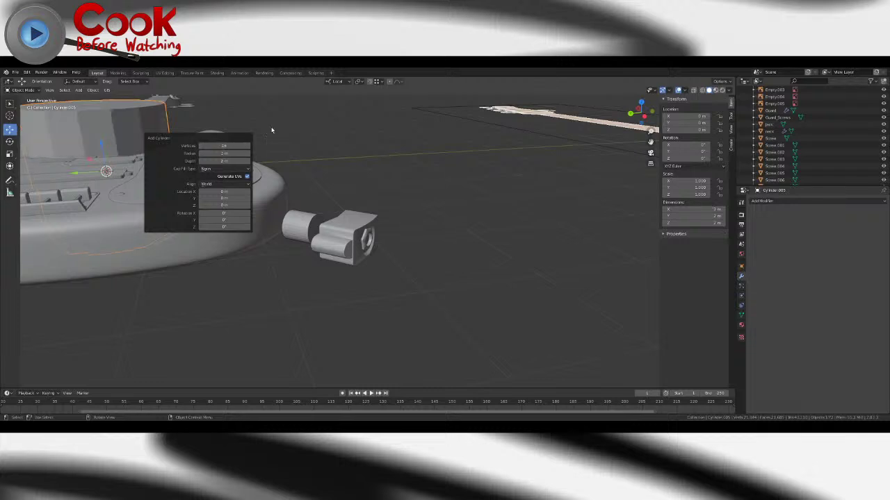
- Move the new cylinder object from the guitar body to a spot beside the output jack
scroll(171, 178, "down", 2)
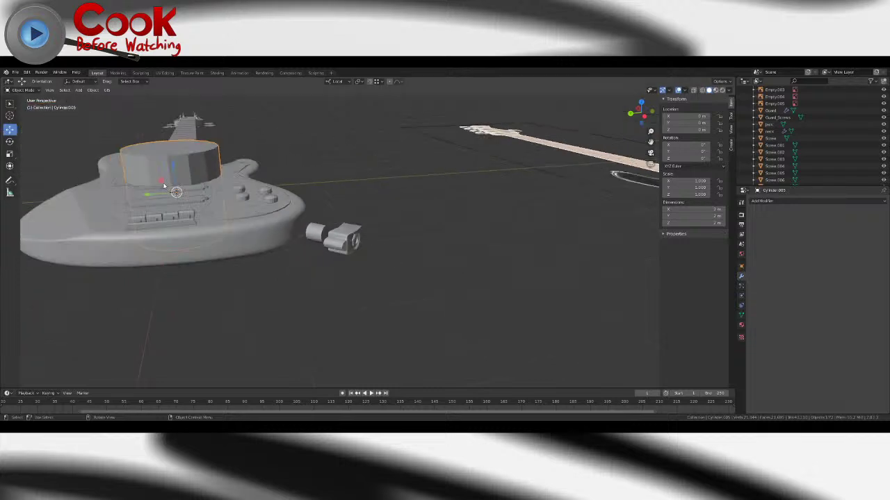
scroll(164, 186, "down", 5)
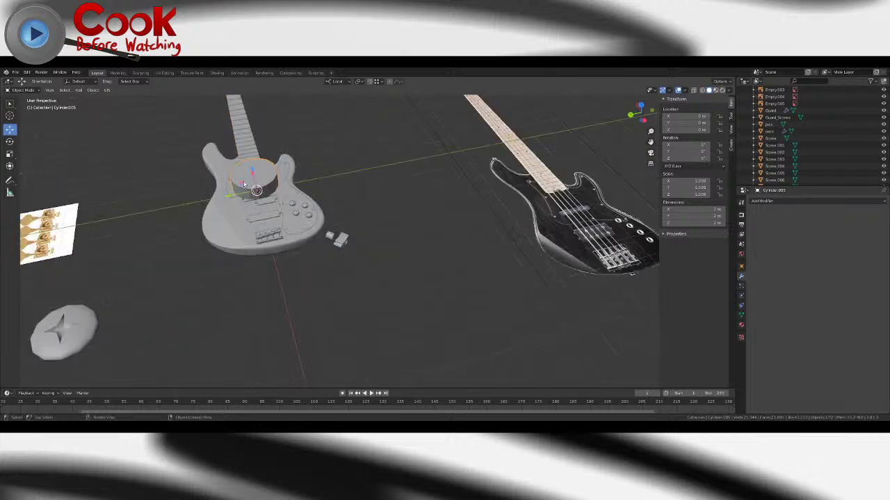
left_click_drag(243, 184, 351, 248)
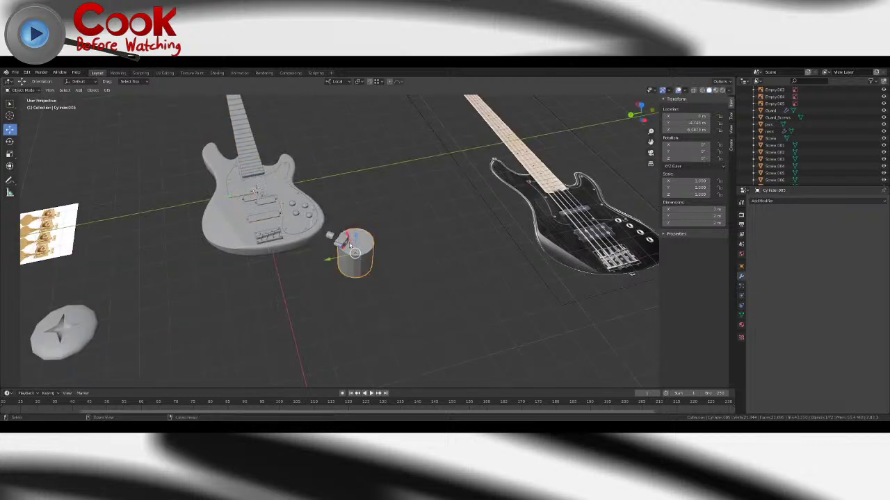
key("ctrl+z")
middle_click_drag(278, 202, 286, 222)
left_click_drag(225, 181, 334, 239)
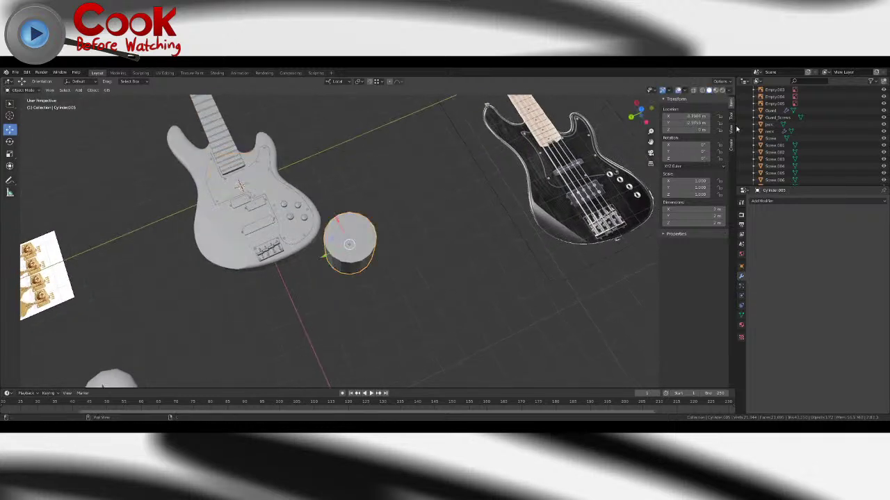
- Scale the separate cylinder down to about 0.077 and delete the object
scroll(330, 196, "up", 4)
left_click(8, 153)
middle_click_drag(472, 260, 403, 209)
left_click_drag(369, 241, 343, 250)
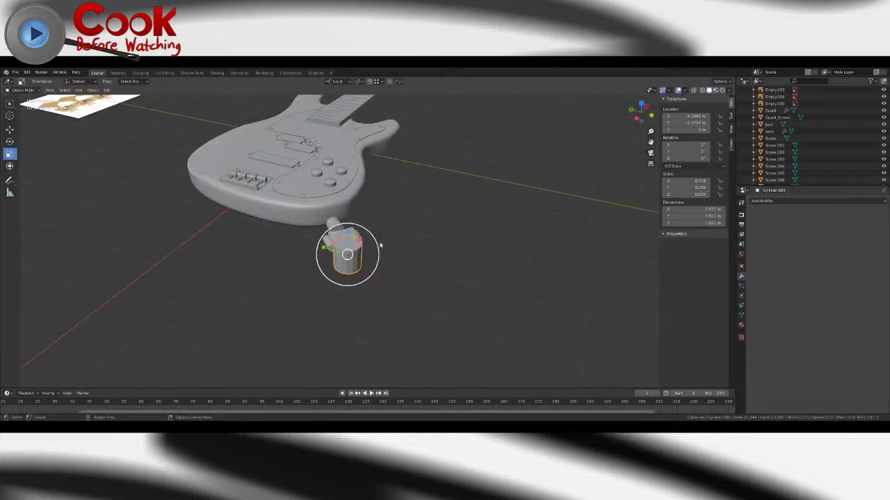
scroll(377, 243, "up", 5)
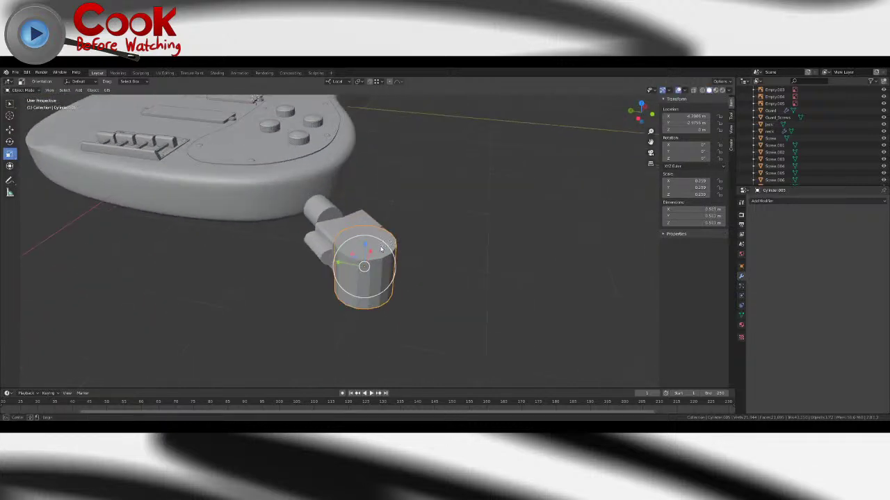
left_click_drag(397, 244, 374, 260)
middle_click_drag(420, 270, 336, 247)
left_click(10, 141)
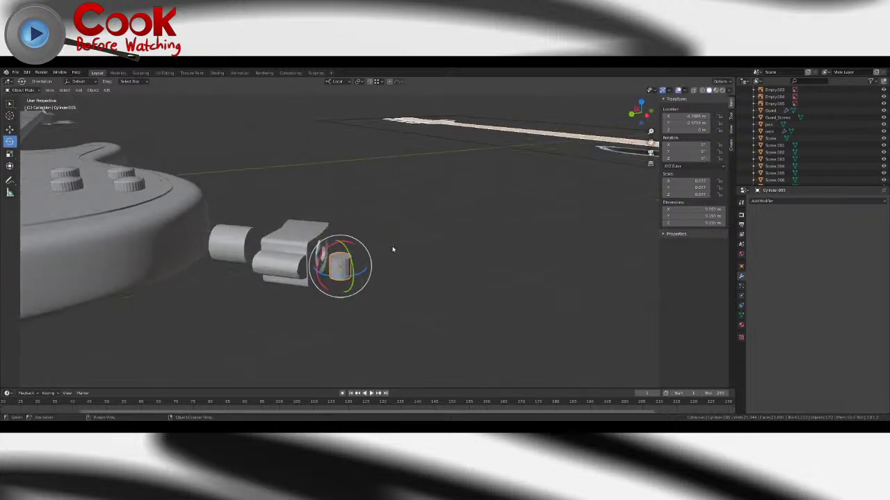
key("Delete")
- In the jack's Edit Mode, add a 16-sided cylinder to its mesh and move it beside the jack
left_click(304, 251)
key("Tab")
scroll(383, 241, "down", 3)
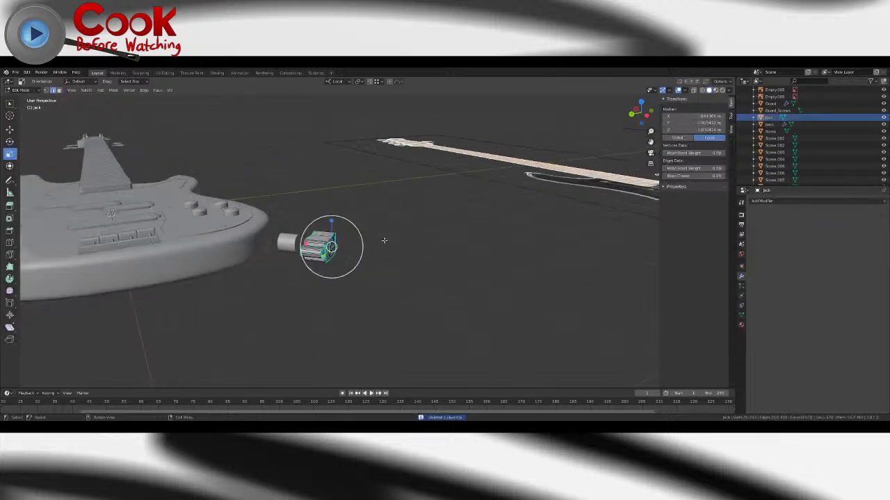
middle_click_drag(383, 240, 351, 256)
left_click(101, 90)
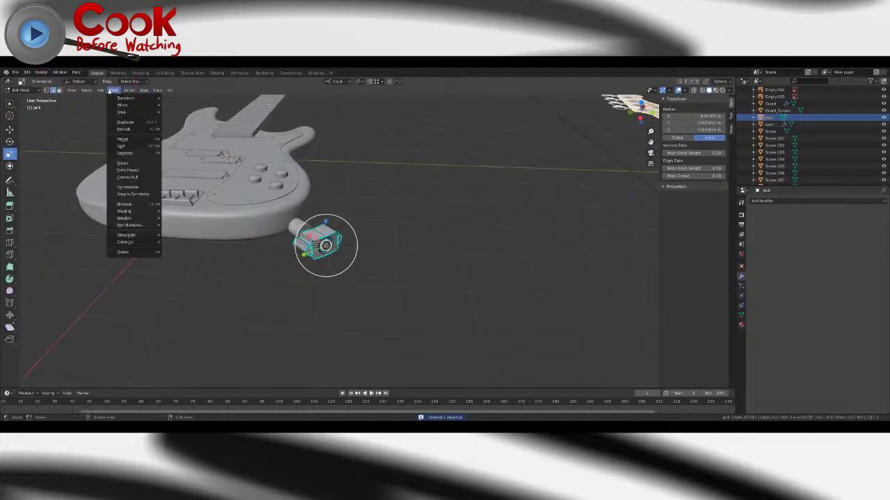
left_click(112, 133)
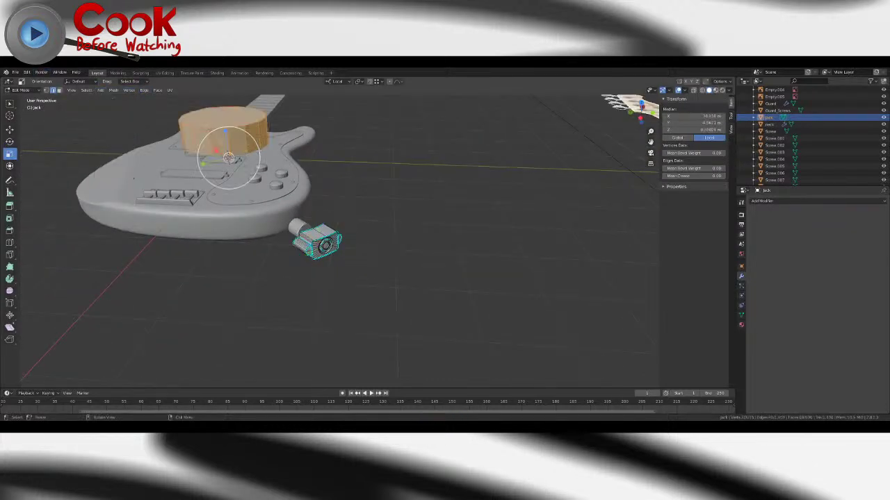
left_click(9, 130)
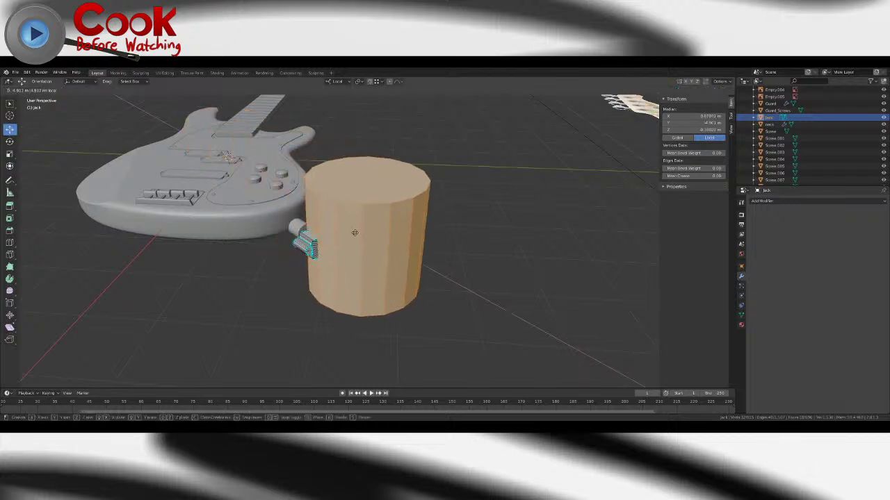
- Rotate the cylinder onto its side so its round end faces the same way as the jack's nut
left_click(10, 142)
middle_click_drag(371, 234, 368, 217)
left_click_drag(367, 217, 431, 236)
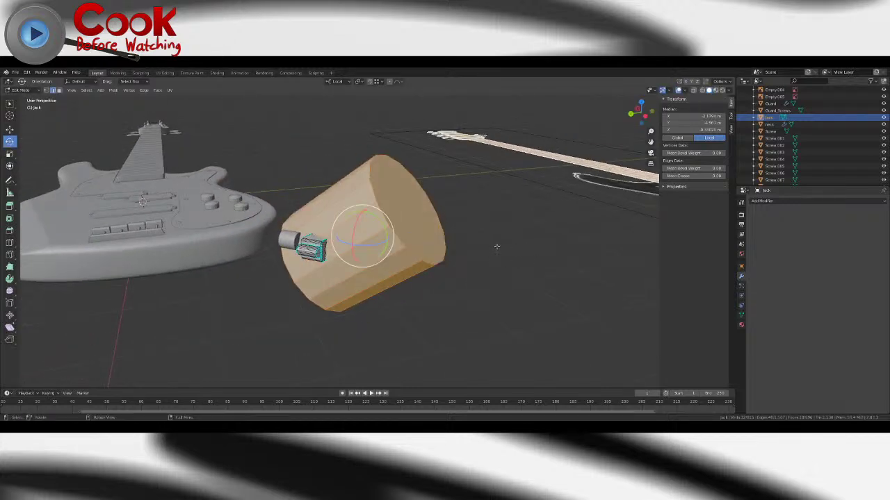
key("F9")
left_click(564, 258)
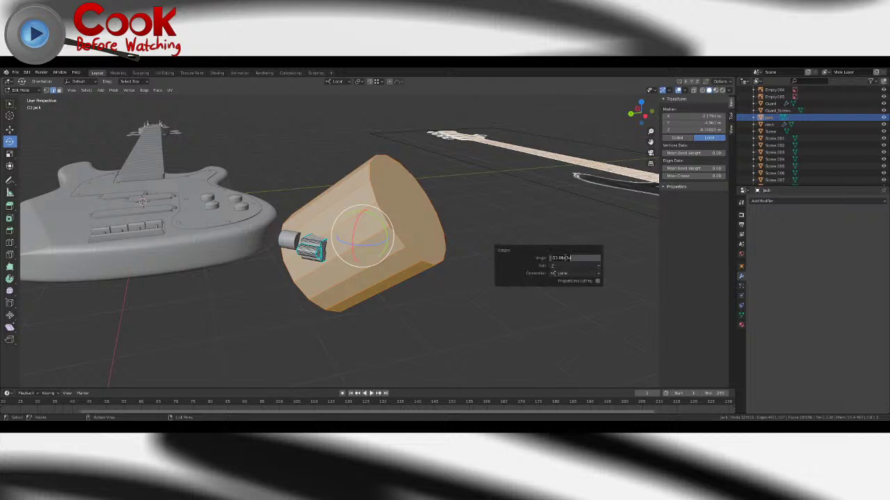
key("Return")
- Scale the cylinder down and repeat the scaling until it is smaller than the jack housing
left_click(9, 154)
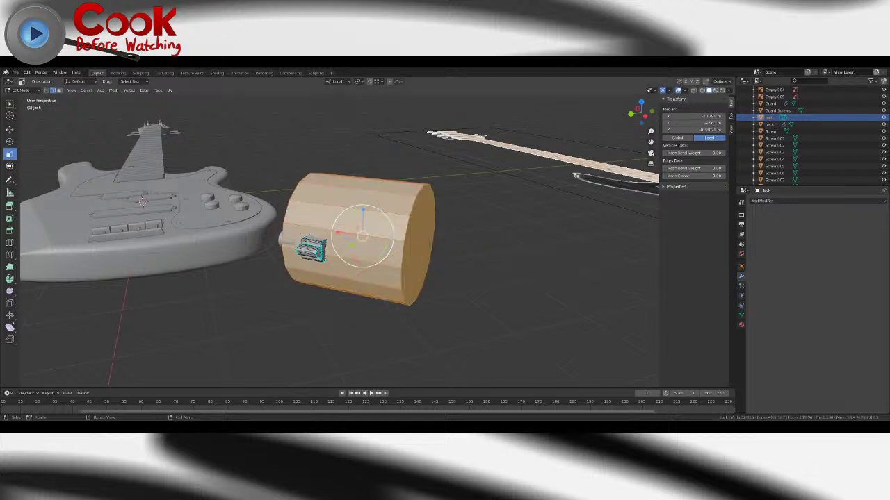
middle_click_drag(411, 232, 320, 205)
left_click_drag(410, 228, 397, 246)
key("shift+r")
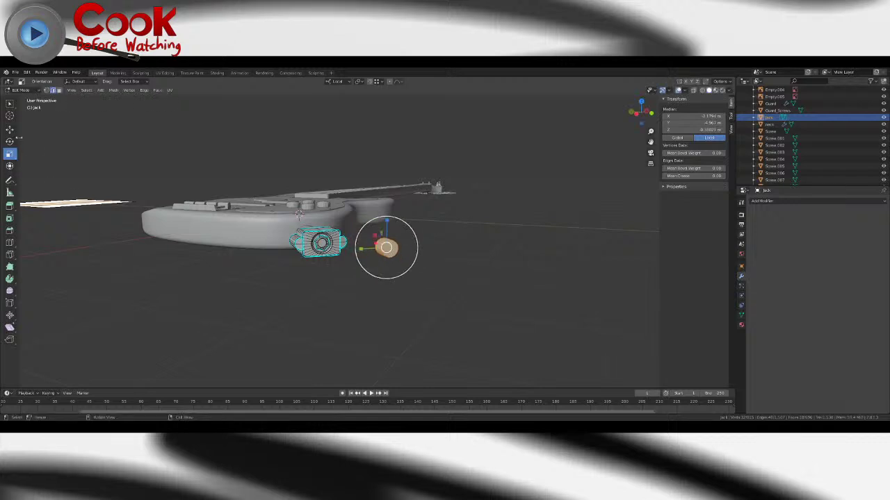
- Move the cylinder in front of the jack's nut and scale it down to roughly the size of the nut's opening
left_click(10, 130)
middle_click_drag(458, 289, 425, 262)
scroll(424, 262, "up", 3)
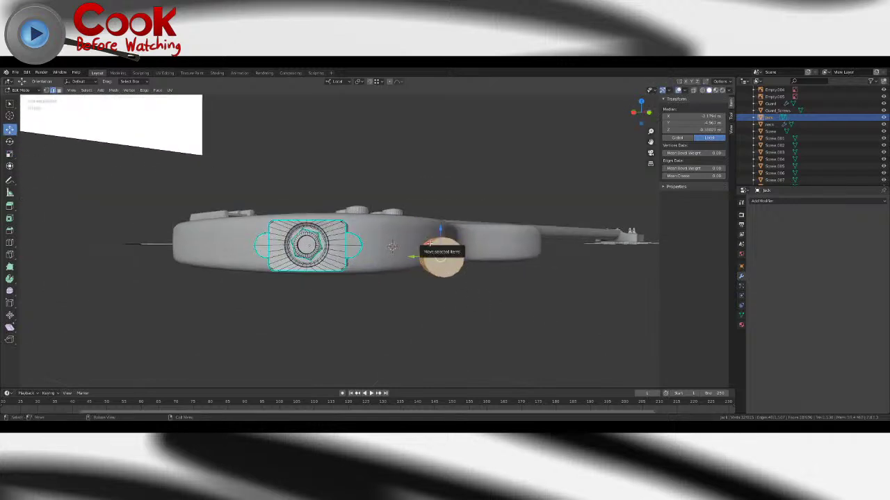
left_click_drag(427, 243, 295, 233)
scroll(295, 233, "up", 3)
middle_click_drag(295, 233, 339, 247, "shift")
scroll(338, 247, "up", 2)
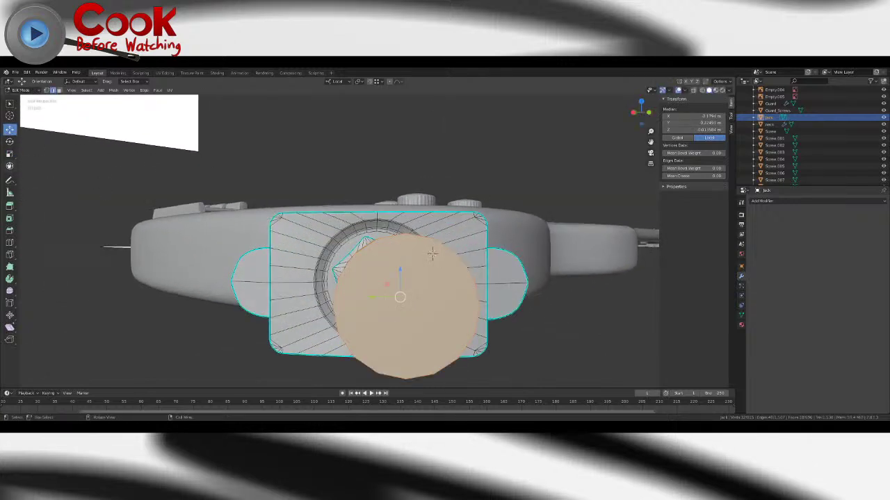
left_click(9, 153)
key("s")
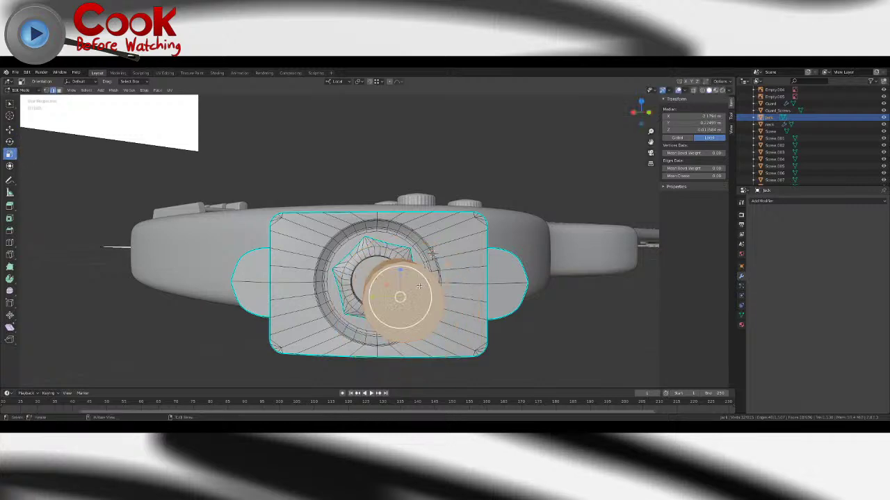
left_click(417, 287)
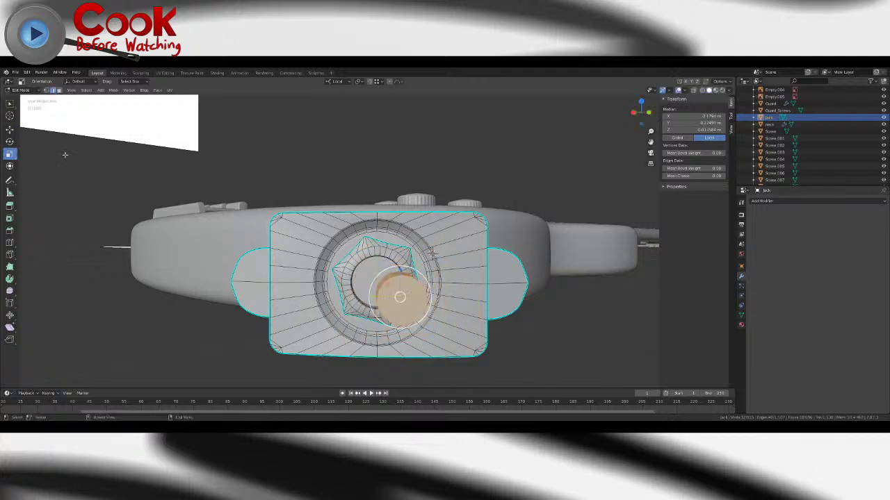
- Centre the cylinder on the nut's opening and move it up to the front of the jack housing
left_click(12, 133)
left_click_drag(386, 285, 363, 271)
middle_click_drag(364, 271, 442, 293)
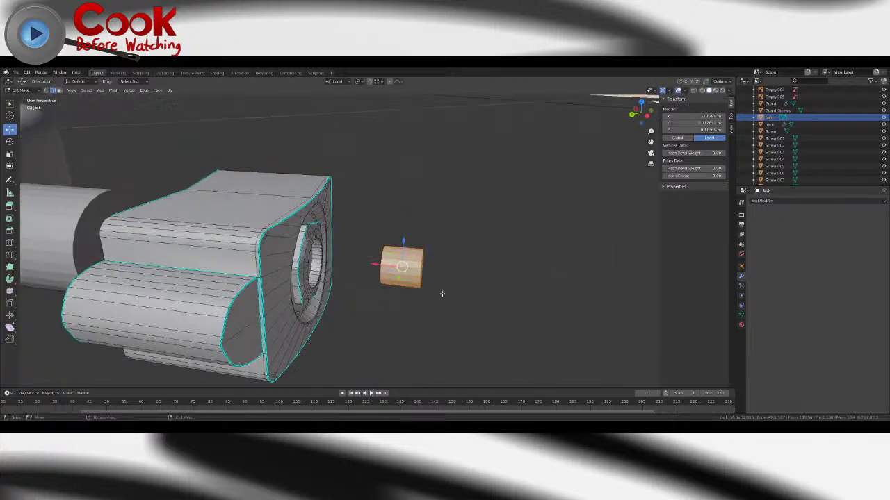
left_click_drag(375, 264, 297, 258)
middle_click_drag(417, 274, 337, 250)
scroll(389, 275, "up", 2)
middle_click_drag(337, 240, 409, 255, "shift")
middle_click_drag(335, 272, 332, 264, "shift")
mouse_move(339, 221)
left_mouse_down()
mouse_move(336, 253)
mouse_move(317, 261)
mouse_move(338, 252)
mouse_move(342, 229)
left_mouse_up()
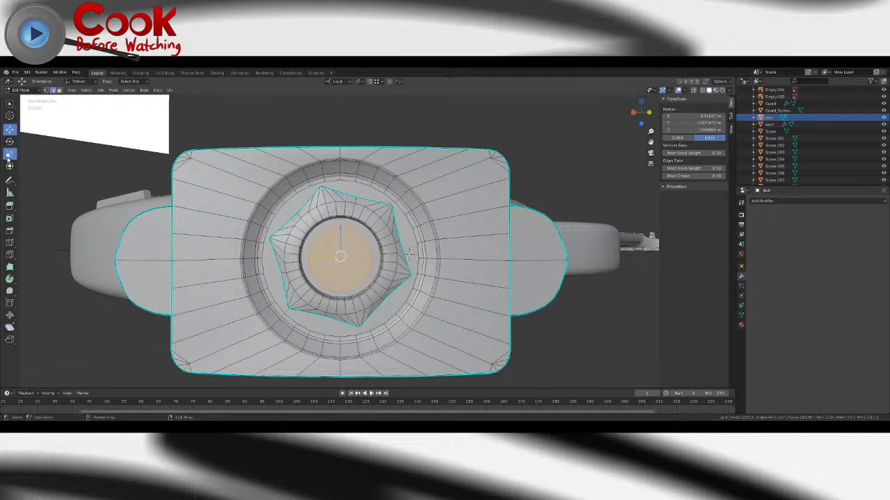
- Enlarge the cylinder to fill the nut's opening and nudge it along its local Z axis to centre it
left_click(9, 154)
left_click(374, 244)
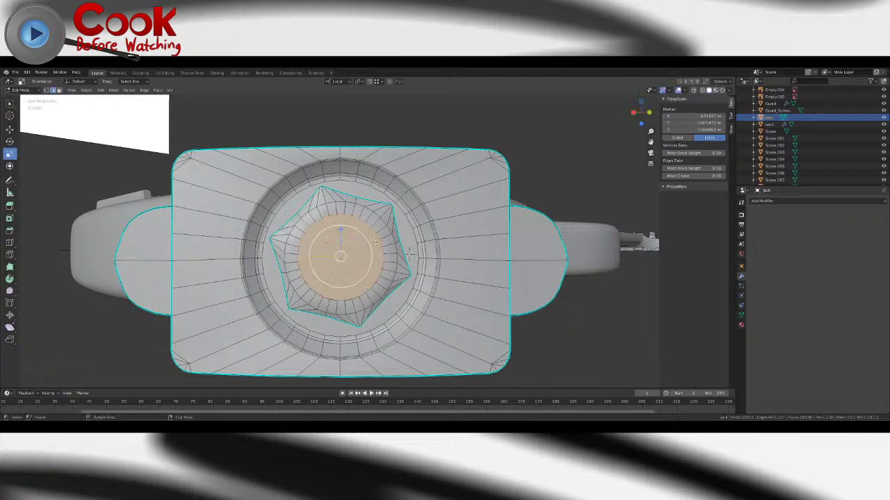
middle_click_drag(253, 212, 285, 220)
key("s")
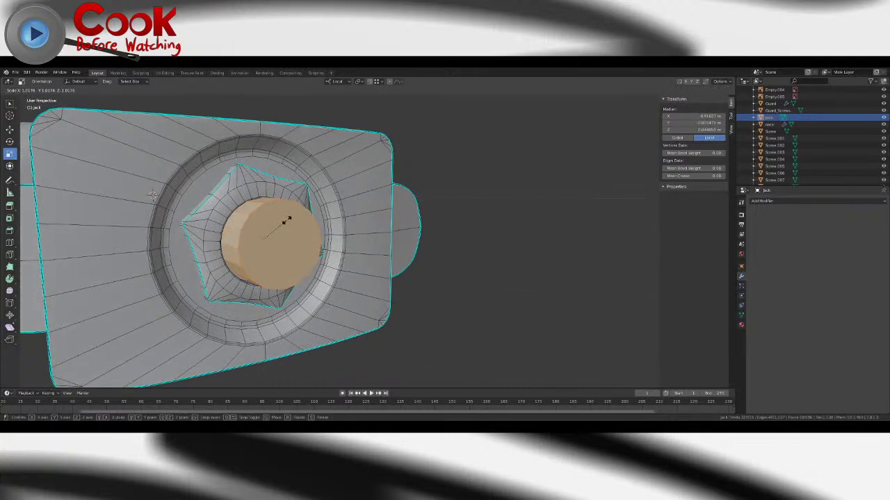
left_click(290, 220)
key("g")
key("z")
key("z")
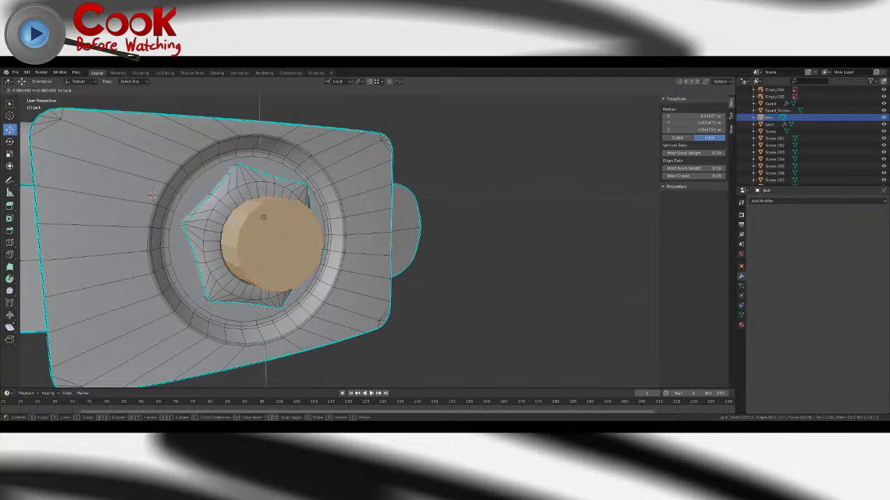
left_click(266, 218)
- Move the cylinder along its local X axis into the nut's opening and check the fit from the front
middle_click_drag(266, 218, 324, 248)
scroll(443, 255, "down", 4)
key("g")
key("x")
key("x")
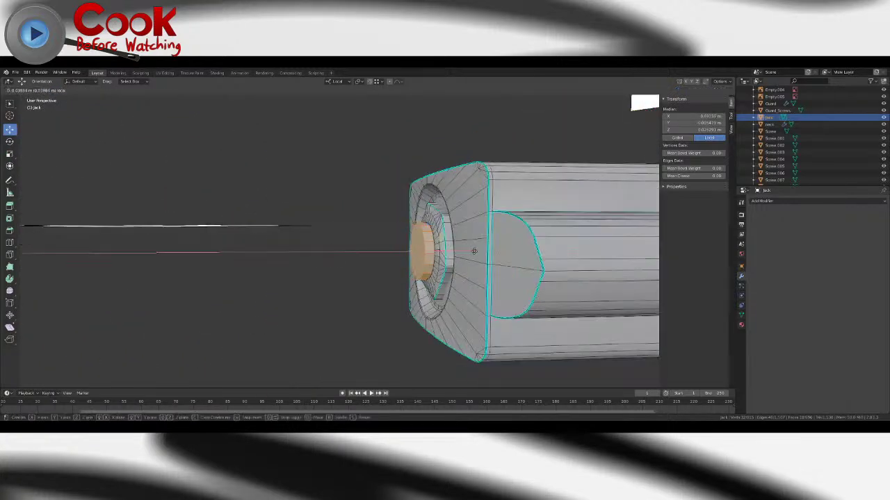
left_click(477, 251)
scroll(476, 251, "down", 4)
middle_click_drag(299, 260, 371, 366)
scroll(382, 274, "up", 4)
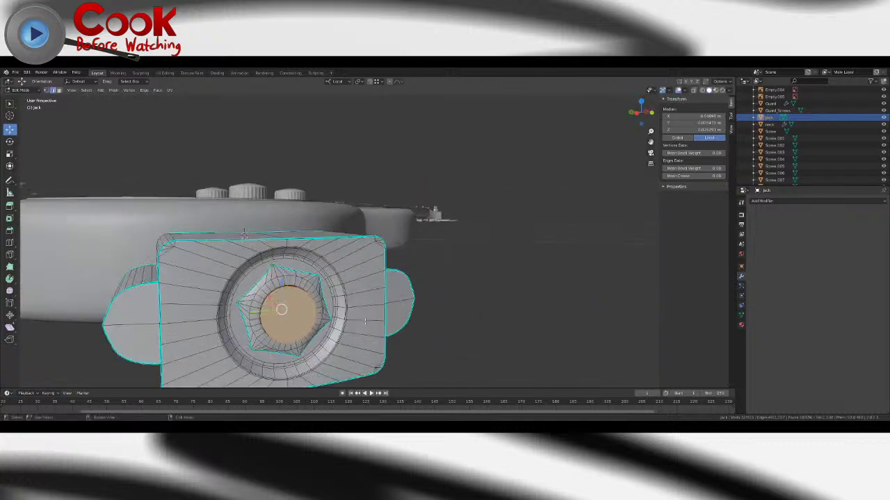
- Move the cylinder along its local X axis slightly deeper into the nut's opening
middle_click_drag(243, 325, 397, 262)
scroll(397, 263, "up", 4)
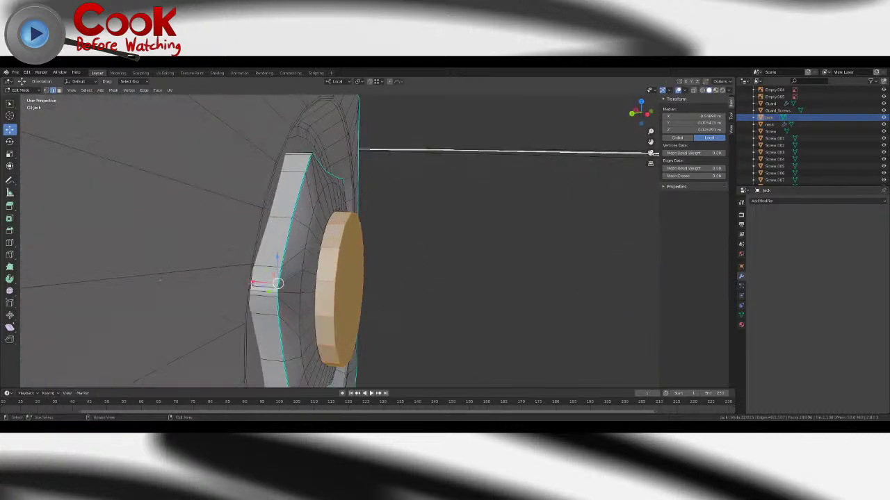
key("g")
key("x")
left_click(403, 262)
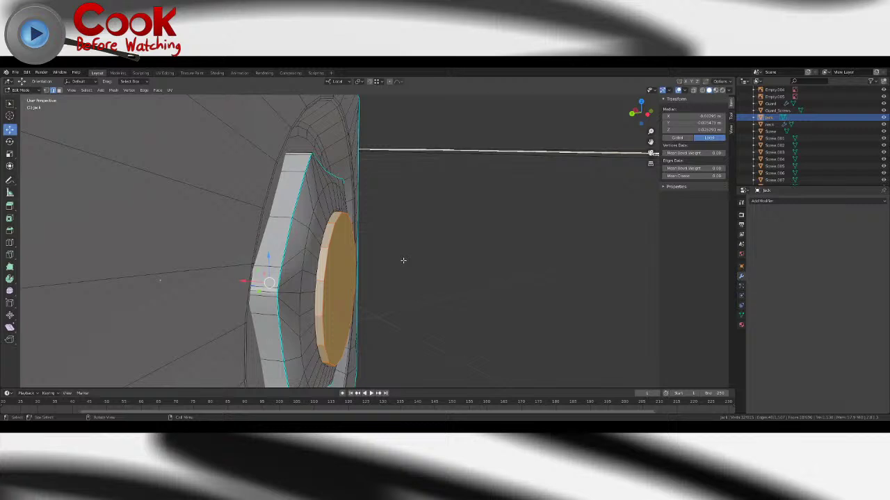
- Shade the cylinder smooth and give its front cap face flat shading
left_click(144, 90)
mouse_move(157, 92)
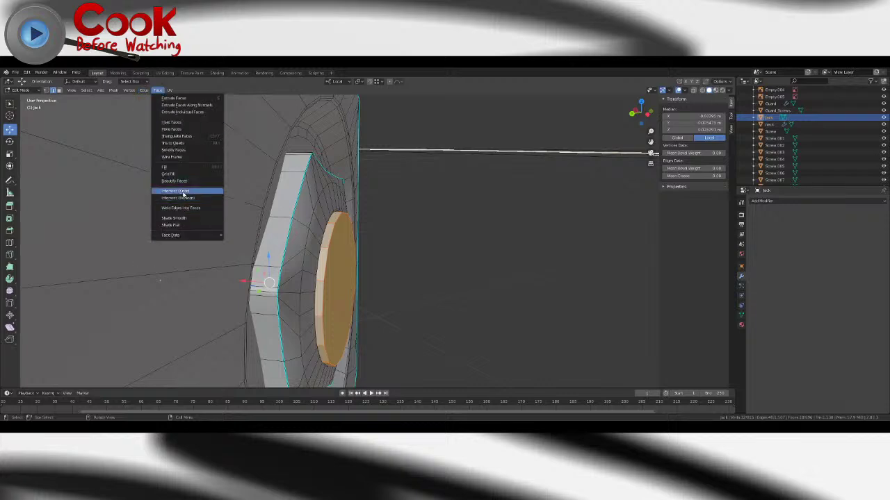
left_click(183, 218)
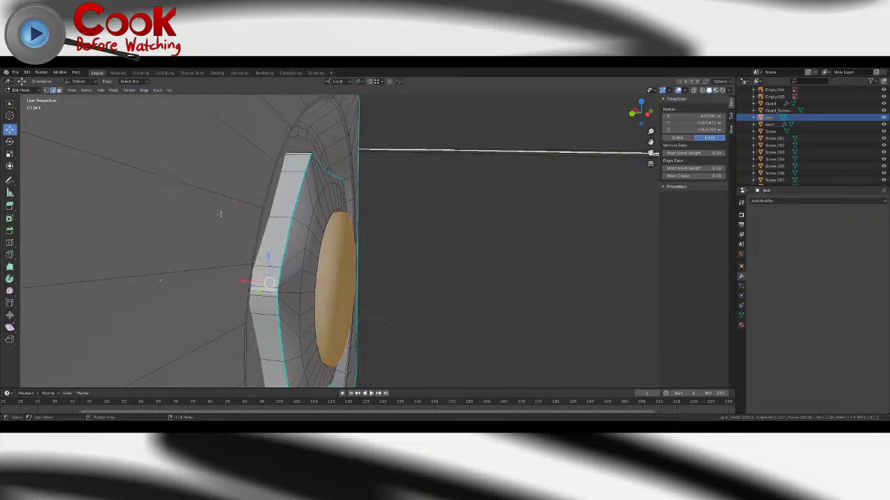
middle_click_drag(421, 228, 416, 280)
key("alt+a")
left_click(60, 91)
left_click(383, 285)
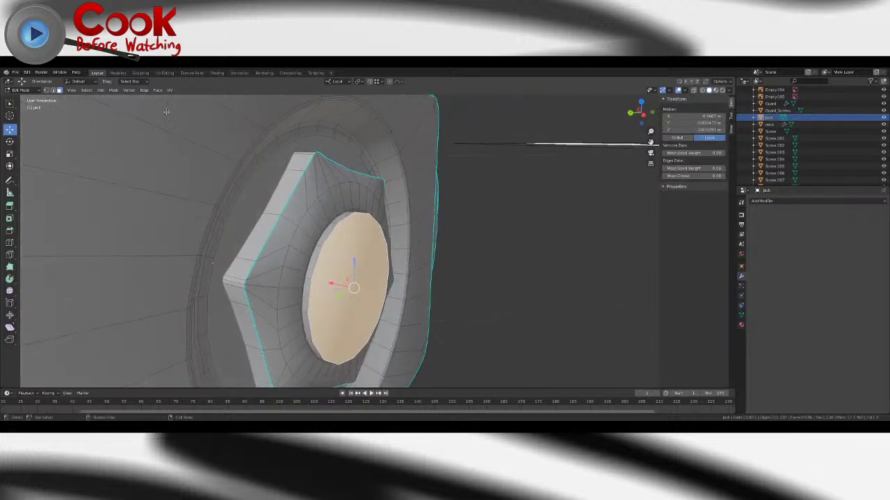
left_click(144, 91)
left_click(174, 225)
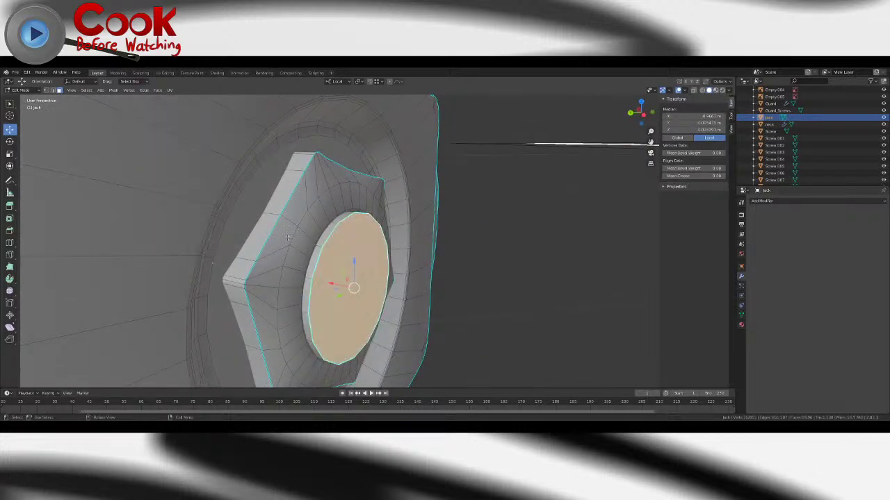
- Inset the cylinder's front face slightly to leave a narrow rim around it
middle_click_drag(377, 258, 354, 253)
scroll(405, 253, "down", 2)
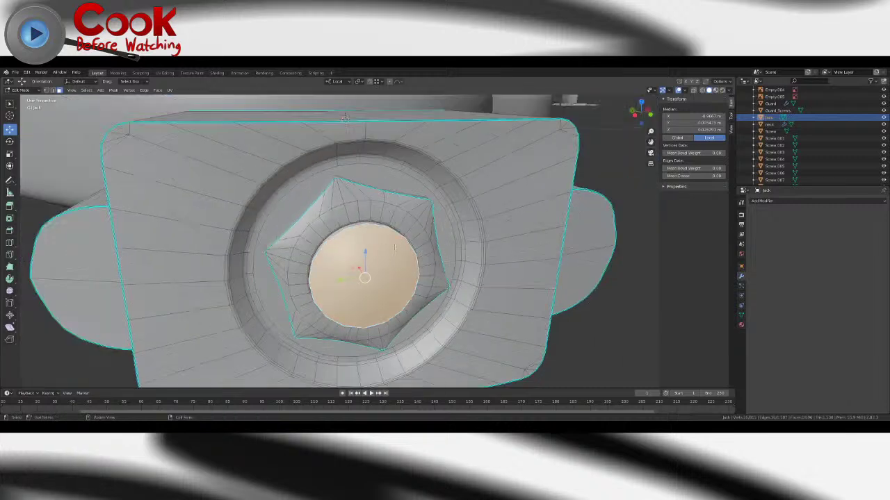
left_click(10, 218)
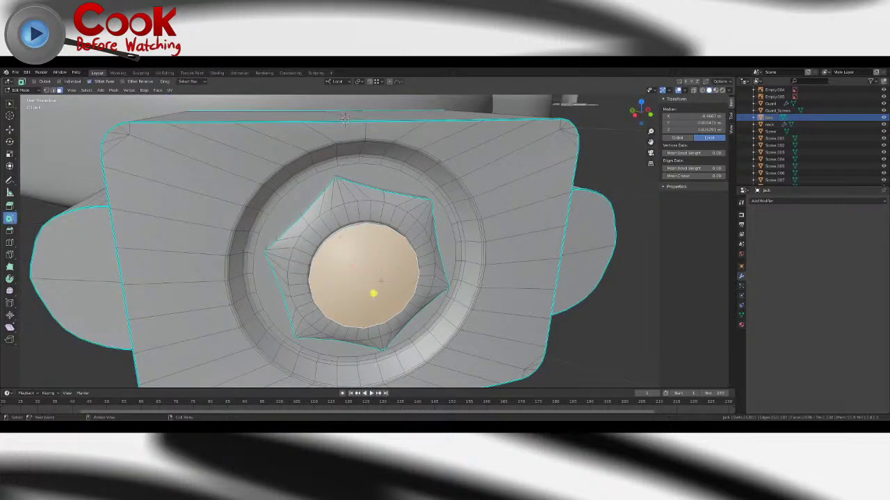
mouse_move(374, 291)
left_mouse_down()
mouse_move(365, 285)
mouse_move(373, 293)
left_mouse_up()
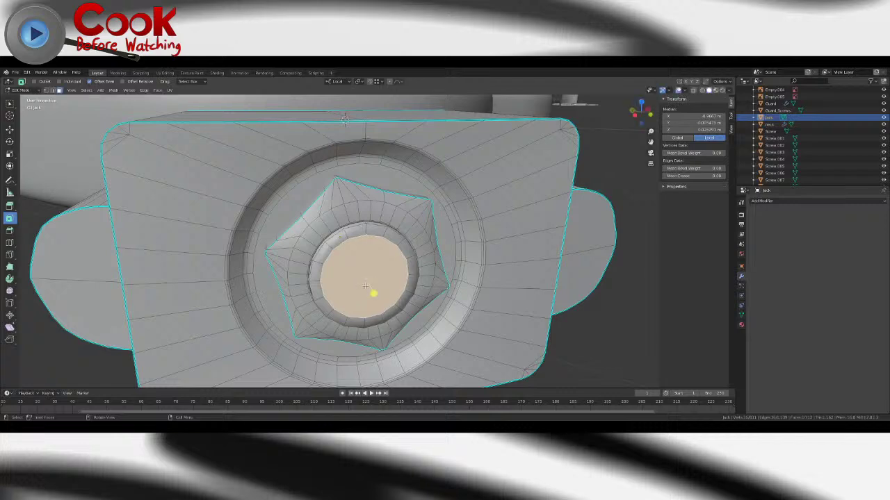
- Extrude the inset front face inward to hollow out the cylinder into a socket
middle_click_drag(366, 286, 216, 230)
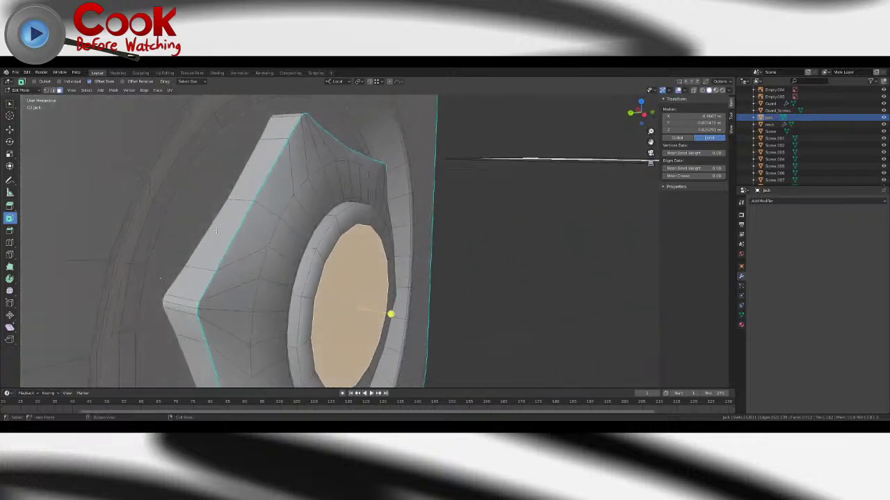
left_click(10, 206)
left_click_drag(376, 292, 340, 288)
mouse_move(340, 288)
middle_mouse_down()
mouse_move(257, 281)
mouse_move(330, 295)
mouse_move(327, 288)
middle_mouse_up()
scroll(292, 278, "down", 3)
scroll(330, 300, "up", 6)
middle_click_drag(362, 223, 375, 206)
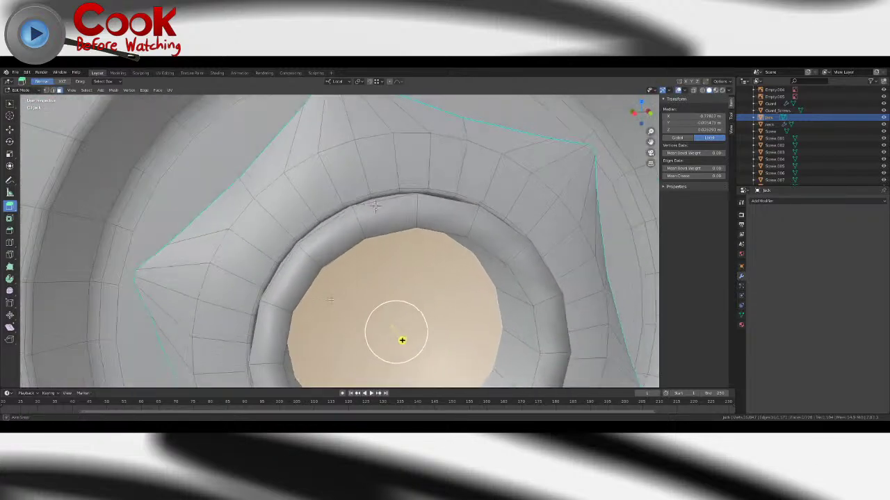
scroll(375, 207, "down", 5)
middle_click_drag(377, 302, 357, 296)
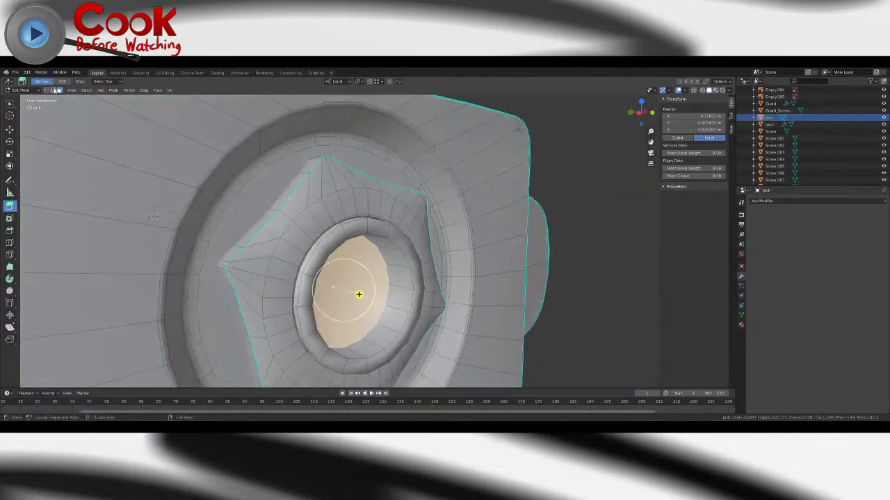
scroll(359, 294, "up", 4)
middle_click_drag(363, 349, 316, 208)
- Bevel the outer and inner edge loops of the socket's front rim and check the rounded rim on the whole jack
left_click(279, 262, "alt")
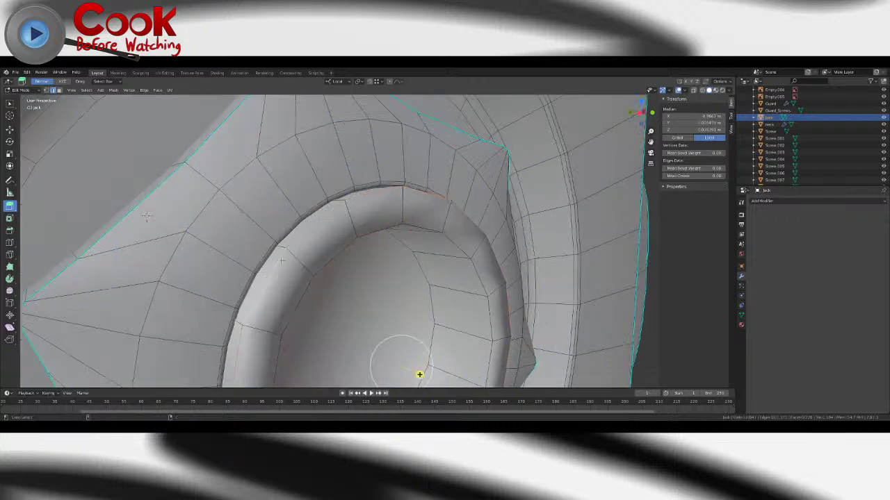
left_click(337, 254, "alt+shift")
scroll(338, 255, "down", 3)
key("ctrl+e")
left_click(334, 255)
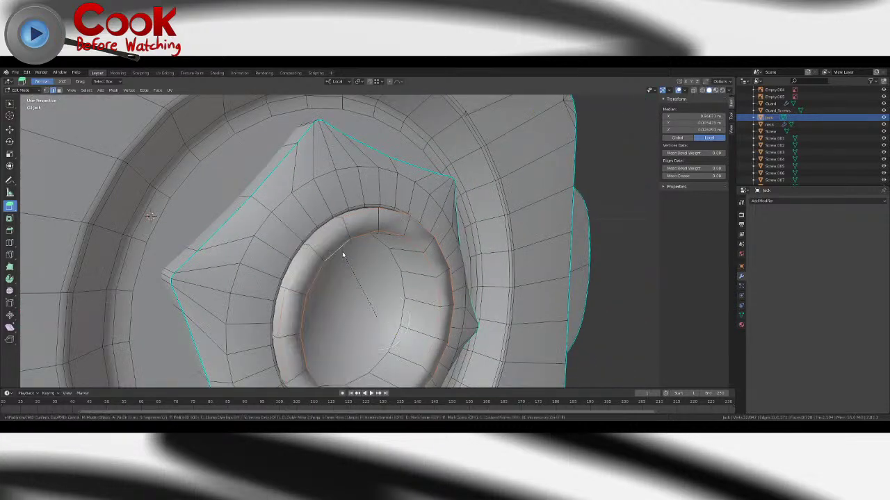
left_click(398, 229)
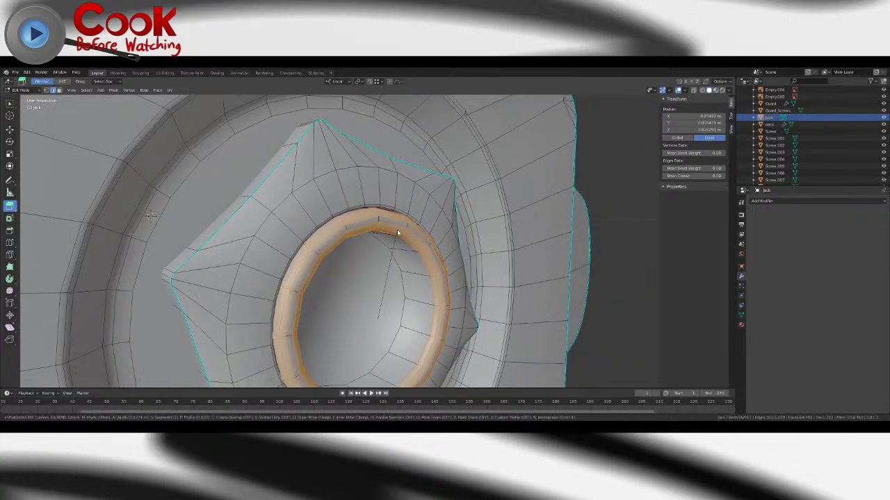
key("Tab")
scroll(399, 230, "down", 5)
middle_click_drag(396, 234, 369, 262)
- Select the socket's inner end face and move it deeper into the jack
key("Tab")
scroll(375, 263, "up", 4)
left_click(389, 265)
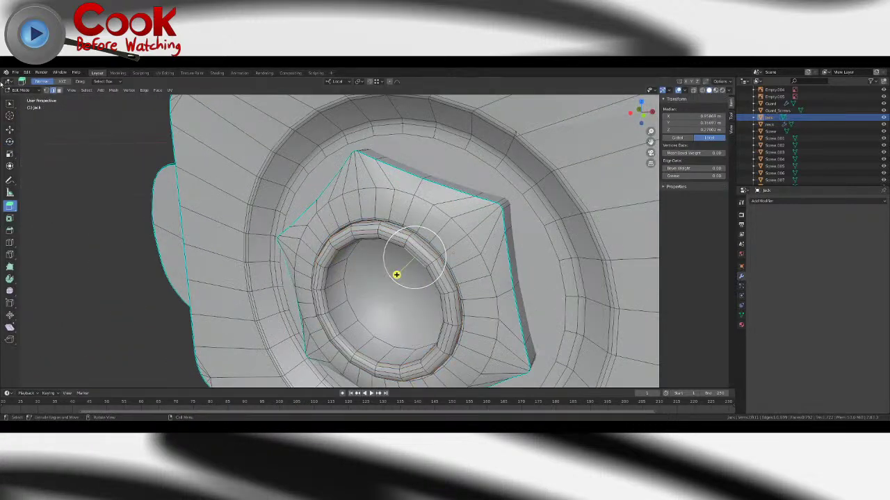
key("3")
left_click(384, 300)
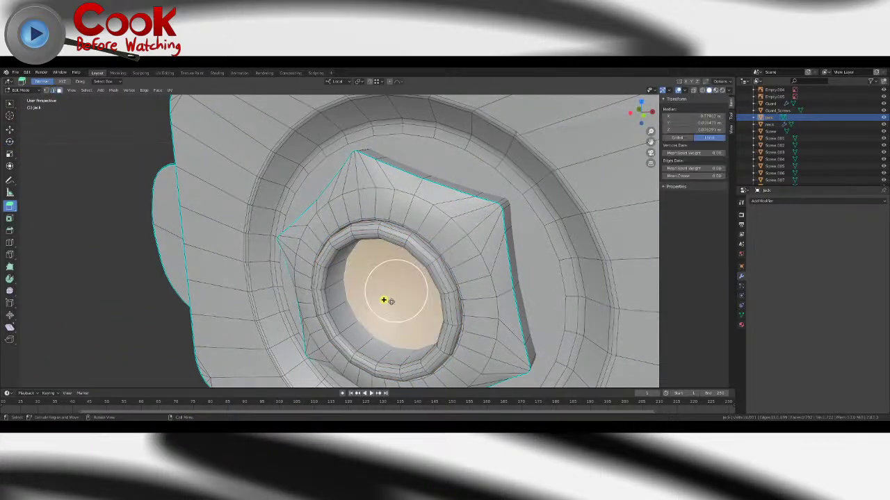
left_click(9, 132)
left_click_drag(407, 283, 436, 270)
middle_click_drag(436, 270, 473, 274)
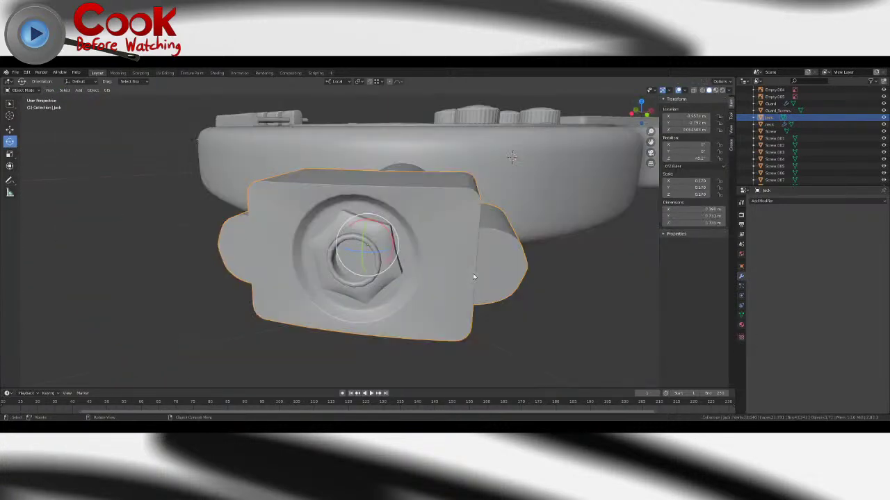
- Select the circular recess floor face behind the nut and inset it slightly
middle_click_drag(473, 273, 457, 244)
key("Tab")
left_click(375, 261)
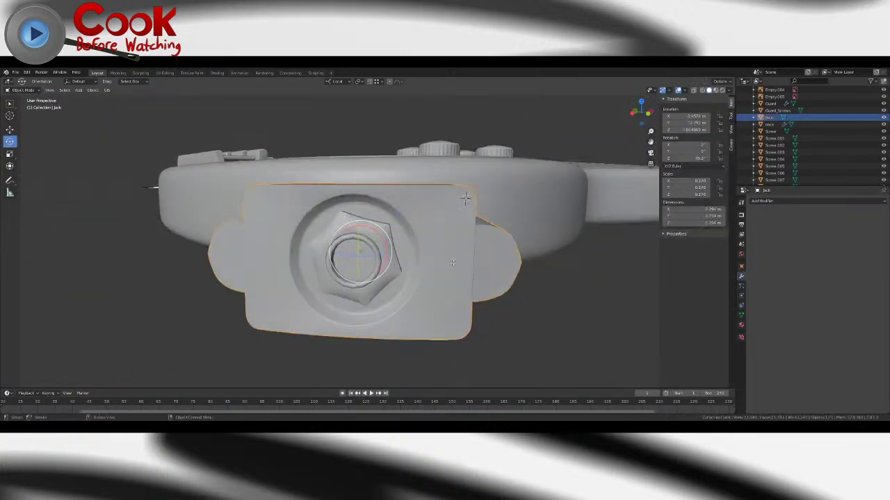
key("Tab")
scroll(368, 264, "up", 3)
left_click(369, 264)
middle_click_drag(475, 195, 432, 203)
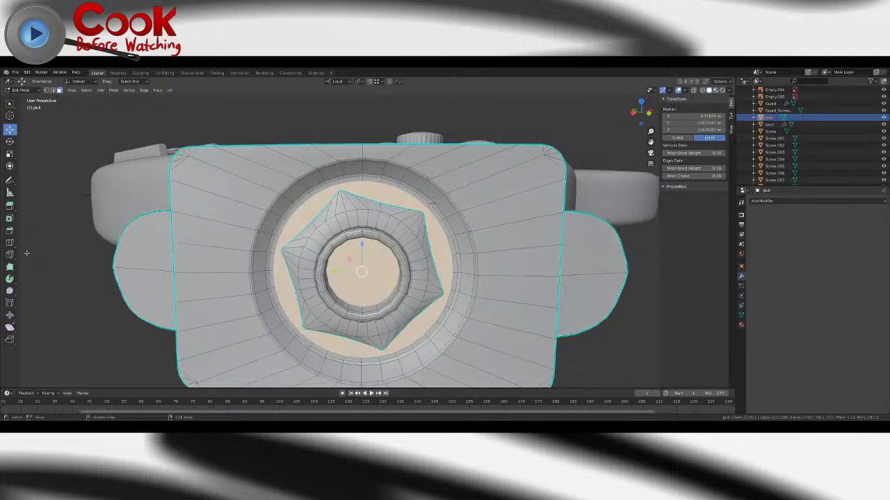
left_click(9, 219)
mouse_move(363, 279)
left_mouse_down()
mouse_move(364, 258)
mouse_move(358, 278)
mouse_move(369, 266)
mouse_move(353, 270)
mouse_move(362, 274)
left_mouse_up()
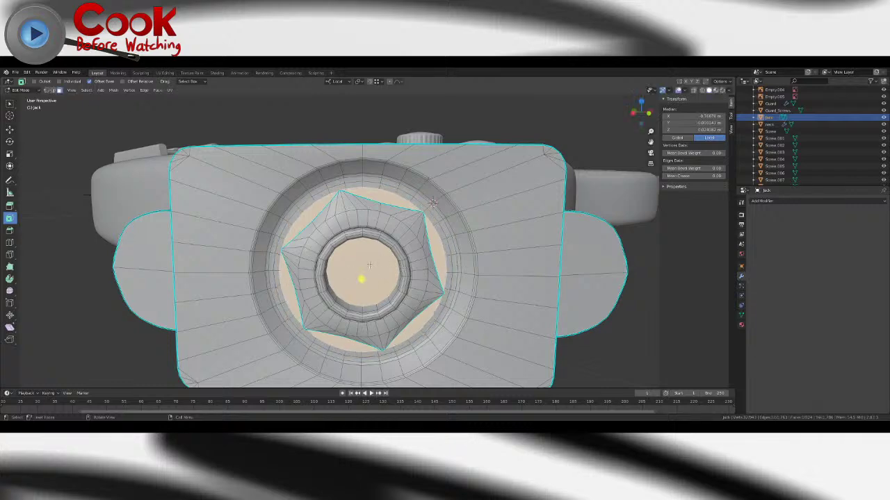
- Extrude the inset recess floor back into the jack housing to clear the inside of the socket
mouse_move(363, 276)
middle_mouse_down()
mouse_move(384, 284)
mouse_move(350, 283)
middle_mouse_up()
left_click_drag(350, 284, 414, 257)
left_click(10, 207)
middle_click_drag(403, 260, 440, 269)
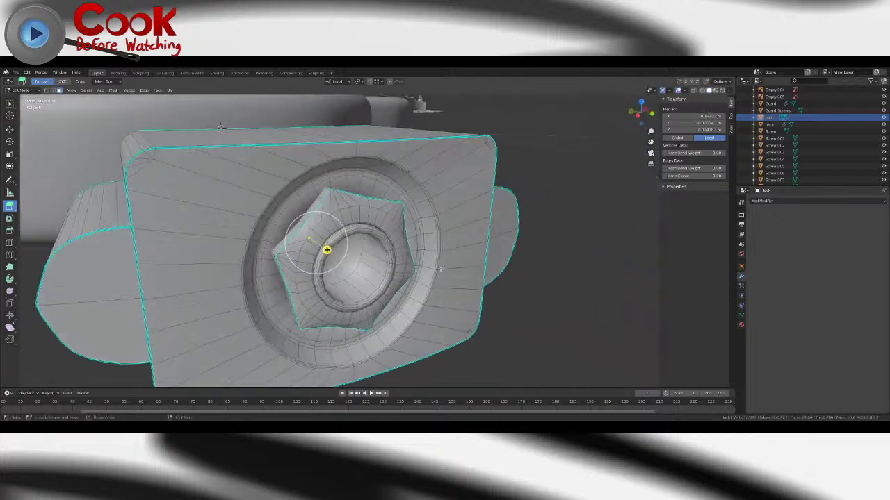
key("ctrl+z")
middle_click_drag(359, 259, 311, 259)
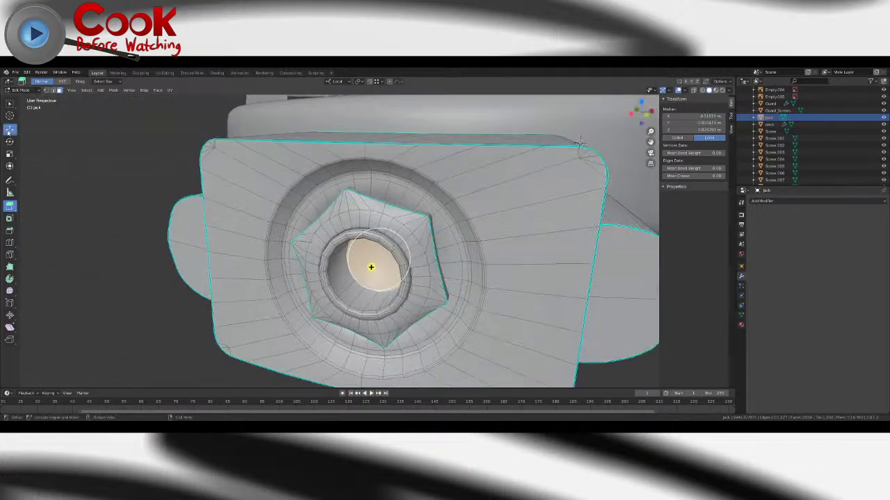
left_click(9, 130)
left_click_drag(388, 252, 411, 225)
key("ctrl+z")
key("ctrl+z")
key("ctrl+z")
left_click(390, 254)
left_click(383, 260)
left_click(387, 258)
- Select the socket's inner end face and move it along its local X axis deeper into the jack
scroll(412, 225, "down", 3)
key("Tab")
middle_click_drag(412, 240, 380, 267)
scroll(403, 260, "down", 3)
scroll(390, 255, "up", 7)
key("Tab")
left_click(380, 267)
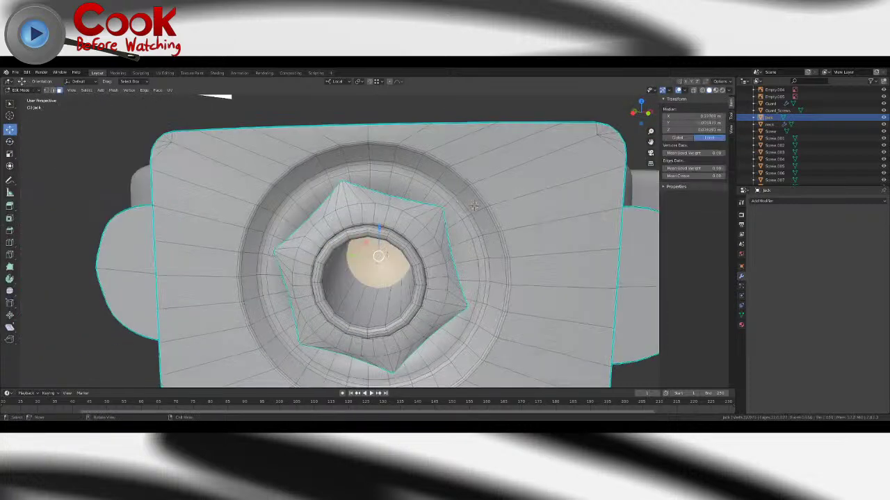
middle_click_drag(474, 206, 538, 302)
key("g")
key("x")
left_click(541, 273)
scroll(538, 301, "down", 5)
key("Tab")
- Move the nut's hexagonal back face further back along its local X axis
middle_click_drag(316, 285, 447, 328)
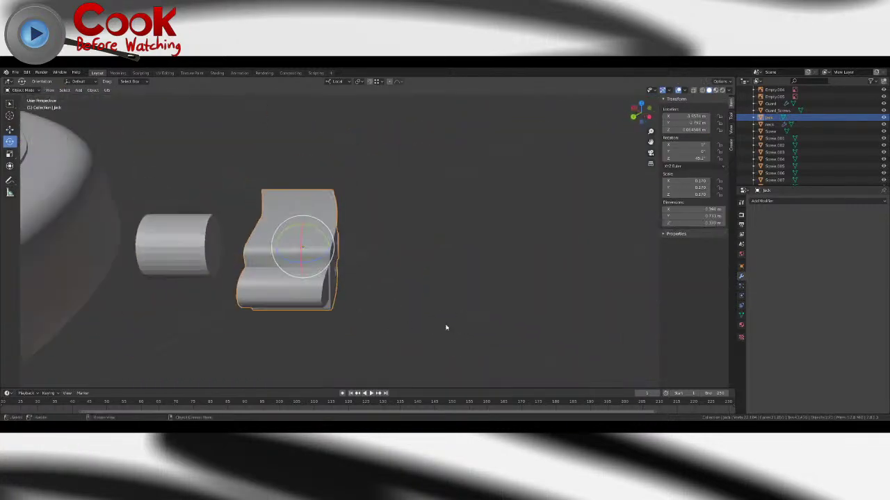
middle_click_drag(417, 275, 492, 308)
scroll(493, 308, "up", 4)
middle_click_drag(362, 324, 417, 306)
key("Tab")
left_click(397, 292)
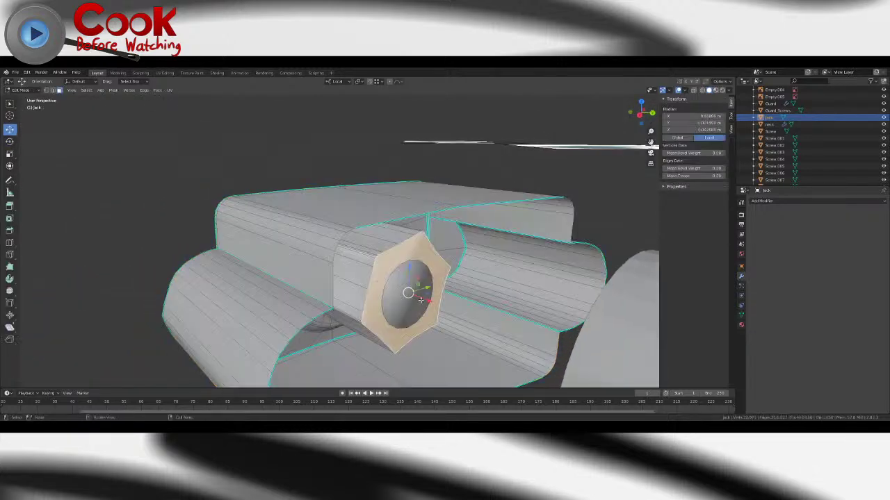
left_click_drag(421, 300, 434, 304)
key("Tab")
scroll(343, 308, "down", 6)
middle_click_drag(343, 308, 424, 309)
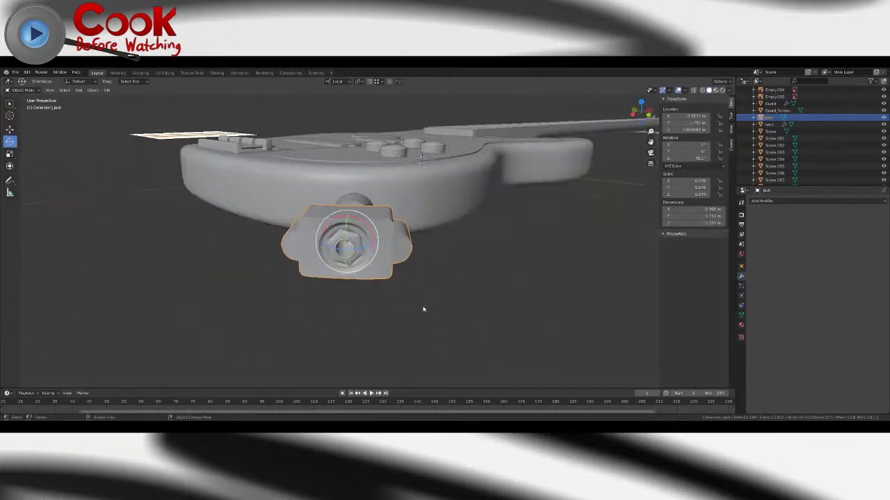
- Delete the nut's hexagonal back face
left_click(413, 304)
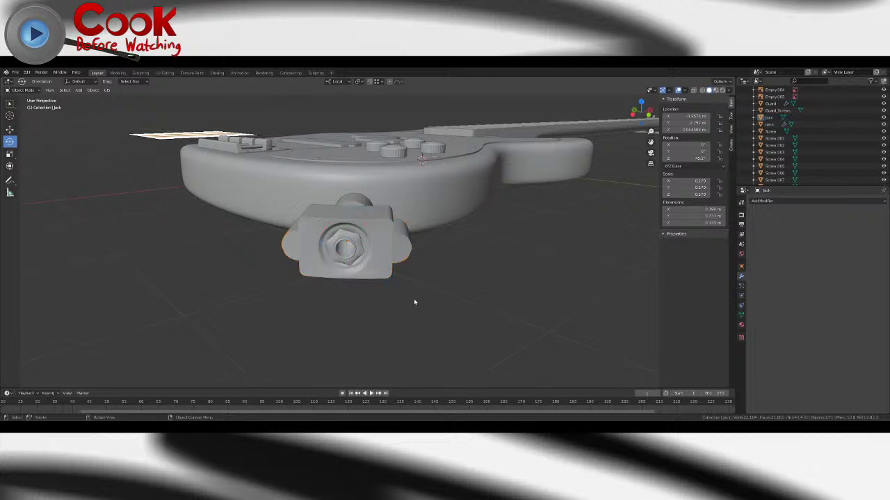
left_click(369, 246)
key("Tab")
middle_click_drag(439, 273, 354, 281)
scroll(354, 281, "up", 4)
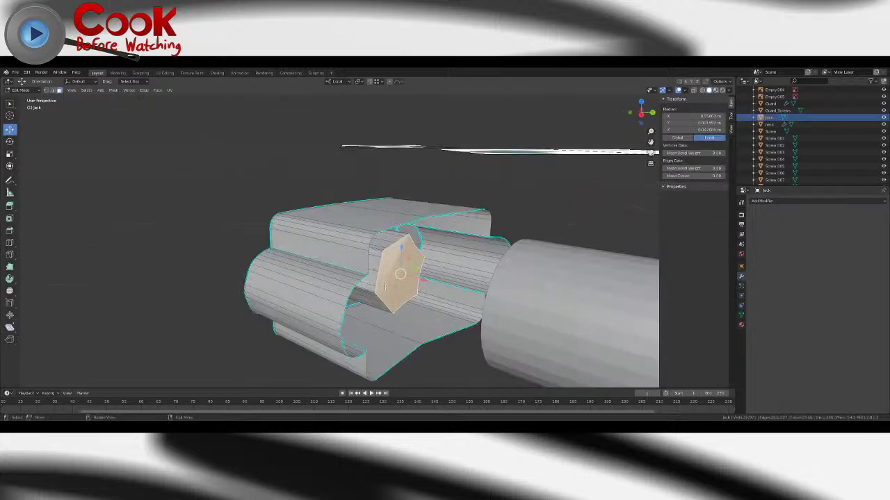
key("x")
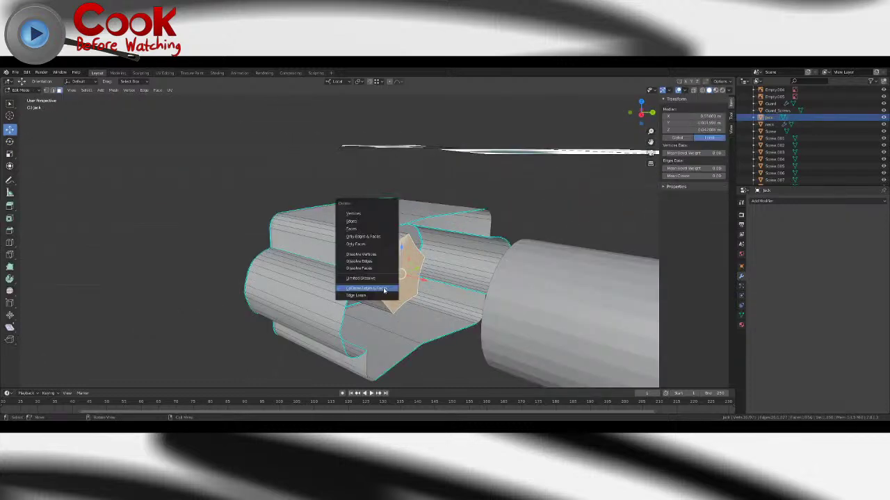
left_click(359, 229)
- Move the extruded recess floor's circular end face slightly back along local X and delete that face
middle_click_drag(456, 277, 414, 320)
scroll(416, 304, "up", 4)
left_click(377, 280, "alt")
left_click_drag(414, 320, 423, 323)
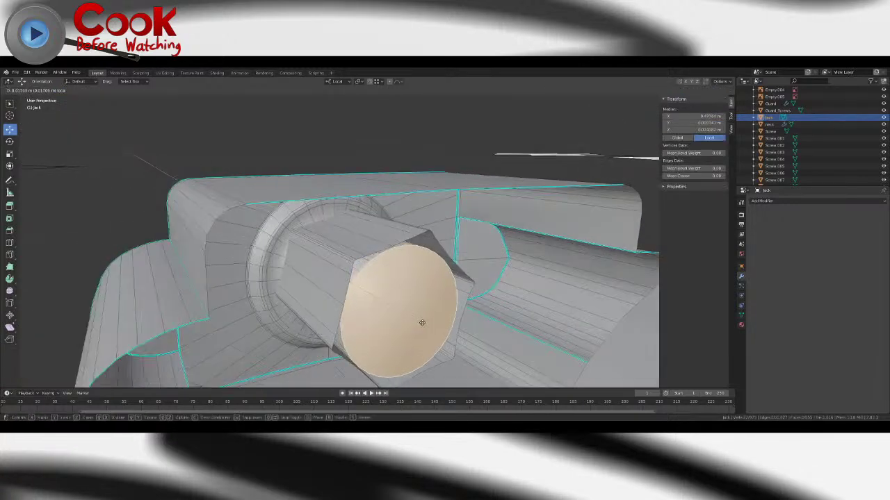
middle_click_drag(423, 323, 359, 311)
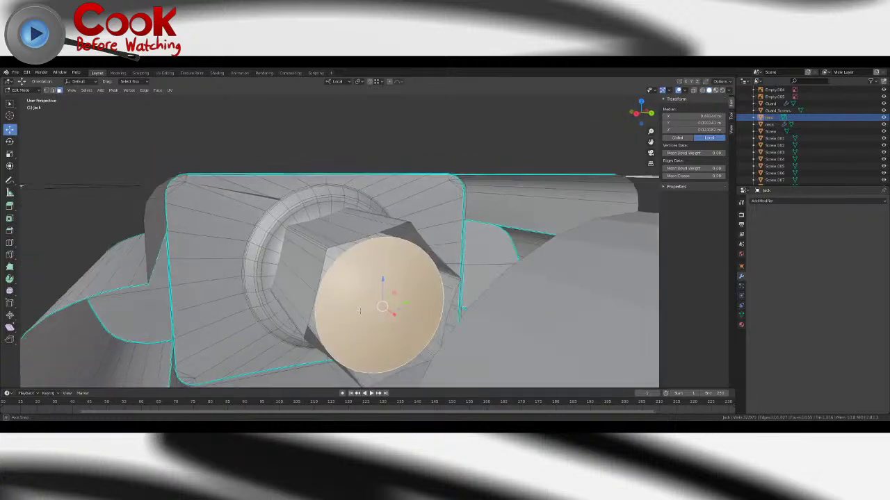
key("x")
left_click(360, 312)
key("Tab")
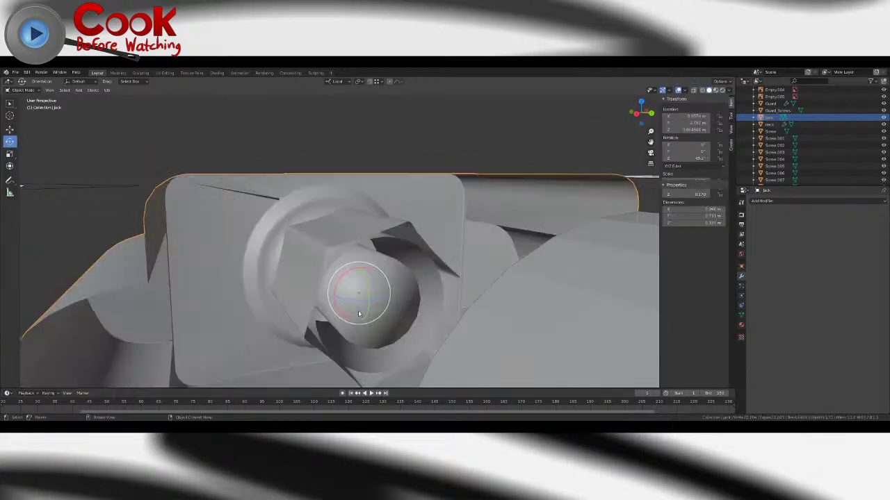
- Move the finished jack along its local X axis into the rounded edge of the guitar body
scroll(345, 311, "down", 5)
middle_click_drag(344, 311, 335, 247)
left_click(10, 131)
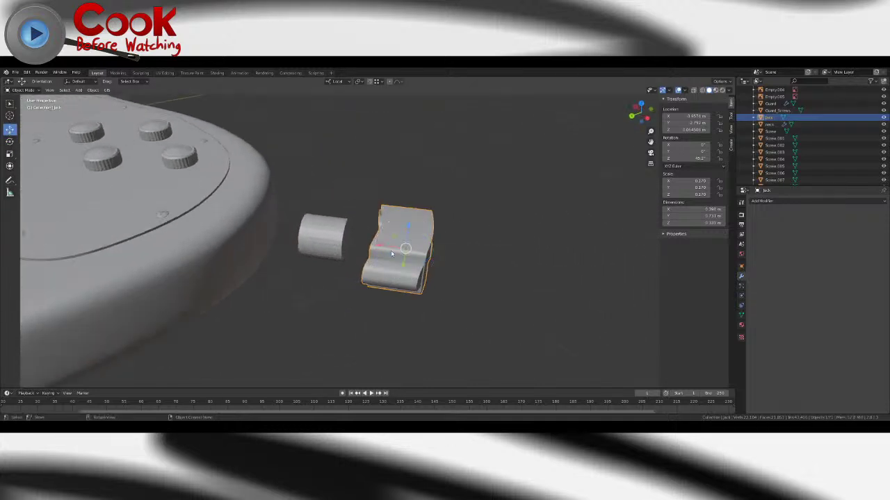
left_click_drag(388, 251, 225, 235)
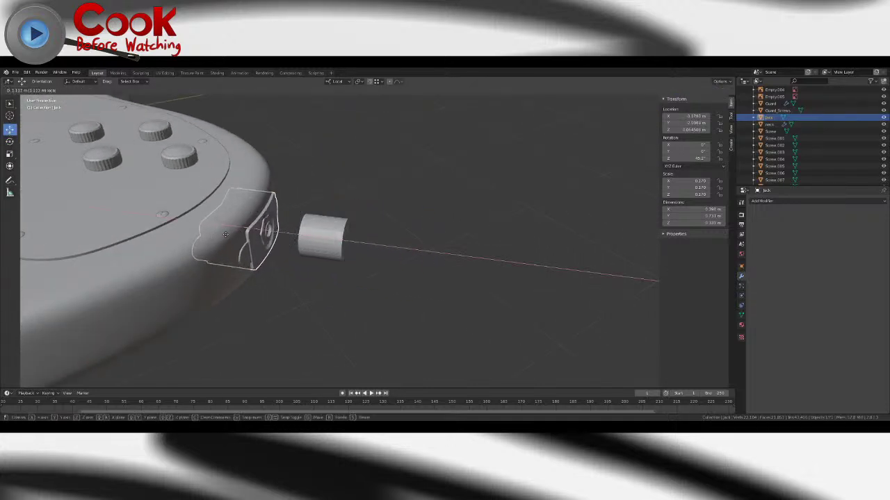
- Examine how the jack sits in the body's rounded edge and how the body's mesh runs around it
middle_click_drag(337, 263, 296, 312)
scroll(299, 282, "up", 5)
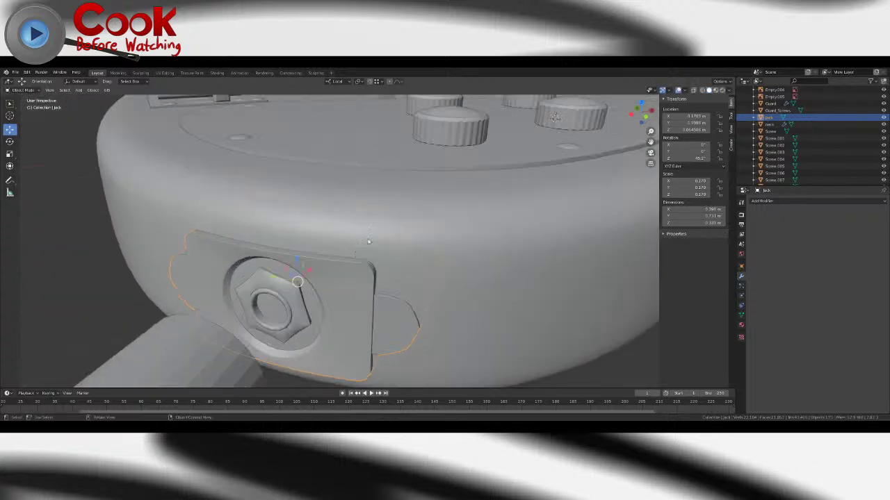
left_click(392, 230)
key("Tab")
scroll(393, 230, "down", 2)
mouse_move(376, 260)
middle_mouse_down()
mouse_move(417, 242)
mouse_move(385, 276)
mouse_move(351, 288)
mouse_move(324, 280)
mouse_move(370, 277)
middle_mouse_up()
scroll(385, 277, "up", 4)
scroll(372, 277, "down", 6)
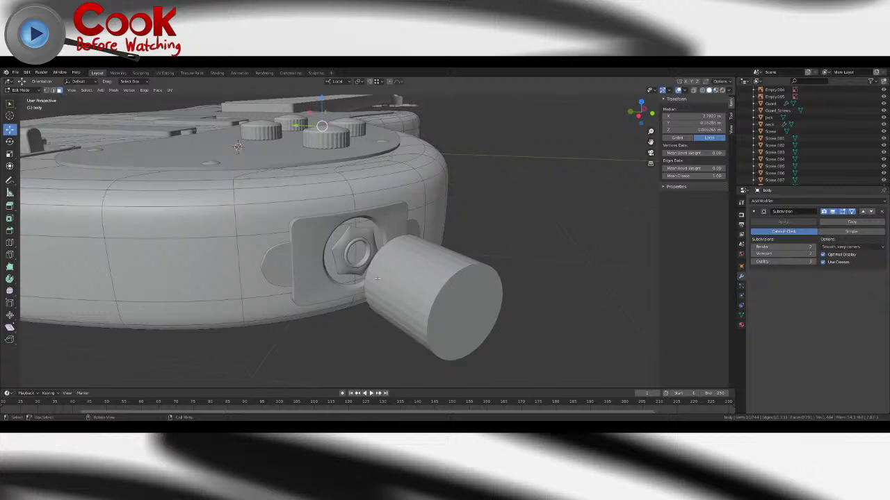
middle_click_drag(368, 255, 354, 254)
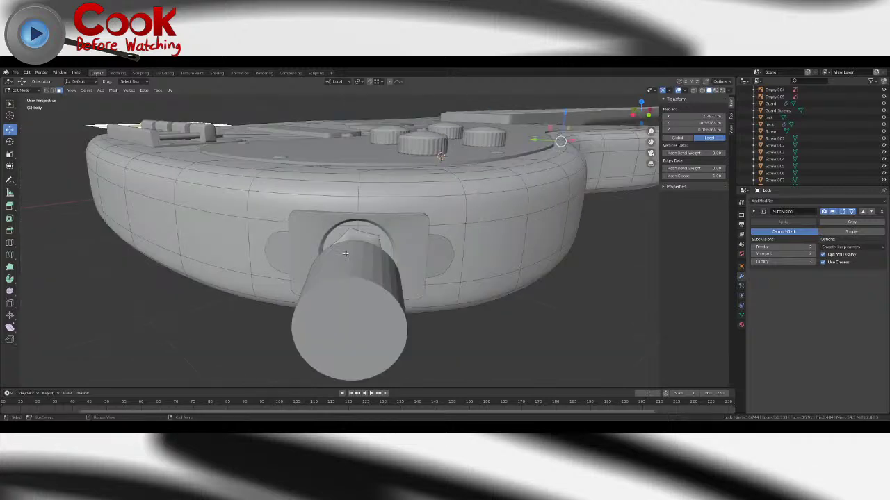
middle_click_drag(441, 157, 375, 151)
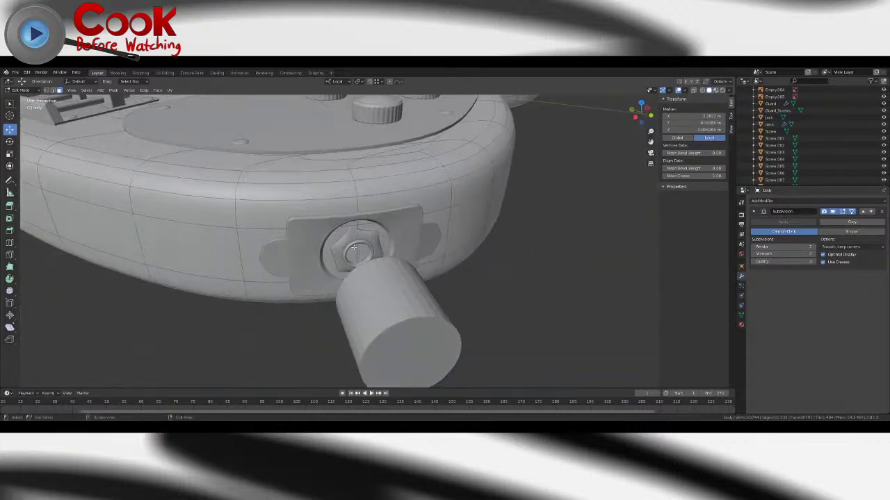
- Try to add a loop cut across the body's edge beside the jack
left_click(10, 242)
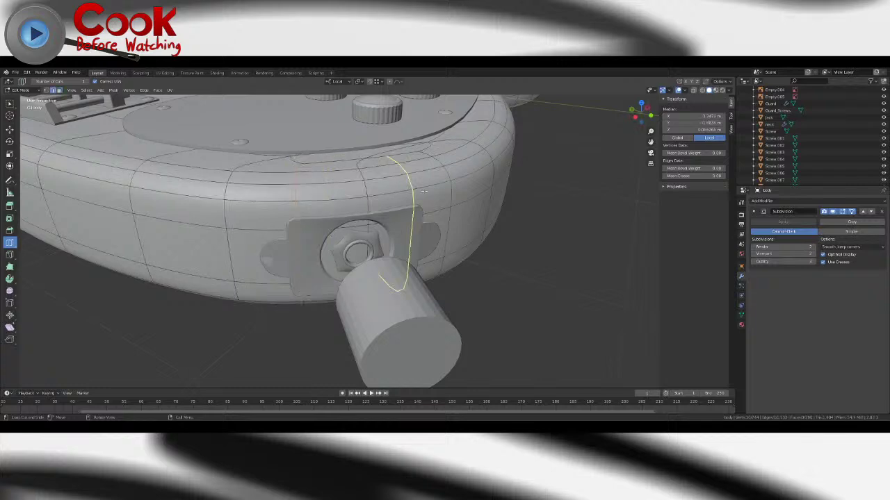
middle_click_drag(431, 258, 402, 308)
left_click(403, 307)
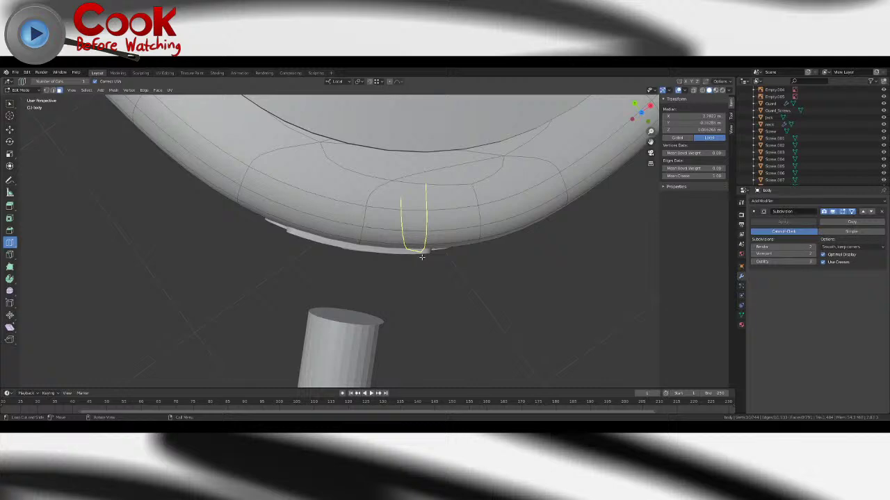
middle_click_drag(422, 251, 401, 246)
- Delete the leftover cylinder in front of the jack
key("Tab")
left_click(466, 276)
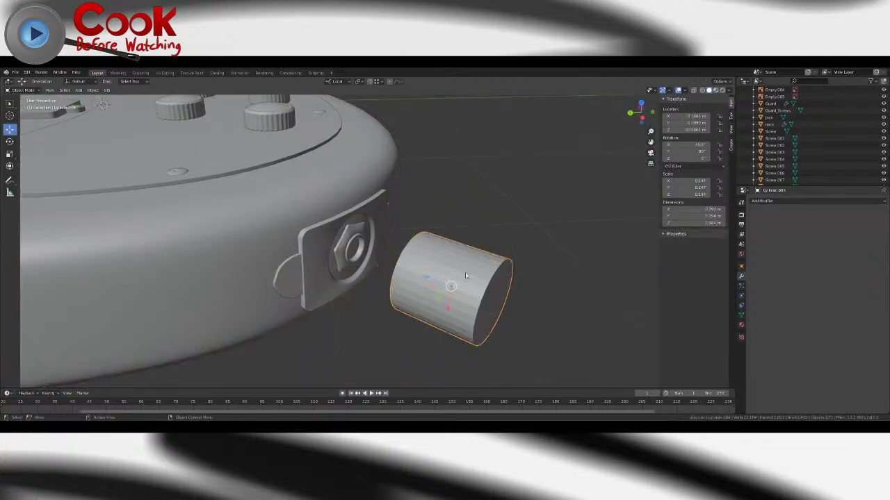
key("Delete")
- Inspect the jack plate's corner from several angles, comparing its shading with its mesh
left_click(369, 219)
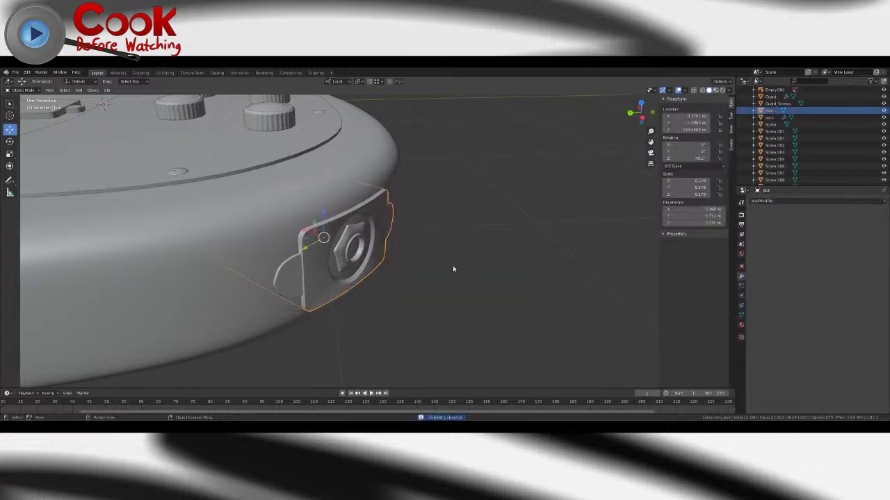
middle_click_drag(453, 269, 445, 232)
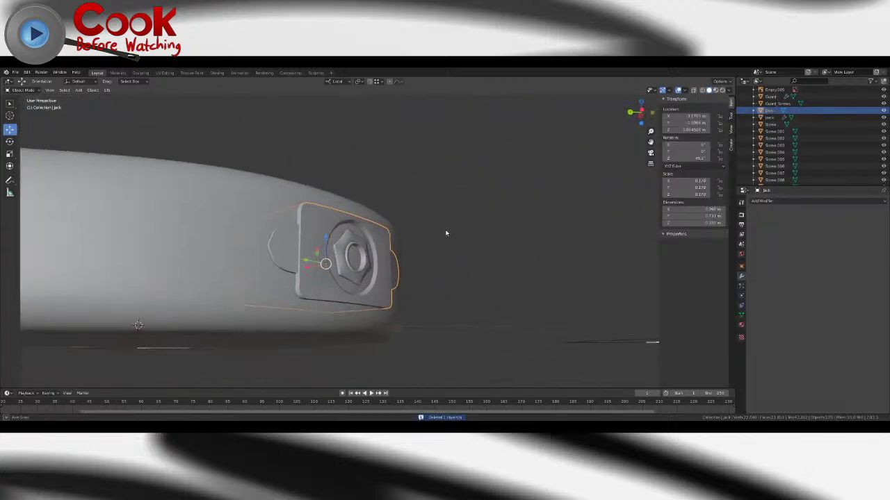
key("Tab")
scroll(440, 229, "up", 5)
middle_click_drag(327, 276, 314, 292)
key("Tab")
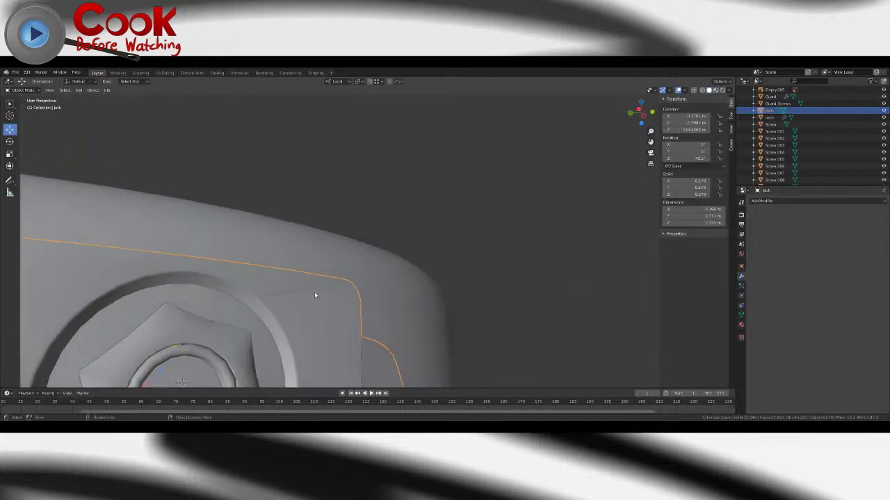
key("Tab")
middle_click_drag(531, 271, 431, 266)
scroll(360, 271, "down", 3)
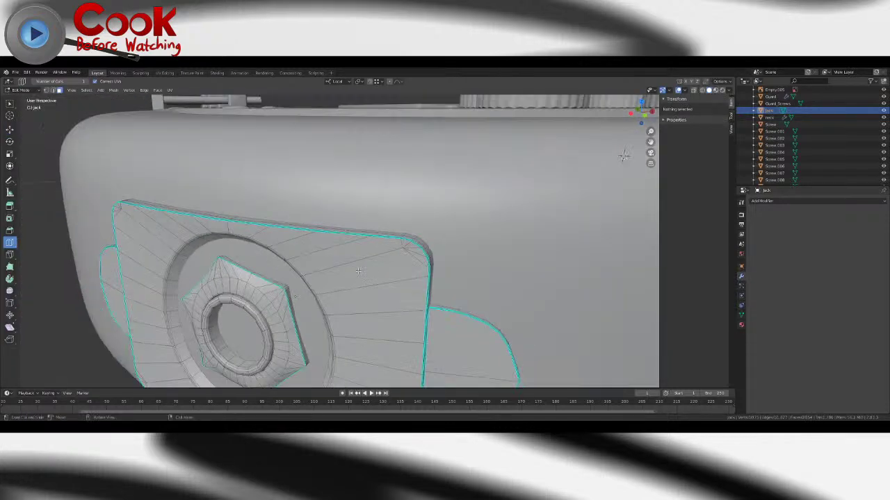
middle_click_drag(385, 264, 406, 263)
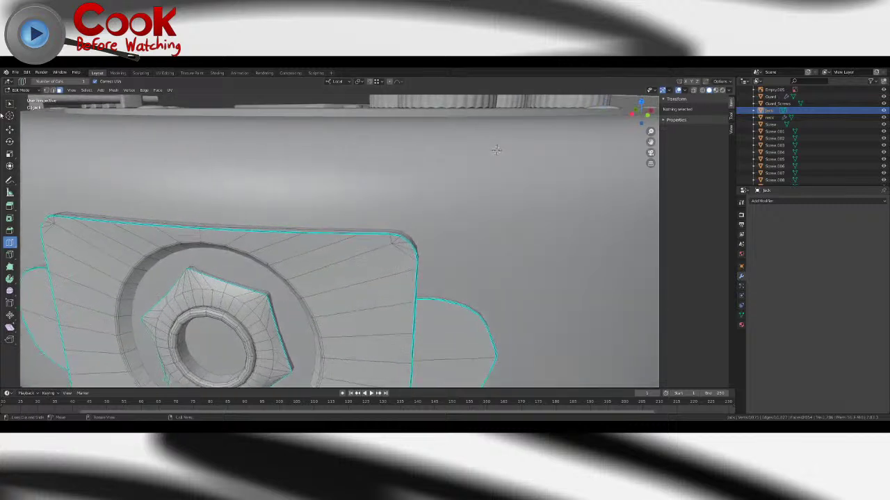
- Slide the vertex just inside the jack plate's upper corner toward the rim of the round recess
left_click(47, 91)
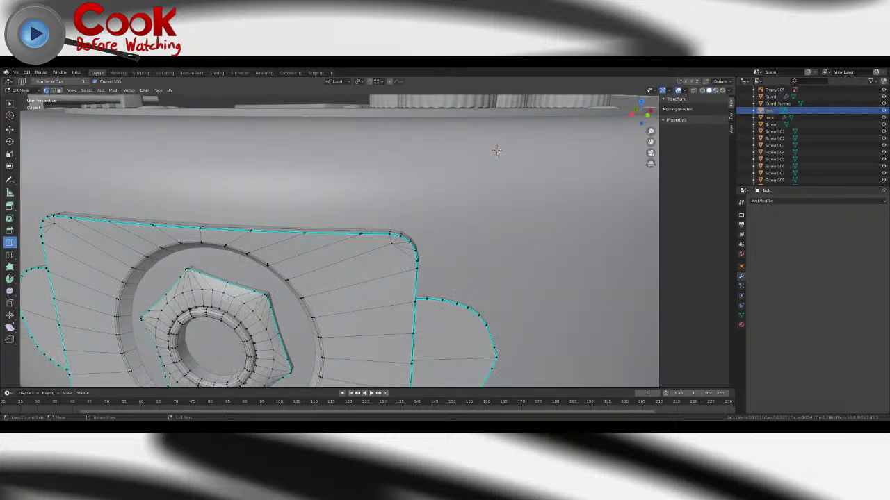
left_click(9, 104)
left_click(391, 237)
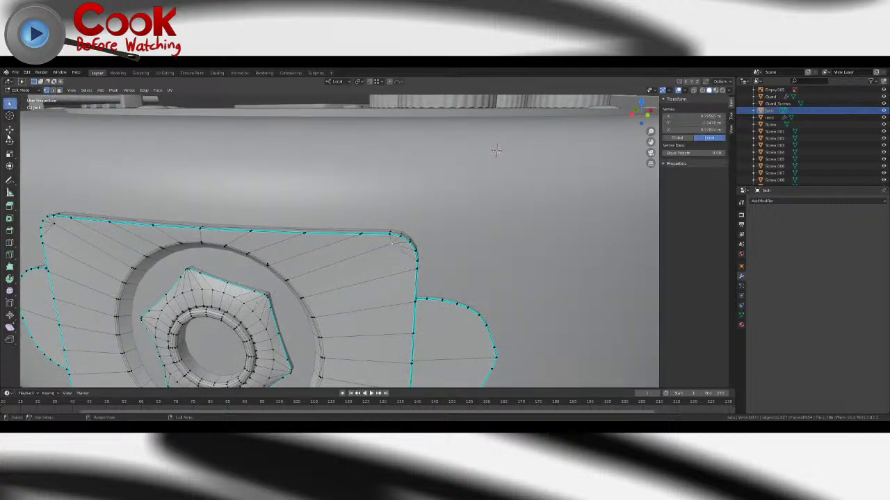
key("shift+space")
key("g")
left_click_drag(364, 242, 344, 253)
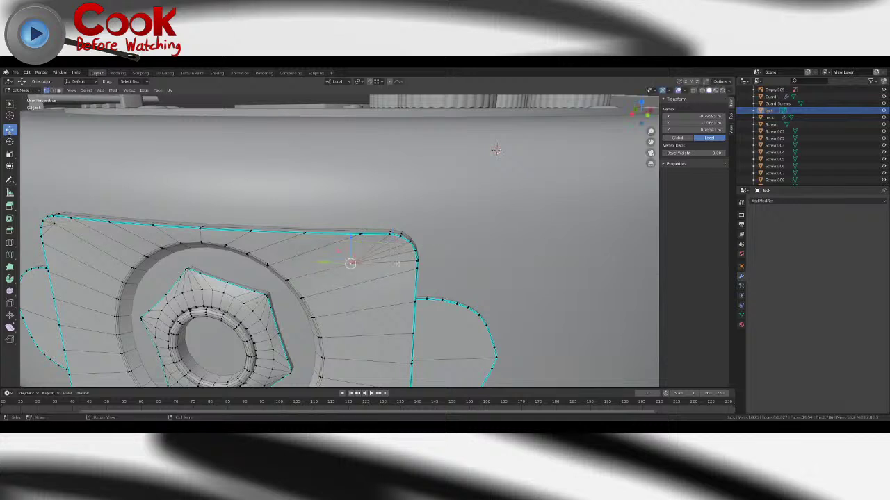
key("ctrl+z")
key("shift+v")
left_click(283, 273)
- Merge the closely spaced vertices at the round recess's rim near the plate's upper corner at their center
key("Tab")
middle_click_drag(371, 294, 428, 278)
key("Tab")
scroll(288, 260, "up", 6)
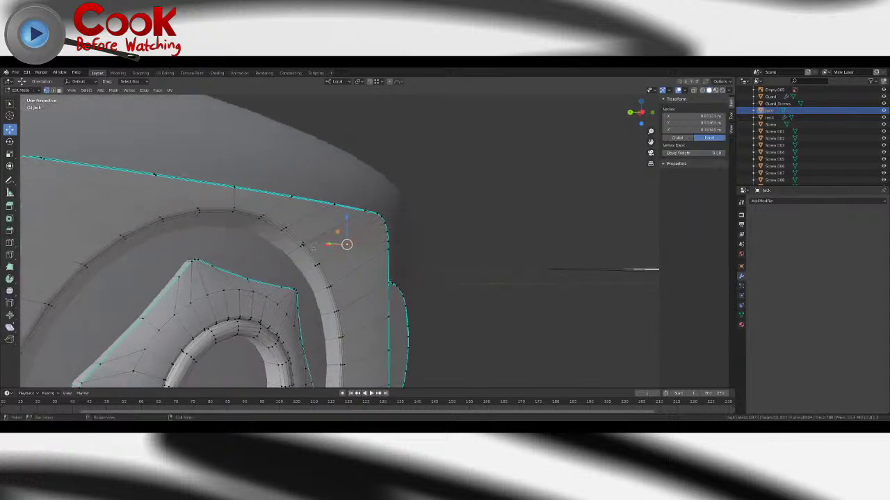
key("Tab")
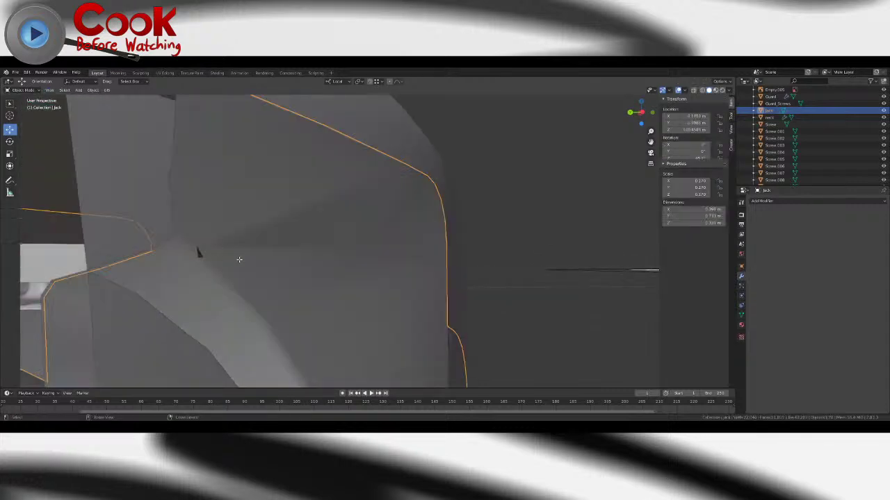
key("Tab")
left_click(197, 252)
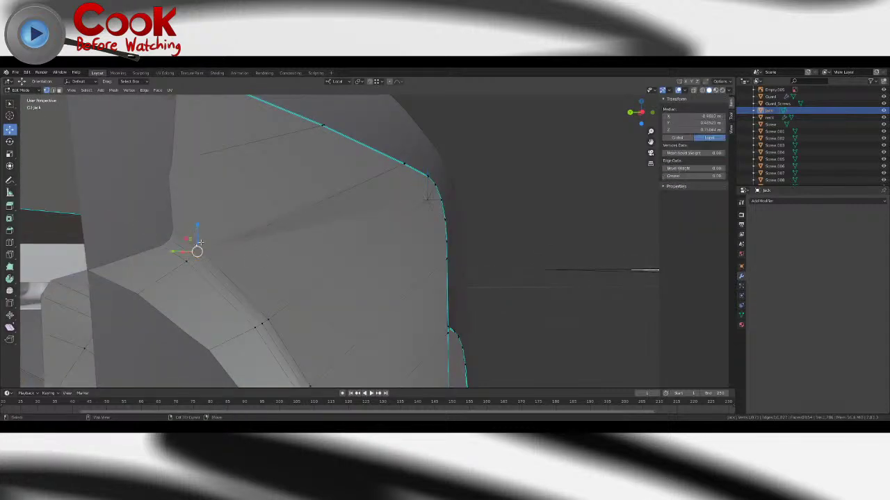
key("alt+m")
key("m")
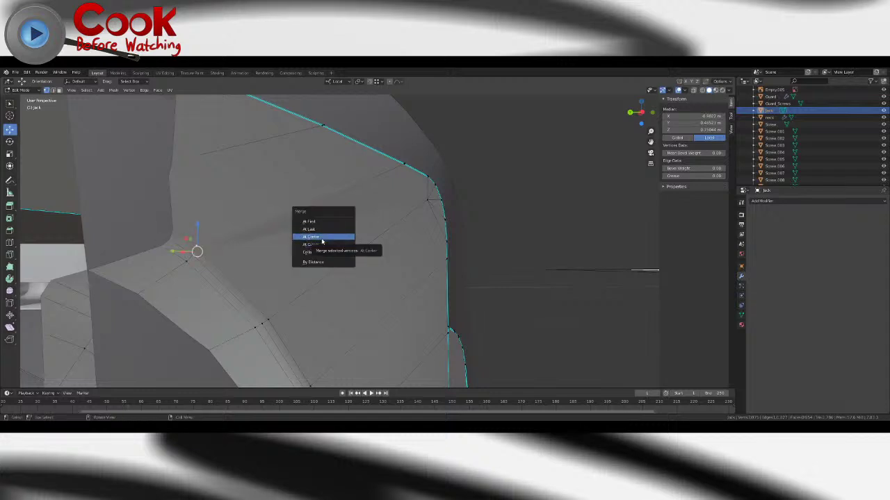
left_click(322, 238)
- Check the repaired plate corner and the jack's fit against the guitar body from several angles
mouse_move(322, 241)
middle_mouse_down()
mouse_move(371, 252)
mouse_move(347, 261)
mouse_move(356, 271)
mouse_move(329, 250)
middle_mouse_up()
key("Tab")
middle_click_drag(473, 246, 513, 254)
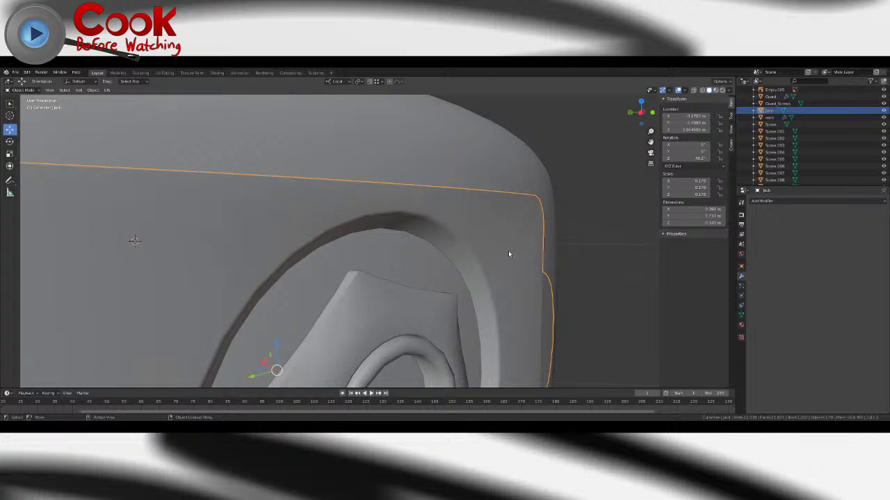
middle_click_drag(512, 252, 602, 265)
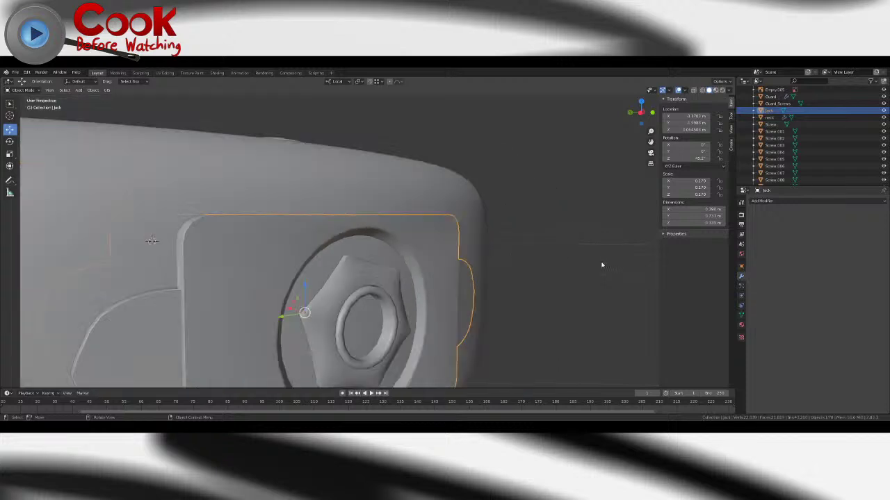
left_click(458, 190)
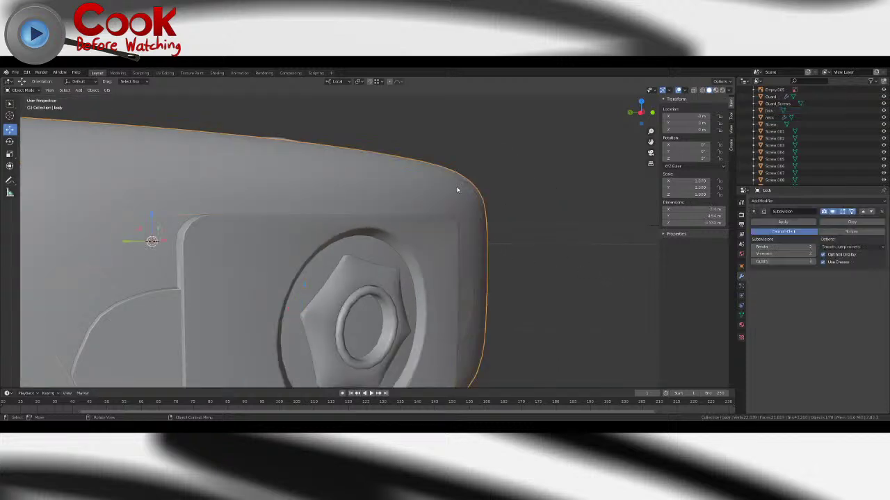
scroll(458, 190, "down", 5)
middle_click_drag(464, 193, 438, 217)
scroll(409, 216, "up", 4)
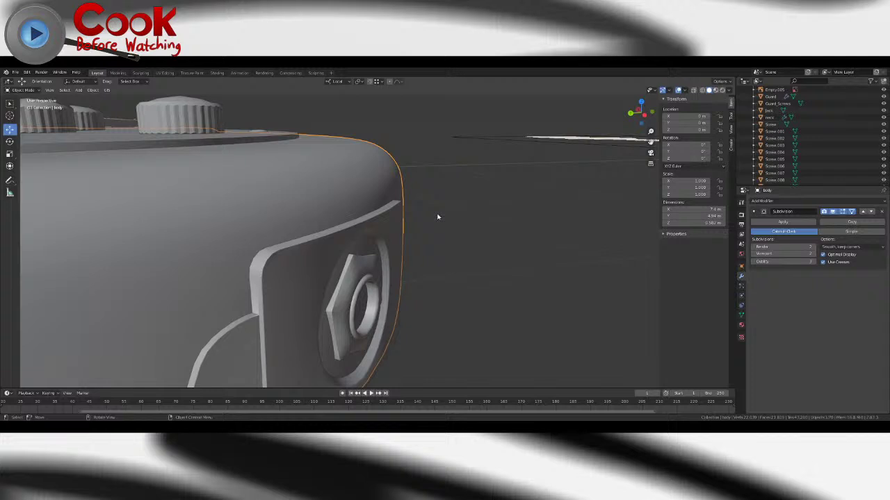
- Select the short edge on the jack where the side tab's upper end meets the plate
left_click(317, 254)
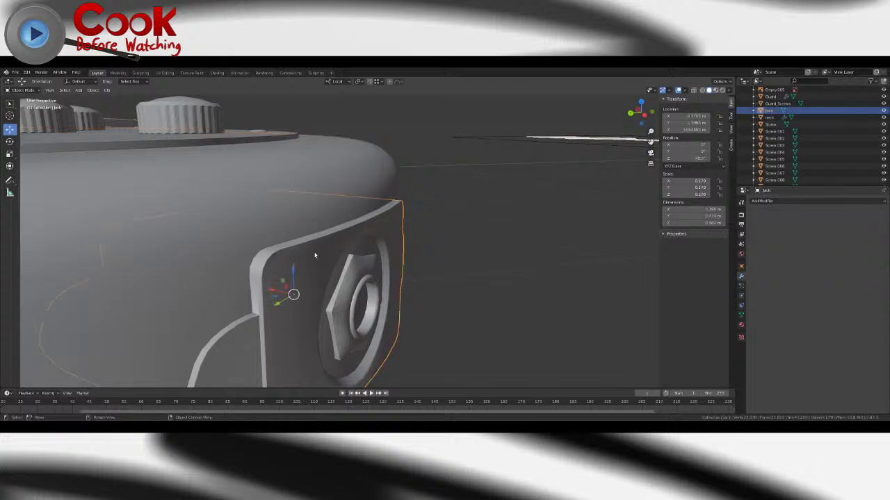
key("Tab")
middle_click_drag(316, 254, 348, 242)
scroll(348, 239, "up", 3)
scroll(347, 242, "up", 3)
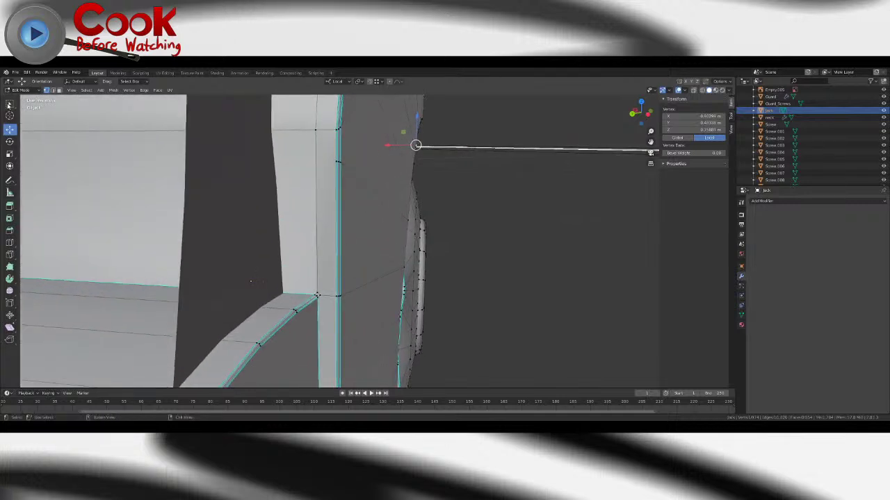
key("alt+a")
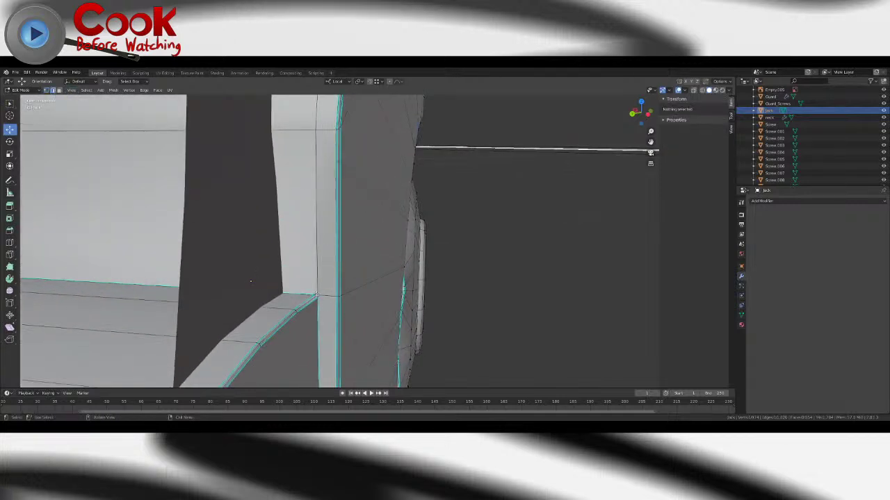
left_click(315, 296)
key("w")
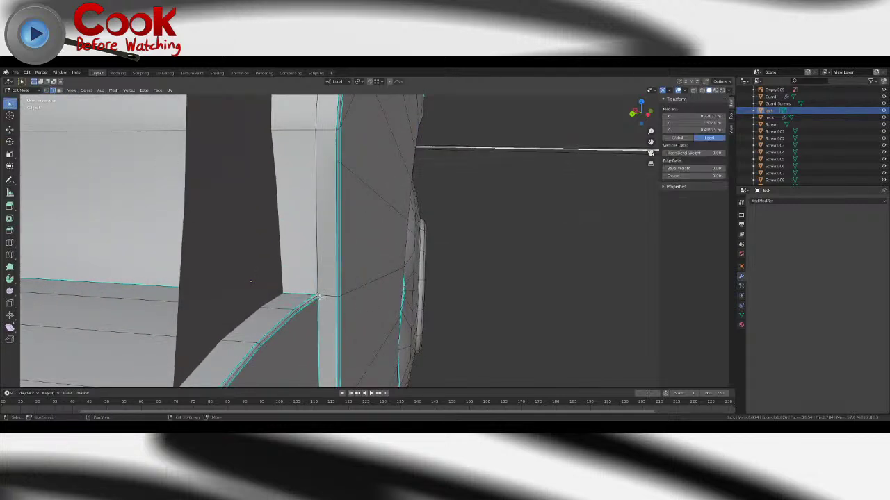
left_click(314, 297, "shift")
- Add the matching short edge at the side tab's lower end to the selection and mark both edges as seams
scroll(349, 312, "down", 8)
middle_click_drag(350, 313, 368, 233)
scroll(346, 268, "up", 6)
middle_click_drag(342, 278, 336, 242, "ctrl")
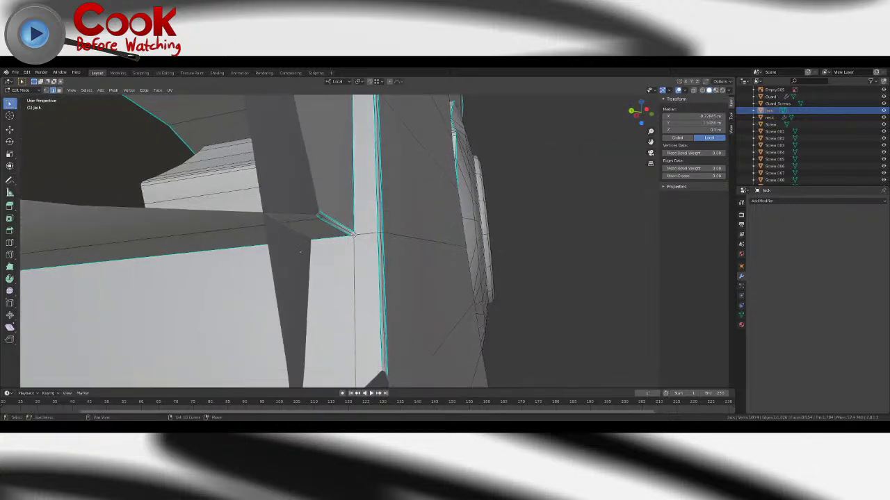
left_click(354, 236, "shift")
left_click(144, 90)
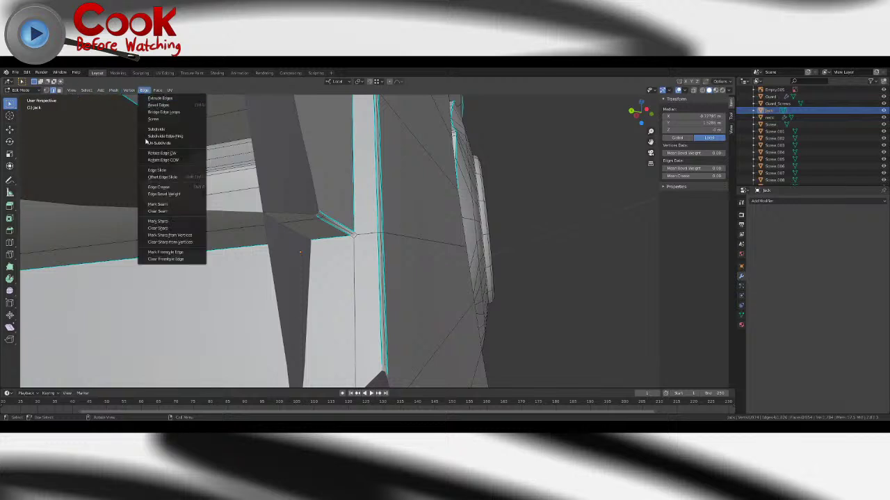
left_click(173, 204)
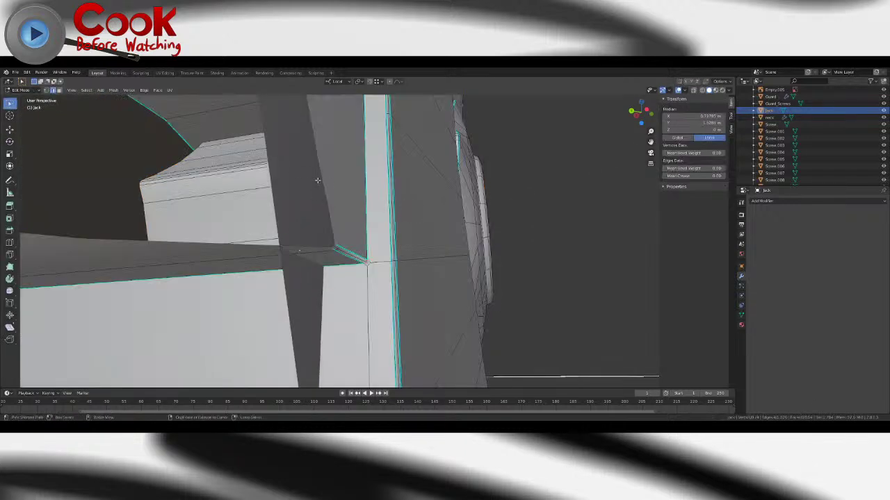
key("Tab")
key("Tab")
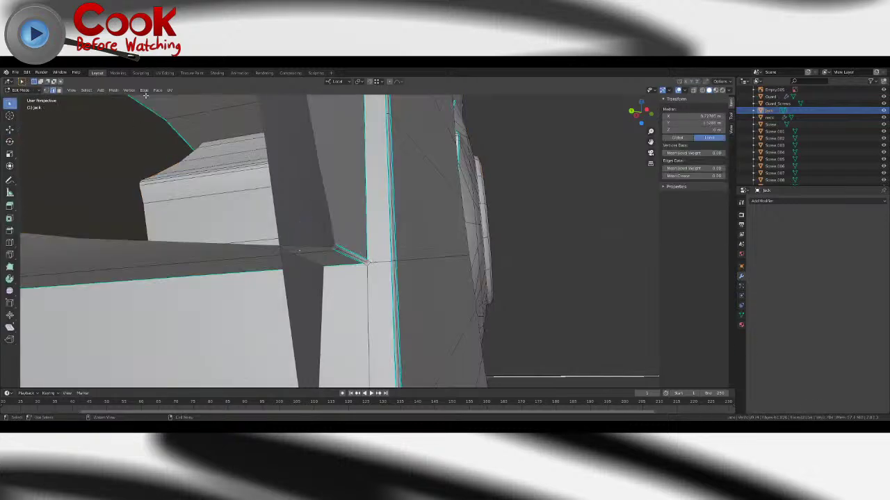
left_click(144, 89)
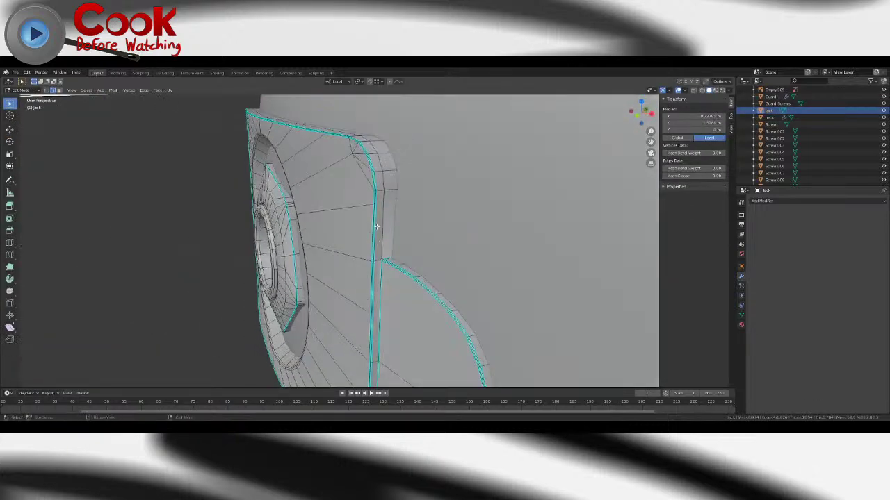
- Mark the short edges where the jack's side tab meets the plate as sharp, then check the jack's shading on the body
scroll(398, 237, "up", 2)
middle_click_drag(398, 238, 417, 240)
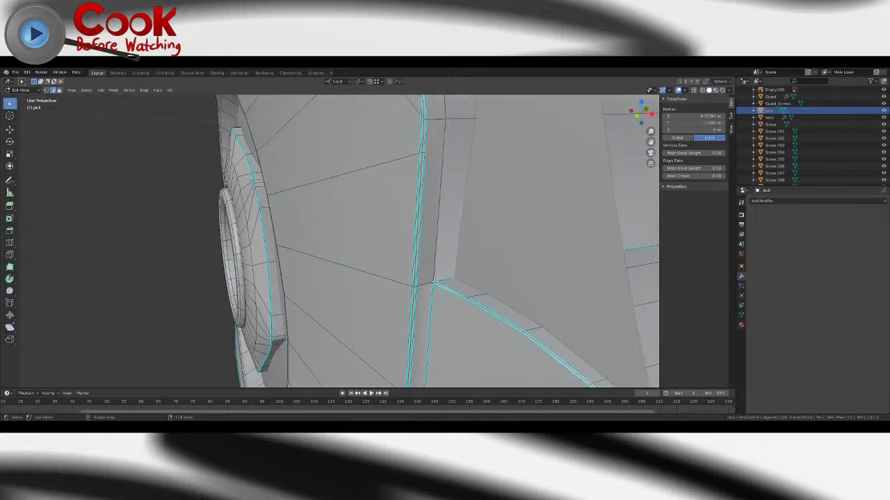
middle_click_drag(435, 282, 432, 212)
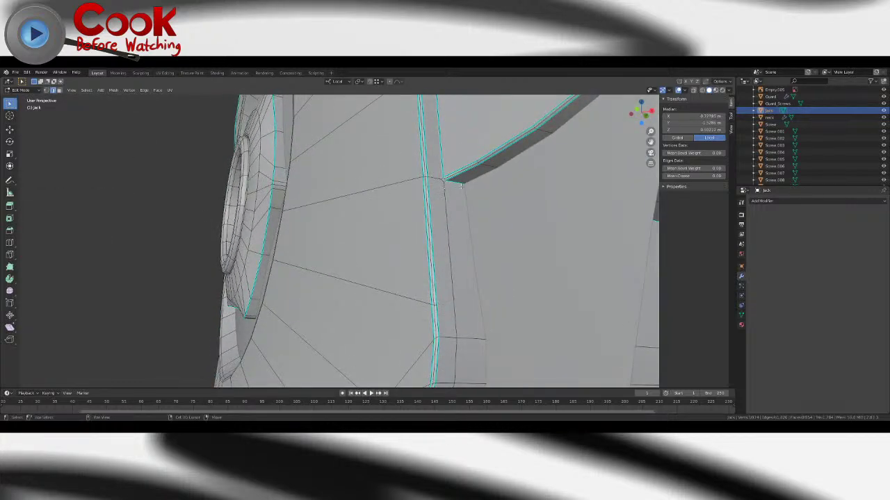
key("ctrl+e")
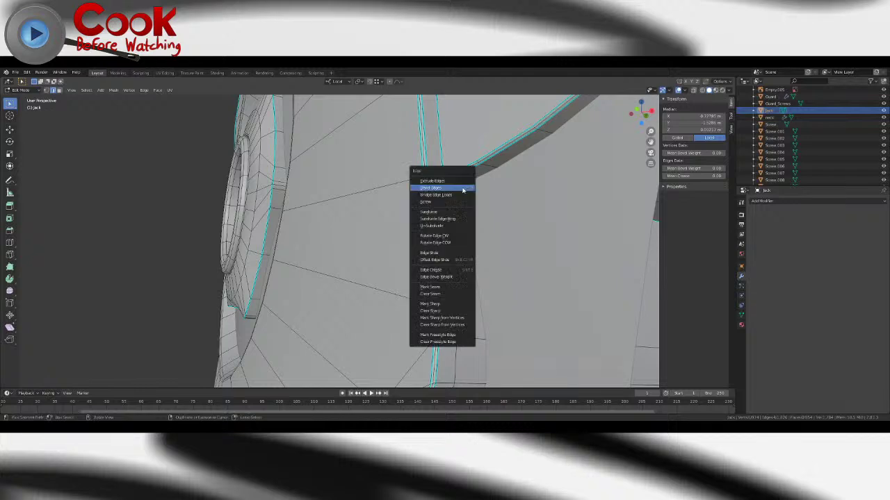
left_click(432, 304)
key("Tab")
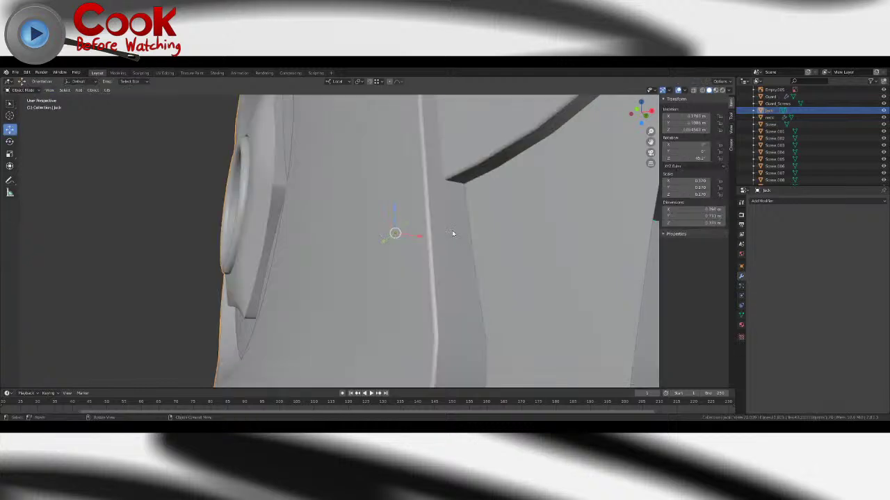
middle_click_drag(452, 234, 417, 189)
scroll(417, 189, "down", 4)
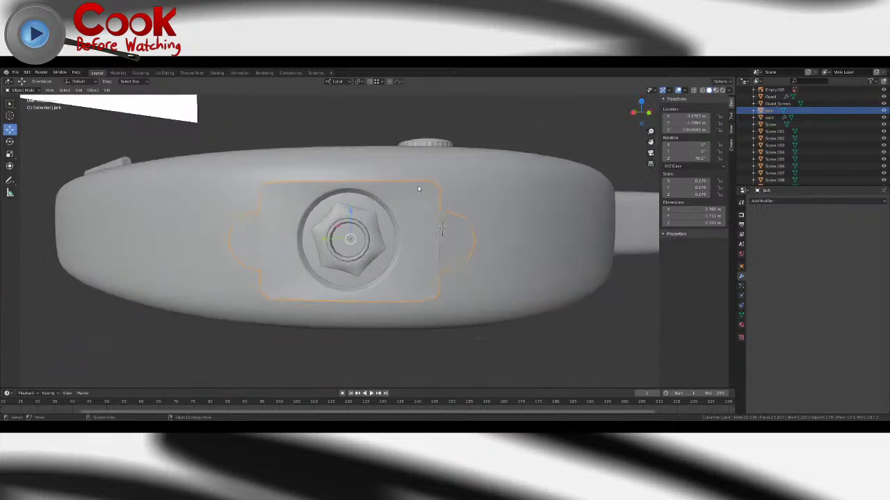
left_click(567, 371)
middle_click_drag(431, 299, 308, 236)
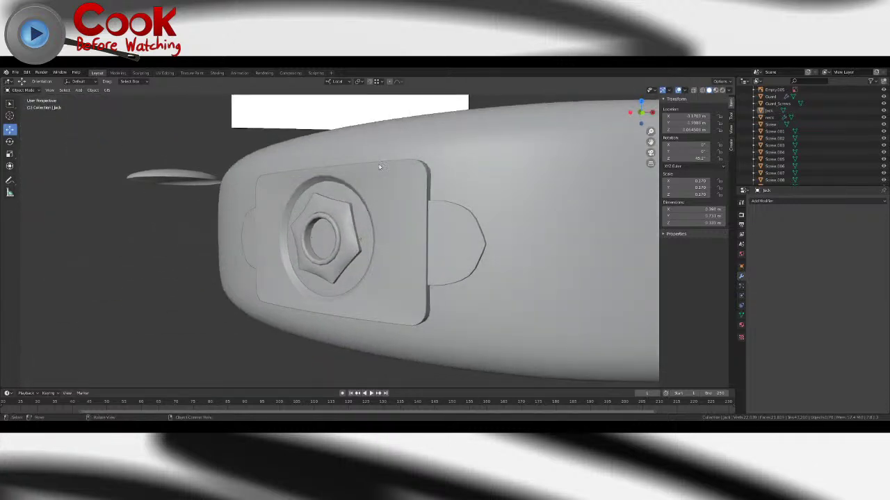
- Edit the guitar body's mesh and raise its middle vertices above the jack nut
left_click(508, 165)
key("Tab")
middle_click_drag(508, 166, 549, 169)
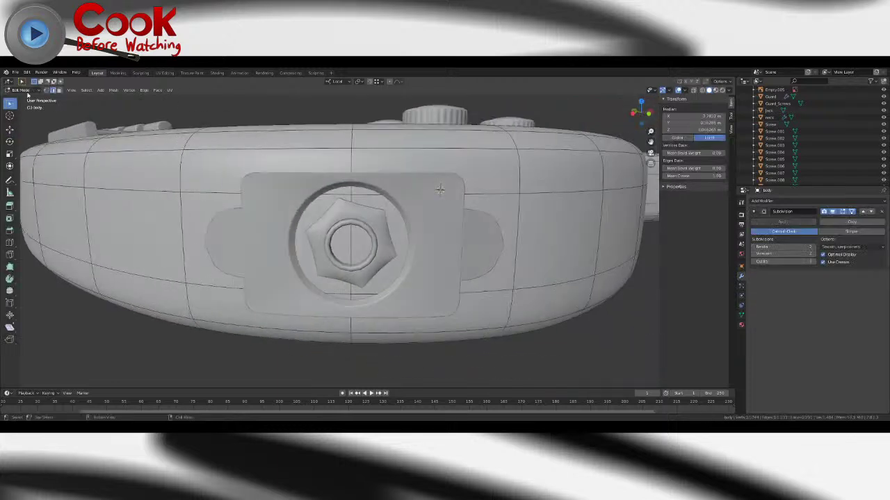
left_click(48, 91)
left_click(347, 194)
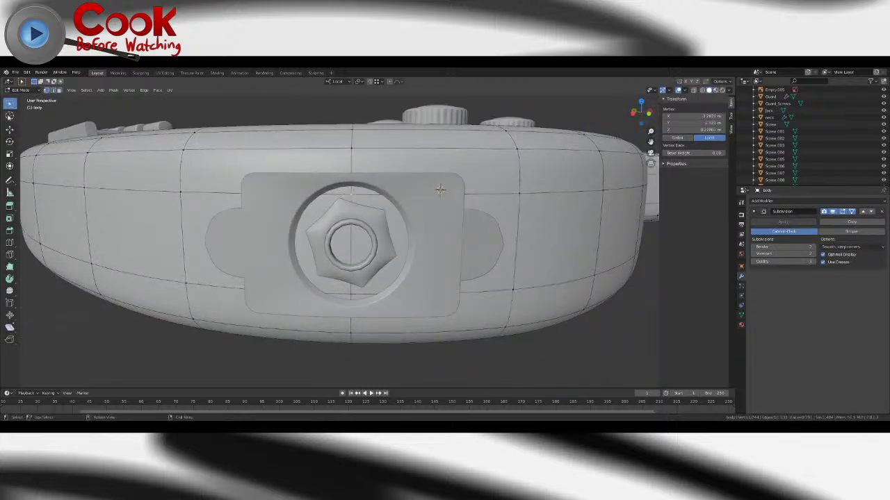
key("shift+space")
key("g")
left_click_drag(350, 151, 354, 118)
- Lower the body's middle vertices beneath the jack nut and at the body's lower edge
left_click(352, 315)
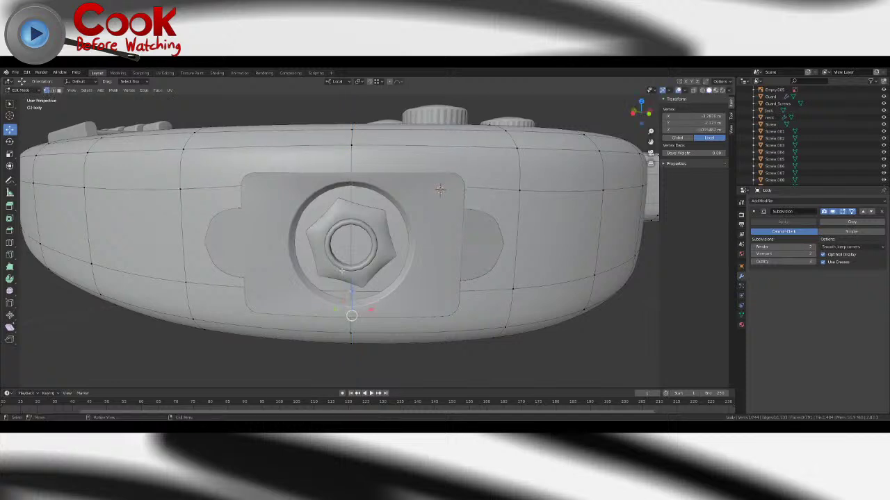
key("Tab")
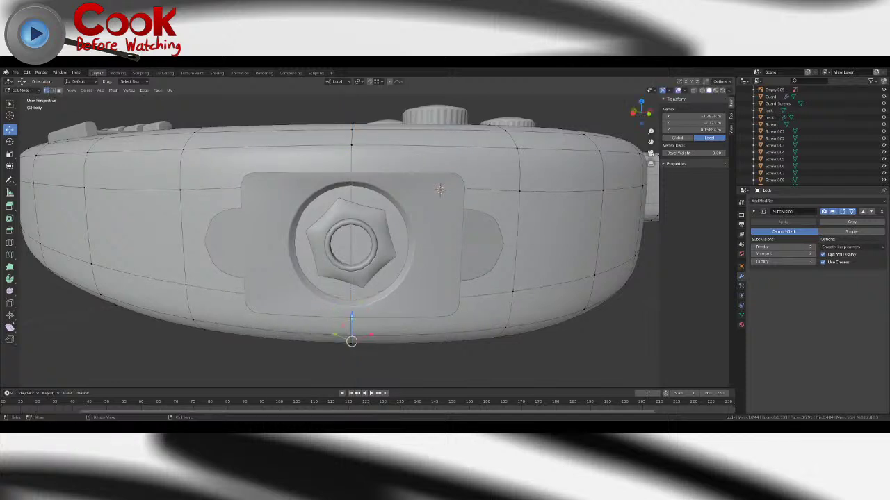
mouse_move(372, 281)
middle_mouse_down()
mouse_move(417, 277)
mouse_move(383, 271)
mouse_move(374, 280)
middle_mouse_up()
key("Tab")
left_click(355, 141)
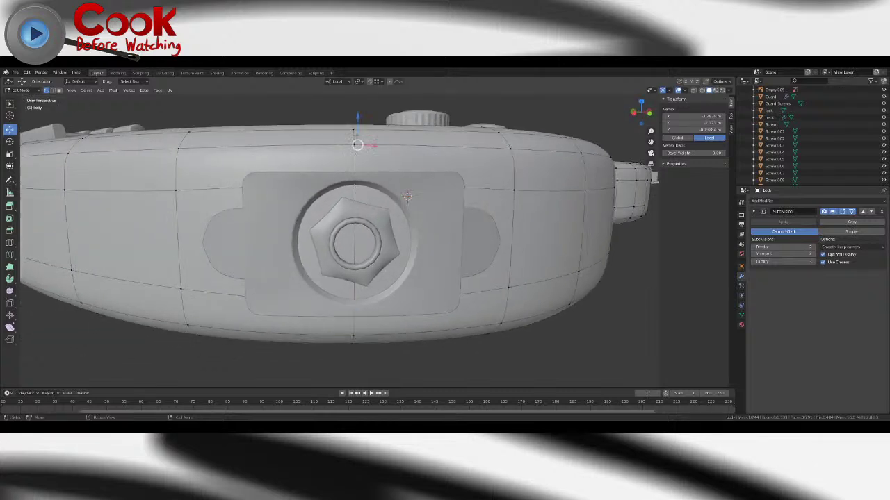
- Try a vertical knife cut through the body face between the jack's left side tab and the round recess, then undo it
left_click(9, 254)
left_click(282, 179)
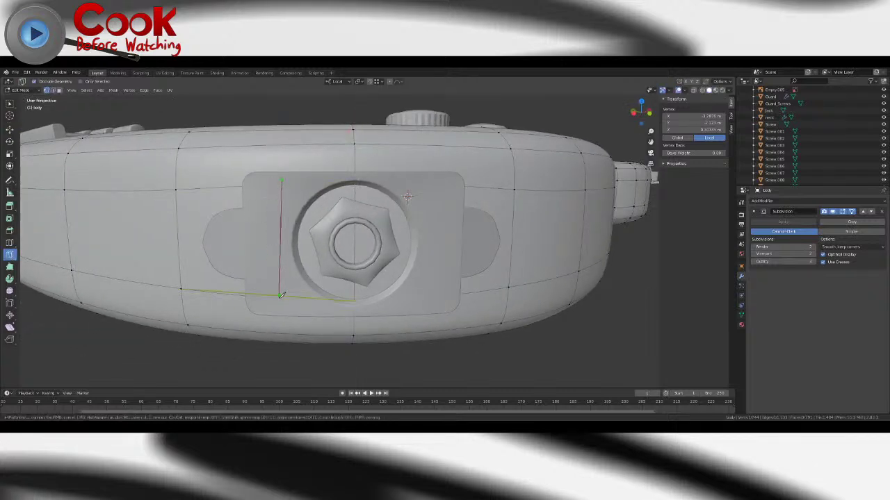
left_click(280, 295)
key("Return")
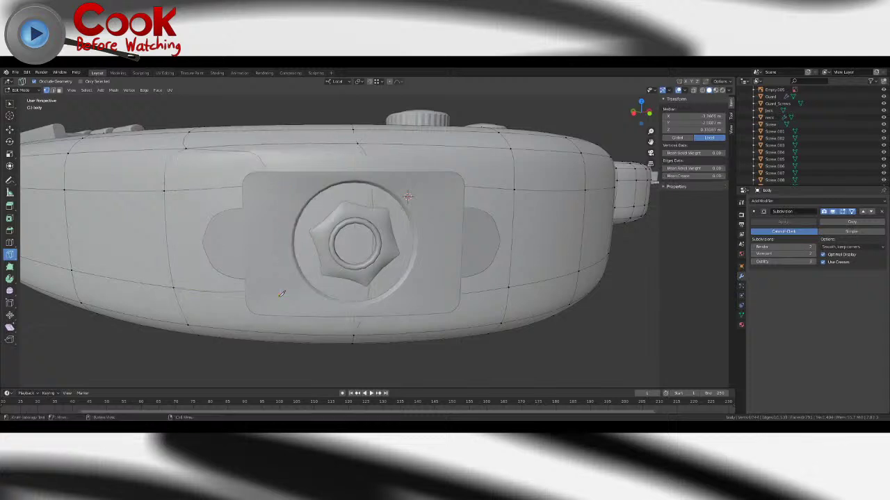
key("ctrl+z")
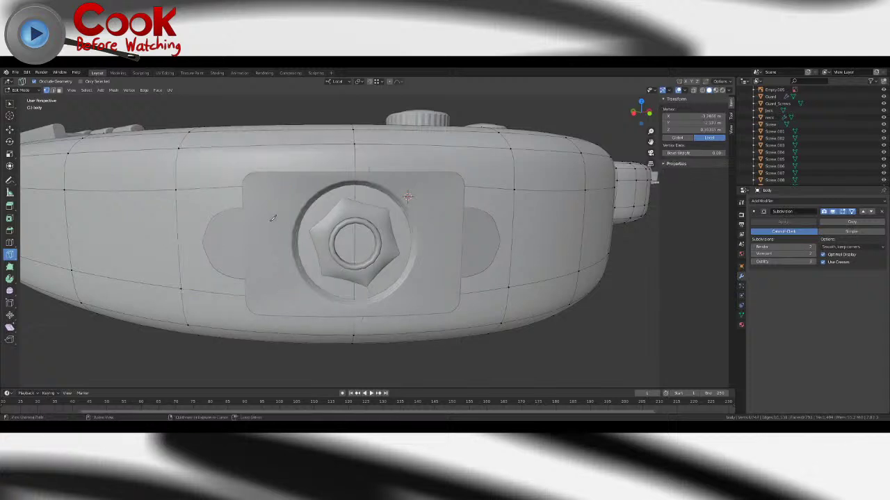
- Try a vertical knife cut through the body face close to the jack plate's left edge
left_click(253, 185)
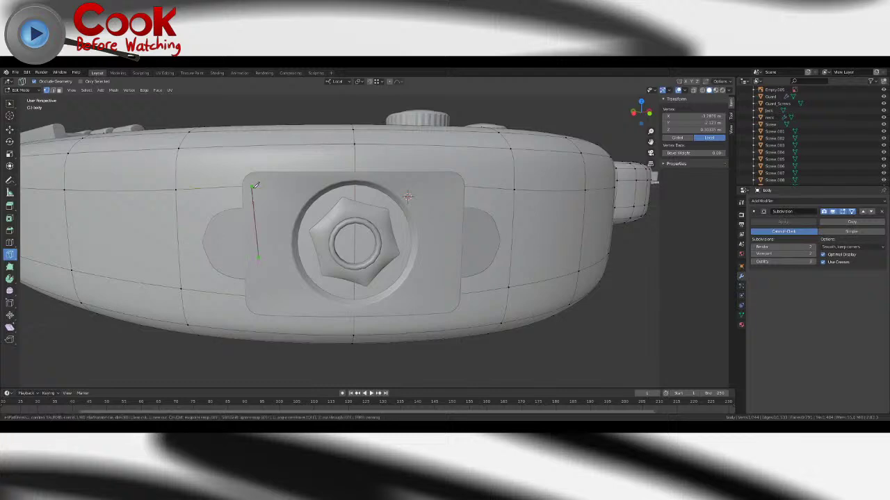
left_click(257, 292)
key("Return")
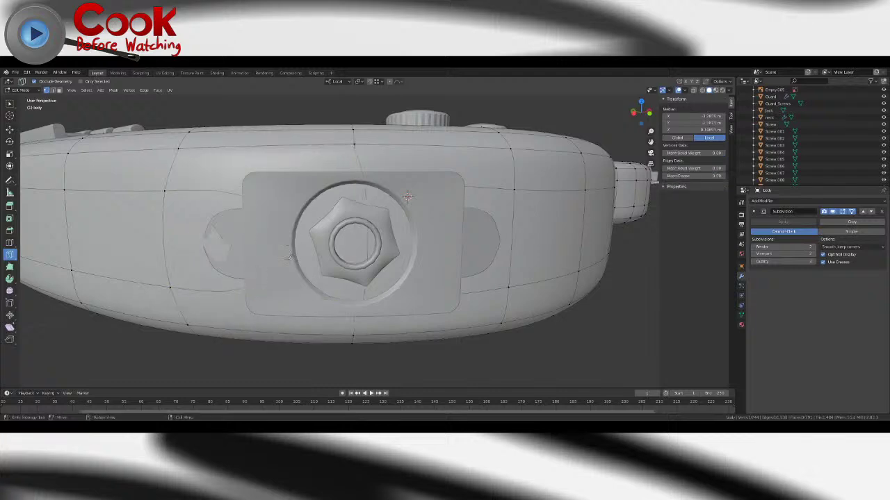
middle_click_drag(287, 255, 463, 194)
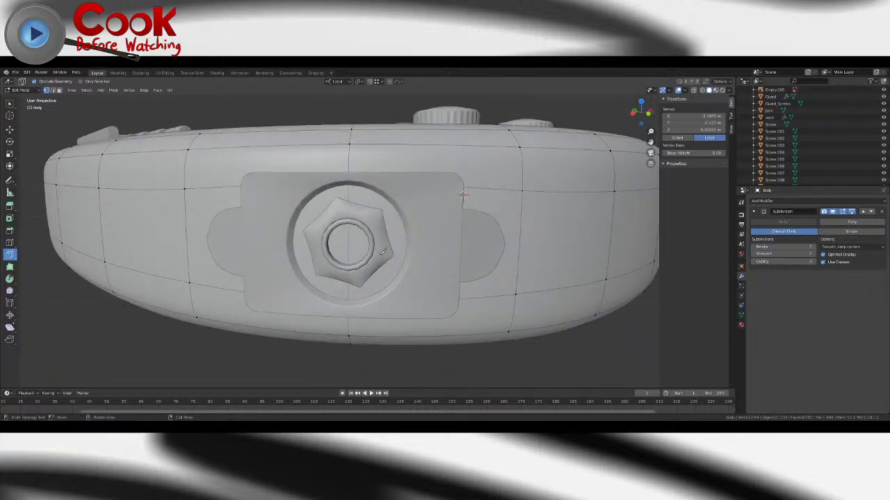
middle_click_drag(462, 195, 426, 258)
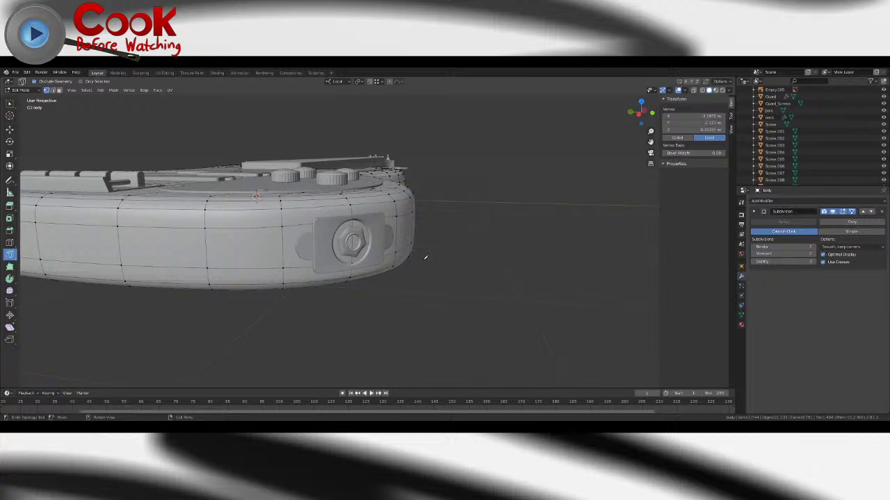
- Knife-cut a vertical edge through the body face behind the jack plate's left half, snapping to the edge midpoints
middle_click_drag(425, 257, 354, 204)
left_click(352, 201)
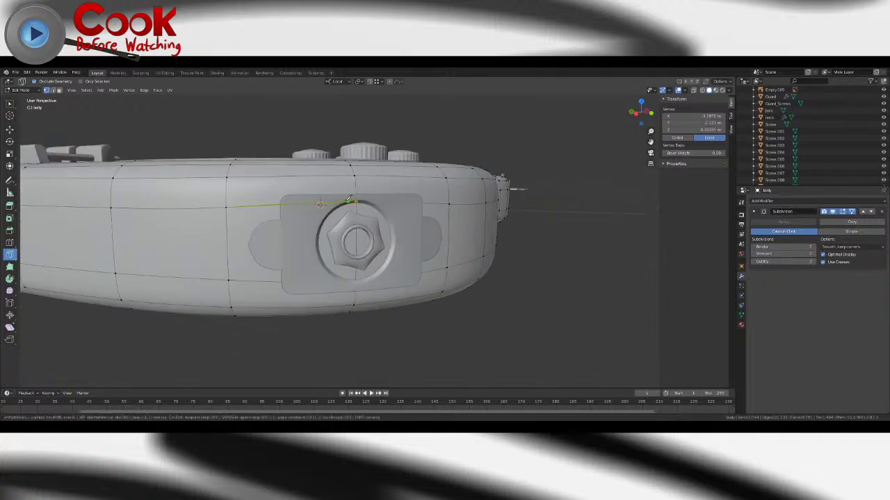
left_click(308, 203)
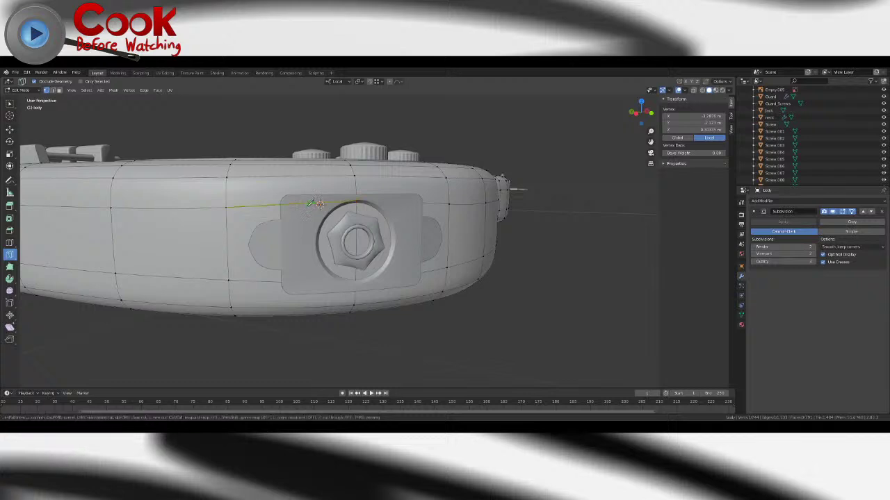
left_click(306, 279, "ctrl")
key("Return")
- Knife-cut a matching vertical edge through the body face behind the jack plate's right half, snapping to the edge midpoints
left_click(433, 202)
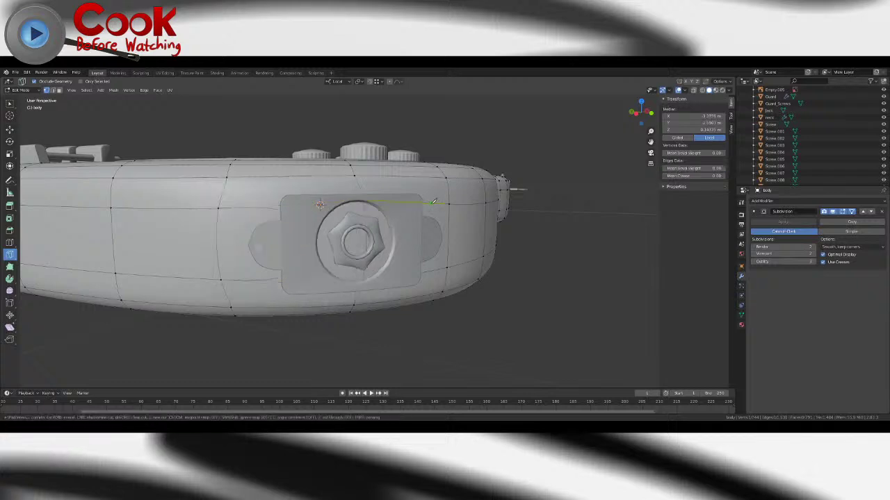
left_click(423, 273, "ctrl")
key("Return")
key("Tab")
middle_click_drag(419, 271, 390, 264)
key("Tab")
scroll(390, 263, "up", 1)
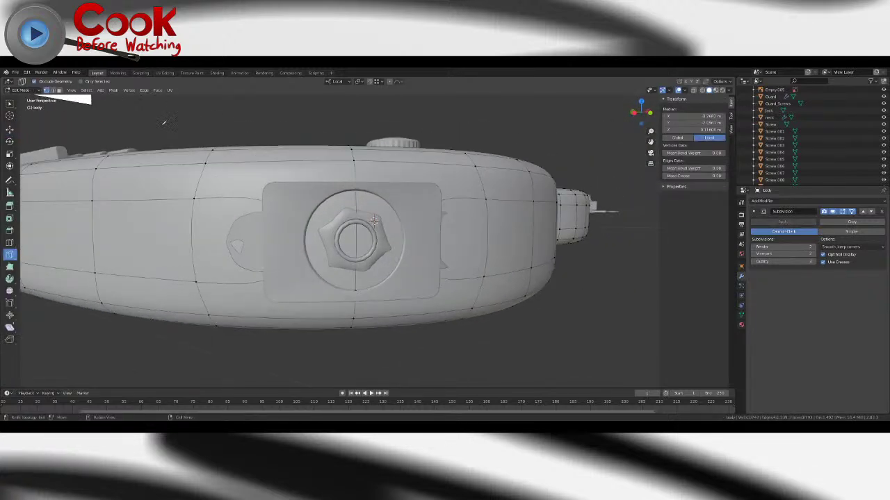
- Select the two body faces behind the jack's round recess and extrude them inward to form a cavity
key("alt+a")
key("w")
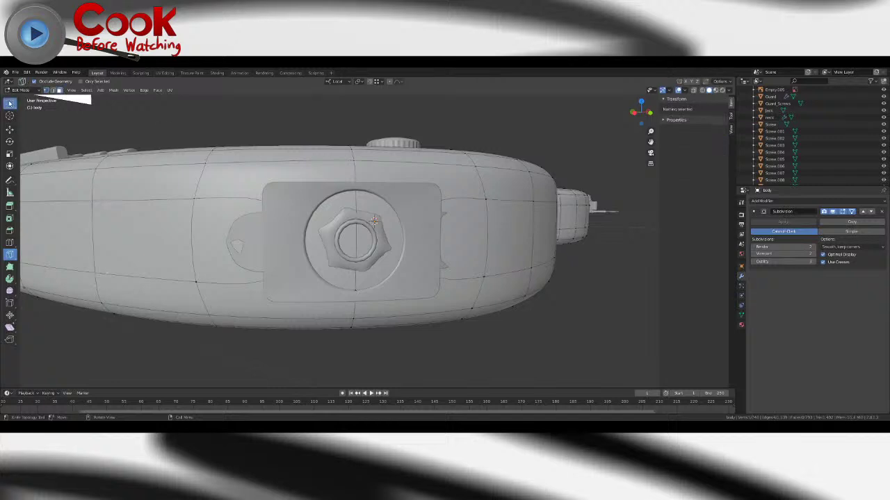
left_click(327, 214)
left_click(383, 209, "shift")
middle_click_drag(383, 210, 343, 221)
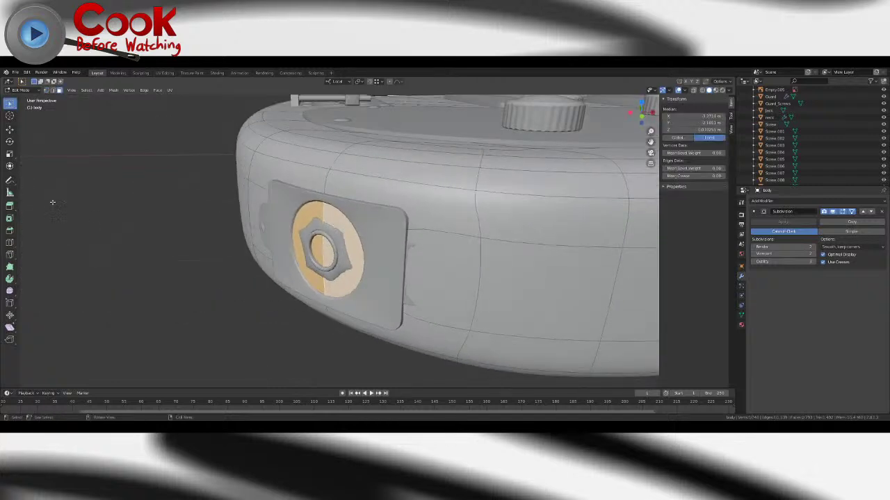
left_click(9, 205)
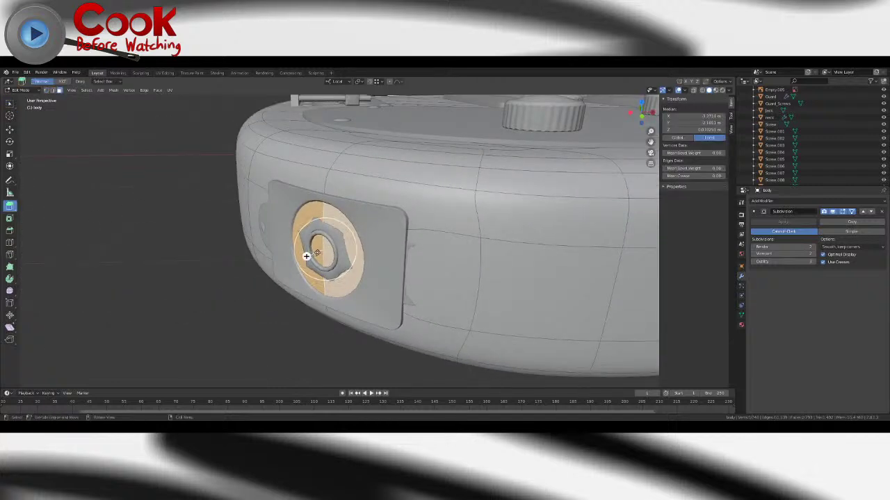
left_click_drag(306, 255, 426, 225)
middle_click_drag(425, 225, 463, 216)
- Select the edge loop around the cavity's rim and set its mean crease to 1.00
left_click(53, 91)
left_click(371, 170, "alt+shift")
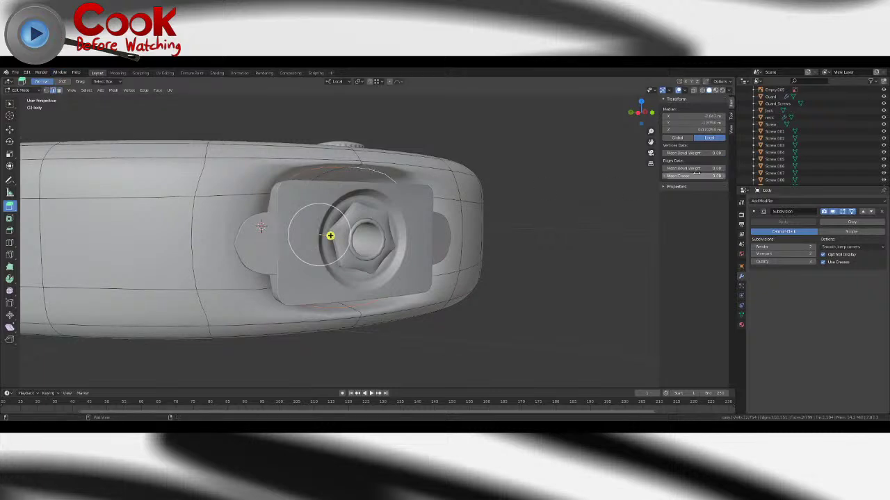
left_click_drag(696, 175, 723, 174)
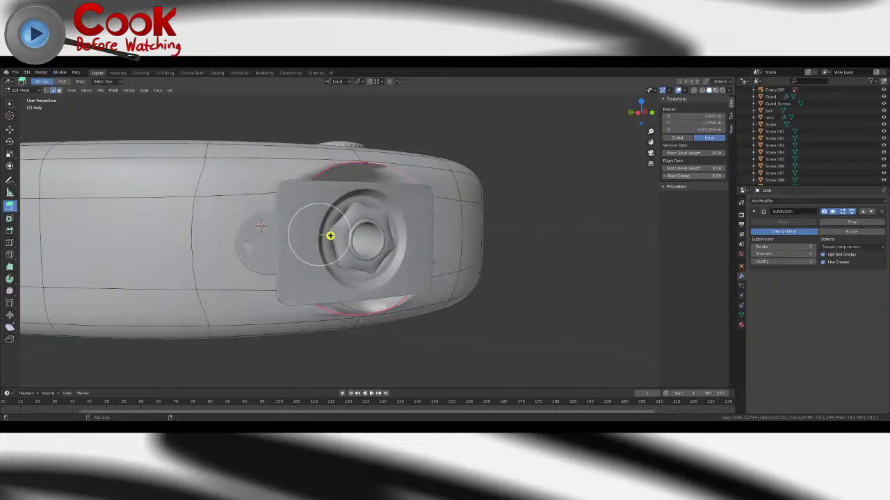
middle_click_drag(330, 237, 349, 230)
key("Tab")
key("Tab")
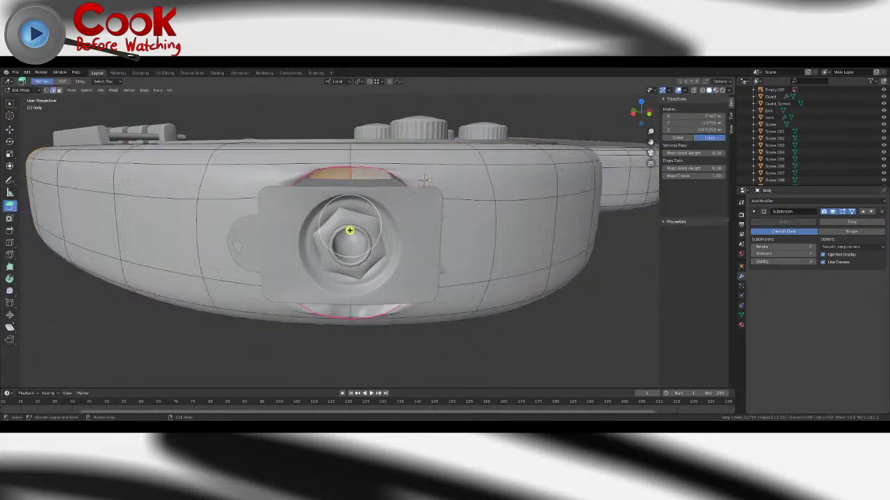
- Turn off the body's subdivision in the viewport and select the two rim edges along the cavity's upper side
left_click(834, 213)
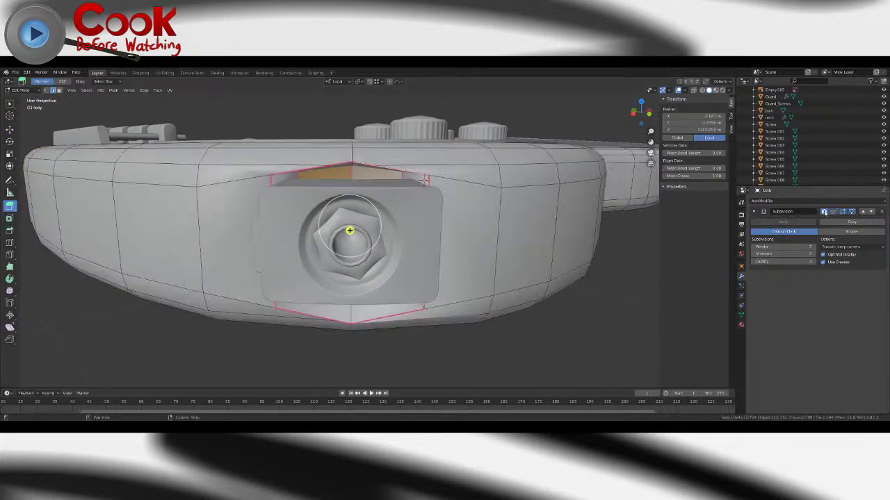
middle_click_drag(381, 165, 411, 127)
scroll(386, 164, "up", 2)
left_click(419, 132)
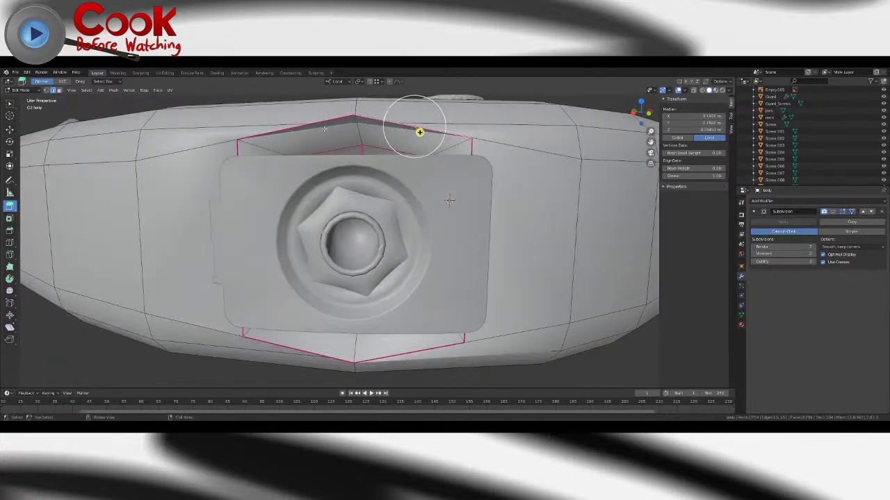
left_click(11, 104)
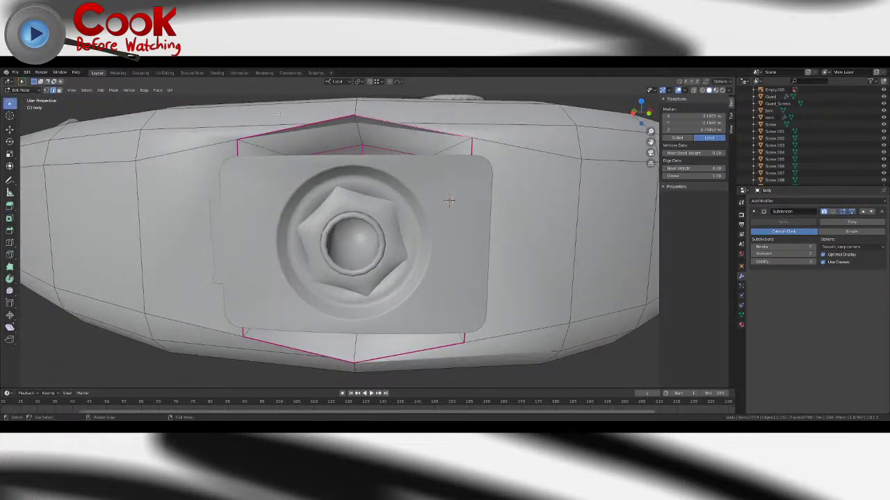
left_click(310, 123, "shift")
- Add the cavity rim's lower edges to the selection, scale both edge groups, and turn the body's viewport subdivision back on
middle_click_drag(355, 119, 417, 142)
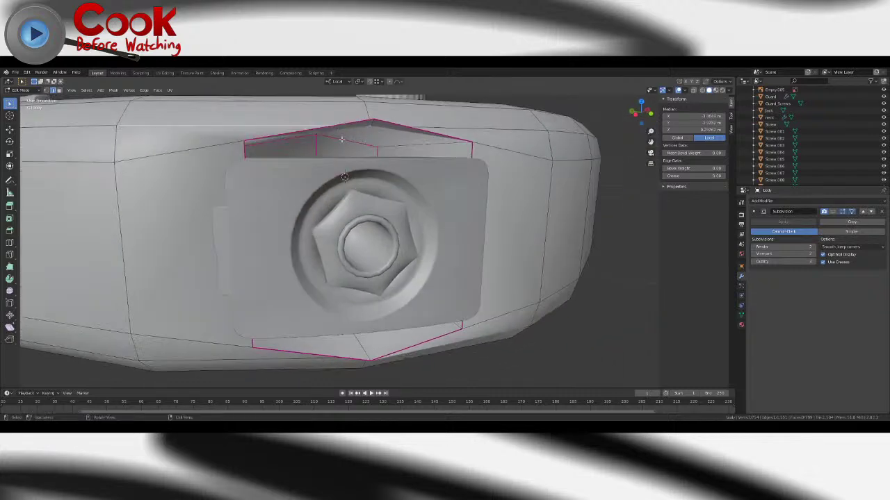
middle_click_drag(341, 139, 357, 306)
middle_click_drag(498, 304, 397, 113)
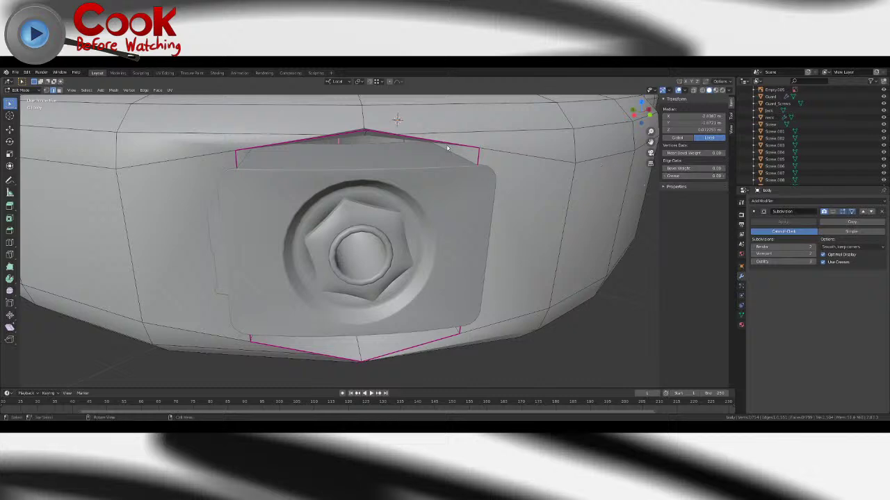
middle_click_drag(447, 148, 407, 143)
middle_click_drag(412, 199, 407, 267)
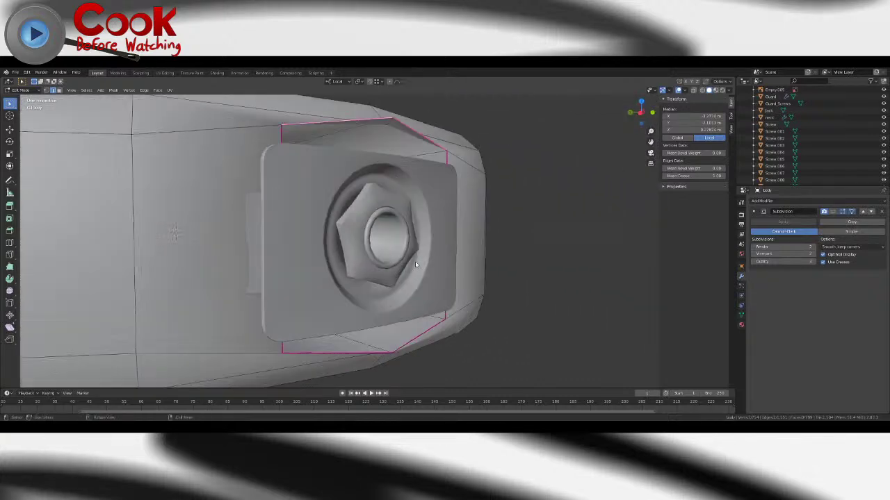
left_click(422, 340, "shift")
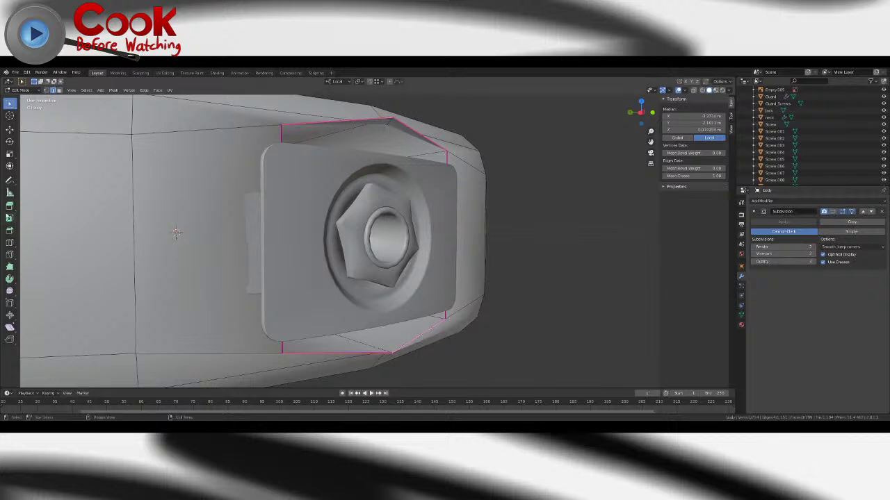
left_click(9, 154)
left_click_drag(379, 213, 383, 224)
left_click(834, 214)
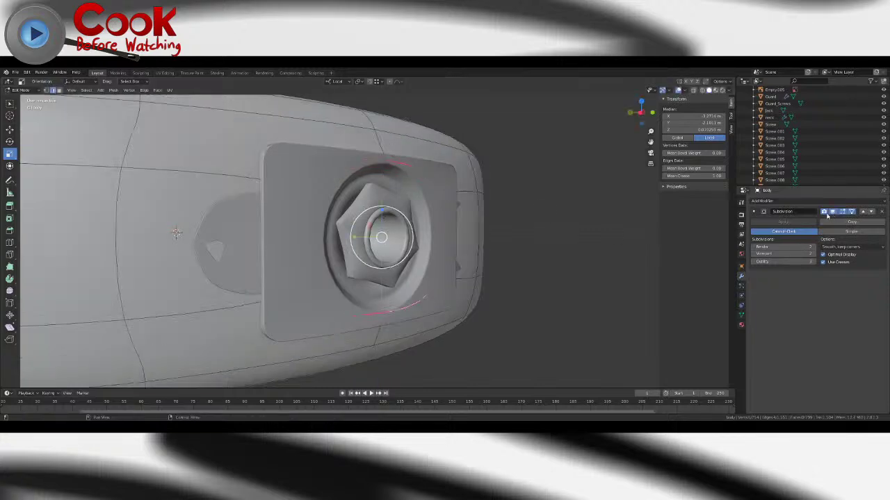
- Move the selected rim edges slightly to fit the cavity behind the jack plate, and return to Object Mode
middle_click_drag(479, 219, 366, 258)
key("Tab")
scroll(395, 242, "down", 1)
scroll(395, 241, "down", 1)
key("Tab")
left_click(10, 130)
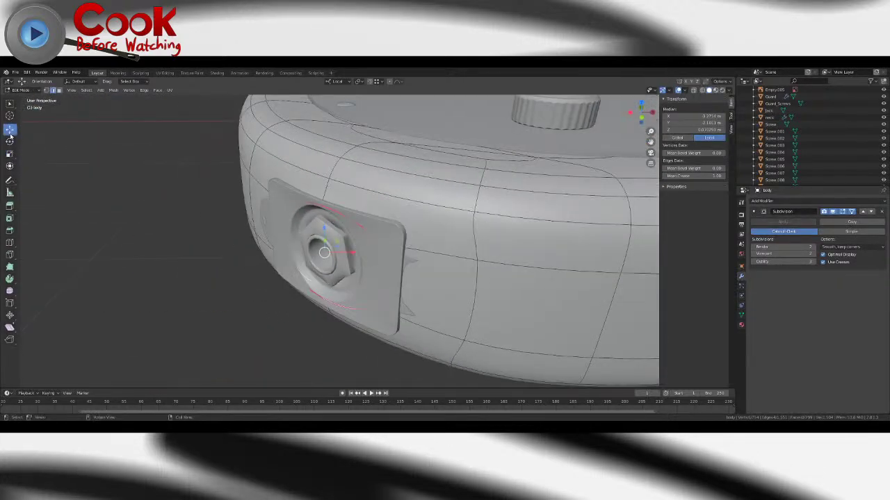
middle_click_drag(319, 234, 351, 254)
left_click_drag(352, 254, 350, 248)
key("Tab")
middle_click_drag(354, 251, 386, 220)
- Move the jack slightly inward so its plate sits against the guitar body's edge
left_click(597, 340)
scroll(486, 299, "down", 5)
middle_click_drag(393, 268, 374, 258)
left_click(374, 258)
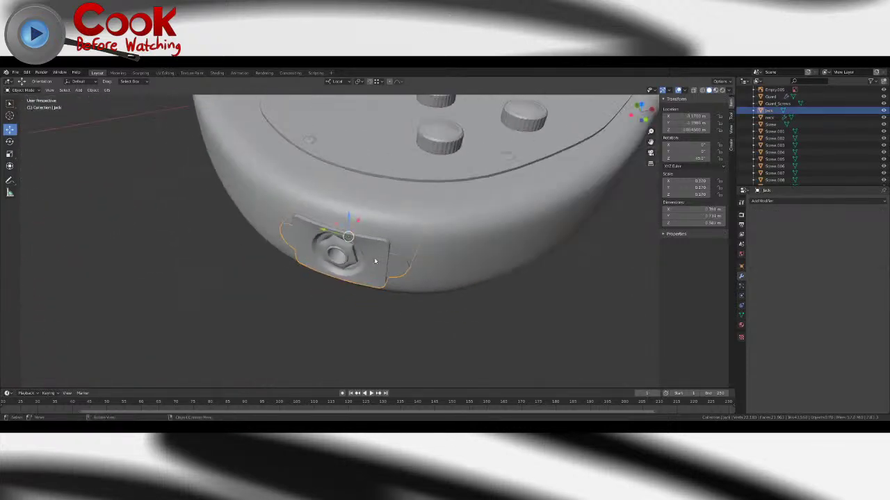
key("g")
left_click(246, 318)
middle_click_drag(246, 318, 419, 271)
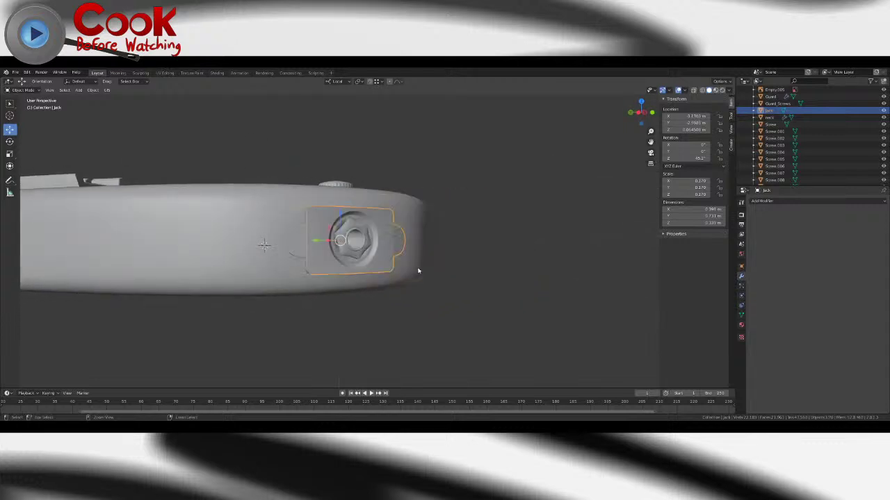
left_click(447, 288)
- Save the project file
mouse_move(477, 294)
middle_mouse_down()
mouse_move(407, 297)
mouse_move(476, 298)
mouse_move(459, 296)
middle_mouse_up()
scroll(479, 295, "up", 3)
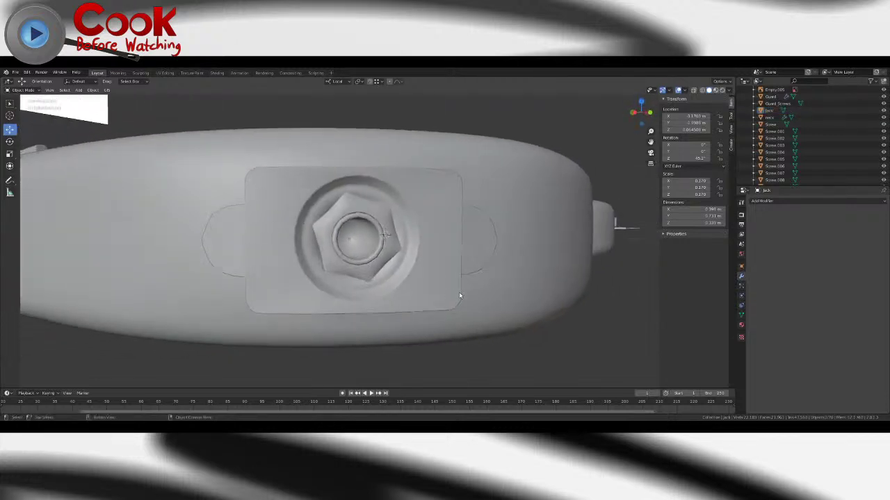
middle_click_drag(413, 250, 501, 251)
scroll(501, 250, "down", 3)
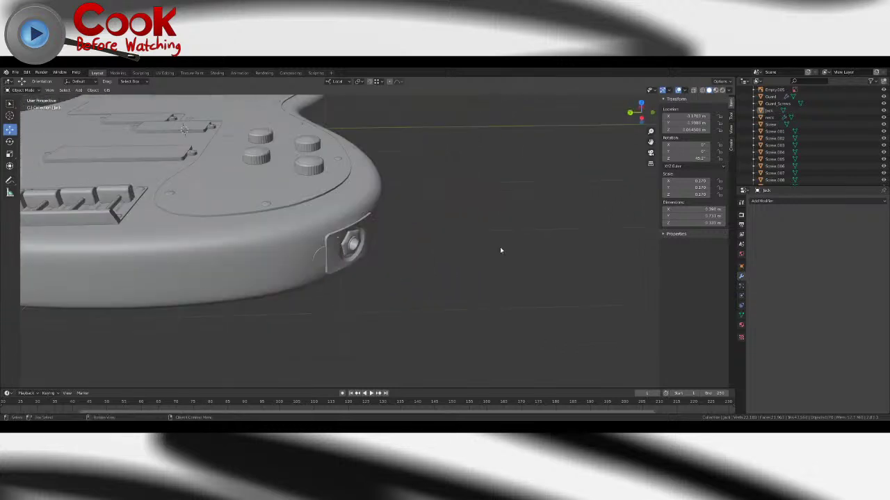
left_click(14, 72)
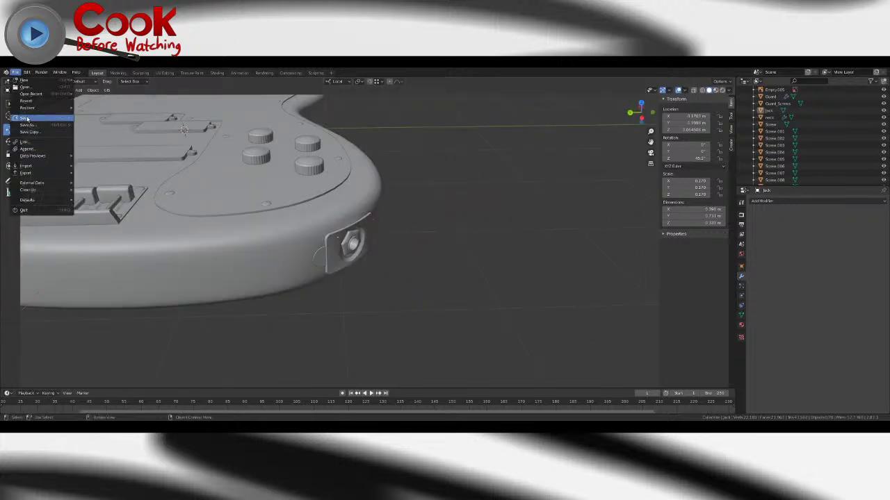
left_click(27, 119)
scroll(208, 202, "down", 6)
middle_click_drag(271, 230, 150, 156)
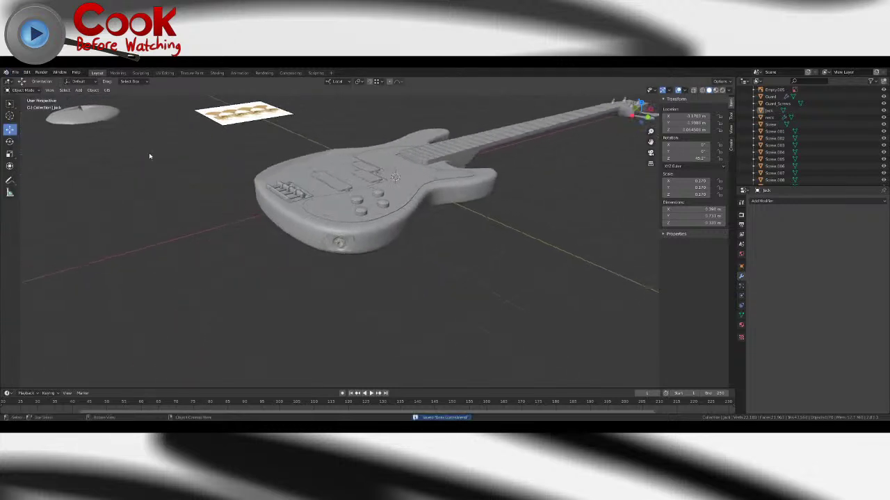
- Examine the jack plate and its rounded side tabs up close for places to put screws
left_click(107, 124)
key("KP_Decimal")
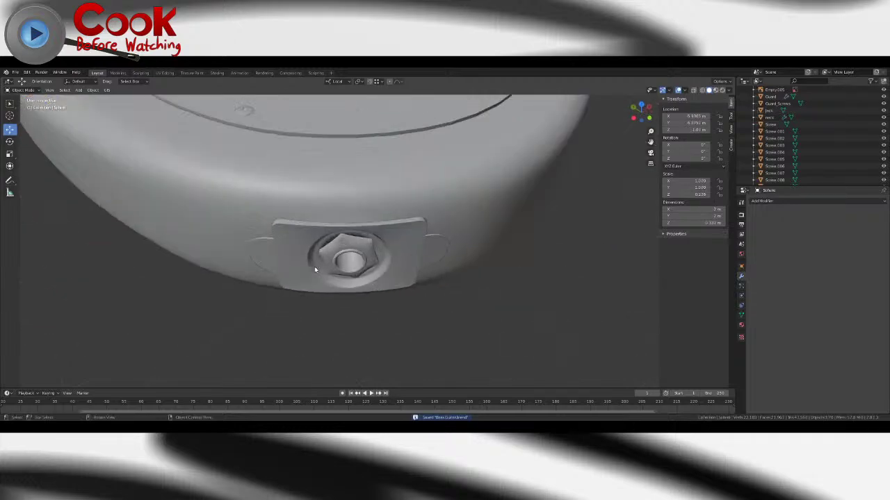
middle_click_drag(316, 266, 330, 229)
left_click(252, 294)
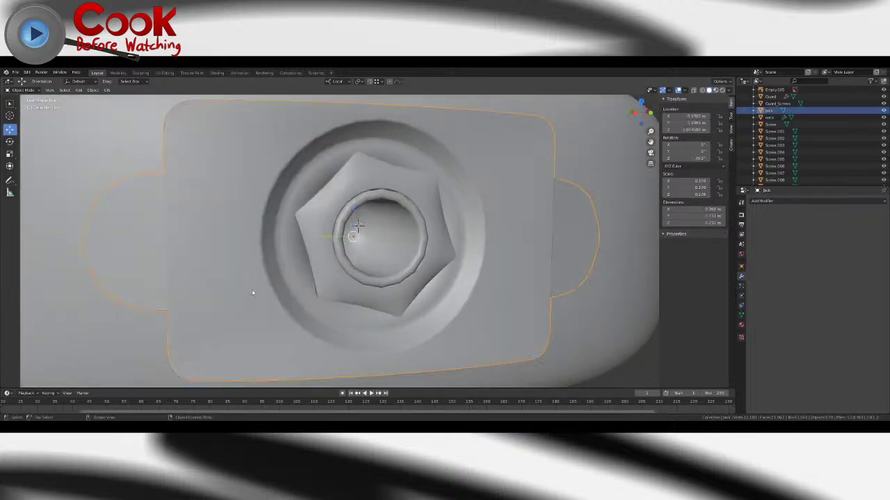
key("Tab")
mouse_move(277, 299)
middle_mouse_down()
mouse_move(438, 297)
mouse_move(389, 290)
mouse_move(294, 303)
middle_mouse_up()
key("Tab")
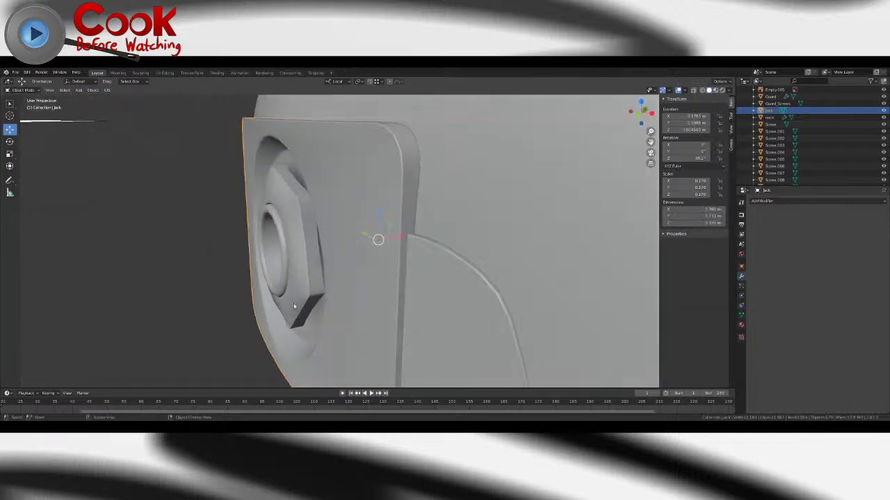
scroll(91, 243, "down", 10)
- Duplicate the large screw head floating beside the guitar and move the copy over the body near the output jack
left_click(358, 115)
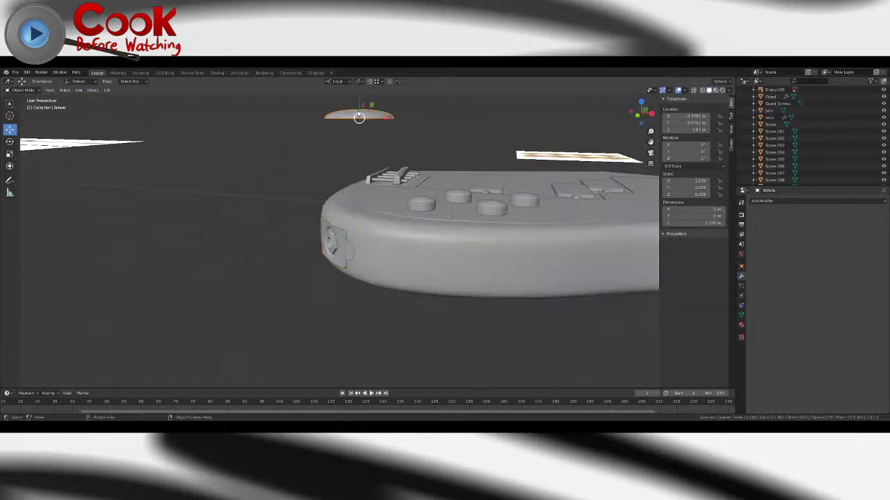
middle_click_drag(364, 139, 180, 159)
key("shift+d")
right_click(299, 182)
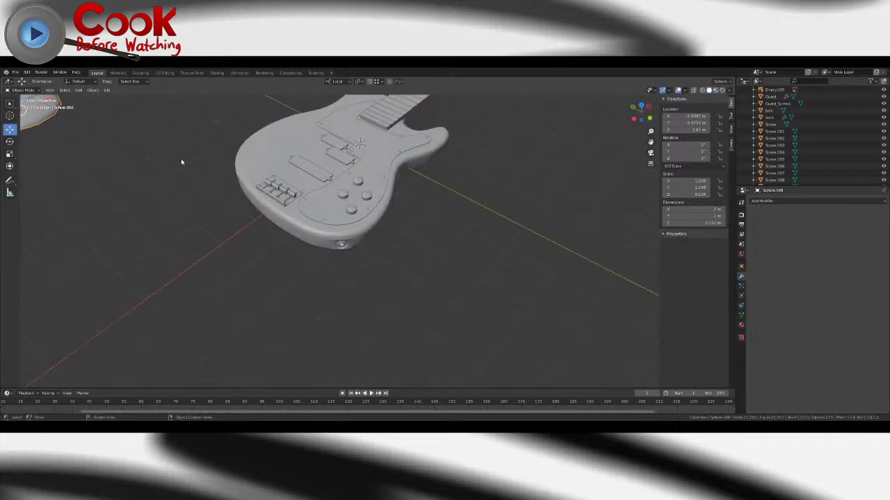
scroll(180, 158, "down", 2)
left_click_drag(112, 138, 367, 199)
middle_click_drag(367, 215, 372, 189)
scroll(359, 211, "up", 4)
scroll(372, 189, "up", 3)
- Scale the copied screw head down to about 0.102
left_click(10, 155)
scroll(307, 185, "down", 2)
middle_click_drag(307, 186, 390, 192)
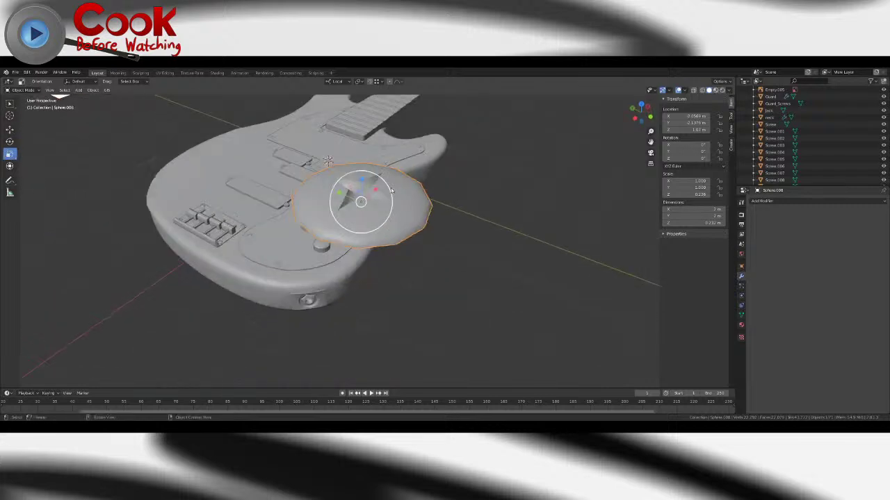
left_click_drag(391, 191, 332, 281)
left_click(11, 130)
- Give the small screw head the jack's Z rotation and rotate it 90° so it faces out from the body's edge
left_click(321, 302)
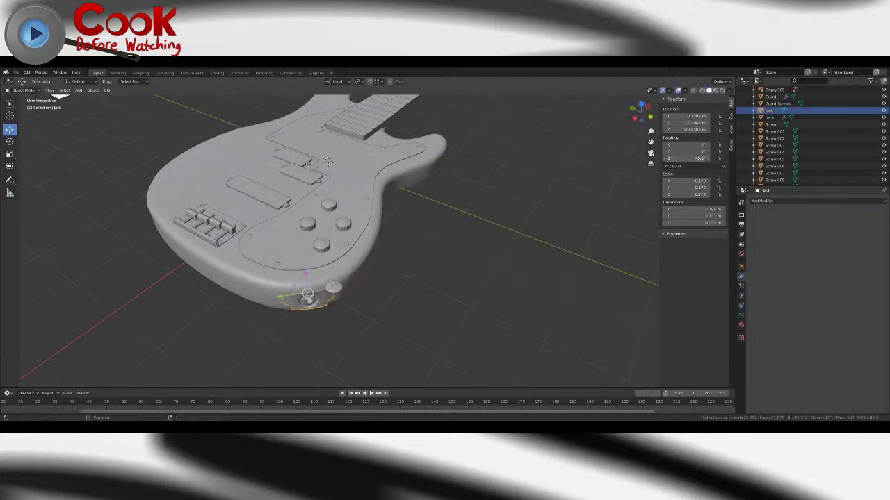
left_click(337, 289)
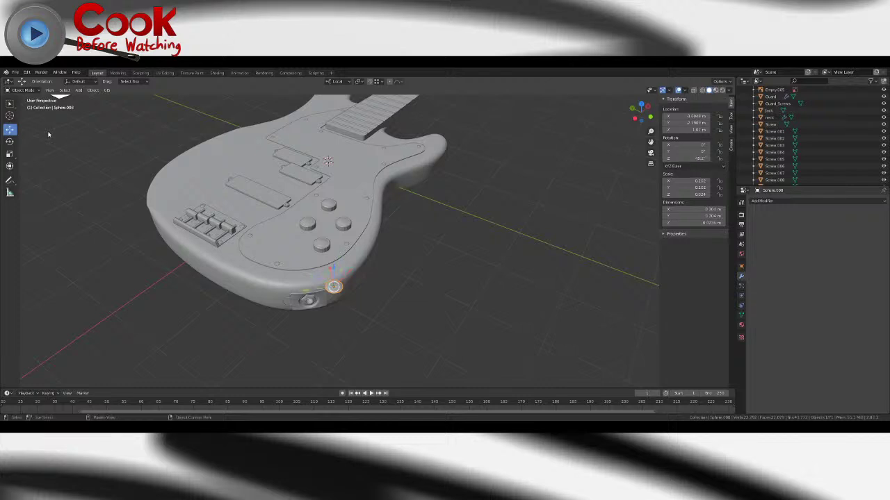
left_click(9, 142)
middle_click_drag(299, 257, 382, 216)
left_click_drag(428, 216, 431, 229)
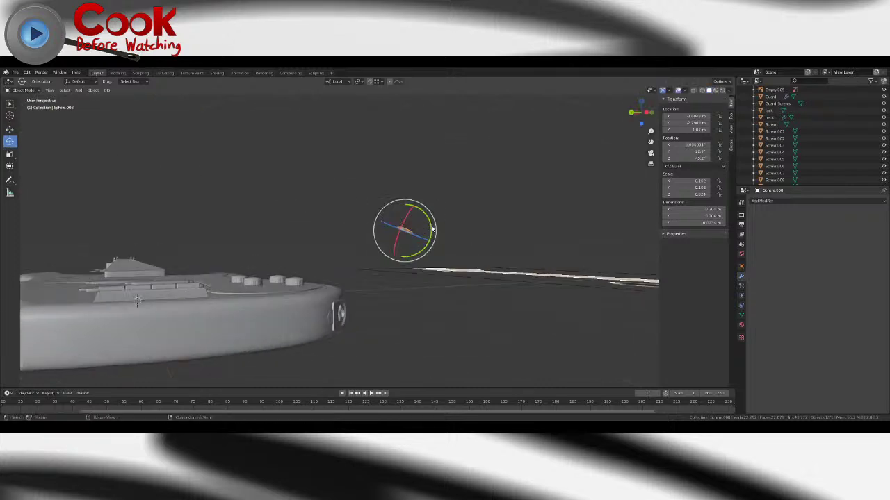
key("F9")
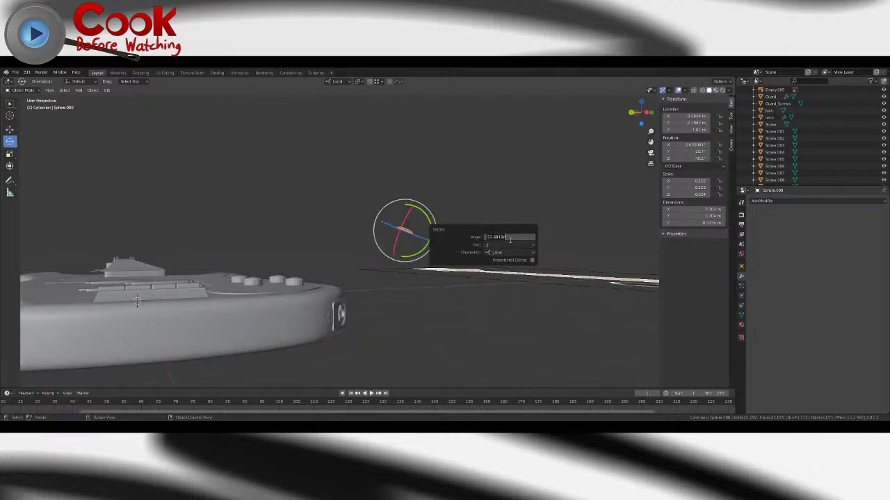
type("90")
key("Return")
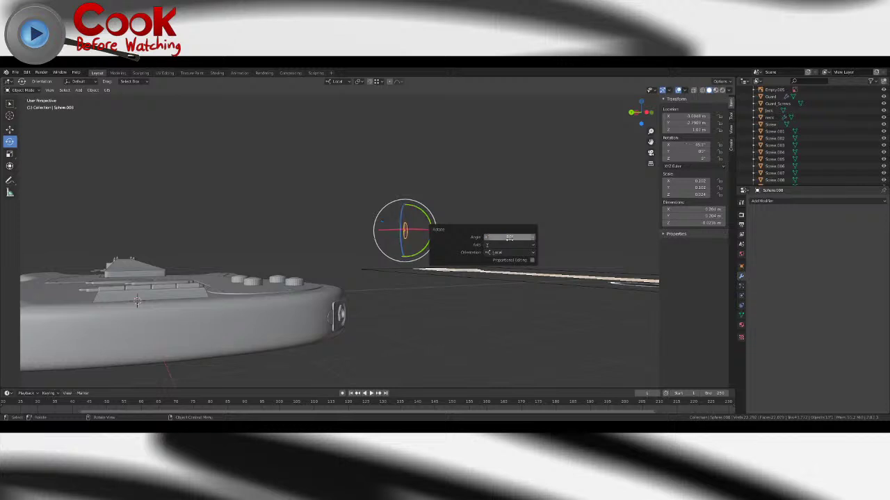
- Move the screw head down to the jack and against the plate's tab nearest the neck side
left_click(10, 130)
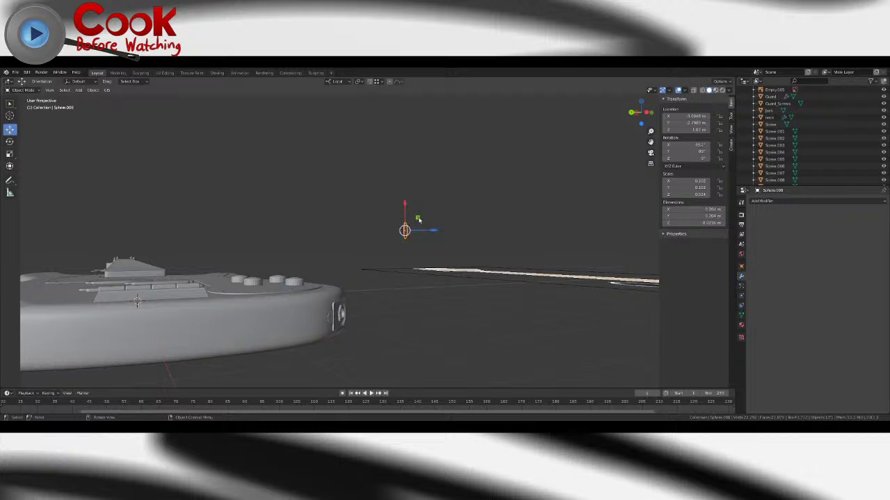
left_click_drag(419, 219, 374, 292)
middle_click_drag(374, 292, 294, 271)
scroll(301, 310, "up", 3)
middle_click_drag(294, 271, 293, 195, "shift")
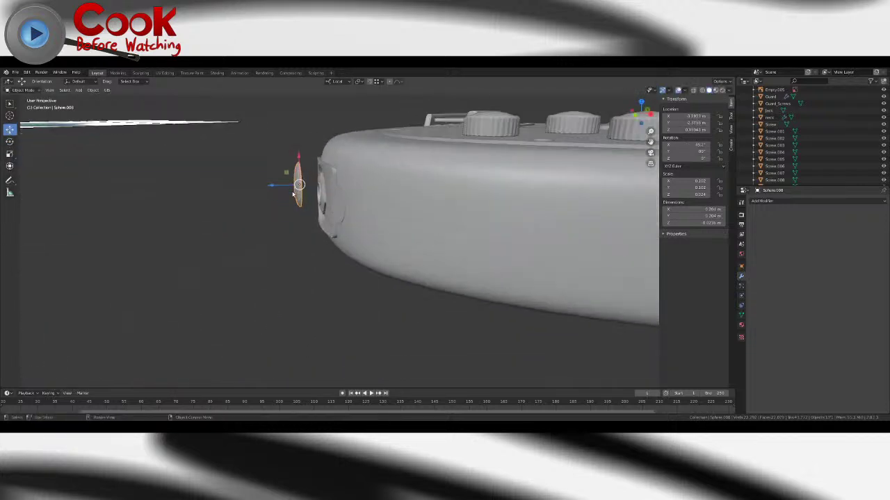
left_click_drag(286, 174, 326, 198)
middle_click_drag(326, 198, 427, 227)
scroll(426, 227, "up", 2)
scroll(427, 227, "up", 1)
- Shrink the screw head to about 0.060 and rotate it to follow the tab's slope
left_click(10, 154)
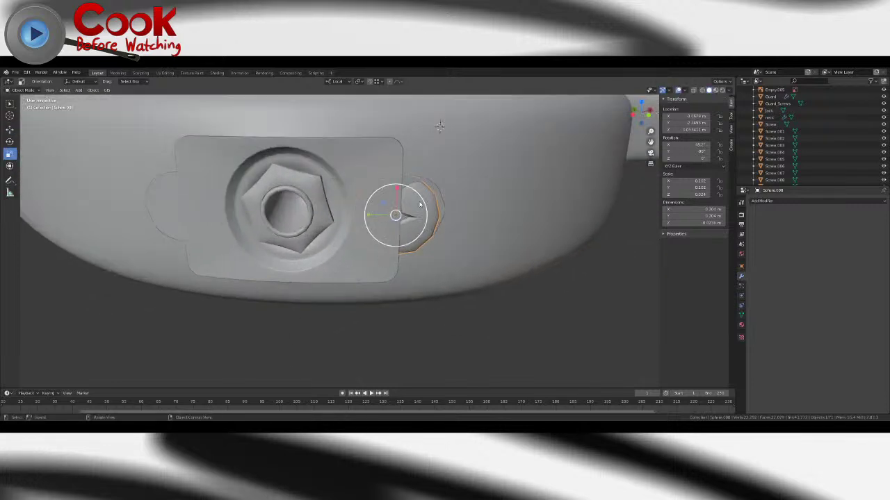
mouse_move(419, 203)
left_mouse_down()
mouse_move(406, 208)
mouse_move(408, 194)
left_mouse_up()
left_click(10, 129)
left_click(10, 142)
middle_click_drag(479, 247, 447, 261)
left_click_drag(457, 260, 451, 258)
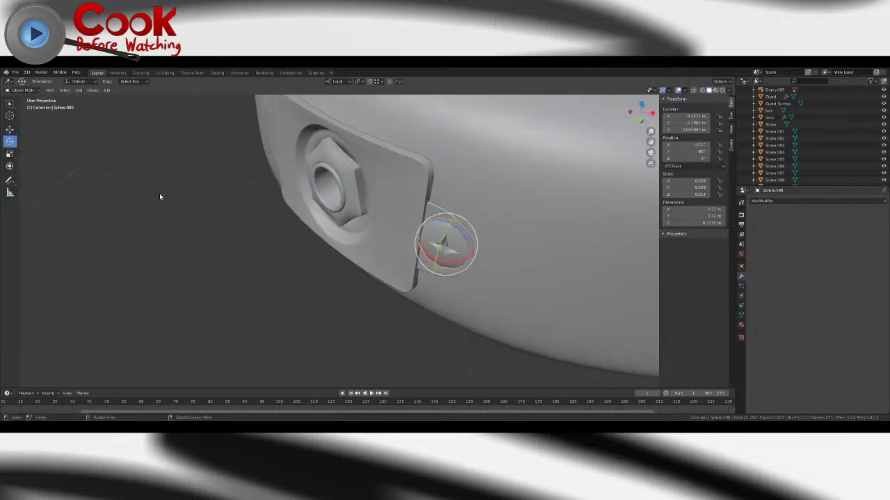
- Scale the screw head down further to about 0.044 and fine-tune its tilt against the tab
left_click(9, 156)
middle_click_drag(412, 207, 449, 178)
left_click_drag(458, 197, 453, 204)
middle_click_drag(442, 211, 461, 245)
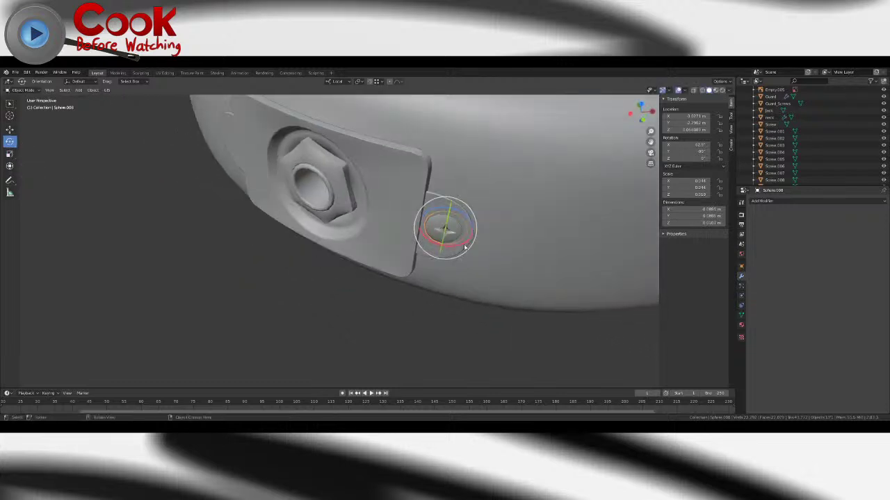
left_click_drag(458, 248, 456, 246)
- Move the screw head outward along its own axis so it rests on the tab's surface
middle_click_drag(456, 245, 406, 203)
left_click(10, 130)
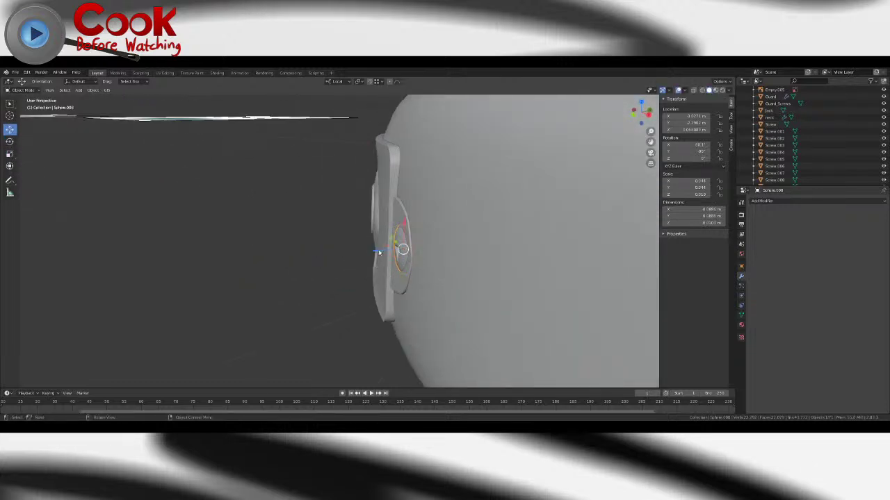
left_click_drag(378, 249, 375, 253)
middle_click_drag(443, 241, 487, 231)
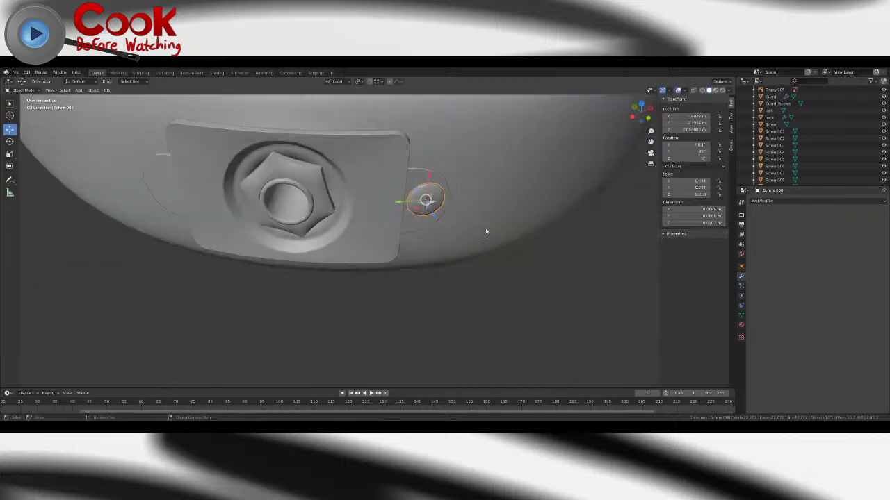
- Duplicate the screw head and place the copy on the jack plate's opposite tab
left_click(10, 141)
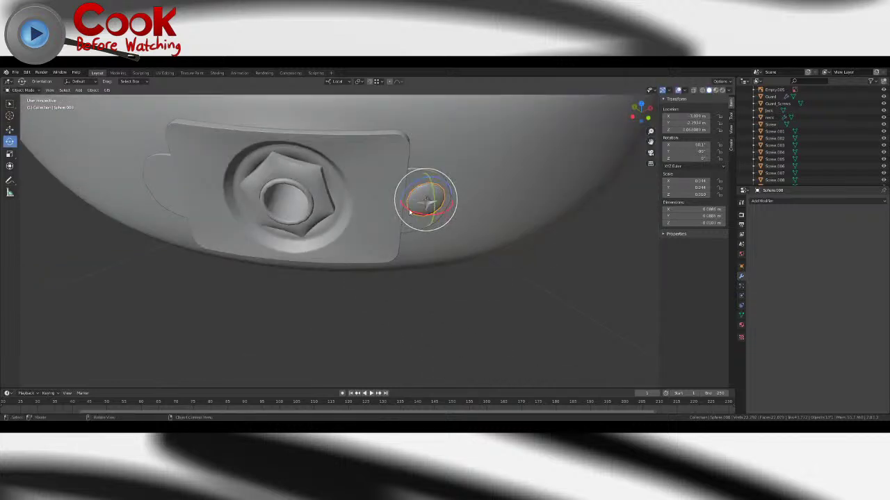
left_click_drag(410, 212, 157, 190)
left_click(10, 129)
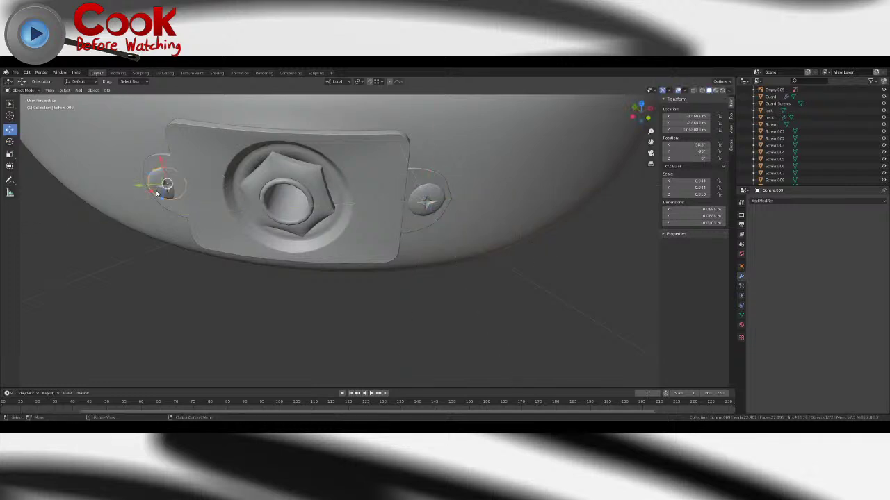
middle_click_drag(197, 196, 448, 239, "shift")
- Rotate and reposition the second screw head so it lies flush on its tab
left_click(9, 143)
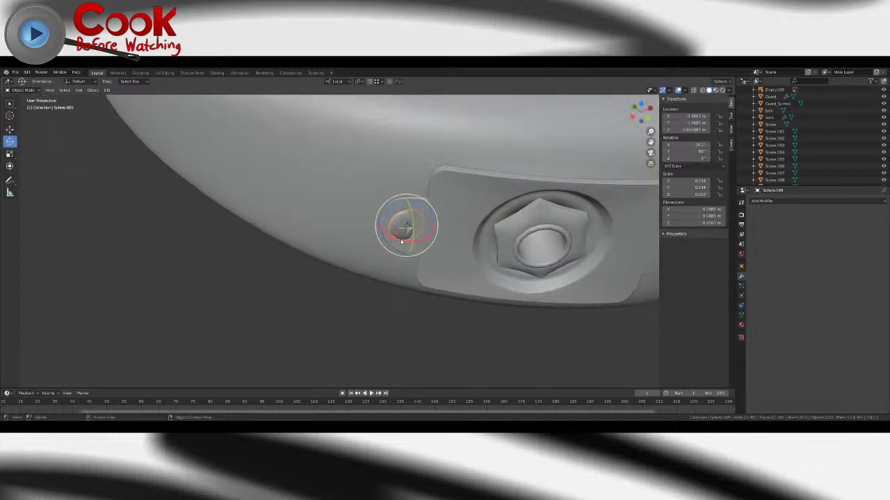
mouse_move(401, 241)
left_mouse_down()
mouse_move(387, 237)
mouse_move(387, 228)
mouse_move(410, 241)
left_mouse_up()
left_click(9, 130)
left_click(10, 142)
- Spin the second screw head about its own axis to turn its cross slot
scroll(384, 315, "down", 5)
middle_click_drag(384, 315, 364, 246)
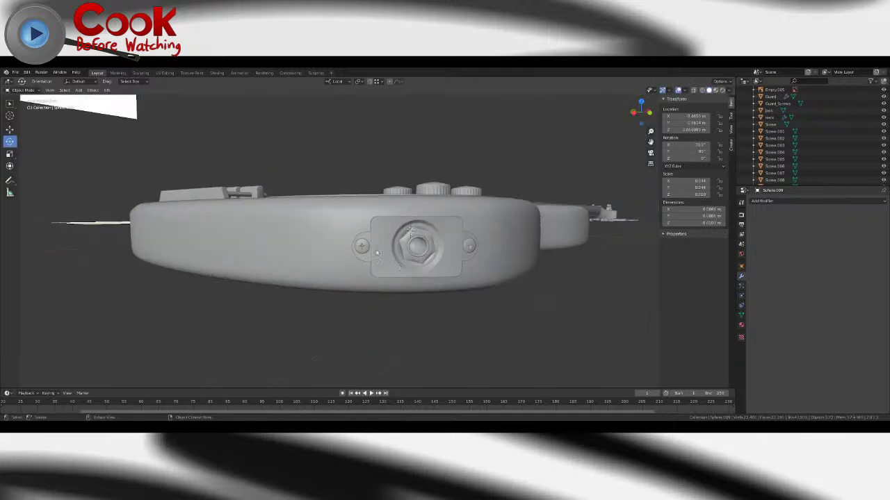
scroll(368, 245, "up", 5)
left_click_drag(408, 234, 584, 241)
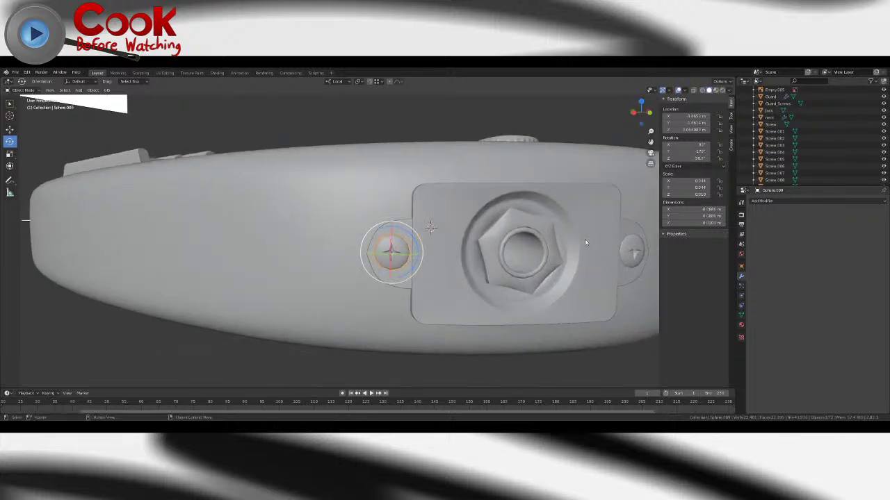
- Apply rotation and scale to the jack plate and both of its screw heads together
left_click(632, 252)
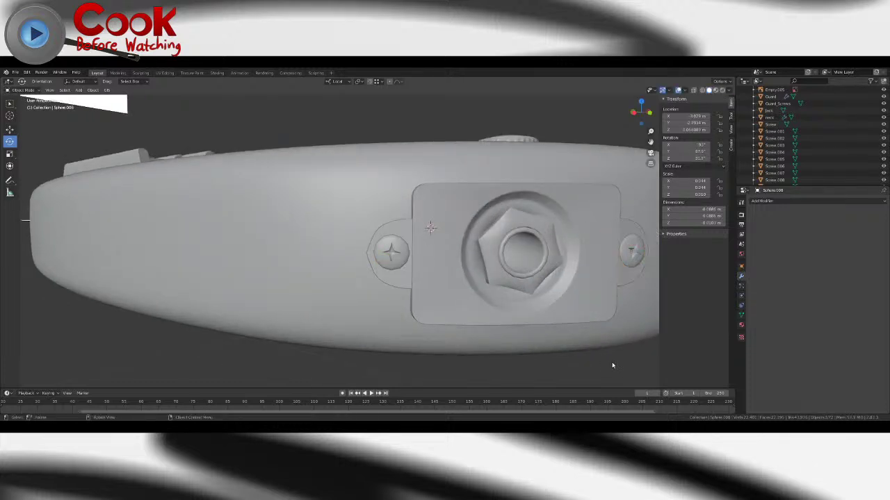
middle_click_drag(612, 363, 561, 319)
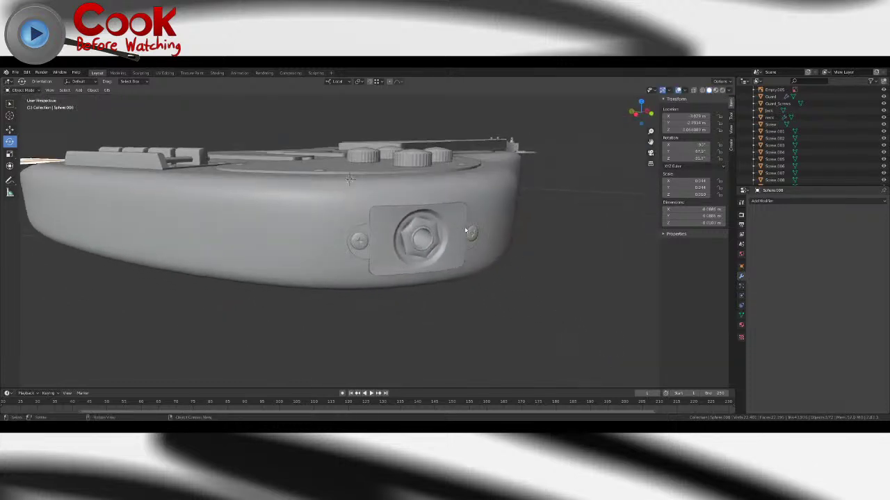
left_click(414, 231)
left_click(10, 104)
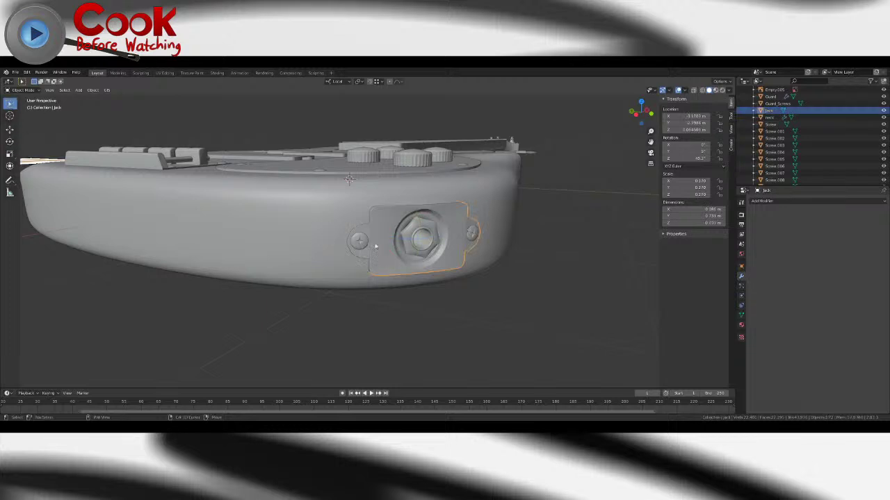
left_click(363, 240, "shift")
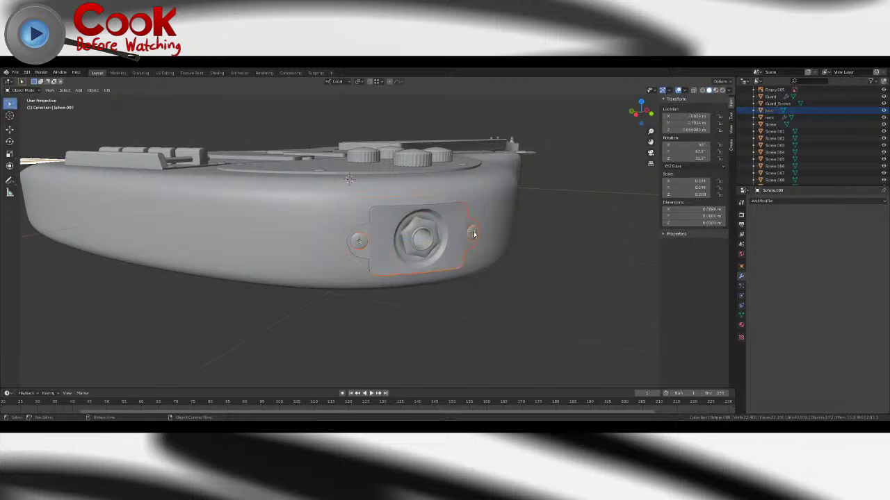
left_click(89, 91)
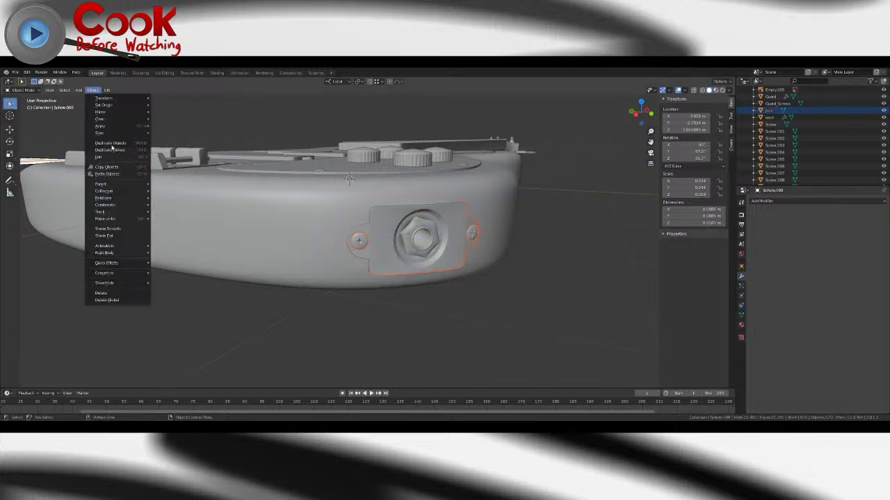
mouse_move(113, 128)
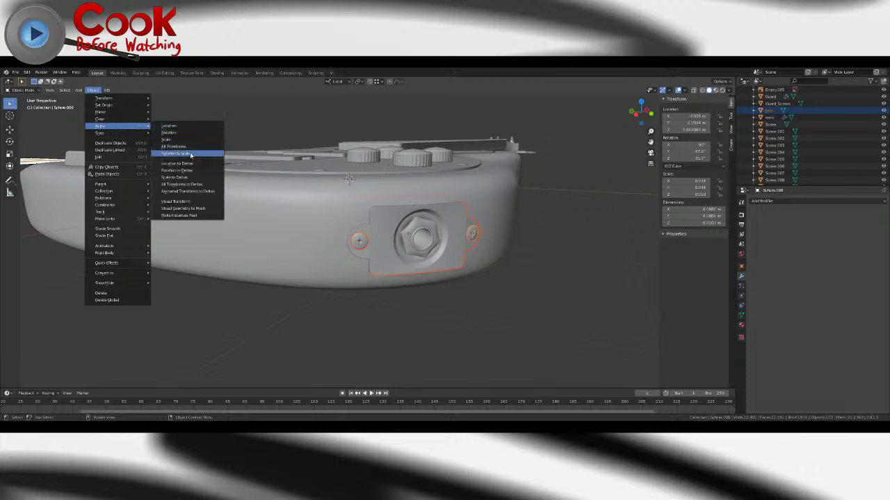
left_click(192, 154)
left_click(534, 292)
- Save the guitar project file and view the body from its bridge end
scroll(534, 292, "down", 5)
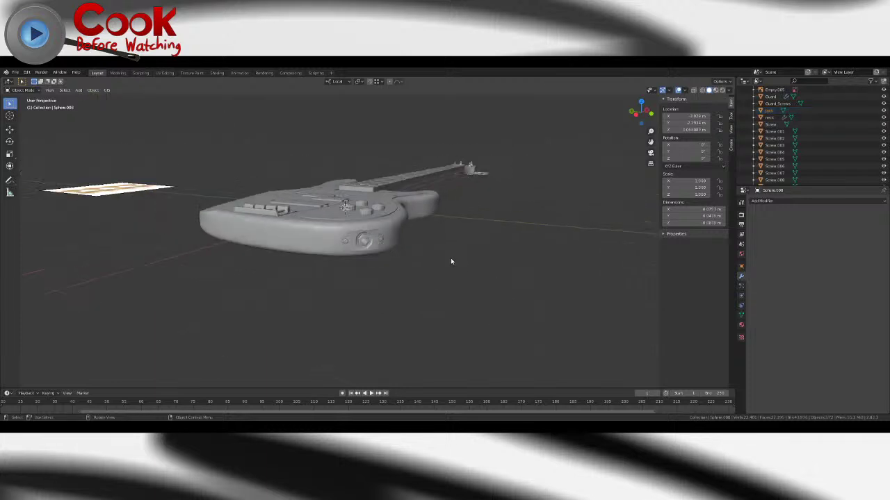
middle_click_drag(451, 260, 390, 273)
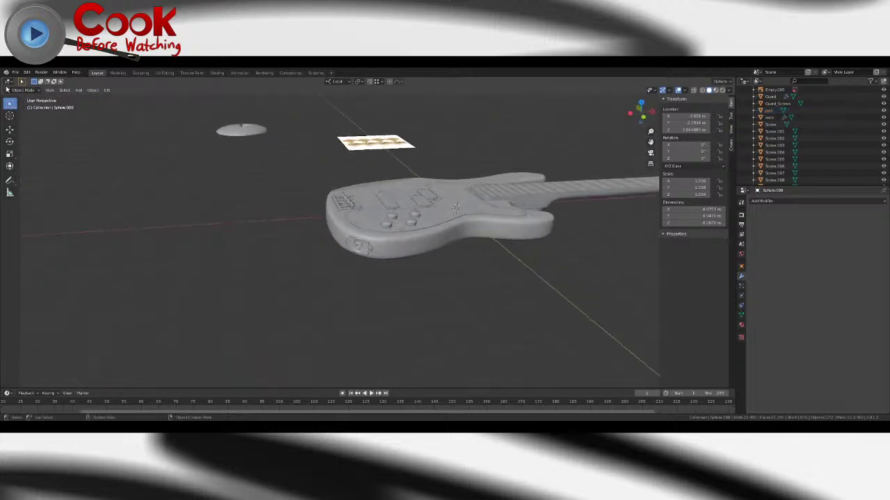
left_click(16, 73)
left_click(25, 118)
middle_click_drag(489, 254, 352, 285)
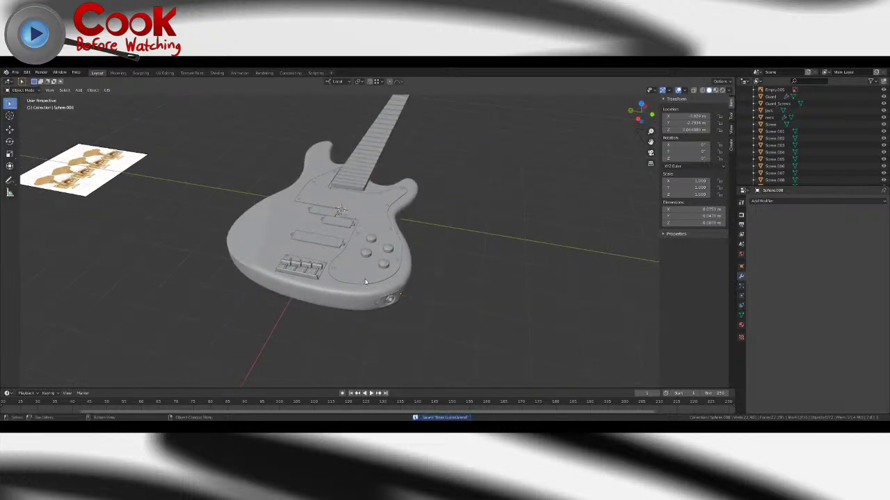
middle_click_drag(365, 281, 293, 268)
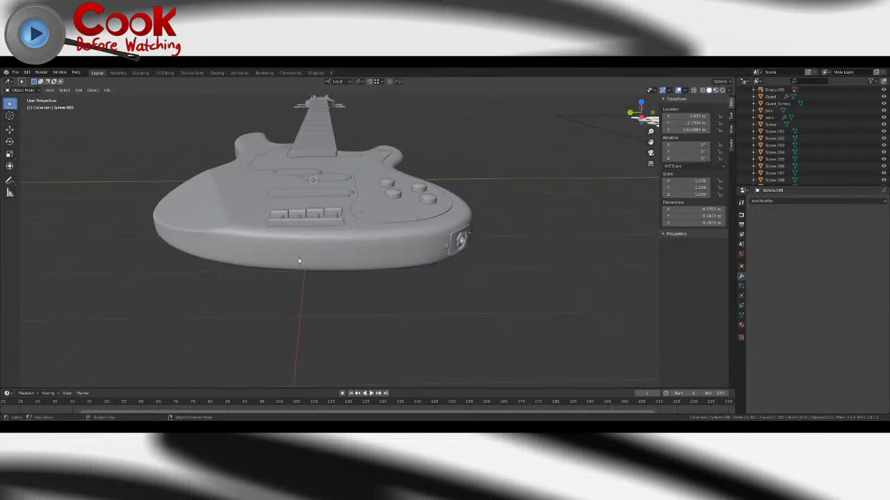
- Add a mesh cylinder and move it along X to the bridge end of the guitar body
left_click(79, 90)
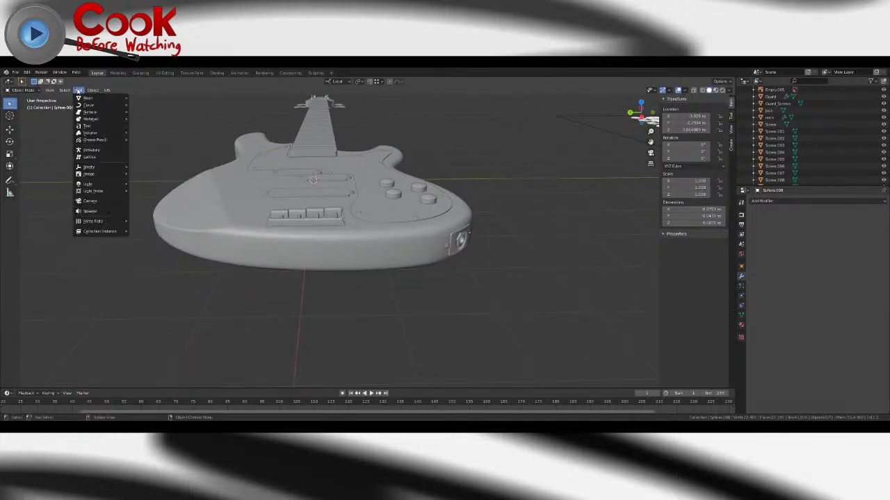
mouse_move(86, 98)
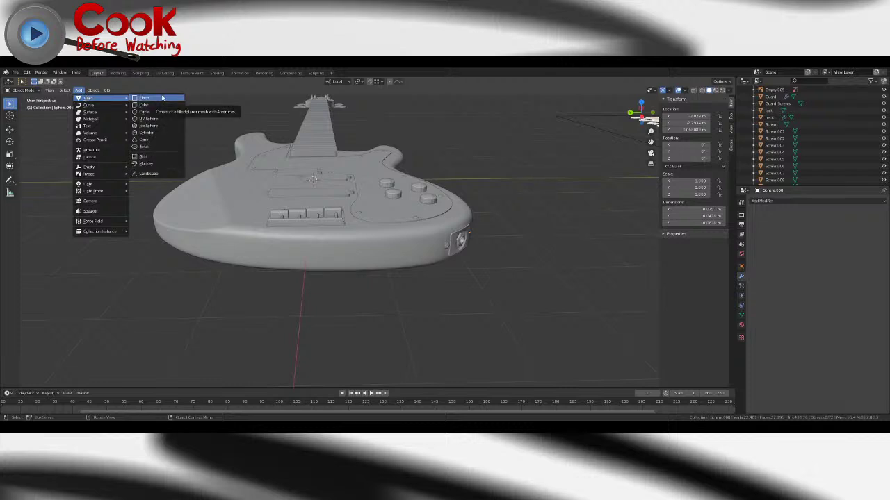
left_click(159, 133)
key("F9")
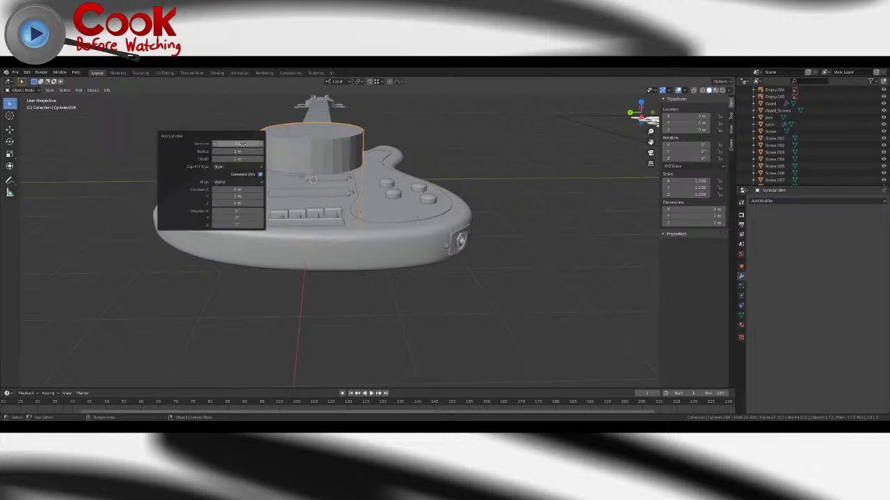
left_click(11, 129)
middle_click_drag(292, 181, 383, 168)
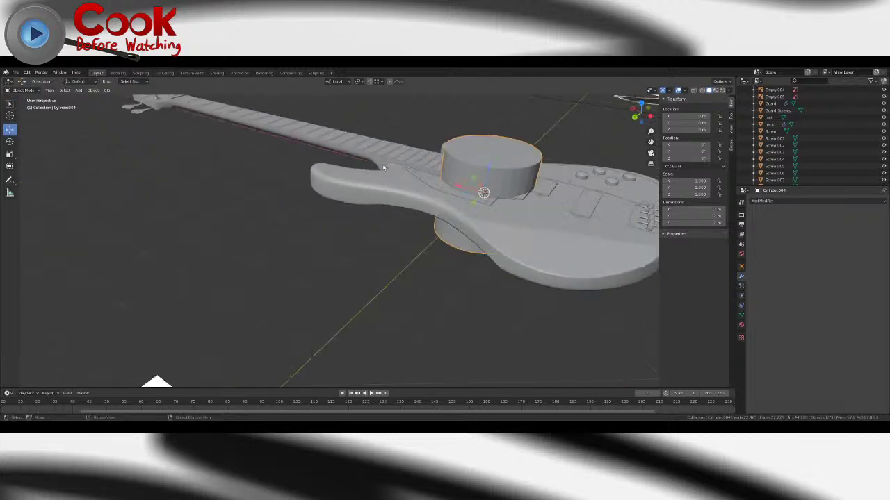
left_click_drag(460, 188, 572, 218)
middle_click_drag(572, 218, 332, 213, "shift")
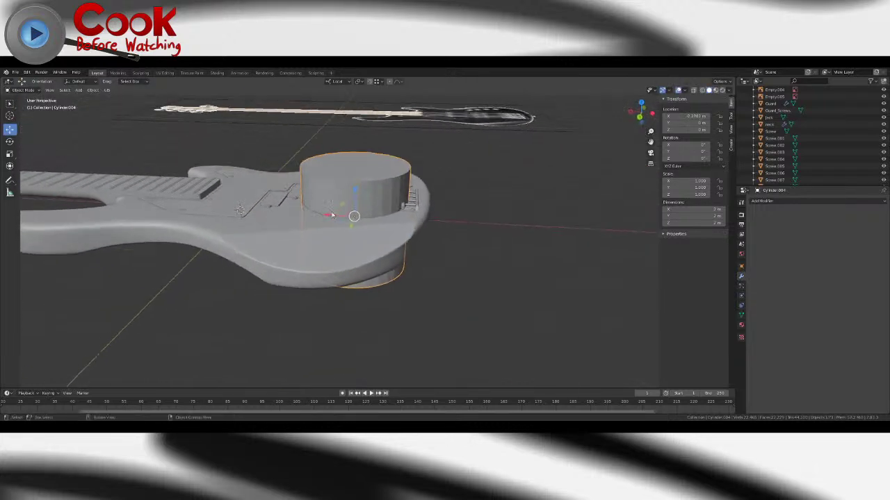
left_click_drag(334, 215, 454, 213)
- Rotate the cylinder 90° about its local Y axis so it points outward from the body's end
left_click(10, 144)
key("F9")
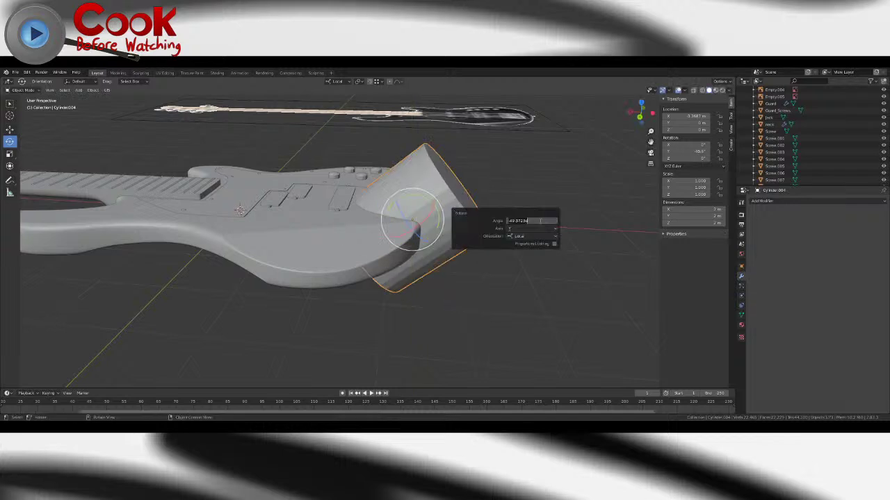
left_click(541, 221)
type("90")
key("Return")
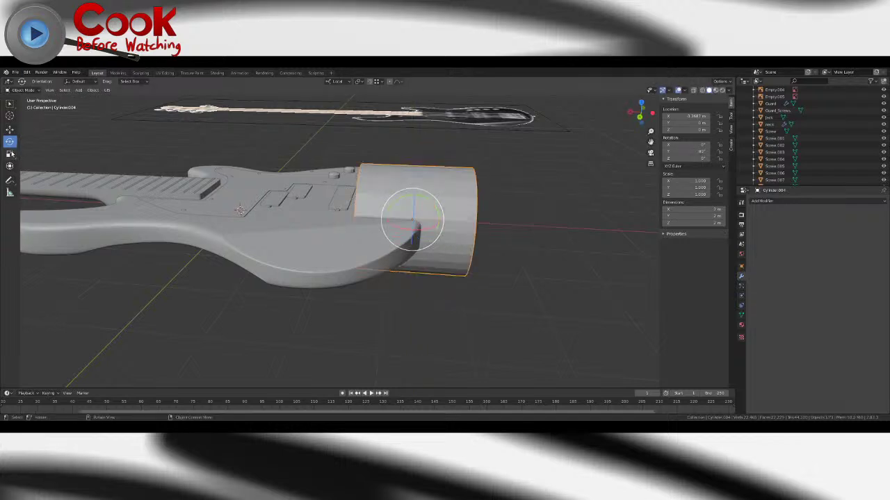
- Switch to Global orientation, scale the cylinder down to about 0.42 m, and reposition it at the body's end
left_click_drag(448, 223, 426, 222)
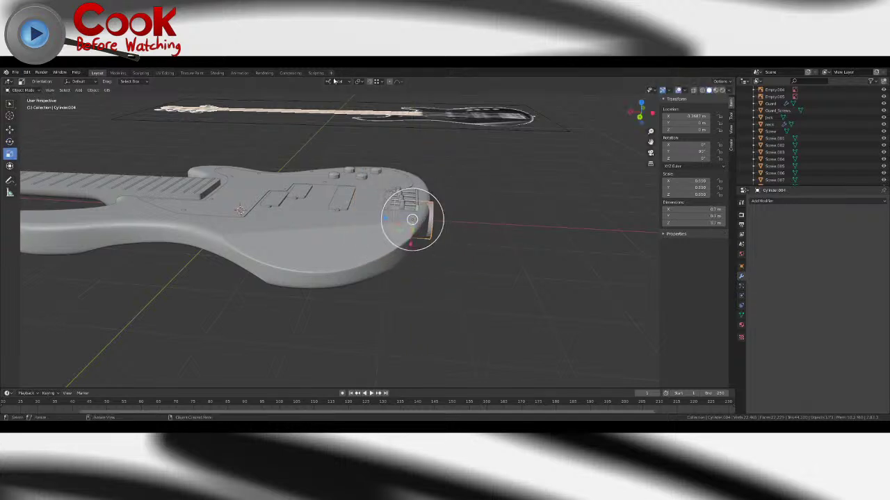
left_click(336, 81)
left_click(331, 104)
left_click(10, 130)
middle_click_drag(383, 219, 359, 213)
scroll(360, 228, "up", 3)
left_click(10, 154)
left_click_drag(336, 211, 320, 215)
middle_click_drag(320, 214, 359, 206)
middle_click_drag(503, 191, 411, 233, "shift")
scroll(409, 233, "up", 3)
middle_click_drag(407, 230, 348, 219)
- Raise the cylinder along global Z on the body's edge and scale it down to about 0.21 m
left_click(10, 129)
key("g")
key("z")
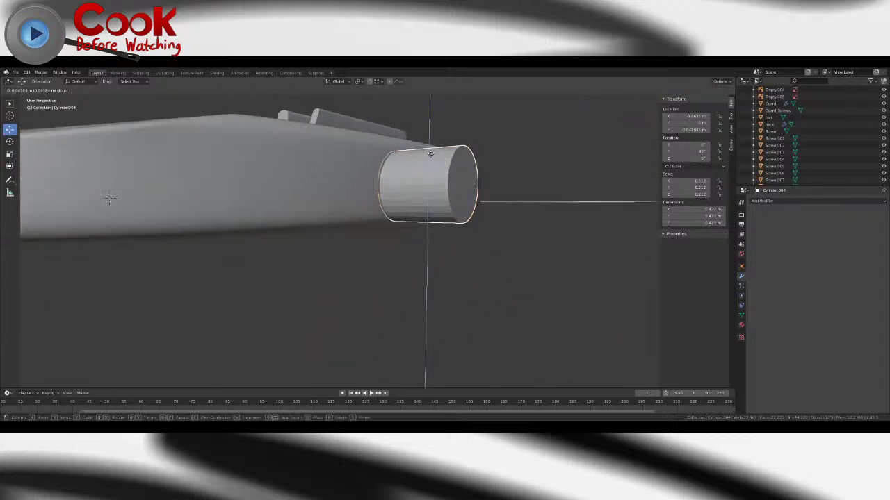
left_click(23, 126)
left_click(10, 152)
left_click_drag(465, 164, 439, 179)
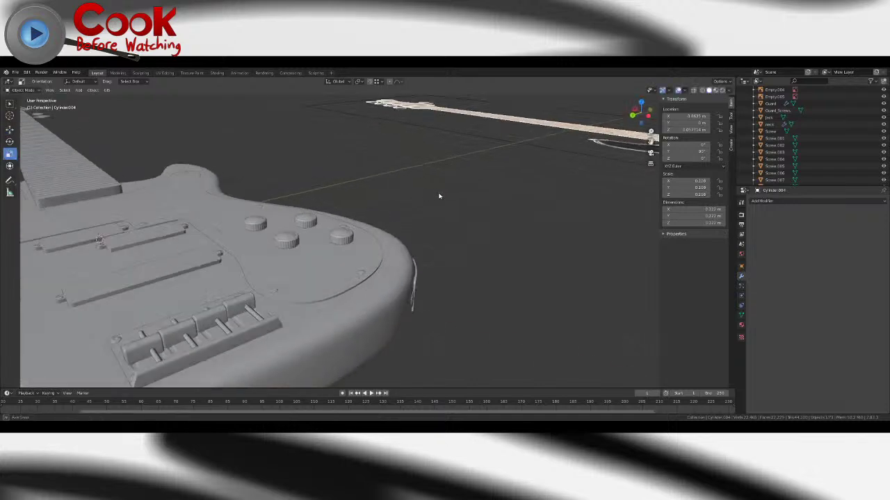
- Move the small cylinder along X until it sits against the body's end behind the bridge
middle_click_drag(439, 196, 428, 169)
left_click(10, 131)
left_click_drag(456, 214, 437, 212)
middle_click_drag(436, 212, 487, 239)
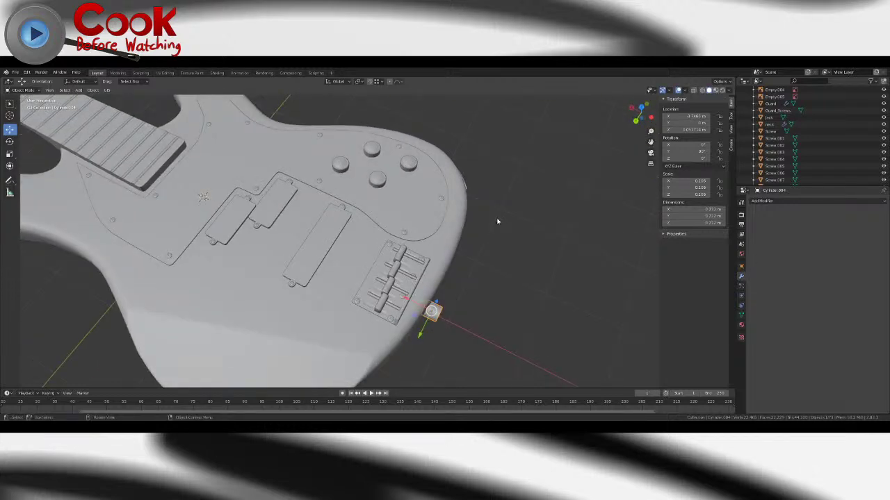
- Shorten the cylinder by moving its outer end face inward towards the guitar body
middle_click_drag(404, 199, 452, 228)
scroll(386, 247, "up", 2)
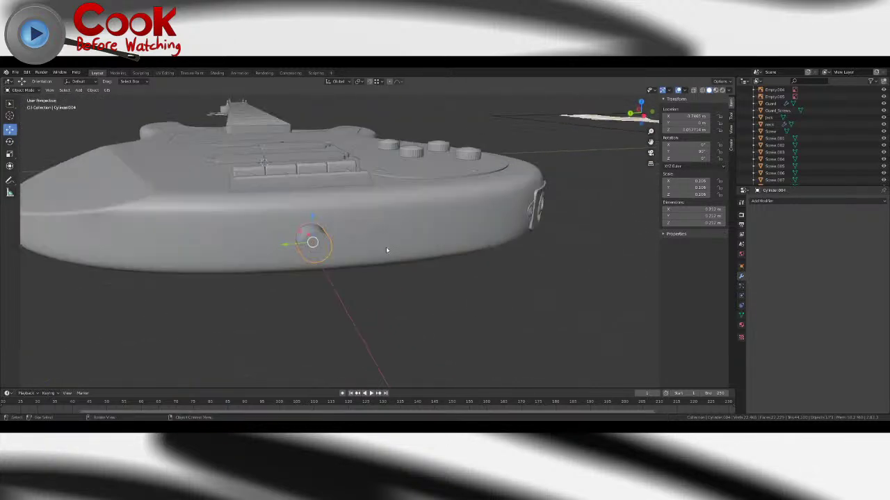
middle_click_drag(386, 247, 433, 245)
scroll(433, 245, "up", 4)
key("Tab")
middle_click_drag(520, 221, 440, 216)
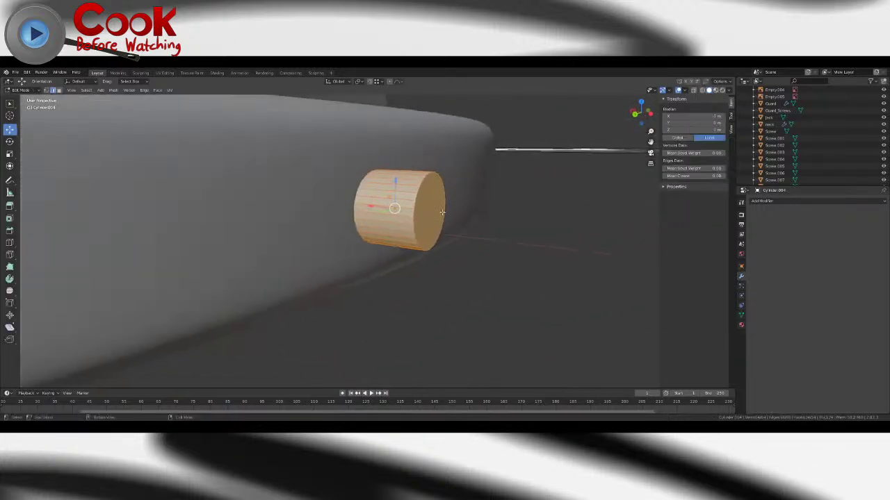
key("alt+a")
left_click(432, 210)
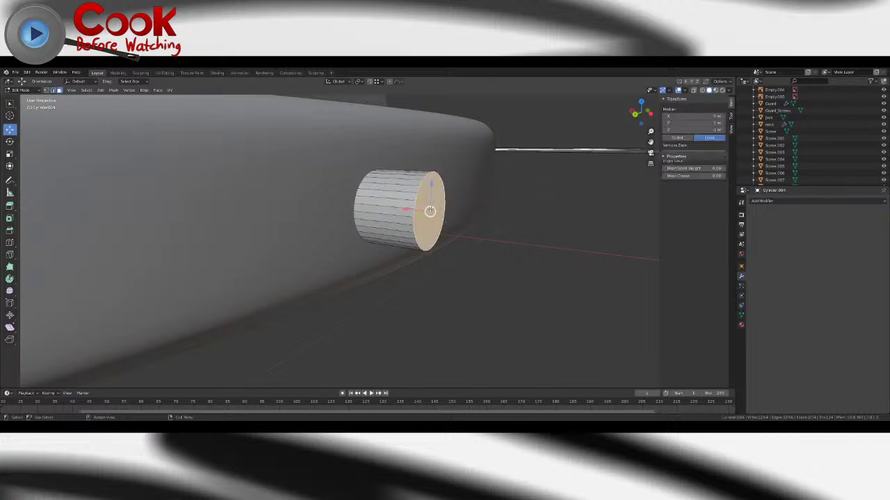
left_click_drag(405, 207, 395, 168)
key("Tab")
- Apply rotation and scale to the shortened cylinder
left_click(79, 90)
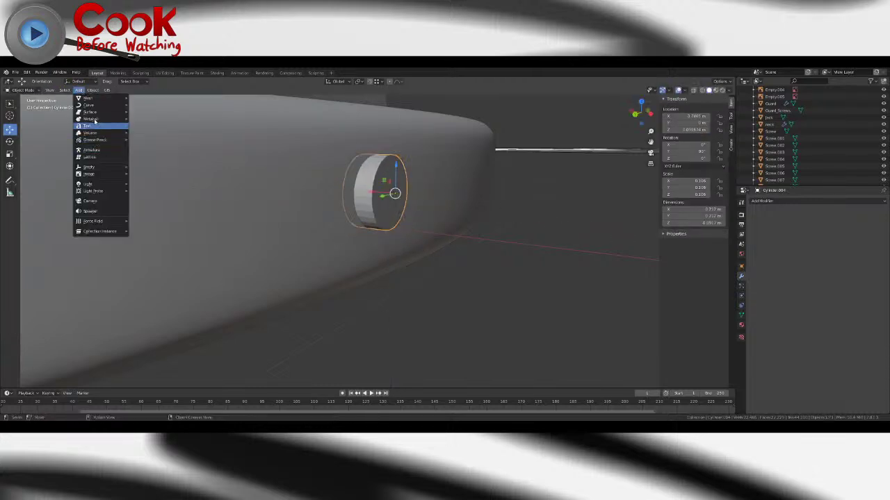
left_click(93, 91)
mouse_move(104, 126)
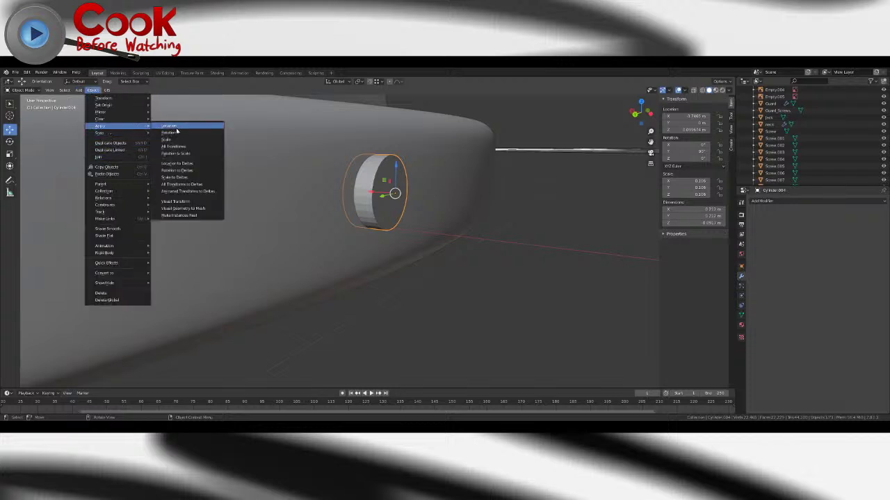
left_click(177, 153)
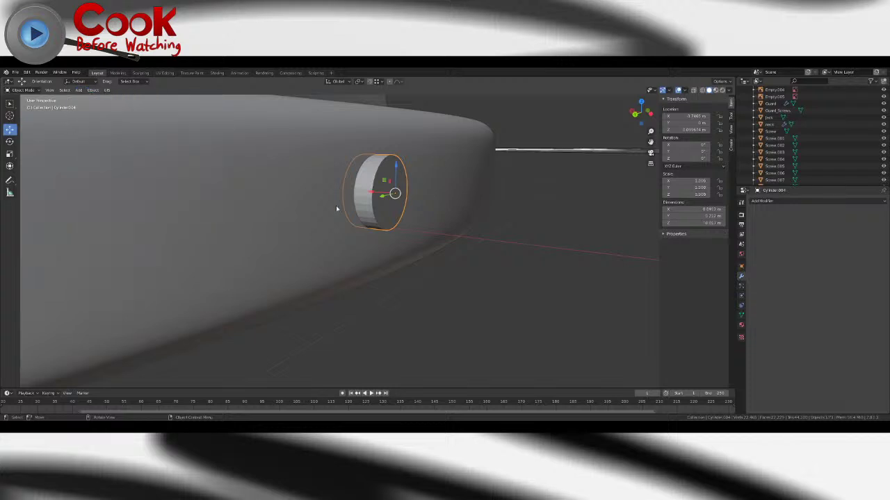
- Extrude the cylinder's outer face and scale it down to form a tapered section
key("Tab")
middle_click_drag(417, 202, 251, 217)
left_click(10, 206)
mouse_move(424, 230)
left_mouse_down()
mouse_move(451, 235)
mouse_move(440, 234)
mouse_move(451, 215)
mouse_move(438, 220)
left_mouse_up()
key("ctrl+z")
left_click(12, 153)
mouse_move(457, 224)
middle_mouse_down()
mouse_move(528, 233)
mouse_move(457, 234)
mouse_move(465, 234)
middle_mouse_up()
scroll(465, 235, "up", 1)
- Extrude the narrowed end face outward in a short segment and a longer one to form the button's neck
left_click(9, 129)
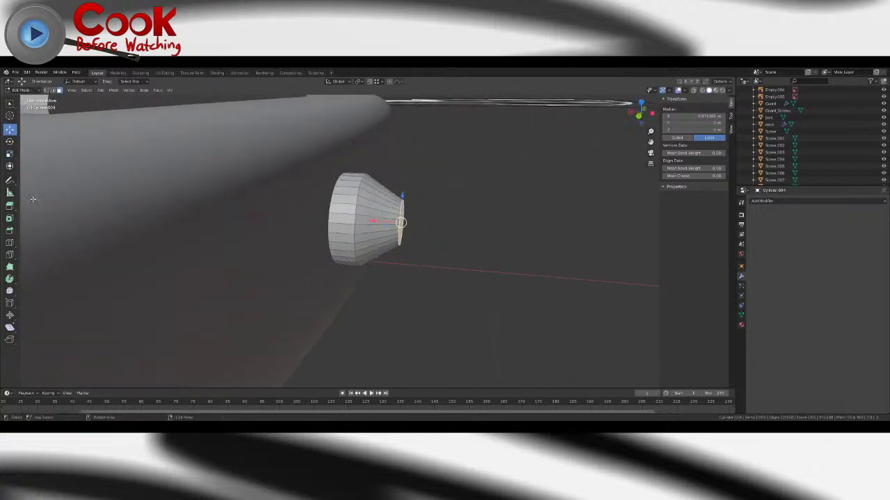
left_click(9, 206)
left_click_drag(427, 224, 493, 229)
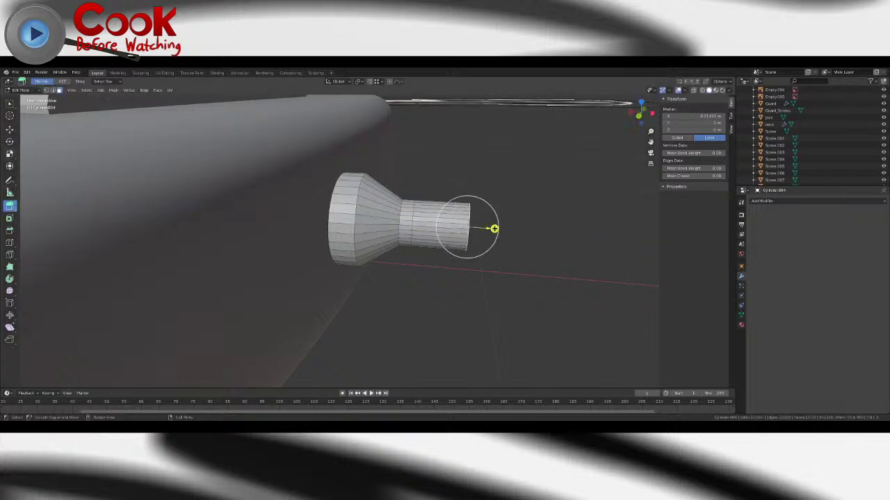
- Scale the neck's end face up so it flares into a disc wider than the base
key("s")
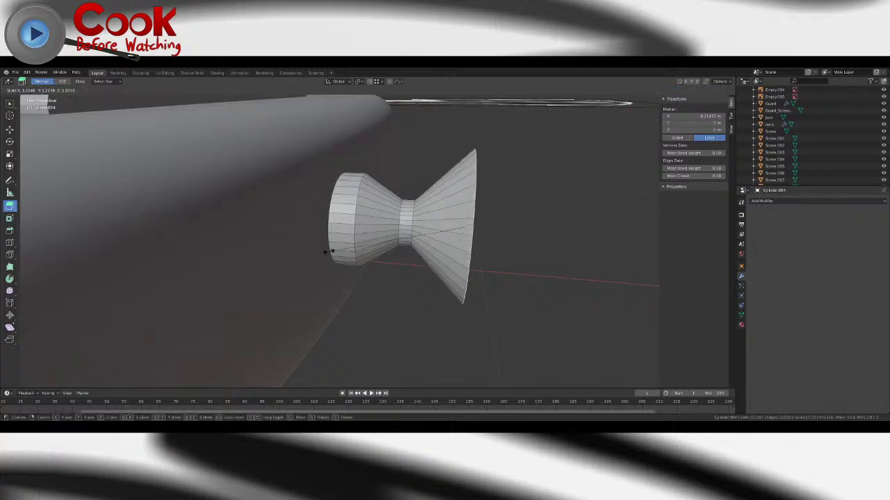
left_click(294, 253)
scroll(310, 252, "down", 4)
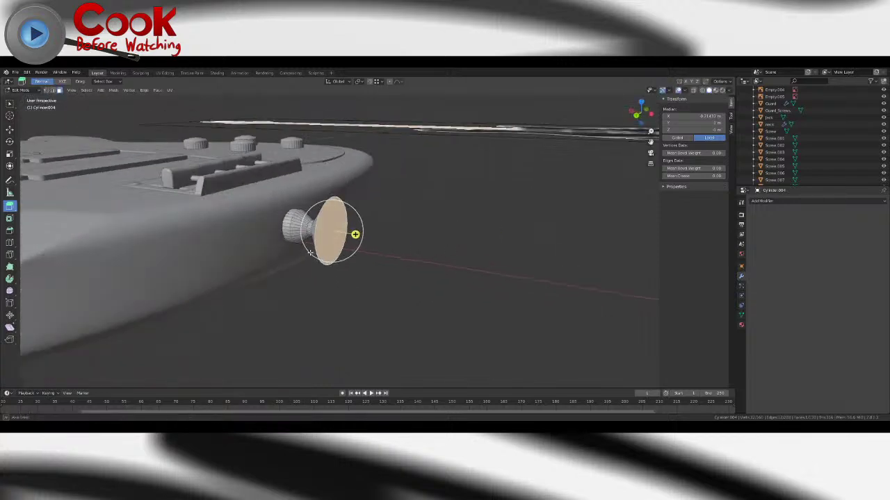
middle_click_drag(310, 253, 263, 211)
left_click(10, 153)
left_click_drag(288, 212, 278, 212)
scroll(280, 212, "up", 3)
middle_click_drag(279, 213, 242, 217)
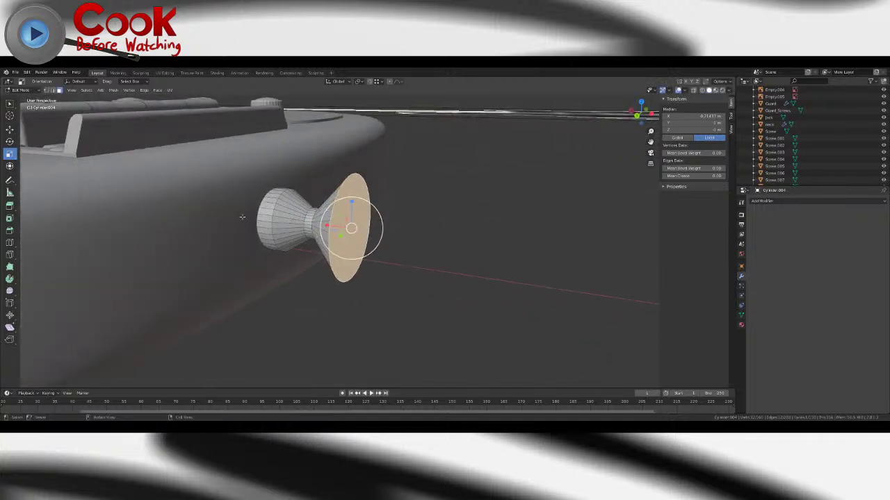
- Extrude the flared face slightly to give the disc a thin rim and inset its outer face
left_click(10, 206)
middle_click_drag(390, 236, 457, 265)
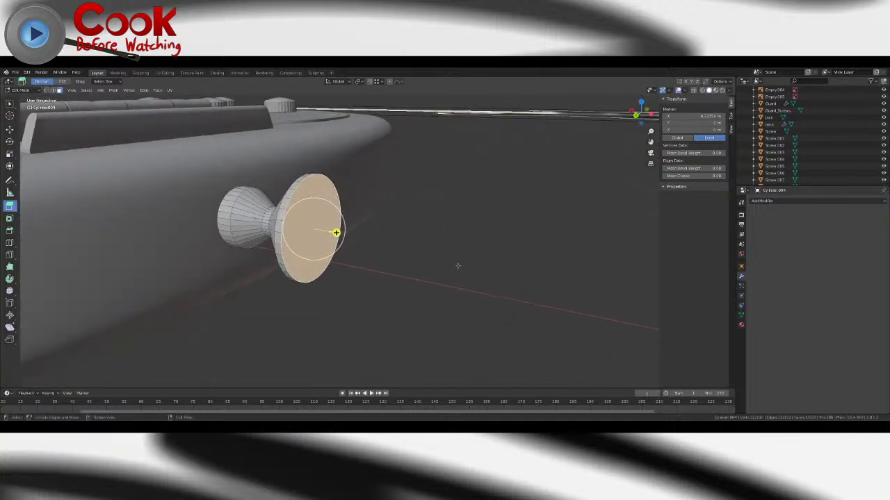
left_click(9, 217)
mouse_move(347, 235)
left_mouse_down()
mouse_move(334, 234)
mouse_move(343, 237)
left_mouse_up()
middle_click_drag(342, 237, 350, 238)
- Extrude the inset face inward and scale it down to form a tapered recess in the button's head
left_click(10, 207)
left_click_drag(356, 236, 331, 222)
left_click(10, 154)
middle_click_drag(394, 231, 368, 233)
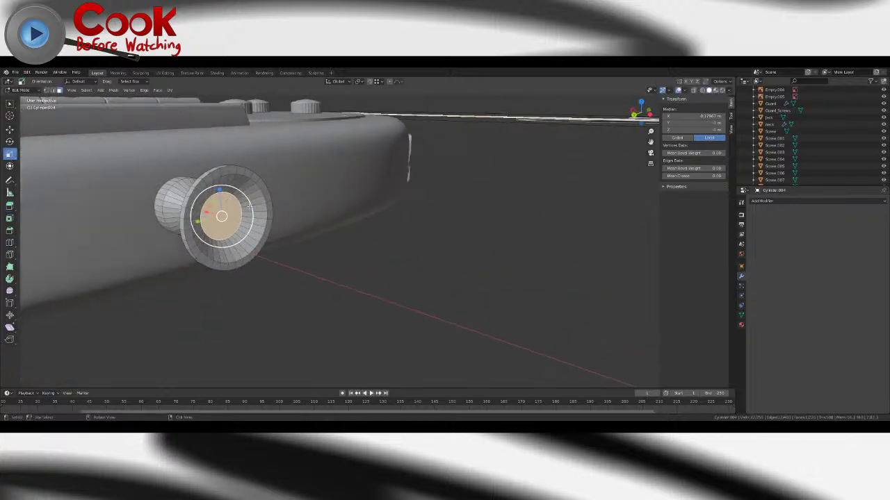
left_click_drag(250, 206, 249, 206)
key("Tab")
middle_click_drag(300, 222, 339, 223)
key("Tab")
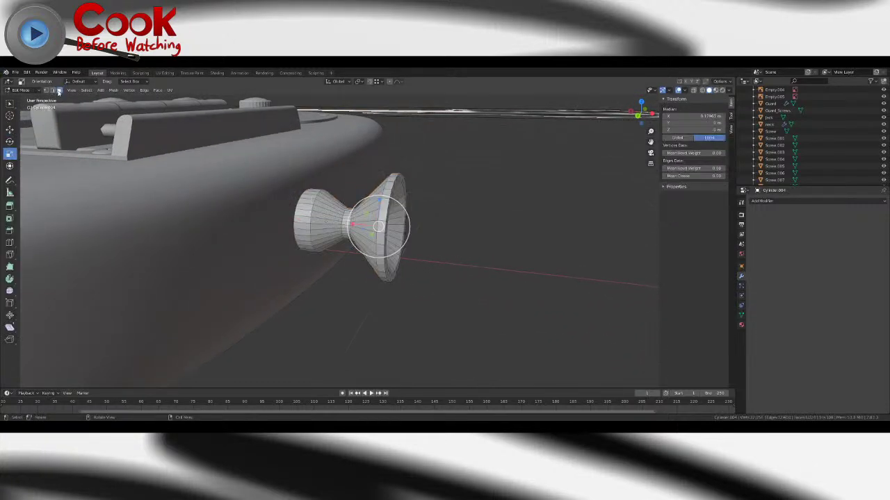
- Select the narrow face ring around the strap button's neck and scale it up slightly
scroll(368, 200, "up", 2)
left_click(351, 205, "alt")
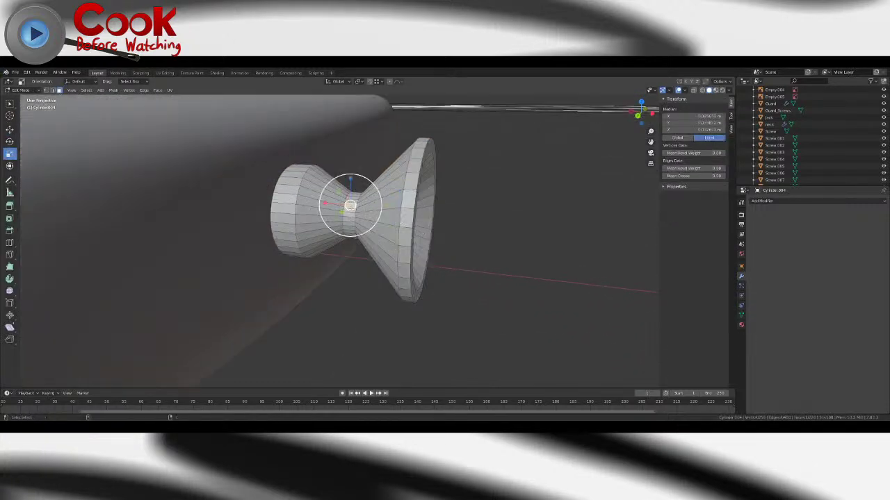
left_click(352, 209, "alt")
left_click(348, 216)
left_click(352, 211, "alt")
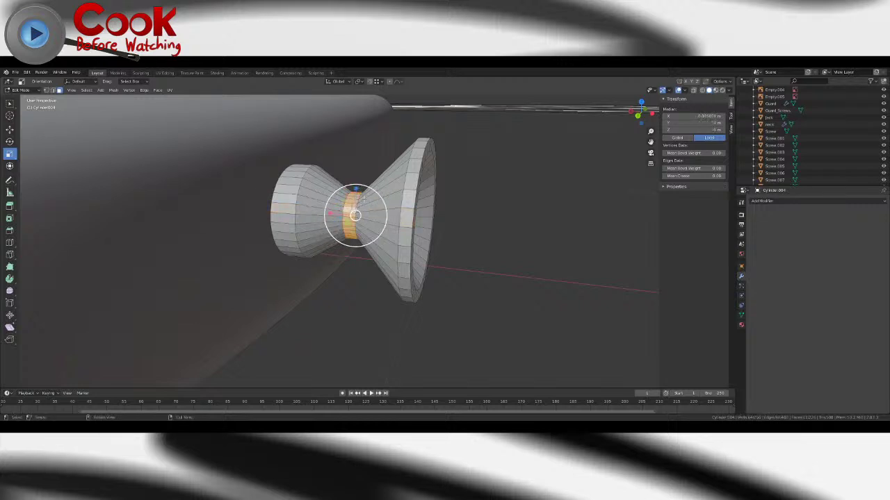
key("s")
left_click(338, 182)
- Add an edge loop between the base and the neck and scale it inward to curve the taper
left_click(10, 242)
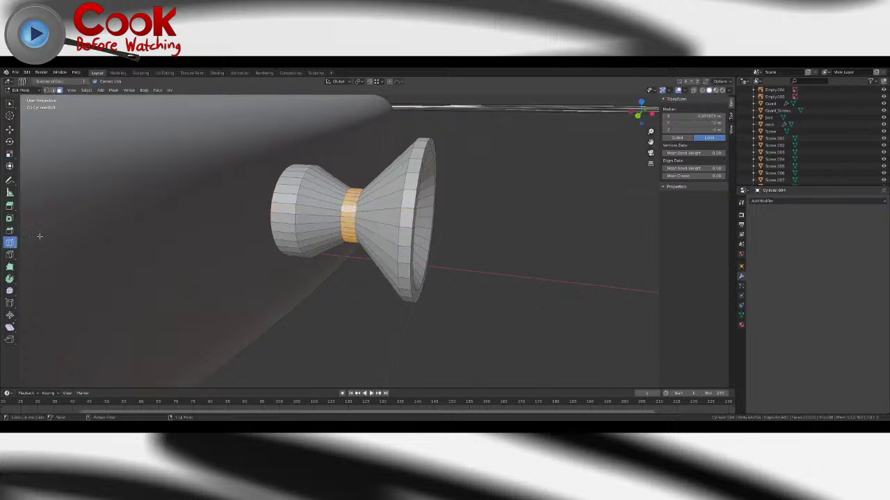
left_click(338, 194)
left_click(11, 129)
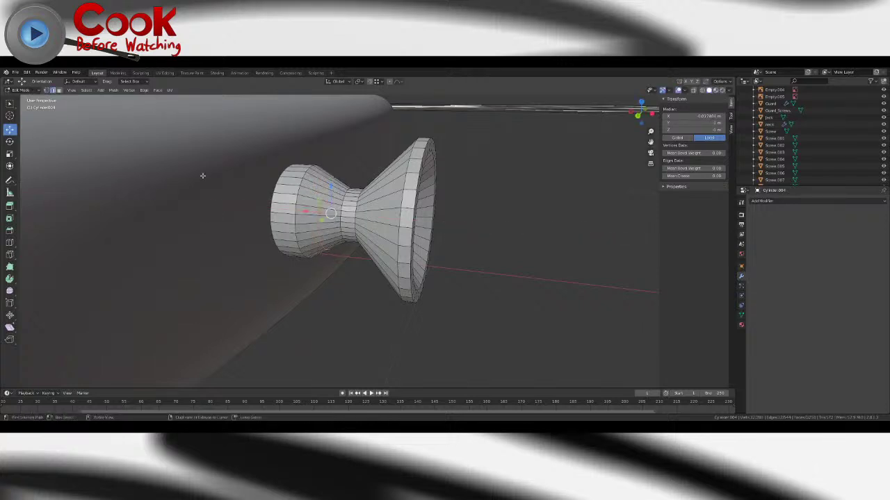
left_click(11, 154)
left_click_drag(352, 193, 344, 195)
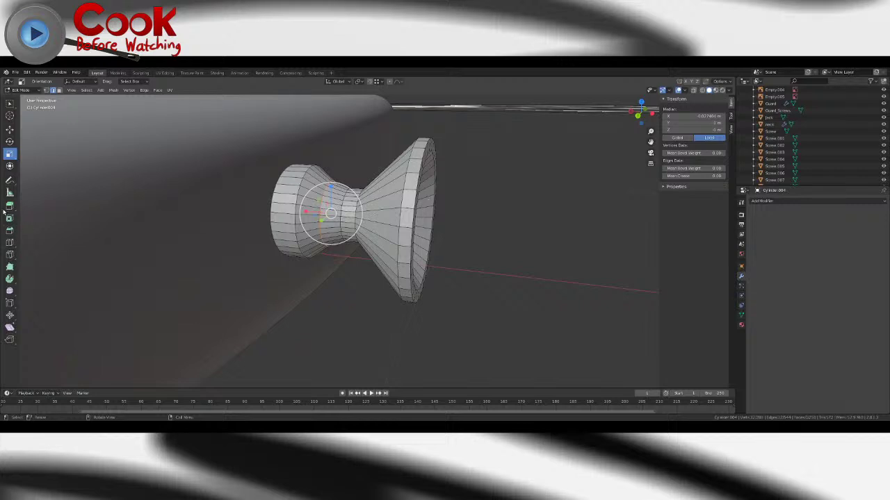
- Add an edge loop around the flared head section and scale it inward to curve the flare
left_click(10, 242)
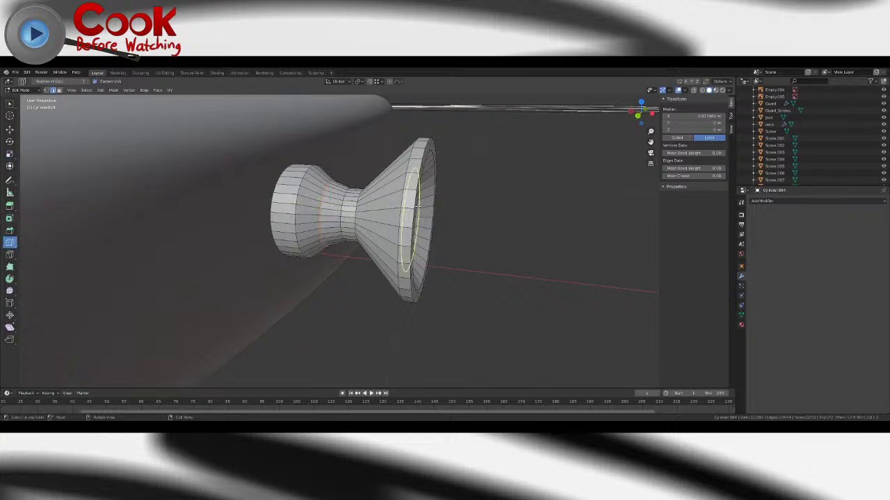
left_click(9, 155)
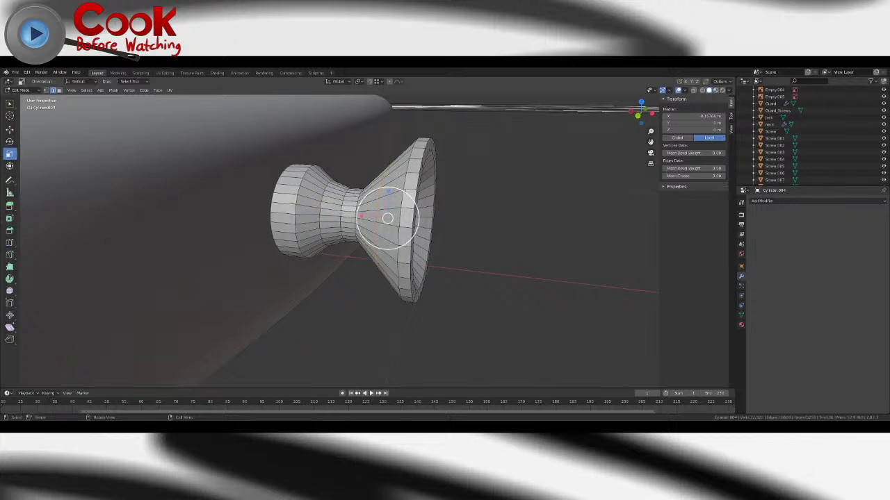
left_click_drag(393, 190, 394, 192)
middle_click_drag(394, 193, 412, 194)
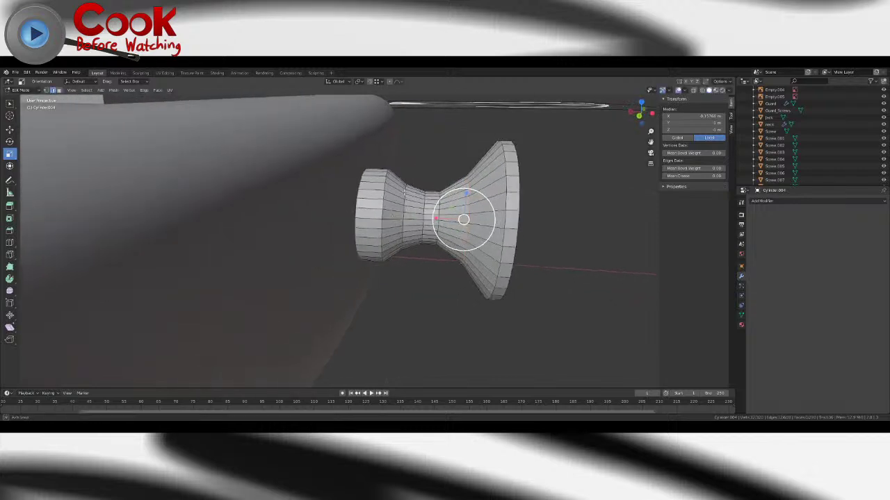
- Add an edge loop around the cylindrical base close to its body-side end
left_click(9, 104)
left_click(468, 219)
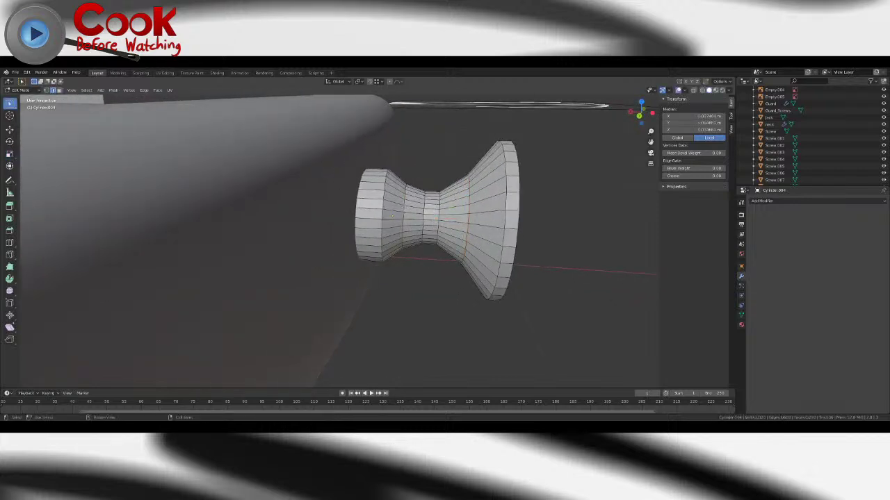
left_click(10, 243)
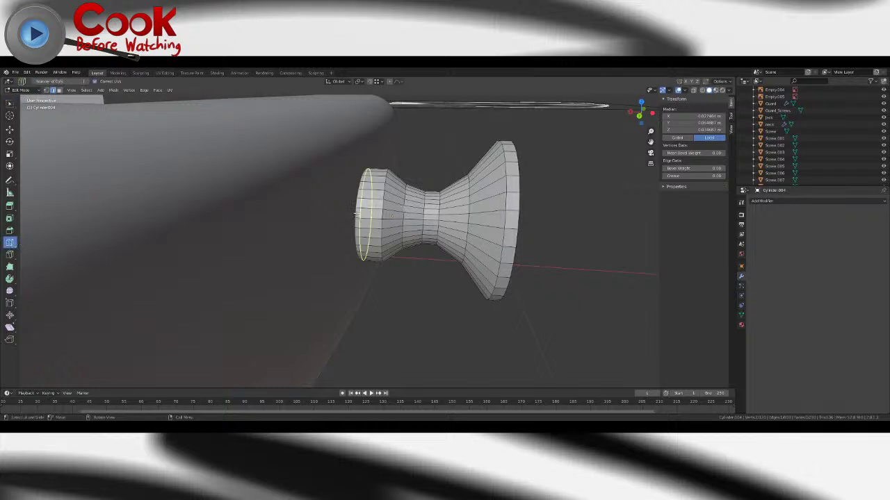
left_click(361, 214)
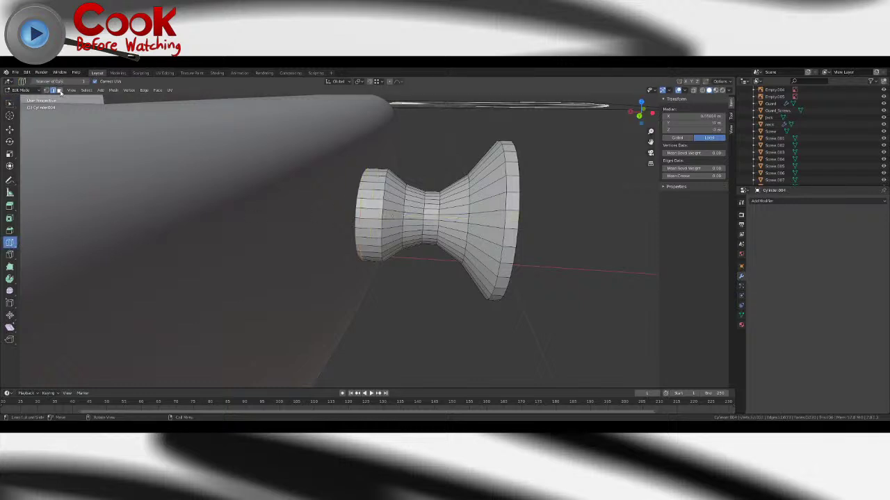
left_click(60, 91)
left_click(11, 104)
left_click(440, 204, "alt")
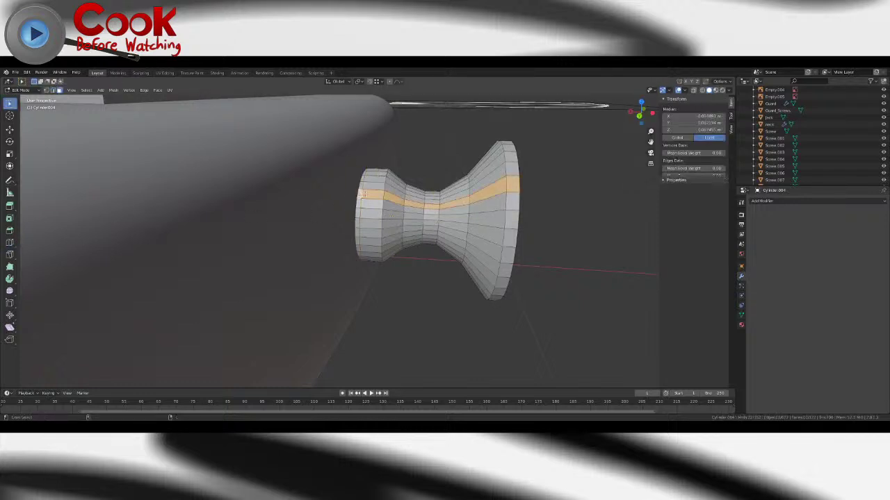
middle_click_drag(440, 188, 393, 214)
key("ctrl+z")
- Rotate the whole strap button slightly around the vertical axis to follow the curve of the body edge
middle_click_drag(354, 241, 340, 262)
key("Tab")
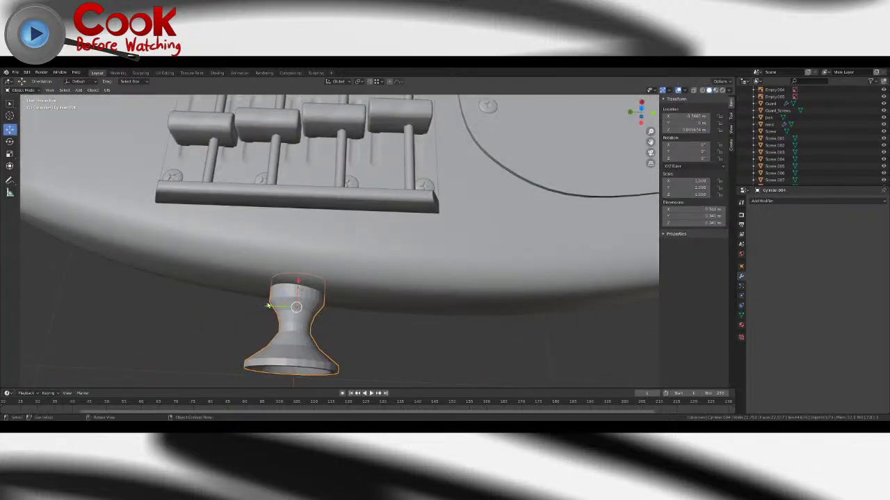
middle_click_drag(295, 306, 310, 309)
left_click(12, 145)
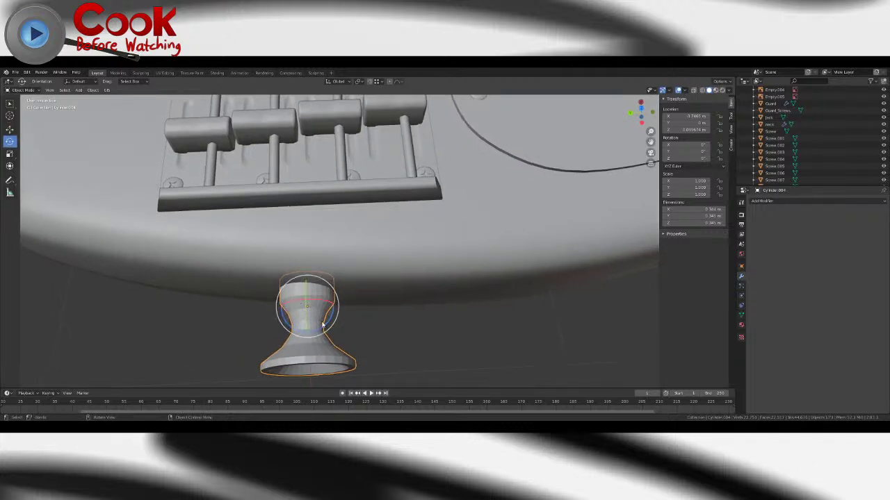
left_click_drag(323, 327, 315, 339)
- Shift the strap button slightly outward from the body edge and set the transform orientation to Local
left_click(10, 129)
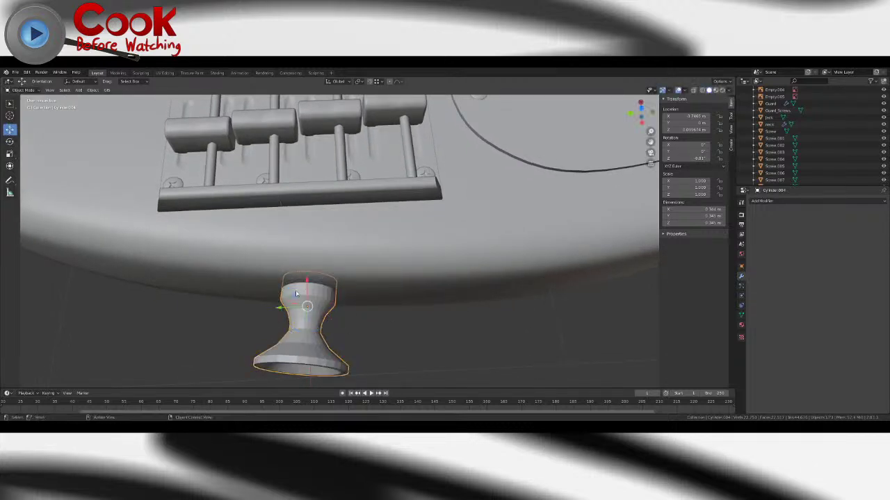
left_click_drag(296, 293, 294, 298)
left_click(338, 82)
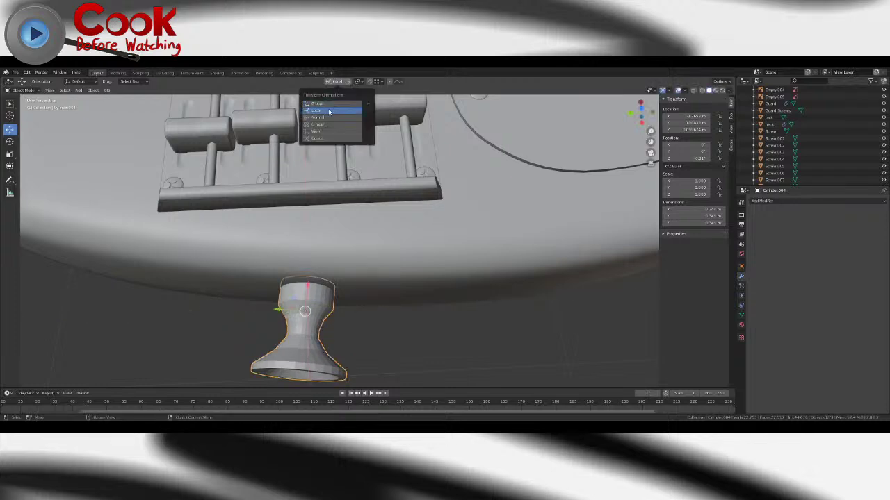
left_click(329, 112)
- Extrude the face ring at the base's body-side end outward along its normals to form a thin flange
key("Tab")
middle_click_drag(329, 291, 387, 194)
scroll(407, 198, "up", 2)
left_click(391, 193)
left_click(391, 193, "alt")
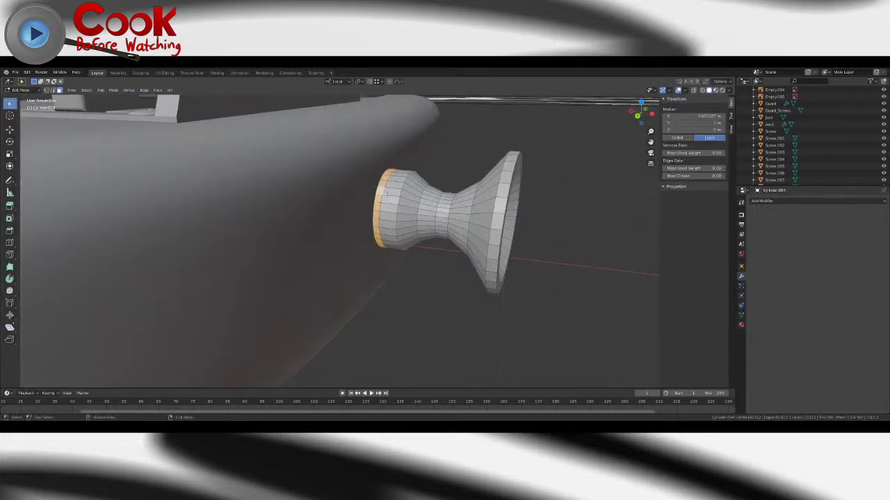
right_click(387, 194)
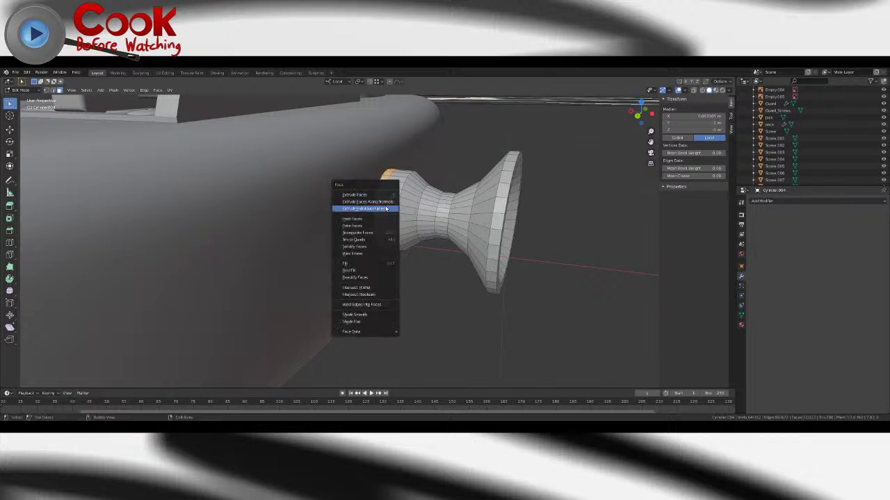
left_click(387, 204)
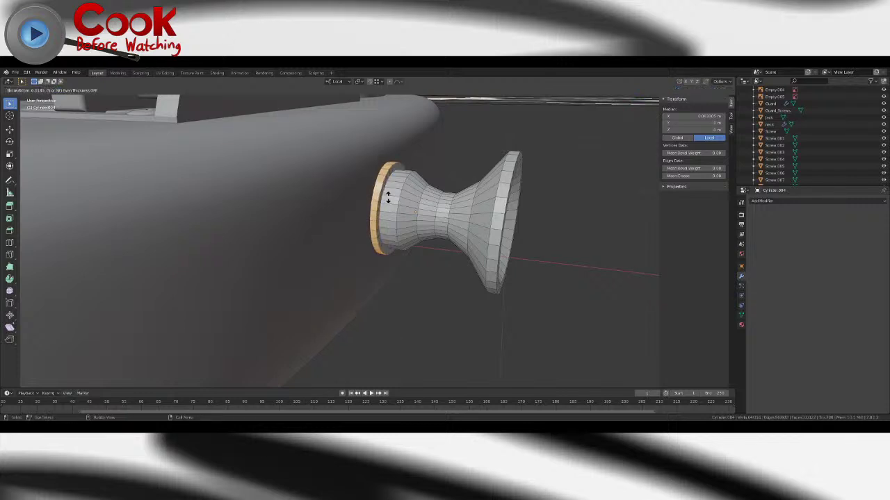
left_click(388, 197)
middle_click_drag(388, 197, 332, 240)
key("Tab")
scroll(371, 206, "down", 8)
left_click(368, 294)
middle_click_drag(368, 295, 380, 233)
key("Tab")
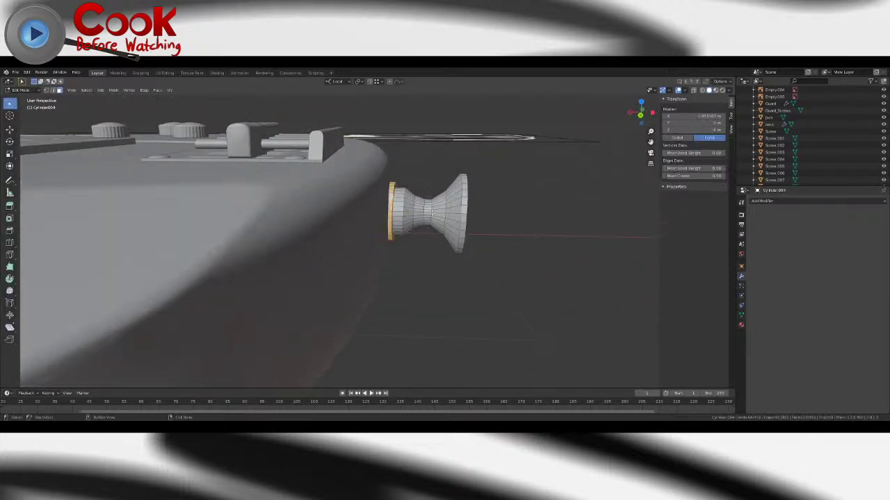
scroll(381, 230, "up", 4)
left_click(391, 222)
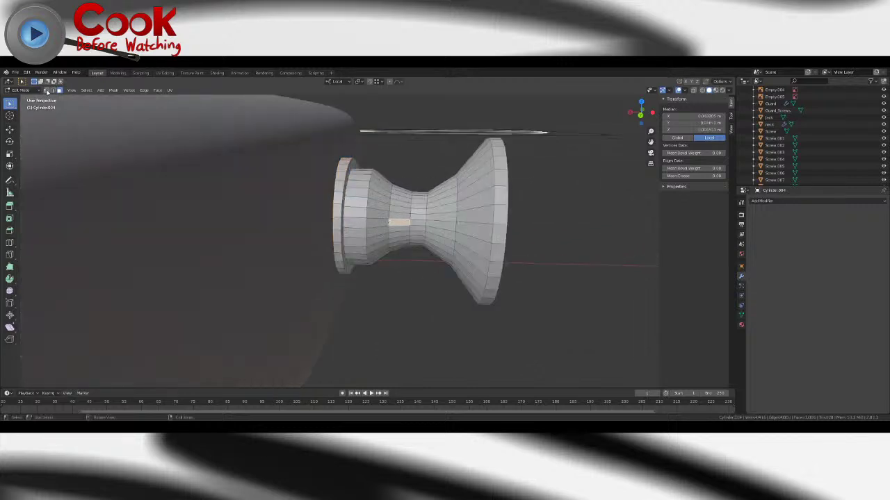
left_click(391, 208, "alt")
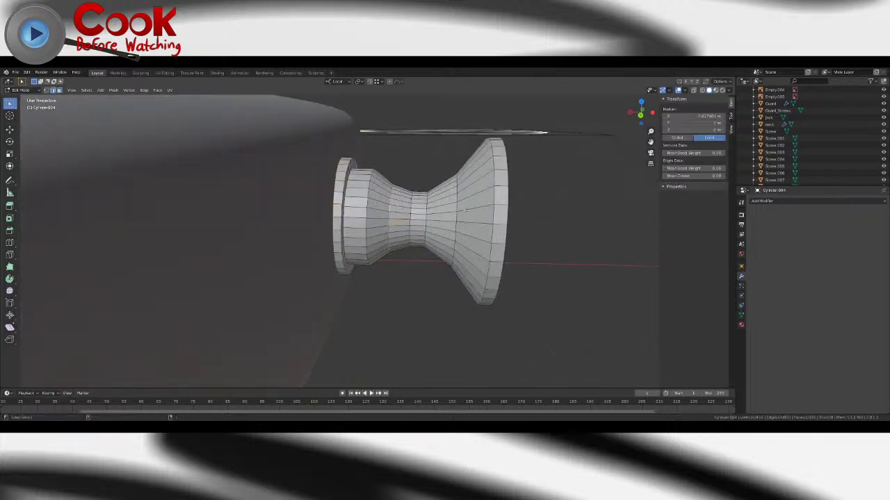
left_click(459, 208, "alt")
key("ctrl+e")
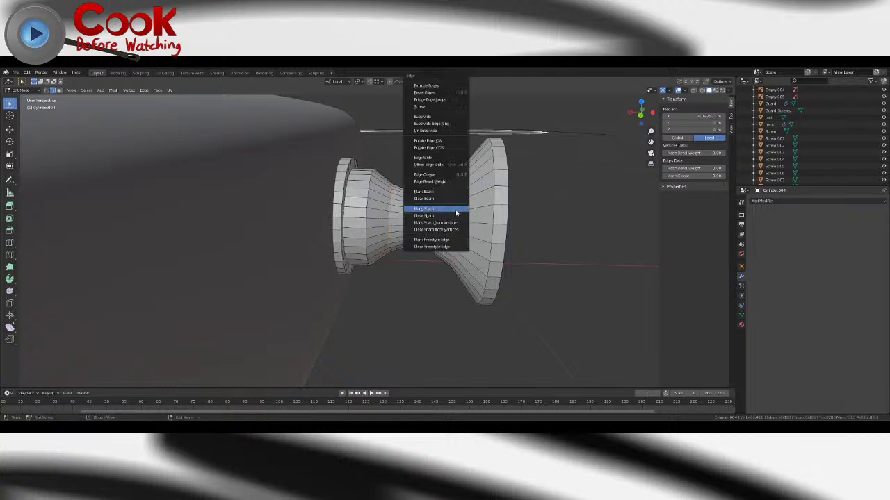
left_click(426, 92)
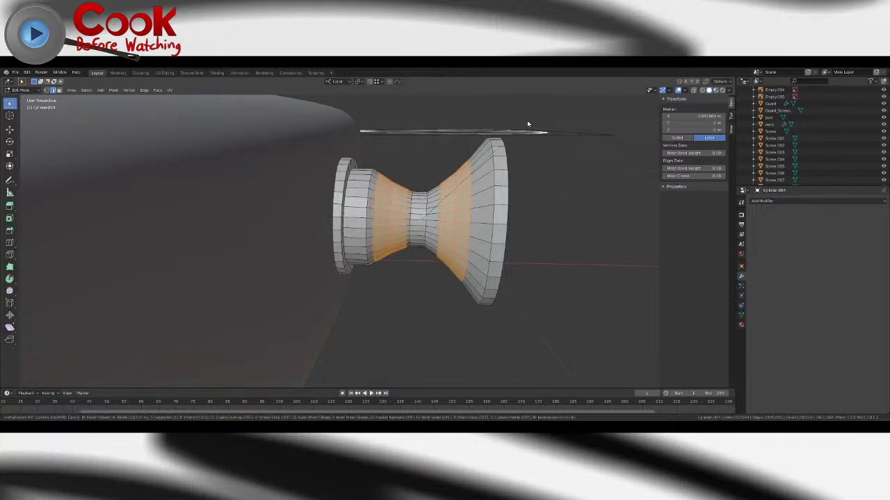
right_click(524, 121)
- Bevel the edge loop between the base and the neck to round the taper
left_click(389, 215)
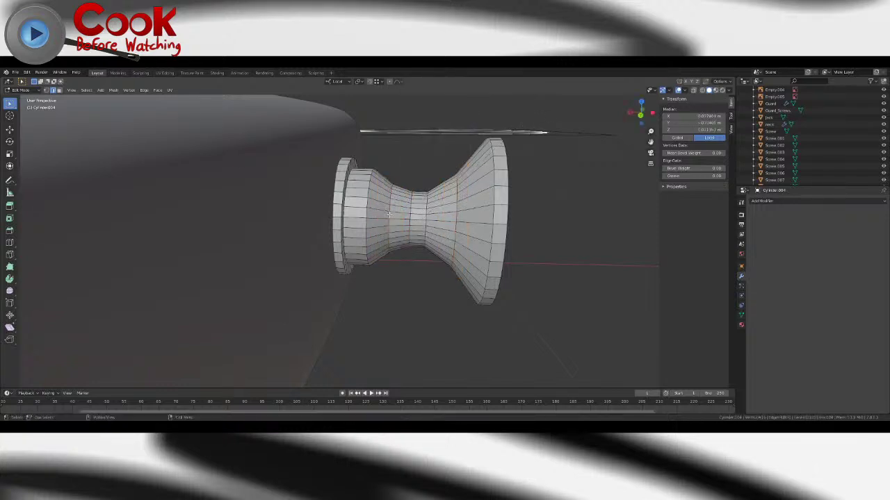
key("alt+a")
left_click(390, 215, "alt")
key("ctrl+e")
left_click(390, 216)
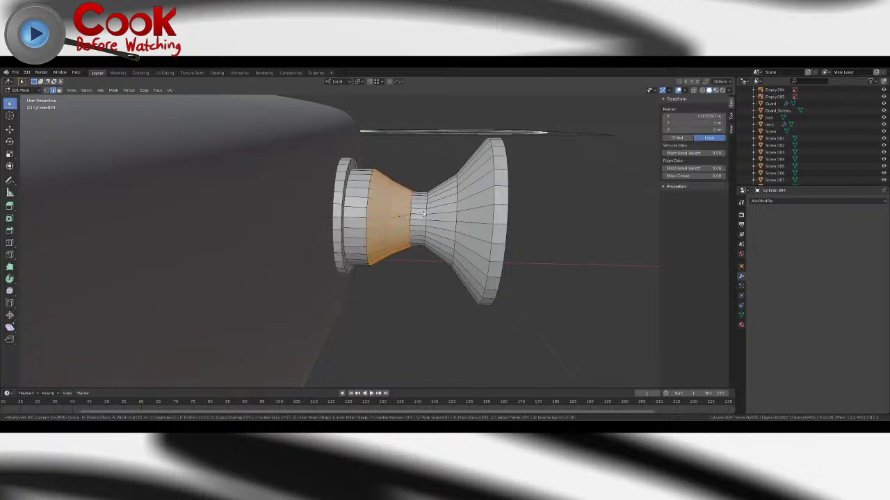
left_click(414, 216)
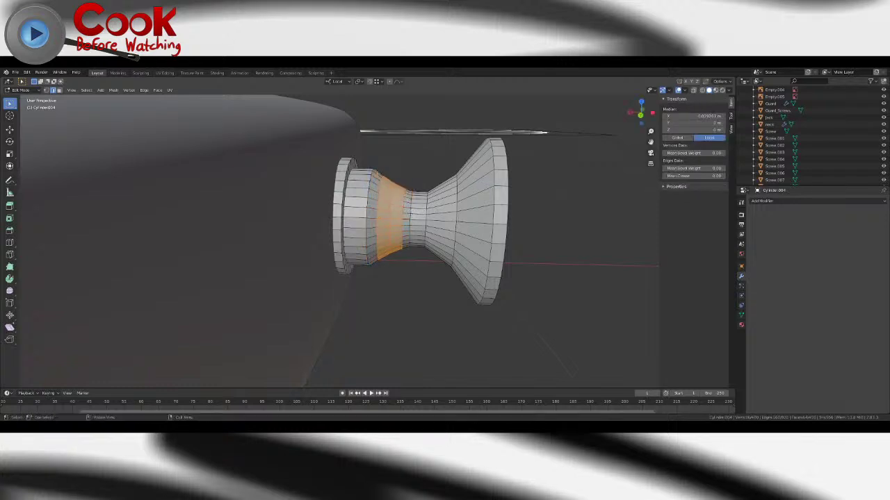
- Bevel the edge loop between the neck and the flared head to smooth the flare
key("alt+a")
left_click(457, 220, "alt")
key("ctrl+e")
left_click(457, 218)
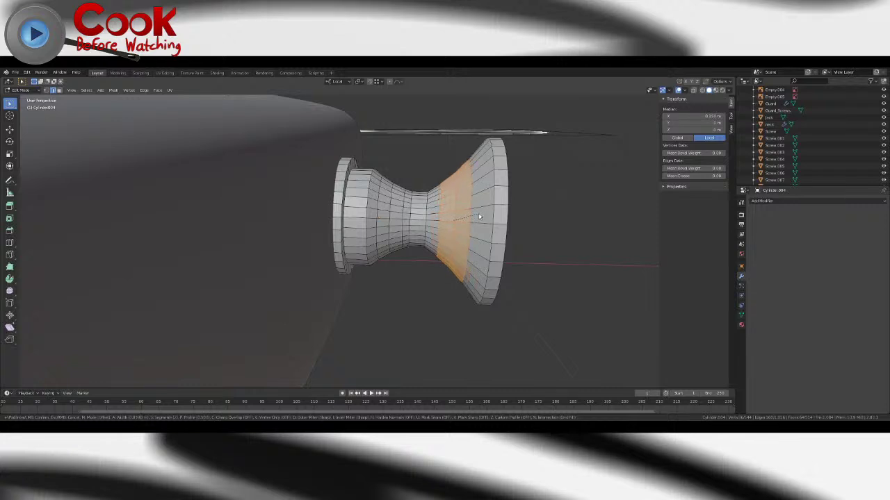
left_click(479, 216)
scroll(409, 196, "up", 3)
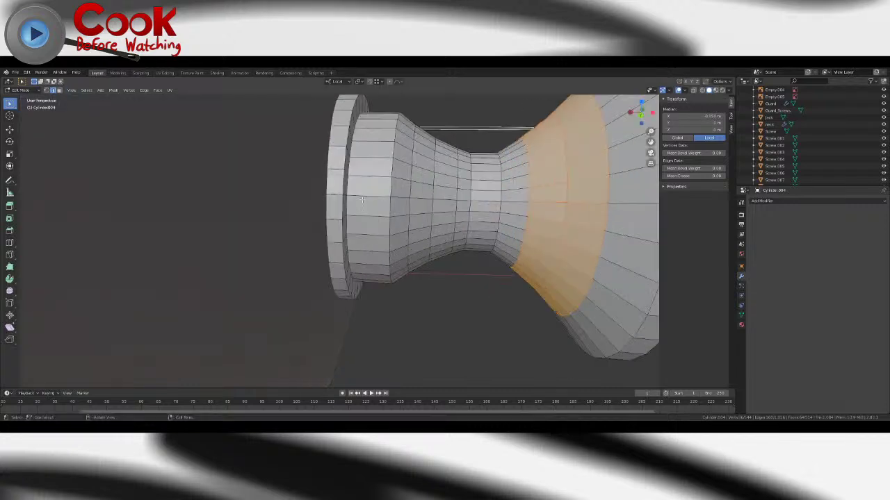
scroll(408, 196, "down", 3)
- Apply smooth shading to the strap button object
key("Tab")
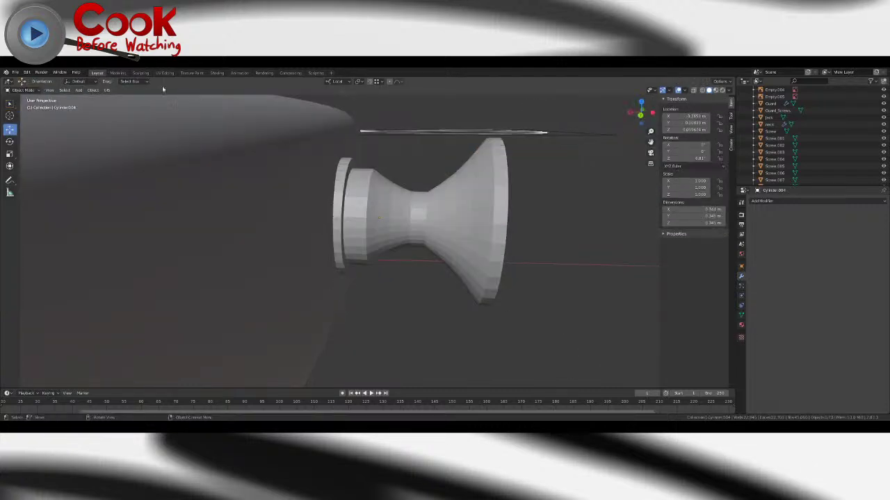
left_click(92, 89)
left_click(111, 236)
key("ctrl+z")
left_click(92, 89)
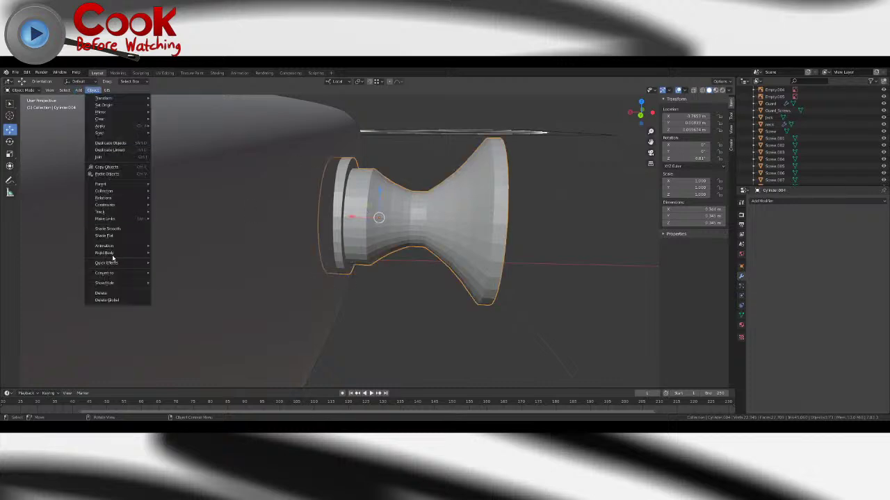
left_click(111, 229)
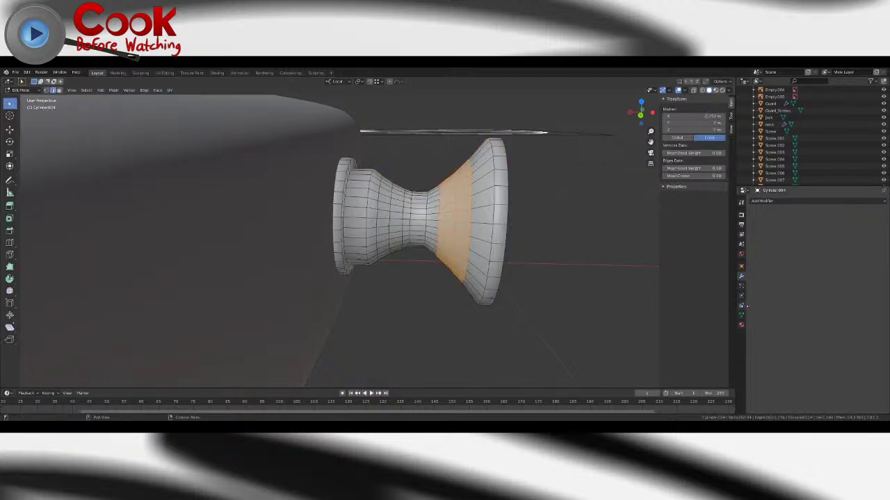
- Enable Auto Smooth in the strap button mesh's normals settings and return to editing the mesh
left_click(741, 314)
left_click(759, 320)
left_click(762, 328)
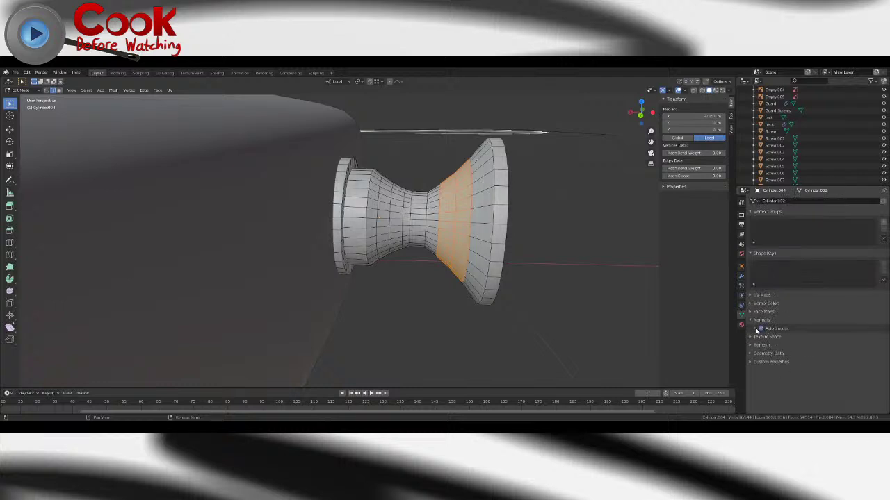
key("Tab")
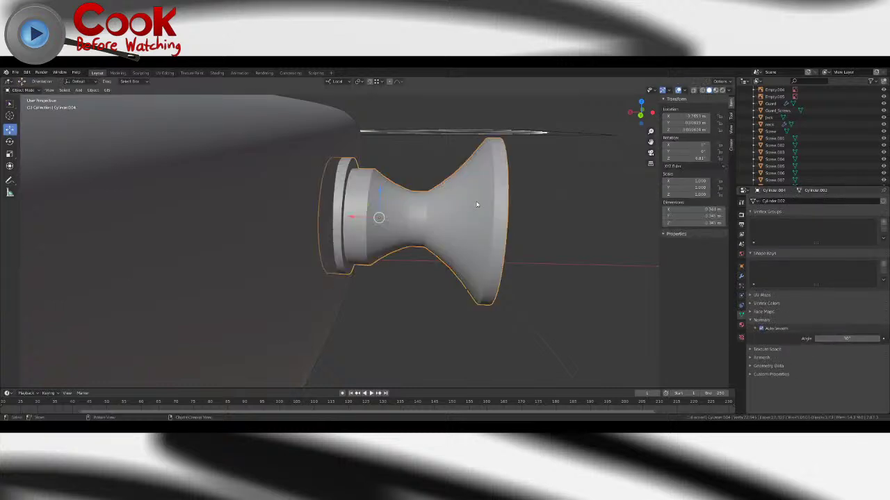
key("Tab")
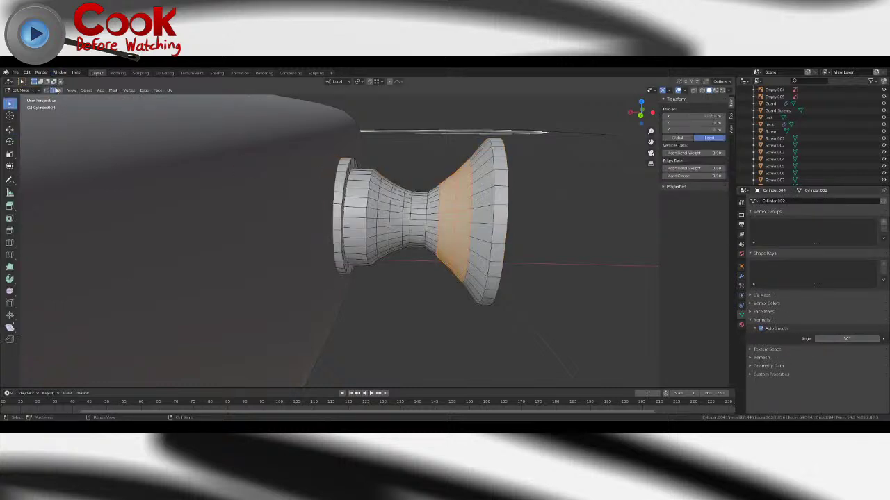
- Mark the edge loops around the strap button's base and the outer rim of its flared head as sharp
key("alt+a")
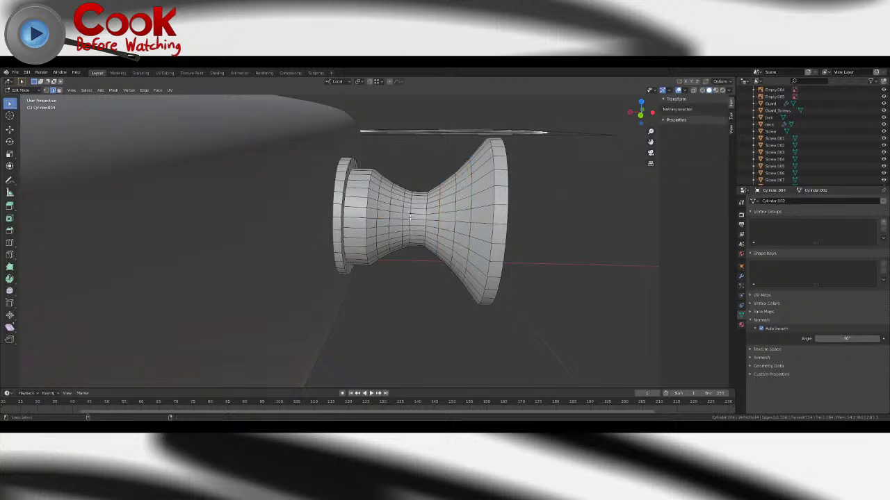
left_click(425, 216, "alt")
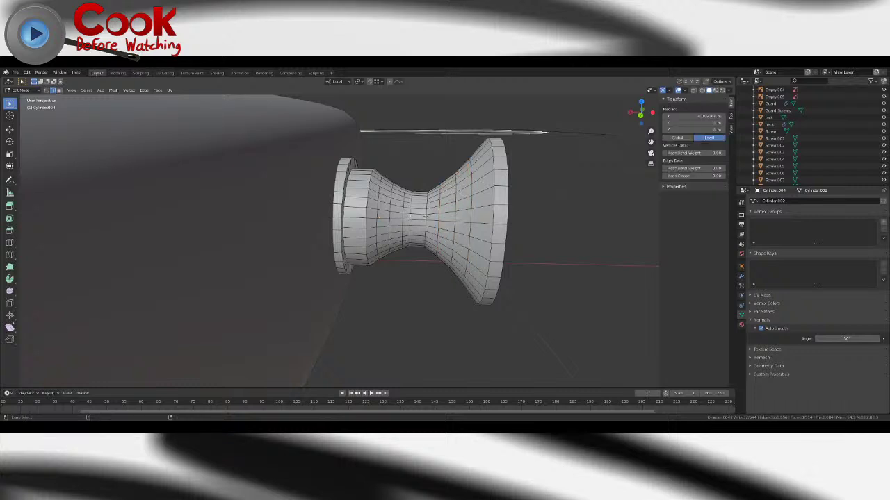
left_click(343, 223, "alt")
left_click(493, 218, "alt+shift")
key("ctrl+e")
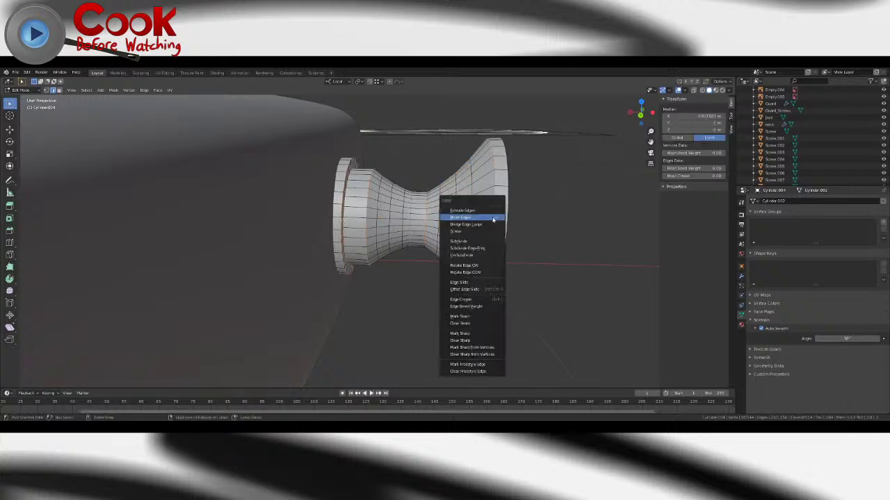
left_click(474, 334)
key("Tab")
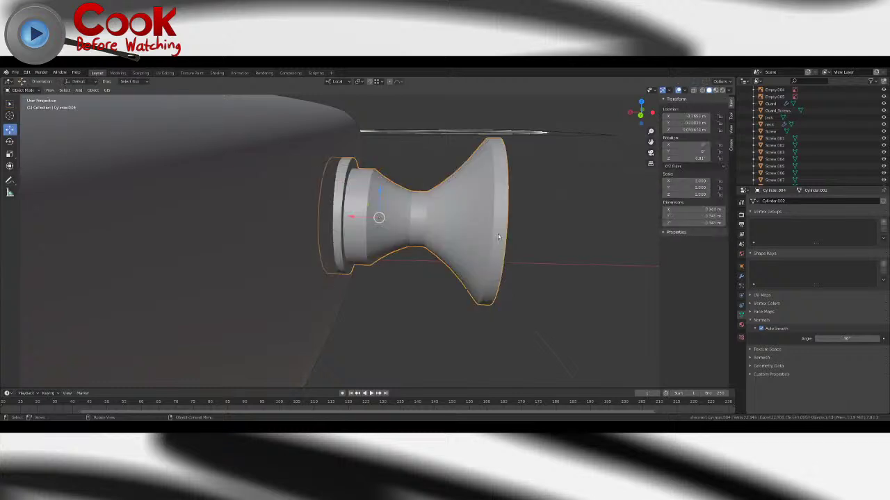
- Bevel the edge loops on the front rim of the flared head to round the lip
middle_click_drag(498, 235, 390, 198)
key("Tab")
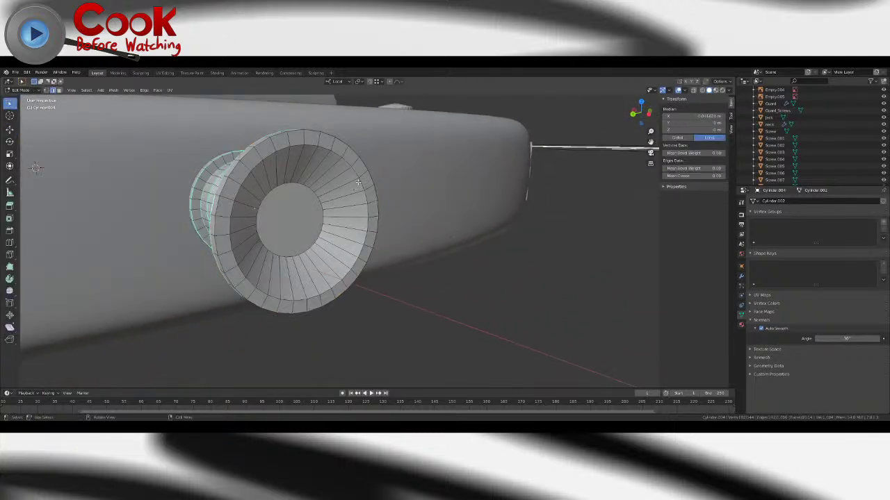
left_click(257, 167, "alt")
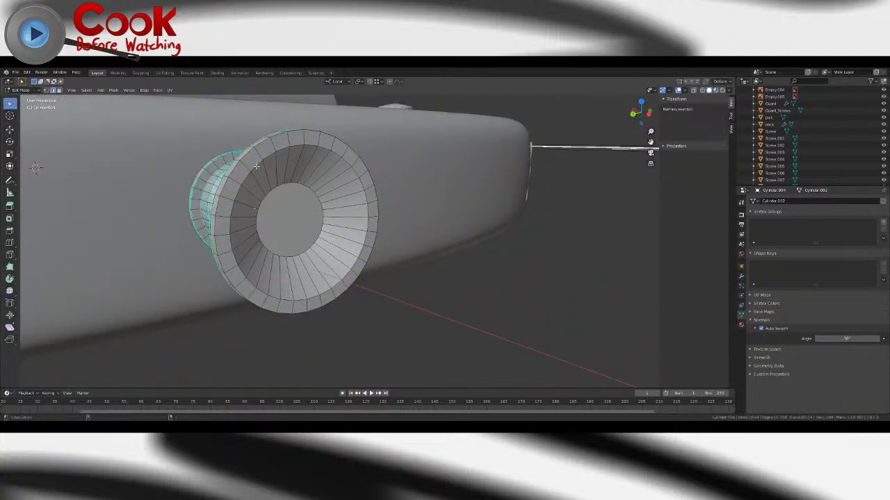
key("ctrl+e")
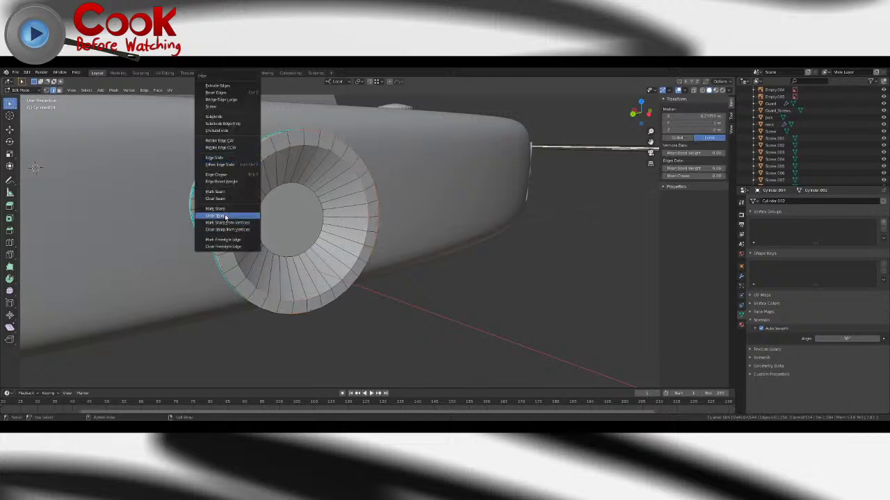
left_click(233, 93)
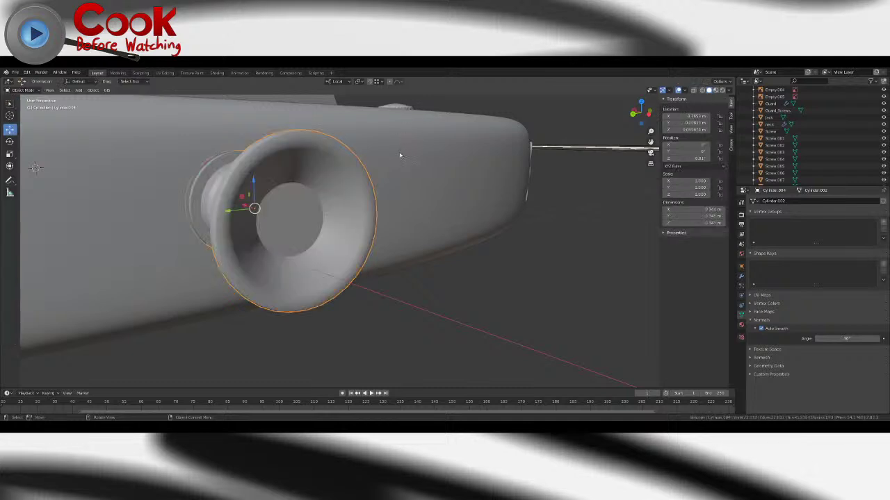
middle_click_drag(399, 153, 356, 191)
- Set the strap button mesh's Auto Smooth angle to 180°
key("Tab")
scroll(356, 192, "up", 1)
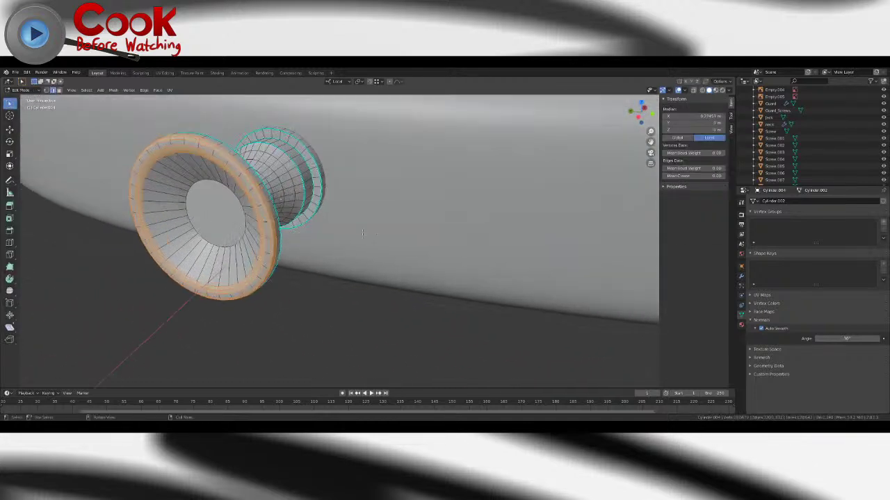
left_click(844, 338)
type("180")
key("Return")
key("Tab")
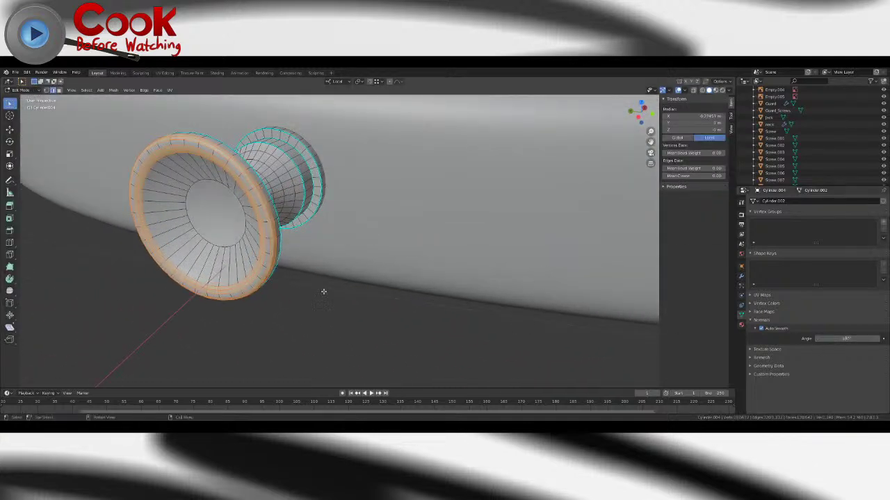
- Mark the edge loop around the flat circle inside the flared head's recess as sharp
mouse_move(324, 292)
middle_mouse_down()
mouse_move(311, 230)
mouse_move(317, 221)
middle_mouse_up()
key("Tab")
key("alt+a")
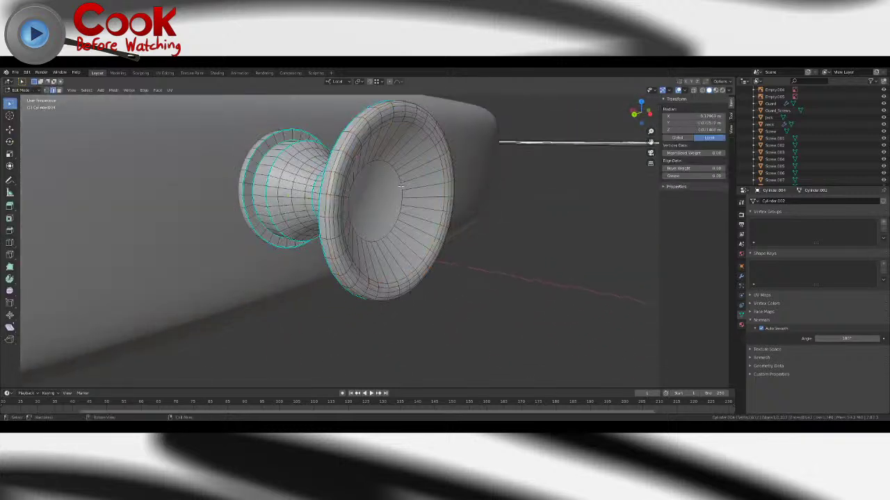
left_click(400, 186, "alt")
key("ctrl+e")
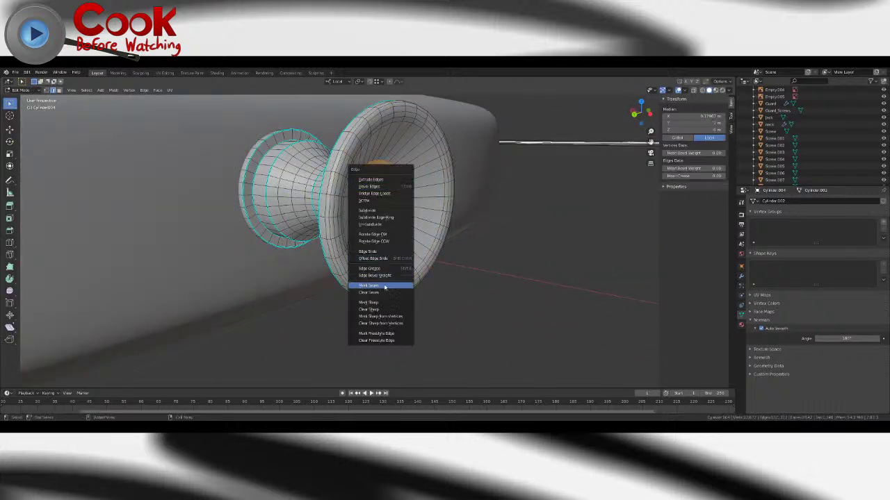
left_click(381, 303)
key("Tab")
- Examine the strap button's size against the whole guitar body and the bass reference image
scroll(466, 205, "down", 4)
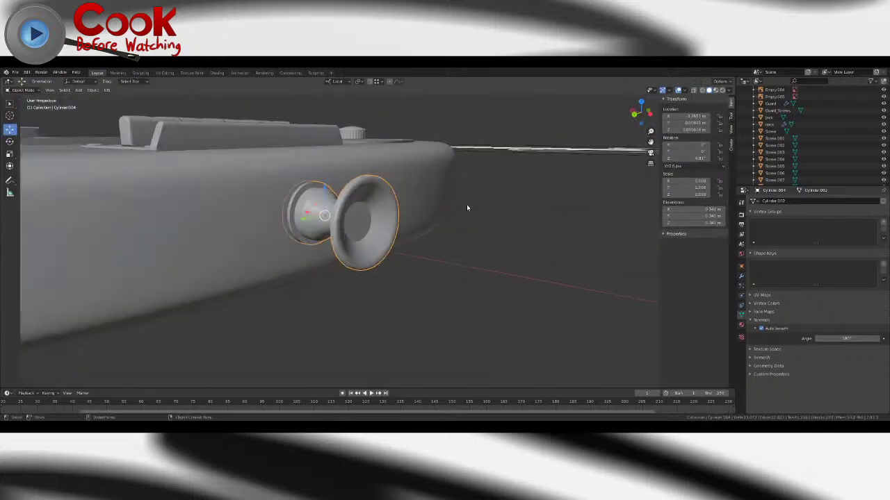
middle_click_drag(467, 205, 407, 318)
scroll(451, 269, "down", 5)
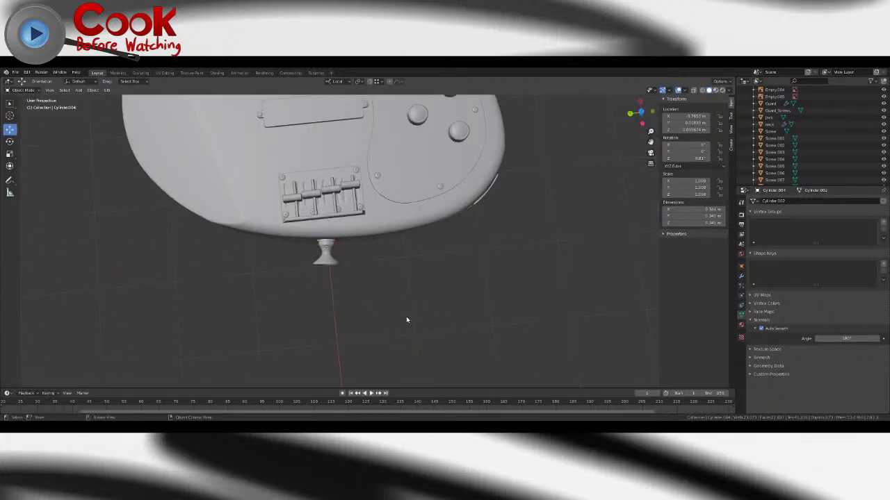
scroll(407, 317, "down", 5)
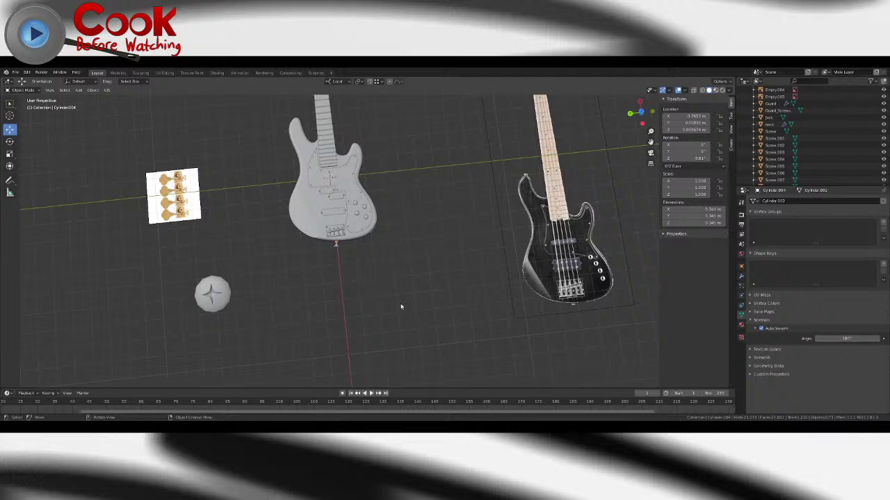
middle_click_drag(317, 270, 383, 229)
scroll(353, 235, "up", 4)
middle_click_drag(346, 247, 295, 203, "shift")
scroll(400, 264, "up", 4)
scroll(389, 240, "up", 3)
scroll(296, 203, "up", 3)
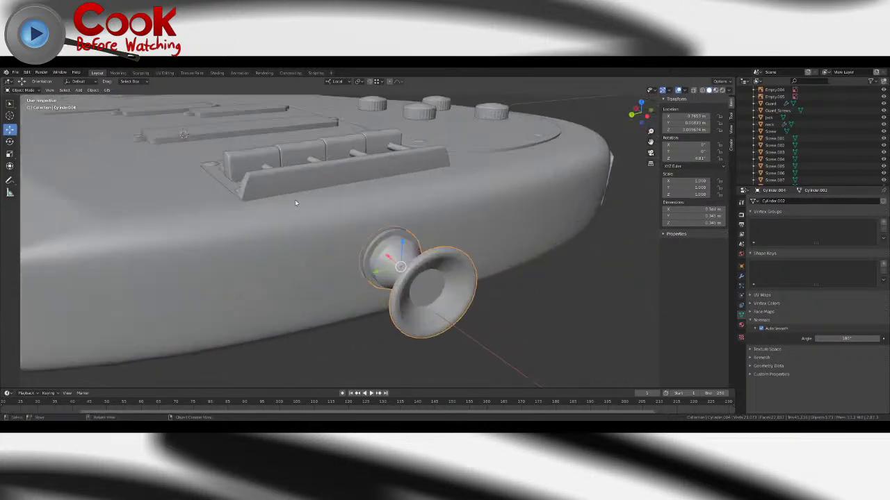
- Scale the strap button uniformly to about 0.702 and move it back against the body's end
left_click(11, 156)
left_click_drag(419, 250, 413, 255)
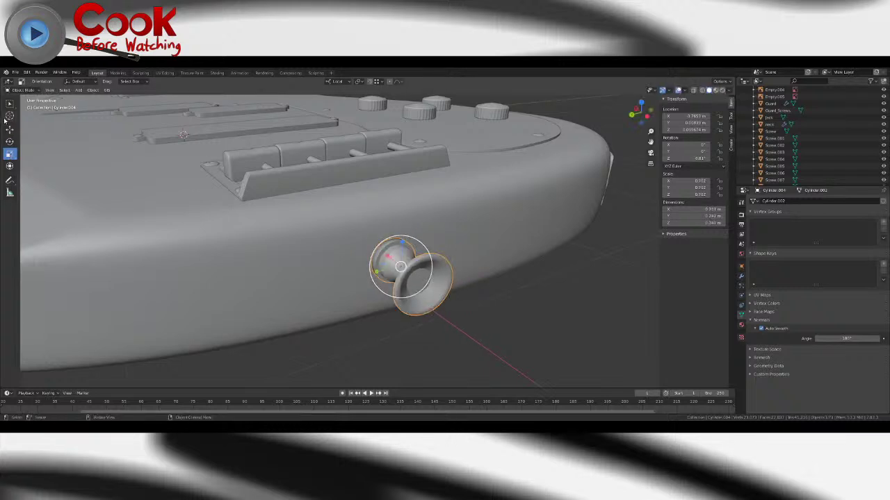
left_click(10, 130)
middle_click_drag(482, 268, 523, 288)
left_click_drag(441, 253, 432, 250)
left_click(558, 234)
- Save the guitar project file
scroll(558, 234, "down", 6)
middle_click_drag(558, 234, 422, 275)
scroll(395, 307, "down", 6)
scroll(422, 275, "up", 5)
left_click(15, 73)
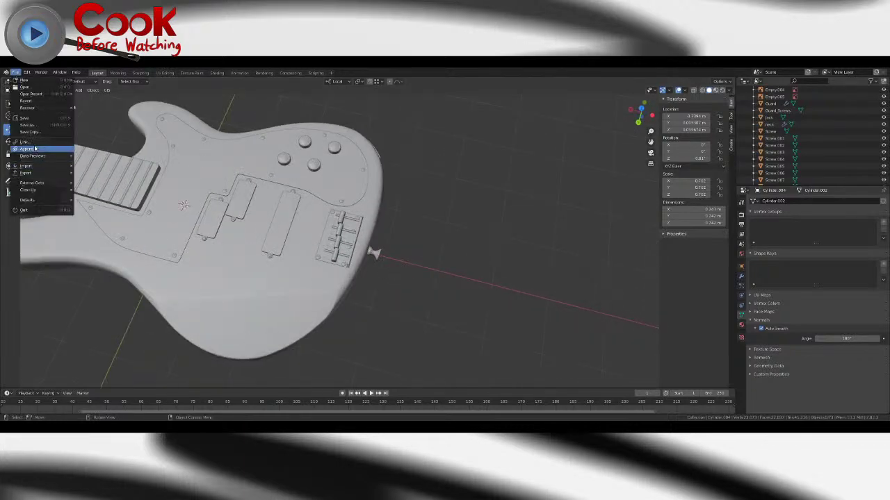
left_click(25, 118)
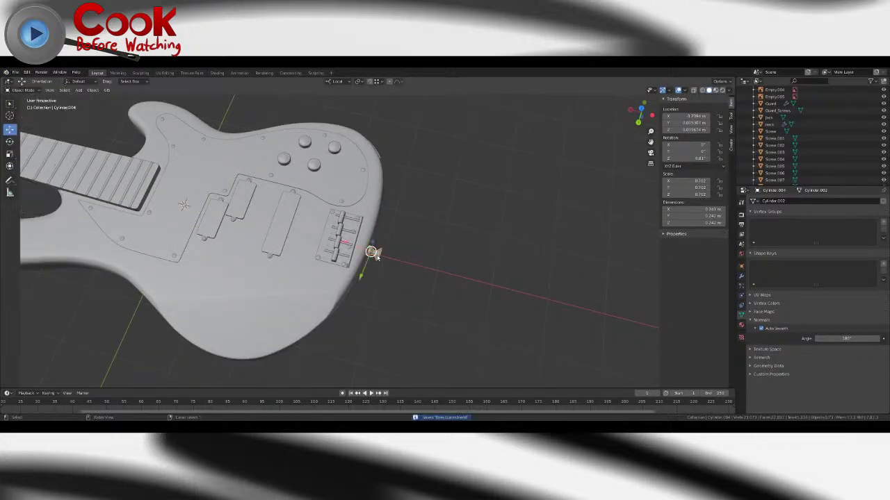
- Duplicate the strap button and move the copy beside the tip of the body's long upper horn
key("shift+d")
right_click(486, 258)
scroll(351, 259, "down", 4)
middle_click_drag(347, 256, 442, 264)
left_click_drag(430, 259, 336, 263)
left_click_drag(222, 274, 223, 273)
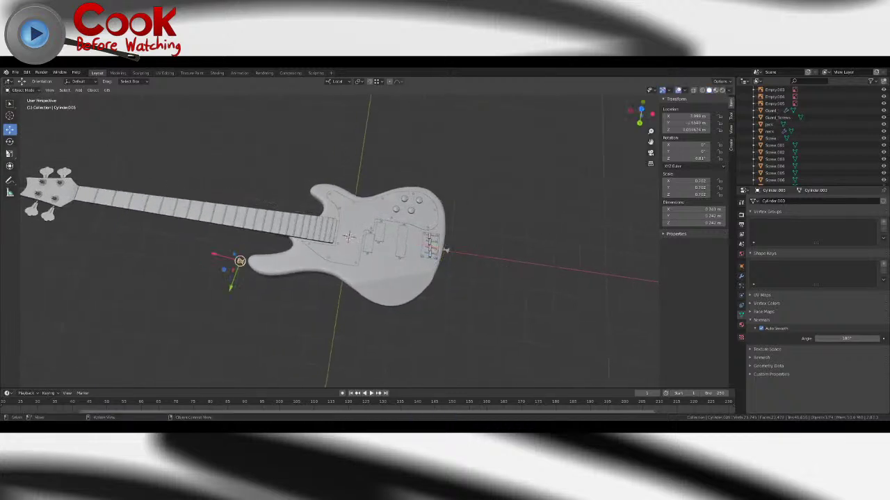
- Reset the duplicated strap button's Z rotation to 0°, and rotate it 180° about its local Z axis
left_click(9, 144)
left_click(681, 159)
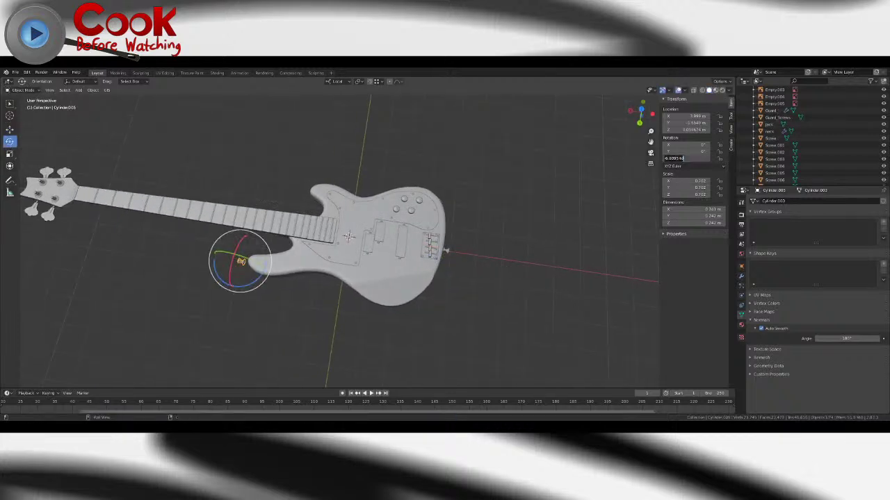
type("0")
key("Return")
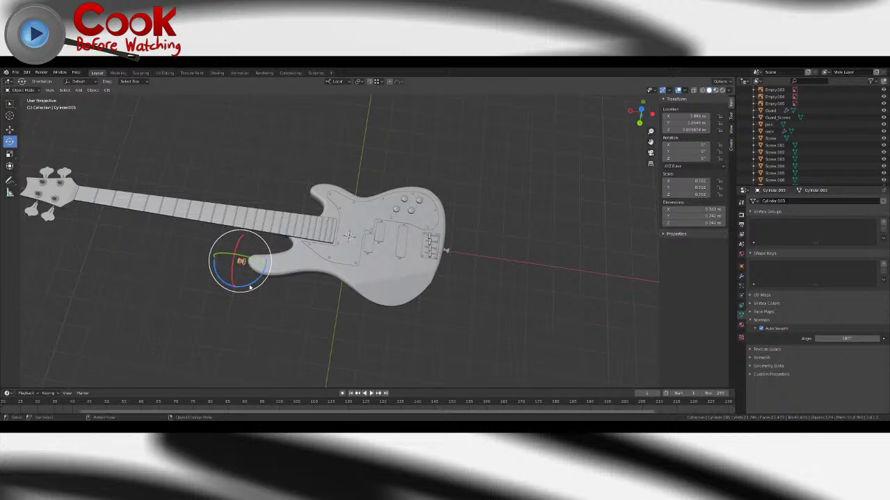
left_click_drag(252, 288, 212, 287)
key("F9")
left_click(290, 296)
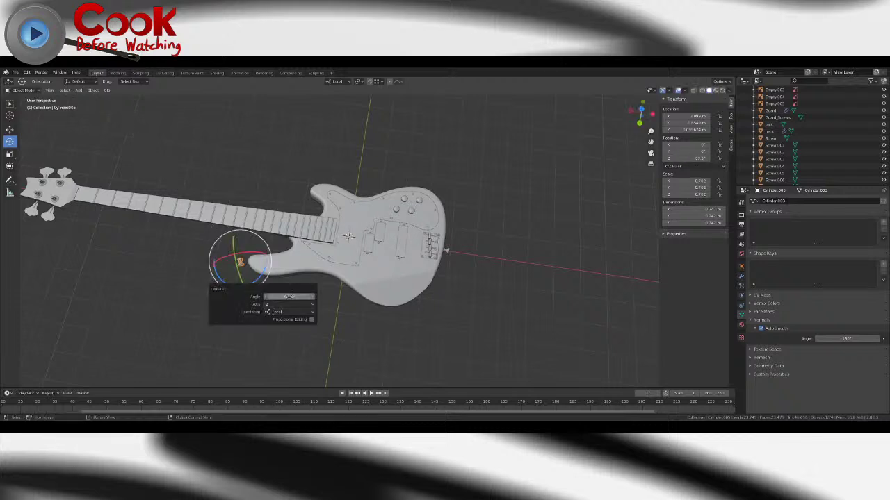
type("180")
key("Return")
- Move the duplicated strap button along its X and Y axes so its base meets the upper horn's tip
left_click(10, 131)
middle_click_drag(151, 231, 196, 224, "shift")
key("KP_Decimal")
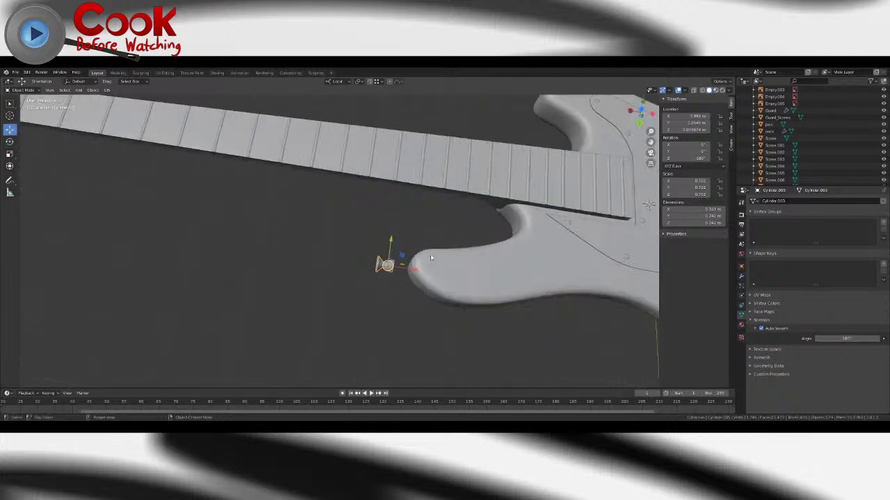
key("g")
key("x")
left_click(362, 266)
middle_click_drag(363, 266, 415, 254)
key("g")
key("y")
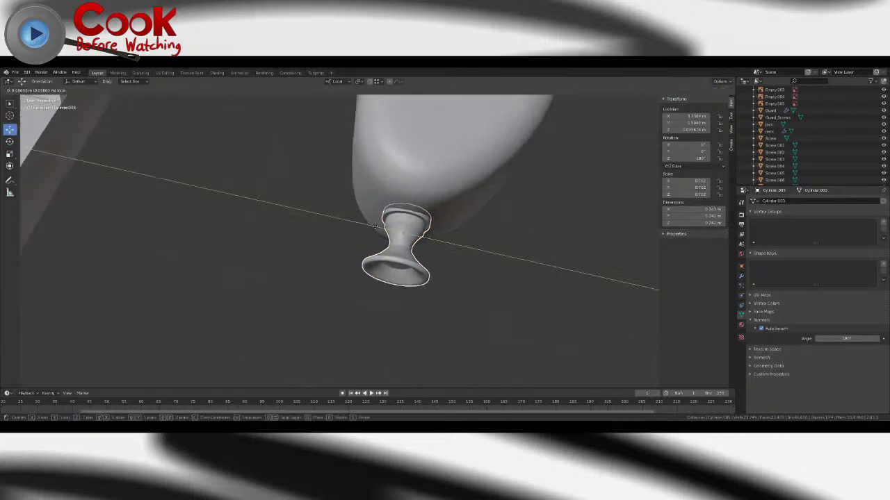
left_click(435, 239)
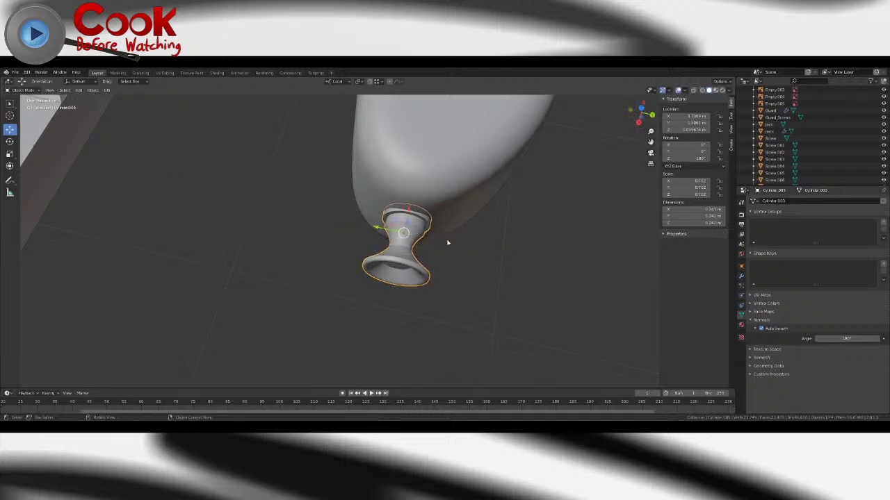
- Lower the horn's strap button slightly along Z, and check its placement on the whole guitar
middle_click_drag(450, 244, 381, 183)
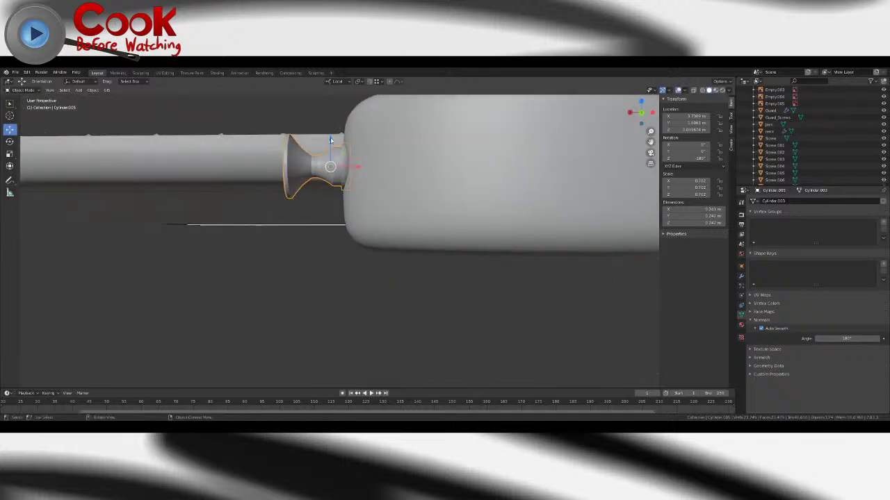
left_click_drag(332, 142, 333, 148)
scroll(399, 272, "down", 5)
middle_click_drag(400, 272, 293, 319)
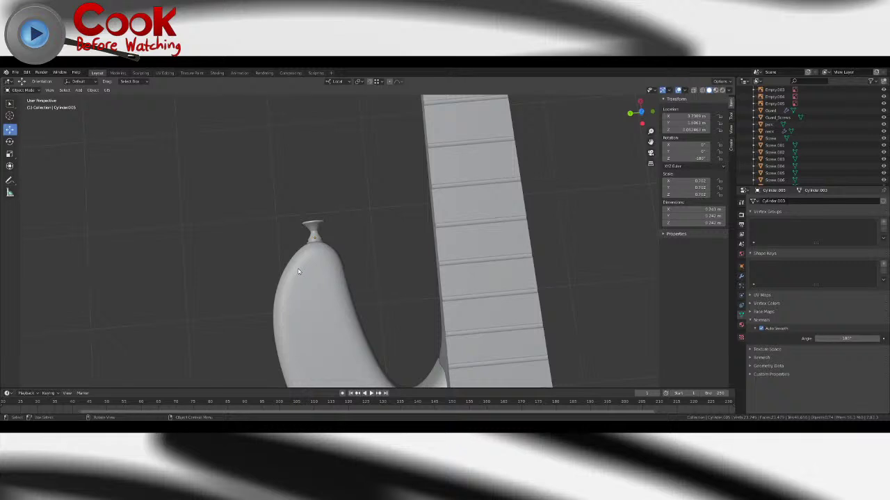
scroll(297, 271, "down", 8)
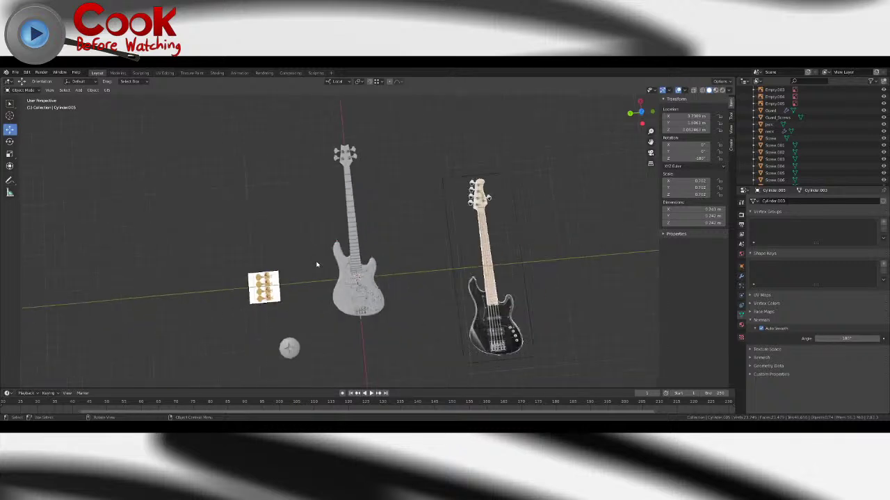
- Shift the strap button sideways toward the centre of the horn's tip, and tilt it slightly to follow the surface
scroll(334, 282, "up", 13)
left_click(353, 263)
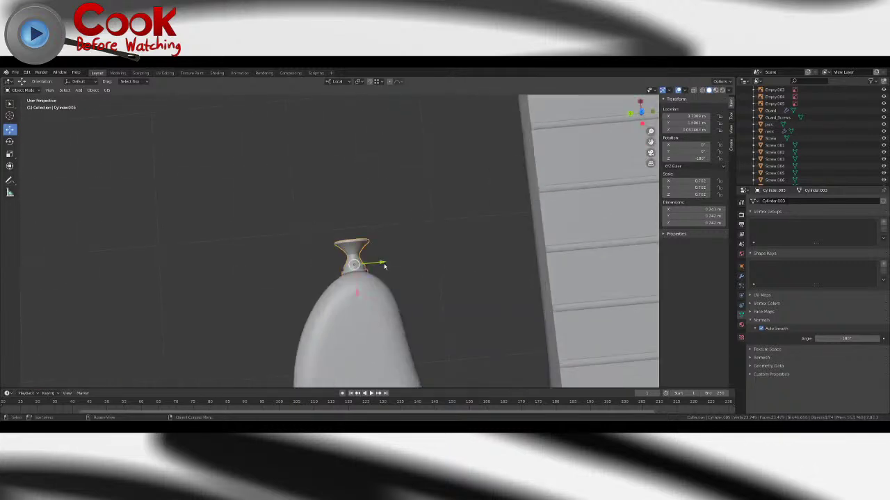
left_click_drag(383, 264, 375, 286)
left_click(9, 142)
left_click(10, 129)
middle_click_drag(374, 275, 375, 277)
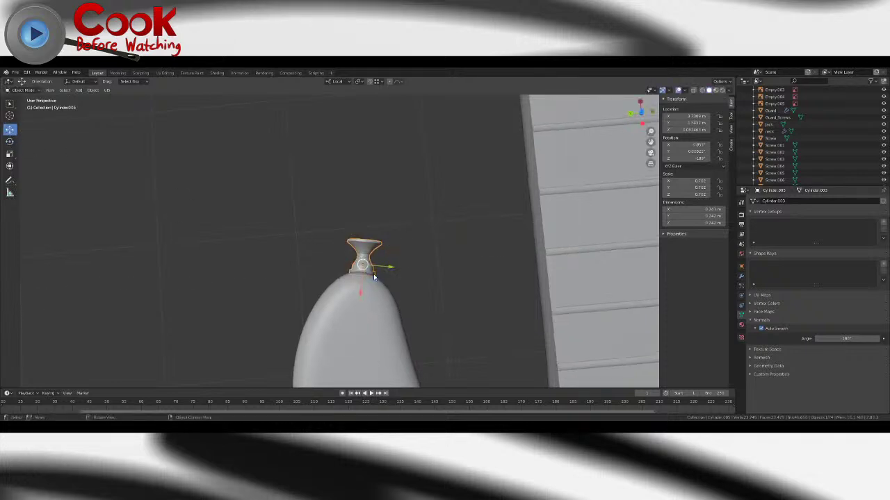
left_click_drag(375, 276, 376, 278)
- Nudge the horn's strap button toward the centre of the tip, and rotate it slightly about its local Z axis to follow the surface
left_click(10, 142)
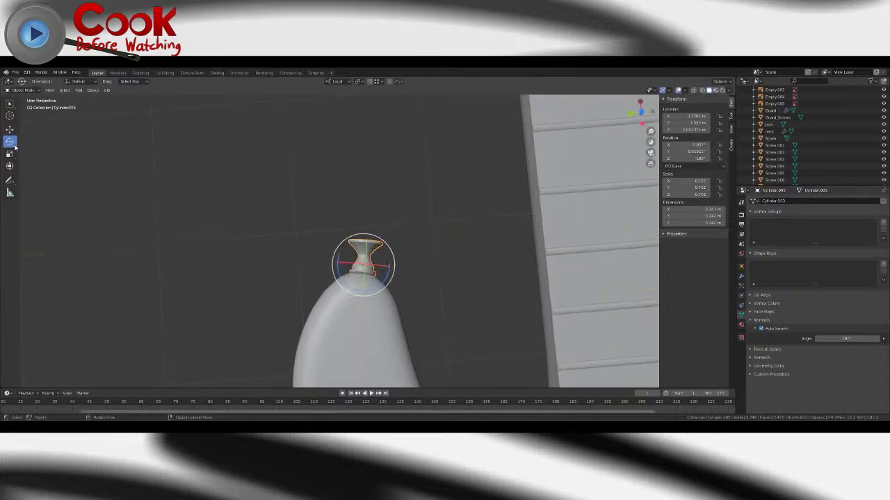
middle_click_drag(379, 287, 426, 262)
left_click(11, 130)
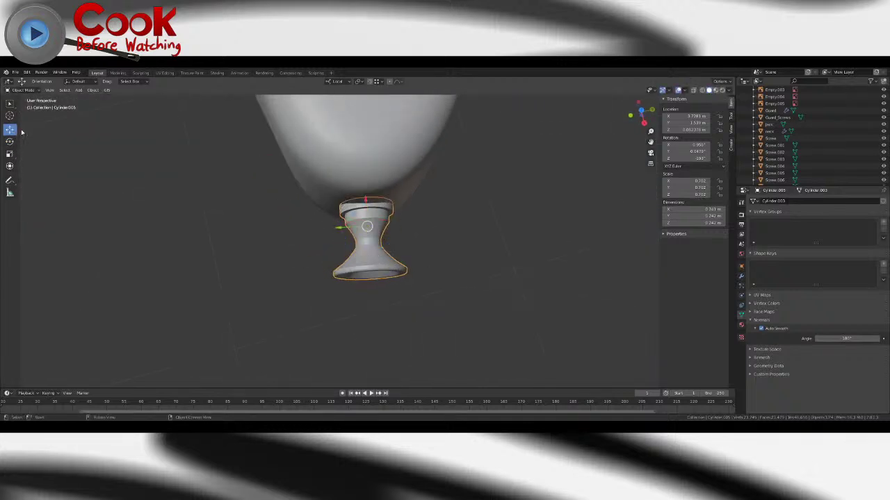
left_click_drag(355, 226, 350, 217)
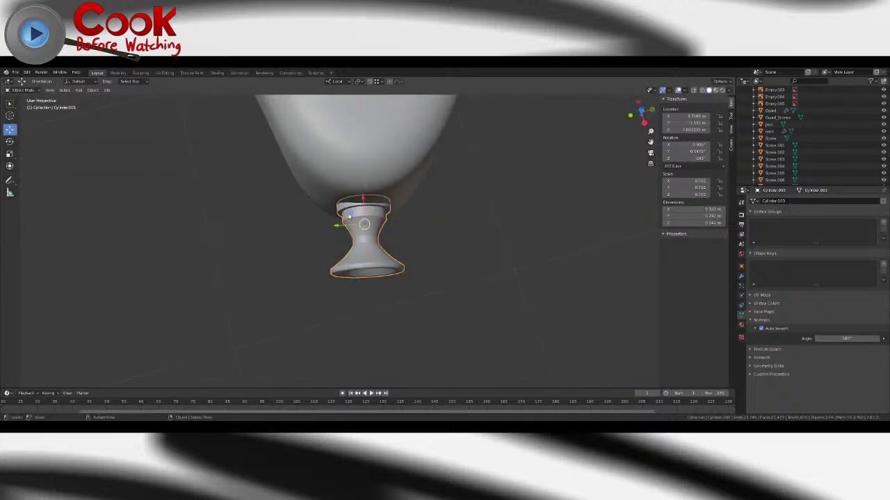
left_click(10, 141)
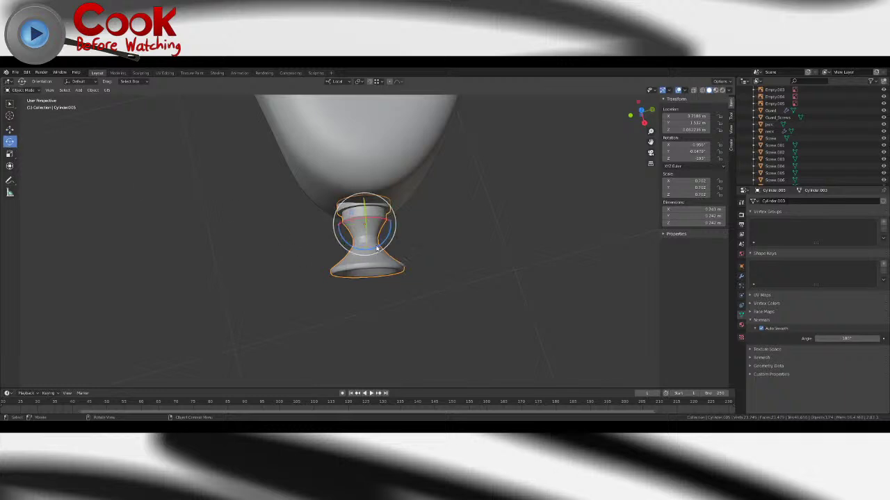
left_click_drag(376, 249, 371, 248)
left_click(476, 250)
scroll(469, 256, "down", 10)
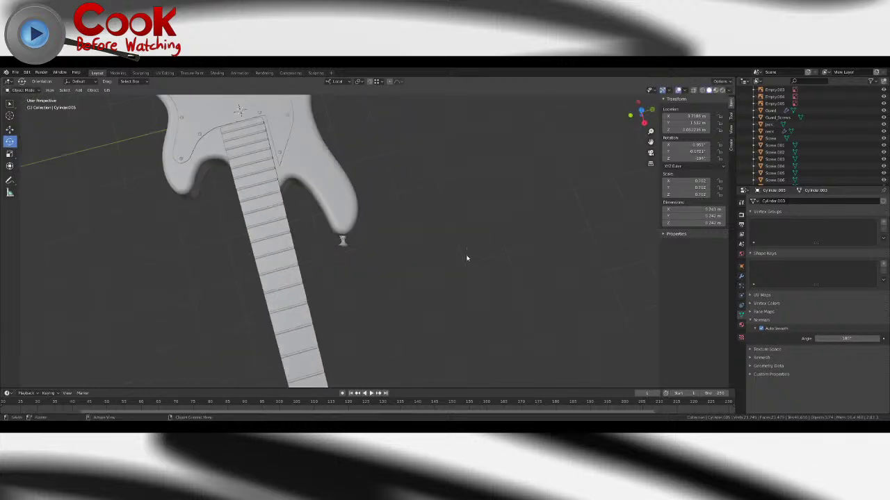
- Check the whole guitar with both strap buttons in place, and save the file
middle_click_drag(466, 258, 376, 213)
scroll(375, 213, "down", 4)
left_click(15, 73)
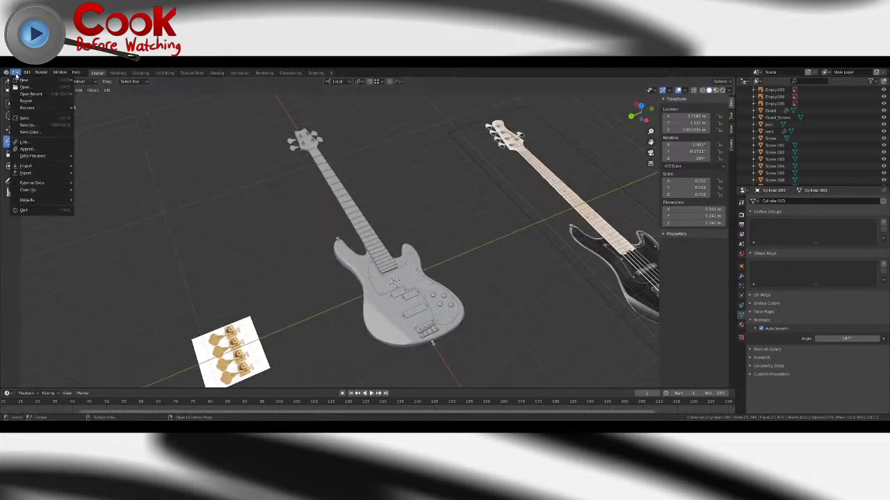
left_click(28, 119)
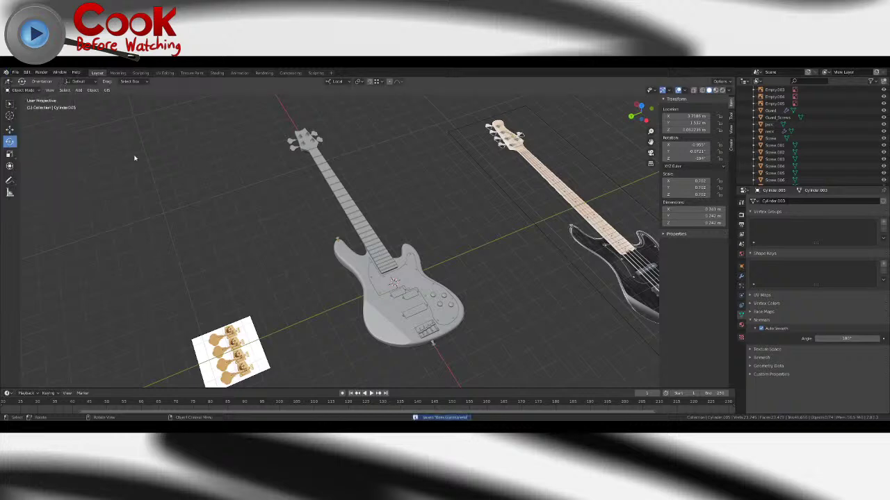
- Compare the modelled guitar with the light-necked bass reference image, checking the body, horns and neck for missing parts
middle_click_drag(283, 246, 269, 238)
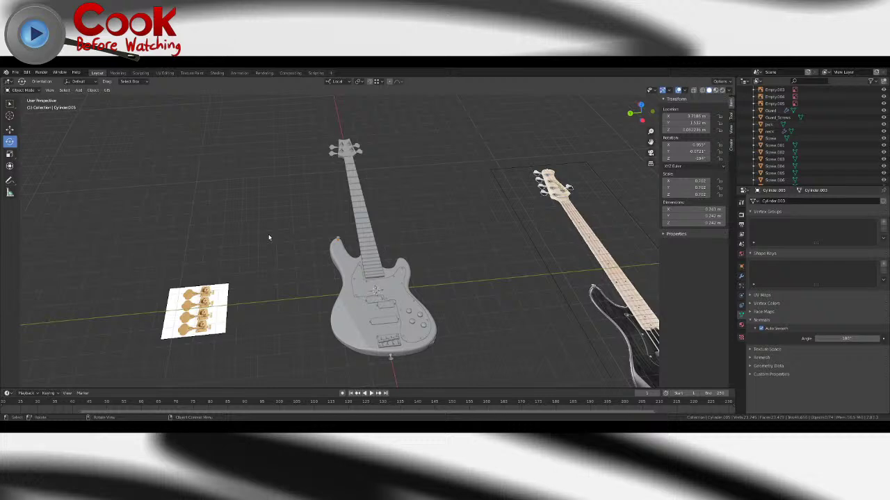
mouse_move(346, 258)
middle_mouse_down()
mouse_move(415, 276)
mouse_move(430, 229)
mouse_move(397, 204)
mouse_move(495, 170)
mouse_move(399, 212)
mouse_move(419, 215)
mouse_move(452, 248)
mouse_move(423, 245)
mouse_move(424, 194)
mouse_move(420, 239)
mouse_move(470, 186)
mouse_move(339, 271)
middle_mouse_up()
scroll(415, 276, "up", 3)
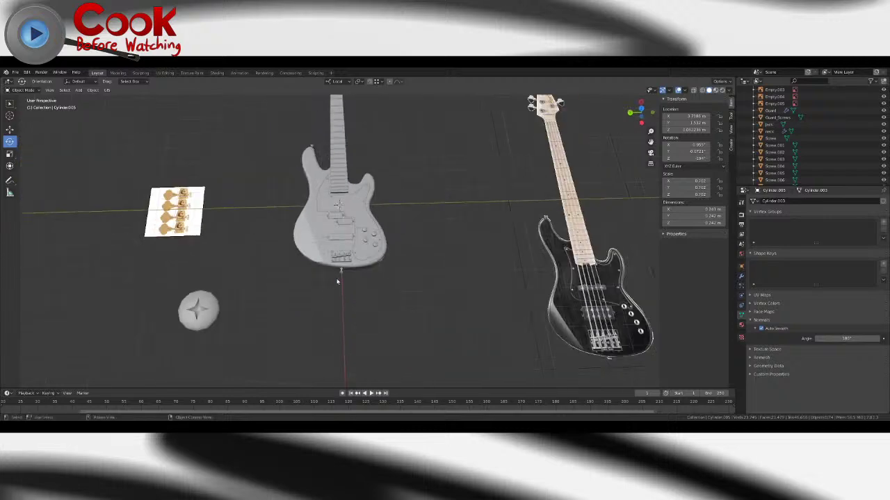
middle_click_drag(577, 298, 475, 242)
scroll(486, 264, "up", 3)
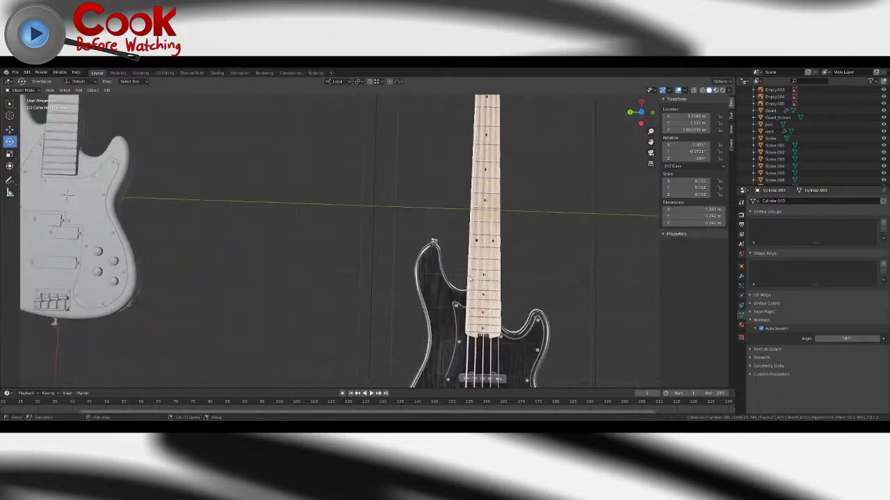
middle_click_drag(519, 293, 408, 230, "shift")
scroll(408, 230, "up", 4)
scroll(440, 226, "down", 12)
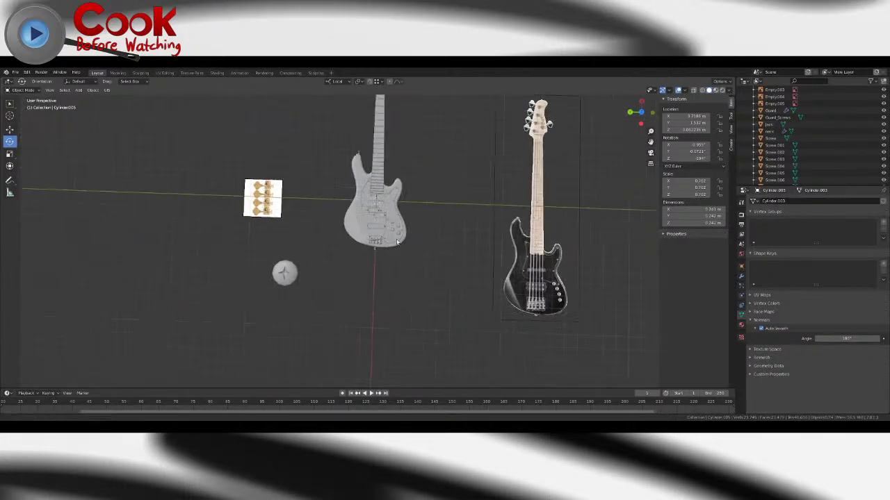
middle_click_drag(345, 293, 349, 294)
- Move the distant black bass reference image (bass 2.png) to stand between the guitar model and the light-necked bass reference
left_click(382, 365)
scroll(383, 361, "down", 4)
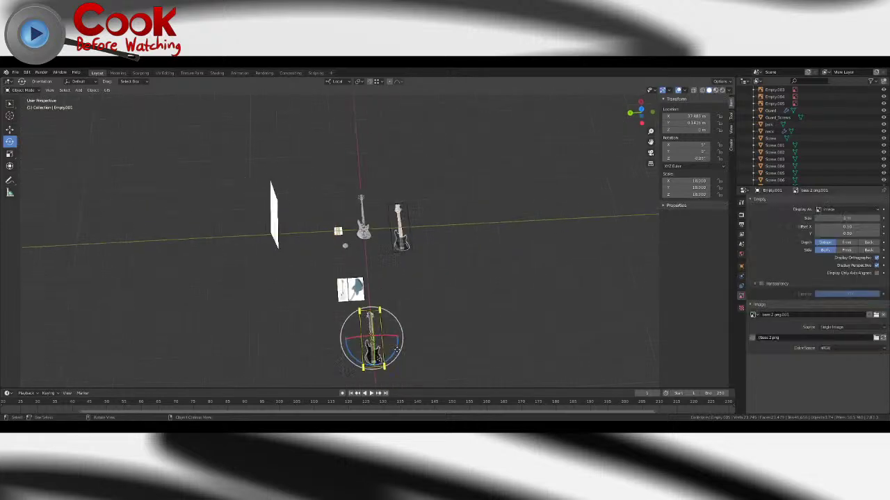
left_click(38, 143)
left_click(12, 130)
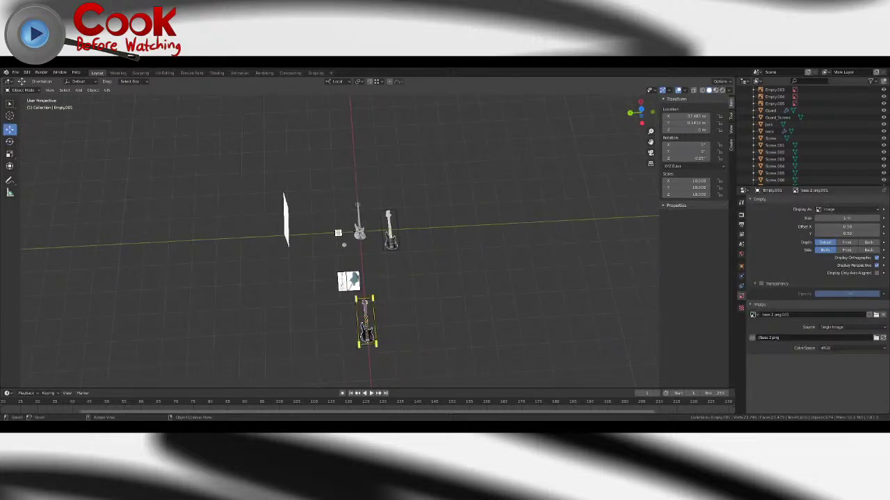
left_click_drag(351, 308, 361, 233)
scroll(331, 259, "up", 10)
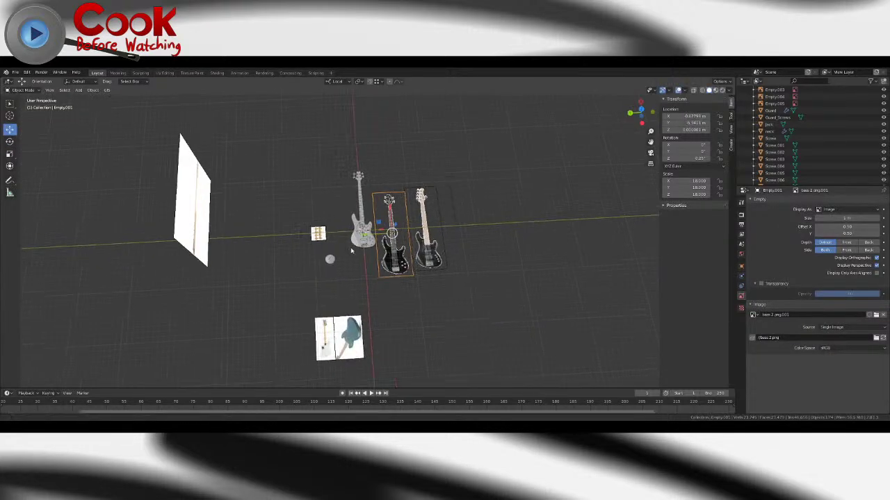
scroll(332, 262, "down", 3)
left_click_drag(339, 292, 332, 212)
- Examine the bodies, strings and necks of the two bass reference images side by side
scroll(302, 253, "up", 2)
middle_click_drag(290, 245, 298, 293, "shift")
left_click(286, 247)
scroll(285, 248, "up", 3)
scroll(297, 293, "down", 2)
middle_click_drag(400, 288, 300, 219, "shift")
scroll(301, 219, "up", 2)
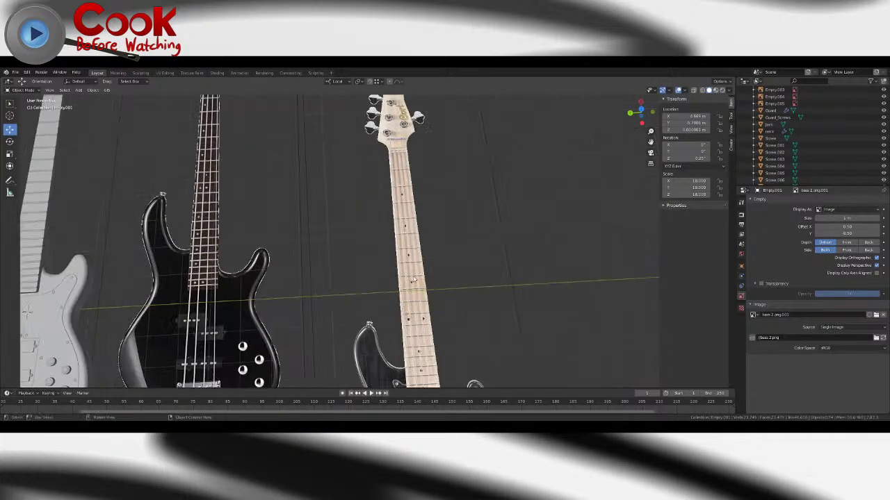
- Examine the fret marker dots on the reference bass necks and compare them with the modelled neck
middle_click_drag(247, 217, 332, 255, "shift")
scroll(332, 255, "up", 4)
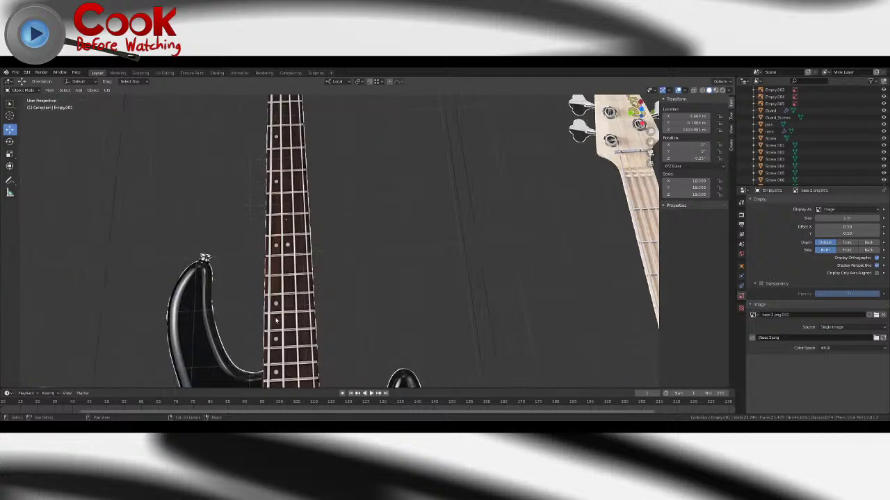
scroll(276, 320, "down", 3)
scroll(264, 258, "down", 3)
middle_click_drag(264, 258, 383, 274)
scroll(263, 263, "down", 3)
scroll(383, 274, "up", 3)
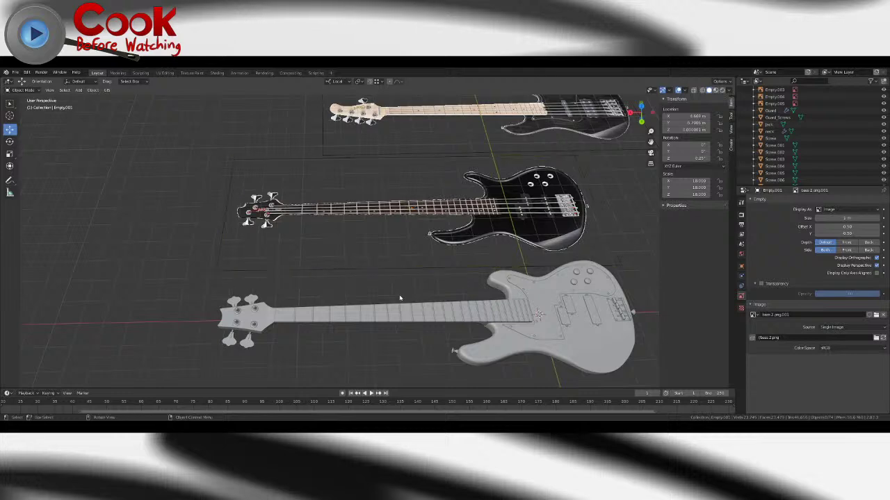
middle_click_drag(399, 299, 299, 292)
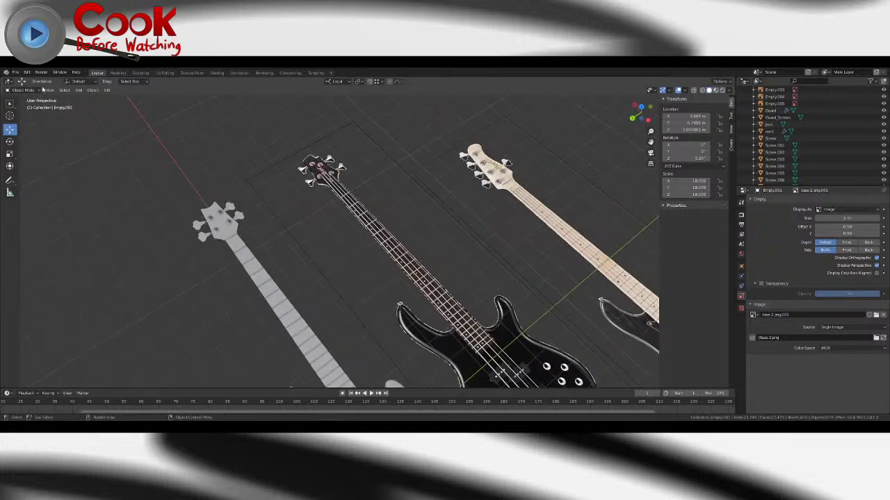
- Save the bass guitar project file
left_click(14, 73)
left_click(34, 123)
- Add a mesh cylinder at the world origin and lower its vertex count for use as a fret marker
middle_click_drag(108, 162, 359, 251)
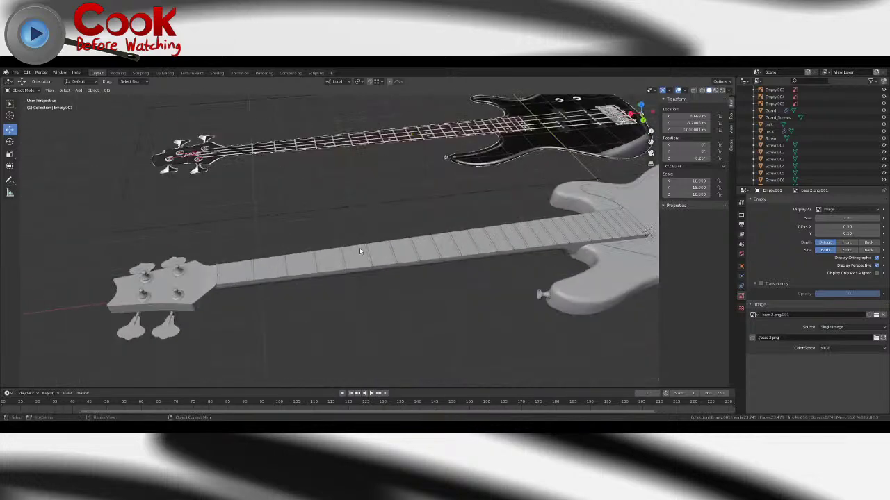
scroll(353, 246, "up", 8)
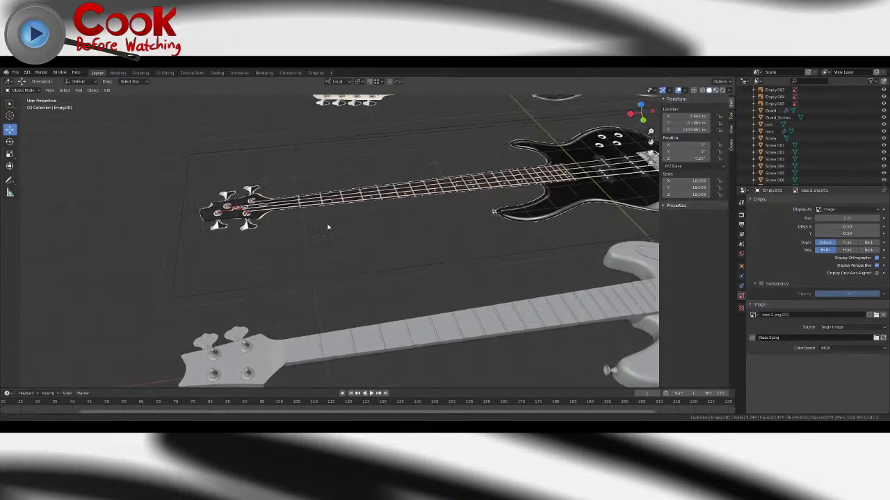
scroll(406, 237, "down", 7)
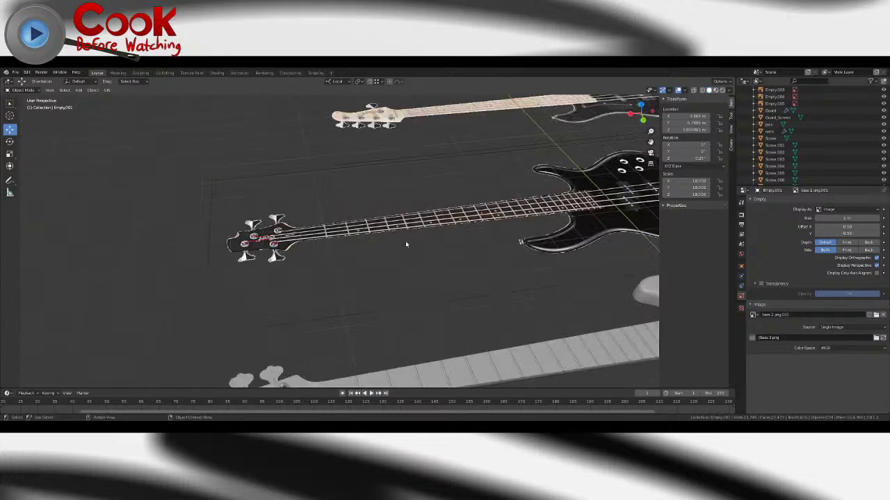
middle_click_drag(407, 245, 323, 264)
scroll(316, 257, "down", 3)
left_click(78, 90)
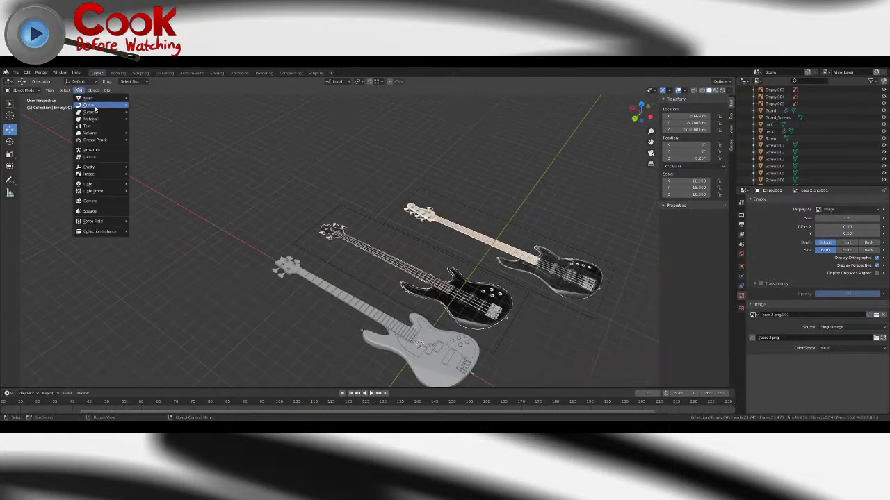
mouse_move(95, 99)
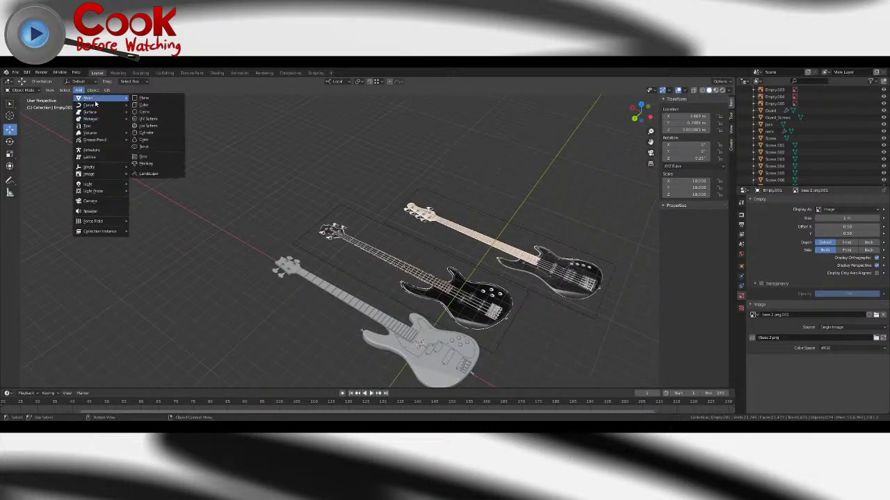
left_click(147, 132)
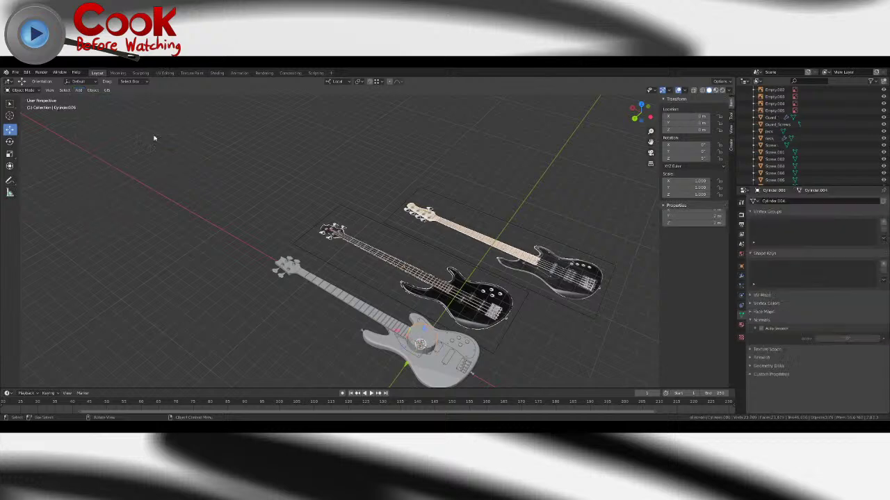
key("KP_Decimal")
middle_click_drag(387, 238, 395, 290)
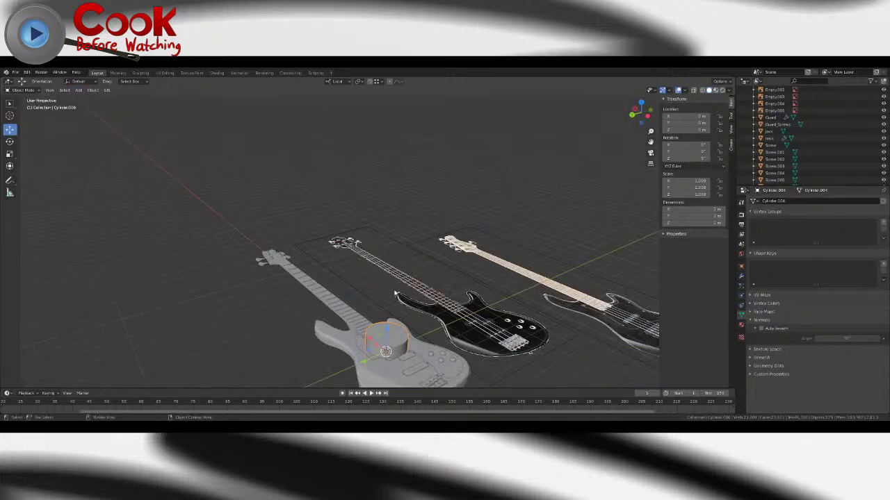
key("F9")
left_click(475, 301)
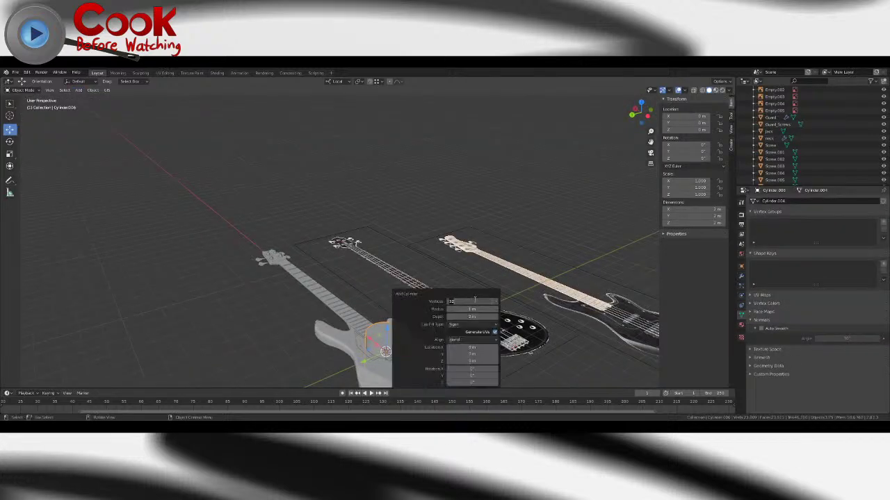
key("Return")
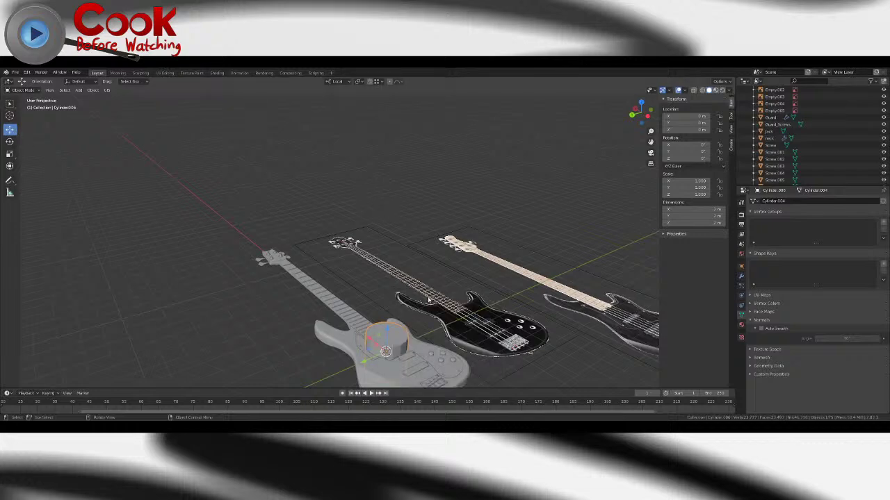
- Move the cylinder over the neck near the headstock and scale it down uniformly to about 0.065
middle_click_drag(431, 301, 536, 282)
scroll(500, 298, "up", 3)
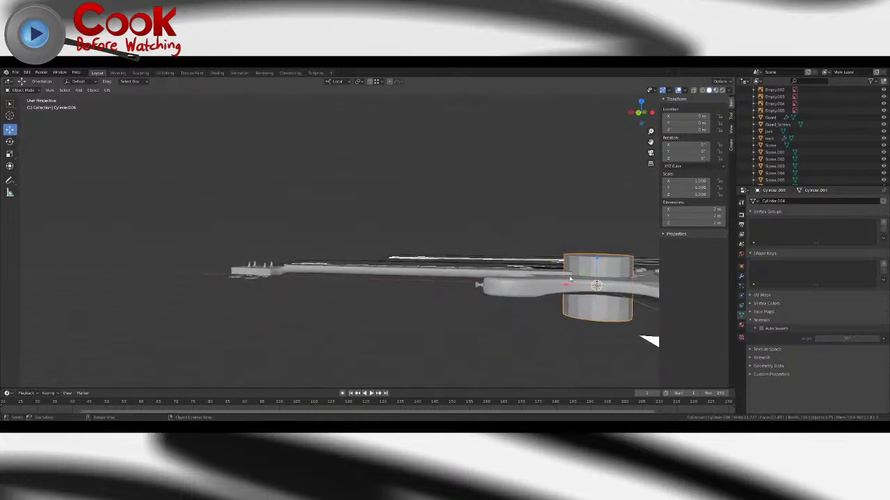
left_click_drag(584, 276, 324, 216)
scroll(341, 226, "up", 3)
mouse_move(353, 232)
middle_mouse_down()
mouse_move(338, 264)
mouse_move(346, 245)
middle_mouse_up()
scroll(348, 246, "up", 2)
left_click(10, 154)
left_click_drag(383, 188, 417, 225)
- Lower the cylinder into the fretboard surface and centre it along the neck between the second and third frets
left_click(9, 130)
middle_click_drag(417, 226, 443, 143)
left_click_drag(441, 137, 437, 188)
middle_click_drag(437, 189, 408, 187)
scroll(408, 187, "up", 4)
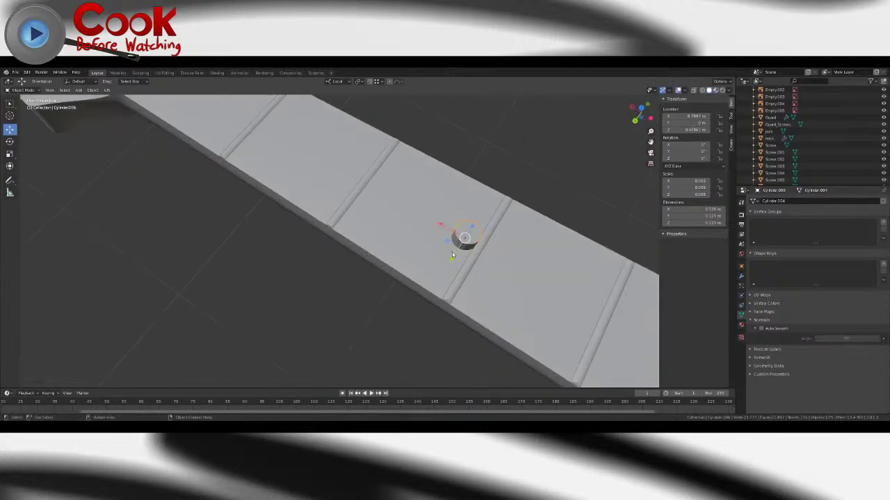
left_click_drag(447, 241, 389, 195)
key("ctrl+z")
middle_click_drag(389, 195, 382, 262)
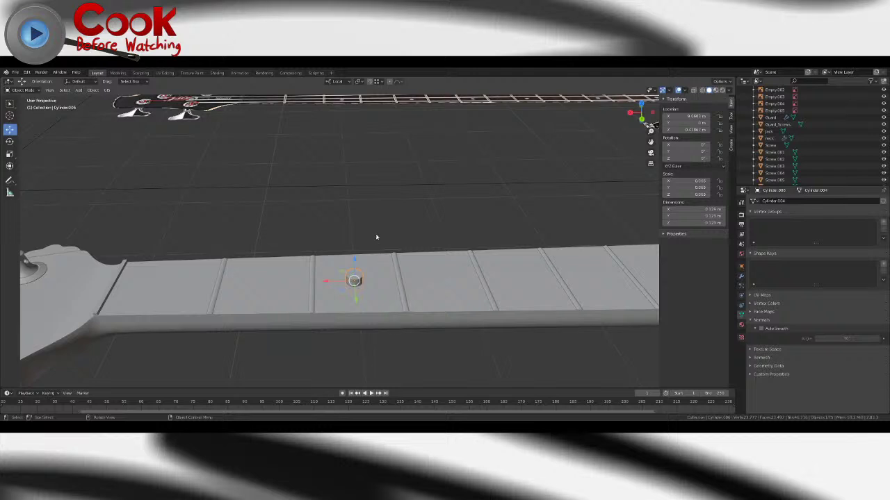
- Save the project with the first fret marker in place
scroll(384, 241, "down", 6)
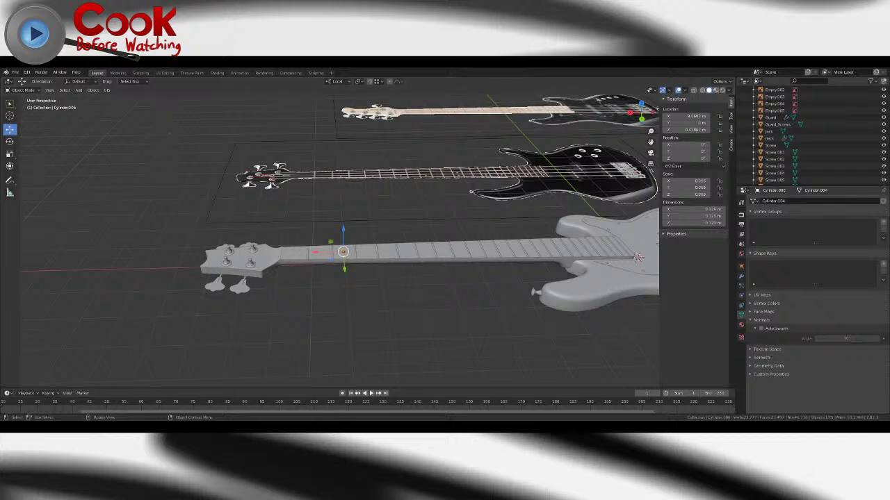
left_click(14, 73)
left_click(25, 117)
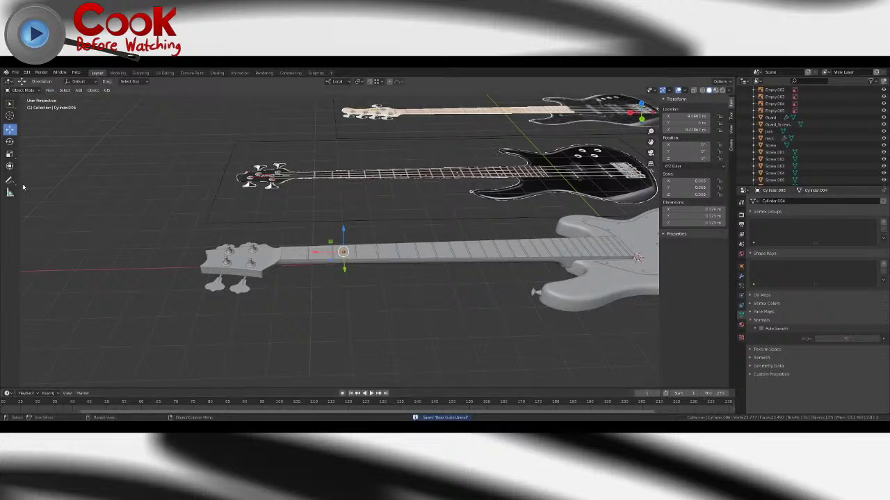
left_click(22, 90)
left_click(24, 113)
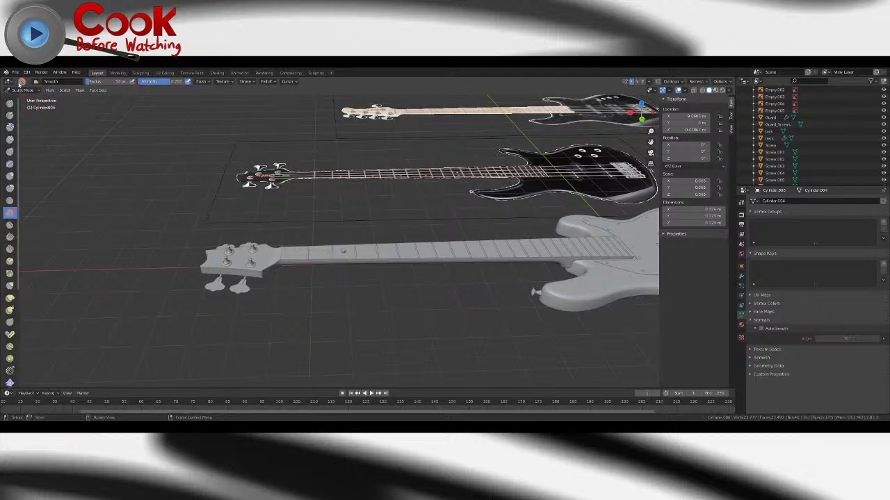
left_click(8, 82)
left_click(22, 90)
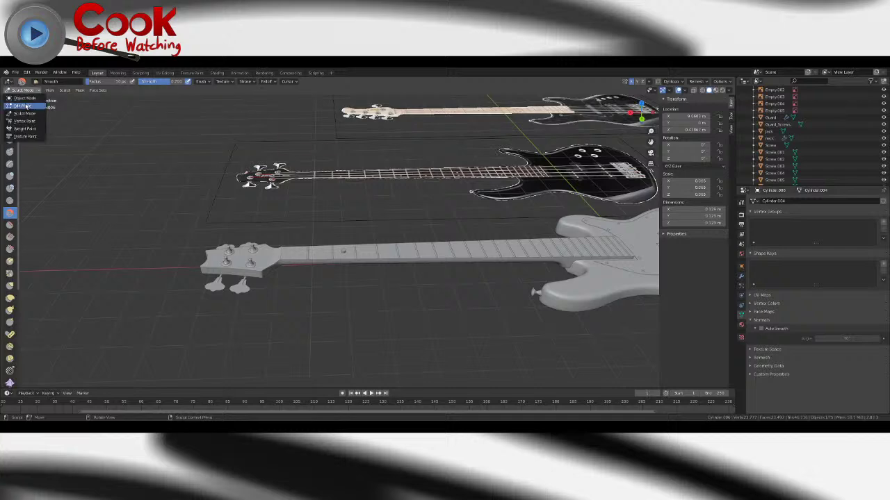
left_click(26, 101)
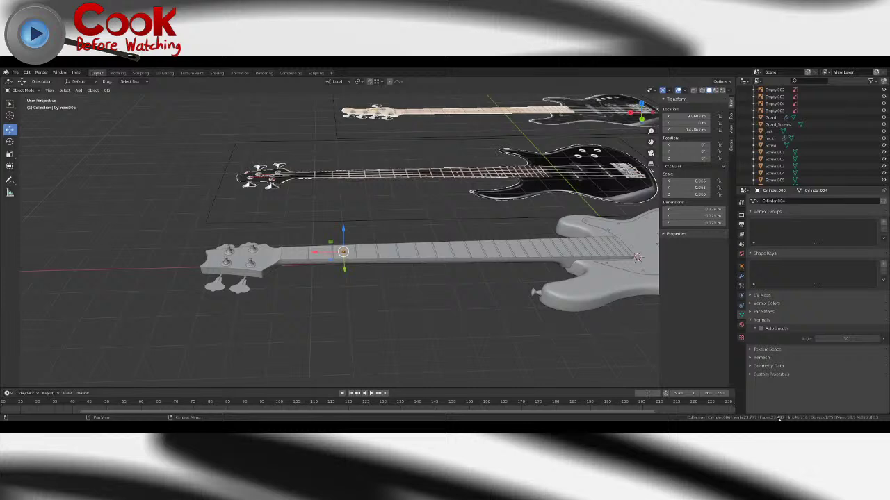
- Save the project file again and reselect the fret marker cylinder on the neck
left_click(513, 332)
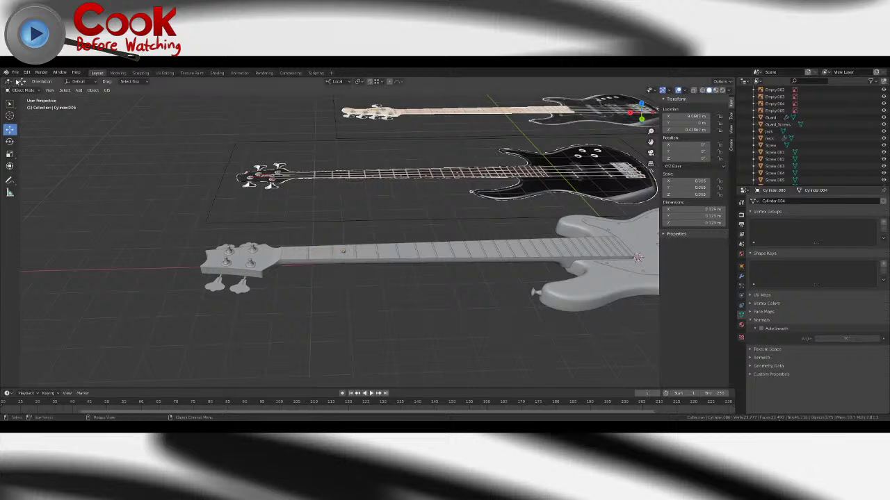
left_click(16, 72)
left_click(31, 119)
middle_click_drag(243, 210, 359, 250)
left_click(360, 250)
scroll(405, 266, "up", 6)
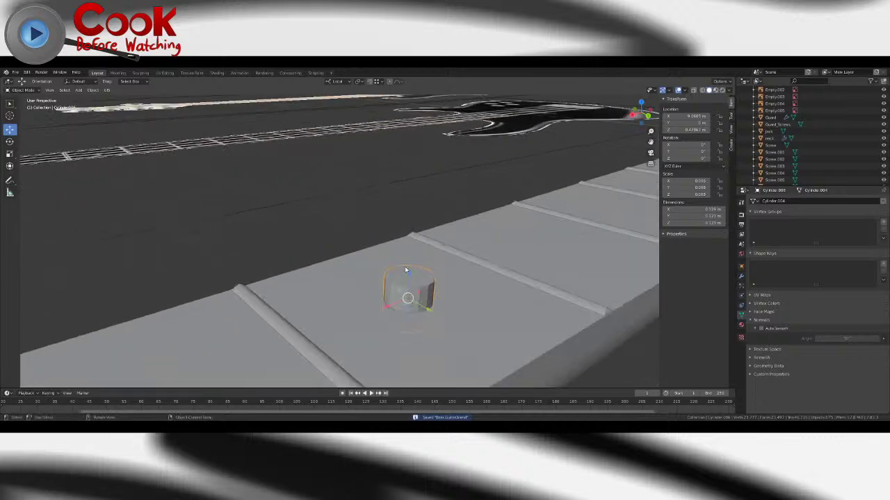
- Duplicate the fret marker and move the copy along X to between the fourth and fifth frets
scroll(409, 270, "down", 5)
middle_click_drag(417, 261, 373, 306)
scroll(374, 306, "down", 3)
key("shift+d")
right_click(403, 301)
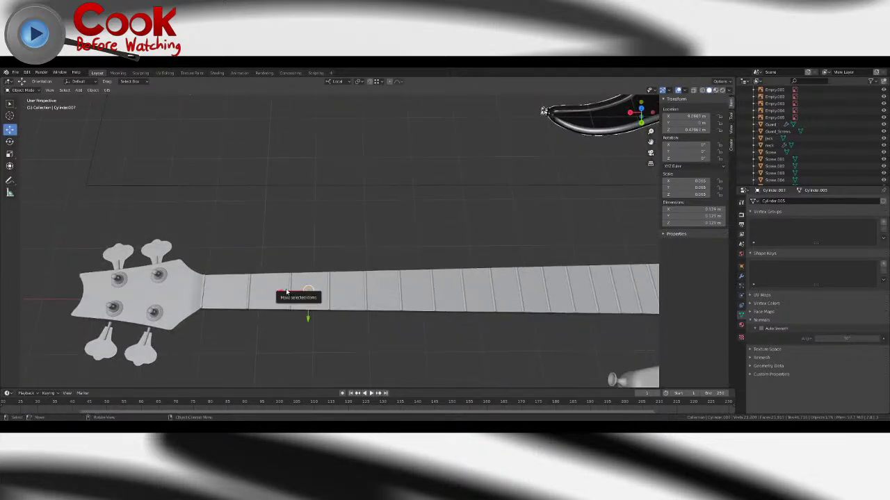
scroll(285, 288, "down", 5)
middle_click_drag(286, 288, 420, 295)
scroll(420, 295, "up", 3)
key("g")
key("x")
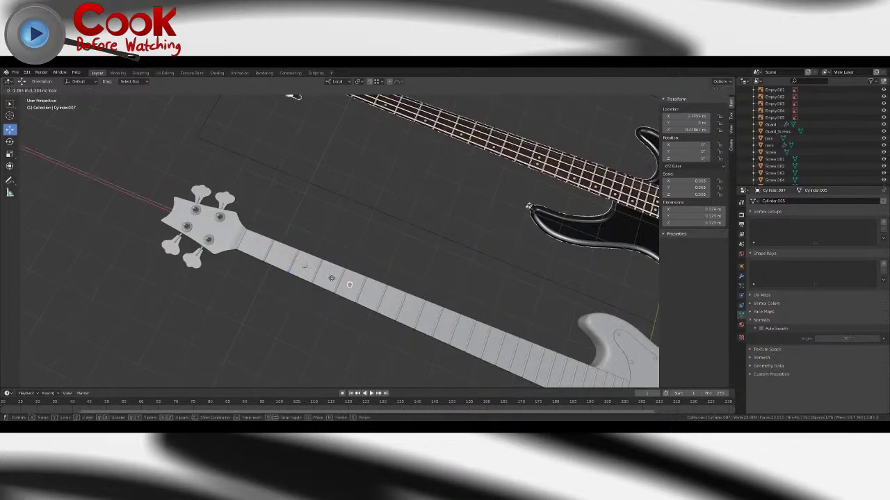
left_click(333, 280)
- Duplicate the second marker and place the copy along X between the sixth and seventh frets
middle_click_drag(332, 279, 423, 271)
key("shift+d")
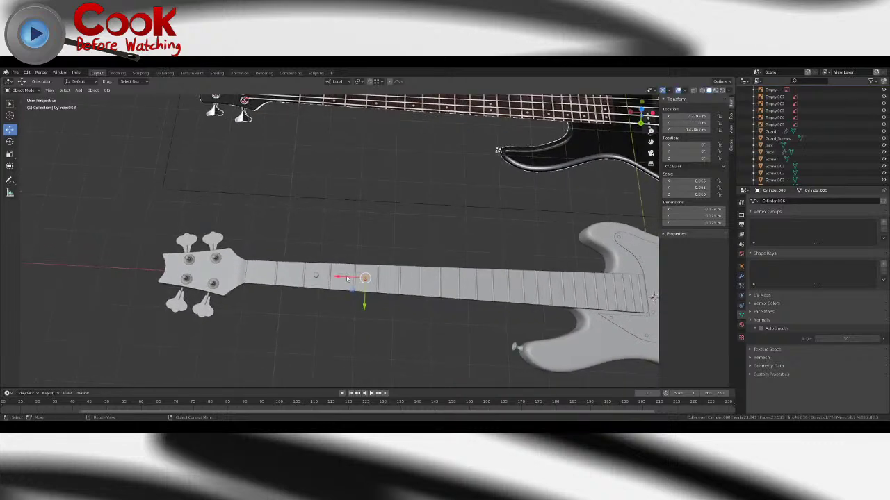
key("x")
left_click(392, 278)
- Duplicate the third marker and move the copy along X to between the eighth and ninth frets
middle_click_drag(479, 282, 424, 280, "shift")
key("shift+d")
right_click(421, 282)
key("g")
key("x")
key("x")
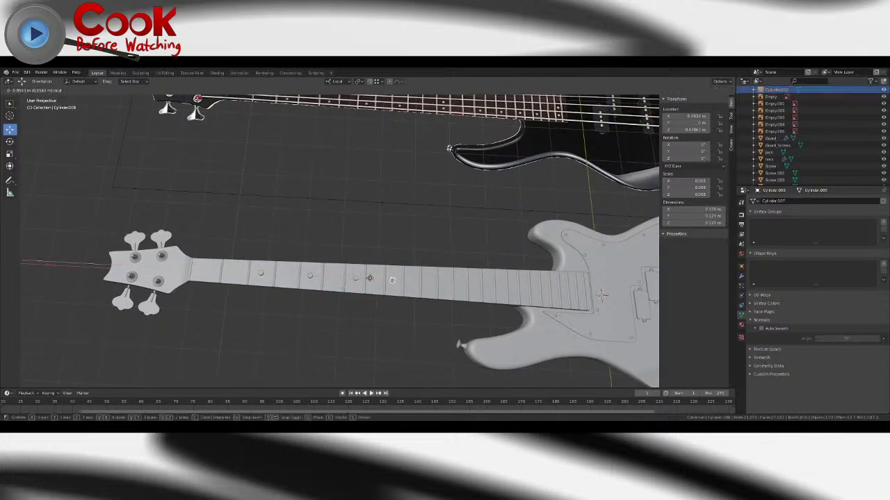
right_click(372, 279)
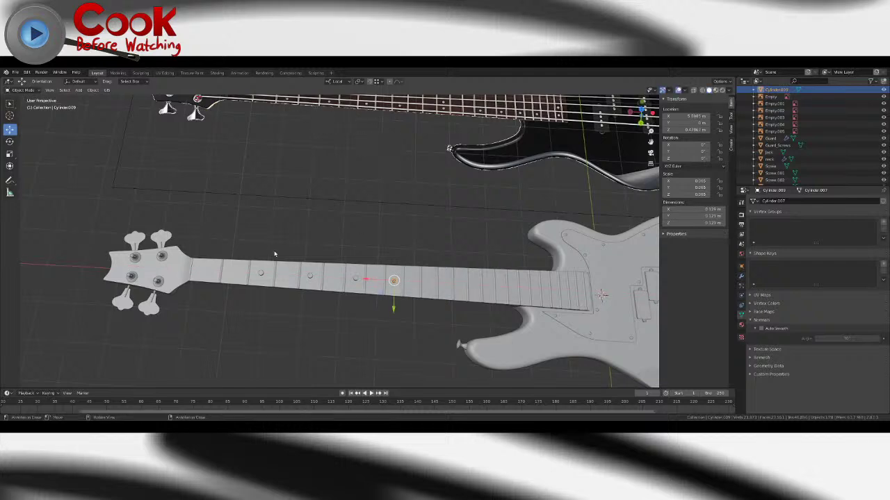
- Duplicate the fourth marker and place the copy along X between the eleventh and twelfth frets
middle_click_drag(347, 223, 383, 255, "shift")
key("shift+d")
key("x")
key("x")
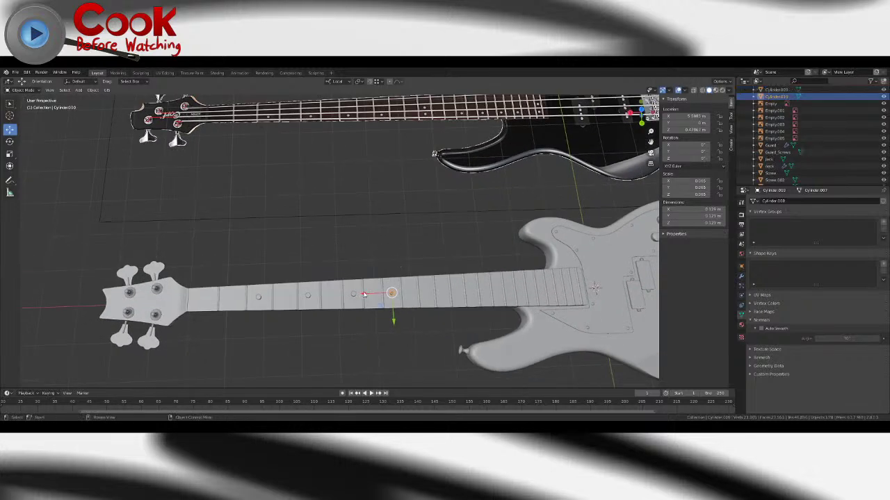
left_click(416, 287)
- Duplicate the twelfth-fret marker and place the copy along X between the fourteenth and fifteenth frets
middle_click_drag(453, 263, 349, 272, "shift")
key("shift+d")
key("x")
key("x")
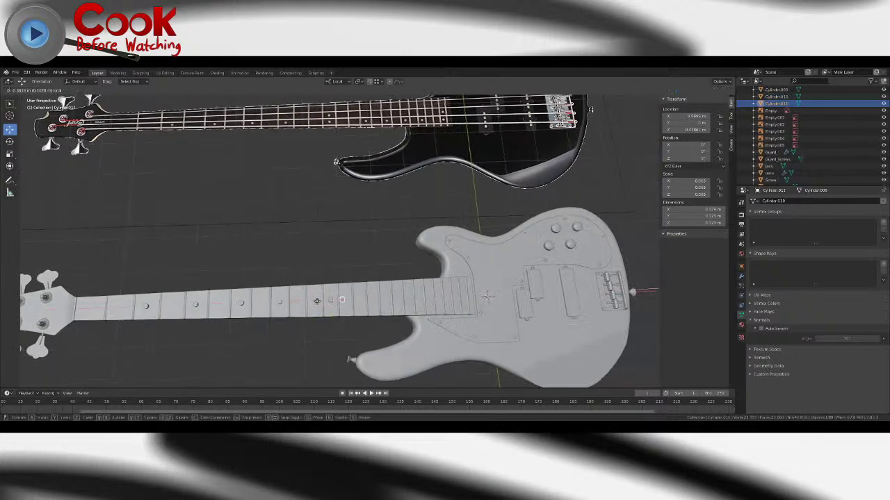
left_click_drag(336, 300, 411, 297)
- Create three more marker copies along X and place them at the seventeenth, nineteenth and twenty-first frets
key("shift+d")
right_click(346, 234)
key("shift+d")
right_click(364, 266)
key("shift+d")
right_click(360, 311)
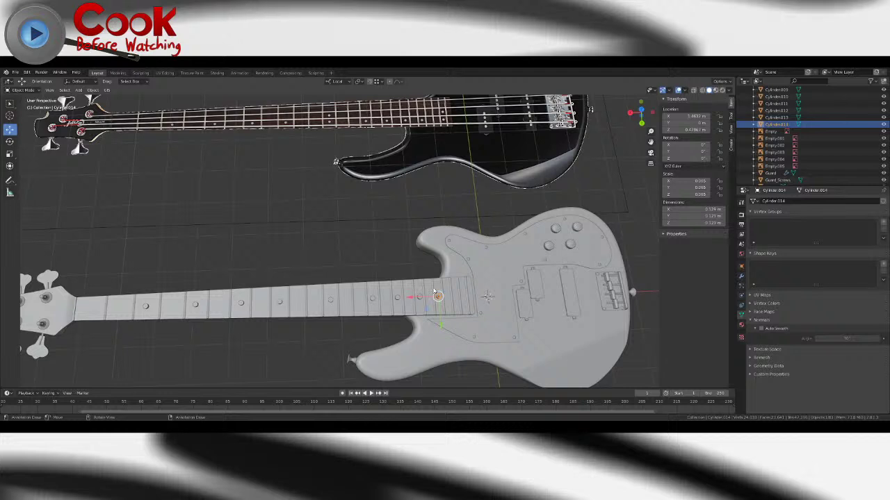
scroll(438, 286, "up", 1)
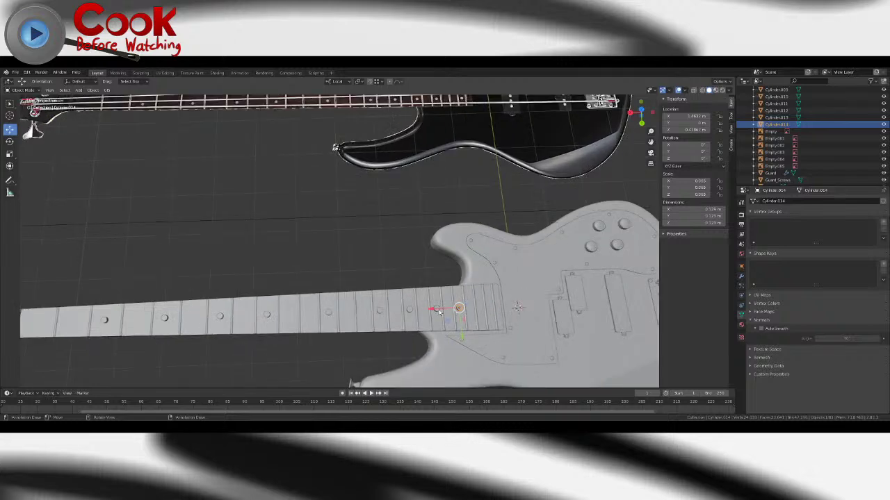
scroll(438, 312, "down", 3)
key("g")
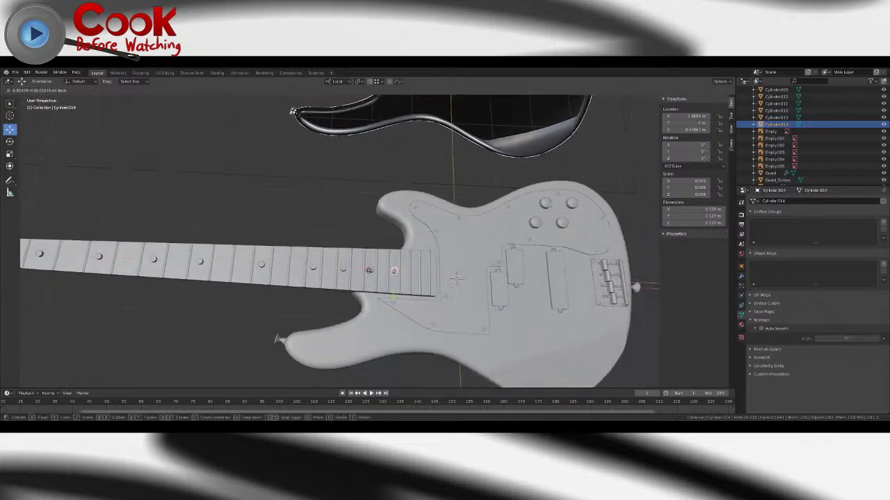
left_click(368, 271)
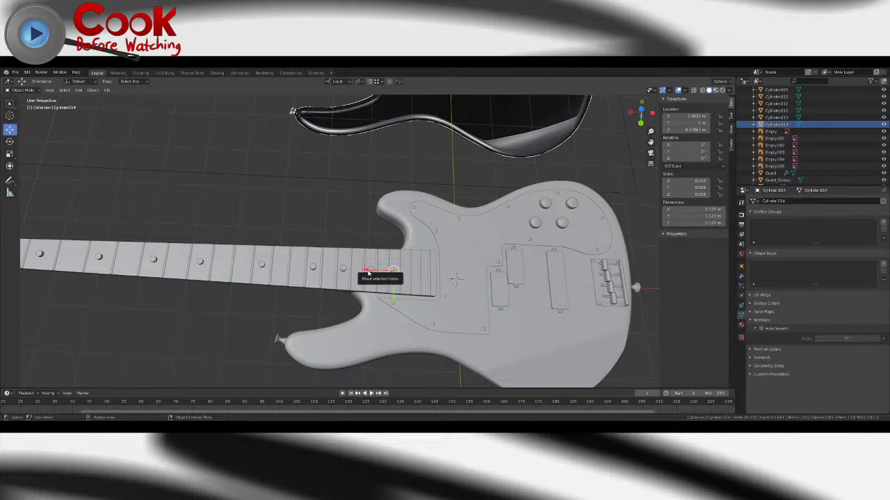
- Select the pickguard around the neck end and open its mesh in Edit Mode
middle_click_drag(368, 272, 420, 257)
left_click(409, 280)
key("Tab")
scroll(407, 287, "up", 4)
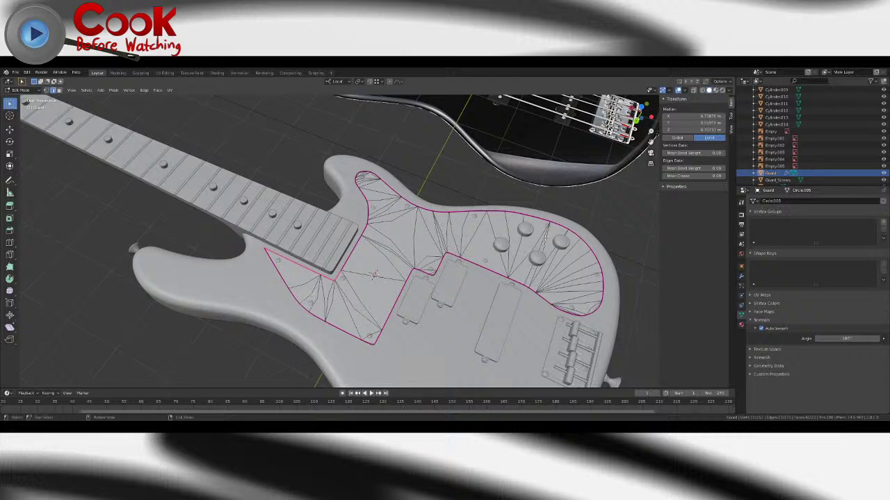
middle_click_drag(367, 266, 354, 314)
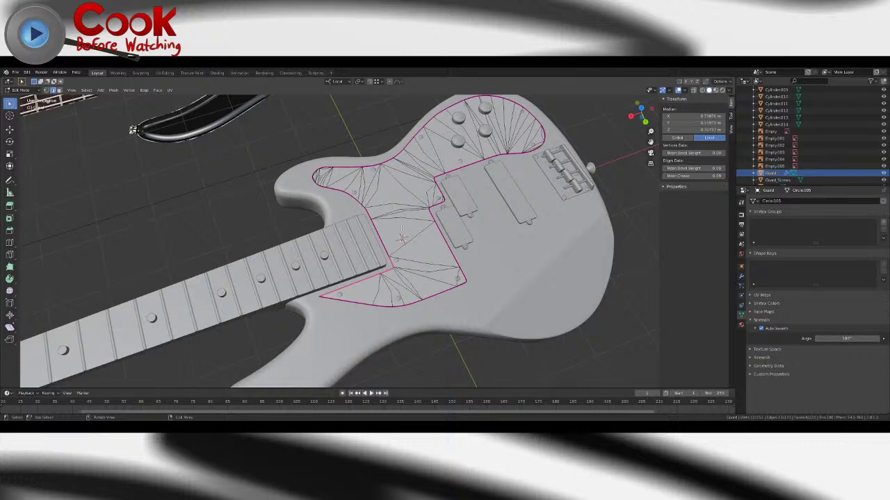
- Leave the pickguard's mesh, select the neck and open its mesh in Edit Mode
middle_click_drag(401, 238, 352, 286)
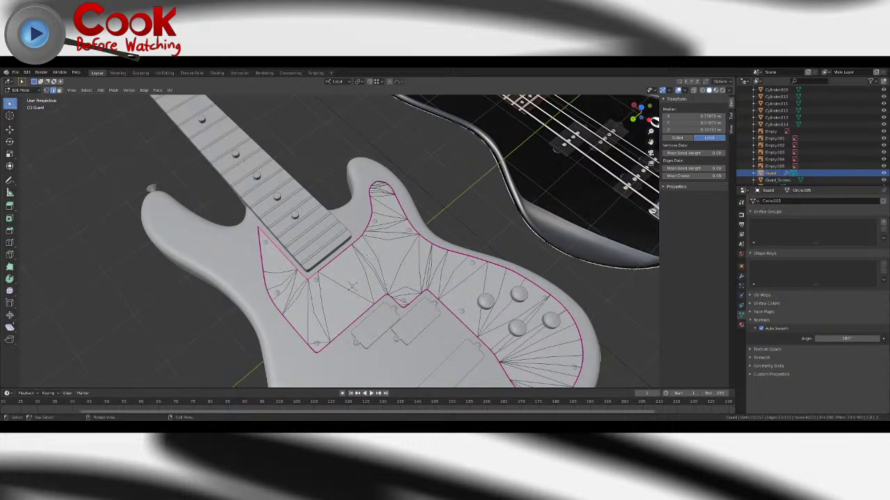
key("Tab")
middle_click_drag(343, 285, 359, 278)
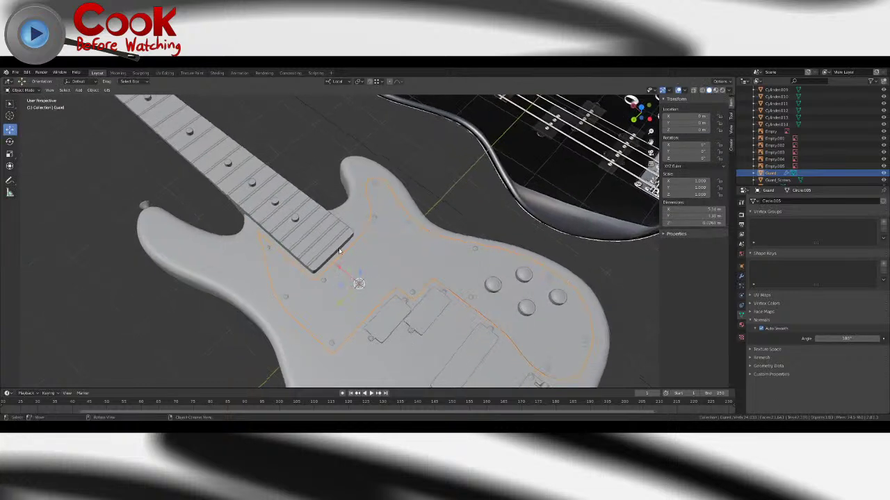
left_click(339, 248)
key("Tab")
scroll(338, 248, "down", 2)
middle_click_drag(338, 249, 419, 282, "shift")
scroll(349, 236, "up", 4)
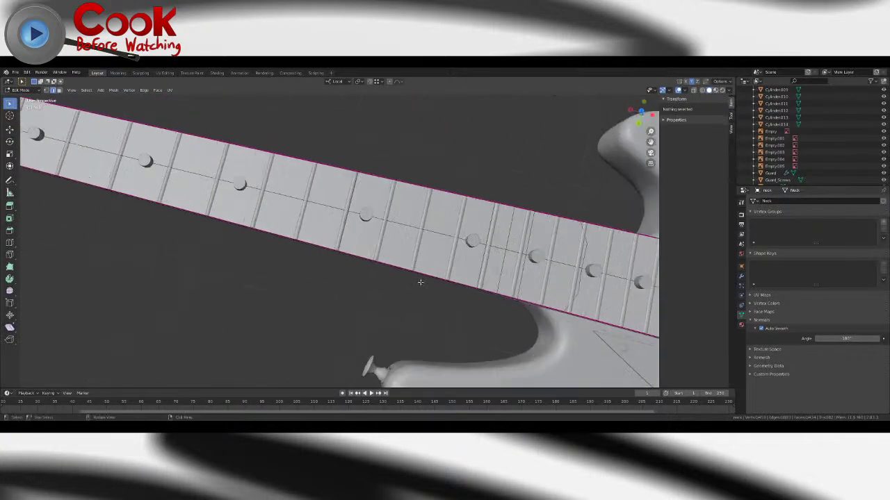
scroll(311, 164, "up", 4)
scroll(274, 194, "down", 8)
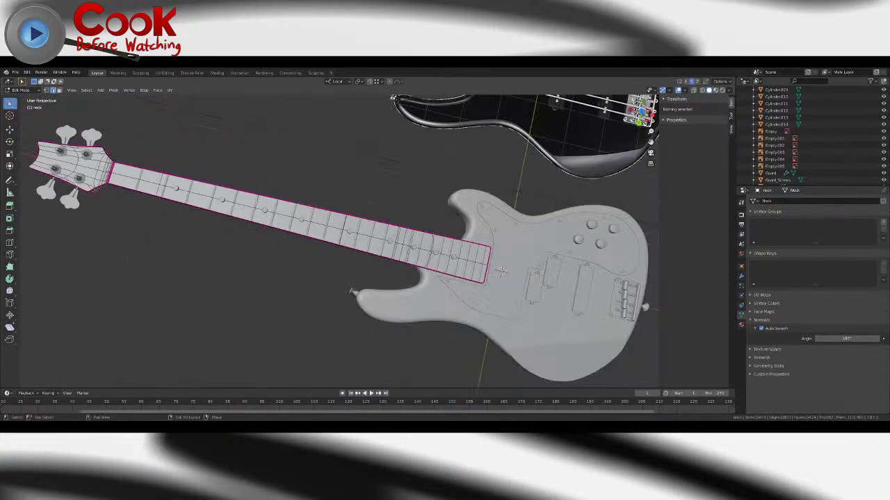
middle_click_drag(123, 183, 154, 180, "shift")
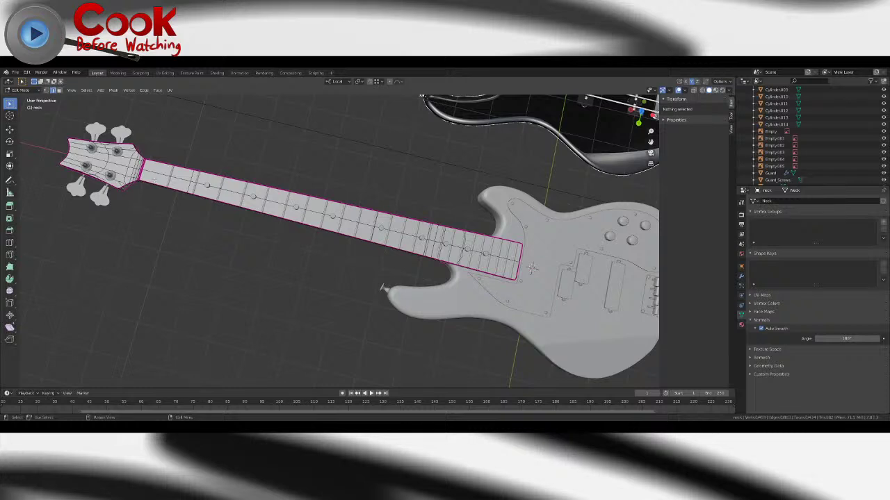
- Try a knife cut on the neck's fretboard, undo it and return to Object Mode
left_click(9, 255)
left_click(192, 182)
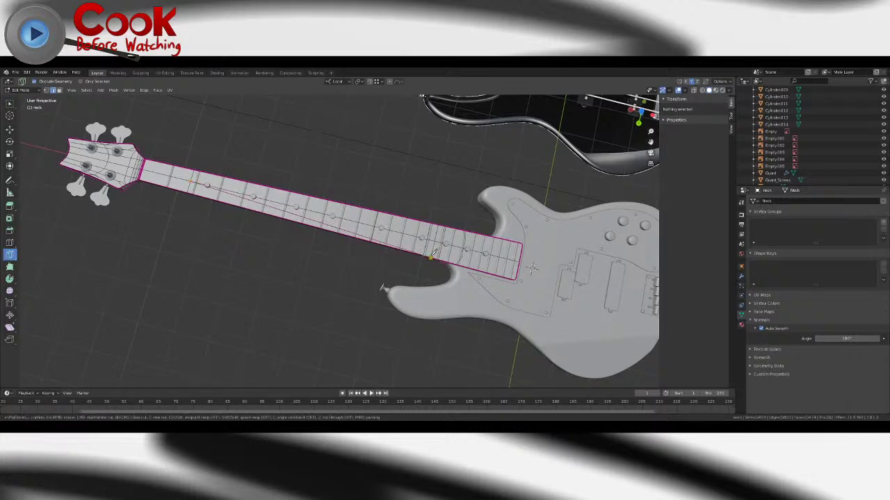
key("Return")
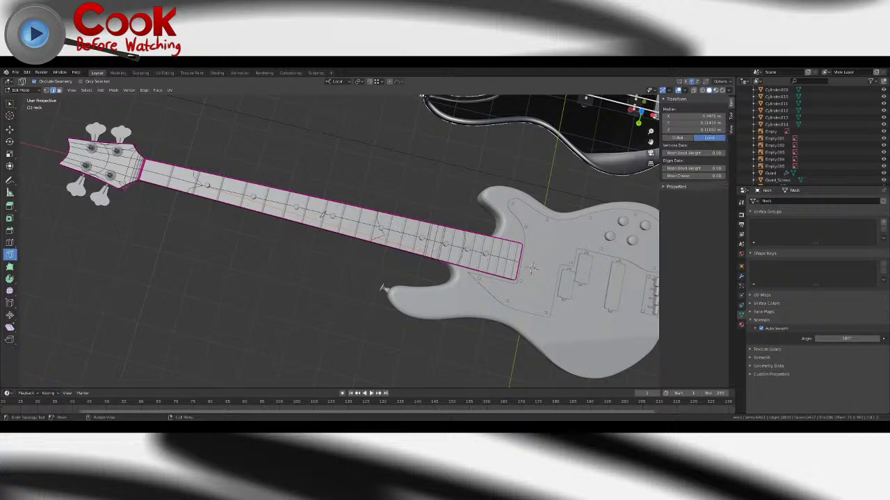
key("alt+a")
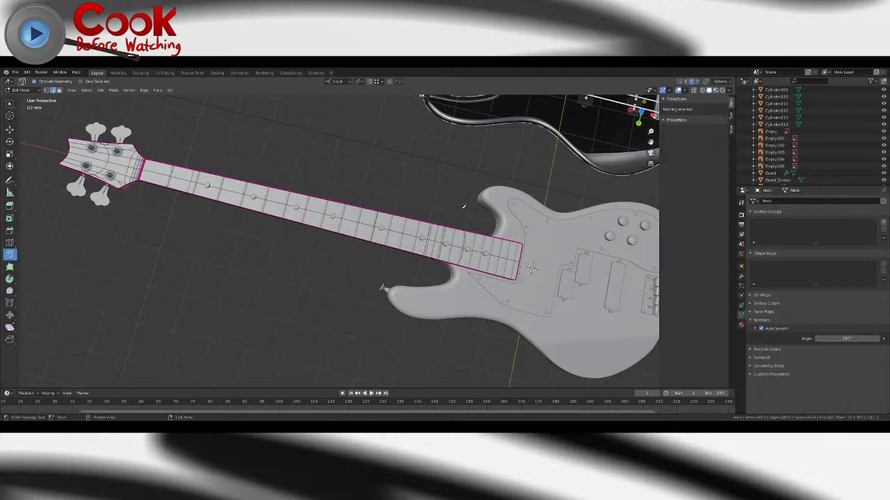
key("Tab")
- Duplicate the twelfth-fret marker dot in place
middle_click_drag(480, 221, 390, 254)
left_click(379, 220)
key("shift+d")
right_click(391, 246)
scroll(371, 247, "up", 4)
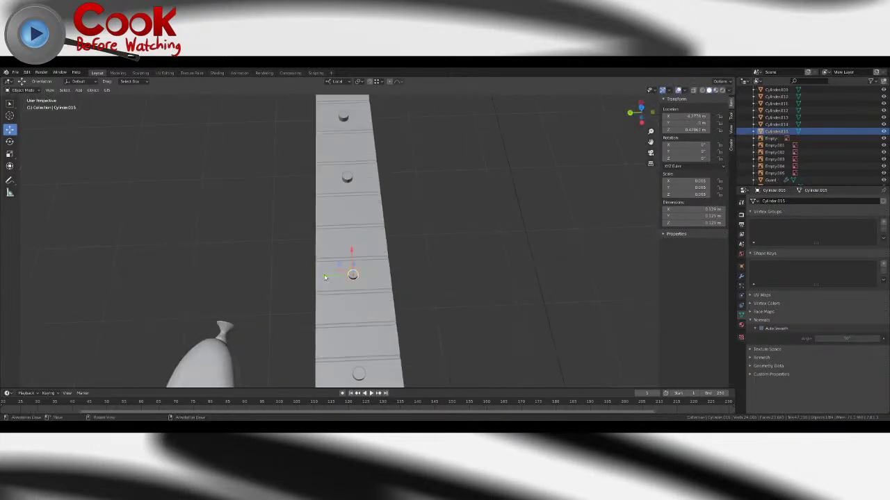
- Move the two twelfth-fret markers apart along Y, towards opposite edges of the neck
mouse_move(325, 277)
left_mouse_down()
mouse_move(338, 274)
mouse_move(318, 277)
left_mouse_up()
left_click(353, 278)
middle_click_drag(368, 290, 365, 252)
middle_click_drag(339, 237, 370, 299)
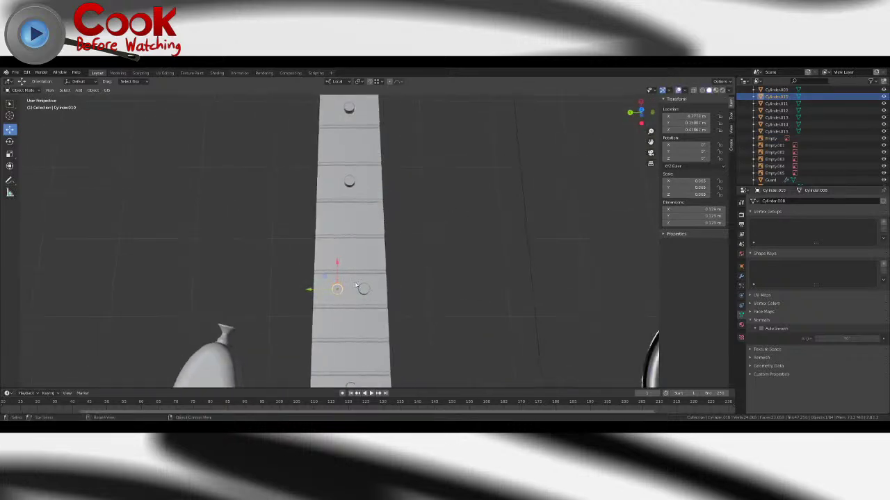
key("g")
key("x")
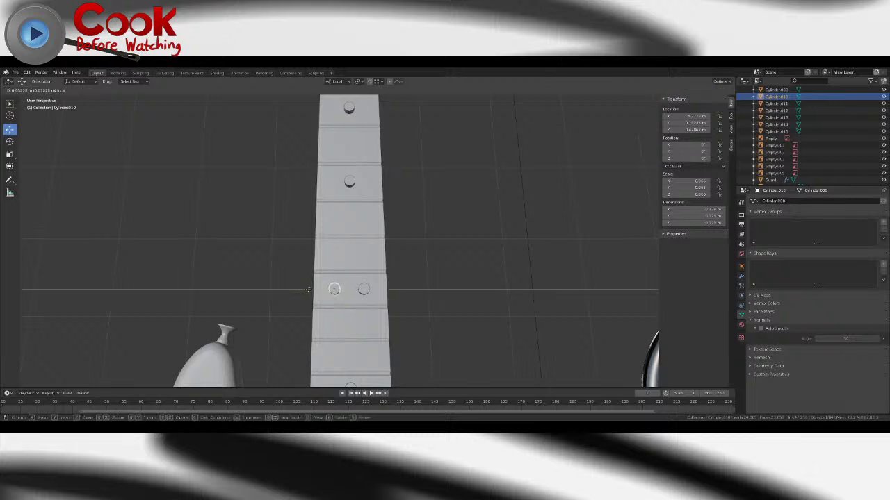
left_click(306, 289)
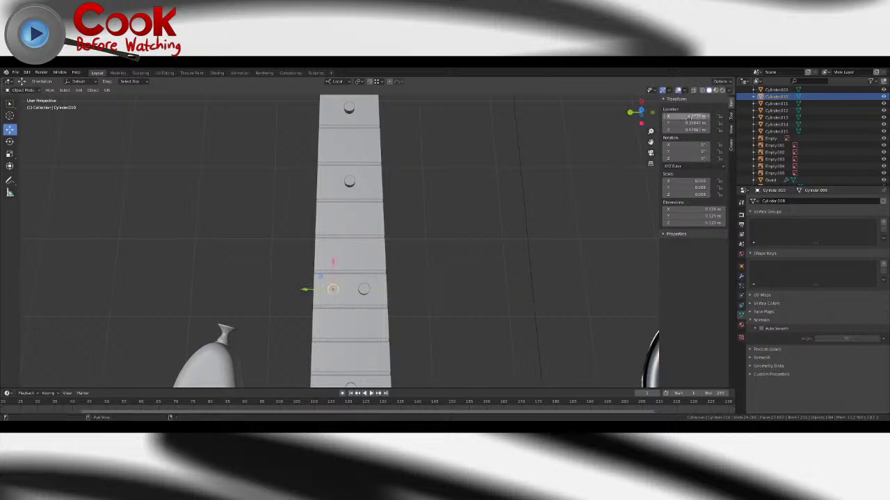
- Copy the first twelfth-fret marker's Y location to the other one with the opposite sign, mirroring the pair about the neck's centreline
left_click(688, 122)
left_click(367, 290)
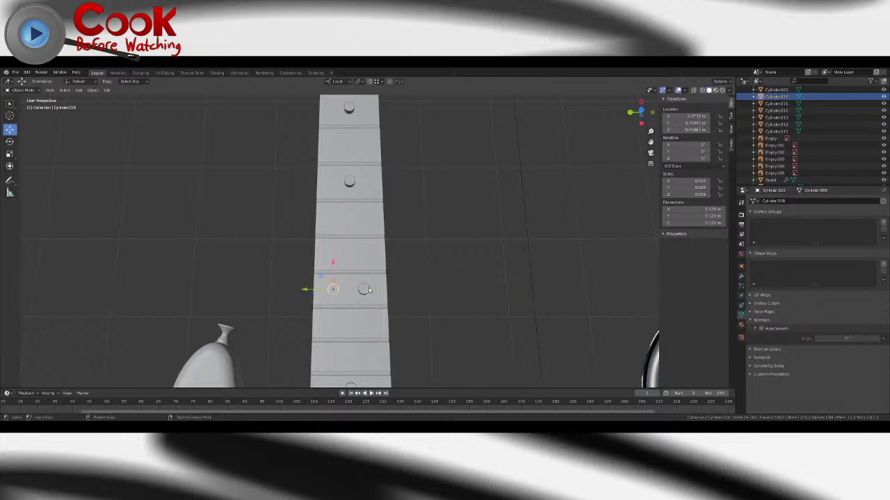
left_click(367, 289)
left_click(688, 123)
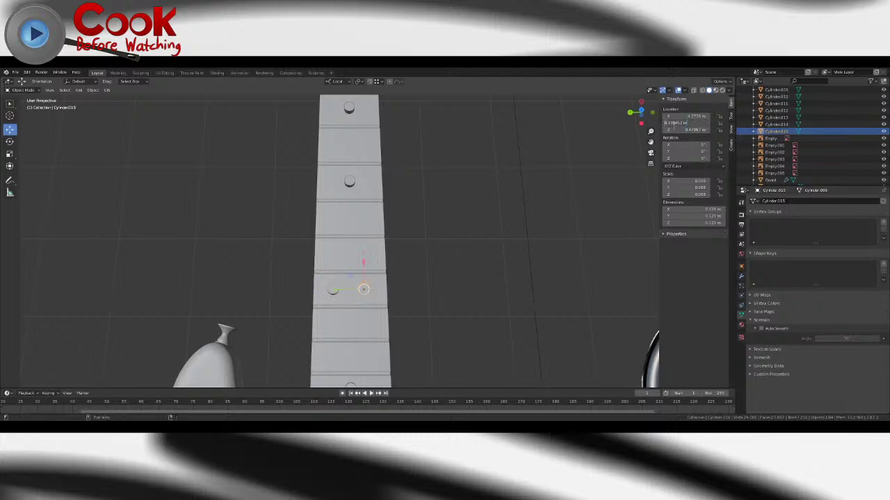
key("Return")
left_click(495, 152)
- Select the fret markers along the neck from the third to the fifteenth fret
middle_click_drag(494, 151, 397, 217)
scroll(397, 217, "up", 3)
middle_click_drag(289, 201, 488, 226, "shift")
scroll(274, 207, "up", 1)
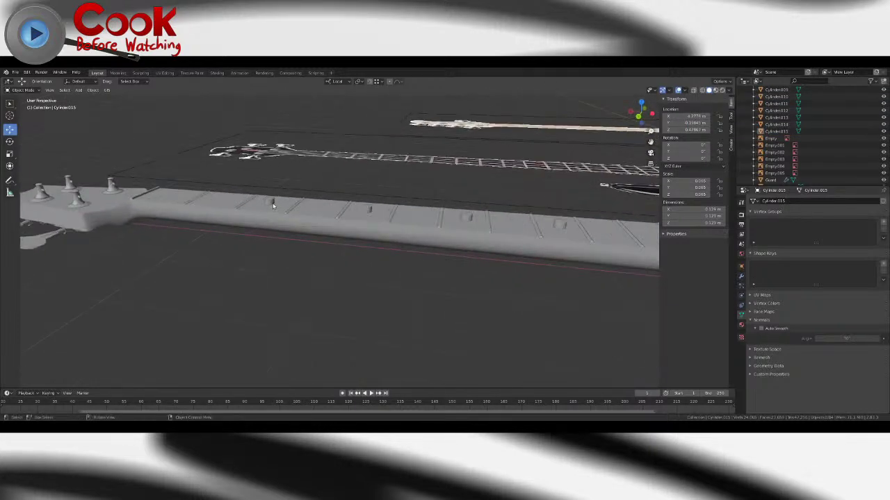
left_click(271, 203)
key("Tab")
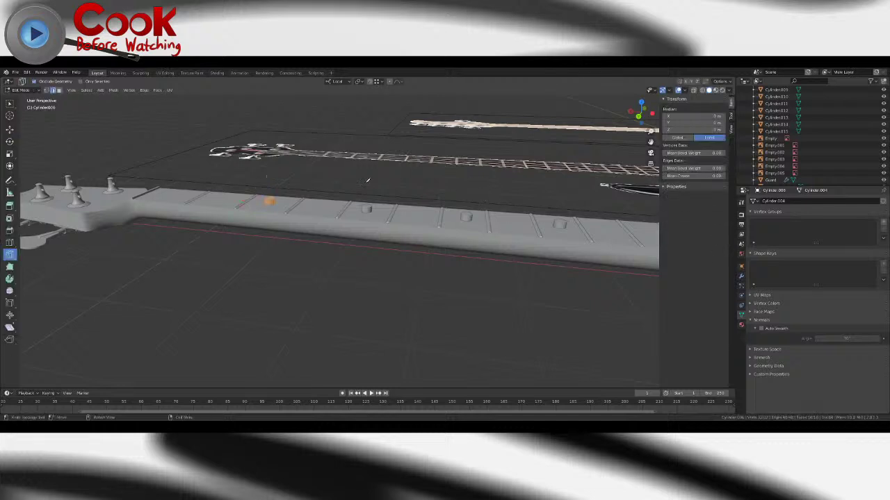
key("Tab")
left_click(372, 207)
left_click(367, 208)
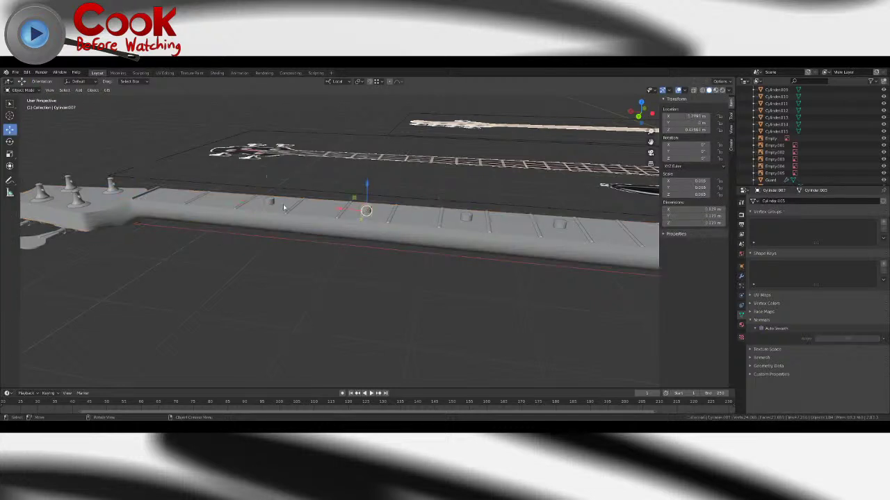
left_click(469, 218, "shift")
middle_click_drag(532, 226, 330, 225, "shift")
left_click(380, 224, "shift")
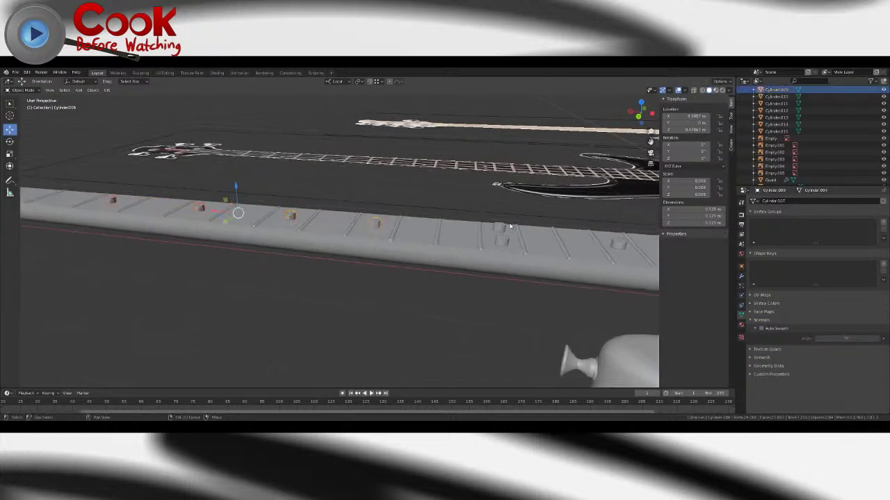
left_click(503, 231, "shift")
middle_click_drag(507, 234, 331, 241, "shift")
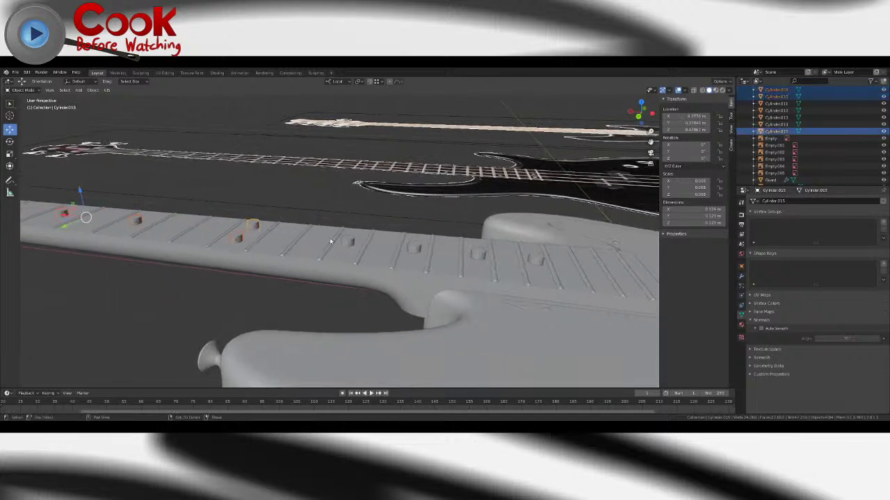
left_click(349, 242, "shift")
- Duplicate the last fret marker and place the copy along X near the body end of the fretboard
left_click(535, 260)
scroll(534, 260, "down", 3)
middle_click_drag(534, 259, 454, 271, "shift")
left_click(406, 273)
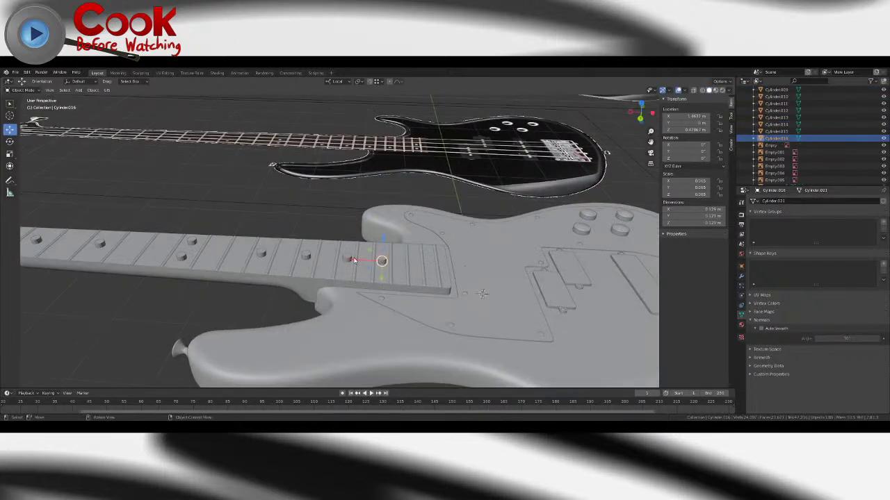
middle_click_drag(403, 262, 363, 264)
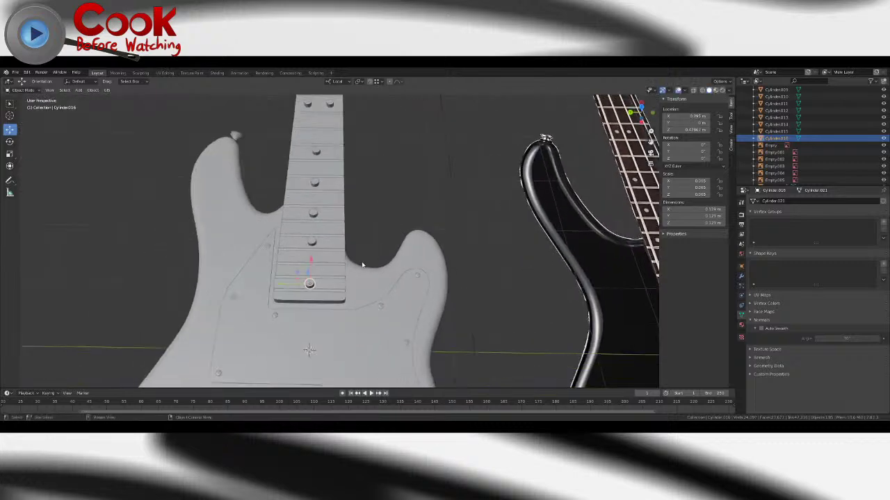
- Duplicate the end marker and spread the pair along Y towards opposite edges of the fretboard
key("shift+d")
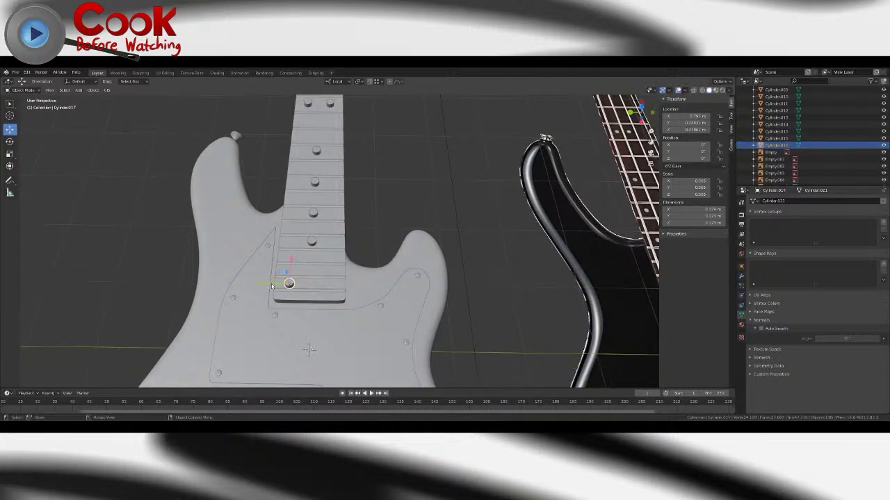
key("y")
left_click(306, 282)
- Copy one end marker's Y location to the other with a minus sign, mirroring the pair about the neck's centreline
left_click(289, 283)
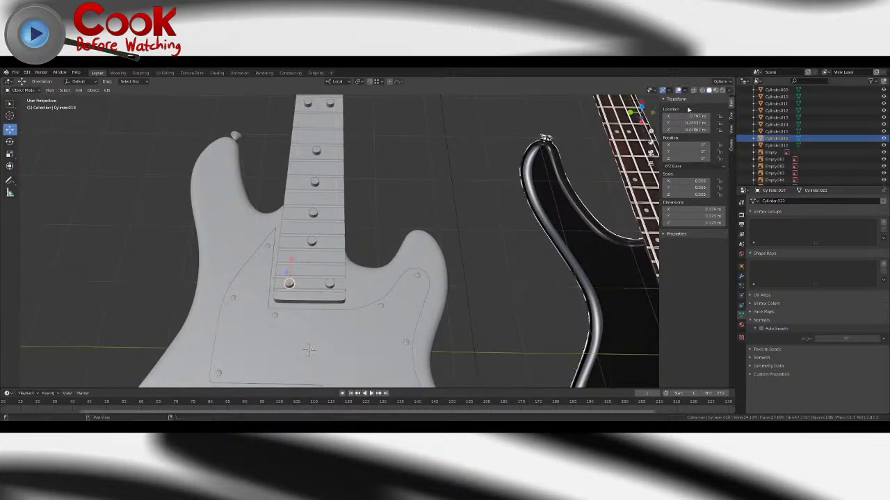
double_click(691, 123)
left_click(331, 284)
left_click(330, 284)
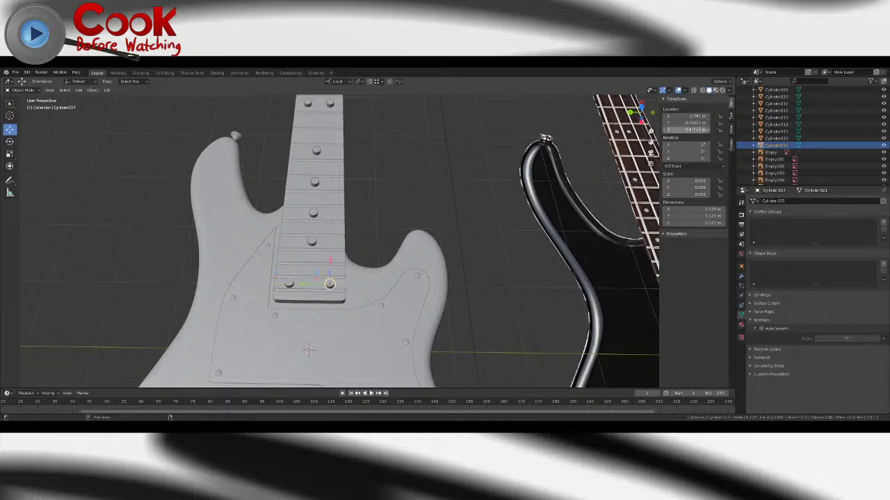
double_click(692, 123)
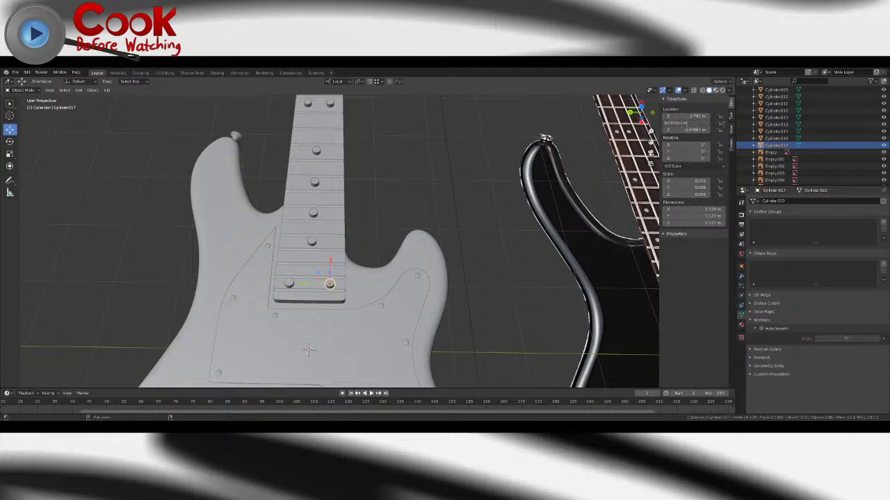
key("Home")
type("-")
key("Return")
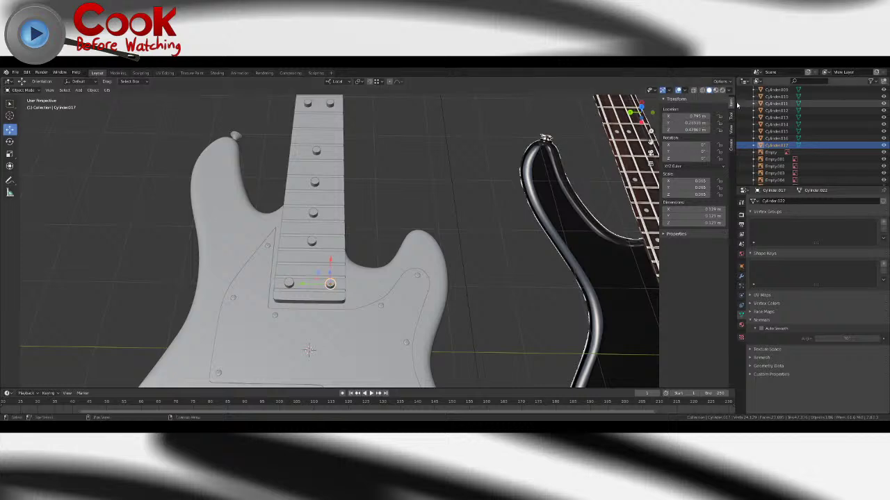
left_click(399, 165)
- Select one twelfth-fret marker and add the markers from the third to the ninth fret to the selection
scroll(399, 165, "down", 4)
middle_click_drag(398, 165, 522, 119)
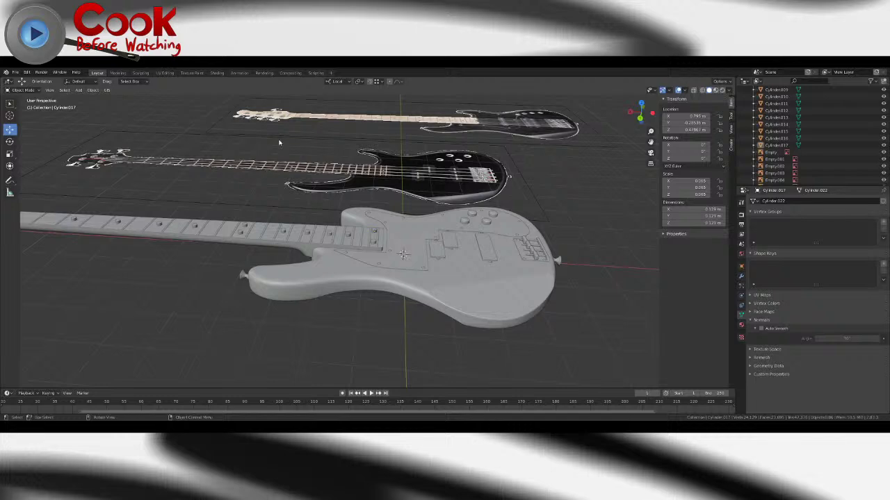
middle_click_drag(287, 199, 359, 242)
left_click(242, 241)
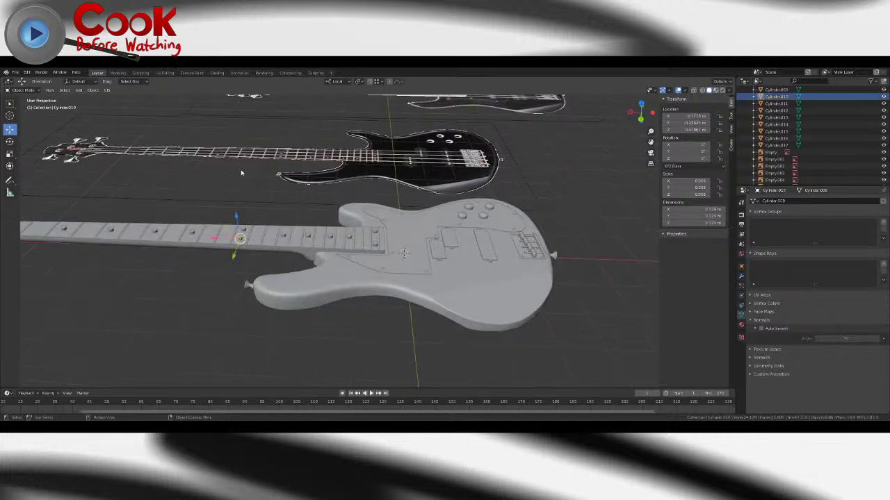
scroll(160, 105, "down", 2)
left_click(11, 104)
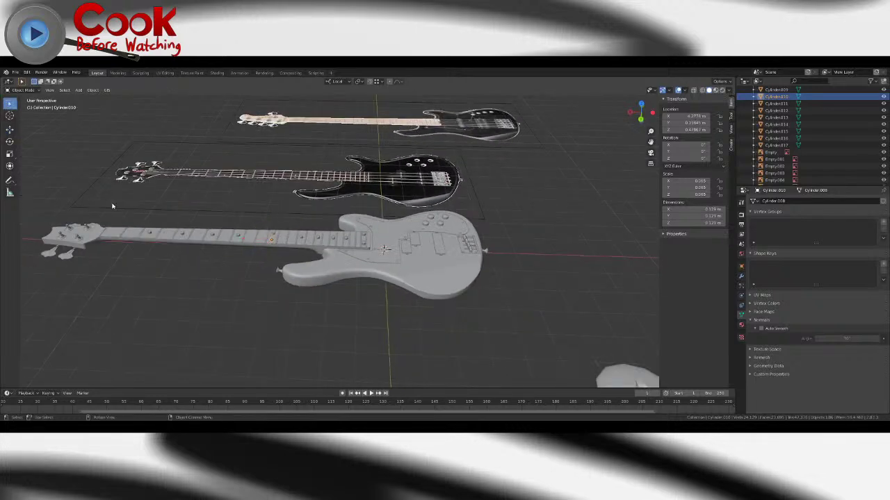
left_click(150, 233, "shift")
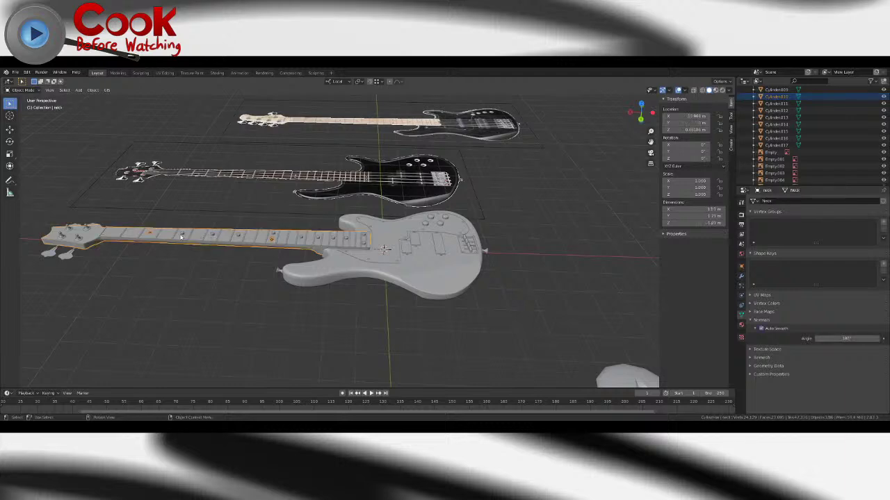
left_click(182, 235, "shift")
left_click(214, 236, "shift")
left_click(240, 236, "shift")
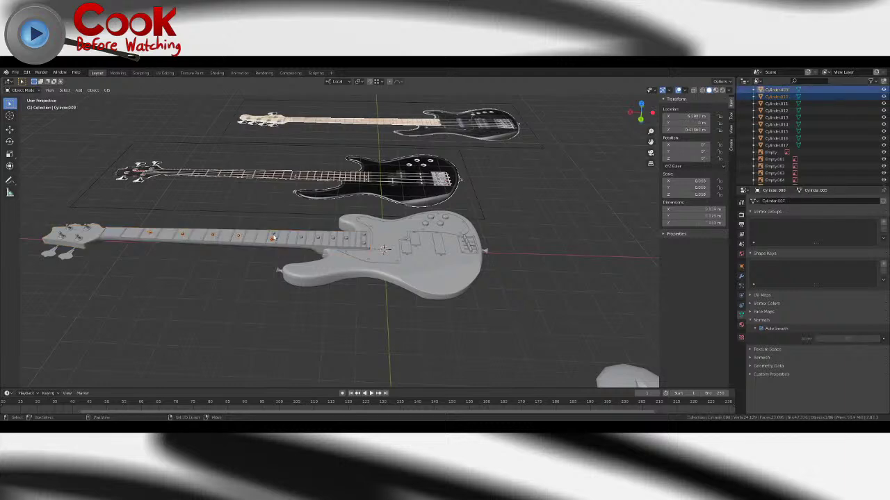
- Add the remaining markers from the twelfth fret to the neck's end to the selection, leaving out the fret wires
left_click(271, 239, "shift")
left_click(302, 238, "shift")
left_click(318, 239, "shift")
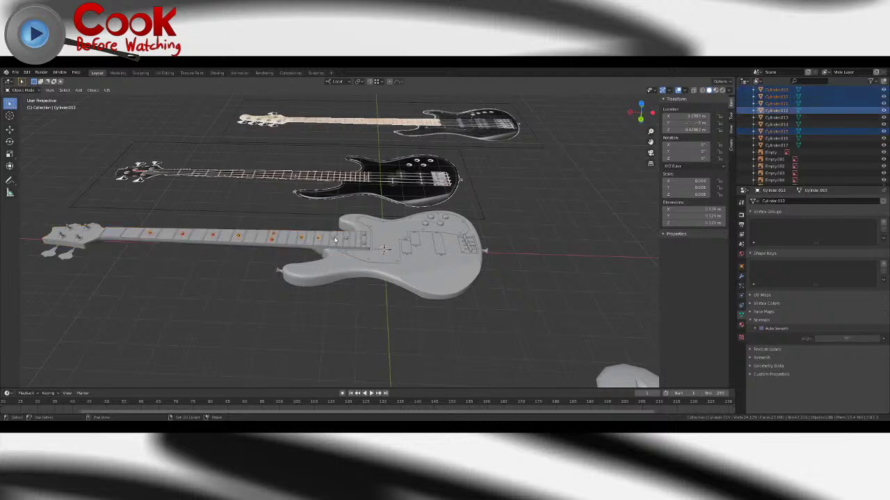
left_click(333, 240, "shift")
left_click(346, 240, "shift")
left_click(364, 239, "shift")
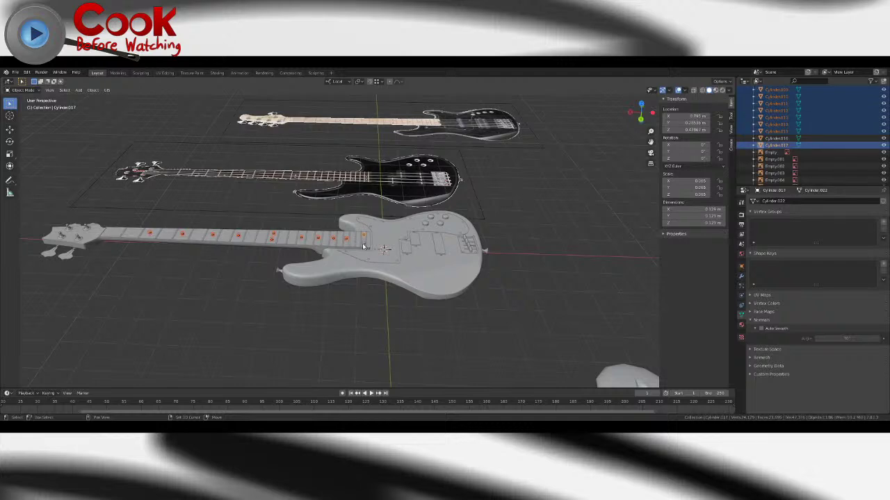
left_click(363, 245, "shift")
left_click(92, 90)
mouse_move(106, 119)
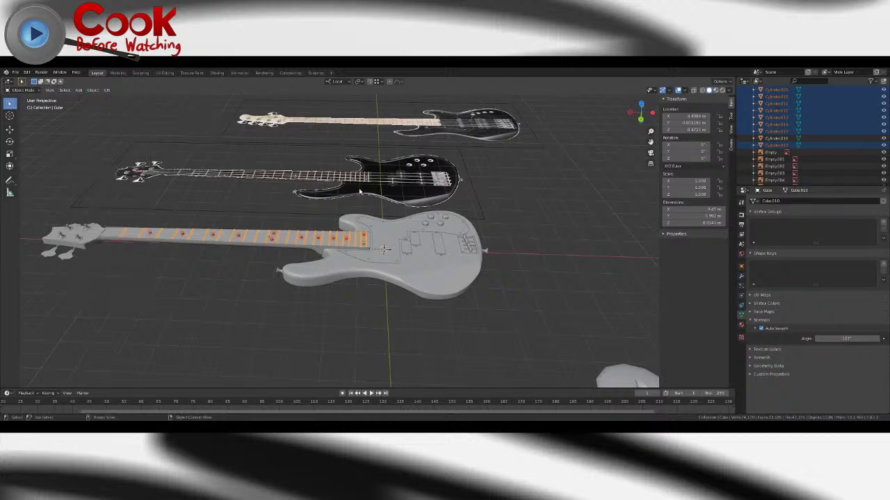
key("ctrl+z")
left_click(365, 243, "shift")
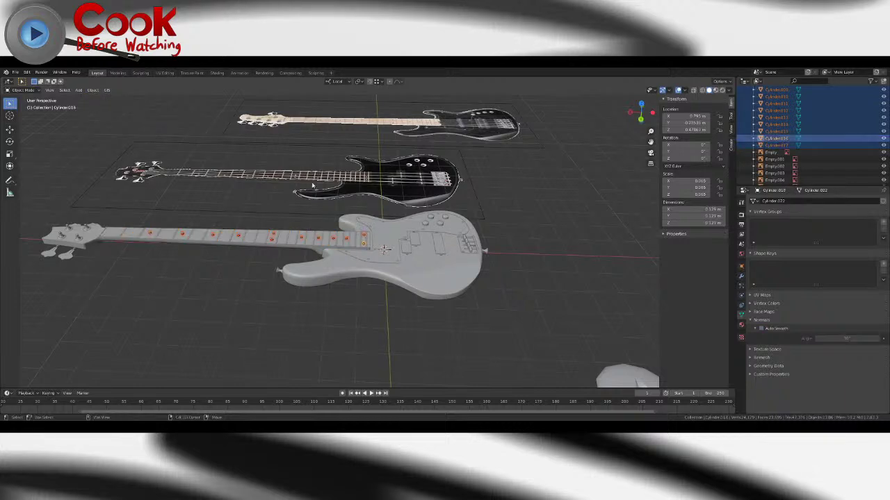
- Join the selected fret markers into a single object and apply its rotation
left_click(93, 89)
left_click(104, 157)
scroll(274, 223, "up", 5)
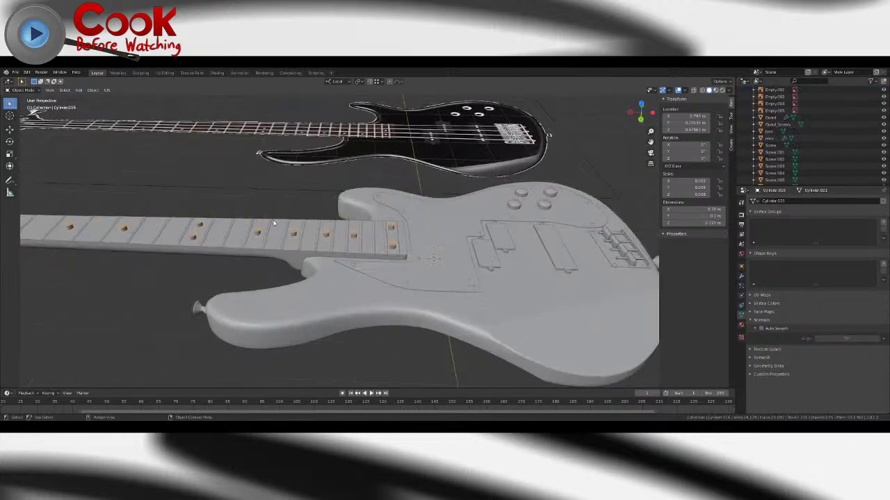
left_click(258, 234)
left_click(258, 234)
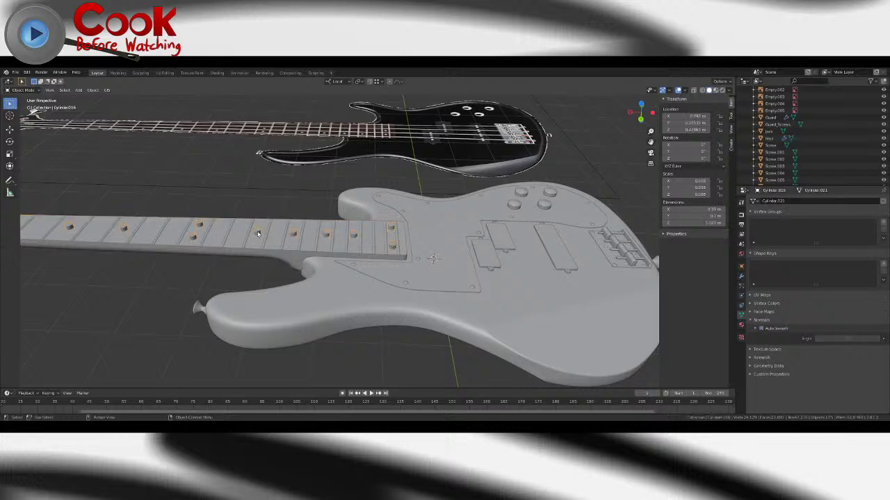
left_click(92, 90)
mouse_move(101, 126)
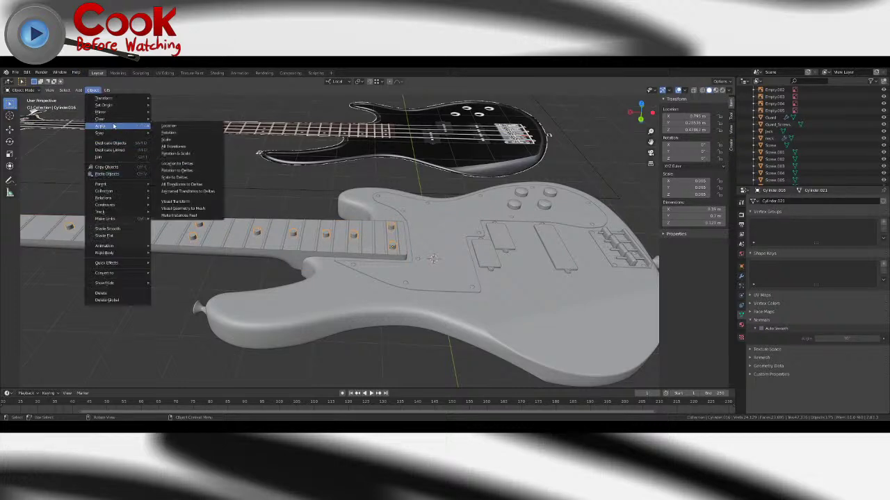
left_click(190, 130)
scroll(223, 189, "down", 4)
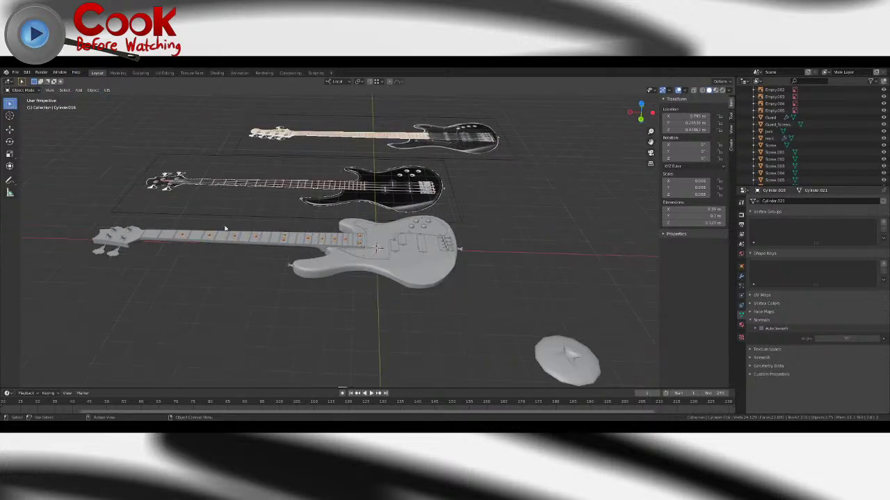
left_click(9, 129)
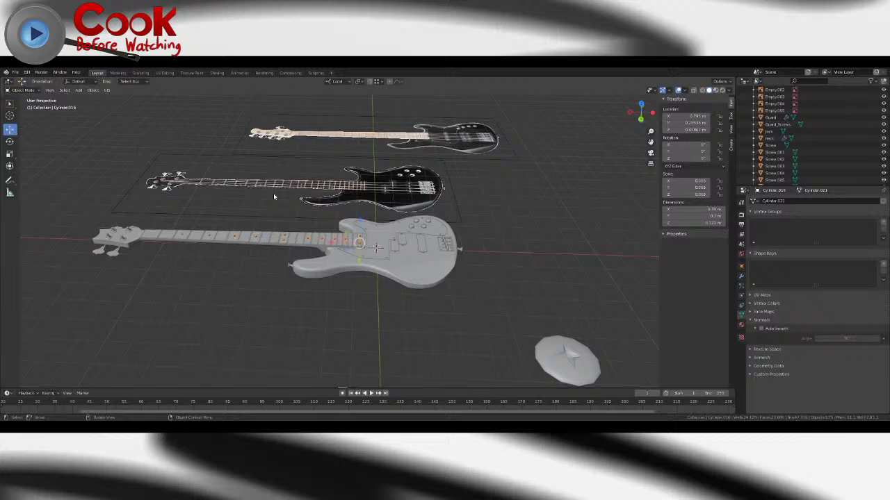
- Shade the joined fret markers smooth and enable Auto Smooth on their normals
middle_click_drag(256, 203, 342, 243)
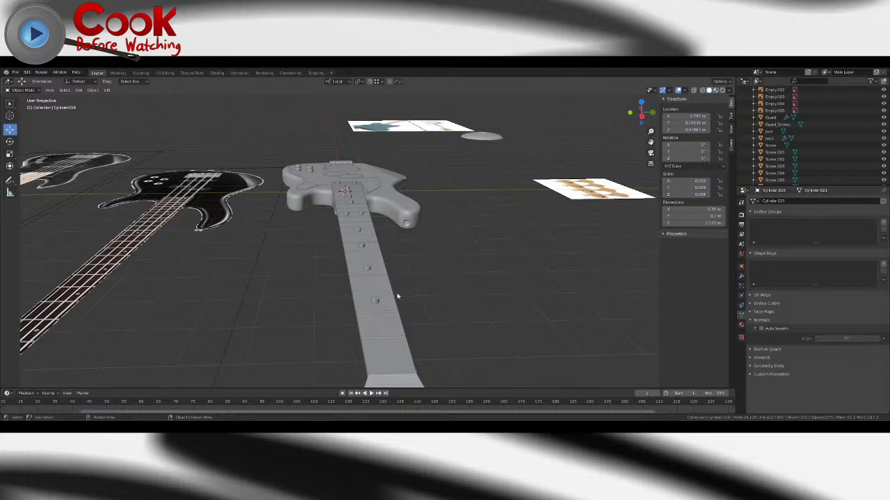
left_click(368, 271)
left_click(93, 90)
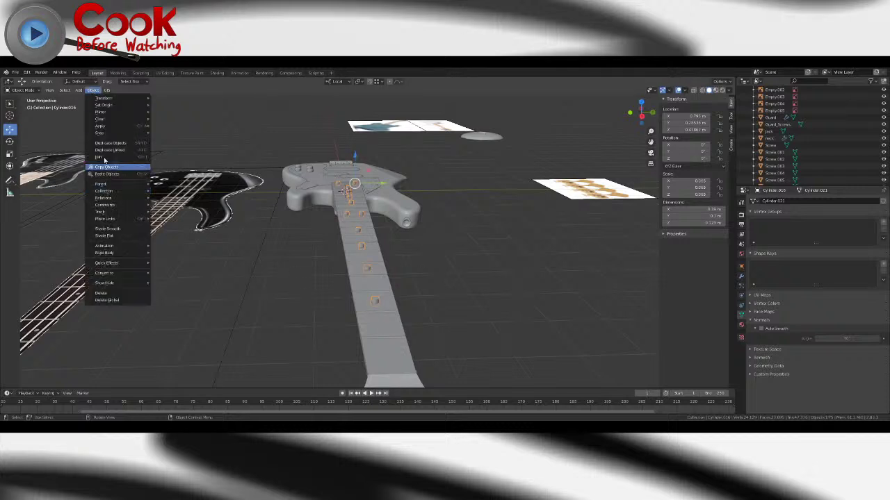
left_click(110, 230)
left_click(761, 328)
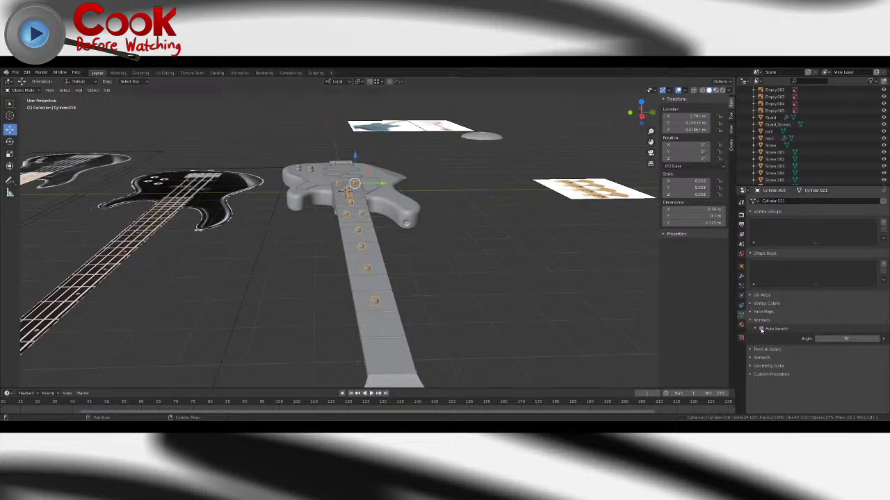
left_click(492, 273)
middle_click_drag(492, 273, 347, 253)
scroll(379, 254, "up", 3)
middle_click_drag(348, 253, 393, 255)
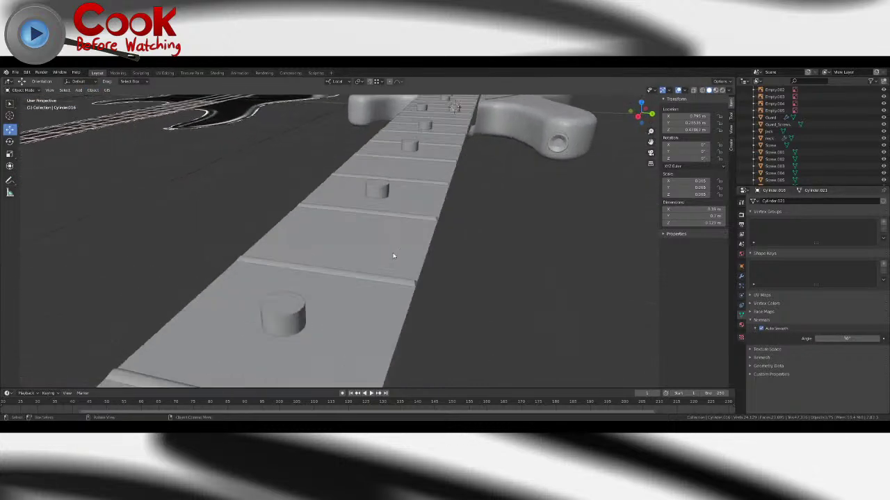
- Rename the joined fret marker object to Fret_Circles
left_click(396, 248)
middle_click_drag(528, 254, 451, 272)
scroll(451, 272, "down", 4)
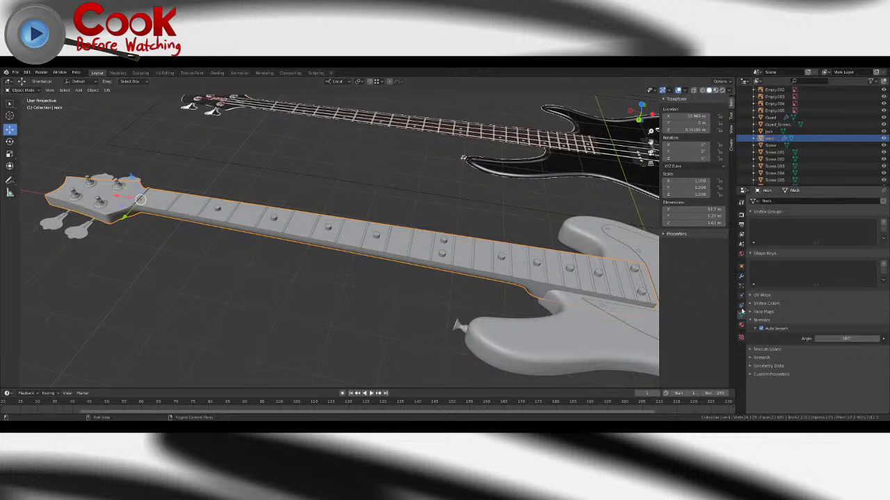
left_click(570, 270)
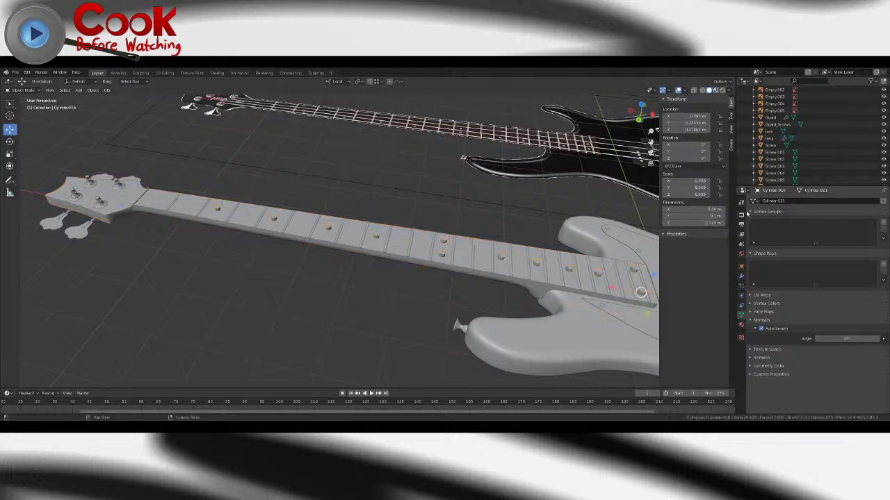
left_click(741, 255)
left_click(764, 201)
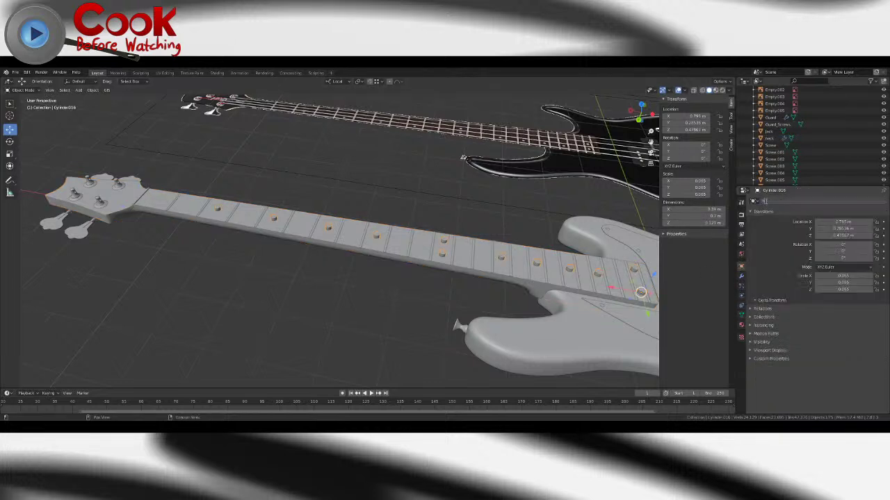
key("Return")
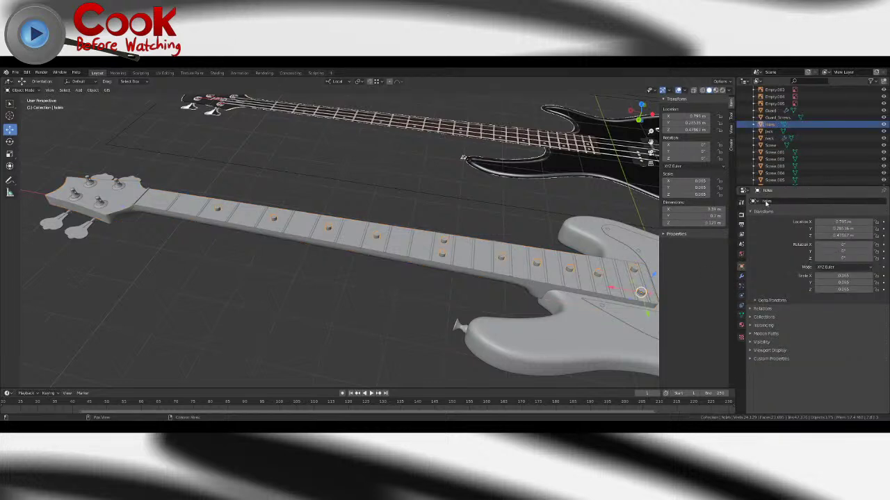
left_click(777, 204)
type("Fret_Circles")
key("Return")
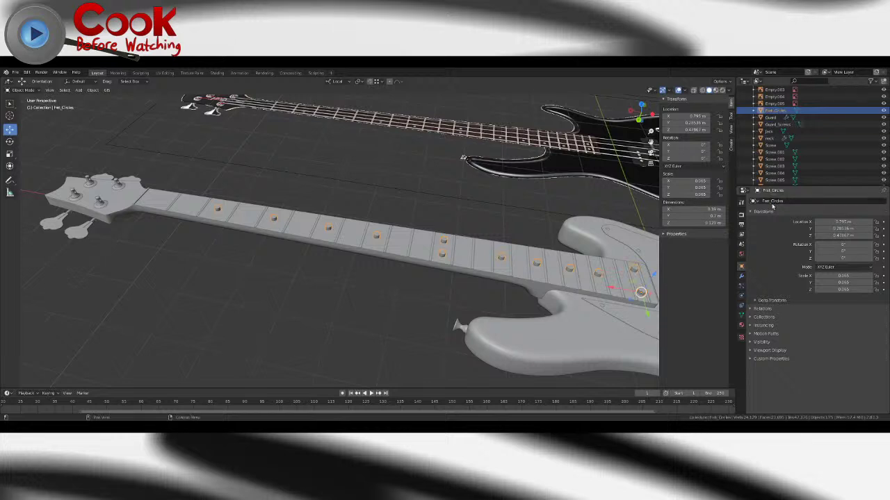
- Add a Boolean modifier to the neck and place it above the Subdivision modifier
left_click(769, 139)
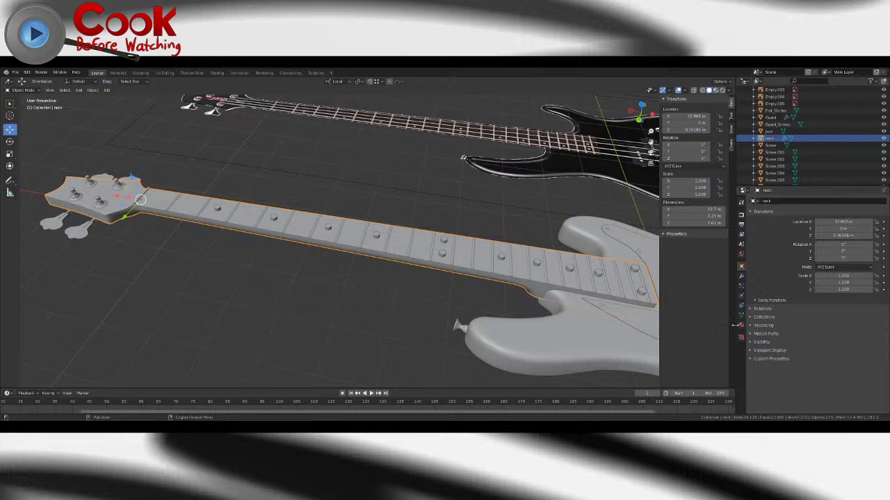
left_click(741, 276)
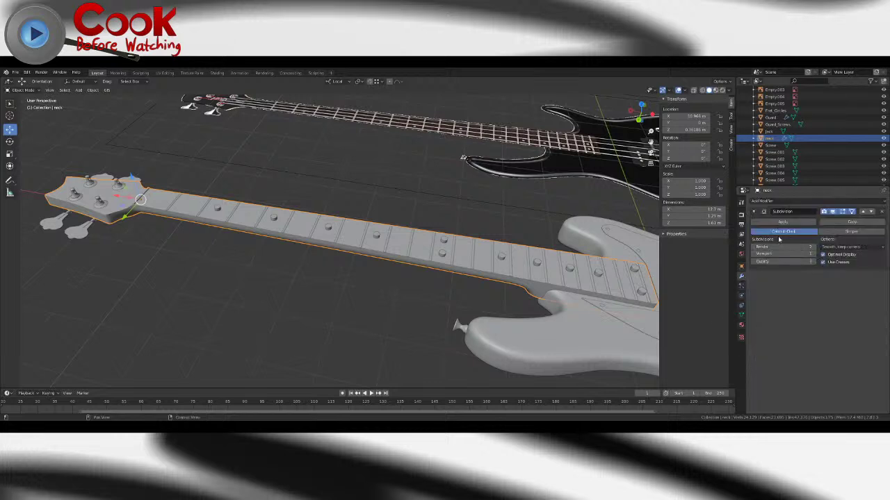
left_click(828, 203)
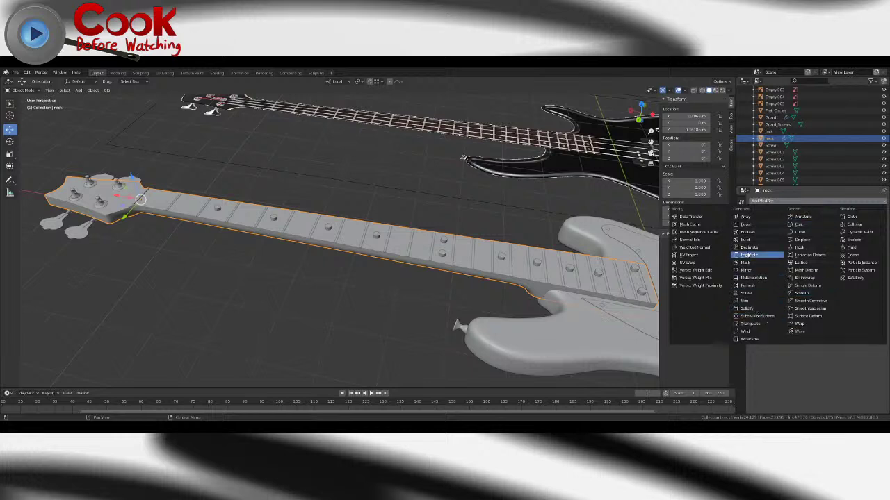
left_click(747, 232)
left_click(863, 276)
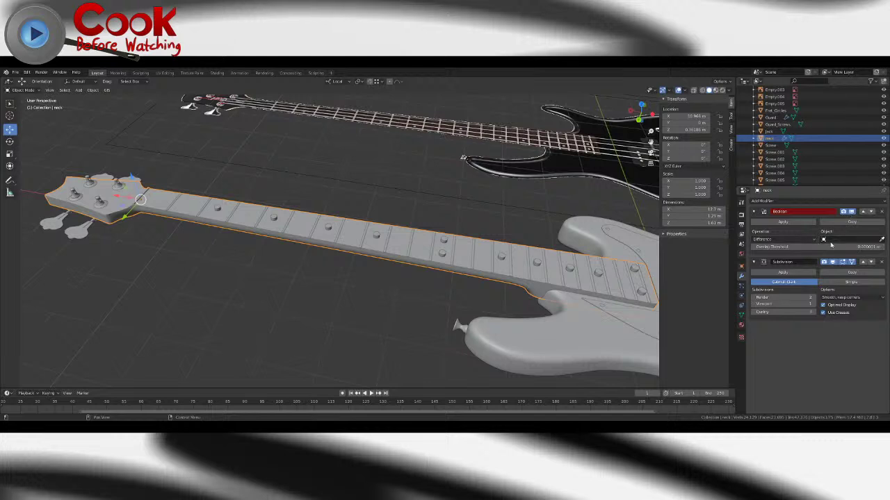
- Disable the neck's Subdivision modifier in the viewport and choose Fret_Circles as the object for the Boolean Difference
left_click(833, 263)
left_click(836, 239)
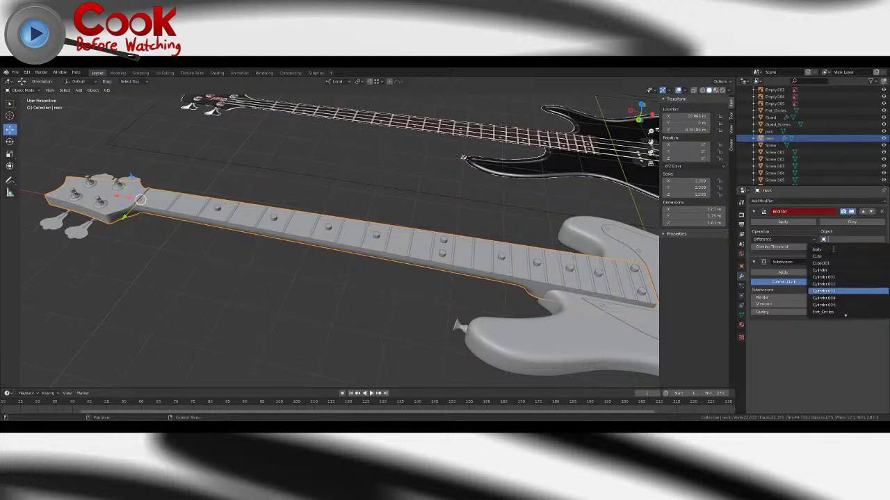
scroll(843, 288, "down", 5)
left_click(842, 297)
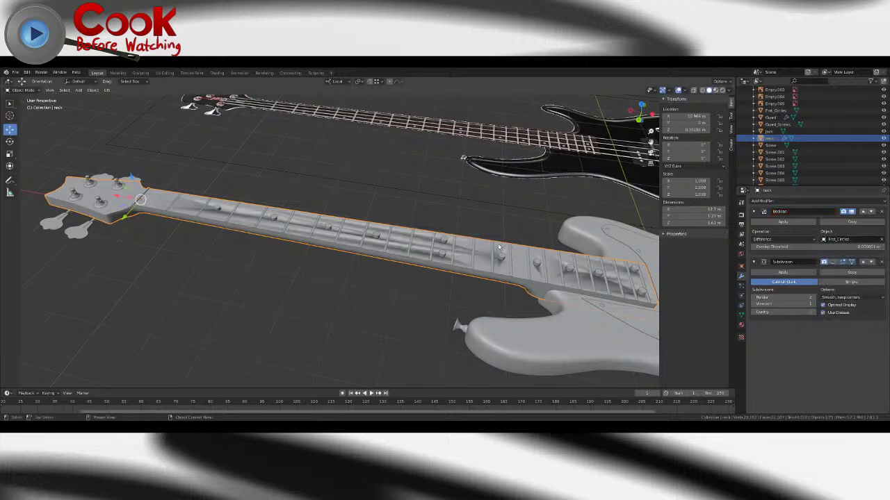
- Examine the shading of the fretboard around the Boolean marker cuts from several angles
middle_click_drag(222, 229, 160, 237)
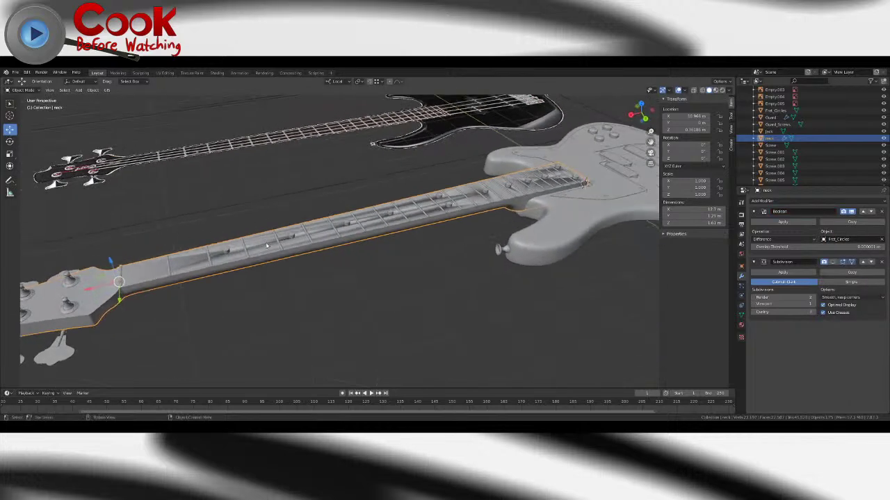
middle_click_drag(261, 235, 330, 300)
key("Tab")
key("Tab")
scroll(322, 274, "down", 6)
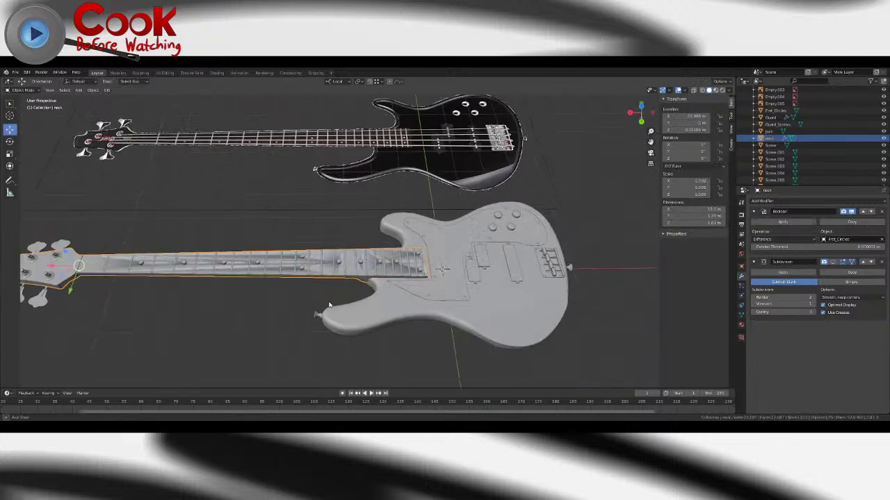
scroll(374, 289, "up", 3)
middle_click_drag(237, 295, 323, 288, "shift")
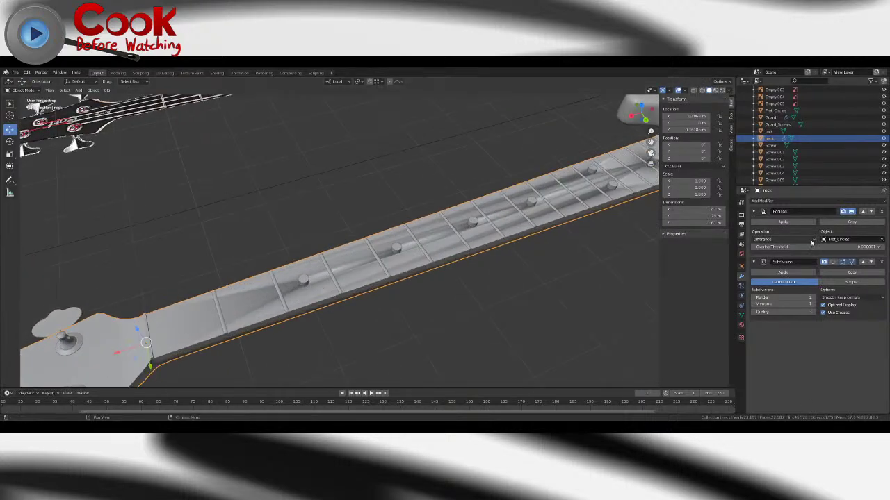
- Try applying the neck's Subdivision modifier ahead of the Boolean and inspect the fretboard around the markers
left_click(781, 273)
key("Tab")
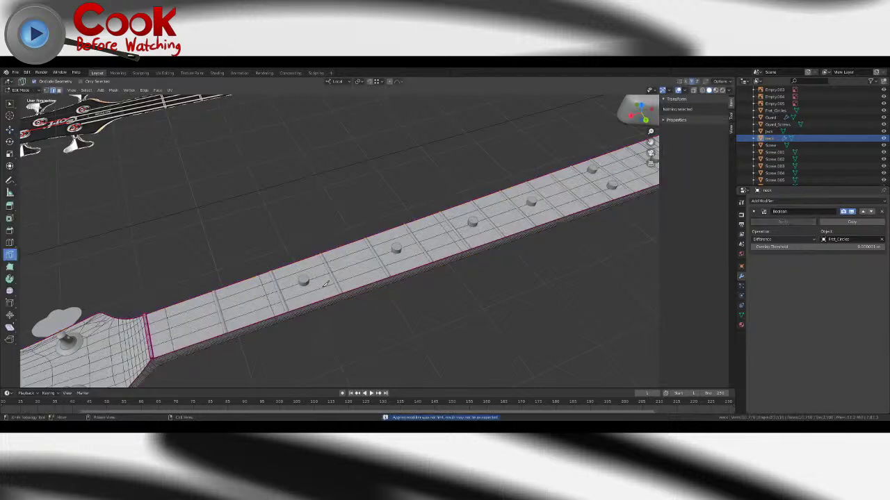
key("Tab")
left_click(11, 103)
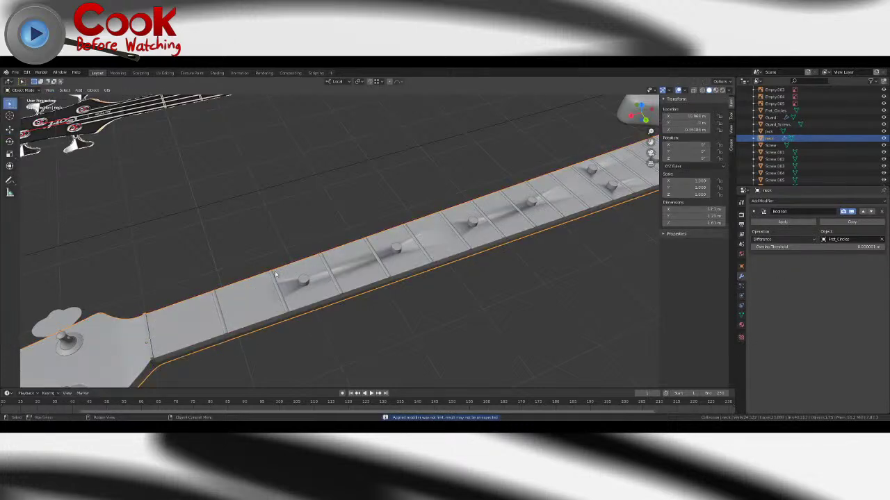
left_click(307, 283)
scroll(396, 250, "down", 5)
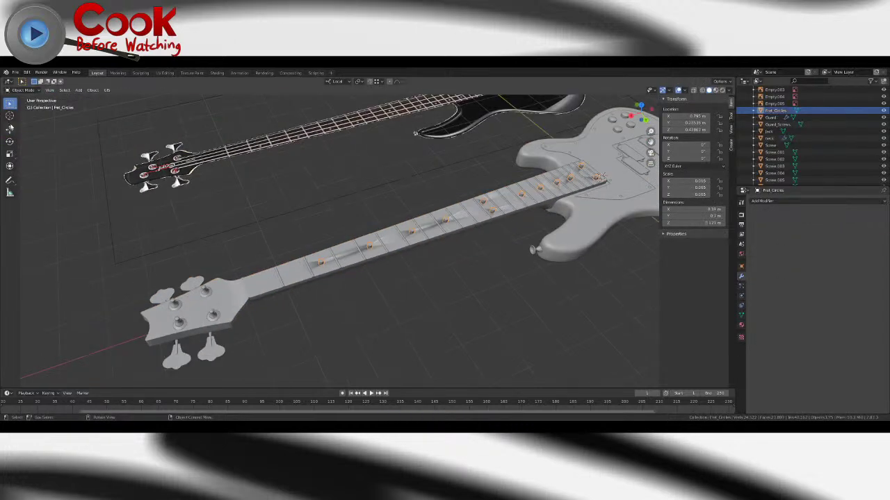
left_click(10, 129)
middle_click_drag(319, 229, 369, 239)
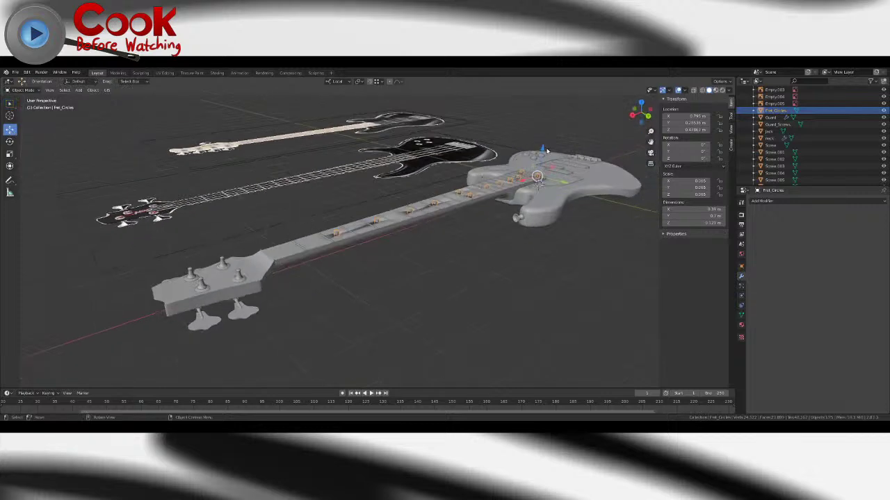
left_click(370, 238)
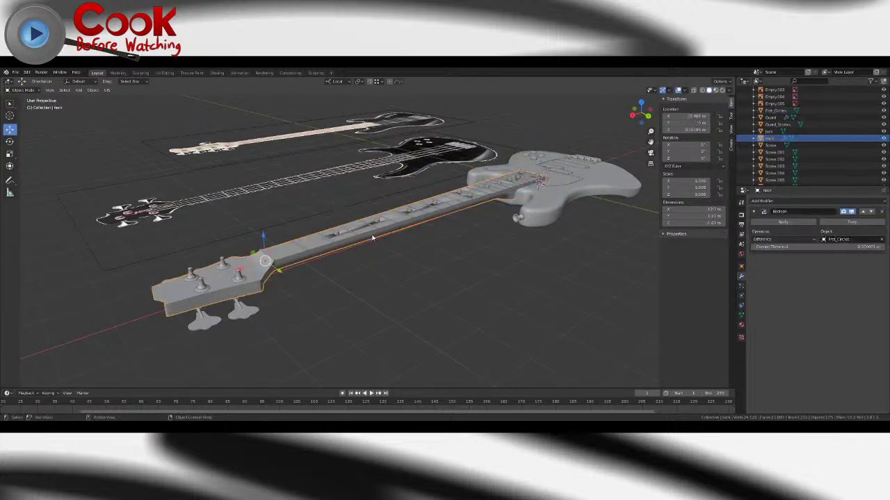
- Undo the application of the neck's Subdivision modifier
key("ctrl+z")
key("ctrl+z")
key("Tab")
key("Tab")
key("ctrl+1")
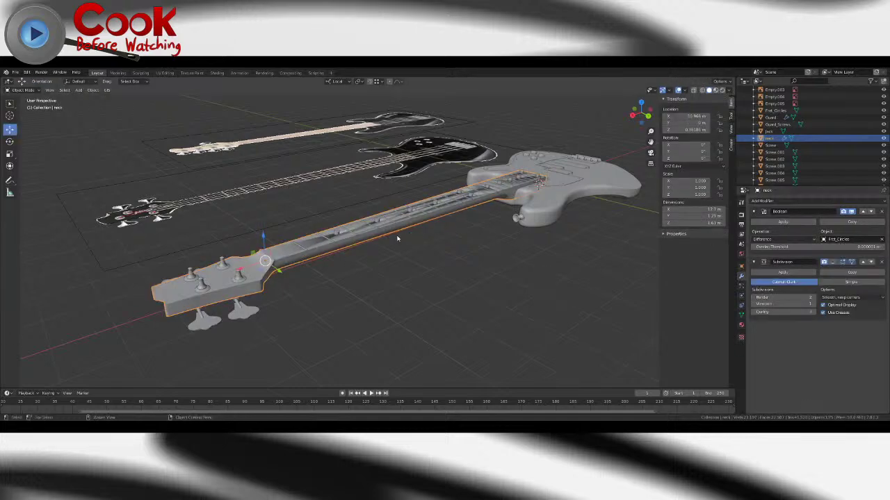
left_click(429, 276)
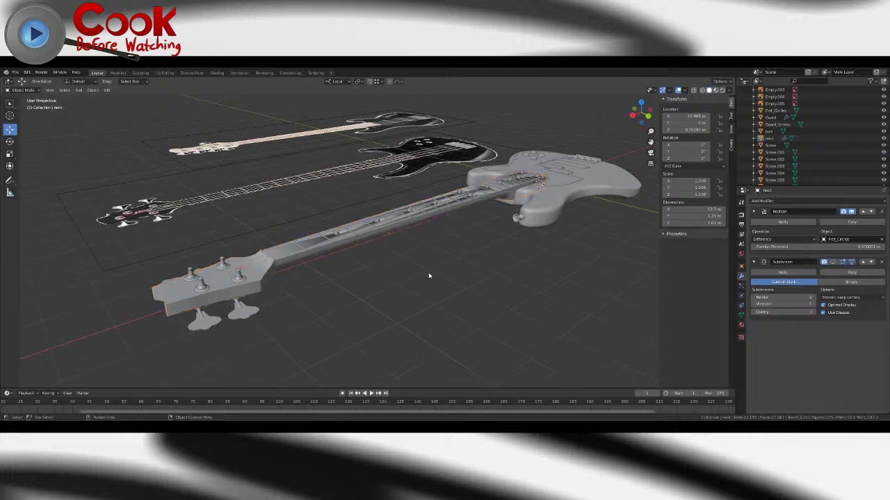
- Apply the Boolean modifier to the neck and raise the Fret_Circles object along Z, clear of the fretboard
left_click(379, 221)
left_click(381, 223)
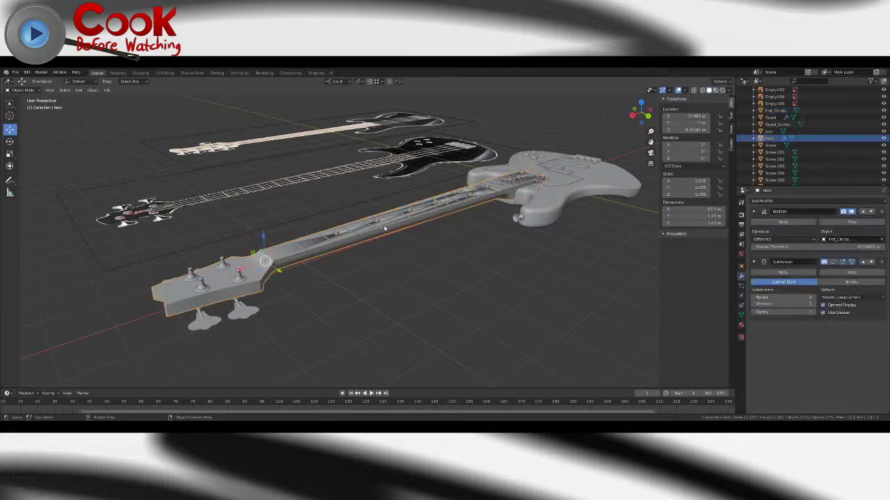
left_click(771, 224)
left_click(470, 184)
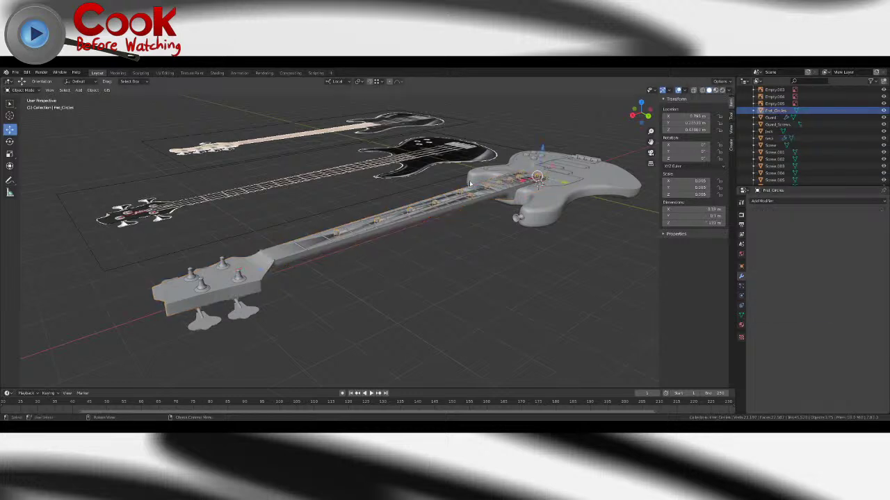
left_click_drag(544, 153, 542, 124)
- Edit the neck mesh, clear the existing selection and select the circular edge loop of one fret marker hole
left_click(362, 238)
key("Tab")
scroll(353, 277, "up", 10)
middle_click_drag(357, 244, 397, 265)
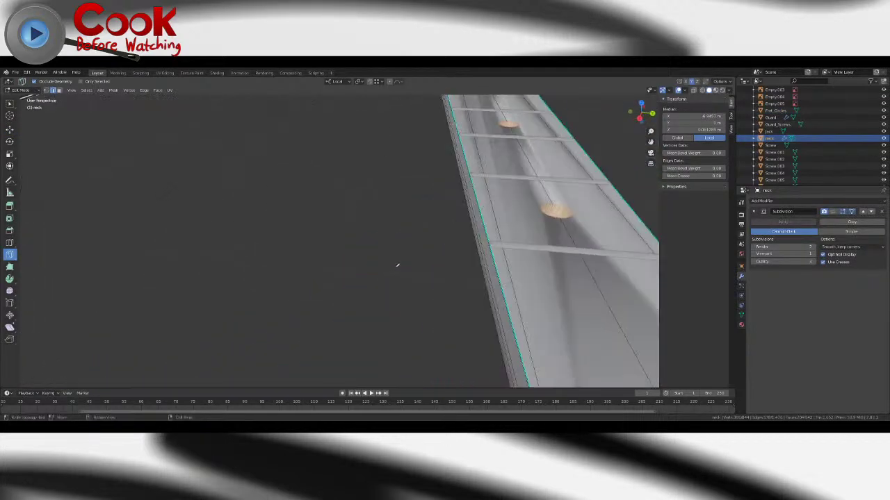
middle_click_drag(507, 291, 78, 103)
key("Tab")
key("Tab")
key("Tab")
key("Tab")
key("w")
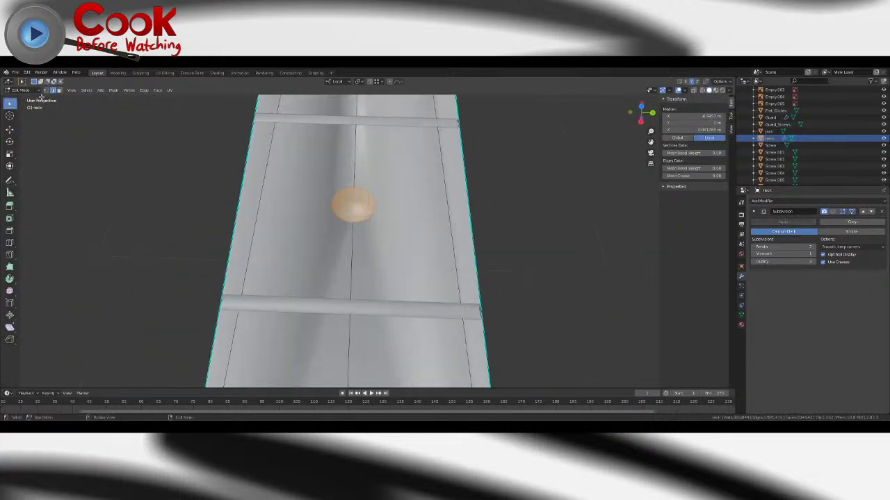
key("alt+a")
left_click(372, 200, "alt")
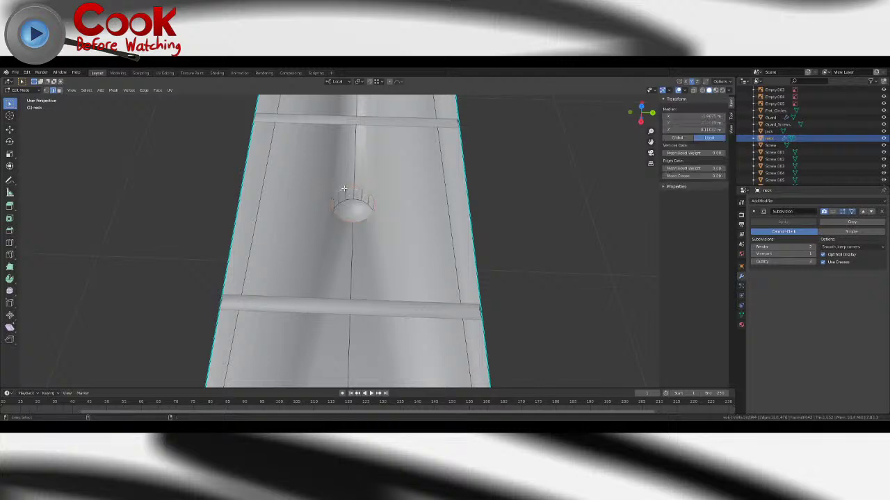
- Add the circular edge loops of the next fret marker holes along the neck, including the double markers, to the selection
middle_click_drag(344, 188, 326, 285)
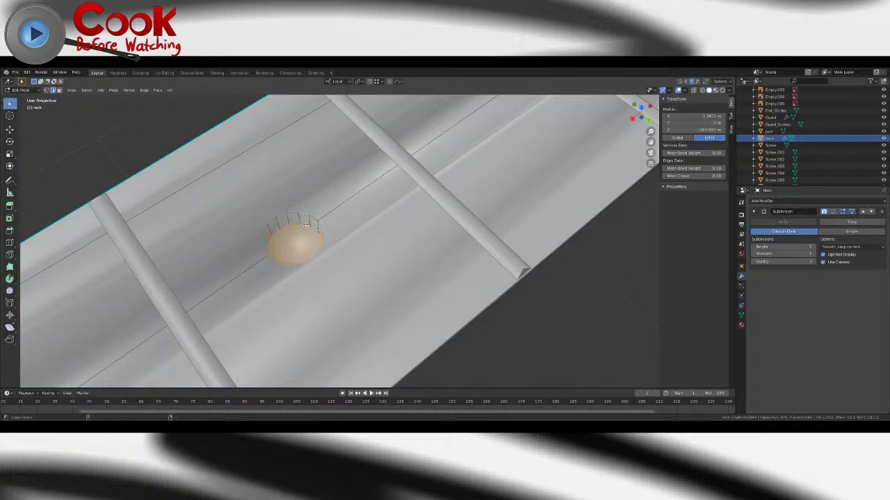
scroll(306, 224, "down", 5)
scroll(231, 322, "up", 4)
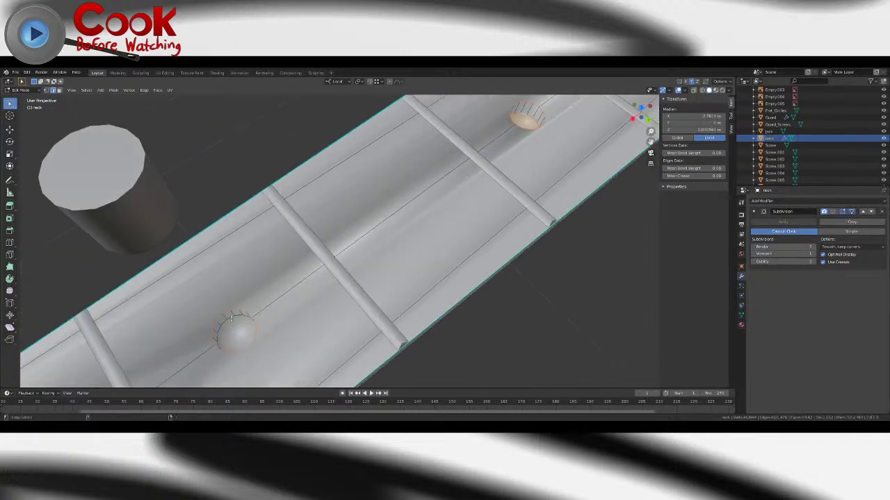
left_click(232, 317, "alt+shift")
scroll(533, 179, "down", 8)
middle_click_drag(536, 180, 356, 197)
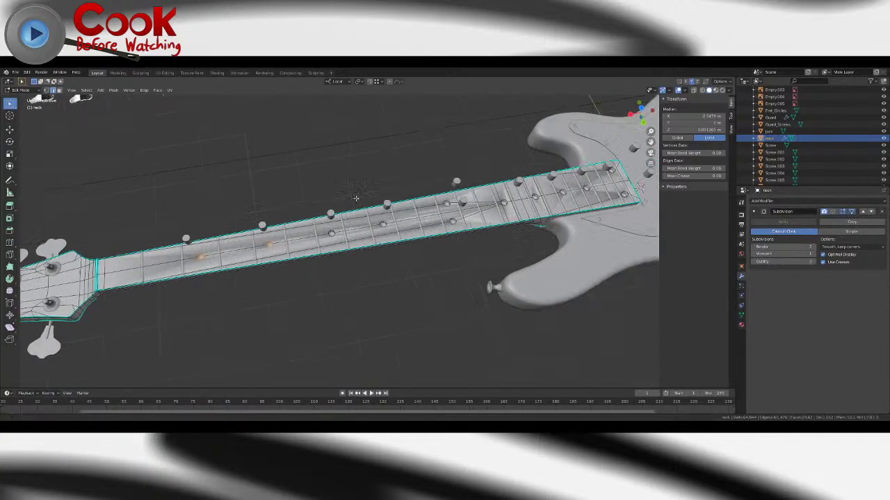
scroll(352, 193, "up", 10)
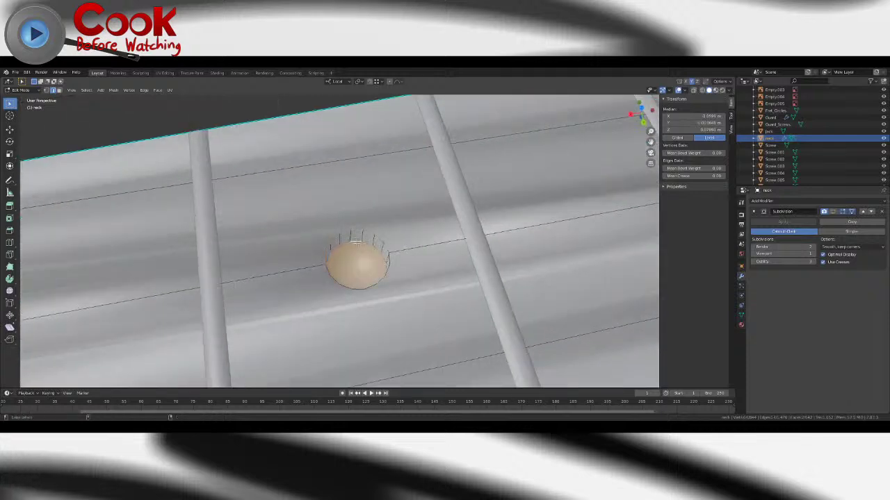
scroll(356, 242, "down", 5)
scroll(296, 210, "up", 5)
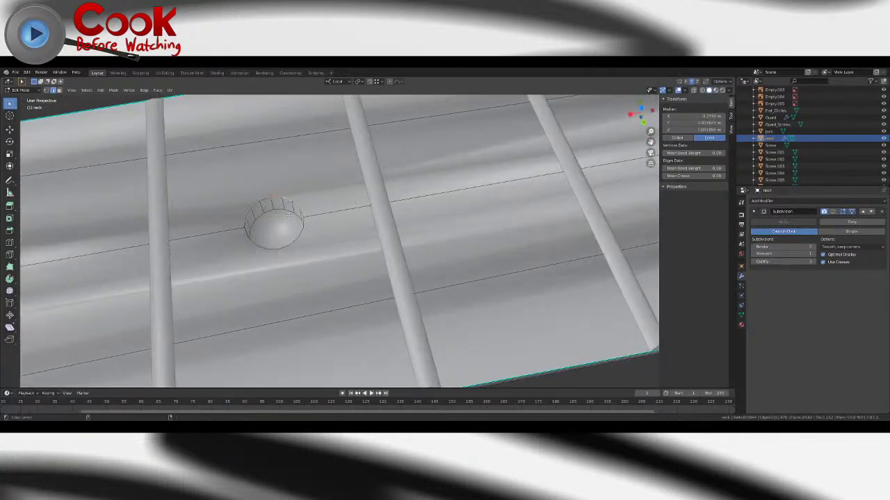
scroll(287, 217, "down", 5)
scroll(403, 116, "up", 6)
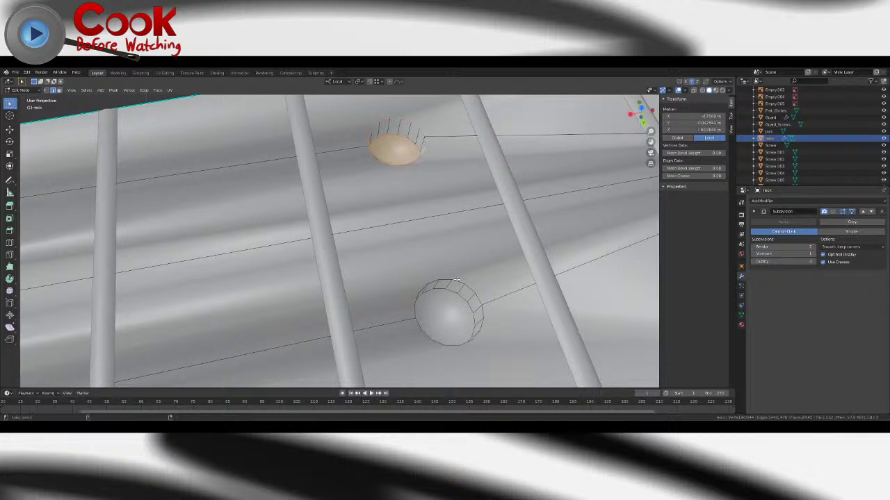
scroll(476, 341, "down", 5)
scroll(306, 276, "up", 6)
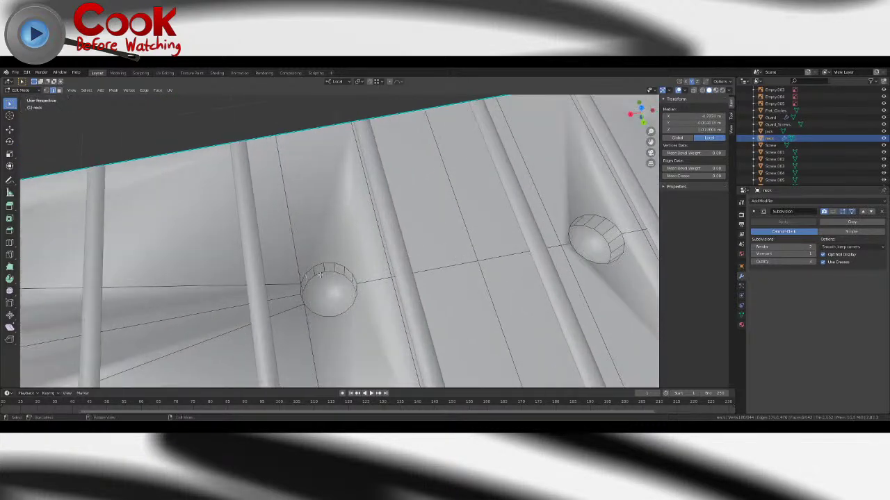
- Extend the selection with the edge loops of the remaining marker holes up to the body end of the fretboard
left_click(316, 265, "shift")
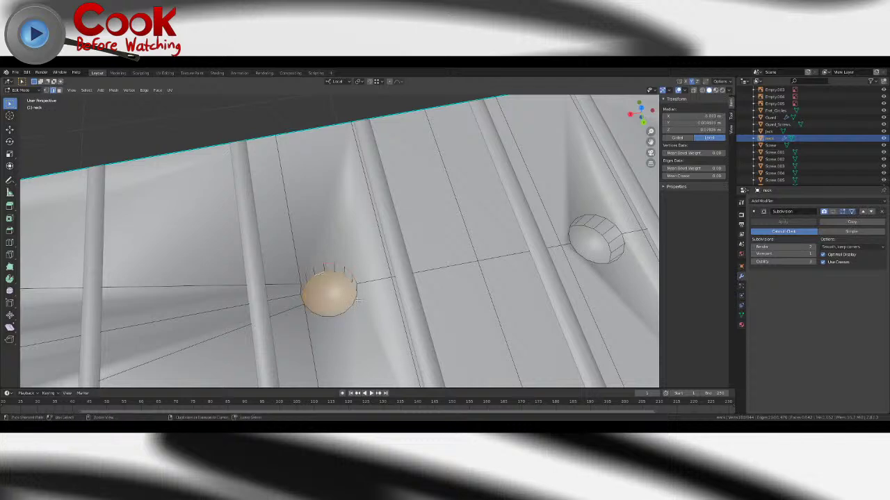
key("ctrl+r")
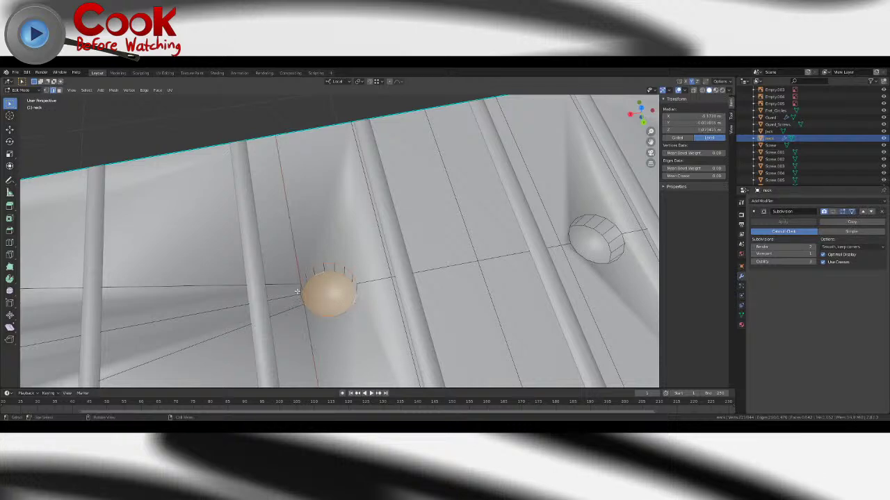
middle_click_drag(299, 297, 92, 319, "shift")
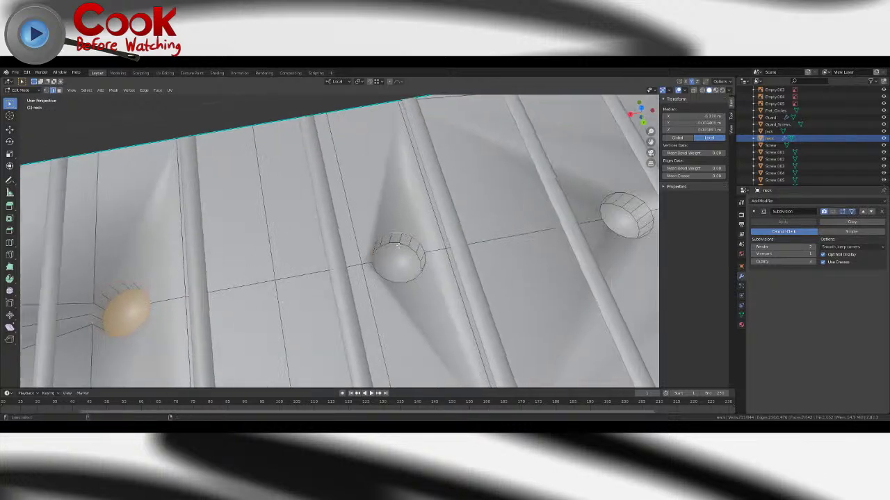
middle_click_drag(450, 273, 424, 278)
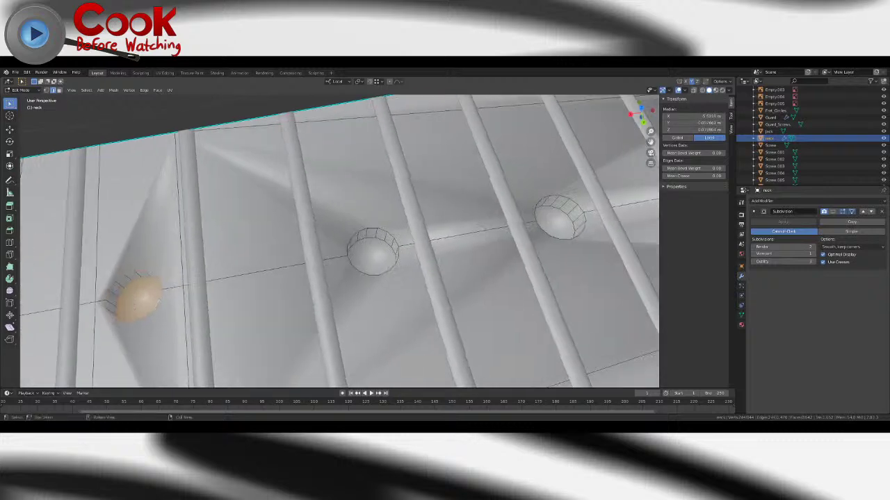
left_click(382, 241, "alt+shift")
middle_click_drag(382, 241, 211, 281, "shift")
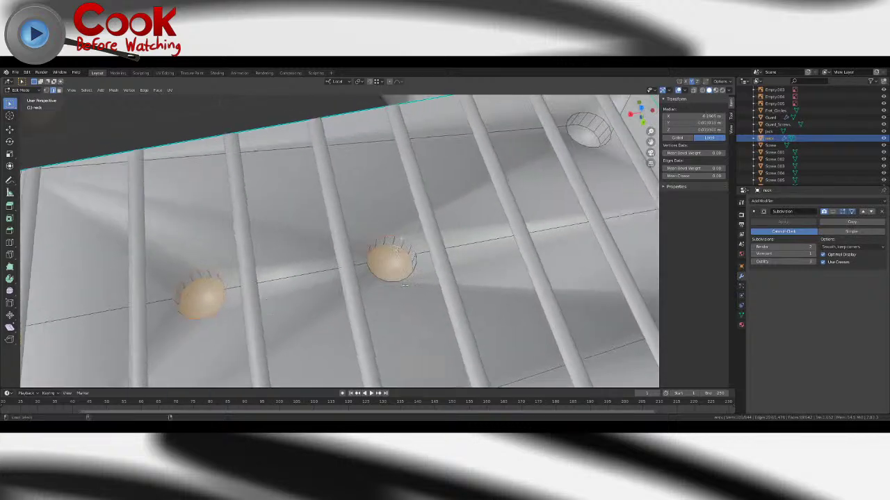
middle_click_drag(404, 285, 297, 206)
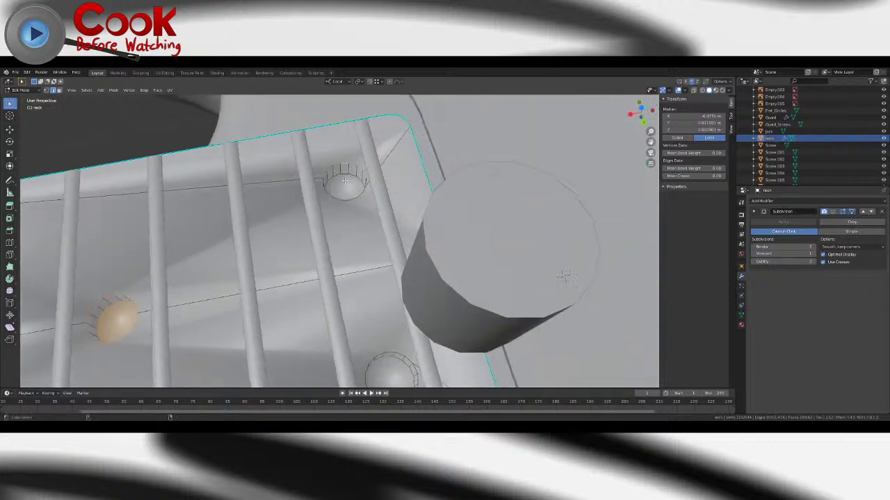
middle_click_drag(367, 311, 364, 273)
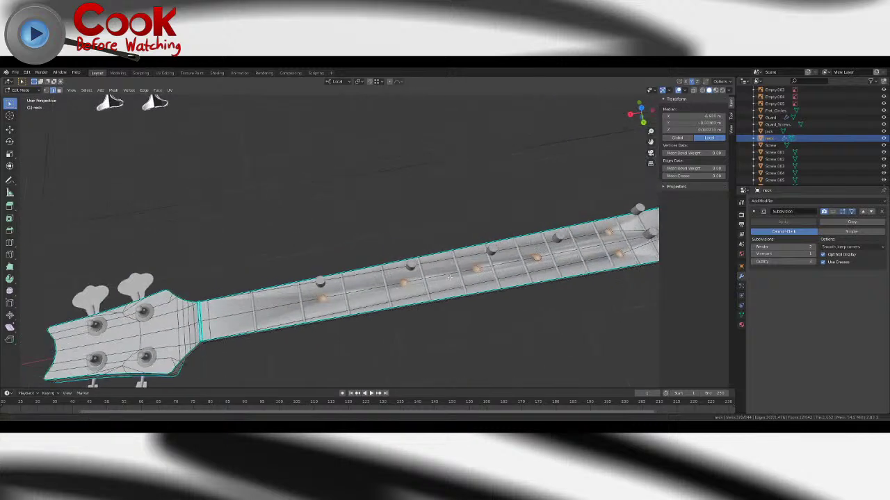
- Mark the selected edge loops of the fret marker holes as sharp
left_click(157, 90)
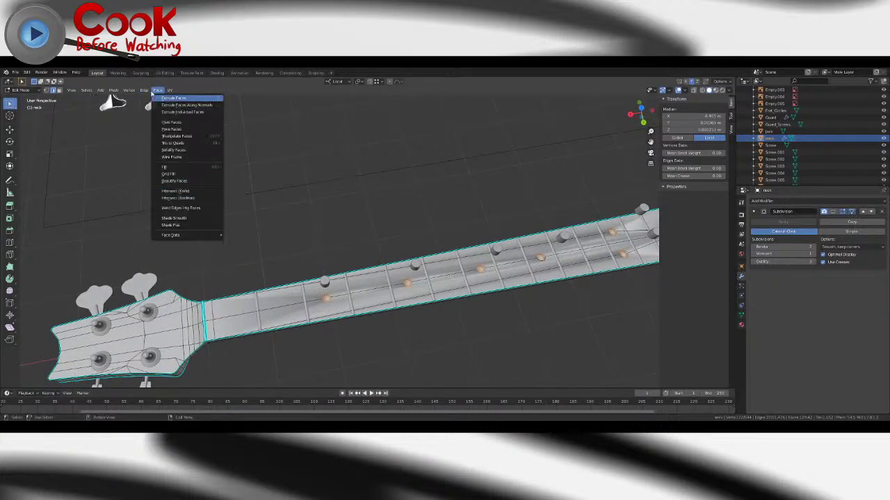
left_click(144, 91)
left_click(171, 221)
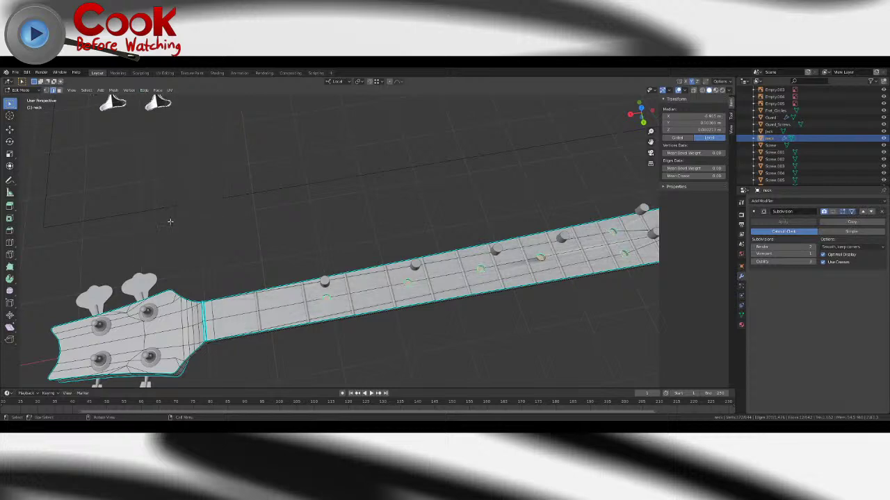
- Mark the missed edge loop of the single marker hole just before the double markers as sharp
key("Tab")
middle_click_drag(292, 251, 321, 248)
scroll(292, 244, "up", 4)
key("Tab")
scroll(320, 248, "up", 3)
left_click(311, 251)
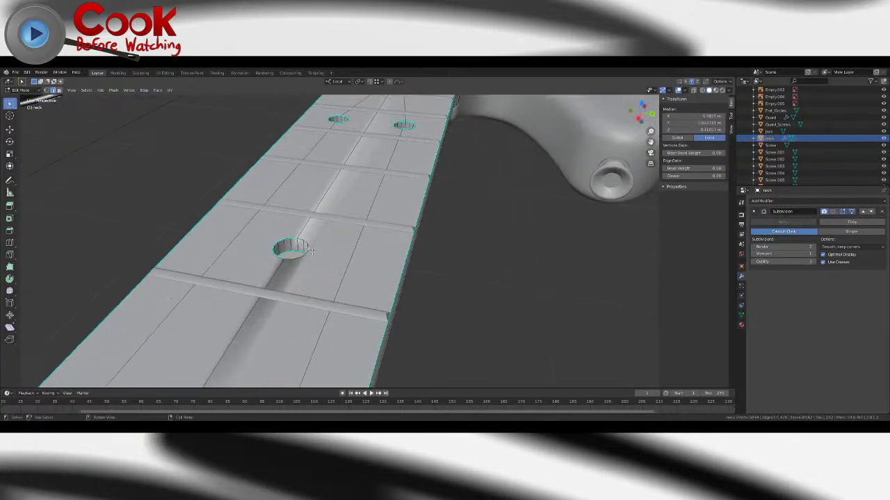
key("alt+a")
left_click(311, 251)
right_click(312, 251)
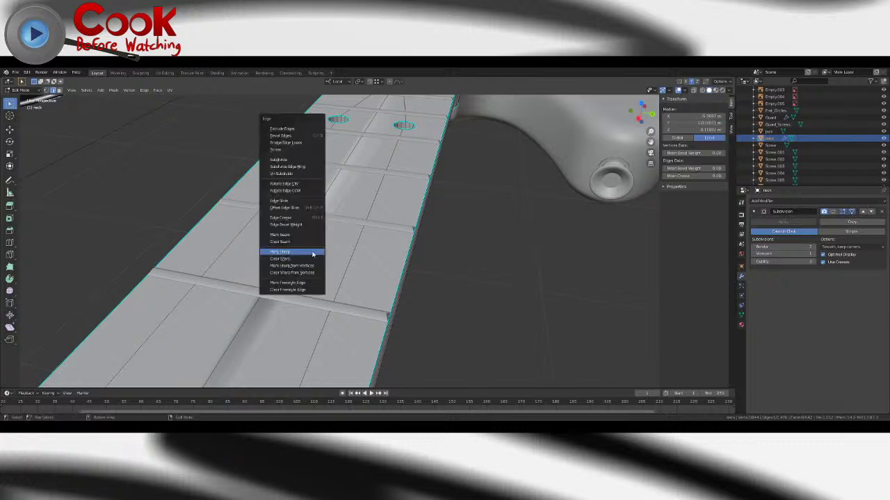
left_click(317, 251)
- Inspect the fretboard with the neck's Subdivision modifier shown, and turn off its viewport display
key("Tab")
scroll(317, 251, "down", 6)
middle_click_drag(421, 274, 357, 275)
left_click(357, 276)
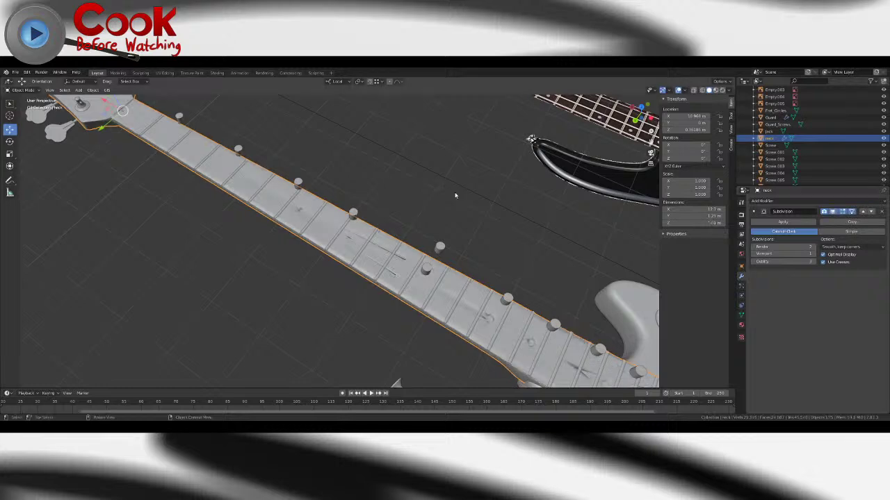
middle_click_drag(452, 197, 358, 253)
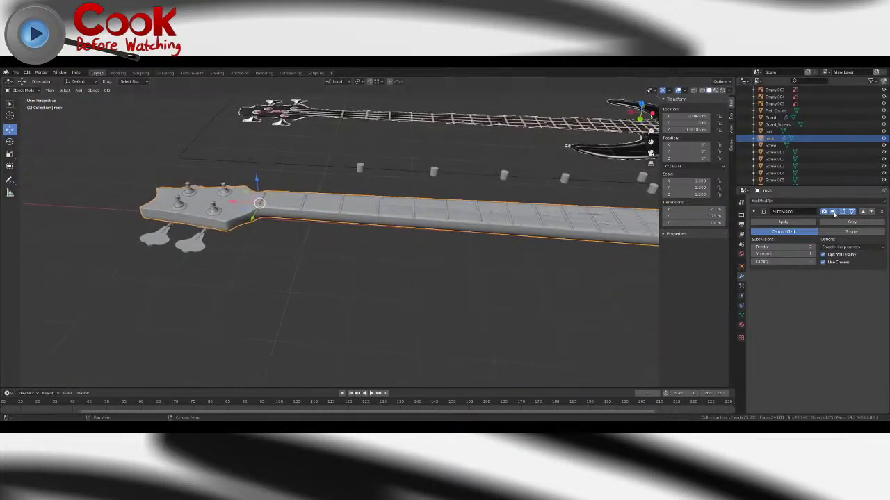
left_click(833, 213)
- Try adding a loop cut around the neck in line with the fret marker nearest the headstock
middle_click_drag(216, 268, 416, 267)
key("Tab")
scroll(416, 267, "up", 1)
middle_click_drag(139, 286, 383, 257, "shift")
scroll(356, 272, "up", 5)
scroll(384, 257, "up", 1)
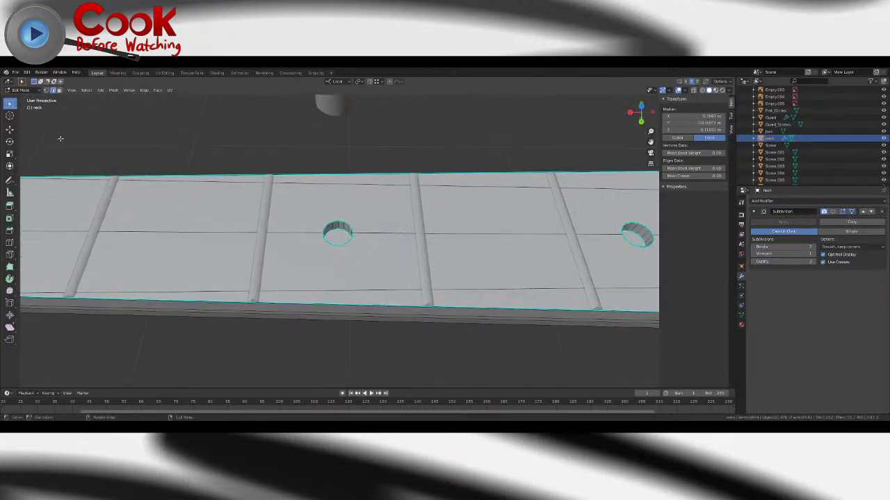
middle_click_drag(319, 249, 322, 218)
left_click(10, 243)
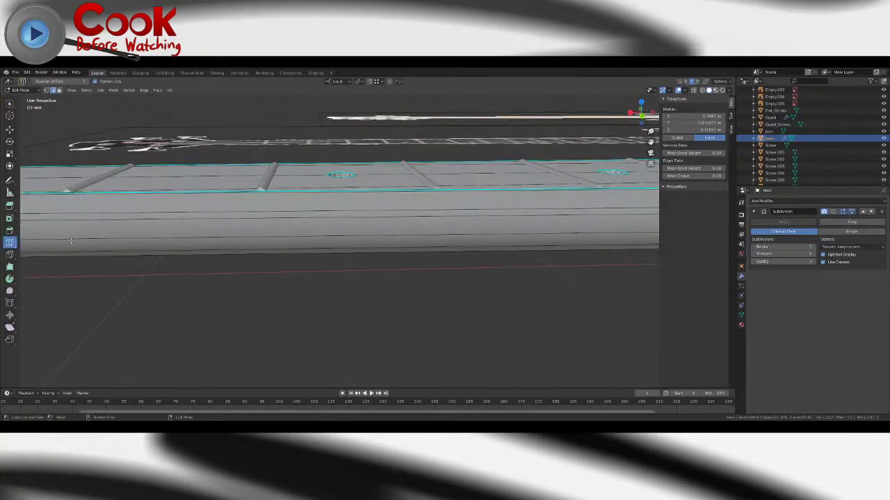
scroll(266, 245, "down", 4)
left_click_drag(522, 246, 442, 245)
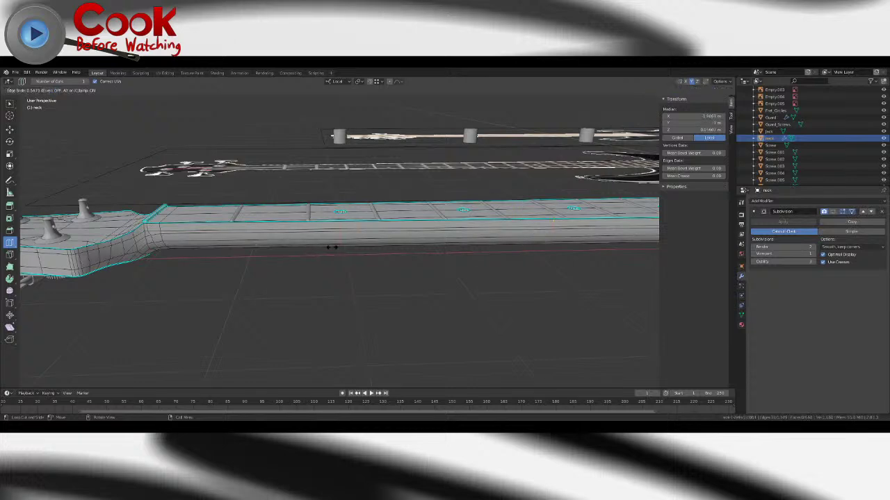
left_click_drag(332, 247, 330, 248)
- Try adding further loop cuts around the neck, aligned with the following fret markers toward the body
middle_click_drag(505, 244, 357, 236, "shift")
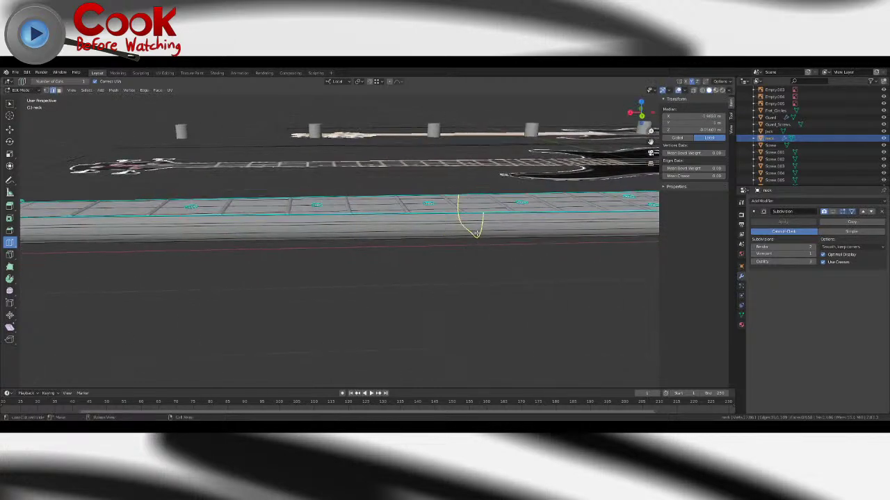
left_click_drag(474, 237, 312, 236)
middle_click_drag(439, 239, 313, 239, "shift")
left_click_drag(438, 232, 363, 229)
left_click_drag(467, 232, 410, 232)
middle_click_drag(521, 233, 326, 232, "shift")
left_click_drag(324, 230, 326, 231)
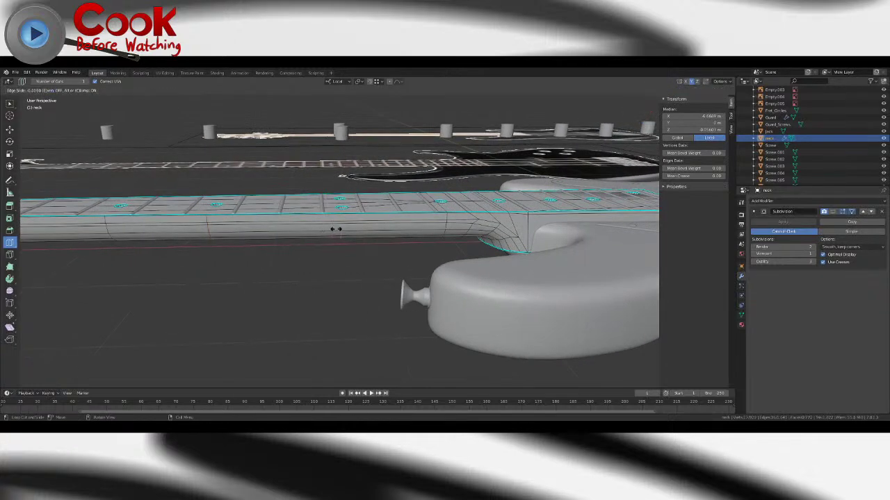
left_click(335, 229)
- Try a loop cut on the neck heel where it meets the body, then undo the loop cuts around the neck
middle_click_drag(362, 222, 590, 278)
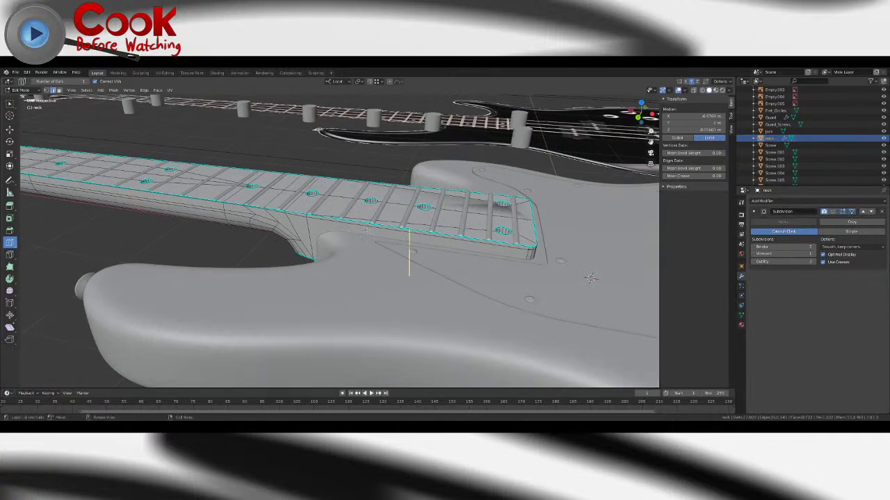
middle_click_drag(415, 246, 455, 231)
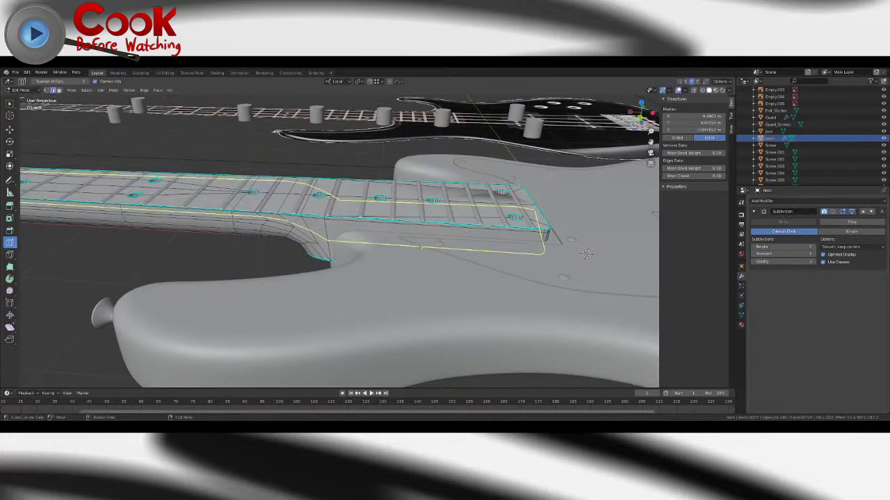
middle_click_drag(427, 238, 502, 236)
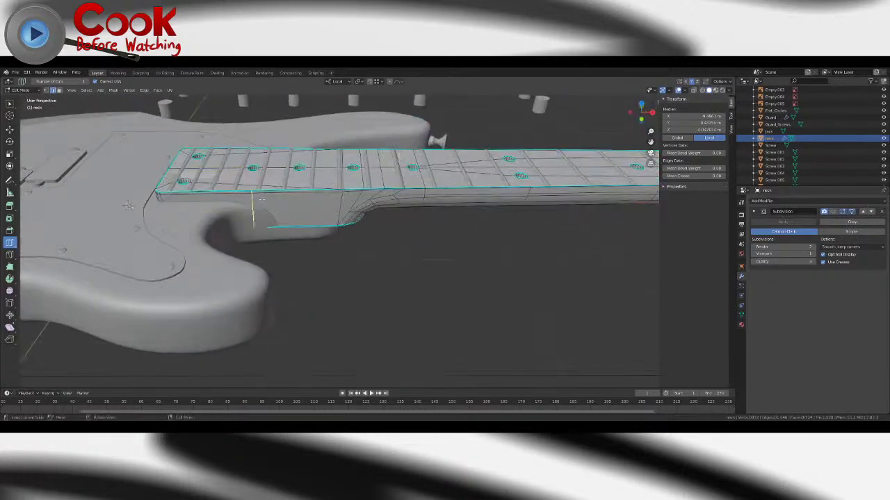
middle_click_drag(462, 189, 577, 236)
scroll(389, 238, "down", 4)
middle_click_drag(336, 240, 320, 278)
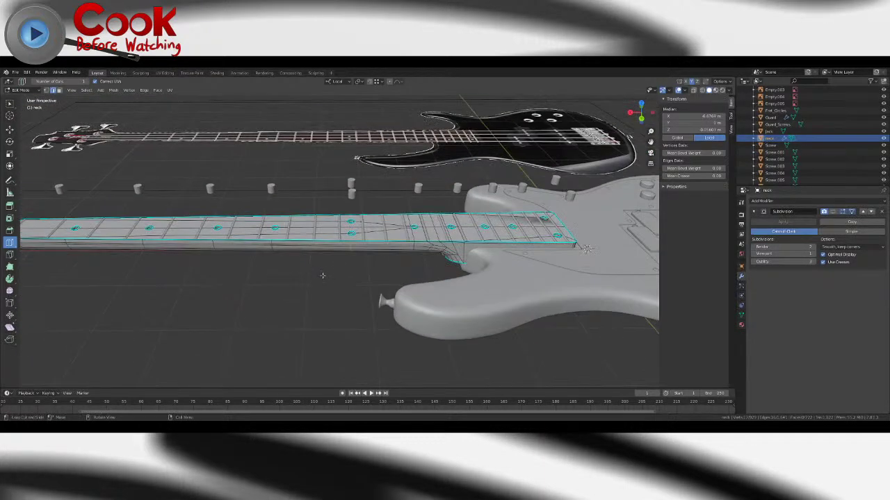
scroll(299, 268, "down", 3)
middle_click_drag(285, 267, 393, 269, "shift")
scroll(393, 269, "up", 3)
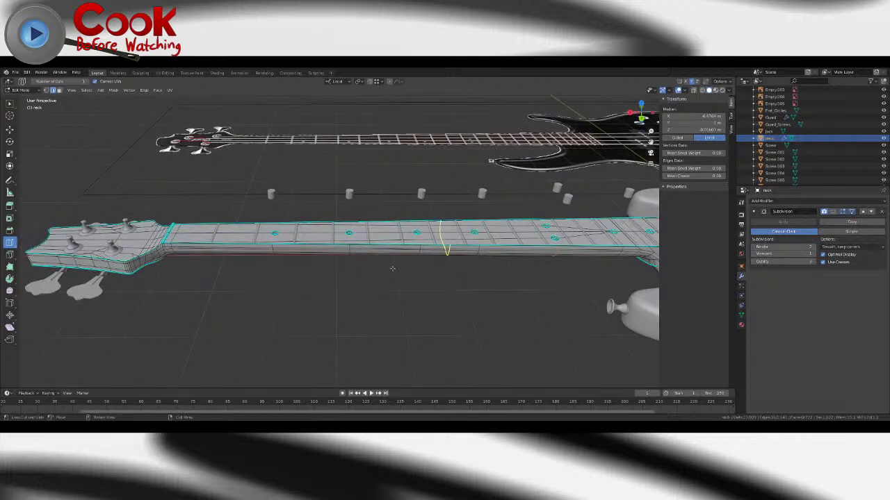
left_click(392, 269)
- Select the three middle vertical edges on the curved end face of the headstock
key("Tab")
middle_click_drag(182, 269, 473, 288)
scroll(459, 288, "up", 2)
mouse_move(356, 285)
middle_mouse_down()
mouse_move(391, 296)
mouse_move(355, 298)
mouse_move(371, 258)
mouse_move(366, 230)
mouse_move(363, 269)
middle_mouse_up()
key("Tab")
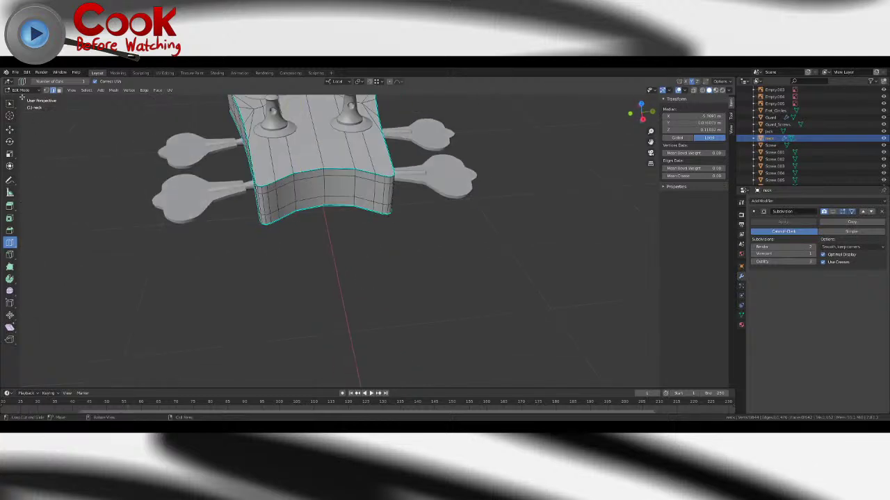
left_click(10, 103)
scroll(262, 183, "up", 3)
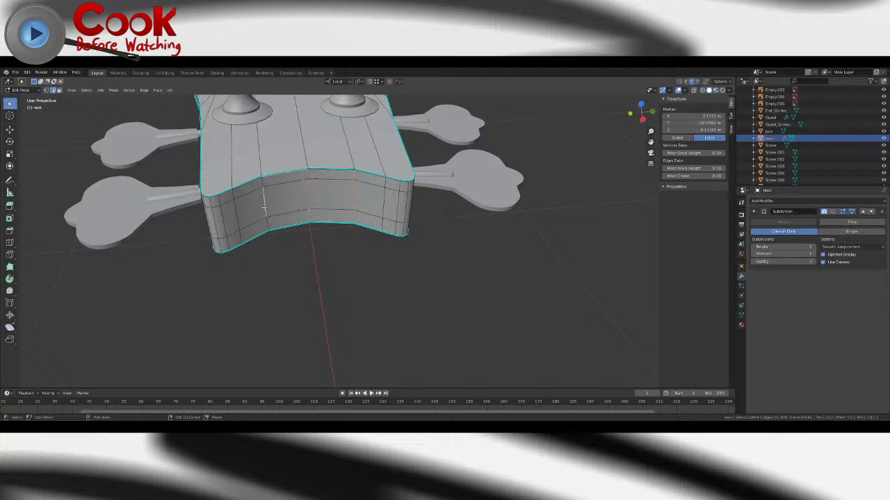
left_click(263, 180, "shift")
- Try beveling the selected vertical edges of the headstock's end face, inspect the smoothed shape, and undo the bevel
key("ctrl+e")
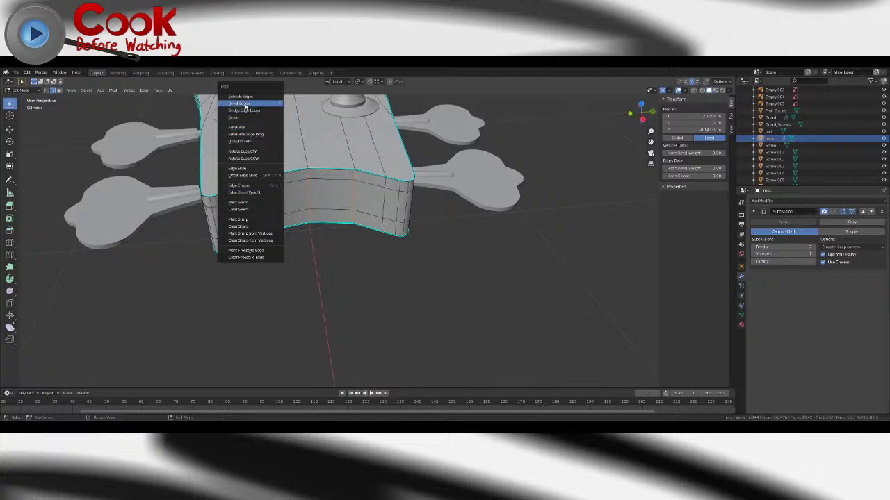
left_click(246, 135)
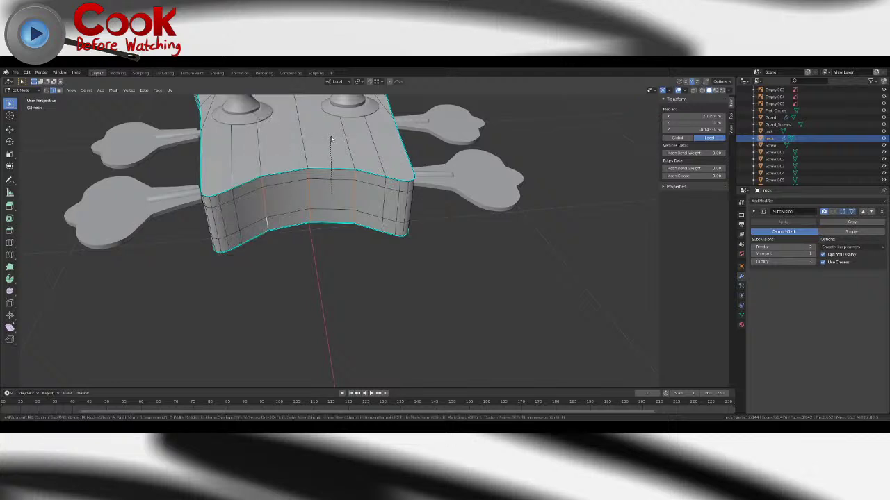
left_click(461, 137)
middle_click_drag(413, 187, 398, 246)
scroll(424, 201, "up", 3)
scroll(413, 218, "up", 2)
key("Tab")
key("Tab")
scroll(401, 200, "up", 4)
key("Tab")
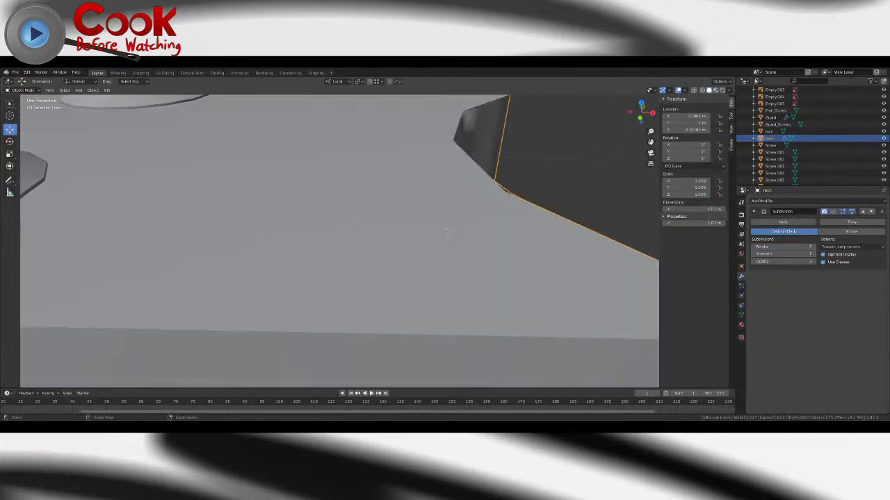
key("ctrl+z")
key("ctrl+z")
middle_click_drag(446, 224, 394, 151)
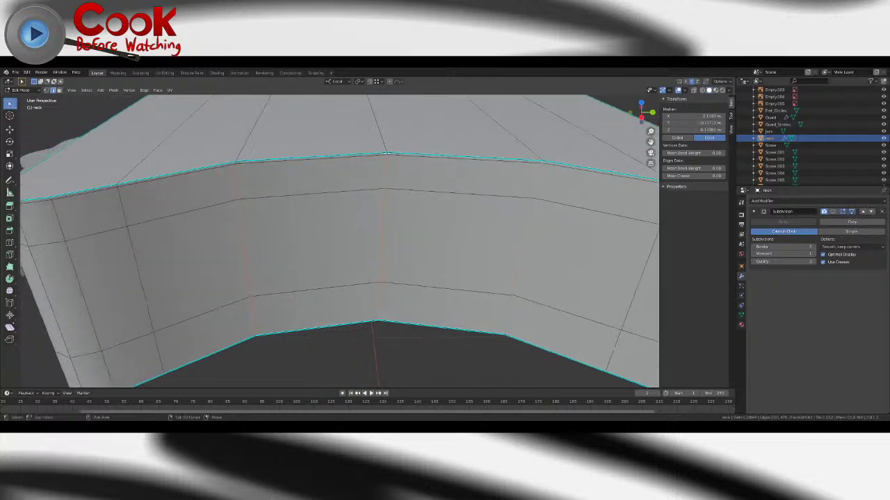
key("ctrl+z")
- Bevel the three middle vertical edges of the headstock's end face to round its concave curve
middle_click_drag(308, 247, 342, 248)
key("ctrl+e")
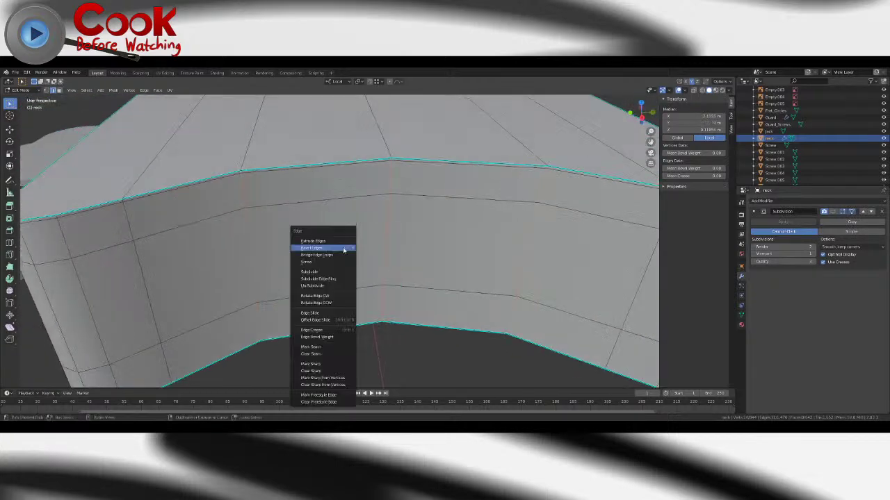
left_click(343, 250)
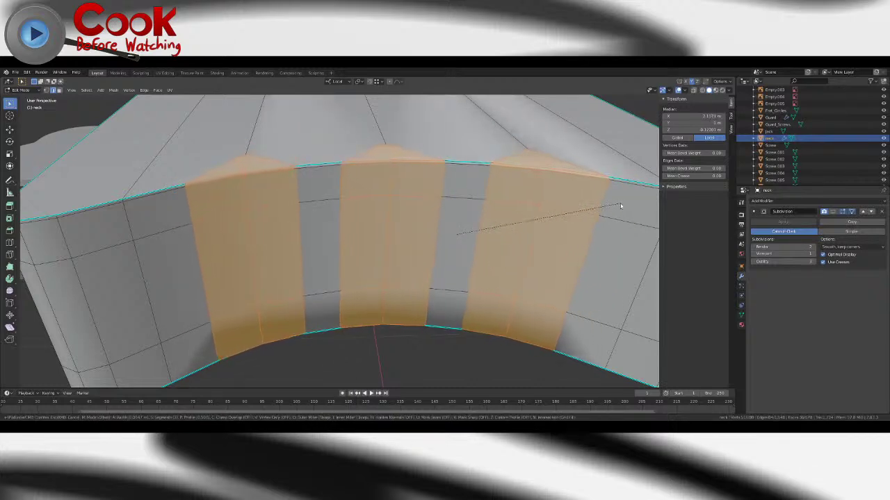
left_click(628, 205)
scroll(612, 206, "down", 5)
middle_click_drag(289, 212, 406, 253)
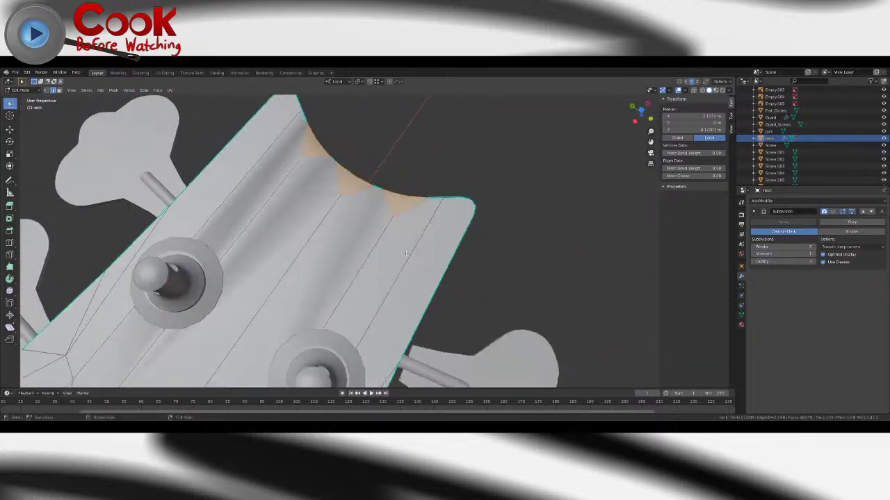
- Mark the new bevel edges along the front and back rims of the headstock's end face as sharp
left_click(320, 145)
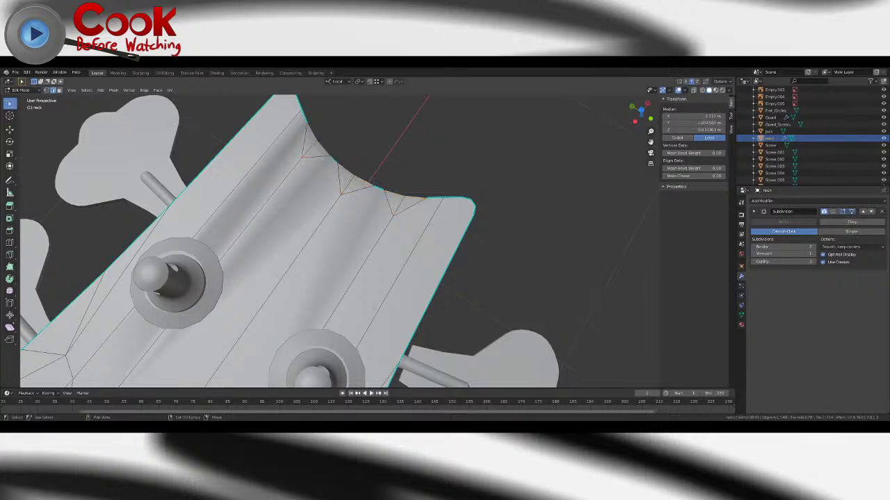
middle_click_drag(407, 197, 308, 115)
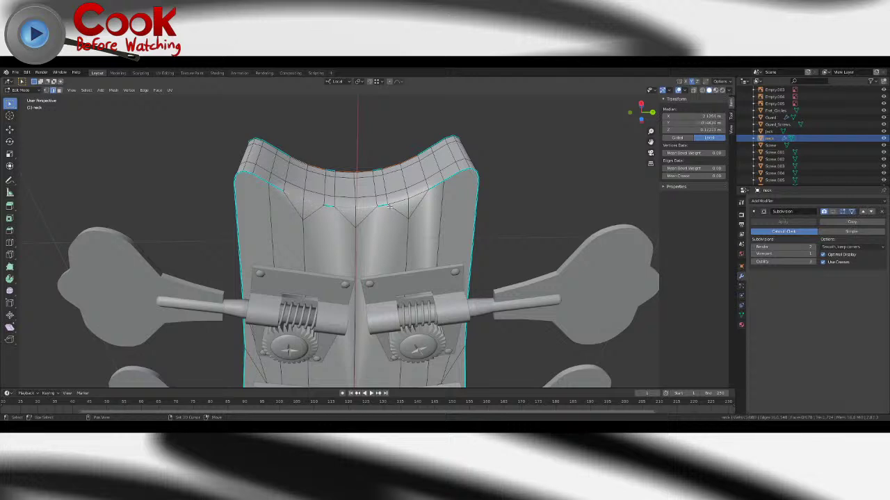
key("ctrl+e")
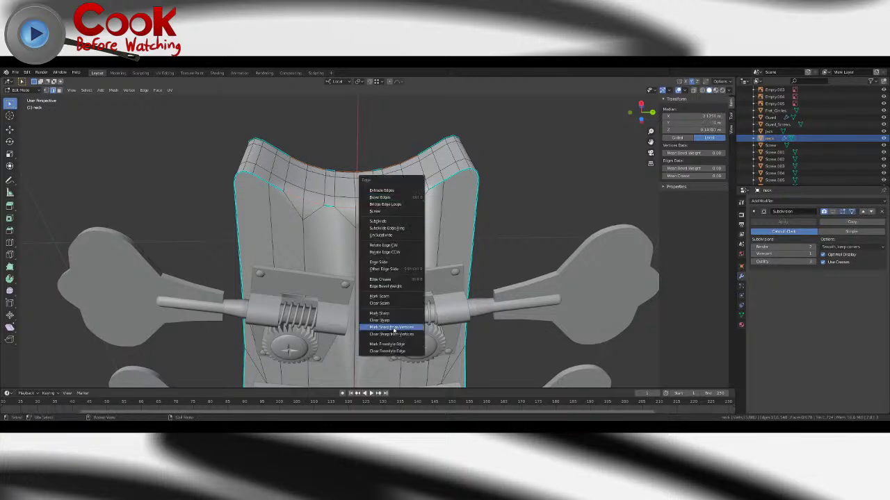
left_click(394, 316)
key("Tab")
middle_click_drag(405, 244, 405, 320)
- Inspect the whole neck, including the mesh and sharp edges at the back of its heel near the body joint
scroll(398, 297, "down", 5)
scroll(372, 290, "up", 4)
scroll(367, 287, "down", 8)
middle_click_drag(372, 289, 300, 284)
middle_click_drag(300, 284, 442, 250, "shift")
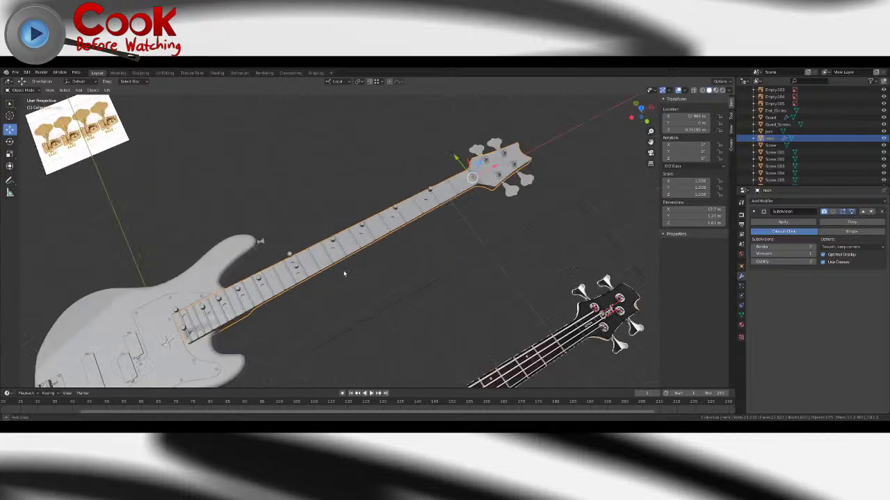
middle_click_drag(363, 252, 313, 188)
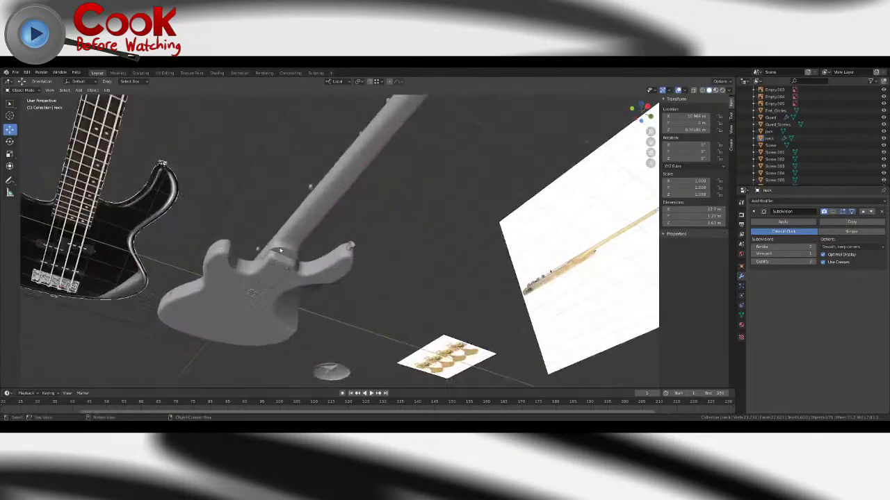
scroll(389, 217, "up", 4)
middle_click_drag(391, 218, 359, 248)
scroll(362, 268, "up", 5)
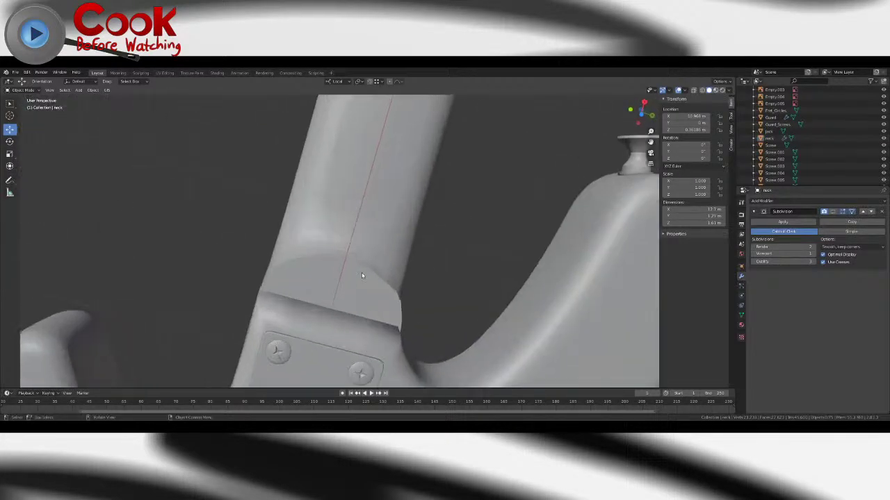
scroll(363, 272, "down", 3)
left_click(364, 270)
key("Tab")
scroll(364, 271, "up", 2)
scroll(363, 273, "up", 1)
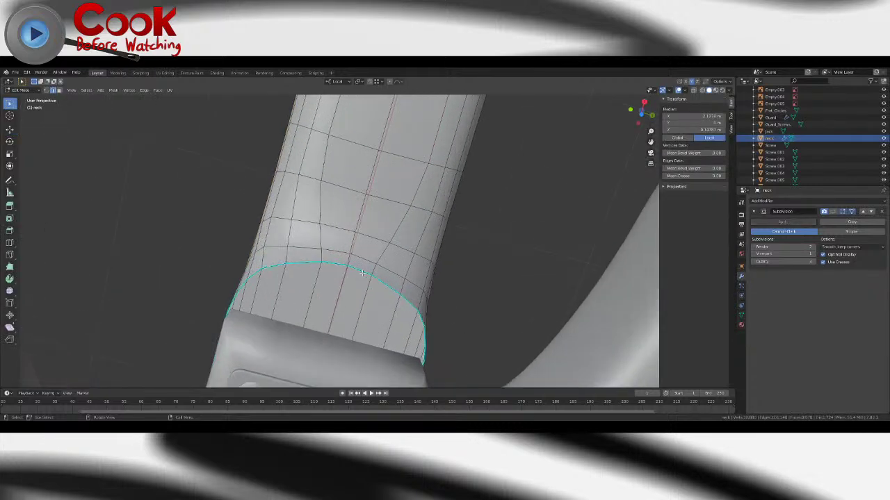
key("Tab")
scroll(362, 276, "down", 4)
scroll(369, 256, "down", 3)
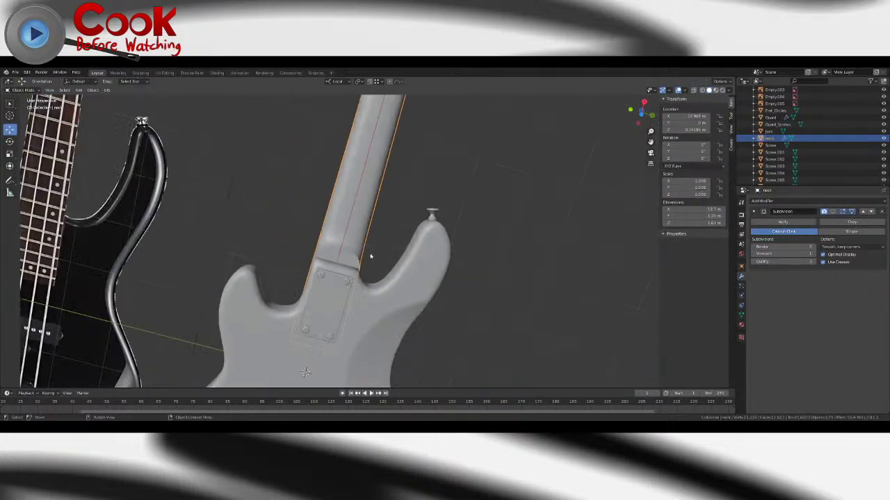
scroll(372, 268, "up", 4)
key("Tab")
key("Tab")
scroll(348, 264, "down", 5)
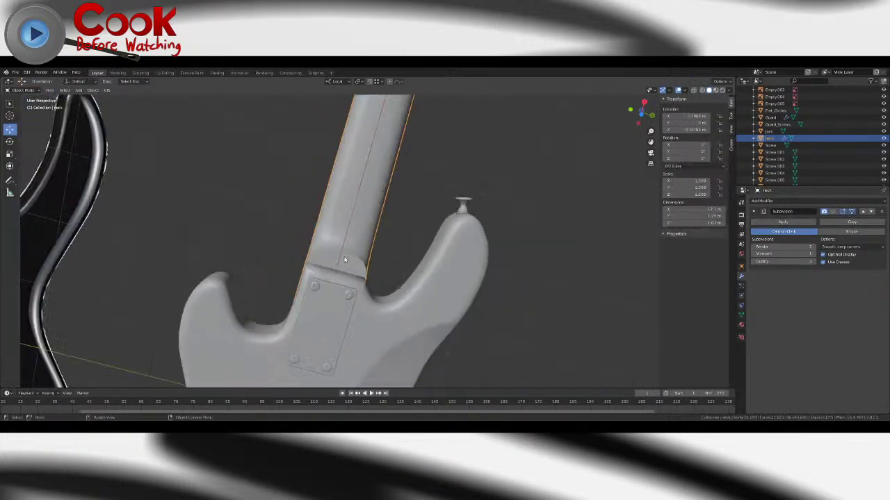
middle_click_drag(349, 261, 451, 340)
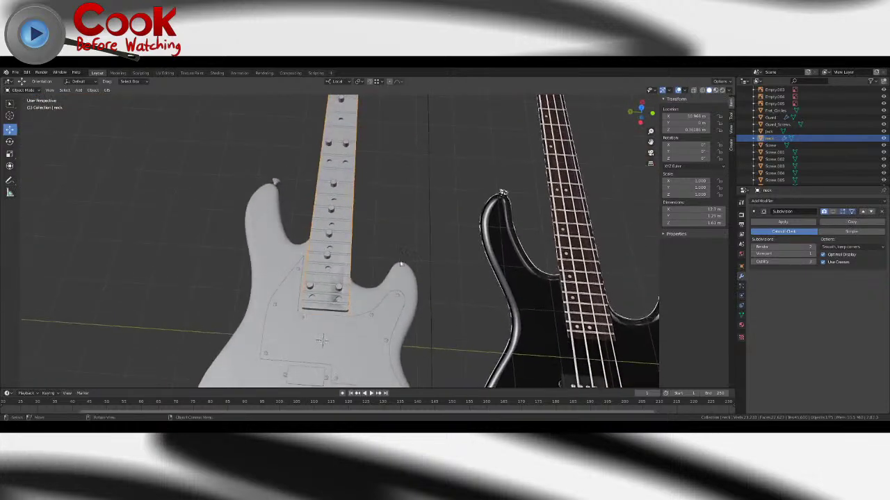
- Mark the upper rim edges of the fret marker hole at the body end of the fretboard as sharp
key("Tab")
scroll(356, 240, "up", 6)
scroll(354, 260, "up", 2)
middle_click_drag(355, 238, 344, 254)
scroll(357, 233, "up", 3)
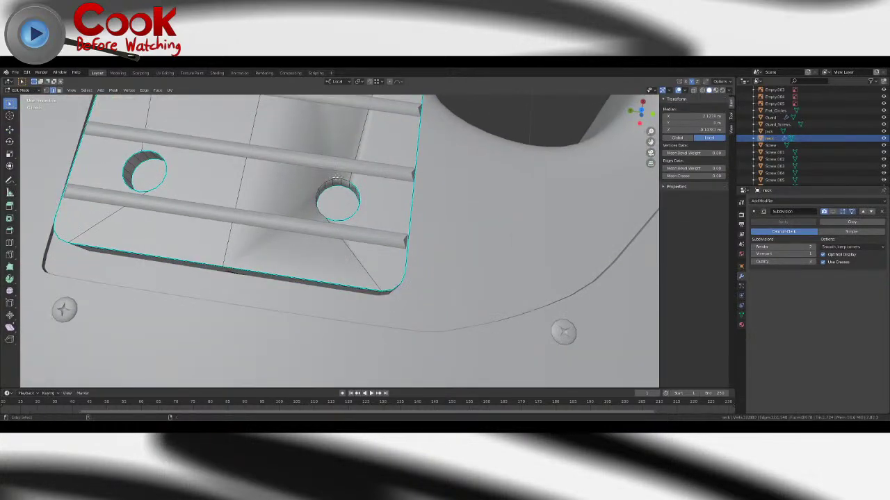
left_click(144, 90)
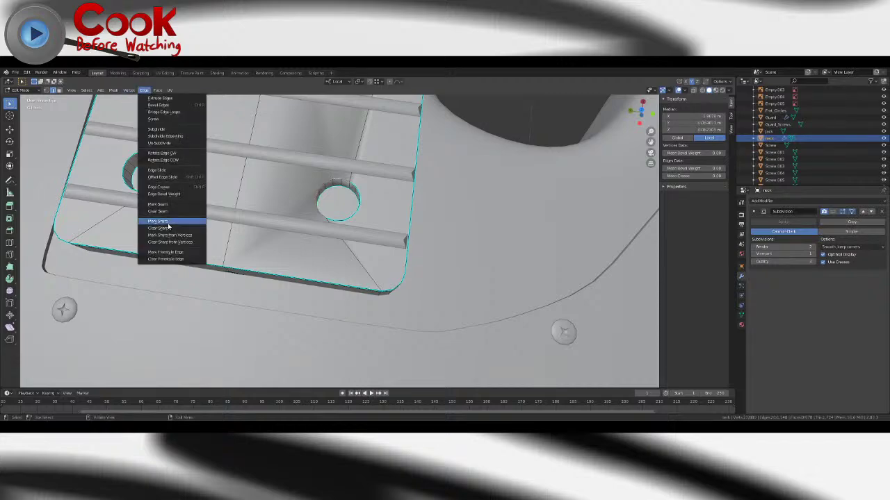
left_click(169, 223)
key("Tab")
- Lower the Fret_Circles marker cylinders vertically into the holes of the fretboard
scroll(334, 186, "down", 10)
left_click(387, 162)
middle_click_drag(174, 240, 429, 179)
scroll(250, 197, "down", 4)
left_click(334, 168)
left_click_drag(469, 133, 469, 162)
middle_click_drag(452, 154, 445, 171)
scroll(480, 164, "up", 4)
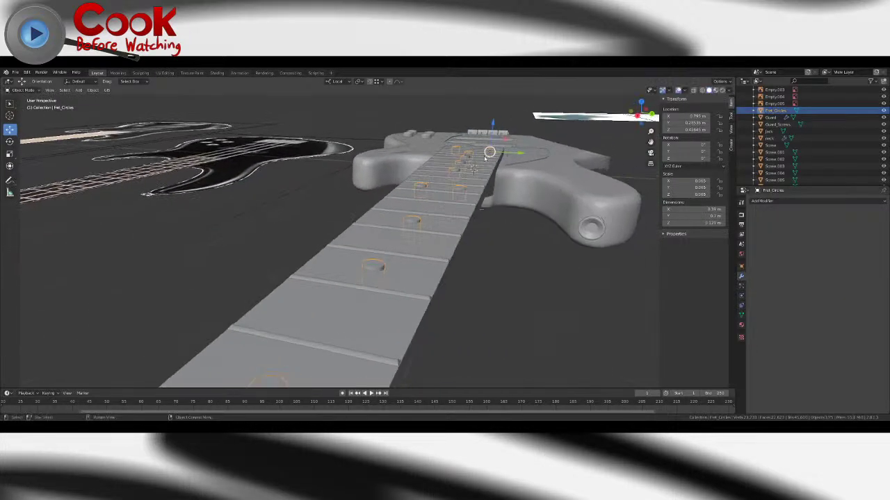
scroll(483, 161, "up", 3)
left_click_drag(528, 101, 529, 103)
left_click(601, 288)
- Fine-tune the height of the Fret_Circles markers so they sit flush with the fretboard surface
scroll(598, 287, "down", 5)
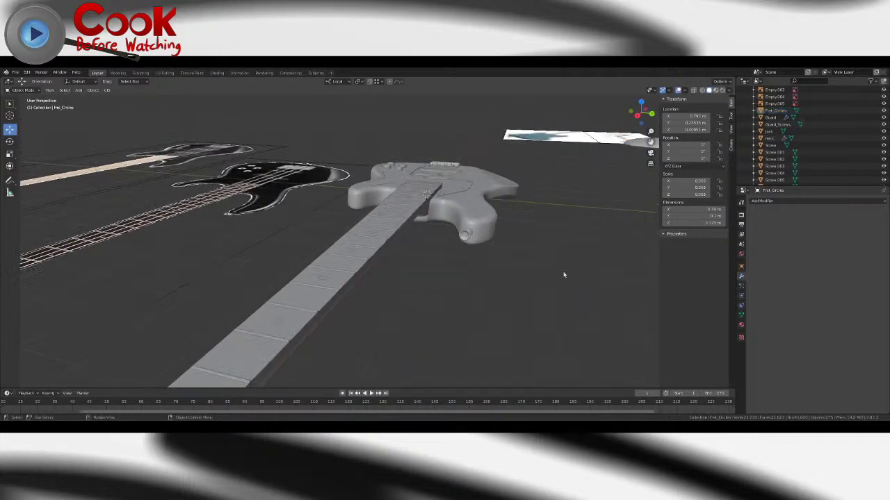
middle_click_drag(564, 274, 490, 297)
middle_click_drag(278, 261, 438, 261, "shift")
middle_click_drag(299, 245, 404, 200)
scroll(335, 249, "up", 8)
left_click(373, 231)
scroll(376, 278, "down", 5)
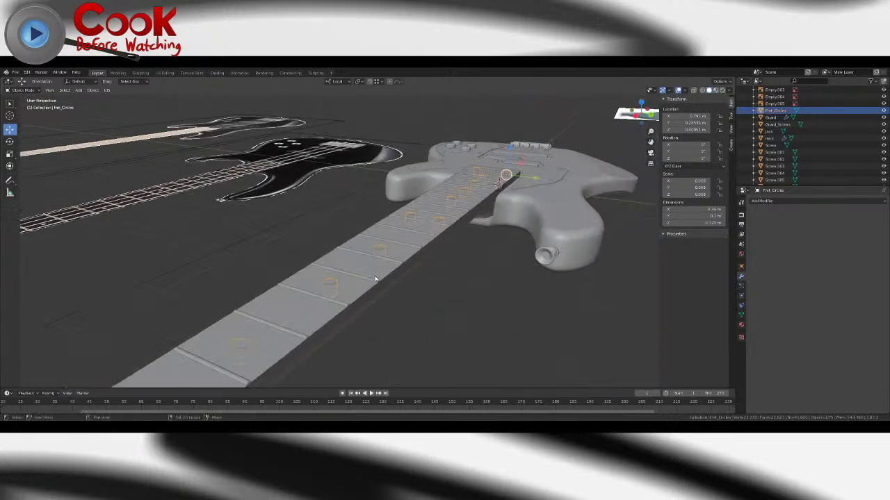
scroll(375, 278, "up", 3)
middle_click_drag(375, 278, 549, 137)
scroll(434, 214, "up", 2)
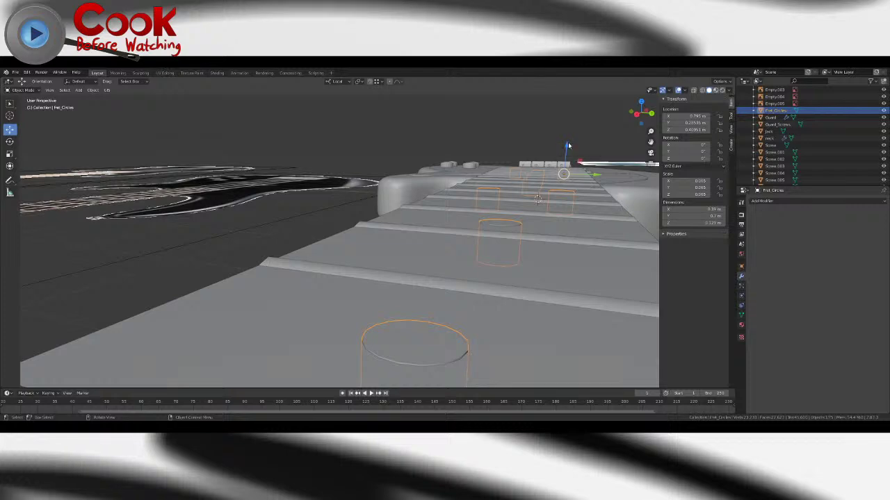
left_click_drag(567, 142, 565, 146)
left_click(293, 232)
middle_click_drag(293, 232, 335, 277)
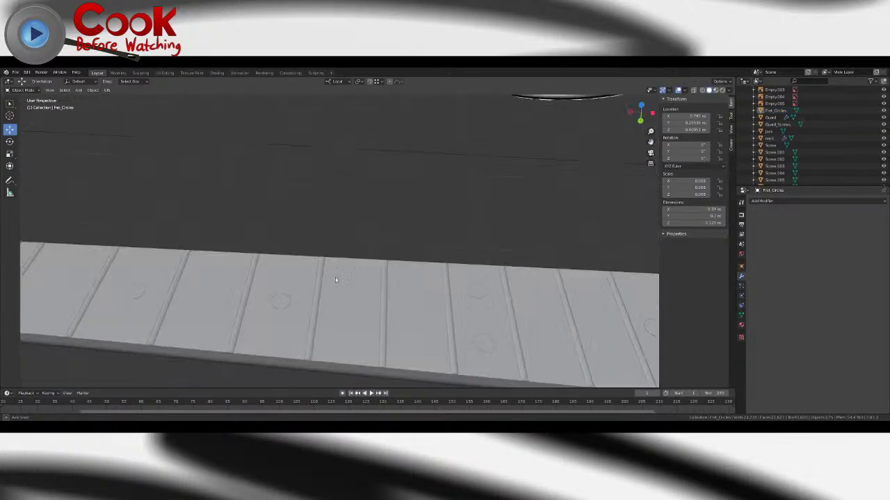
- Check the complete bass beside the reference images and save the file
scroll(317, 282, "down", 8)
middle_click_drag(470, 287, 487, 278)
left_click(15, 73)
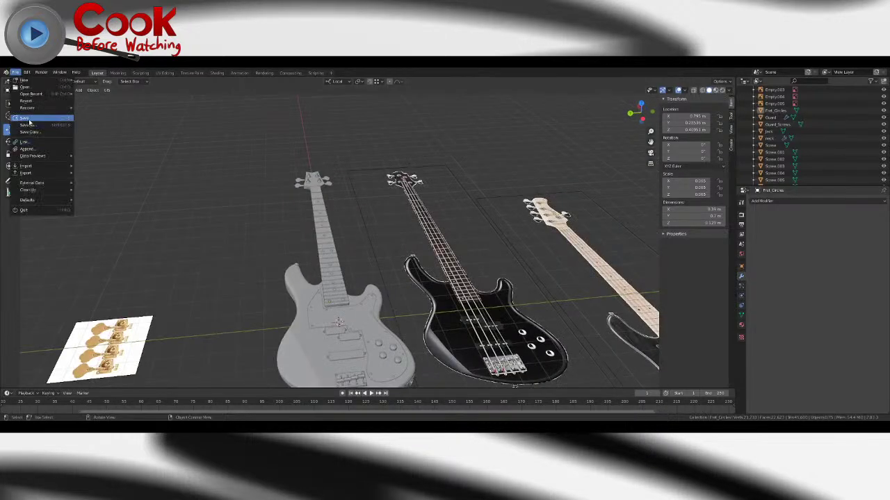
left_click(29, 119)
- Link the mesh data of the strap button on the body's horn to the strap button at the body's end
middle_click_drag(279, 263, 219, 173, "shift")
scroll(218, 173, "up", 5)
left_click(353, 296)
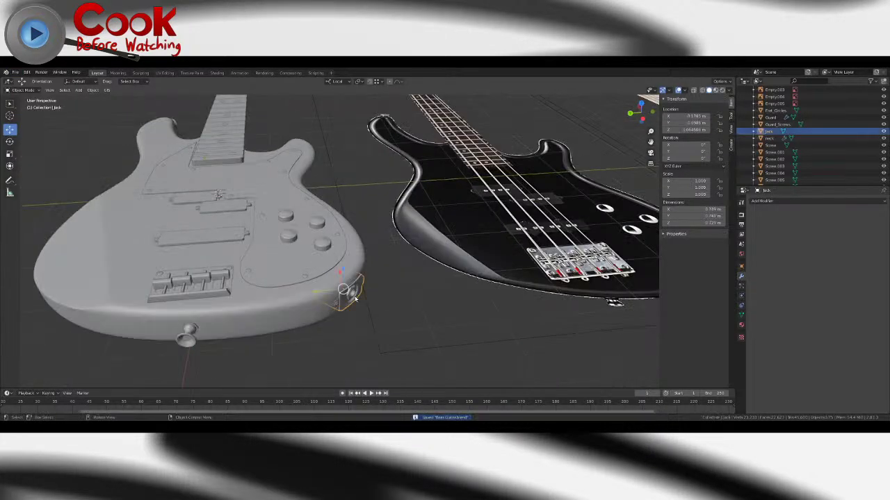
left_click(233, 156)
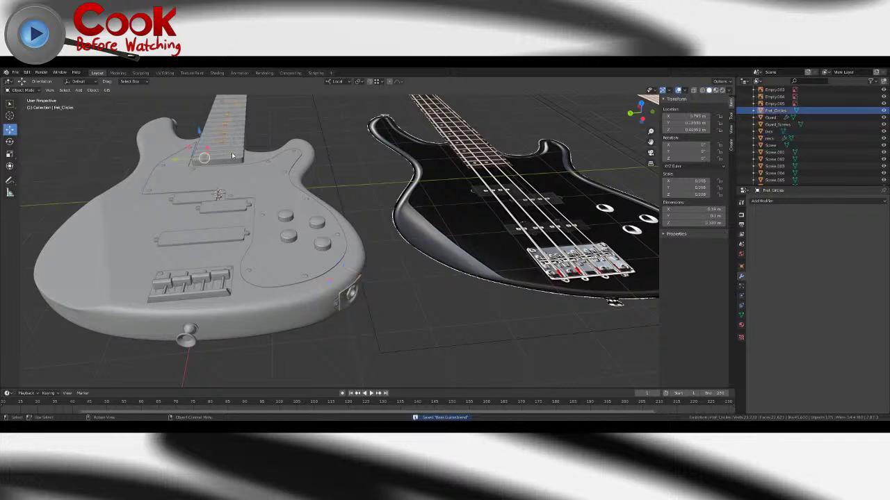
left_click(185, 330)
middle_click_drag(185, 331, 424, 215)
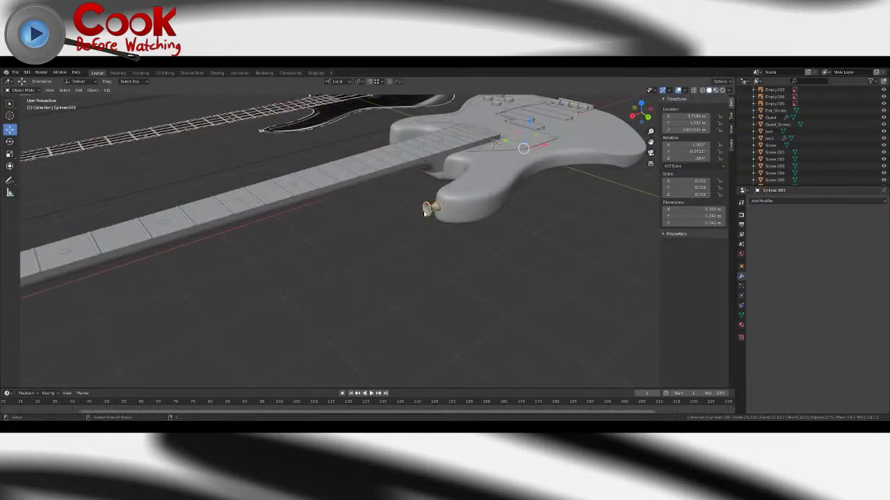
key("ctrl+l")
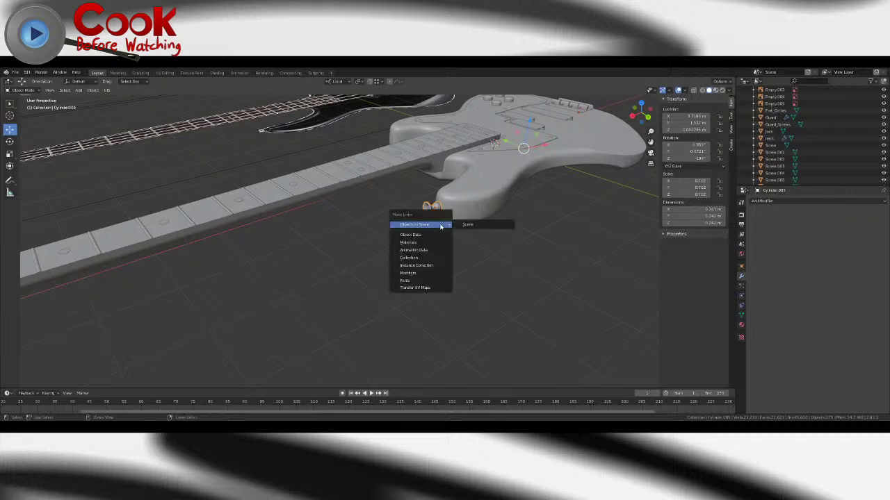
left_click(438, 234)
middle_click_drag(437, 235, 464, 214)
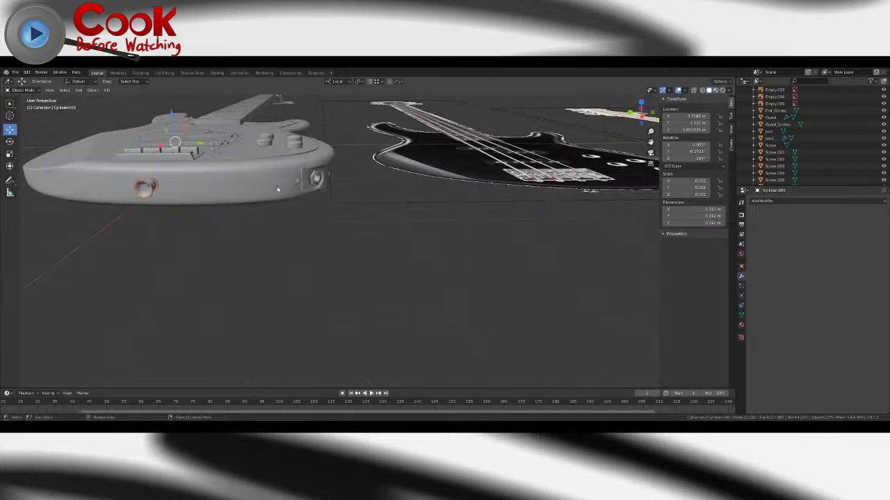
left_click(148, 191)
- Duplicate the large spare screw head and move the copy toward the bottom end of the bass body
scroll(148, 189, "down", 2)
middle_click_drag(148, 185, 224, 211)
scroll(145, 206, "down", 3)
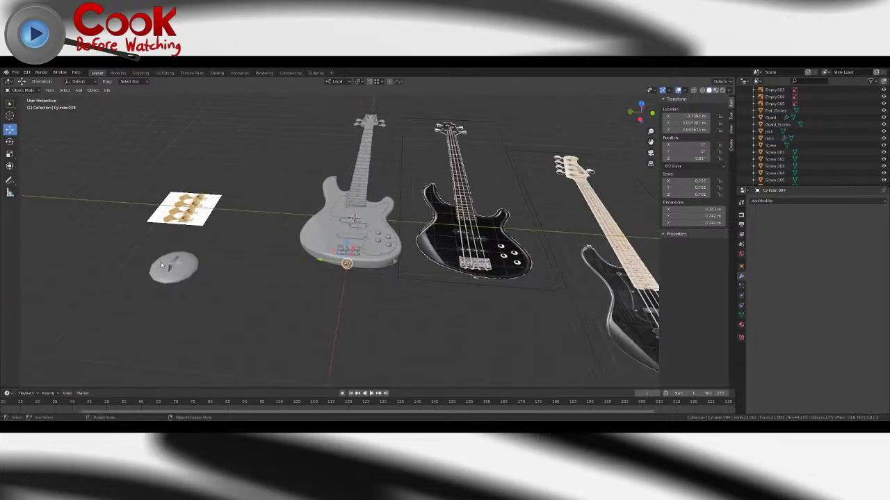
left_click(191, 268)
key("shift+d")
right_click(262, 271)
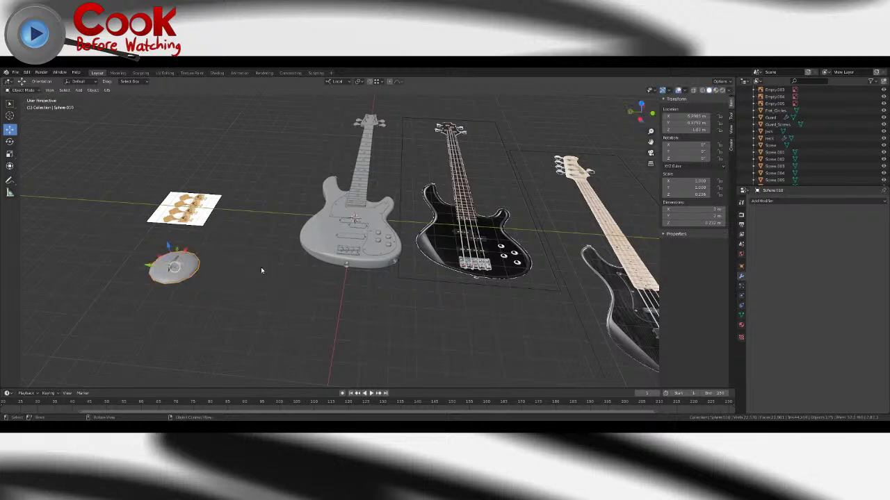
left_click_drag(147, 267, 309, 278)
middle_click_drag(361, 295, 314, 259)
scroll(339, 269, "up", 4)
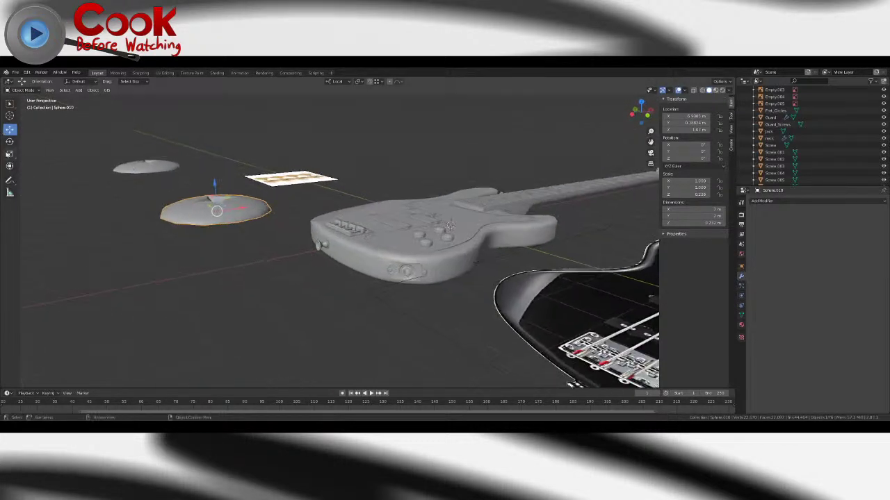
- Rotate the copied screw head 90° about its local Y axis so it stands on edge
left_click(10, 142)
left_click_drag(207, 190, 163, 219)
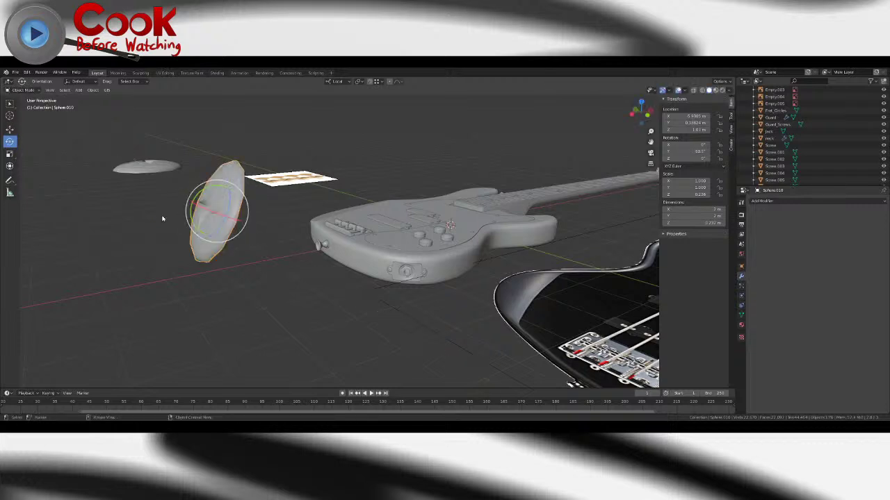
key("F9")
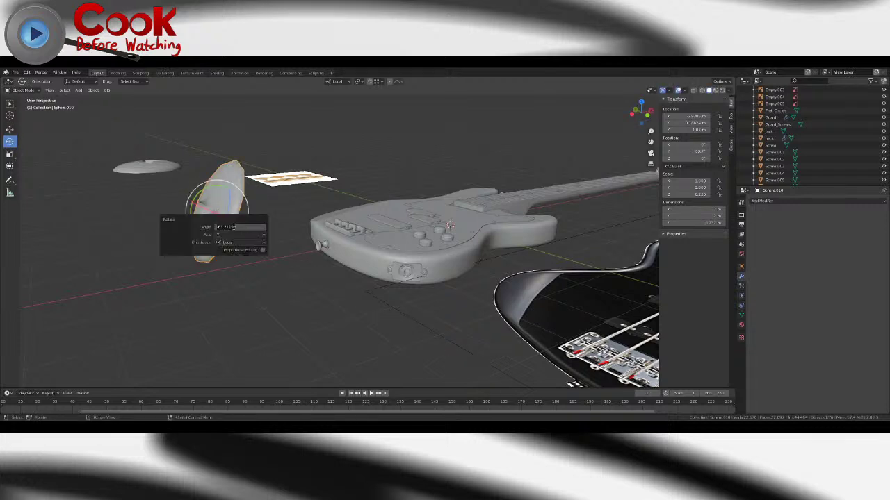
key("Return")
- Move the upright screw head to the bottom end of the body, in line with the strap button
left_click(10, 130)
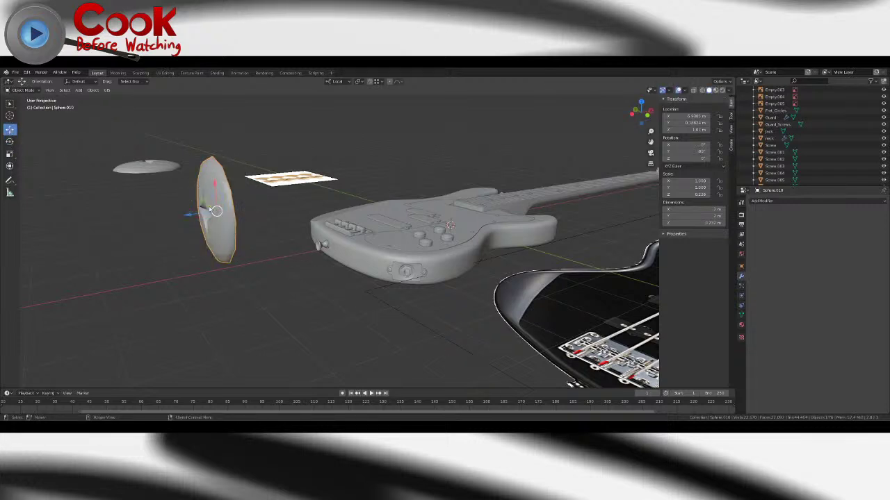
left_click_drag(204, 201, 206, 202)
middle_click_drag(206, 203, 417, 182)
scroll(290, 252, "up", 3)
scroll(278, 238, "up", 4)
scroll(280, 252, "down", 3)
middle_click_drag(280, 252, 334, 220, "shift")
scroll(334, 220, "up", 3)
middle_click_drag(334, 275, 258, 252)
scroll(257, 252, "down", 1)
left_click_drag(443, 312, 473, 286)
- Scale the screw head down uniformly to about 0.13 m across to suit the strap button
left_click(10, 155)
middle_click_drag(517, 299, 455, 275)
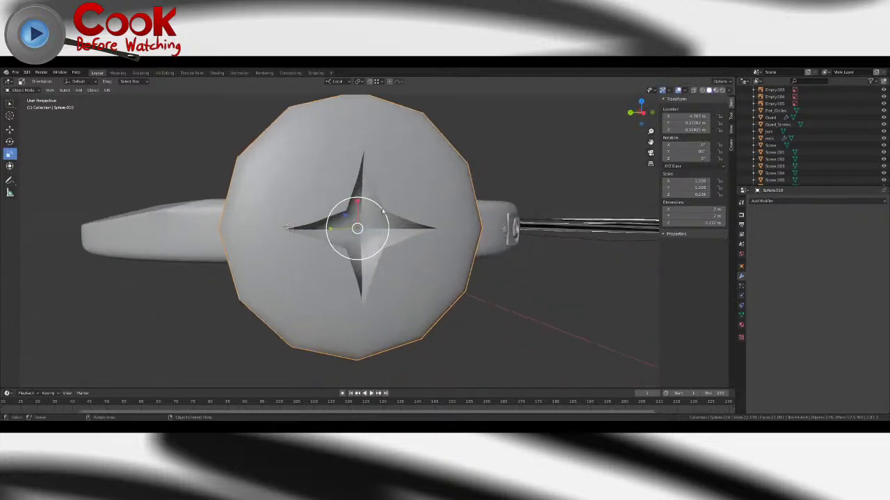
left_click_drag(345, 200, 314, 215)
- Move the small screw head along the body's length into the recess of the end strap button
left_click(9, 130)
middle_click_drag(314, 217, 390, 233)
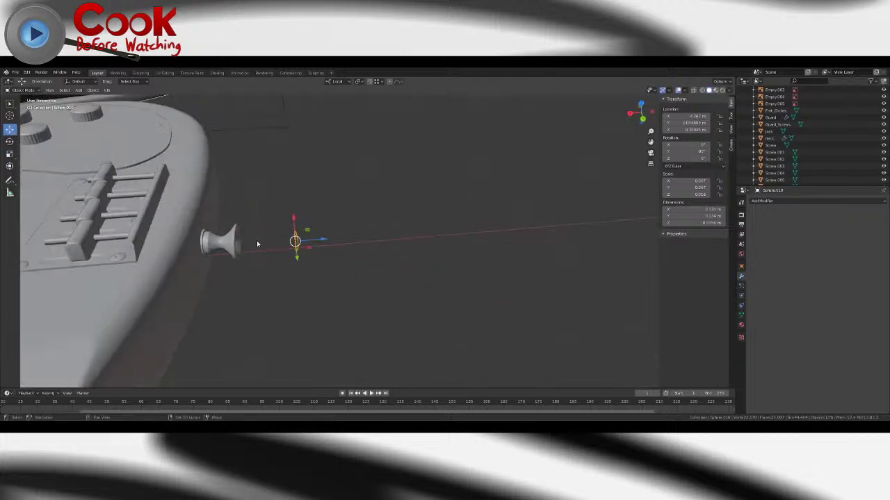
scroll(278, 241, "up", 4)
middle_click_drag(326, 249, 481, 225, "shift")
left_click_drag(478, 212, 361, 216)
middle_click_drag(375, 218, 330, 241)
scroll(302, 200, "up", 3)
left_click_drag(341, 232, 320, 223)
- Center the screw head in the strap button's recess and scale it down slightly to fit
left_click(9, 141)
left_click(10, 130)
middle_click_drag(351, 217, 329, 191)
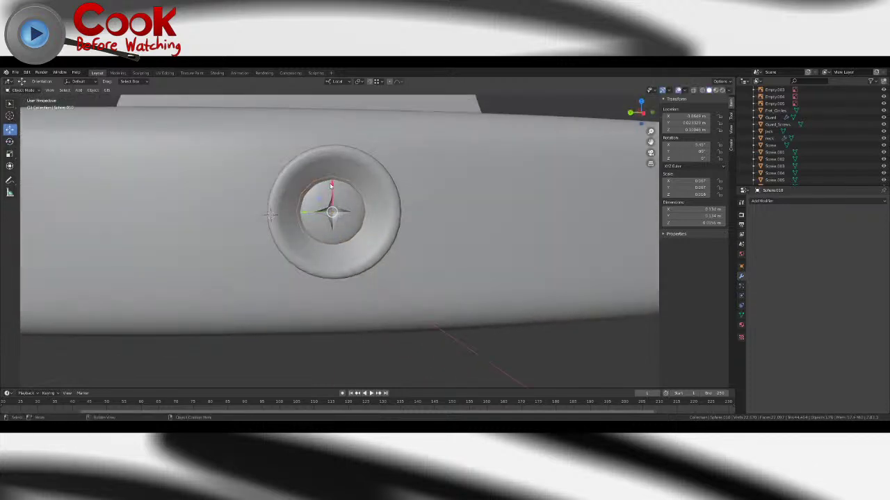
left_click_drag(331, 186, 332, 187)
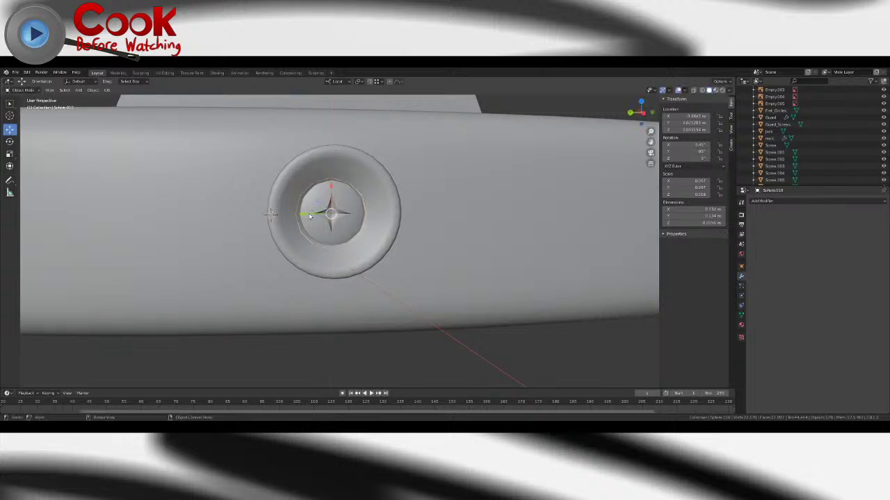
left_click_drag(310, 217, 354, 200)
left_click(10, 157)
scroll(335, 241, "down", 1)
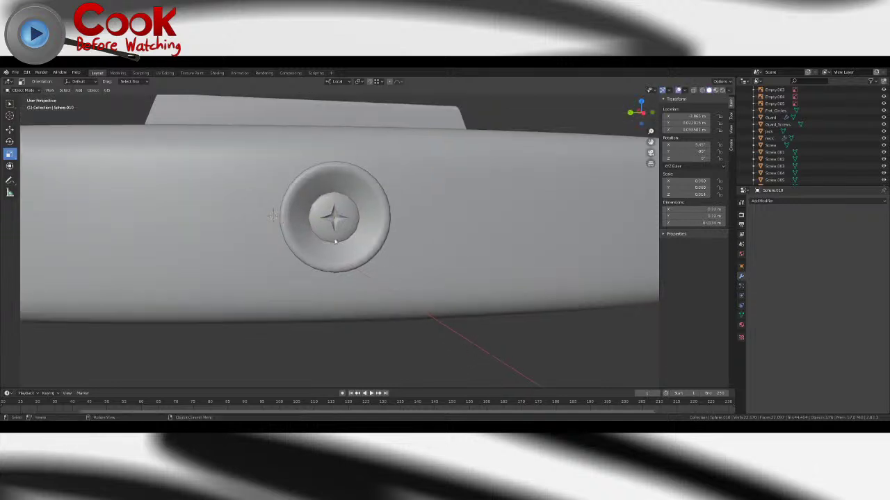
- Rotate the strap button at the body's end, together with its screw, about its X axis
left_click(376, 241)
key("w")
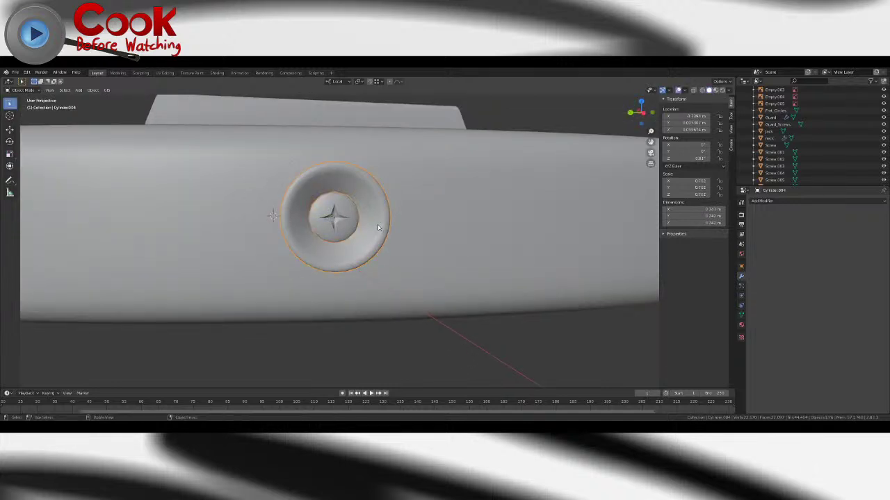
scroll(381, 231, "down", 9)
left_click(375, 294)
middle_click_drag(374, 294, 232, 271)
scroll(294, 254, "up", 6)
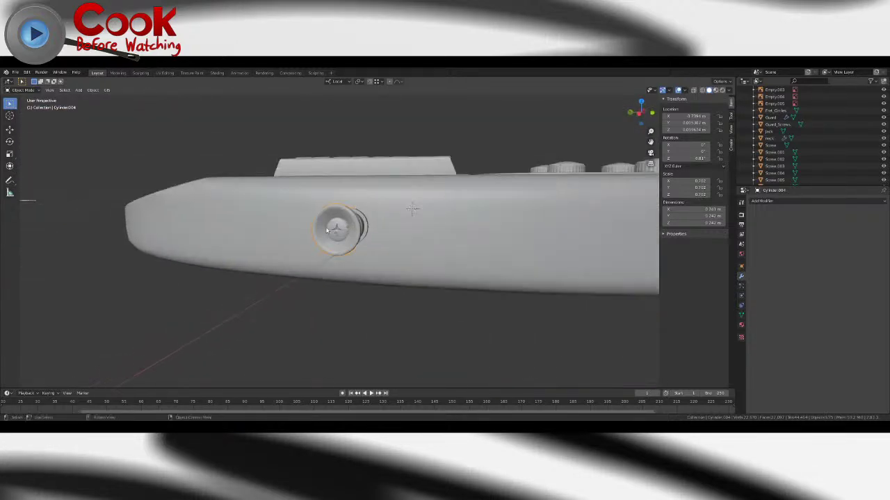
left_click(10, 142)
left_click_drag(368, 211, 306, 208)
middle_click_drag(308, 211, 348, 226)
left_click(447, 315)
scroll(447, 315, "down", 6)
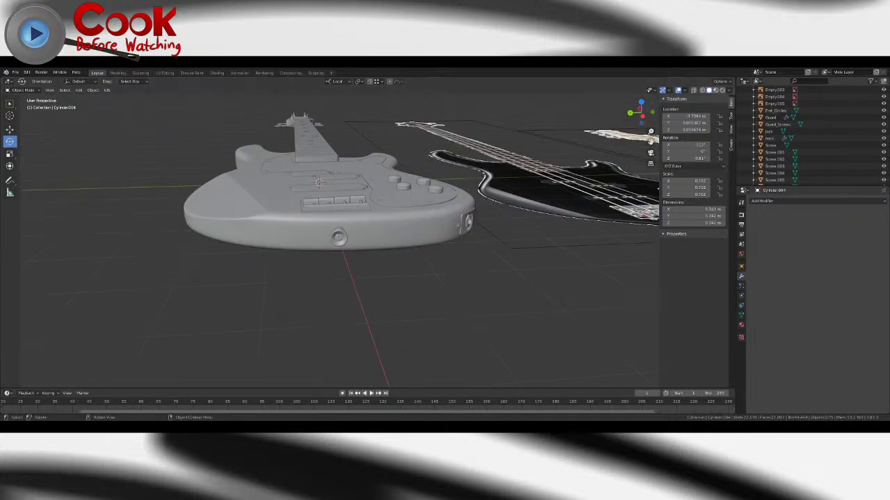
- Save the file and compare the modeled body with the pickups and bridge in the reference image
left_click(15, 72)
left_click(32, 119)
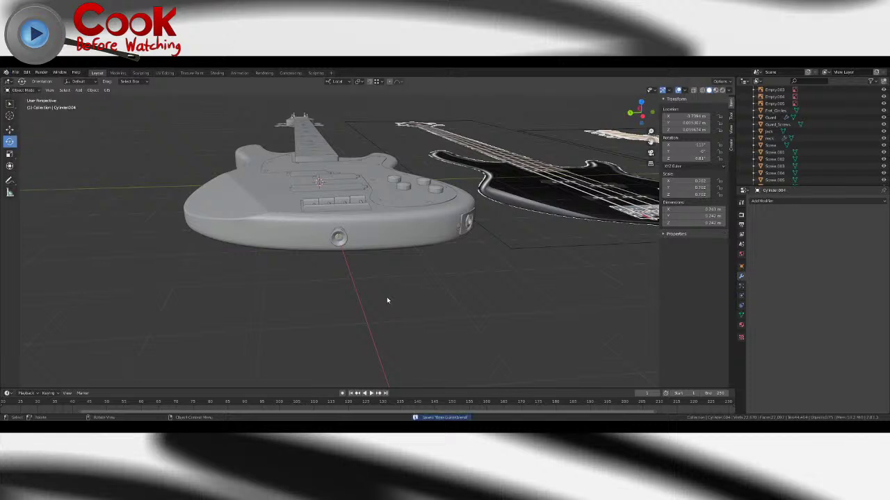
scroll(388, 300, "down", 3)
middle_click_drag(388, 301, 364, 274)
middle_click_drag(464, 206, 341, 284, "shift")
scroll(431, 289, "up", 5)
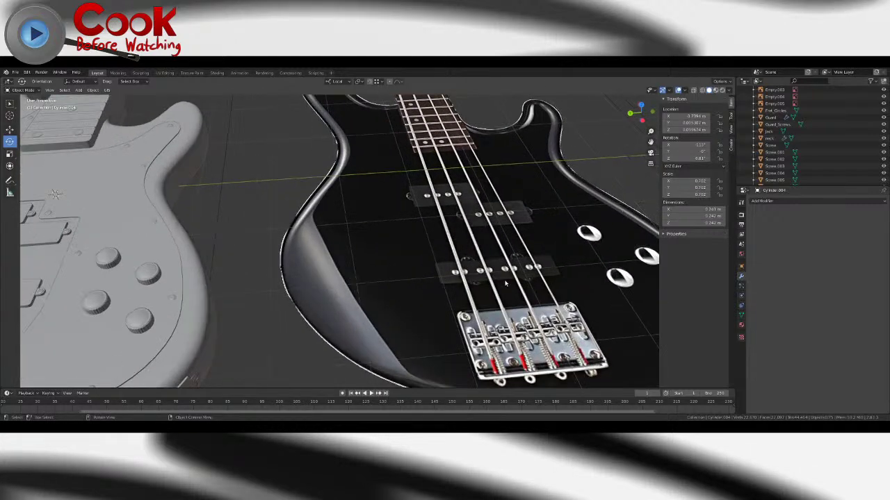
scroll(504, 283, "down", 3)
middle_click_drag(504, 284, 643, 243, "shift")
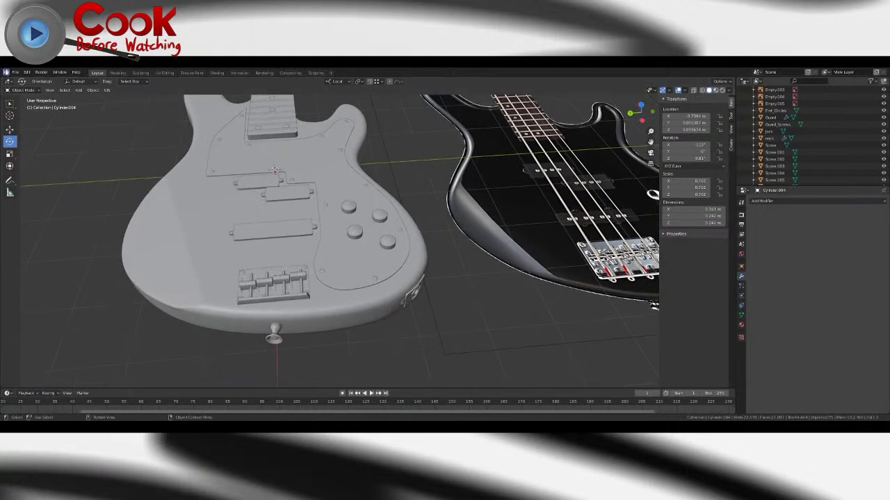
left_click(15, 73)
left_click(27, 119)
- Examine the strap button, pickups and bridge on the modeled body against the reference bass
middle_click_drag(202, 196, 306, 174)
scroll(202, 226, "down", 4)
middle_click_drag(201, 226, 261, 204, "shift")
scroll(334, 243, "up", 4)
middle_click_drag(344, 243, 328, 225)
scroll(320, 249, "up", 3)
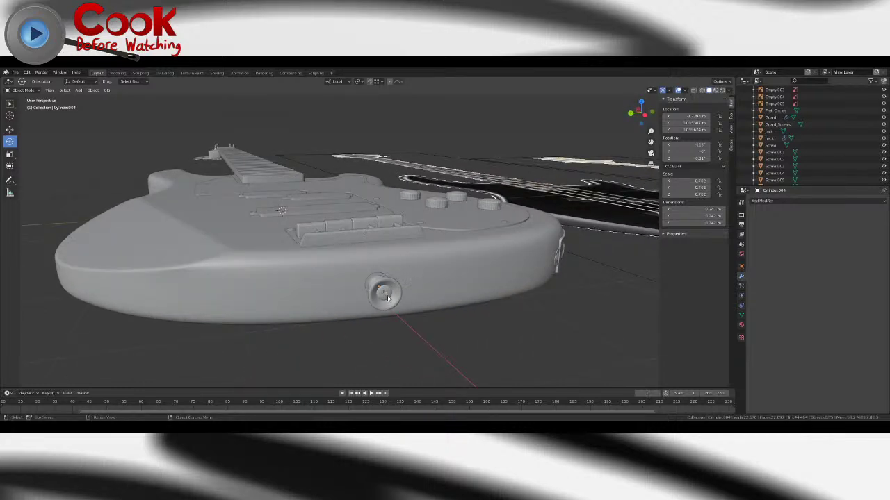
middle_click_drag(380, 263, 375, 302)
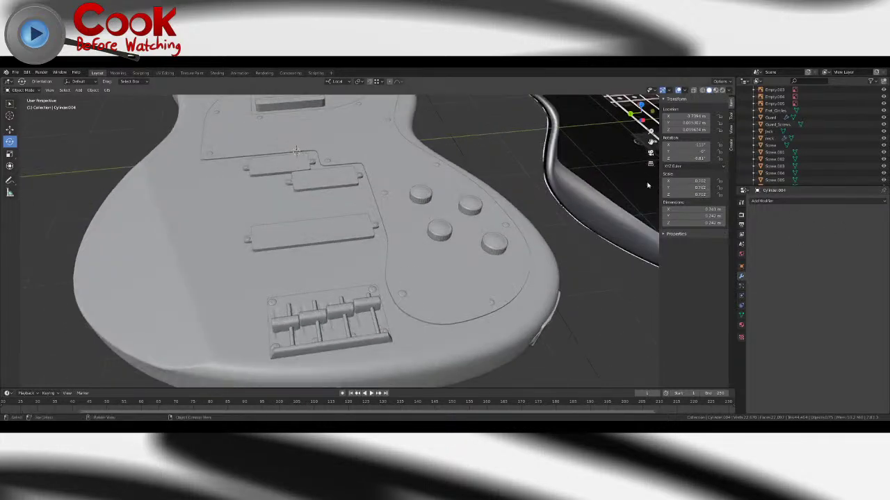
scroll(648, 185, "down", 6)
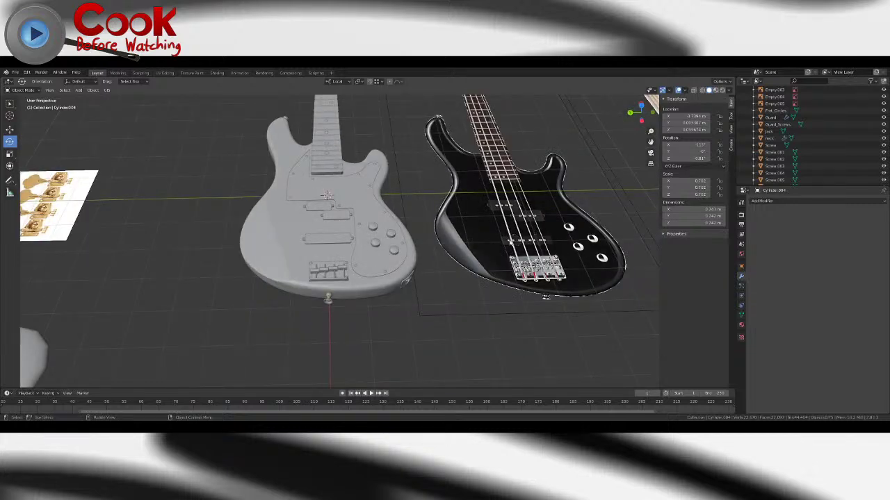
scroll(511, 244, "down", 5)
scroll(511, 243, "up", 5)
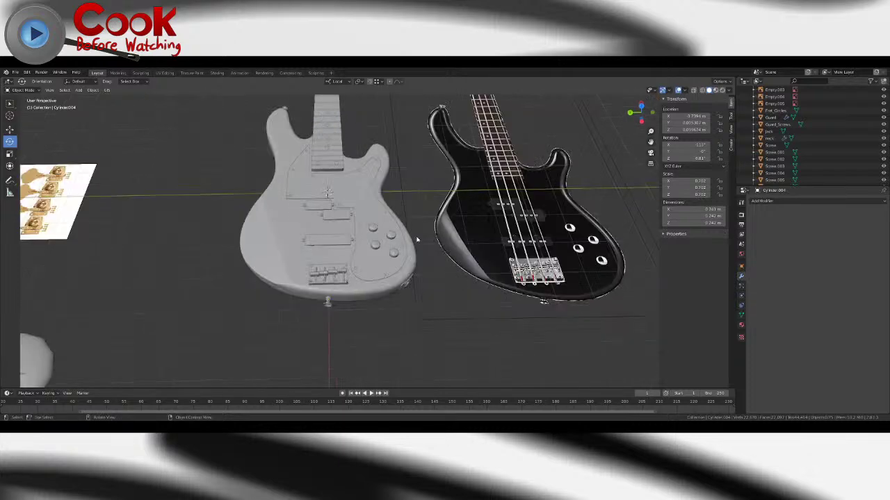
scroll(320, 260, "up", 7)
middle_click_drag(518, 246, 262, 205, "shift")
scroll(320, 260, "down", 6)
scroll(271, 258, "down", 5)
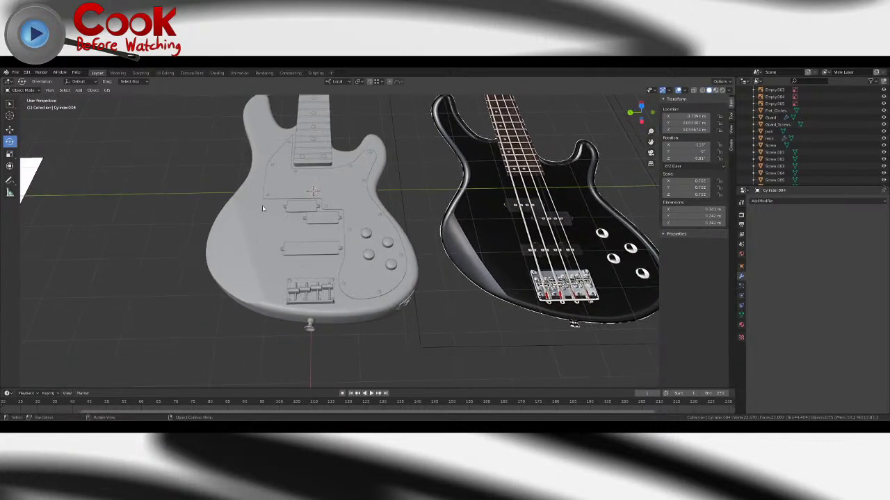
left_click(78, 91)
mouse_move(89, 98)
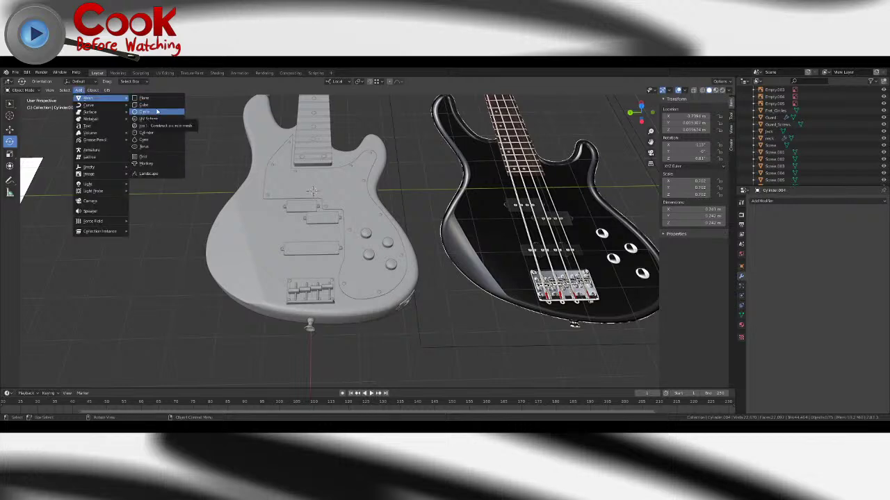
left_click(151, 133)
scroll(208, 195, "down", 4)
middle_click_drag(208, 194, 268, 154)
left_click(14, 133)
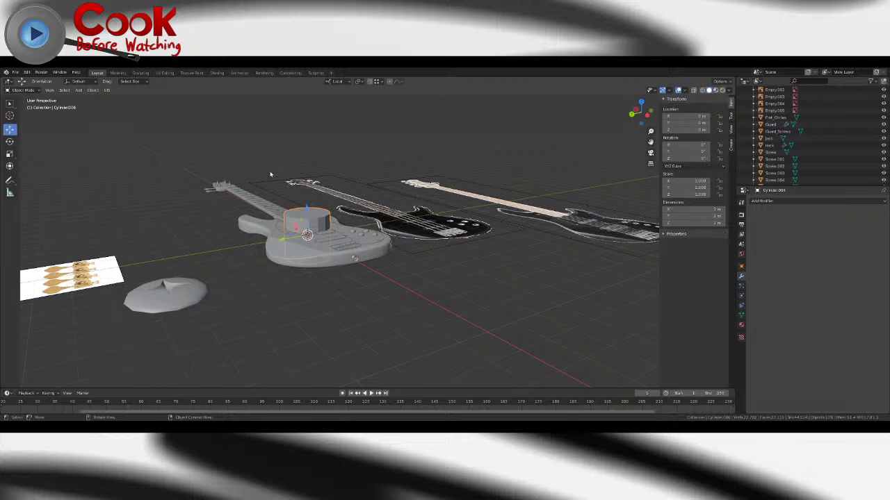
left_click_drag(306, 204, 304, 146)
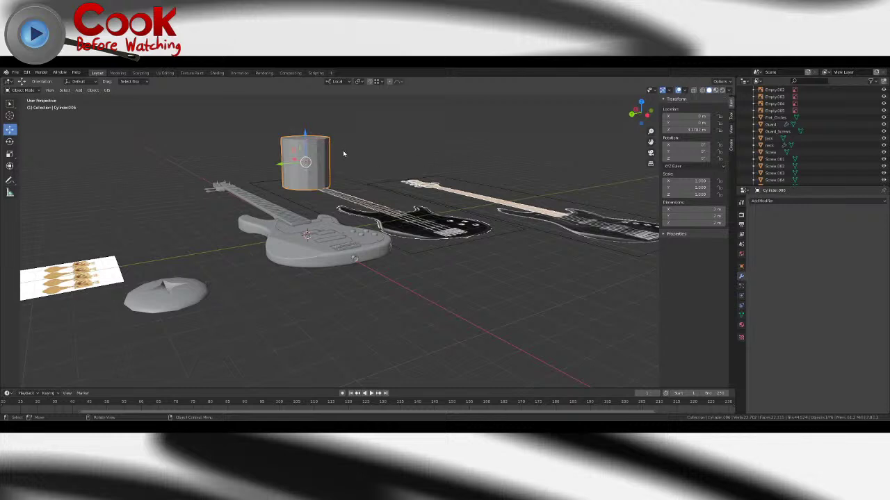
key("F9")
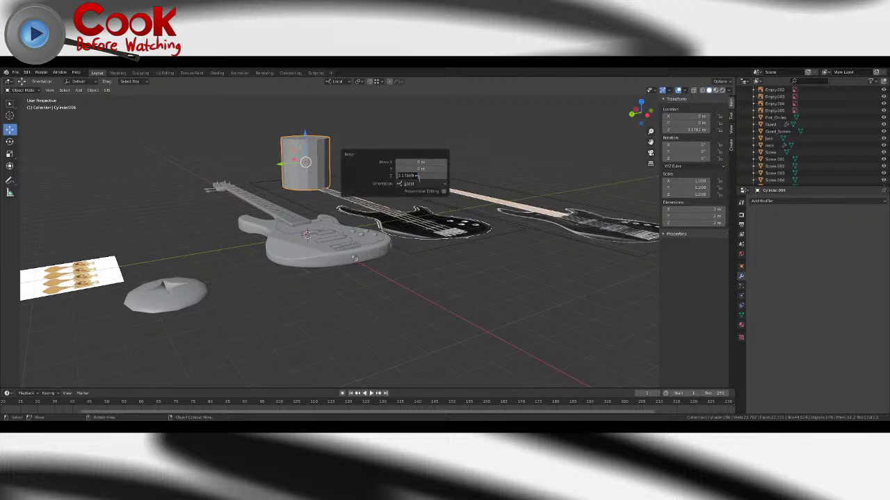
key("x")
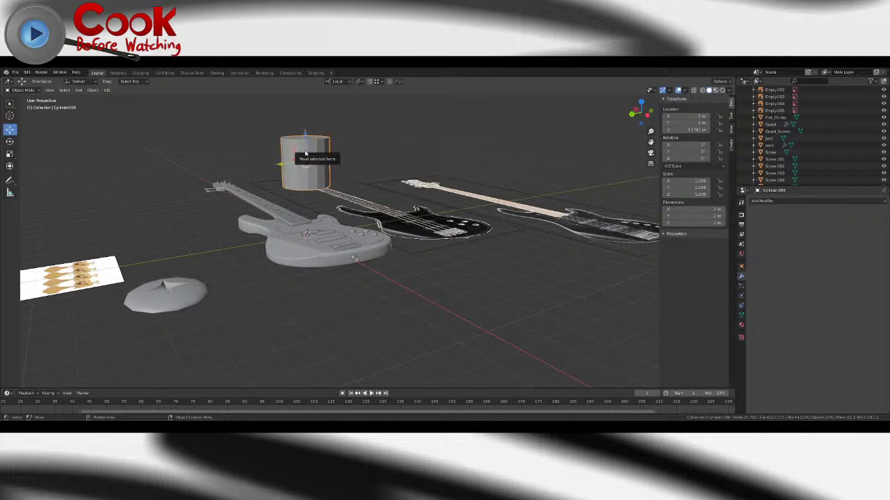
left_click(313, 159)
- Add a cylinder mesh with six vertices to form a hexagonal prism
left_click(95, 91)
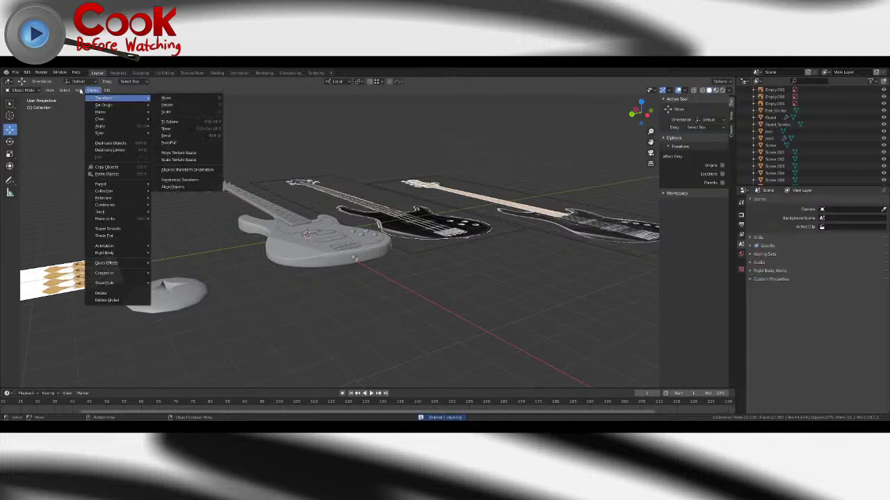
mouse_move(92, 114)
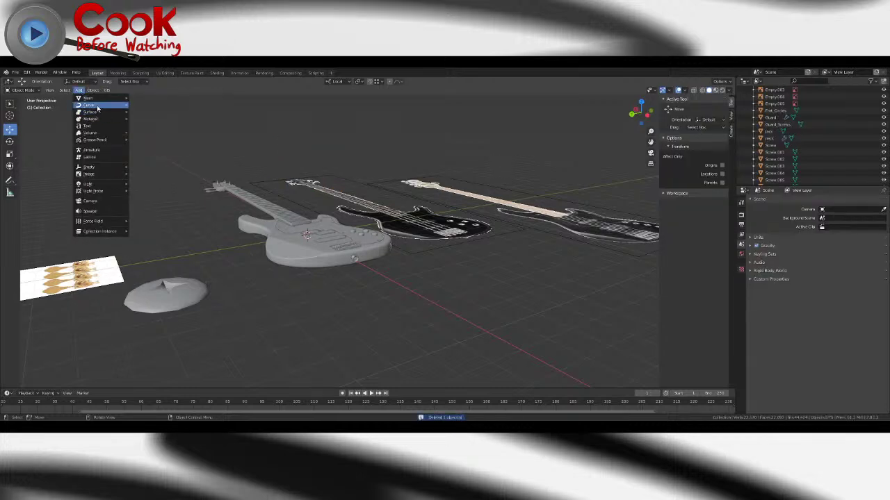
mouse_move(91, 98)
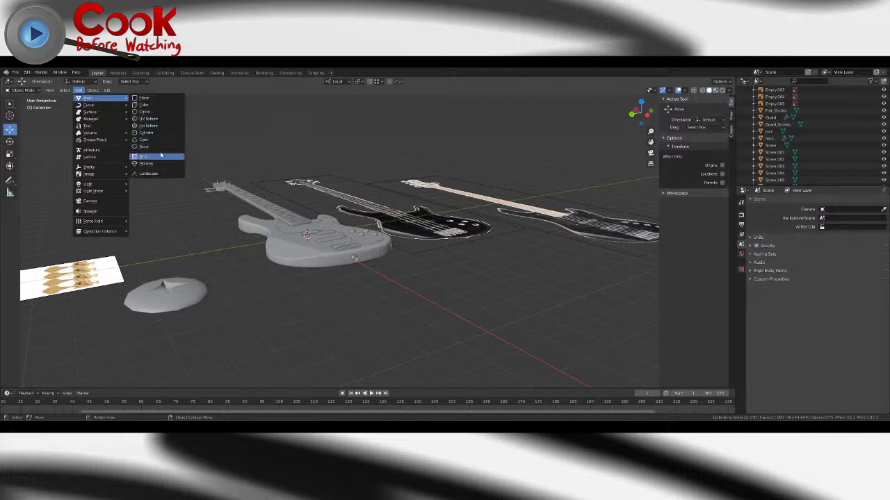
left_click(158, 132)
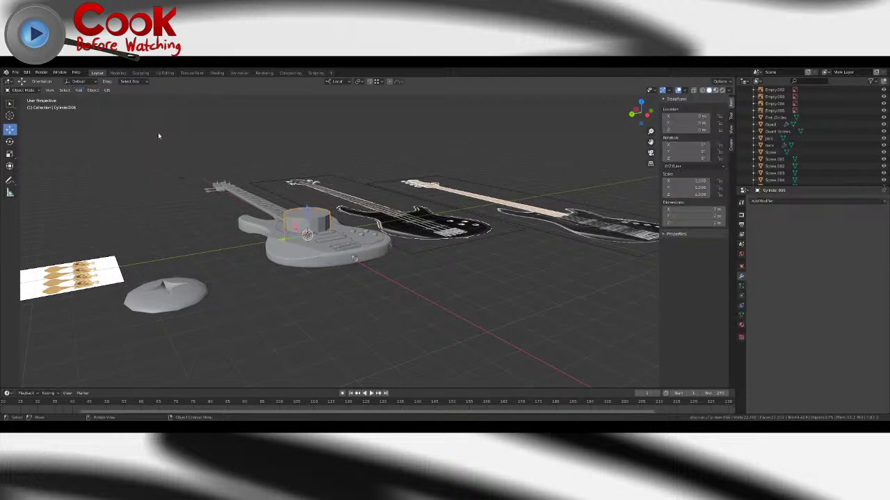
key("F9")
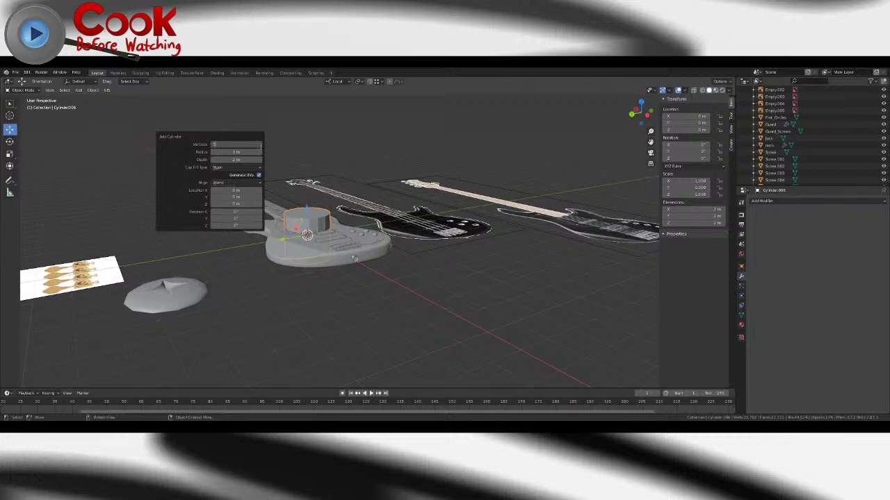
key("Return")
- Move the hexagonal cylinder above the bass body, near the bridge
middle_click_drag(331, 206, 370, 227)
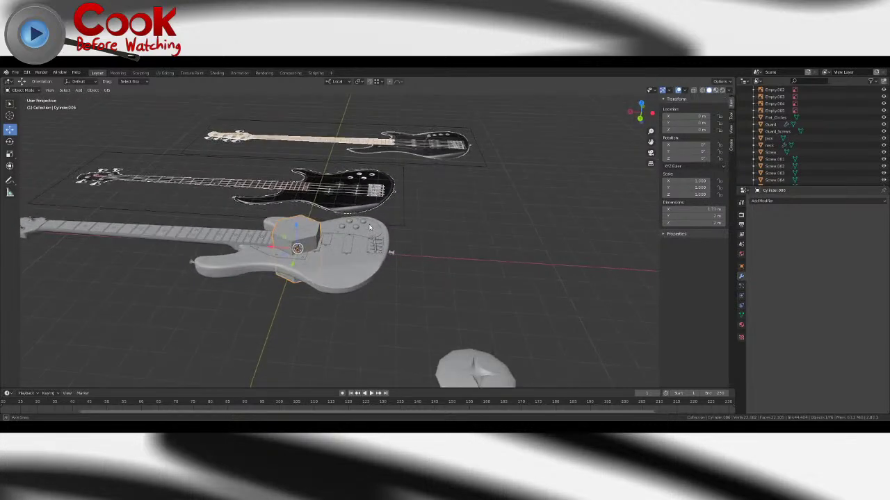
key("Tab")
key("e")
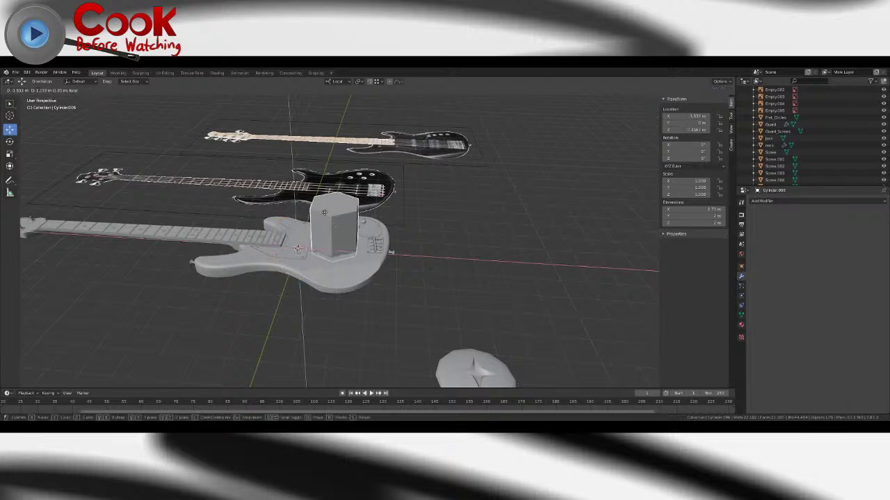
left_click(346, 198)
- Delete the top and bottom faces of the hexagonal cylinder to leave an open tube
left_click(59, 90)
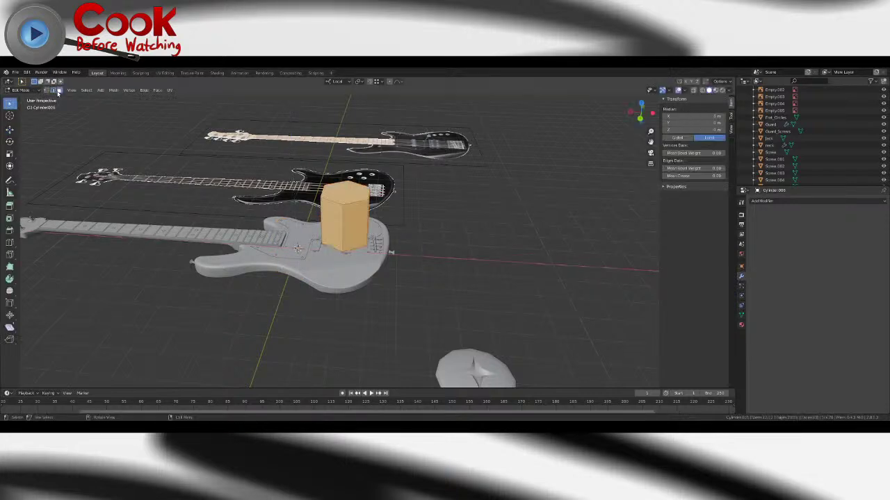
left_click(336, 191)
mouse_move(347, 219)
middle_mouse_down()
mouse_move(342, 164)
mouse_move(339, 223)
middle_mouse_up()
scroll(341, 201, "up", 5)
left_click(344, 202, "shift")
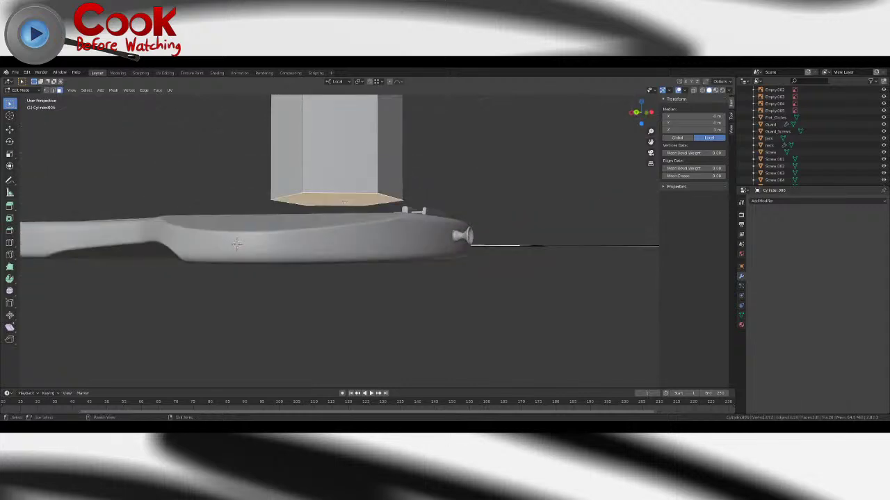
key("x")
left_click(345, 202)
scroll(346, 200, "down", 4)
middle_click_drag(346, 191, 362, 227)
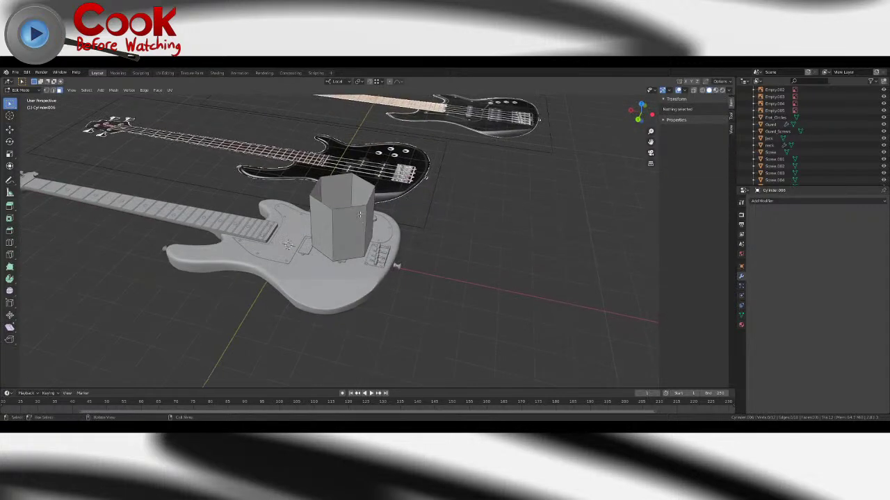
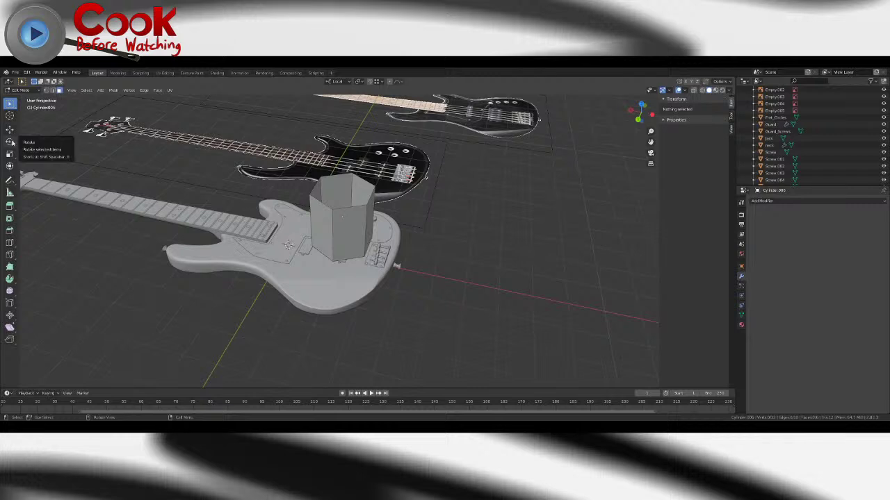
- Delete the open hexagonal tube standing above the bass body and save the file
key("Tab")
left_click(358, 240)
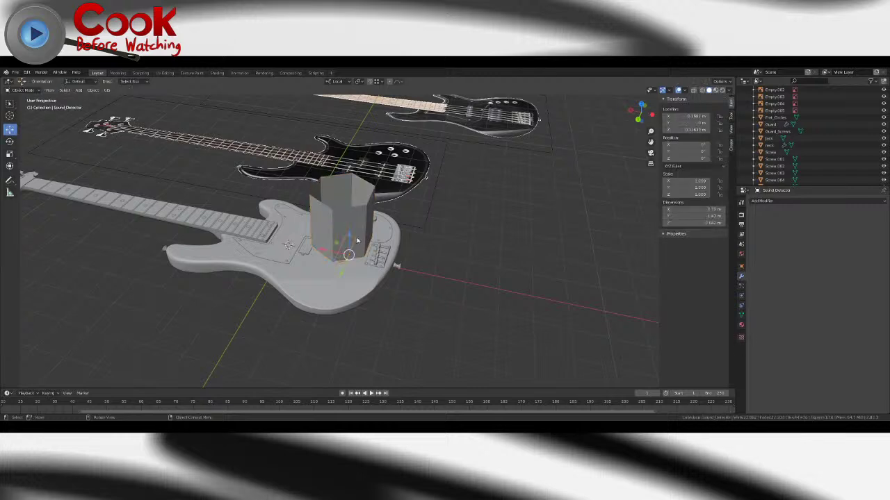
key("Delete")
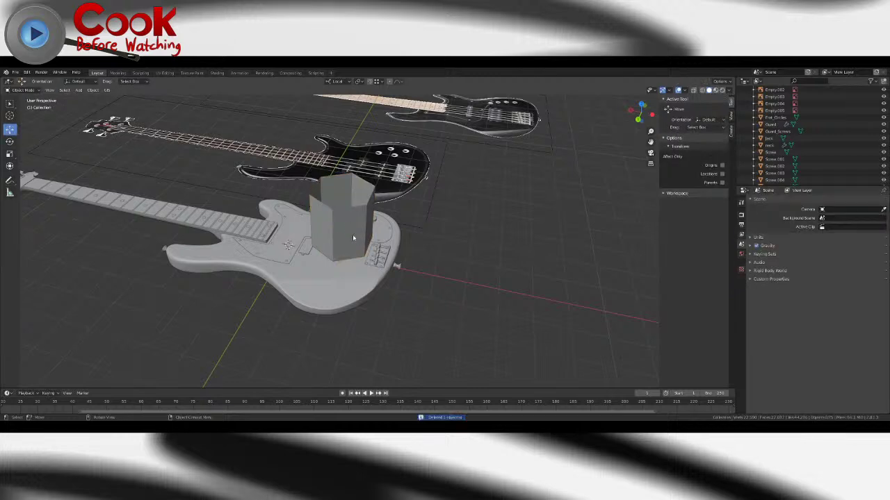
left_click(344, 226)
key("Delete")
left_click(355, 235)
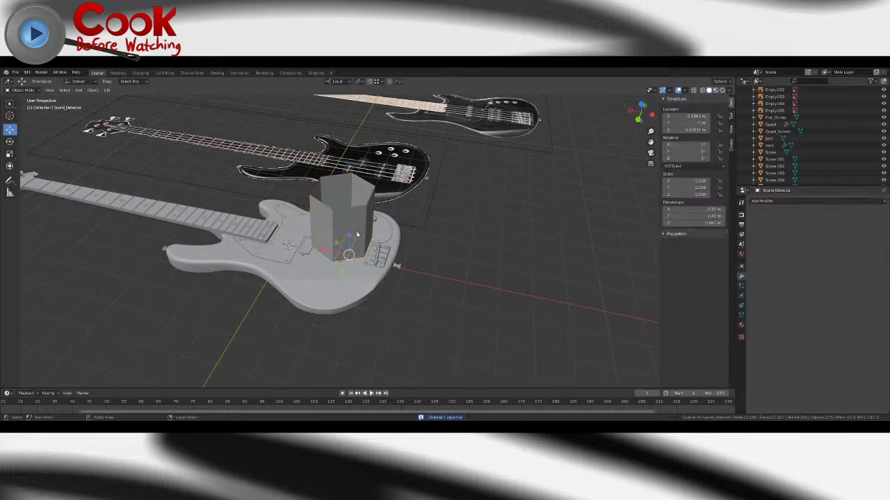
left_click(366, 220)
key("Delete")
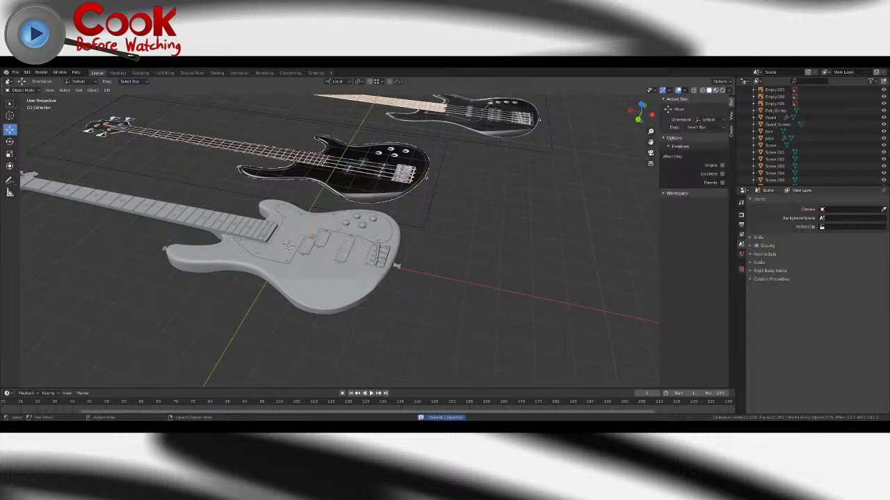
left_click(15, 72)
left_click(31, 117)
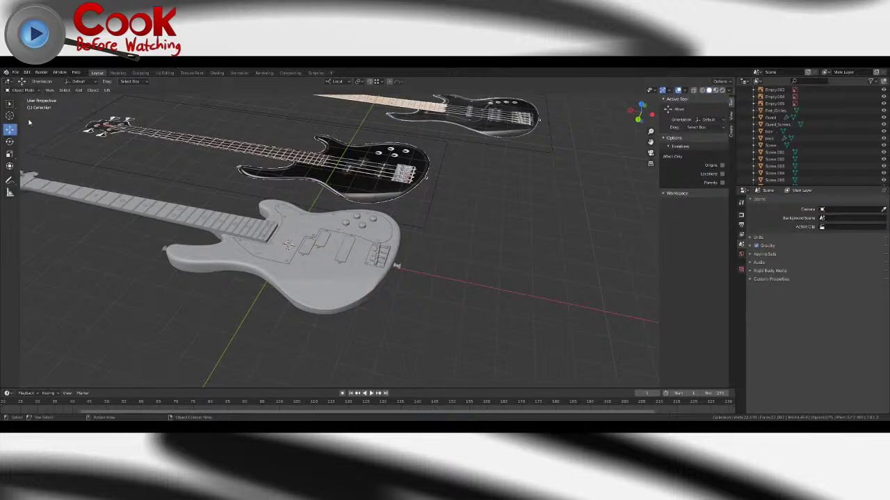
- Add a NURBS path curve to the scene at the bass body
left_click(92, 91)
mouse_move(78, 91)
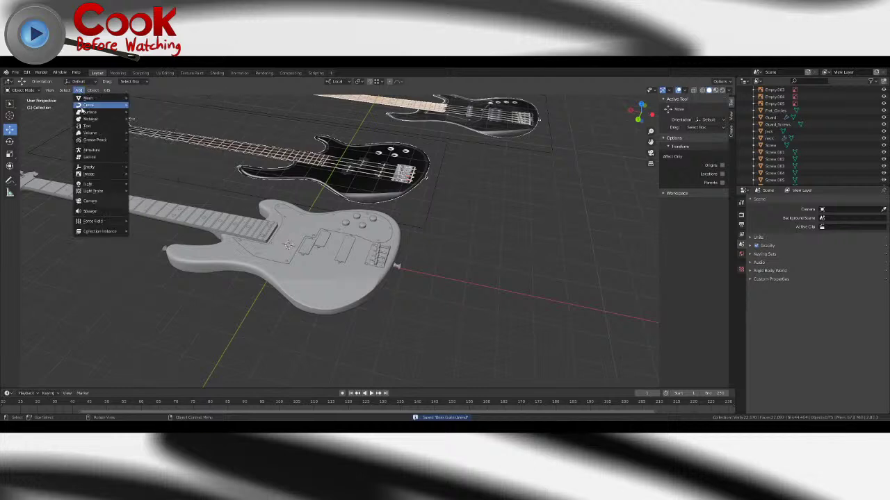
mouse_move(83, 106)
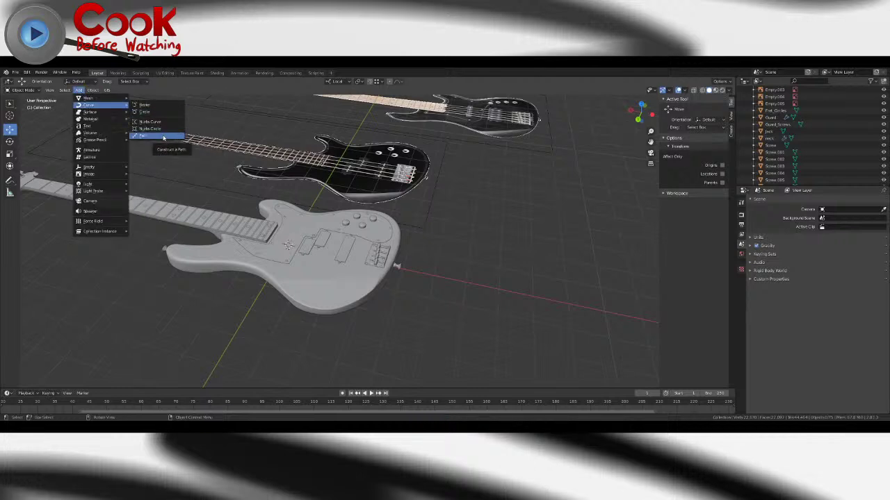
left_click(164, 137)
middle_click_drag(284, 224, 313, 229)
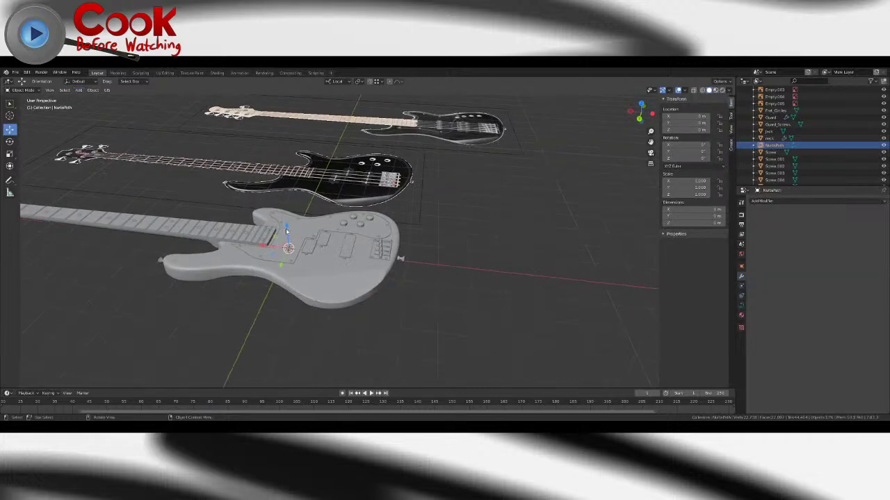
- Enable the In Front viewport display option for the path
left_click(741, 306)
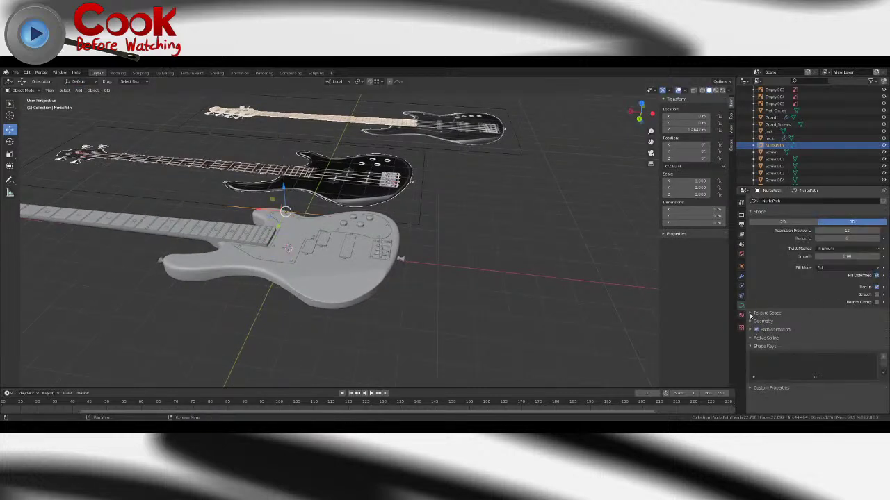
left_click(741, 266)
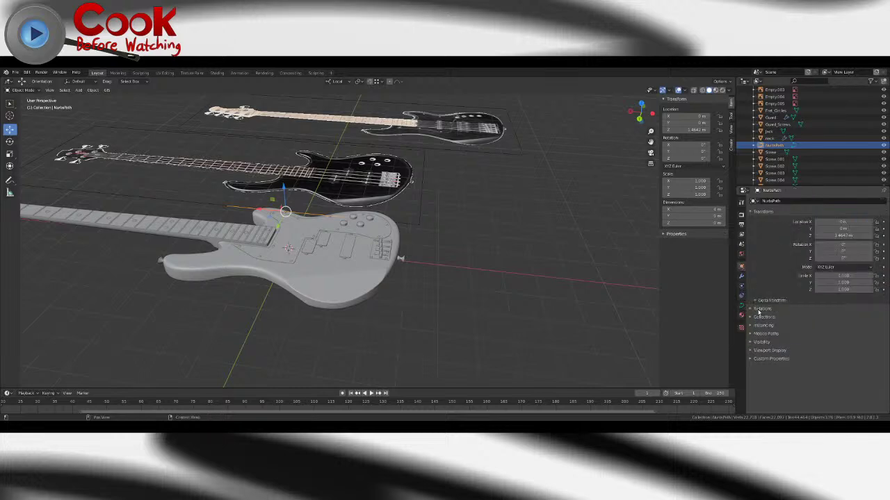
left_click(751, 342)
left_click(750, 342)
left_click(750, 334)
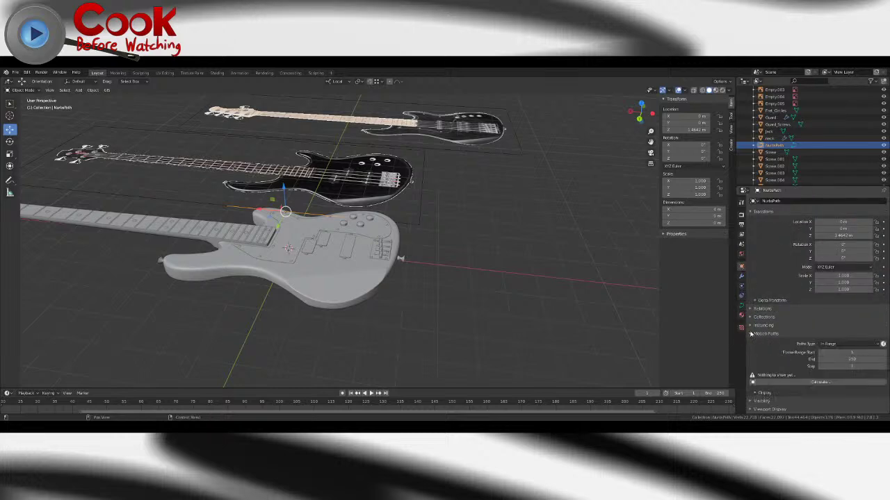
left_click(750, 334)
left_click(751, 351)
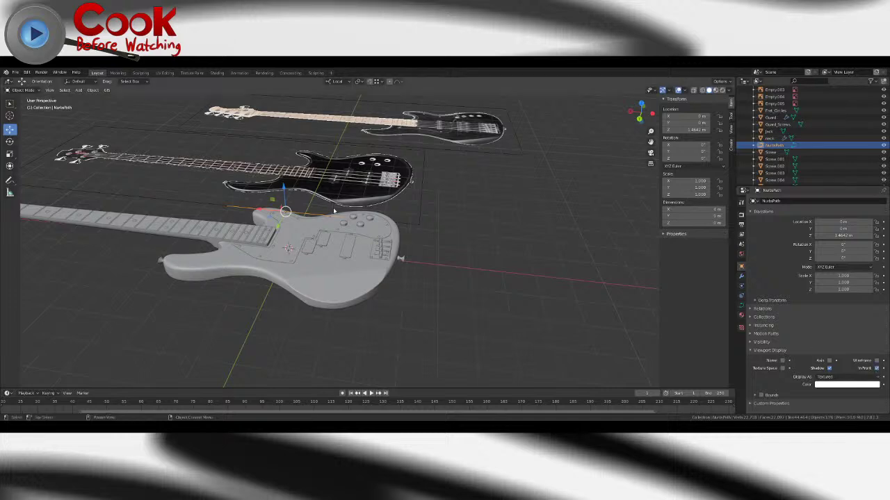
- Move the path along the bass body toward the bridge and set it just above the pickups
scroll(362, 223, "up", 3)
middle_click_drag(365, 225, 361, 214)
left_click_drag(232, 172, 289, 241)
middle_click_drag(290, 241, 224, 266)
middle_click_drag(300, 219, 378, 179)
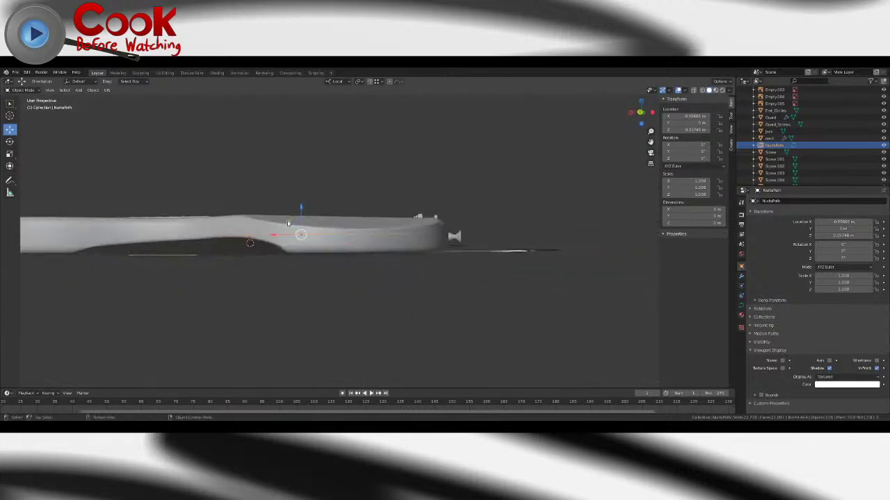
left_click_drag(288, 223, 311, 200)
middle_click_drag(403, 191, 375, 282)
scroll(379, 215, "up", 4)
key("Tab")
key("Tab")
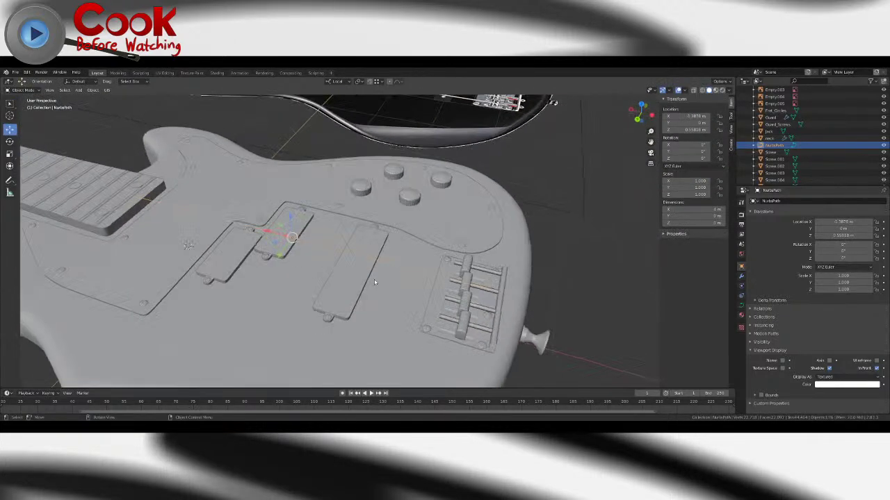
left_click_drag(277, 244, 239, 244)
middle_click_drag(291, 261, 307, 218)
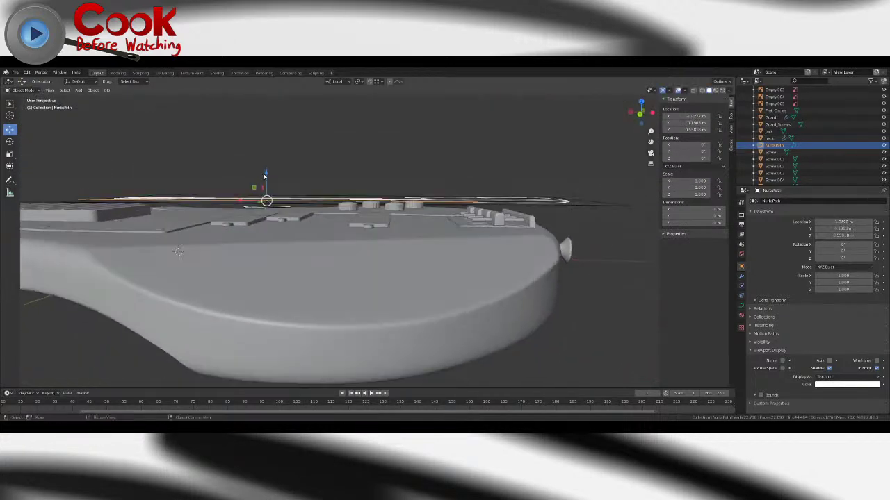
left_click_drag(266, 177, 264, 184)
left_click(264, 184)
- Move the path's end control point onto a bridge saddle so the curve lines up as a string
key("Tab")
middle_click_drag(264, 183, 464, 308)
scroll(464, 309, "up", 3)
left_click(11, 129)
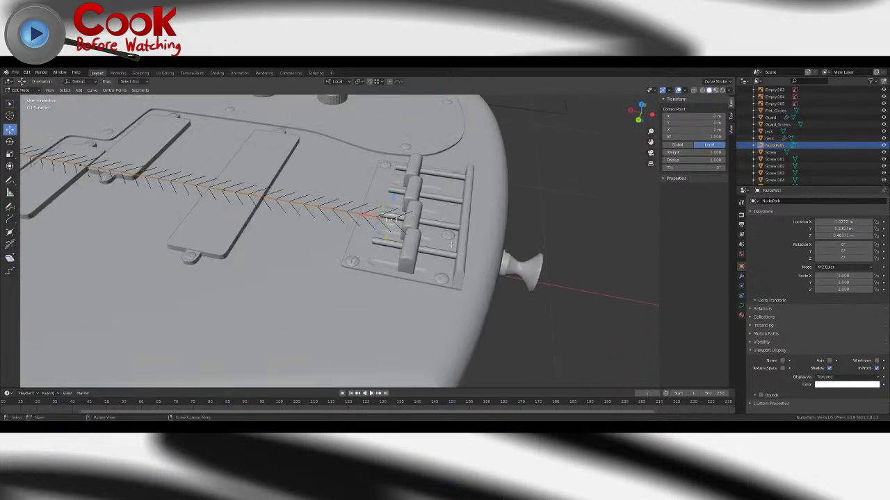
left_click_drag(376, 223, 388, 236)
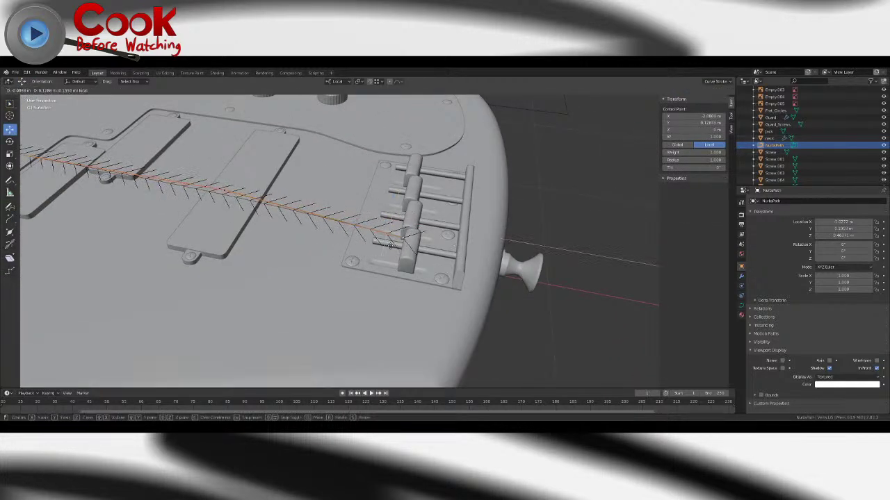
middle_click_drag(389, 236, 343, 297)
scroll(383, 249, "up", 3)
left_click_drag(408, 223, 409, 216)
key("Tab")
scroll(439, 237, "down", 4)
scroll(439, 237, "down", 5)
left_click(478, 232)
middle_click_drag(478, 232, 478, 265)
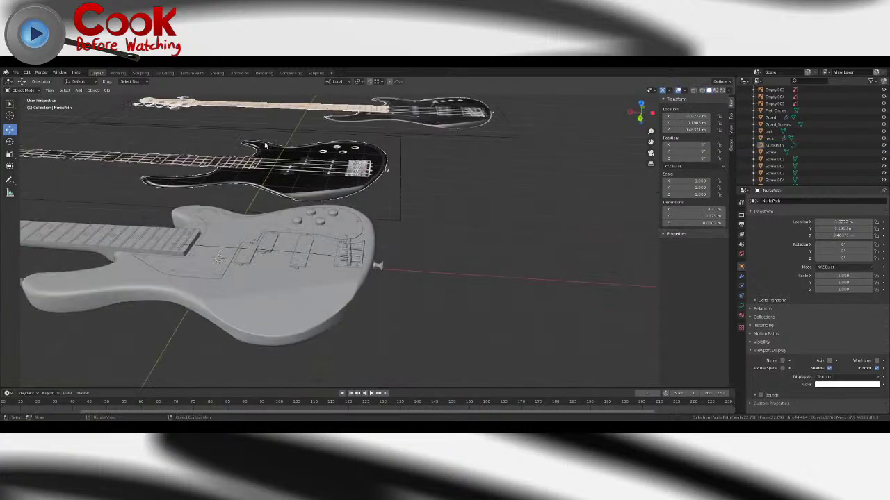
left_click(80, 91)
mouse_move(85, 98)
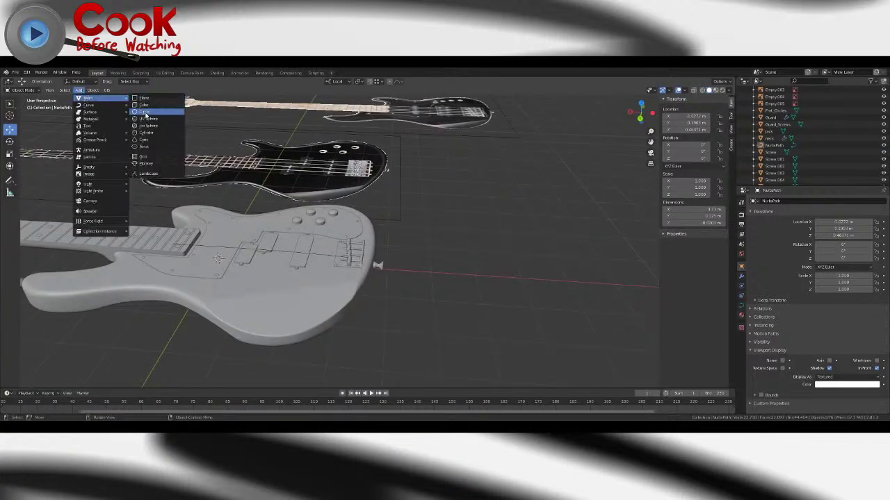
left_click(147, 114)
key("F9")
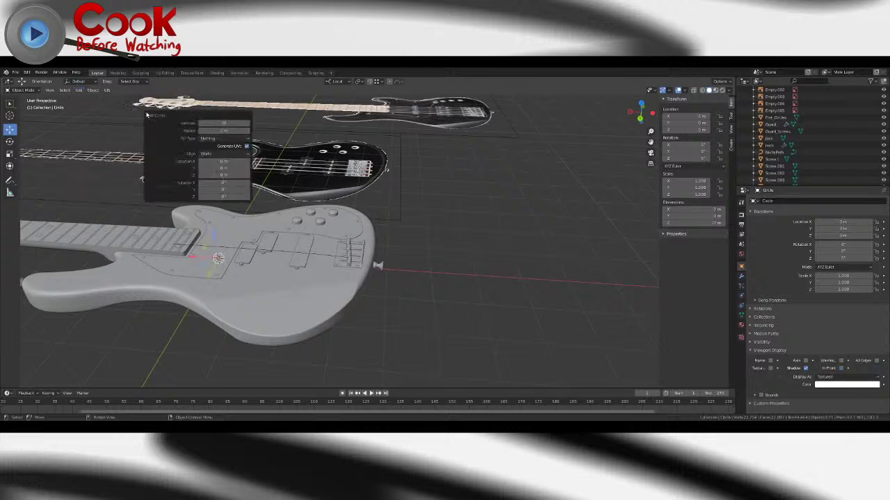
left_click(217, 124)
type("16")
key("Return")
left_click_drag(205, 247, 433, 219)
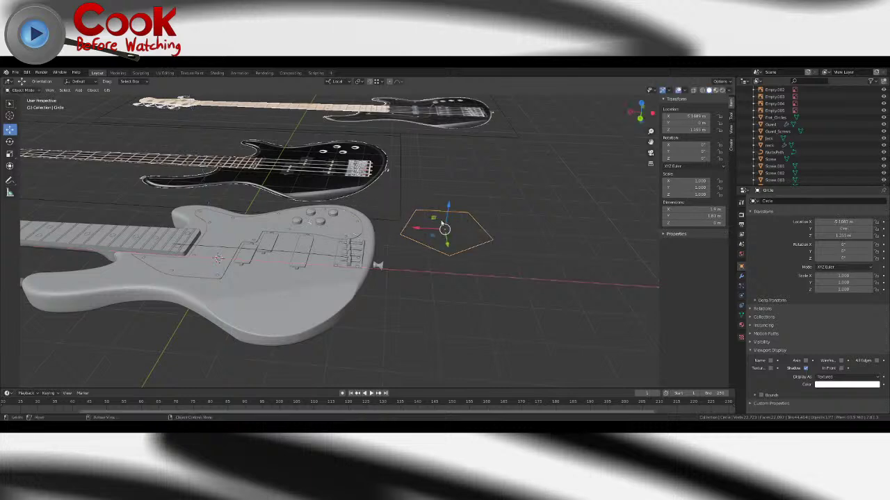
key("Delete")
left_click(81, 90)
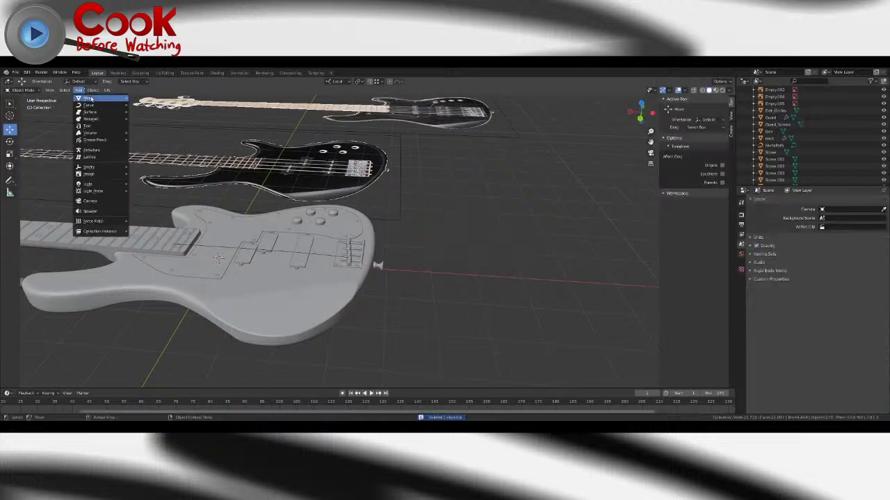
mouse_move(91, 98)
left_click(150, 126)
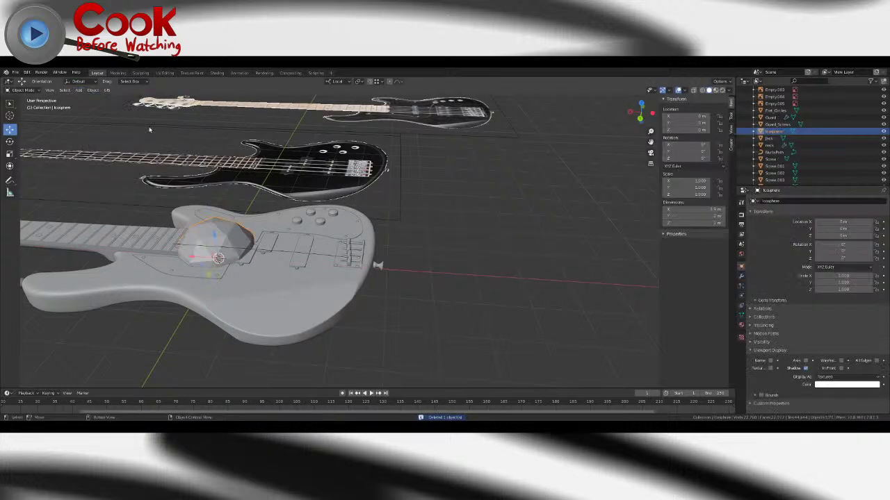
key("Delete")
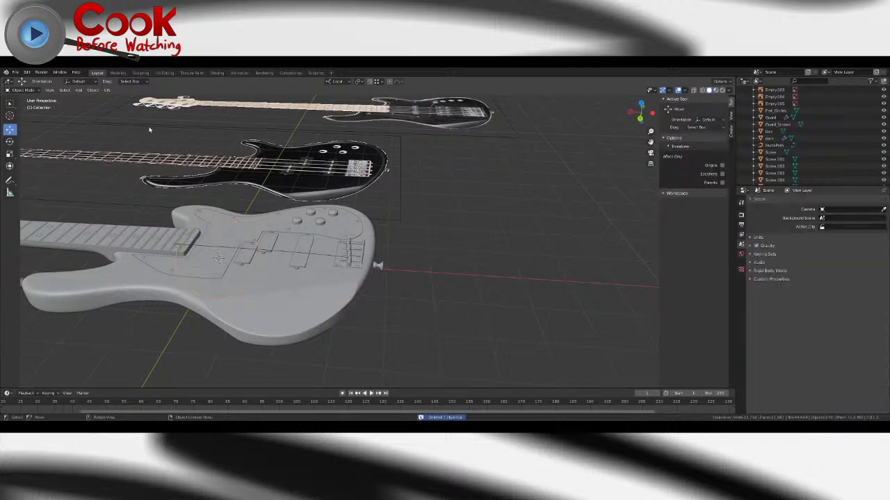
- Add a hexagonal cylinder mesh and move it beyond the bridge end of the bass body
left_click(78, 91)
mouse_move(90, 100)
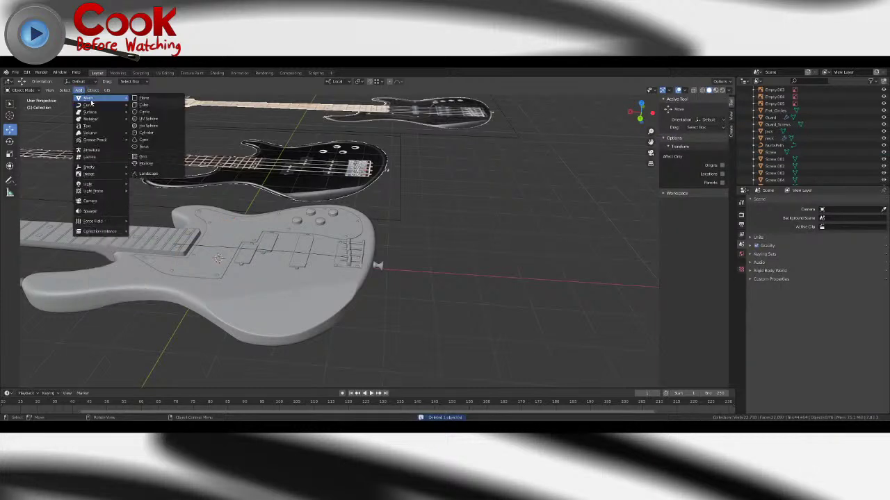
left_click(149, 133)
left_click_drag(203, 248, 427, 205)
- Delete the top and bottom faces of the hexagonal cylinder
key("Tab")
left_click(454, 176)
middle_click_drag(453, 175, 436, 206)
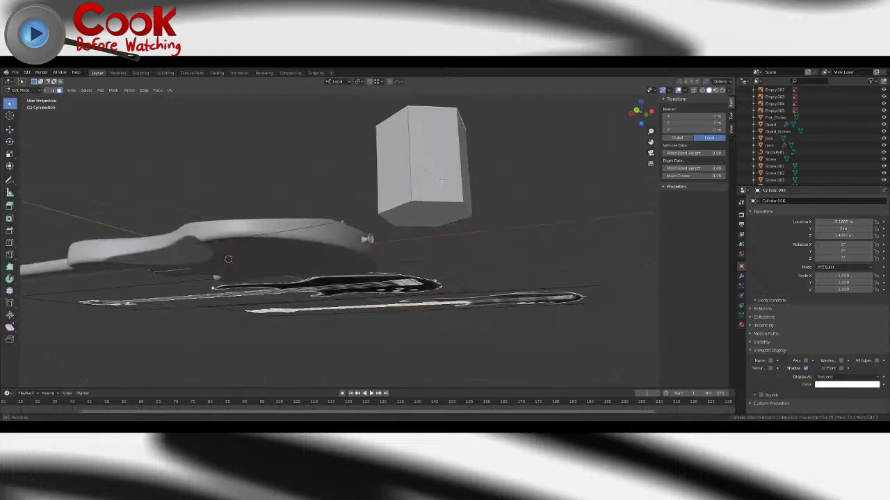
left_click(436, 205)
key("x")
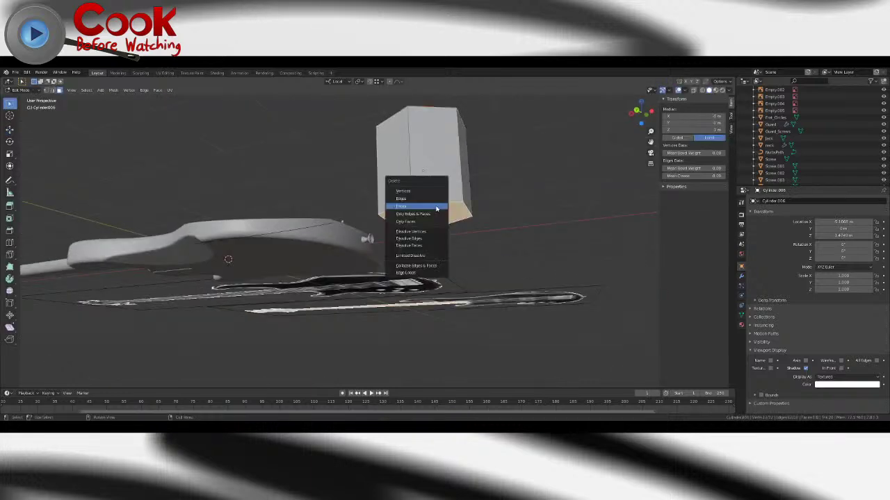
left_click(436, 208)
middle_click_drag(436, 208, 425, 257)
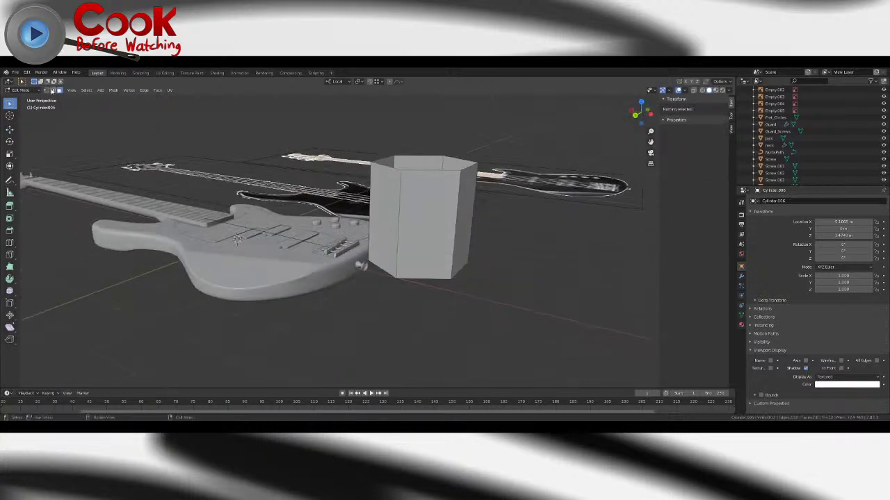
- Mark one vertical edge of the hexagonal tube as a seam
left_click(53, 90)
left_click(144, 90)
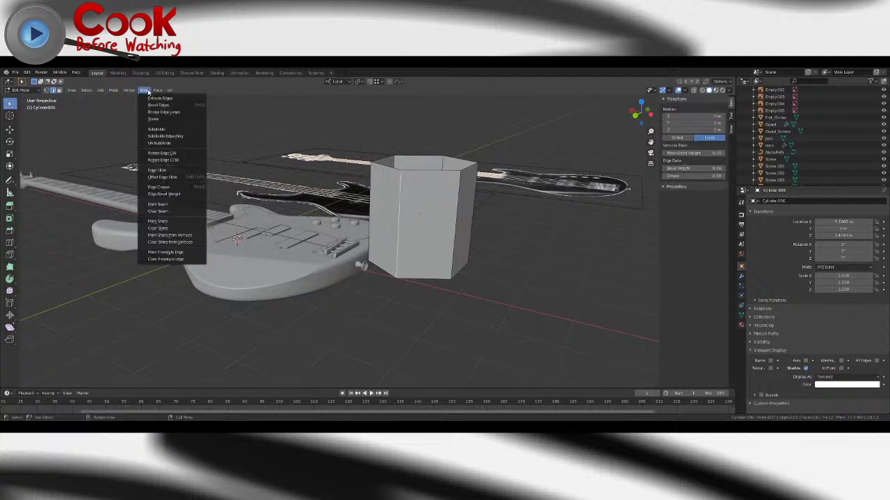
left_click(180, 206)
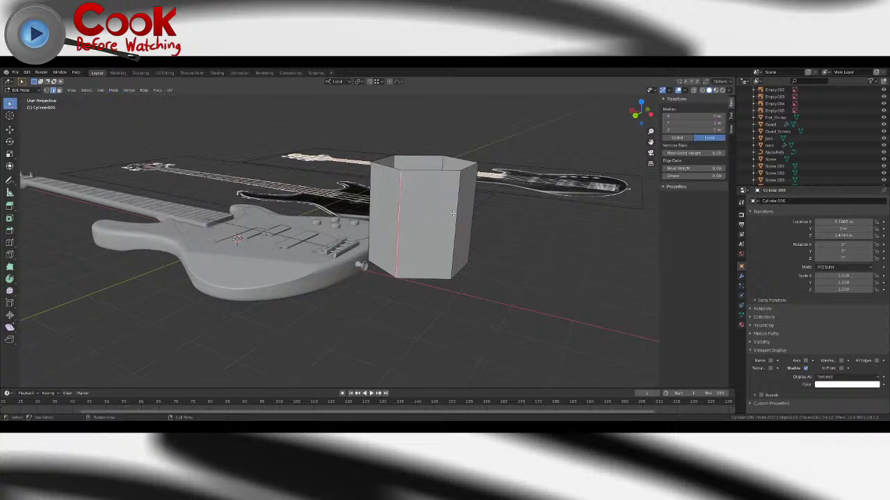
- Select the whole tube mesh and split the viewport to show a UV Editor beside it
key("a")
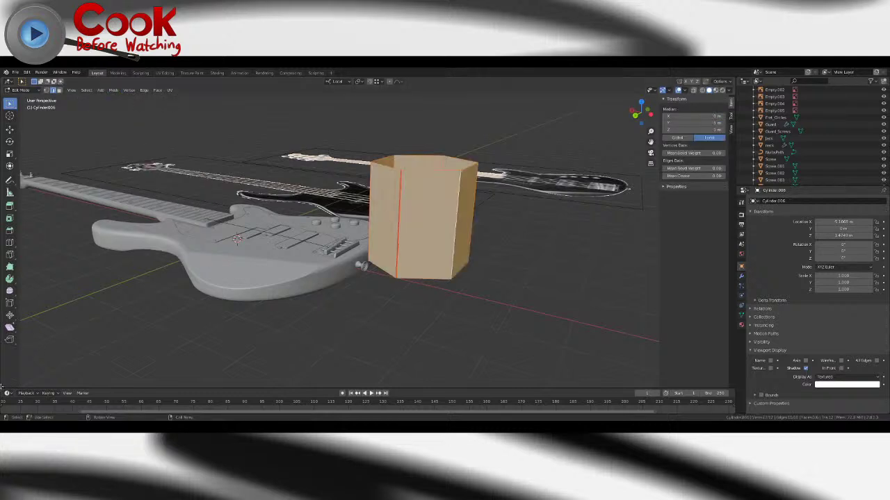
left_click_drag(2, 387, 312, 375)
left_click(20, 91)
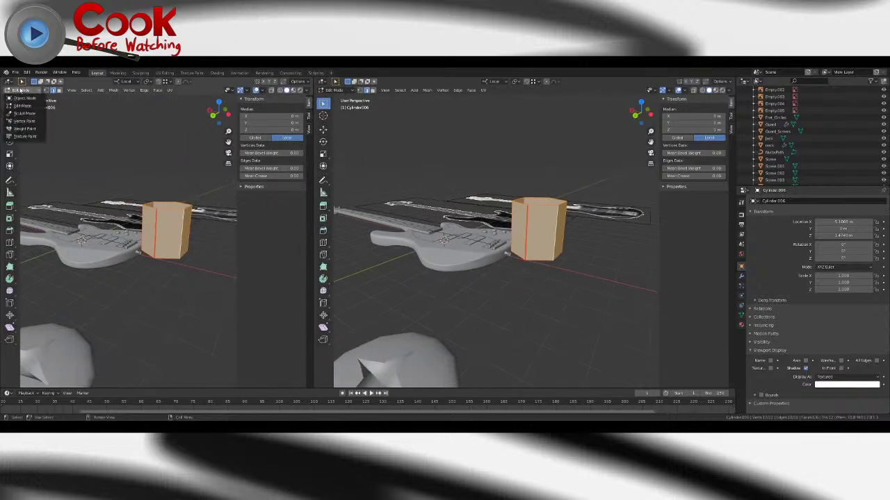
left_click(10, 90)
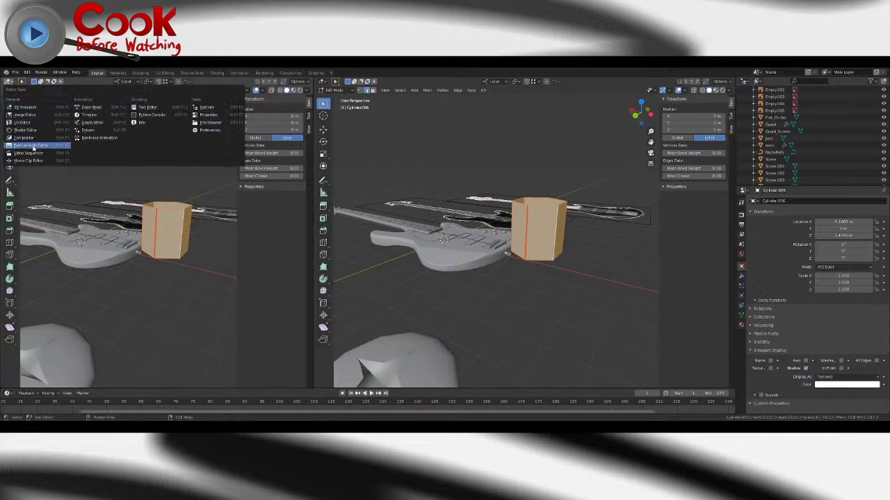
left_click(33, 148)
left_click(9, 82)
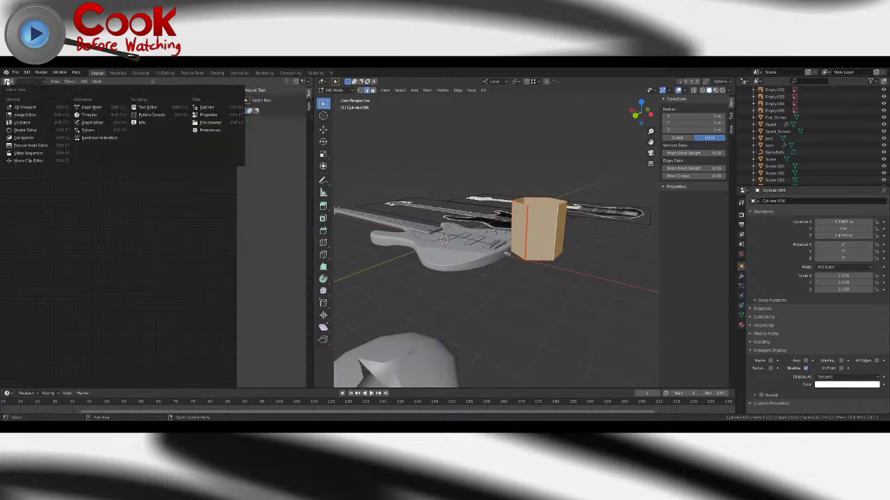
left_click(23, 123)
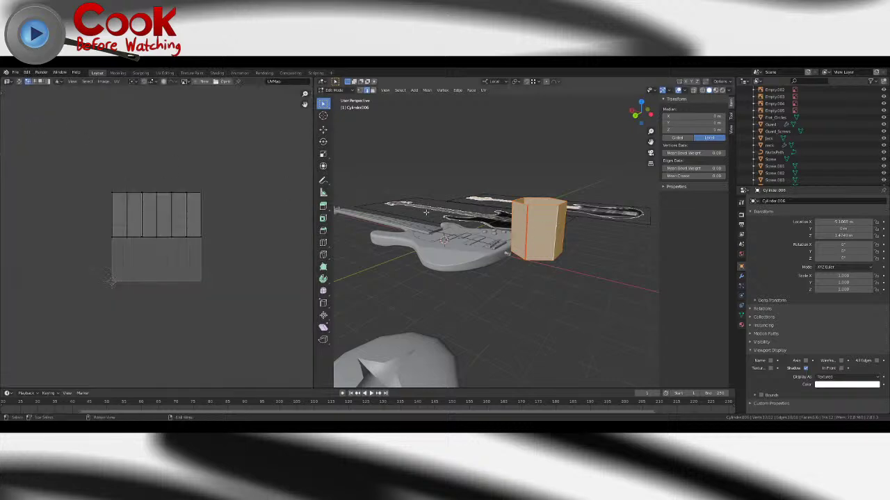
- Stretch the tube's UV layout by moving its bottom row of vertices down along Y to the lower edge of the UV square
left_click_drag(91, 179, 239, 264)
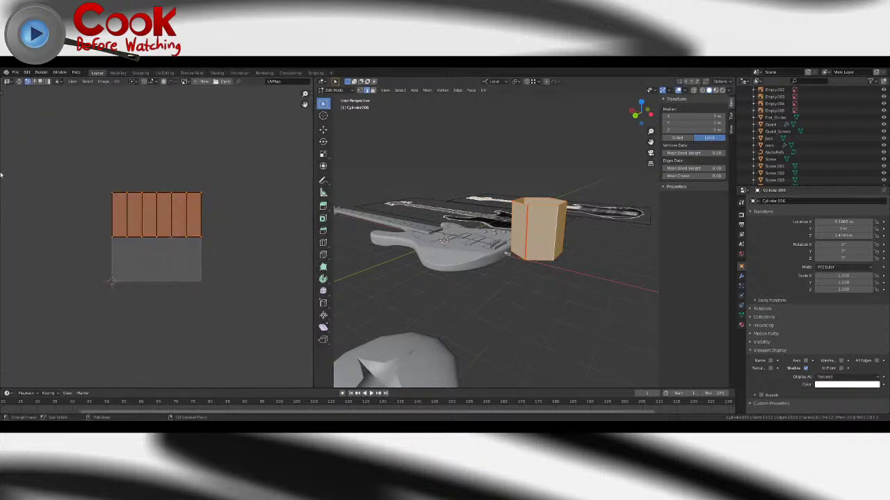
left_click(101, 187)
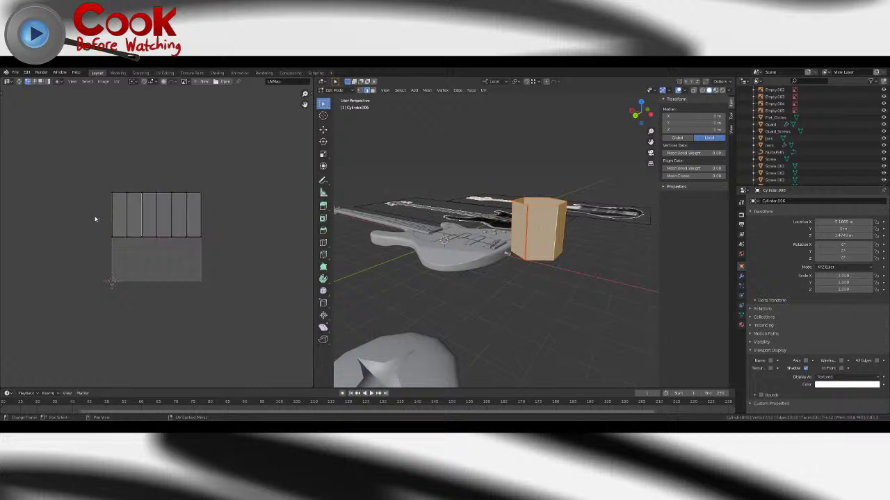
left_click_drag(96, 219, 258, 270)
key("g")
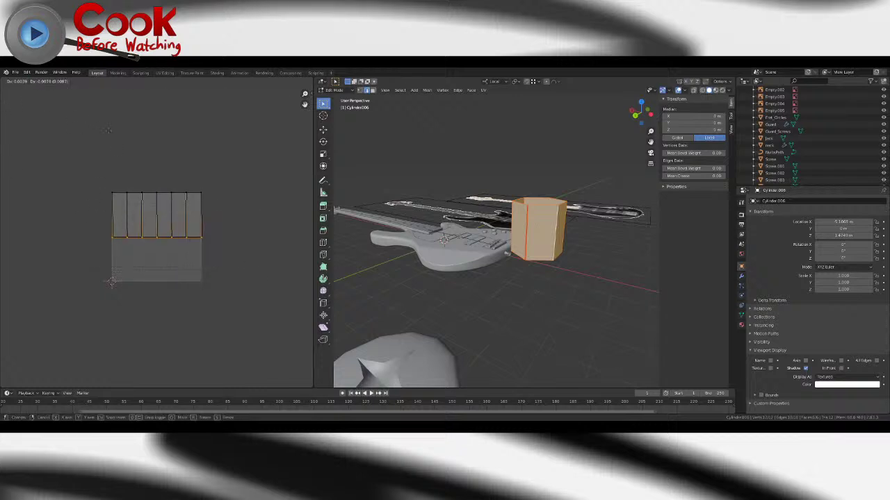
key("y")
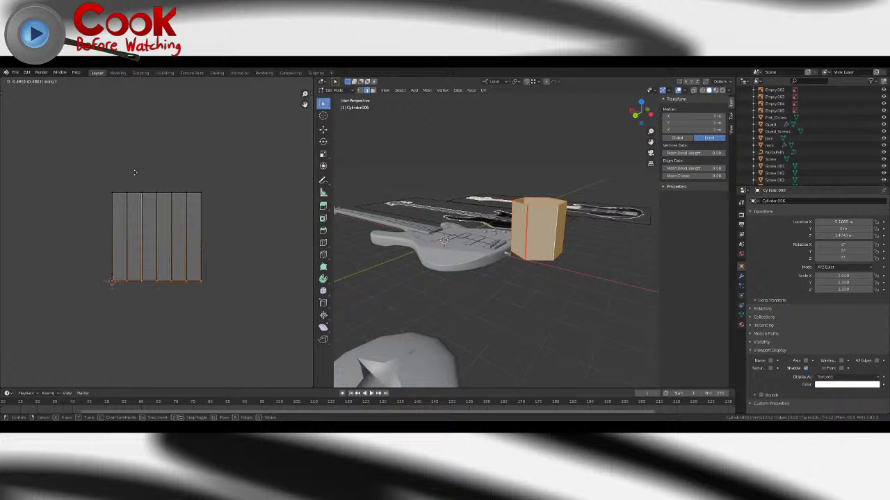
left_click(134, 172)
- Fine-tune the bottom UV row along Y against the lower boundary of the UV square
scroll(218, 283, "up", 4)
middle_click_drag(214, 291, 218, 234)
scroll(218, 235, "up", 2)
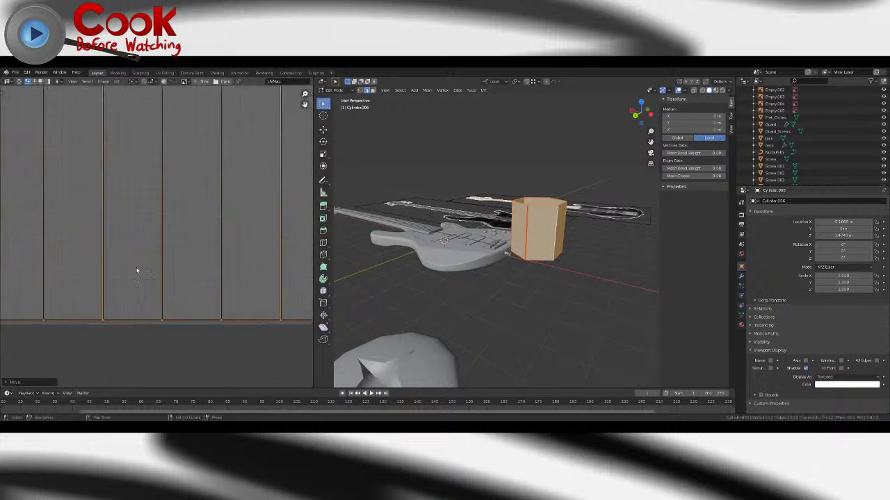
middle_click_drag(137, 271, 143, 245)
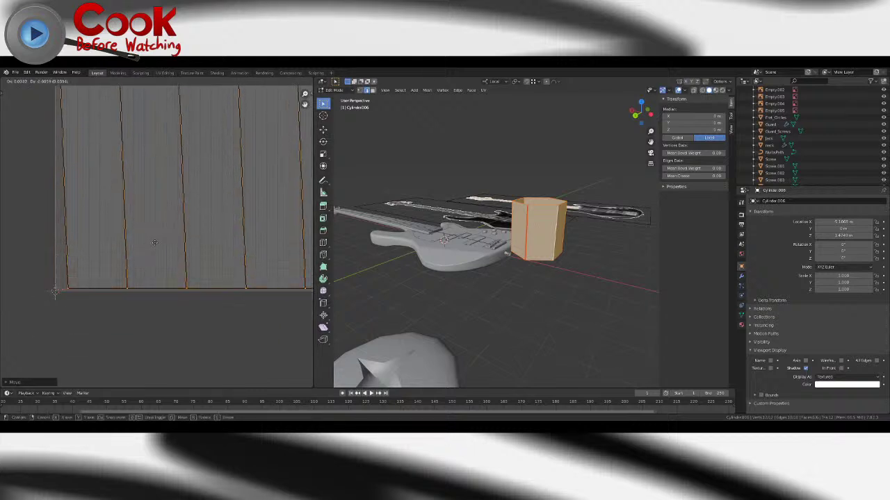
key("g")
key("y")
left_click(157, 246)
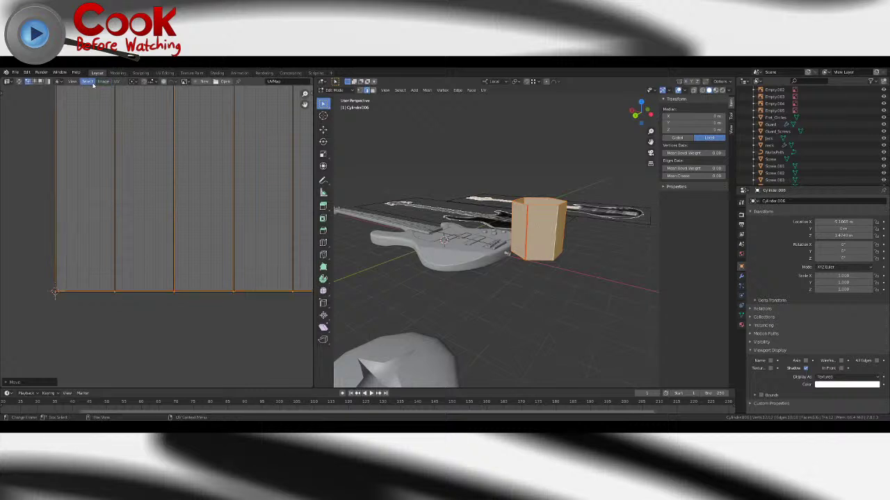
- Snap the selected bottom row of UV vertices to pixels
left_click(91, 83)
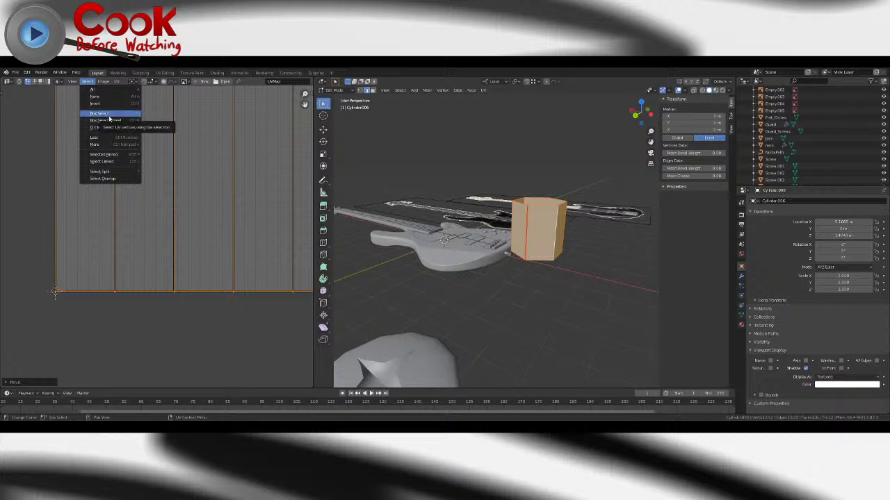
left_click(116, 82)
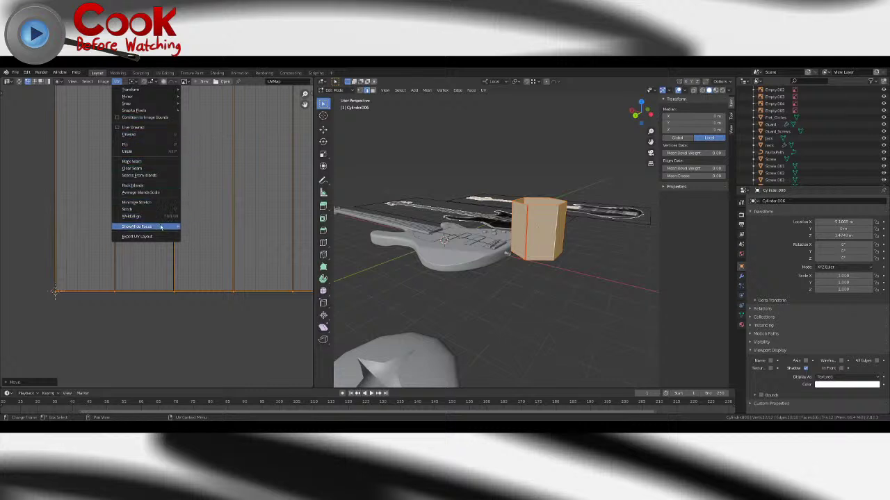
mouse_move(160, 229)
mouse_move(143, 111)
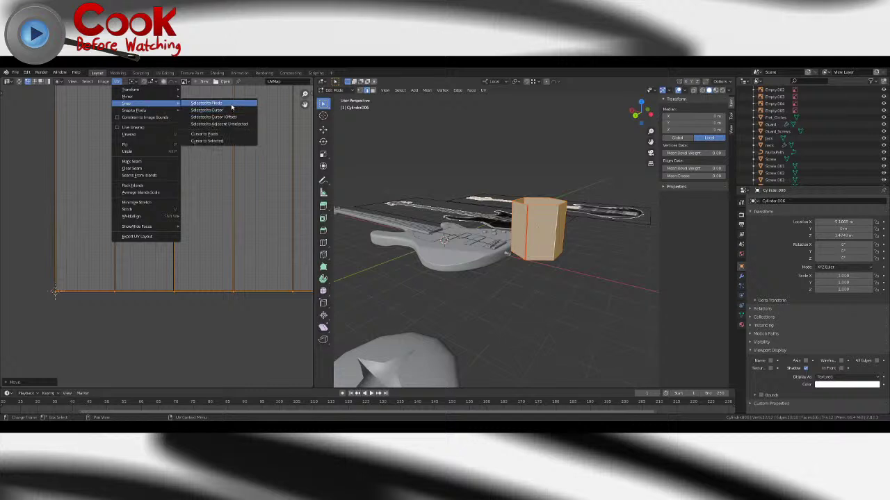
left_click(232, 106)
left_click(162, 296)
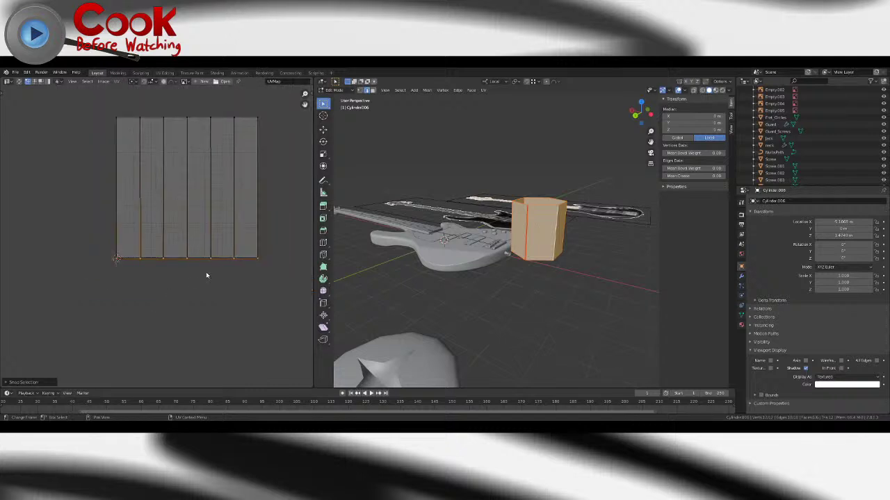
- Try to move the tube object farther from the bass body along its X axis in Object Mode
key("Tab")
middle_click_drag(530, 247, 495, 267)
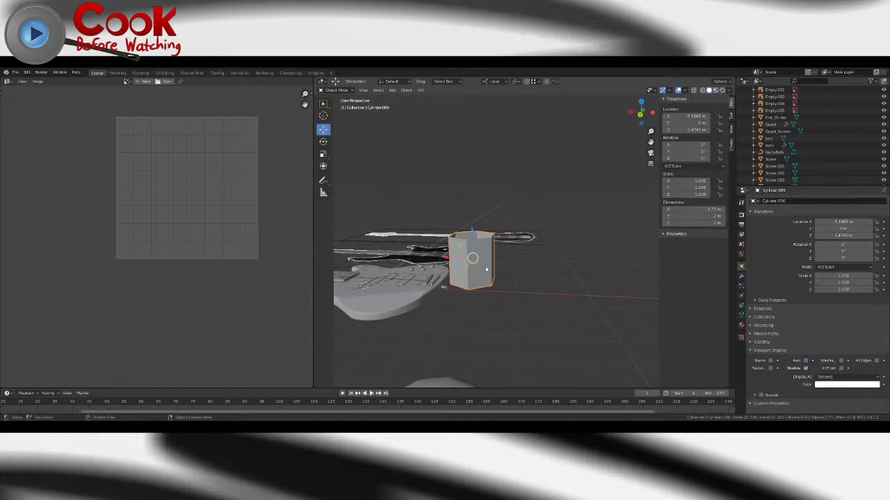
middle_click_drag(490, 278, 495, 262)
key("shift+space")
key("r")
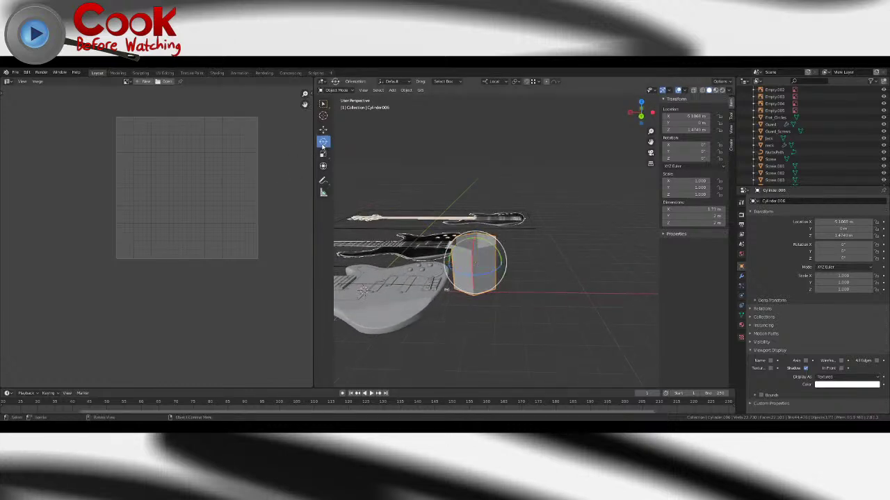
left_click(324, 131)
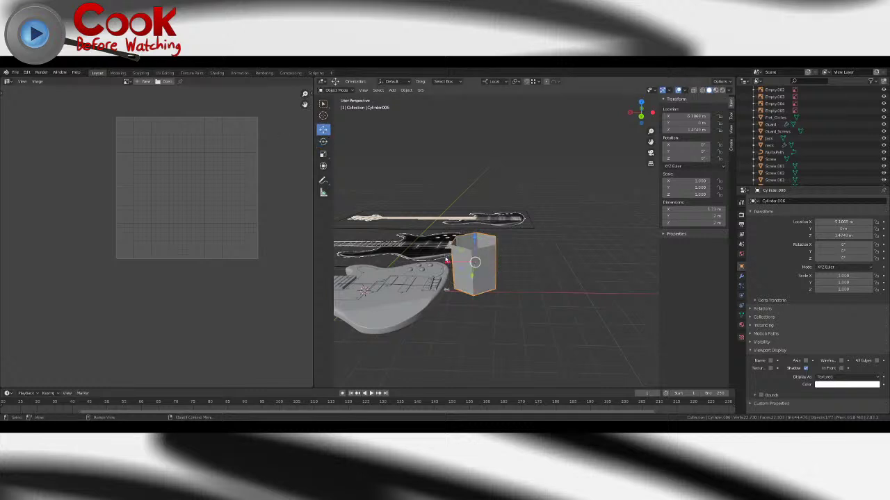
left_click_drag(447, 259, 504, 262)
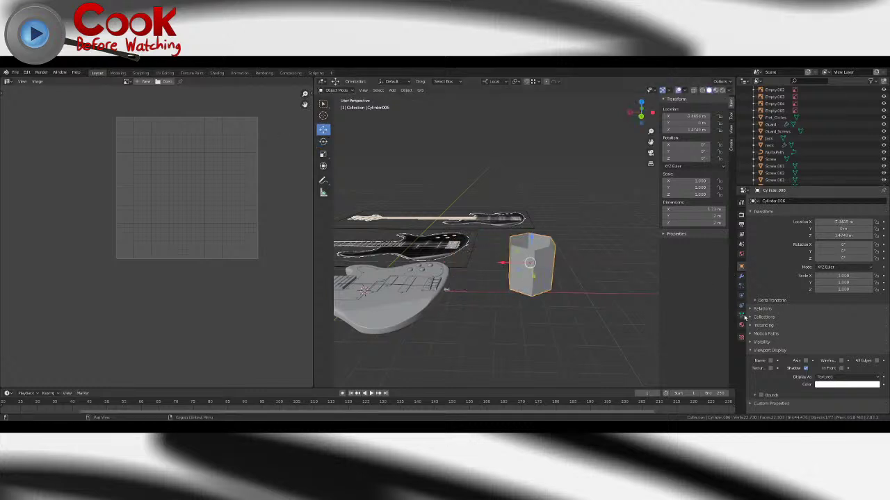
key("ctrl+z")
- Move the tube's mesh 1 m up along local Z in Edit Mode, keeping the object origin in place
key("Tab")
middle_click_drag(498, 276, 493, 262)
left_click(324, 130)
left_click_drag(479, 229, 479, 210)
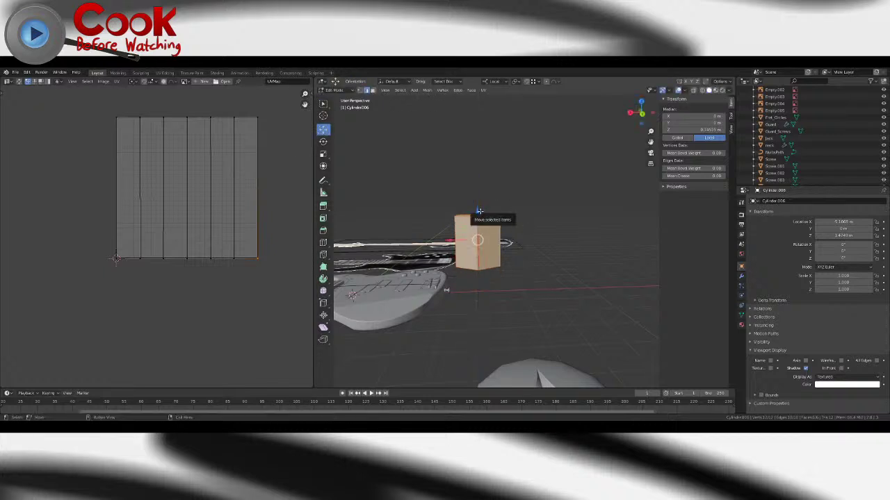
key("F9")
left_click(559, 236)
type("1")
key("Return")
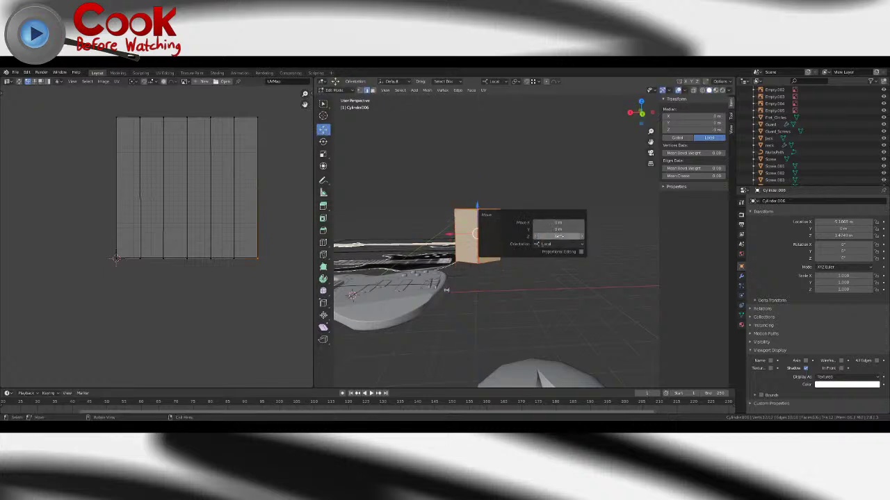
key("Tab")
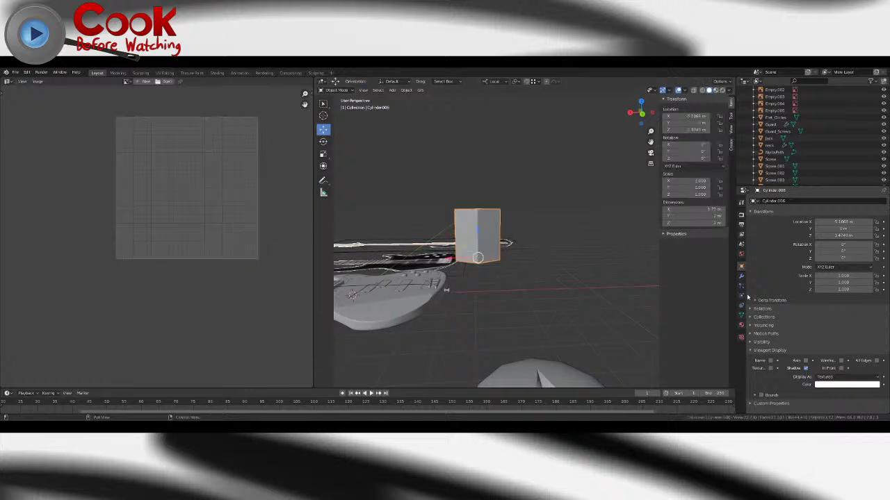
- Add an Array modifier to the tube with a relative offset of 0 in X and 1 in Z
left_click(741, 278)
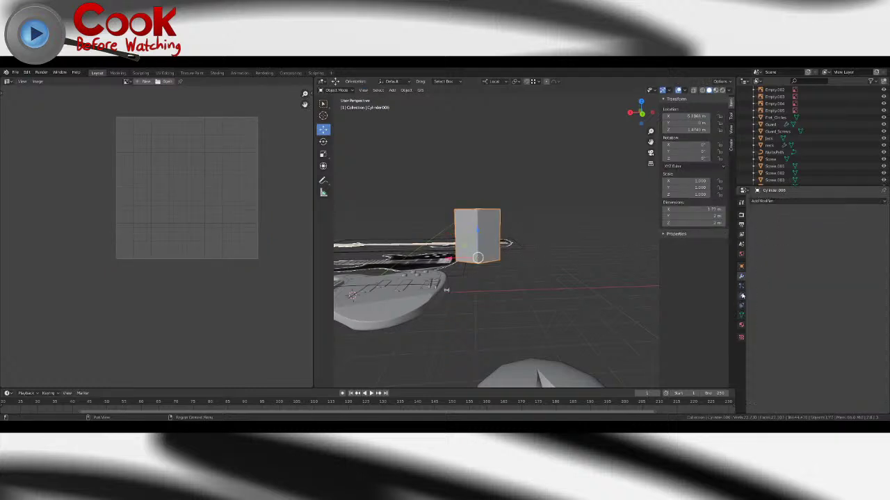
left_click(764, 201)
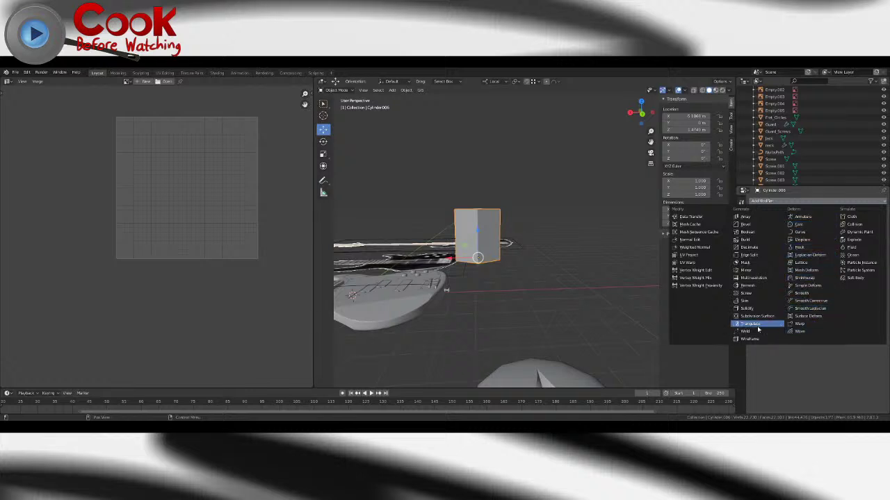
left_click(753, 220)
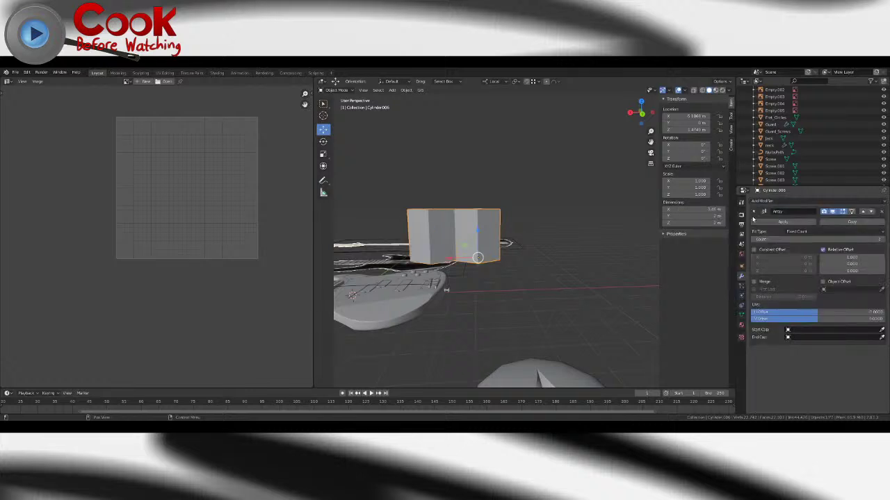
left_click(854, 257)
type("0")
key("Return")
left_click(861, 271)
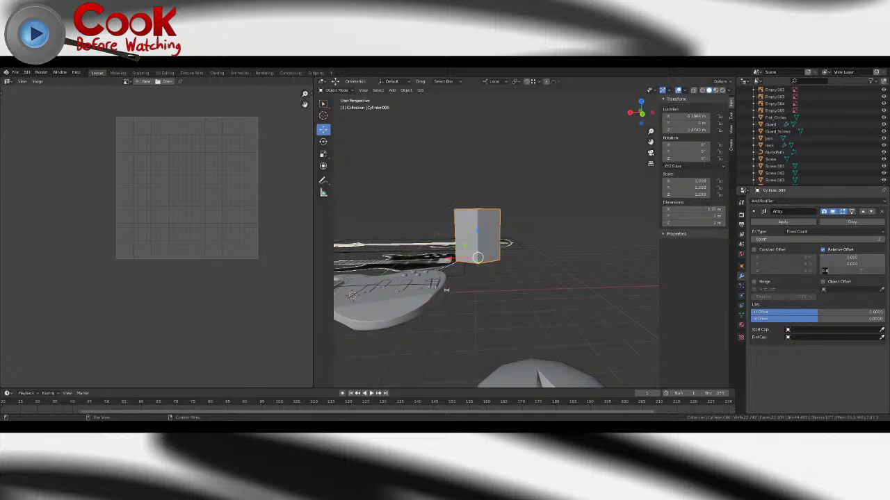
type("1")
key("Return")
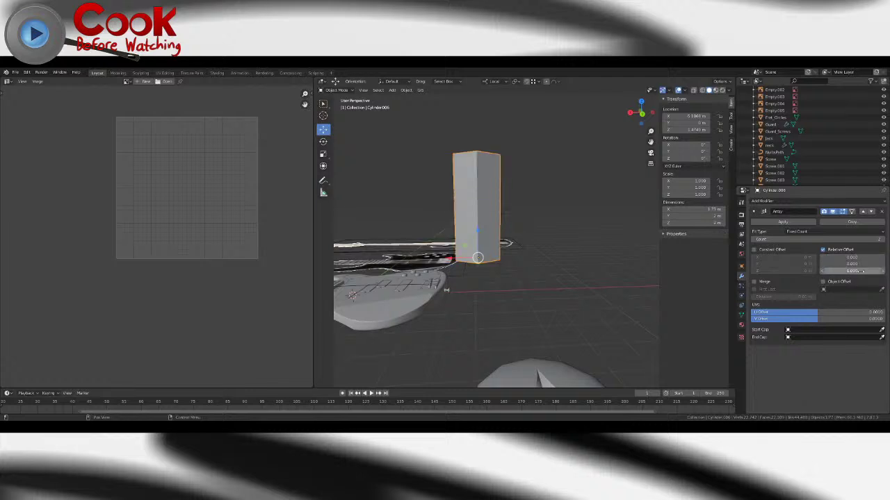
- Add a Curve modifier to the tube and set NurbsPath as its curve object
left_click(771, 202)
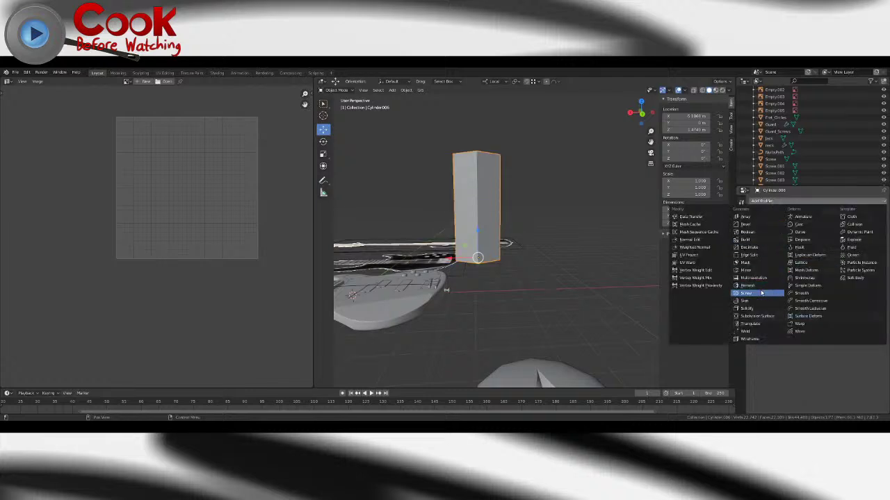
left_click(803, 234)
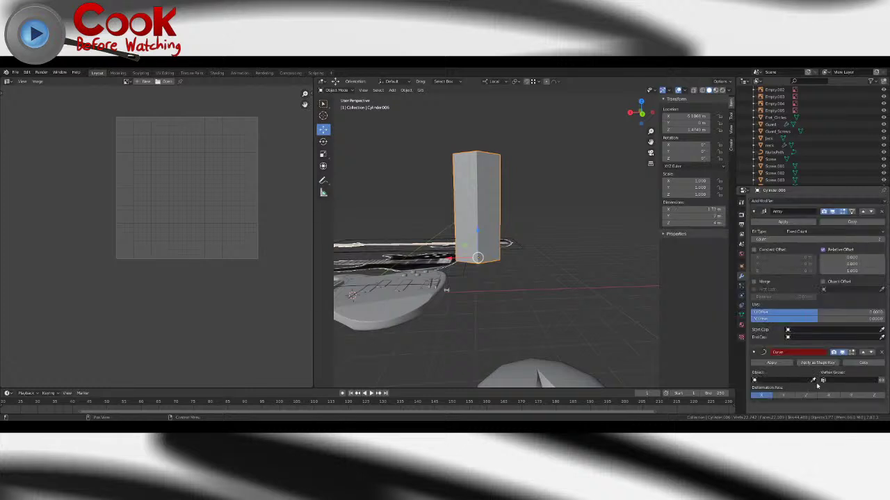
left_click(780, 381)
left_click(776, 309)
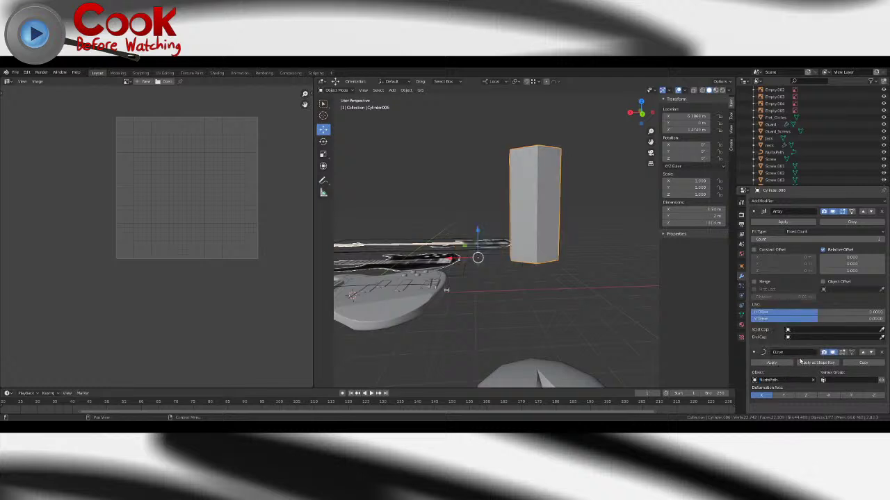
- Try to raise the points of the string path curve along Z in Edit Mode
left_click(399, 287)
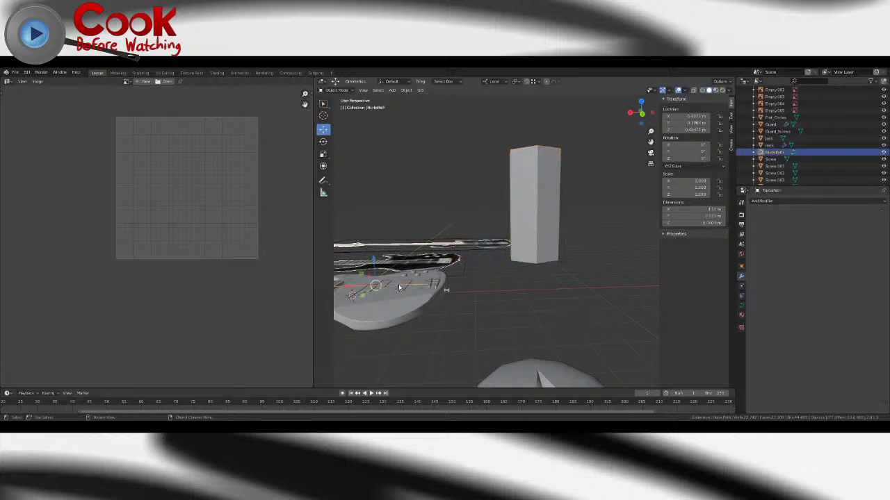
key("Tab")
left_click_drag(374, 262, 363, 87)
key("ctrl+z")
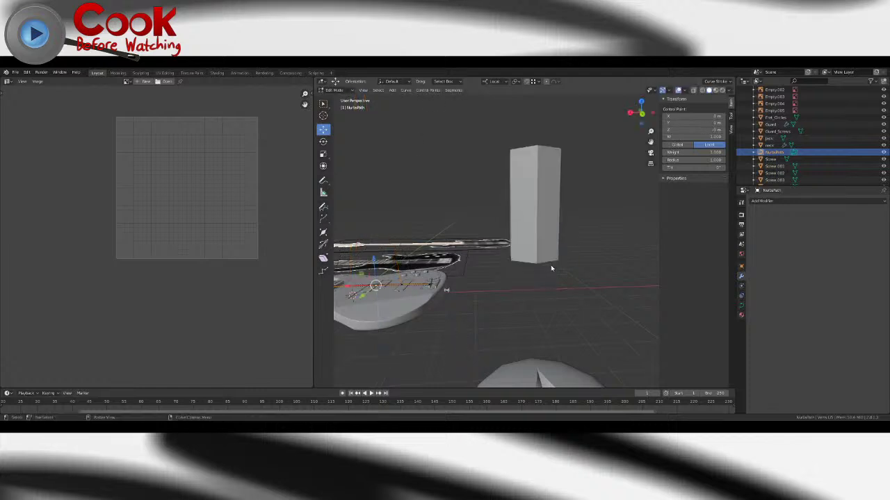
- Reselect the arrayed tube and remove its Curve modifier
key("Tab")
left_click(538, 224)
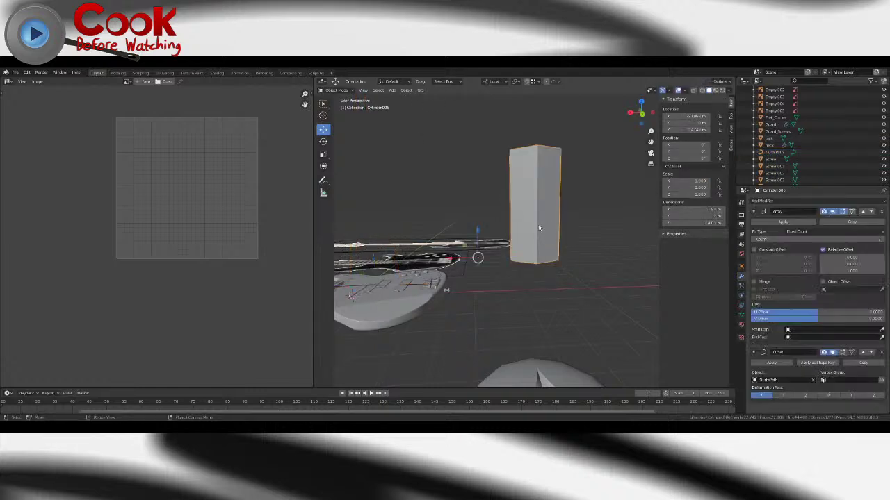
left_click(882, 352)
left_click(787, 202)
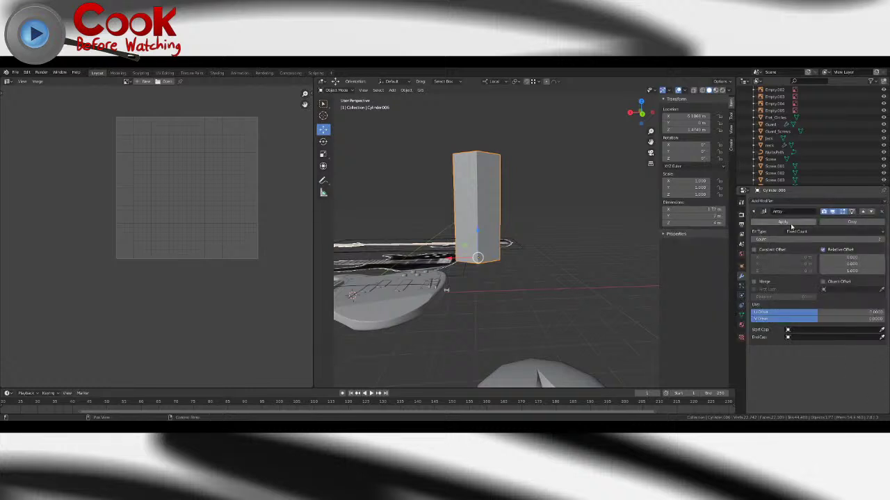
left_click(741, 296)
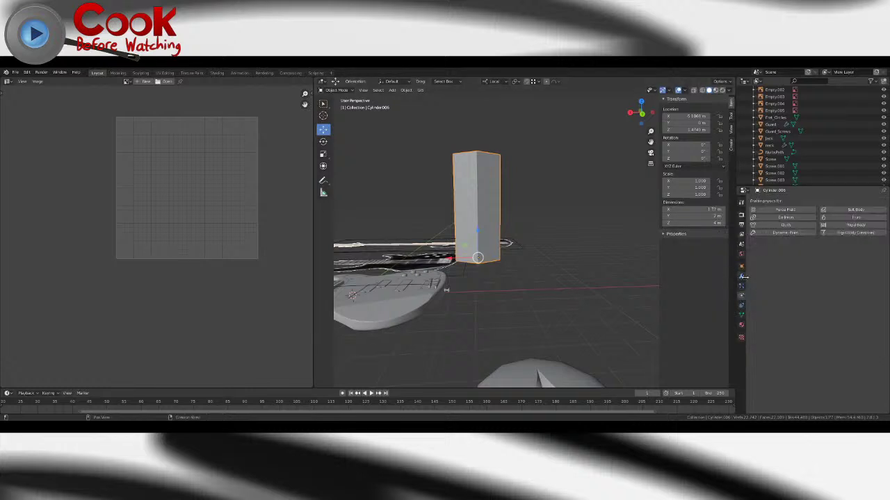
left_click(741, 286)
left_click(742, 306)
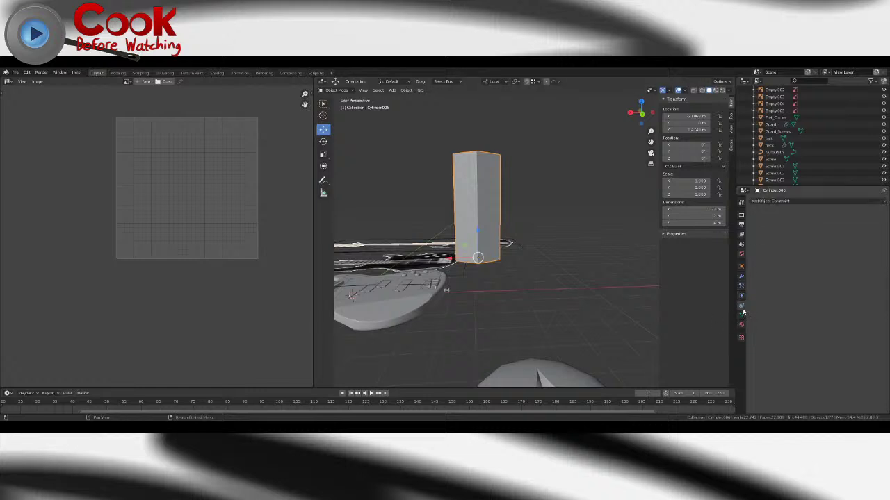
left_click(777, 202)
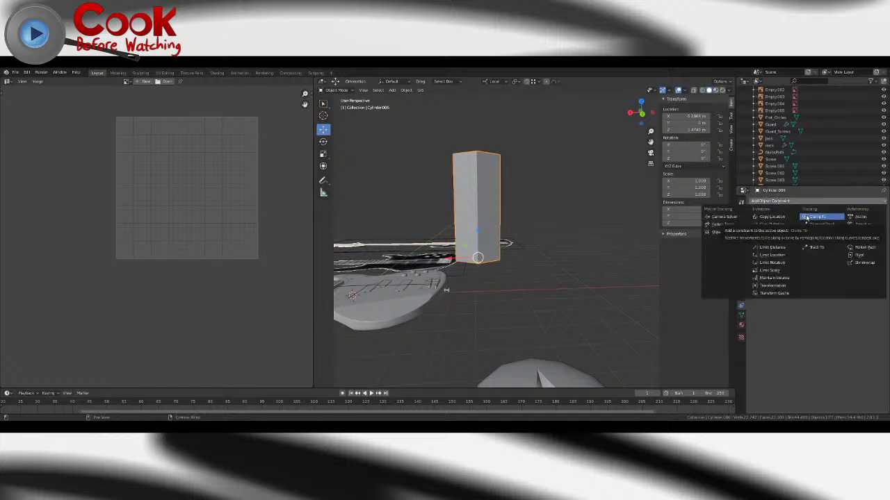
left_click(776, 318)
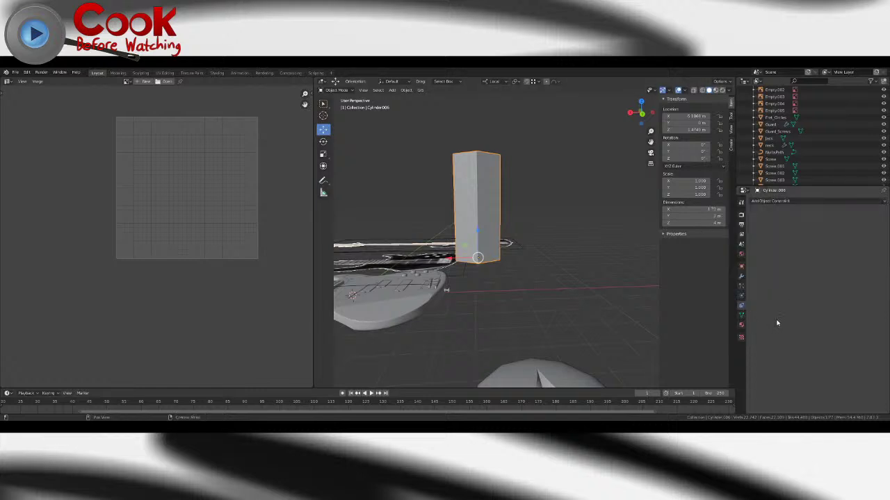
- Add a Curve modifier below the tube's Array modifier and set NurbsPath as its curve object
left_click(741, 276)
left_click(765, 201)
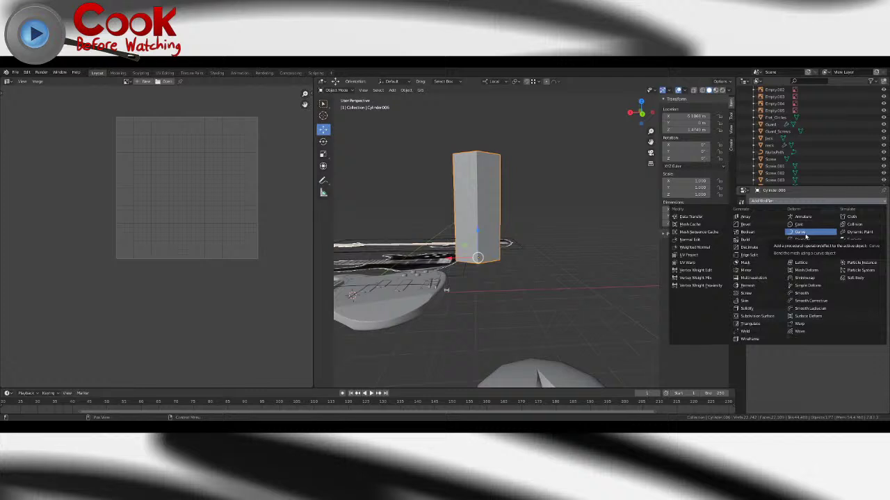
left_click(802, 234)
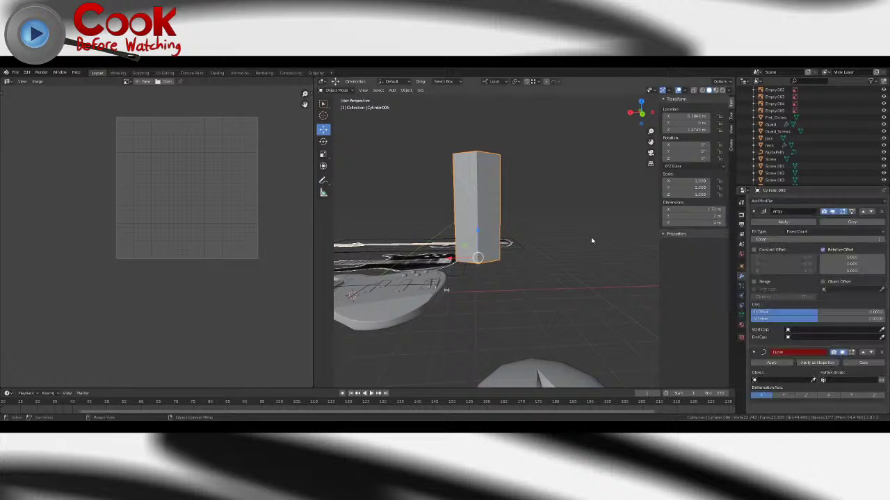
left_click(790, 380)
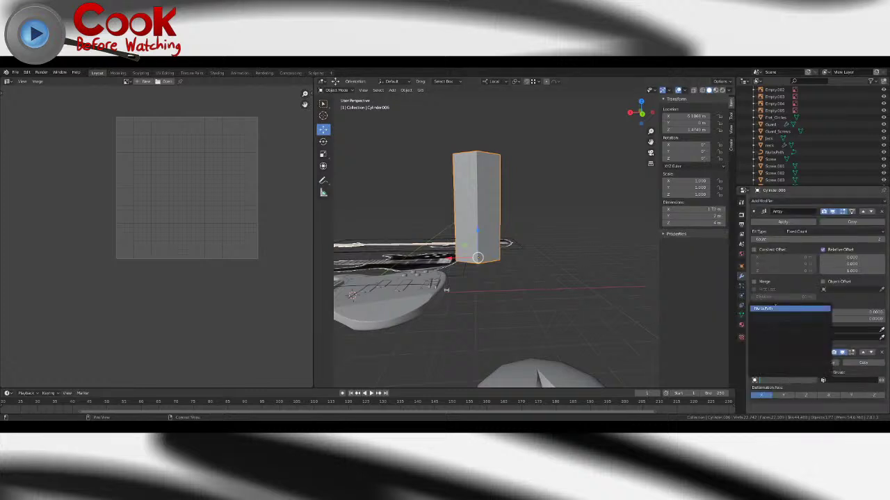
left_click(785, 308)
- Try to shift the arrayed tube along the X axis in Object Mode, and undo the move
key("Tab")
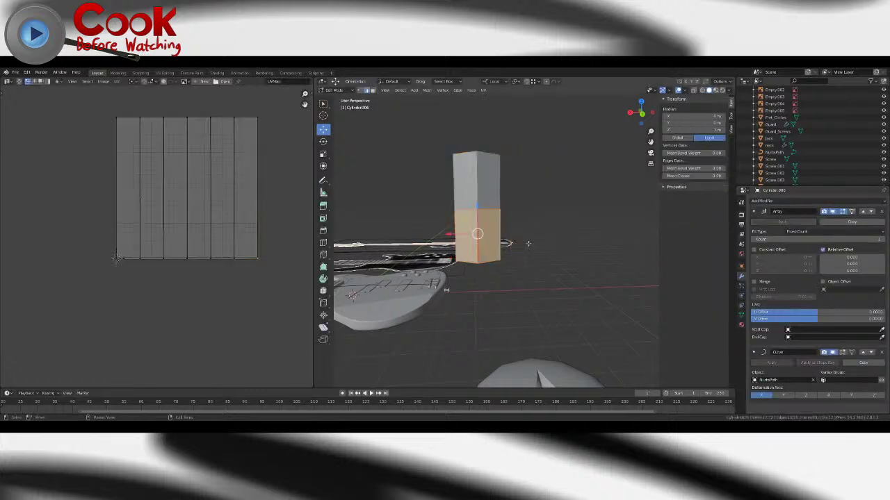
key("Tab")
key("g")
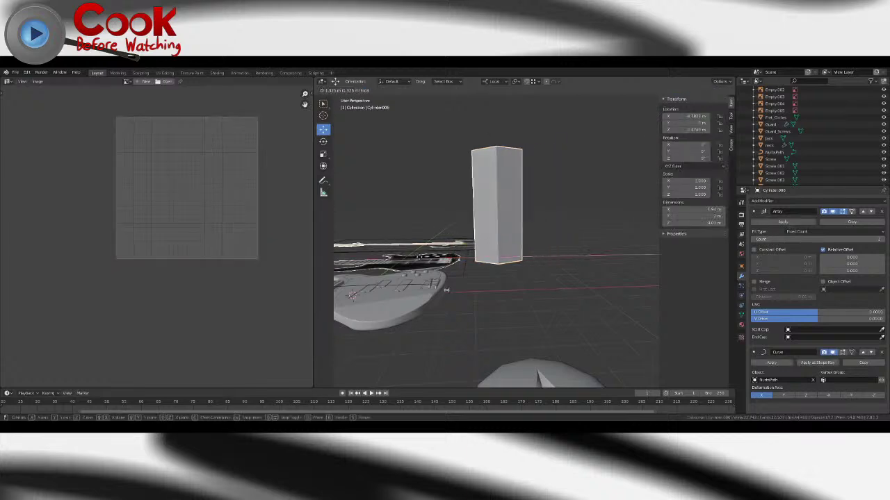
left_click_drag(355, 257, 355, 257)
key("ctrl+z")
- Try to move the string path's control point at the bridge end in Edit Mode
left_click(421, 286)
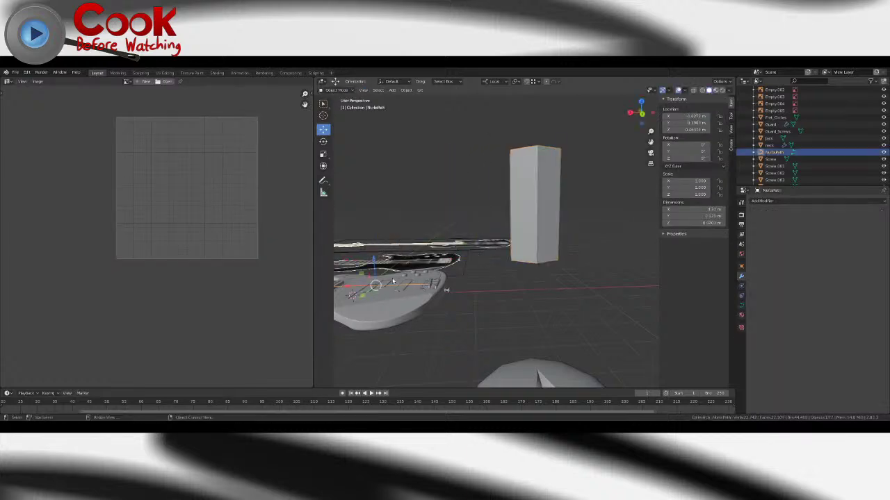
middle_click_drag(361, 276, 535, 244)
key("Tab")
left_click_drag(426, 345, 346, 201)
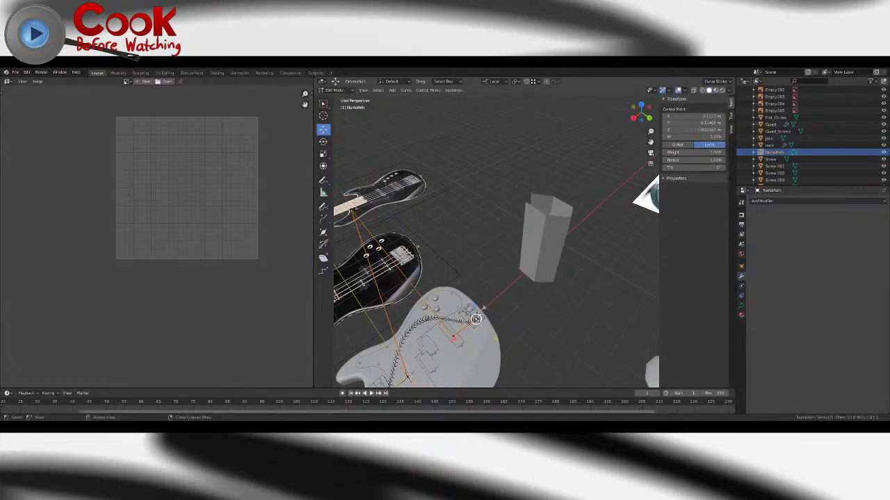
key("g")
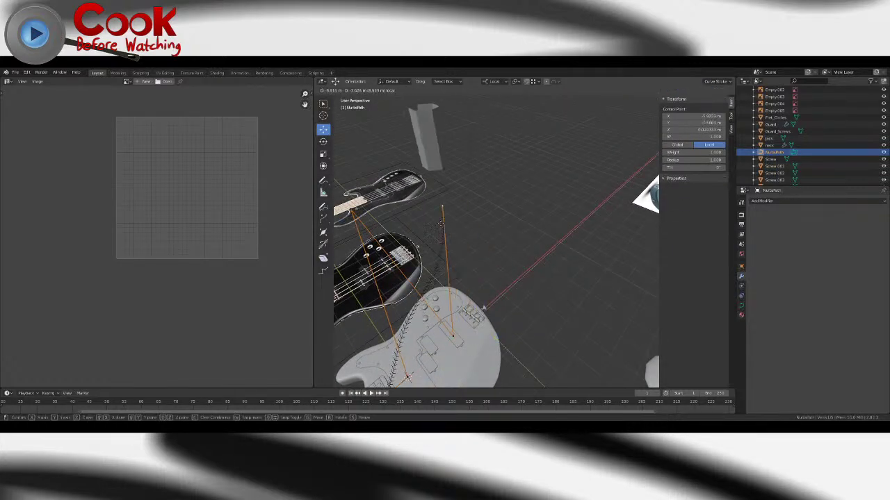
left_click(511, 312)
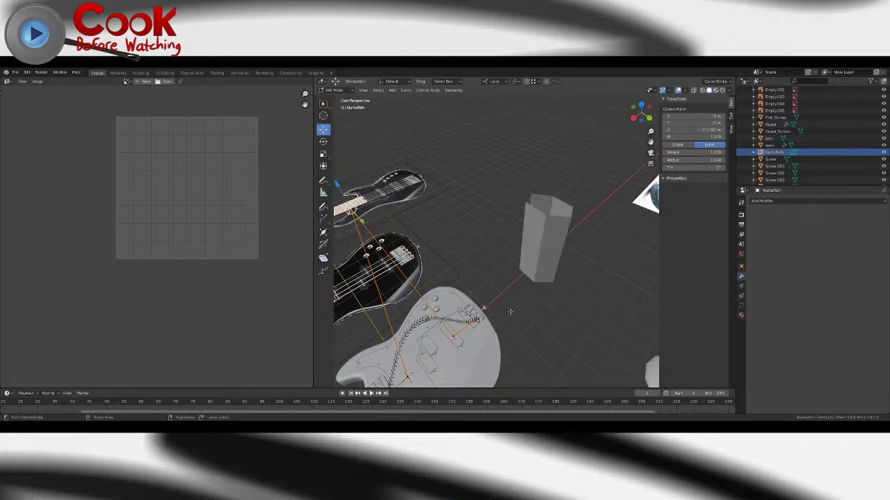
key("Tab")
- Reselect the tube and set the deformation axis of its Curve modifier to -Z
left_click(549, 215)
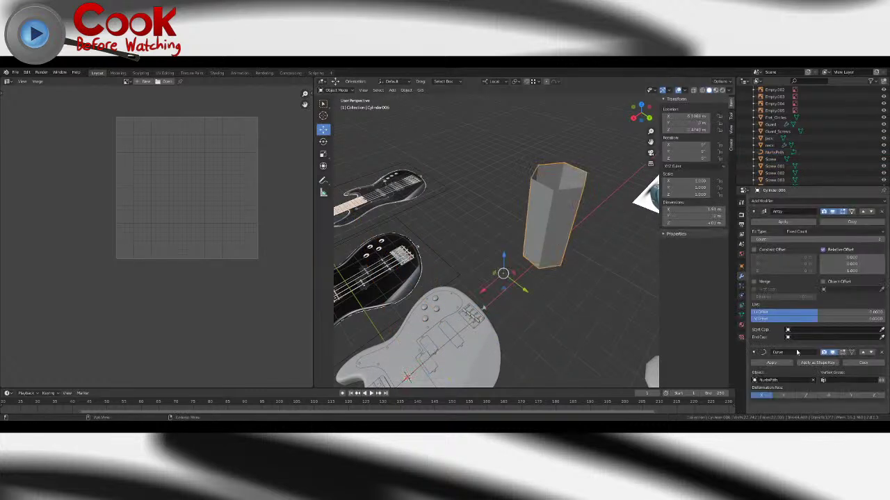
left_click(785, 396)
scroll(591, 310, "down", 3)
mouse_move(574, 295)
middle_mouse_down()
mouse_move(529, 296)
mouse_move(576, 284)
middle_mouse_up()
left_click(803, 396)
left_click(828, 396)
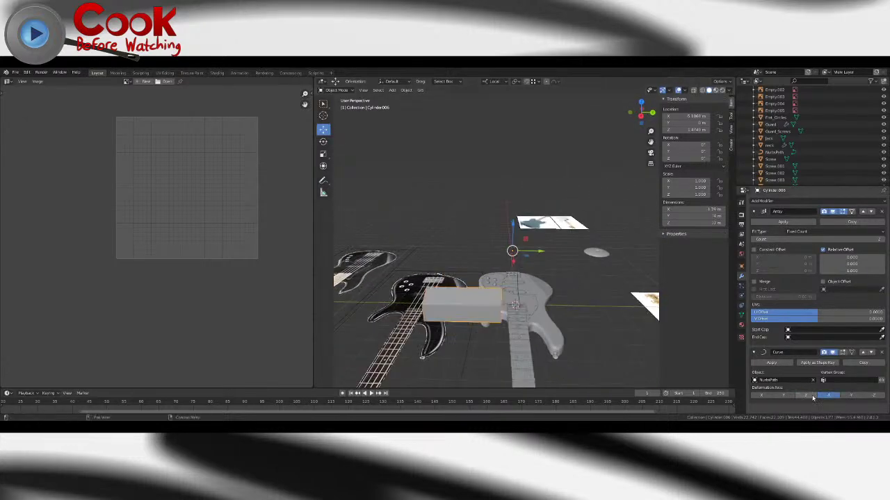
left_click(850, 395)
left_click(871, 396)
middle_click_drag(554, 287, 486, 294)
key("Tab")
key("Tab")
- Try bending the string path by moving its middle and end control points, and undo the moves
left_click(483, 294)
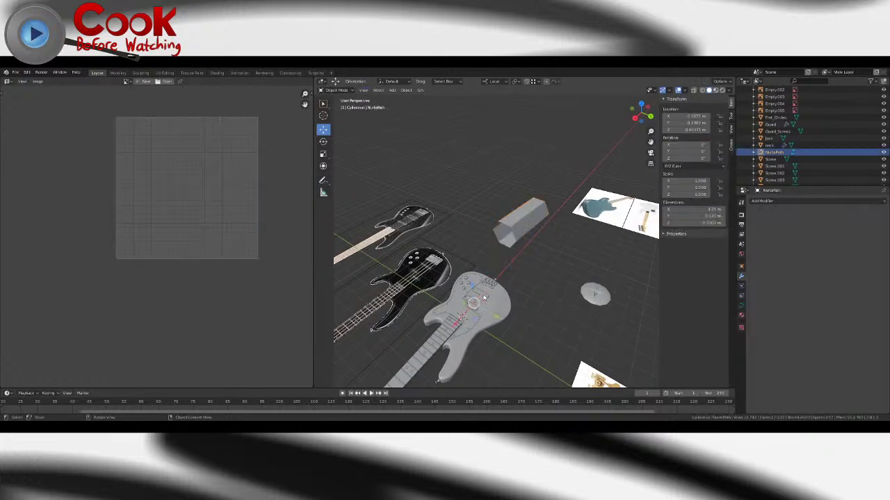
key("Tab")
left_click(474, 302)
left_click_drag(486, 308, 421, 276)
key("ctrl+z")
left_click(495, 282)
left_click_drag(513, 296, 507, 264)
key("ctrl+z")
key("ctrl+z")
key("ctrl+z")
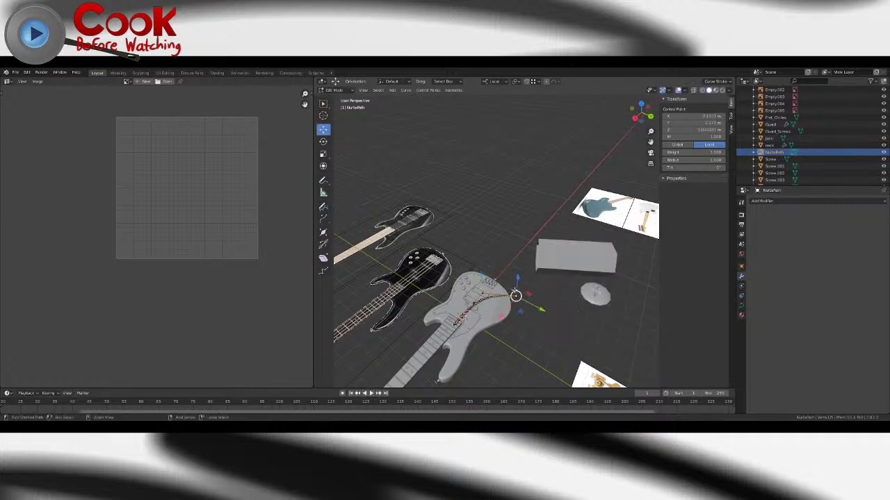
key("Tab")
- Cut five evenly spaced horizontal edge loops around the tube in Edit Mode
left_click(537, 222)
key("Tab")
middle_click_drag(545, 241, 486, 216)
scroll(497, 222, "up", 4)
left_click(323, 242)
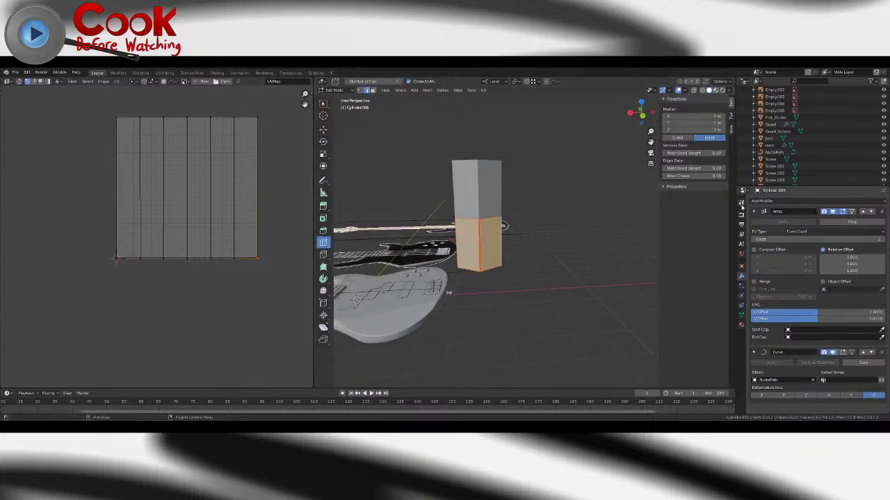
left_click(741, 202)
left_click(884, 213)
left_click(883, 213)
left_click(884, 213)
left_click(883, 213)
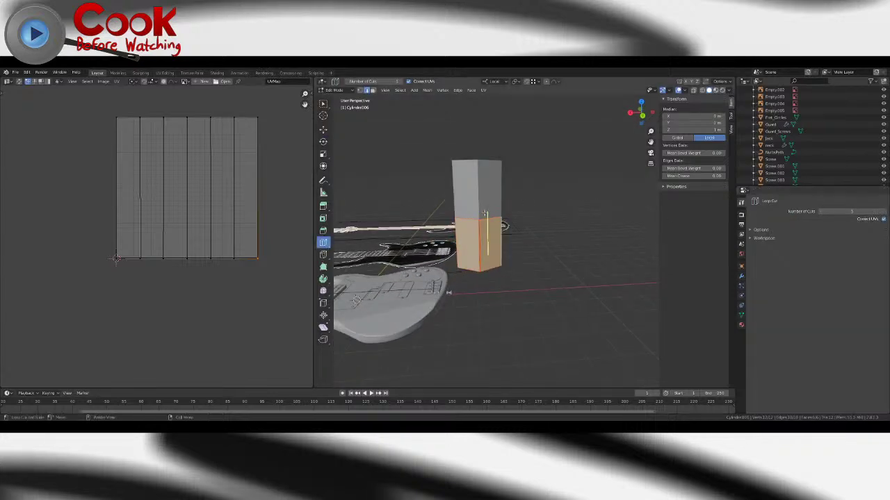
left_click(480, 240)
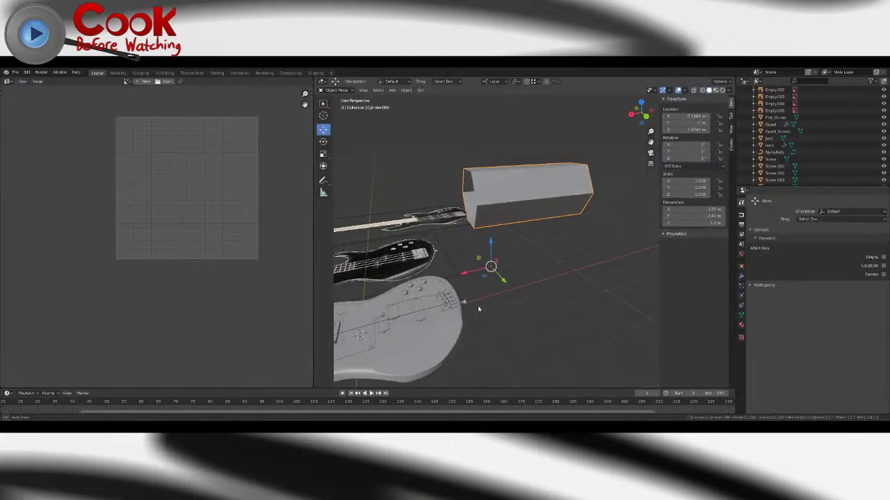
- Test the tube's deformation by moving a control point of the string path along Y and back
middle_click_drag(486, 306, 522, 334)
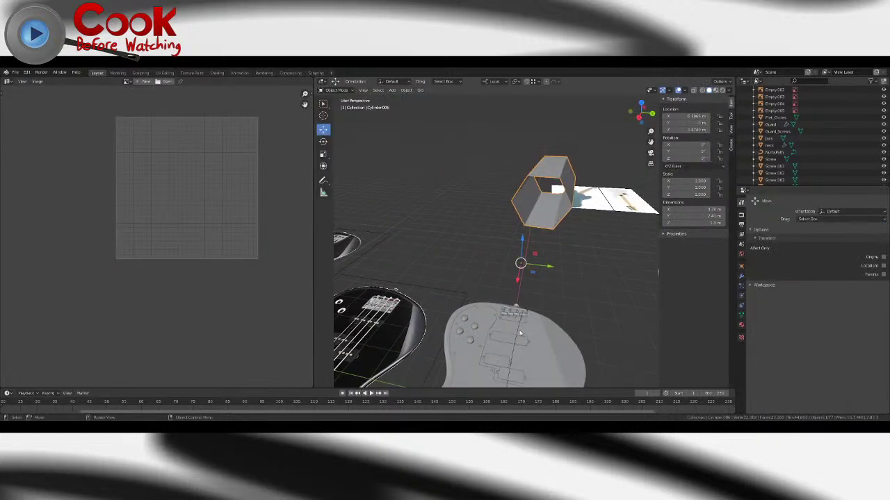
left_click(515, 339)
left_click_drag(533, 340, 473, 323)
scroll(473, 323, "down", 3)
middle_click_drag(476, 306, 441, 330)
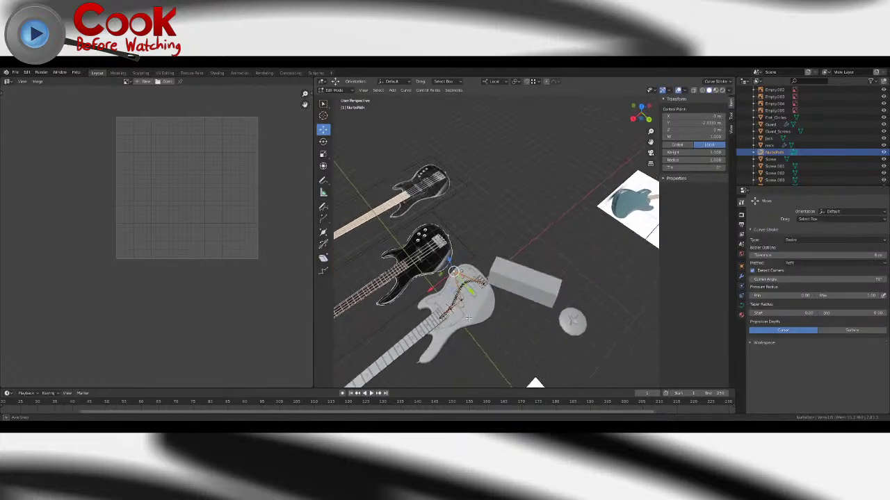
left_click_drag(456, 270, 488, 264)
middle_click_drag(488, 265, 519, 232)
key("Tab")
- Try lowering the tube's geometry along Z in Edit Mode, and undo the changes
left_click(519, 228)
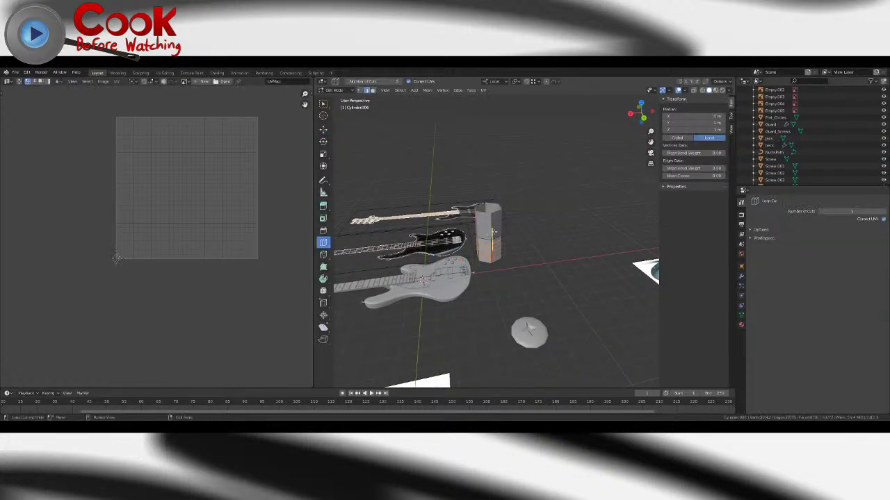
left_click(322, 133)
left_click_drag(492, 227, 494, 264)
key("ctrl+z")
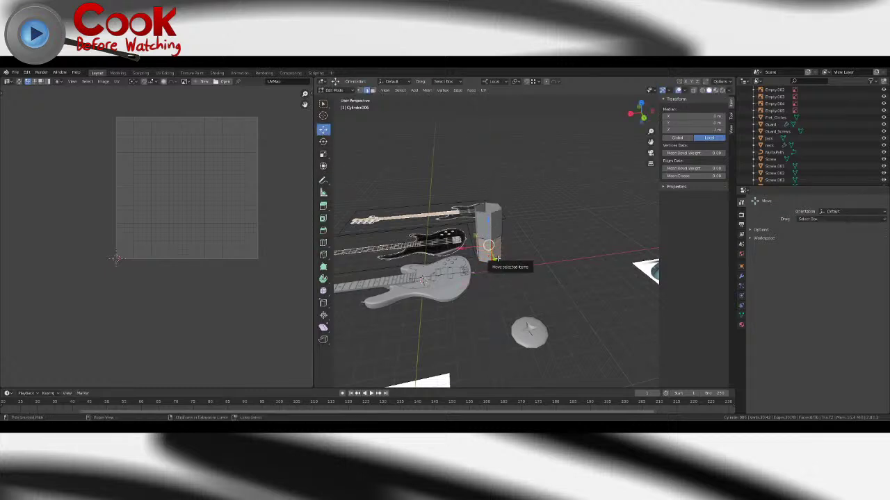
key("a")
left_click_drag(492, 223, 495, 248)
key("Tab")
middle_click_drag(525, 267, 492, 237)
key("Tab")
key("ctrl+z")
key("ctrl+z")
key("ctrl+z")
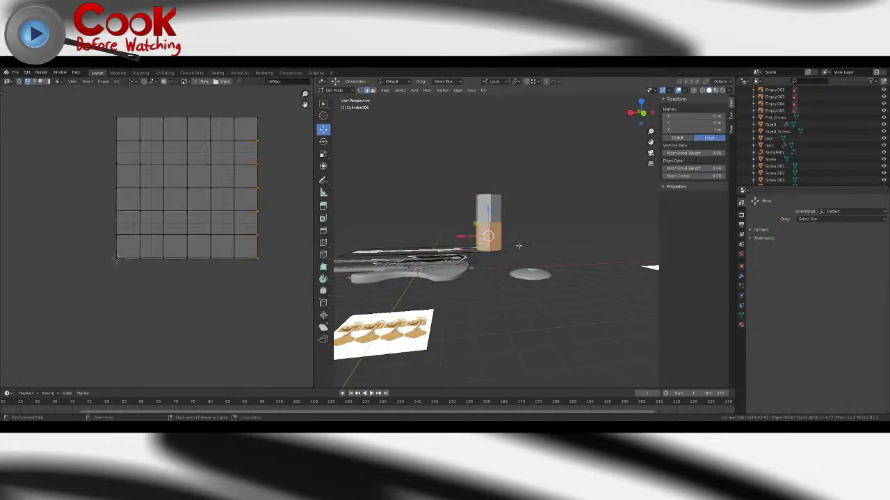
- Move the tube's whole mesh down along local Z relative to its origin in Edit Mode
left_click_drag(473, 204, 509, 259)
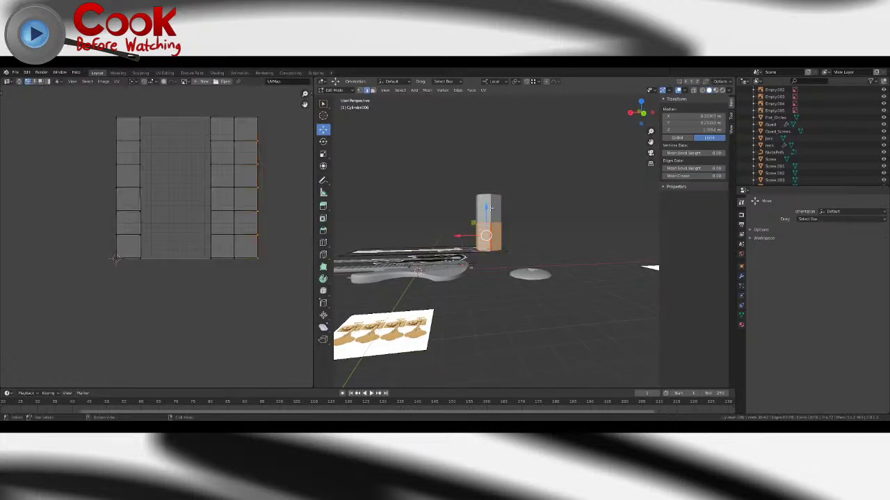
left_click_drag(489, 207, 491, 228)
key("F9")
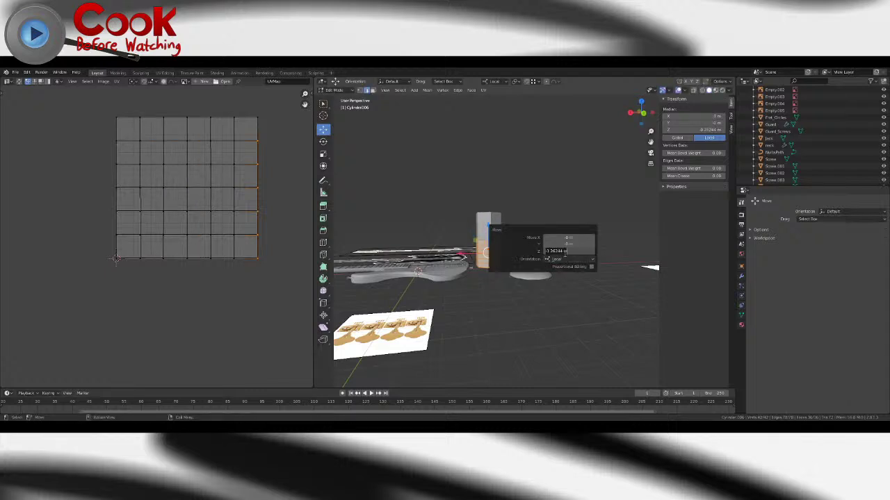
key("Tab")
- Move the tube object along X and Z so that its origin sits at the bridge on the bass body
middle_click_drag(543, 210, 538, 260)
scroll(547, 254, "up", 3)
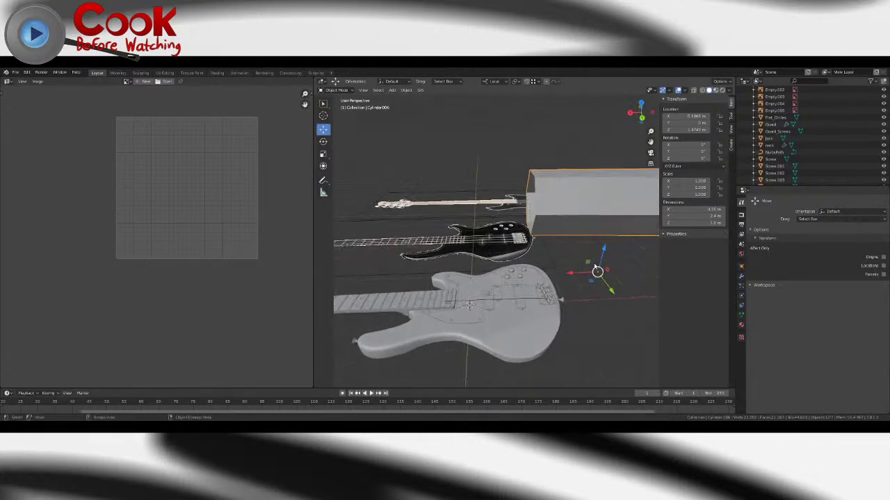
left_click_drag(587, 264, 535, 288)
middle_click_drag(534, 288, 549, 279)
scroll(548, 279, "up", 3)
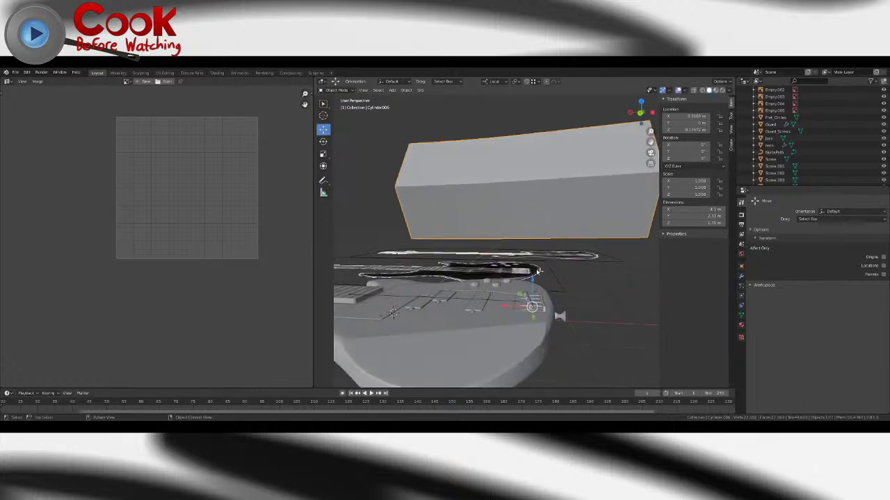
left_click(534, 265)
left_click(531, 306)
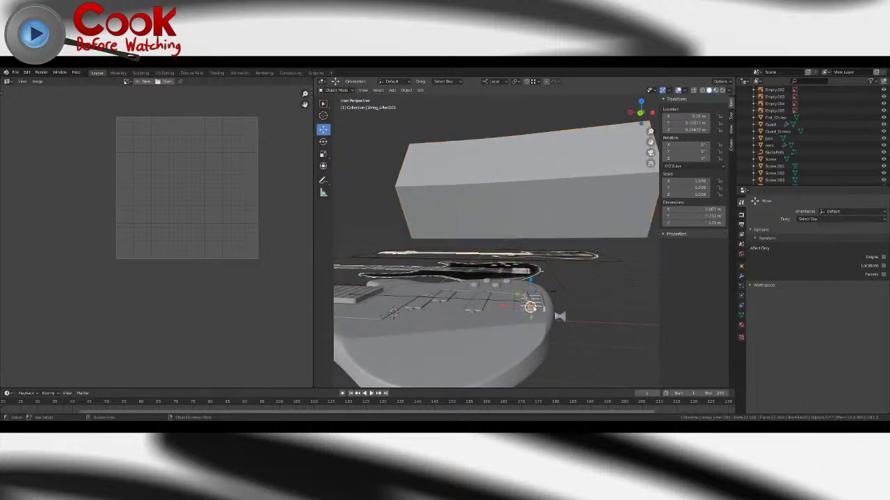
left_click(580, 180)
left_click_drag(514, 308, 525, 308)
middle_click_drag(525, 307, 586, 316)
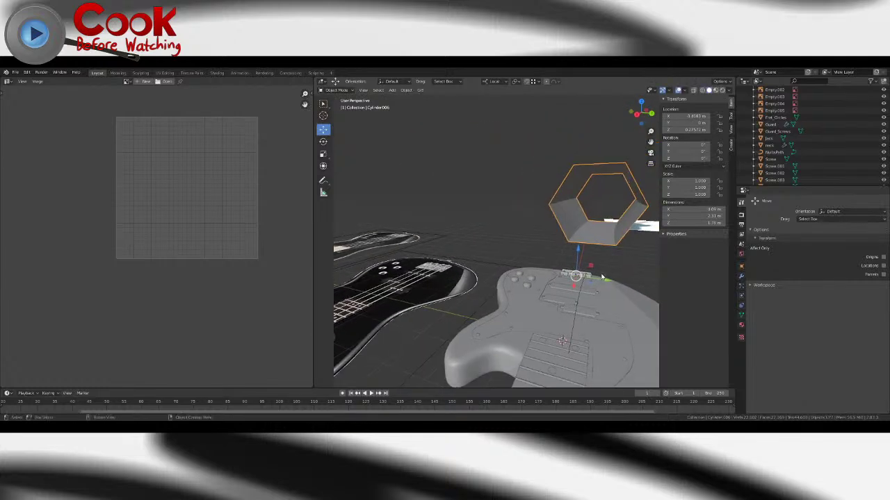
- Shift the tube slightly along Y and raise it along Z above the bridge
key("alt+a")
left_click(584, 223)
key("g")
key("y")
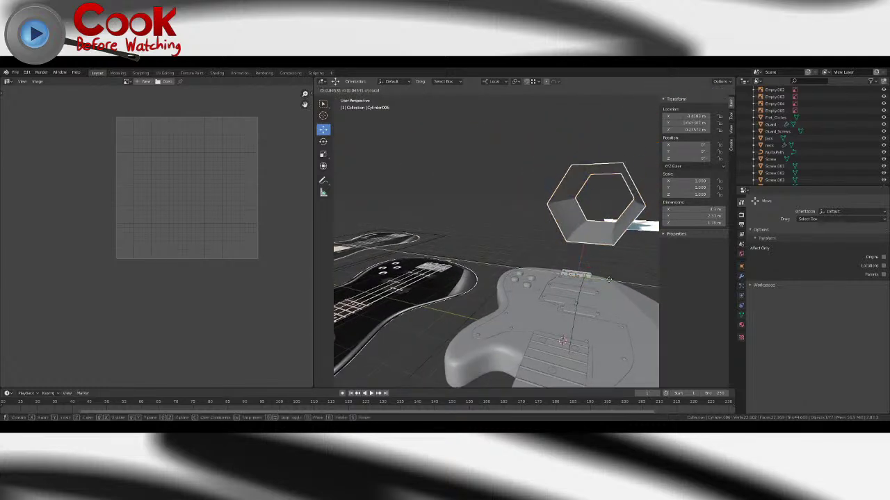
left_click(616, 280)
middle_click_drag(615, 281, 548, 277)
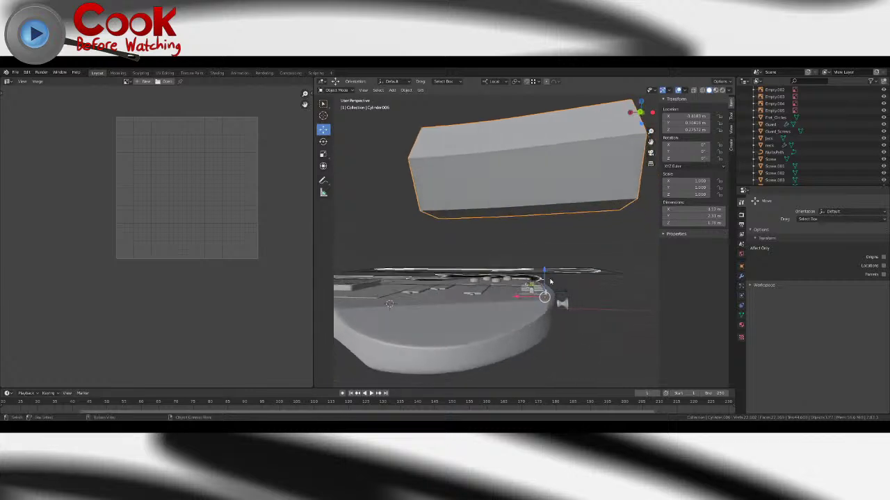
left_click_drag(545, 274, 546, 266)
- Bend the string path sideways by moving one of its control points along Y in Edit Mode
left_click(500, 287)
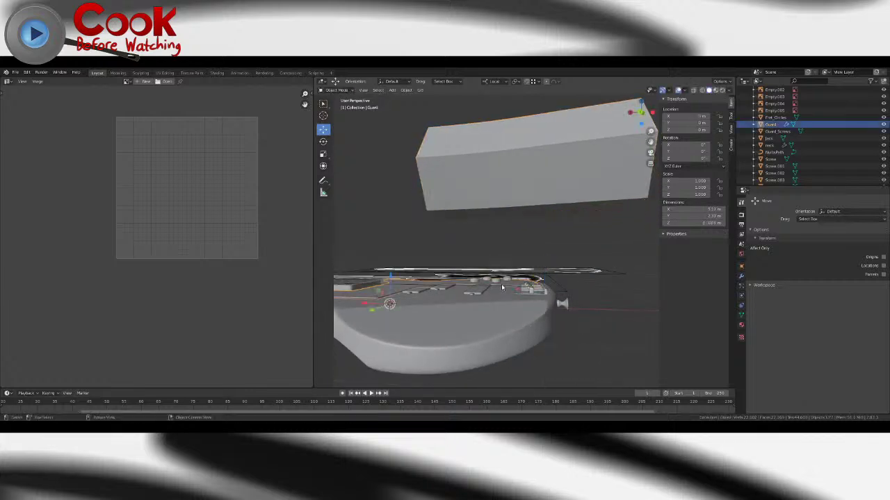
left_click(503, 289)
middle_click_drag(503, 289, 555, 289)
key("Tab")
scroll(542, 311, "down", 2)
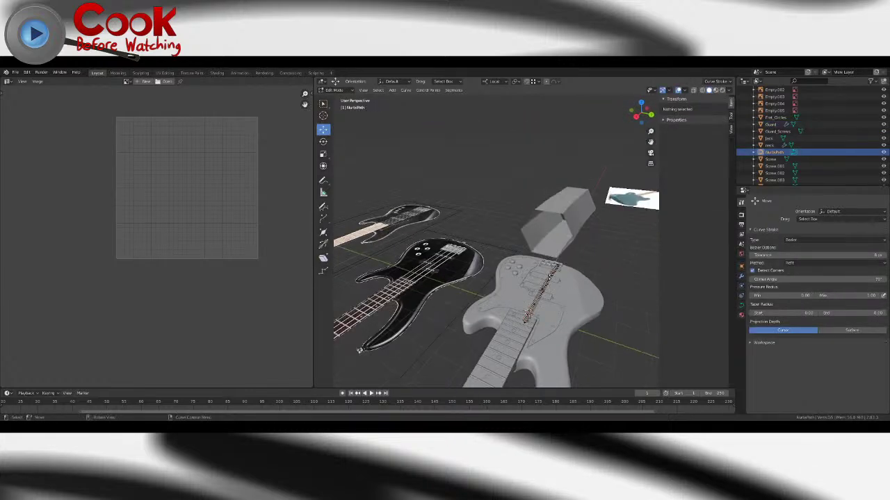
left_click(549, 277)
left_click_drag(574, 280, 537, 267)
key("Tab")
- Set the Z relative offset of the tube's Array modifier to -1
left_click(574, 222)
middle_click_drag(574, 225, 646, 264)
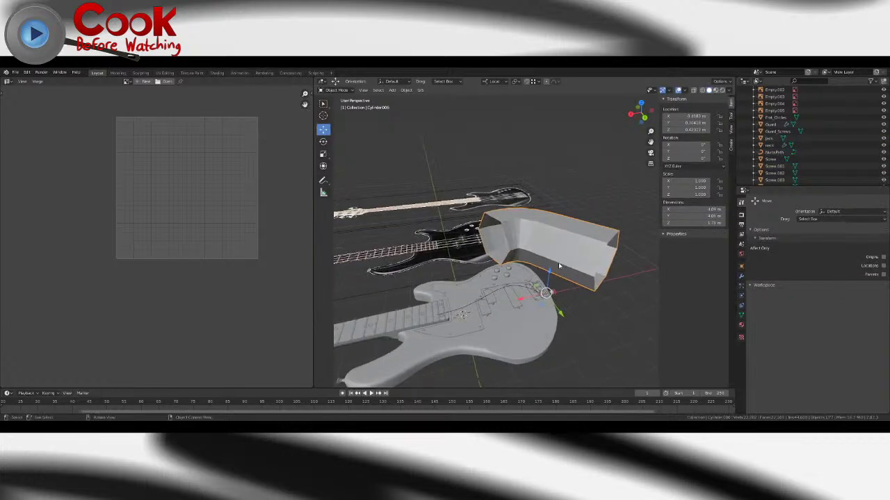
left_click(740, 276)
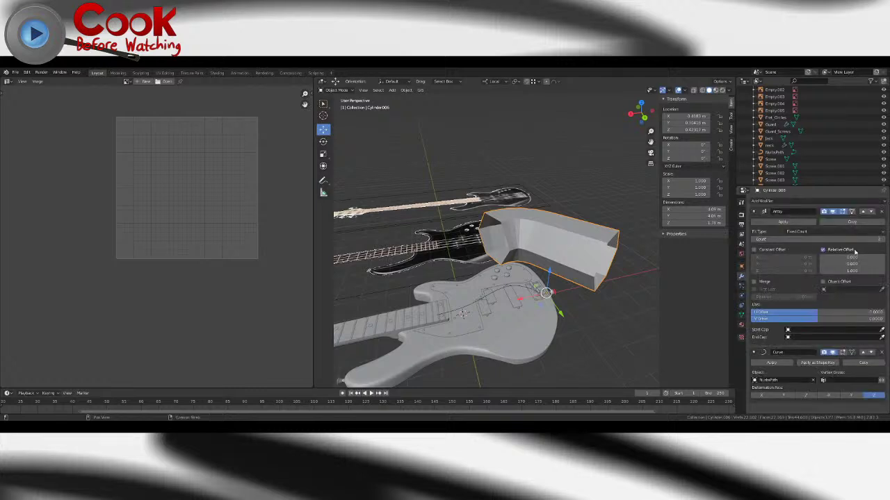
left_click(852, 271)
type("1.0")
key("Return")
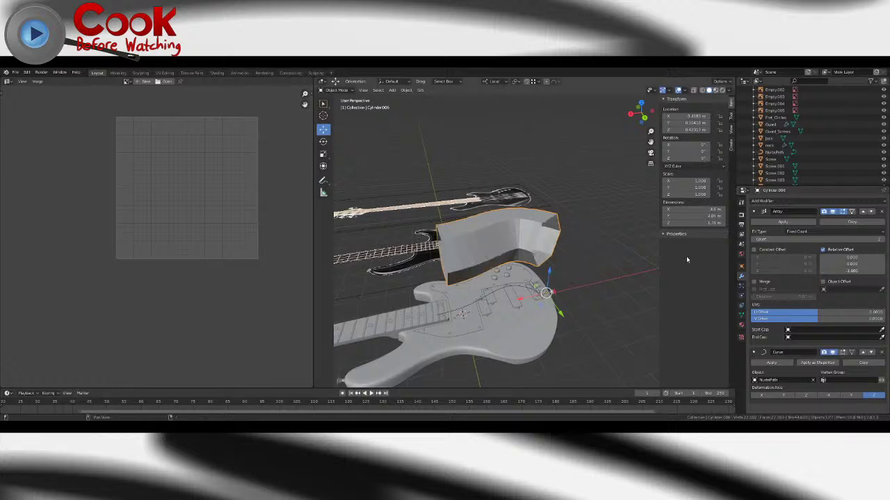
middle_click_drag(639, 268, 533, 282)
left_click(533, 282)
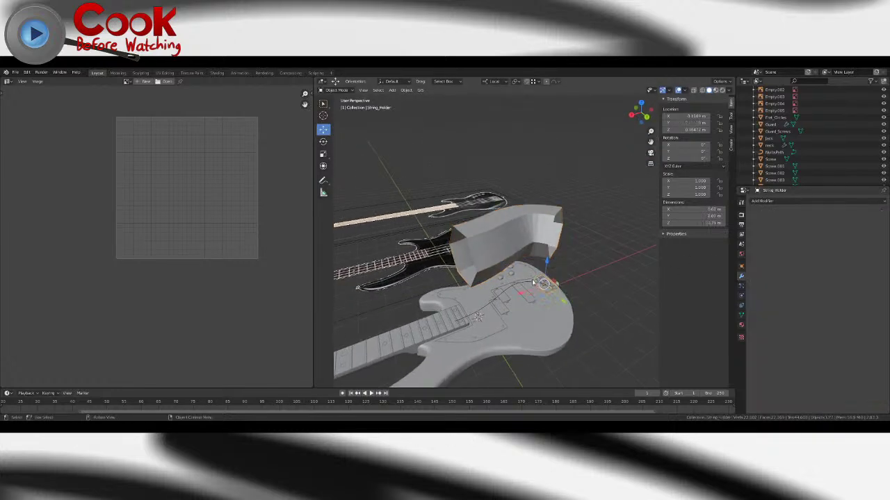
- Select the arrayed tube object above the bass body and apply its transforms
left_click(530, 284)
left_click(549, 276)
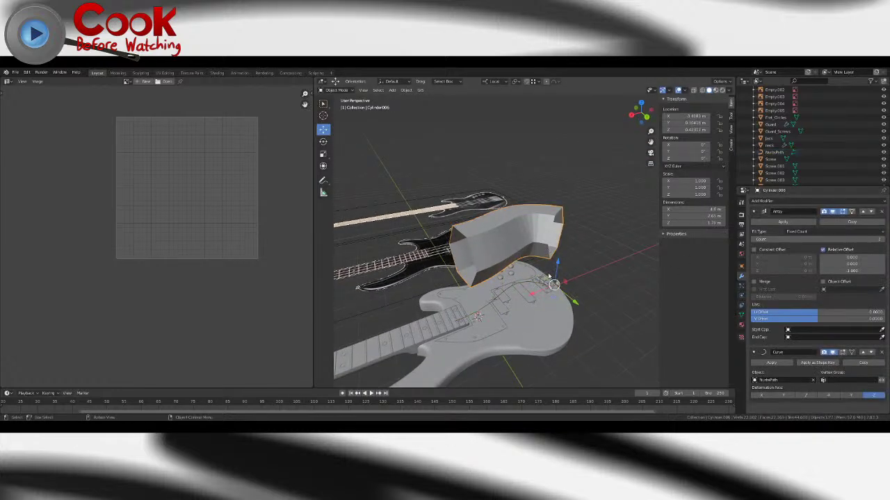
left_click(532, 286)
left_click(534, 254)
left_click(406, 90)
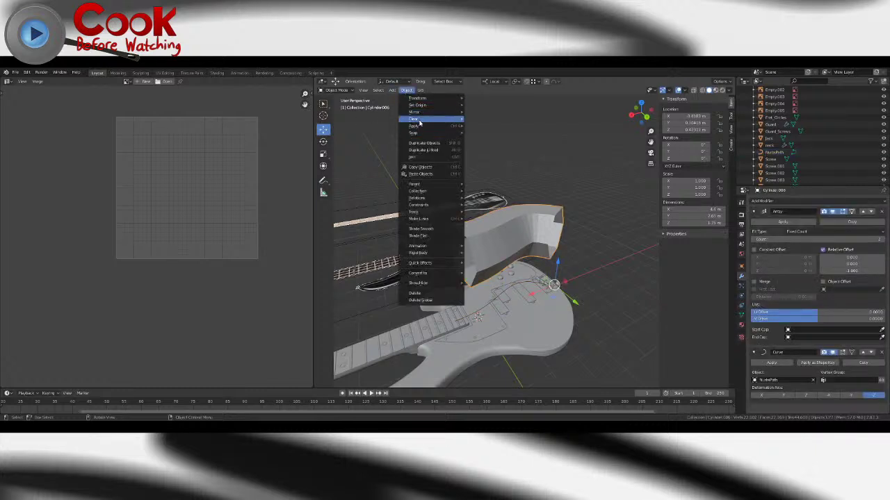
mouse_move(420, 125)
left_click(502, 155)
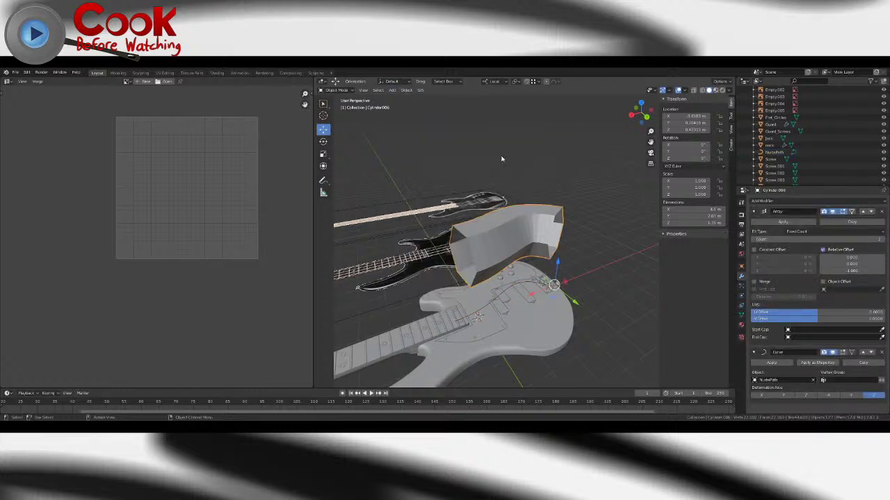
left_click(535, 285)
middle_click_drag(535, 285, 515, 223)
left_click(516, 223)
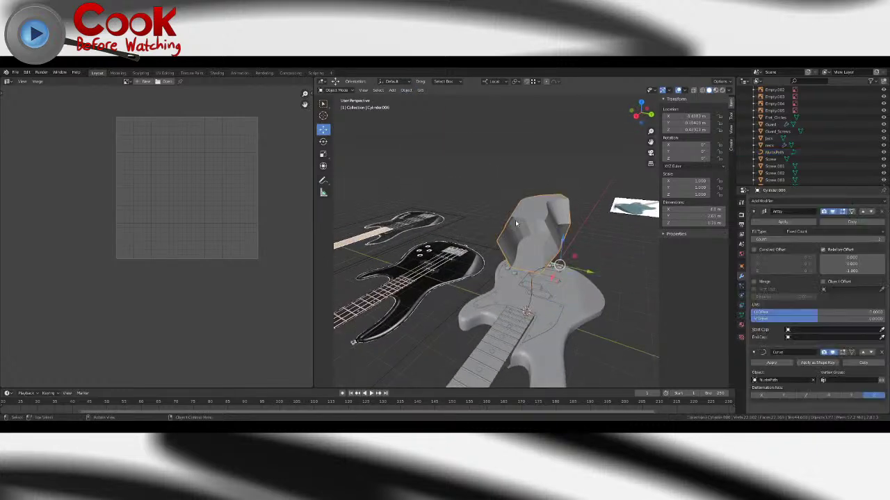
left_click(406, 90)
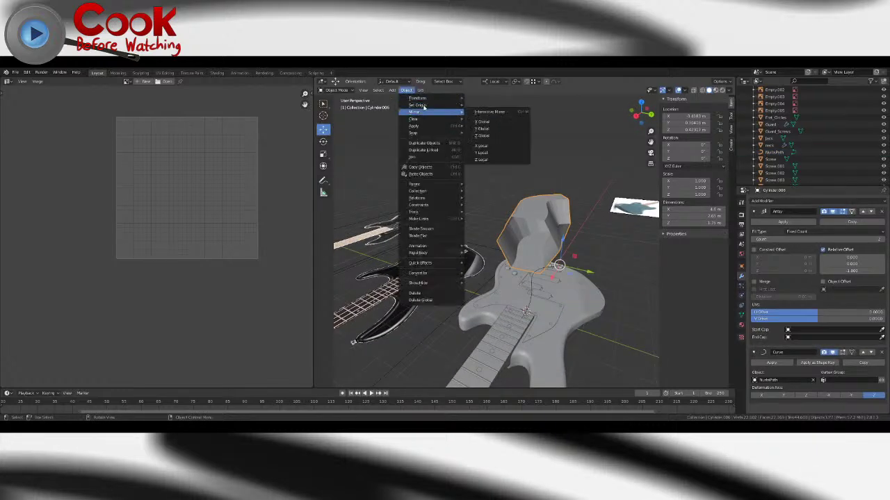
mouse_move(414, 126)
left_click(496, 126)
- Turn on snapping and move the sideways-displaced control point of the string path back in line with the other points
middle_click_drag(496, 126, 493, 313)
left_click(495, 282)
scroll(536, 301, "up", 3)
key("Tab")
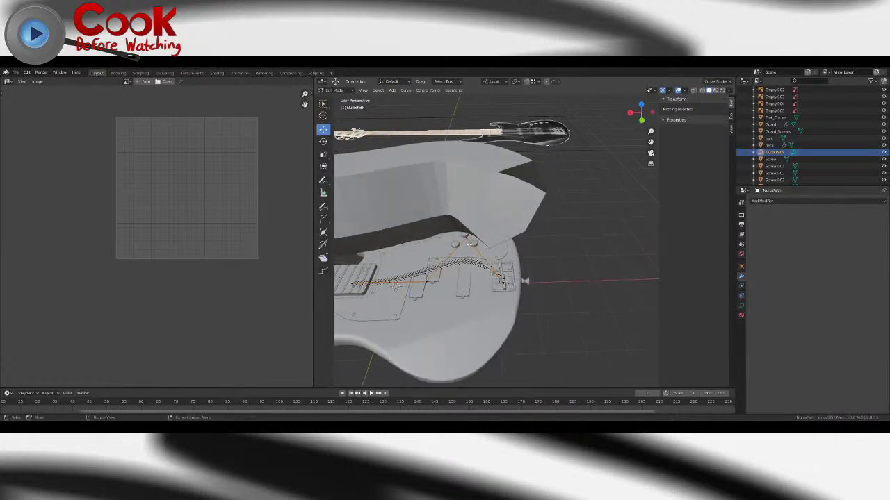
left_click(465, 237)
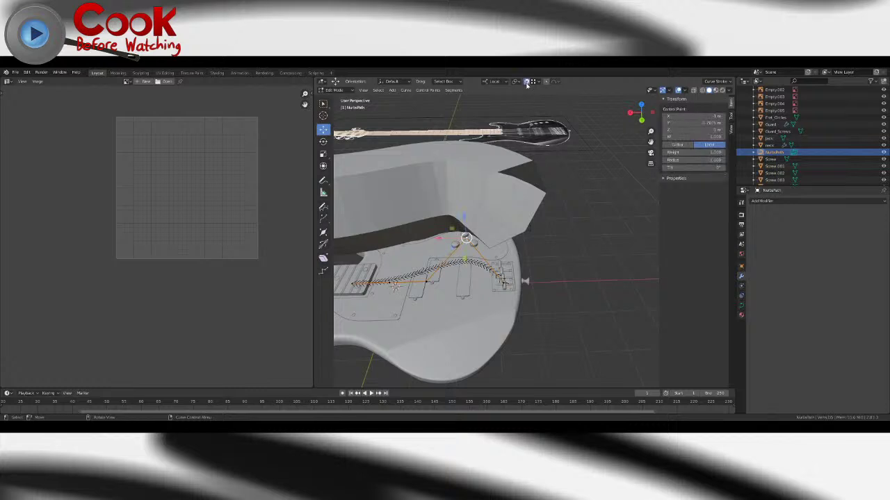
key("g")
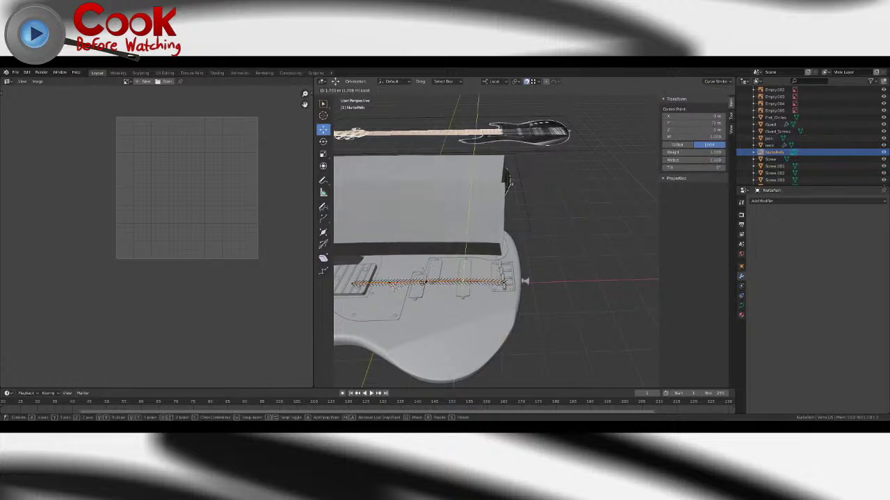
left_click(424, 285)
- Select all control points of the string path and try the Vector, Aligned and Free handle types on them
middle_click_drag(445, 299, 445, 252)
scroll(427, 254, "up", 4)
scroll(518, 252, "down", 5)
middle_click_drag(516, 251, 511, 281)
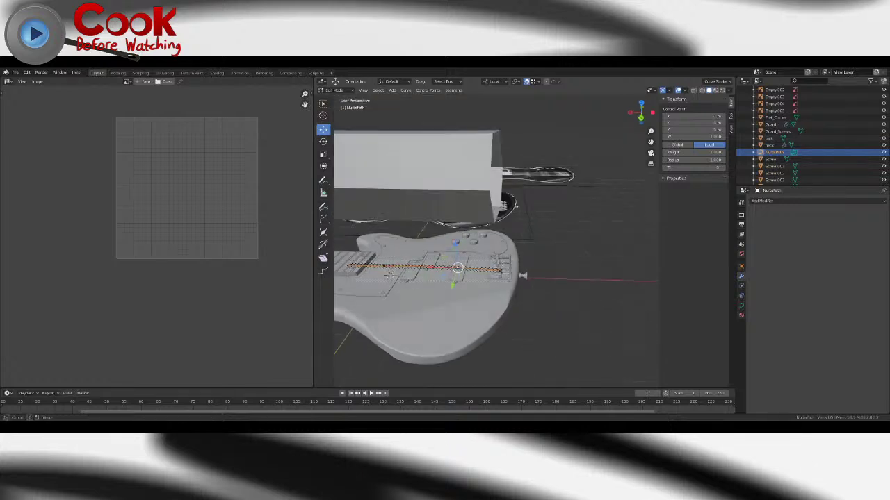
key("a")
left_click_drag(342, 256, 511, 285)
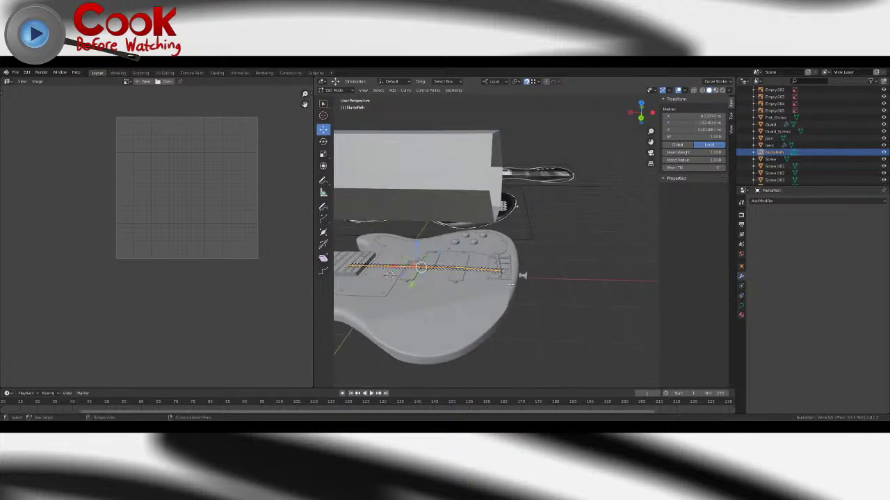
left_click(434, 92)
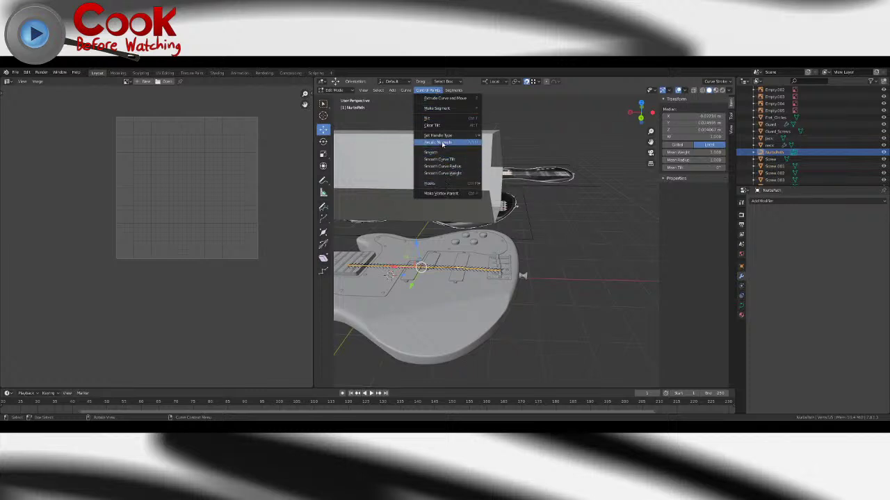
mouse_move(448, 135)
left_click(516, 145)
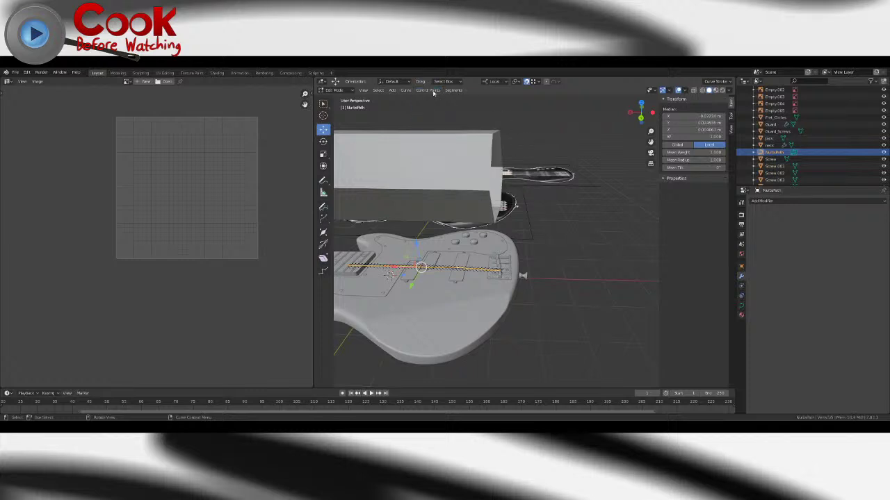
left_click(431, 90)
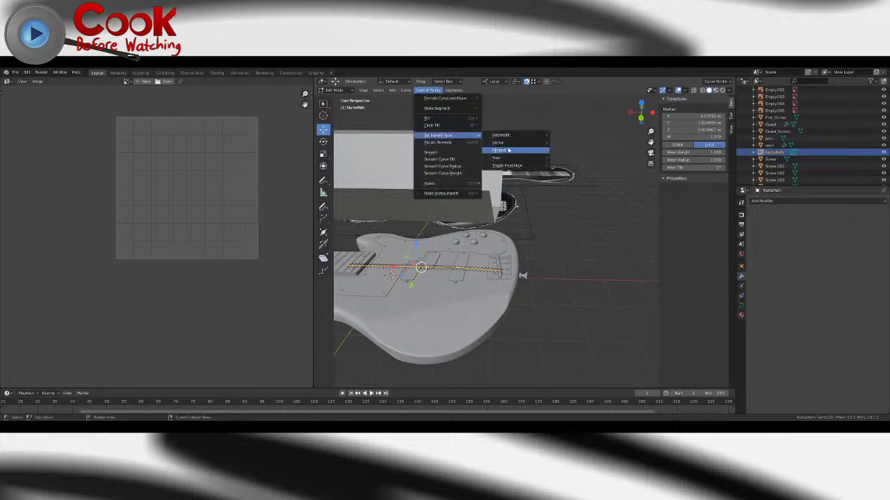
left_click(508, 151)
left_click(433, 91)
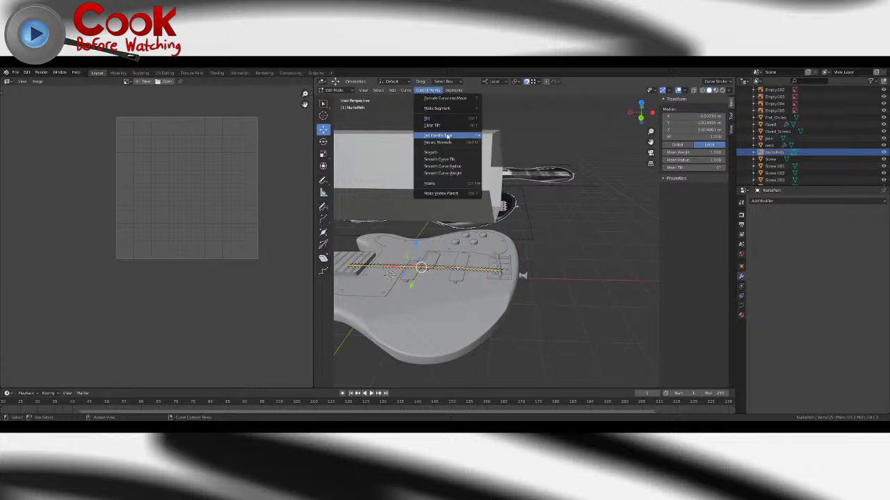
mouse_move(447, 137)
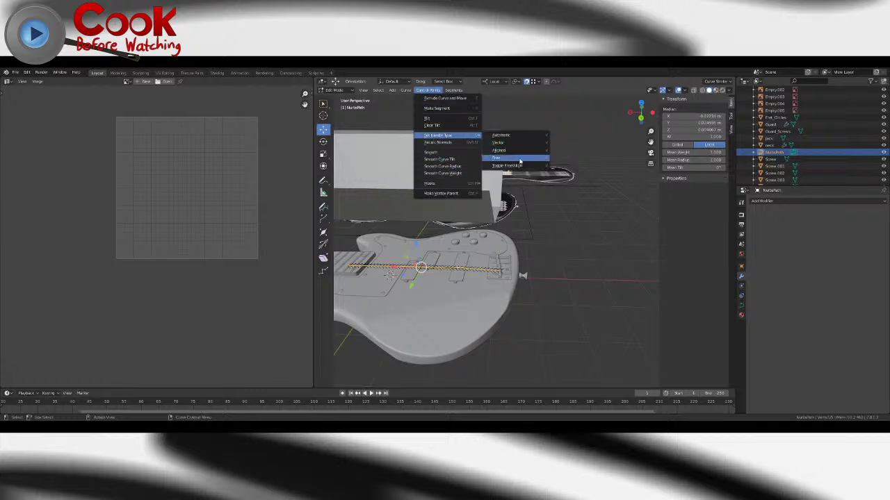
left_click(505, 159)
- Try the Stretch and Bounds Clamp options in the string path's curve shape settings, leaving both off
left_click(741, 305)
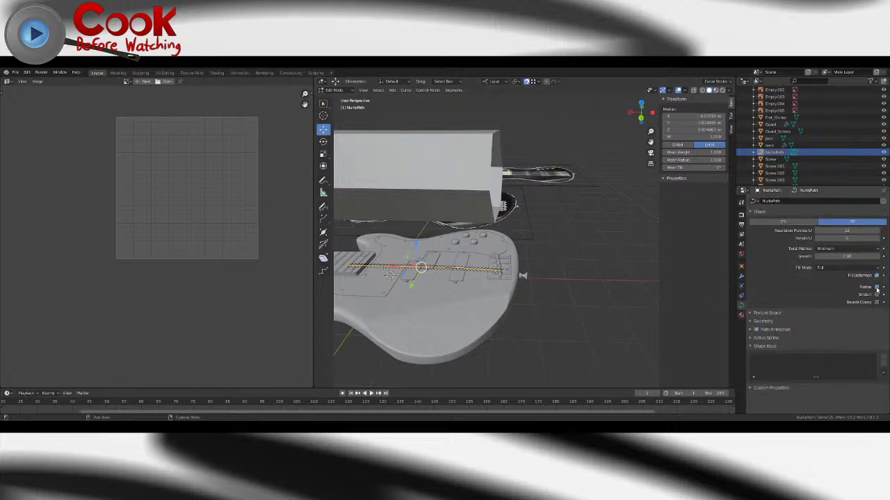
left_click(878, 296)
left_click(877, 296)
left_click(878, 303)
left_click(878, 303)
- Try the Cyclic U and Bezier U options of the path's active spline, leaving both off
left_click(751, 340)
left_click(878, 349)
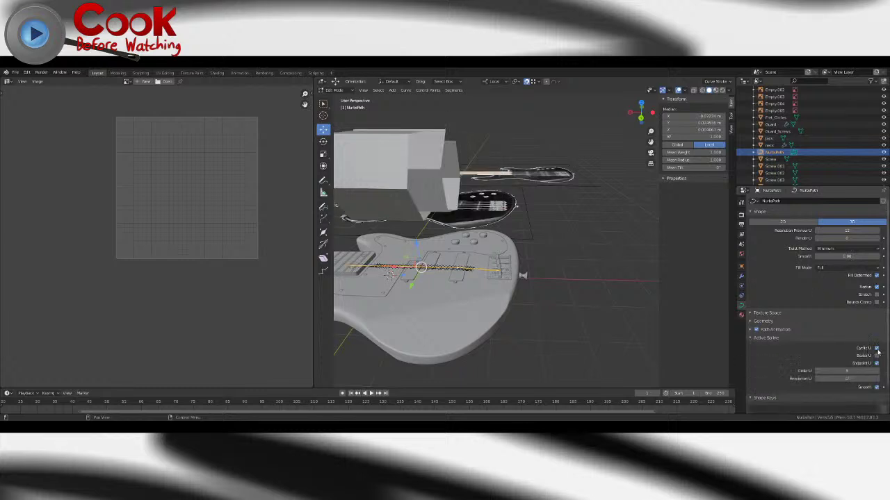
left_click(878, 351)
left_click(877, 350)
left_click(877, 350)
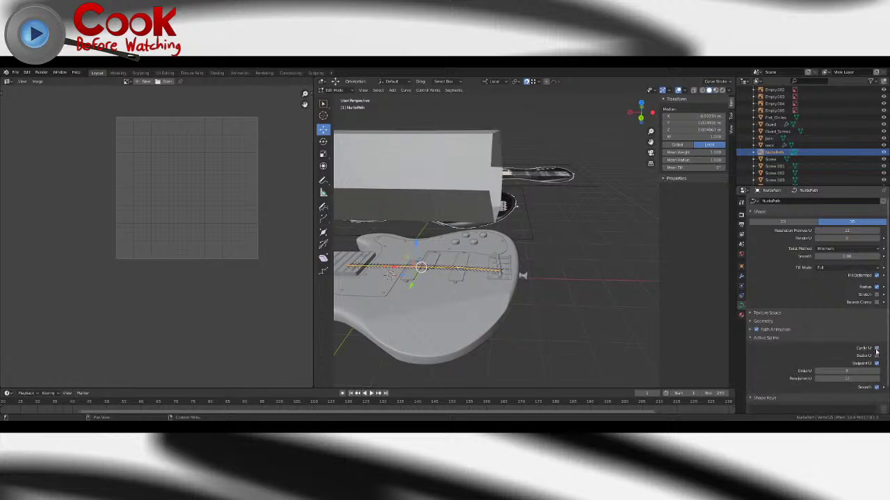
left_click(876, 358)
left_click(877, 357)
- Clear the tilt of all the path's control points and try the Automatic and Vector handle types on them
left_click(550, 277)
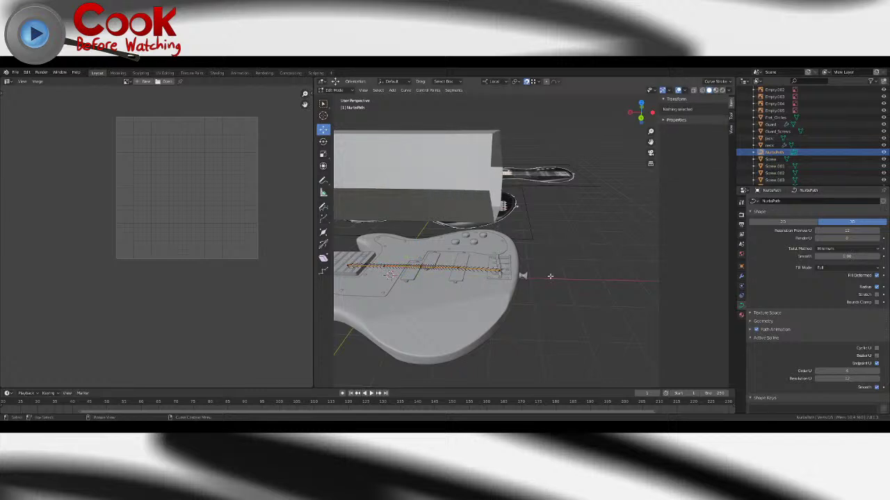
middle_click_drag(476, 261, 520, 285)
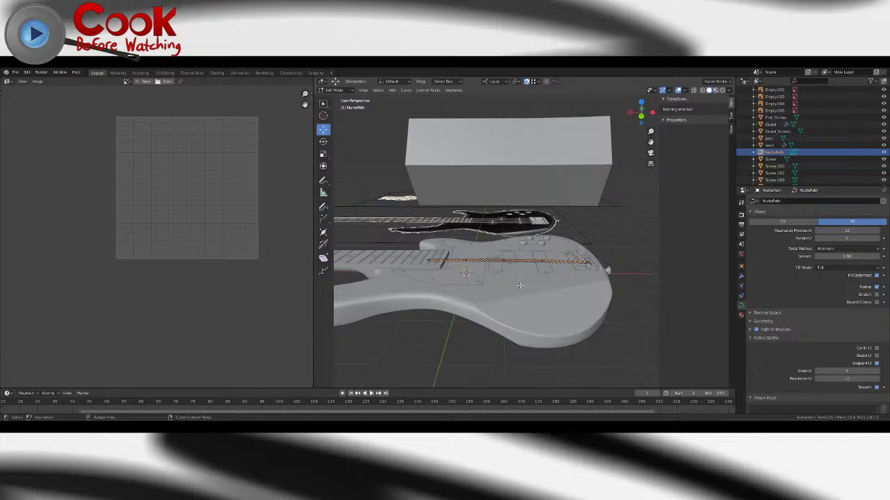
left_click(547, 259)
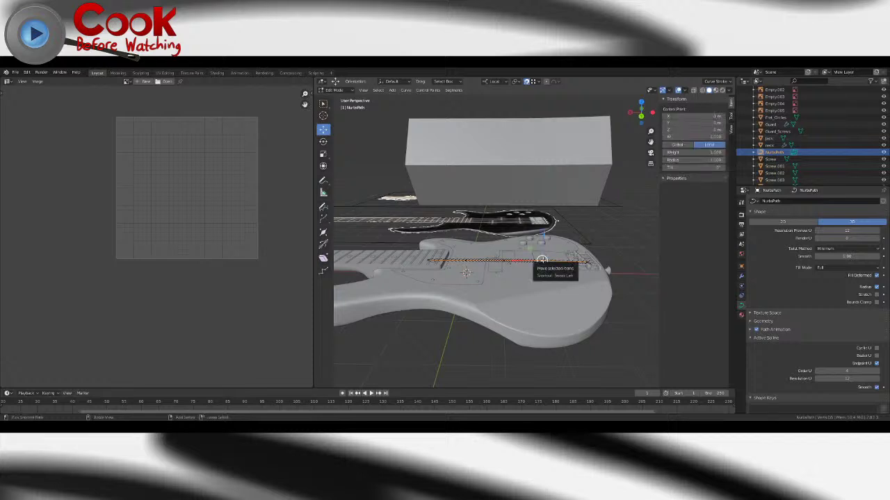
left_click(428, 91)
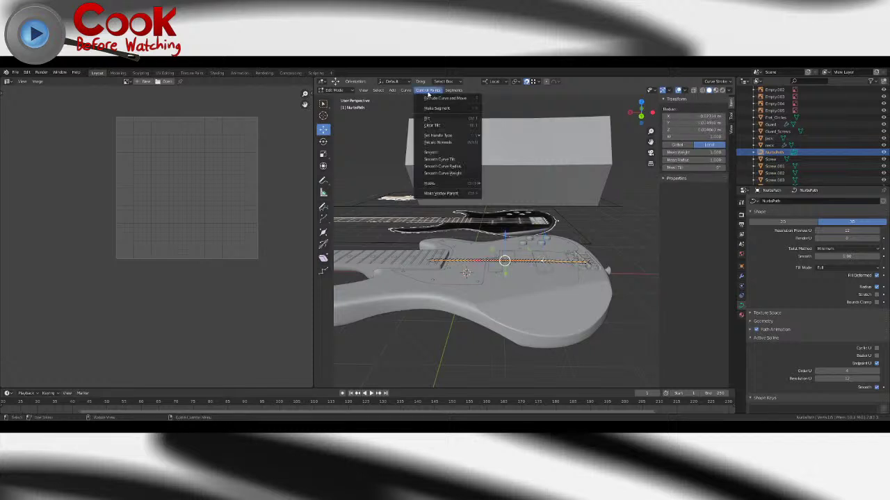
mouse_move(407, 92)
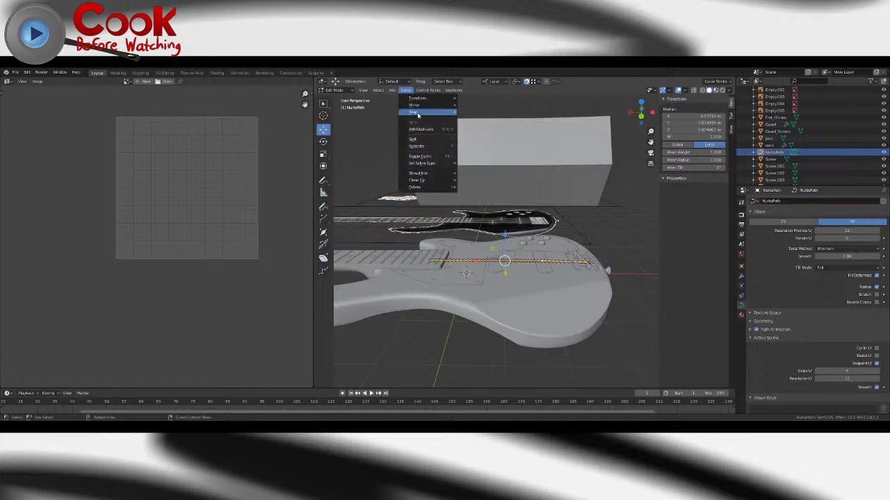
left_click(431, 91)
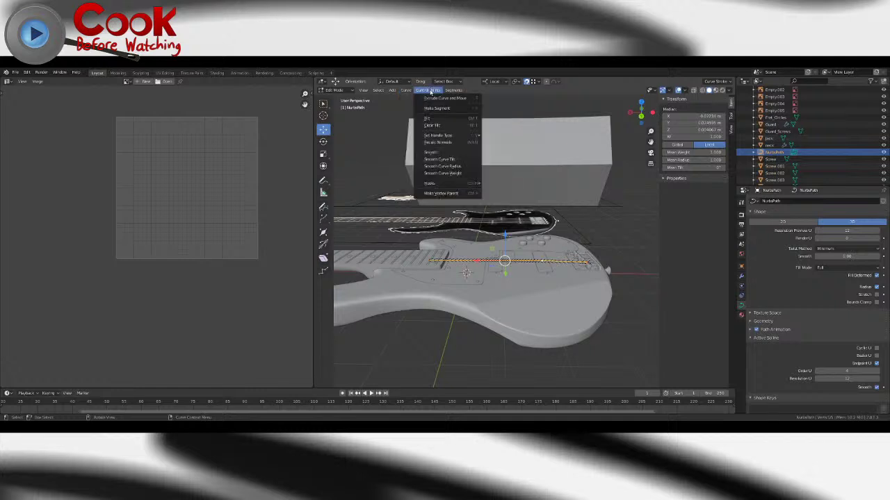
left_click(434, 126)
left_click(429, 91)
mouse_move(435, 136)
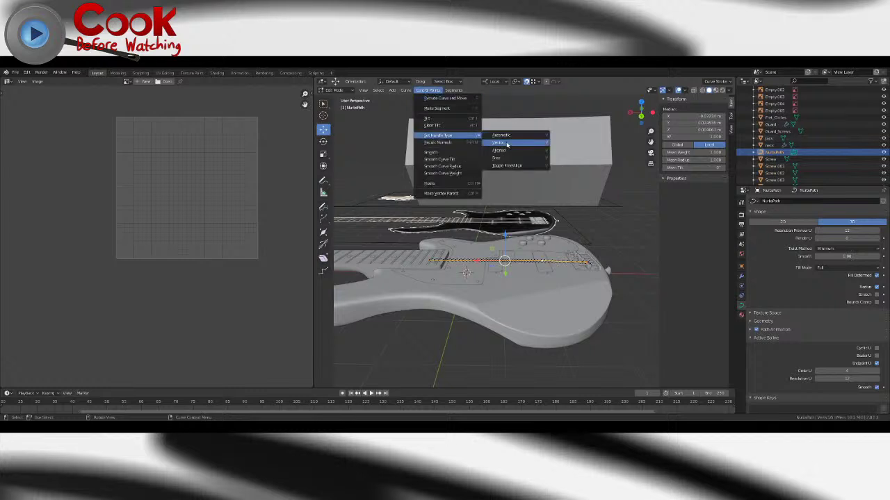
left_click(507, 137)
left_click(431, 90)
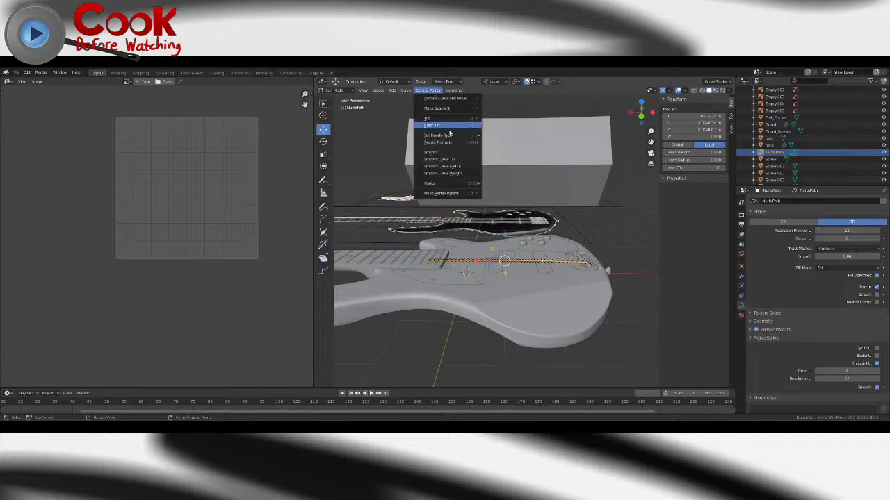
mouse_move(466, 135)
left_click(498, 147)
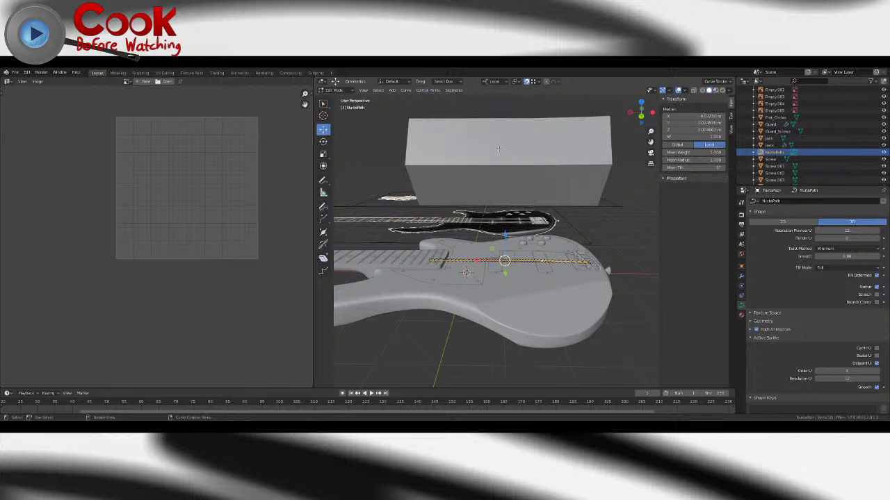
- Raise the string path's control point nearest the bridge along Z, high above the bass body
left_click(541, 263)
key("g")
key("z")
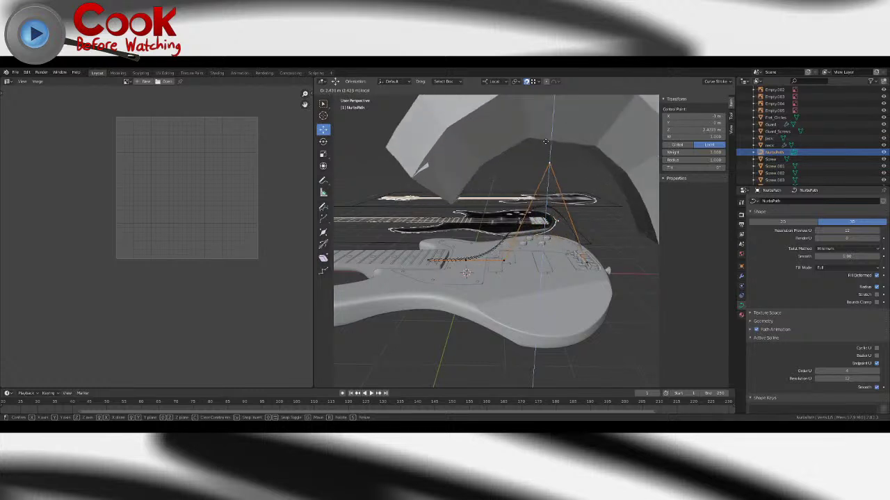
left_click(544, 150)
scroll(543, 157, "down", 5)
key("g")
key("z")
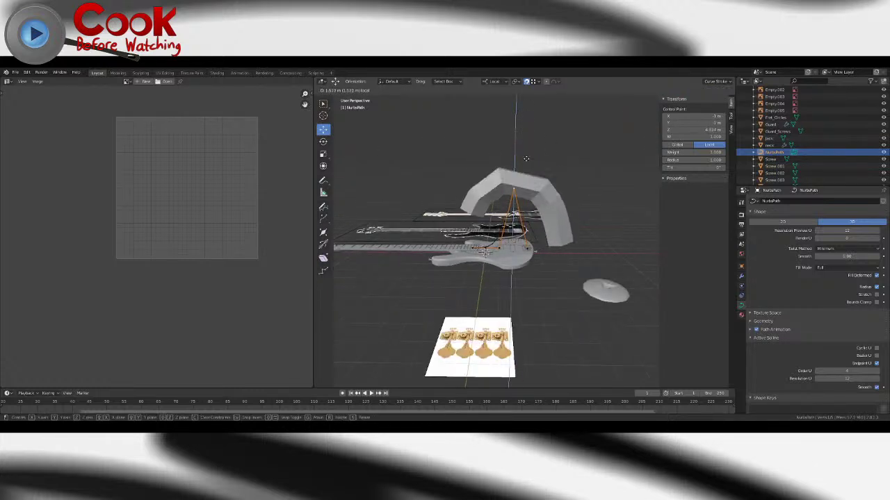
left_click(526, 182)
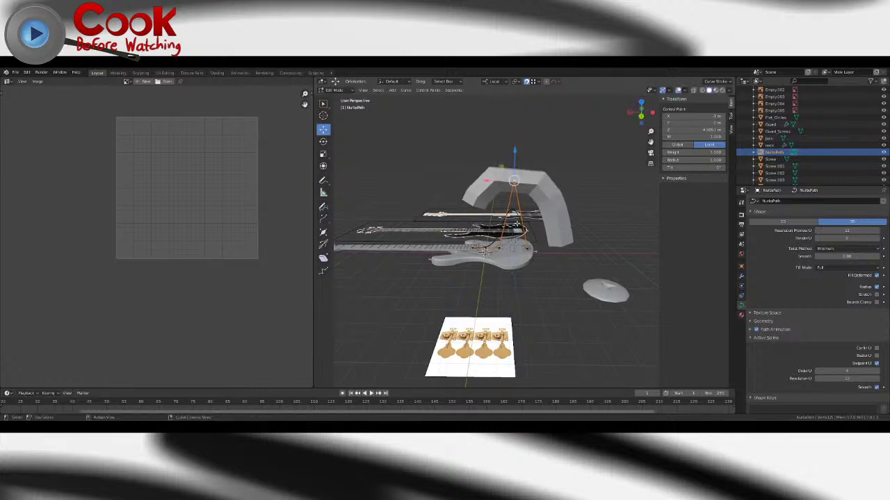
- Try the Aligned and Automatic handle types on the raised control point of the string path
scroll(522, 209, "up", 4)
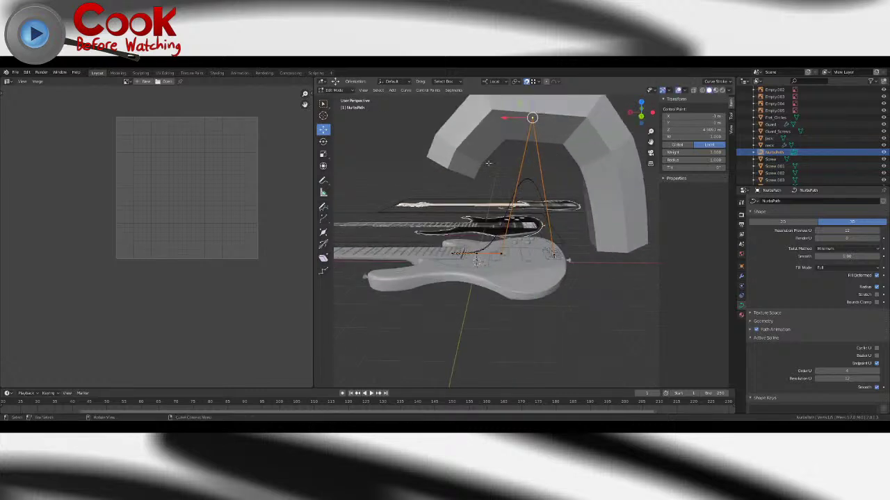
left_click(428, 91)
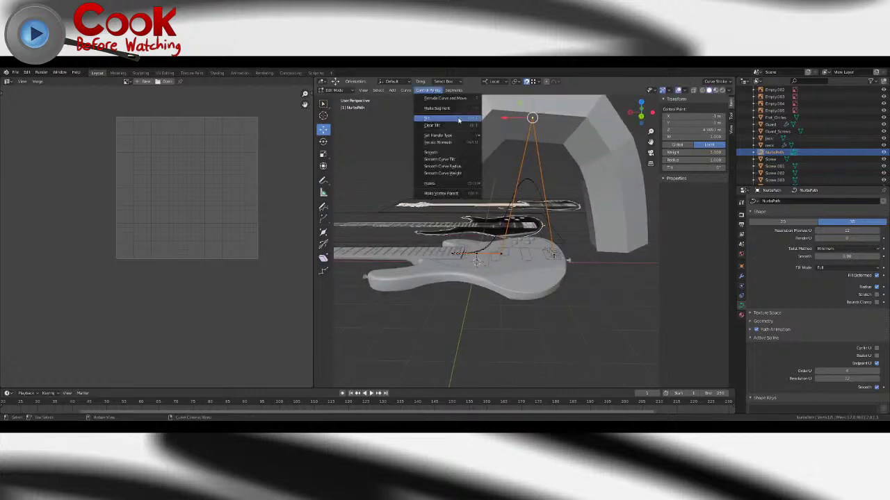
mouse_move(459, 136)
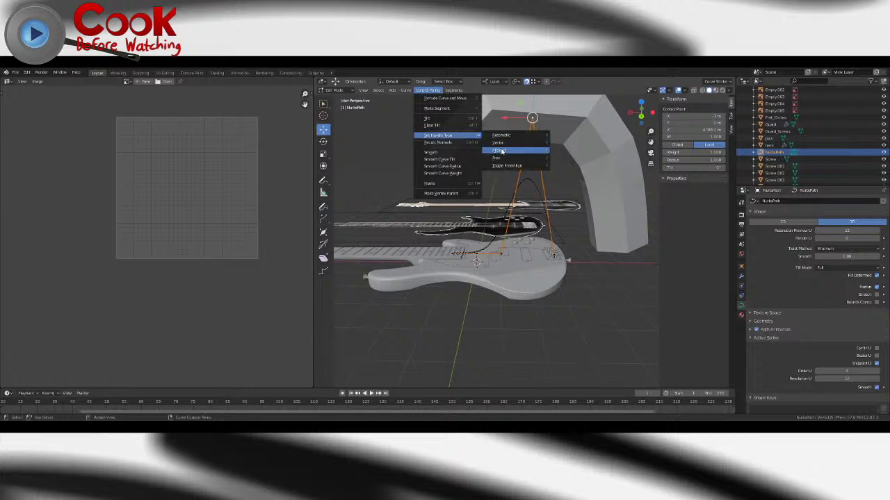
left_click(502, 151)
left_click(428, 90)
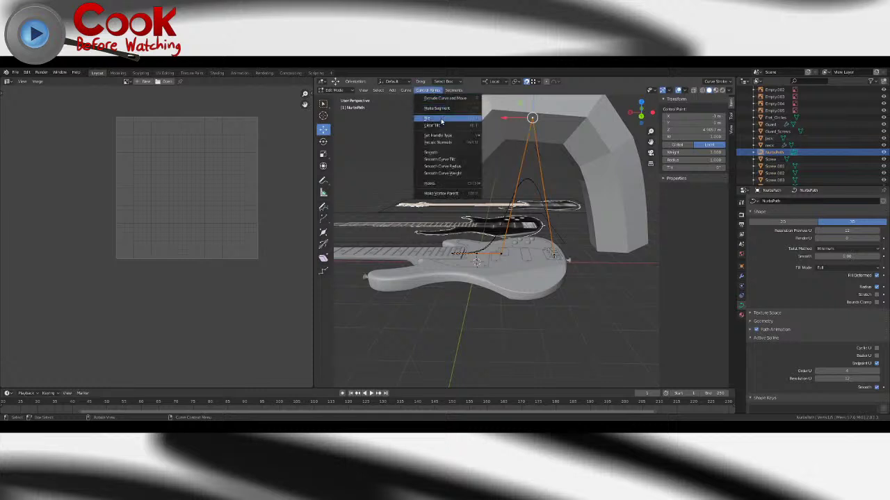
mouse_move(446, 137)
left_click(506, 137)
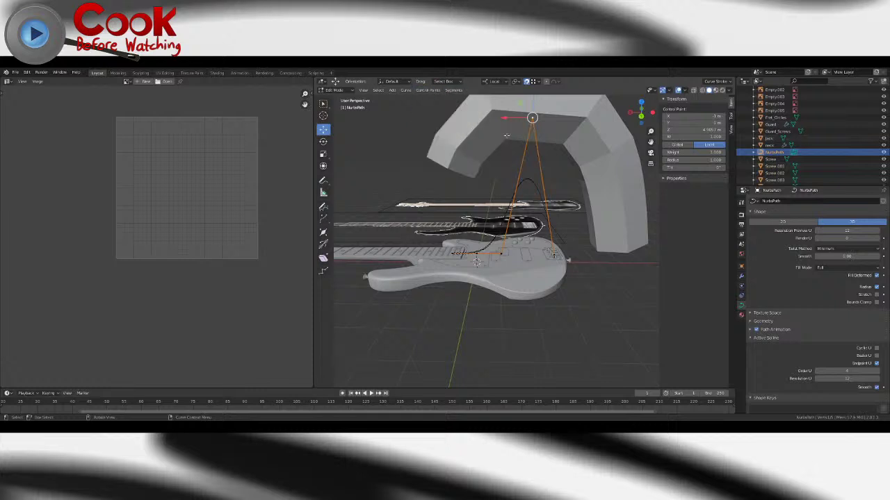
- Try Make Vertex Parent and the Toggle Free/Align handle type on the raised control point of the string path
left_click(429, 91)
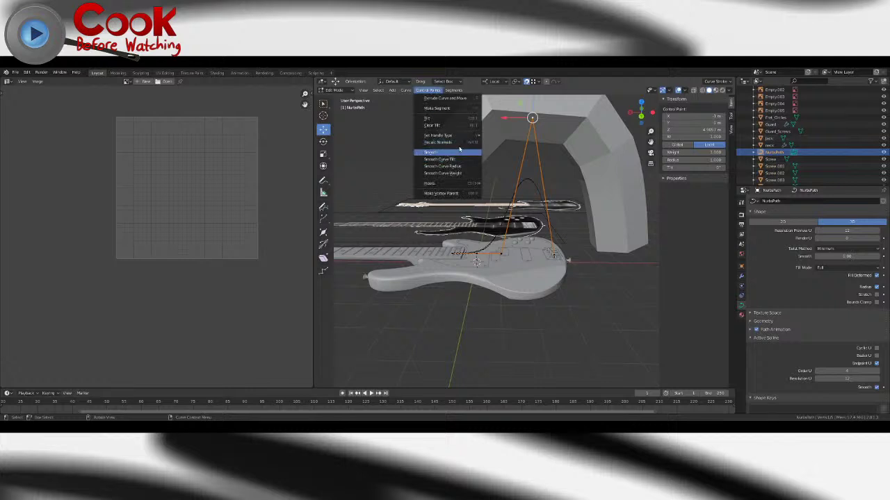
mouse_move(466, 184)
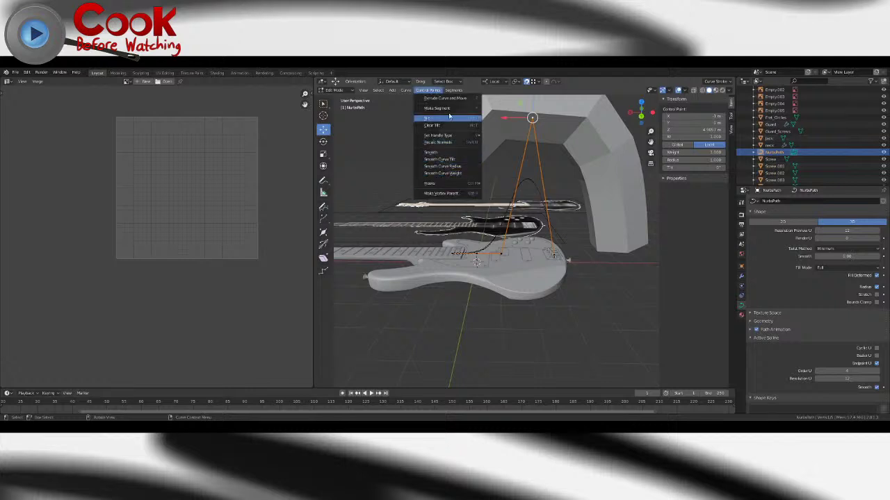
left_click(441, 193)
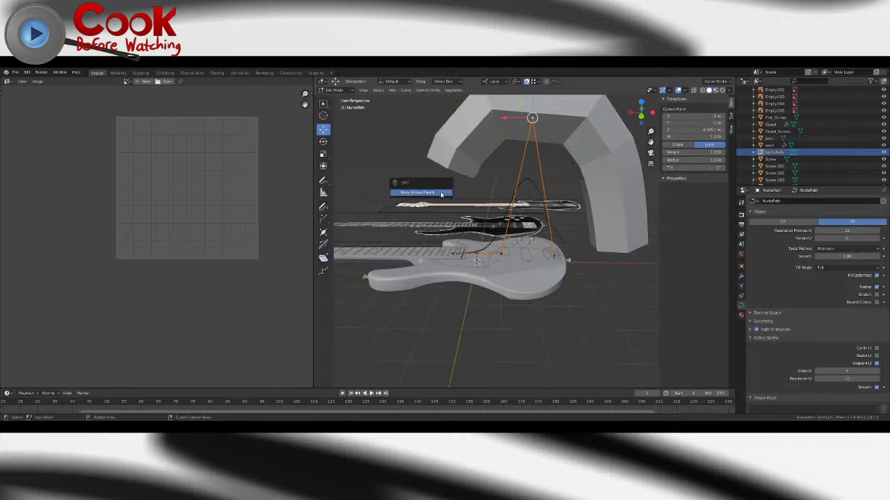
left_click(441, 194)
left_click(428, 90)
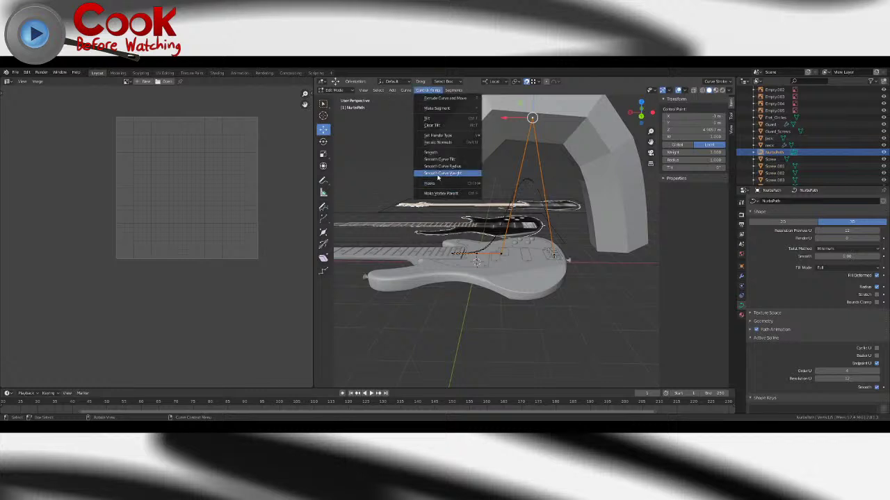
mouse_move(434, 137)
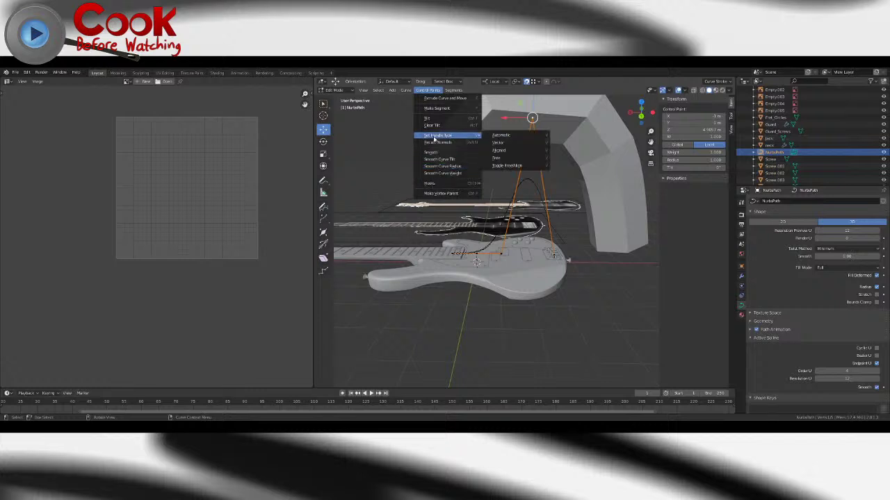
left_click(522, 166)
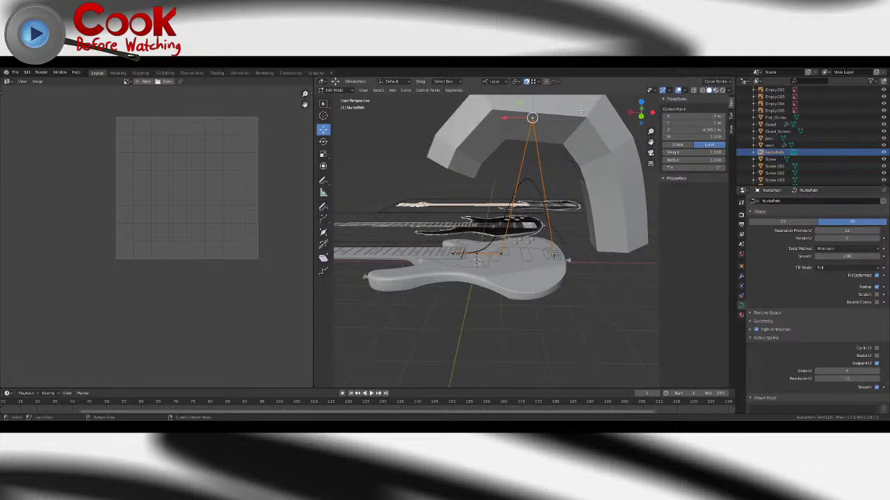
- Leave Edit Mode and delete the NURBS path object from the scene
middle_click_drag(532, 107, 530, 212)
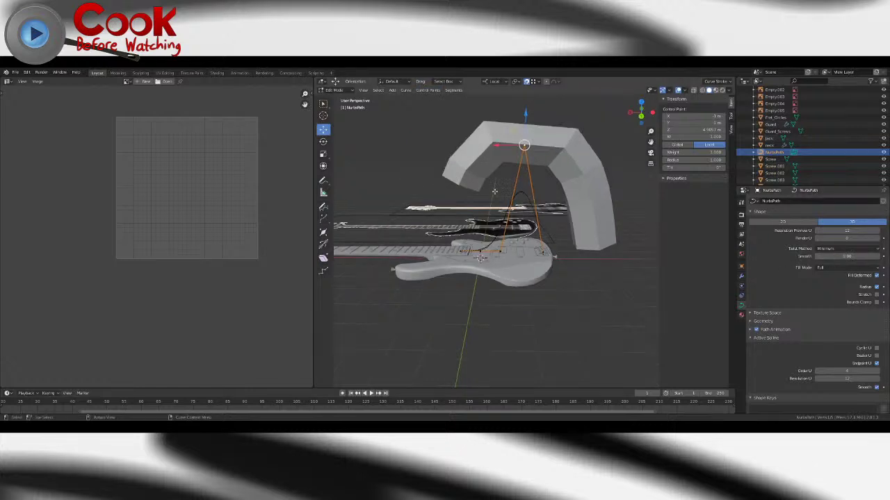
key("Tab")
key("Delete")
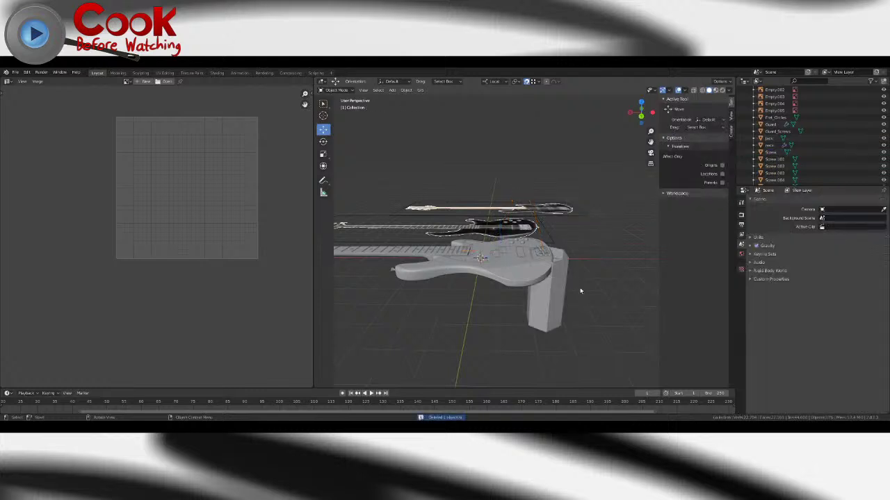
- Add a NURBS path curve and try moving one of its control points, then undo that move
left_click(406, 90)
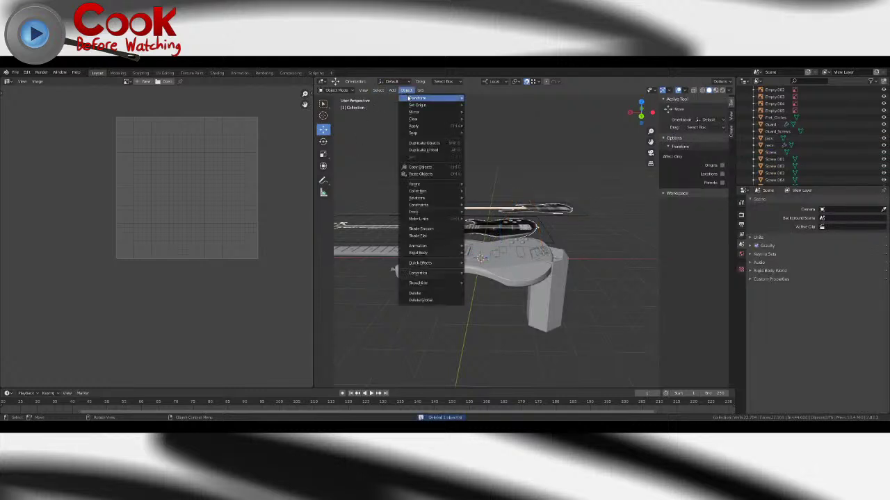
mouse_move(421, 127)
mouse_move(393, 90)
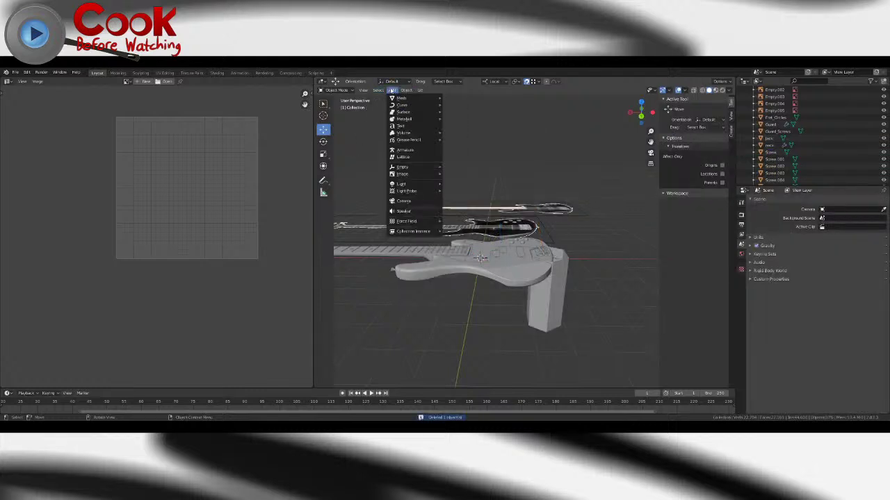
mouse_move(403, 104)
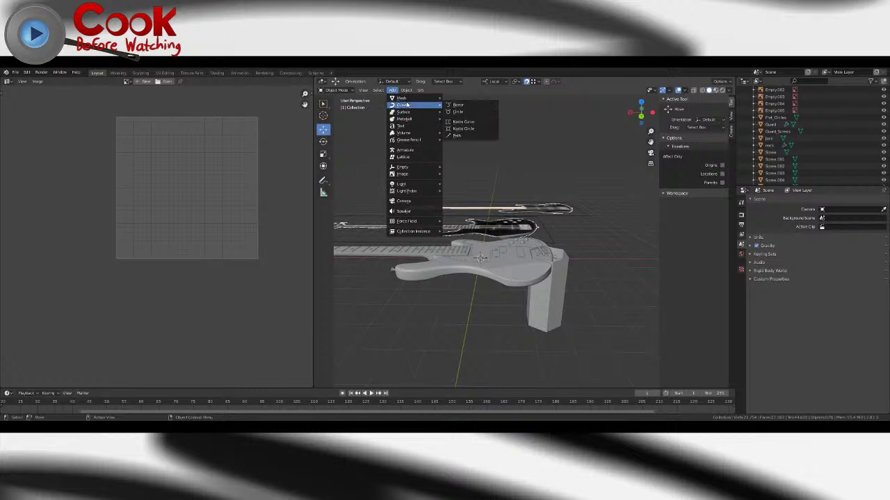
left_click(471, 135)
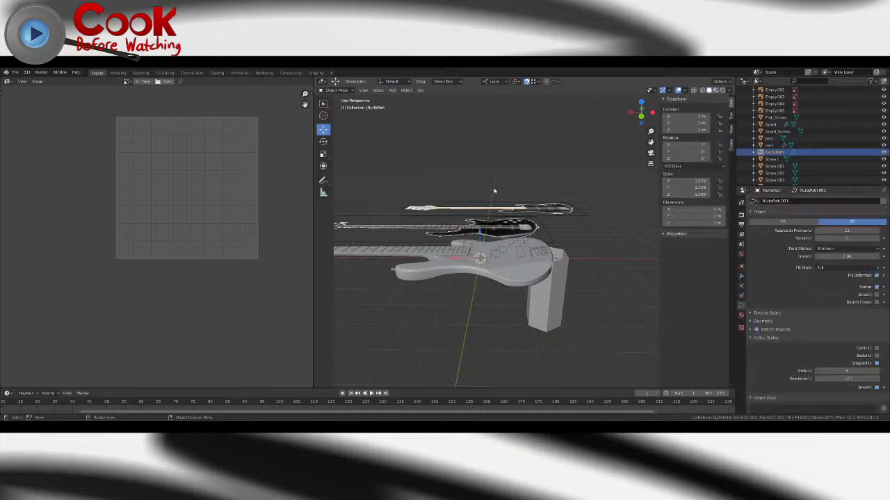
key("Tab")
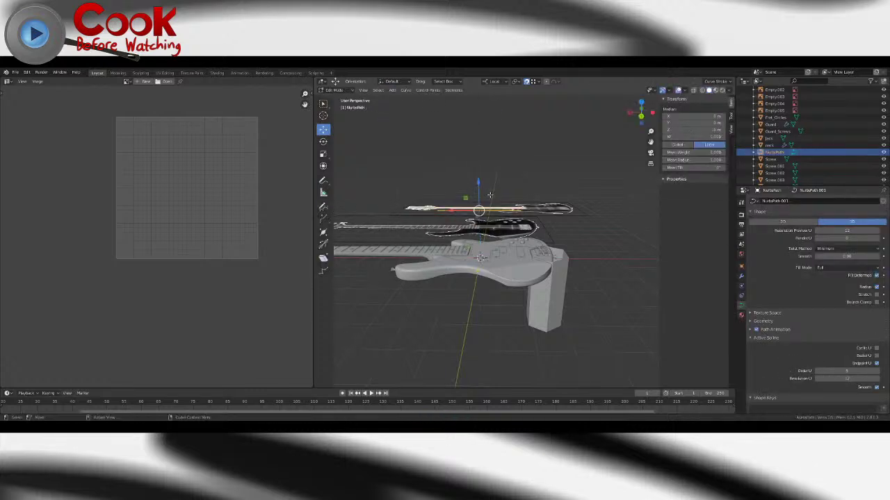
middle_click_drag(472, 189, 497, 221)
scroll(497, 221, "up", 4)
left_click(497, 227)
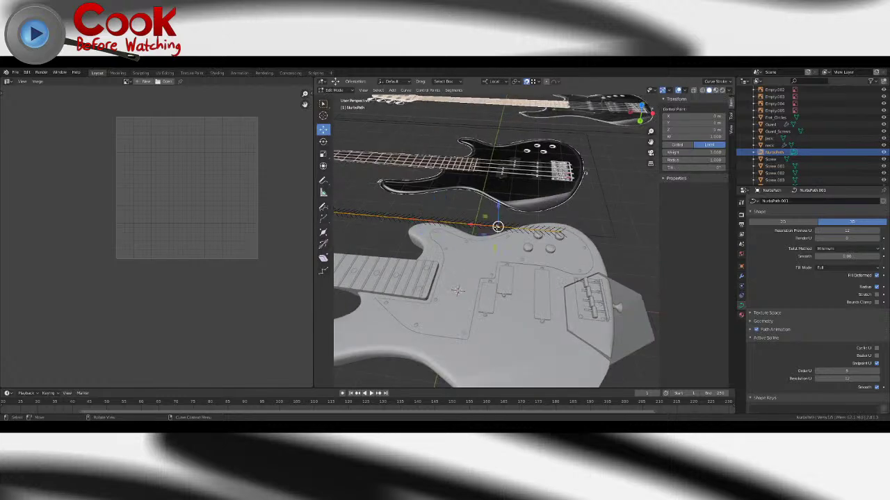
left_click_drag(495, 241, 504, 183)
key("ctrl+z")
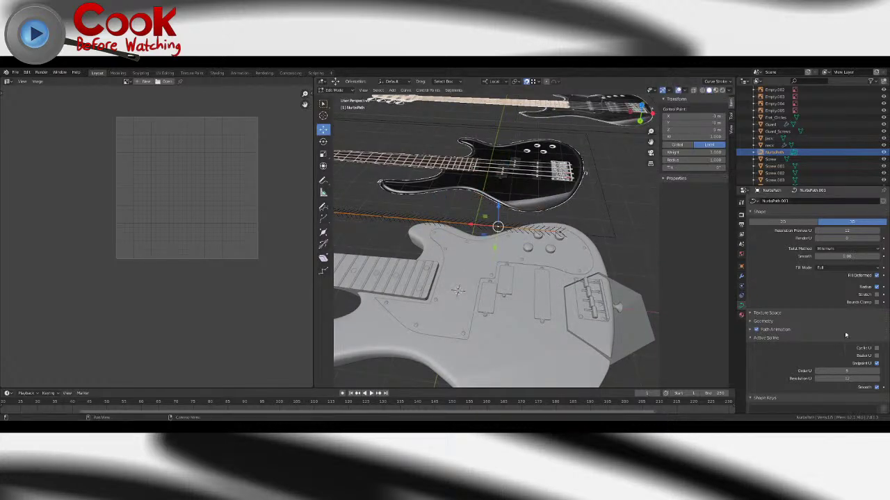
- Look through the NURBS path's geometry, bevel and active spline settings
scroll(793, 357, "down", 2)
left_click(750, 293)
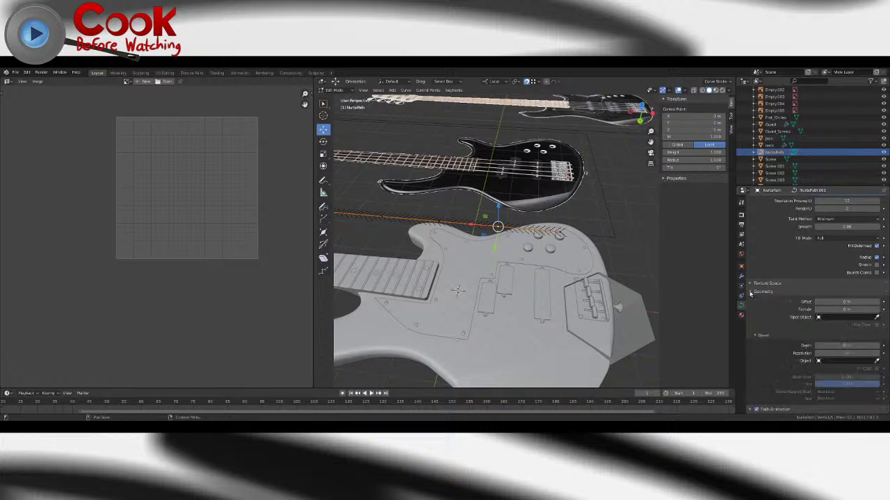
scroll(750, 293, "down", 3)
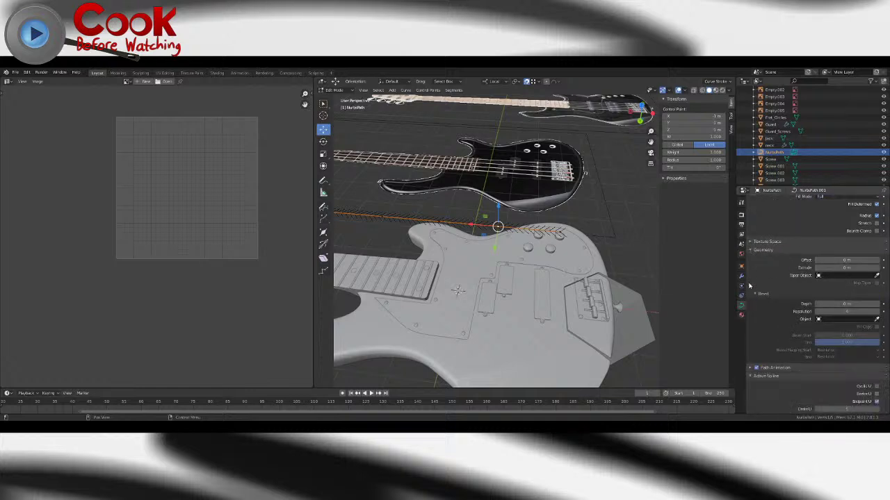
left_click(752, 250)
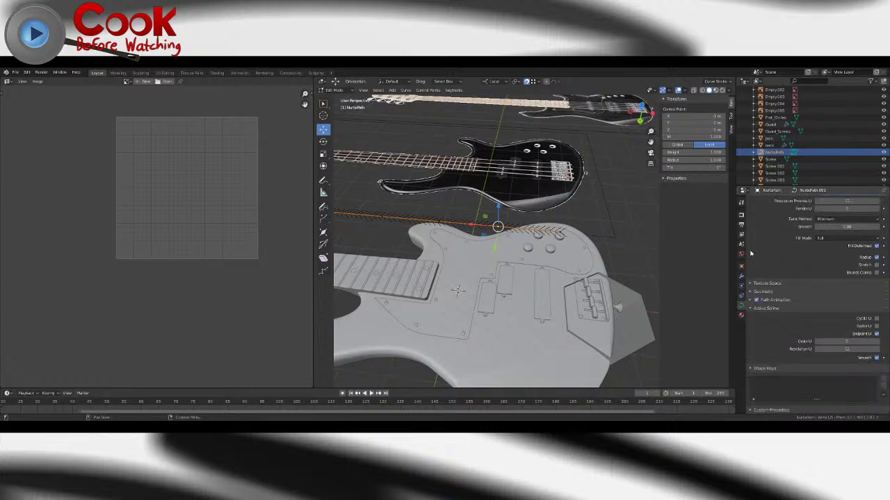
scroll(745, 295, "up", 5)
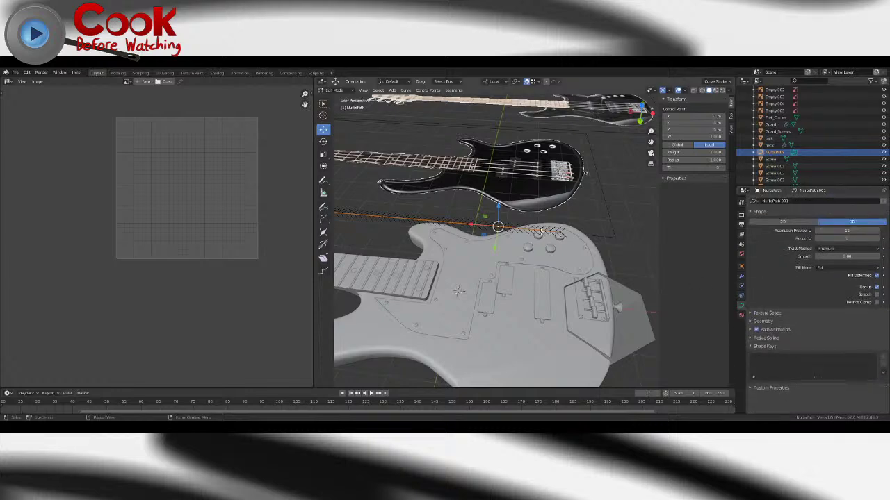
- Leave curve editing and delete the NURBS path from the scene
key("Tab")
left_click(468, 226)
scroll(465, 244, "down", 4)
middle_click_drag(464, 245, 437, 272)
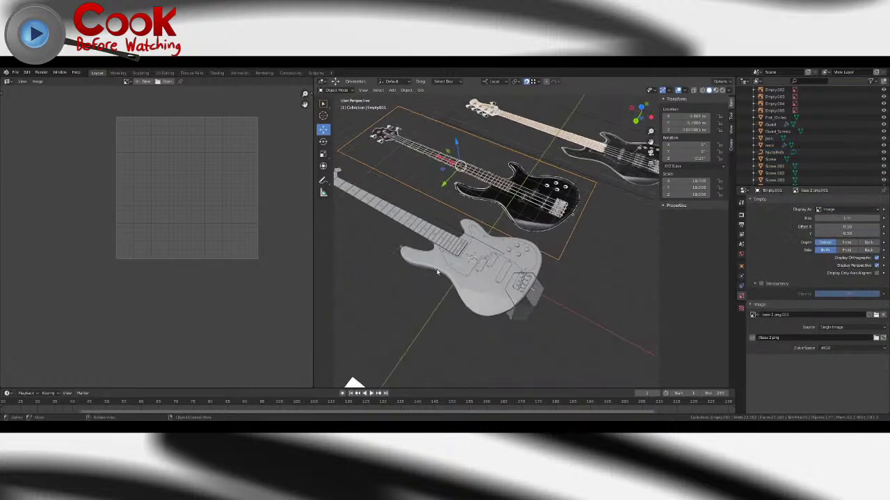
key("Delete")
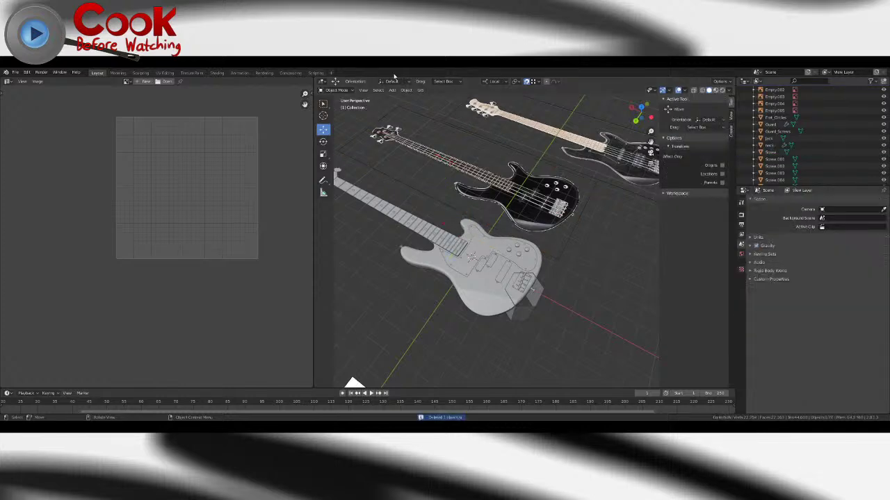
- Add a mesh plane and raise it about 1.01 m along Z above the guitar body
left_click(392, 90)
mouse_move(417, 98)
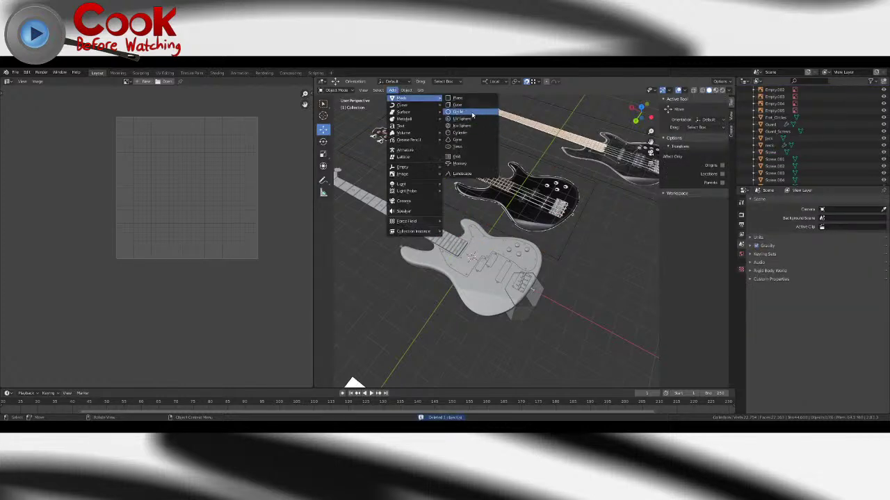
left_click(456, 98)
middle_click_drag(466, 201, 491, 235)
left_click_drag(480, 241, 480, 191)
- Delete three of the plane's edges, keeping only a single edge parallel to the guitar neck
key("Tab")
middle_click_drag(489, 194, 533, 203)
scroll(533, 203, "up", 4)
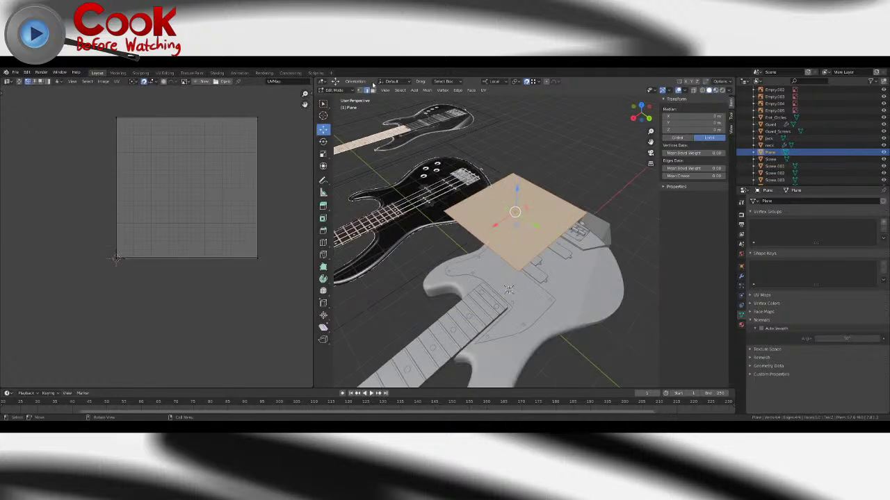
left_click(477, 191)
left_click(480, 237, "shift")
left_click(547, 184, "shift")
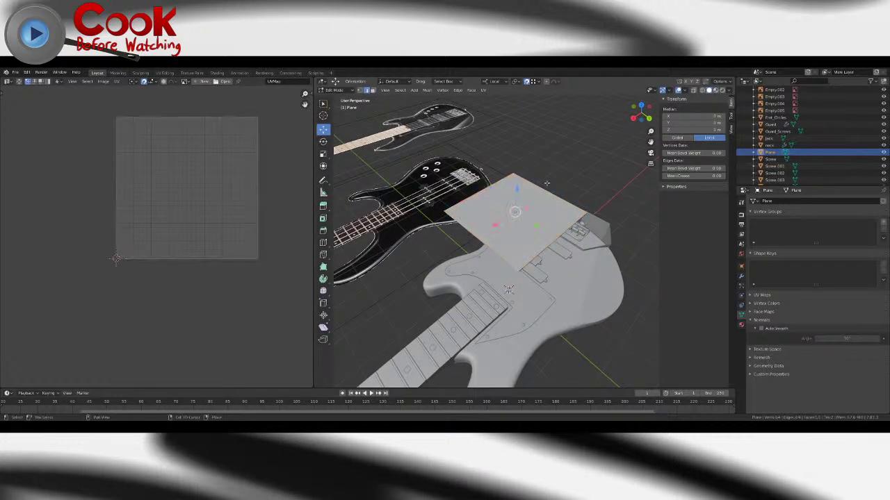
key("x")
left_click(536, 175)
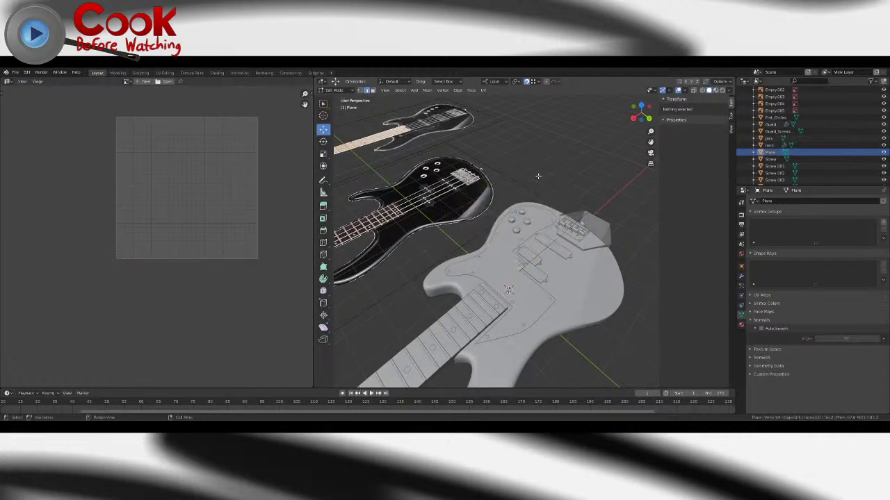
key("Tab")
- Set the remaining edge's origin to its geometry
middle_click_drag(584, 220, 529, 194)
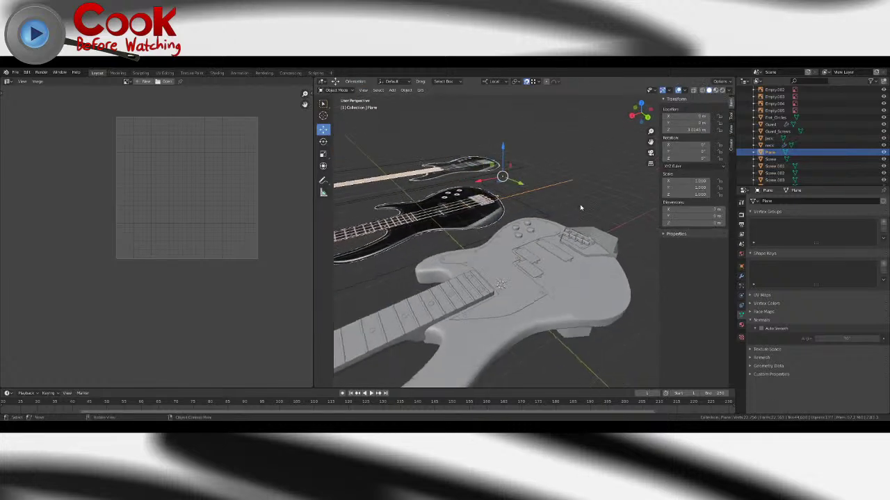
left_click(406, 90)
mouse_move(420, 105)
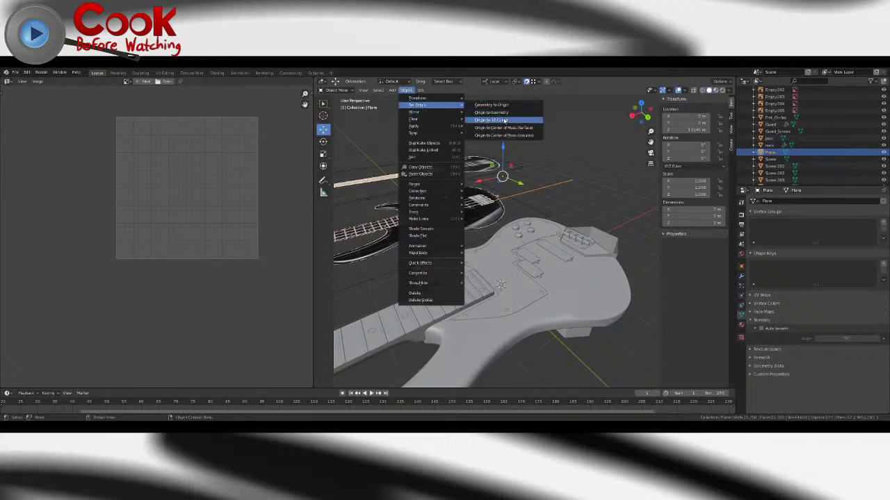
left_click(506, 113)
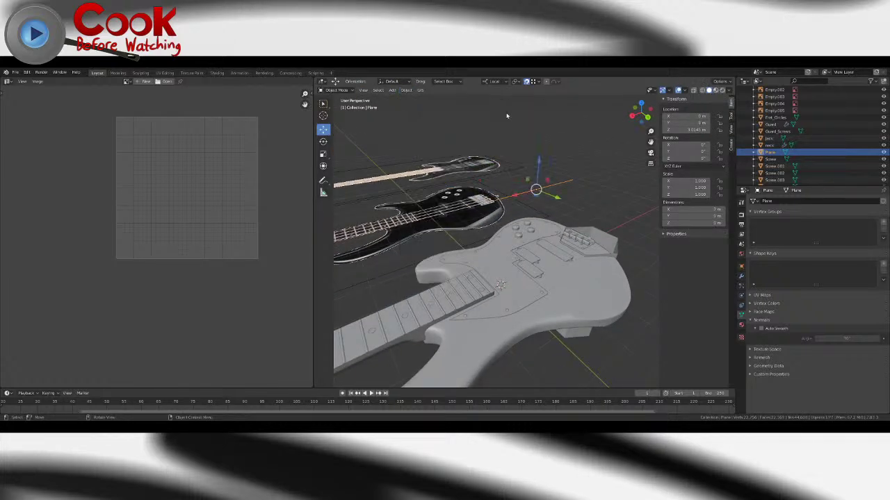
- Convert the single-edge mesh to a curve and open it for point editing
left_click(406, 91)
mouse_move(415, 99)
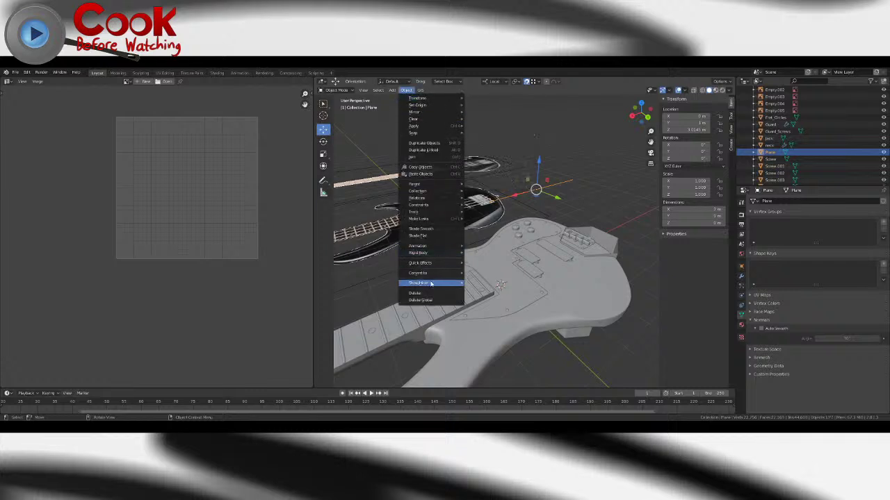
mouse_move(425, 274)
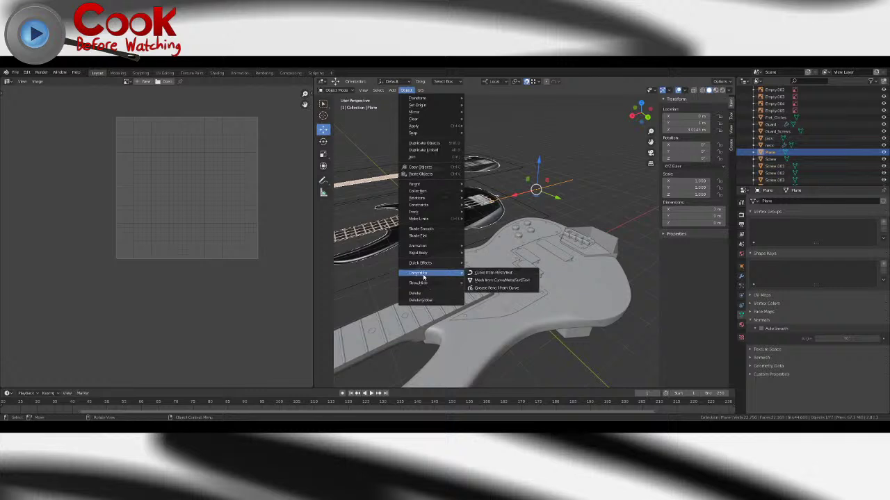
left_click(492, 274)
key("Tab")
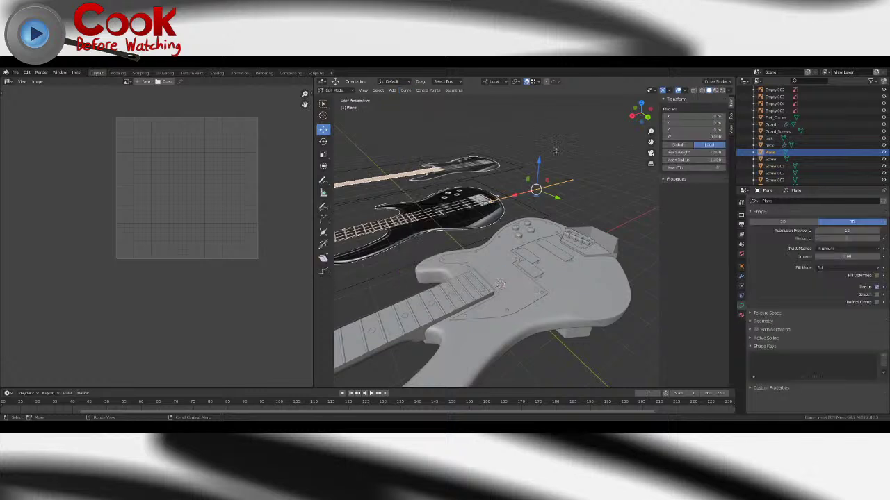
- Try rotating the curve's points 90 degrees about the local Z axis
middle_click_drag(534, 136, 560, 208)
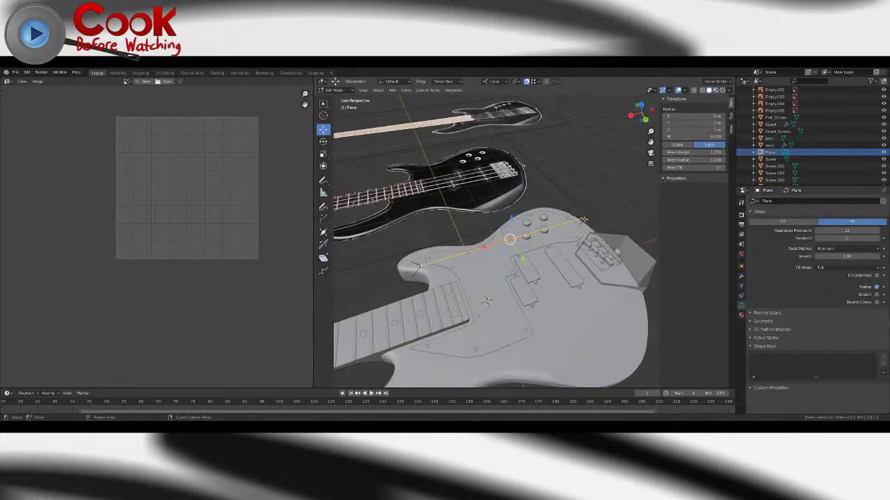
left_click(323, 141)
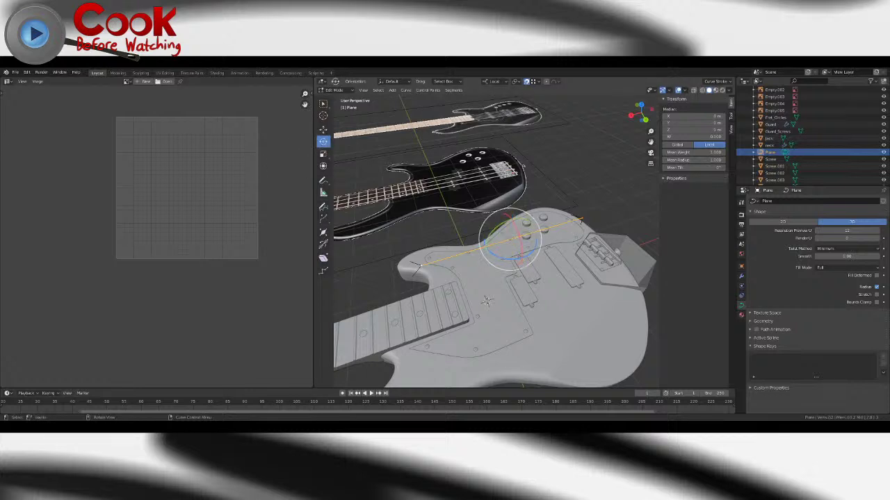
left_click_drag(507, 256, 570, 317)
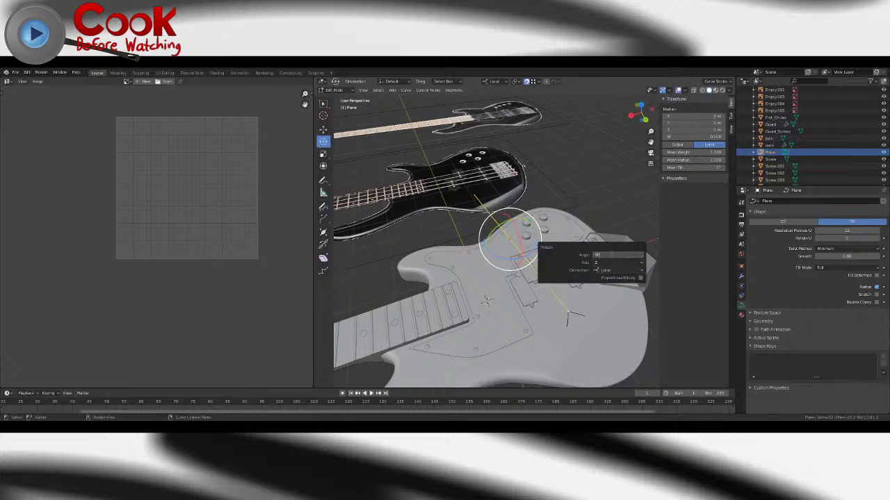
key("Return")
left_click(612, 255)
key("Return")
- Move all the curve's points 1 m along local X so that one end sits at the object's origin
left_click(323, 130)
left_click_drag(491, 243, 549, 226)
key("F9")
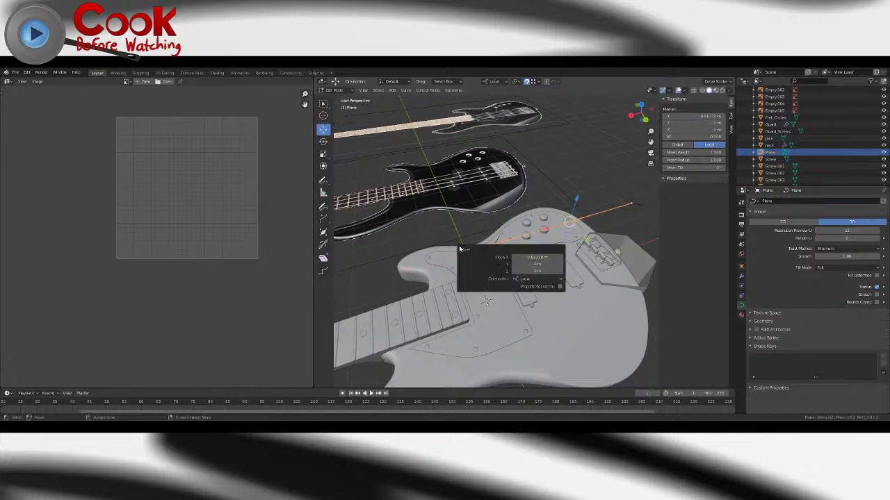
left_click(547, 259)
type("1")
key("Return")
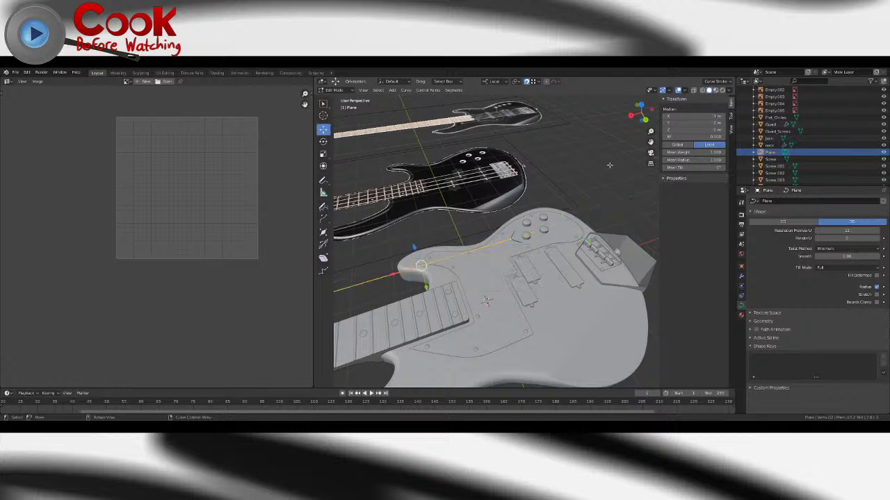
- Move the curve object over the guitar's bridge and lower it toward the saddles
key("Tab")
scroll(528, 198, "down", 3)
middle_click_drag(496, 219, 467, 191)
left_click_drag(462, 184, 567, 259)
middle_click_drag(564, 249, 468, 176)
scroll(449, 279, "up", 4)
left_click_drag(469, 178, 465, 218)
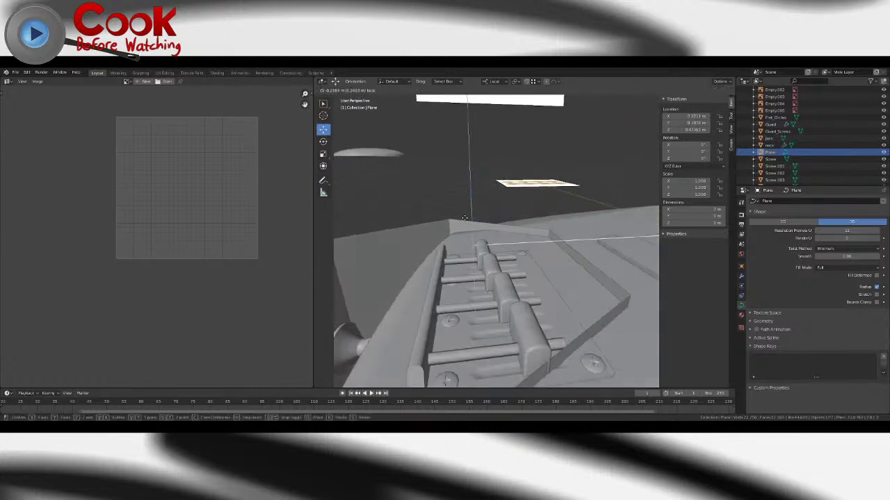
- Fine-tune the curve's position so its origin end meets the bridge tailpiece behind the outer saddle
middle_click_drag(466, 218, 502, 260)
key("g")
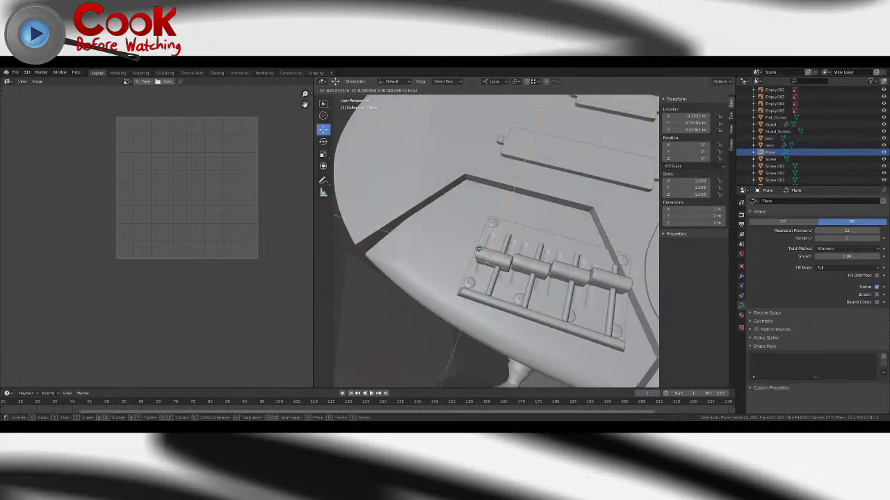
key("z")
key("z")
left_click_drag(471, 274, 469, 275)
middle_click_drag(469, 275, 421, 227)
left_click_drag(409, 222, 408, 238)
middle_click_drag(409, 237, 483, 327)
left_click_drag(483, 327, 485, 327)
middle_click_drag(486, 326, 431, 197)
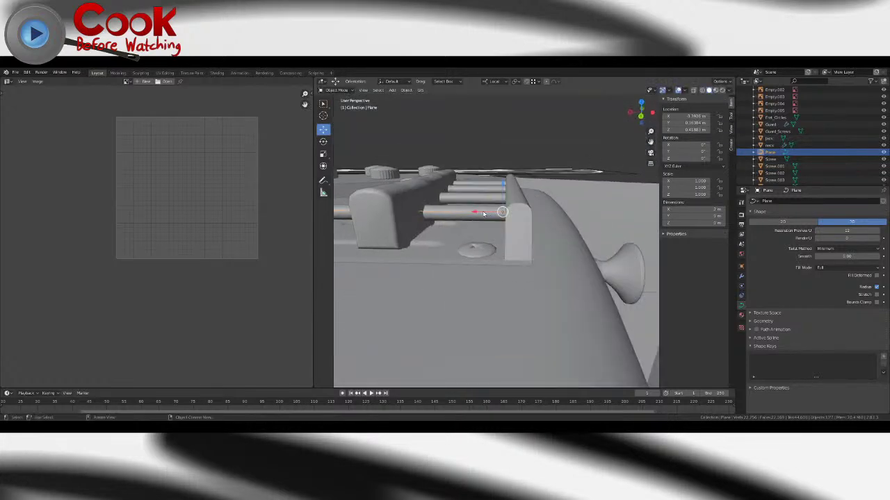
- Bring the curve's free end back along X to the outer bridge saddle and raise it along Z
middle_click_drag(487, 212, 437, 241)
key("Tab")
scroll(452, 221, "down", 8)
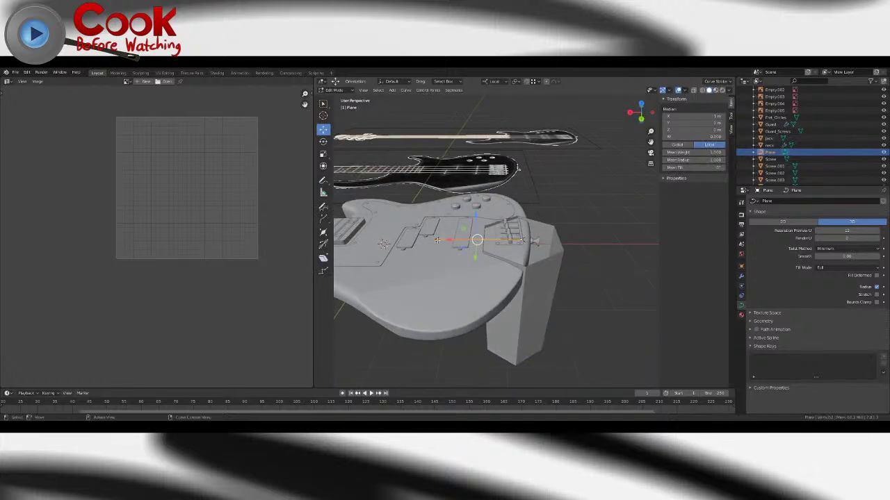
scroll(437, 241, "up", 4)
left_click_drag(368, 238, 503, 236)
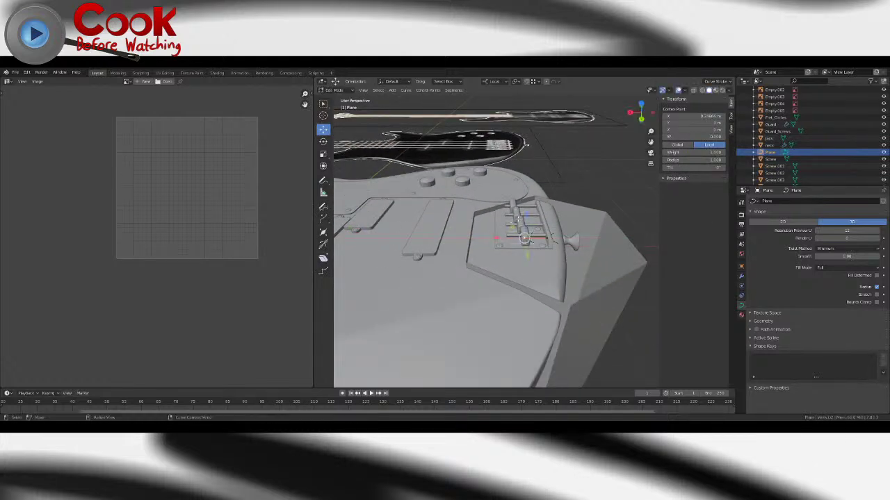
key("g")
right_click(518, 230)
scroll(518, 230, "down", 4)
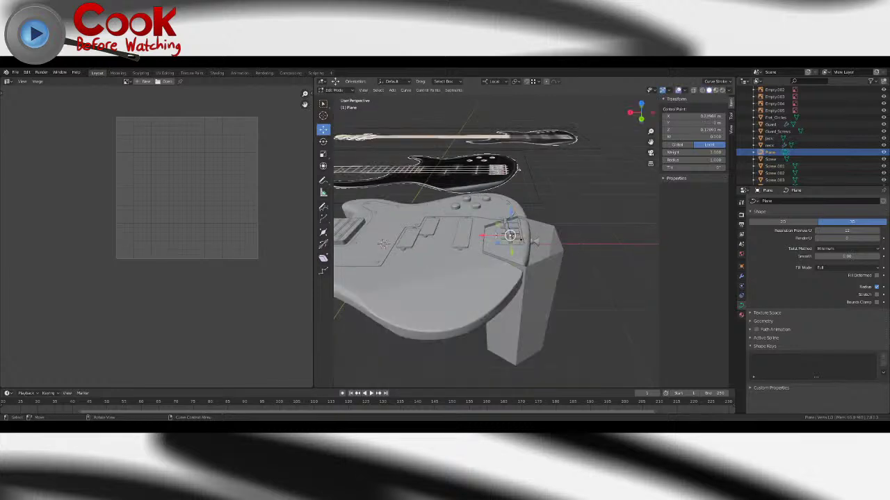
- Extend the curve from the outer bridge saddle along X, up the neck to the headstock
left_click_drag(496, 236, 368, 238)
middle_click_drag(368, 238, 543, 243, "shift")
scroll(487, 243, "down", 5)
middle_click_drag(452, 229, 519, 246)
scroll(480, 271, "up", 5)
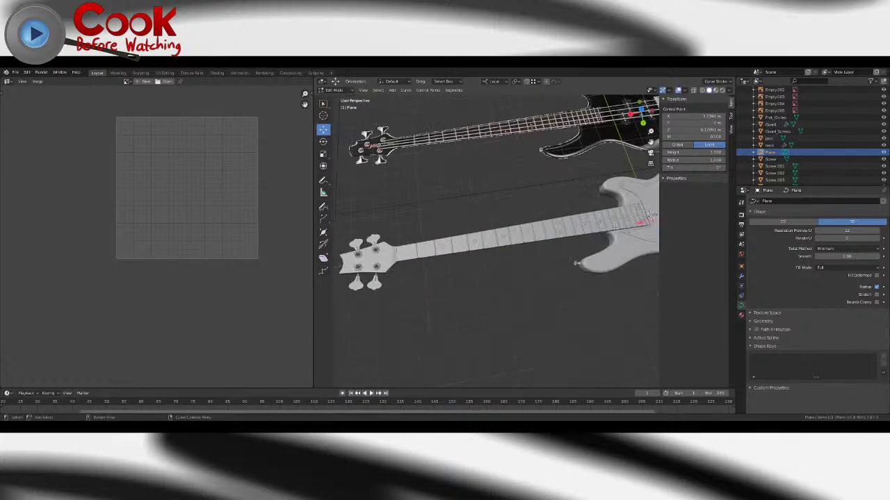
left_click_drag(640, 223, 364, 262)
scroll(463, 233, "up", 4)
middle_click_drag(365, 262, 602, 220, "shift")
- Align the curve's far end with its place on the nut, lower it along Z, and finish editing the curve
scroll(602, 220, "up", 6)
left_click_drag(599, 223, 564, 203)
middle_click_drag(563, 203, 451, 176)
left_click_drag(479, 173, 478, 179)
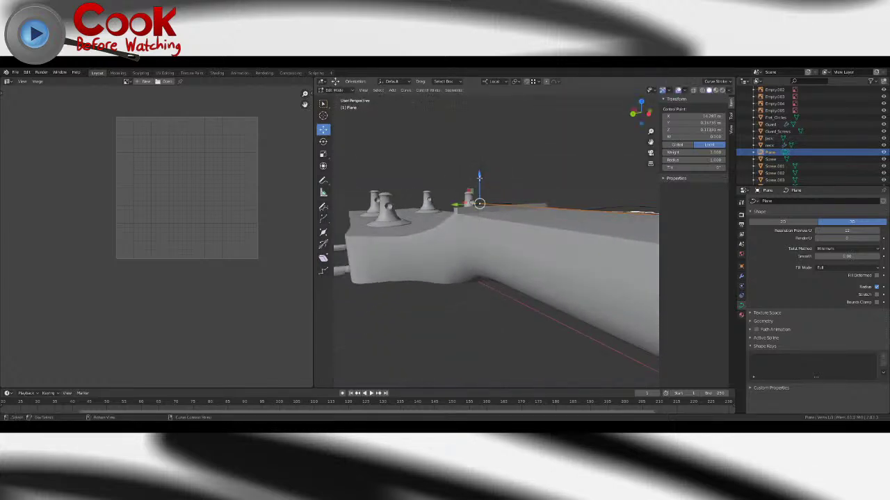
scroll(479, 181, "down", 6)
middle_click_drag(479, 182, 546, 229)
middle_click_drag(546, 299, 714, 283, "shift")
key("Tab")
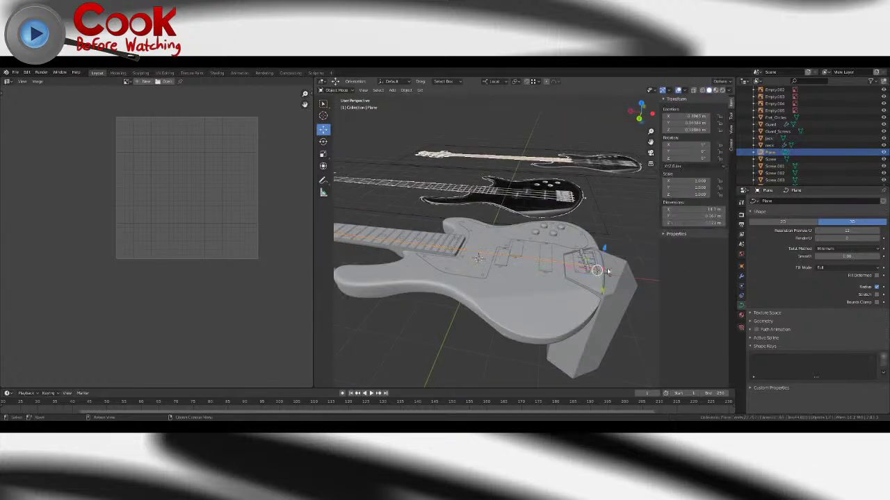
- Shade the faceted cylinder behind the bridge smooth, enabling Auto Smooth and raising its angle
scroll(488, 221, "up", 2)
middle_click_drag(636, 280, 473, 244, "shift")
scroll(474, 229, "down", 1)
left_click(472, 245)
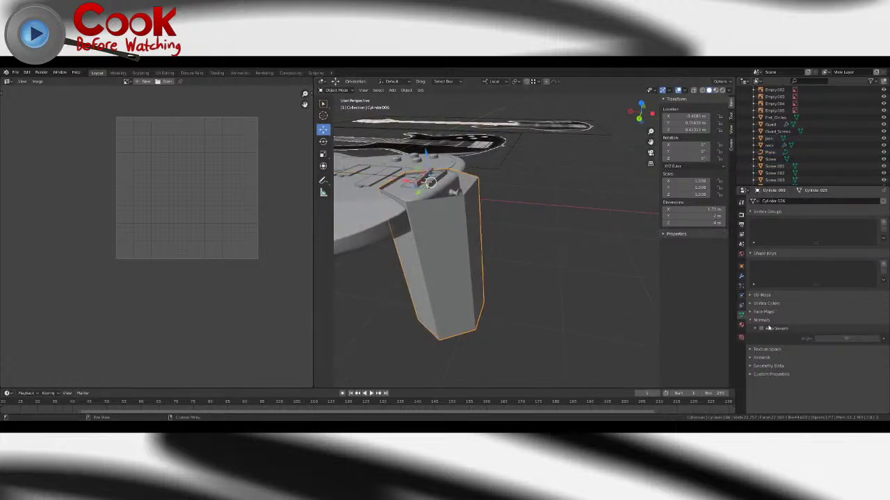
left_click(762, 329)
left_click(404, 91)
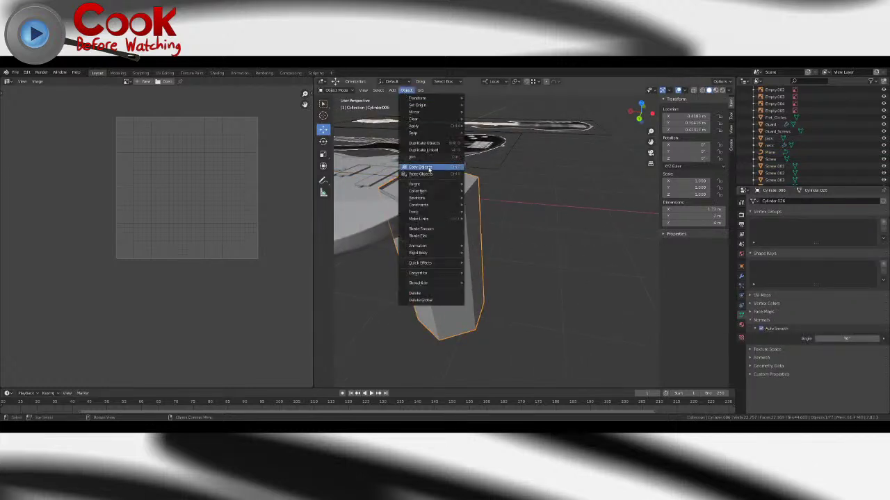
left_click(423, 230)
left_click_drag(842, 339, 856, 339)
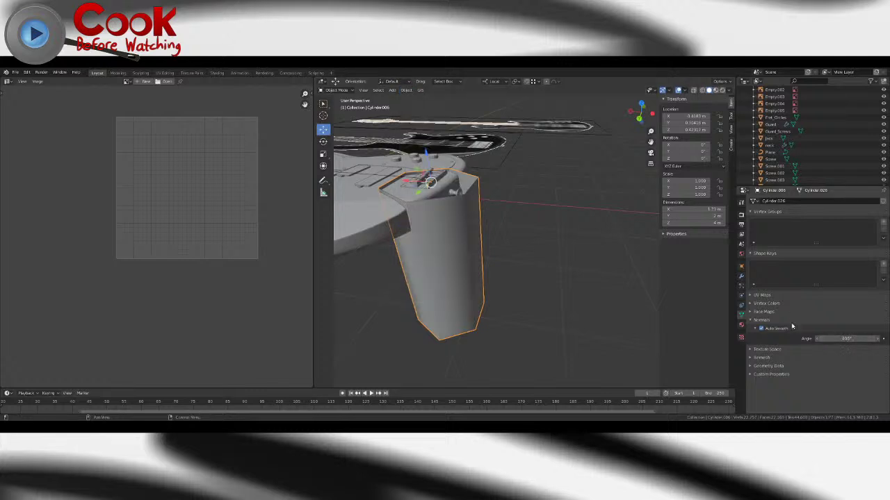
middle_click_drag(396, 262, 478, 270)
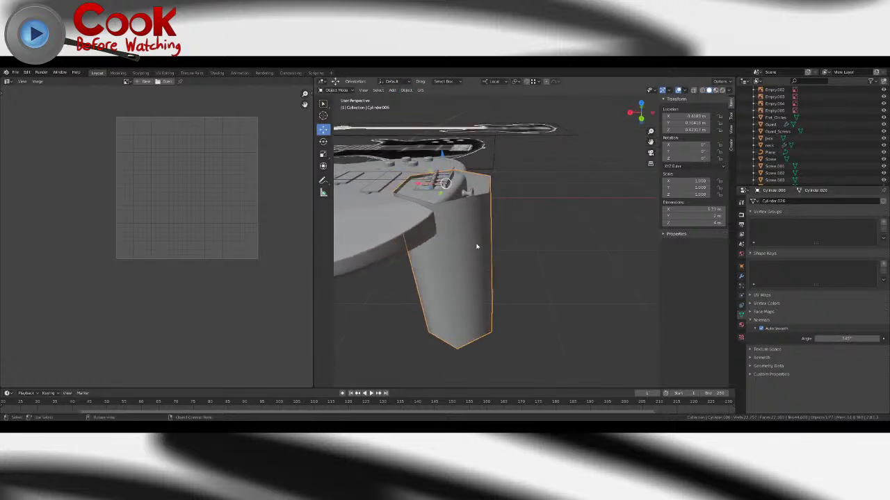
- Set the curve object Plane as the deforming object of the cylinder's Curve modifier
left_click(741, 278)
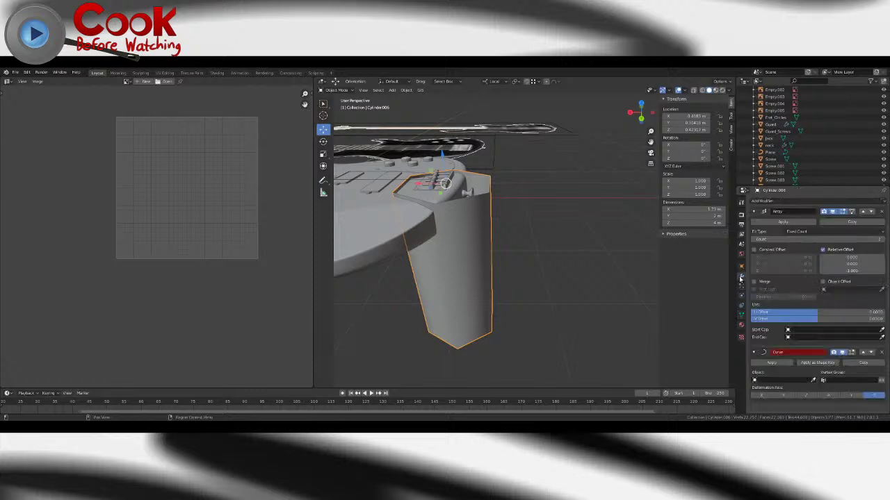
left_click(786, 380)
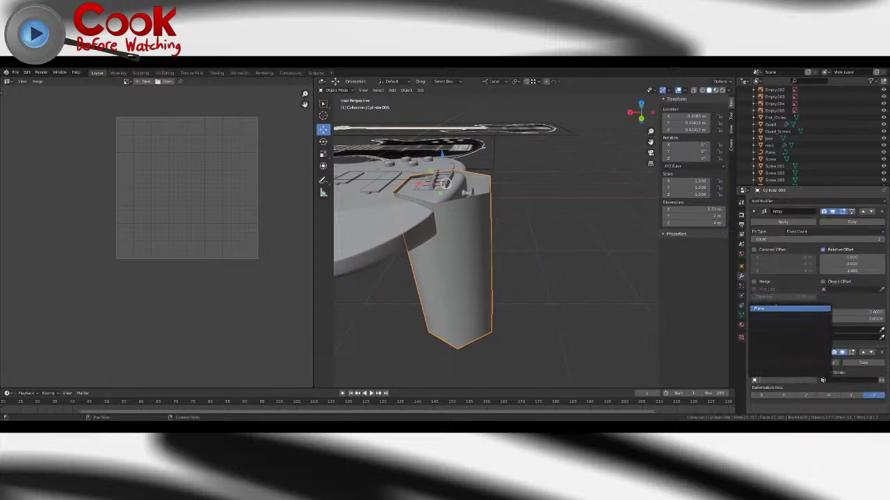
left_click(776, 308)
scroll(555, 232, "down", 6)
middle_click_drag(555, 198, 509, 231)
scroll(595, 217, "up", 4)
- Try to scale the cylinder's mesh down to a thin tube that follows the string curve
key("Tab")
scroll(522, 221, "up", 3)
left_click(323, 153)
left_click_drag(504, 223, 487, 225)
middle_click_drag(488, 225, 458, 207)
scroll(473, 207, "up", 5)
left_click_drag(458, 233, 468, 200)
scroll(467, 229, "up", 3)
key("Tab")
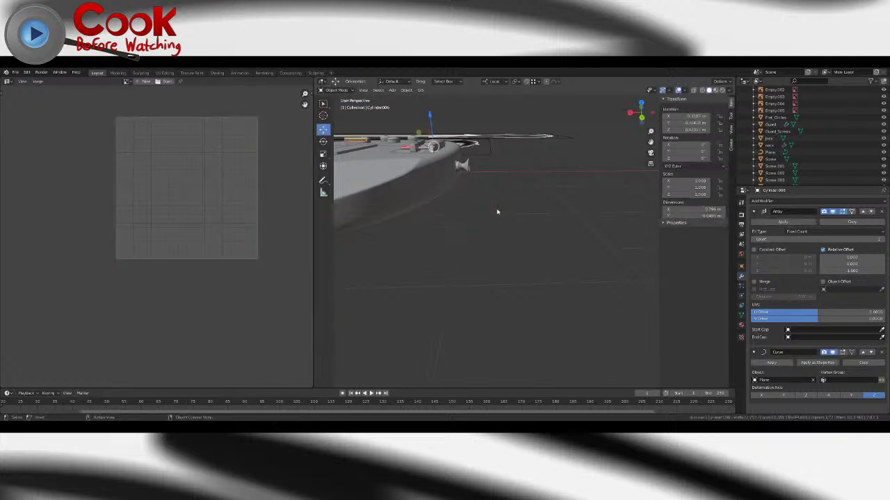
- Try to raise the thin cylinder's mesh along its local Z toward its object origin at the bridge
middle_click_drag(496, 210, 497, 229)
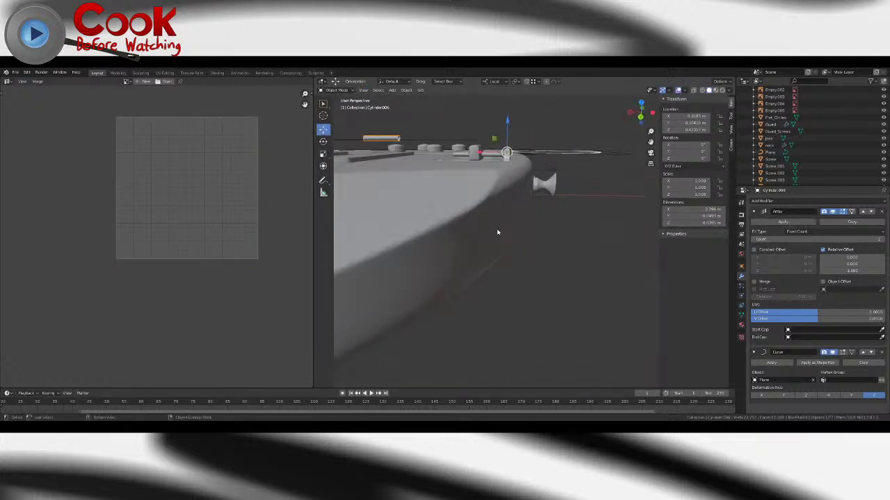
key("Tab")
left_click(325, 130)
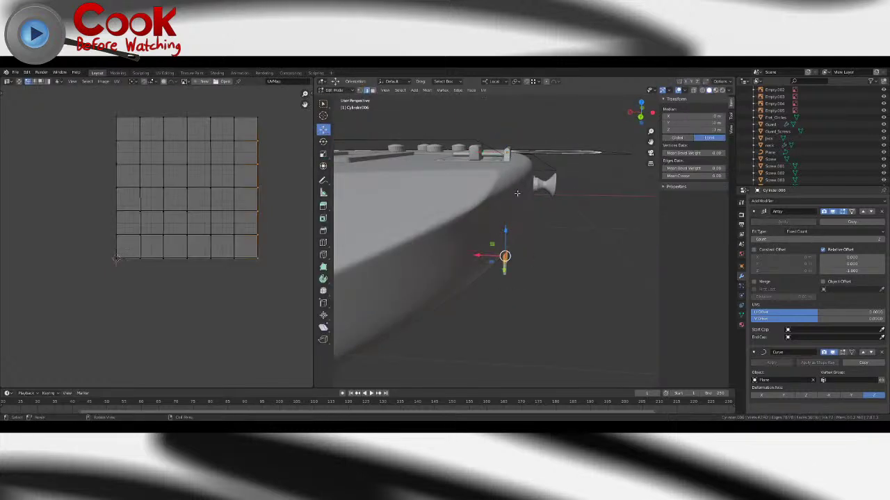
left_click_drag(508, 223, 518, 175)
key("Tab")
middle_click_drag(517, 175, 521, 189)
key("Tab")
left_click_drag(519, 251, 519, 210)
middle_click_drag(519, 210, 520, 182)
key("Tab")
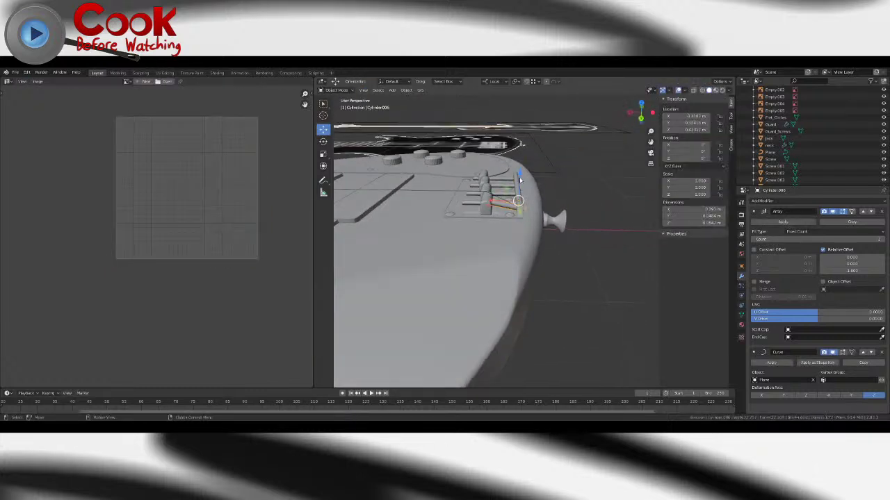
- Check the deformed string at the bridge, try another vertical shift of its mesh, and undo the shift
key("Tab")
key("Tab")
key("Tab")
key("Tab")
middle_click_drag(521, 189, 509, 204)
key("Tab")
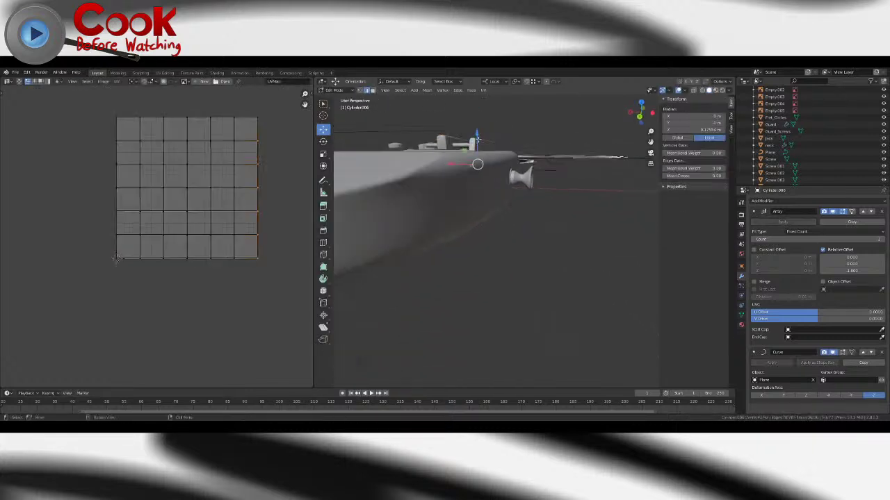
key("g")
key("z")
key("z")
left_click(484, 140)
key("Tab")
middle_click_drag(484, 140, 517, 213)
key("Tab")
middle_click_drag(520, 282, 533, 250)
key("ctrl+z")
key("Tab")
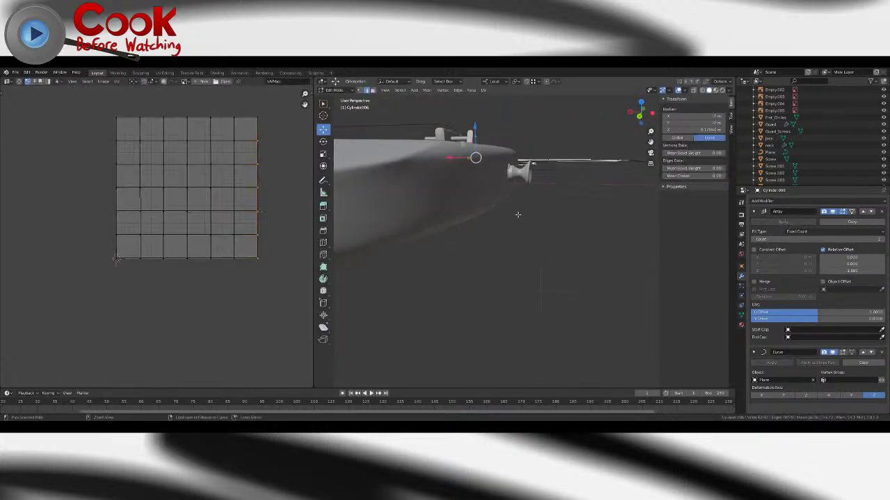
- Undo the cylinder's mesh moves and scaling back to its original size
key("Tab")
key("Tab")
key("Tab")
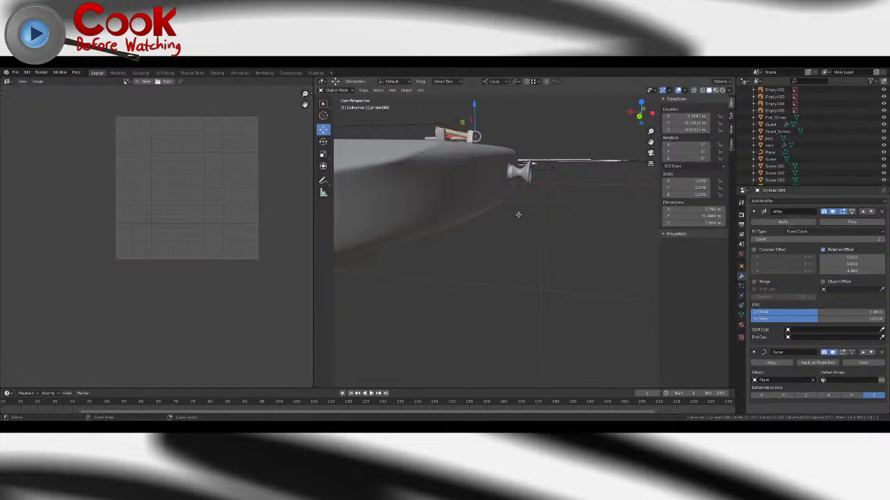
key("Tab")
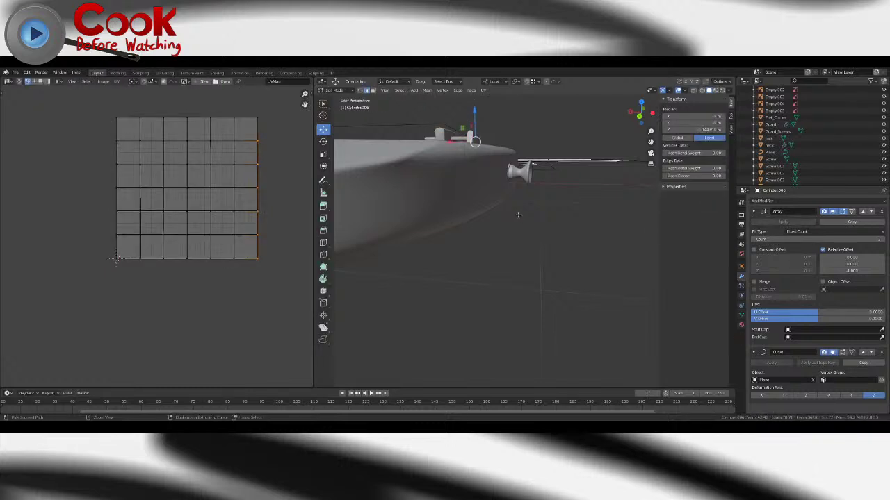
key("Tab")
key("Tab")
key("Tab")
key("Tab")
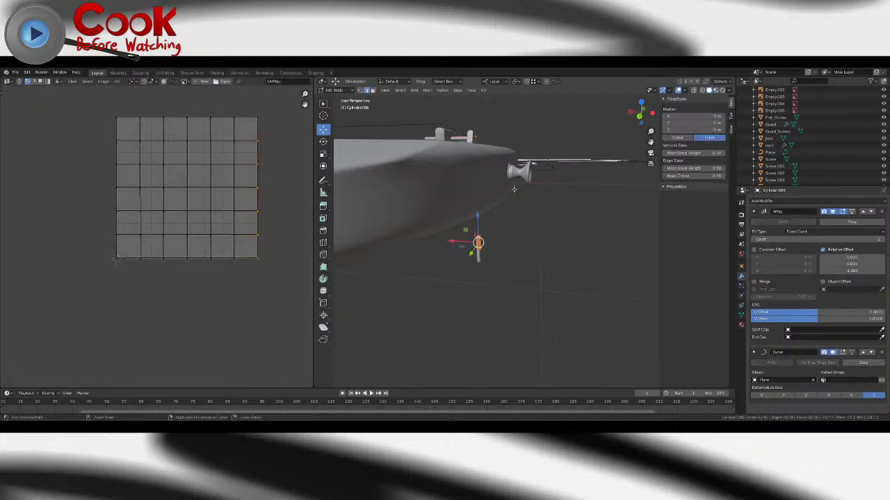
key("Tab")
key("Tab")
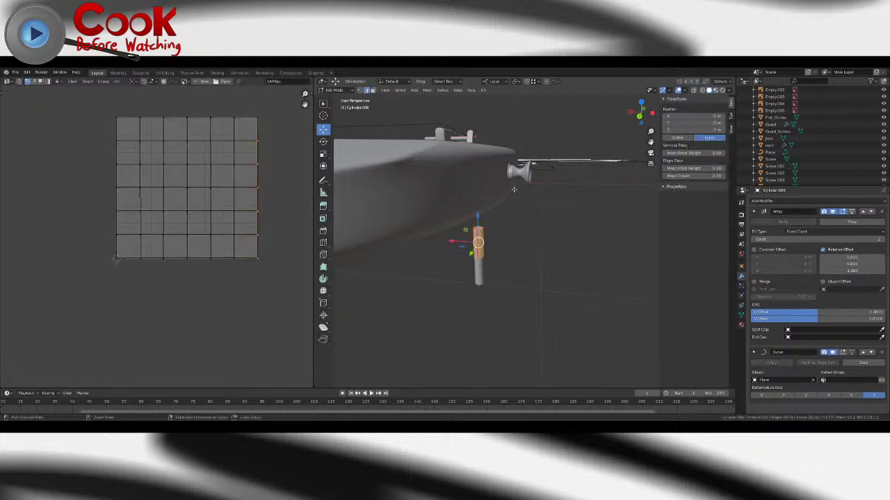
key("ctrl+z")
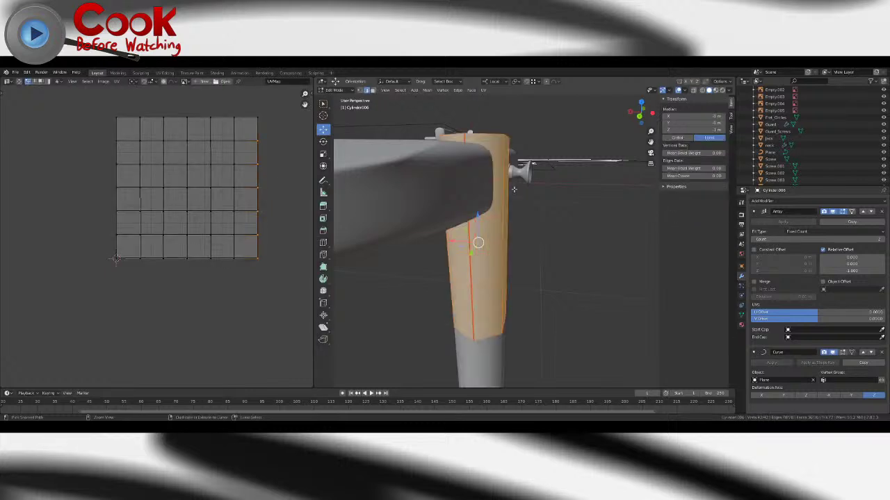
key("ctrl+z")
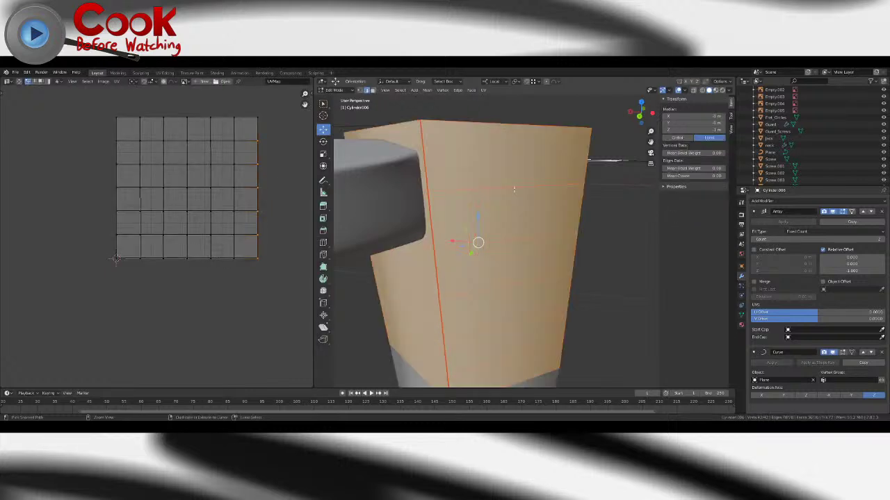
- Compare the pivot point options for scaling the cylinder's mesh and set the pivot to Active Element
scroll(514, 189, "down", 6)
left_click(322, 154)
scroll(518, 233, "down", 1)
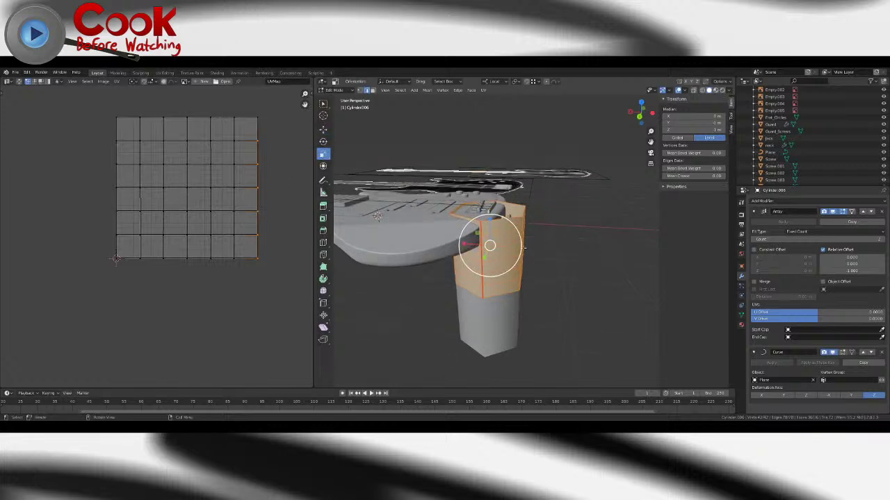
middle_click_drag(477, 258, 486, 285)
left_click(515, 82)
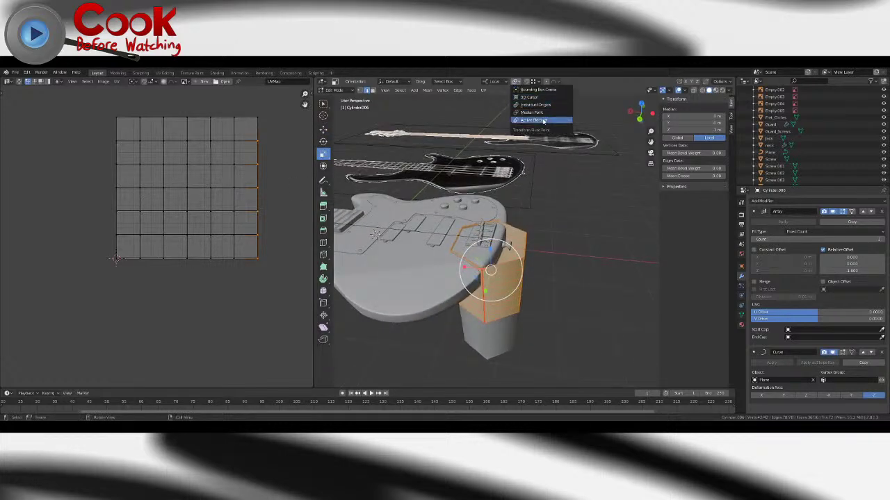
left_click(543, 120)
left_click(515, 81)
left_click(528, 109)
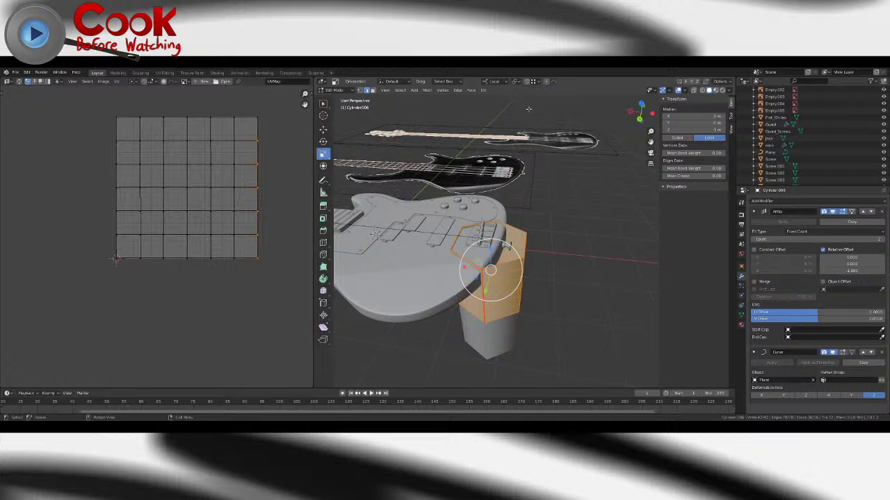
left_click(515, 81)
left_click(528, 96)
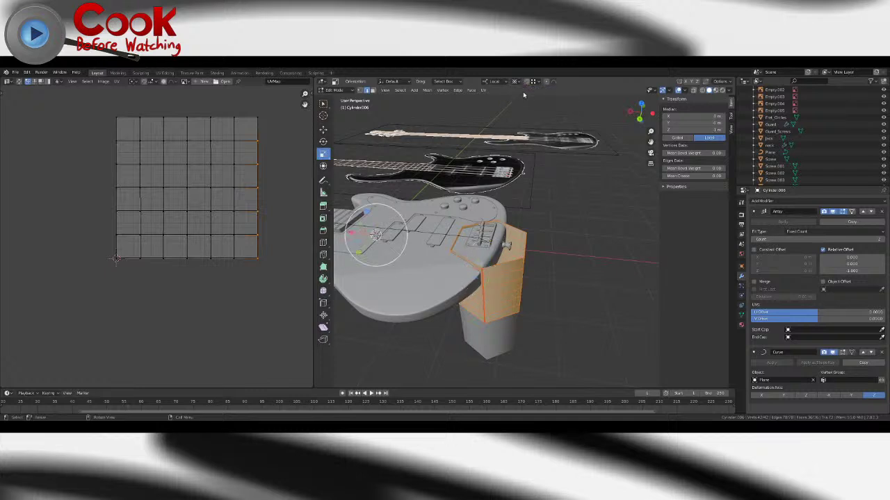
left_click(515, 81)
left_click(533, 89)
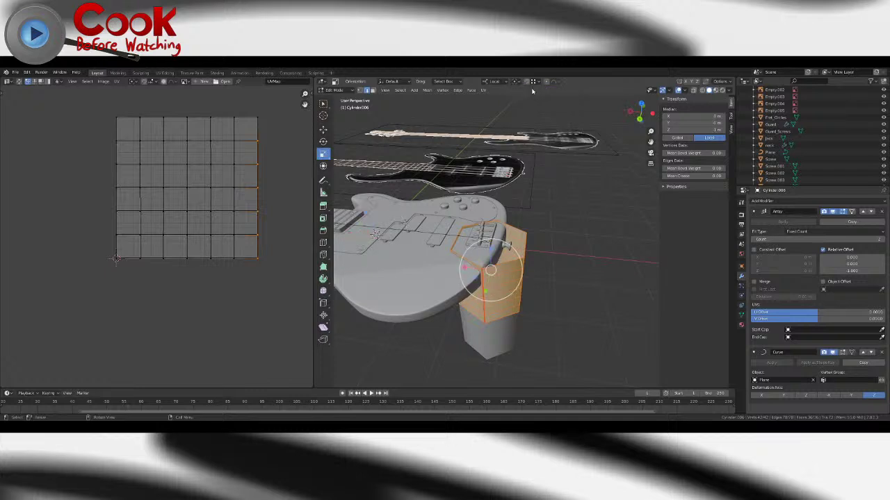
left_click(515, 82)
left_click(528, 97)
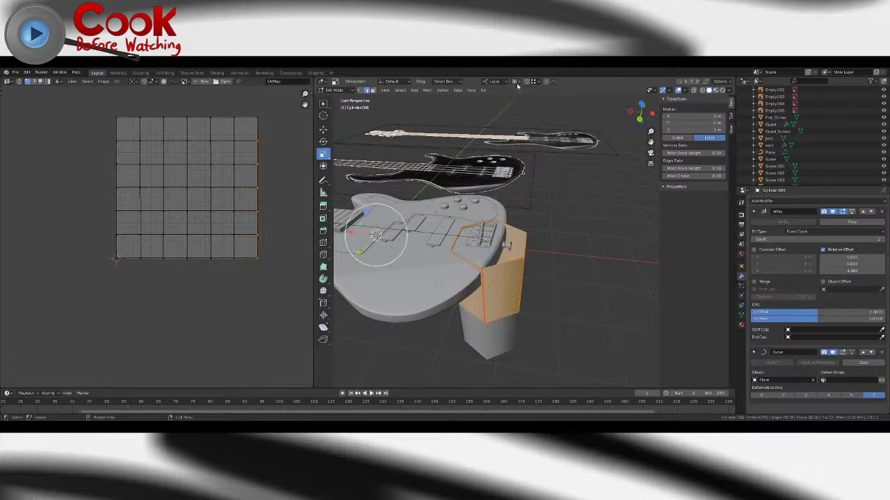
left_click(515, 81)
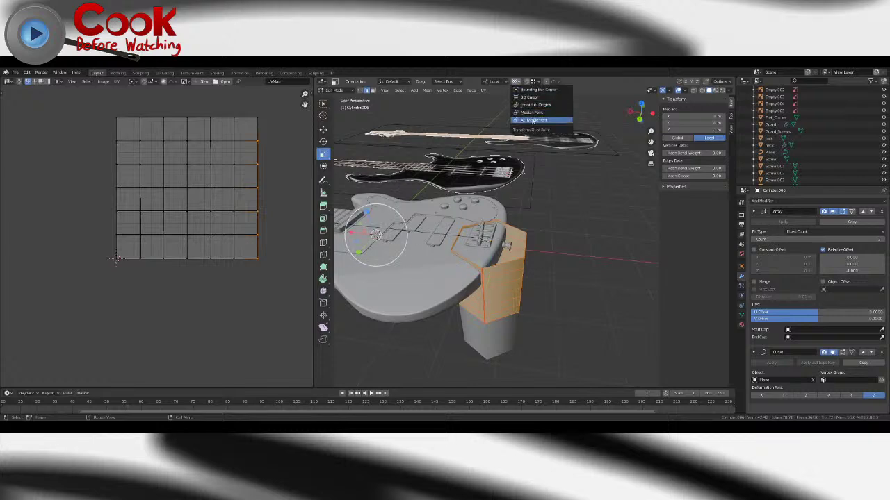
left_click(533, 120)
- Scale the cylinder's whole mesh down into a narrow tube and inspect how it follows the curve at the bridge
left_click_drag(478, 277, 483, 271)
key("Tab")
scroll(494, 266, "up", 5)
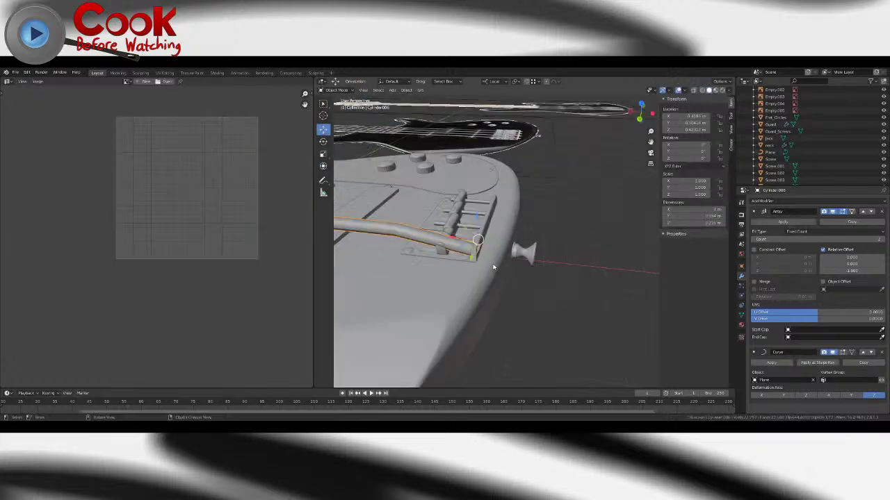
scroll(489, 263, "up", 4)
scroll(492, 258, "down", 4)
middle_click_drag(497, 253, 539, 266)
scroll(511, 243, "down", 6)
scroll(540, 266, "up", 5)
- Scale the cylinder's mesh down further to the thickness of a bass string
key("Tab")
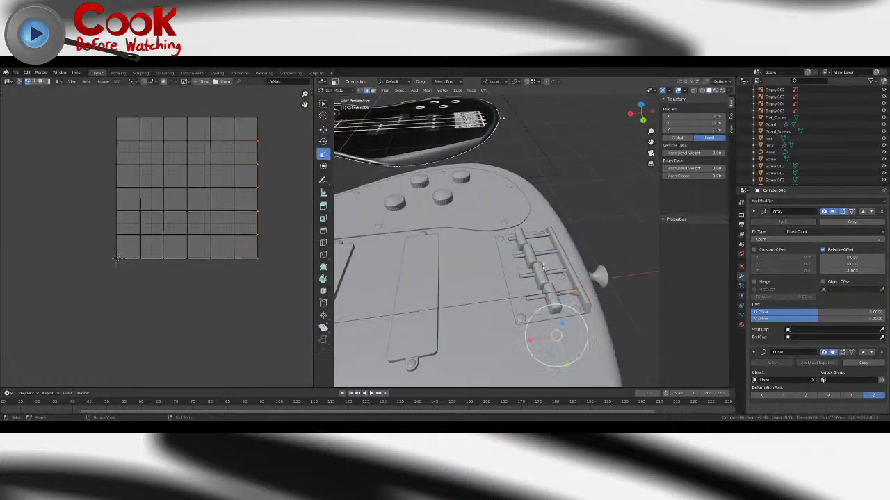
key("KP_Decimal")
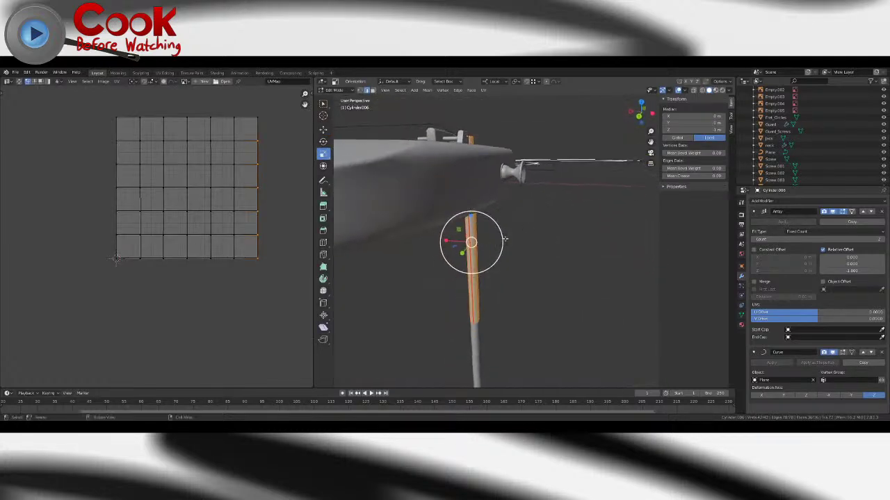
key("s")
left_click(475, 240)
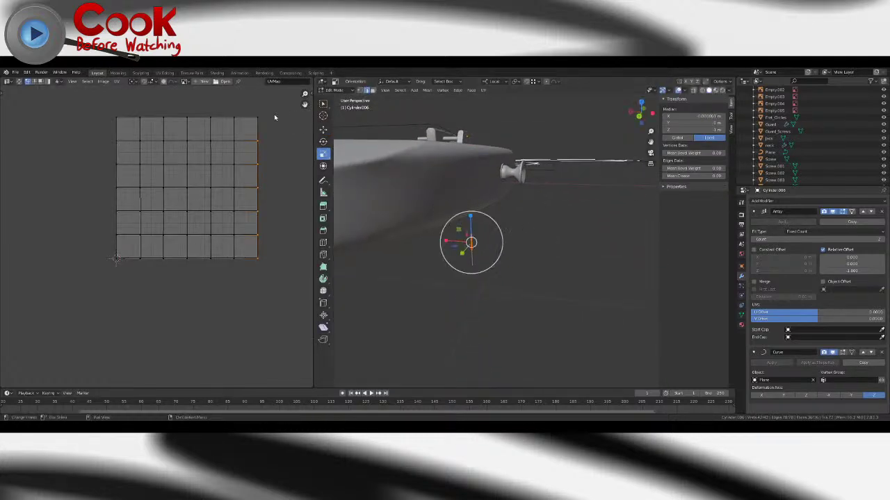
- Move the thin cylinder's mesh along its local Z so the string starts at the bridge tailpiece, and inspect it in Object Mode
left_click(323, 130)
left_click_drag(472, 213, 474, 153)
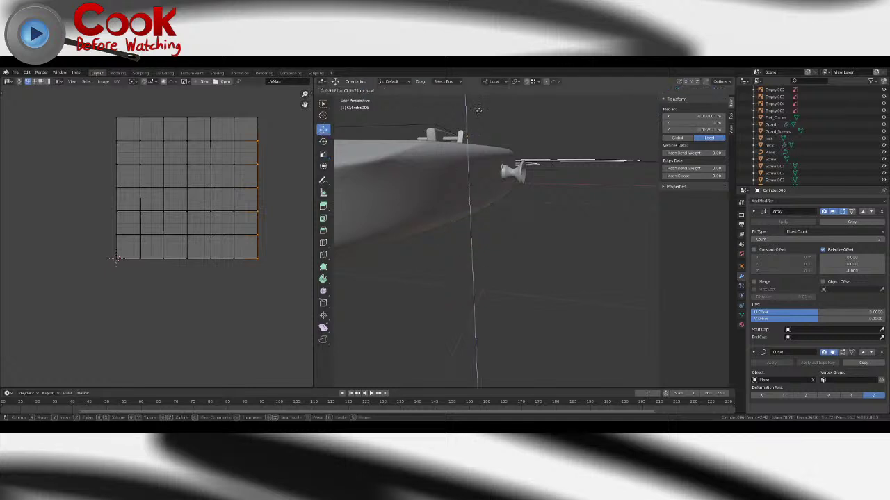
left_click_drag(479, 113, 480, 113)
middle_click_drag(480, 114, 529, 195)
scroll(547, 168, "up", 7)
scroll(540, 182, "down", 8)
scroll(532, 183, "up", 5)
left_click_drag(481, 172, 481, 195)
key("Tab")
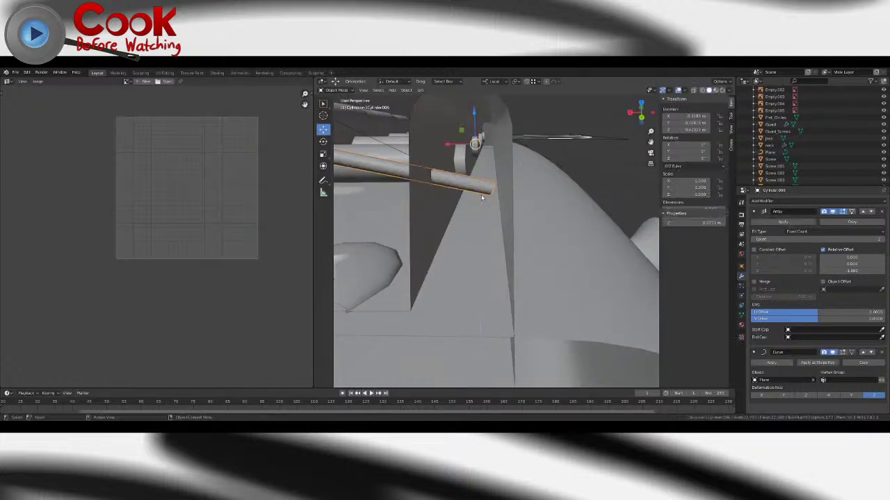
scroll(481, 197, "down", 9)
middle_click_drag(478, 198, 471, 200)
scroll(477, 199, "up", 6)
scroll(477, 200, "down", 4)
scroll(470, 199, "down", 5)
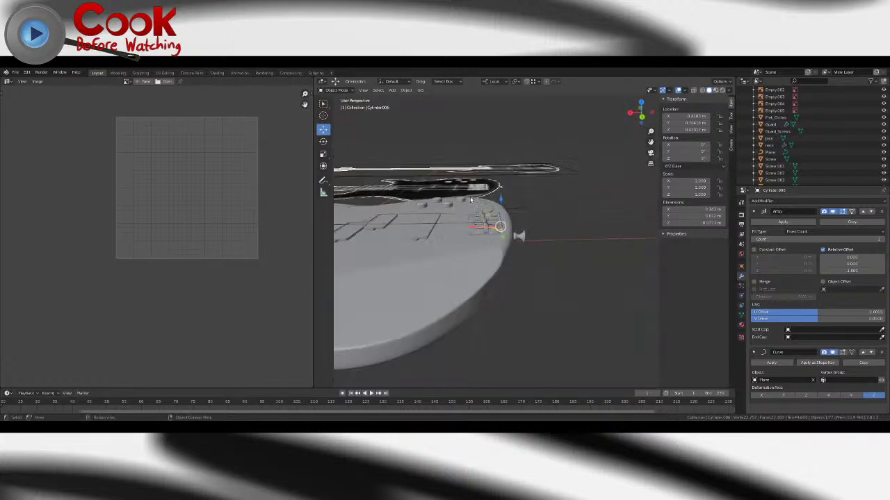
- Delete the thin arrayed cylinder at the bridge and select the string's path curve
scroll(469, 199, "up", 5)
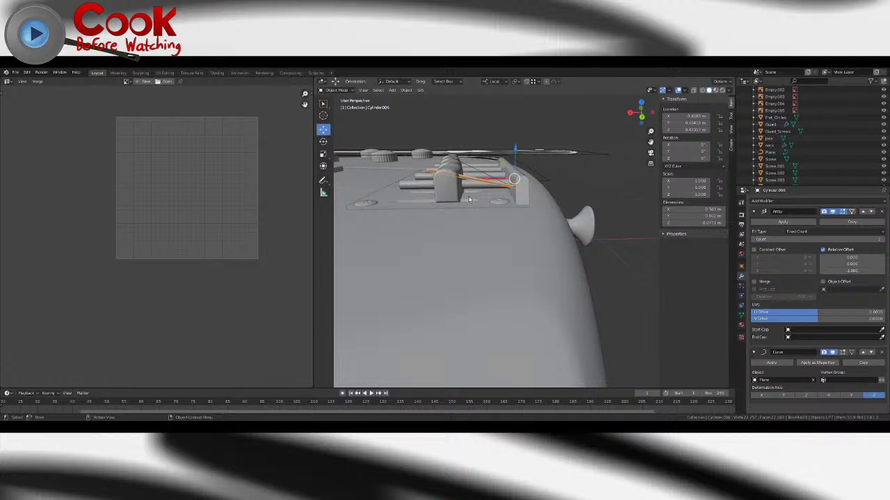
key("Delete")
left_click(460, 158)
scroll(474, 165, "down", 5)
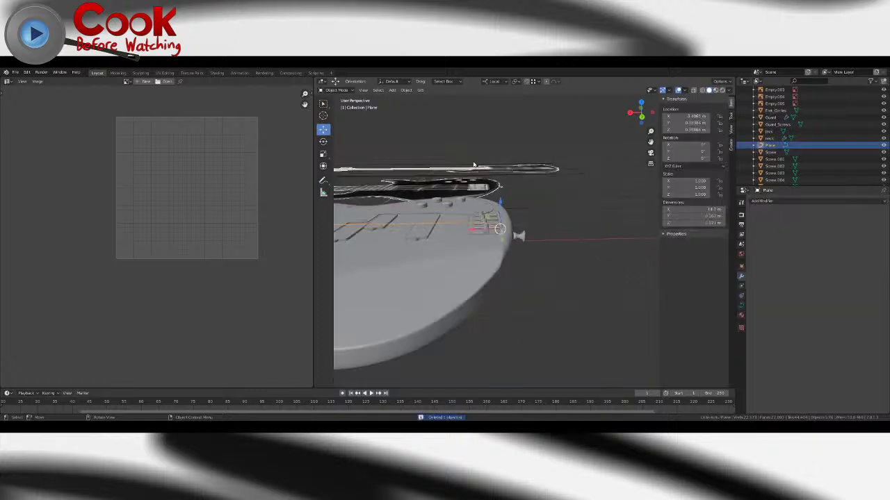
- Add a five-sided mesh circle and move it along X until it sits clear of the bass body, beyond the strap button
middle_click_drag(474, 165, 701, 202)
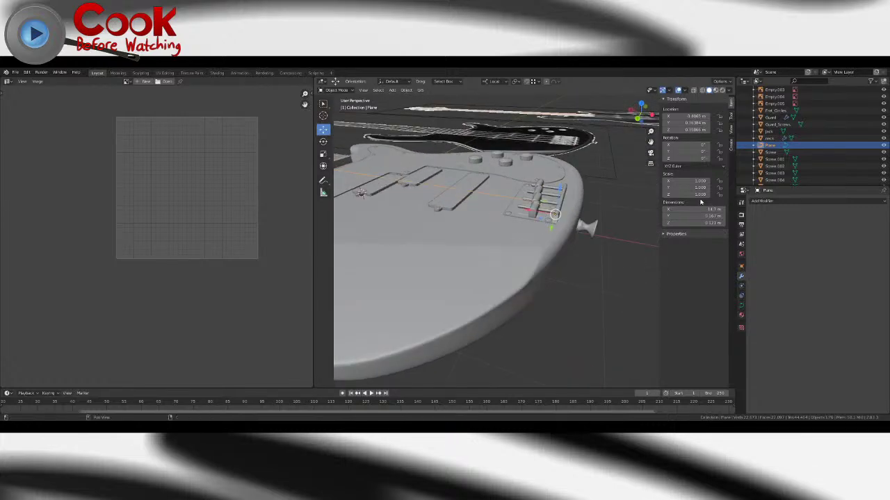
scroll(487, 174, "down", 2)
left_click(393, 90)
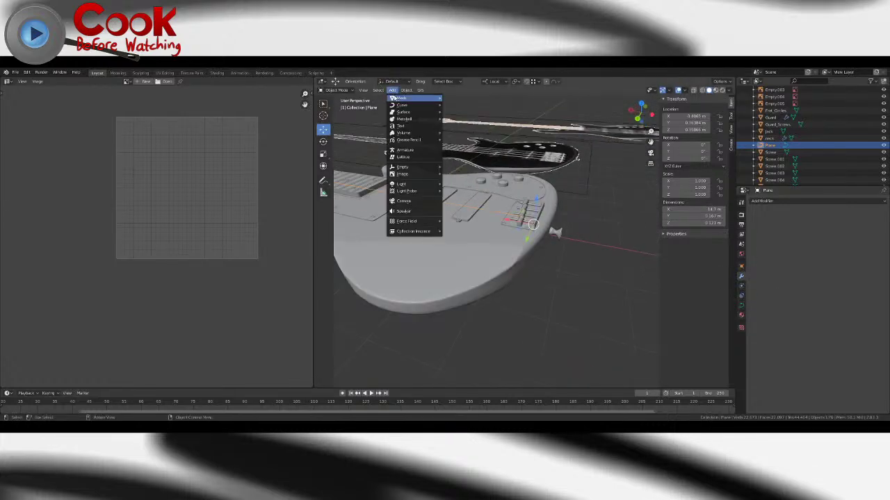
mouse_move(417, 98)
left_click(465, 113)
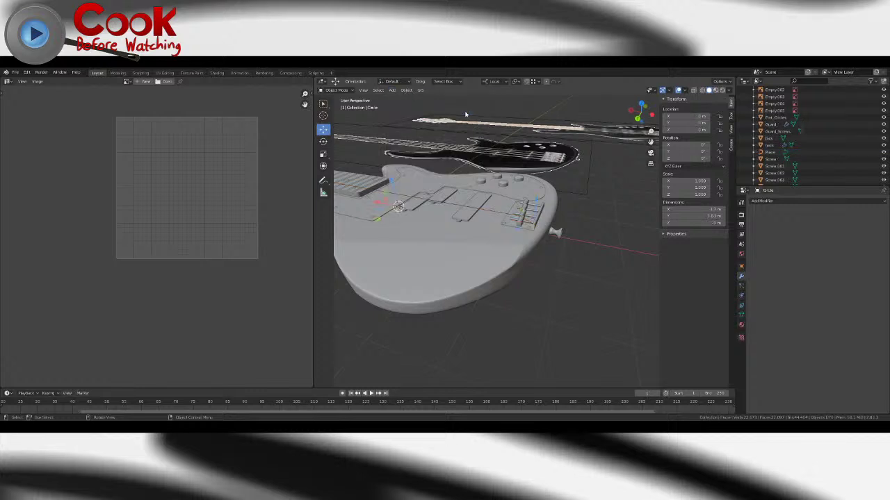
key("F9")
key("g")
key("x")
left_click(597, 256)
middle_click_drag(599, 257, 439, 252, "shift")
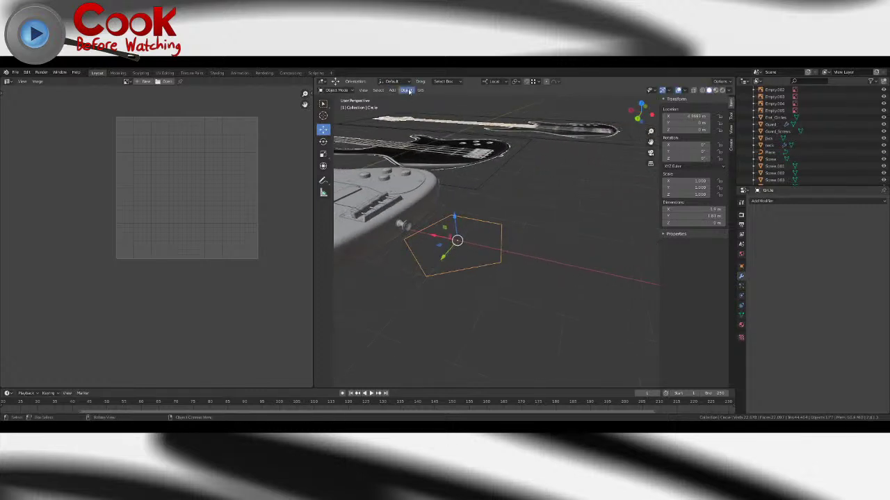
- Convert the five-sided circle to a curve and rename the object String_Base
left_click(408, 90)
mouse_move(427, 274)
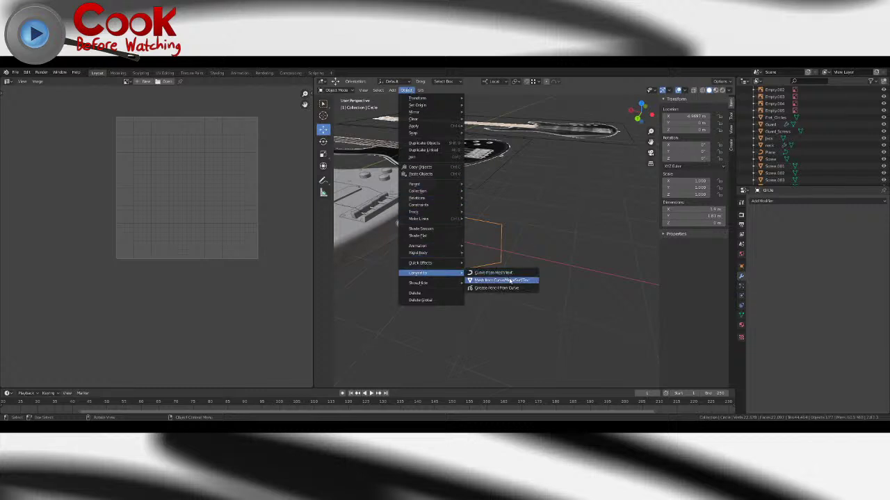
left_click(491, 273)
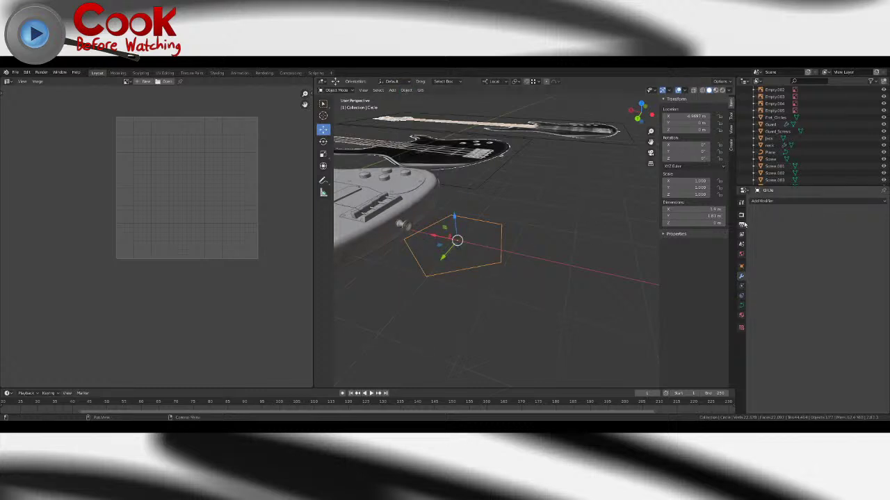
left_click(741, 267)
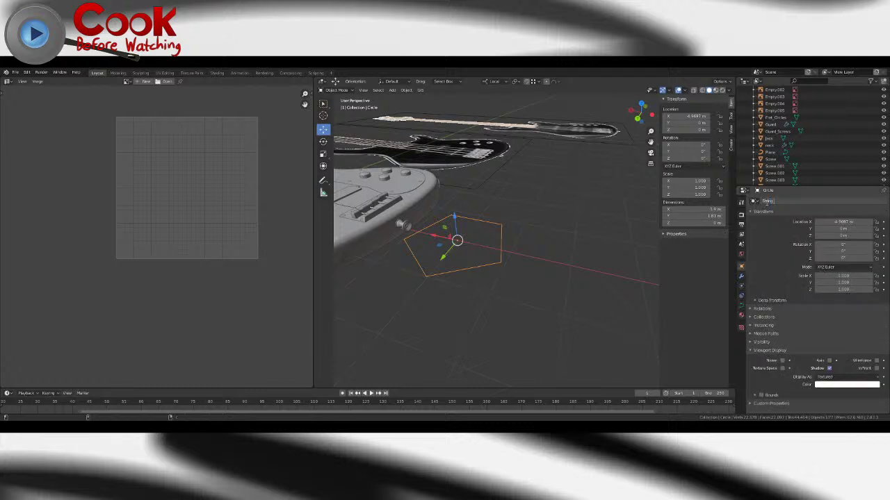
left_click(767, 202)
type("String_Base")
key("Return")
- Select the string's path curve at the bridge and expand its curve Geometry settings
middle_click_drag(398, 223, 438, 237, "shift")
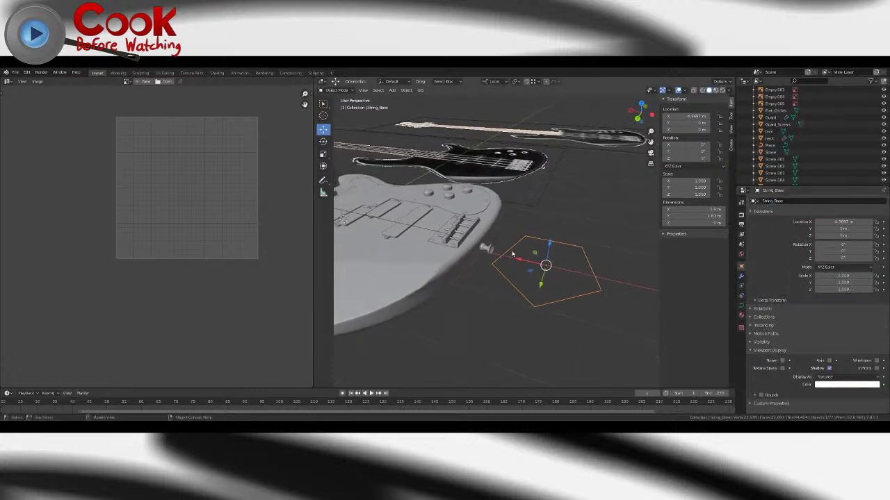
scroll(439, 237, "up", 1)
left_click(438, 237)
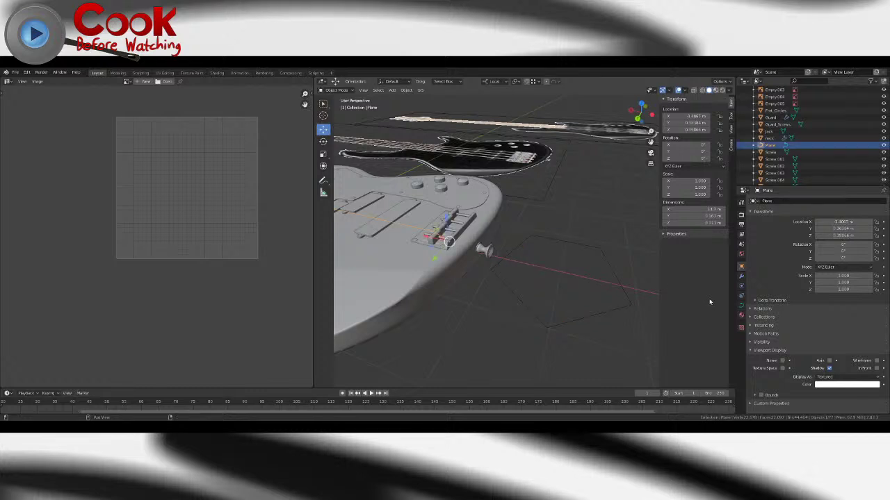
left_click(742, 306)
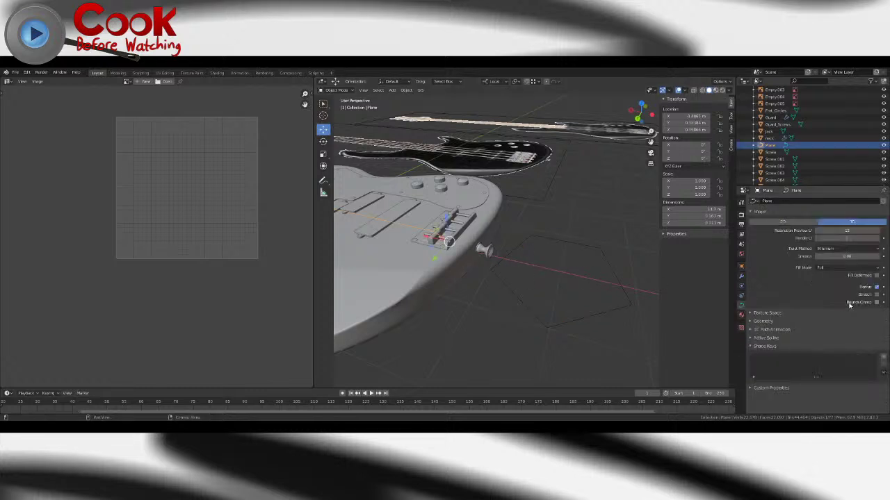
left_click(762, 322)
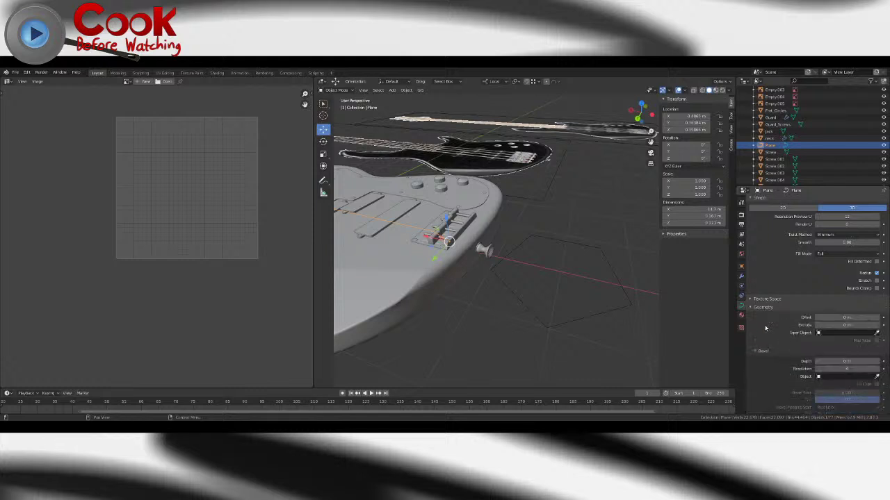
scroll(805, 335, "down", 2)
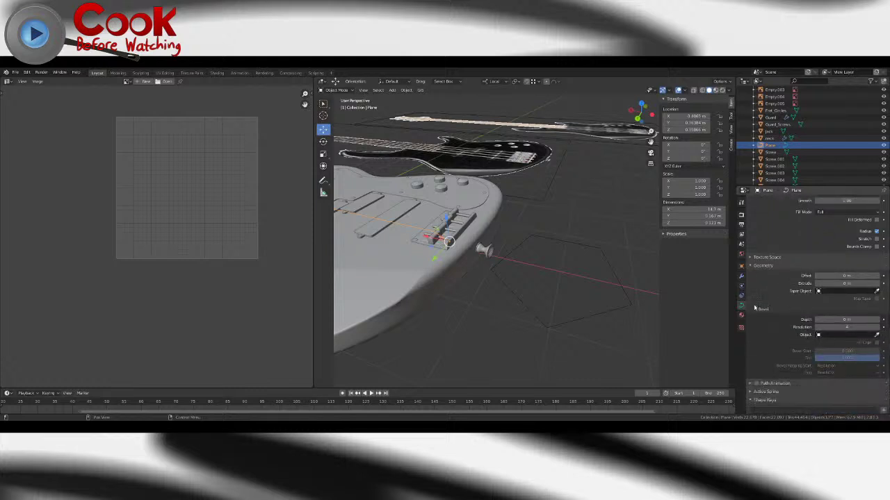
scroll(758, 310, "up", 1)
left_click(762, 295)
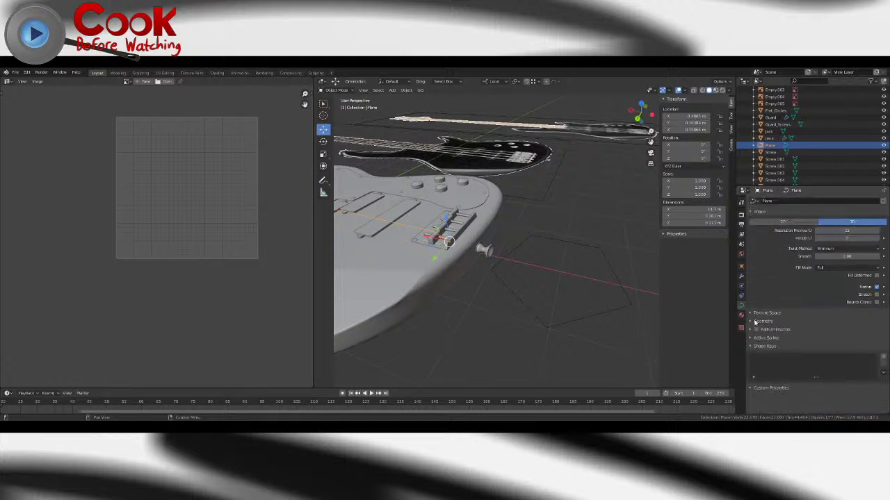
left_click(755, 322)
- Try String_Base as the path curve's taper object, and clear it again
left_click(821, 268)
left_click(820, 277)
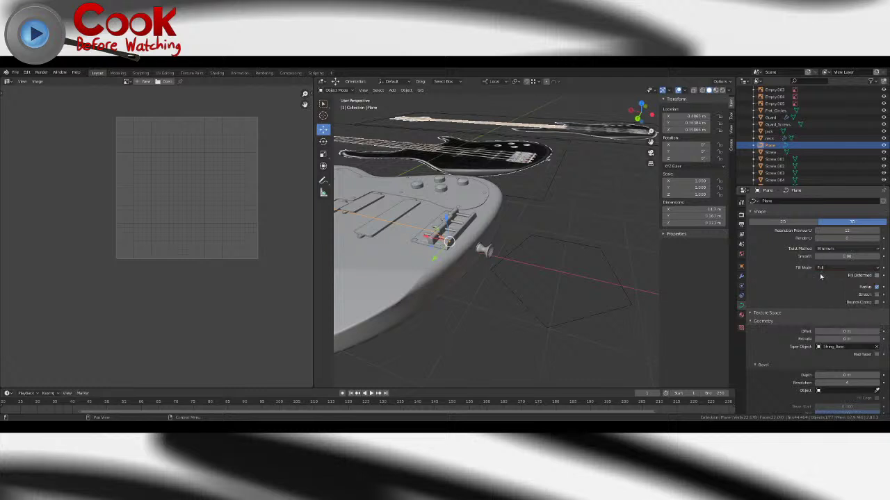
middle_click_drag(536, 263, 552, 258)
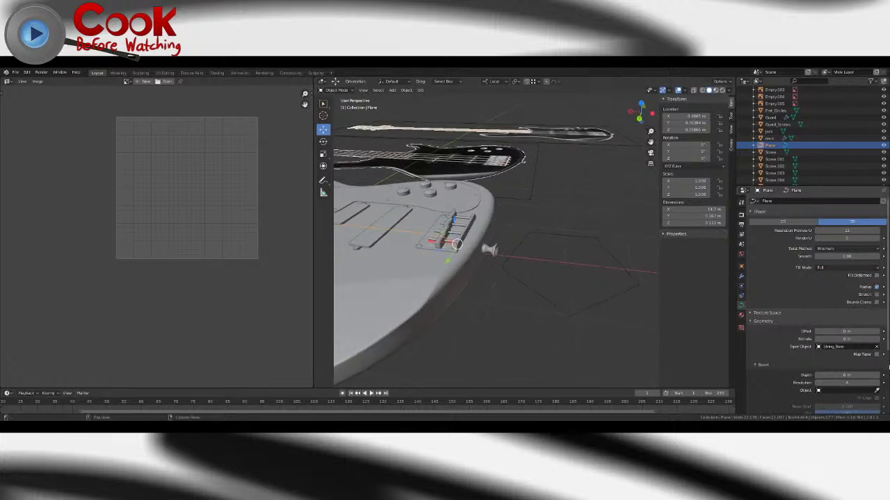
scroll(835, 334, "down", 3)
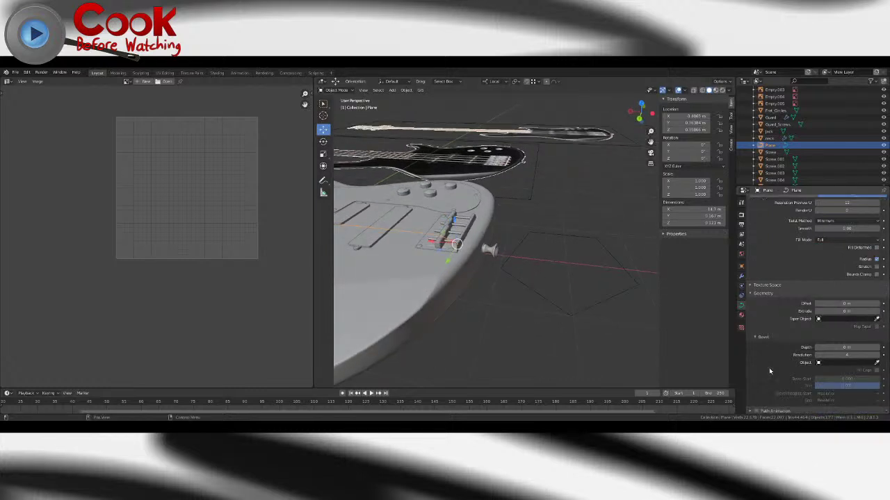
- Set String_Base as the path curve's bevel object and enable Fill Caps
left_click(828, 351)
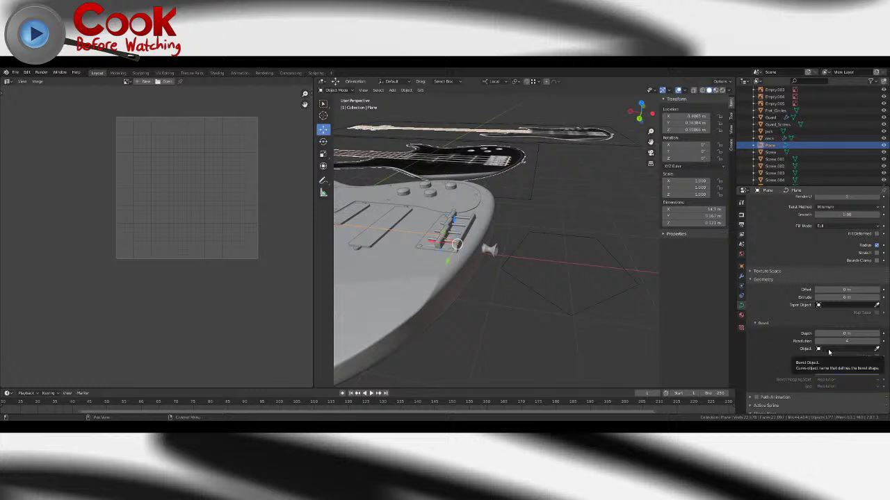
left_click(838, 279)
scroll(568, 258, "down", 1)
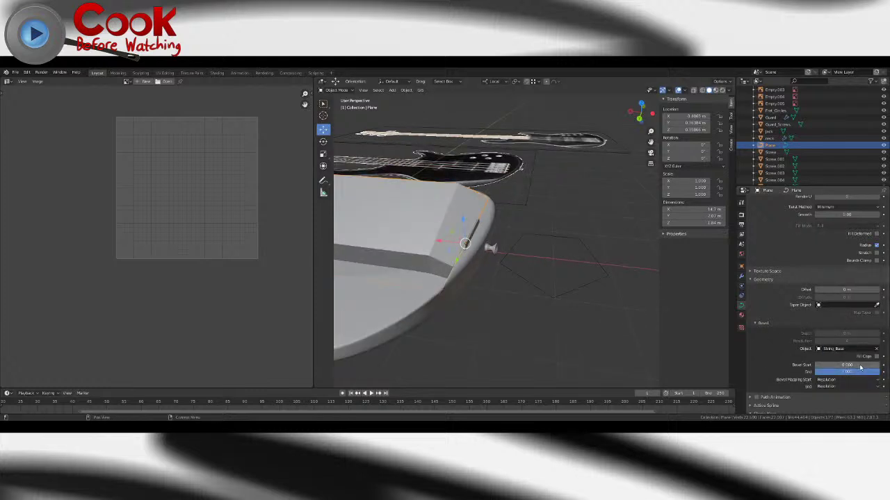
key("Return")
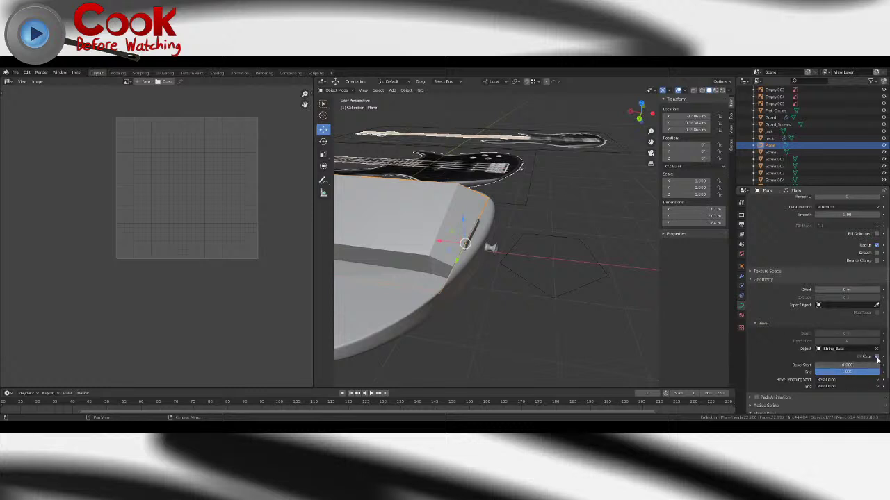
middle_click_drag(518, 272, 489, 264)
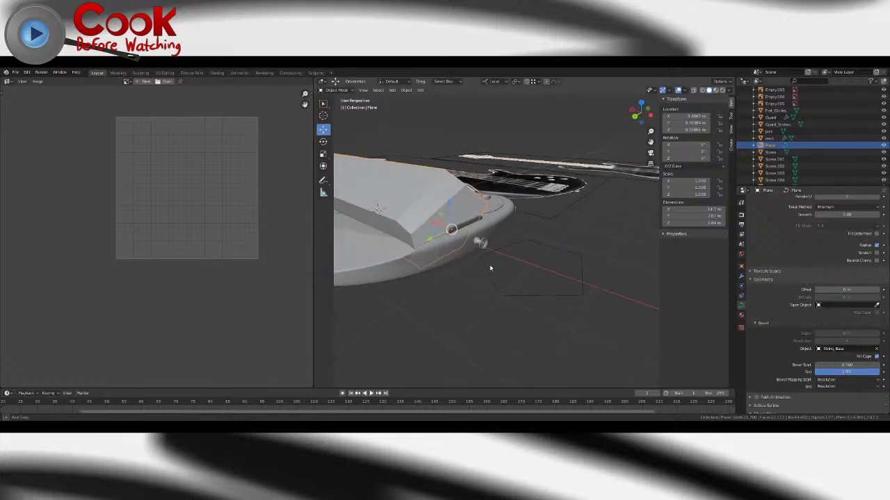
- Scale all of String_Base's control points down in Edit Mode until the beveled curve has string thickness, and inspect it at the bridge
left_click(537, 296)
key("Tab")
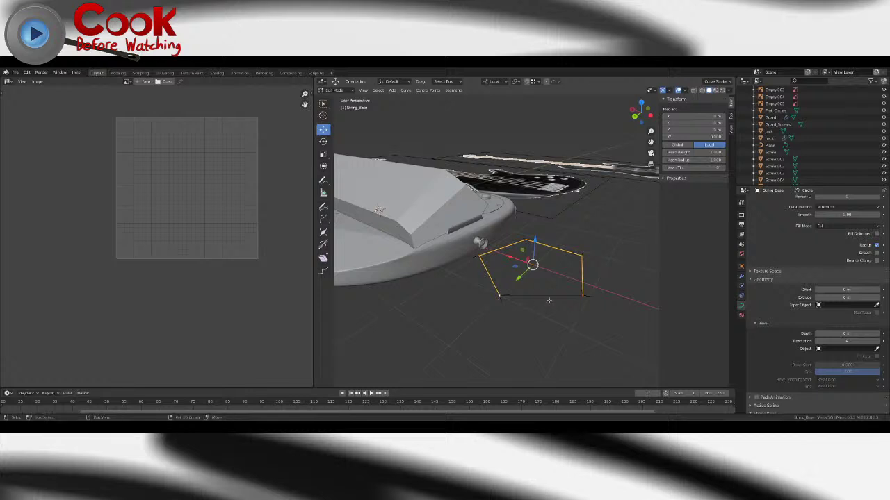
left_click(563, 321)
middle_click_drag(565, 317, 570, 327)
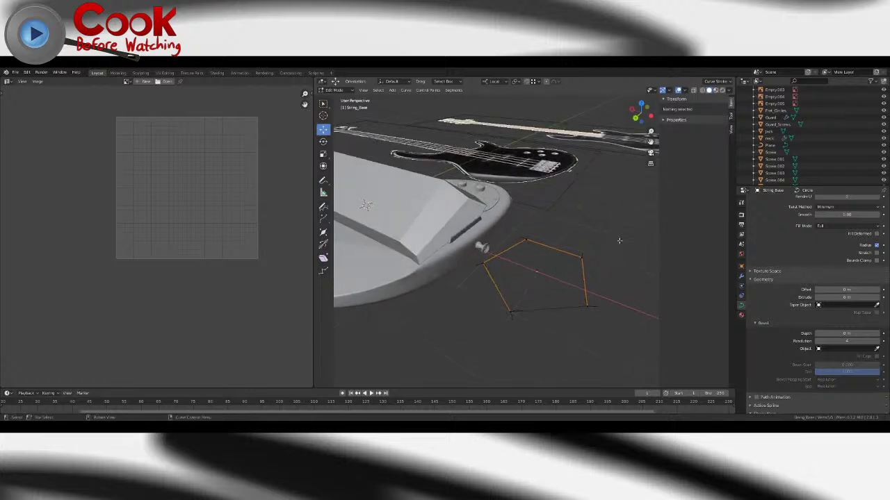
left_click_drag(623, 237, 476, 338)
key("Tab")
key("Tab")
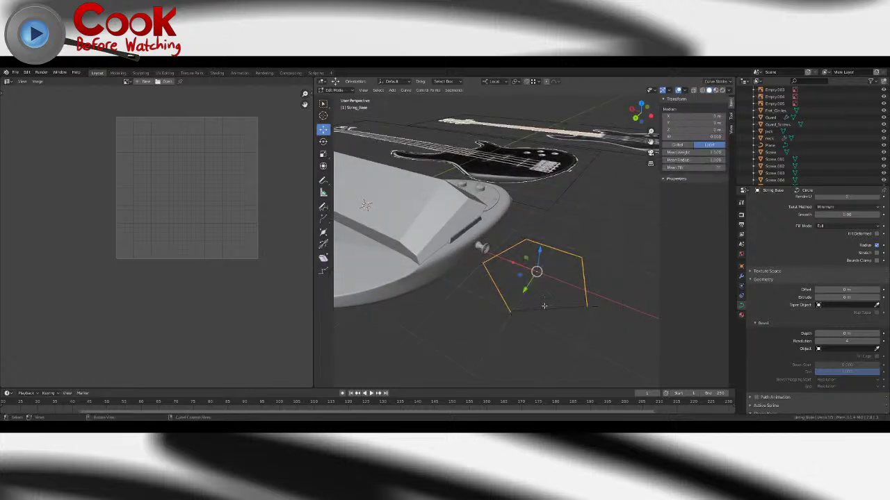
key("s")
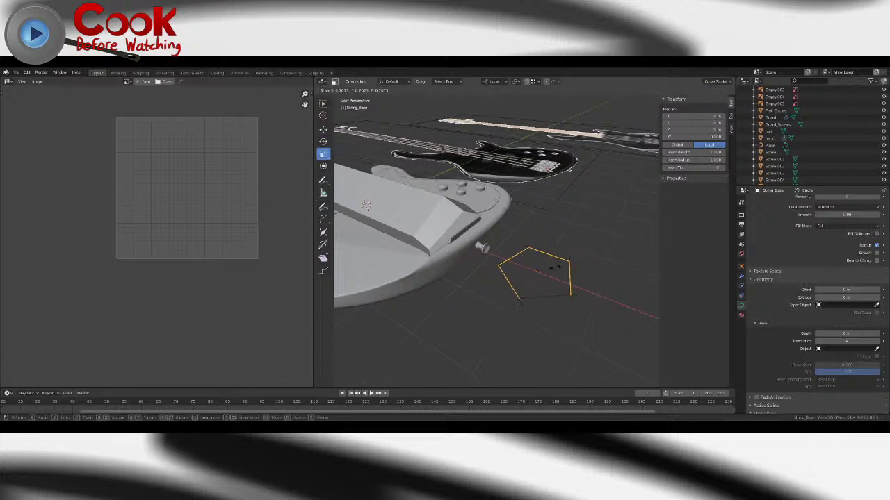
left_click(564, 271)
key("s")
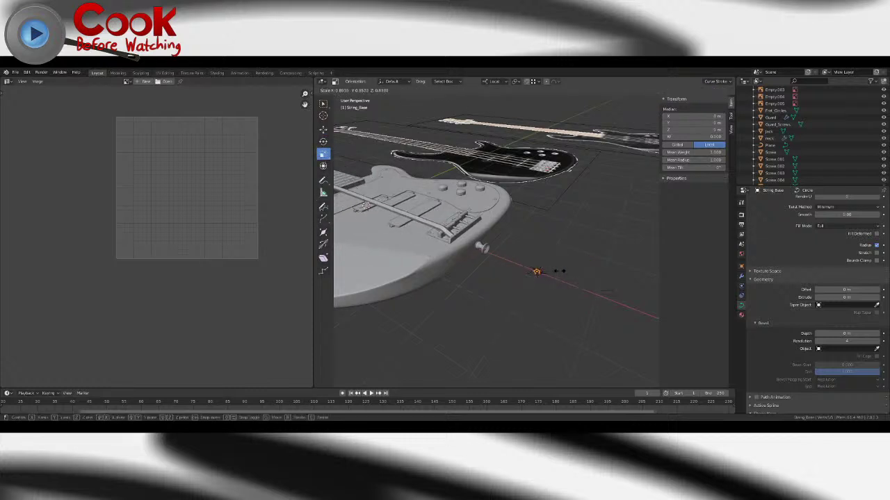
left_click(545, 275)
middle_click_drag(479, 268, 506, 253)
scroll(563, 289, "up", 3)
scroll(492, 258, "down", 4)
scroll(458, 278, "up", 2)
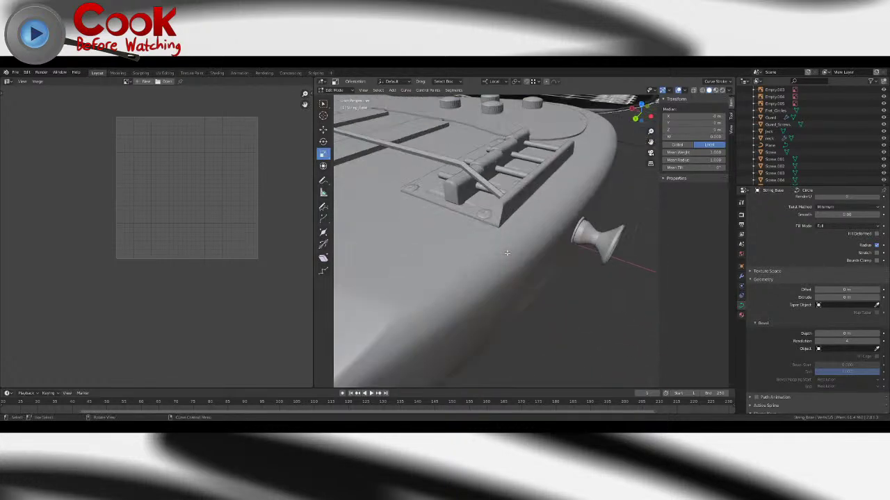
- Apply smooth shading to the beveled string and inspect its curve at the bridge
key("Tab")
left_click(487, 186)
left_click(406, 91)
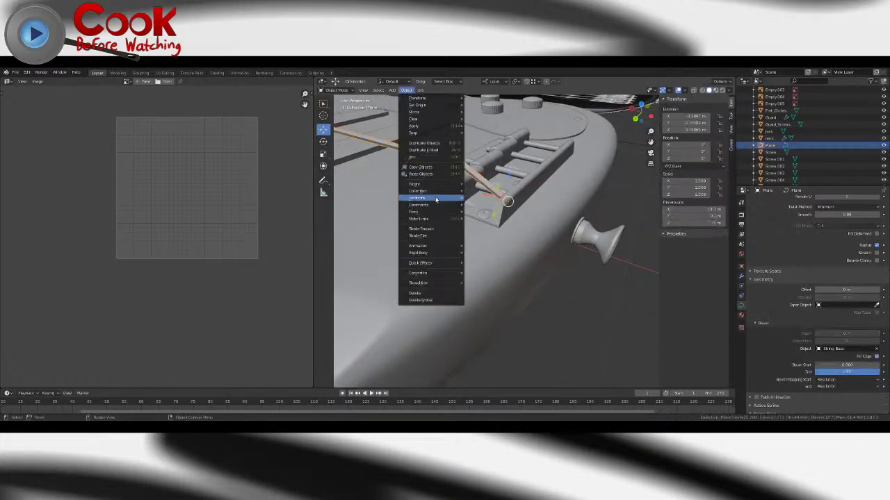
left_click(423, 229)
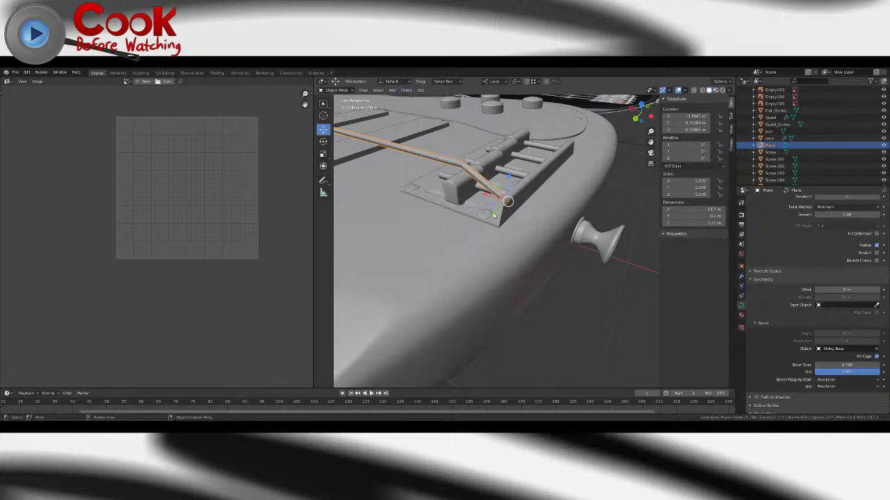
key("Tab")
middle_click_drag(474, 212, 597, 218)
left_click(611, 147)
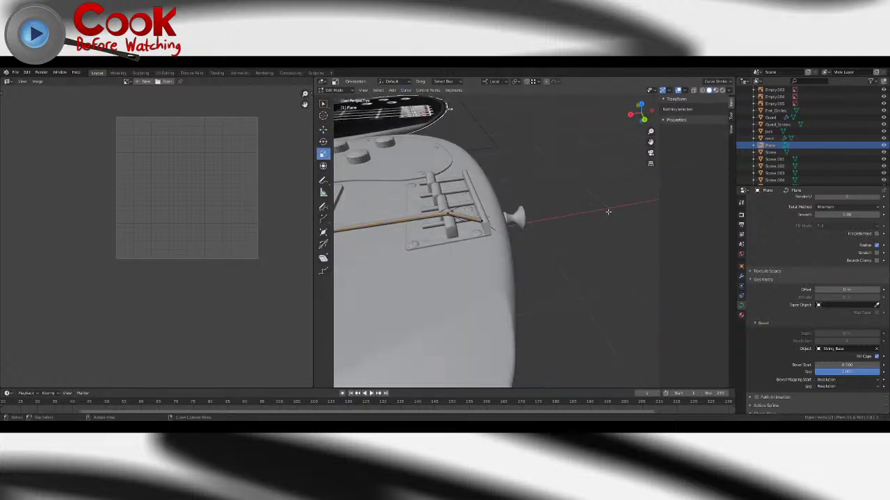
key("Tab")
- Scale the String_Base profile object down slightly to thin the string
left_click(607, 209)
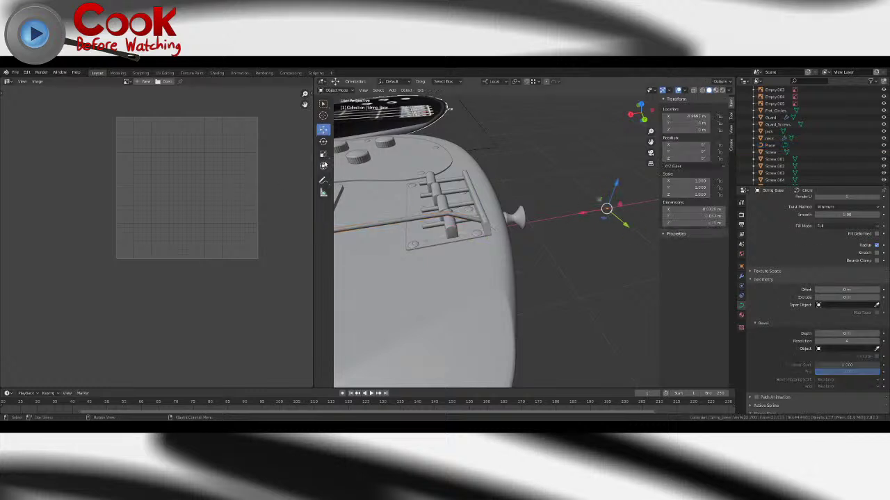
left_click(323, 141)
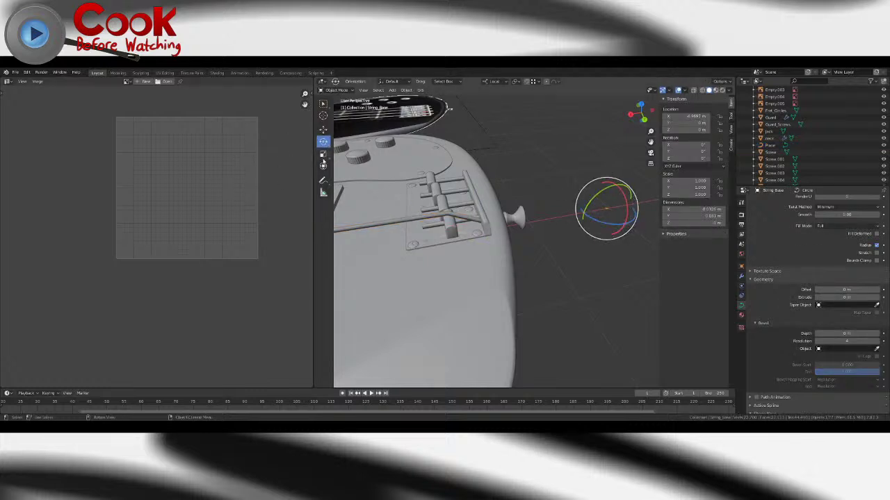
left_click(323, 155)
left_click_drag(636, 210, 624, 207)
middle_click_drag(624, 207, 495, 232)
- Lower the string curve's control point at the saddle along Z so the string rests on the saddle
left_click(538, 213)
key("Tab")
scroll(486, 230, "up", 3)
left_click(467, 220)
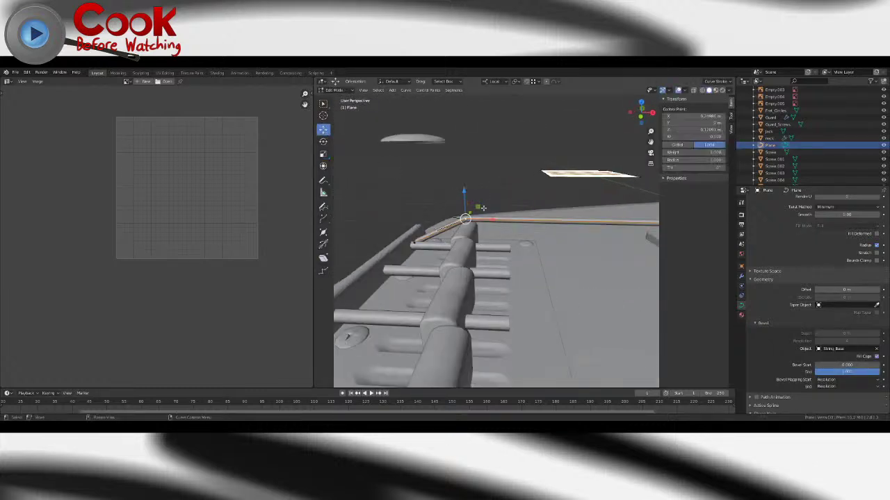
left_click_drag(464, 193, 465, 204)
middle_click_drag(465, 205, 509, 277)
scroll(497, 222, "down", 8)
scroll(506, 264, "down", 4)
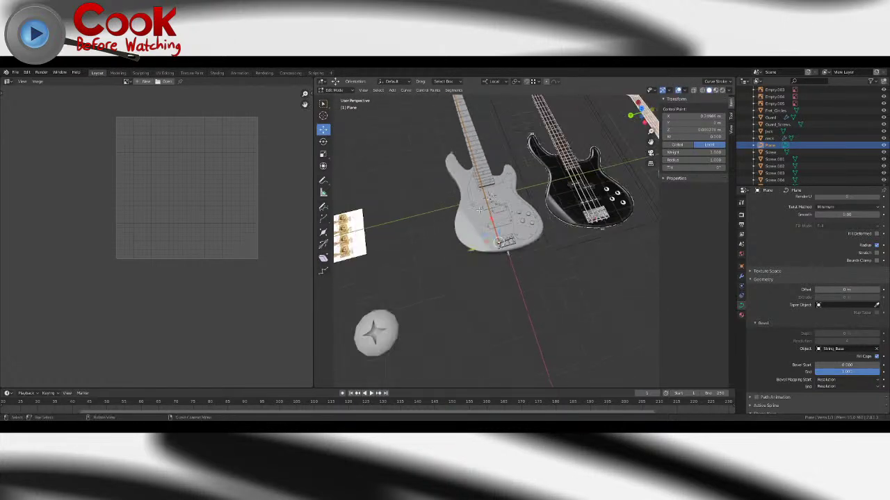
- Shift the string curve's nut-end control point along Y towards the middle of the nut
middle_click_drag(497, 229, 490, 242)
middle_click_drag(474, 104, 487, 310, "shift")
key("Tab")
left_click(488, 310)
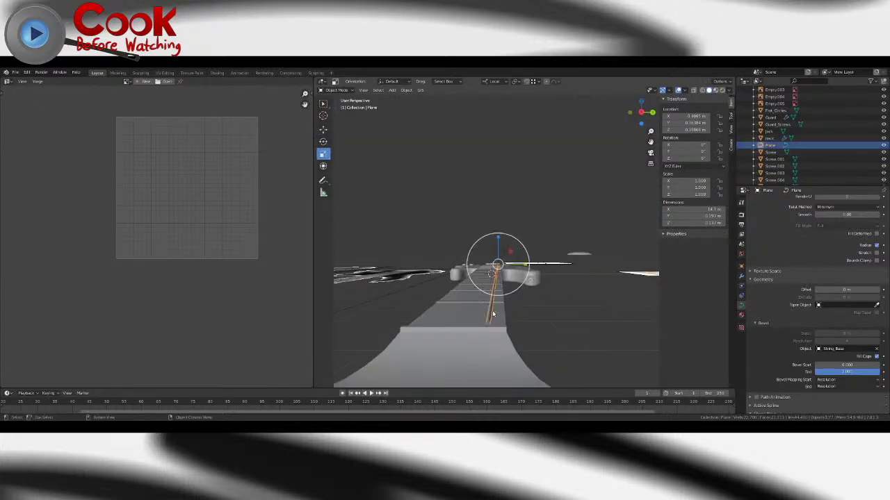
key("Tab")
left_click_drag(512, 322, 516, 322)
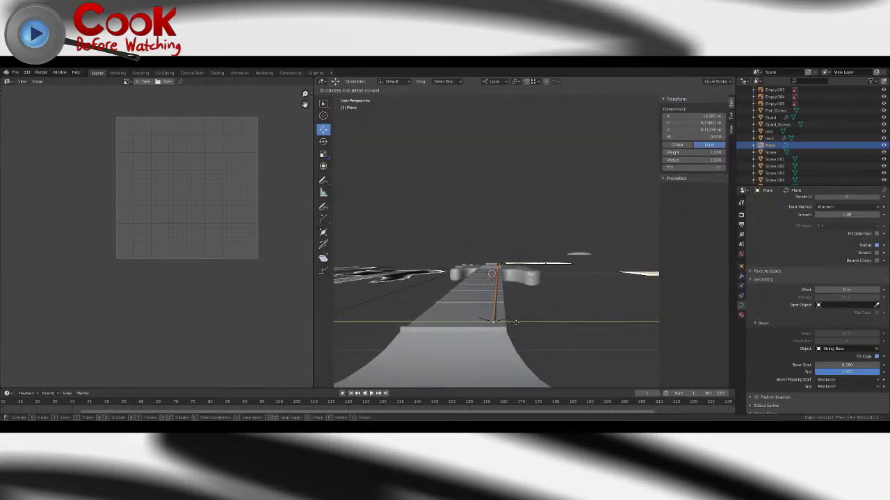
- Move the string's nut-end control point along X to the nut and adjust its height along Z to rest on top
middle_click_drag(516, 322, 570, 231)
scroll(503, 276, "up", 4)
left_click_drag(512, 207, 512, 203)
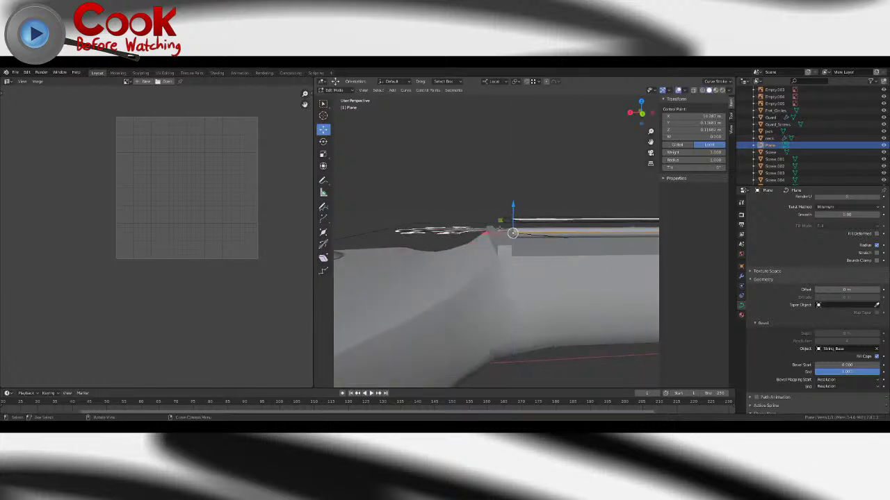
left_click_drag(493, 233, 475, 235)
left_click_drag(490, 204, 488, 212)
scroll(488, 211, "down", 5)
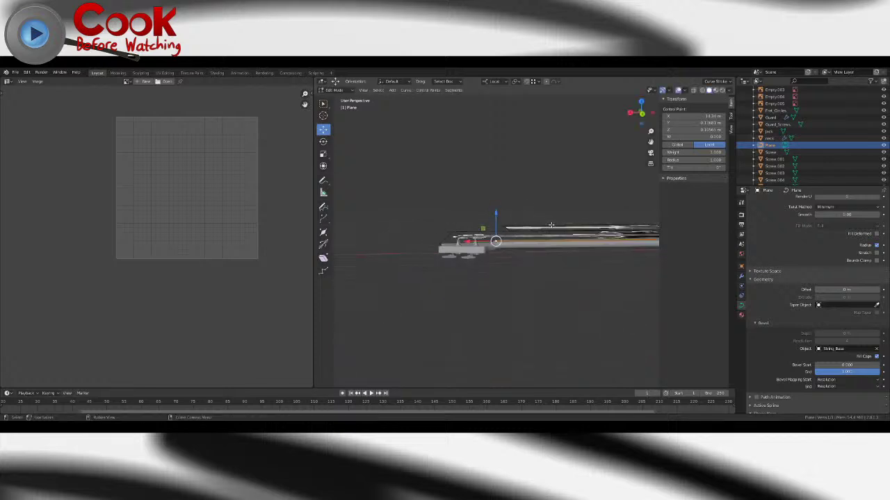
- Inspect the string's clearance above the frets along the neck from the side
middle_click_drag(591, 275, 480, 242)
scroll(430, 210, "up", 3)
scroll(430, 210, "down", 5)
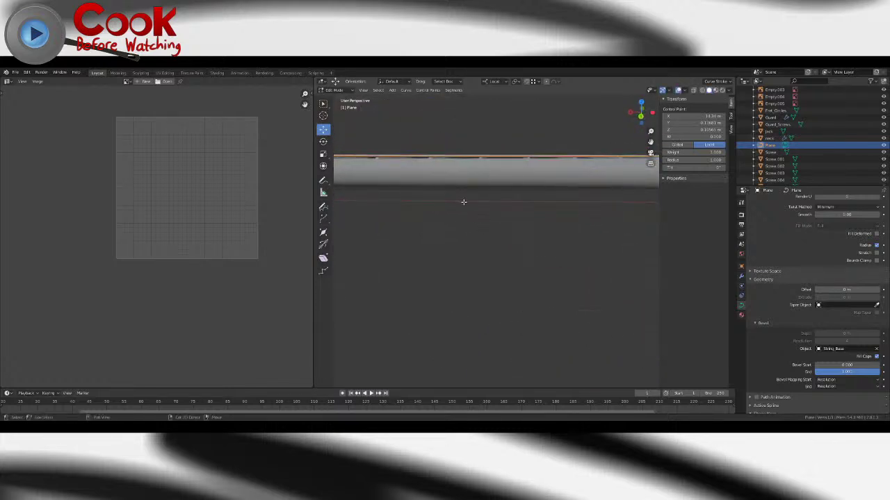
middle_click_drag(464, 203, 499, 218, "shift")
middle_click_drag(498, 219, 517, 269)
scroll(500, 232, "up", 3)
scroll(505, 208, "up", 1)
scroll(517, 270, "down", 6)
scroll(535, 262, "down", 4)
- Raise the string curve's control point at the bridge saddle slightly along Z
middle_click_drag(612, 257, 525, 259, "shift")
scroll(535, 262, "up", 6)
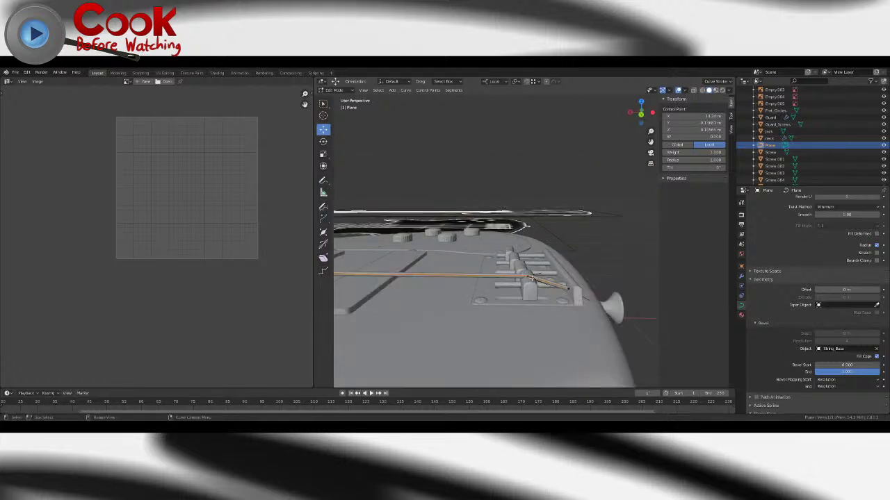
middle_click_drag(527, 226, 474, 250)
scroll(521, 202, "up", 2)
scroll(474, 250, "up", 3)
middle_click_drag(442, 295, 467, 260, "shift")
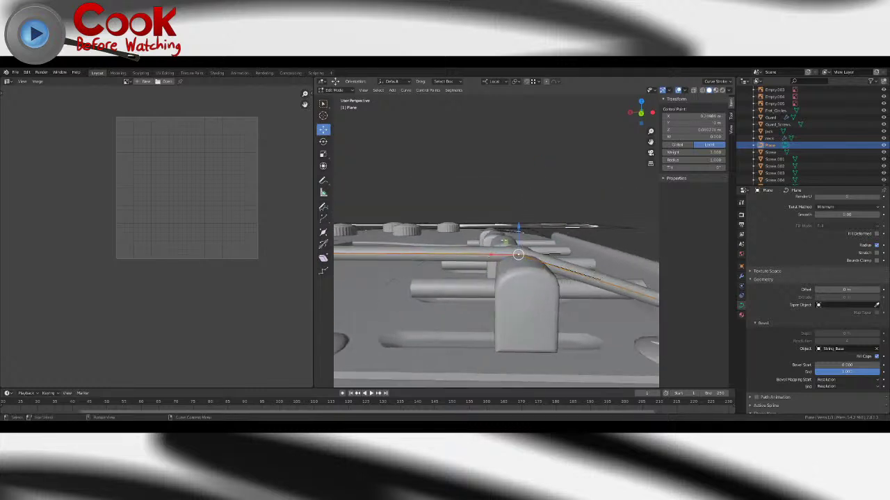
key("g")
key("z")
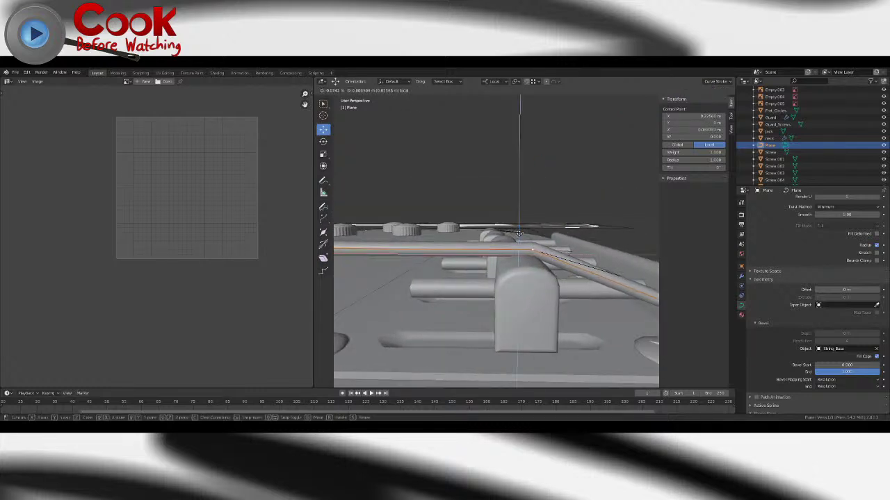
left_click(515, 232)
- Check the string's height at the nut, leave Edit Mode and view the string over the fretboard and whole bass
scroll(527, 256, "down", 8)
middle_click_drag(389, 268, 532, 278, "shift")
scroll(531, 278, "up", 7)
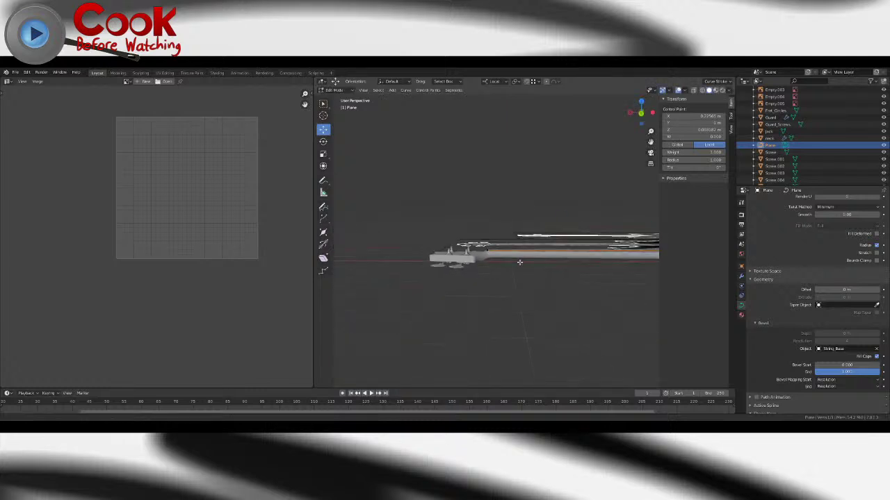
scroll(527, 245, "up", 3)
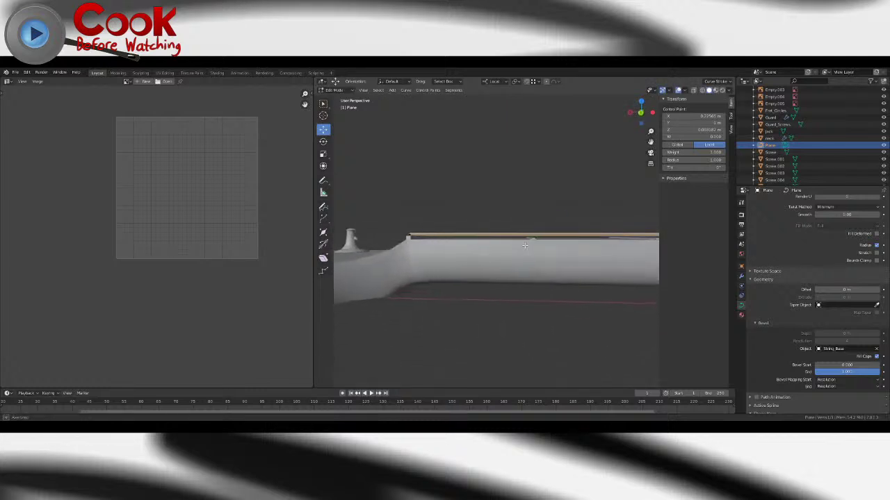
scroll(524, 245, "down", 9)
middle_click_drag(524, 245, 502, 257)
left_click(518, 308)
key("Tab")
left_click(533, 257)
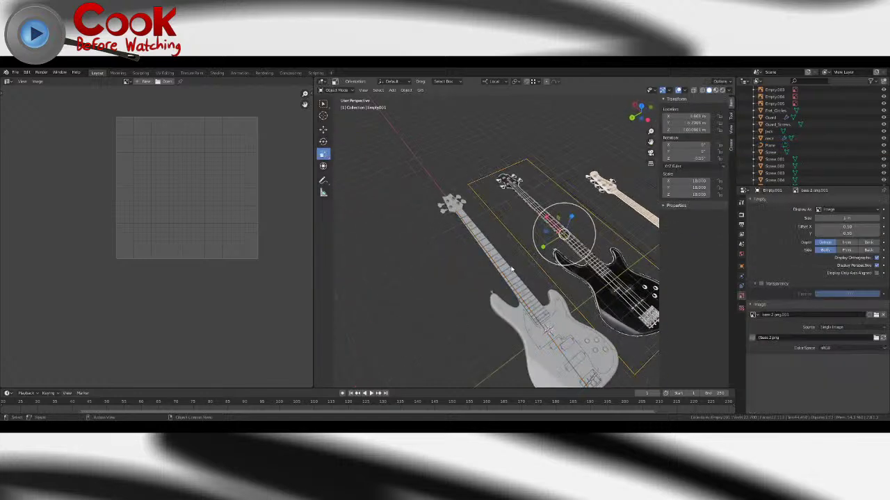
scroll(511, 270, "up", 8)
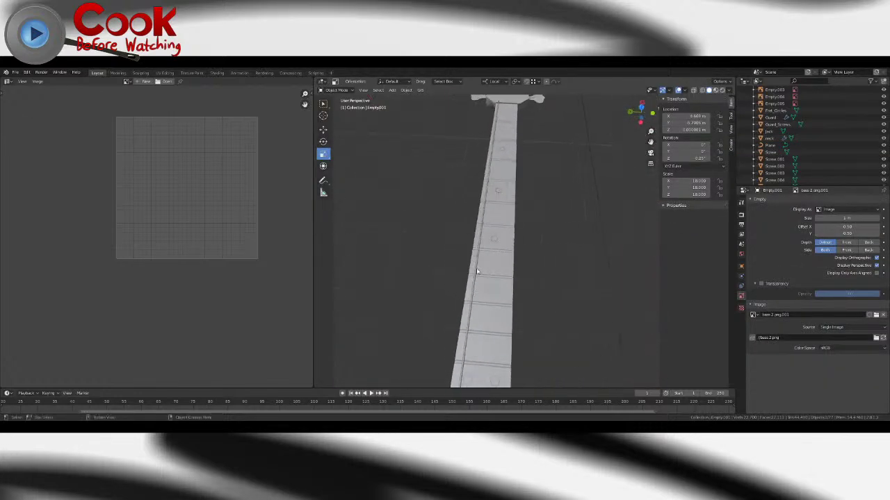
left_click(477, 271)
scroll(477, 272, "down", 9)
middle_click_drag(477, 272, 520, 260)
scroll(571, 302, "up", 4)
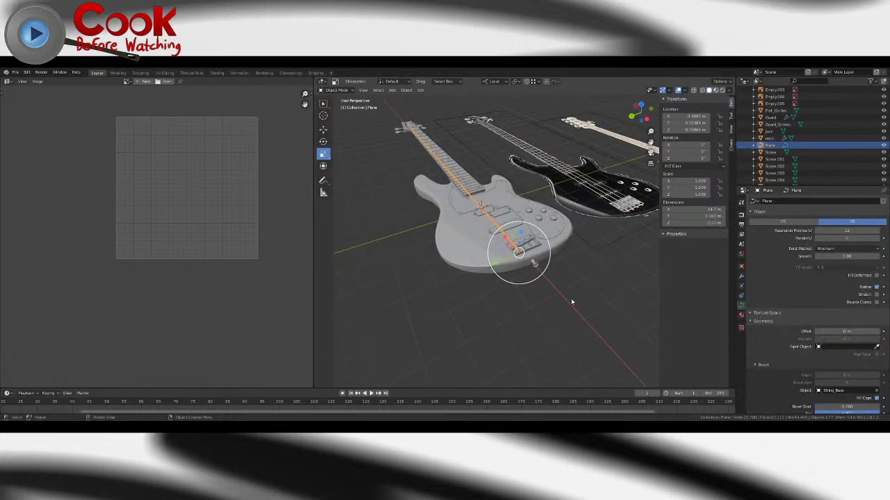
- Scale String_Base's control points up slightly in Edit Mode to thicken the string
left_click(558, 293)
key("Tab")
scroll(532, 281, "up", 9)
scroll(459, 254, "down", 3)
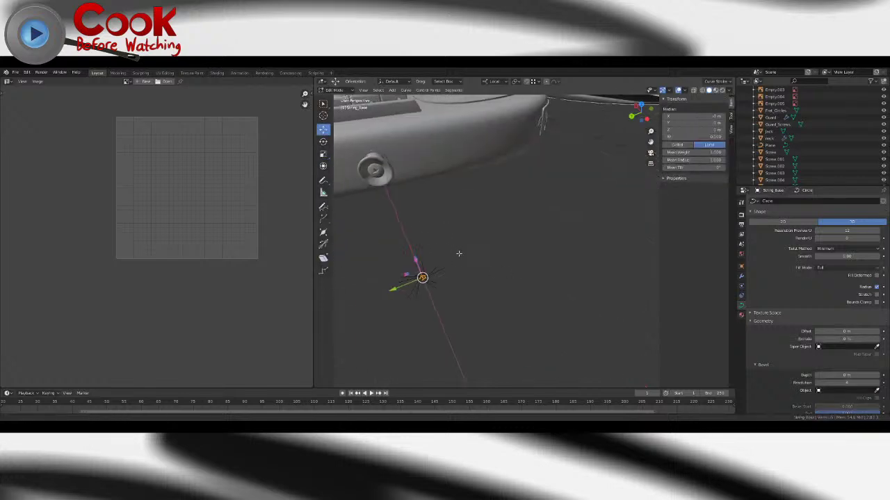
middle_click_drag(459, 254, 532, 246, "shift")
key("s")
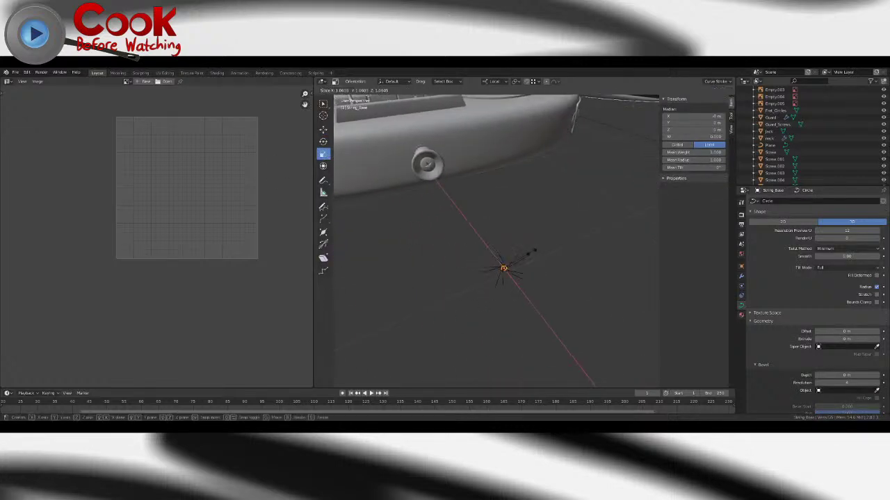
left_click(537, 250)
scroll(536, 250, "down", 6)
middle_click_drag(528, 248, 541, 251)
scroll(537, 251, "up", 3)
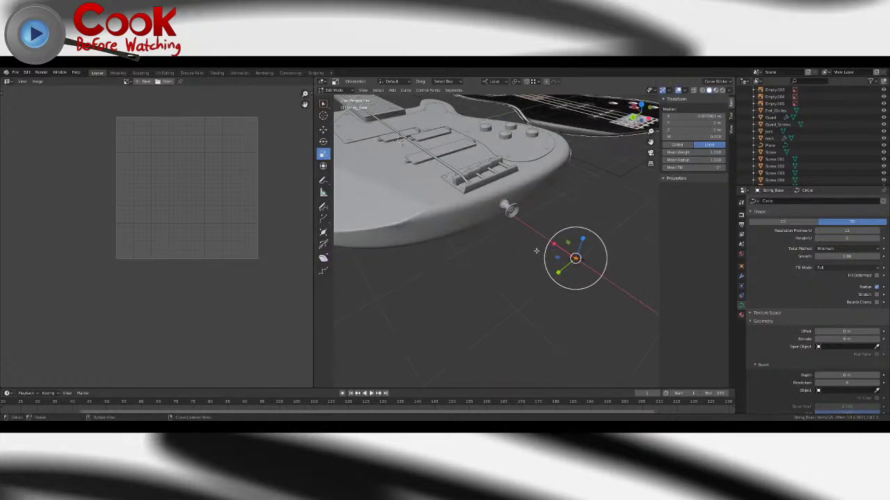
- Leave Edit Mode and examine the thickened string's gap above the frets from the neck joint to the bridge
key("Tab")
left_click(476, 265)
scroll(477, 264, "down", 5)
middle_click_drag(477, 264, 518, 263)
middle_click_drag(518, 263, 501, 270, "shift")
scroll(507, 250, "up", 6)
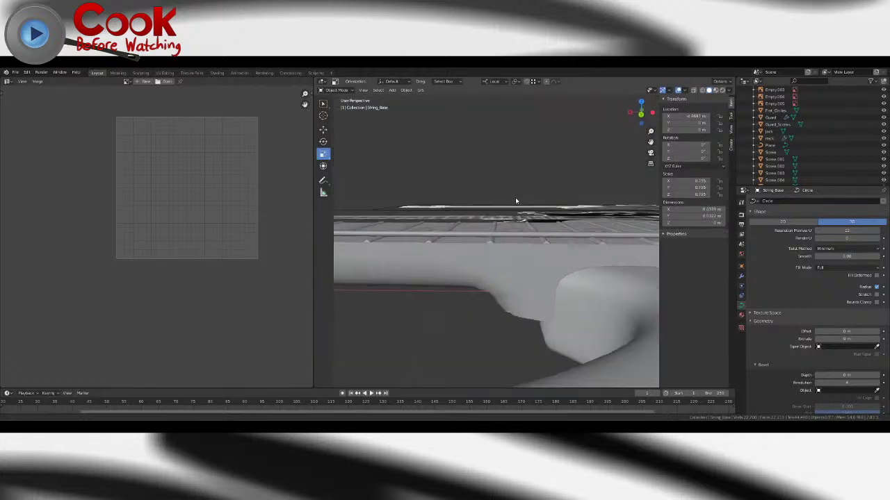
scroll(535, 232, "down", 5)
middle_click_drag(535, 231, 469, 268, "shift")
middle_click_drag(603, 270, 484, 281, "shift")
- Select the rounded top faces of the string saddle in Edit Mode and raise them along Z
left_click(492, 262)
key("Tab")
scroll(477, 292, "up", 5)
scroll(483, 281, "up", 4)
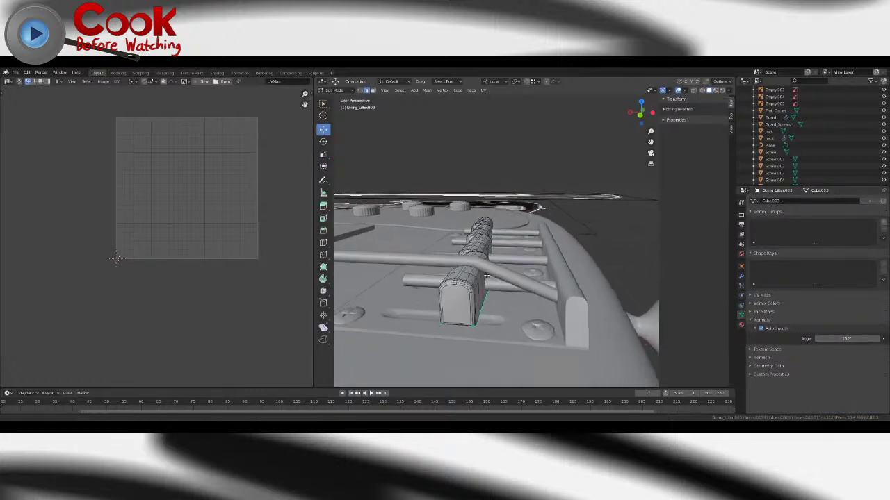
left_click(465, 303, "alt")
left_click(363, 178)
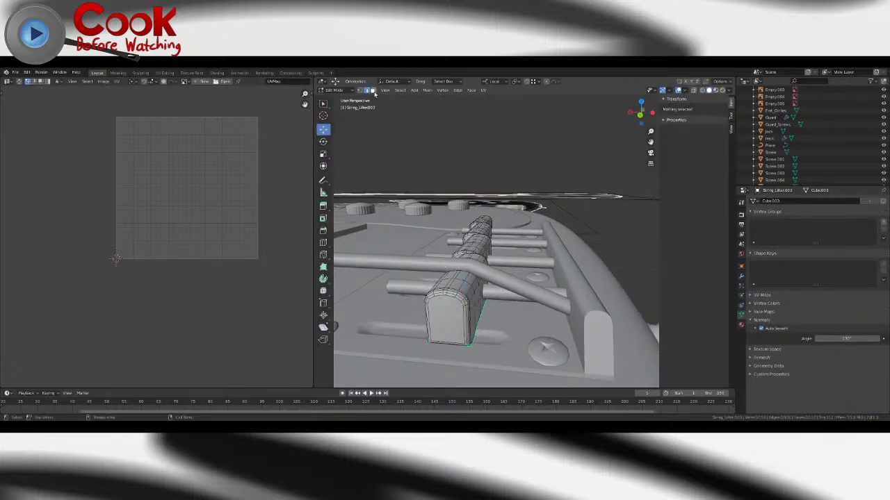
left_click(466, 301, "alt")
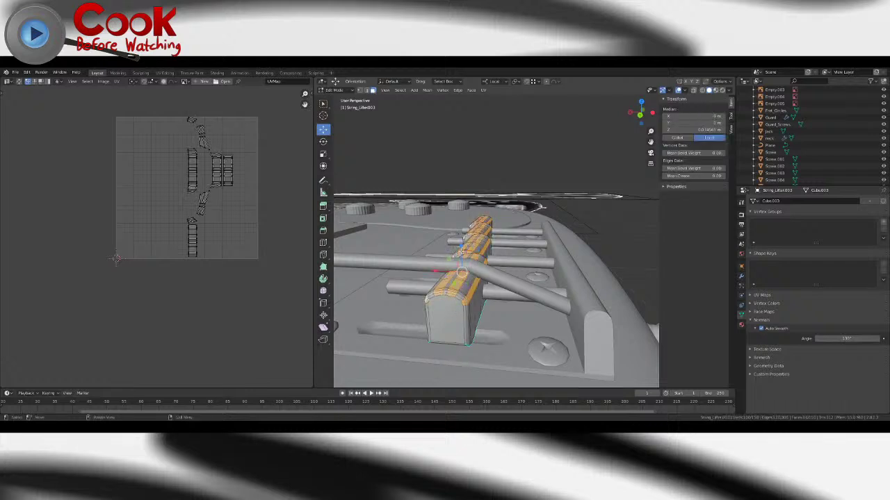
key("g")
key("z")
left_click(463, 244)
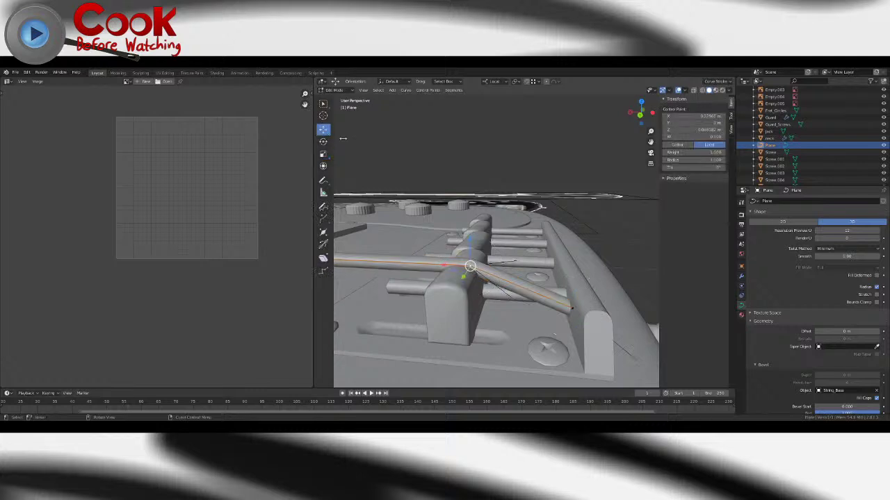
- Raise the string curve's saddle control point along Z to sit on the heightened saddle and check the fret clearance
left_click_drag(470, 241, 470, 225)
scroll(470, 225, "down", 7)
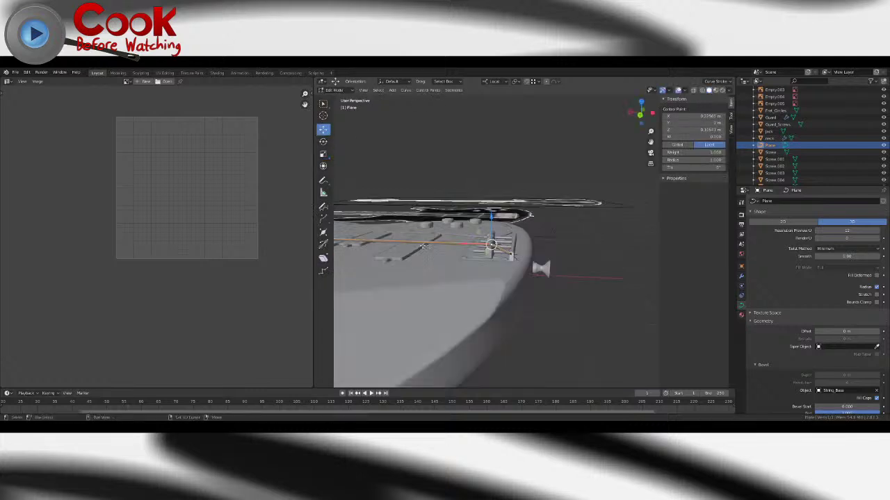
middle_click_drag(470, 225, 491, 264, "shift")
scroll(491, 265, "up", 5)
scroll(563, 292, "down", 10)
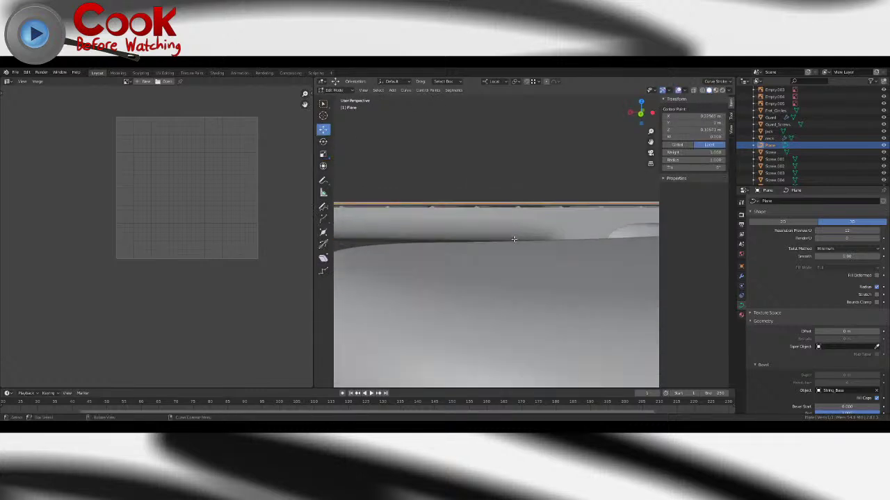
- Leave Edit Mode, review the string on the whole bass, and save the file
left_click(563, 293)
middle_click_drag(563, 293, 490, 293)
key("Tab")
left_click(556, 332)
middle_click_drag(556, 332, 533, 349)
scroll(465, 313, "up", 3)
middle_click_drag(464, 313, 497, 265)
scroll(547, 307, "up", 3)
scroll(474, 306, "down", 6)
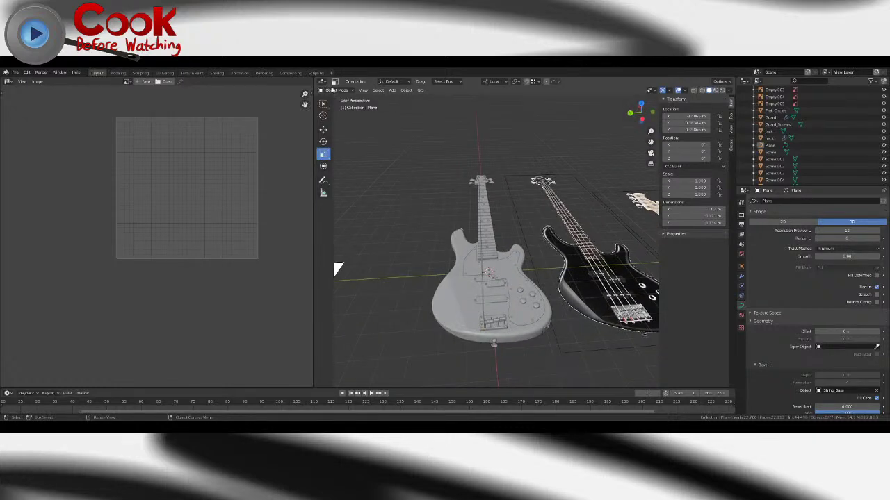
left_click(16, 72)
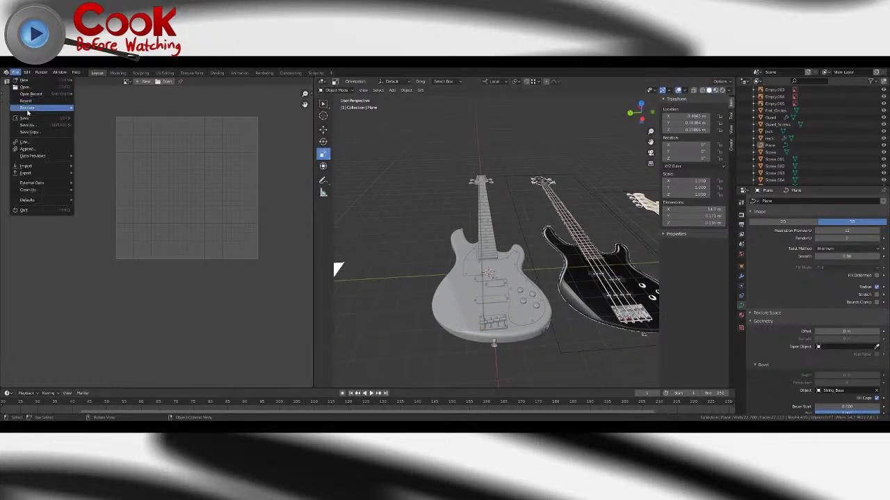
left_click(30, 121)
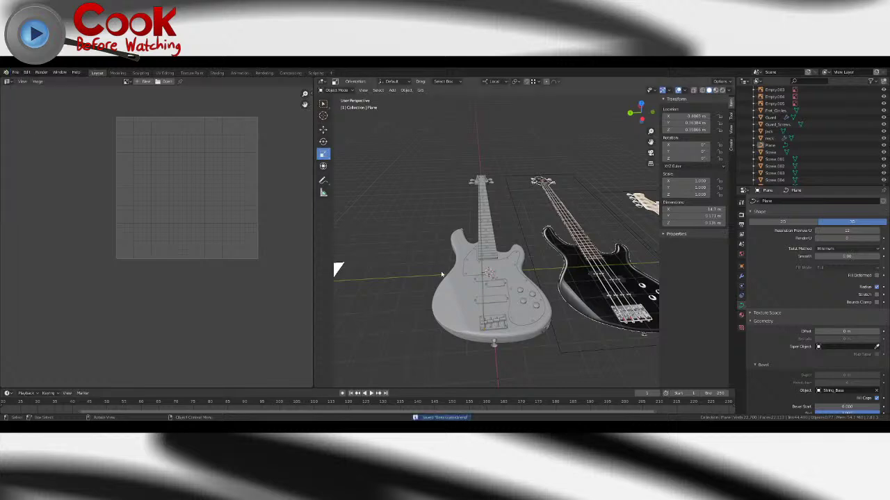
- Subdivide the string curve between its saddle and nut control points with 2 cuts
left_click(482, 296)
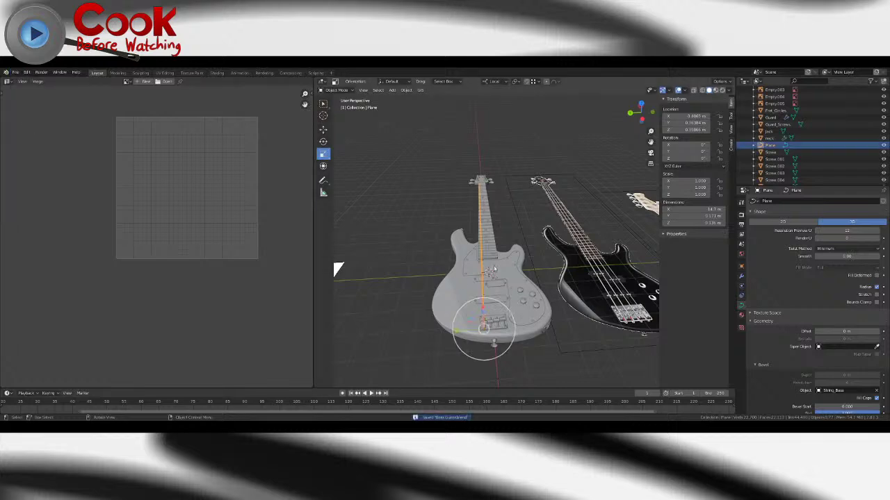
key("Tab")
middle_click_drag(503, 240, 516, 225)
scroll(511, 233, "up", 5)
middle_click_drag(549, 268, 522, 185, "shift")
scroll(514, 194, "down", 12)
middle_click_drag(481, 224, 519, 254)
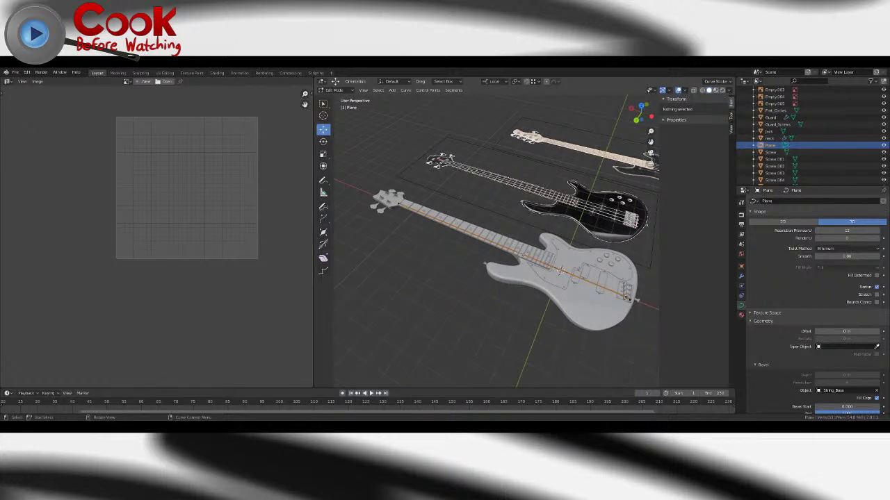
left_click(625, 297)
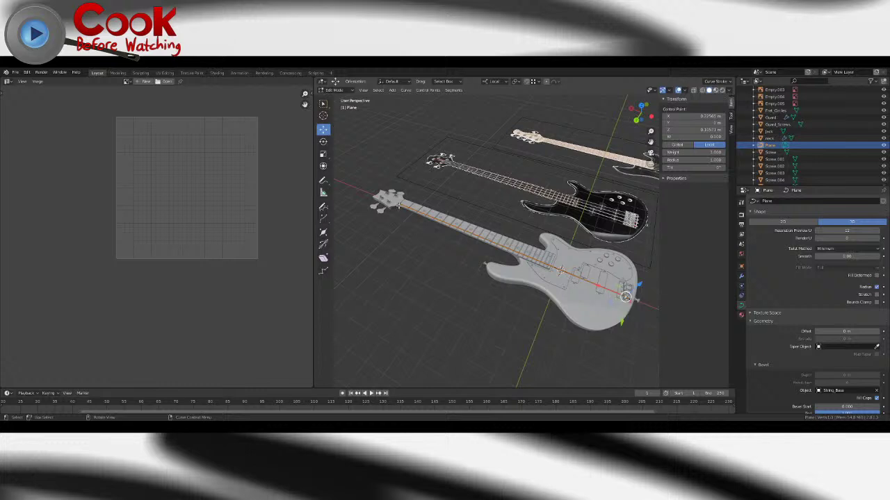
left_click(430, 91)
mouse_move(453, 91)
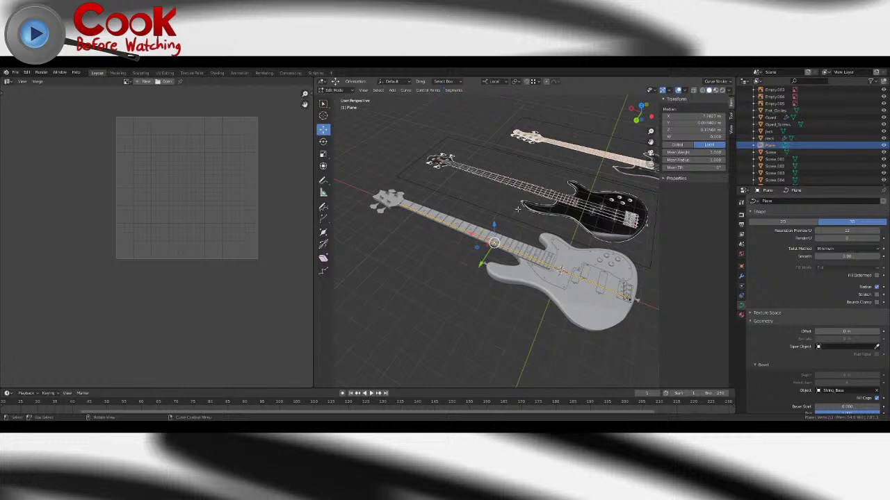
key("F9")
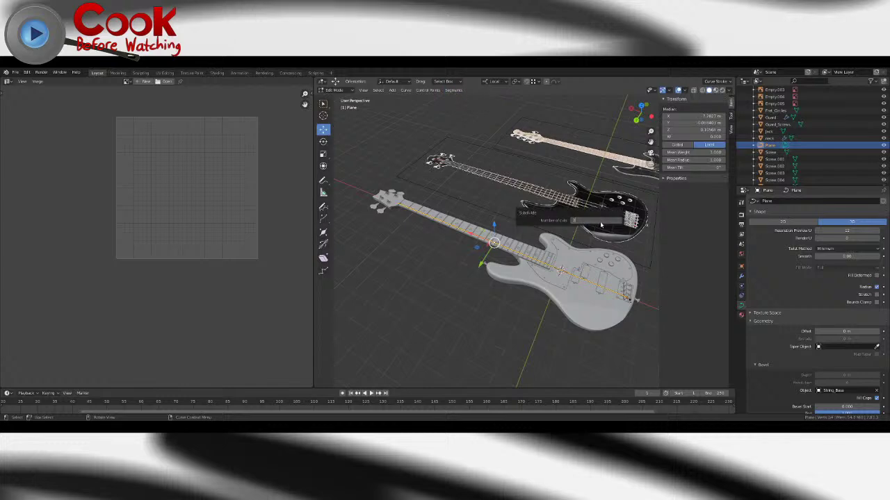
left_click(465, 202)
- Reposition the subdivided string's control point nearest the nut along the string's X axis
middle_click_drag(465, 202, 481, 230)
left_click(466, 230)
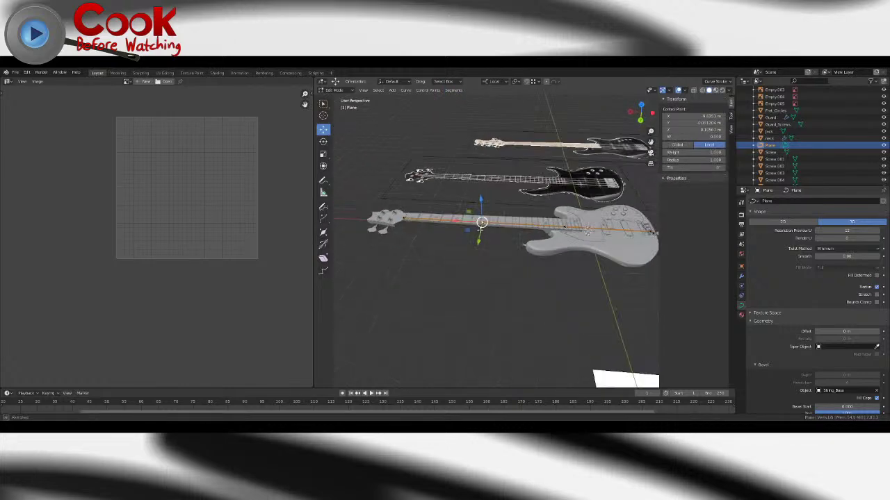
scroll(481, 230, "up", 5)
middle_click_drag(460, 191, 512, 217, "shift")
scroll(512, 217, "up", 3)
scroll(539, 228, "down", 3)
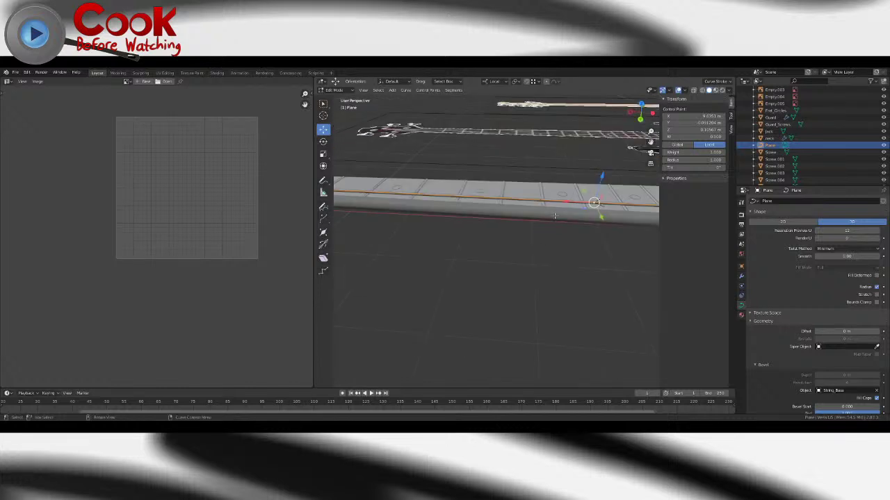
left_click_drag(602, 179, 449, 196)
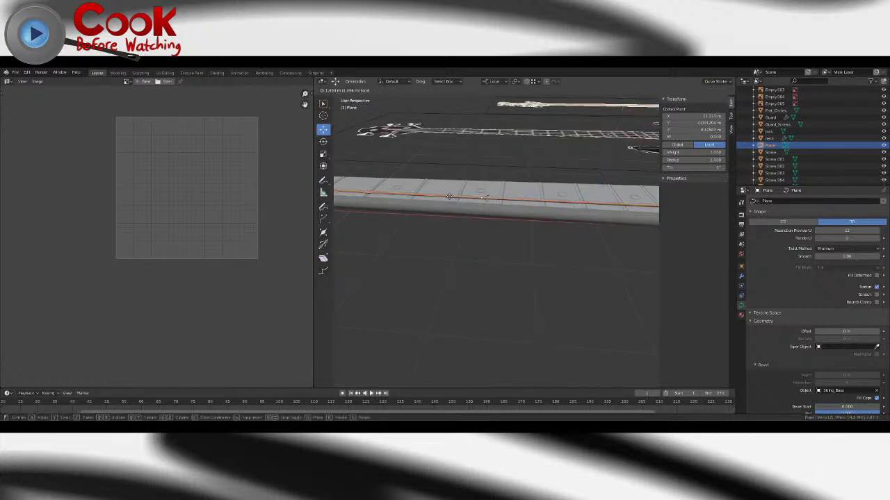
left_click_drag(390, 191, 382, 191)
scroll(413, 196, "down", 6)
middle_click_drag(574, 232, 438, 214, "shift")
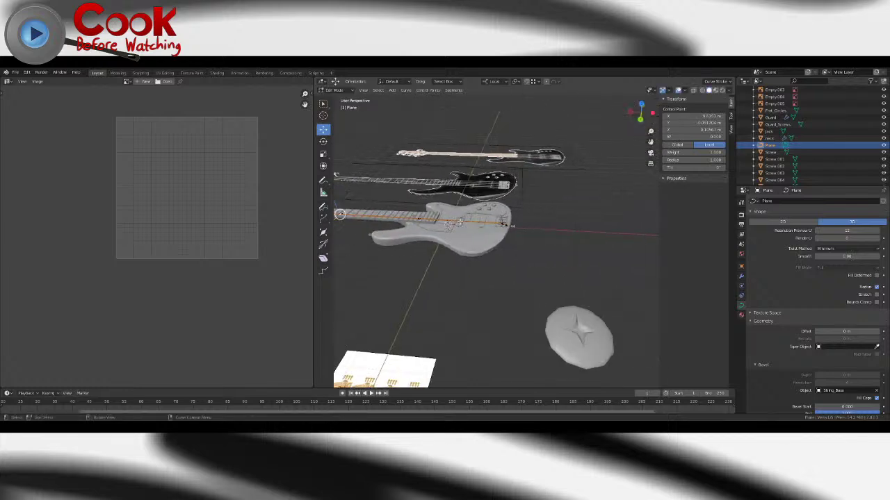
- Try moving the string's control point near the neck joint sideways along its Y axis, and undo the move
scroll(466, 202, "up", 8)
middle_click_drag(502, 194, 514, 231)
scroll(567, 202, "down", 2)
left_click_drag(477, 230, 542, 248)
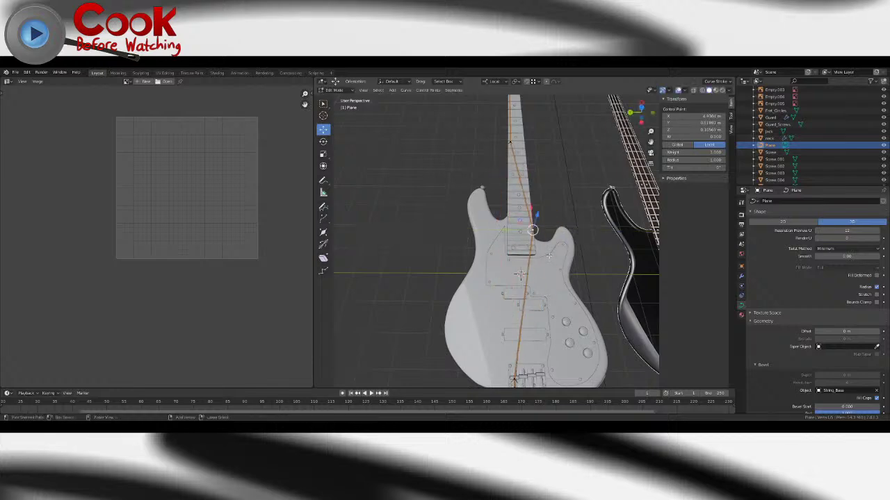
key("ctrl+z")
- Switch the transform orientation to Global and try moving the neck-joint control point along the string
scroll(532, 251, "up", 4)
middle_click_drag(533, 252, 699, 195)
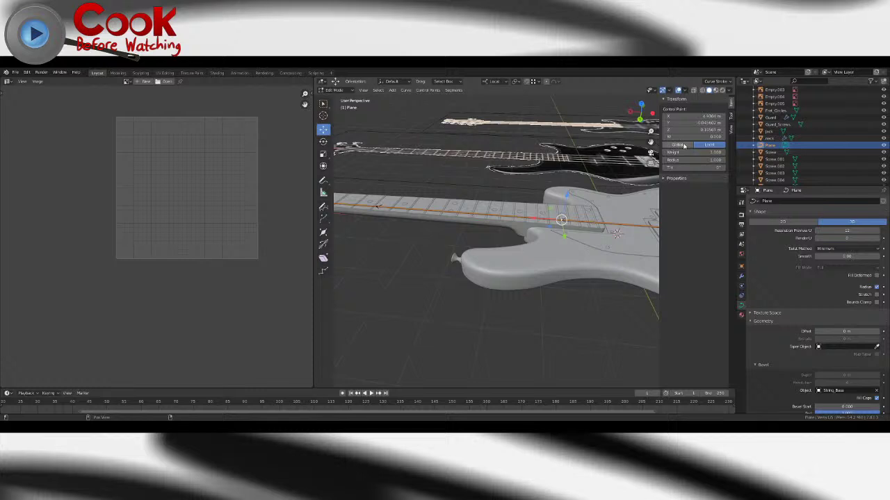
left_click(495, 82)
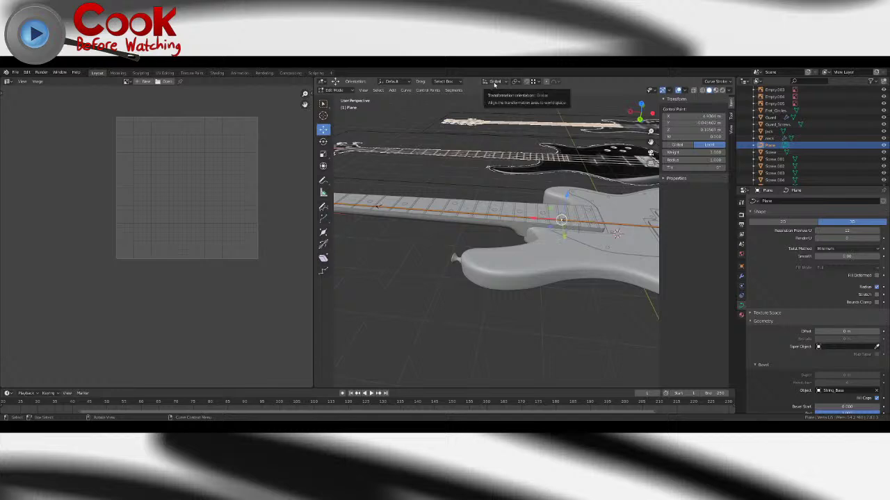
middle_click_drag(445, 229, 529, 286)
key("g")
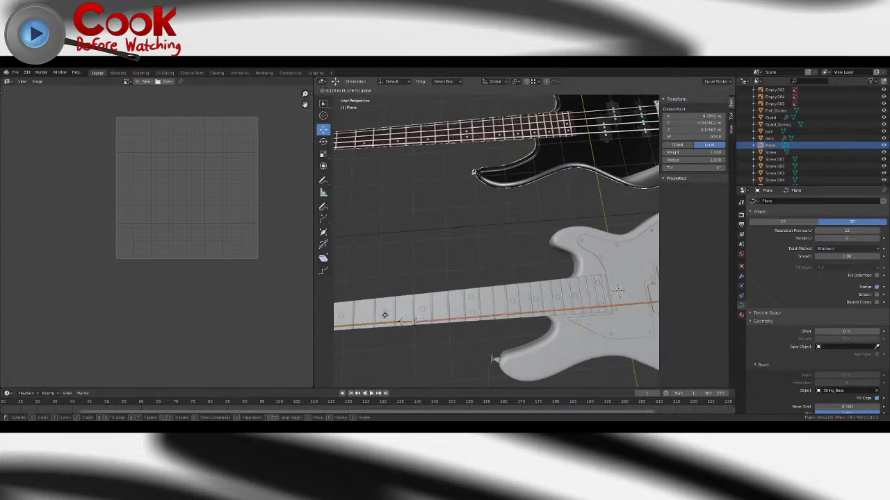
left_click(410, 322)
- Return the transform orientation to Local, try sliding the control point toward the nut, and undo the move
left_click(495, 82)
left_click(487, 111)
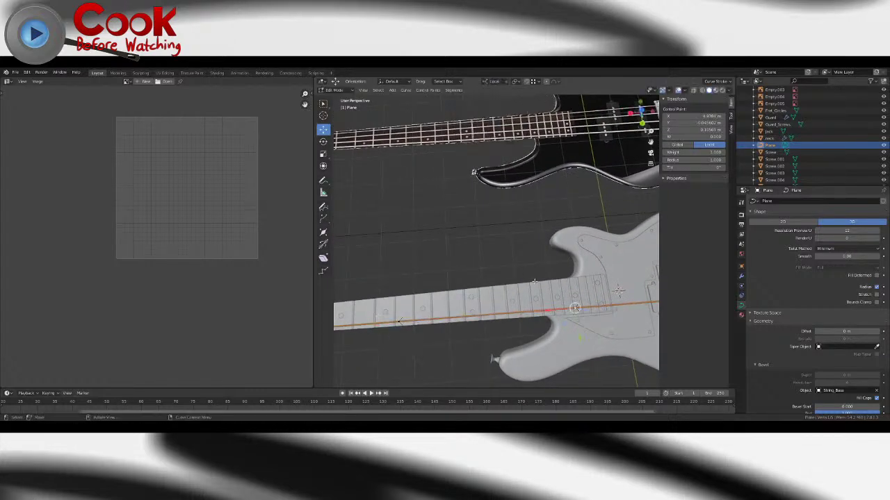
left_click_drag(548, 311, 380, 312)
key("ctrl+z")
- Examine the string from the body end and along the neck, checking its line over the saddle and frets
key("Tab")
middle_click_drag(482, 281, 414, 230)
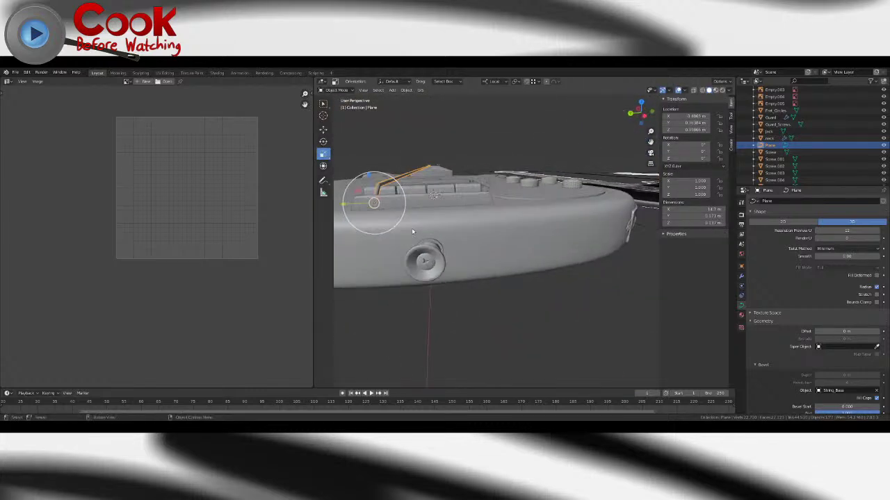
key("Tab")
middle_click_drag(409, 244, 494, 226)
scroll(471, 237, "up", 2)
middle_click_drag(417, 219, 512, 206, "shift")
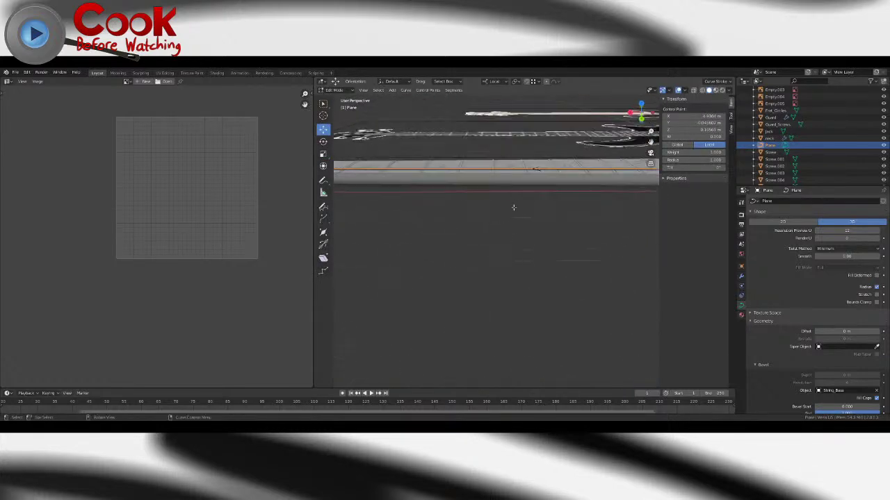
scroll(513, 206, "down", 3)
middle_click_drag(667, 200, 456, 199, "shift")
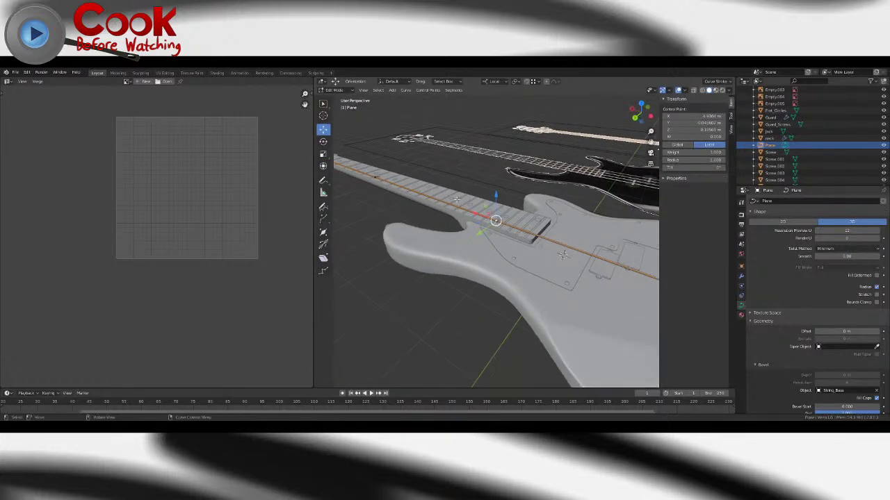
- Try moving the neck-joint control point freely off the fretboard, inspect the bent string, and undo the move
key("g")
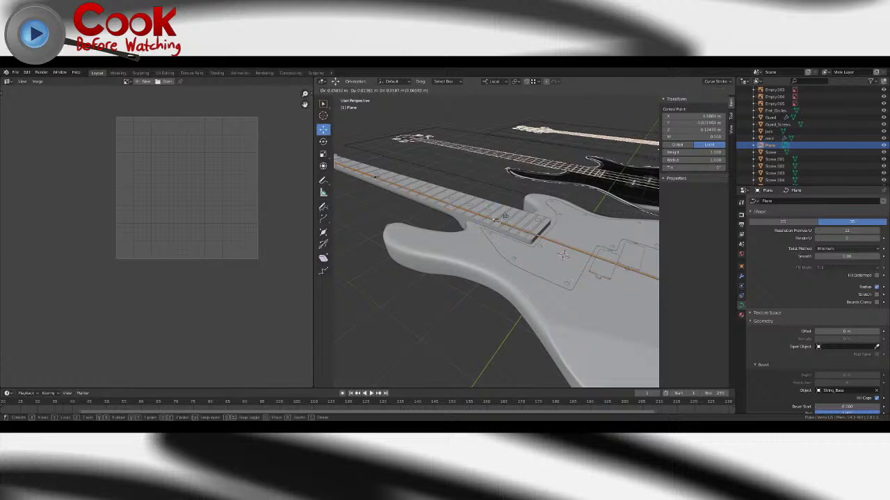
left_click(541, 211)
middle_click_drag(541, 211, 513, 227)
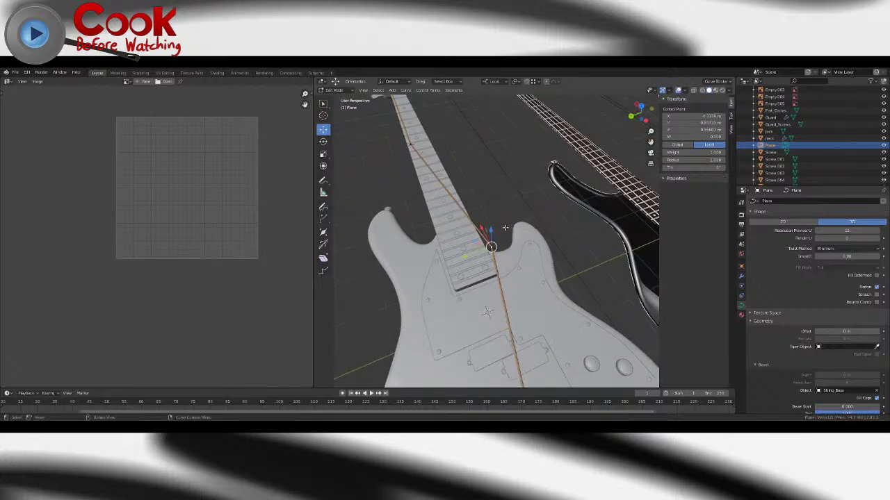
middle_click_drag(398, 145, 562, 187)
middle_click_drag(643, 212, 320, 208, "shift")
middle_click_drag(526, 208, 456, 166)
key("ctrl+z")
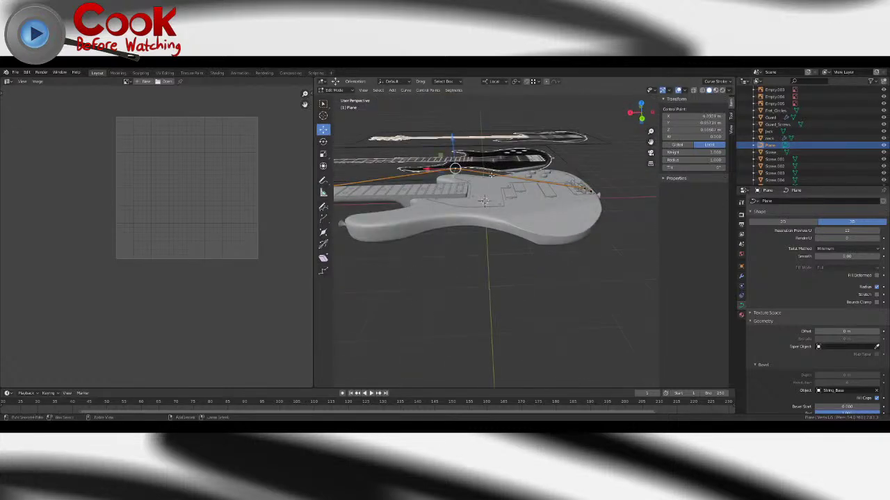
key("ctrl+z")
key("ctrl+z")
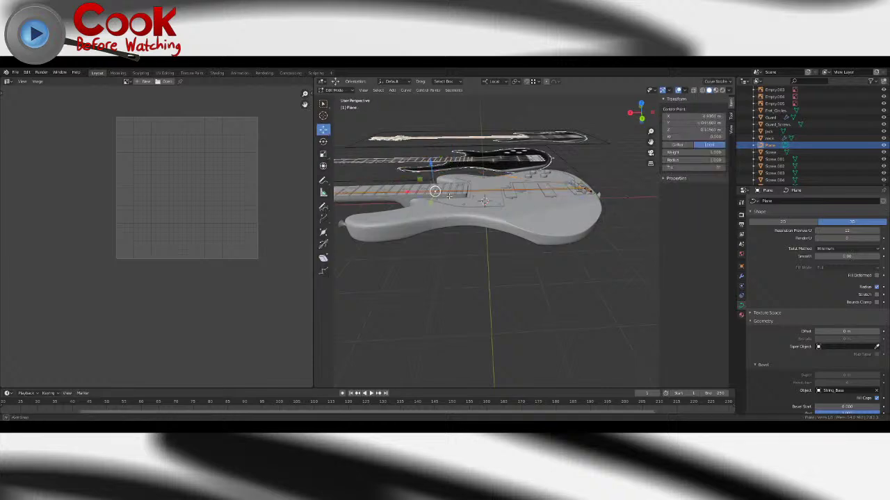
- Move the neck-joint control point about 1.4 m along the string's Y axis, off the fretboard toward the far body horn
middle_click_drag(495, 176, 467, 201)
left_click_drag(426, 207, 440, 179)
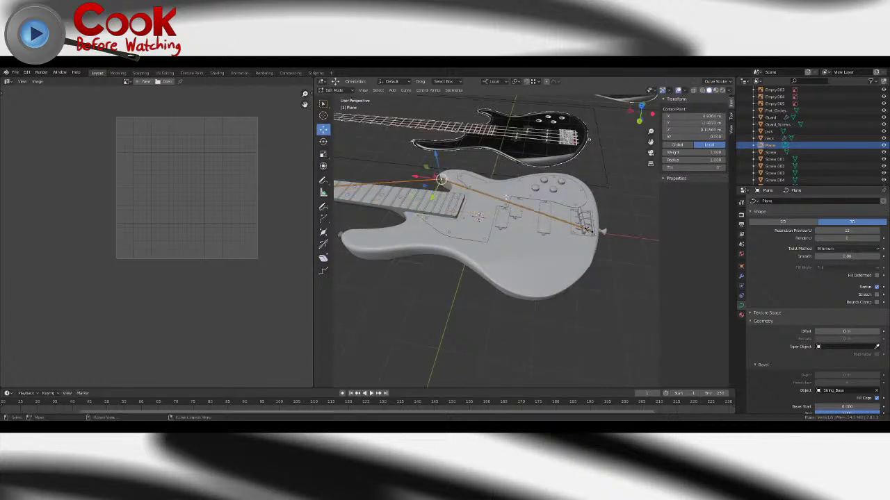
middle_click_drag(506, 197, 477, 286)
scroll(477, 264, "up", 5)
middle_click_drag(487, 184, 525, 255, "shift")
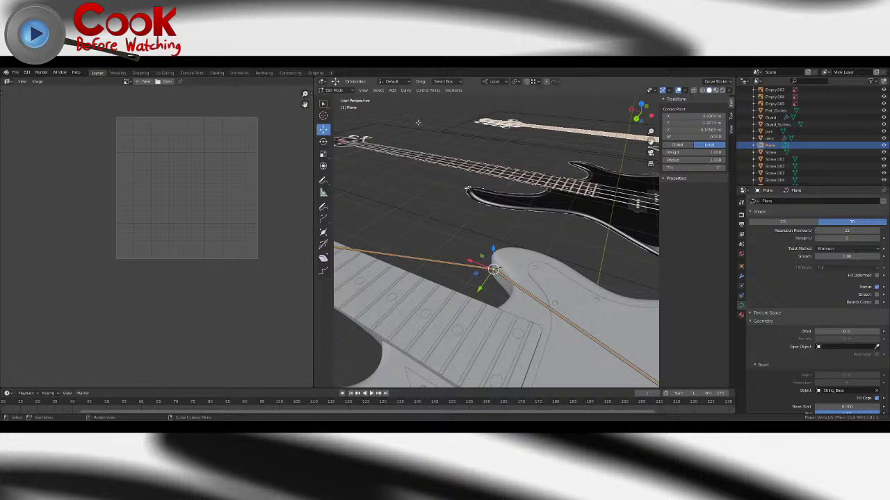
- Try smoothing the displaced control point, and undo the smoothing
left_click(429, 90)
left_click(437, 155)
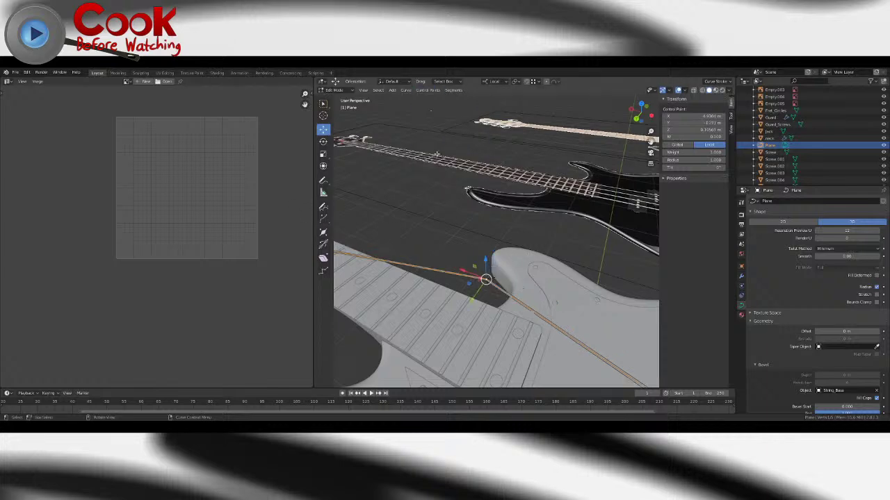
scroll(440, 170, "down", 4)
key("ctrl+z")
- Try the Aligned and Toggle Free/Align handle types on the displaced control point
left_click(428, 92)
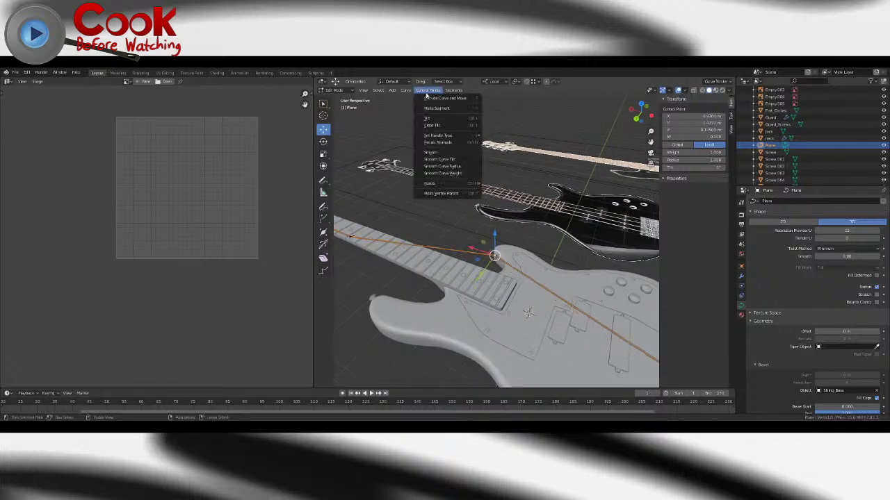
mouse_move(439, 136)
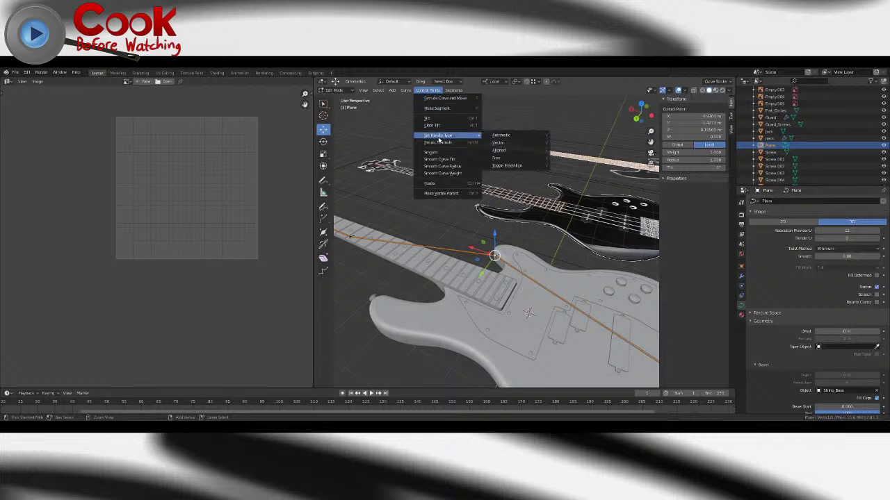
left_click(504, 151)
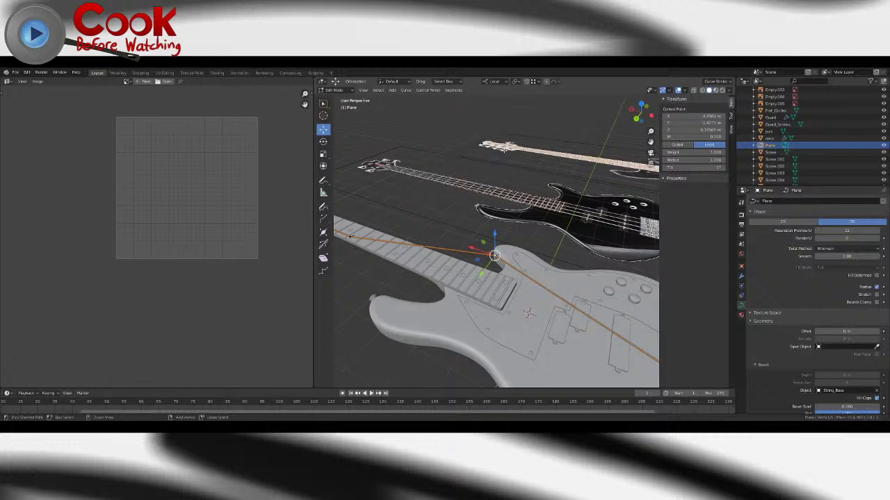
left_click(429, 91)
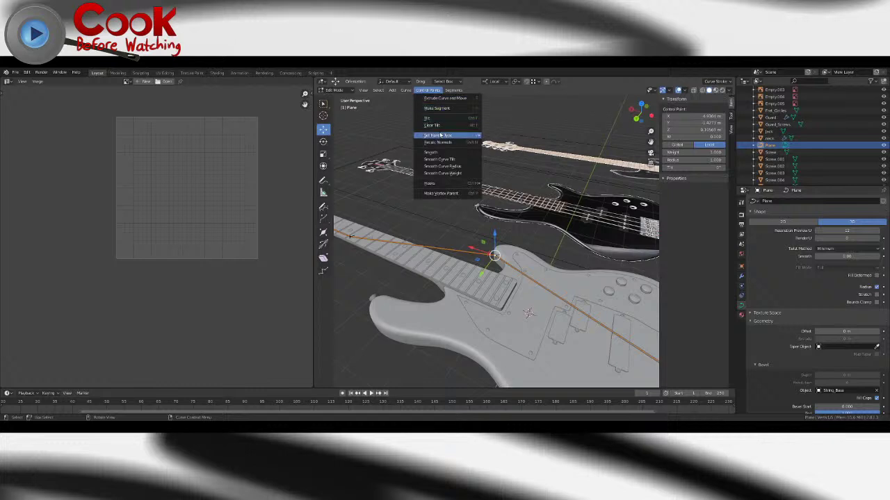
mouse_move(466, 136)
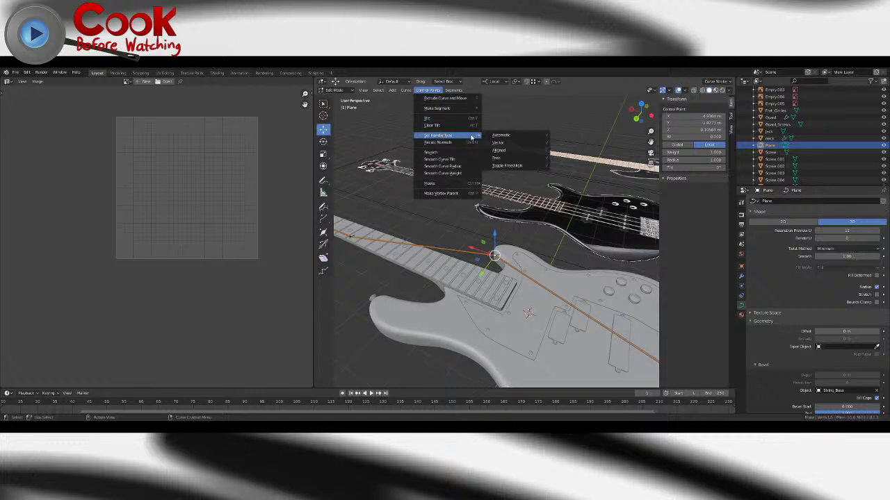
left_click(532, 166)
- Try the Free handle type on the displaced control point, and finish by applying Toggle Free/Align
key("v")
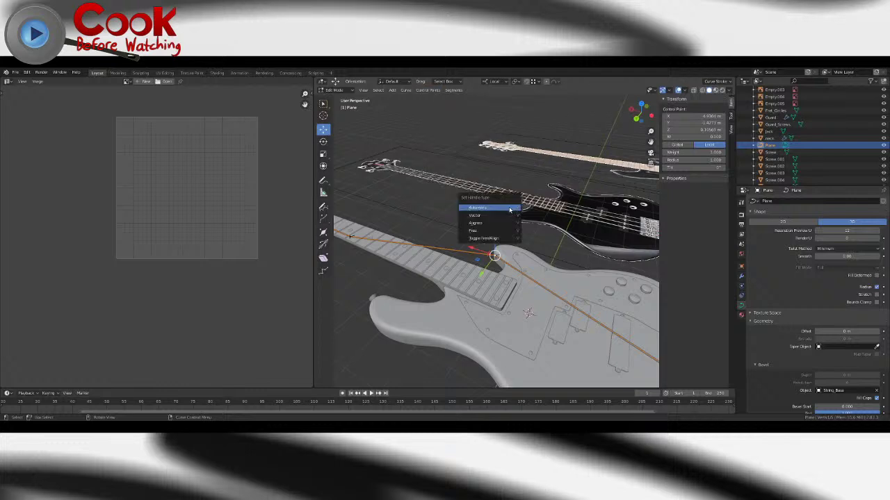
key("v")
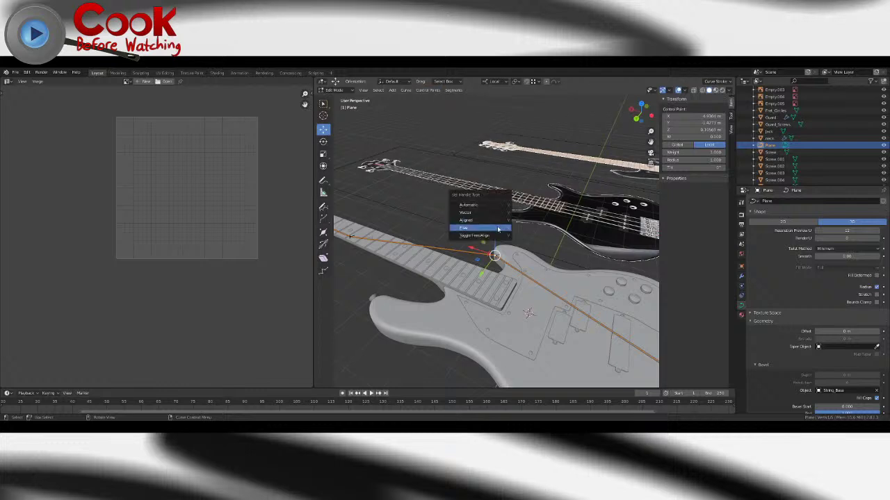
left_click(496, 227)
key("v")
left_click(484, 201)
key("v")
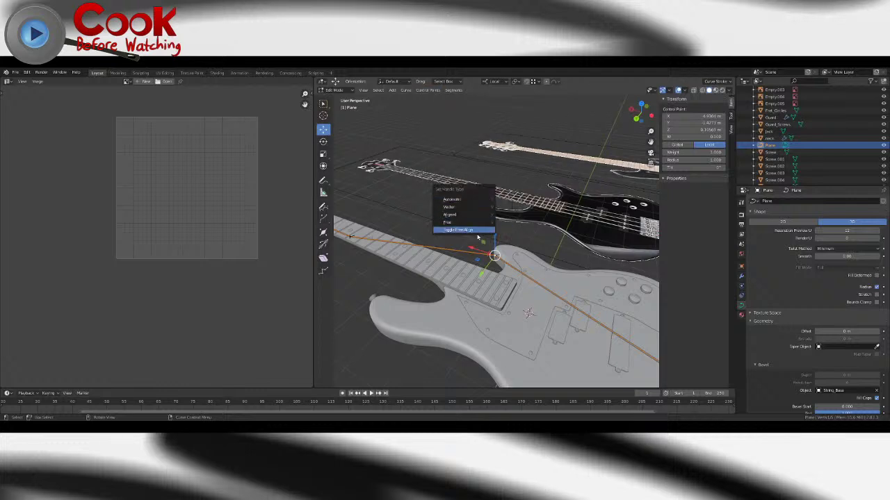
left_click(477, 232)
- Reveal the string's Active Spline settings and try Cyclic U on and off
scroll(808, 375, "down", 2)
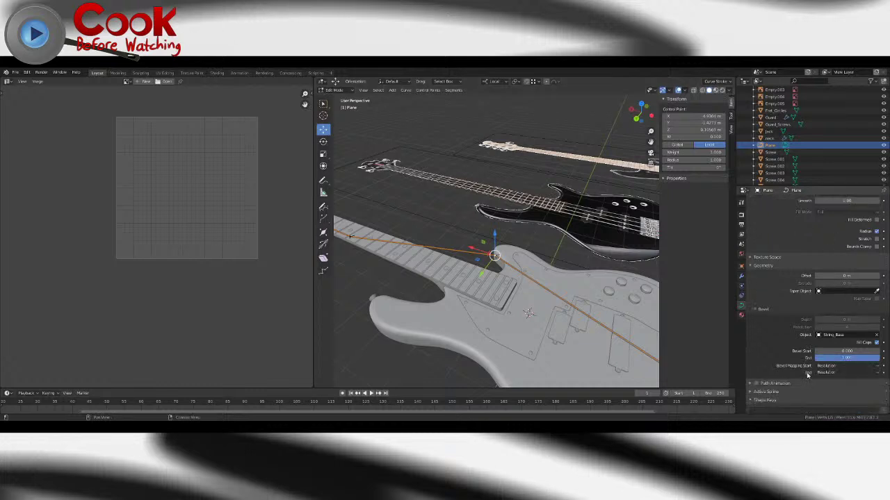
scroll(806, 374, "down", 1)
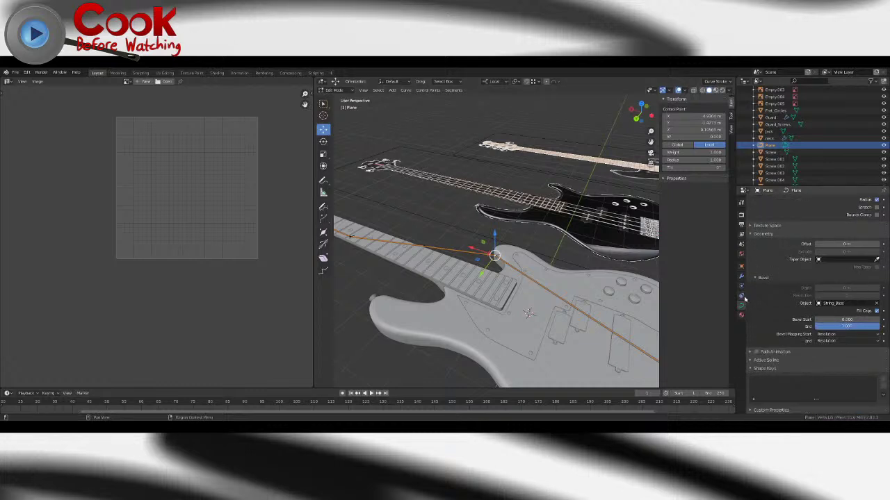
left_click(752, 362)
left_click(751, 362)
left_click(750, 362)
left_click(876, 372)
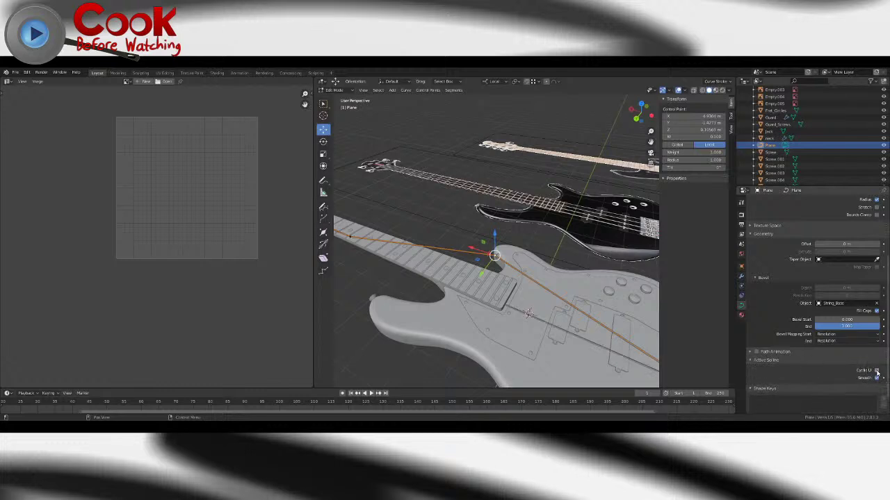
left_click(876, 372)
left_click(877, 372)
left_click(876, 372)
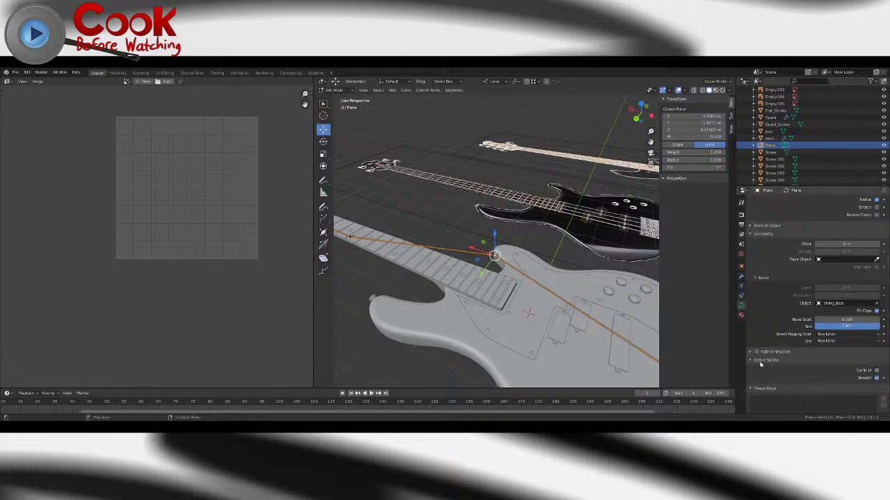
- Enable Cyclic U for the string again, inspect the closing segment up close, and disable it
scroll(755, 357, "down", 1)
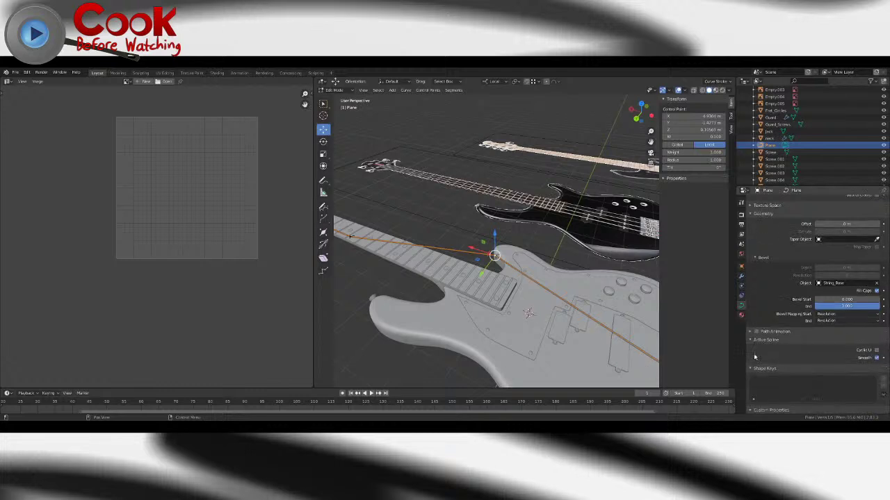
scroll(752, 345, "up", 5)
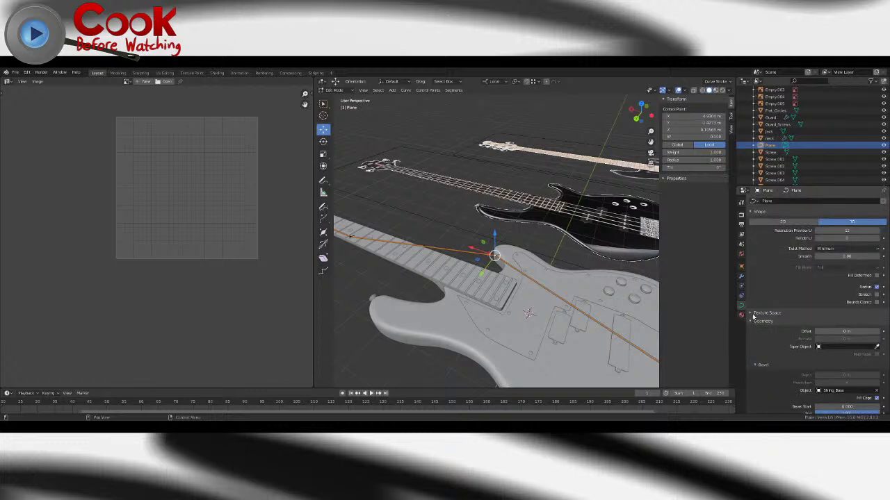
scroll(745, 357, "down", 3)
scroll(746, 357, "down", 2)
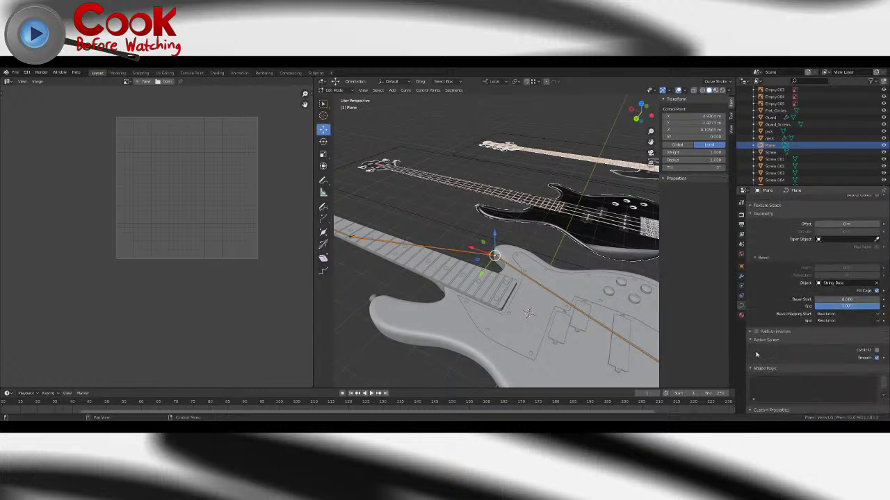
left_click(877, 351)
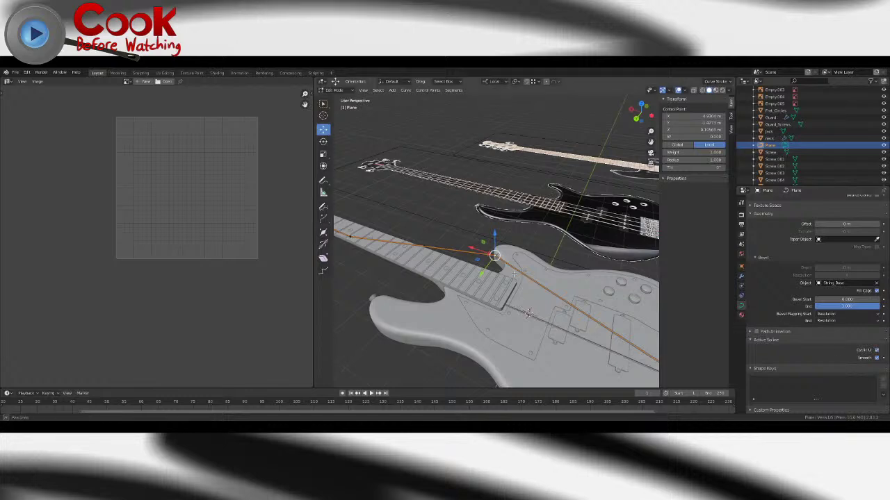
middle_click_drag(532, 281, 483, 243)
scroll(491, 243, "up", 4)
left_click_drag(482, 242, 485, 258)
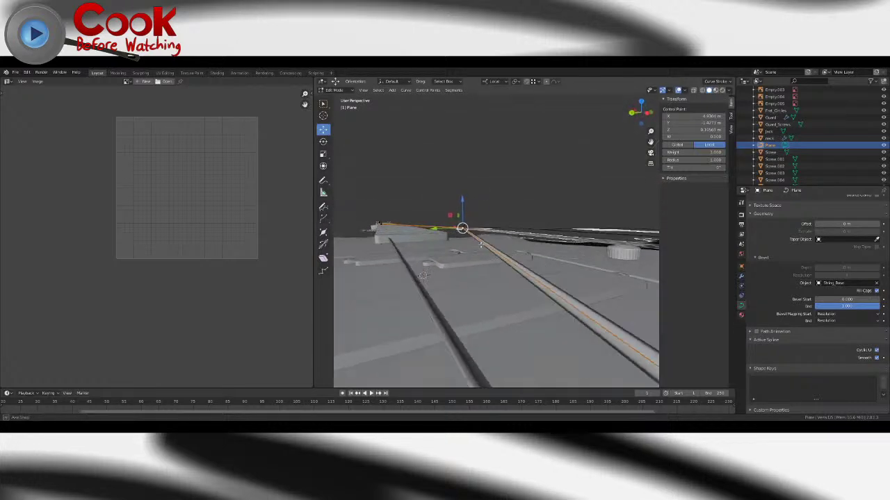
left_click(877, 351)
scroll(529, 326, "down", 4)
middle_click_drag(529, 325, 544, 339)
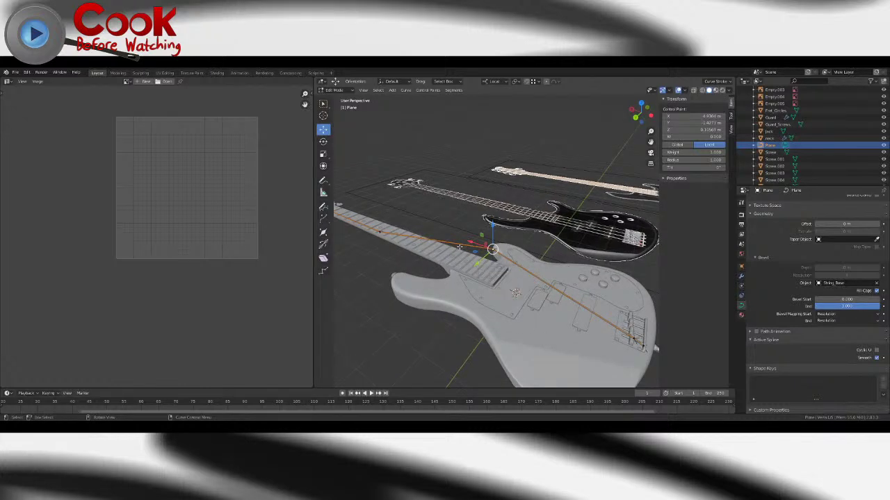
- Convert the string curve's spline type to Bezier
left_click(405, 91)
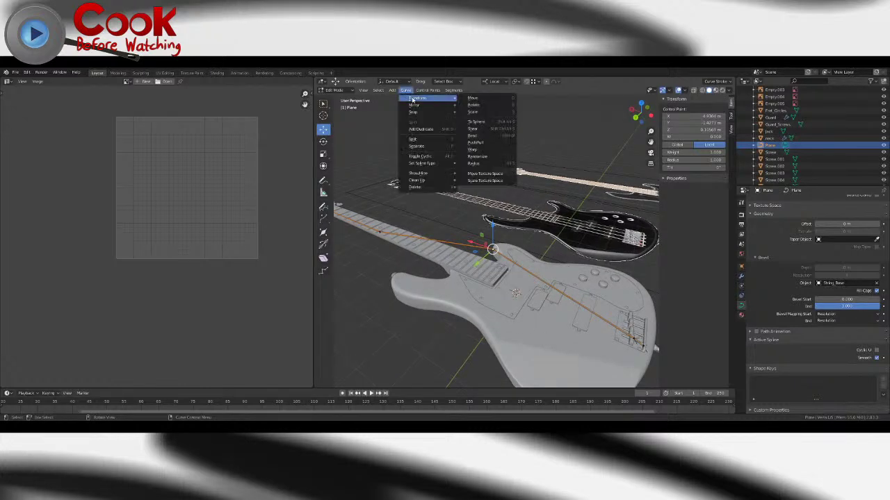
mouse_move(417, 113)
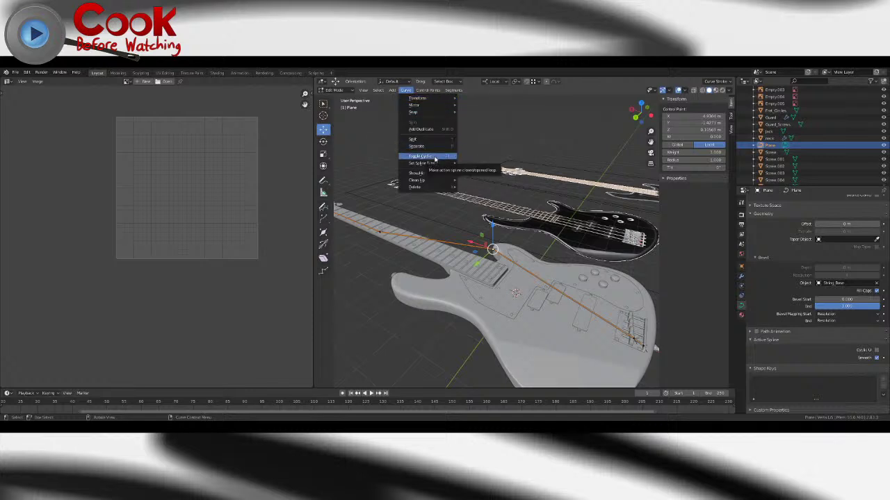
mouse_move(437, 164)
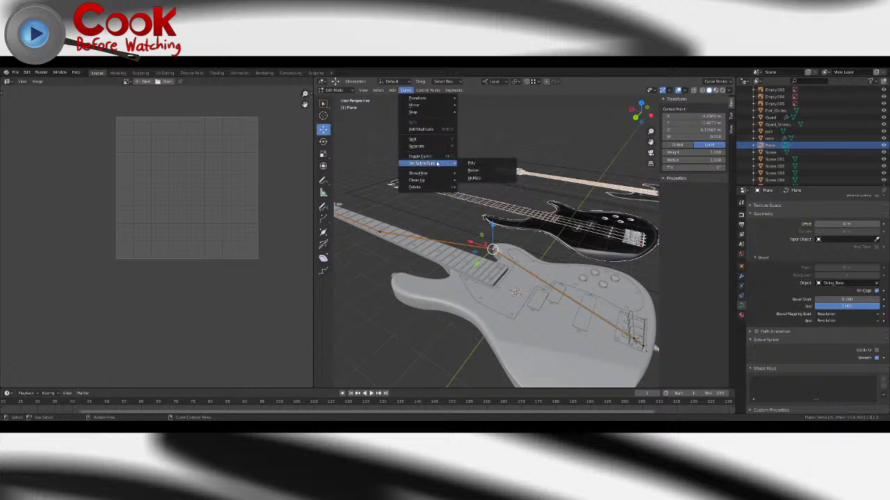
left_click(472, 170)
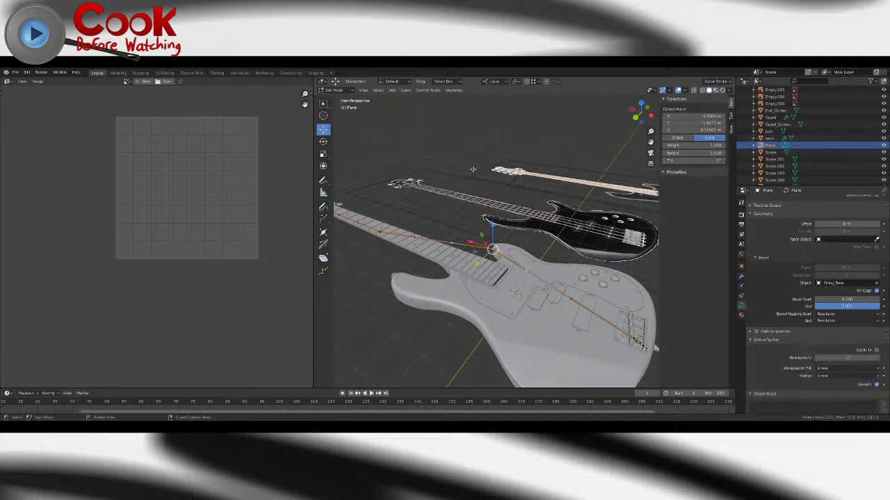
- Try shifting the Bezier handles on both sides of the displaced control point to round the string's bend
left_click(525, 270)
left_click_drag(511, 285, 522, 274)
key("ctrl+z")
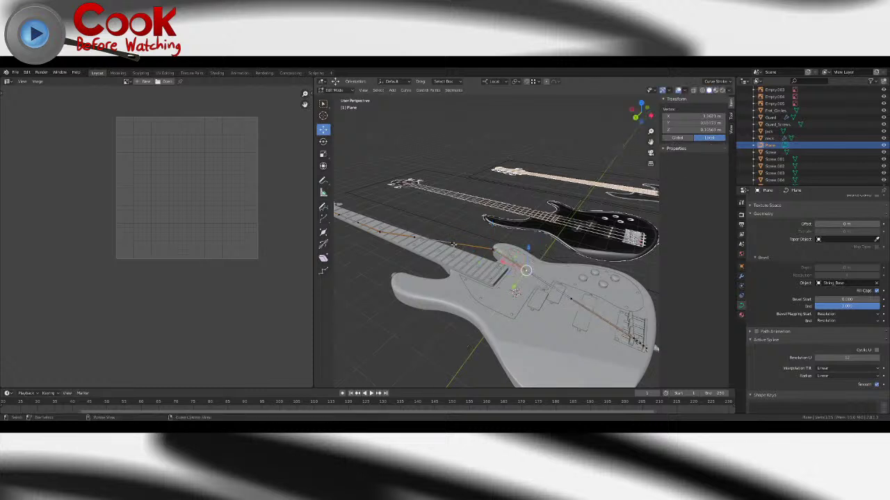
left_click(453, 244, "shift")
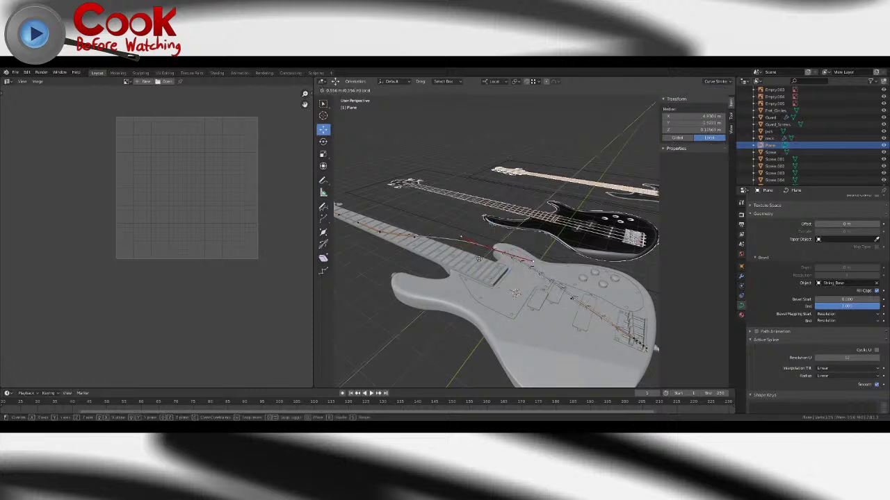
middle_click_drag(471, 270, 598, 240)
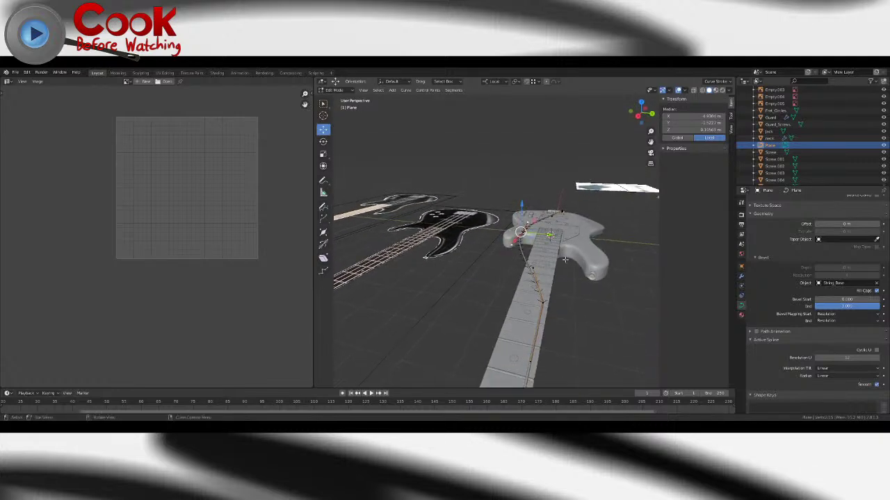
left_click_drag(556, 271, 559, 271)
- Undo the handle edits and the Bezier conversion, keeping Cyclic U off for the string
key("ctrl+z")
key("ctrl+z")
key("ctrl+z")
key("ctrl+z")
key("ctrl+z")
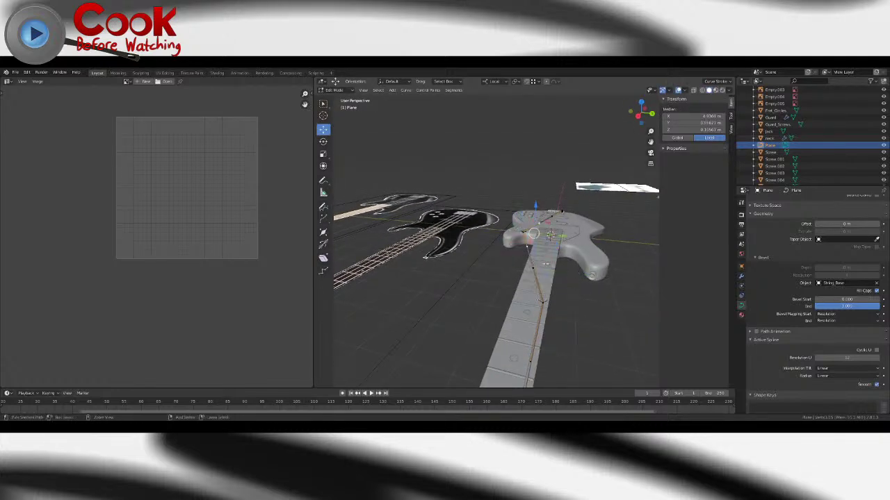
key("ctrl+z")
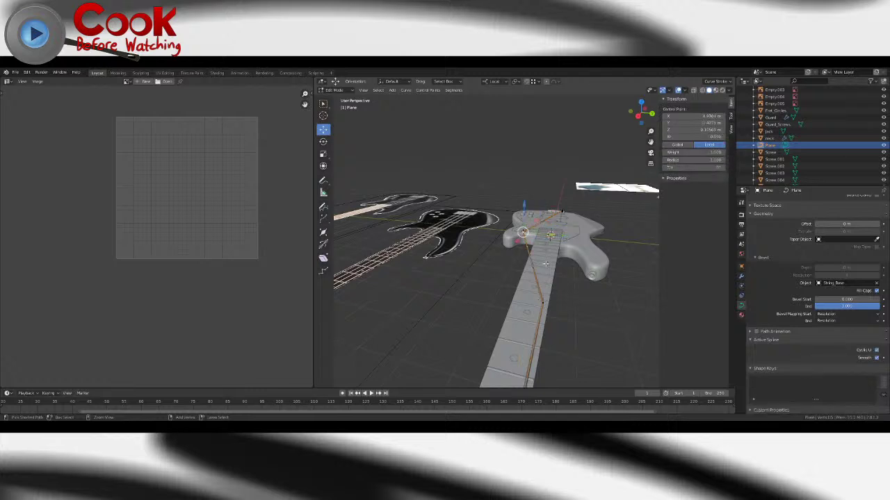
key("ctrl+shift+z")
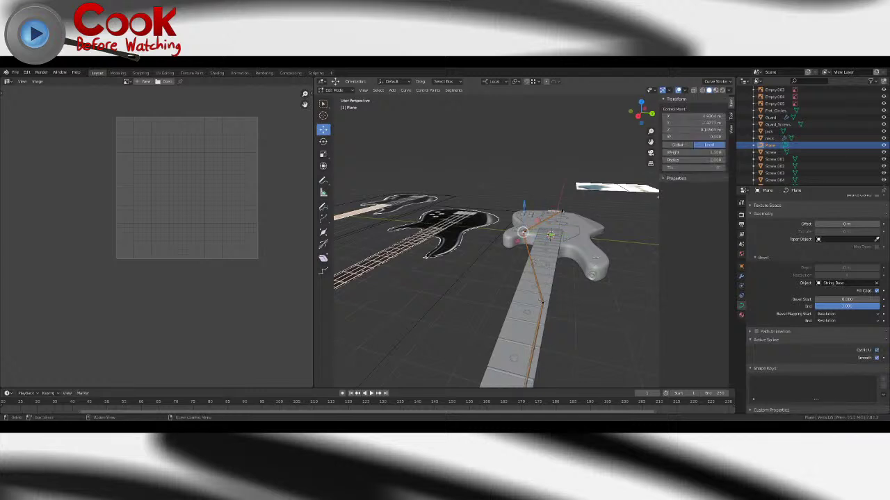
- Try the NURBS spline type on the string curve and undo the conversion
left_click(405, 90)
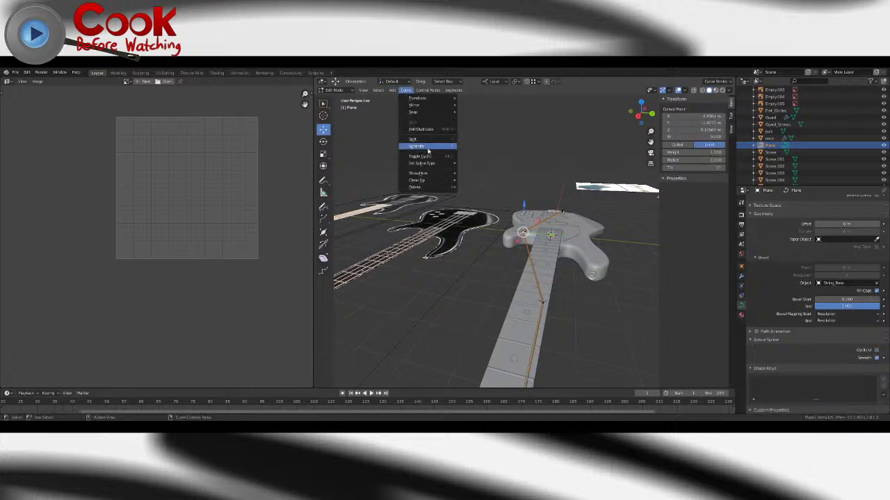
mouse_move(429, 165)
left_click(473, 178)
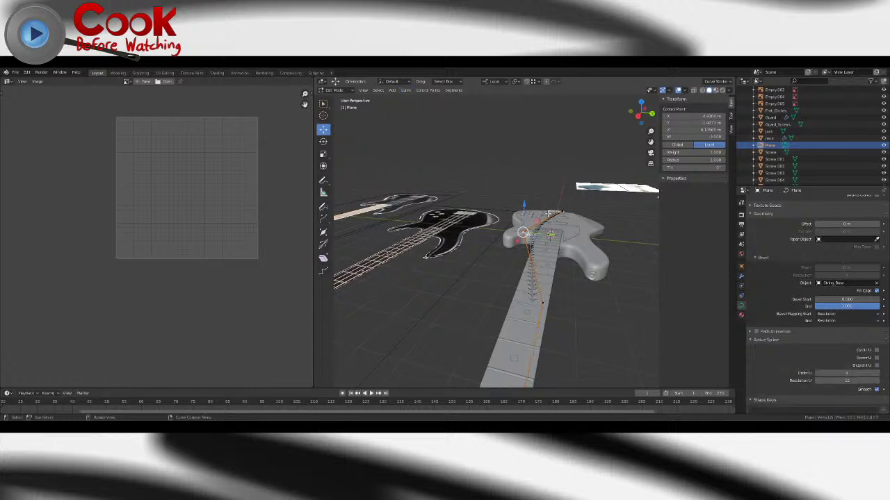
key("ctrl+z")
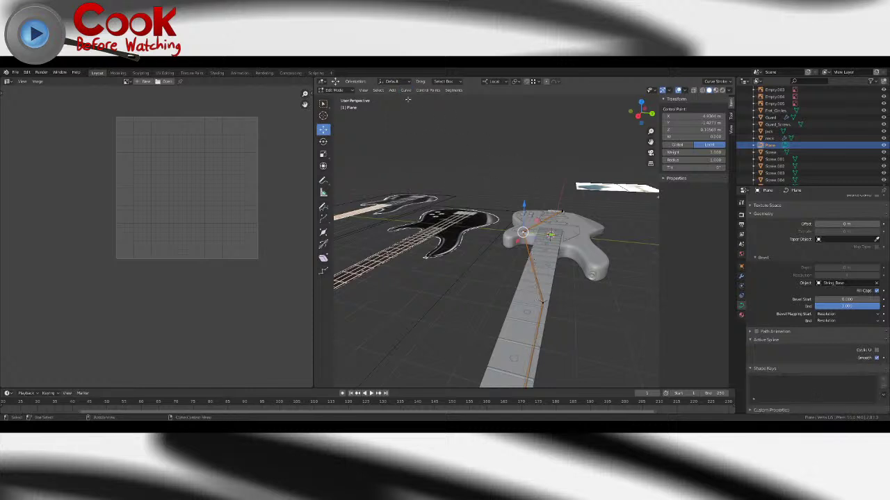
- Convert the string's spline to Bezier and shift both handles of the displaced control point sideways to round the bend
left_click(405, 91)
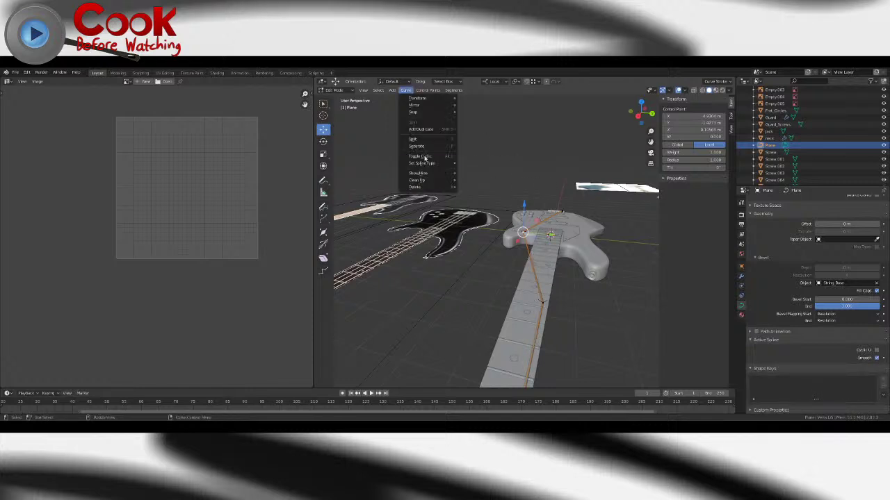
mouse_move(425, 165)
left_click(473, 171)
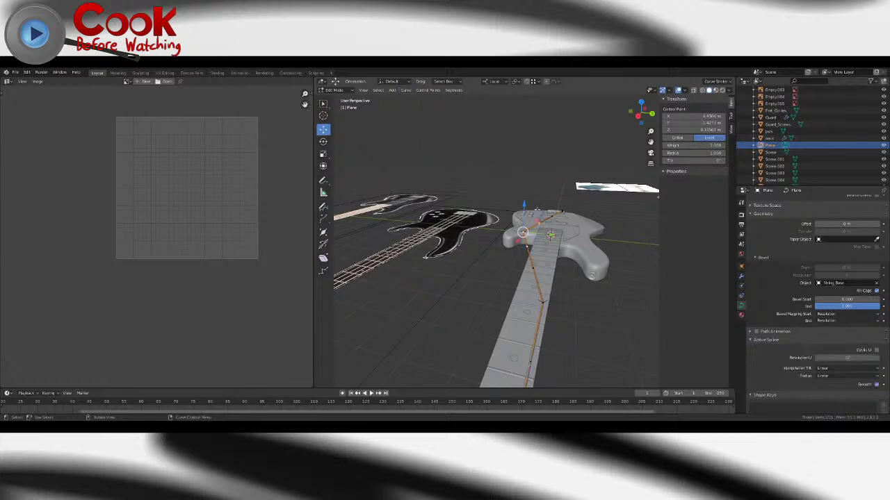
middle_click_drag(532, 258, 461, 292)
left_click(558, 260, "shift")
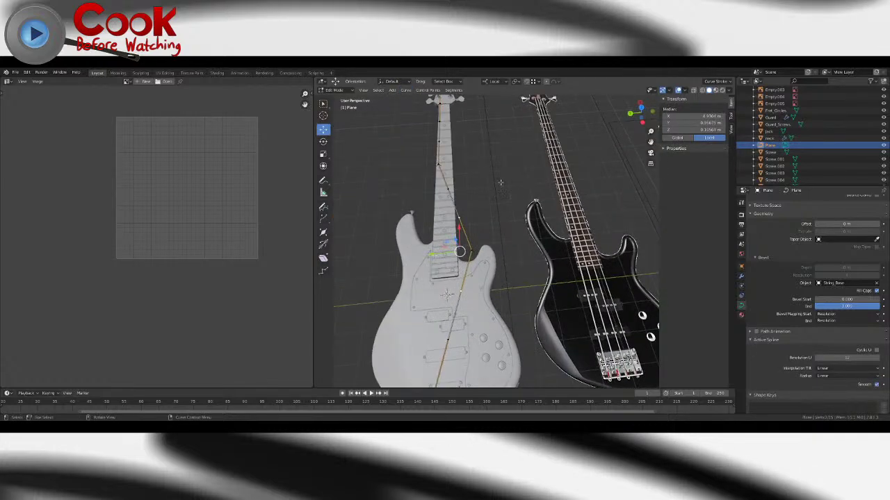
left_click_drag(459, 251, 471, 251)
- Try moving a single Bezier handle over the fretboard sideways several times, undoing each attempt
left_click(475, 200)
middle_click_drag(474, 200, 535, 230)
left_click(505, 236)
left_click_drag(537, 235, 551, 235)
key("ctrl+z")
left_click(525, 83)
middle_click_drag(558, 251, 534, 236)
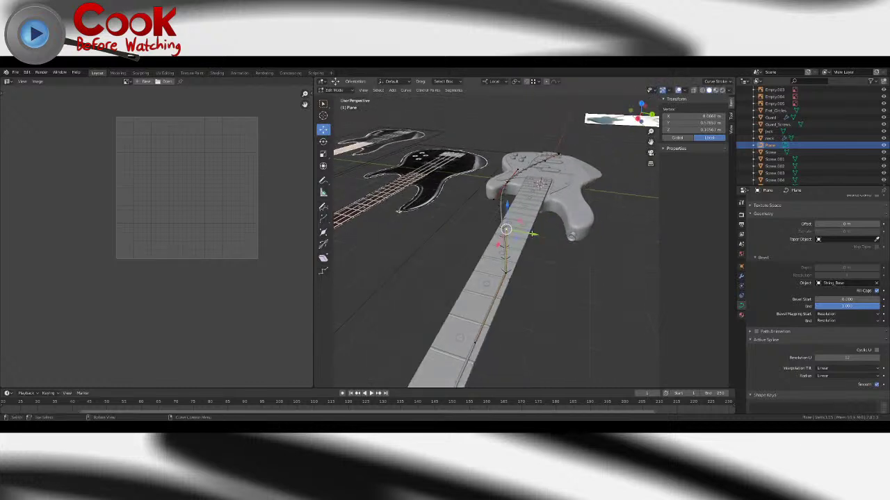
left_click_drag(532, 234, 507, 182)
key("ctrl+z")
middle_click_drag(506, 230, 533, 229)
left_click_drag(533, 229, 526, 231)
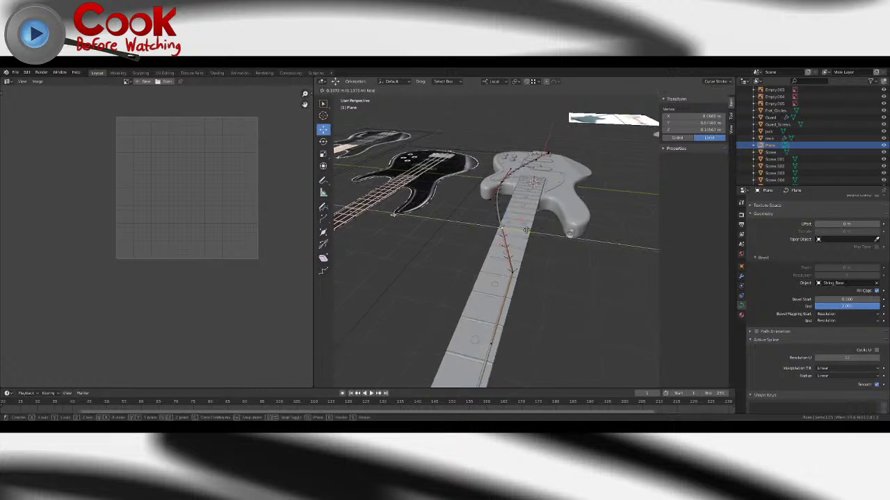
key("ctrl+z")
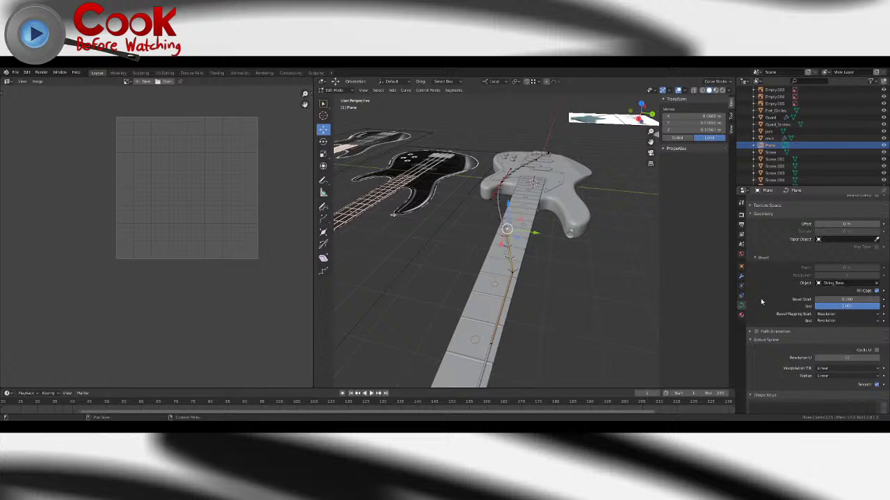
- Save the project file
left_click(14, 72)
left_click(25, 118)
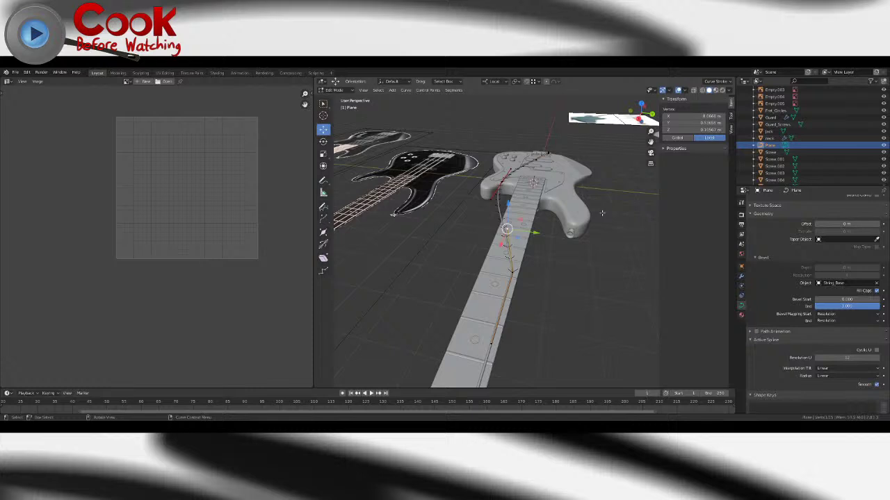
- Hook the selected Bezier handle to a new object and return to Object Mode
left_click(428, 90)
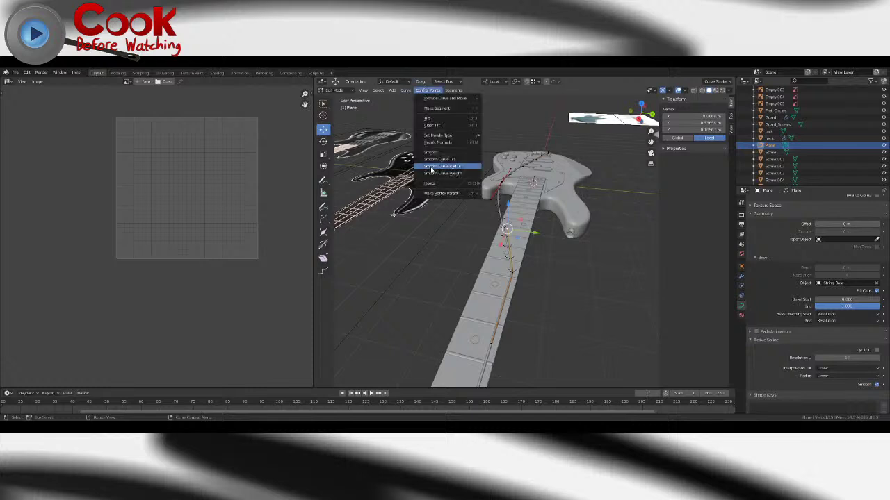
mouse_move(432, 183)
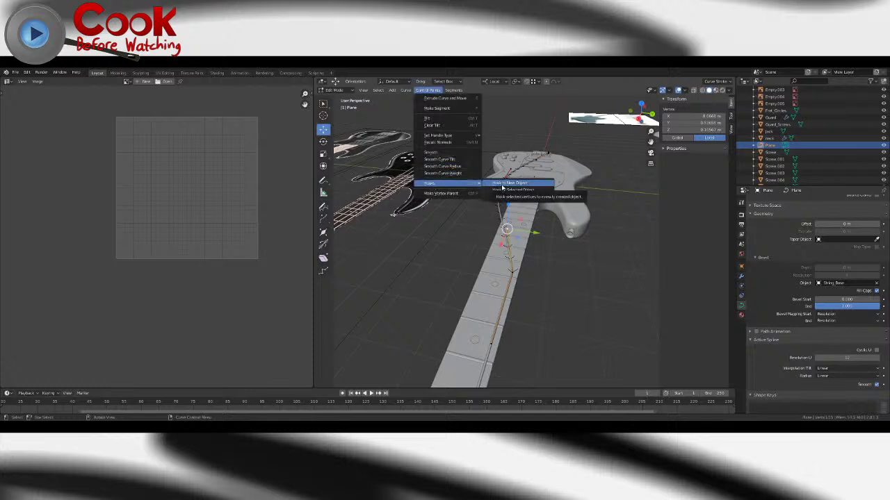
left_click(503, 185)
left_click_drag(529, 231, 503, 228)
key("Tab")
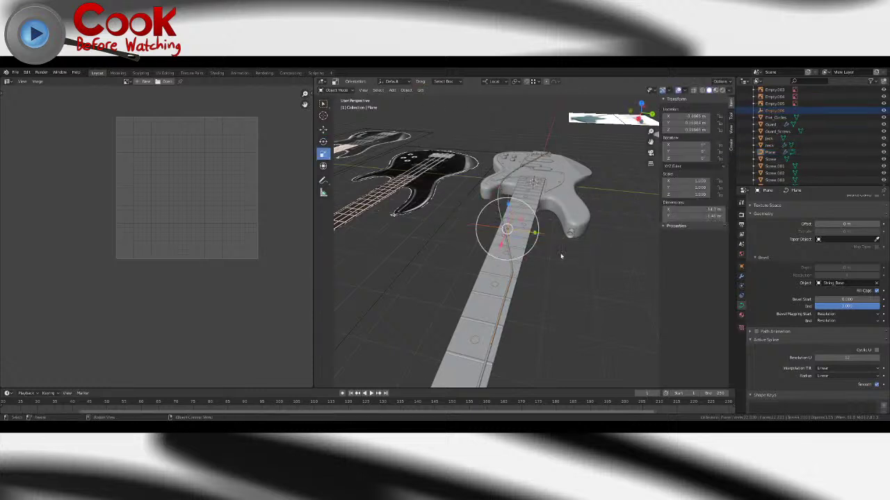
- Select the hook's empty over the fretboard and try moving it to bend the string
left_click(546, 238)
left_click(544, 234)
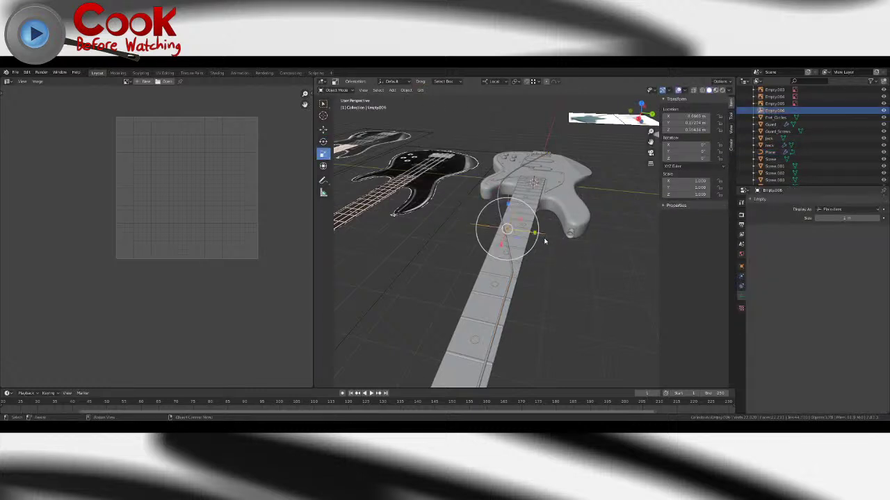
left_click(323, 130)
left_click_drag(518, 240, 592, 249)
right_click(593, 249)
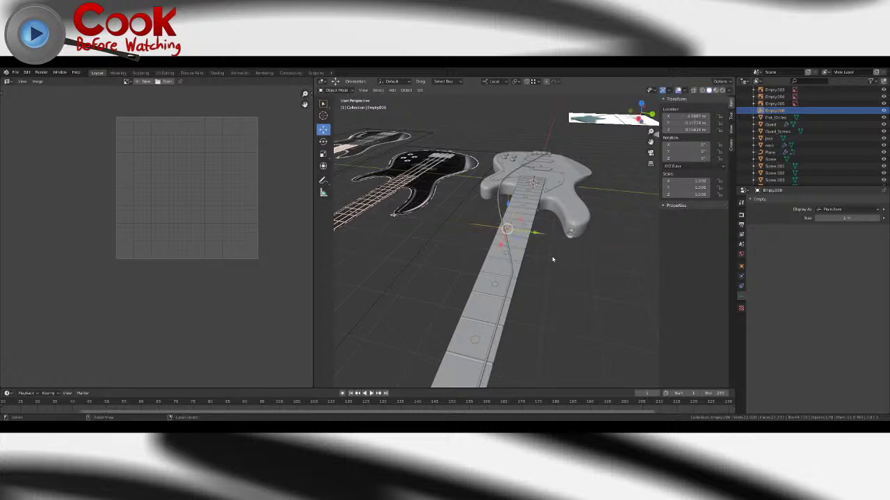
- Undo the hook and return to editing the string curve with its Bezier handle selected
key("ctrl+z")
key("ctrl+z")
key("ctrl+z")
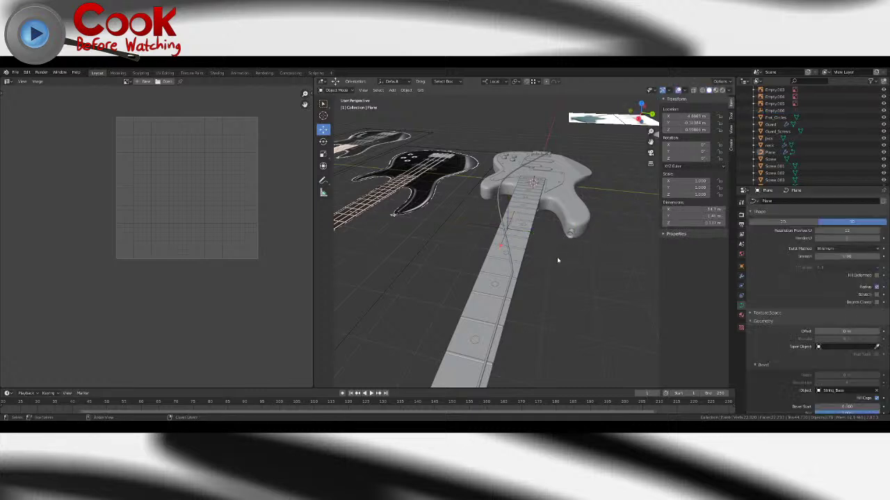
key("ctrl+z")
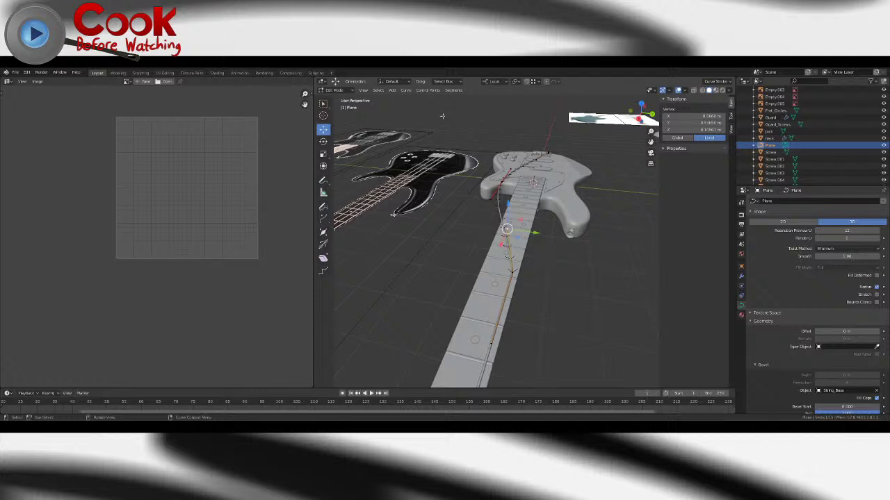
- Reselect the Bezier handle over the fretboard, try snapping it to the 3D cursor with Keep Offset, and undo that
left_click(429, 90)
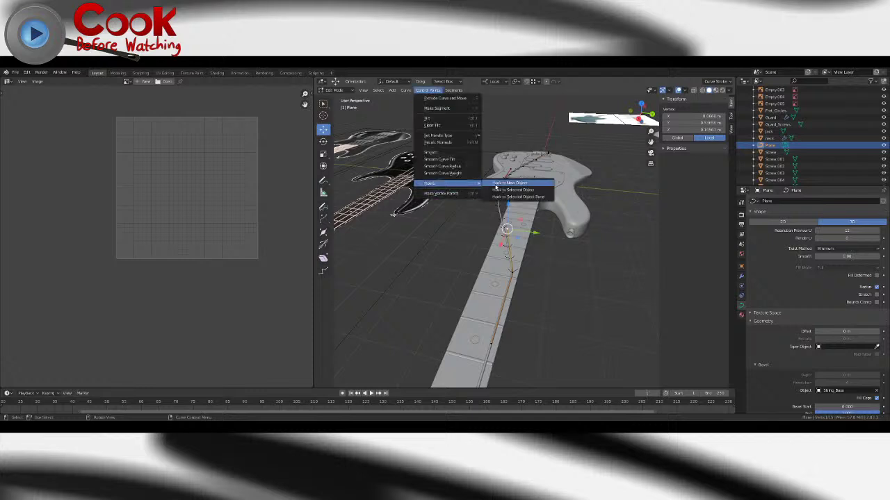
left_click(550, 242)
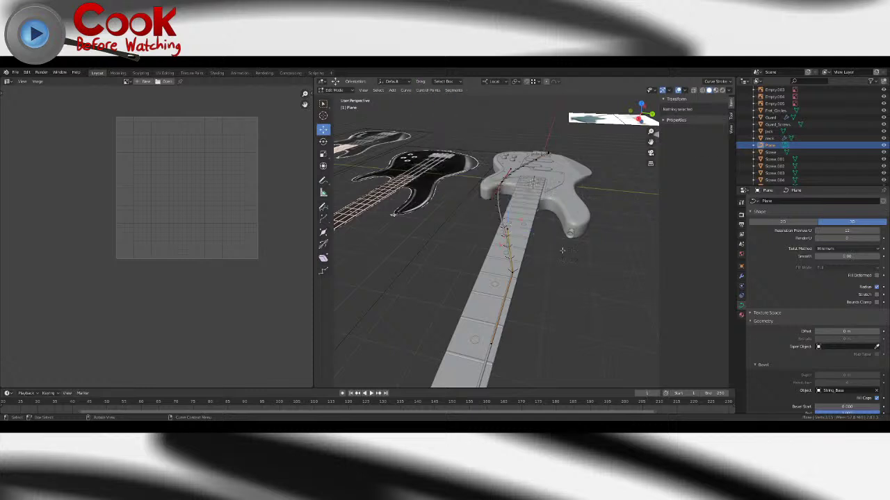
left_click(507, 229)
left_click(406, 90)
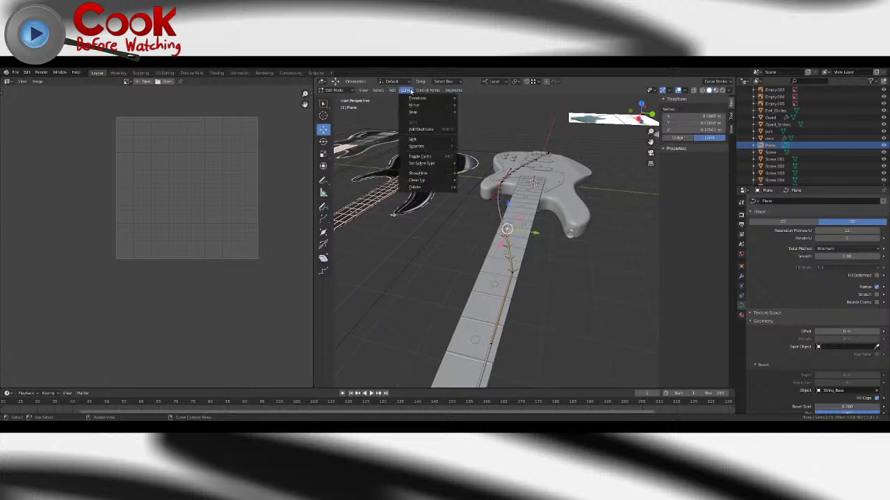
mouse_move(418, 112)
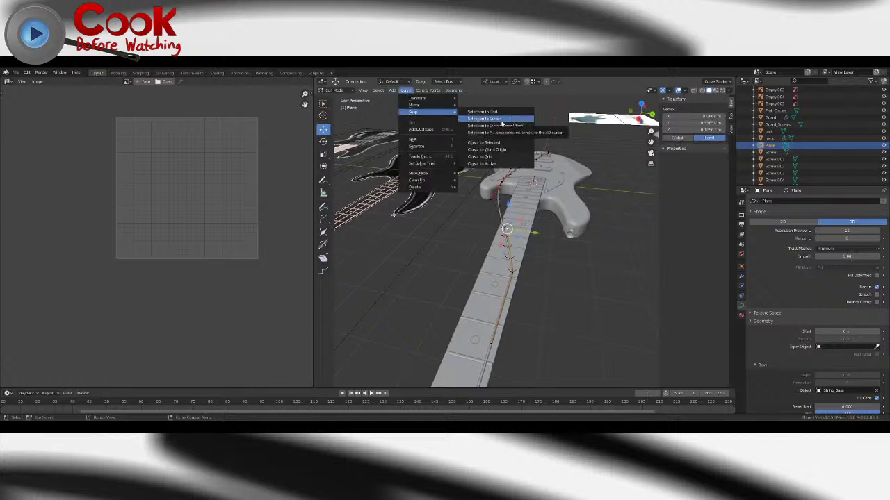
left_click(500, 125)
key("ctrl+z")
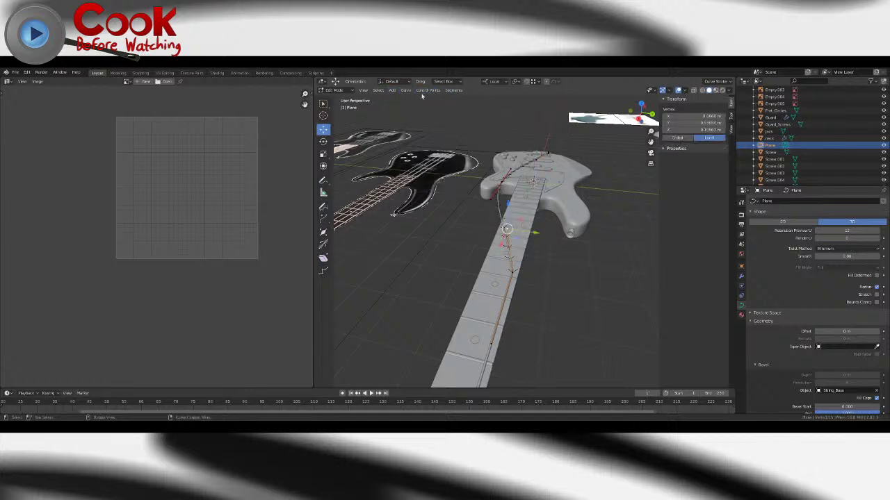
- Snap the 3D cursor to the selected Bezier handle over the fretboard
left_click(406, 91)
mouse_move(418, 113)
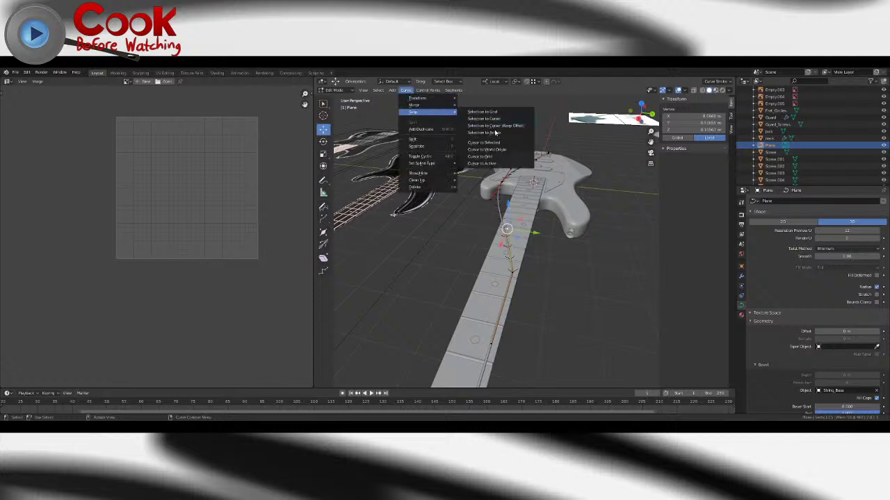
left_click(500, 143)
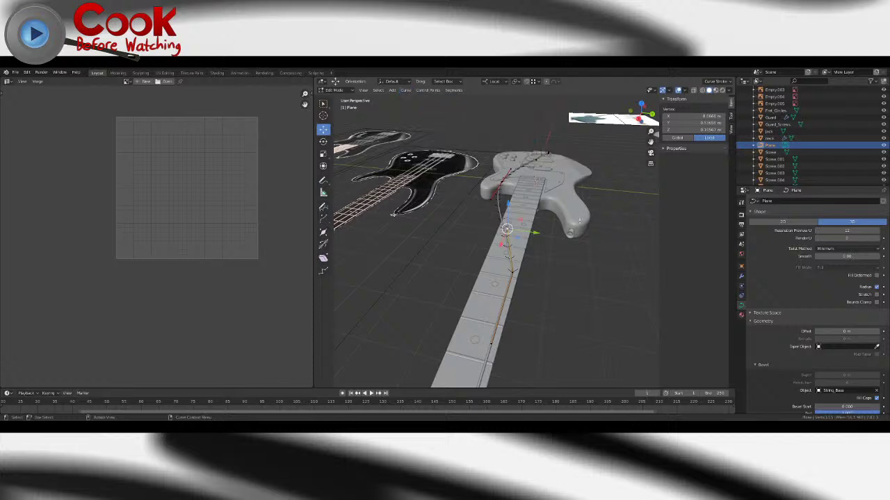
- Leave curve editing and add a Plain Axes empty at the 3D cursor over the fretboard
key("Tab")
left_click(392, 91)
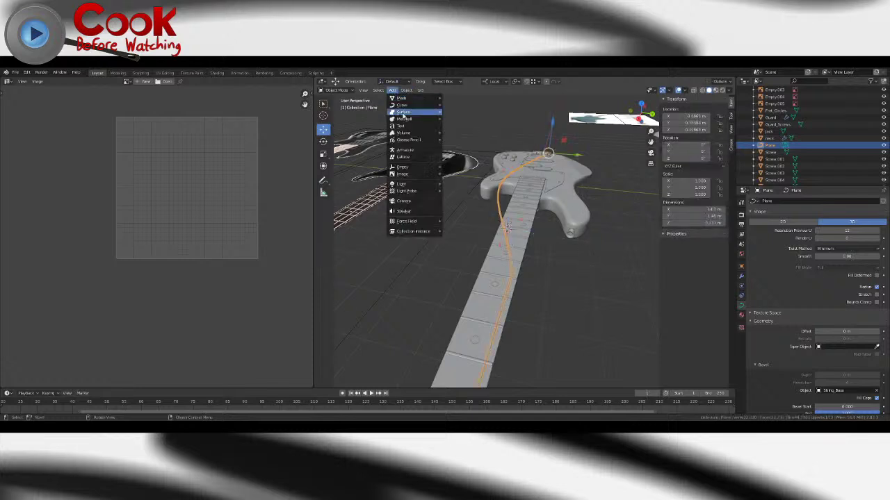
mouse_move(403, 167)
left_click(462, 166)
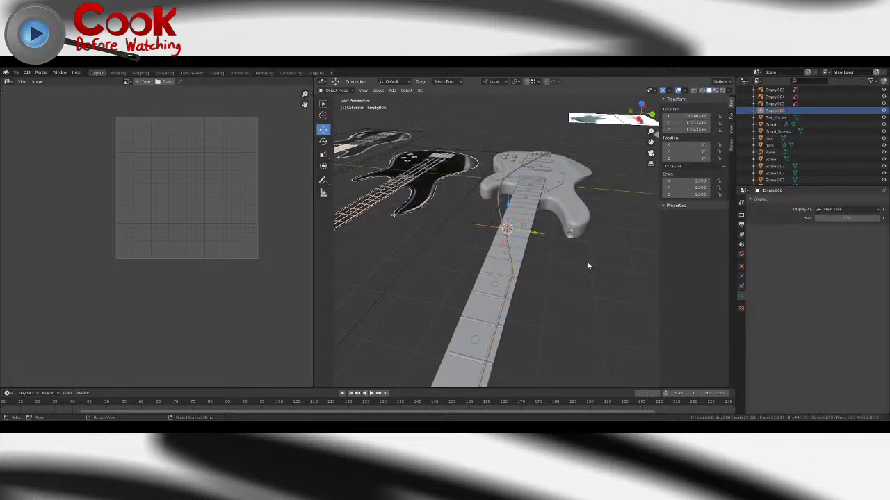
- Select the empty together with the string curve, then select the string's Bezier handle at the empty in Edit Mode
left_click(512, 248)
key("Tab")
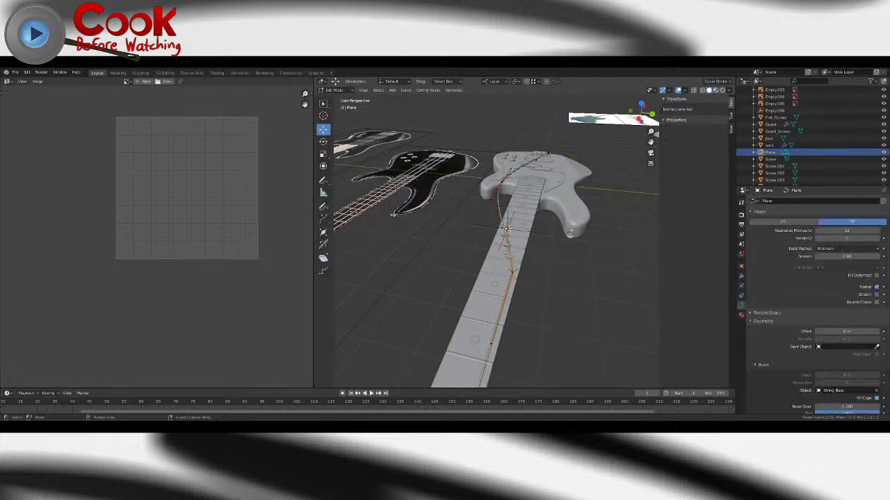
middle_click_drag(560, 276, 478, 222)
key("Tab")
left_click(478, 221)
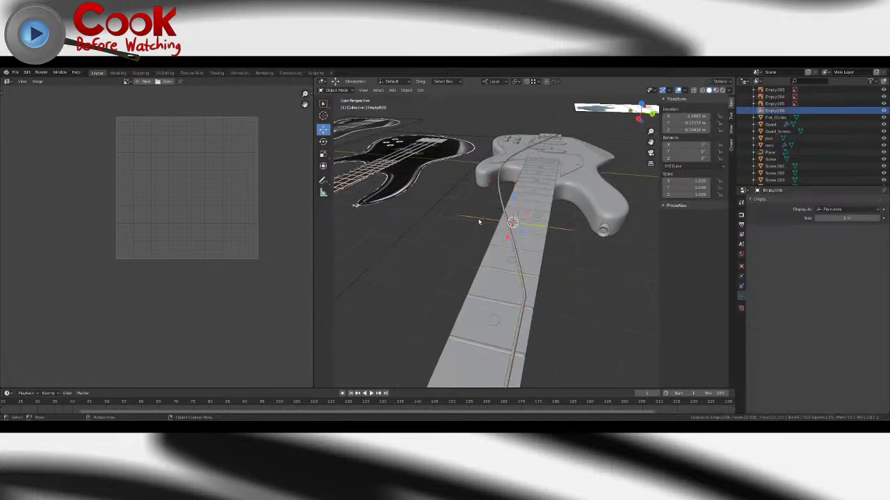
left_click(517, 256)
key("Tab")
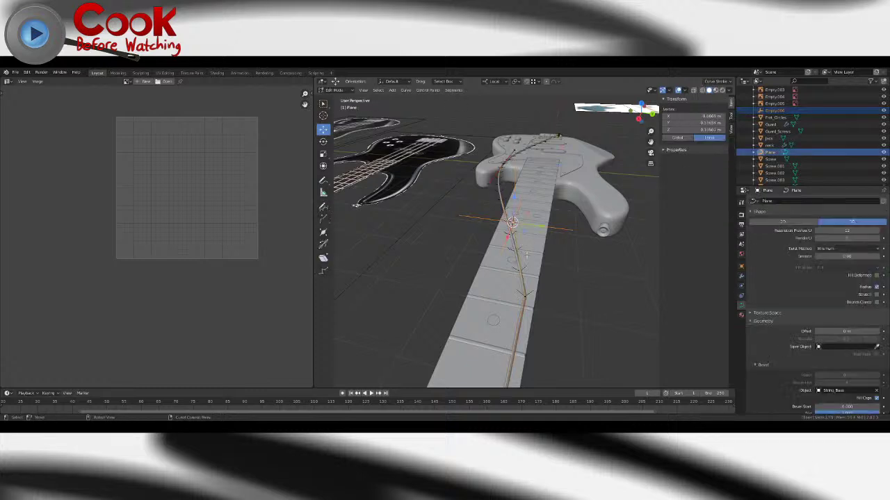
left_click(512, 224)
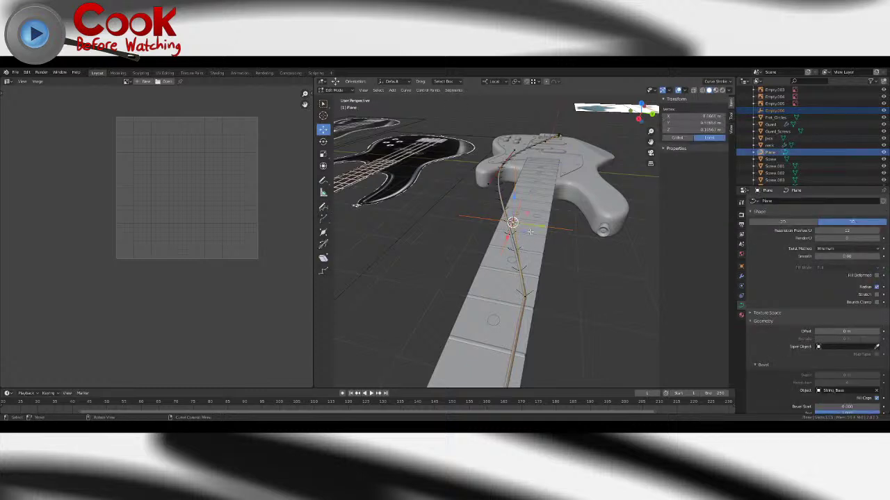
- Try hooking the selected Bezier handle to the selected empty with Hook to Selected Object
left_click(405, 90)
mouse_move(425, 176)
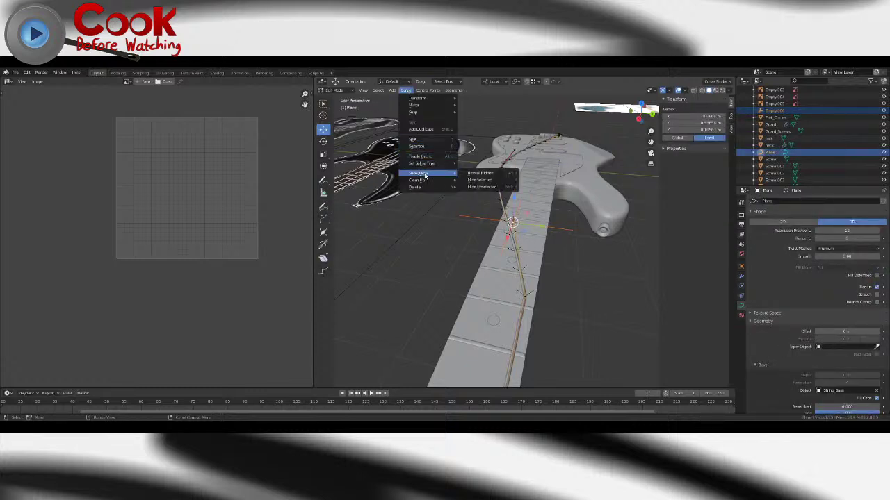
mouse_move(424, 91)
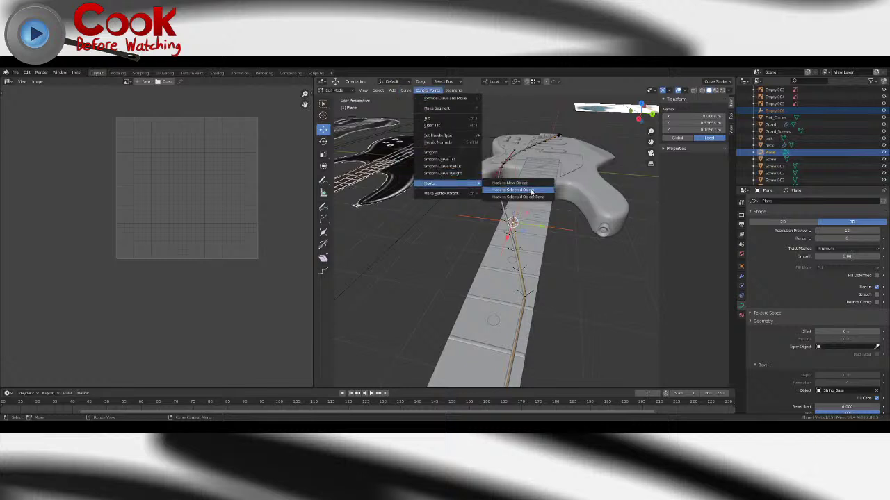
left_click(524, 191)
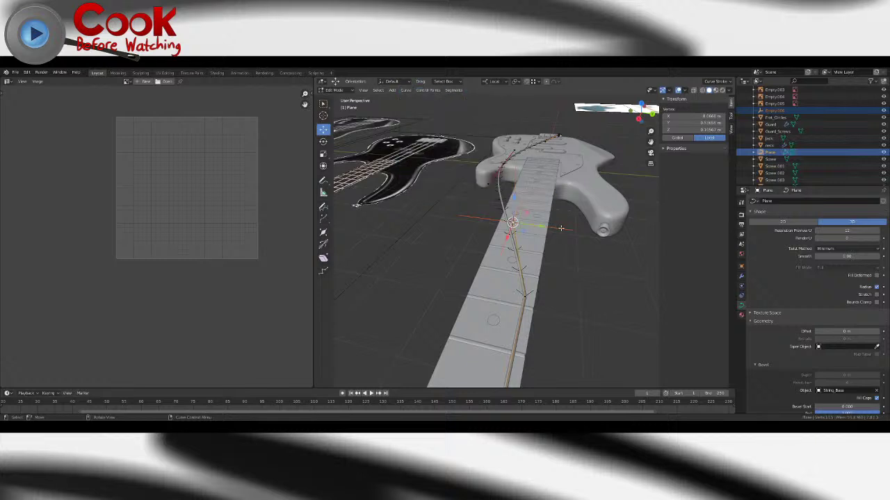
- Reselect the empty and the string curve in Object Mode, then select the curve's handle at the empty for editing again
key("Tab")
left_click(514, 221)
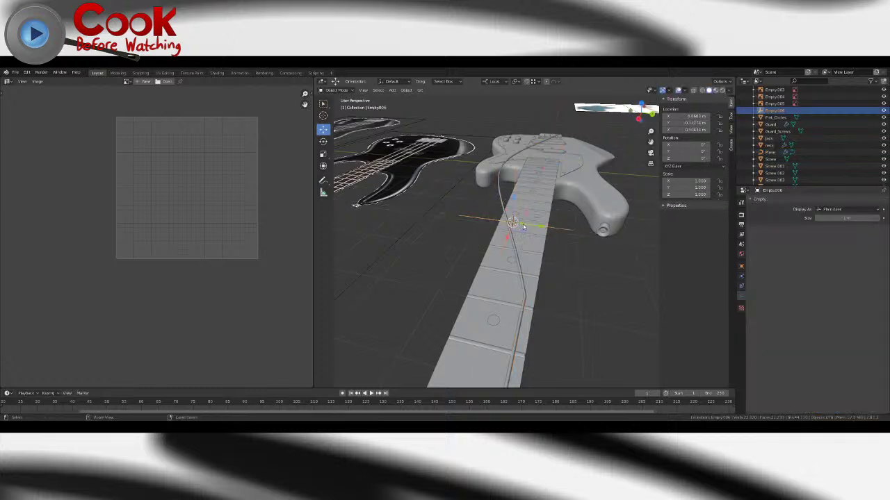
left_click(512, 216, "shift")
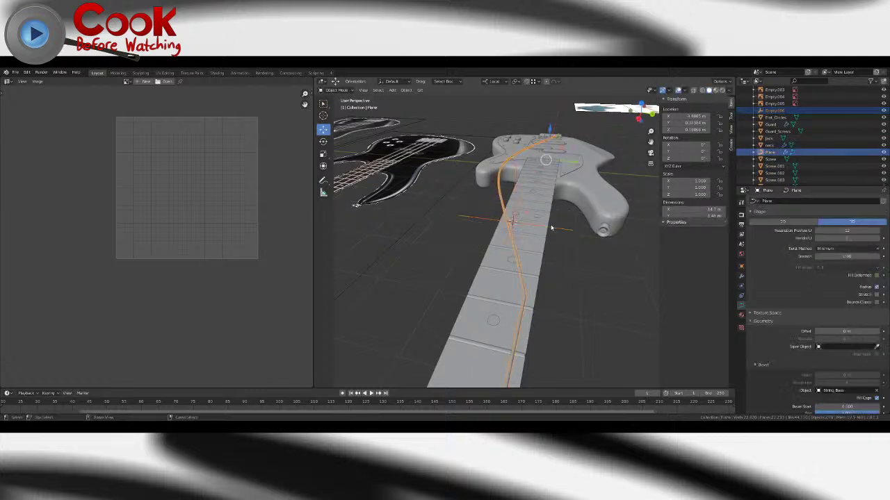
key("Tab")
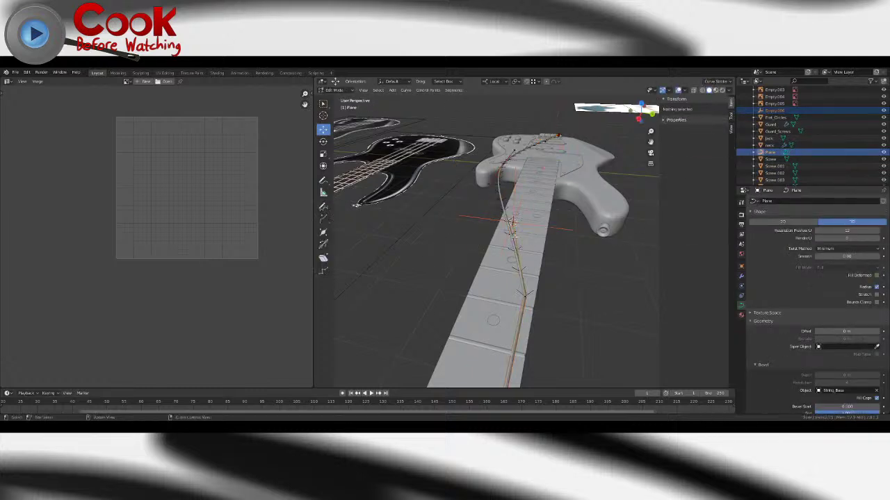
left_click(512, 222)
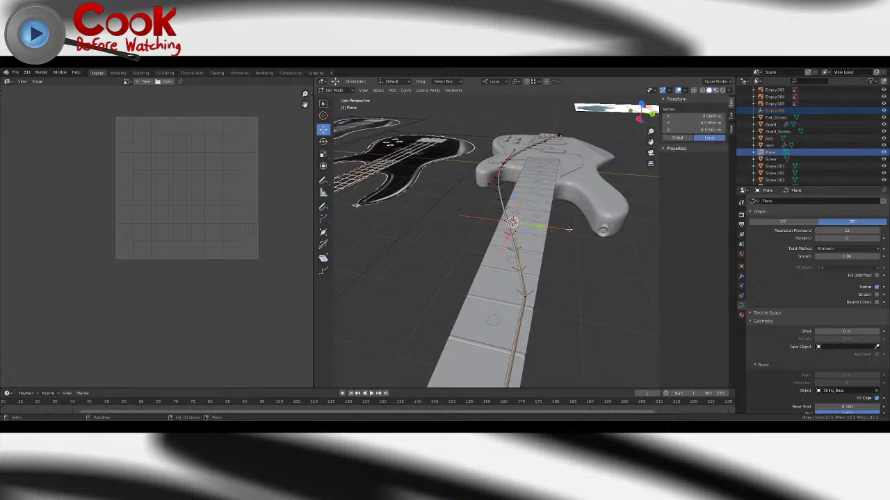
- Try hooking the selected Bezier handle with Hook to Selected Object Bone
left_click(428, 90)
mouse_move(440, 186)
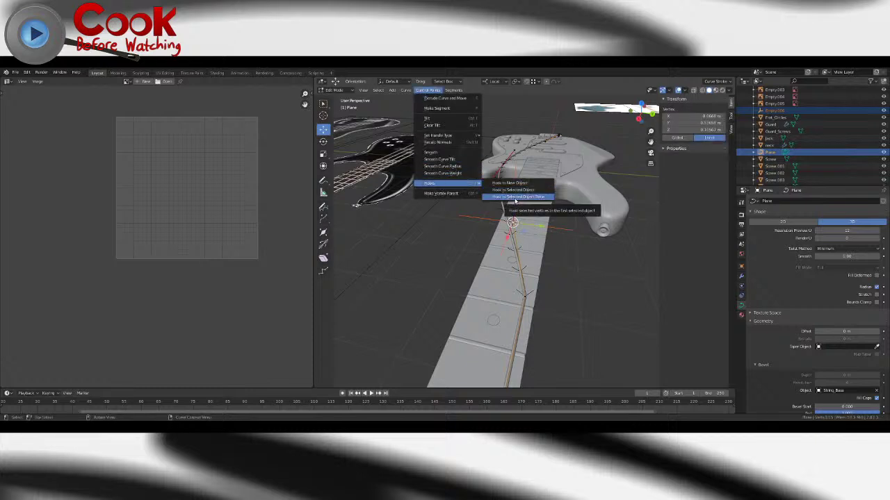
left_click(515, 197)
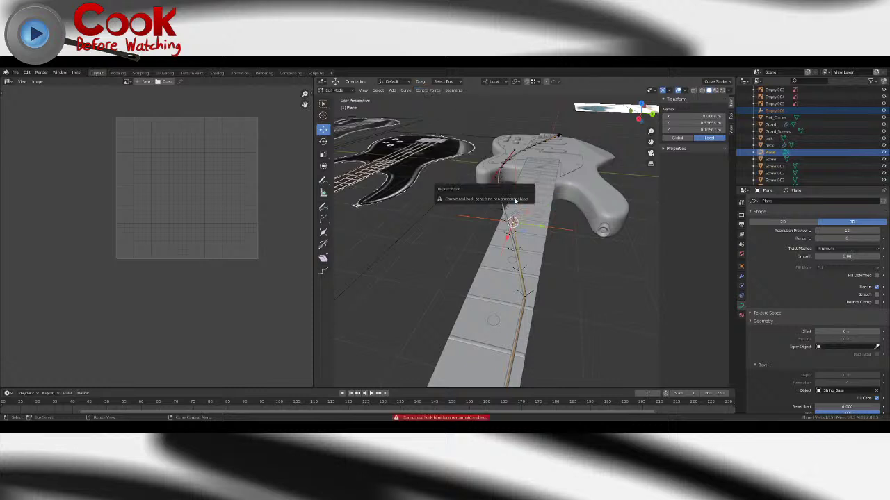
- Hook the selected Bezier handle to a new object, try moving the handle off the fretboard, and undo the move
left_click(429, 91)
mouse_move(433, 186)
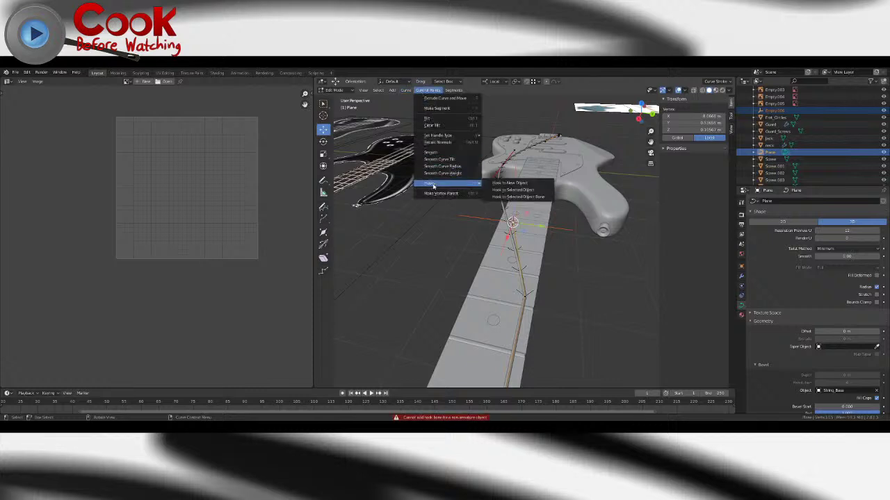
left_click(536, 185)
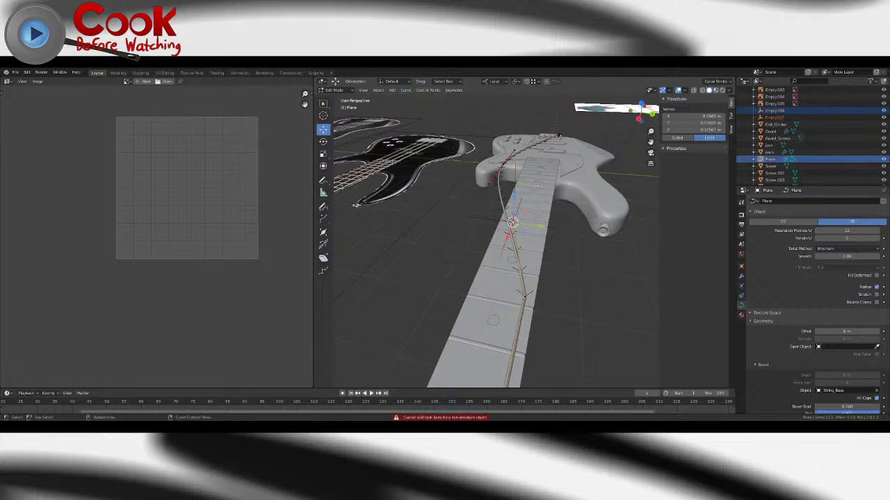
left_click_drag(512, 222, 602, 245)
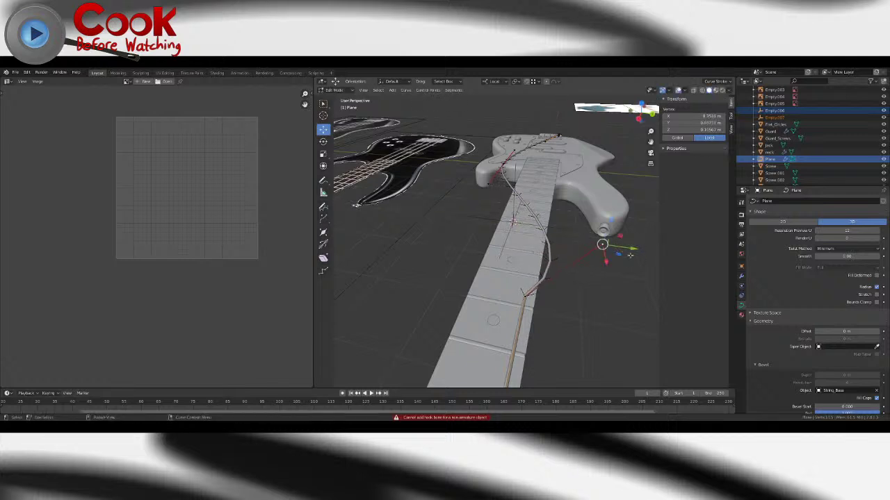
key("ctrl+z")
- Delete both empties over the fretboard in Object Mode
key("Tab")
left_click(564, 233)
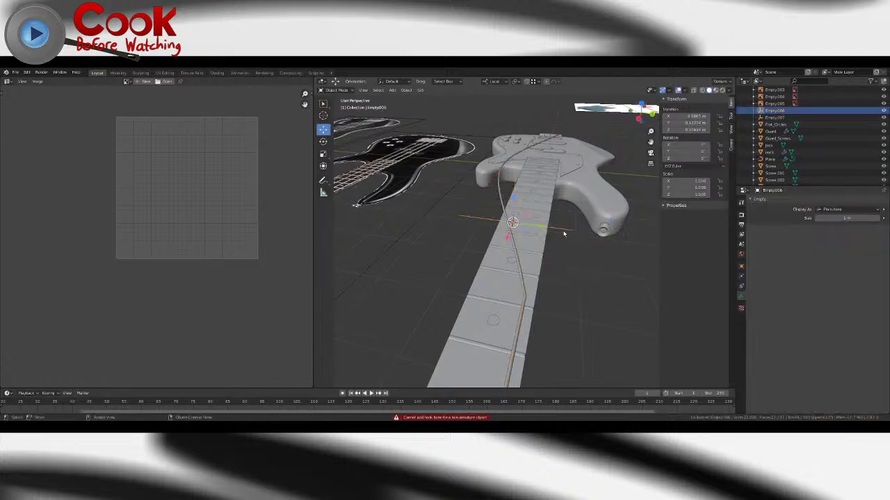
left_click(514, 196)
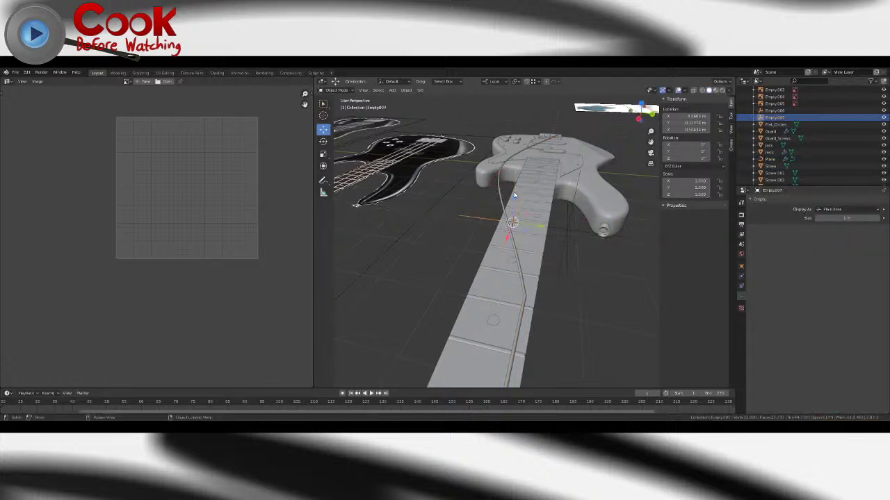
left_click(574, 231)
key("x")
left_click(576, 234)
- Return to editing the string curve and reset its remaining Hook-Empty.007 hook
left_click(512, 222)
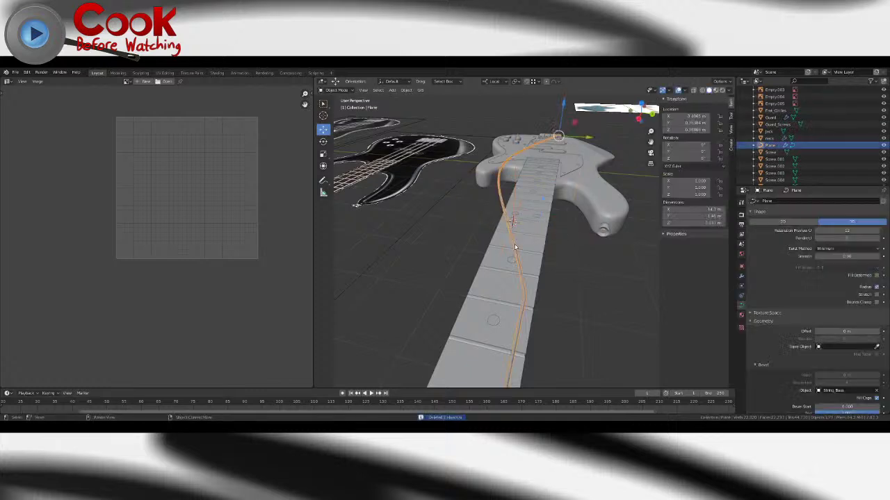
key("Tab")
left_click(428, 90)
mouse_move(456, 184)
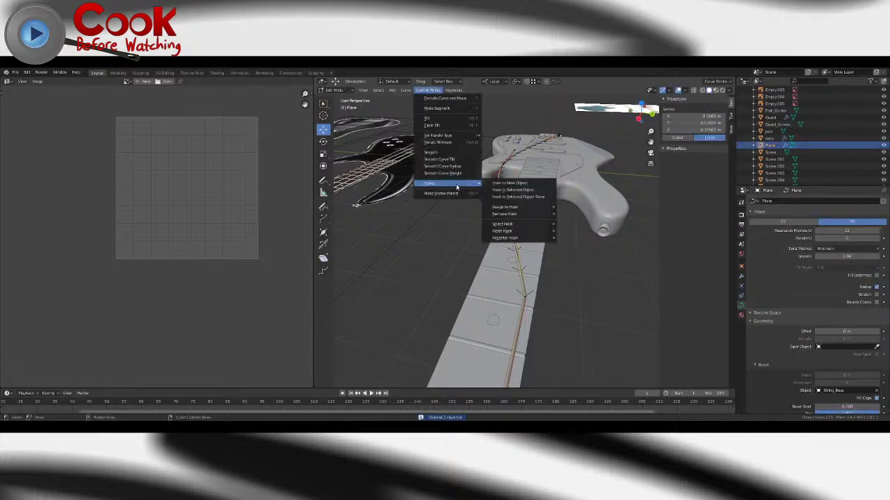
mouse_move(529, 231)
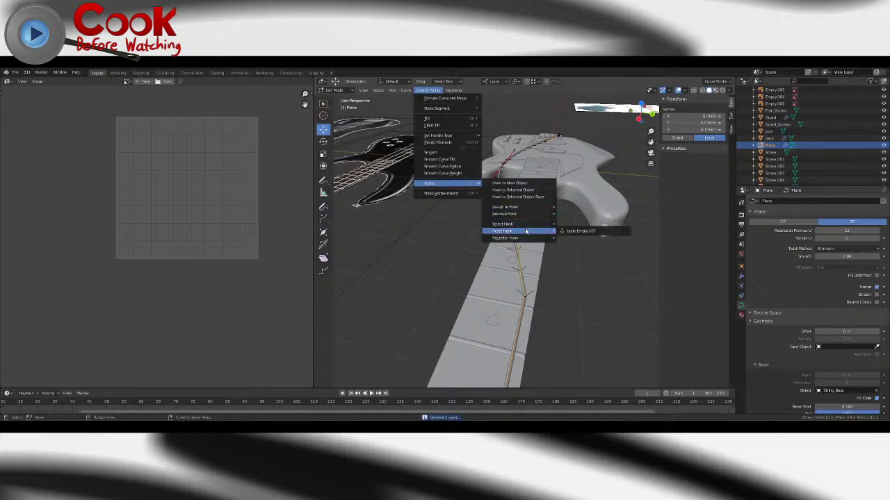
left_click(576, 231)
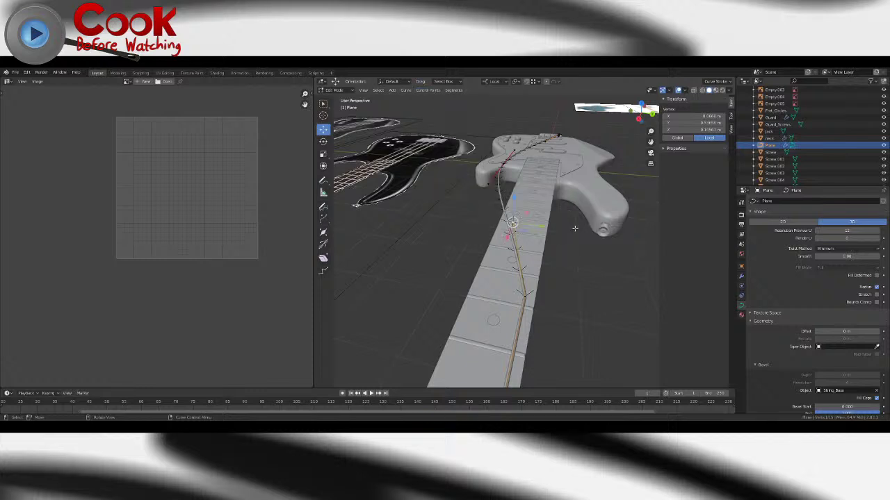
- Select the points of the Hook-Empty.007 hook and remove that hook from the string curve
left_click(428, 90)
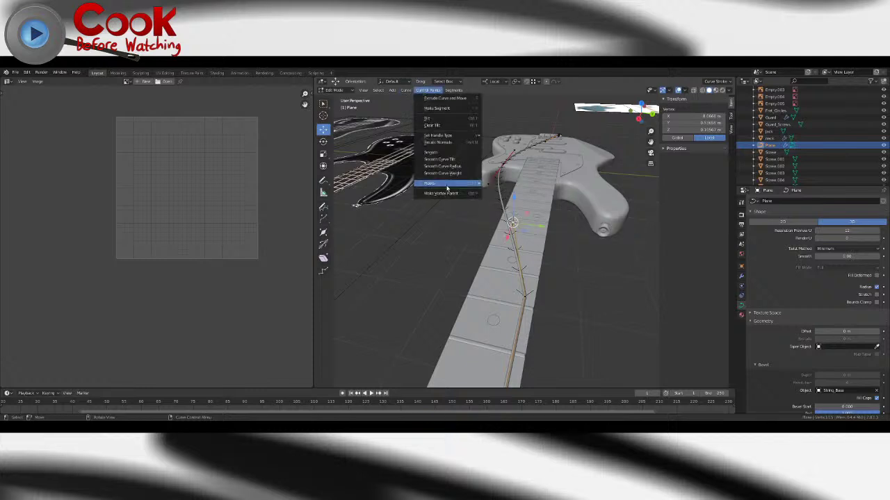
mouse_move(450, 183)
mouse_move(536, 238)
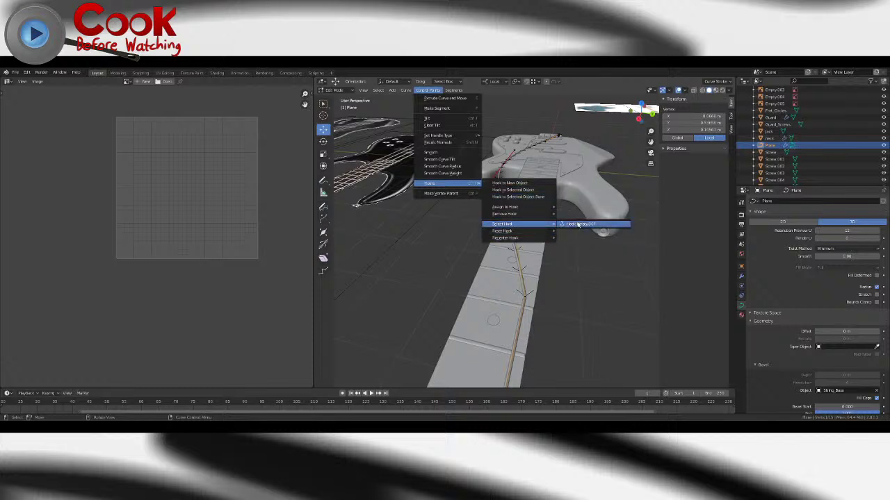
left_click(577, 224)
left_click(428, 90)
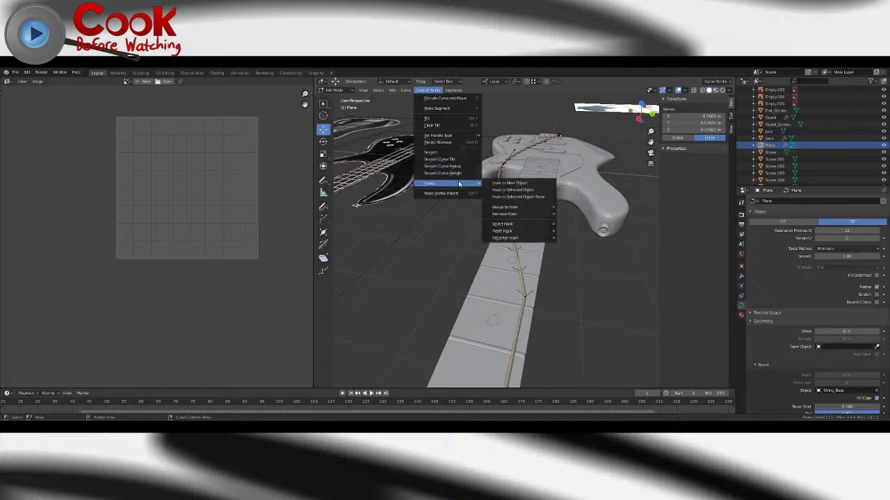
mouse_move(527, 215)
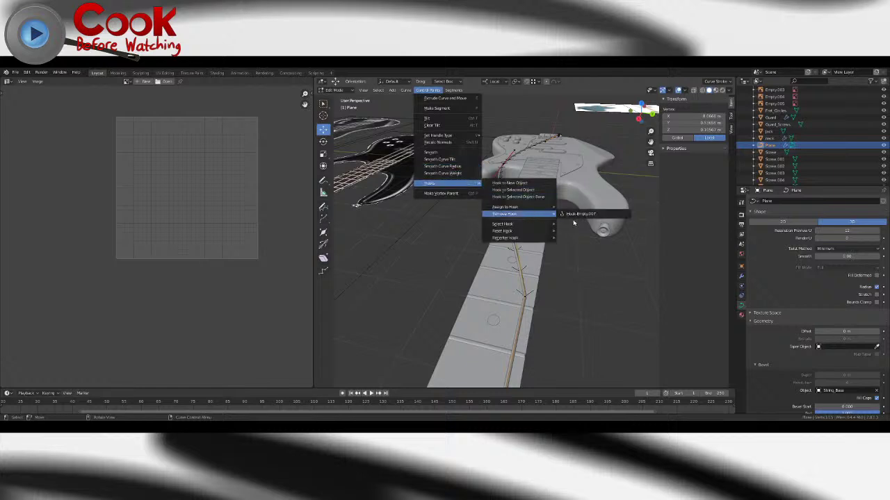
left_click(577, 215)
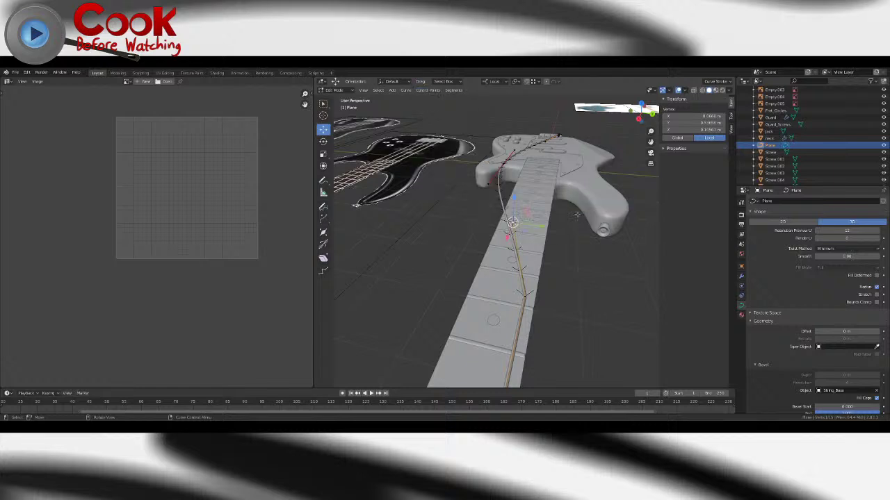
- Try adding an Arrows empty at the 3D cursor in Object Mode, and delete it
left_click(392, 90)
key("Tab")
left_click(393, 90)
mouse_move(406, 99)
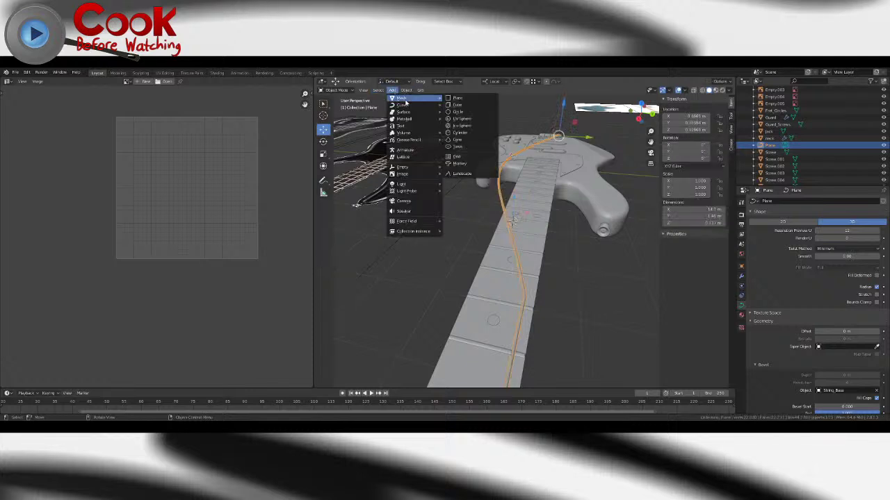
mouse_move(405, 169)
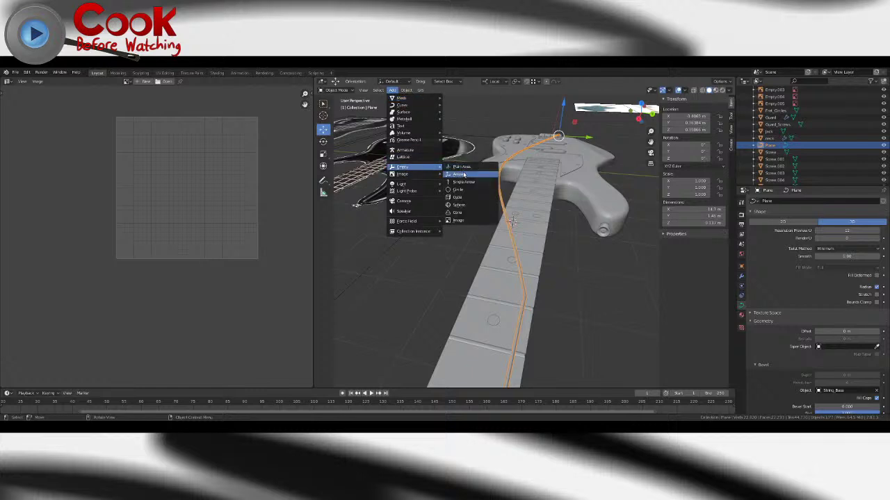
left_click(463, 175)
key("Delete")
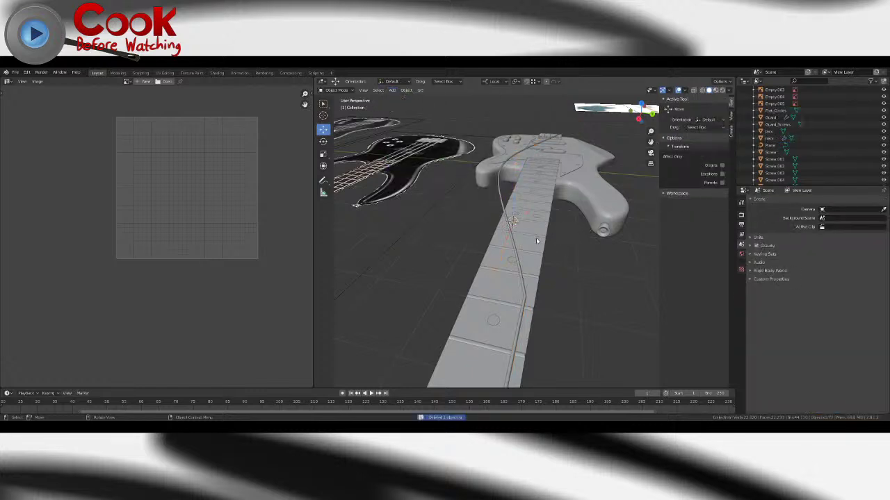
- Add a new Plain Axes empty at the 3D cursor over the fretboard
left_click(393, 90)
mouse_move(415, 168)
left_click(457, 174)
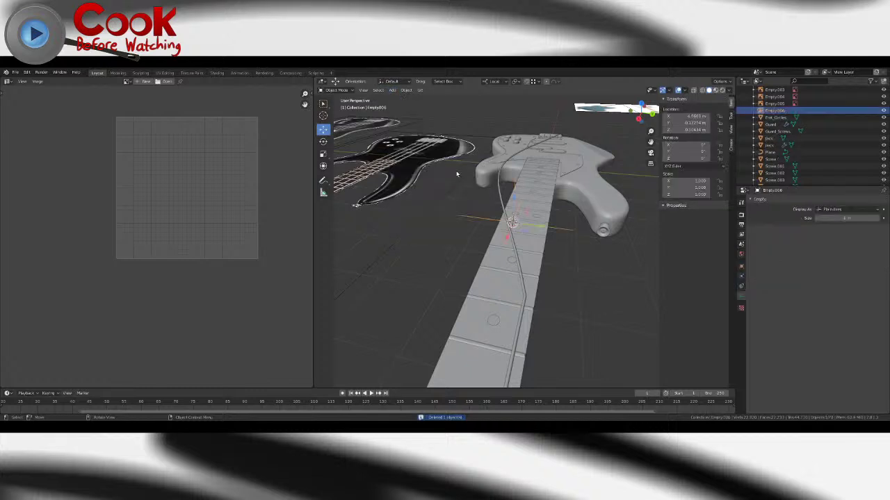
left_click(520, 263)
key("Tab")
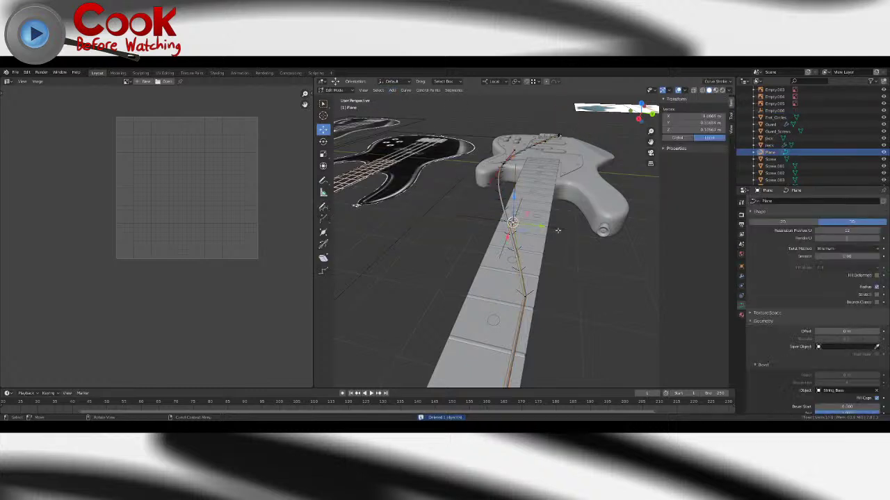
left_click(513, 226)
key("Tab")
left_click(566, 233)
left_click(517, 253)
key("Tab")
key("Tab")
left_click(567, 233)
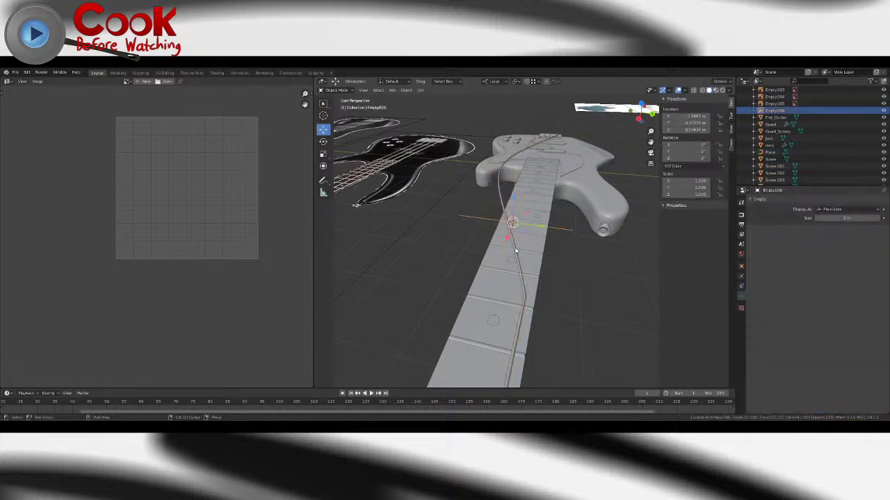
left_click(516, 250)
key("Tab")
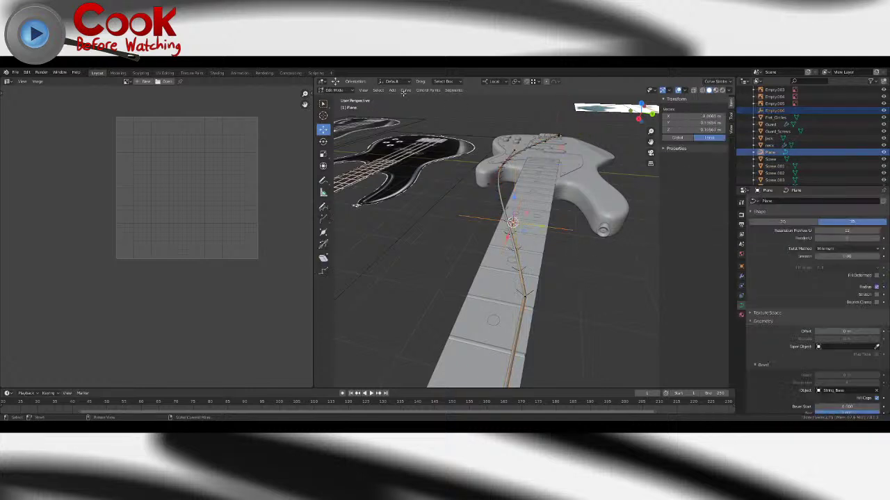
key("Tab")
- Select the new empty together with the string curve and enter Edit Mode on the curve
left_click(541, 237)
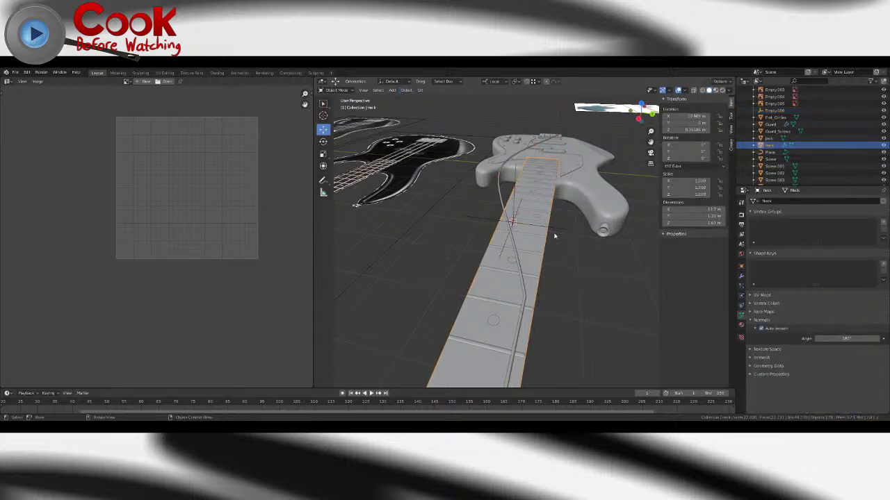
left_click(520, 266, "shift")
left_click(568, 232, "shift")
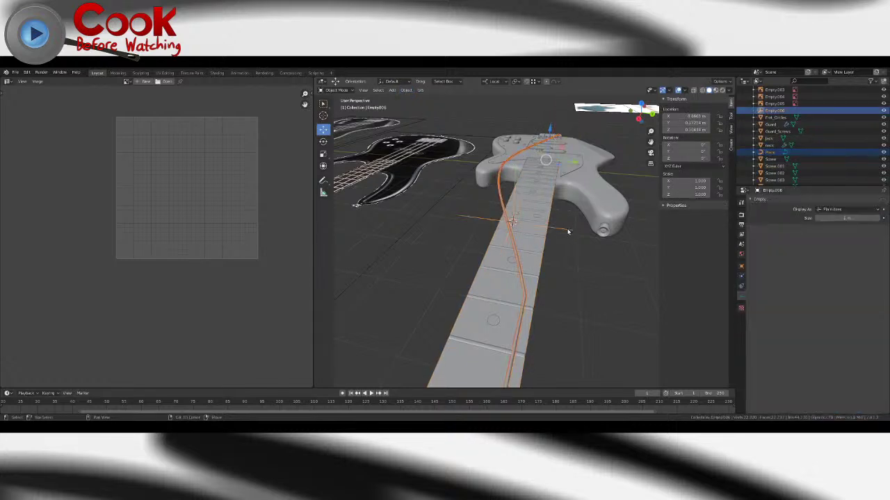
left_click(518, 250, "shift")
key("Tab")
- Hook the curve handle lying at the 3D cursor over the fretboard to the selected empty
left_click(613, 253)
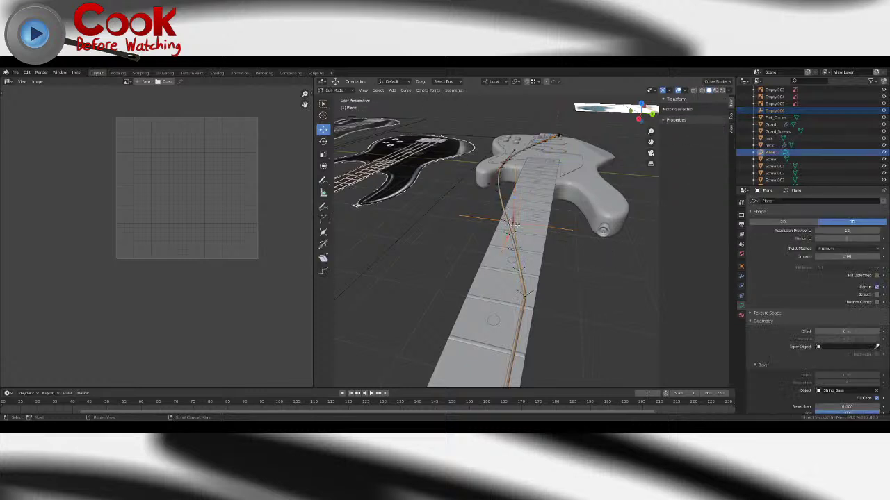
left_click(515, 221)
middle_click_drag(516, 221, 489, 240)
scroll(489, 240, "up", 2)
left_click(428, 90)
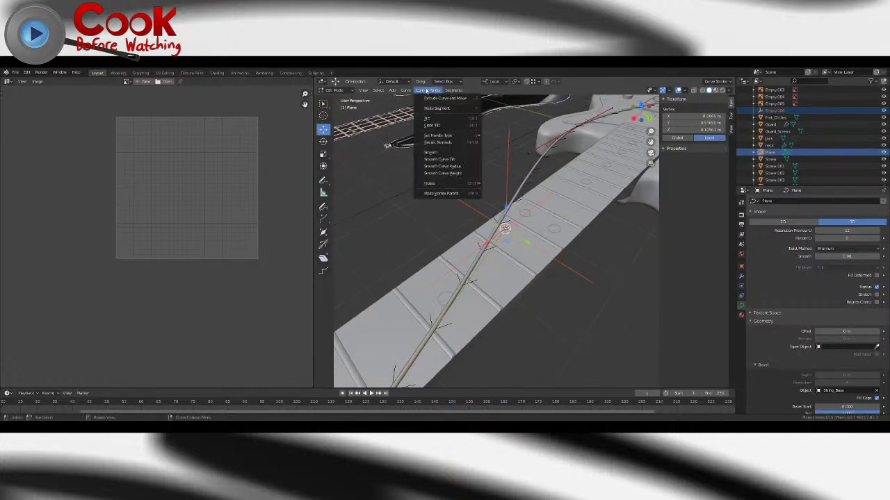
mouse_move(449, 183)
left_click(519, 190)
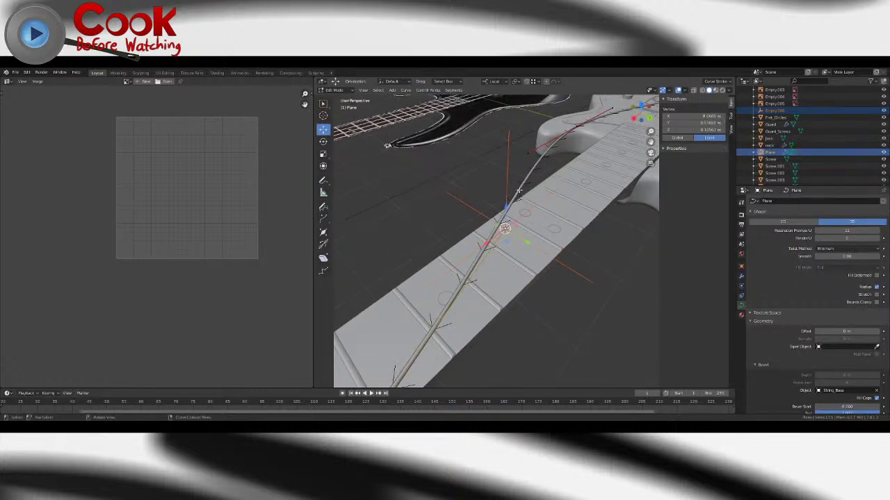
- Test the hook by moving the empty on its own in Object Mode, and cancel the move
key("Tab")
left_click(511, 181)
middle_click_drag(510, 180, 533, 184)
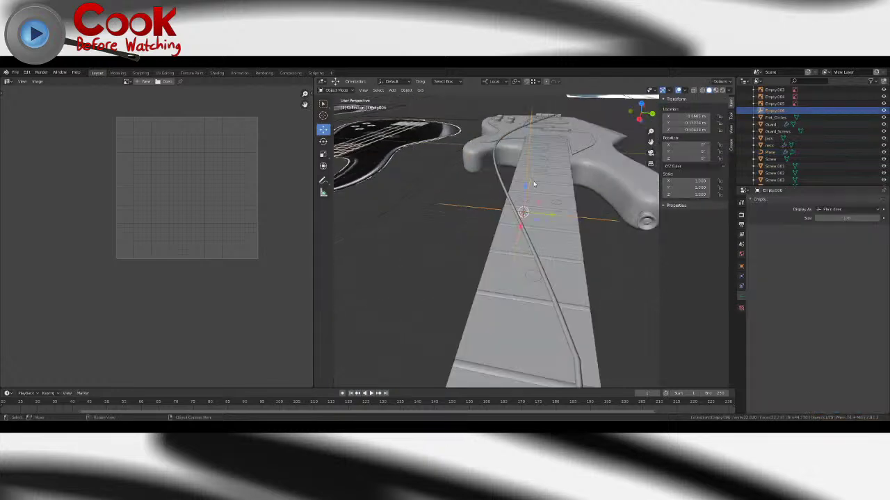
left_click_drag(540, 204, 583, 173)
right_click(583, 174)
- Return to editing the string curve and assign the handle at the 3D cursor to Hook-Empty.006
left_click(529, 241)
key("Tab")
middle_click_drag(529, 241, 514, 212)
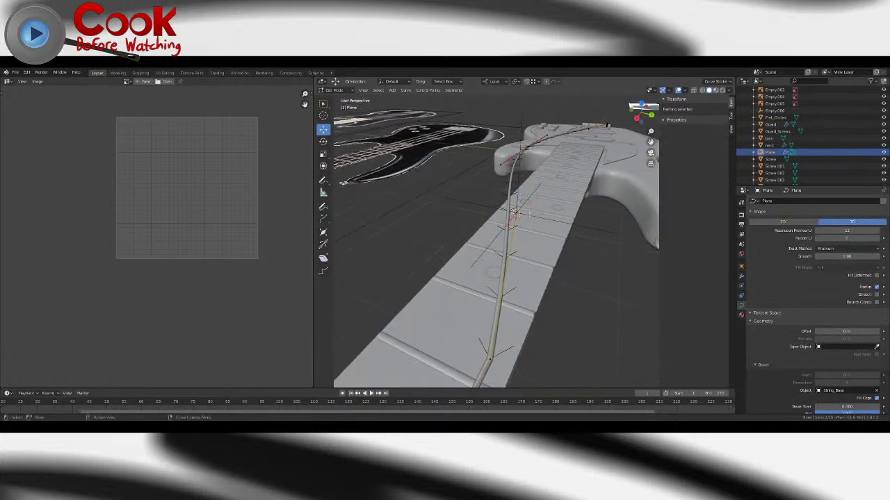
left_click(403, 91)
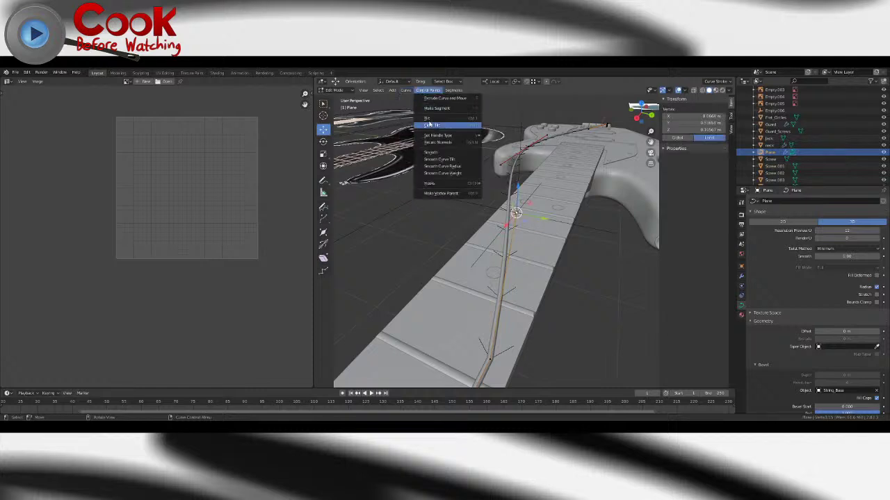
mouse_move(432, 89)
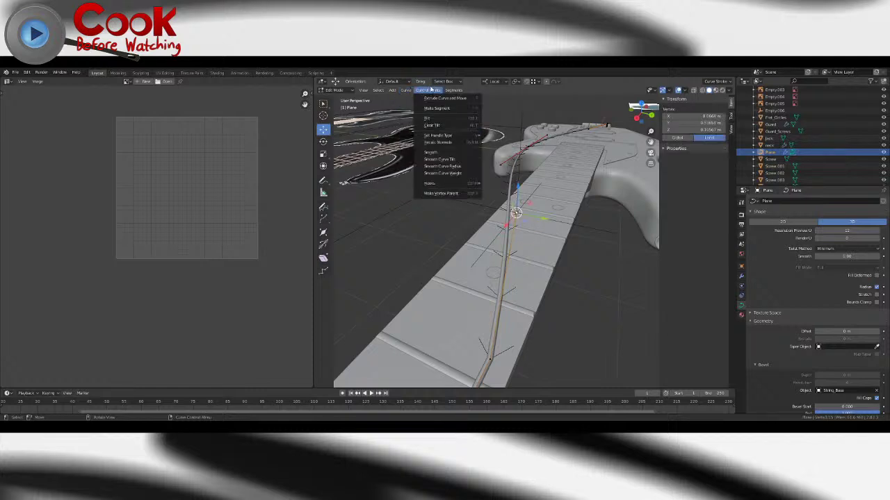
mouse_move(432, 185)
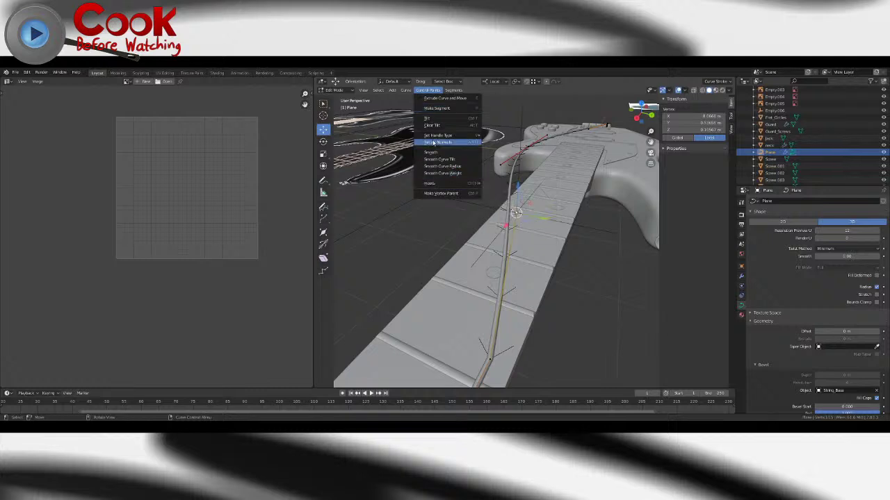
left_click(451, 91)
mouse_move(437, 92)
mouse_move(434, 184)
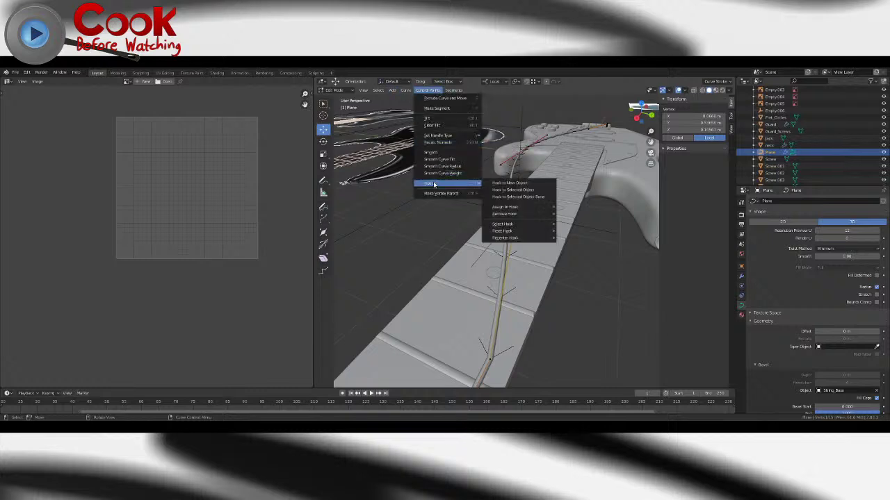
mouse_move(511, 213)
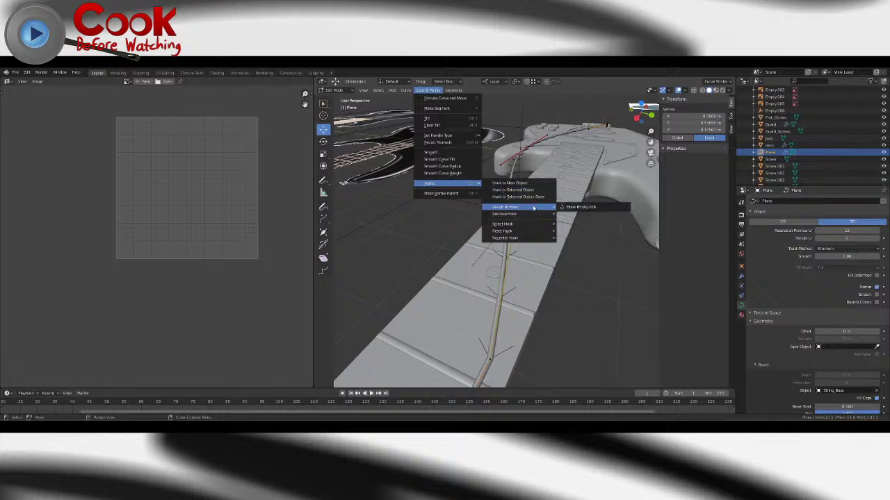
left_click(580, 207)
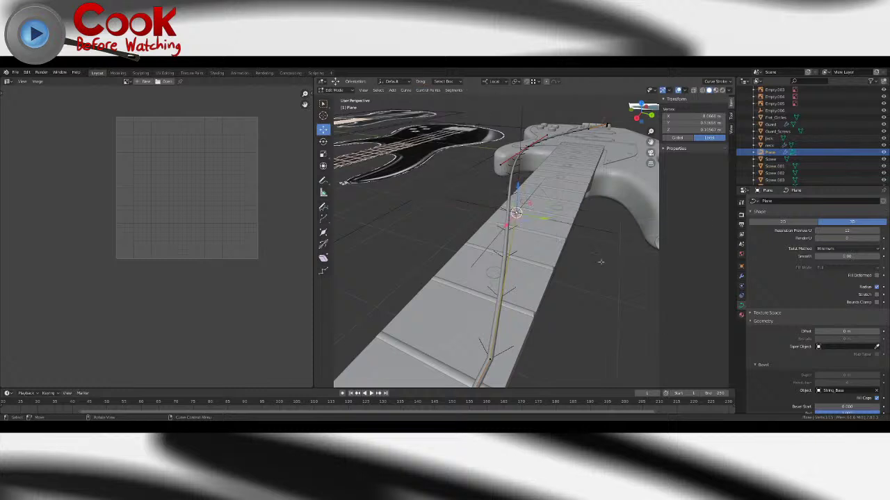
- Test the assigned hook by moving the empty away from the fretboard in Object Mode
key("Tab")
left_click(521, 179)
middle_click_drag(525, 201, 532, 194)
left_click_drag(532, 194, 522, 182)
- Edit the string curve again and reassign its fretboard handle to Hook-Empty.006
left_click(509, 234)
key("Tab")
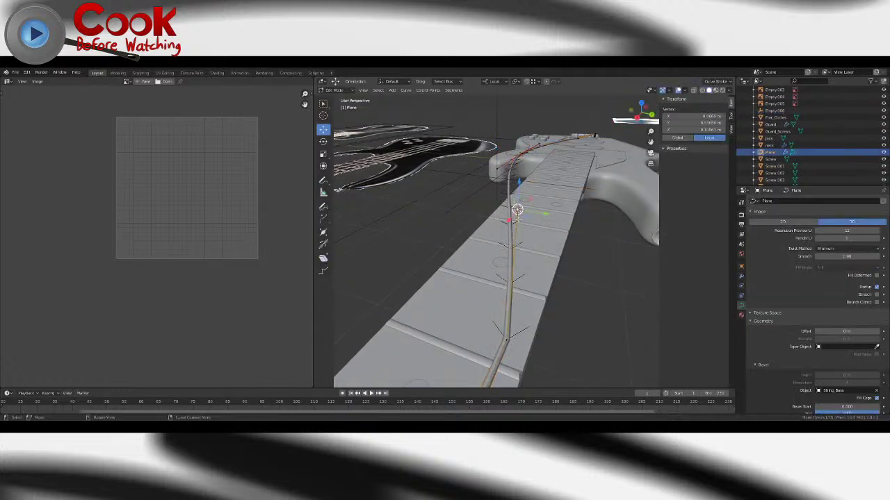
left_click(428, 90)
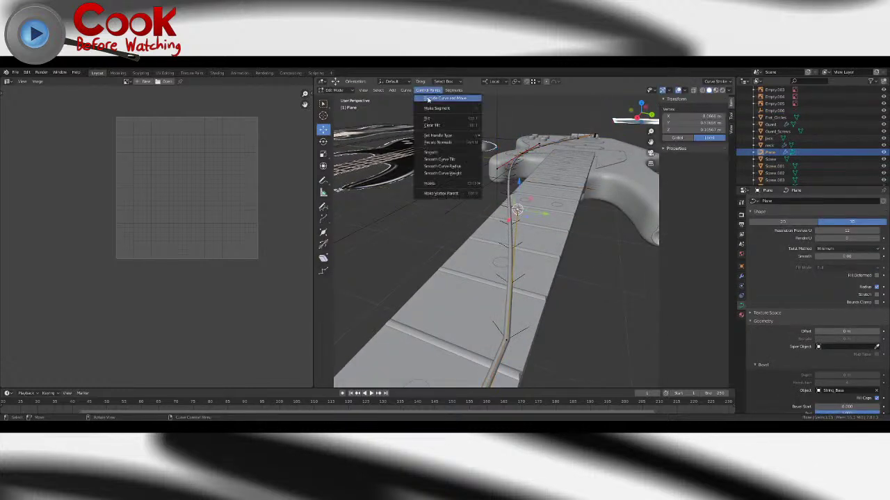
left_click(403, 91)
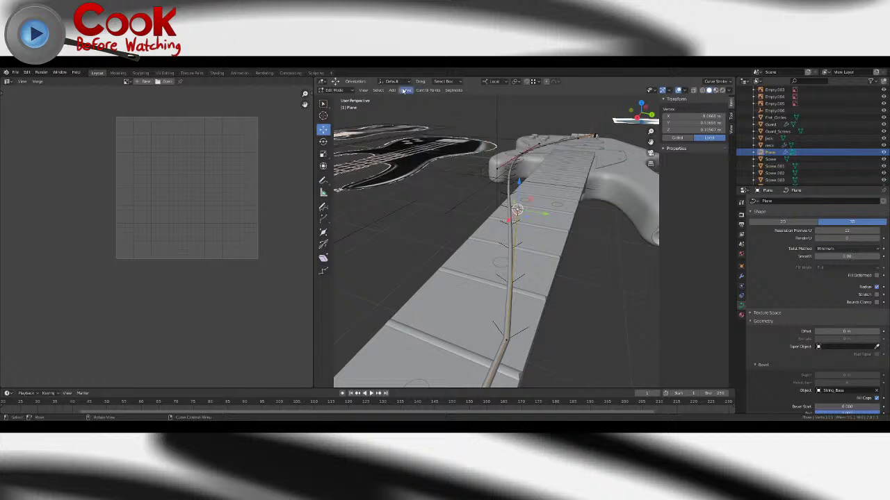
left_click(404, 91)
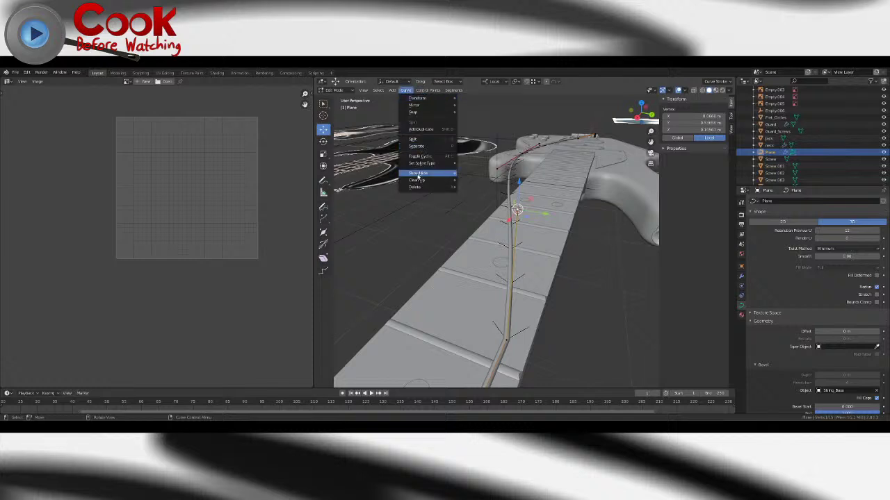
left_click(428, 90)
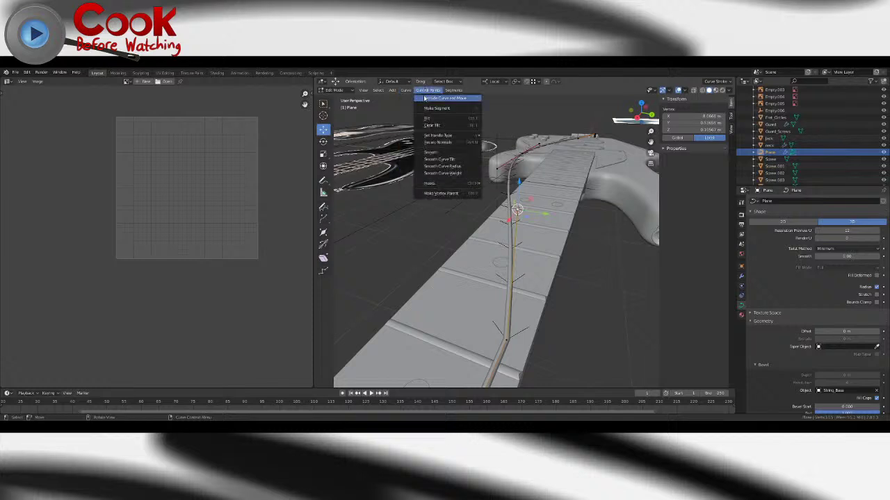
mouse_move(445, 182)
mouse_move(508, 207)
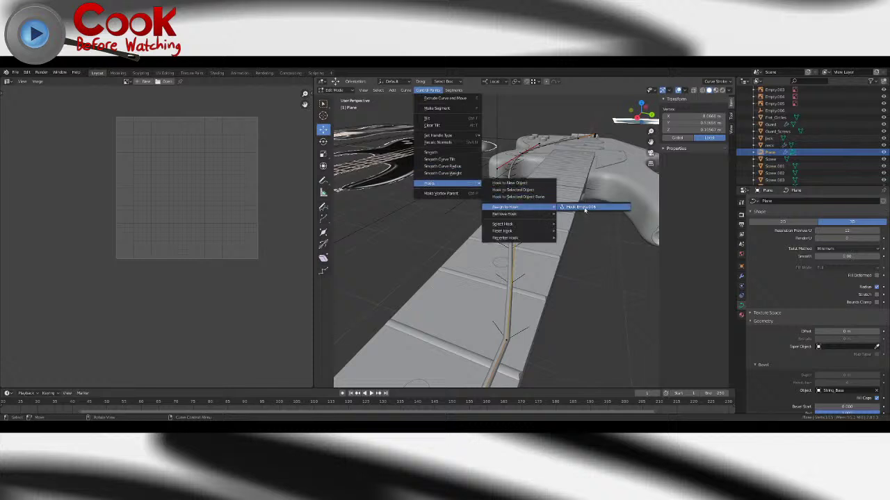
left_click(582, 208)
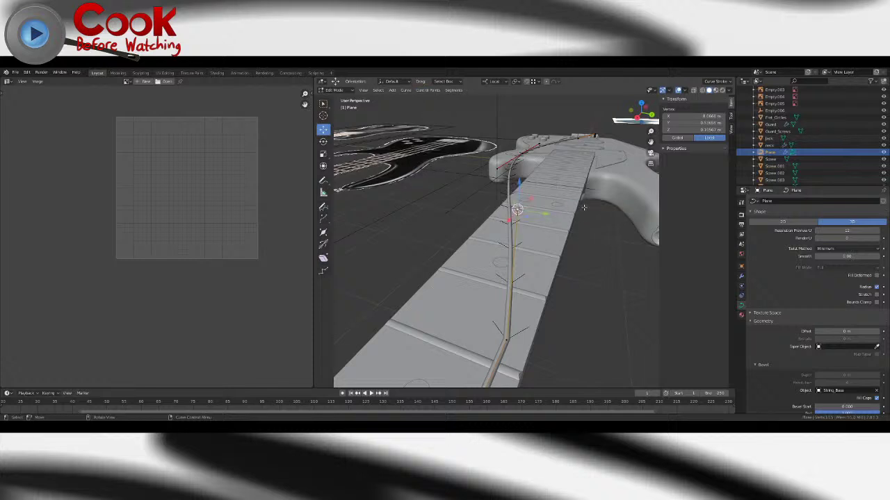
- Leave Edit Mode on the string curve and delete the helper empty beside the neck
key("Tab")
key("Tab")
key("Tab")
left_click(484, 185)
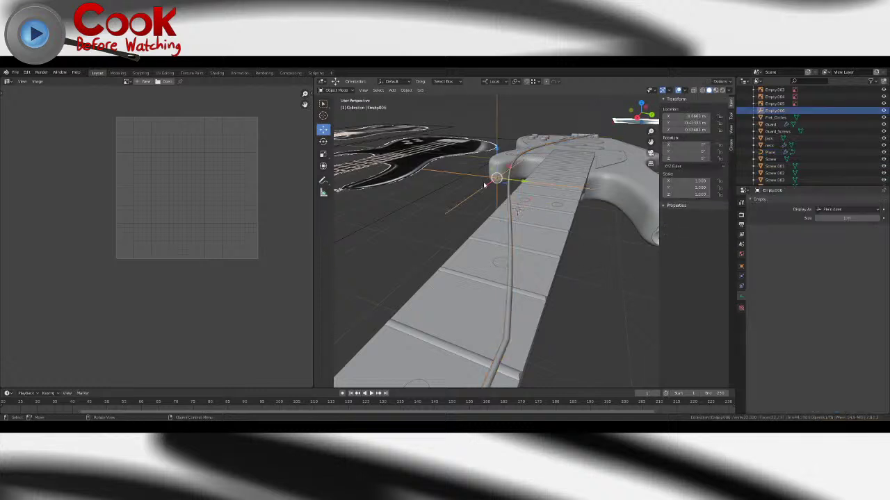
- Select the fretboard handle of the string curve and remove the Hook-Empty.006 hook
left_click(511, 224)
key("Tab")
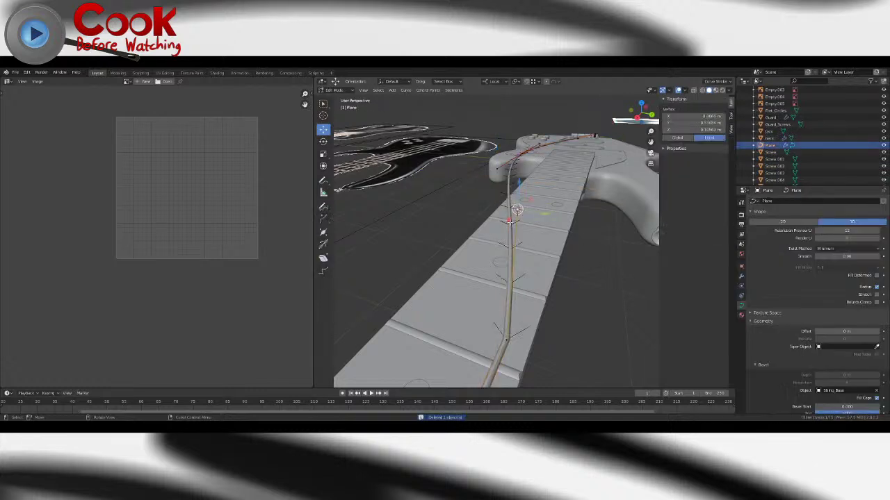
left_click(517, 209)
left_click(428, 91)
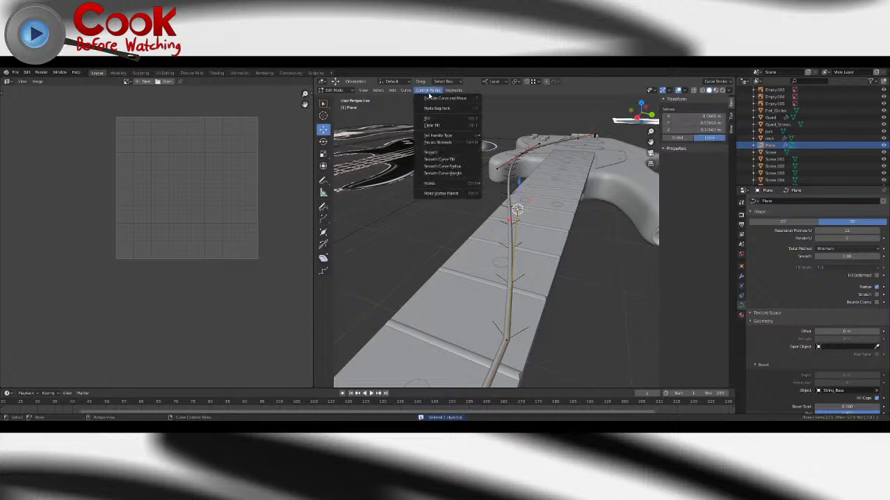
mouse_move(456, 183)
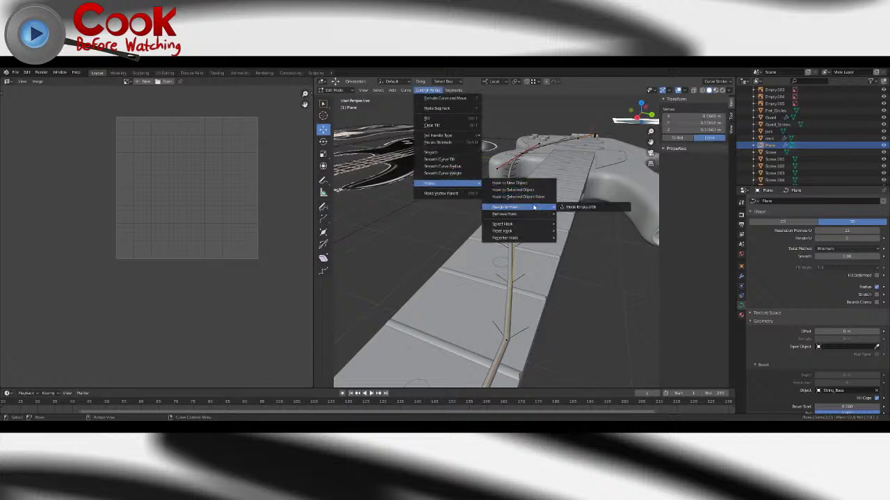
mouse_move(541, 215)
left_click(579, 214)
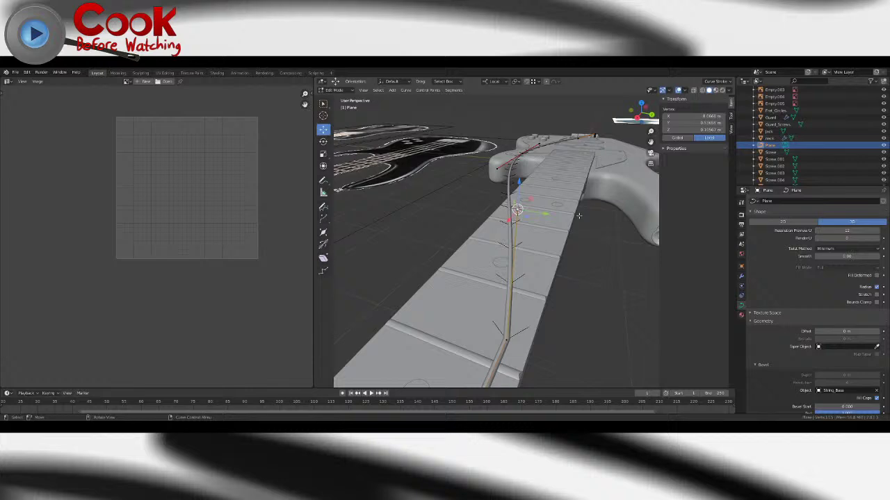
- Select the string curve's control point beside the neck joint and enable snapping
scroll(568, 211, "down", 5)
middle_click_drag(568, 211, 452, 267)
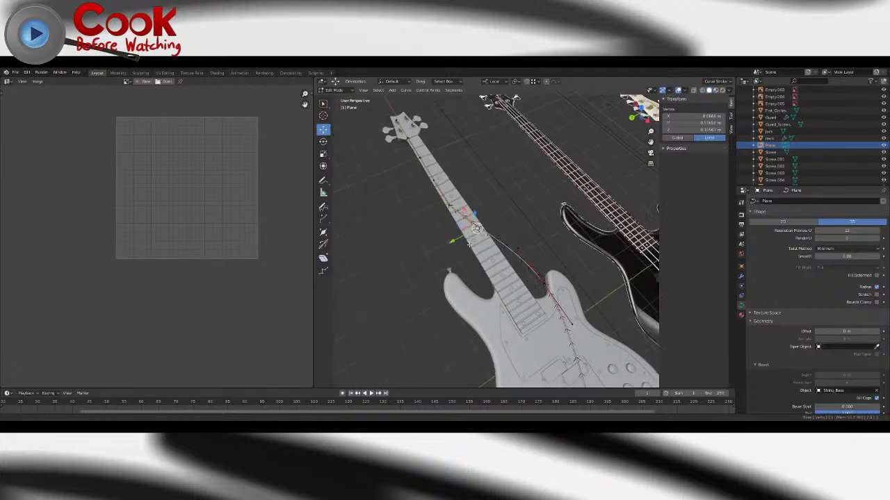
scroll(486, 267, "up", 3)
left_click(505, 230)
middle_click_drag(518, 243, 490, 230)
scroll(490, 229, "down", 2)
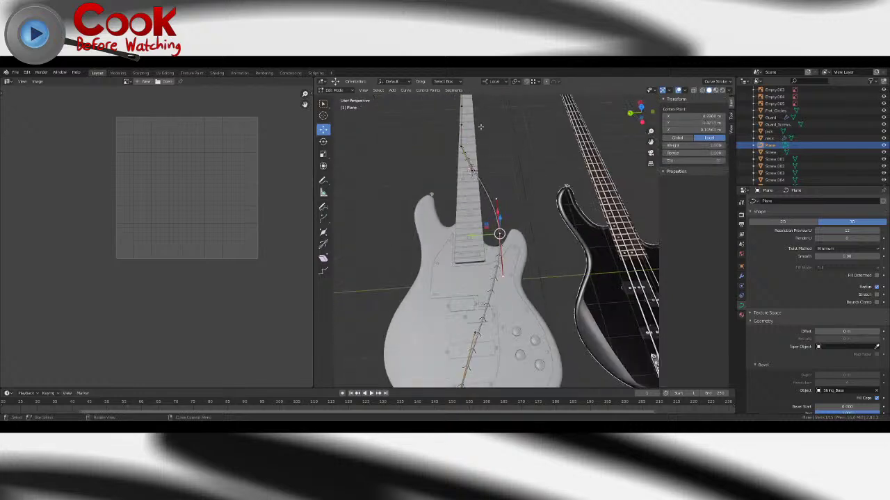
left_click(528, 81)
- Try moving the control point outward beyond the body horn on the control-knob side, and undo the move
key("g")
left_click_drag(441, 214, 555, 207)
scroll(549, 219, "down", 5)
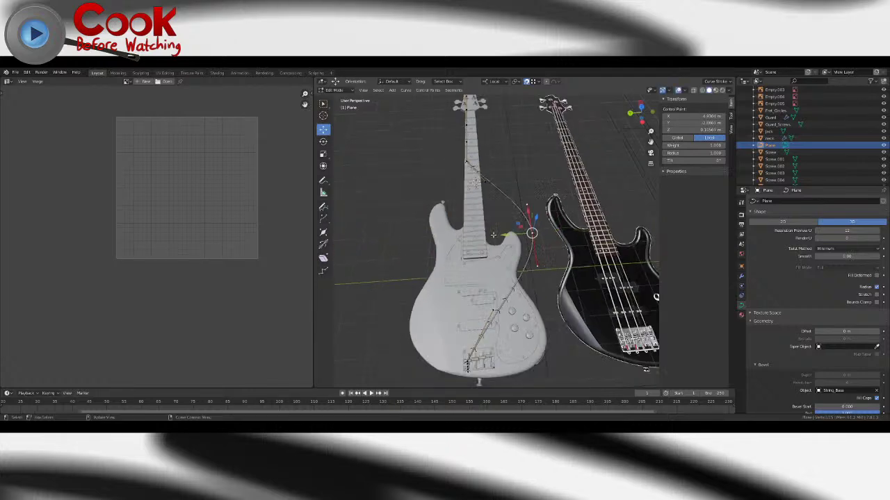
middle_click_drag(503, 332, 512, 275, "shift")
scroll(506, 305, "up", 5)
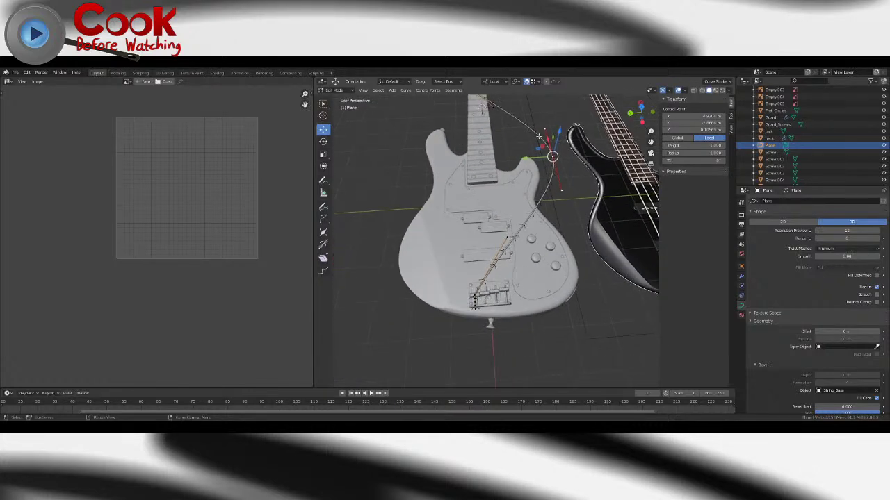
key("ctrl+z")
key("ctrl+z")
- Move the control point beyond the longer body horn, and shift the handle between it and the bridge outward over the body
left_click(511, 158)
left_click_drag(486, 159, 424, 164)
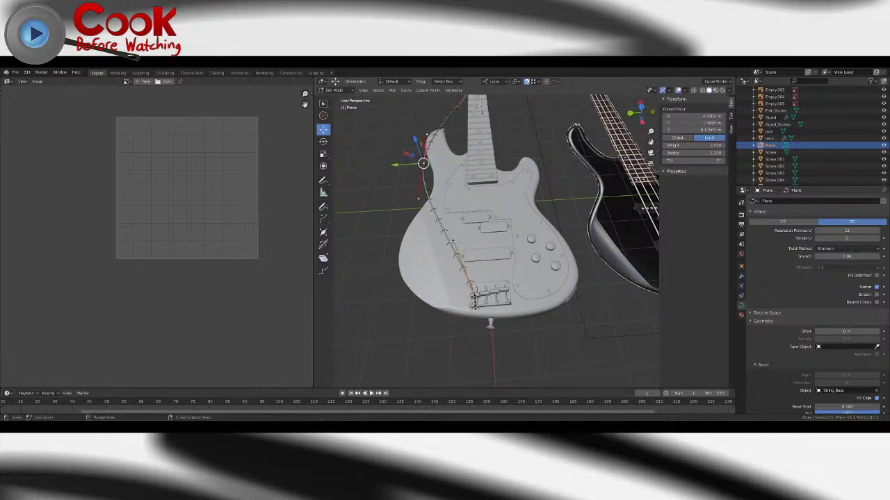
left_click(453, 242)
left_click_drag(431, 243, 435, 244)
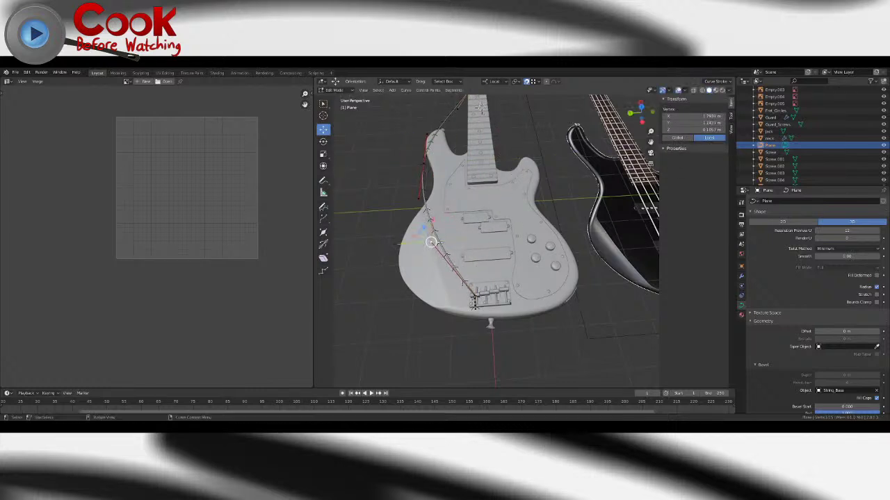
middle_click_drag(480, 209, 461, 201)
left_click(461, 201)
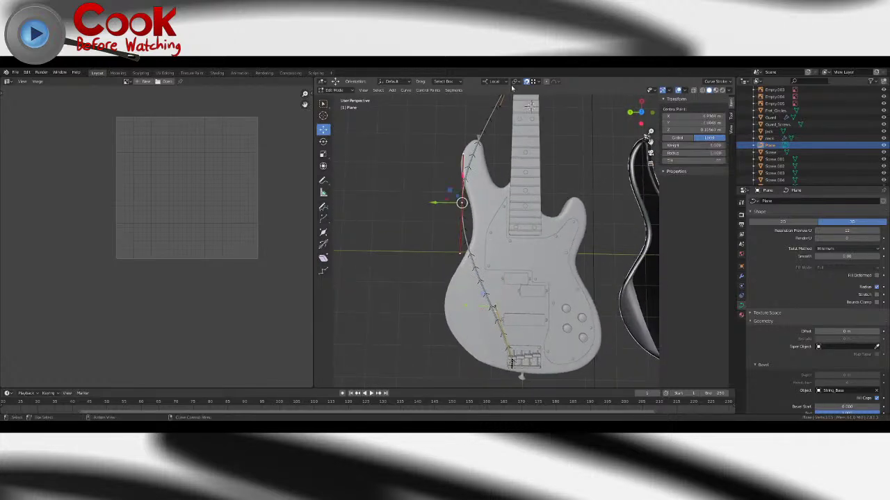
- Try moving the string curve's control point from the body horn back over the fretboard, and undo the move
key("g")
key("x")
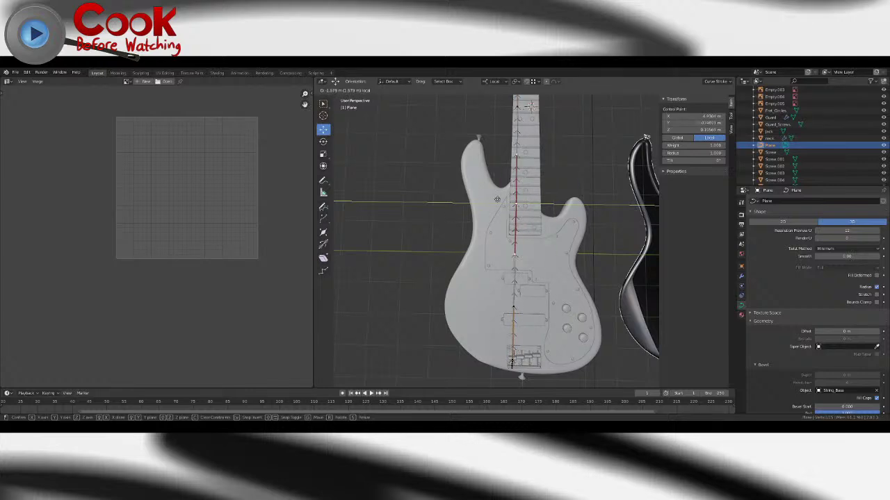
left_click(516, 200)
middle_click_drag(516, 200, 603, 170)
key("ctrl+z")
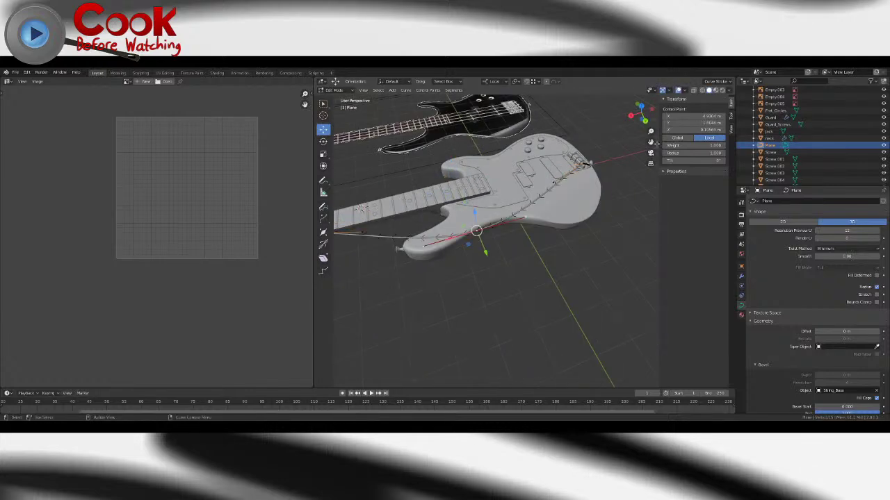
- Move the string curve's control point with snapping from the body horn back into line along the fretboard
middle_click_drag(491, 214, 427, 272)
key("g")
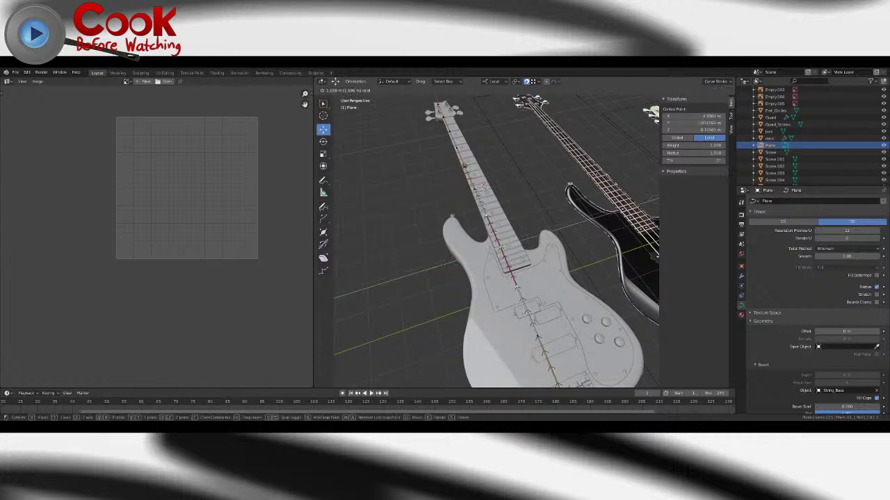
left_click(465, 167)
middle_click_drag(466, 167, 532, 214)
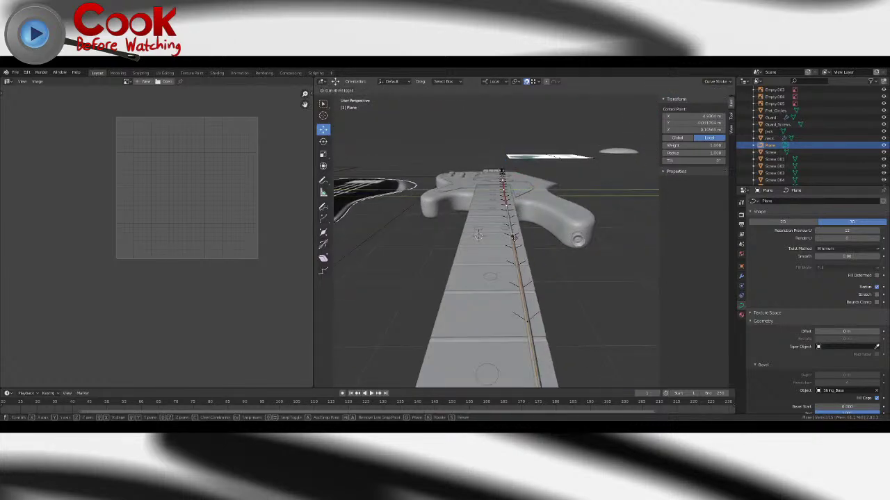
middle_click_drag(560, 211, 550, 235)
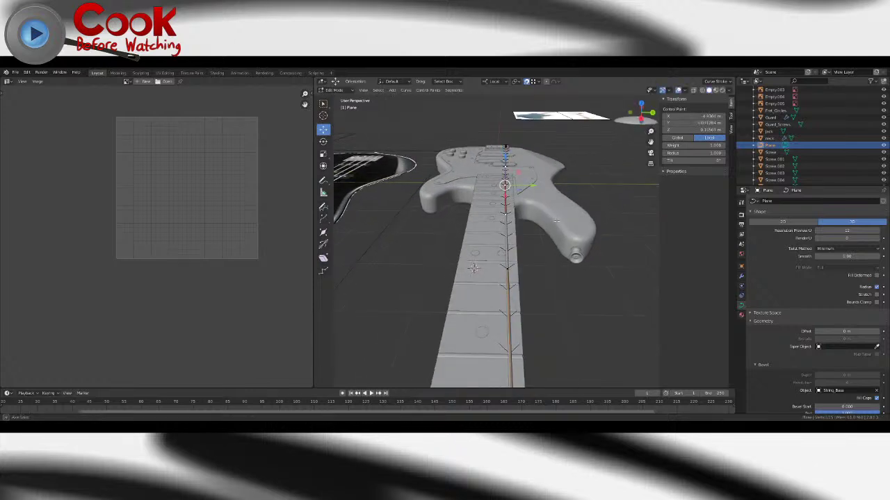
- Turn off snapping and nudge the control point sideways to straighten the string over the neck, undoing the extra drag
left_click(527, 82)
key("g")
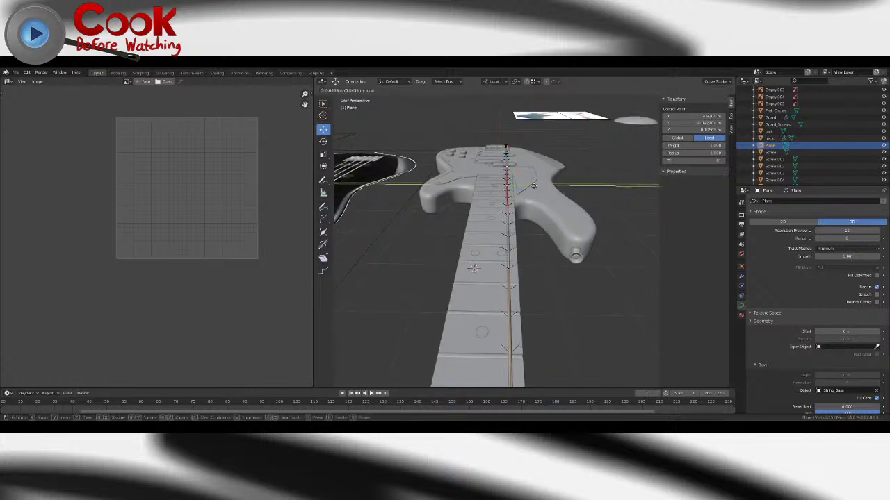
left_click(534, 186)
middle_click_drag(534, 186, 529, 206)
left_click_drag(523, 208, 555, 212)
key("ctrl+z")
middle_click_drag(487, 265, 441, 283)
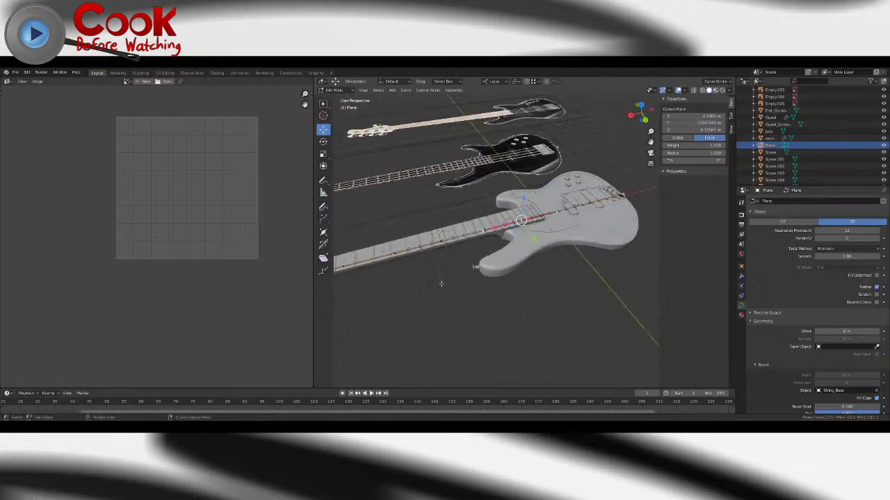
left_click(394, 253)
left_click_drag(394, 253, 562, 203)
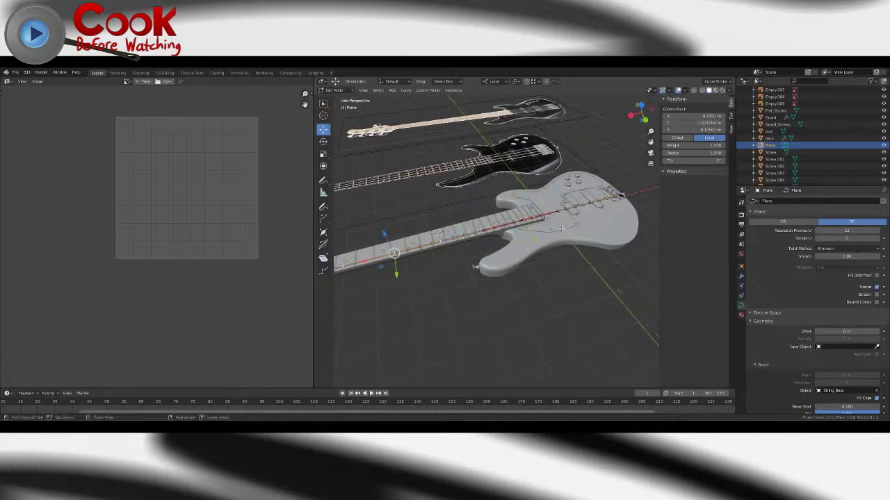
left_click(567, 280)
middle_click_drag(567, 280, 544, 296)
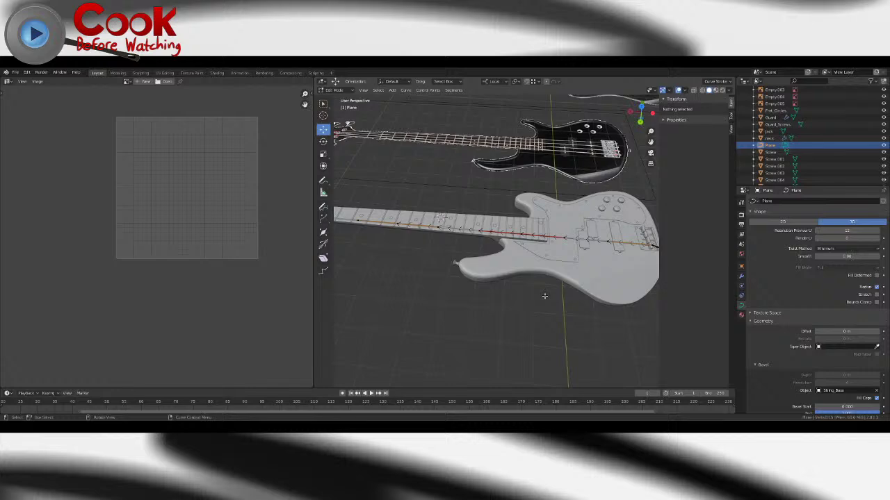
middle_click_drag(543, 275, 543, 228)
- Leave Edit Mode, delete the string curve object, and save the file
key("Tab")
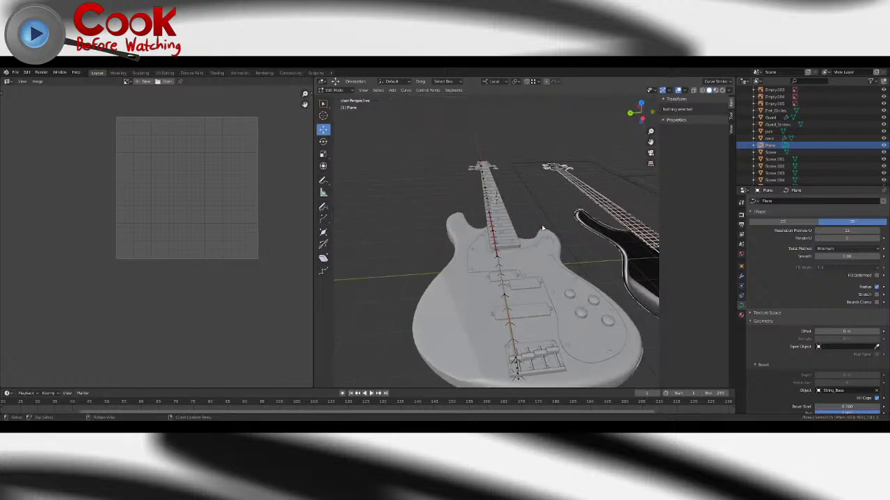
key("Tab")
key("Tab")
left_click(502, 270)
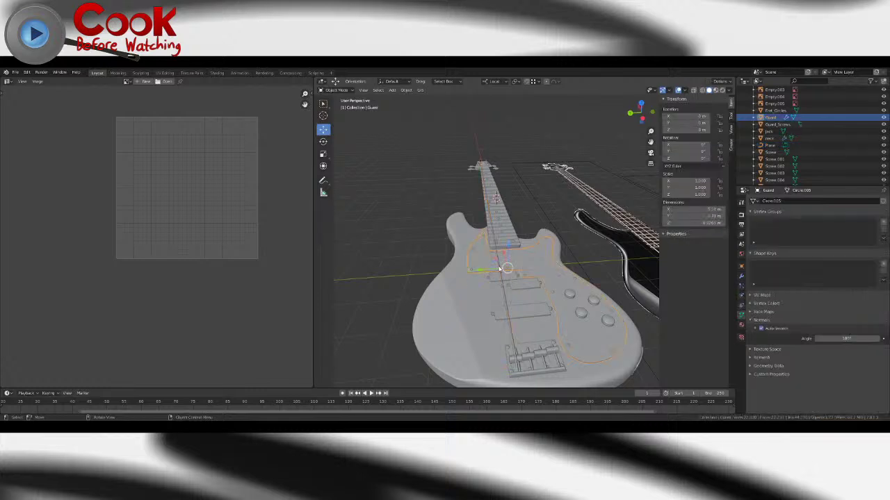
left_click(499, 269)
key("Delete")
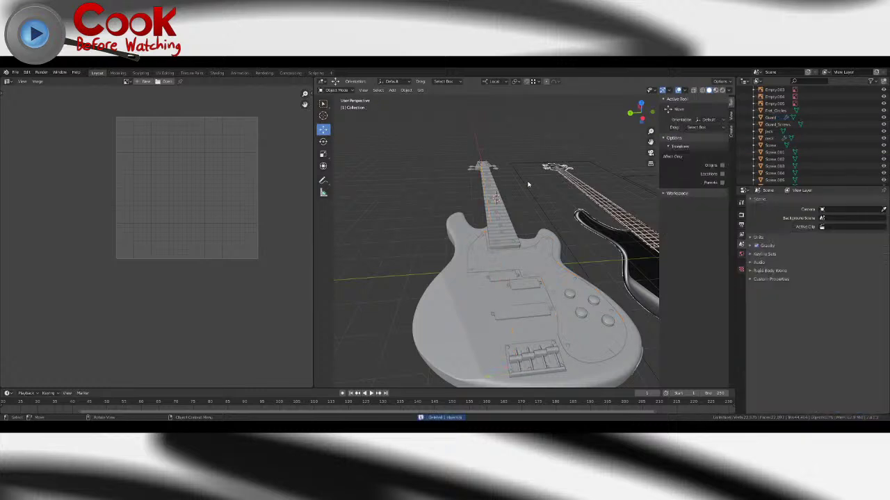
left_click(15, 72)
left_click(47, 119)
- Examine the bass model's headstock, neck and body alongside the reference images
scroll(466, 221, "down", 3)
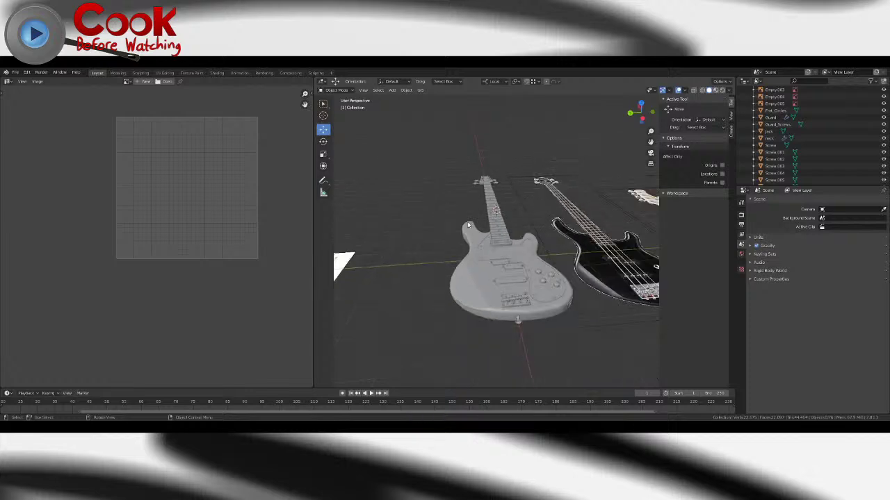
middle_click_drag(467, 252, 448, 263)
scroll(495, 263, "up", 3)
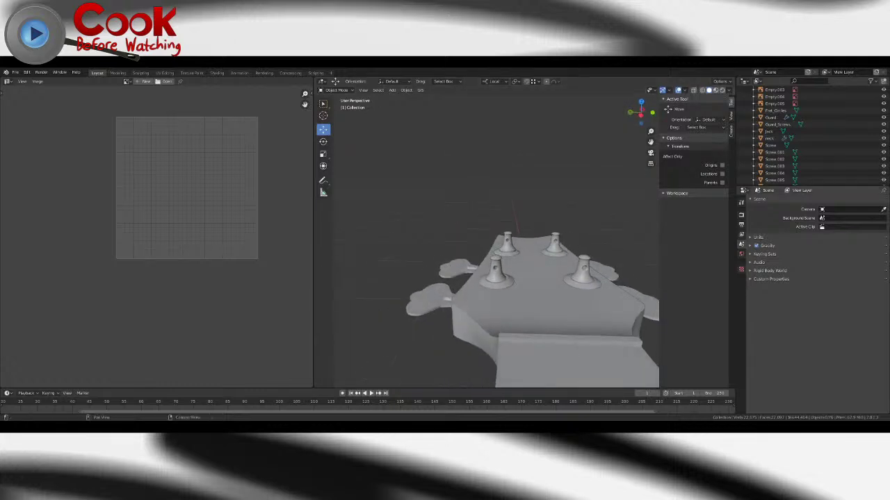
scroll(544, 324, "down", 8)
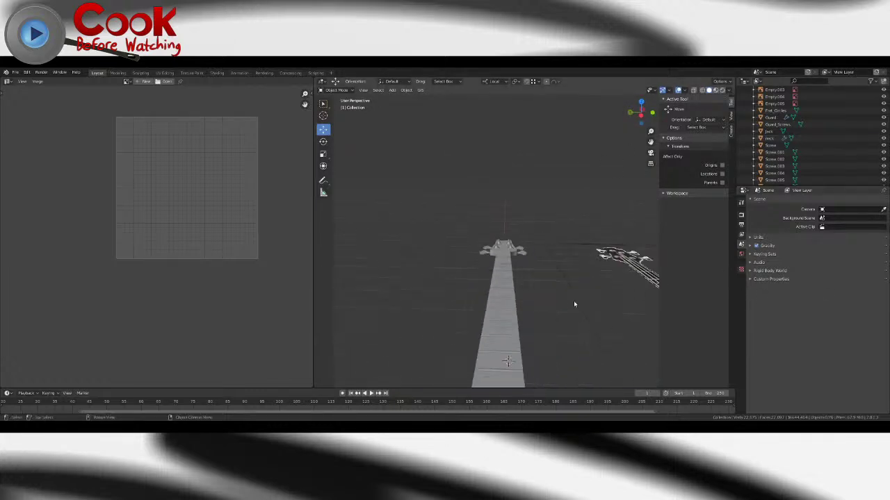
middle_click_drag(574, 304, 497, 254)
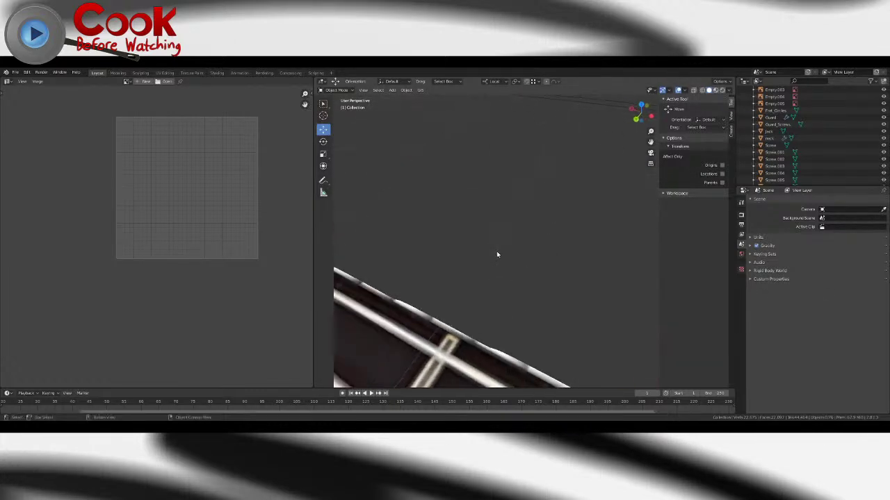
scroll(497, 254, "down", 10)
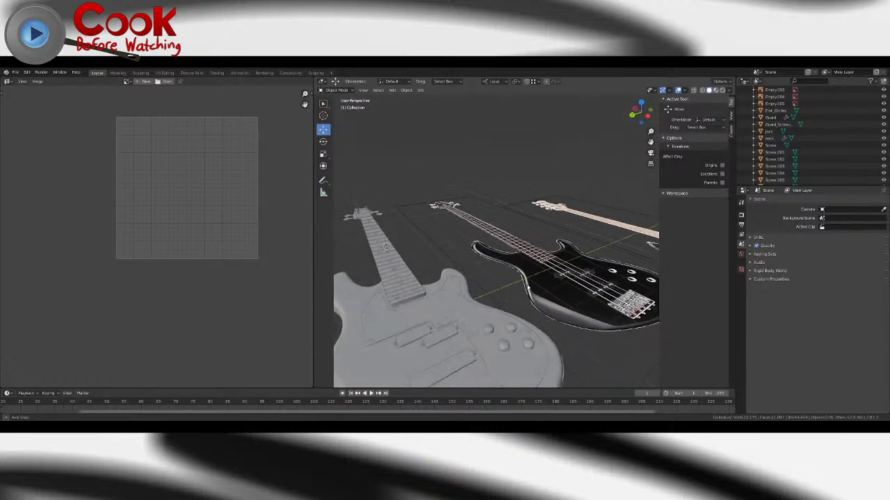
middle_click_drag(529, 288, 526, 286)
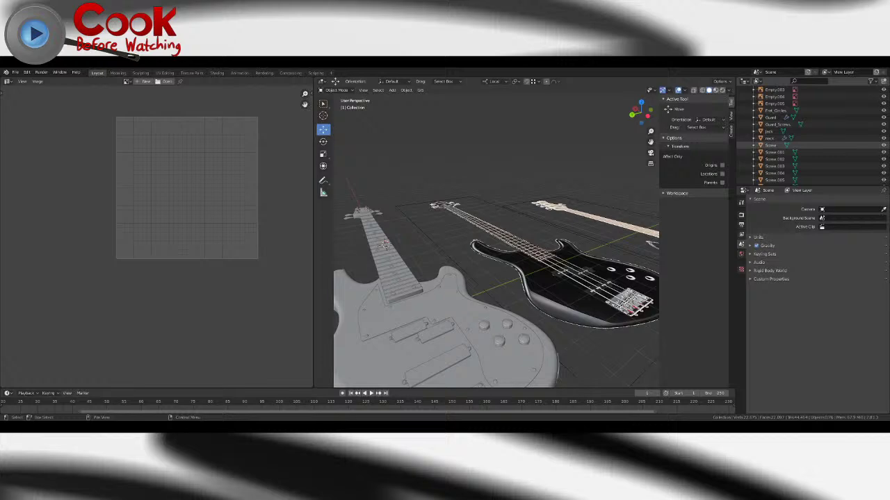
middle_click_drag(480, 223, 558, 223)
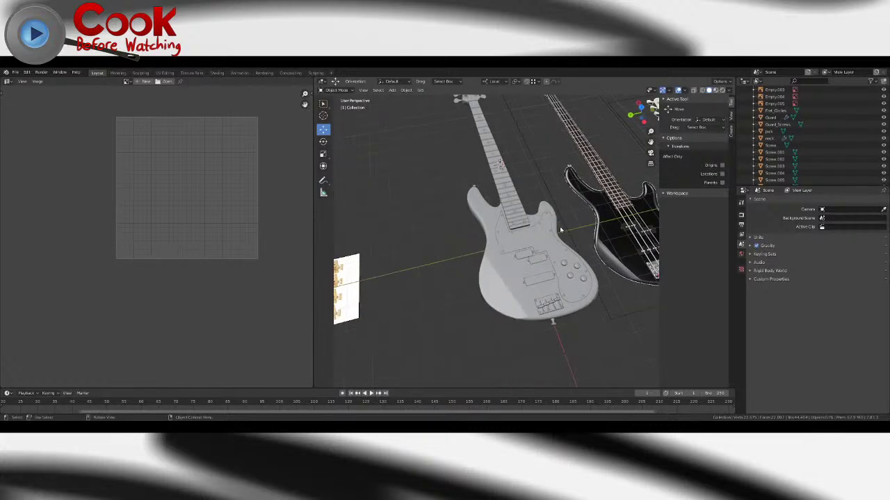
scroll(561, 226, "up", 2)
middle_click_drag(563, 232, 536, 225, "shift")
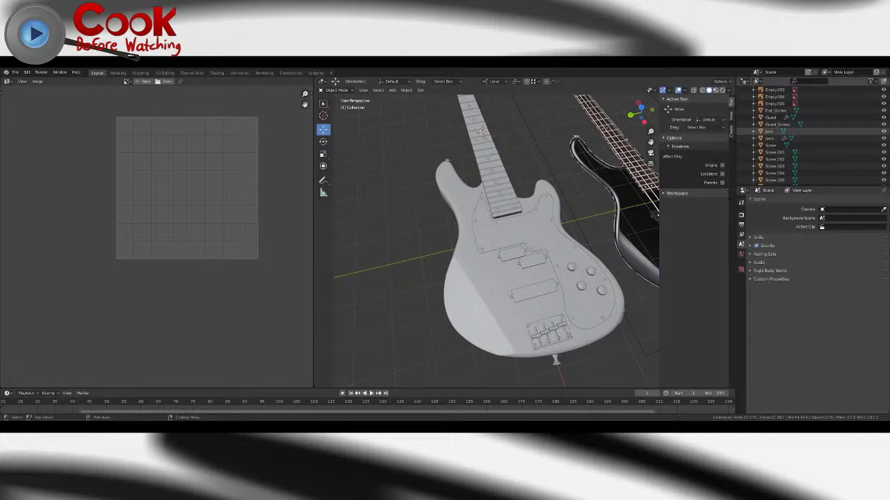
middle_click_drag(527, 147, 424, 187)
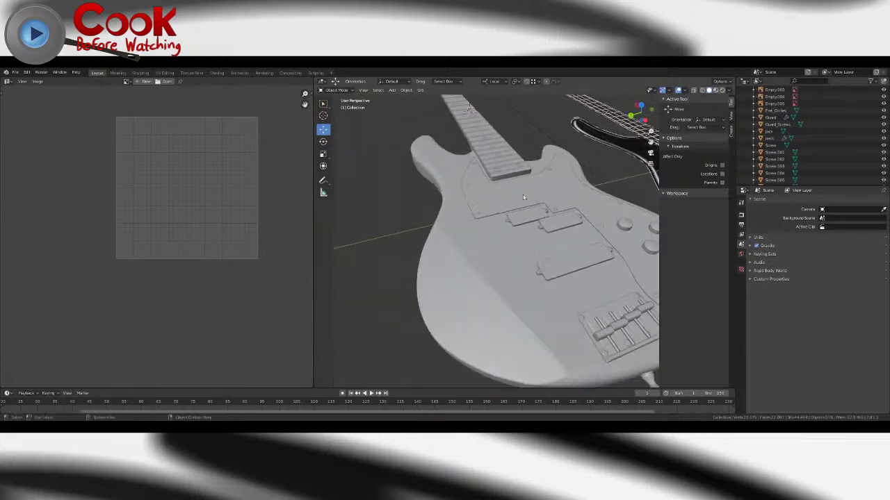
- Add a cylinder mesh and set its vertices to 16
left_click(407, 90)
mouse_move(393, 91)
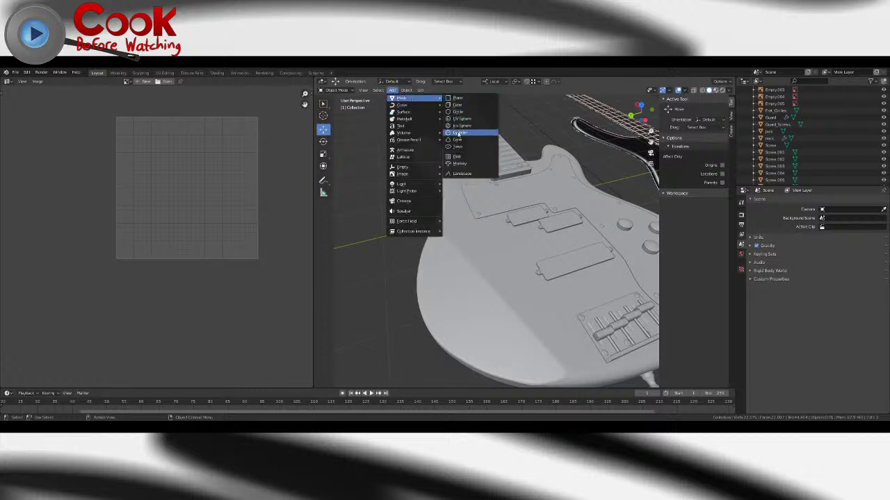
left_click(458, 133)
scroll(459, 134, "down", 7)
middle_click_drag(459, 136, 513, 162)
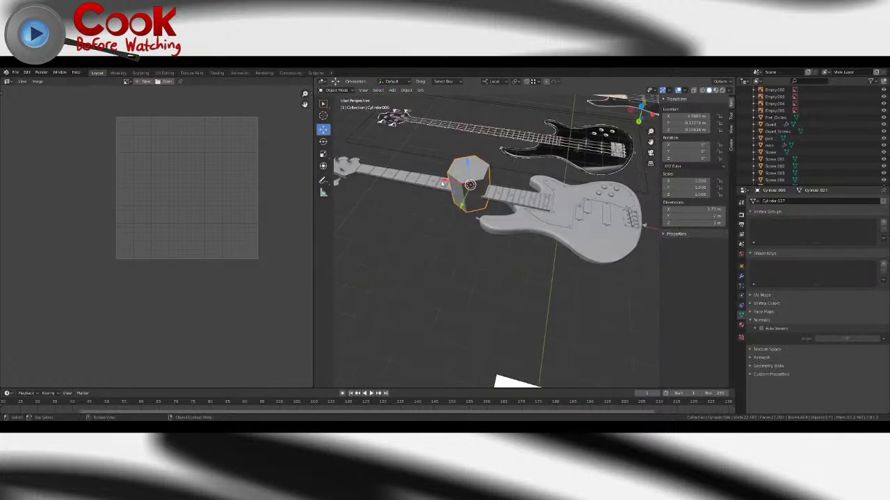
key("F9")
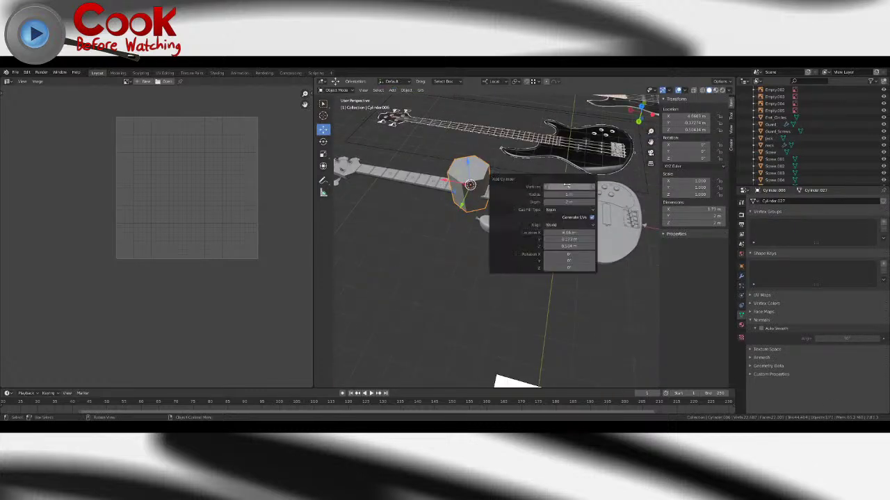
left_click(573, 186)
type("16")
key("Return")
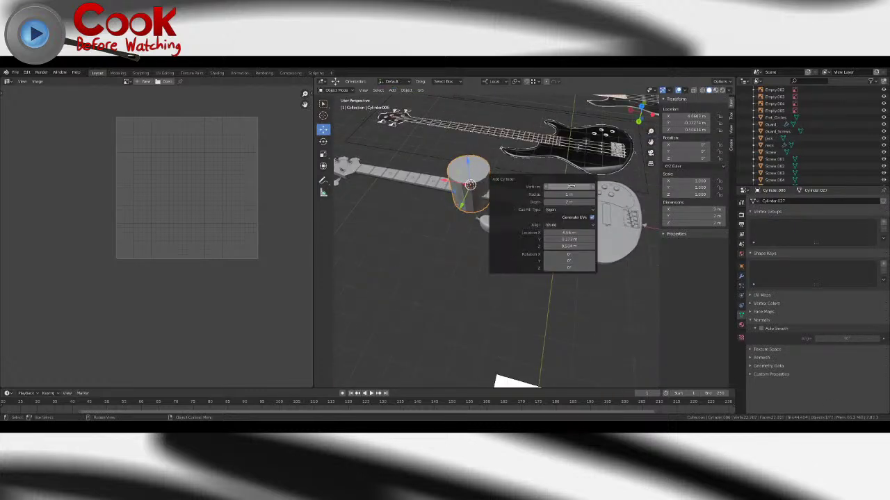
- Move the cylinder over the bass body near the bridge and scale it uniformly down to about 0.17 m
key("g")
left_click_drag(543, 188, 602, 198)
middle_click_drag(602, 198, 511, 191)
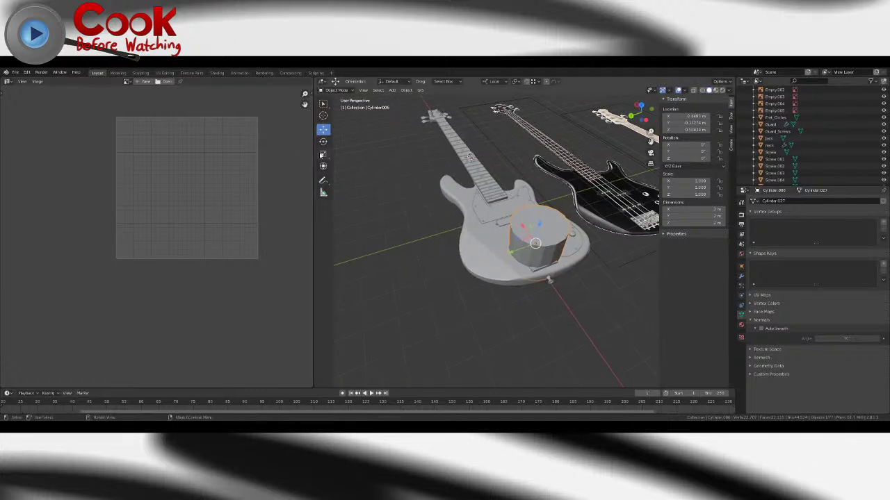
left_click(324, 153)
middle_click_drag(597, 249, 574, 252)
scroll(574, 243, "up", 5)
left_click_drag(566, 213, 550, 221)
mouse_move(553, 222)
middle_mouse_down()
mouse_move(599, 218)
mouse_move(587, 210)
mouse_move(539, 229)
mouse_move(568, 224)
mouse_move(554, 223)
mouse_move(566, 206)
mouse_move(535, 242)
mouse_move(567, 220)
middle_mouse_up()
- Move the cylinder along the X axis until it stands over the pickup nearest the bridge
left_click(323, 130)
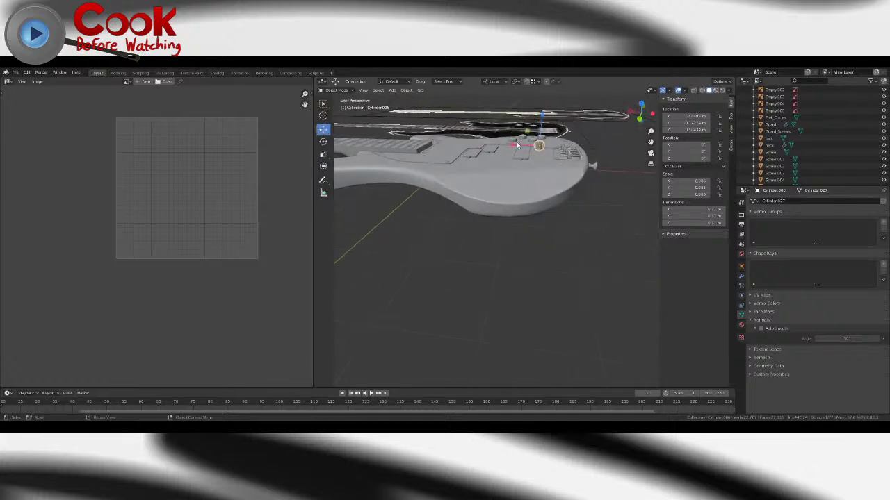
left_click_drag(517, 145, 504, 145)
middle_click_drag(504, 144, 356, 166)
scroll(485, 186, "up", 5)
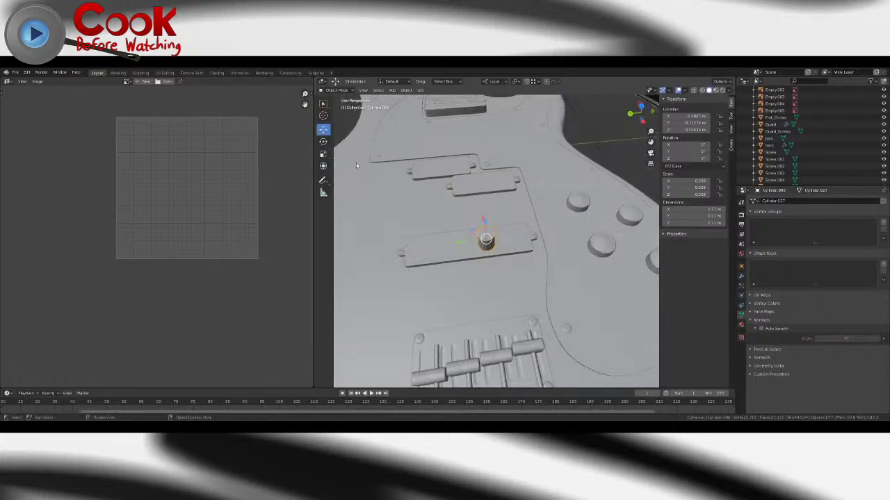
- Scale the cylinder down further to about 0.1 m and apply its scale
left_click(323, 154)
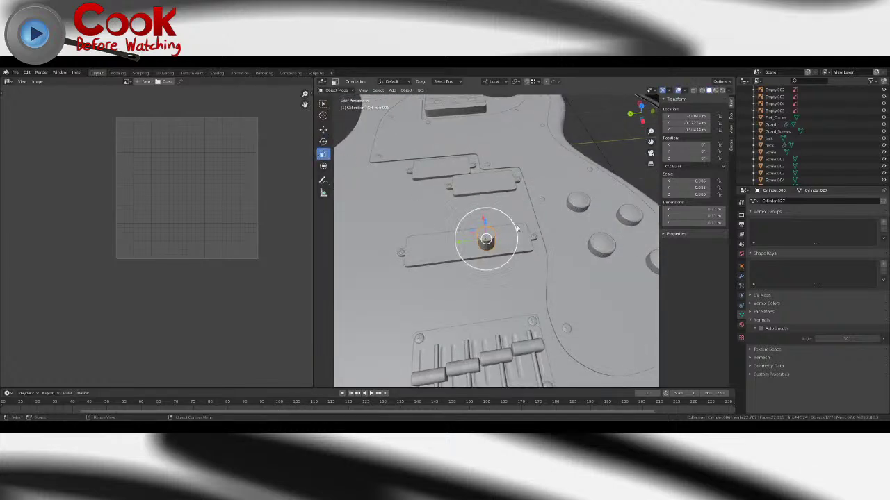
left_click(406, 90)
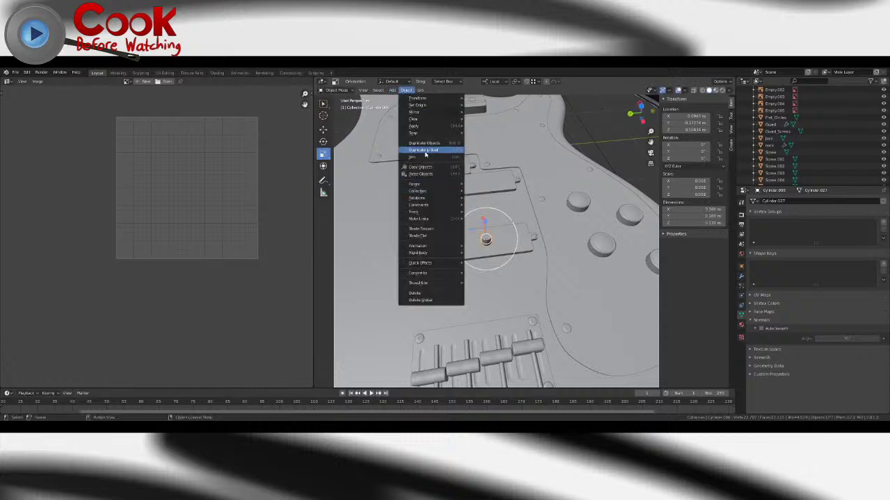
mouse_move(428, 126)
left_click(495, 141)
- Lower the cylinder along the Z axis to the top surface of the pickup nearest the bridge
left_click(323, 129)
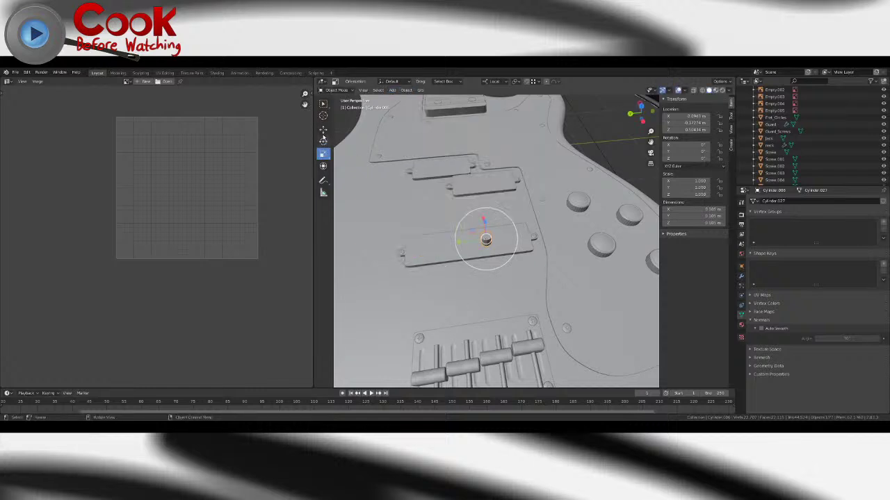
middle_click_drag(528, 174, 524, 244)
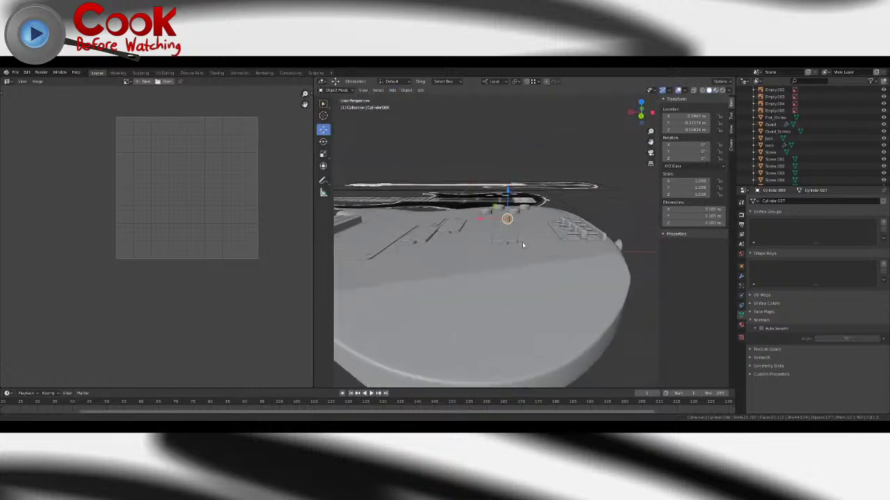
scroll(523, 241, "up", 2)
left_click(517, 224)
left_click(513, 211)
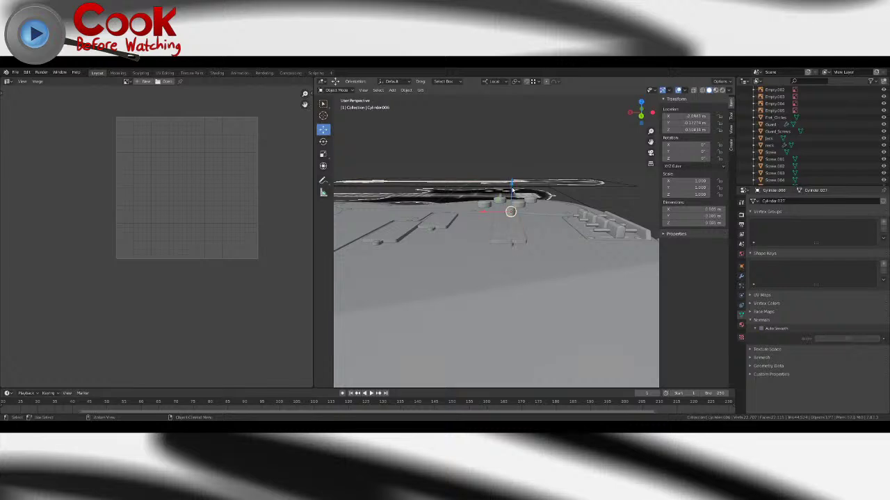
middle_click_drag(515, 203, 602, 240)
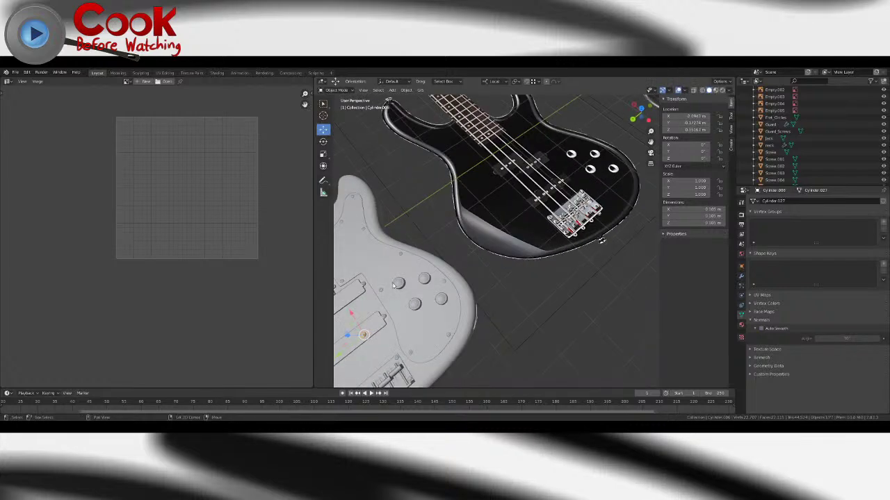
middle_click_drag(445, 292, 597, 225, "shift")
middle_click_drag(535, 226, 479, 235)
scroll(479, 234, "up", 2)
middle_click_drag(542, 254, 491, 235, "shift")
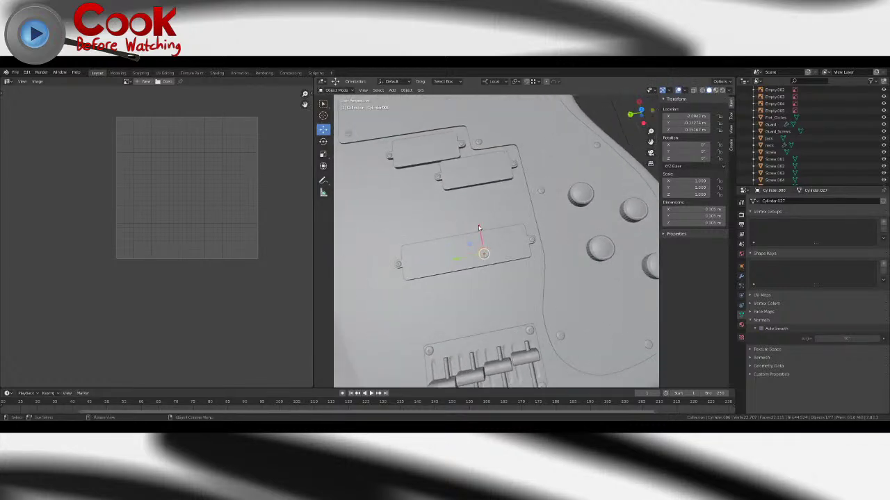
- Move the cylinder along the Y axis to the end of the bridge pickup farthest from the knobs
key("g")
left_click_drag(408, 255, 397, 260)
middle_click_drag(413, 292, 511, 235, "shift")
middle_click_drag(511, 235, 488, 251)
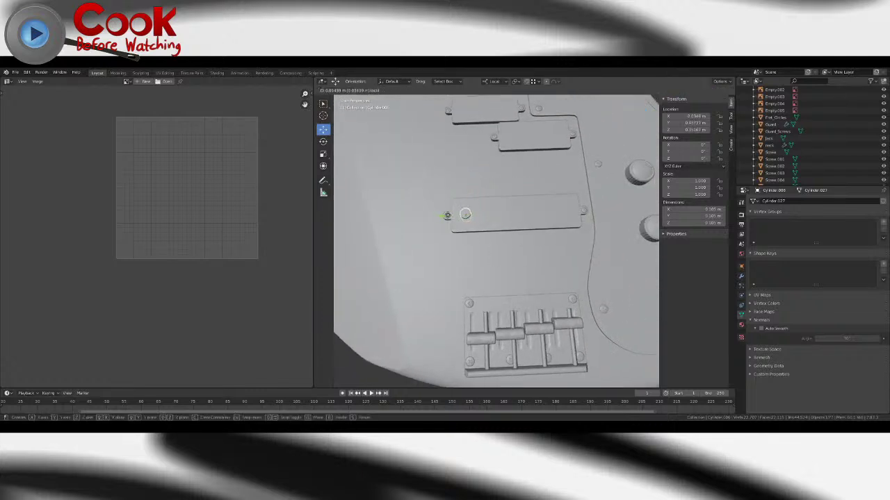
- Duplicate the cylinder along the Y axis to form a pair, and duplicate that pair further along the bridge pickup
key("shift+d")
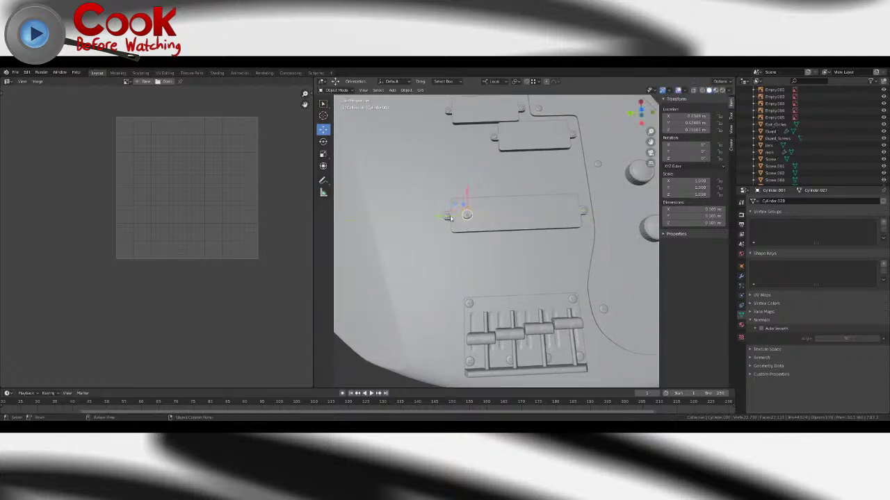
key("y")
key("shift+d")
key("g")
key("x")
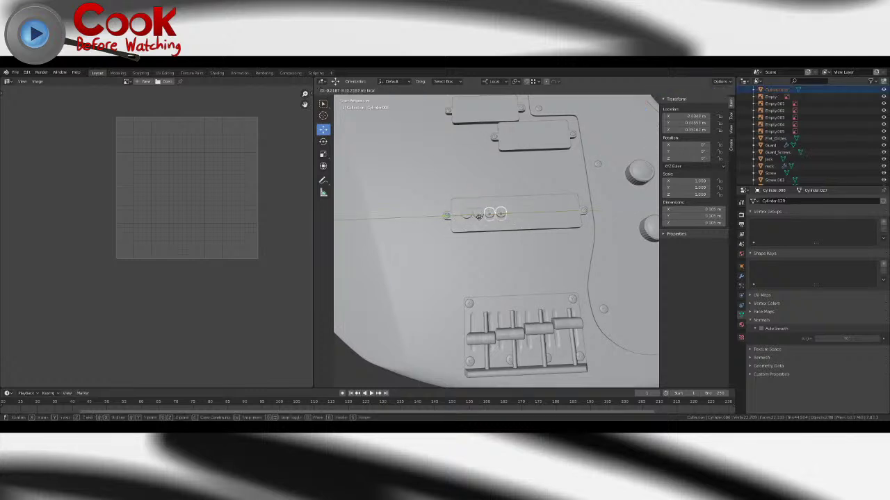
left_click(488, 219)
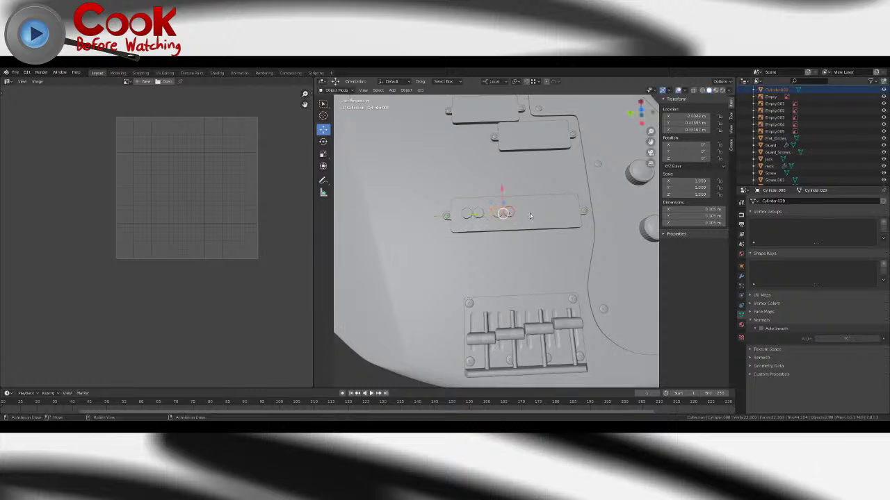
- Duplicate the cylinder pair twice more along the pickup, at the end nearest the knobs and in the remaining gap
key("shift+d")
key("x")
left_click(544, 211)
key("shift+d")
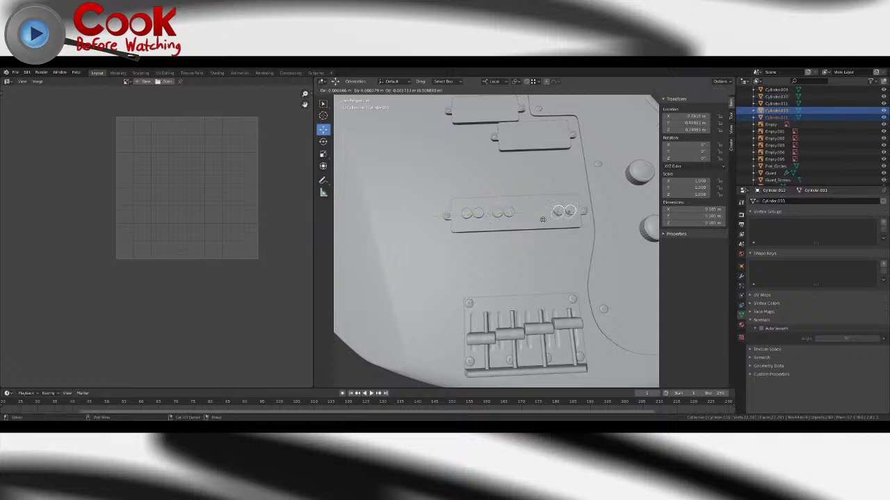
key("x")
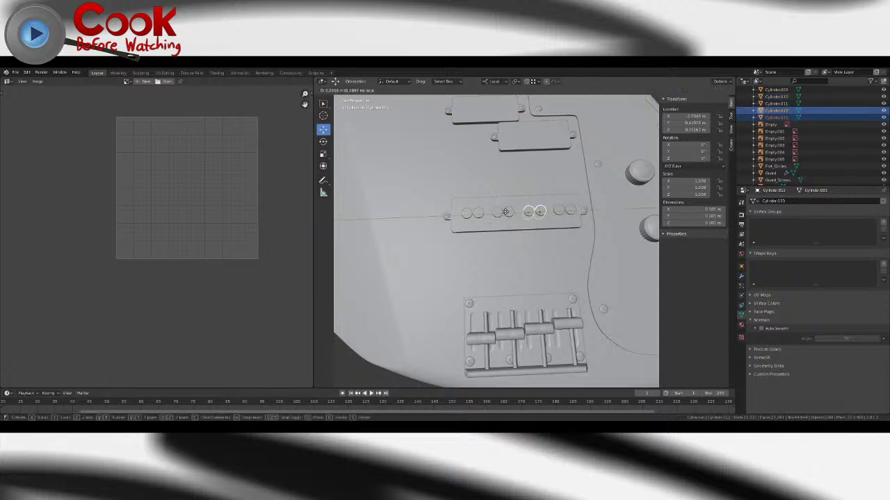
left_click(506, 211)
scroll(506, 212, "down", 5)
left_click(570, 288)
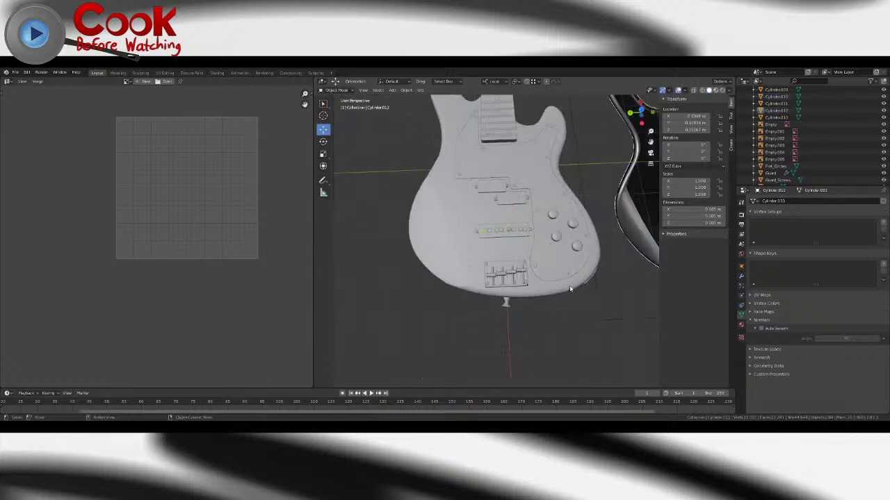
- Scale all eight pole-piece cylinders to about 0.77 in X and Y around their individual origins, keeping their height
middle_click_drag(570, 287, 565, 304)
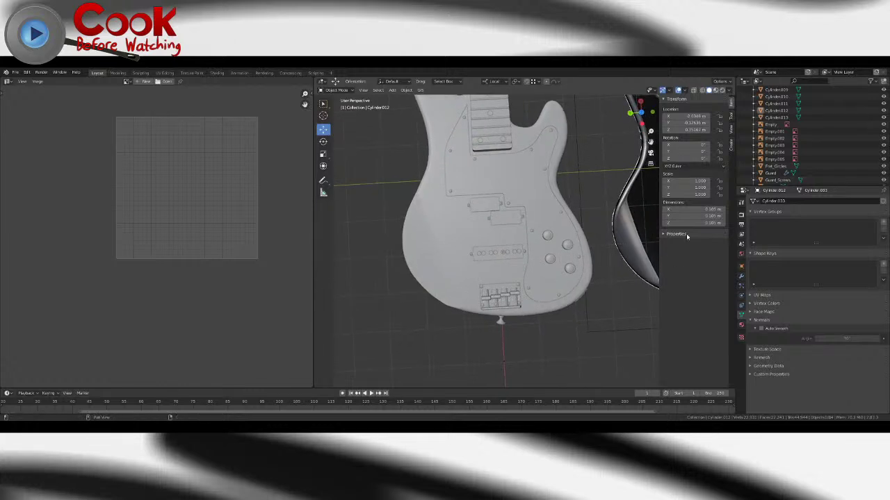
middle_click_drag(576, 197, 537, 198, "shift")
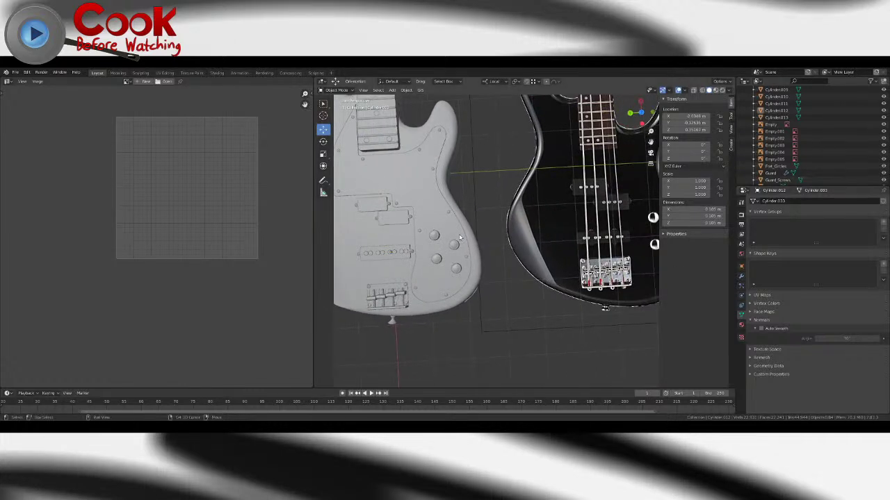
middle_click_drag(431, 246, 547, 208, "shift")
scroll(545, 209, "up", 5)
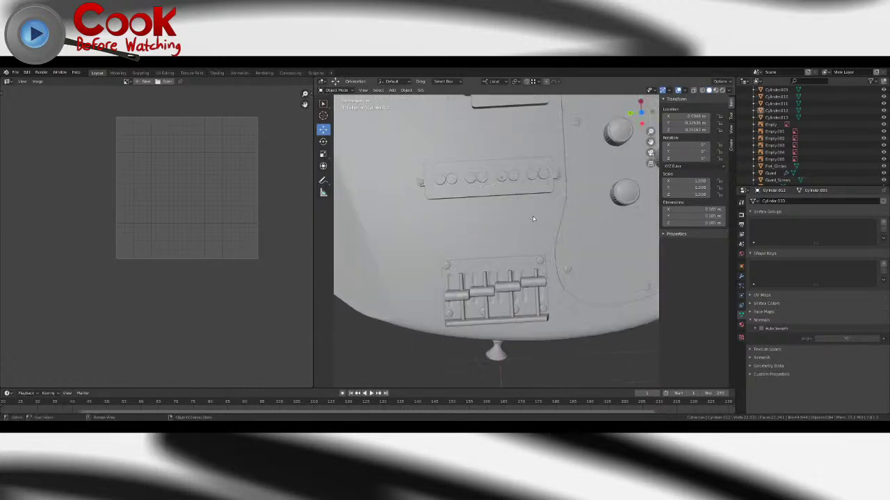
middle_click_drag(424, 178, 490, 208)
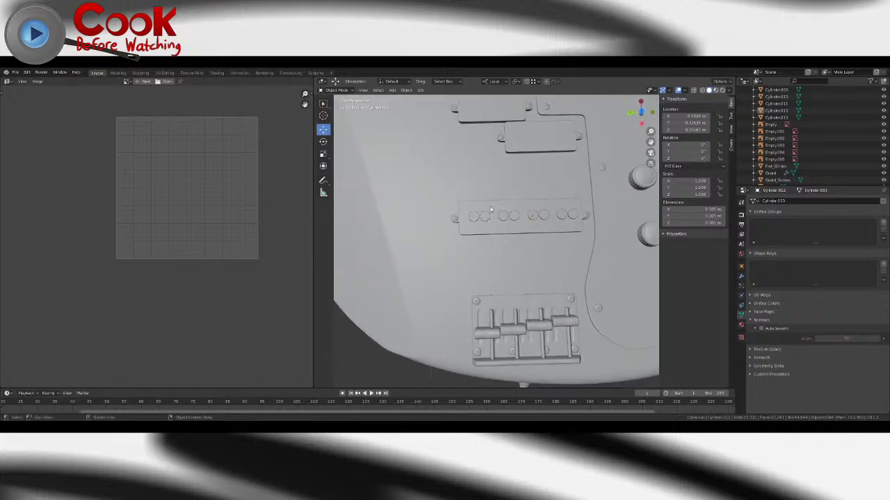
left_click(519, 216, "shift")
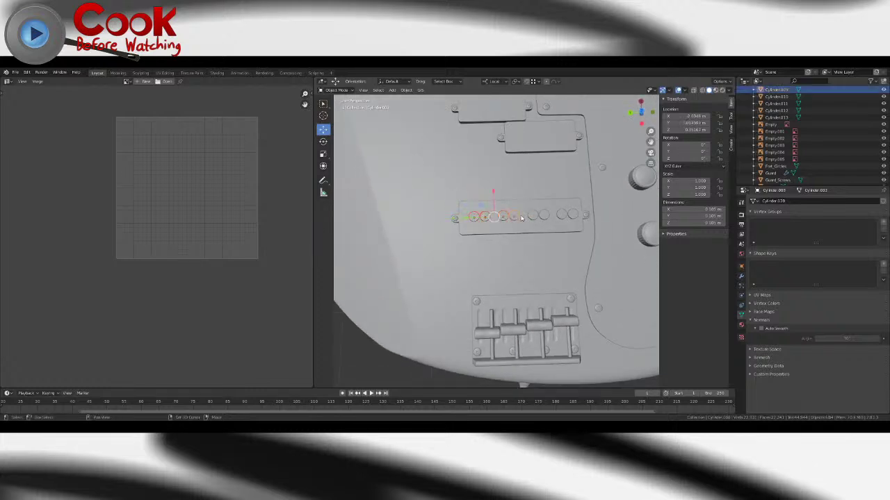
left_click(533, 216, "shift")
left_click(544, 214, "shift")
left_click(561, 214, "shift")
left_click(573, 213, "shift")
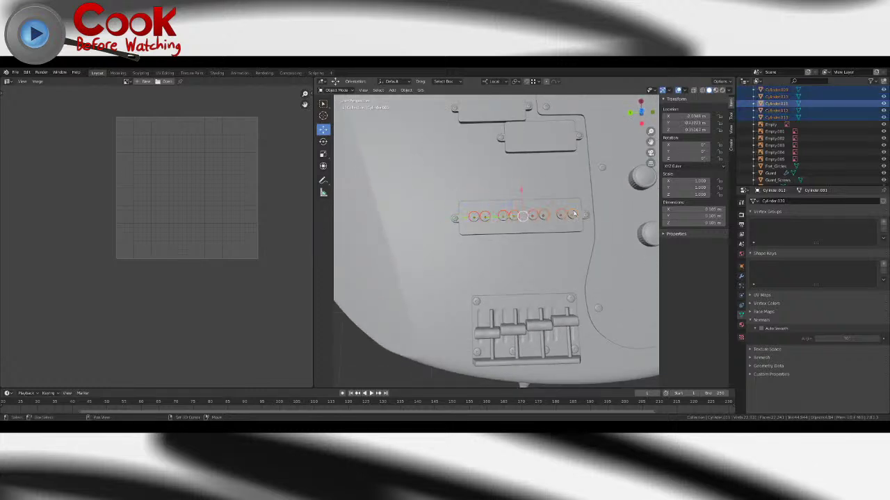
left_click(515, 81)
left_click(537, 103)
left_click(323, 154)
scroll(523, 207, "up", 2)
key("s")
key("shift+z")
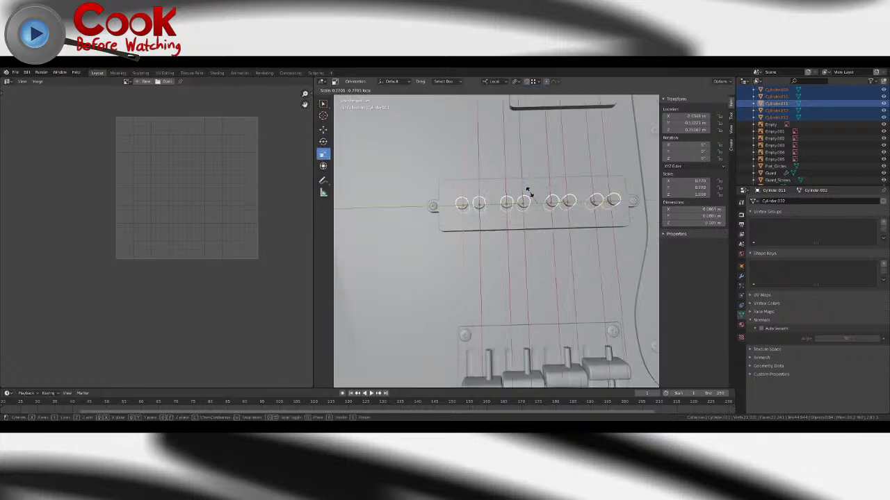
left_click(527, 191)
- Close the gaps within the two cylinder pairs farthest from the knobs by moving single cylinders along the Y axis
left_click(323, 104)
left_click(463, 206)
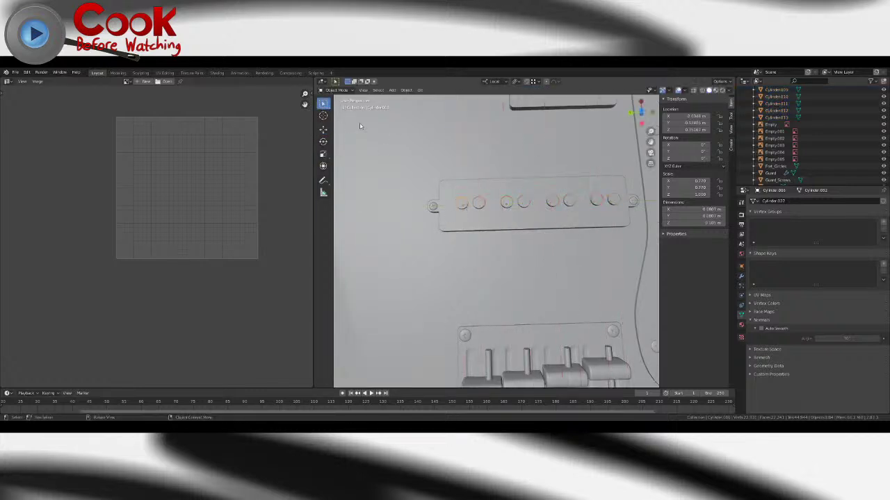
left_click(323, 130)
left_click_drag(435, 207, 497, 204)
left_click(524, 204)
key("g")
middle_click_drag(615, 198, 483, 223, "shift")
- Bring the two cylinders nearest the knobs closer together and shift that pair along the Y axis toward the pickup's centre
left_click(483, 223)
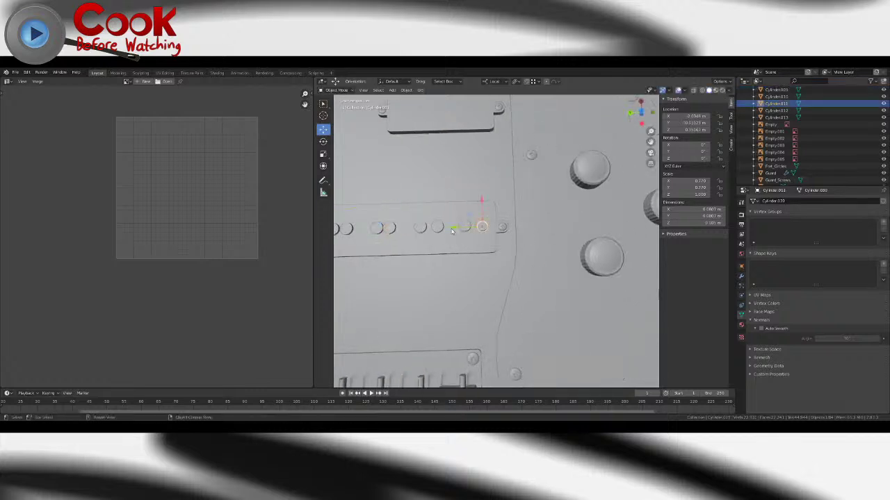
left_click_drag(453, 228, 448, 227)
middle_click_drag(457, 228, 497, 206, "shift")
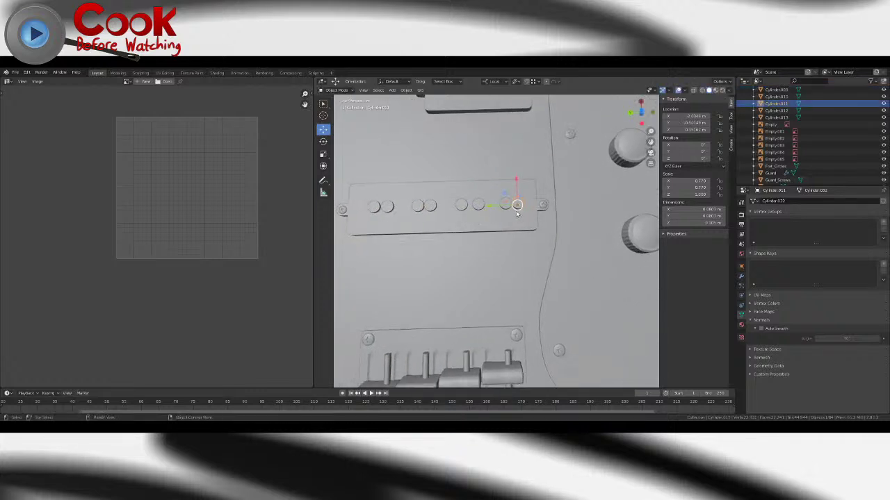
left_click(504, 210)
key("g")
key("y")
key("y")
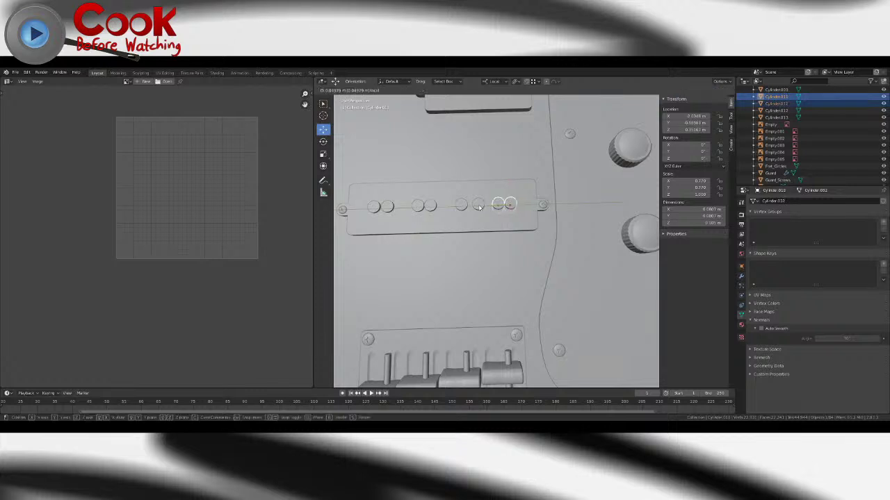
left_click(452, 216)
scroll(452, 216, "down", 10)
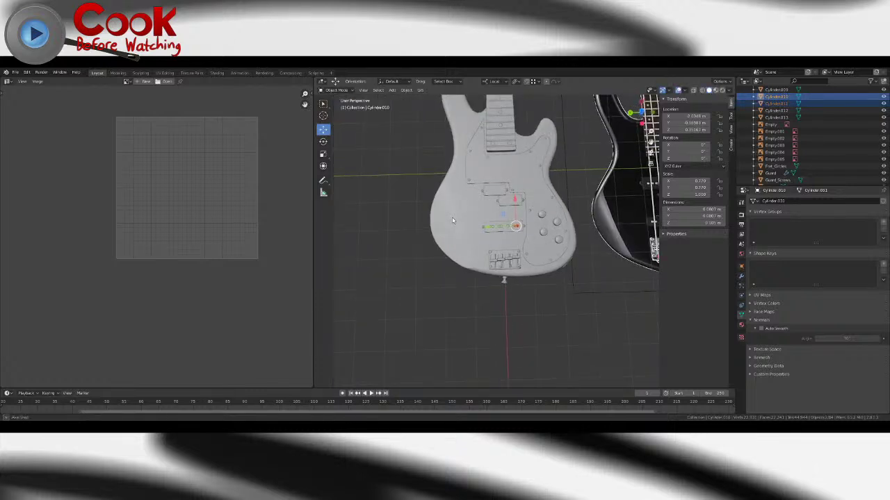
scroll(517, 253, "up", 2)
left_click(568, 295)
- Shift the cylinder pair farthest from the knobs slightly along the Y axis toward the pickup's centre
scroll(493, 236, "up", 5)
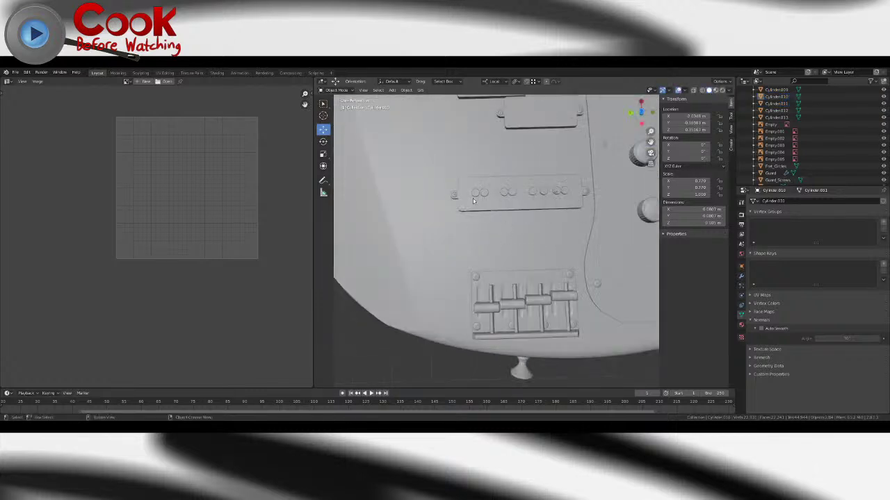
key("g")
key("y")
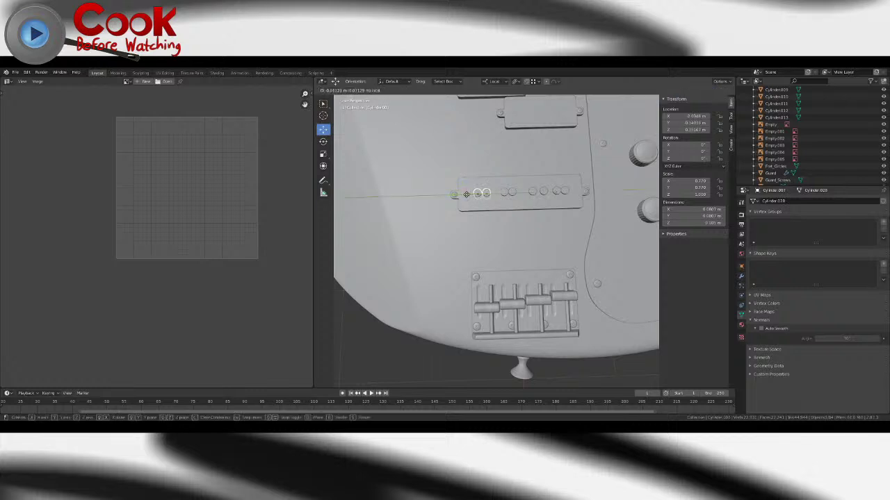
left_click_drag(466, 195, 465, 195)
middle_click_drag(500, 199, 487, 213, "shift")
- Close the gap in the third cylinder pair and shift that pair along the Y axis to even out the spacing
left_click(526, 206)
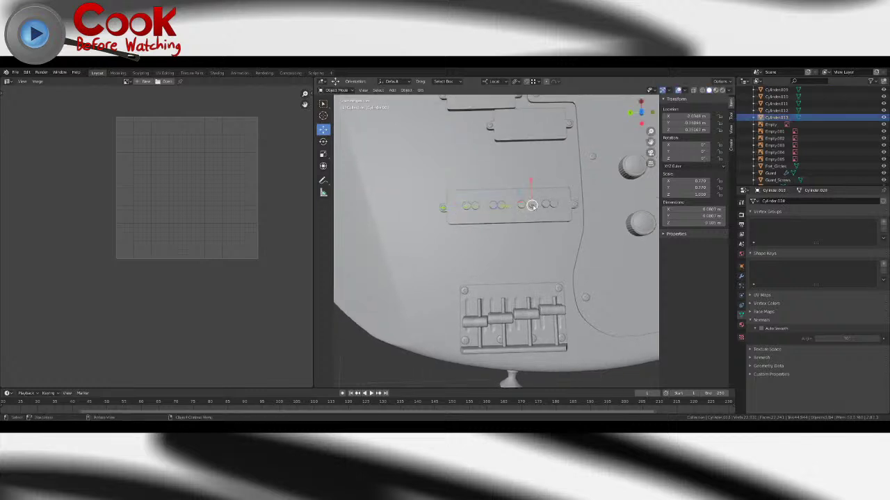
key("g")
left_click_drag(514, 206, 512, 206)
middle_click_drag(513, 206, 476, 229, "shift")
scroll(474, 227, "up", 5)
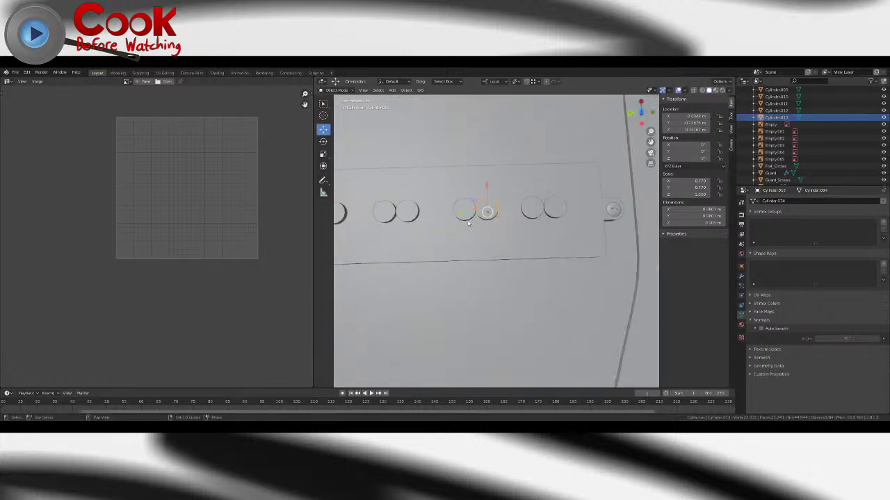
left_click(465, 219, "shift")
left_click_drag(449, 212, 444, 212)
scroll(446, 213, "down", 9)
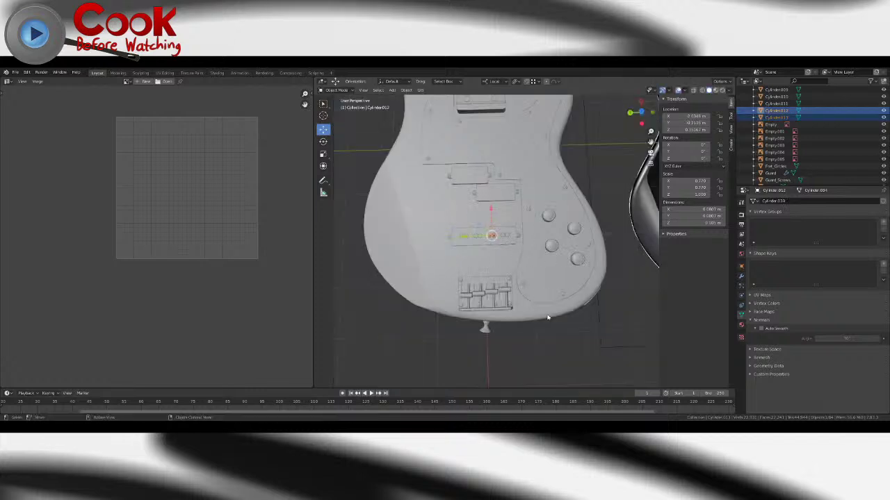
left_click(583, 342)
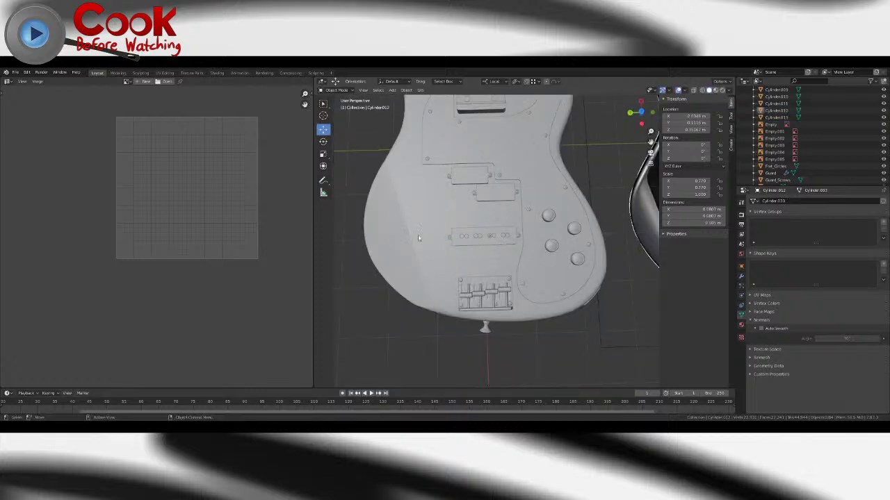
- Add a Path curve to the scene for a new string
left_click(363, 90)
left_click(393, 91)
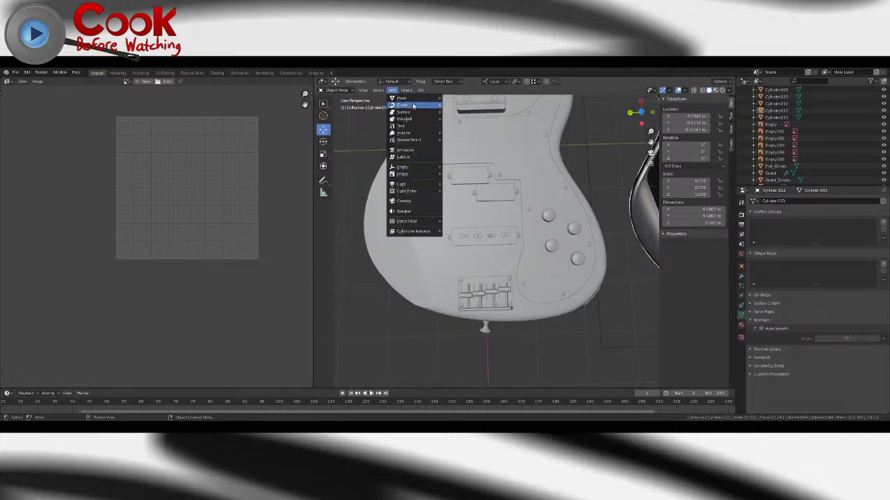
mouse_move(410, 102)
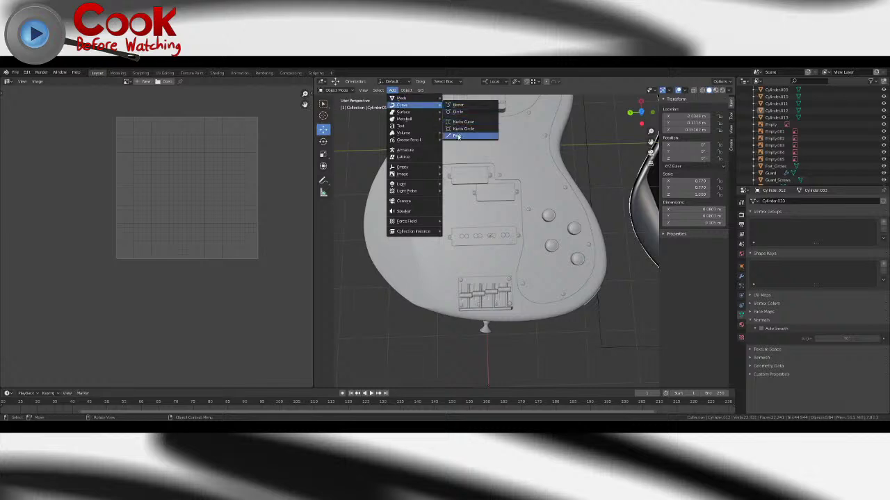
left_click(457, 136)
middle_click_drag(478, 273, 561, 236)
scroll(533, 246, "down", 4)
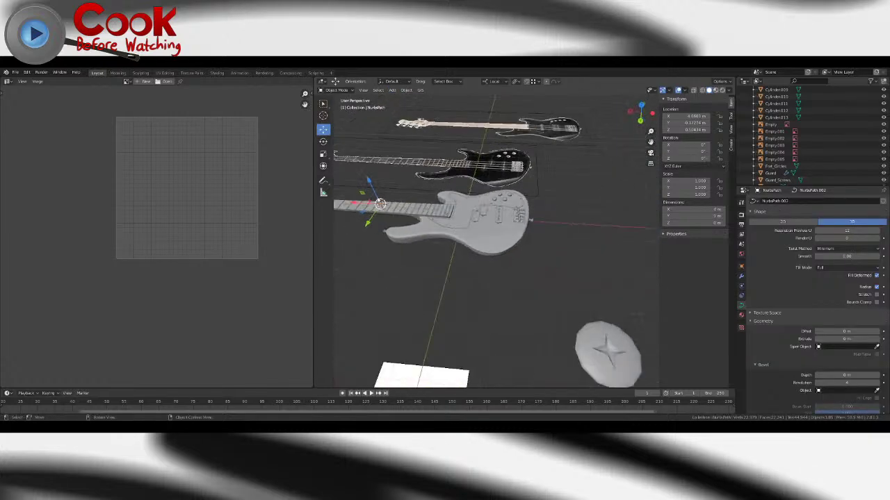
- Set the path's bevel object to String_Base
left_click(841, 392)
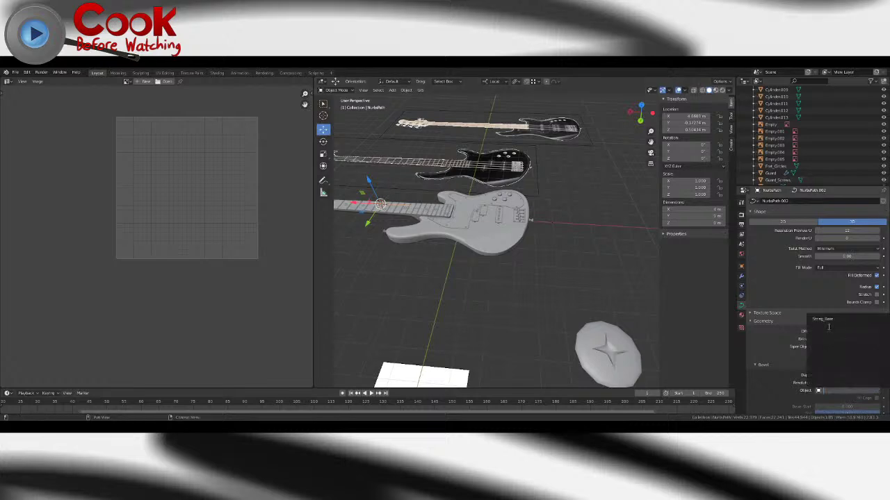
left_click(827, 322)
middle_click_drag(525, 267, 560, 287, "shift")
scroll(560, 287, "up", 2)
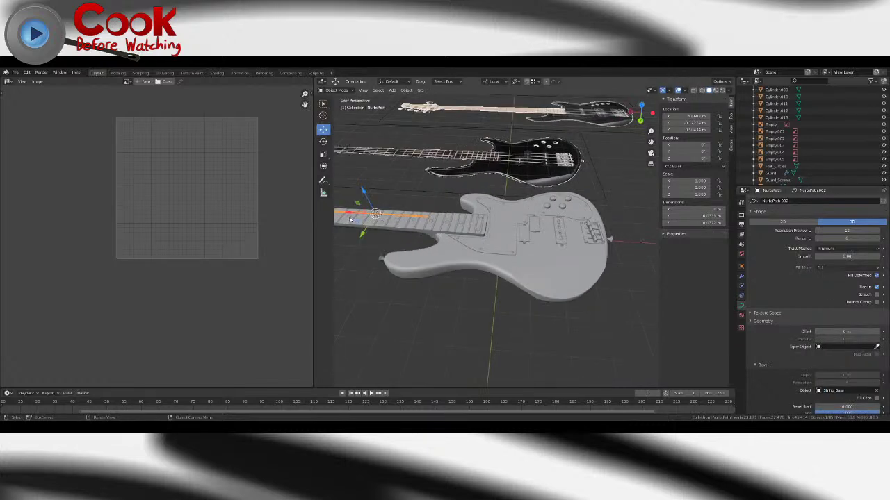
- Move the string curve along the X axis from the neck to over the bass body near the bridge
key("g")
key("x")
key("x")
left_click(498, 224)
middle_click_drag(498, 224, 457, 231)
scroll(457, 231, "up", 2)
- Align the string curve with the bridge saddle farthest from the knobs along the Y and X axes
left_click_drag(420, 191, 389, 196)
middle_click_drag(390, 203, 494, 182)
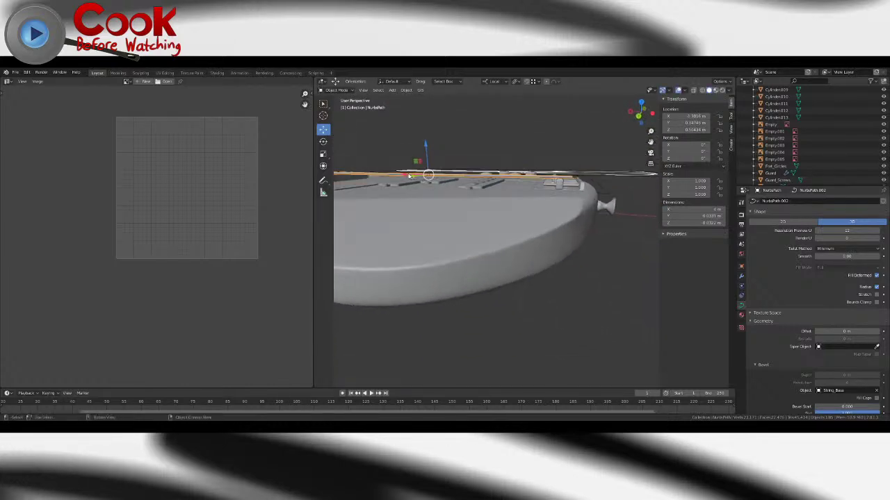
left_click_drag(408, 175, 401, 174)
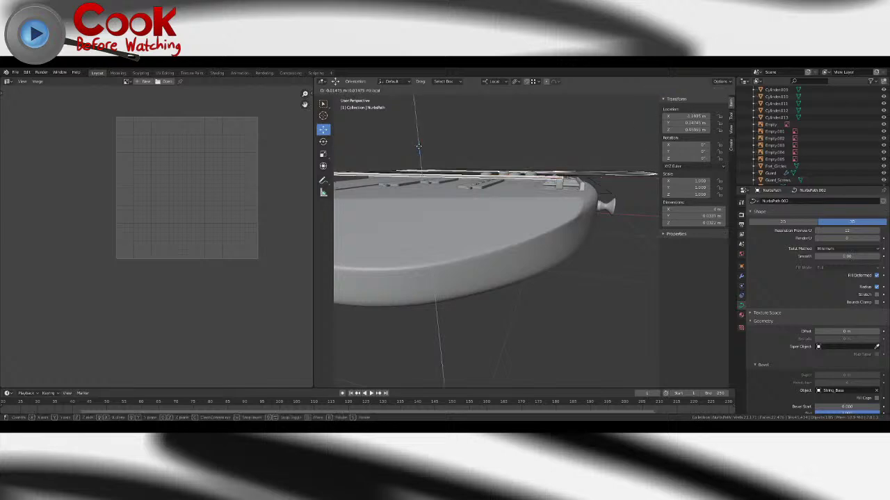
- Edit the string path and delete its intermediate control points, leaving only the two ends
key("Tab")
middle_click_drag(419, 147, 518, 259)
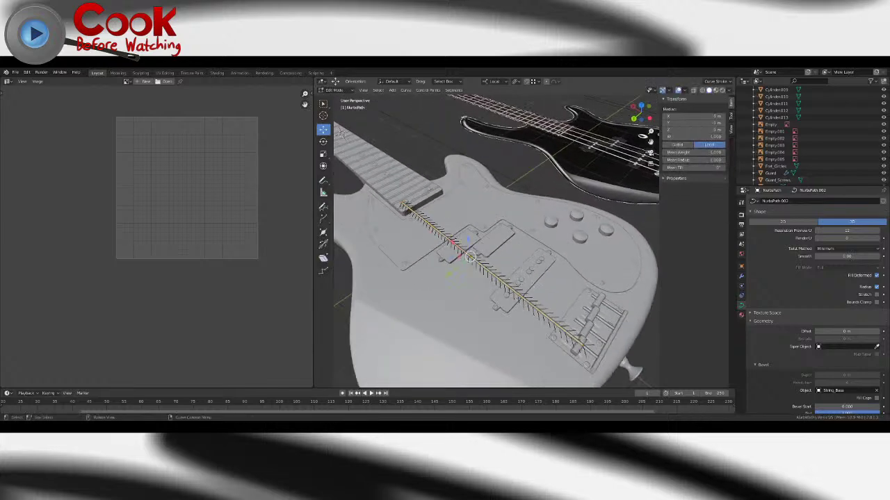
left_click(518, 295)
key("x")
left_click(433, 229)
- Extend the string by moving its neck-side control point along the X axis to the headstock
left_click(402, 206)
scroll(401, 205, "down", 4)
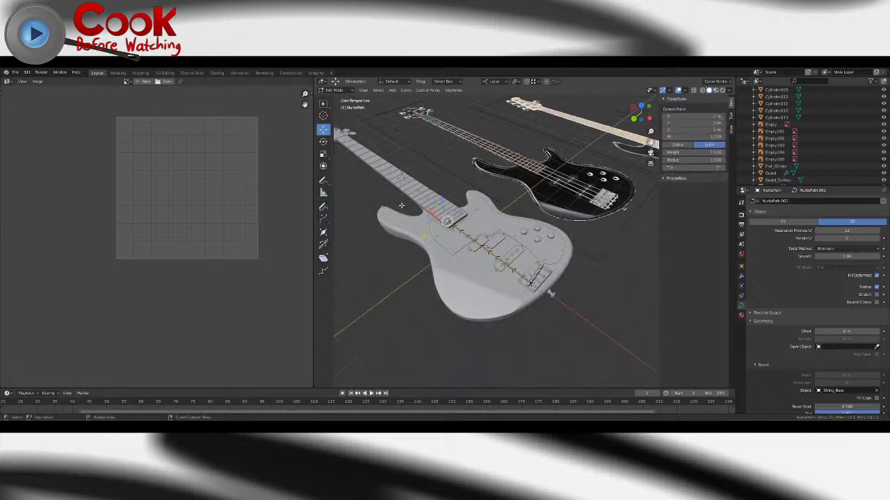
middle_click_drag(401, 206, 438, 212)
key("g")
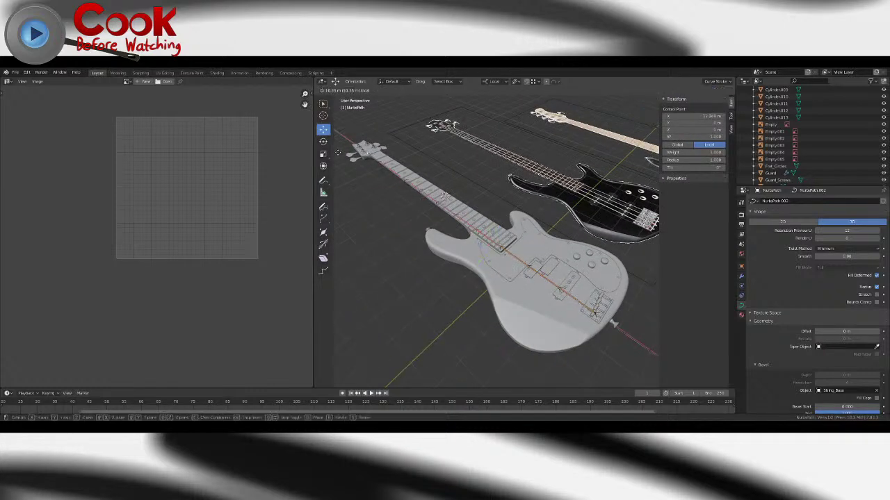
left_click(337, 151)
- Shift the string's headstock-end control point inward along the nut so it sits over the fretboard edge, and finish editing
middle_click_drag(337, 151, 497, 135)
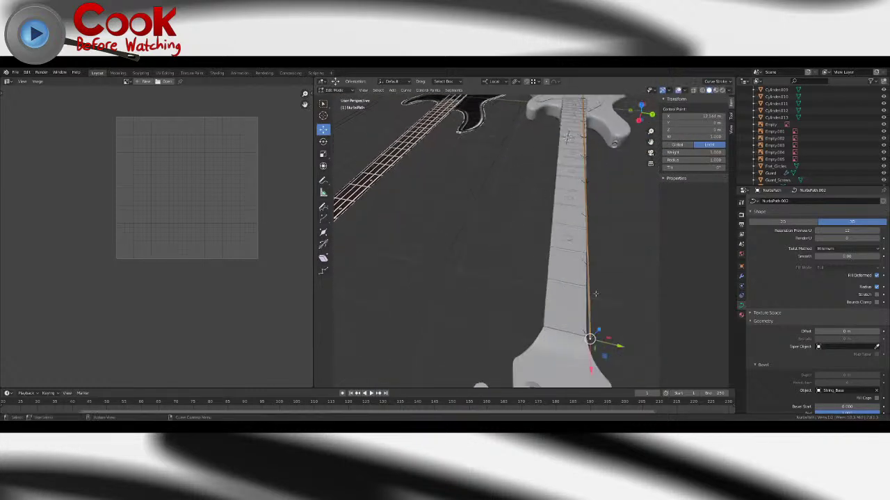
middle_click_drag(629, 351, 574, 266, "shift")
scroll(574, 266, "up", 4)
left_click_drag(591, 259, 572, 253)
key("alt+a")
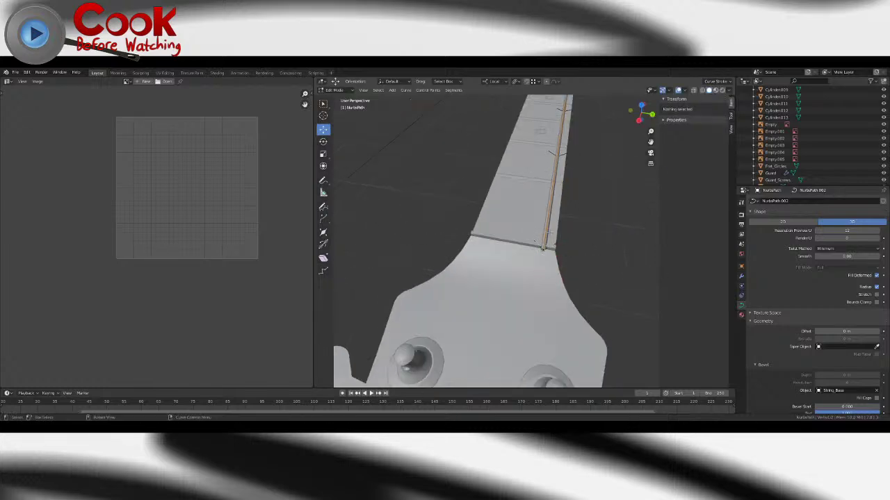
key("Tab")
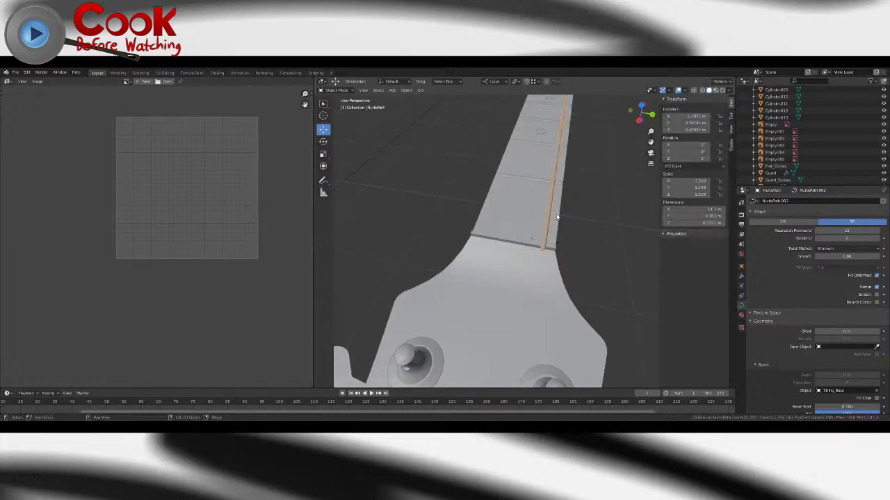
- Duplicate the finished string and place the copy over the neighbouring bridge saddle
key("shift+d")
right_click(576, 223)
scroll(576, 222, "down", 6)
middle_click_drag(577, 223, 424, 278)
middle_click_drag(657, 281, 598, 209)
- Adjust the copied string's headstock-end control point along Y and Z so it rests on the nut beside the first string
key("Tab")
middle_click_drag(542, 230, 514, 271)
scroll(514, 271, "up", 8)
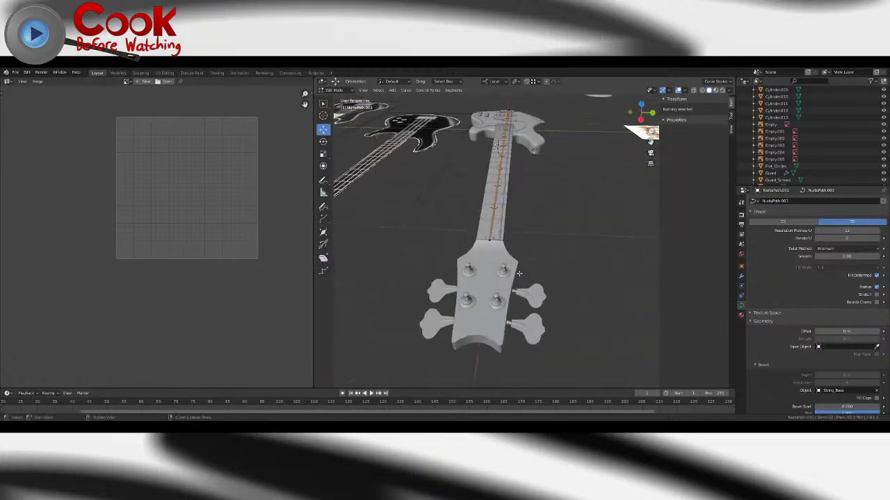
left_click(474, 237)
key("g")
key("x")
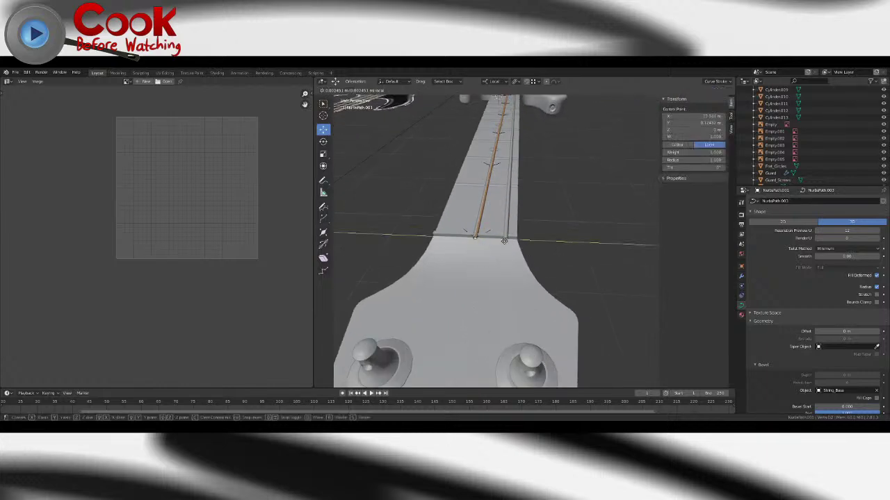
left_click(485, 218)
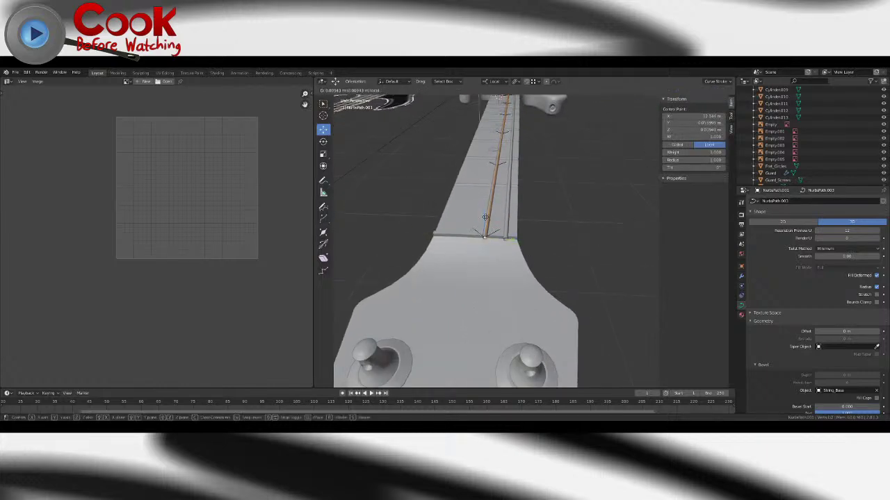
key("Tab")
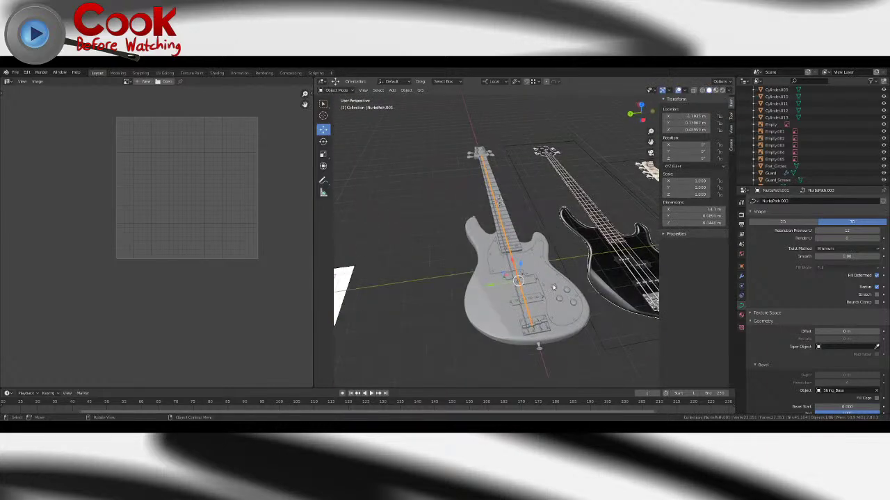
- Select the second string over the pickups and shift it along the Y axis
middle_click_drag(431, 271, 598, 278)
middle_click_drag(512, 281, 572, 246, "shift")
left_click(569, 214)
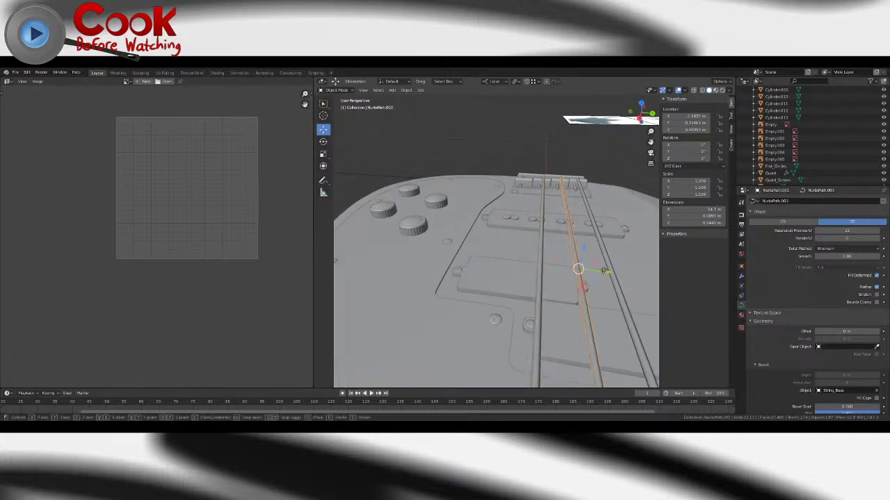
- Shift the string nearest the control knobs sideways over the pickups and move its nut end inward along the nut
left_click(543, 222)
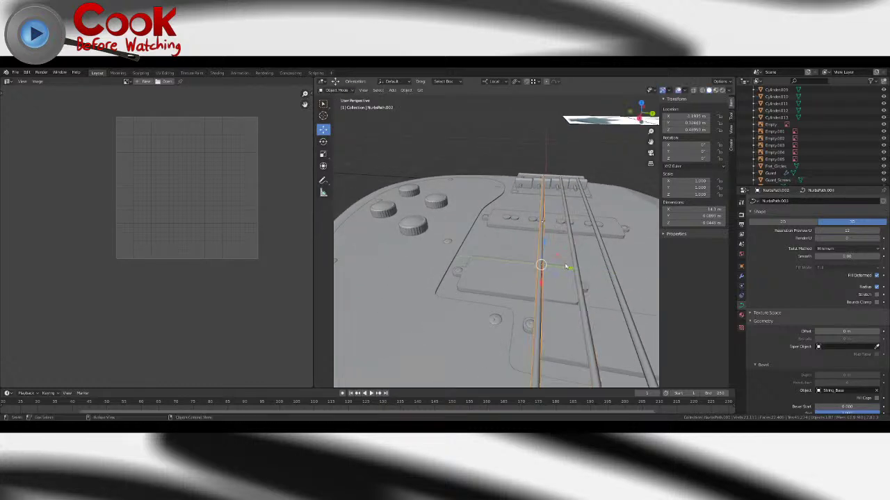
left_click_drag(568, 268, 564, 266)
scroll(564, 267, "down", 5)
mouse_move(577, 257)
middle_mouse_down()
mouse_move(553, 268)
mouse_move(495, 354)
mouse_move(578, 251)
middle_mouse_up()
scroll(564, 272, "up", 3)
middle_click_drag(511, 333, 512, 269, "shift")
scroll(512, 269, "up", 2)
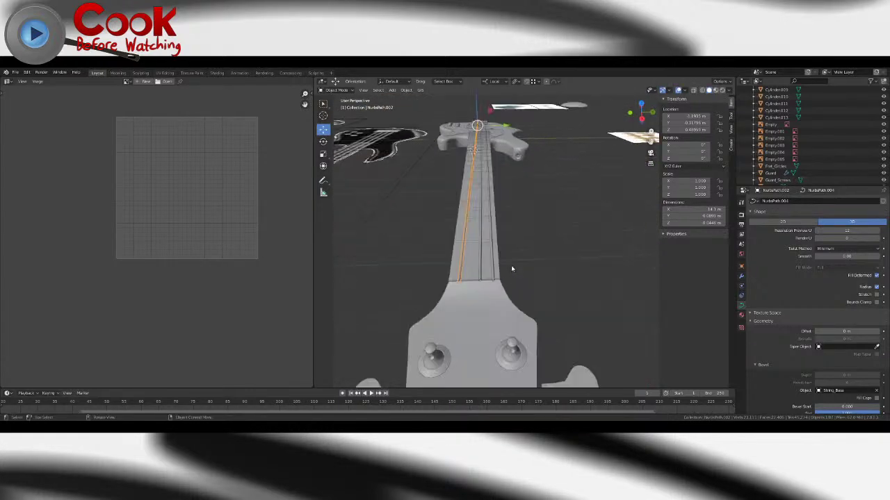
left_click_drag(465, 281, 481, 281)
key("Tab")
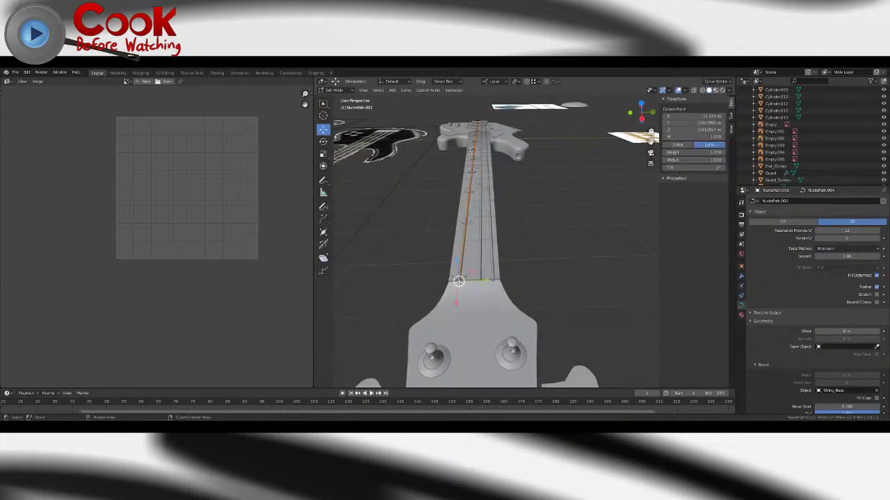
key("g")
key("x")
left_click_drag(493, 281, 493, 280)
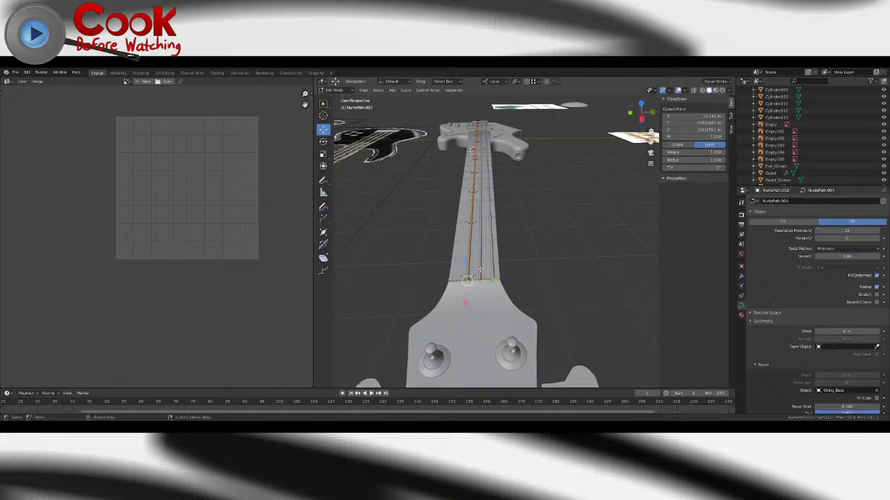
key("Tab")
- Adjust the nut-end control point of the middle string sideways along the nut
left_click(481, 260)
key("Tab")
key("g")
key("x")
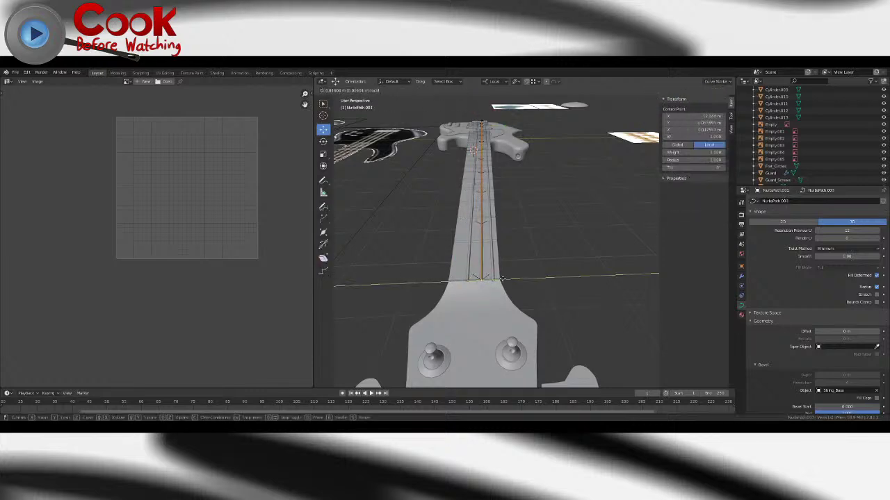
left_click(480, 281)
key("Tab")
- Duplicate the string nearest the control knobs and move the copy sideways onto the free fourth bridge saddle
scroll(479, 281, "down", 6)
middle_click_drag(458, 278, 650, 271)
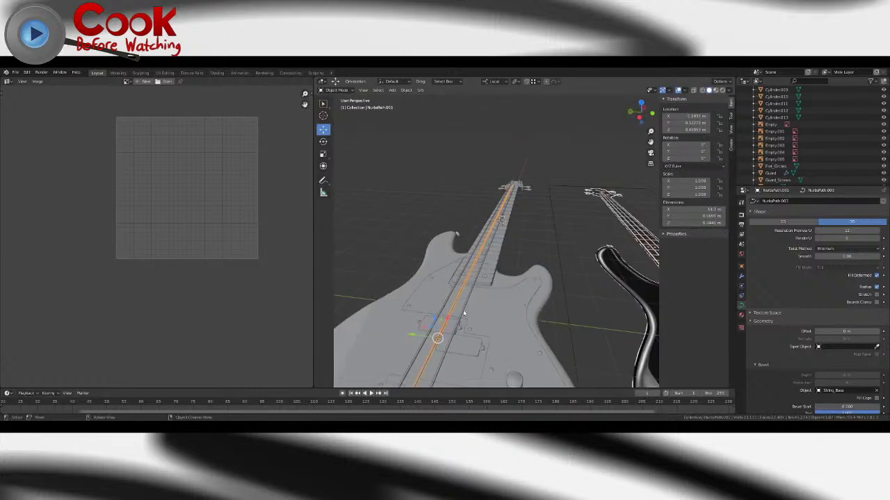
left_click(463, 313)
scroll(480, 313, "down", 5)
middle_click_drag(503, 311, 516, 340)
key("shift+d")
right_click(516, 341)
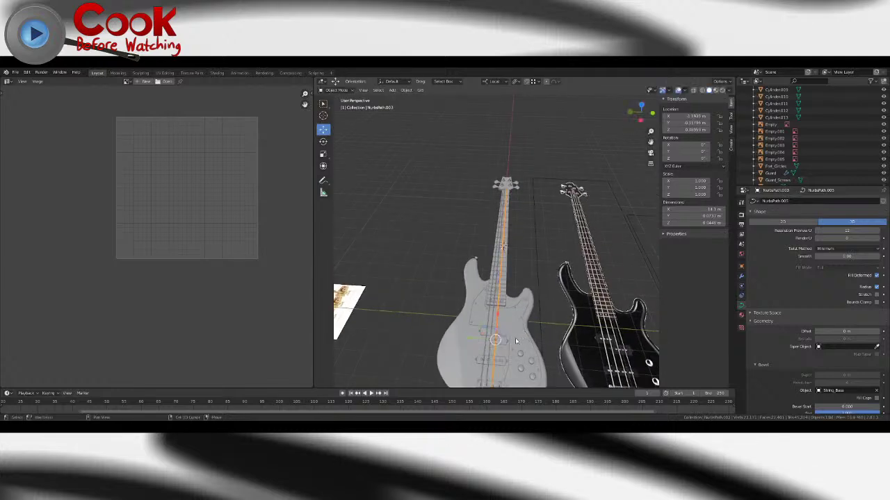
scroll(518, 290, "up", 5)
key("g")
key("x")
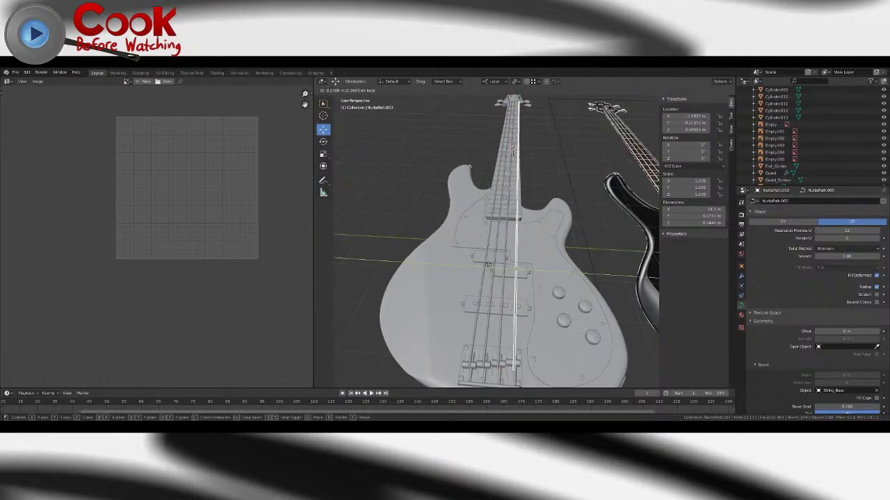
left_click(487, 265)
- Move the nut-end control point of the new fourth string sideways onto the nut
middle_click_drag(487, 265, 403, 260)
scroll(463, 228, "up", 8)
key("Tab")
scroll(462, 228, "down", 6)
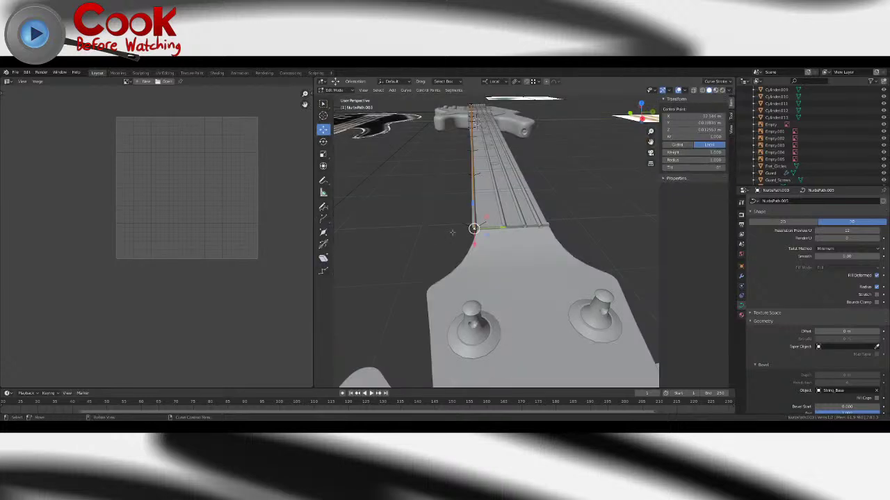
key("g")
key("x")
left_click(516, 228)
middle_click_drag(516, 228, 536, 245)
key("Tab")
- Shift the nut-end control point of the second string sideways to even out the string spacing
left_click(480, 278)
key("Tab")
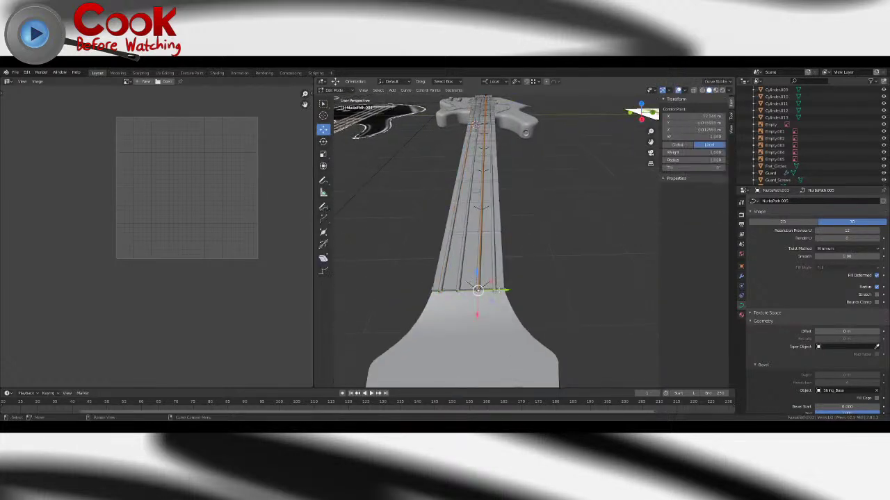
key("g")
key("y")
left_click(495, 276)
middle_click_drag(497, 279, 517, 314)
key("Tab")
- Reposition the nut end of the fourth string along the Y axis near the edge of the nut
left_click(429, 286)
scroll(429, 285, "down", 6)
middle_click_drag(429, 285, 578, 312)
middle_click_drag(517, 235, 495, 320, "shift")
scroll(473, 237, "up", 6)
key("Tab")
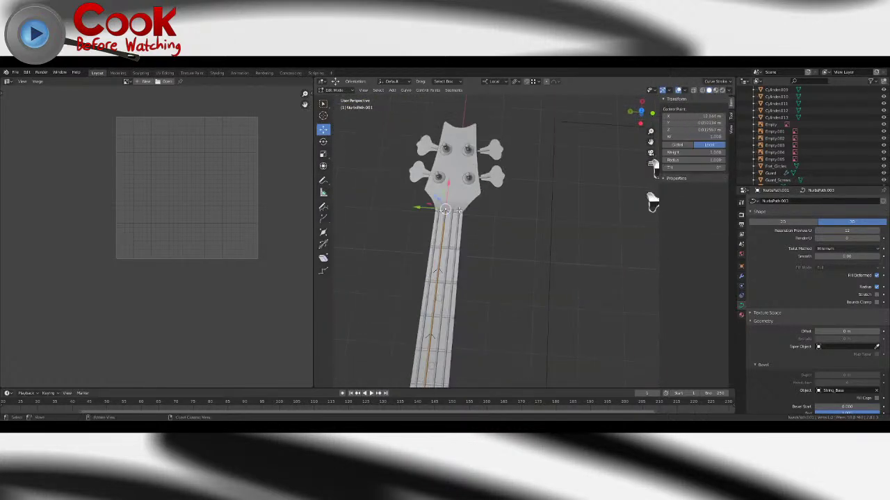
key("g")
key("y")
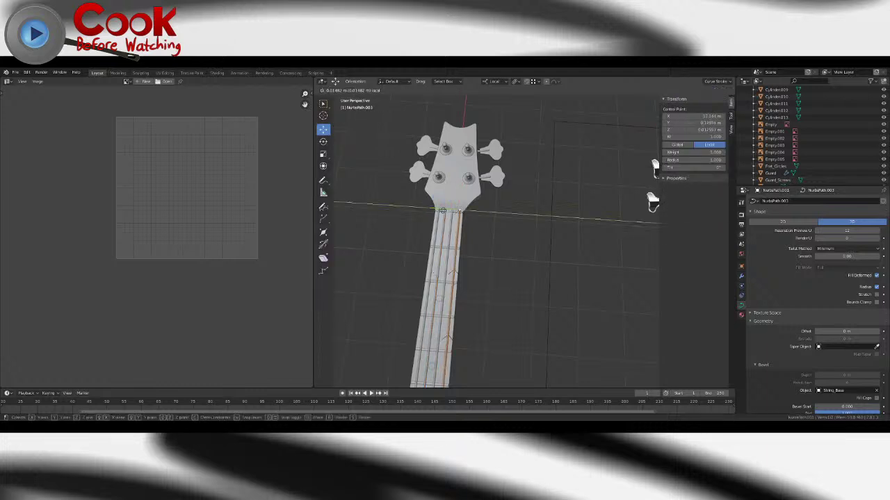
left_click(443, 210)
middle_click_drag(442, 210, 530, 229, "shift")
scroll(530, 231, "up", 2)
key("Tab")
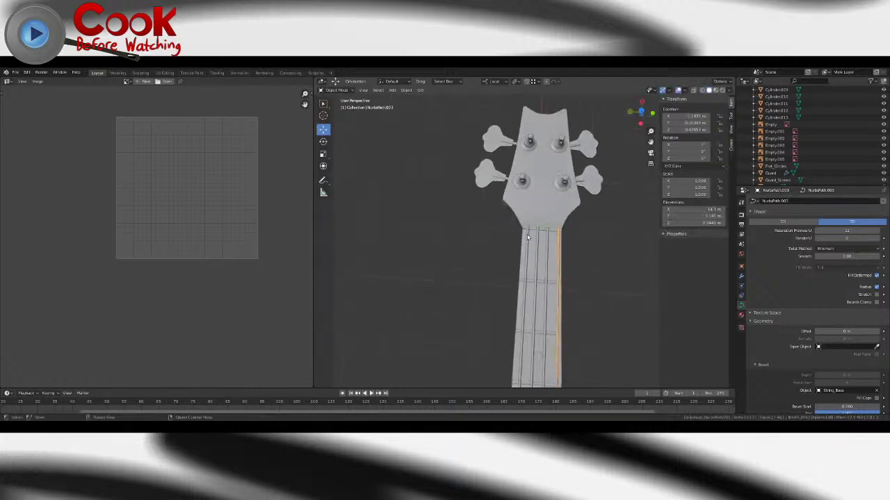
- Fine-tune the nut-end control point of the second string along the Y axis for even spacing
left_click(528, 237)
key("Tab")
left_click(524, 226)
left_click_drag(513, 224, 510, 224)
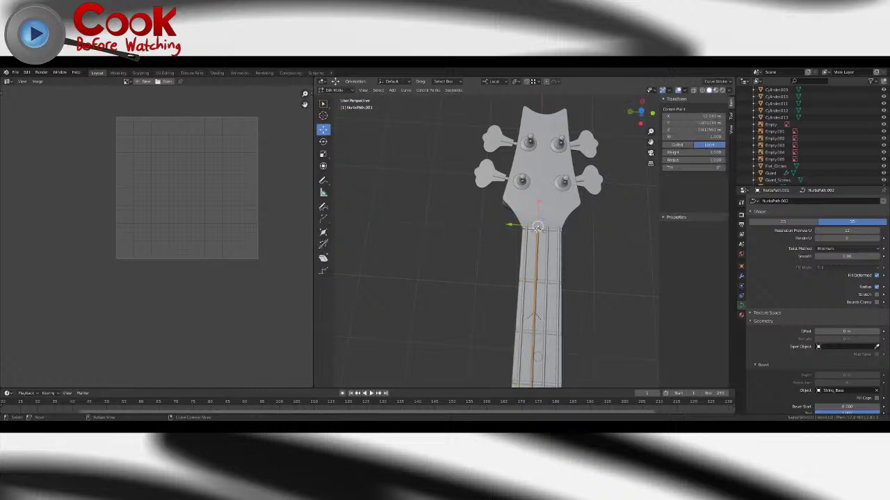
key("g")
key("y")
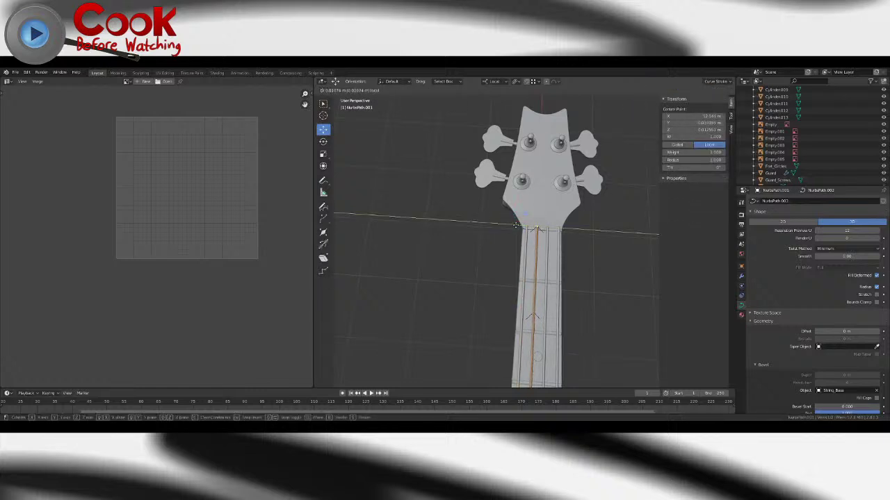
left_click(516, 225)
key("Tab")
- Nudge the nut end of the first string, farthest from the control knobs, slightly inward
left_click(527, 237)
key("Tab")
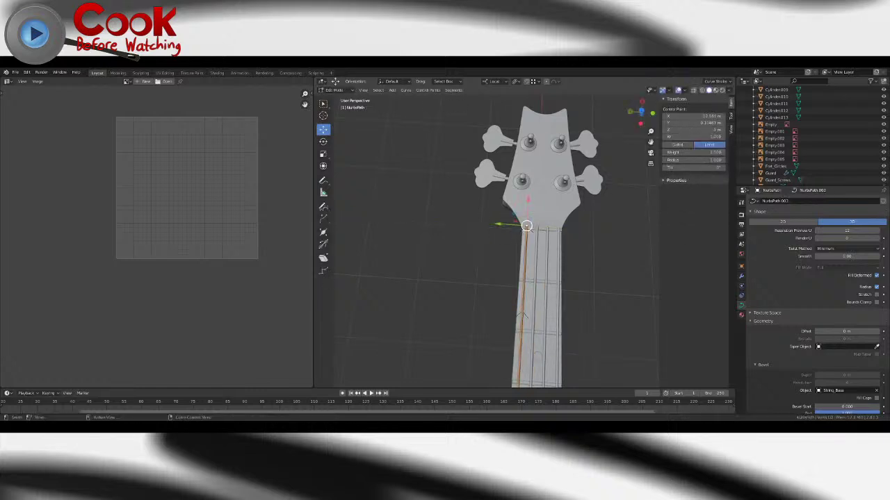
left_click_drag(508, 225, 511, 225)
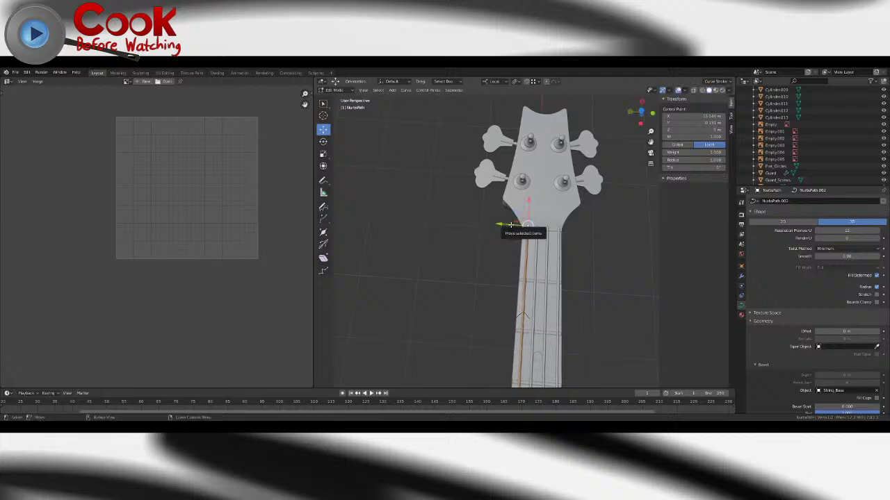
key("Tab")
- Nudge the nut end of the fourth string slightly inward from the fretboard edge
left_click(559, 238)
key("Tab")
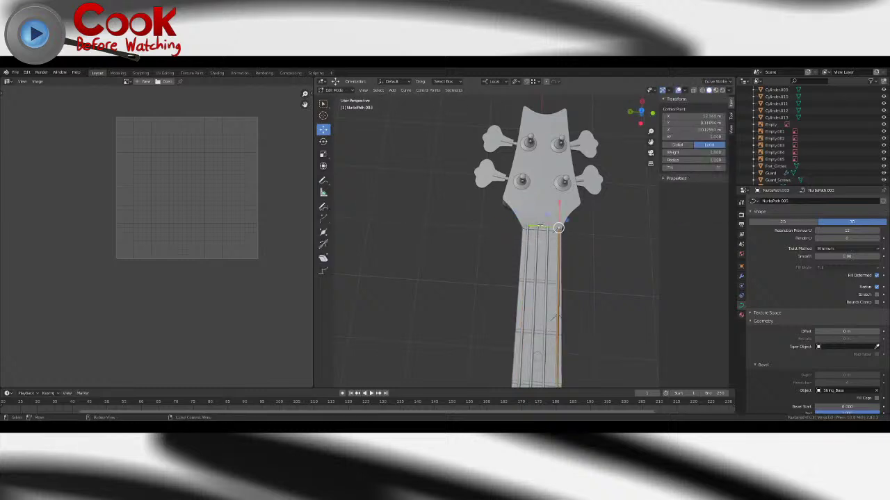
left_click_drag(538, 226, 535, 225)
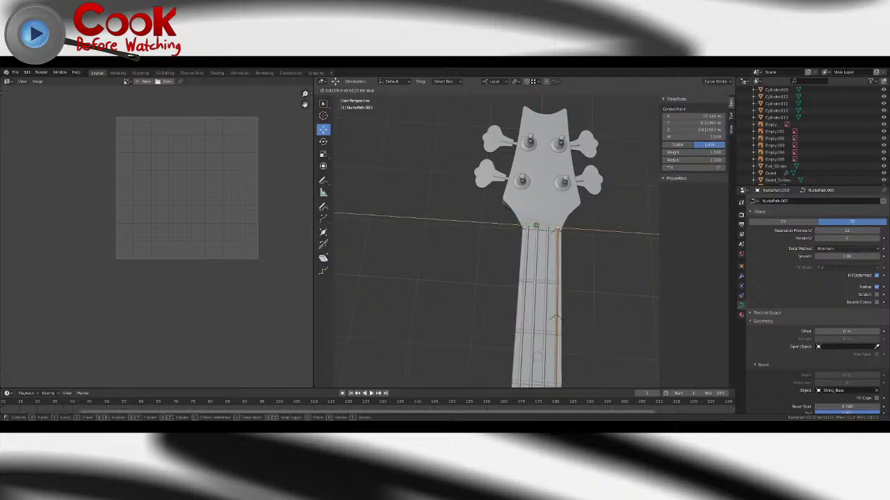
key("Tab")
- Examine how the strings line up with the pickup pole pieces and the bridge on the body
scroll(550, 247, "down", 5)
left_click(636, 223)
middle_click_drag(636, 222, 474, 219)
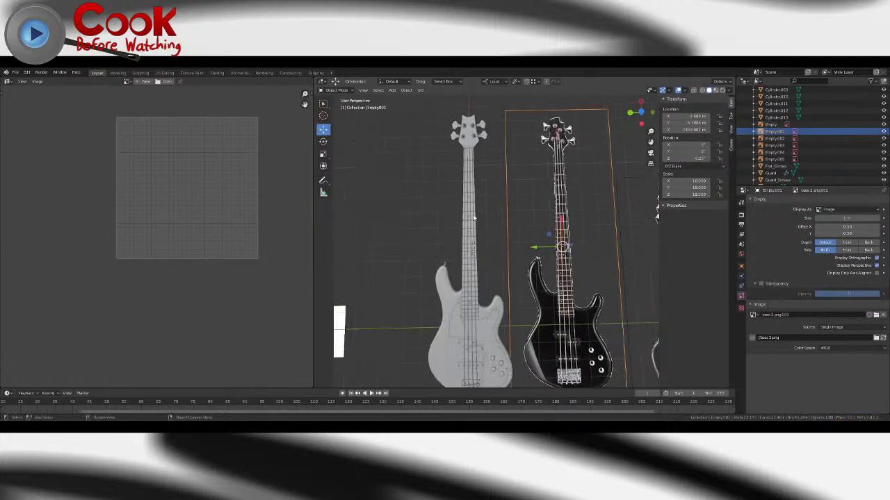
left_click(416, 277)
scroll(416, 278, "up", 2)
middle_click_drag(412, 296, 428, 246, "shift")
middle_click_drag(422, 281, 469, 235, "shift")
scroll(431, 244, "up", 5)
scroll(480, 275, "up", 3)
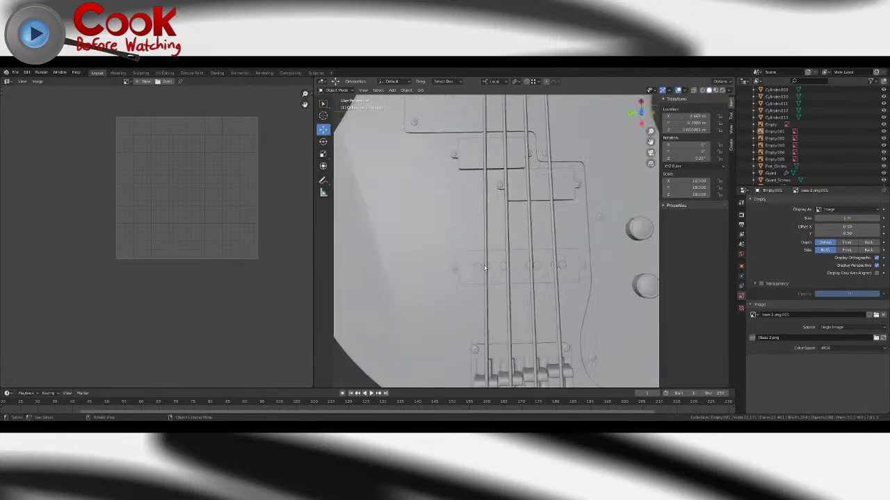
left_click(487, 269)
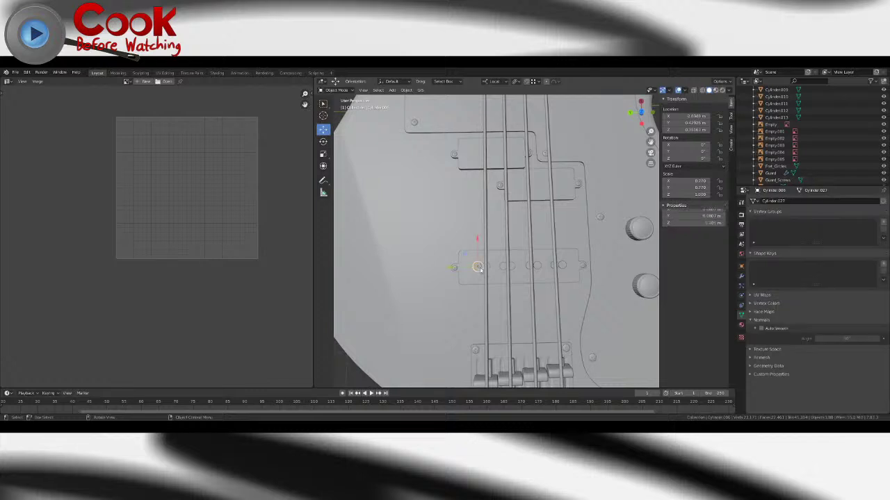
- Switch the viewport to an orthographic top view and frame the bridge and pickups
left_click(392, 91)
mouse_move(408, 104)
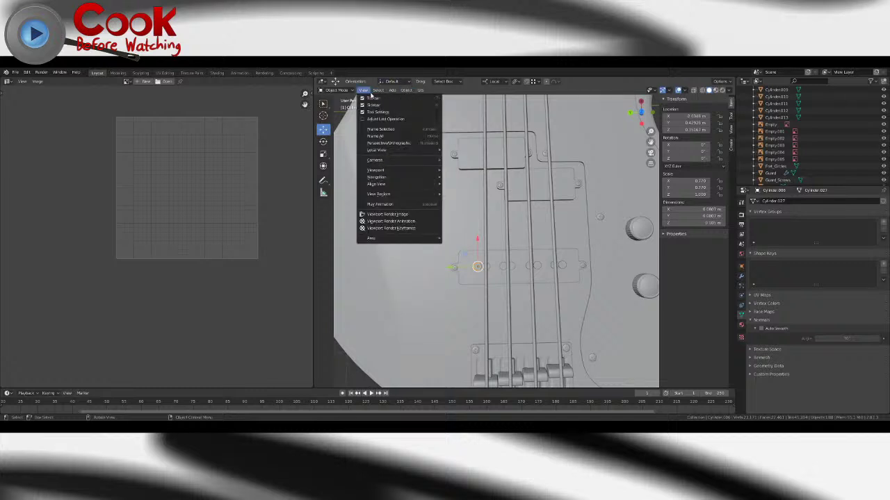
left_click(369, 92)
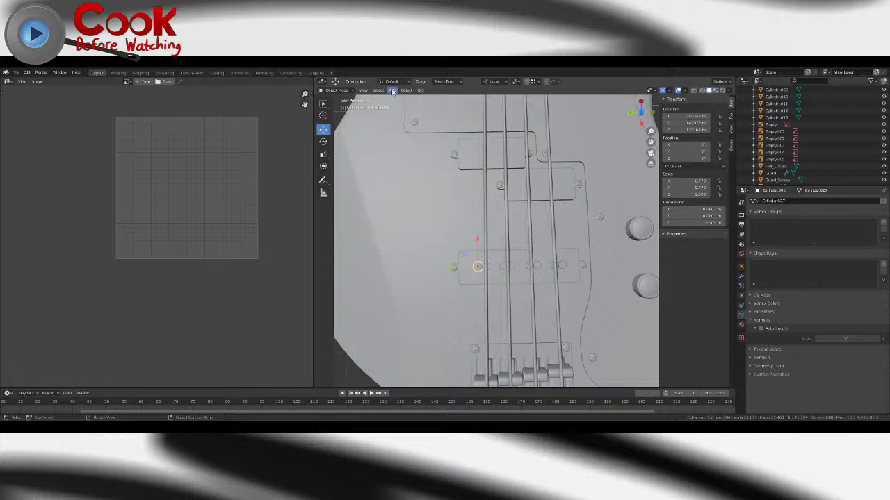
left_click(369, 92)
left_click(386, 142)
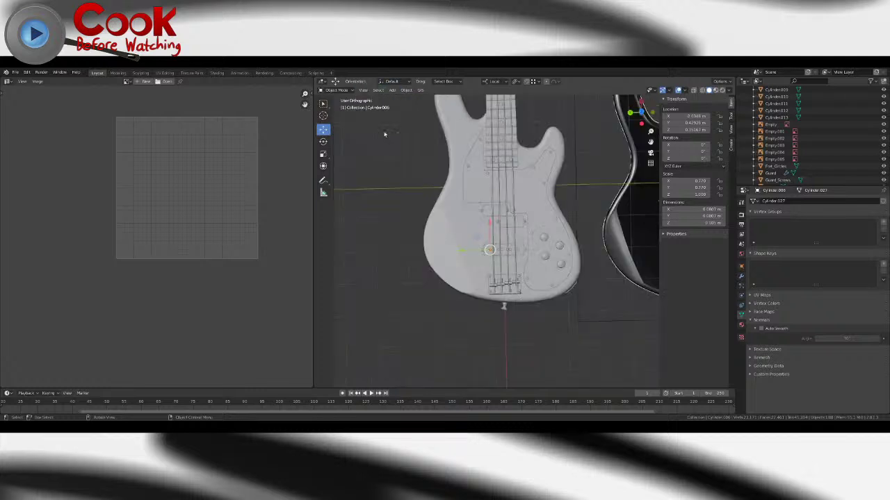
left_click(363, 90)
mouse_move(429, 172)
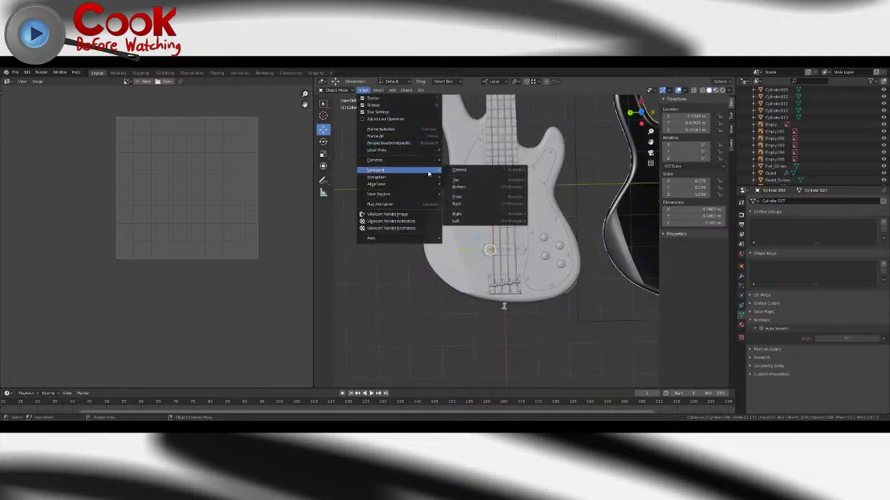
left_click(462, 181)
scroll(498, 228, "up", 5)
scroll(438, 237, "up", 3)
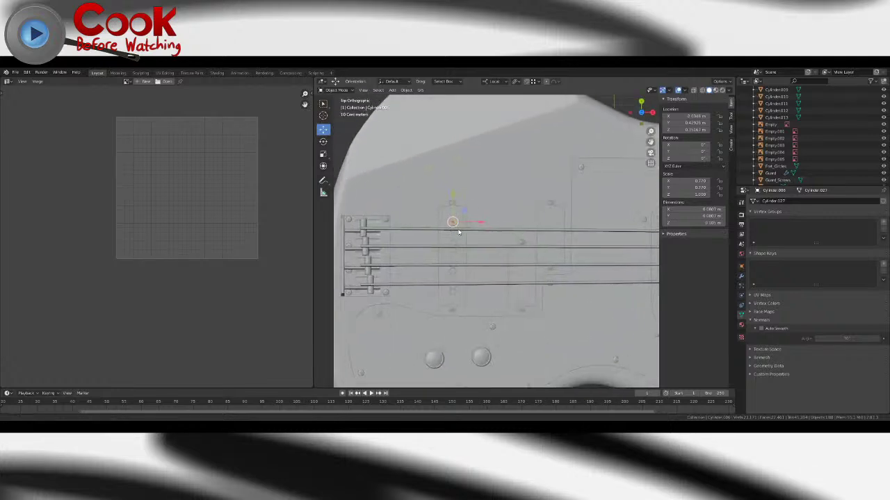
- Shift the first string, farthest from the control knobs, slightly sideways over its bridge saddle
left_click(456, 217)
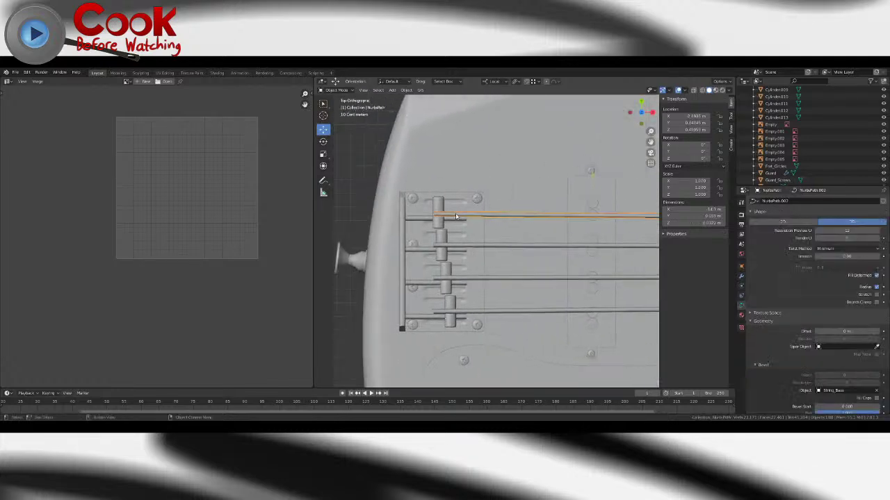
scroll(590, 205, "down", 4)
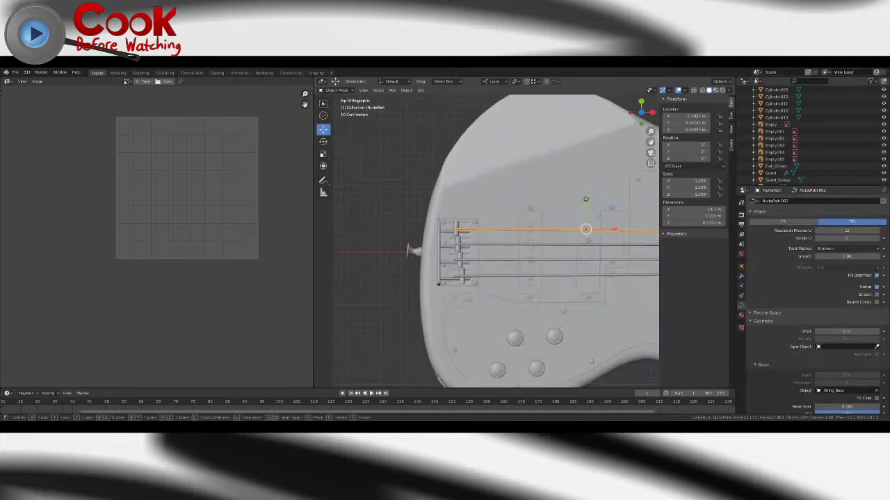
key("g")
left_click_drag(586, 199, 584, 199)
- Inspect the first string's alignment along the neck, the body and the bridge
middle_click_drag(586, 227, 369, 227, "shift")
middle_click_drag(647, 228, 342, 233, "shift")
middle_click_drag(504, 234, 366, 231, "shift")
middle_click_drag(607, 223, 505, 228, "shift")
middle_click_drag(379, 232, 560, 235, "shift")
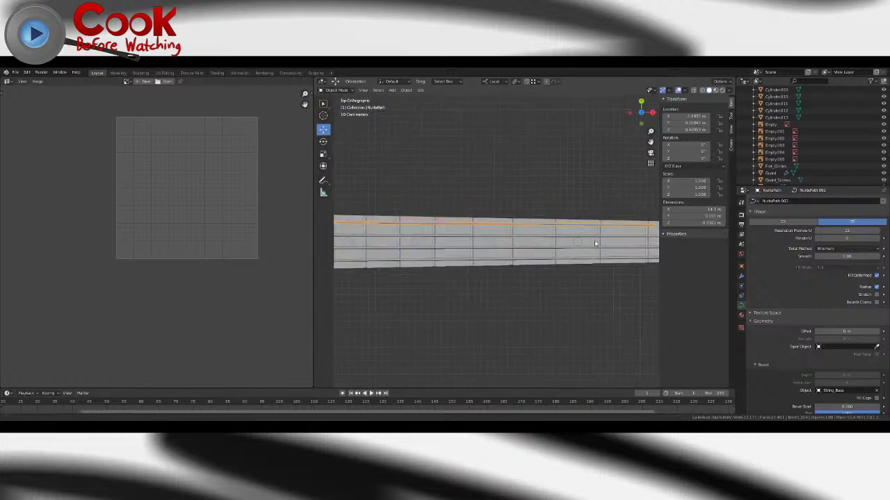
scroll(449, 238, "down", 3)
scroll(448, 238, "down", 2)
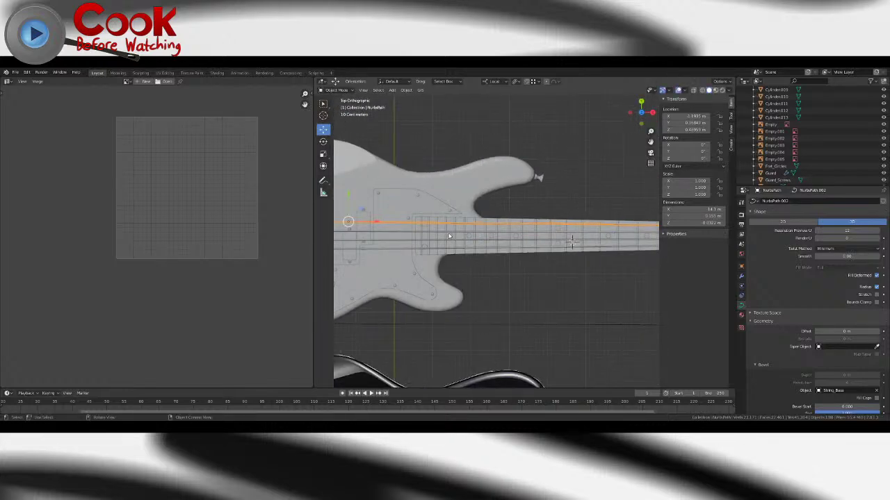
scroll(448, 237, "down", 1)
middle_click_drag(413, 235, 500, 238, "shift")
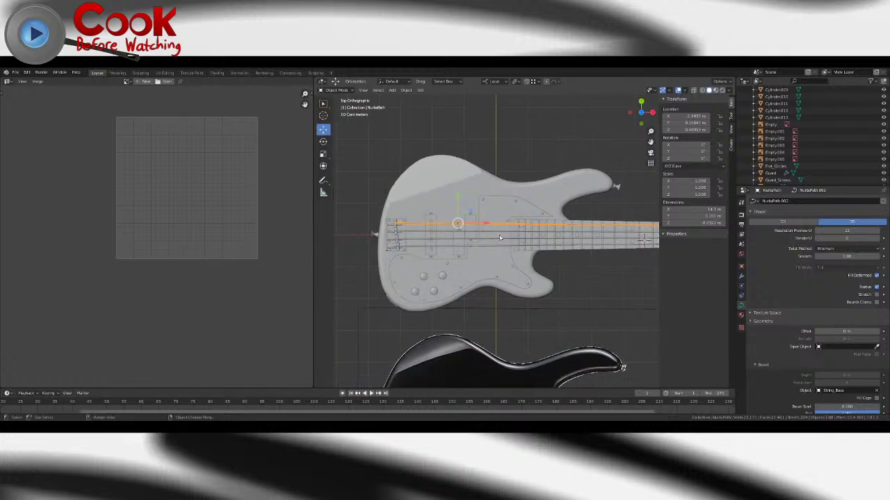
scroll(500, 237, "down", 3)
middle_click_drag(500, 277, 547, 252, "shift")
scroll(517, 206, "up", 2)
scroll(547, 251, "up", 5)
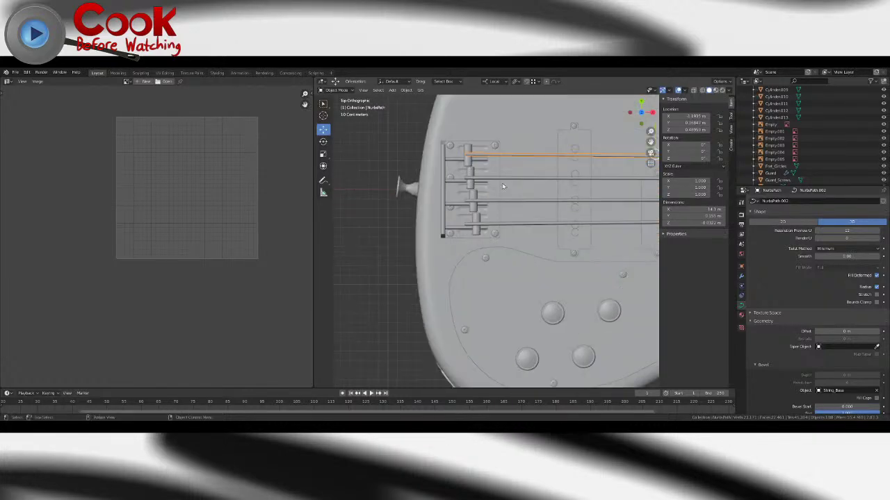
- Move the bridge-end control point of the first string along the Y axis to align it with its saddle
key("Tab")
middle_click_drag(476, 156, 339, 171, "shift")
scroll(368, 174, "down", 4)
key("g")
key("y")
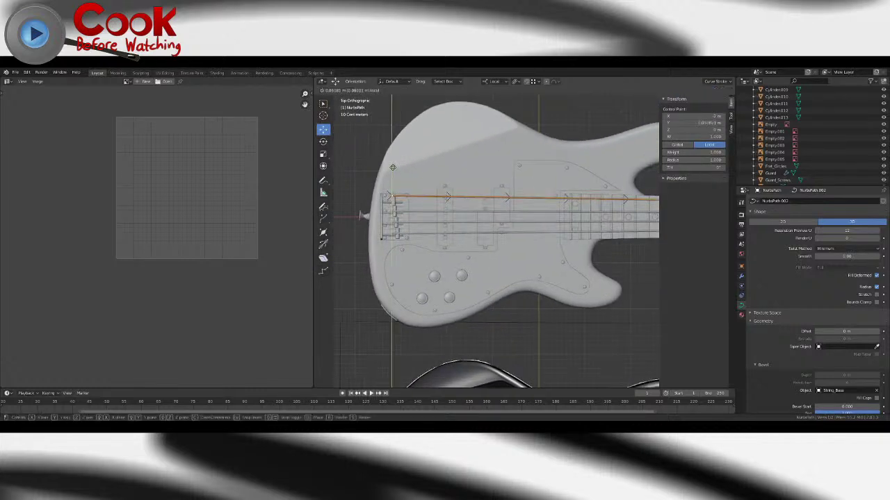
left_click(392, 167)
key("Tab")
- Move the bridge-end control point of the fourth string, nearest the control knobs, along the Y axis toward its saddle
left_click(396, 235)
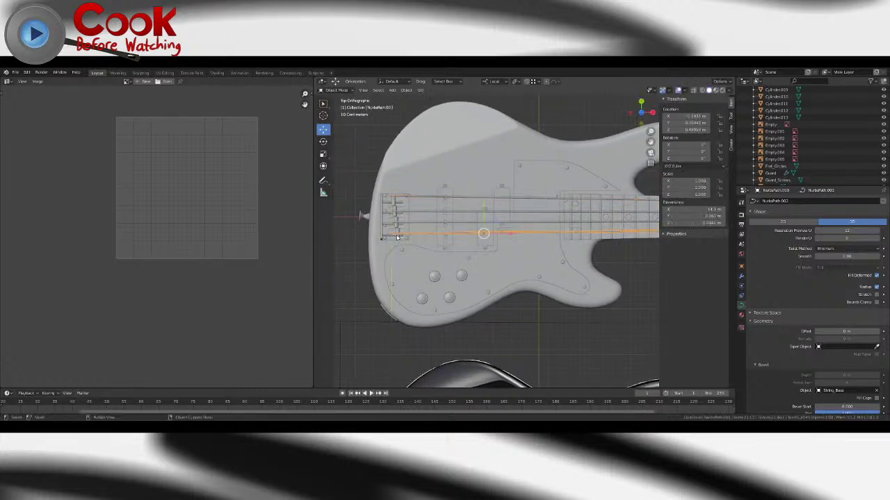
key("Tab")
left_click(395, 234)
middle_click_drag(403, 212, 380, 204, "shift")
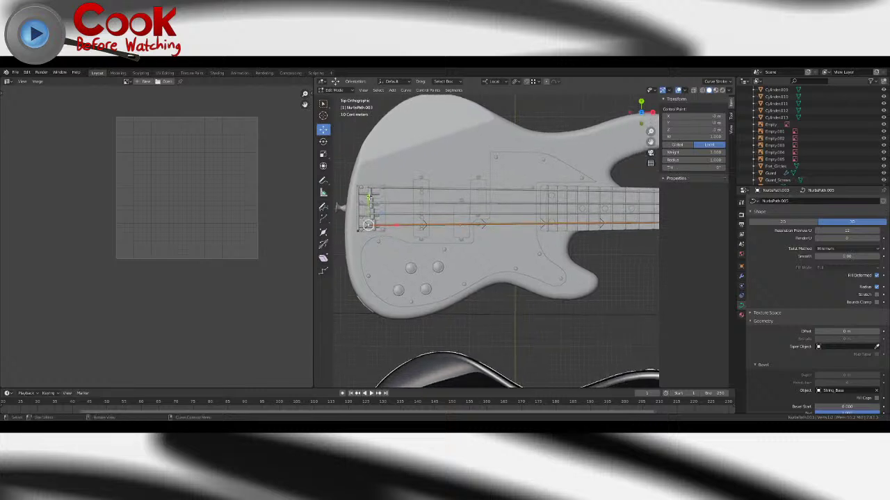
key("g")
key("y")
left_click(367, 205)
key("Tab")
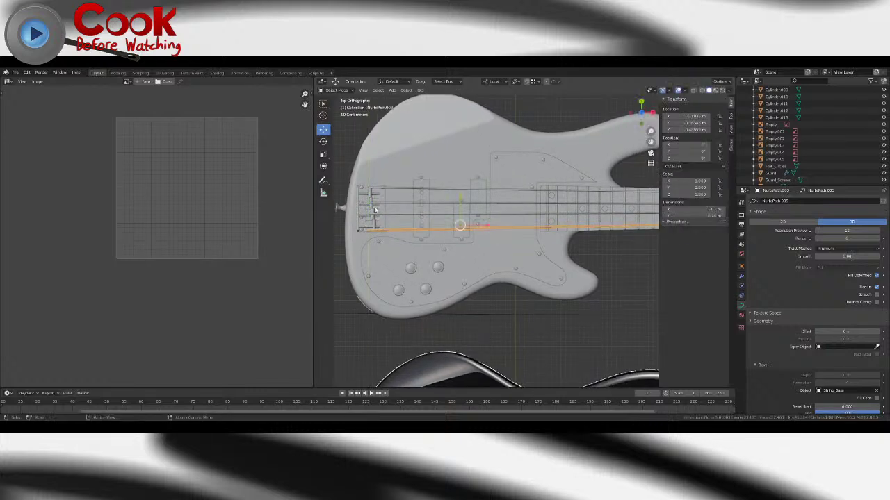
- Move the third string's bridge-end control point along the Y axis toward the control knobs
left_click(369, 214)
key("Tab")
left_click(369, 214)
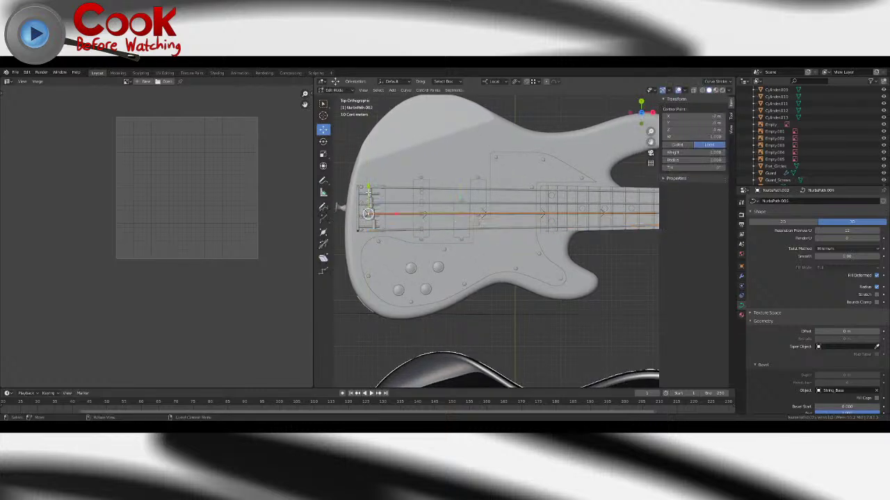
key("g")
key("y")
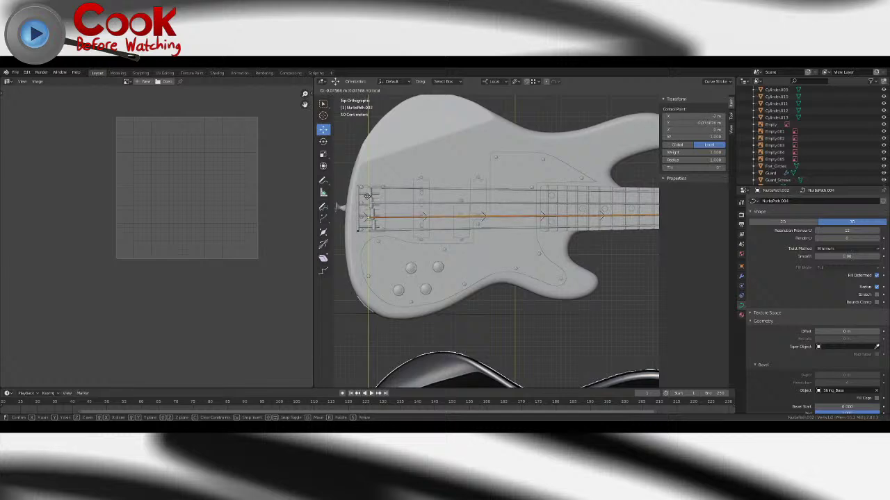
left_click(367, 196)
key("Tab")
- Shift the second string's bridge-end control point along the Y axis, slightly away from the control knobs
left_click(369, 203)
key("Tab")
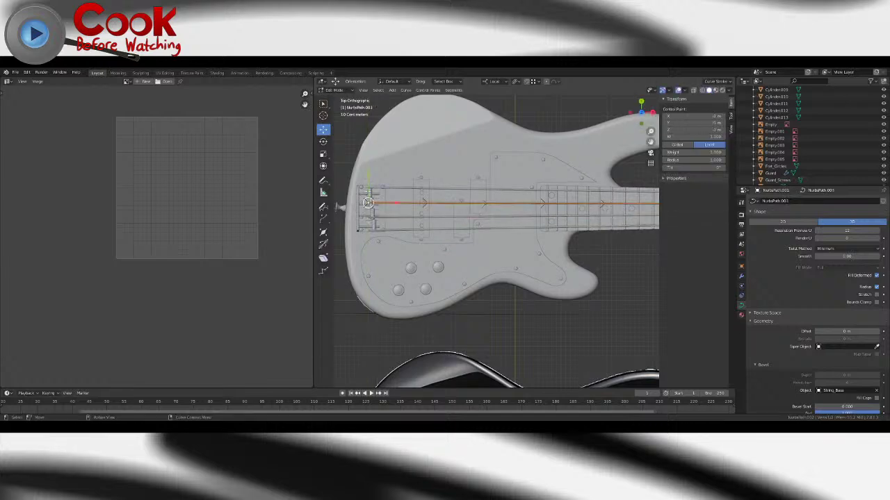
key("g")
key("y")
left_click(369, 203)
key("Tab")
- Readjust the third string's bridge-end control point along the Y axis to even out its spacing
left_click(381, 218)
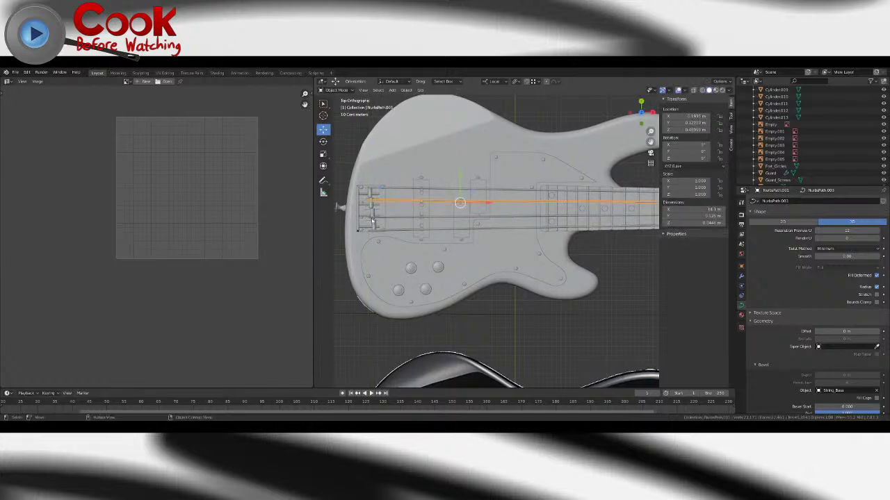
key("Tab")
key("g")
key("y")
left_click(368, 190)
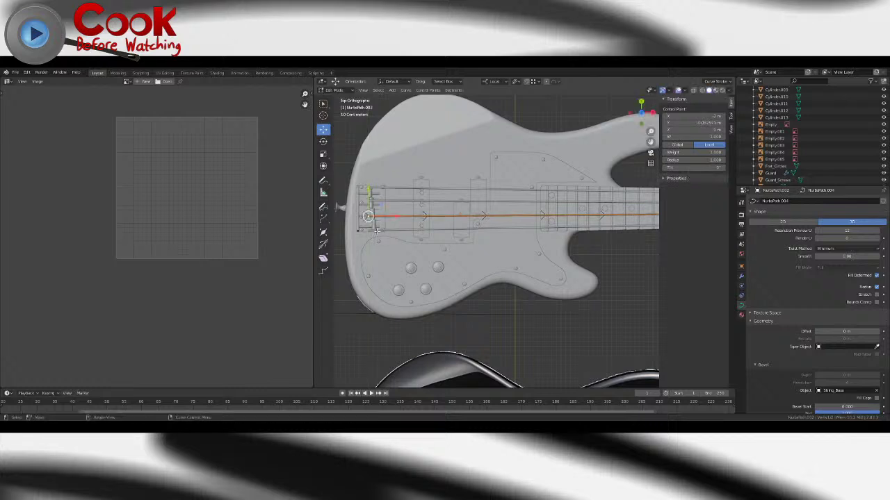
- Nudge the fourth string's bridge-end control point slightly farther outward along Y, then leave curve editing and deselect the string
key("Tab")
left_click(370, 232)
key("Tab")
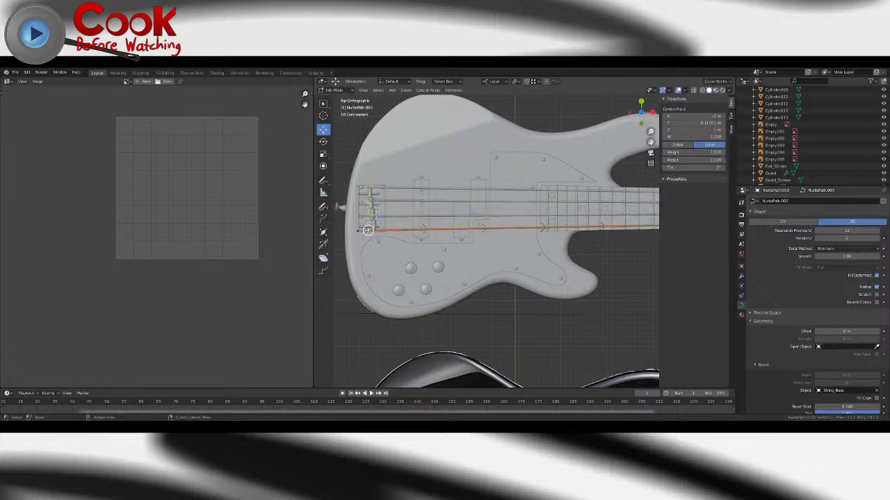
left_click_drag(370, 203, 370, 204)
scroll(486, 233, "down", 2)
middle_click_drag(561, 232, 346, 221, "shift")
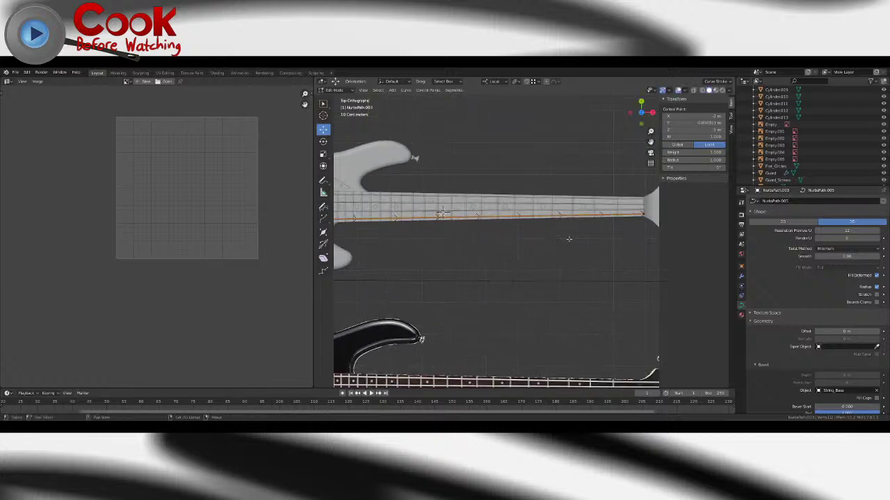
key("Tab")
left_click(587, 238)
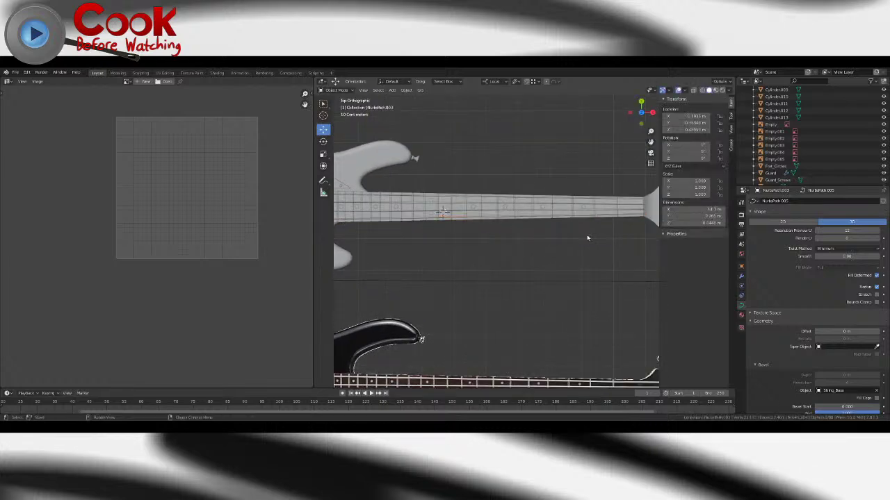
middle_click_drag(427, 239, 536, 235, "shift")
scroll(461, 216, "up", 3)
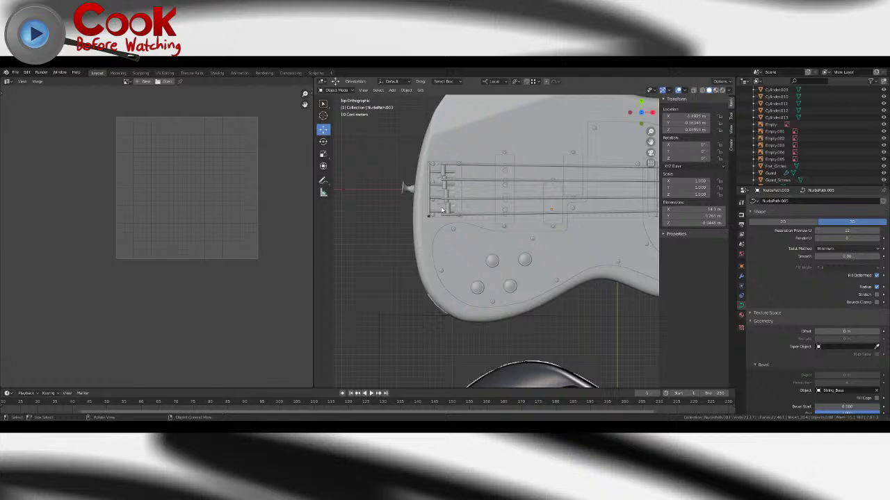
scroll(440, 209, "up", 2)
left_click(435, 193)
key("Tab")
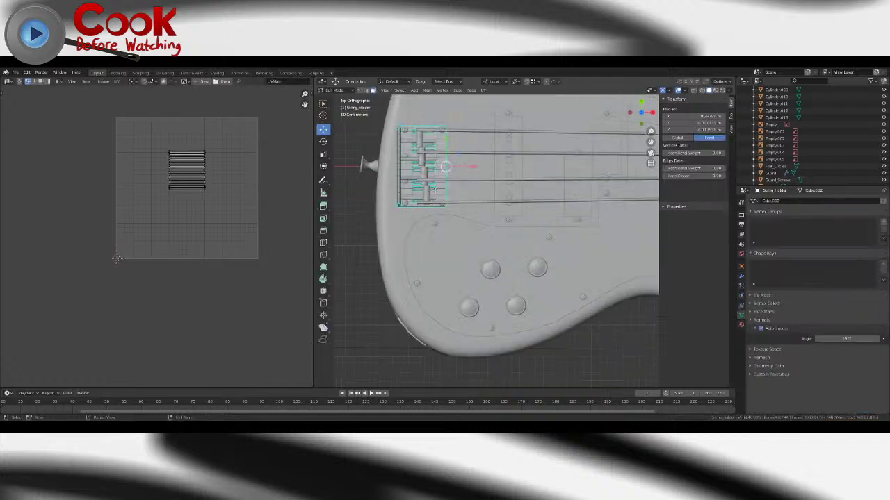
scroll(438, 202, "up", 3)
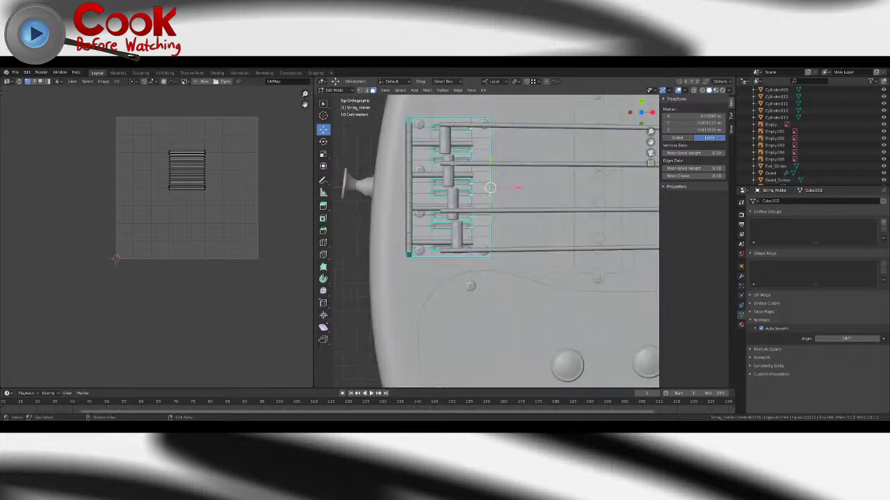
left_click(324, 153)
left_click(446, 144, "shift")
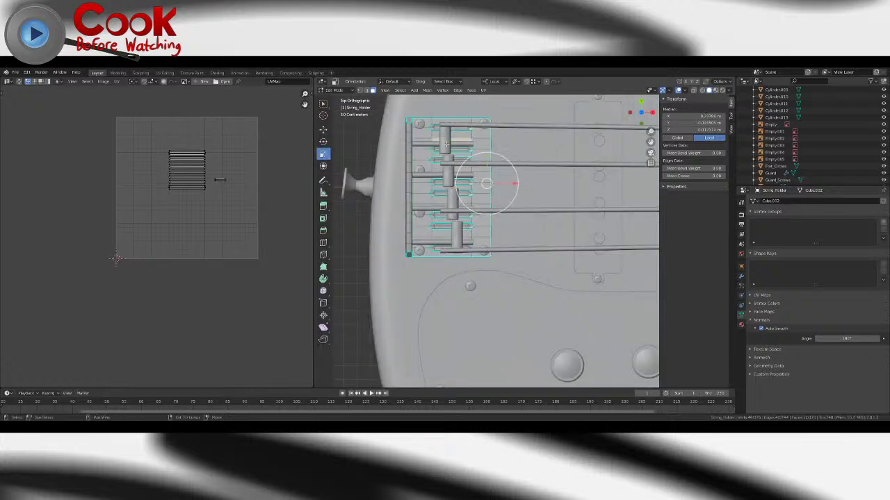
key("Tab")
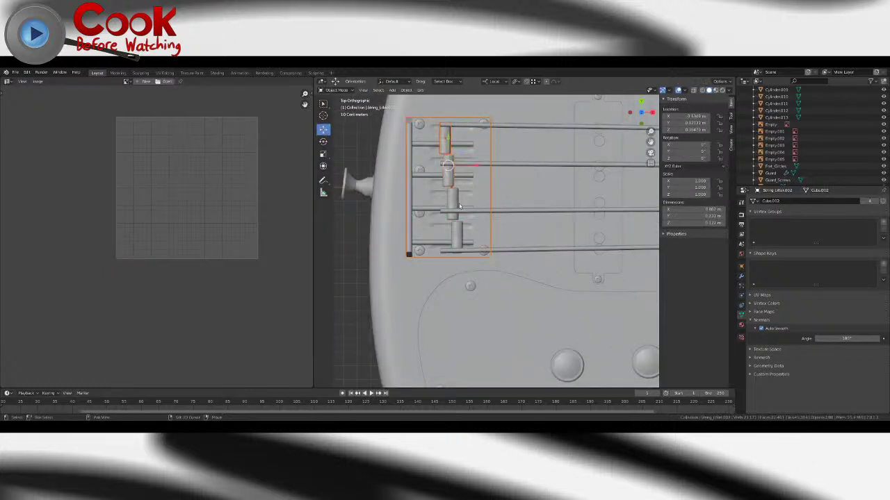
- Try to widen the bridge plate together with its four saddles and long adjustment screws along the Y axis
left_click(458, 206, "shift")
left_click(458, 237, "shift")
left_click(421, 243, "shift")
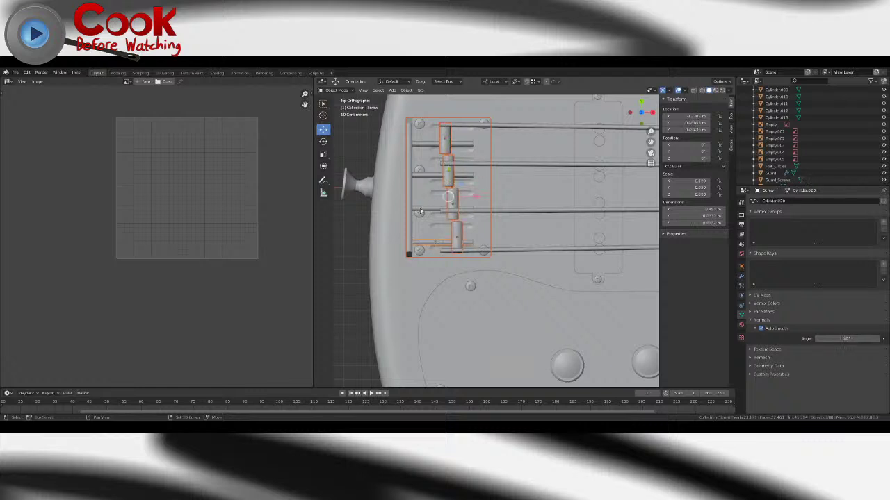
left_click(421, 209, "shift")
left_click(426, 175, "shift")
left_click(431, 144, "shift")
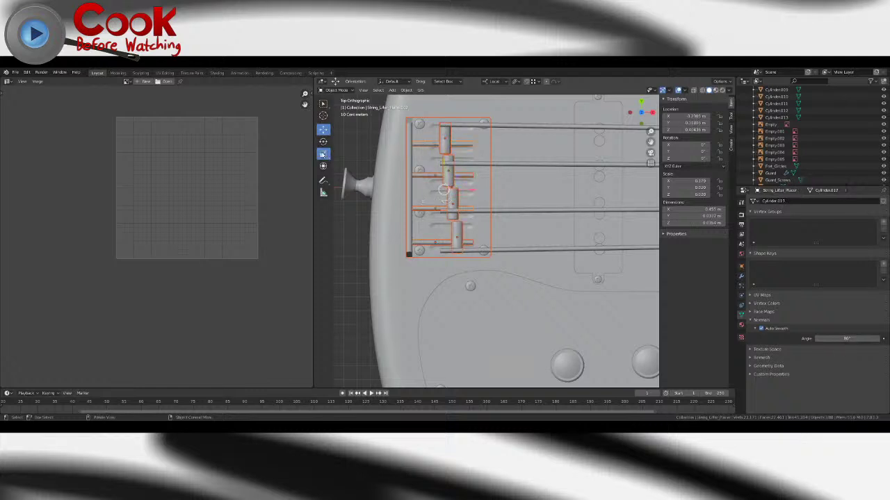
left_click(323, 153)
left_click_drag(443, 165, 443, 160)
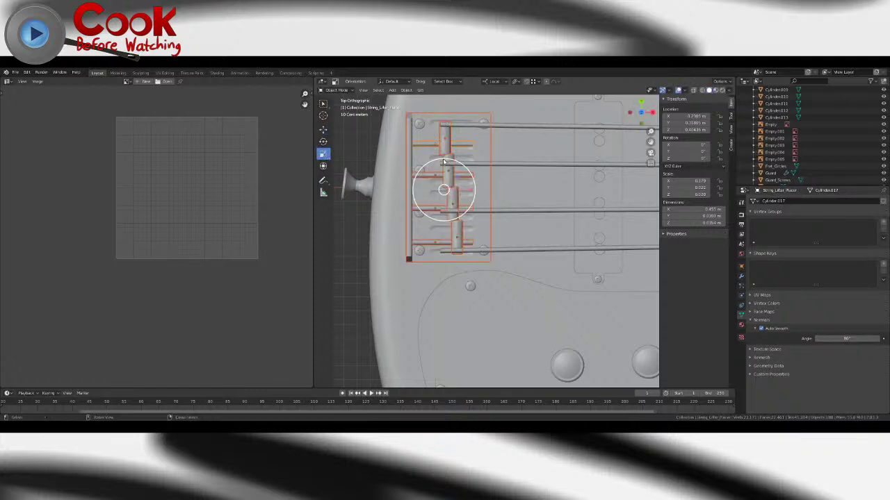
- Try scaling the selected bridge parts along Y with a different pivot point, and undo the scaling
left_click(499, 81)
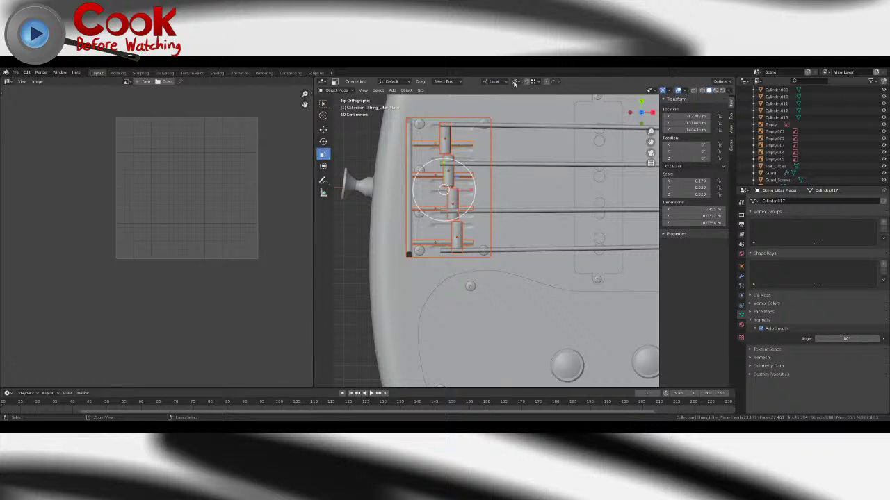
left_click(514, 82)
left_click(519, 112)
left_click_drag(444, 164, 444, 153)
key("ctrl+z")
- Try to select the outer edge faces of the bridge plate beside the first string in Edit Mode
key("Tab")
scroll(445, 156, "up", 4)
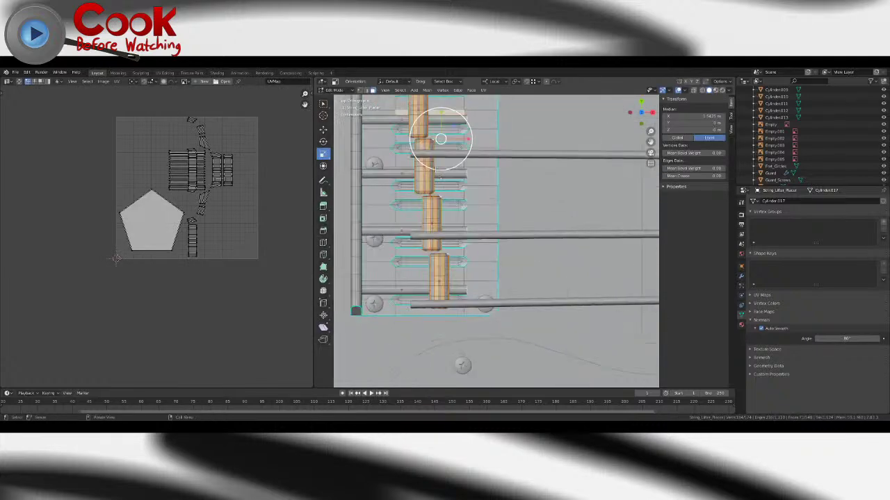
middle_click_drag(432, 153, 438, 161, "shift")
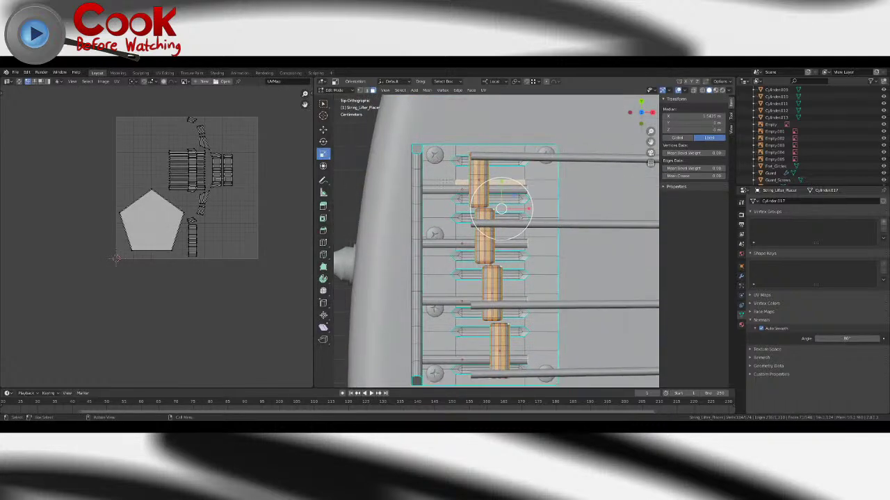
left_click(455, 152)
left_click(456, 152, "shift")
left_click(456, 151, "shift")
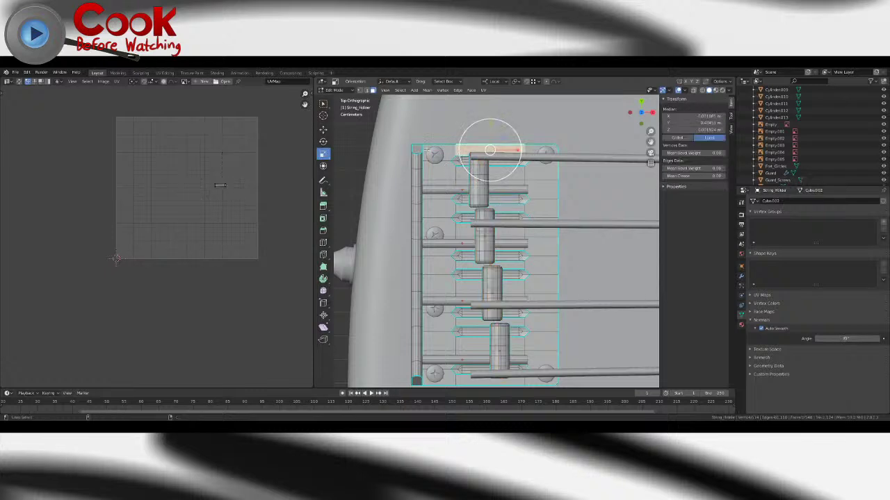
left_click(417, 150, "shift")
left_click(455, 152)
key("w")
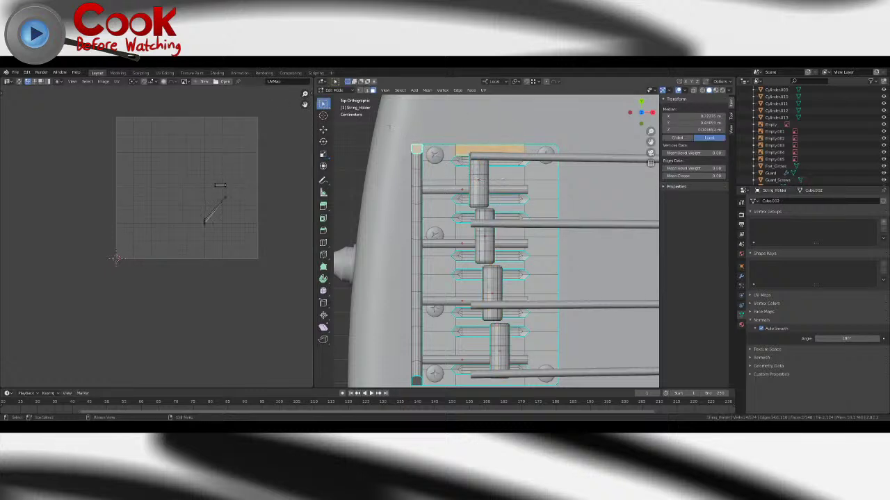
- Try adding the neighbouring rim and corner faces of the bridge plate to the selection, and undo those additions
left_click(416, 160, "shift")
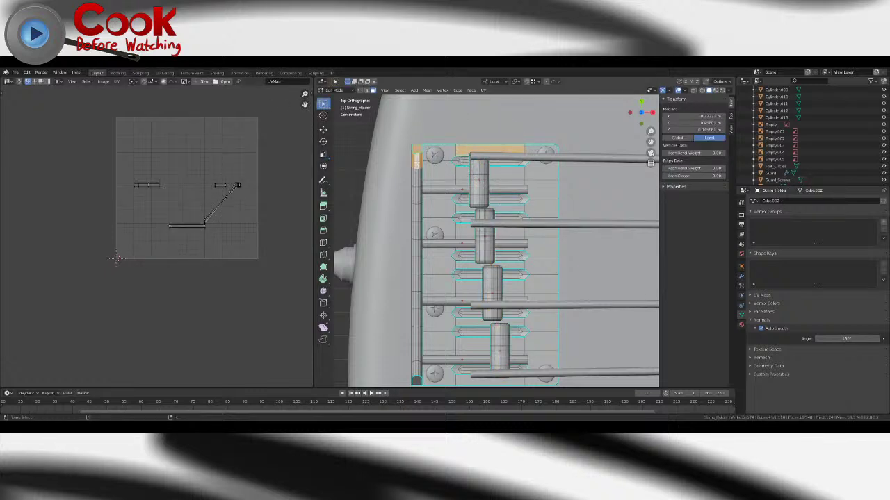
left_click(443, 149, "shift")
left_click(536, 150, "shift")
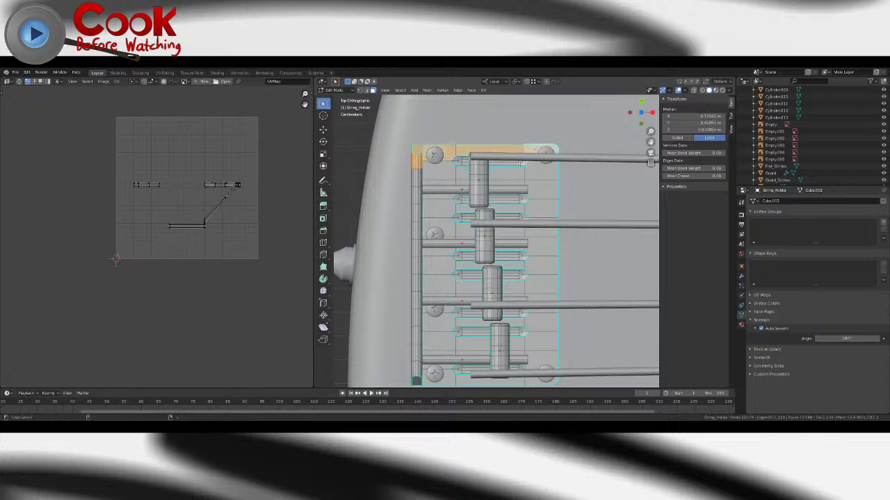
left_click(522, 163, "shift")
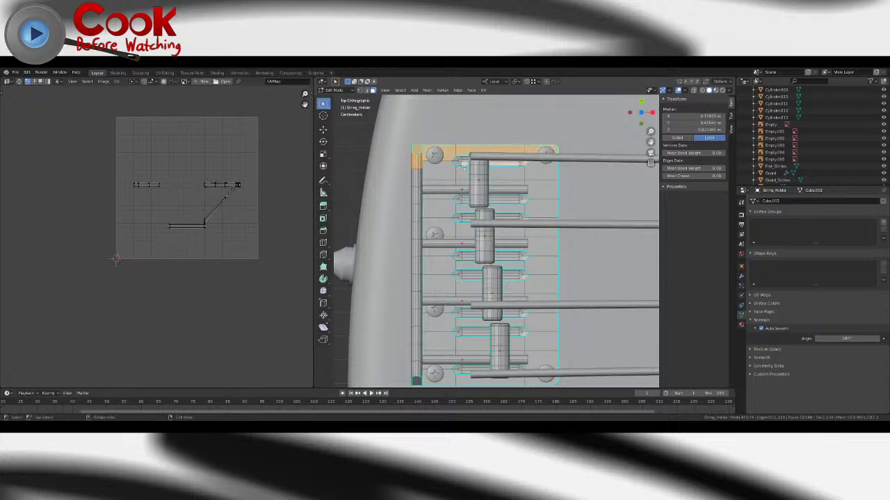
left_click(523, 164, "shift")
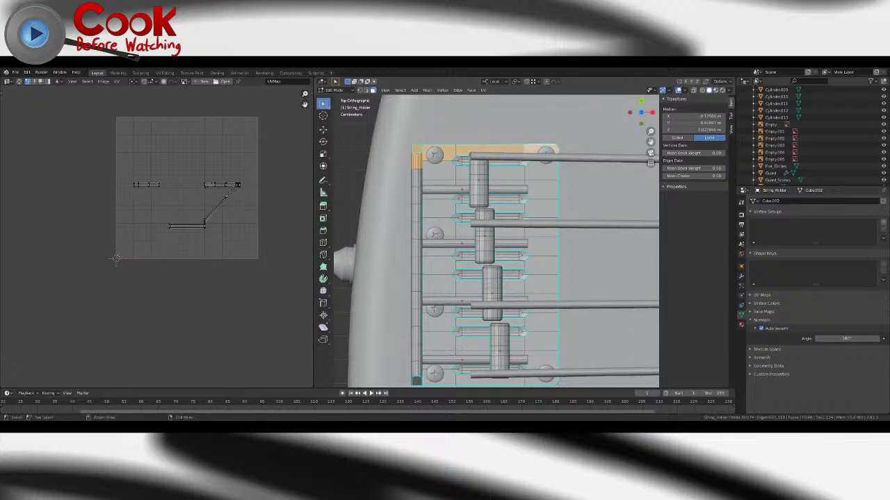
key("ctrl+z")
key("ctrl+z")
key("ctrl+z")
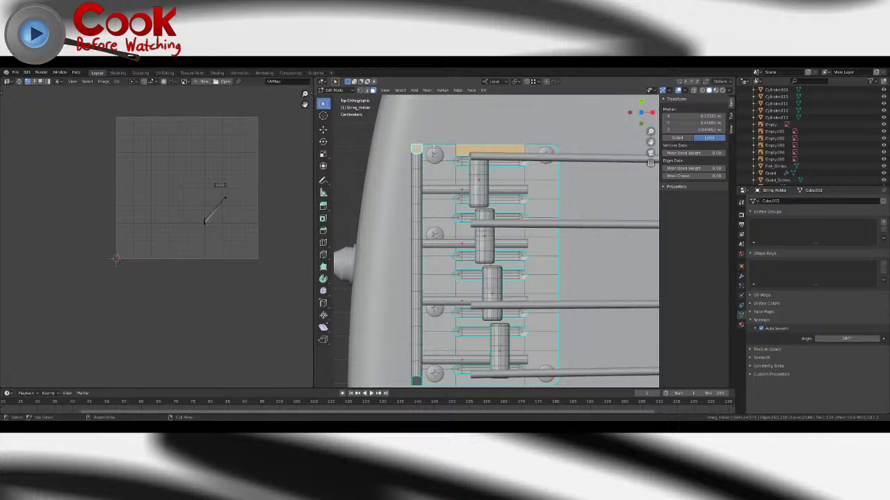
- Try a box selection over the first-string end of the bridge plate, then leave mesh editing without changes
left_click_drag(391, 131, 586, 206)
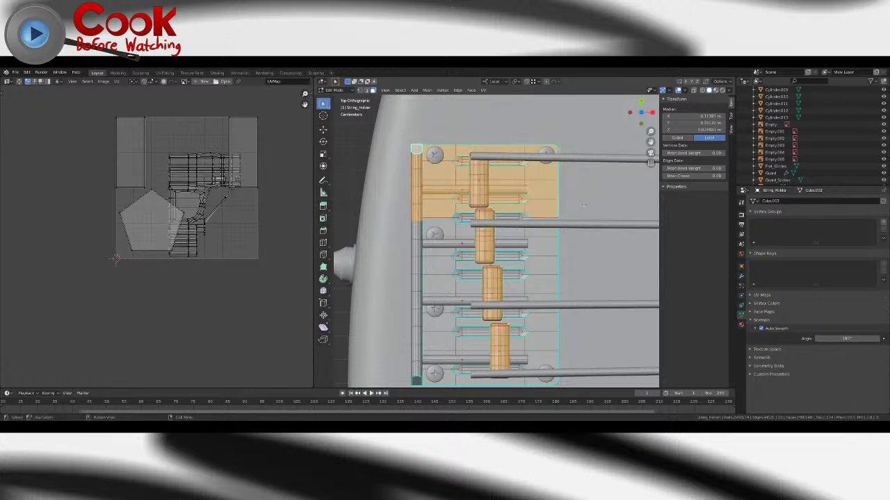
key("Tab")
left_click(546, 199)
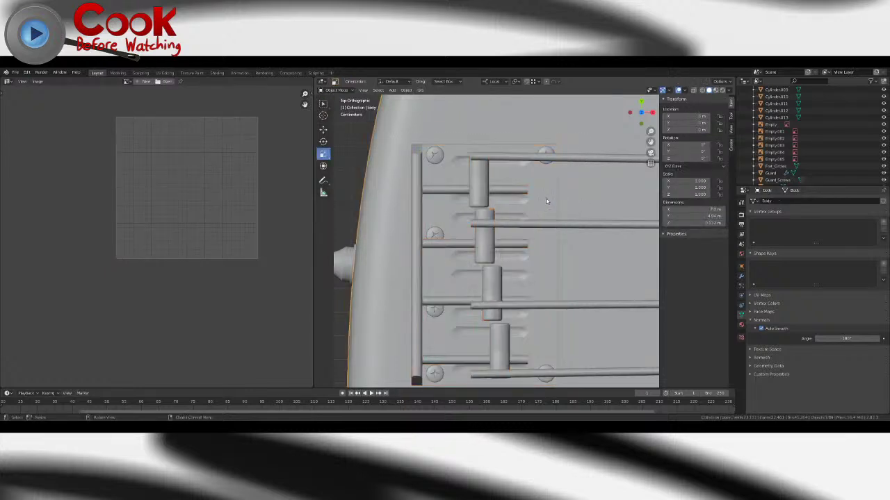
key("Tab")
key("Tab")
left_click(549, 201)
- Move the first and second bridge saddles along the Y axis to centre them under their strings
left_click(477, 183)
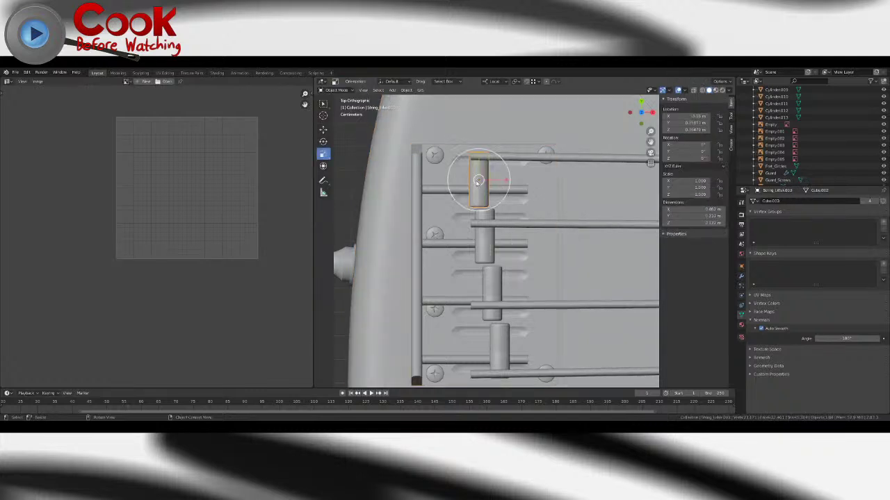
left_click(324, 130)
left_click_drag(478, 153, 478, 129)
left_click(489, 242)
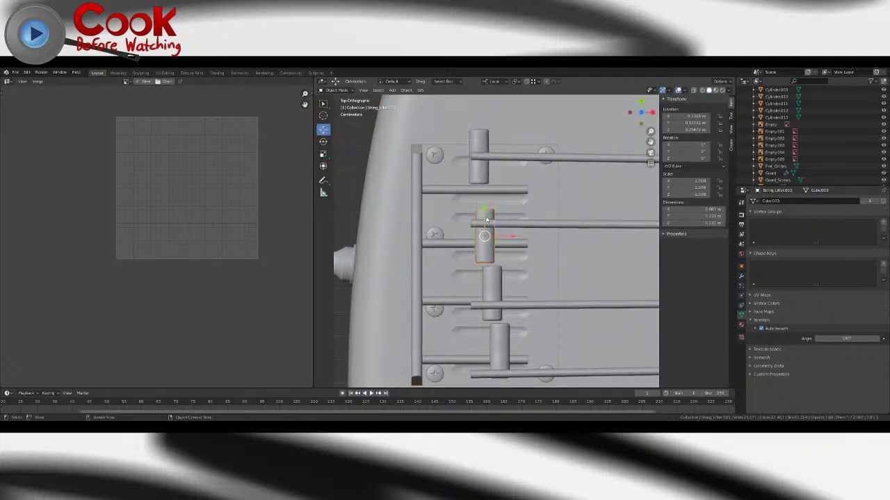
left_click_drag(488, 216, 488, 202)
- Move the third and fourth bridge saddles along the Y axis to centre them under their strings
left_click(493, 286)
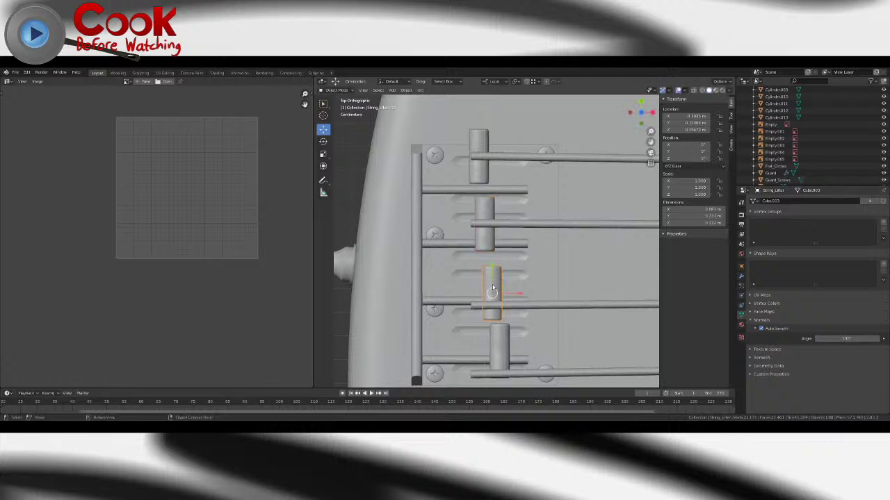
middle_click_drag(494, 286, 499, 239, "shift")
left_click_drag(498, 225, 497, 237)
left_click(510, 315)
middle_click_drag(510, 315, 505, 283, "shift")
left_click_drag(501, 245, 499, 273)
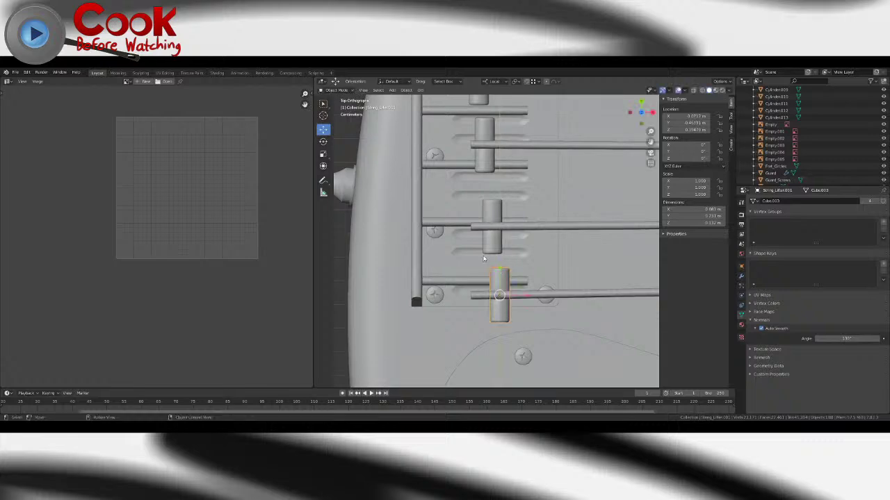
- Scale the whole bridge plate mesh along its Y axis to about 1.2 times so it reaches beyond the outer strings
left_click(519, 252)
key("Tab")
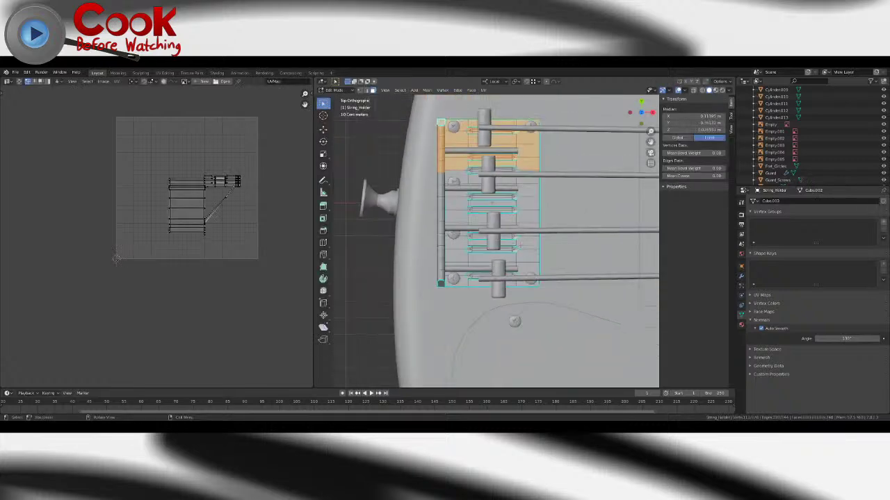
key("a")
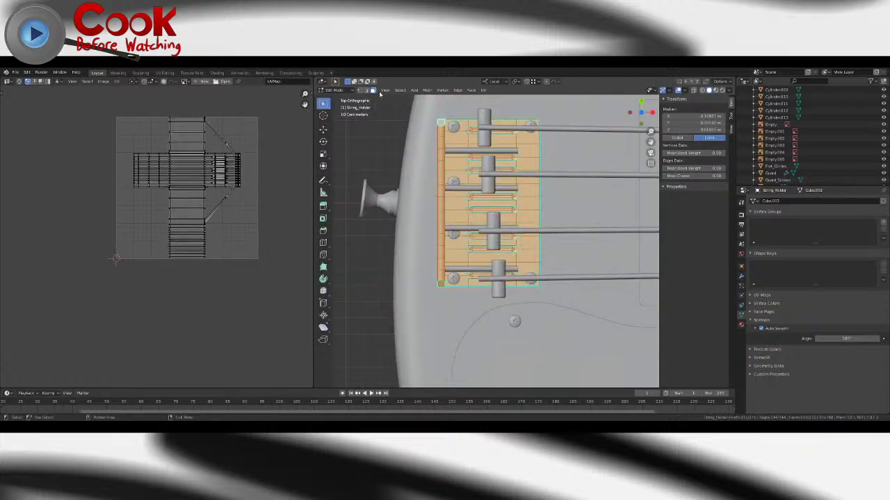
left_click(323, 154)
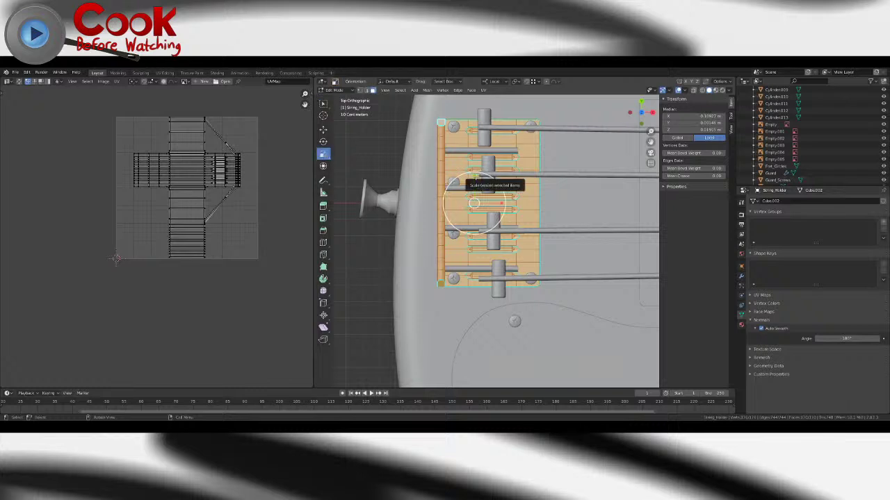
left_click_drag(475, 176, 475, 170)
key("ctrl+z")
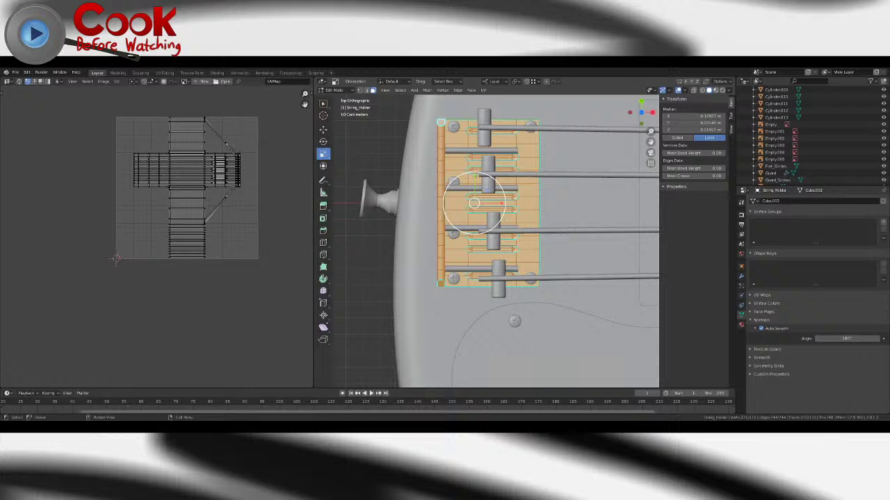
left_click_drag(475, 176, 475, 166)
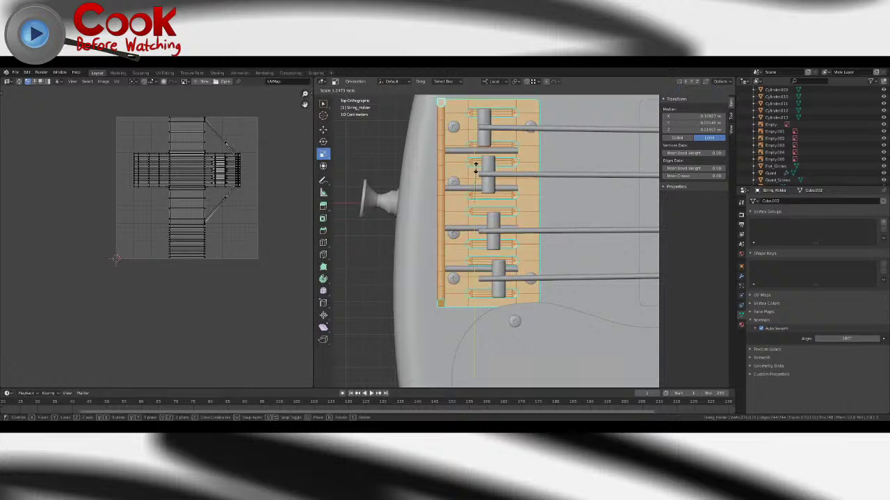
left_click_drag(475, 167, 475, 169)
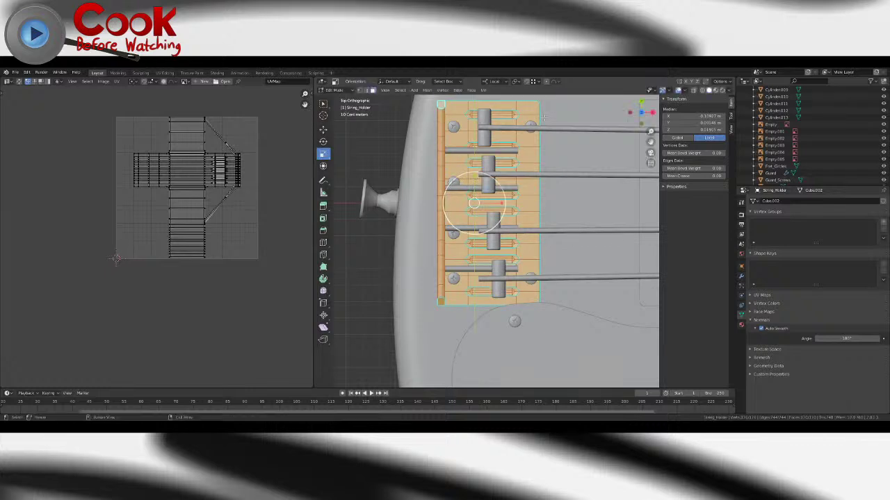
key("Tab")
left_click(486, 116)
key("Tab")
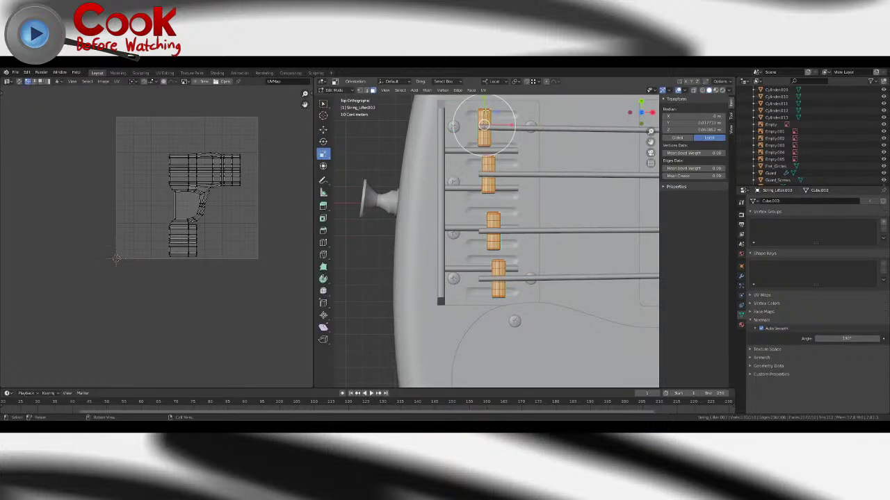
middle_click_drag(485, 111, 485, 140, "shift")
left_click_drag(485, 124, 485, 123)
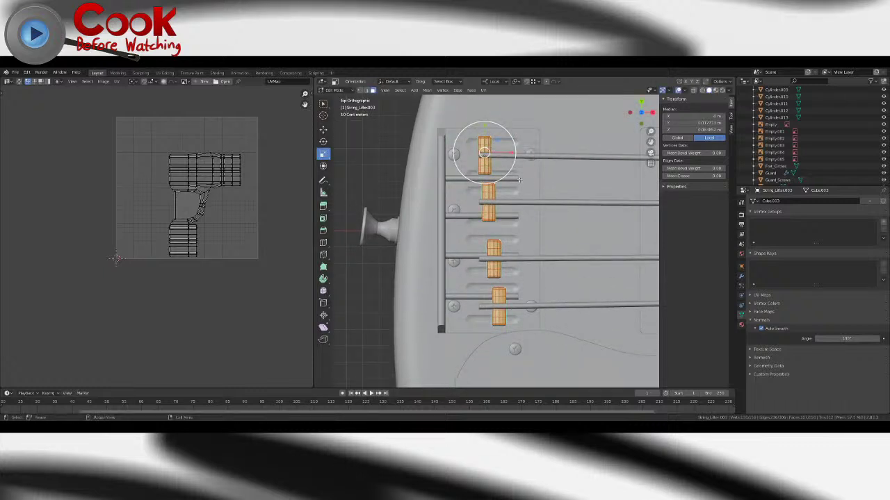
key("Tab")
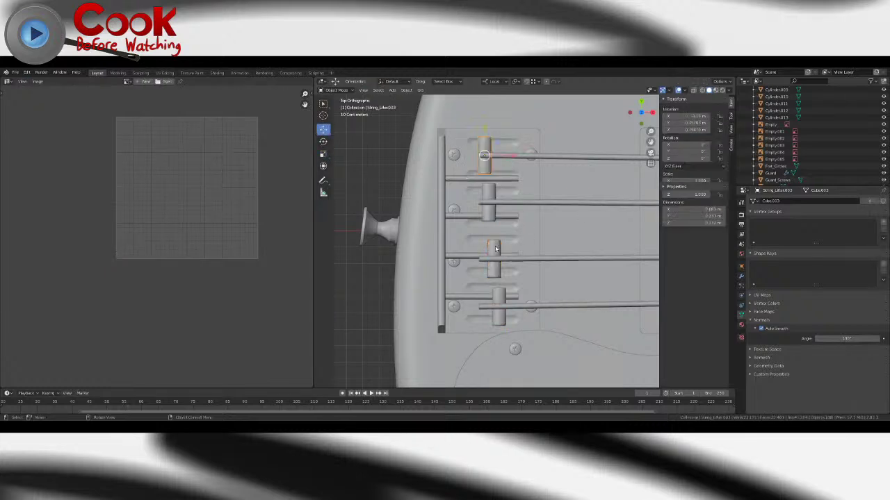
- Scale the shared bridge saddle mesh along its Y axis to about 1.3 times so all four saddles become longer
left_click(485, 163)
left_click(487, 166)
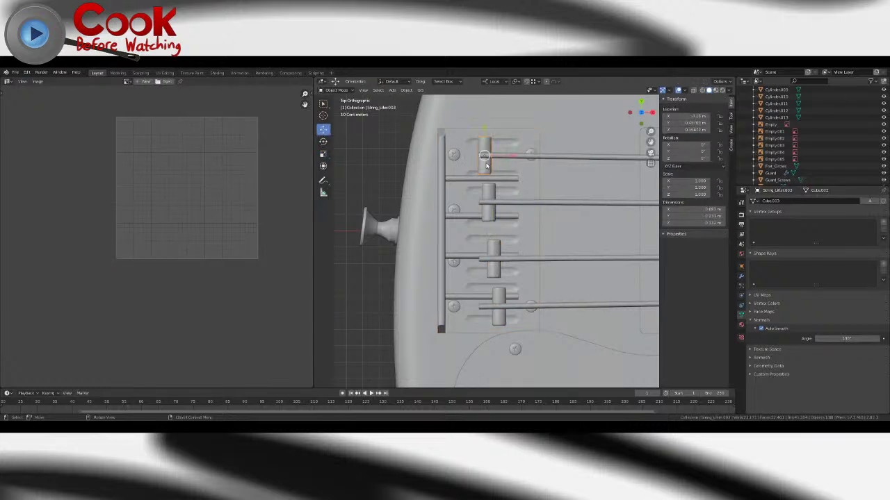
key("Tab")
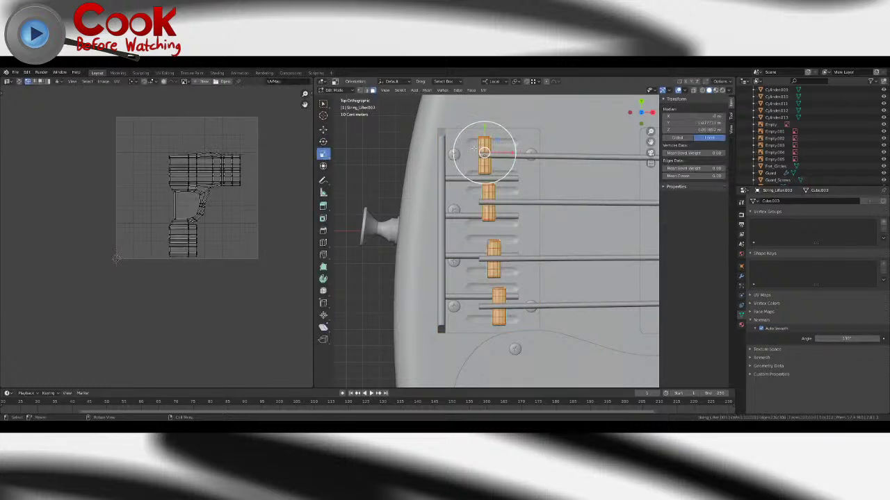
key("s")
key("y")
key("y")
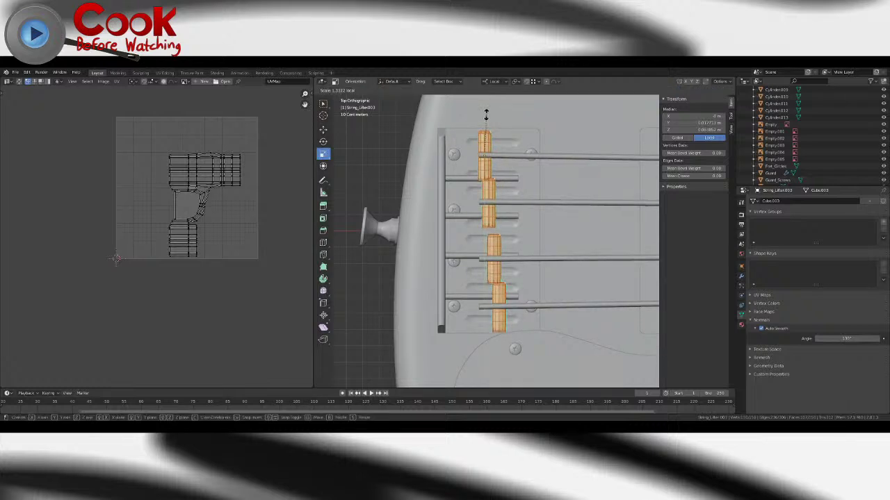
left_click(485, 115)
key("c")
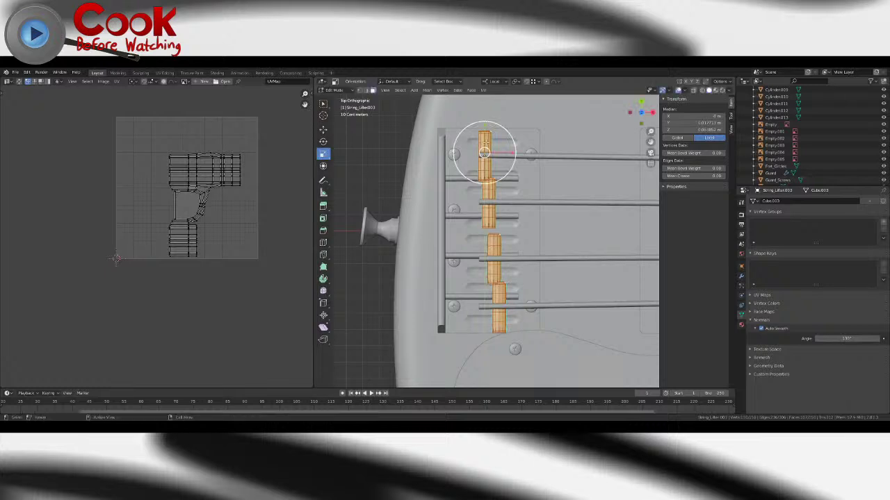
key("Tab")
- Move the second and third bridge saddles along the Y axis to close the gap between them
left_click(489, 196)
left_click_drag(490, 176, 490, 179)
left_click(496, 247)
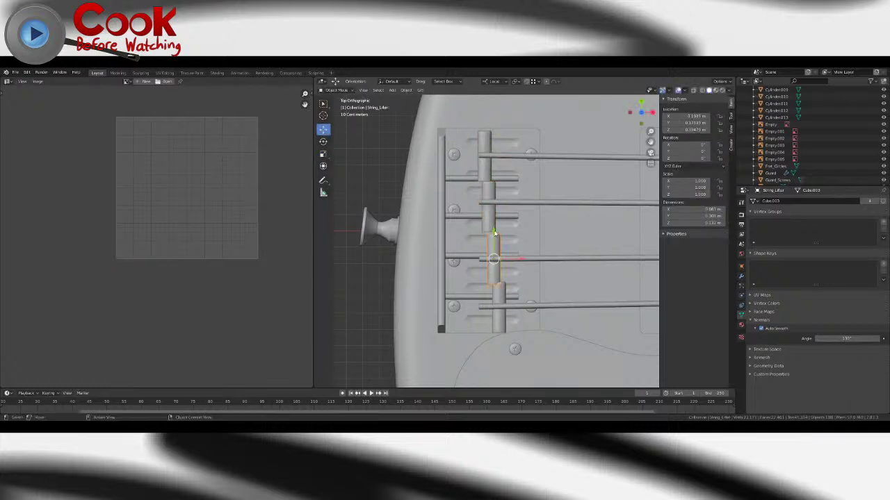
left_click_drag(494, 229, 494, 227)
- Scale the bridge plate mesh slightly wider along its Y axis so its ends extend past the outermost saddles
left_click(459, 195)
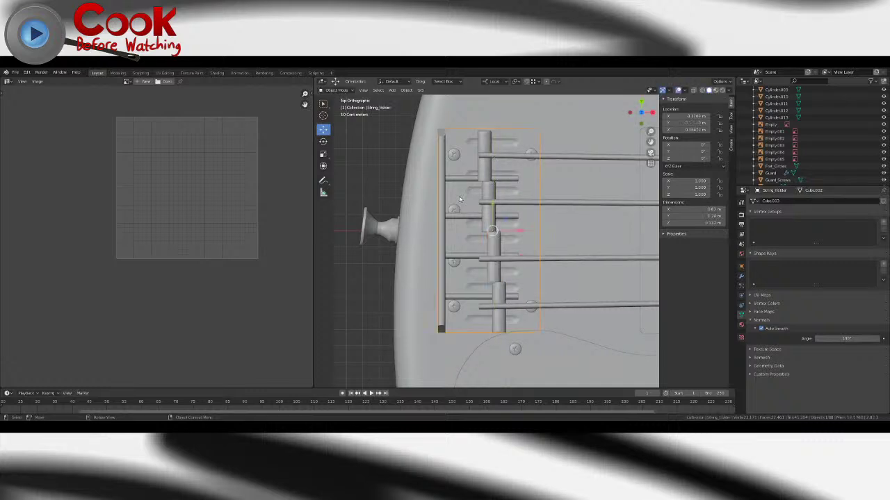
key("Tab")
key("s")
key("y")
key("y")
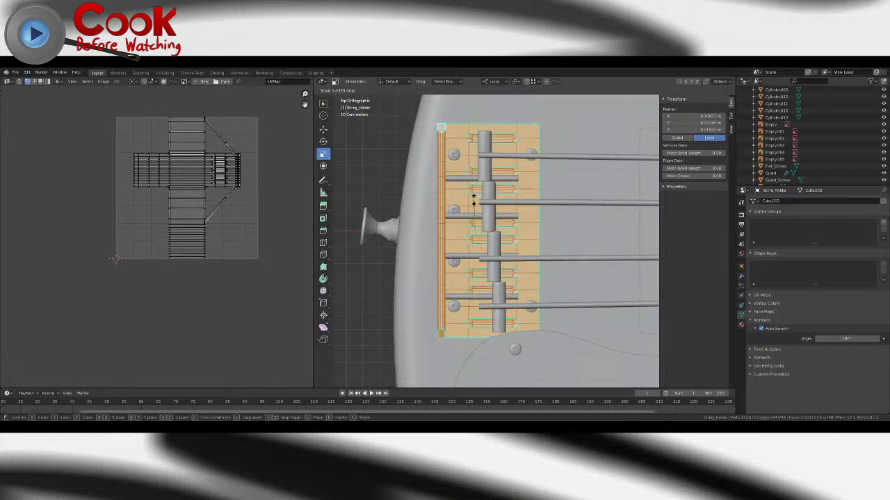
left_click(473, 200)
key("c")
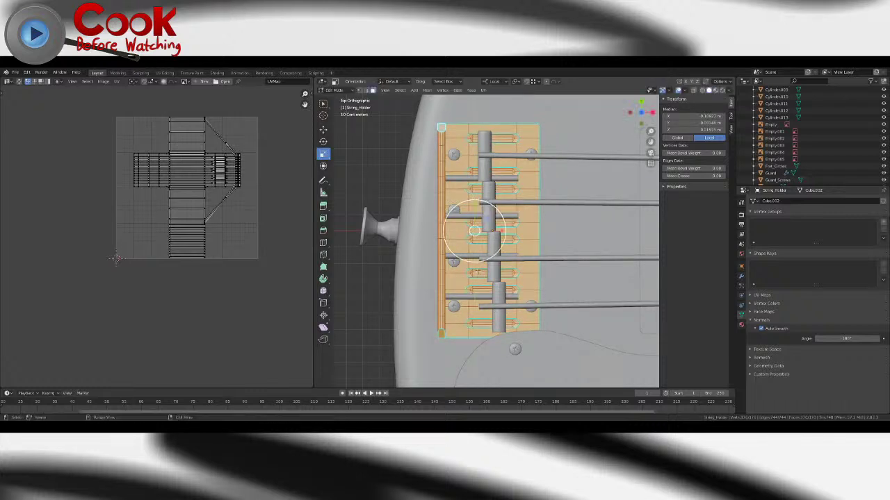
key("Tab")
- Set the transform orientation to Global and move both screws at the plate's first-string end outward along Y
left_click(452, 155)
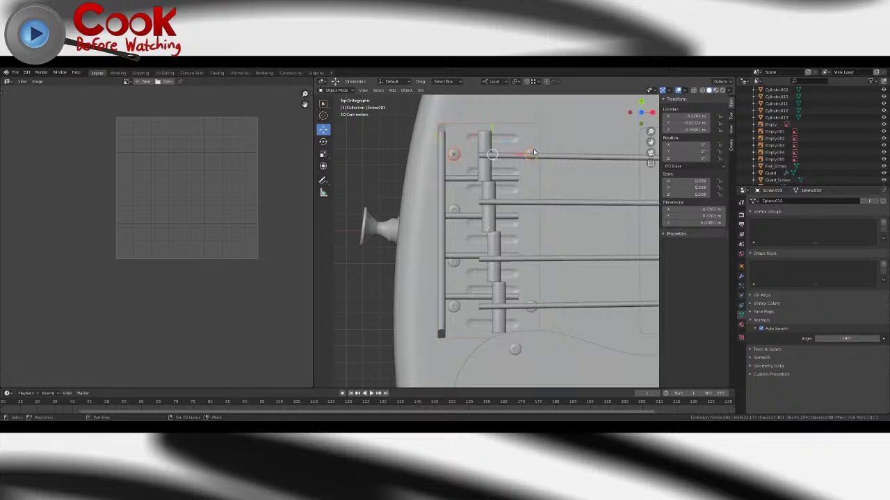
left_click(494, 82)
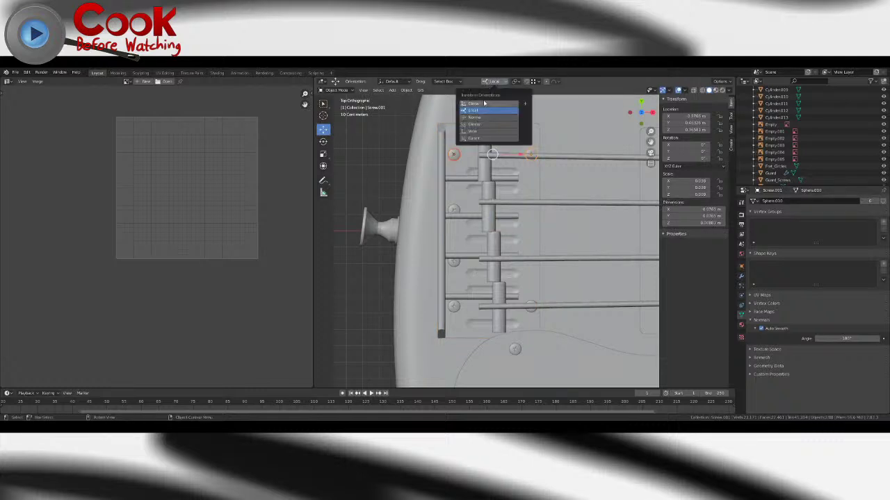
left_click(476, 103)
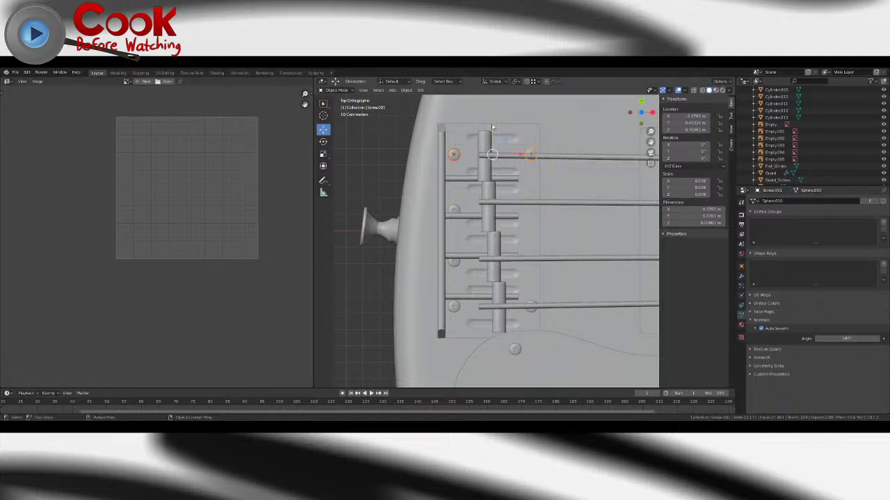
left_click_drag(492, 128, 495, 105)
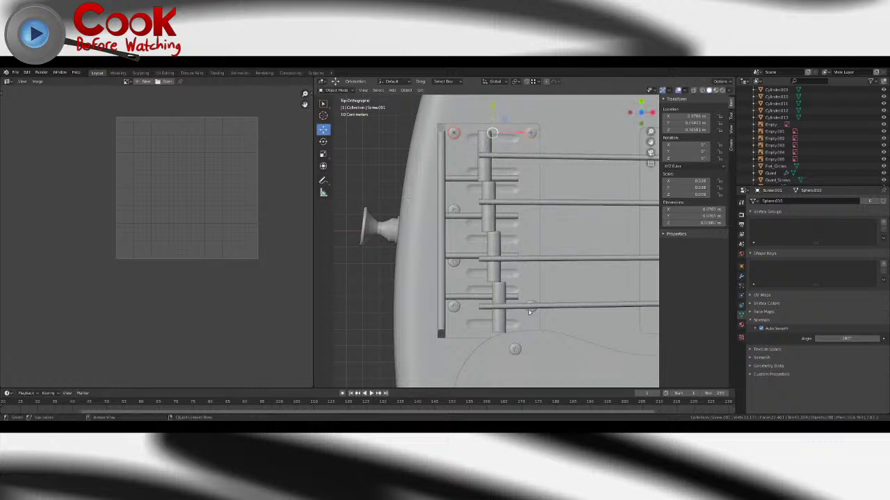
- Move the two screws at the plate's fourth-string end outward along Y towards the plate's edge
left_click(531, 307)
scroll(533, 308, "down", 1)
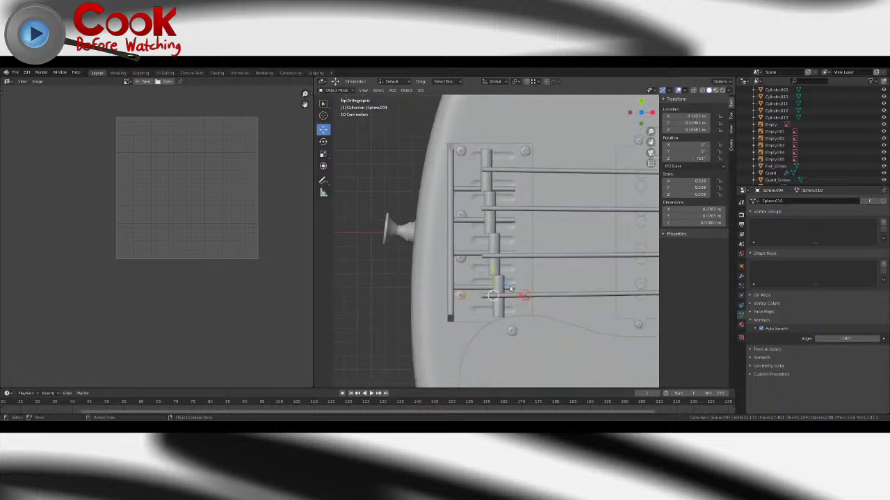
left_click_drag(491, 276, 490, 295)
- Move the two middle screws of the bridge plate outward along Y to even out the screw spacing
left_click(461, 259)
left_click_drag(462, 232, 462, 241)
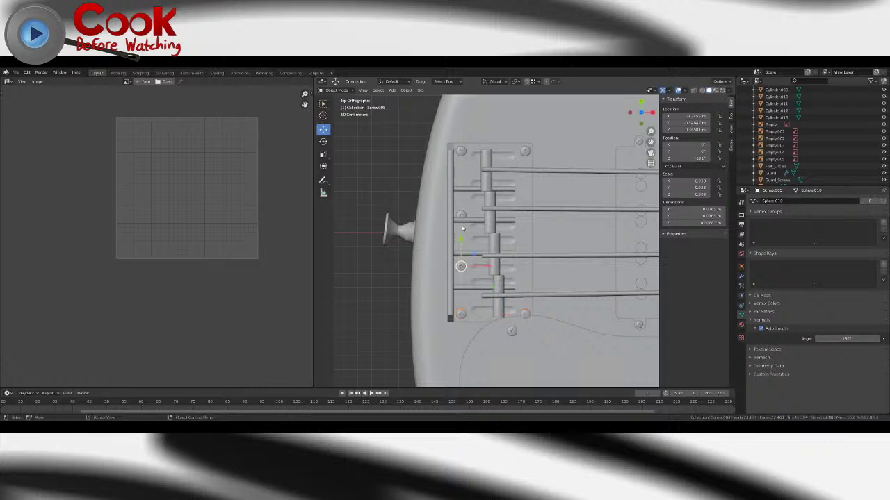
left_click(463, 214)
left_click_drag(462, 190, 477, 155)
- Move the thin saddle adjustment rods along Y to line up with their widened saddles
left_click(472, 190)
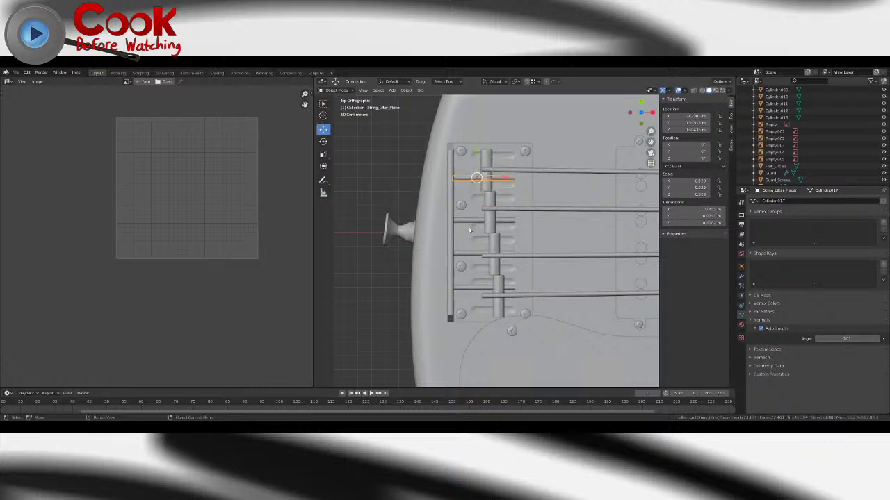
left_click(469, 223)
left_click_drag(477, 201, 478, 263)
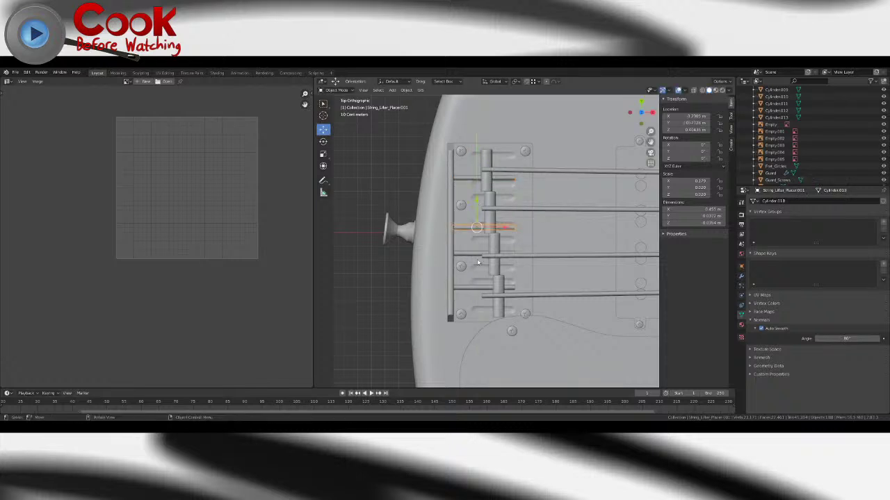
left_click(470, 256)
left_click_drag(478, 229, 470, 278)
left_click(461, 289)
left_click(463, 283)
- Open the pickguard's mesh for editing and bring its rim beside the bridge plate corner into close view
middle_click_drag(517, 319, 476, 216, "shift")
left_click(468, 246)
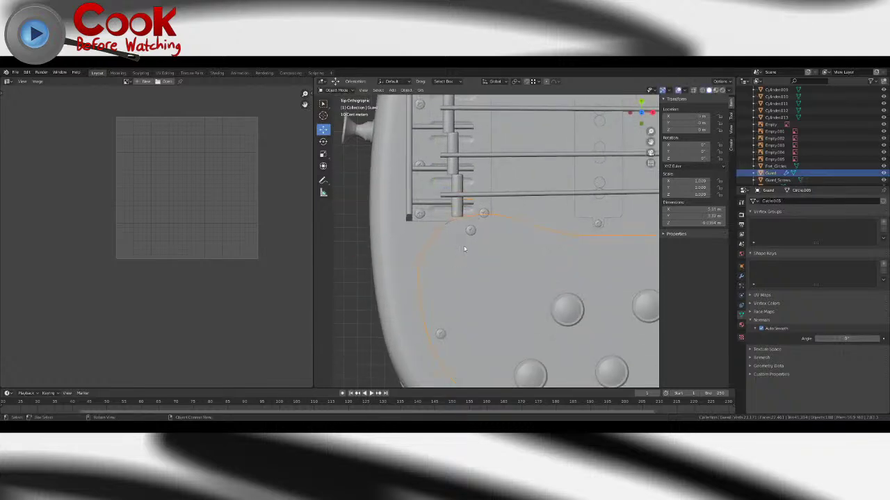
key("Tab")
middle_click_drag(457, 246, 431, 173)
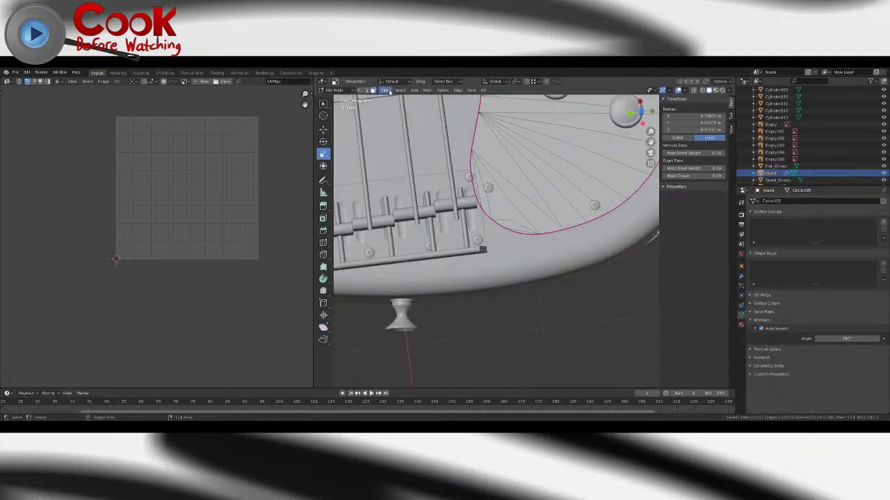
left_click(384, 90)
scroll(451, 174, "down", 5)
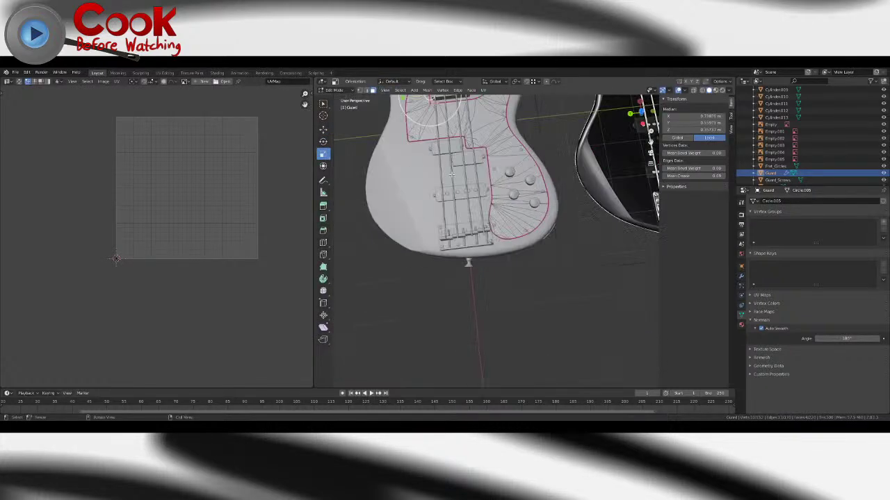
middle_click_drag(468, 262, 522, 195)
scroll(397, 254, "up", 5)
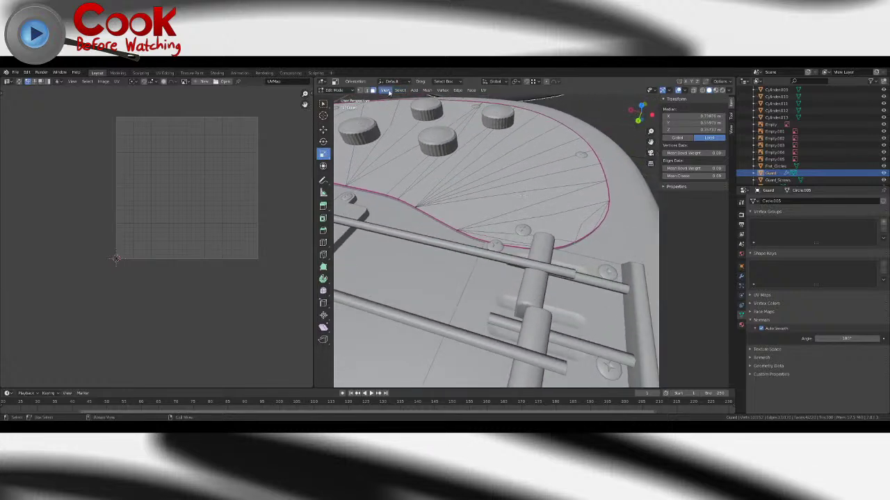
- Select the adjoining side faces of the pickguard's rim where it meets the corner of the bridge plate
left_click(467, 236)
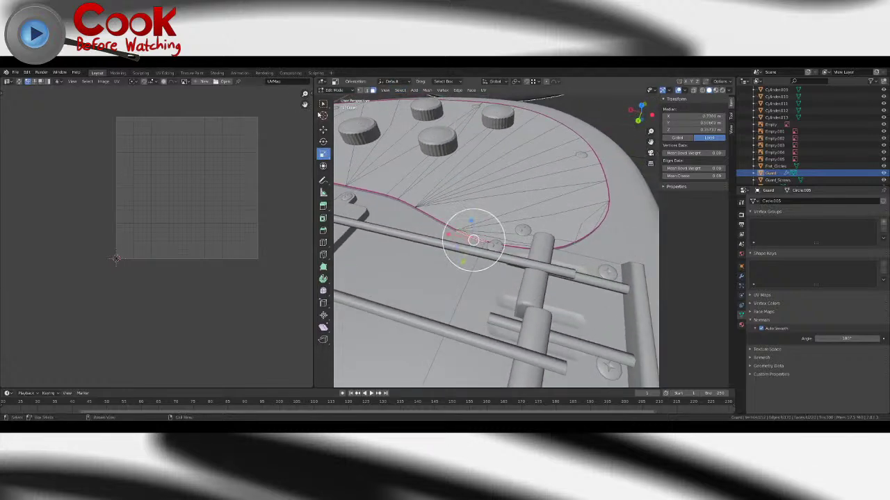
left_click(324, 105)
scroll(453, 243, "up", 7)
scroll(453, 243, "up", 1)
left_click(560, 264, "shift")
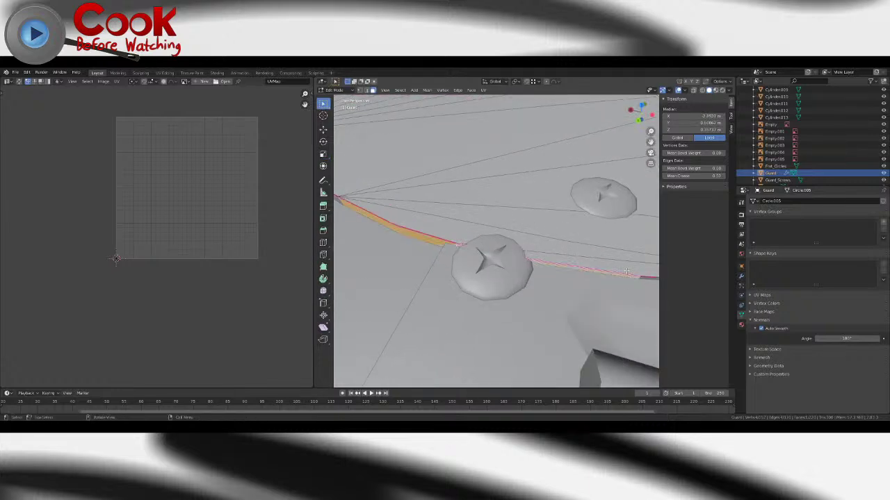
left_click(644, 276, "shift")
scroll(583, 255, "down", 8)
middle_click_drag(583, 255, 380, 142)
left_click(532, 246, "shift")
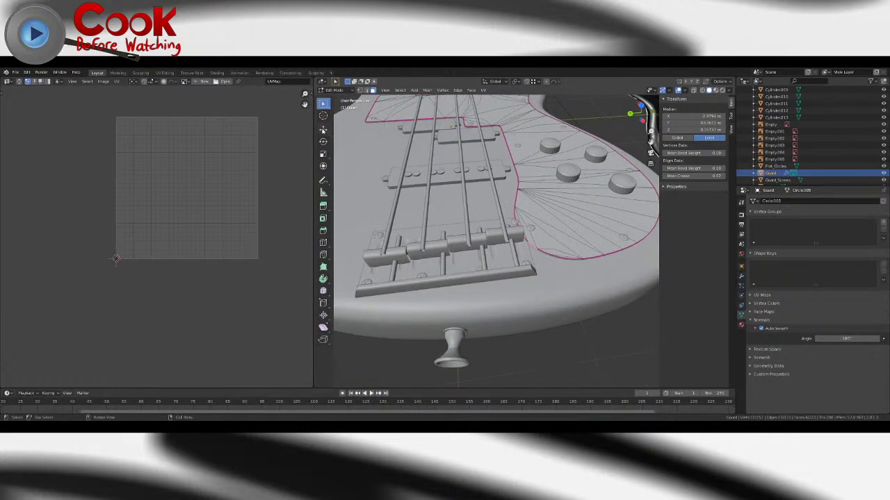
- Turn on proportional editing and move the selected pickguard rim faces along Y away from the bridge plate
left_click(323, 130)
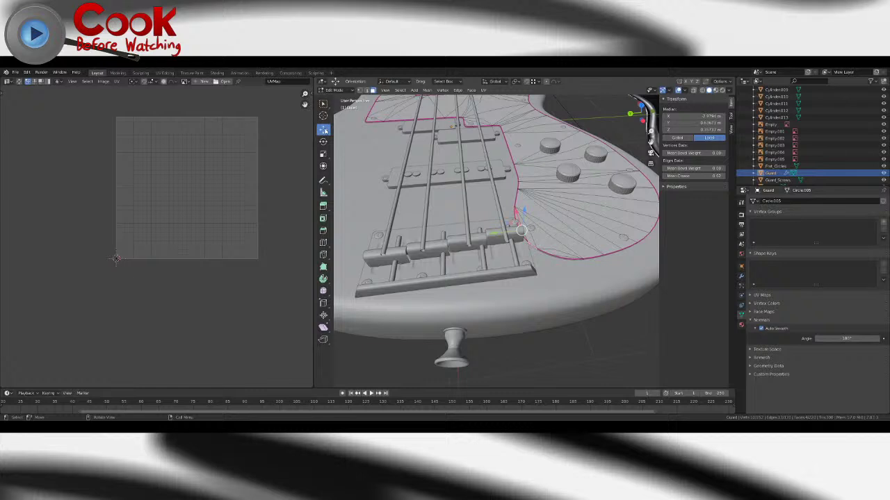
left_click(557, 83)
left_click(542, 115)
mouse_move(521, 229)
left_mouse_down()
mouse_move(509, 235)
mouse_move(528, 221)
left_mouse_up()
- Mark the short vertical edge of the pickguard's rim near the bridge plate corner as sharp
scroll(535, 208, "up", 5)
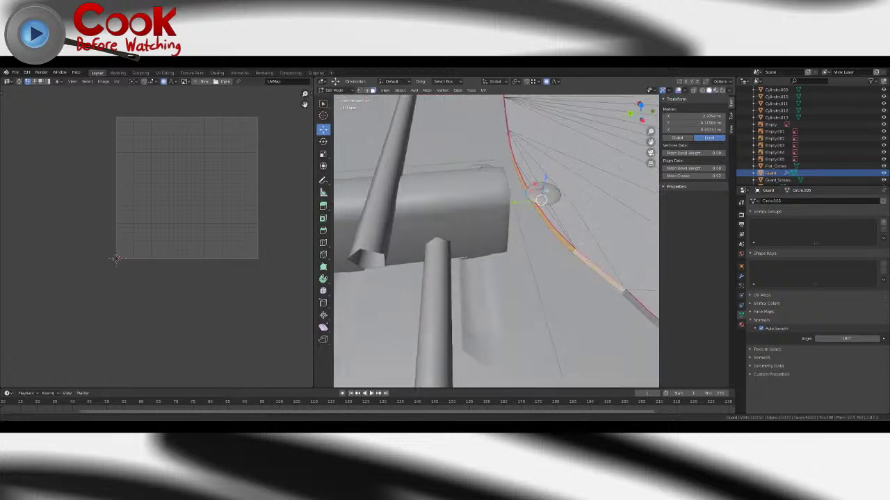
middle_click_drag(535, 209, 534, 256)
left_click(366, 90)
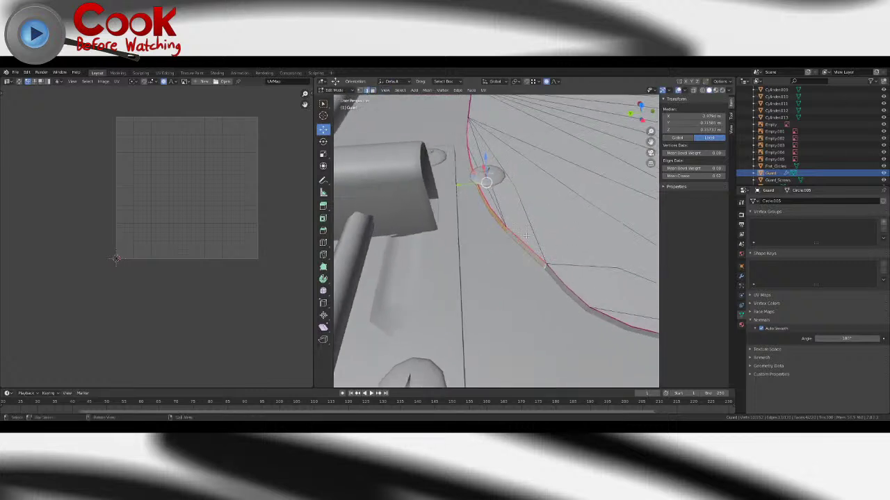
left_click(544, 266)
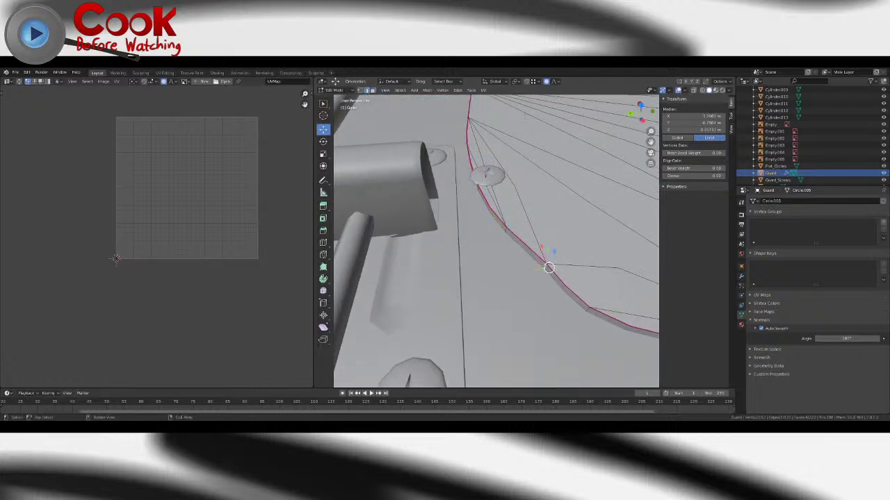
left_click(460, 91)
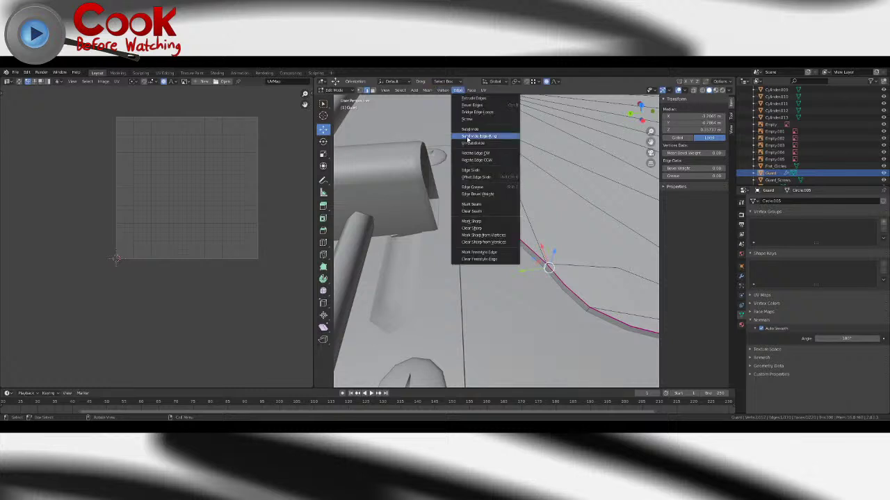
left_click(473, 204)
left_click(460, 91)
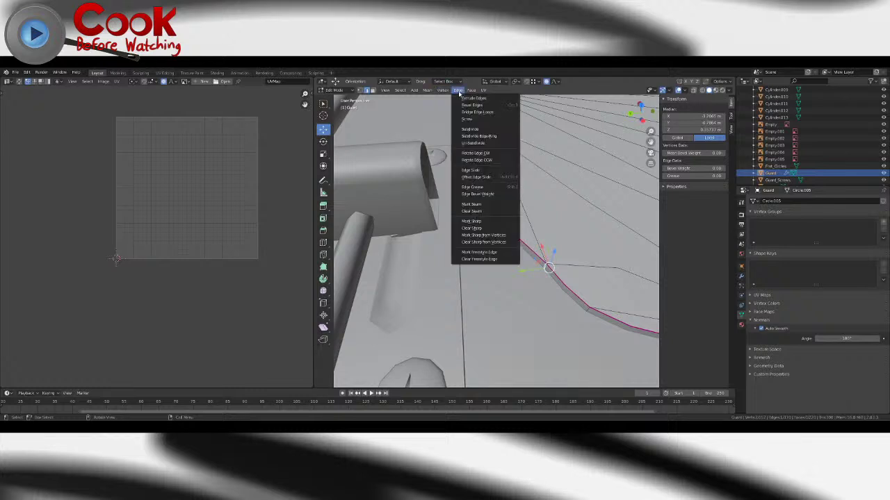
left_click(477, 224)
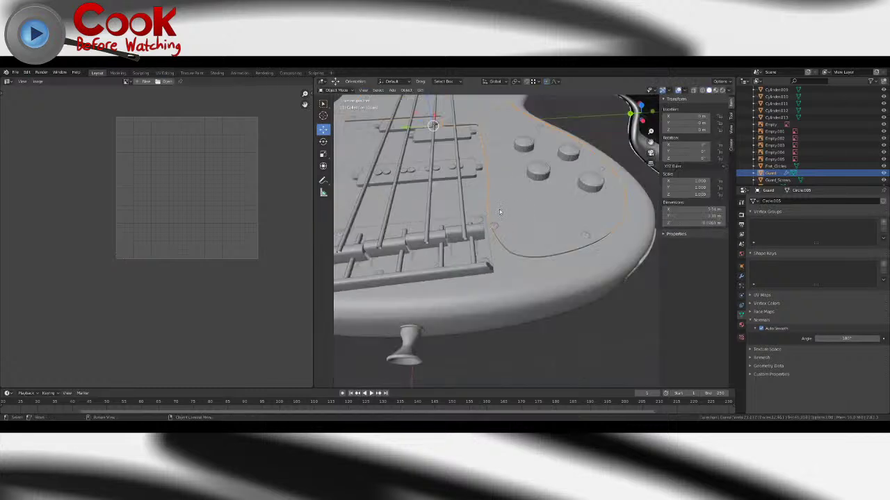
- Select the linked geometry of the pickguard screw beside the bridge plate corner and move it along Y onto the reshaped pickguard
left_click(504, 231)
middle_click_drag(505, 231, 501, 257)
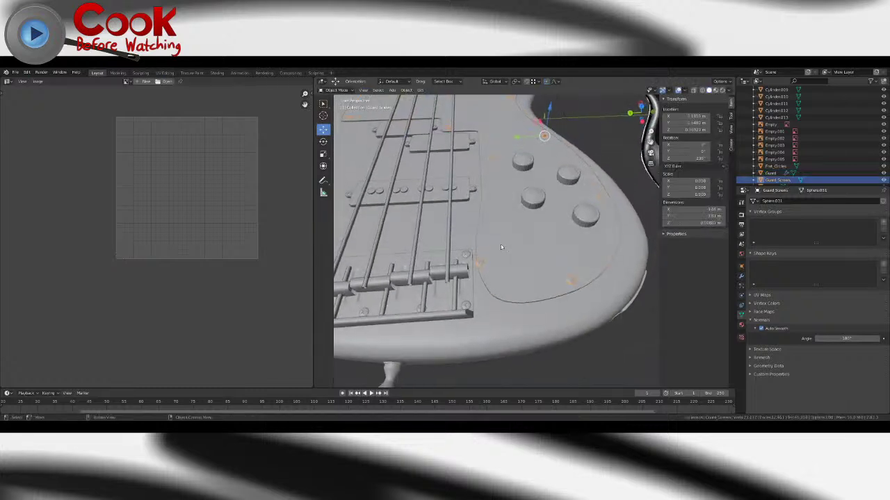
key("Tab")
left_click(483, 263)
key("ctrl+l")
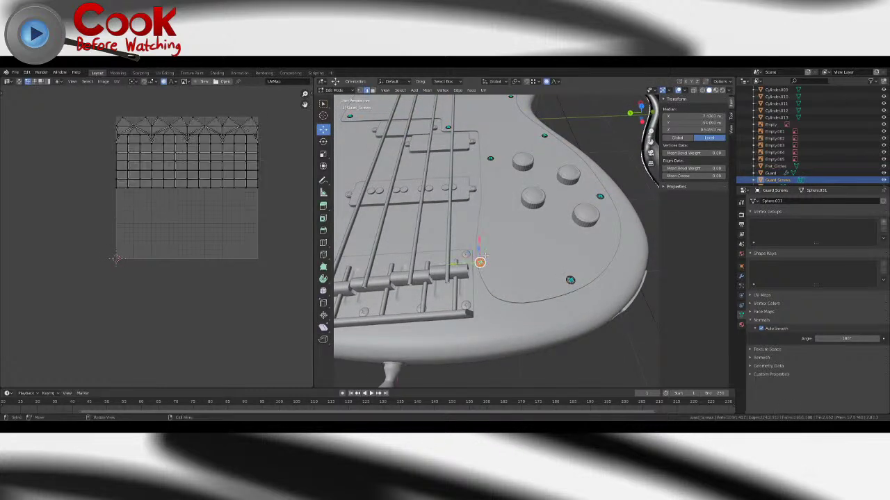
key("g")
left_click_drag(464, 264, 465, 263)
key("Tab")
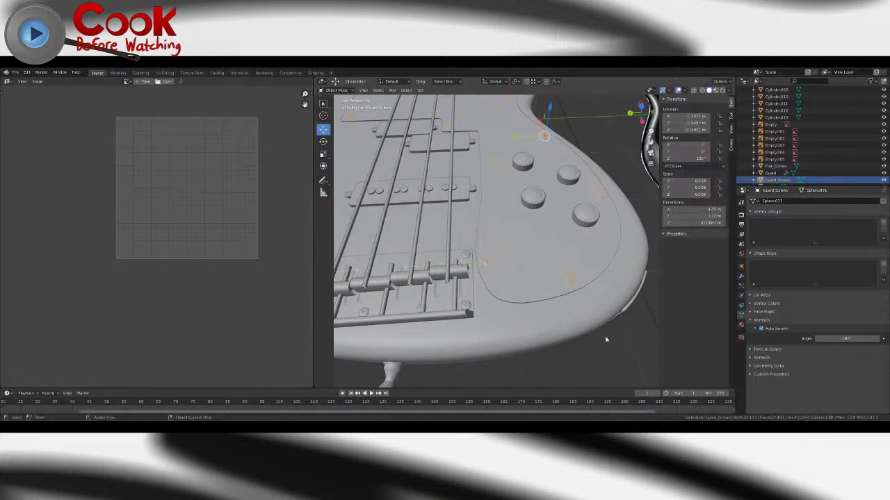
left_click(608, 328)
- Switch the viewport to an orthographic top view of the bass
scroll(603, 320, "down", 7)
middle_click_drag(586, 293, 581, 312)
scroll(487, 285, "up", 3)
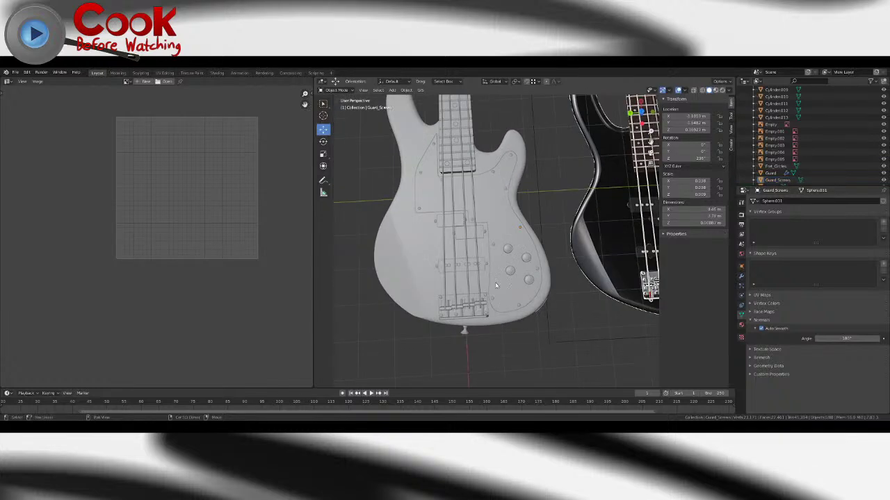
middle_click_drag(484, 285, 509, 276, "shift")
scroll(511, 267, "down", 3)
scroll(503, 219, "up", 6)
left_click(363, 90)
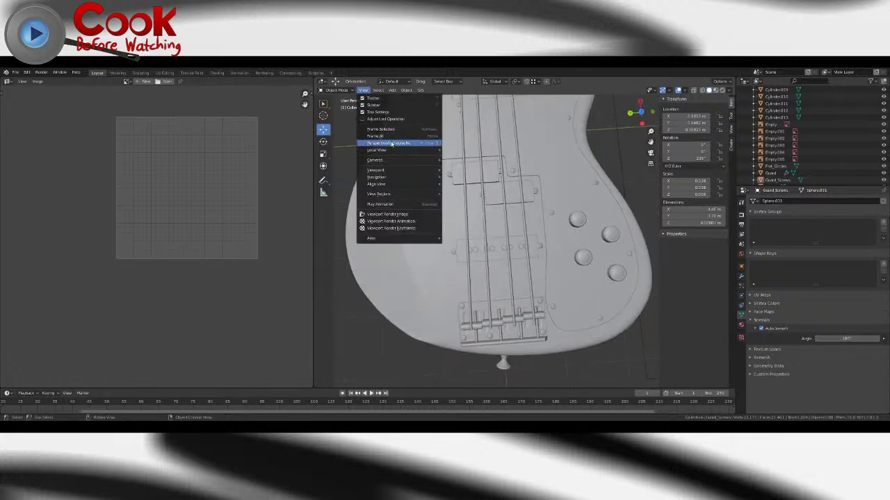
left_click(375, 137)
left_click(364, 91)
mouse_move(385, 171)
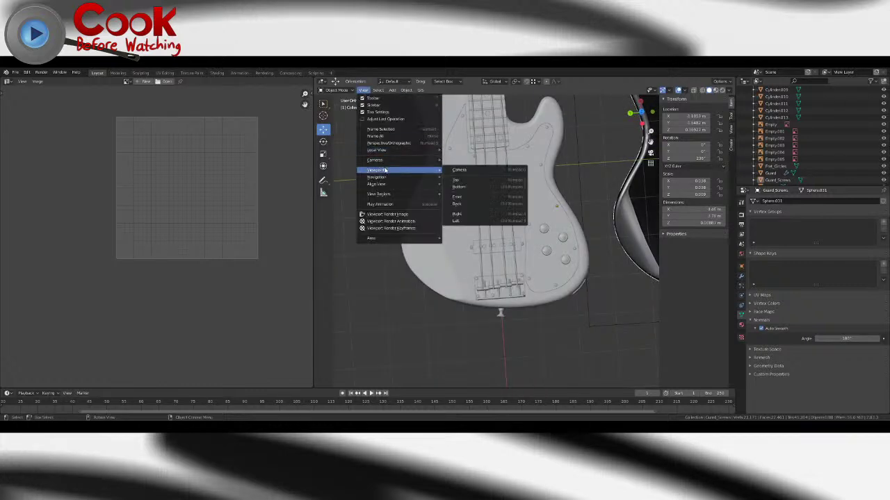
left_click(456, 180)
- Move the two pole piece pairs farthest from the control knobs on the bridge-side pickup along Y to center them under their strings
scroll(475, 193, "up", 2)
middle_click_drag(475, 194, 519, 202, "shift")
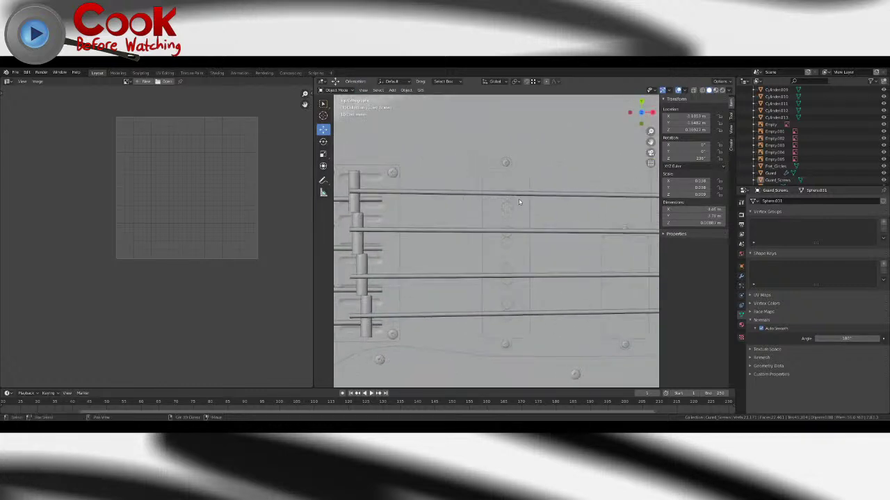
scroll(519, 202, "up", 2)
left_click(516, 191)
left_click(515, 196, "shift")
left_click_drag(513, 165, 512, 156)
left_click(513, 254)
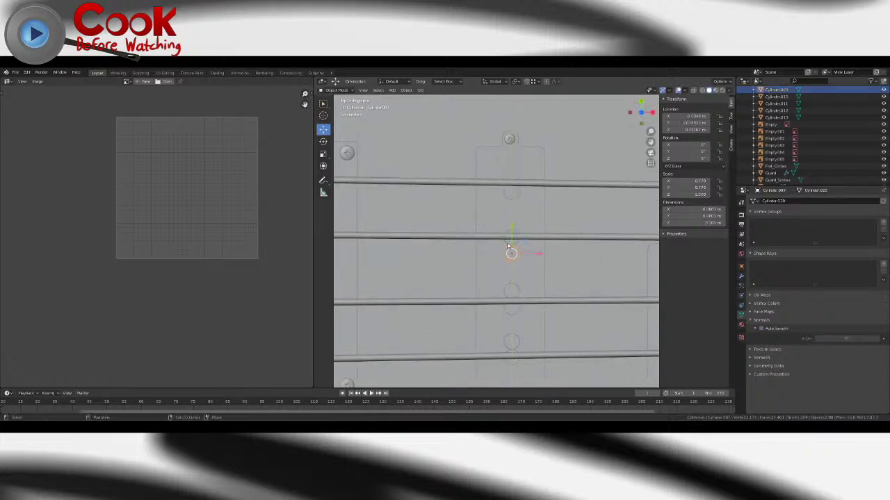
left_click(512, 239, "shift")
left_click_drag(511, 223, 511, 213)
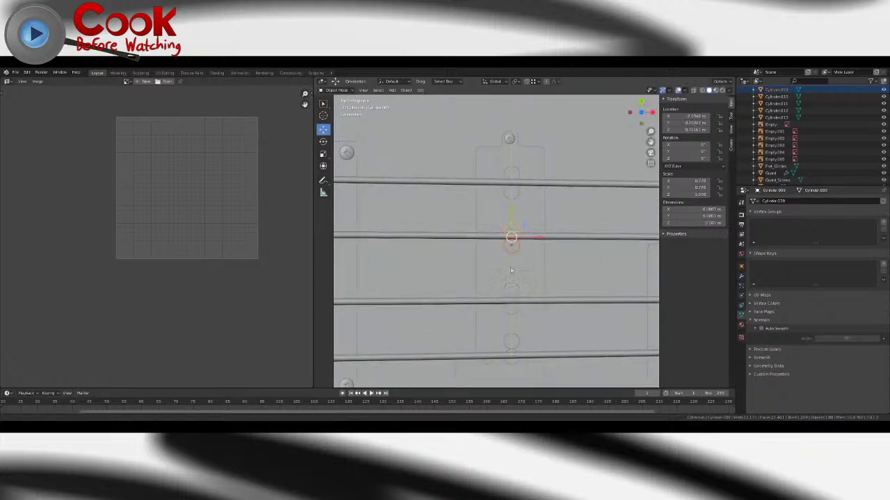
- Move the two remaining pole piece pairs on the bridge-side pickup along Y to center them under their strings
middle_click_drag(513, 273, 514, 209, "shift")
left_click(513, 228)
left_click(513, 246, "shift")
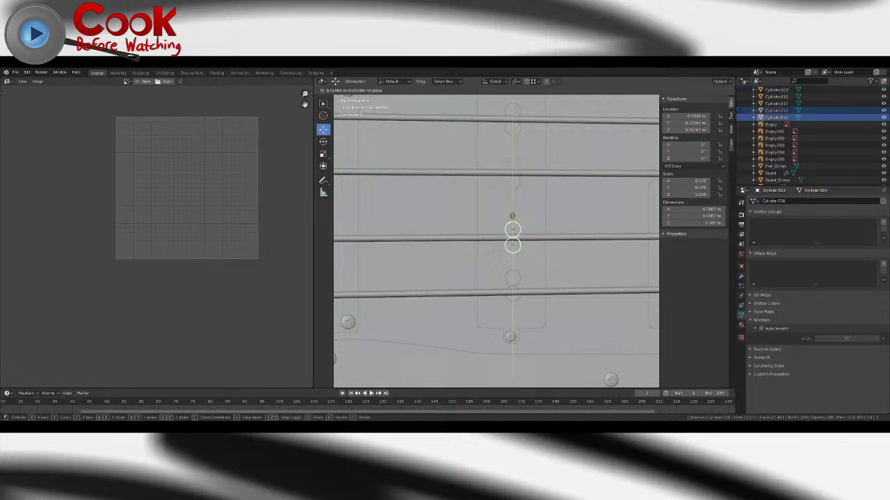
left_click(514, 302)
left_click(514, 278, "shift")
left_click_drag(513, 263, 514, 269)
scroll(513, 271, "down", 4)
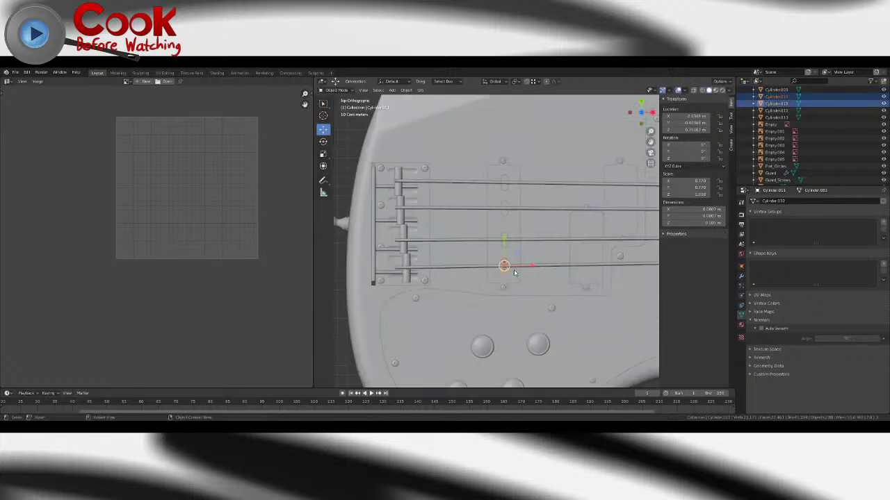
- Move the bridge-end control points of the two middle strings along Y to center the strings over their saddles
left_click(398, 208)
key("Tab")
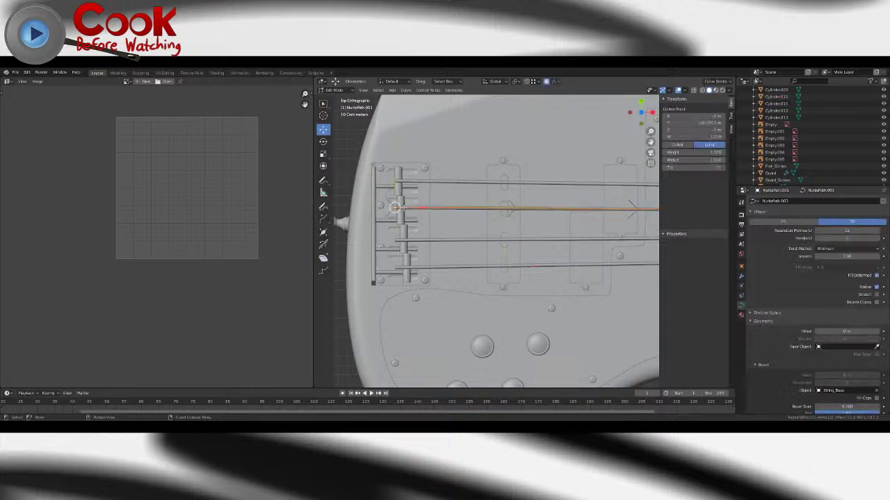
left_click_drag(395, 186, 396, 188)
key("Tab")
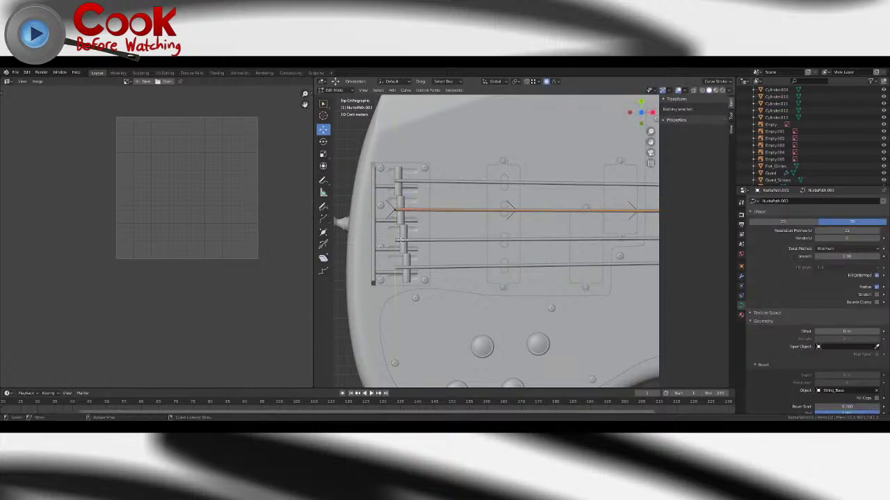
left_click(410, 240)
key("Tab")
key("Tab")
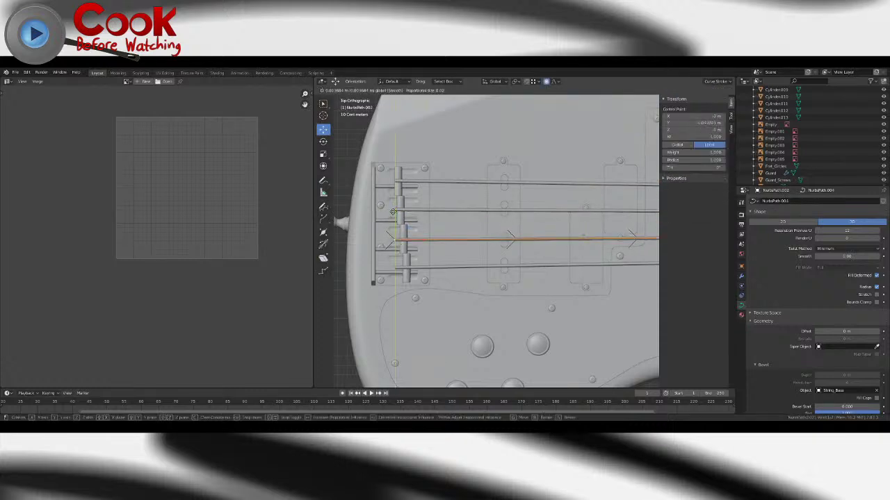
- Readjust the two middle pole piece pairs of the bridge-side pickup along Y to match the shifted strings
left_click(505, 219)
left_click(504, 209)
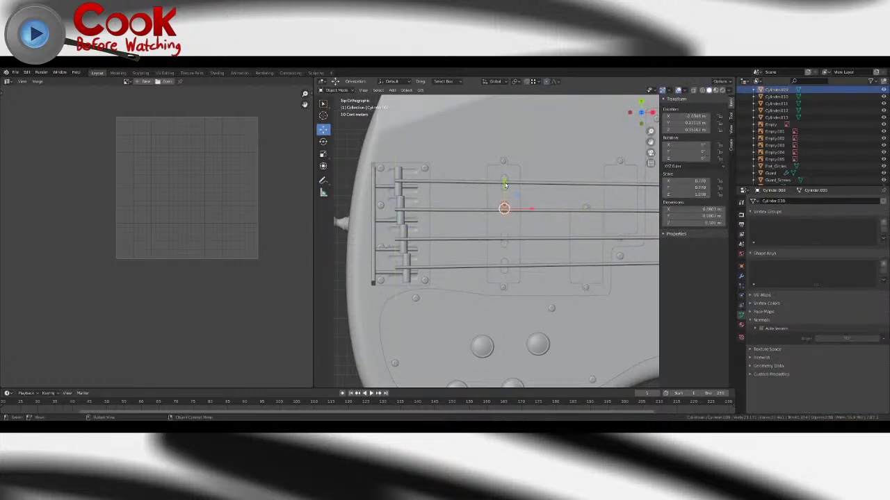
left_click(506, 240)
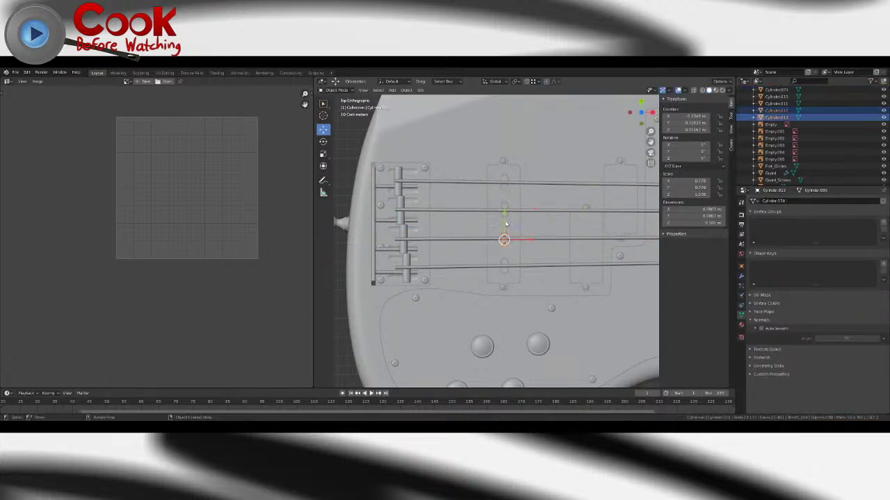
- Duplicate the pole piece pair farthest from the knobs along X onto the split pickup half nearest the neck and adjust it along Y under its string
scroll(527, 217, "down", 4)
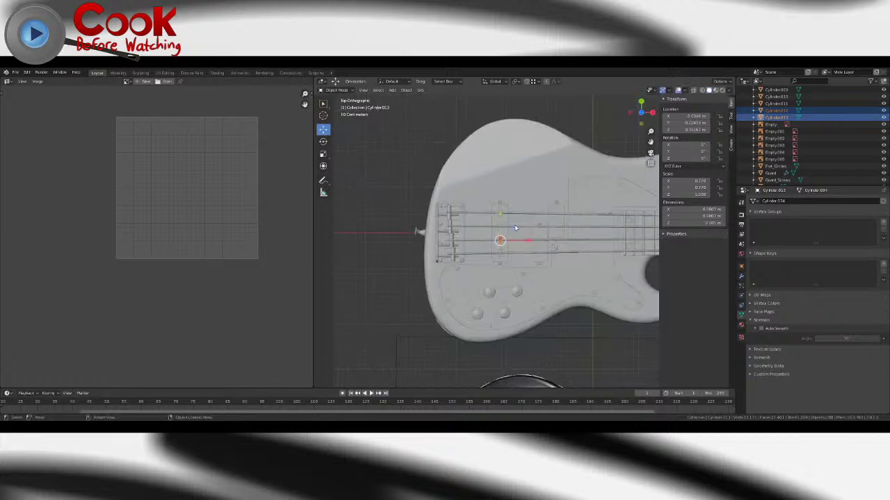
middle_click_drag(514, 224, 464, 195)
middle_click_drag(574, 278, 538, 278)
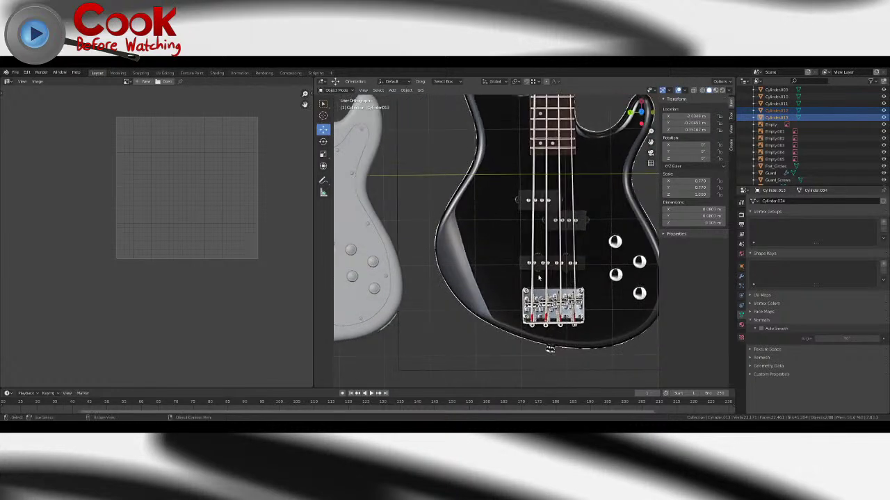
middle_click_drag(454, 262, 547, 309, "shift")
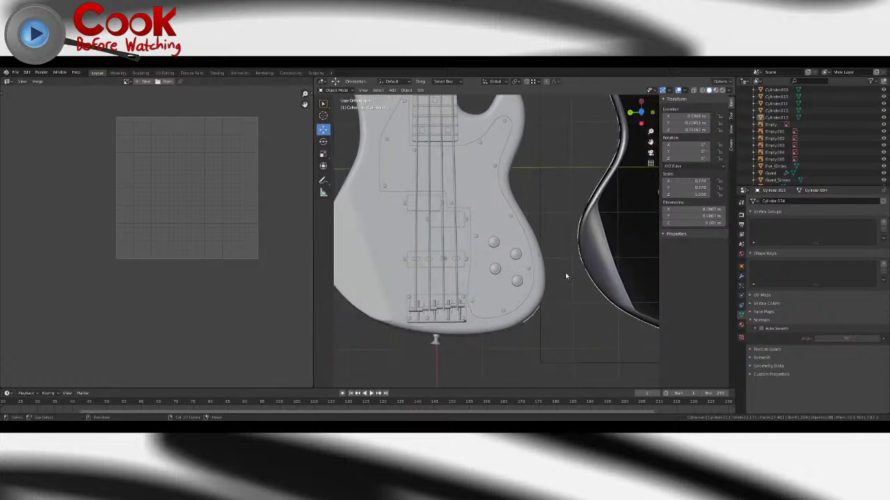
middle_click_drag(566, 273, 397, 278, "shift")
middle_click_drag(456, 210, 643, 226, "shift")
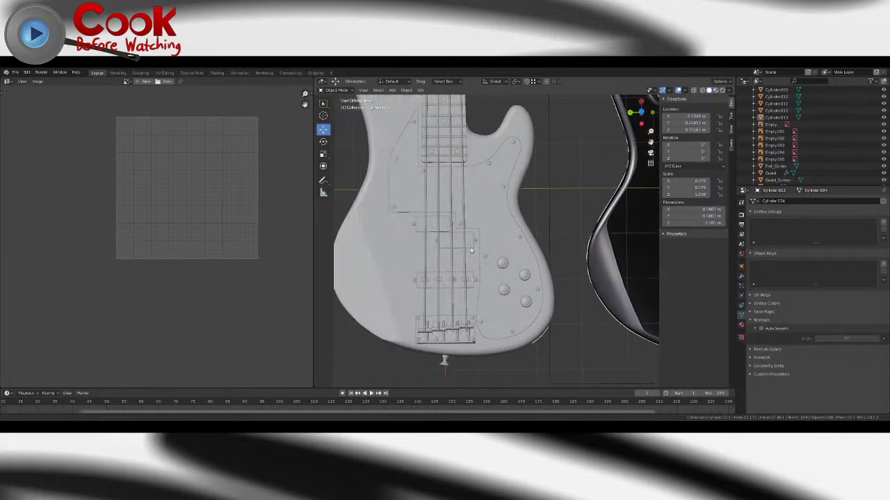
scroll(434, 240, "up", 4)
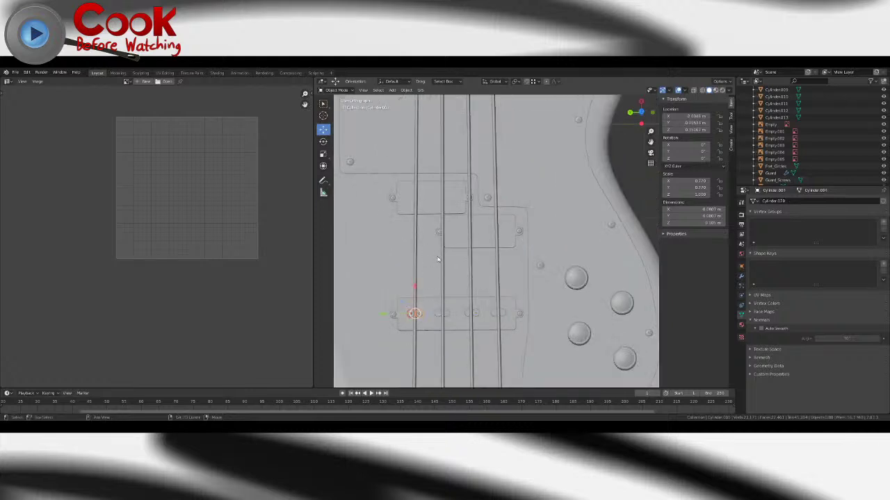
middle_click_drag(437, 259, 469, 267, "shift")
key("shift+d")
key("x")
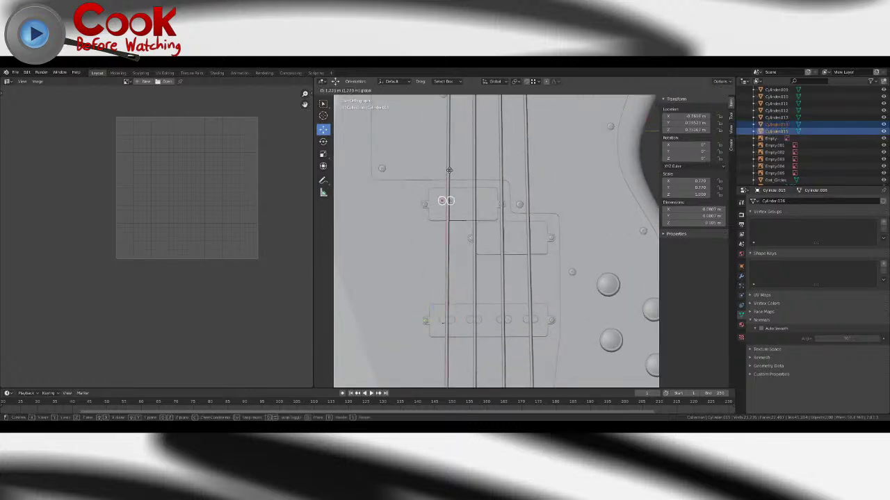
left_click(440, 200)
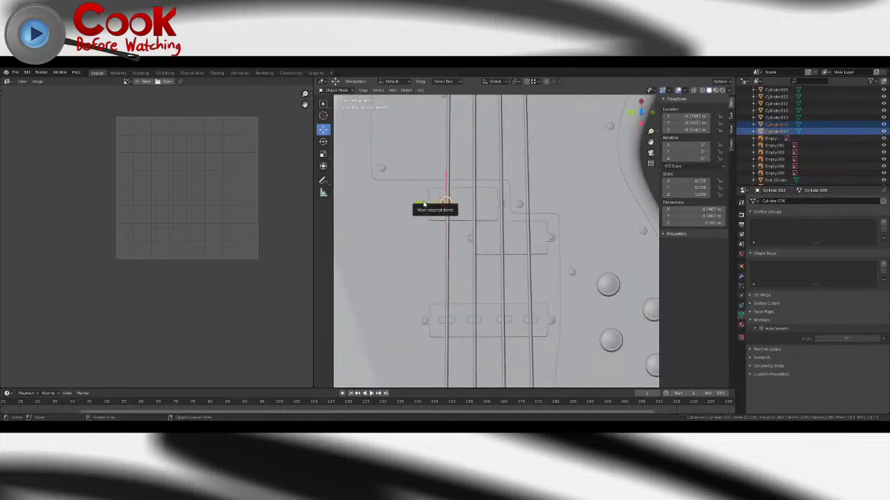
left_click(424, 204)
- Duplicate the pole piece pair on the split pickup half nearest the neck and move the copy along Y under the second string
left_click(440, 203)
left_click(451, 202, "shift")
key("shift+d")
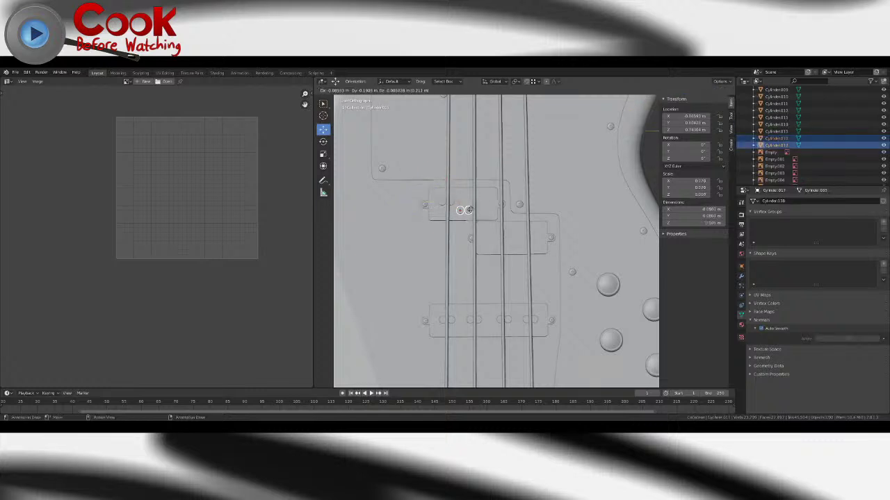
right_click(464, 209)
left_click_drag(429, 202, 453, 200)
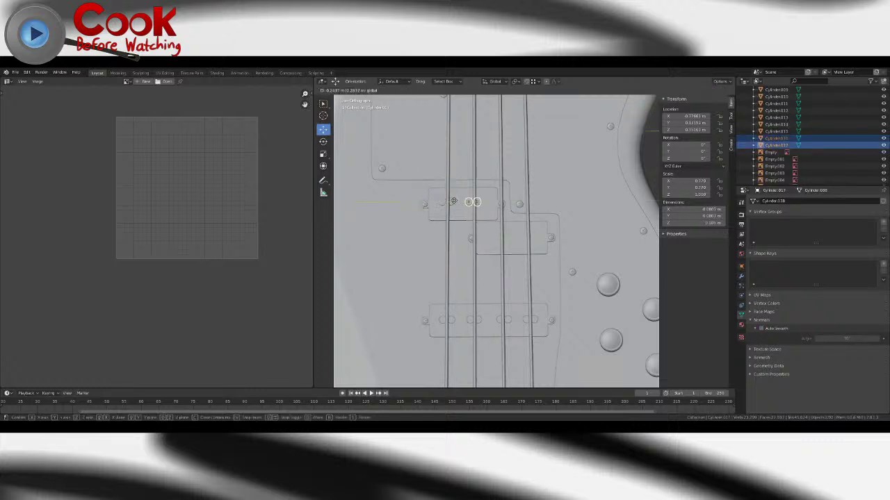
left_click(453, 201)
- Duplicate the pole piece pair under the second string in place, nudge the copy along Y, and compare the pickup with the reference bass
key("shift+d")
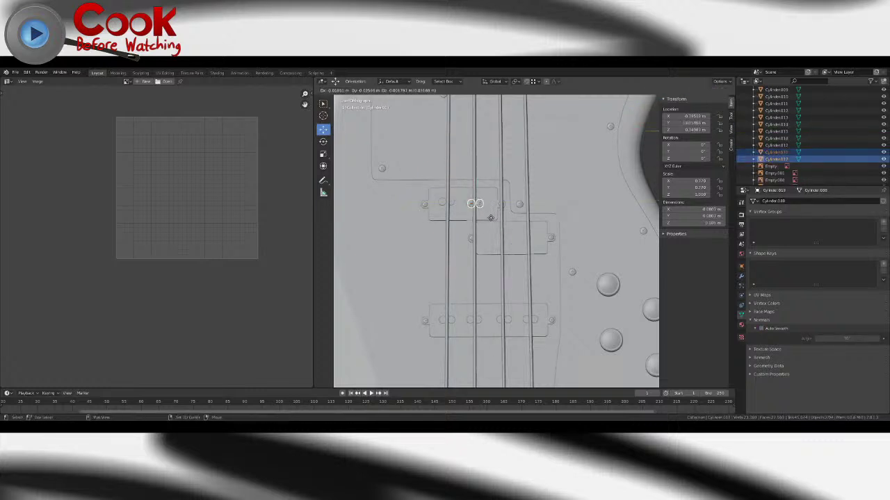
right_click(502, 232)
key("g")
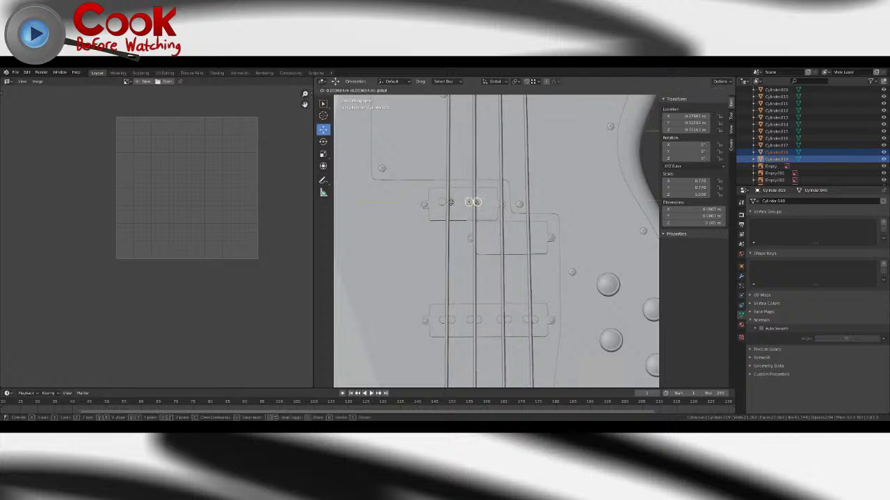
left_click(449, 202)
scroll(486, 224, "down", 4)
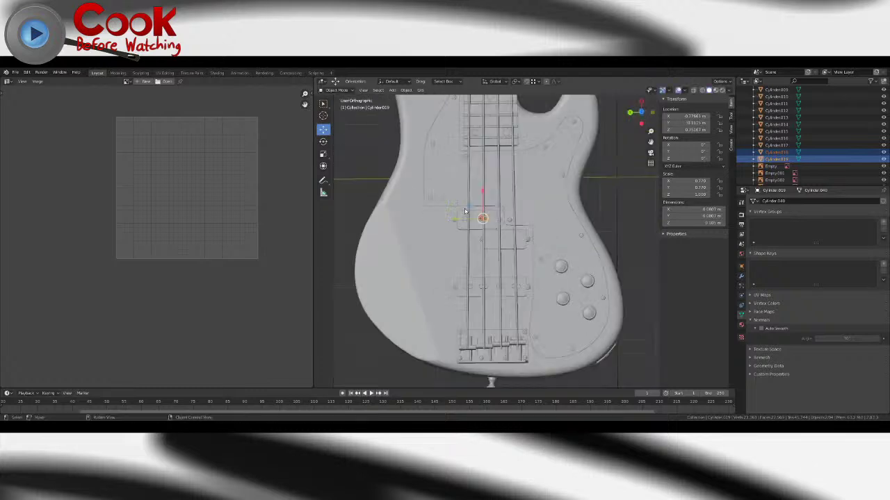
middle_click_drag(539, 252, 412, 248, "shift")
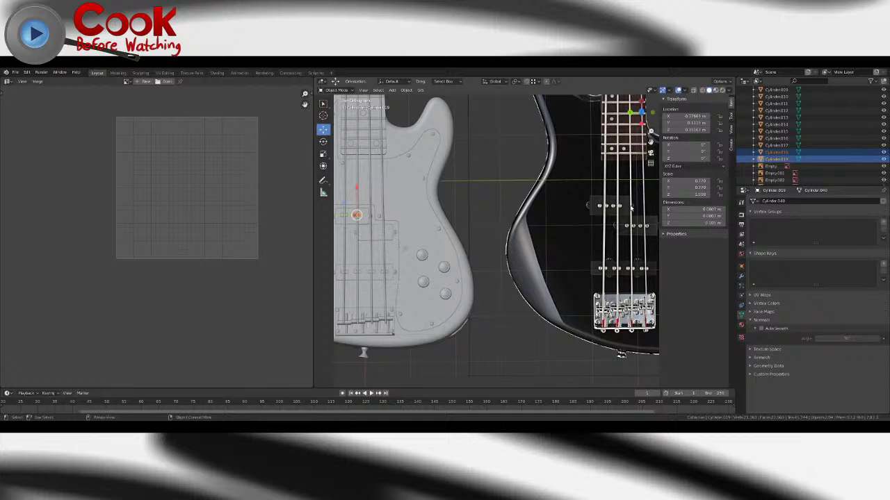
- Select the four pole pieces on the split pickup half nearest the neck and shift them slightly along X toward its middle
middle_click_drag(400, 203, 516, 227, "shift")
scroll(480, 240, "up", 3)
middle_click_drag(446, 241, 472, 244, "shift")
scroll(472, 244, "up", 3)
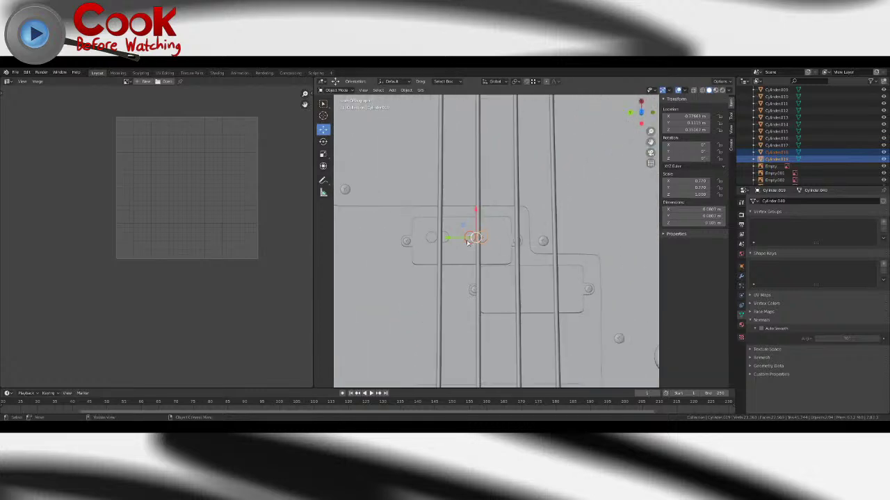
left_click(491, 256)
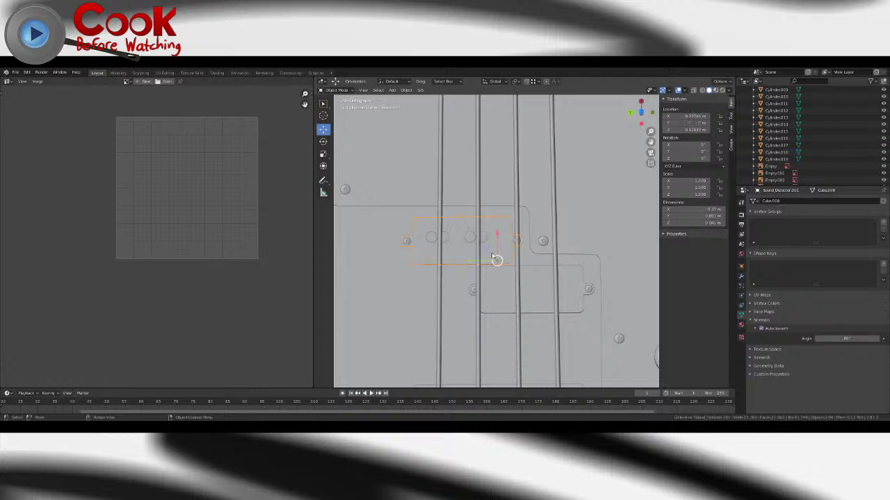
left_click(486, 239)
left_click(469, 239, "shift")
left_click(444, 240, "shift")
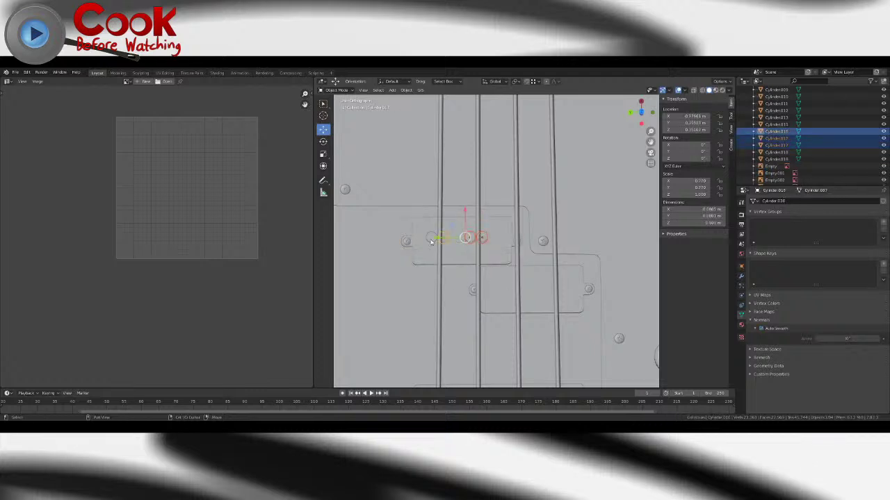
left_click(432, 239, "shift")
left_click_drag(456, 217, 456, 219)
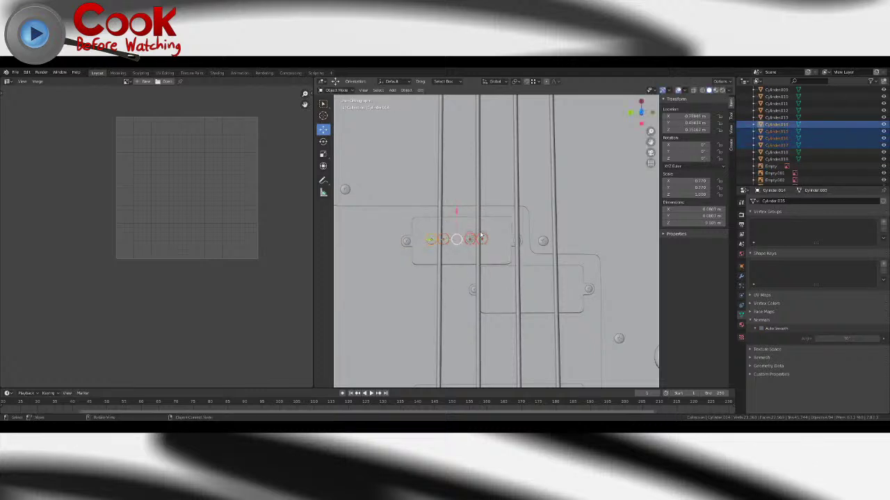
- Delete the overlapping duplicate pair of pole pieces stacked under the second string on the split pickup half nearest the neck
left_click(453, 246)
left_click(470, 240)
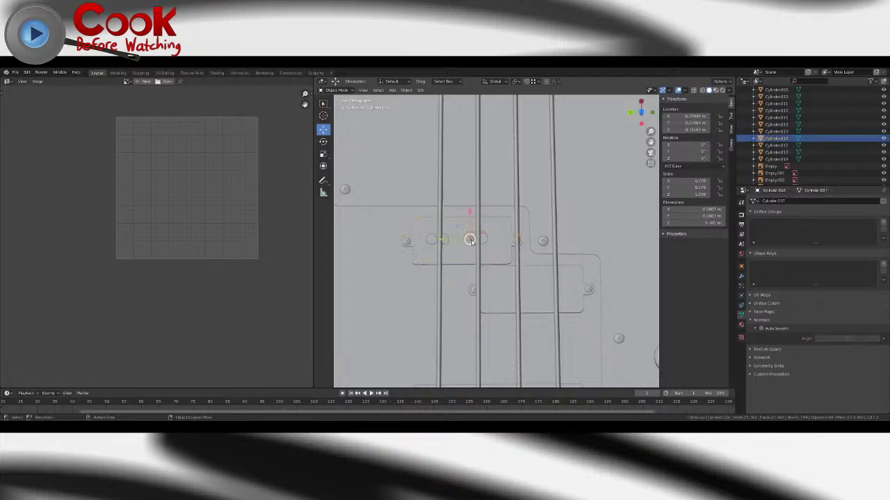
left_click(486, 236, "shift")
left_click(486, 237)
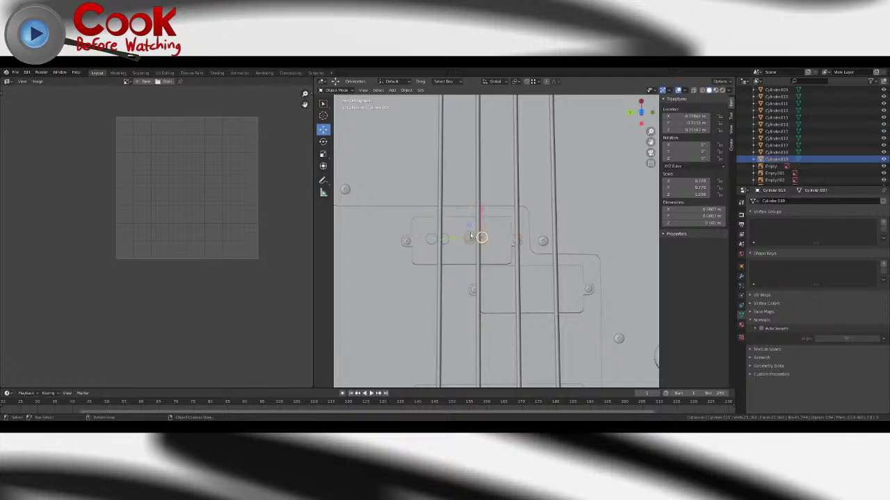
left_click(476, 238, "shift")
left_click(469, 235)
left_click(469, 235, "shift")
key("ctrl+z")
left_click(470, 237, "shift")
key("ctrl+z")
scroll(470, 236, "up", 6)
left_click(439, 239)
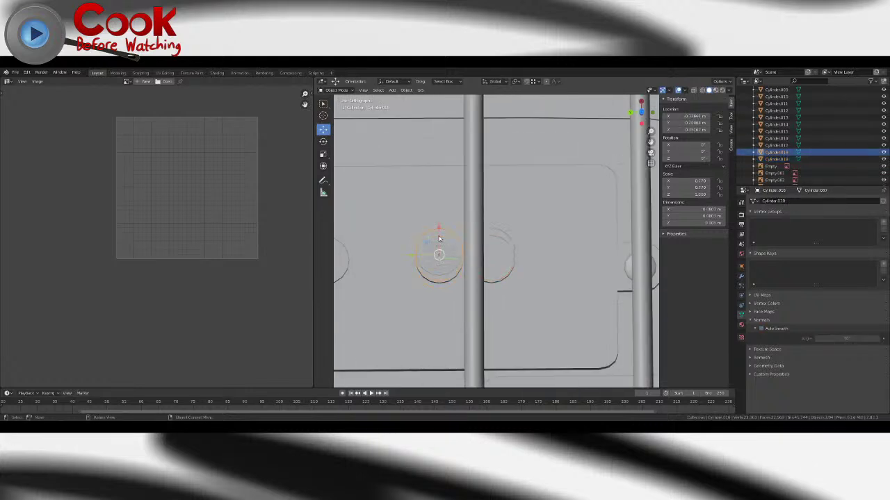
left_click(498, 235, "shift")
key("Delete")
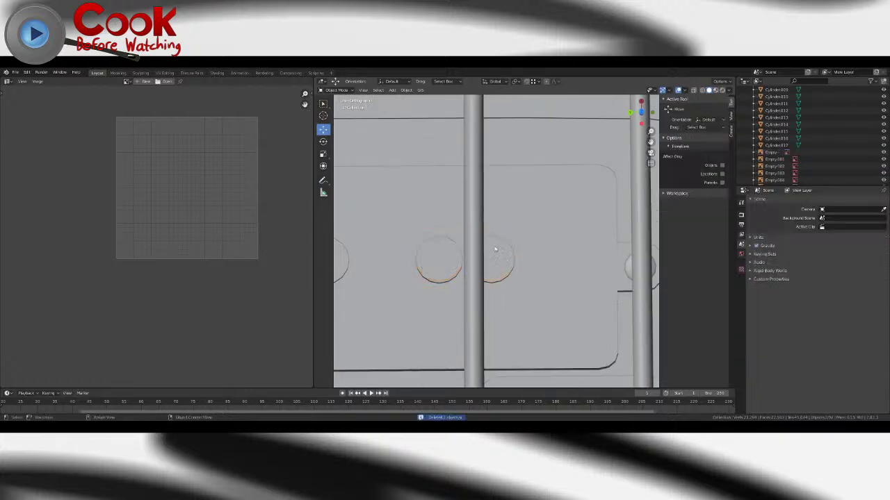
- Check each pole piece on the split pickup half nearest the neck for further stacked duplicates
scroll(457, 260, "down", 3)
left_click(456, 260)
left_click(497, 258, "shift")
scroll(501, 258, "down", 3)
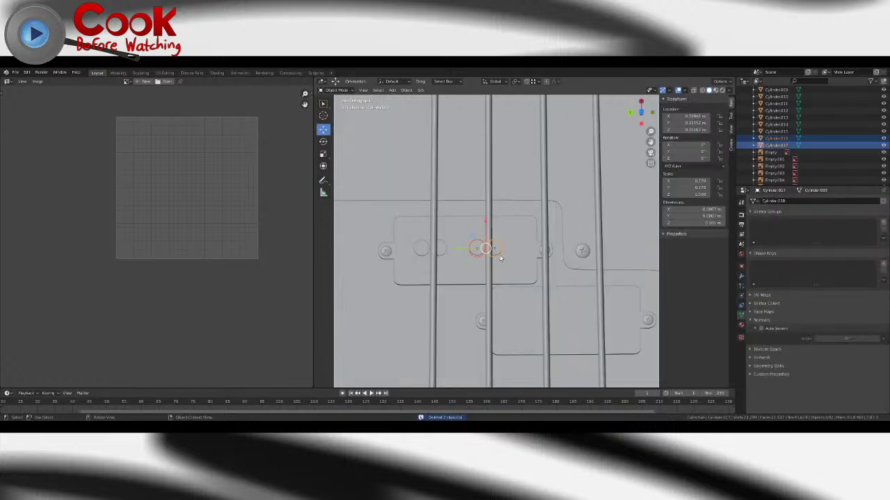
scroll(503, 259, "up", 3)
scroll(503, 259, "up", 4)
left_click(426, 292)
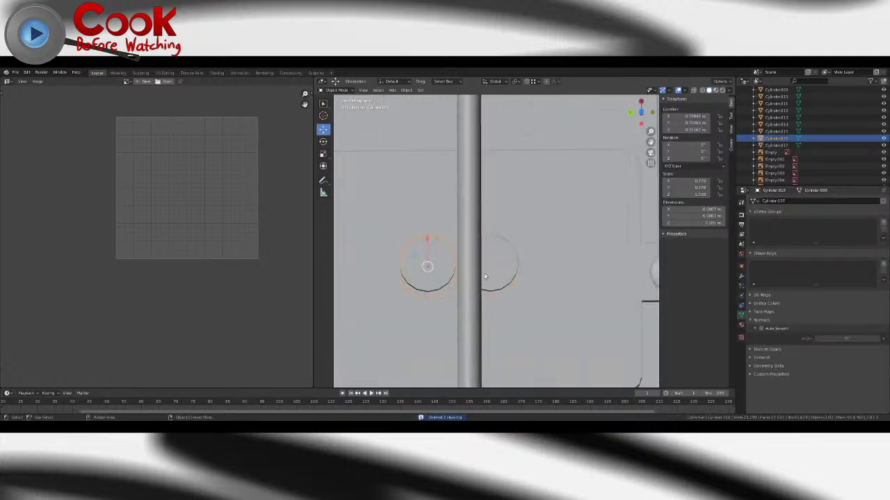
scroll(425, 292, "down", 4)
left_click(401, 260)
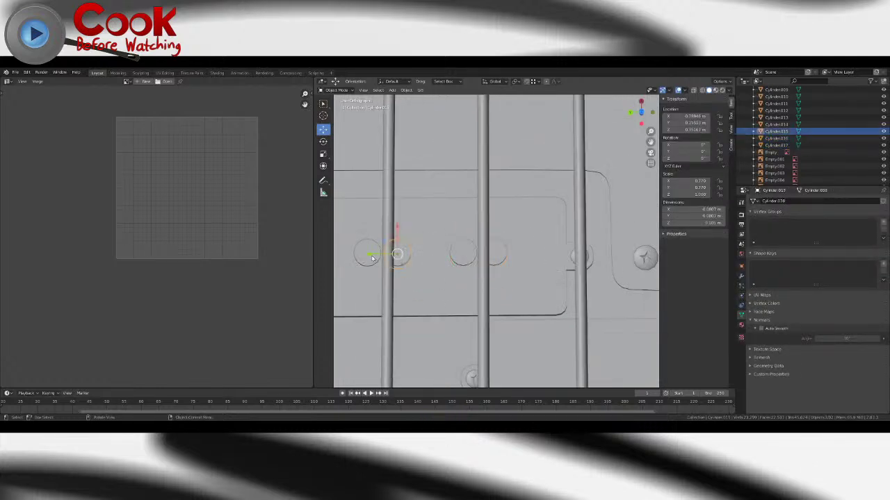
left_click(369, 257)
scroll(373, 258, "down", 5)
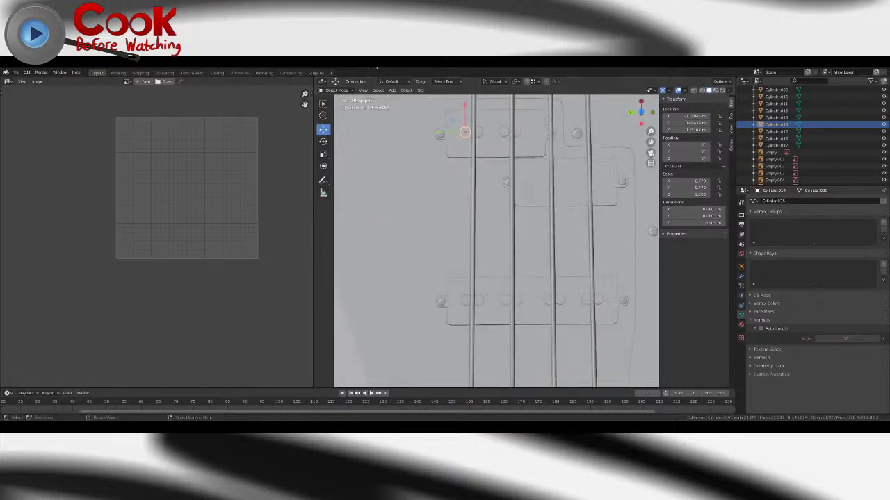
- Set the viewport to the top view, framed on the split pickup half nearest the neck
left_click(362, 91)
mouse_move(391, 171)
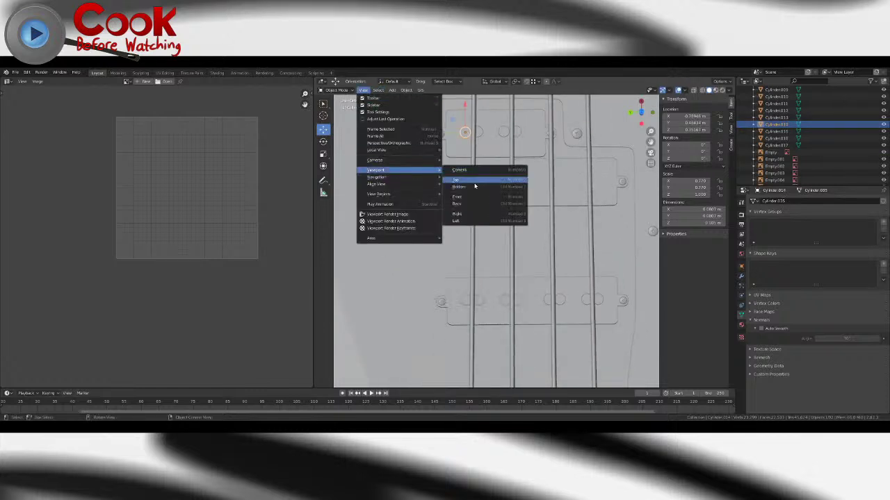
left_click(470, 180)
scroll(577, 233, "up", 3)
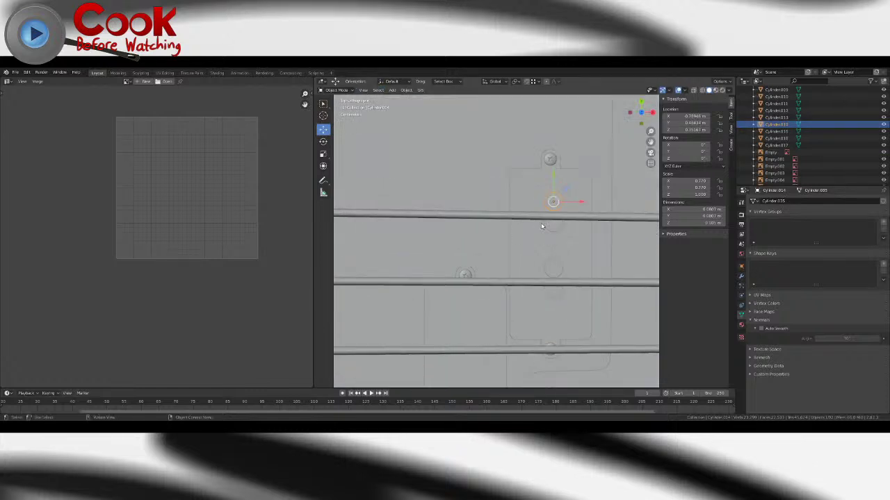
left_click(555, 227, "shift")
left_click(556, 273)
left_click(554, 295, "shift")
scroll(549, 293, "down", 4)
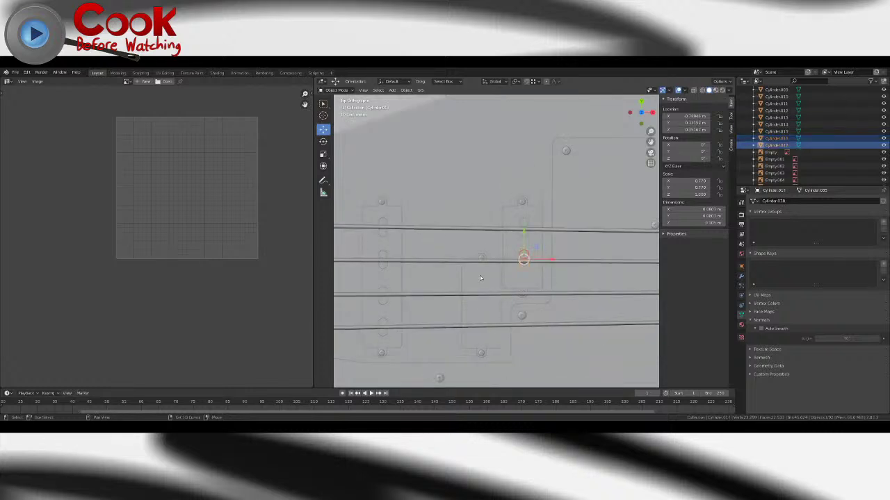
middle_click_drag(481, 278, 498, 251, "shift")
key("shift+d")
left_click(565, 240)
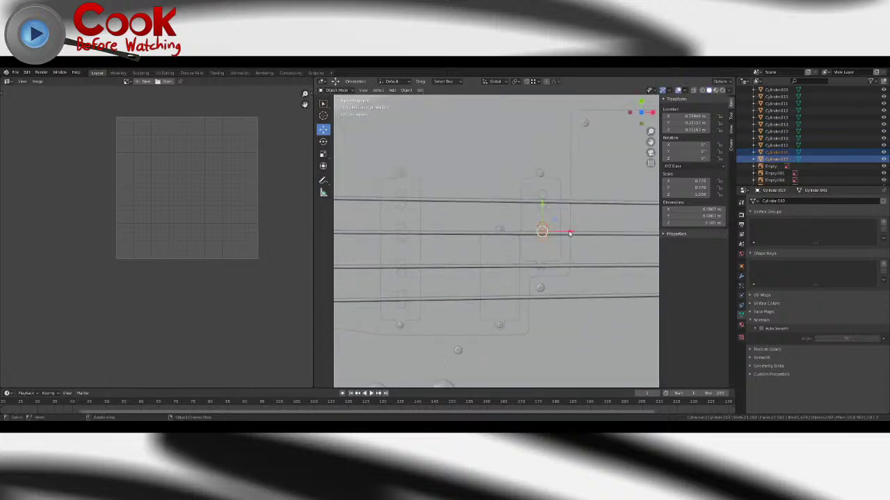
left_click_drag(569, 233, 524, 233)
key("x")
left_click(527, 239)
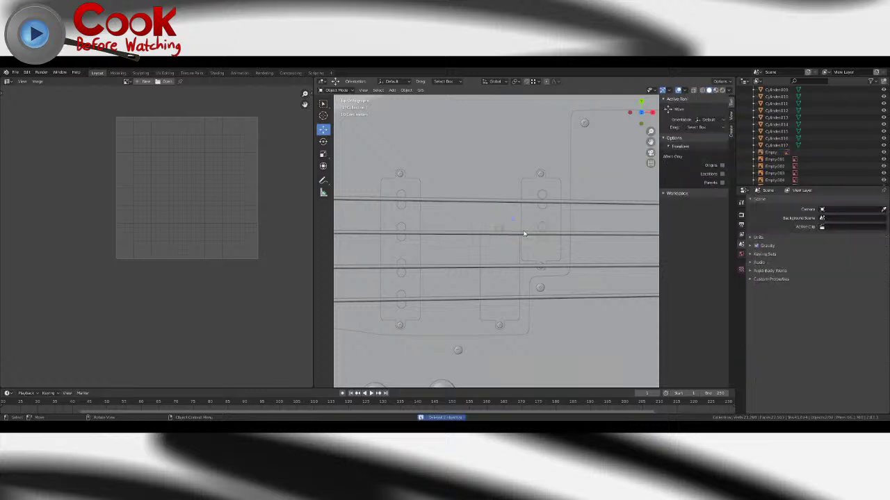
- Duplicate the two pole piece pairs nearest the knobs from the bridge-side pickup along X onto the other split pickup half
left_click(401, 300)
left_click_drag(428, 302, 501, 243)
key("shift+d")
right_click(525, 299)
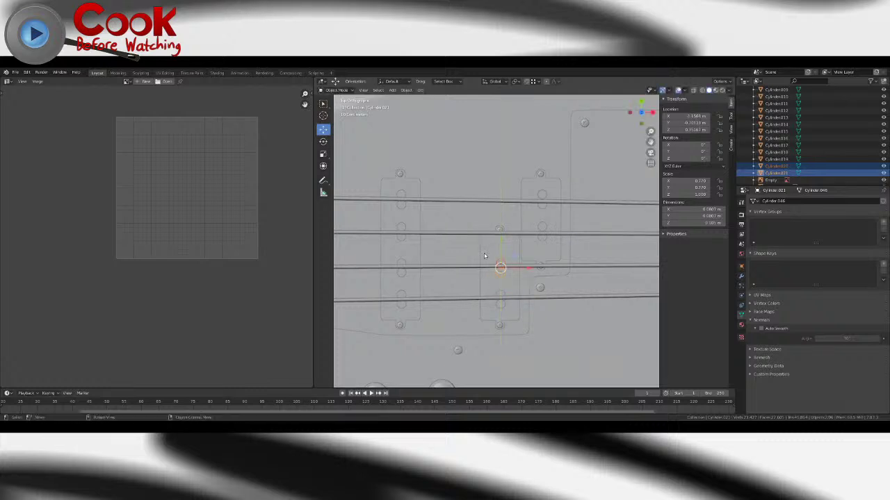
- Shorten the split pickup half nearest the neck by moving its knob-side end vertices inward along Y in edit mode with X-ray on
scroll(505, 185, "up", 3)
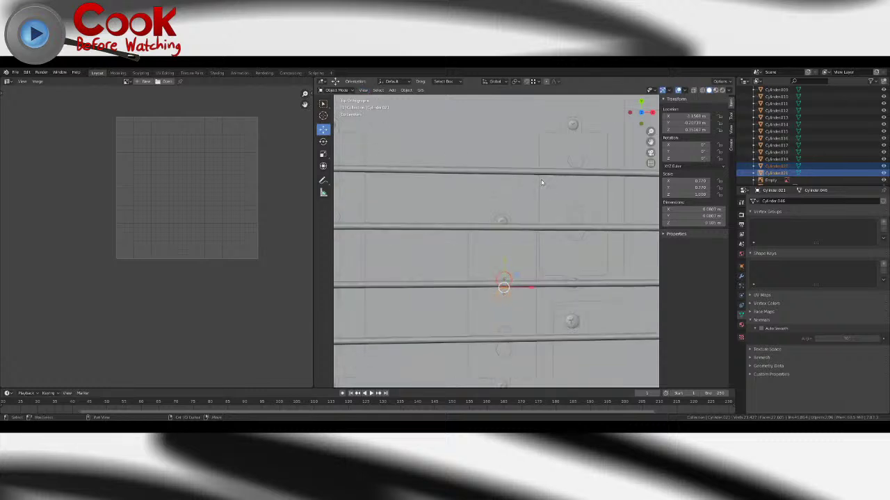
middle_click_drag(542, 181, 490, 215, "shift")
left_click(506, 193)
key("Tab")
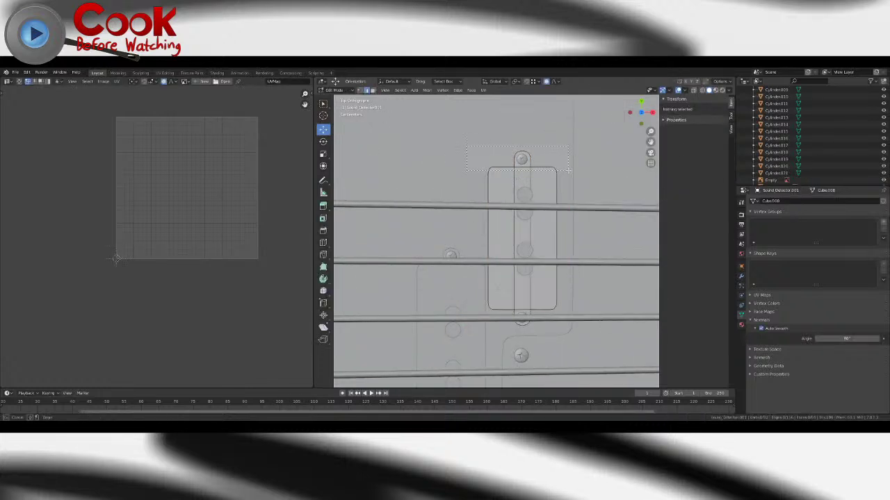
left_click(541, 151)
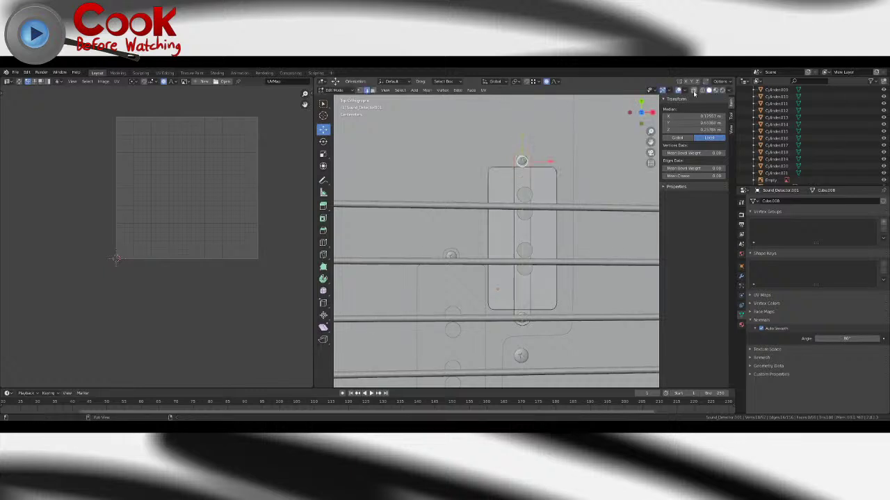
left_click(693, 90)
left_click_drag(475, 137, 576, 171)
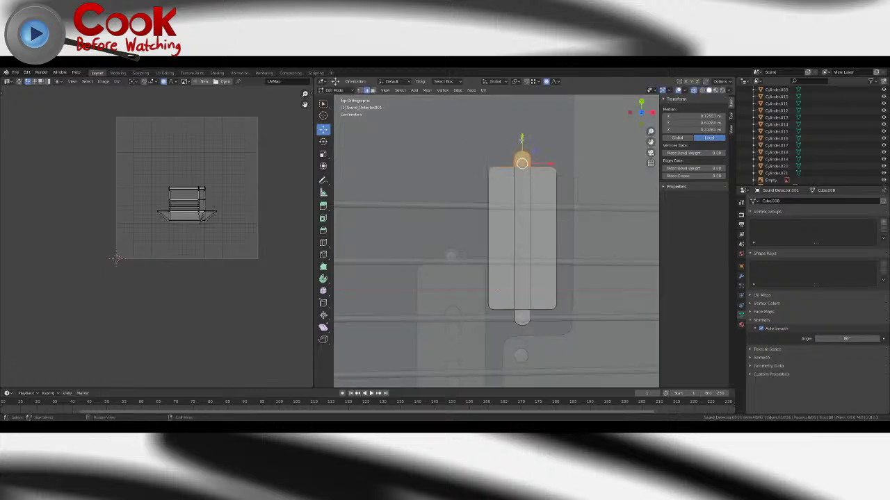
left_click_drag(522, 140, 522, 146)
key("ctrl+z")
left_click_drag(483, 298, 573, 328)
left_click_drag(524, 285, 525, 267)
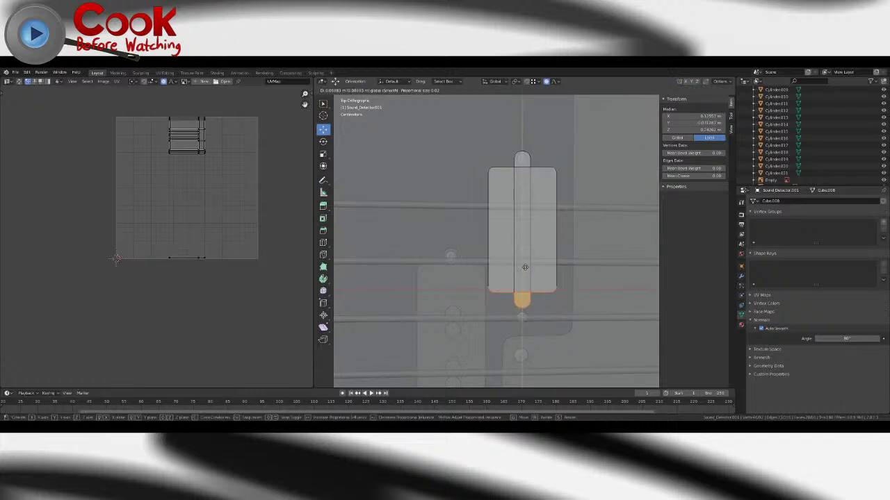
left_click_drag(525, 267, 525, 267)
middle_click_drag(460, 291, 488, 251, "shift")
key("Tab")
- Shorten the other split pickup half by moving the vertices of its end farthest from the knobs inward along Y
left_click(487, 251)
key("Tab")
left_click_drag(426, 191, 526, 241)
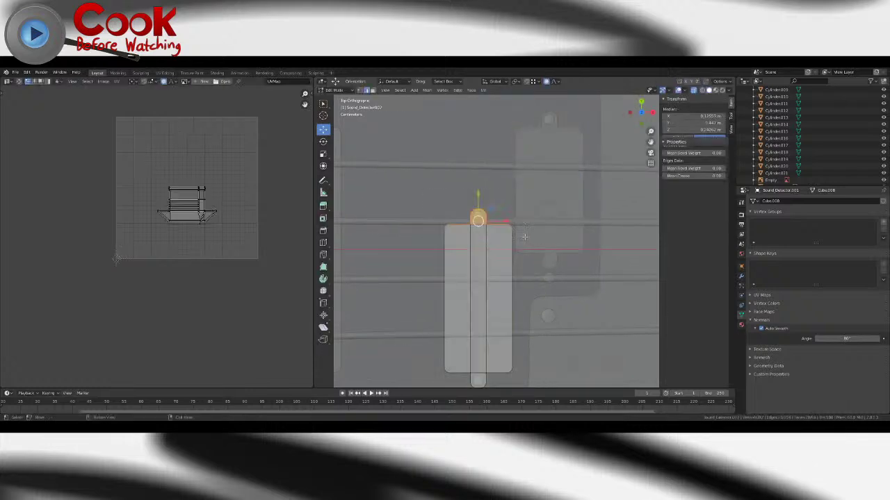
left_click_drag(478, 195, 479, 213)
key("Tab")
- Turn off X-ray and move the screws at the shortened ends of both split pickup halves along Y onto their mounting tabs
left_click(477, 216)
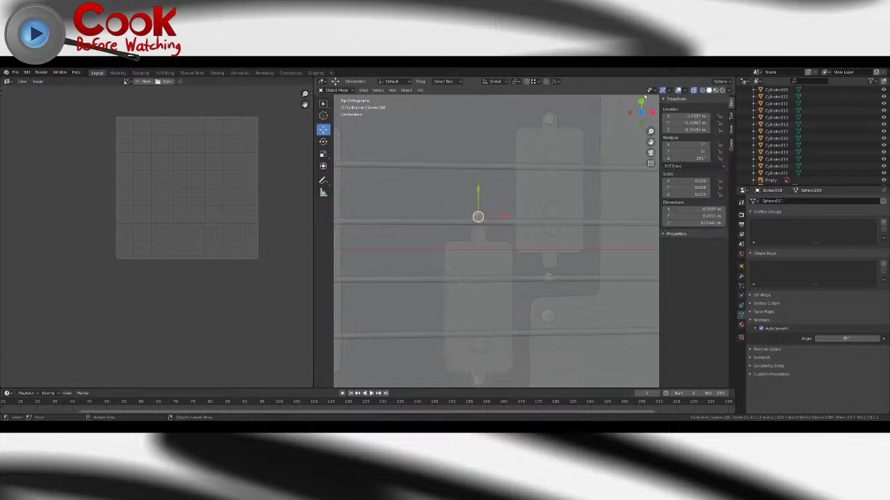
key("alt+z")
key("g")
key("y")
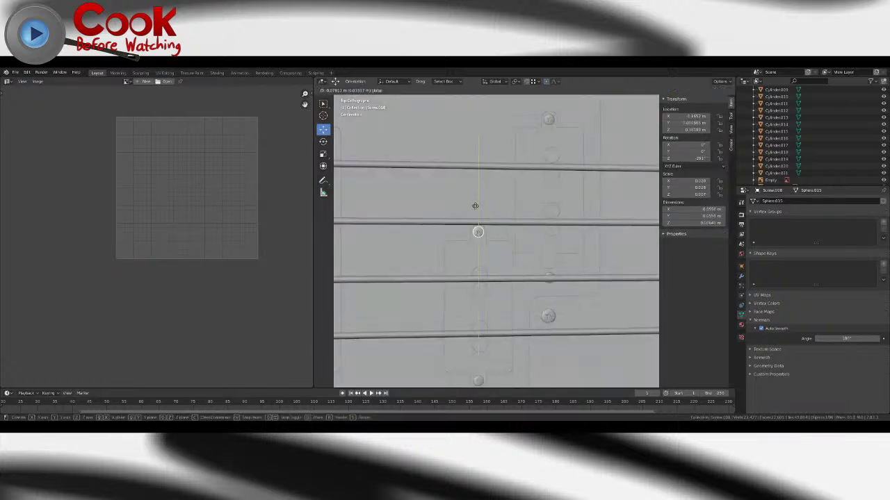
left_click(474, 207)
left_click(548, 262)
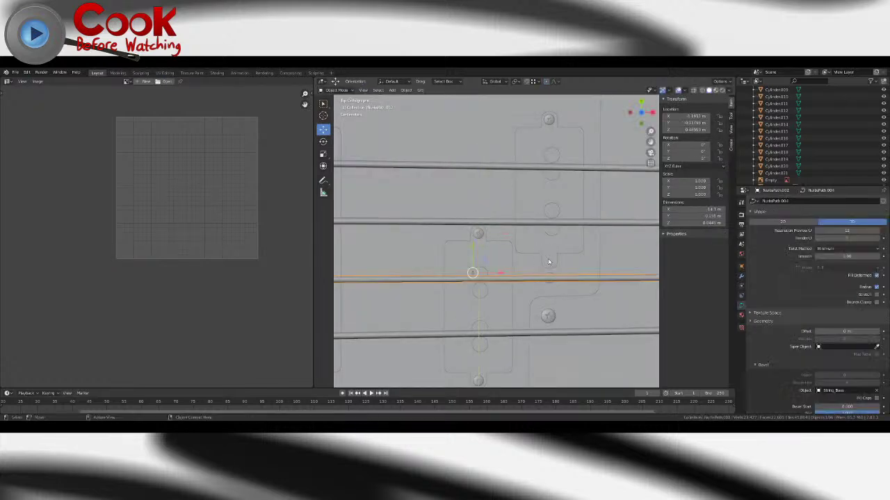
left_click(550, 276)
key("g")
key("y")
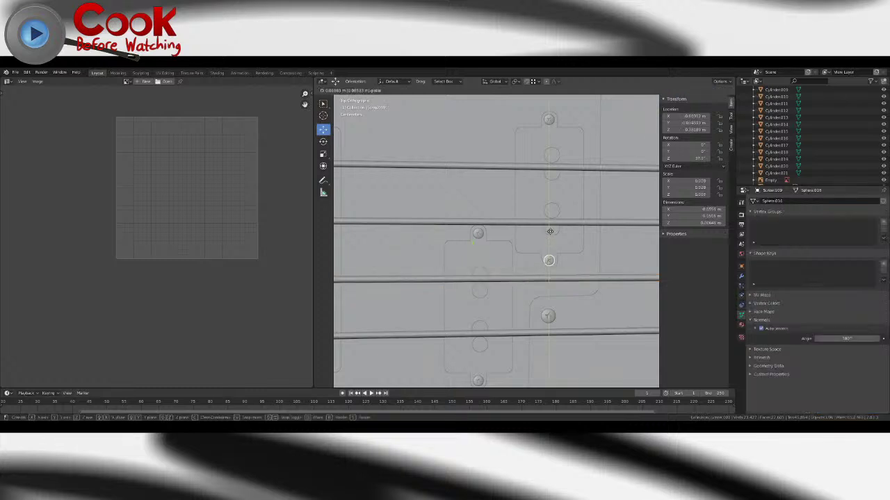
left_click(550, 232)
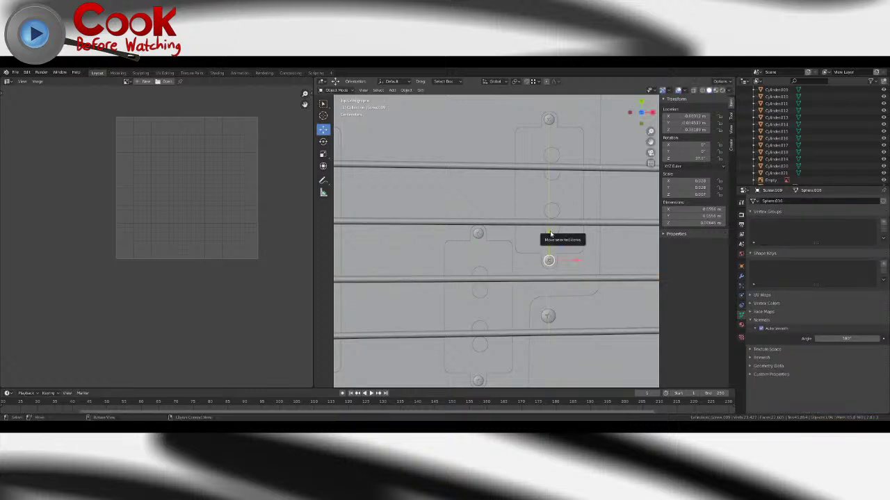
- Switch to a perspective view of the whole bass guitar and save the file
scroll(527, 196, "down", 4)
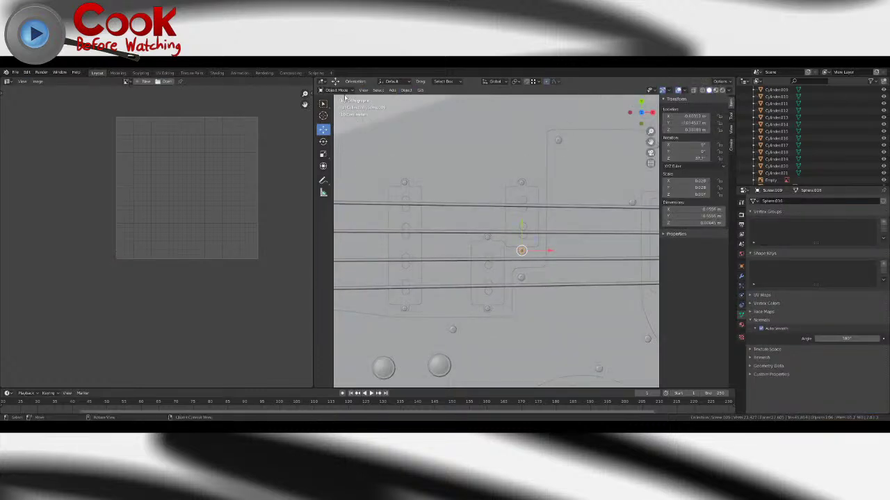
left_click(487, 81)
left_click(363, 90)
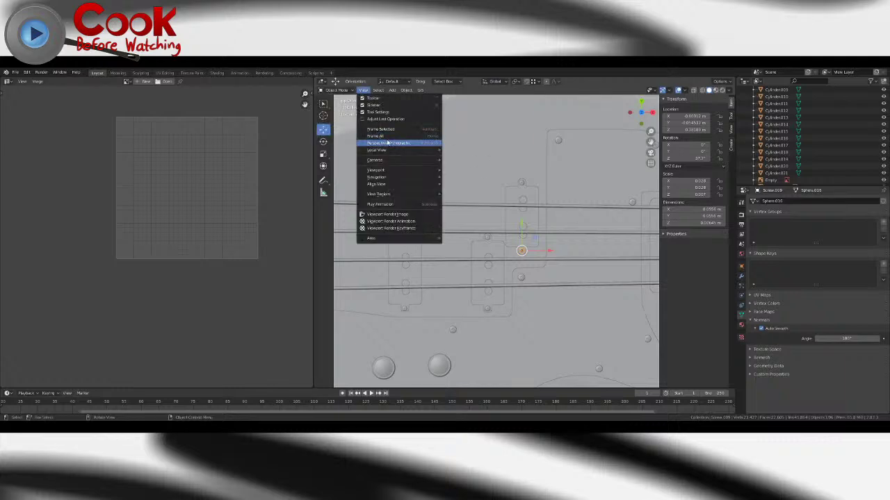
left_click(398, 142)
middle_click_drag(417, 218, 517, 300)
middle_click_drag(522, 267, 544, 288)
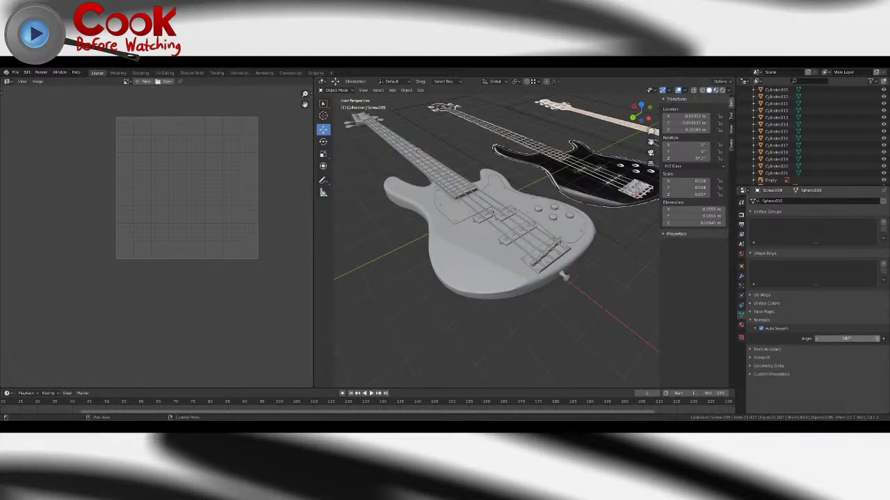
left_click(14, 72)
left_click(27, 119)
- Select all the round pole pieces on the bridge pickup and both split pickup halves and join them into one object
middle_click_drag(472, 201, 508, 216)
scroll(455, 204, "up", 8)
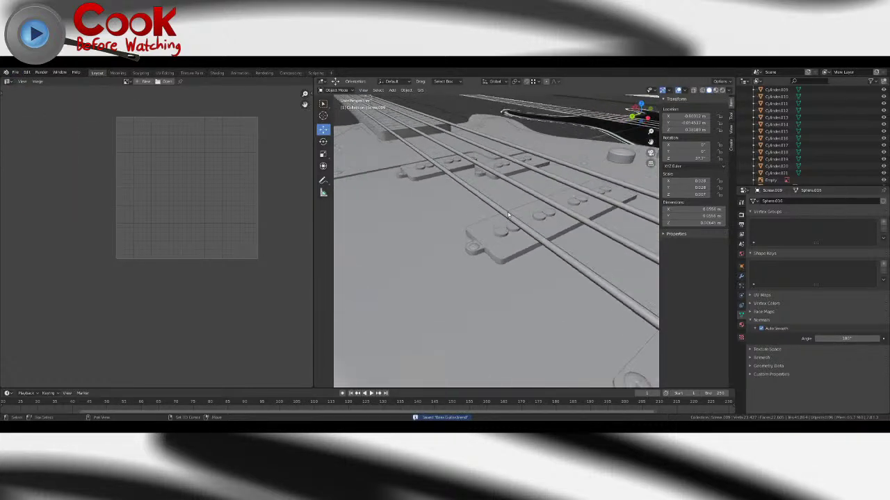
left_click(502, 235)
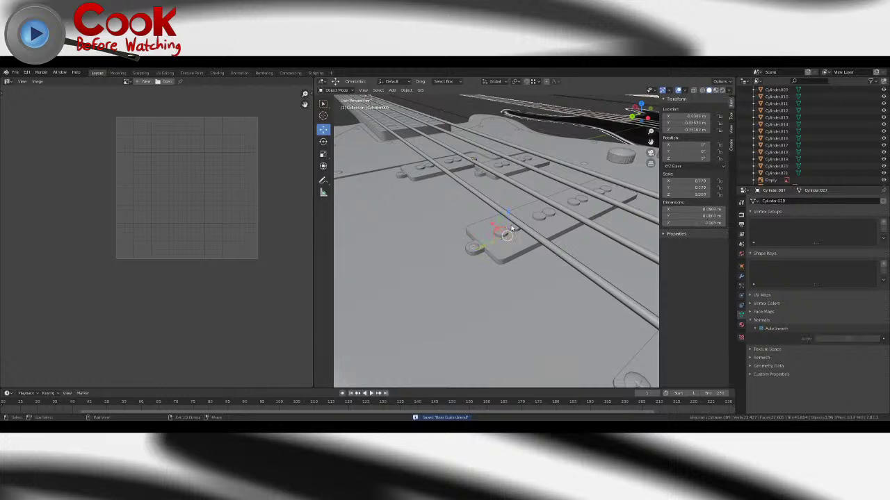
key("w")
left_click(541, 217, "shift")
left_click(550, 213, "shift")
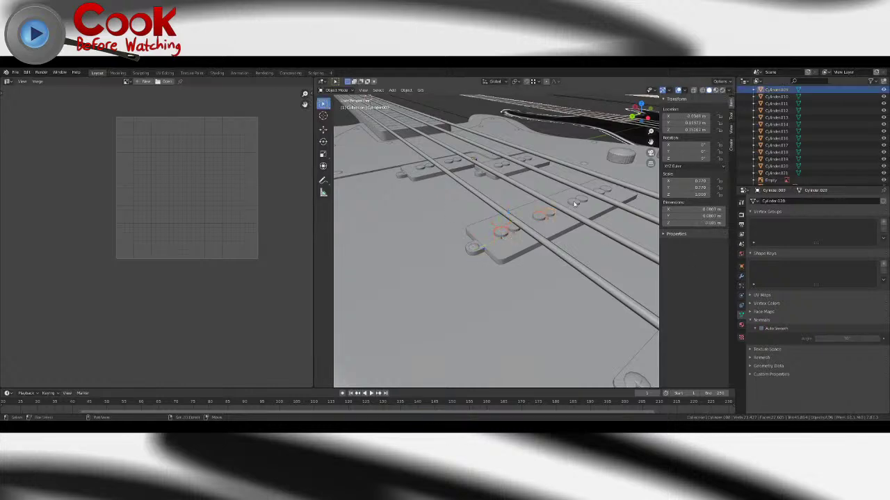
left_click(574, 201, "shift")
left_click(582, 201, "shift")
middle_click_drag(584, 202, 509, 226)
left_click(530, 217, "shift")
left_click(533, 219, "shift")
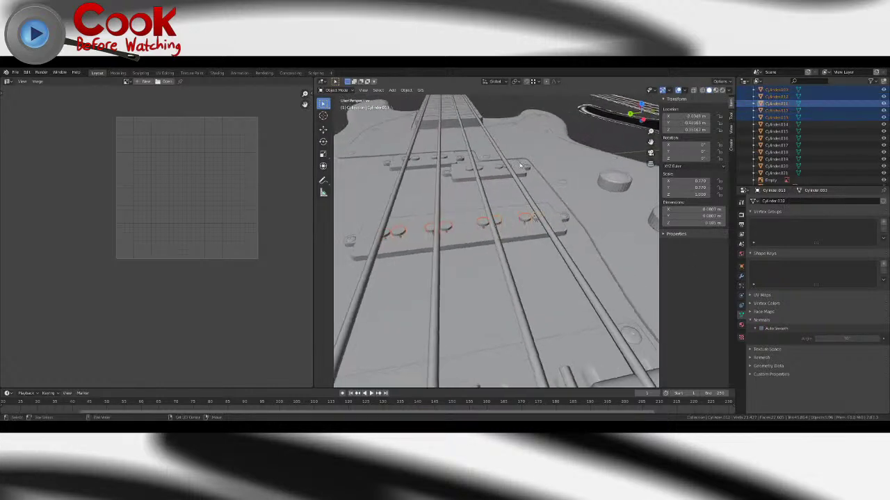
left_click(505, 169, "shift")
key("ctrl+z")
mouse_move(512, 169)
middle_mouse_down()
mouse_move(481, 183)
mouse_move(505, 184)
middle_mouse_up()
left_click(485, 181, "shift")
left_click(502, 187, "shift")
left_click(473, 193, "shift")
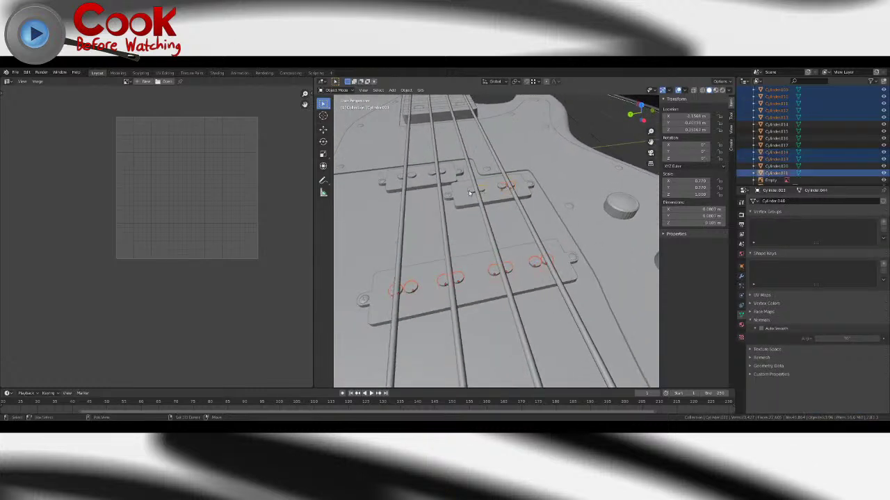
left_click(444, 171, "shift")
left_click(430, 173, "shift")
left_click(415, 177, "shift")
left_click(398, 178, "shift")
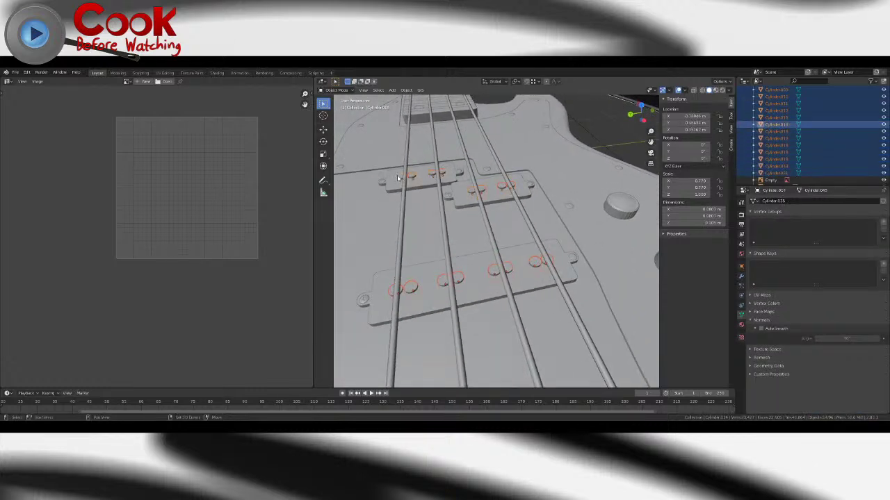
left_click(406, 90)
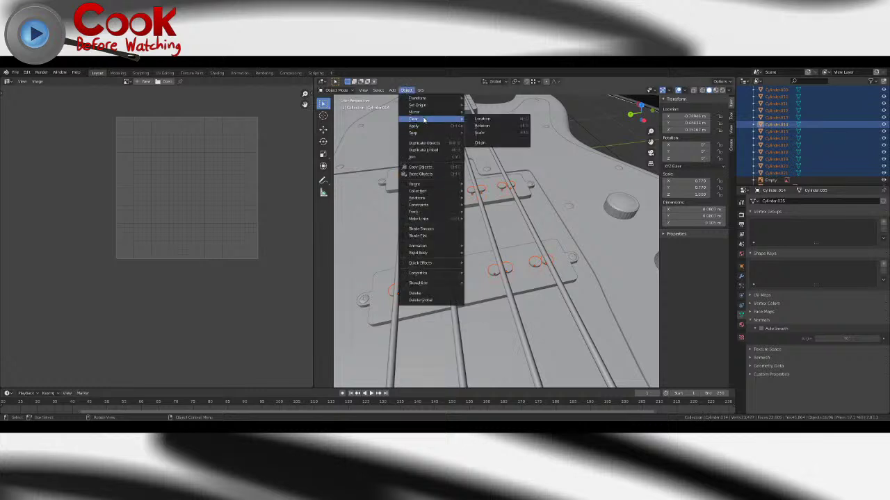
mouse_move(427, 276)
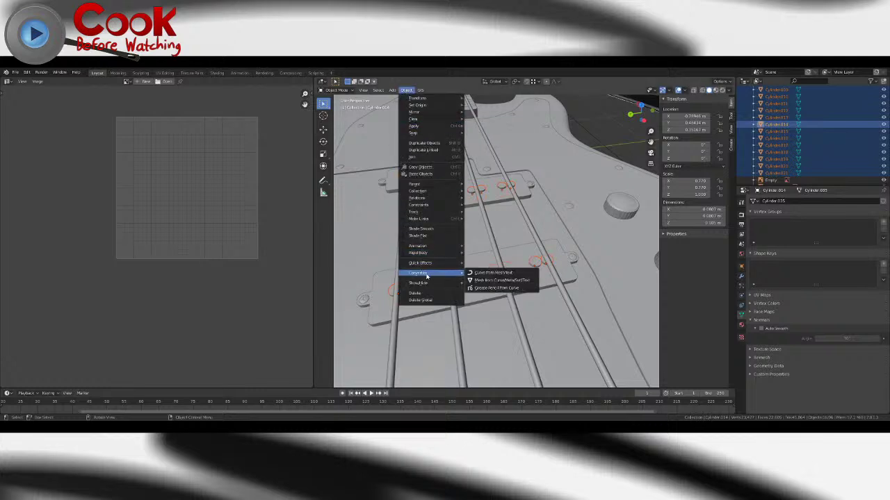
left_click(420, 158)
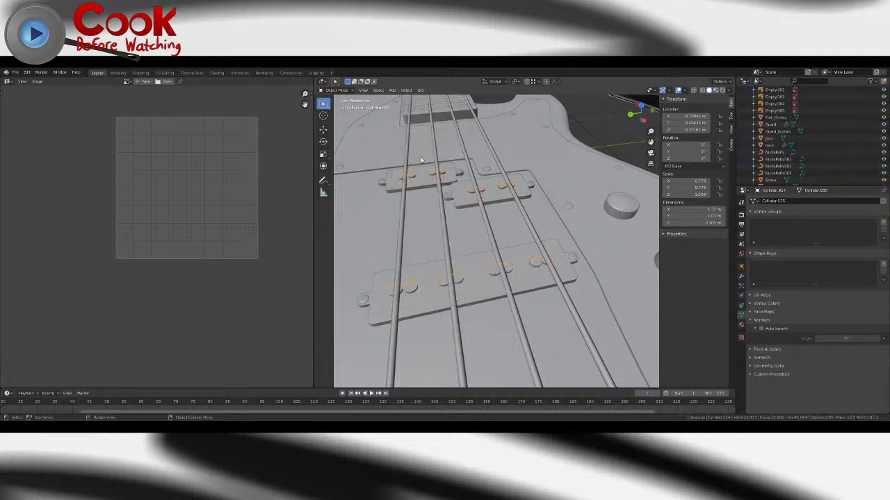
- Shade the joined pole pieces smooth and enable Auto Smooth for them
left_click(406, 90)
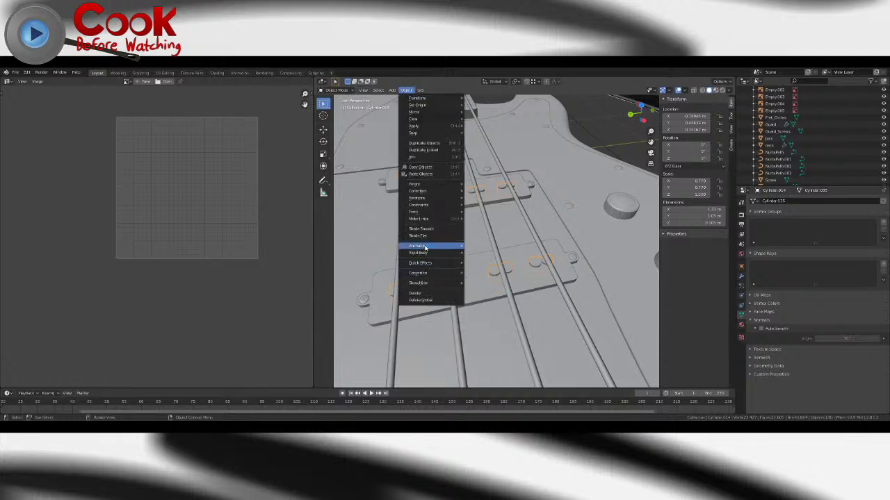
mouse_move(425, 284)
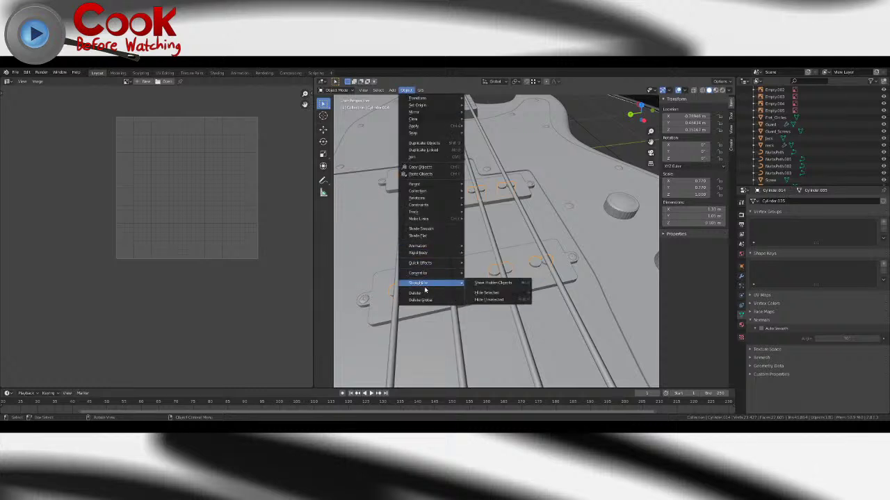
left_click(420, 229)
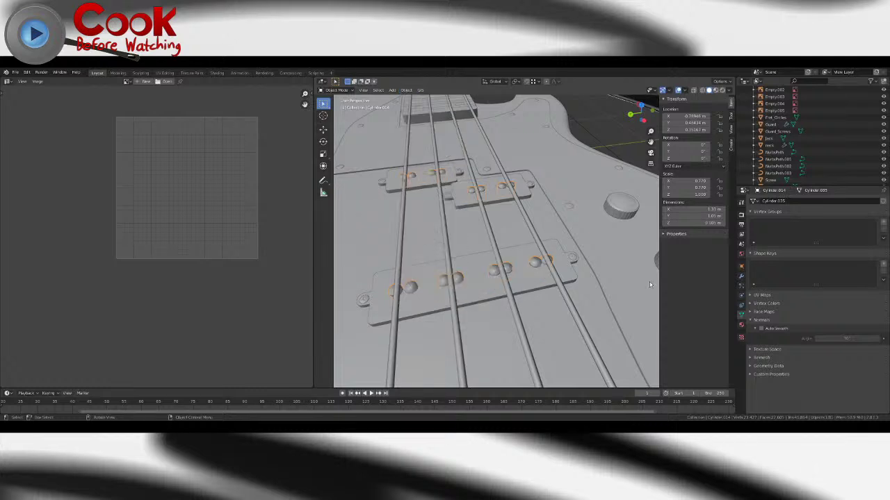
left_click(761, 328)
- Check the pole pieces' smooth shading from several angles, leave edit mode and save the file
middle_click_drag(419, 282, 464, 244)
scroll(465, 245, "up", 2)
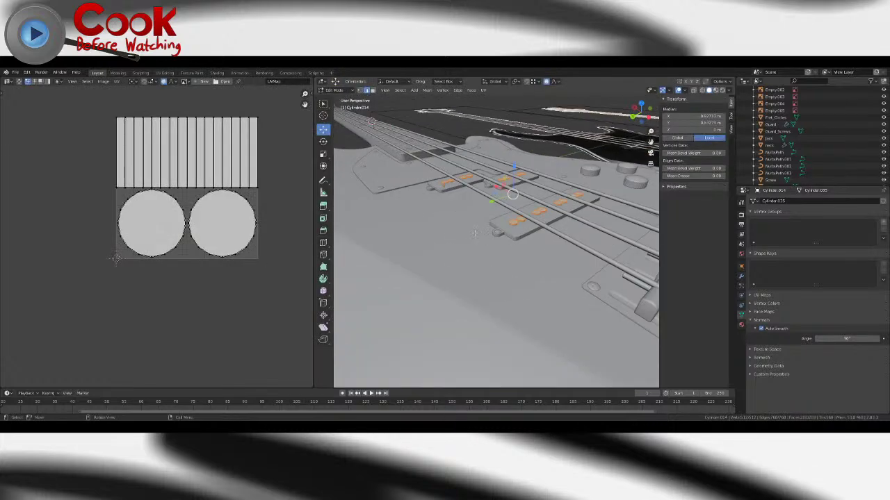
scroll(567, 317, "down", 4)
key("alt+a")
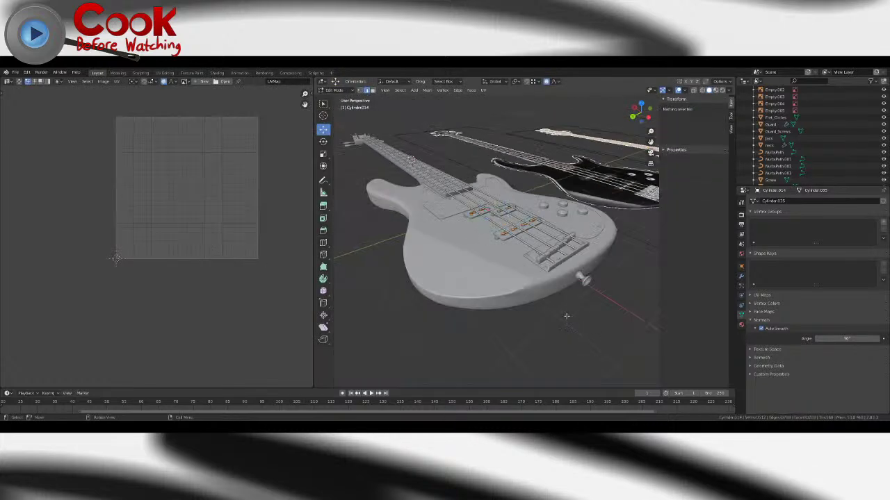
key("Tab")
middle_click_drag(536, 312, 500, 297)
scroll(500, 299, "up", 5)
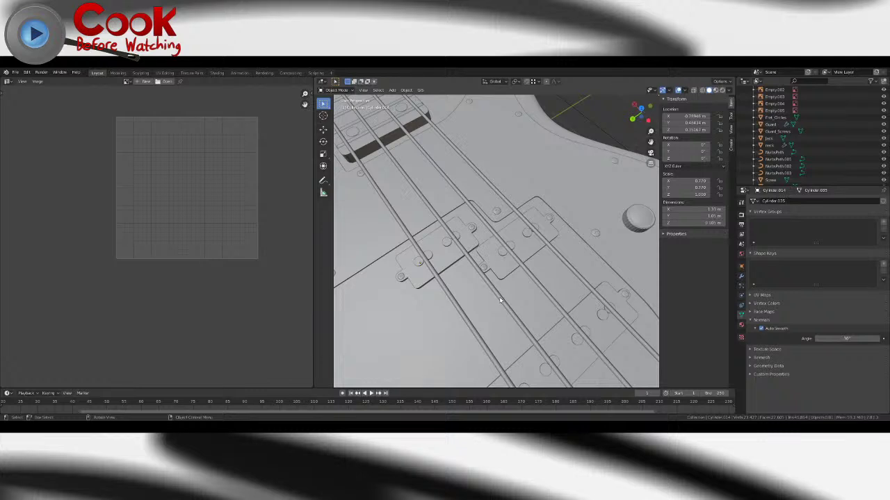
scroll(447, 224, "down", 6)
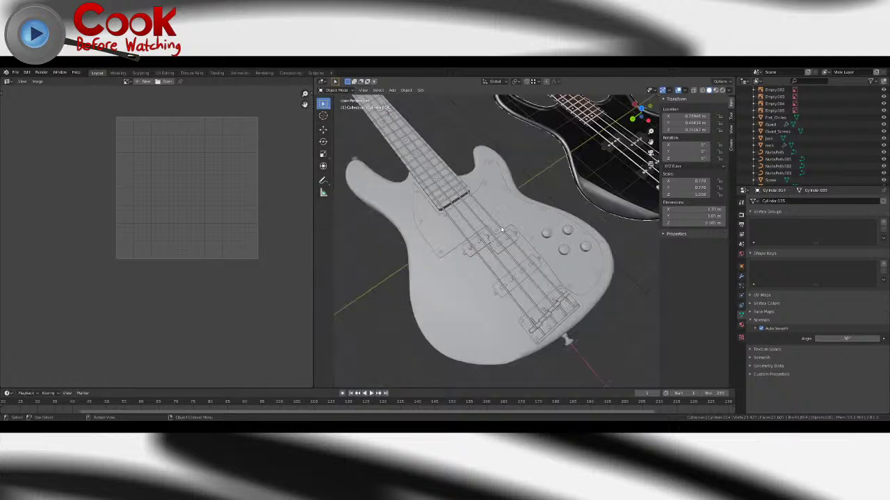
left_click(15, 72)
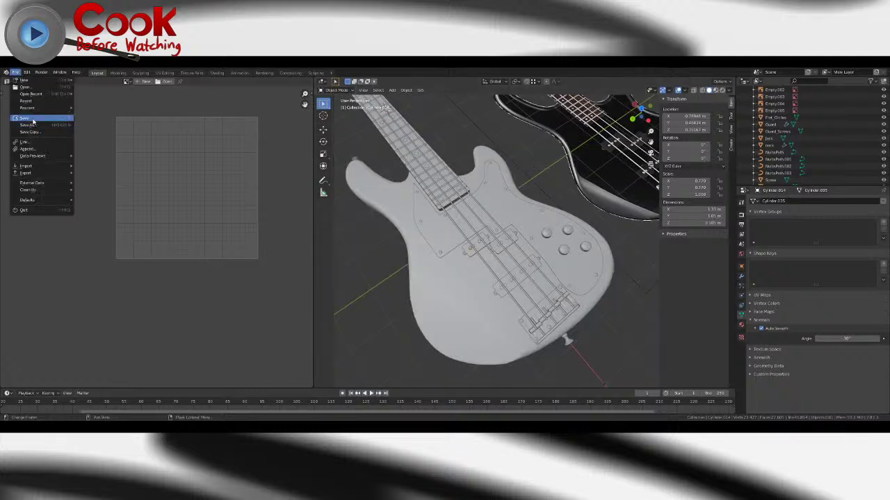
left_click(58, 118)
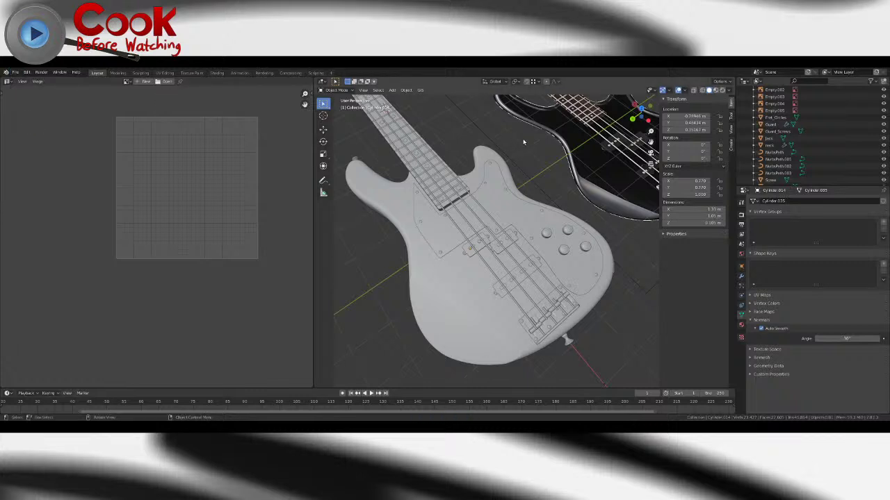
- Examine the string saddles on the bridge and the rest of the bass body up close from several angles
middle_click_drag(533, 163, 533, 164)
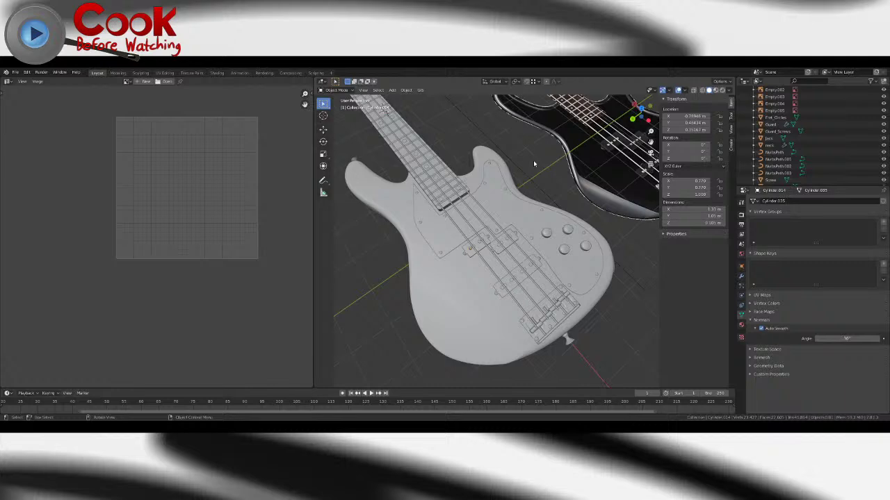
middle_click_drag(527, 178, 529, 214)
scroll(531, 220, "up", 5)
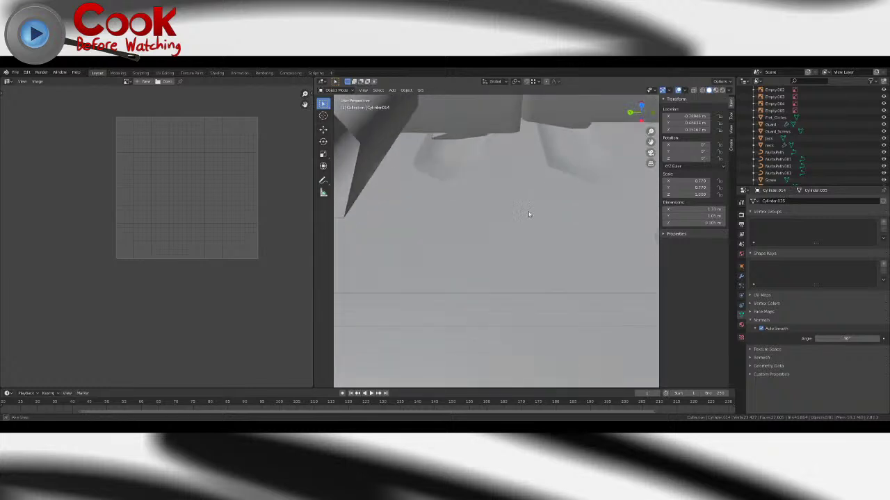
left_click(487, 127)
key("Tab")
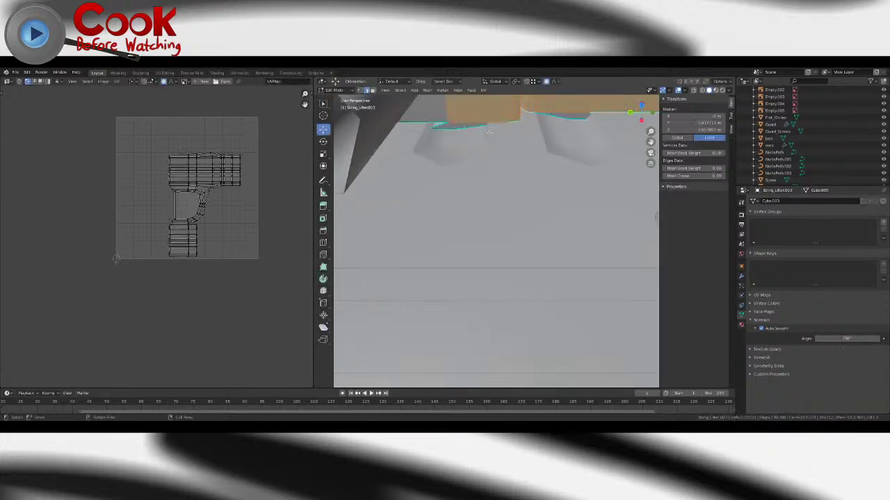
scroll(491, 130, "down", 10)
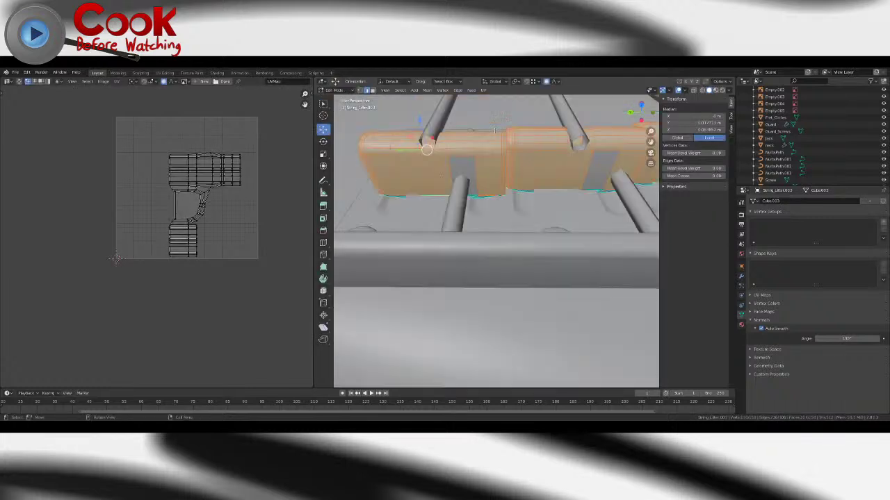
key("Tab")
middle_click_drag(398, 169, 405, 176)
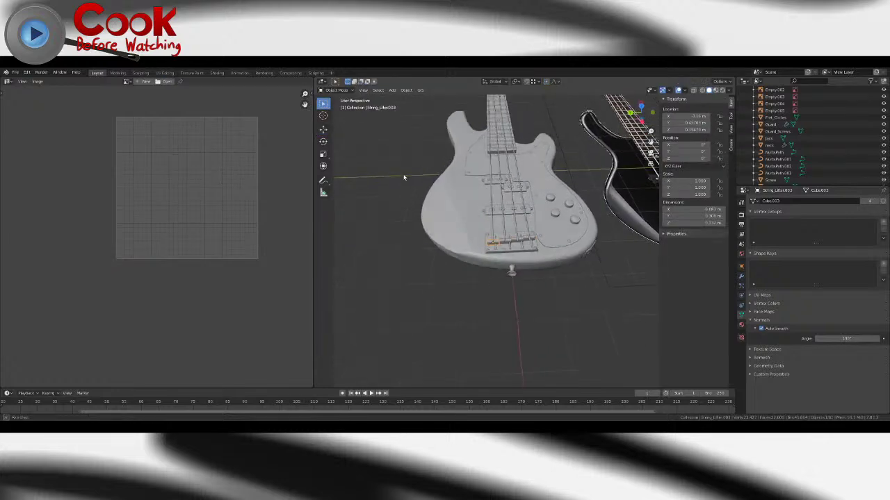
scroll(512, 187, "up", 4)
middle_click_drag(512, 188, 458, 218)
middle_click_drag(460, 217, 536, 269)
scroll(492, 220, "down", 6)
scroll(534, 260, "up", 6)
middle_click_drag(536, 195, 570, 260, "shift")
scroll(538, 285, "down", 5)
middle_click_drag(411, 270, 564, 281, "shift")
middle_click_drag(463, 258, 511, 142)
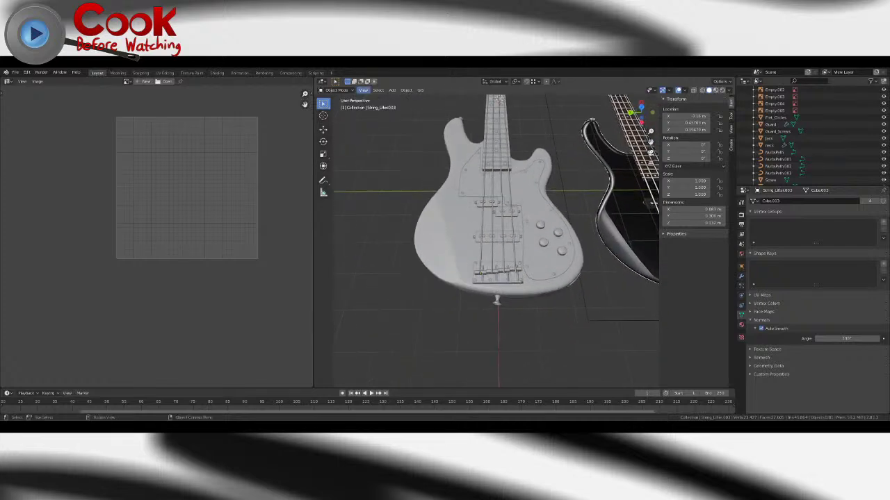
- Save the file with the whole bass guitar in view
left_click(15, 72)
left_click(28, 120)
scroll(481, 228, "down", 5)
middle_click_drag(481, 229, 560, 241)
scroll(568, 240, "up", 4)
left_click(393, 90)
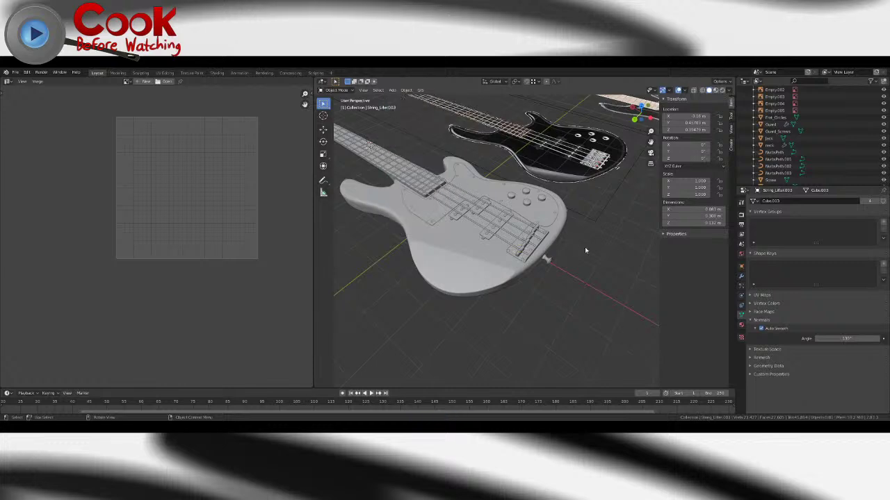
- Move the flared ring at the base of a headstock tuning post slightly along Y to centre it under its post
scroll(585, 247, "down", 5)
middle_click_drag(334, 184, 549, 215, "shift")
scroll(522, 194, "up", 3)
scroll(538, 193, "up", 4)
middle_click_drag(486, 208, 502, 253, "shift")
scroll(538, 225, "up", 3)
left_click(494, 297)
left_click(325, 128)
left_click_drag(530, 297, 524, 295)
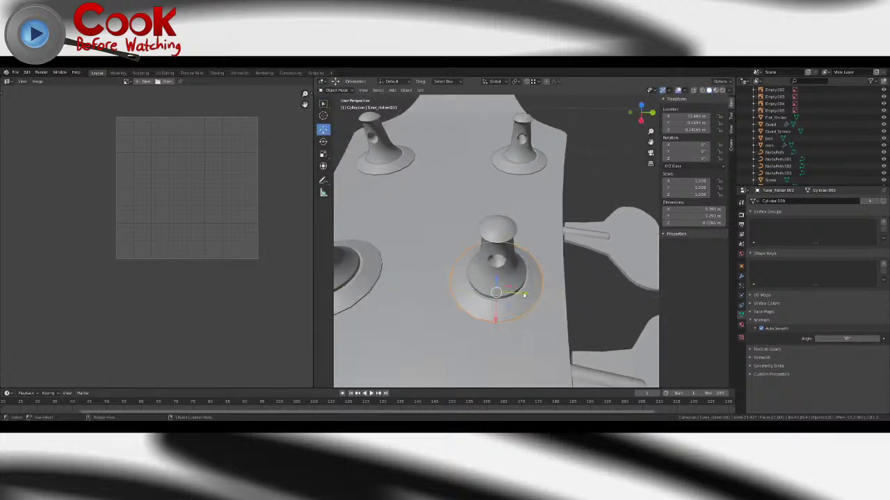
middle_click_drag(524, 296, 403, 240)
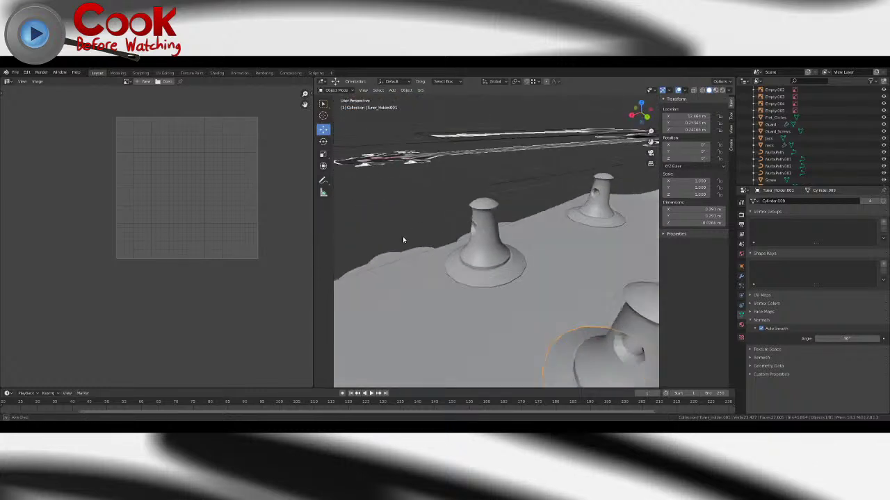
- Examine the output jack plate and its screws on the side edge of the guitar body
scroll(393, 236, "down", 6)
middle_click_drag(590, 308, 473, 282)
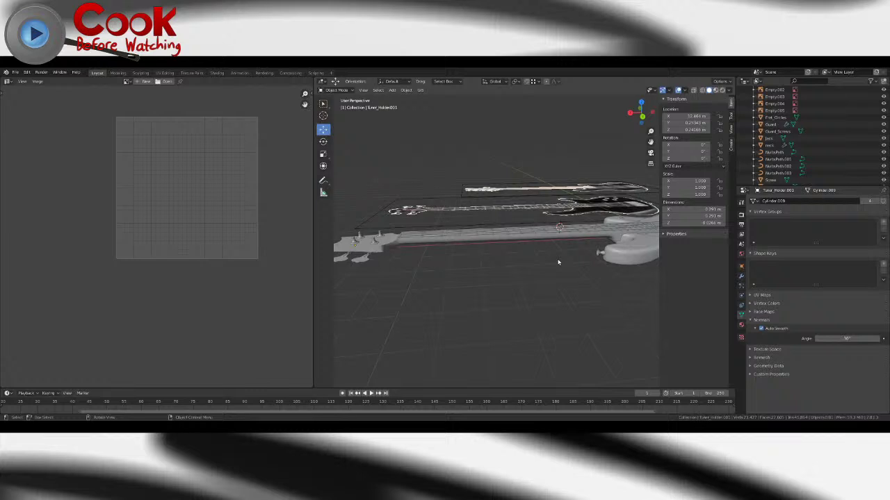
middle_click_drag(564, 257, 485, 257)
left_click(567, 320)
left_click(528, 337)
scroll(496, 303, "up", 5)
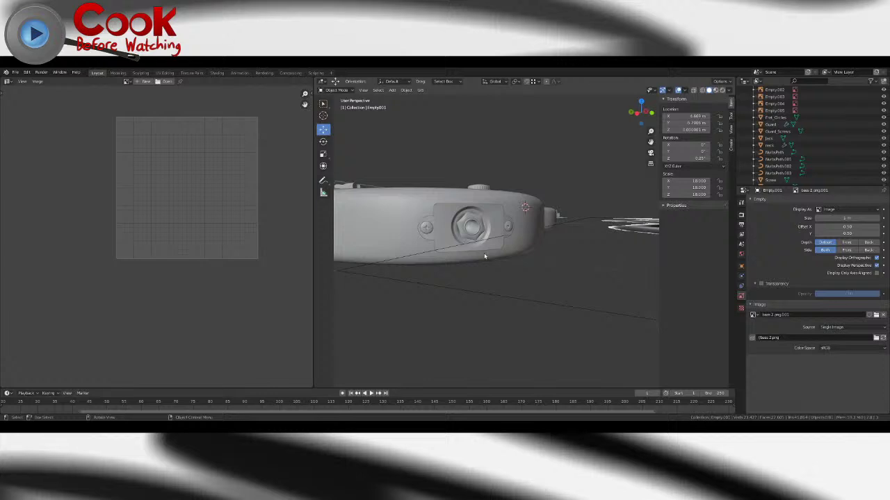
middle_click_drag(485, 257, 516, 260)
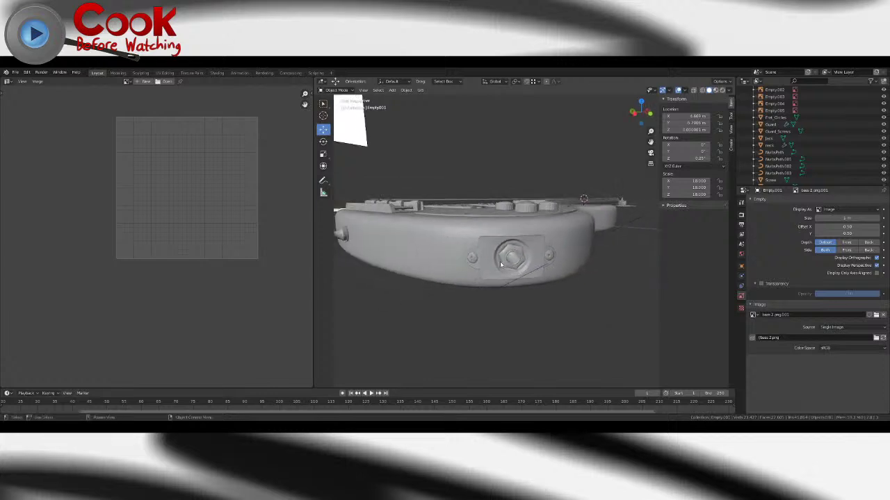
scroll(517, 260, "up", 2)
left_click(457, 268)
left_click(567, 263)
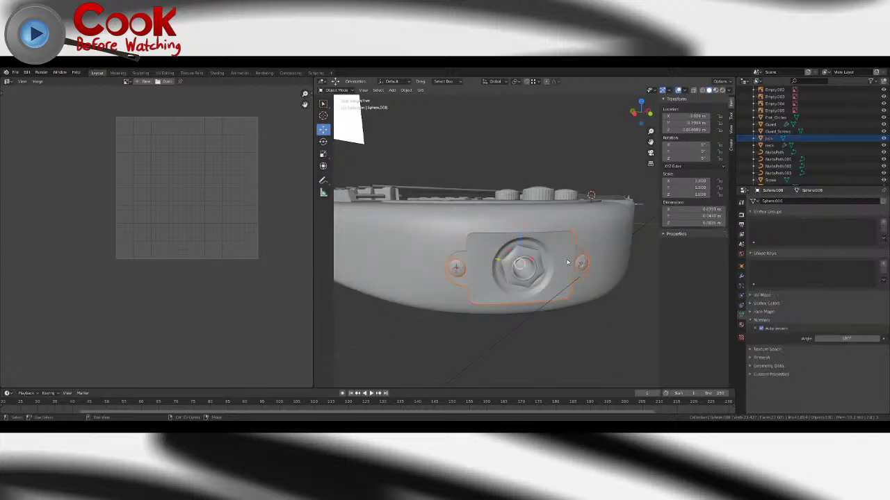
left_click(426, 333)
key("Tab")
scroll(431, 324, "down", 6)
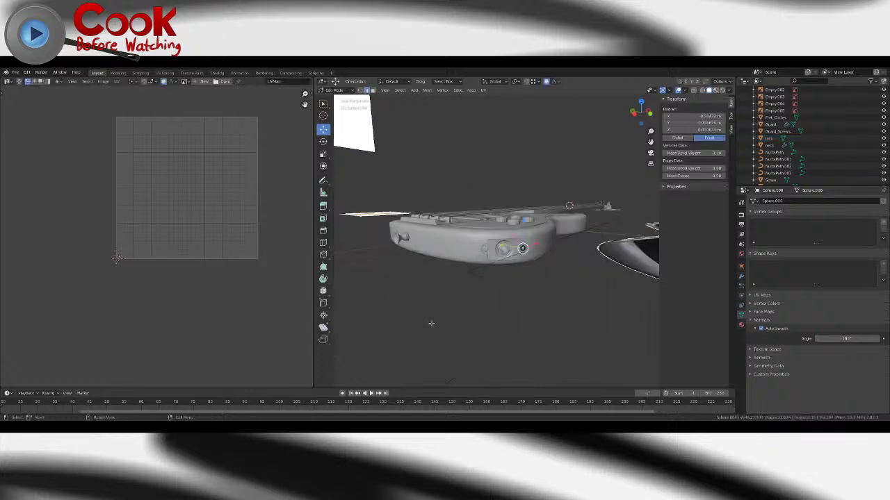
key("Tab")
- Join the screws of the output jack plate with the Jack object, keeping Jack as the active object
scroll(467, 249, "up", 3)
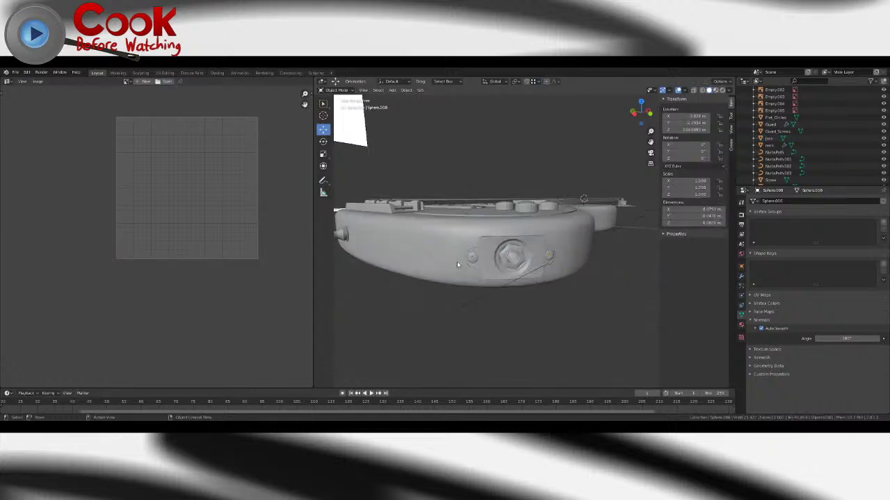
left_click(537, 246)
left_click(406, 90)
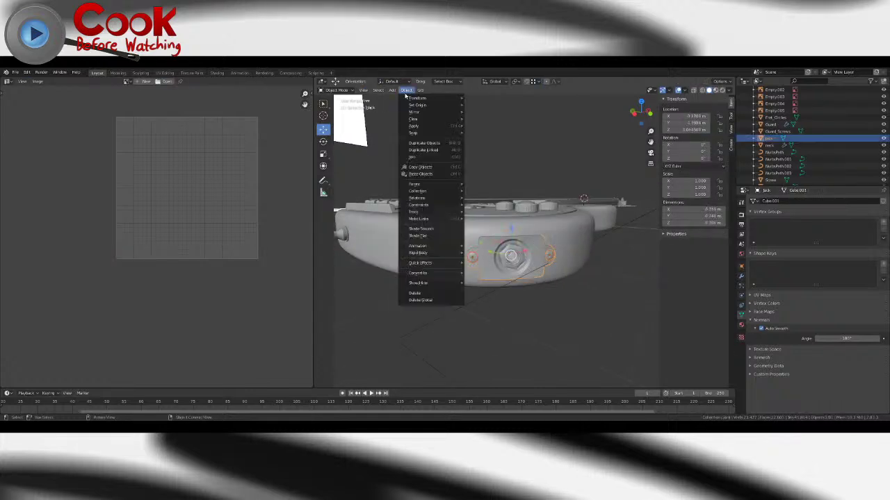
left_click(424, 159)
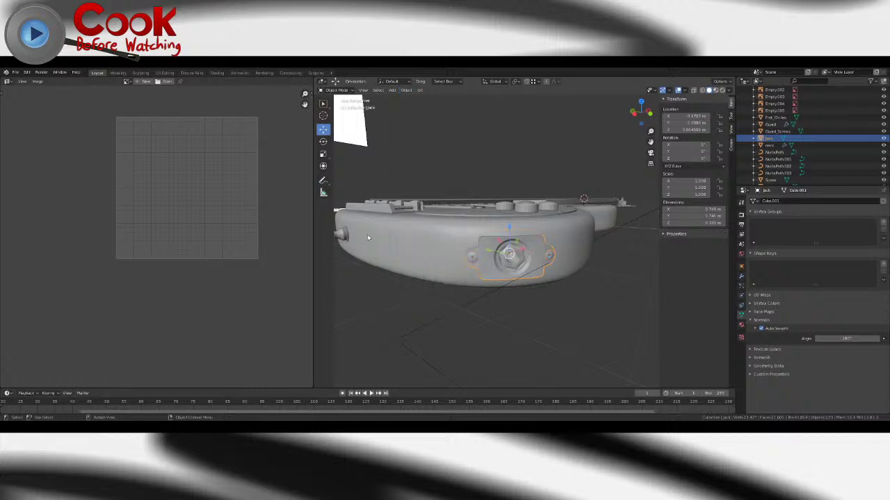
- Deselect the output jack plate and save the file
left_click(378, 299)
middle_click_drag(378, 299, 487, 256)
left_click(14, 72)
left_click(33, 118)
- Examine the bridge, the strings at the bridge end, the pickups and the strap button on the guitar body
scroll(520, 257, "down", 3)
scroll(570, 259, "down", 3)
left_click(583, 259)
middle_click_drag(583, 258, 480, 292)
left_click(523, 200)
scroll(480, 292, "up", 2)
middle_click_drag(584, 320, 497, 299)
scroll(497, 299, "up", 4)
middle_click_drag(497, 299, 522, 276)
scroll(539, 313, "down", 2)
scroll(517, 278, "up", 1)
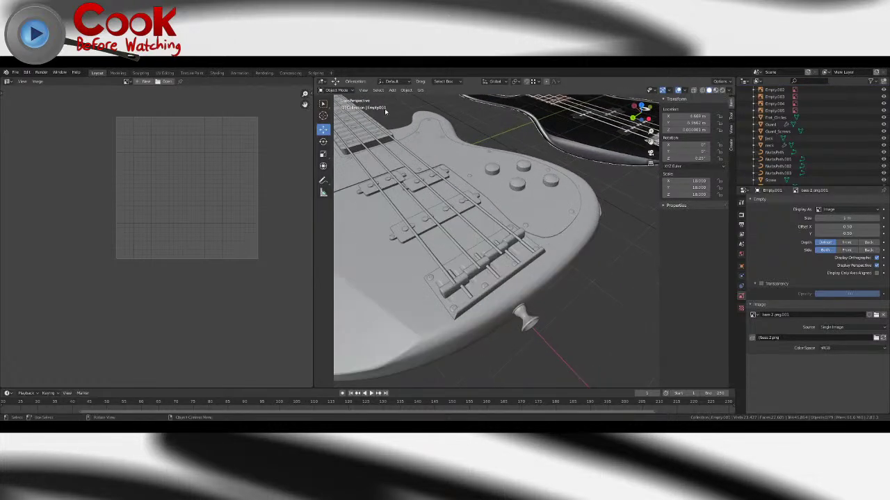
left_click(394, 91)
mouse_move(418, 98)
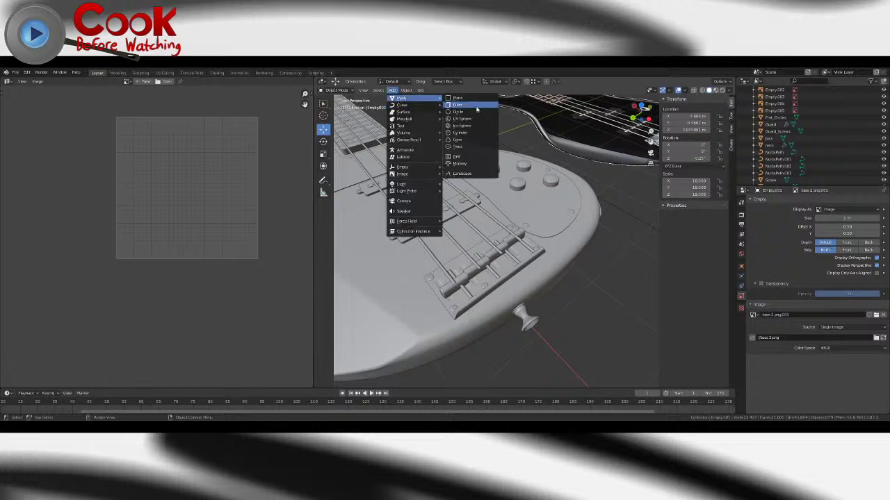
left_click(475, 134)
scroll(456, 173, "down", 4)
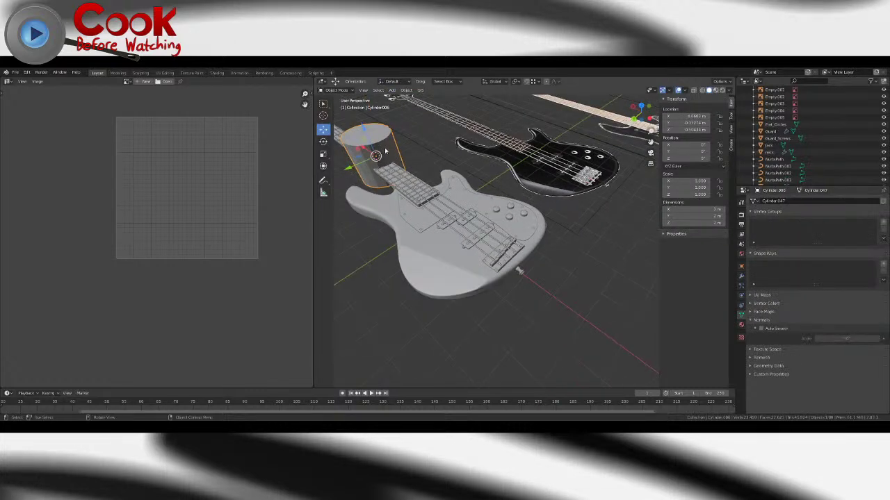
key("Delete")
- Add a torus mesh with 36 major segments
left_click(393, 91)
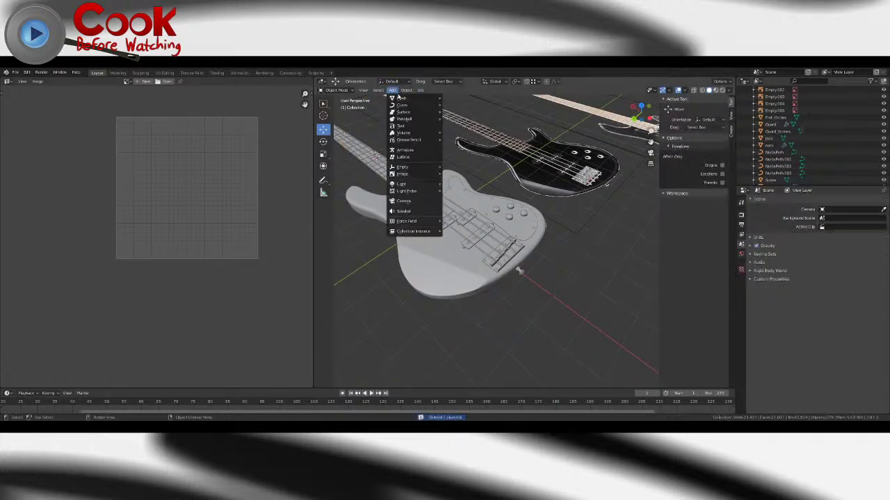
mouse_move(415, 99)
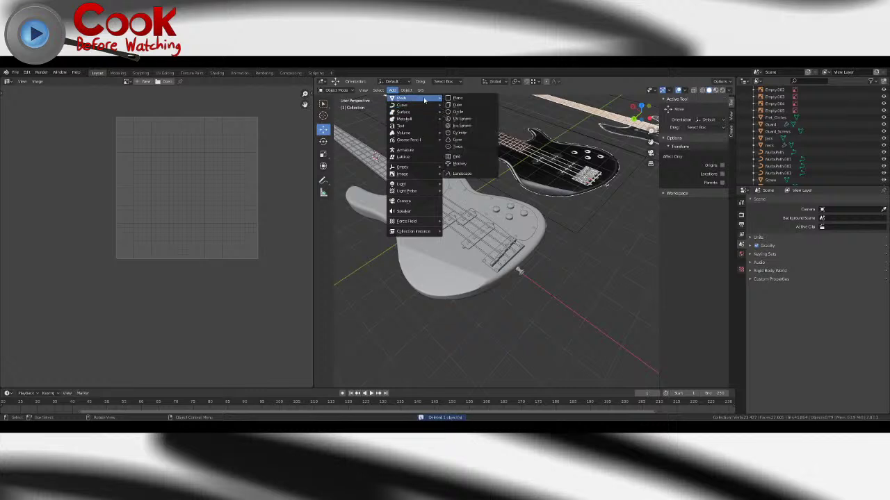
left_click(463, 146)
middle_click_drag(463, 147, 425, 165)
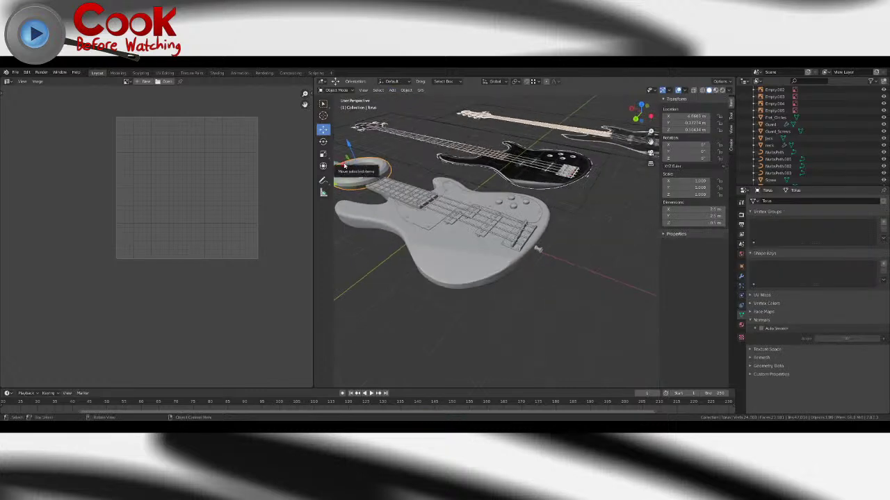
key("F9")
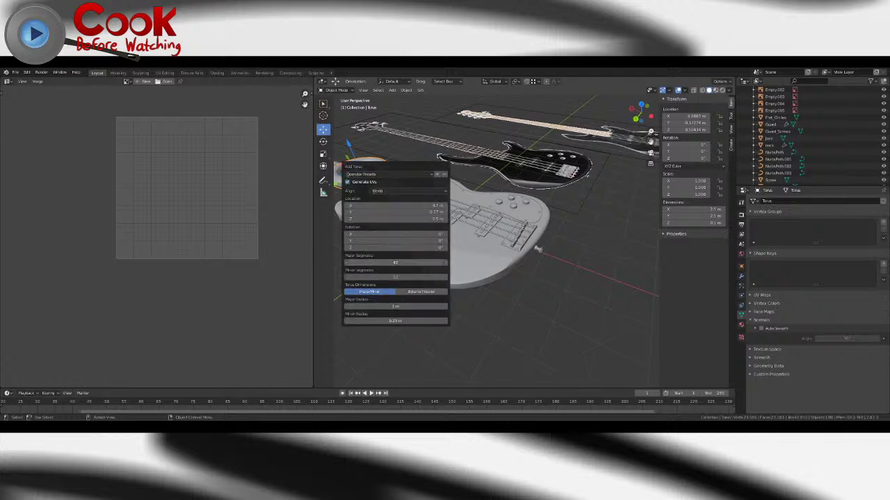
left_click_drag(406, 264, 410, 266)
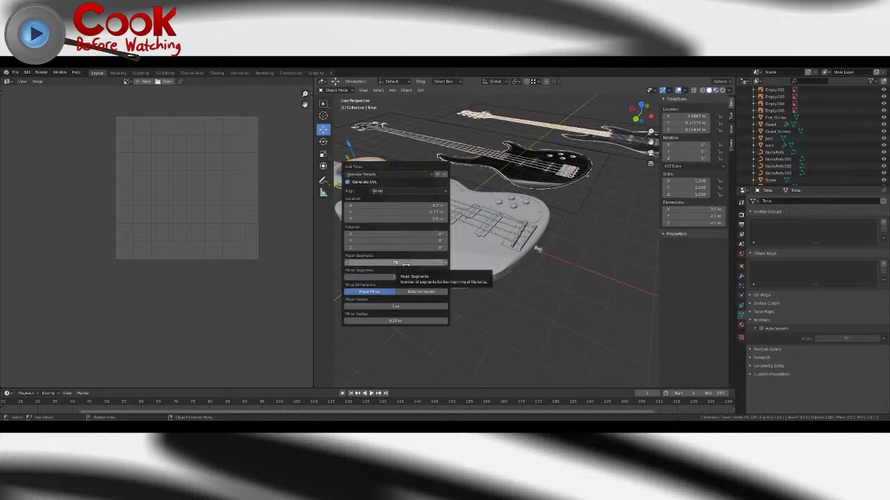
left_click(410, 266)
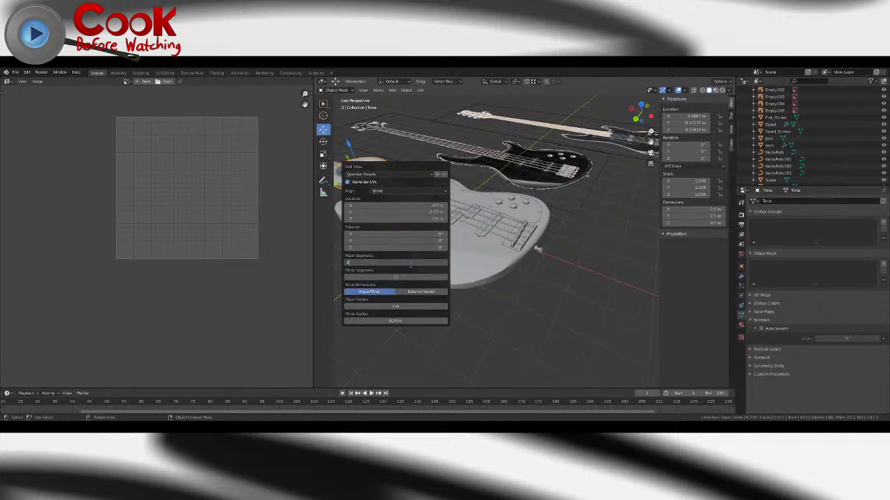
type("36")
key("Return")
- Set the minor segments of the new torus to 5
left_click(414, 278)
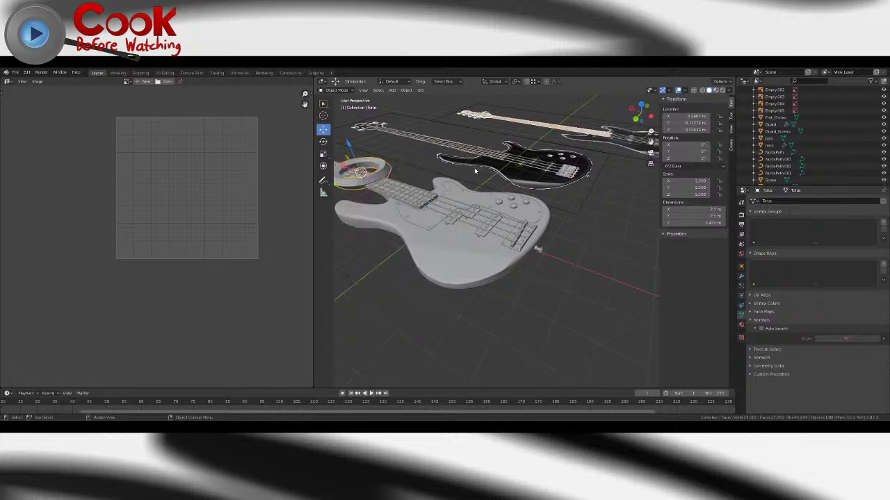
middle_click_drag(424, 237, 456, 195)
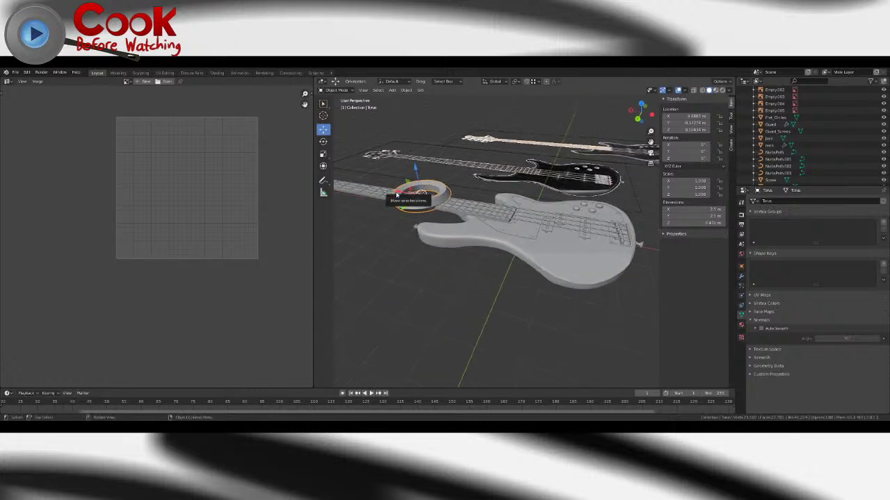
key("F9")
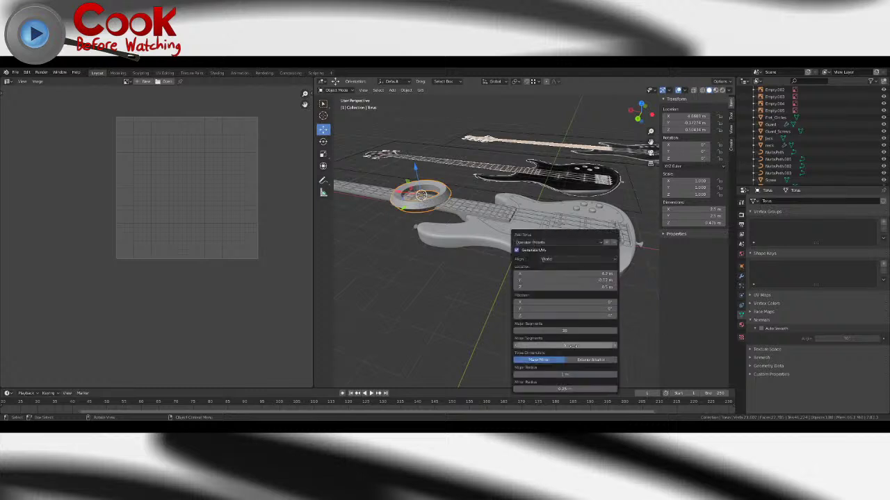
left_click(573, 347)
key("Return")
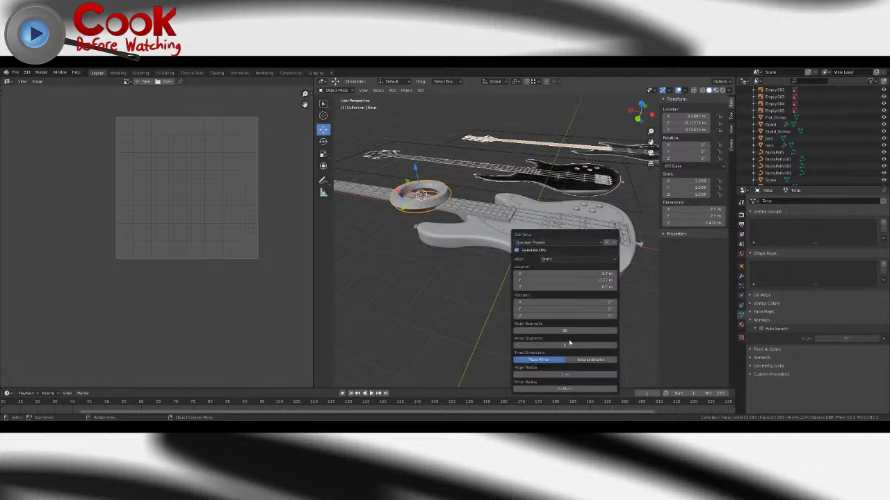
left_click(568, 345)
key("Return")
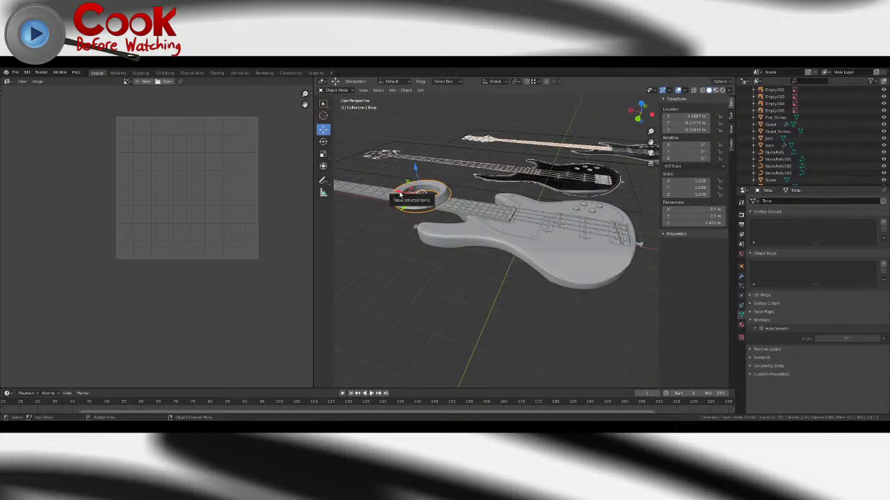
- Move the torus along X to the bridge end, raise it above the body and stretch it along Z to about 0.74 m high
middle_click_drag(400, 197, 501, 205)
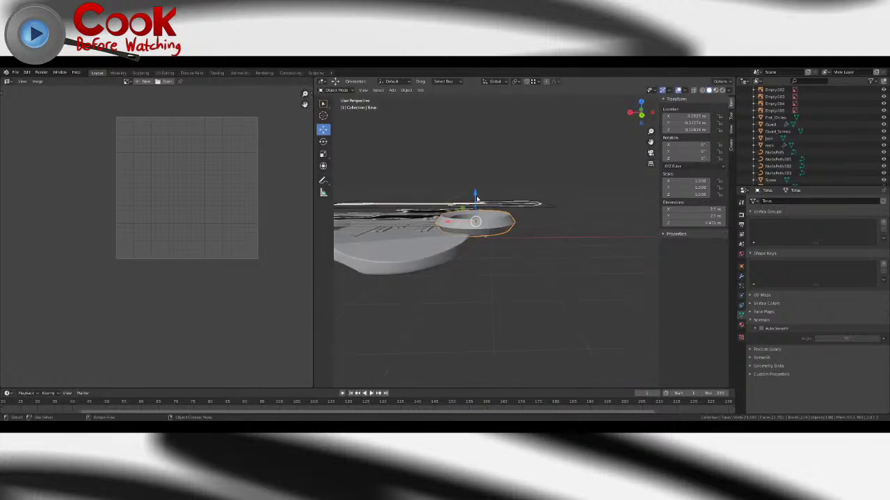
left_click_drag(476, 199, 476, 151)
left_click(323, 152)
- Add one centred edge loop to each of the upper and lower outer face bands of the torus, using a single cut
key("Tab")
key("KP_Decimal")
middle_click_drag(367, 239, 336, 215, "shift")
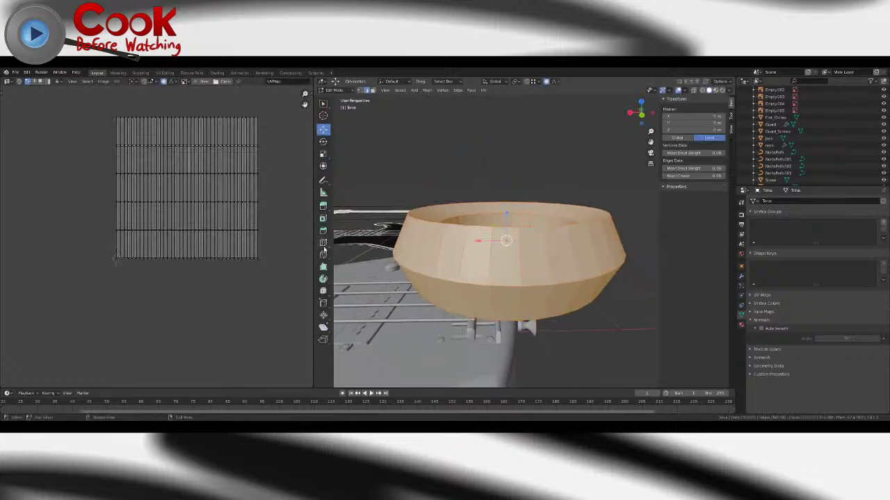
left_click(324, 245)
left_click(483, 262)
left_click(504, 245)
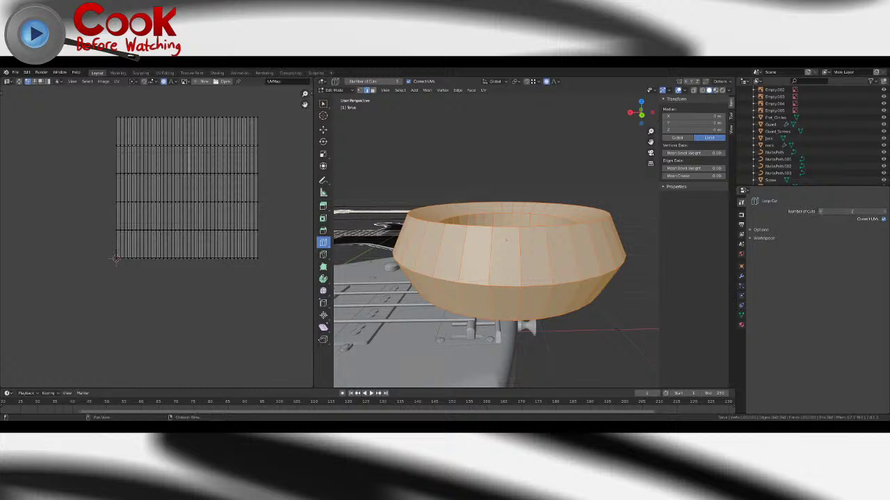
left_click(821, 212)
left_click(520, 254)
left_click(520, 301)
middle_click_drag(410, 171, 407, 153)
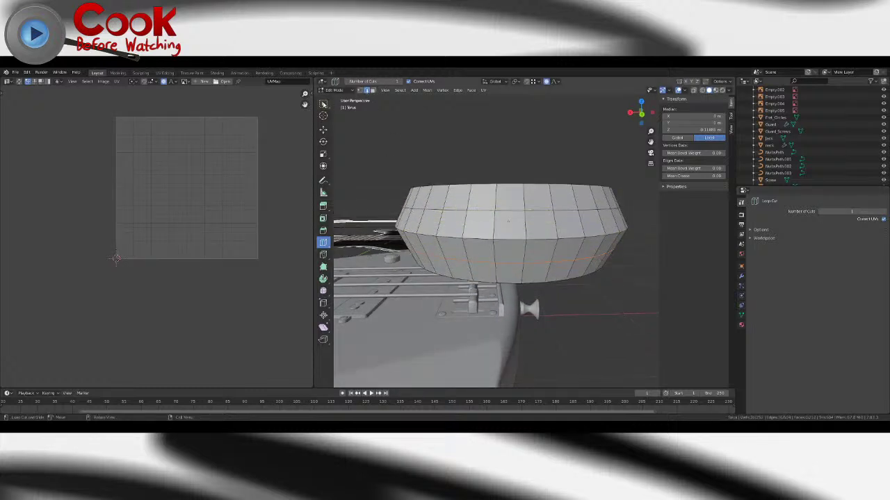
- Dissolve the middle outer edge loop of the torus to leave a flat band around its side
key("w")
left_click(451, 238, "alt")
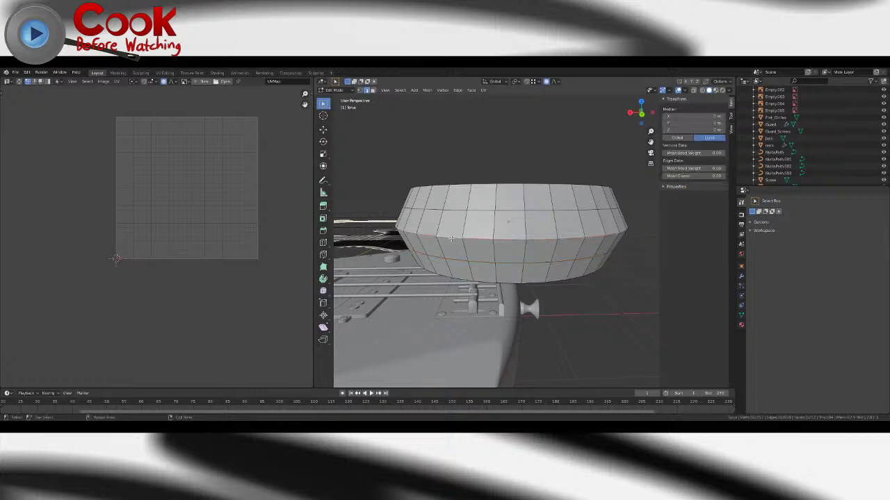
key("x")
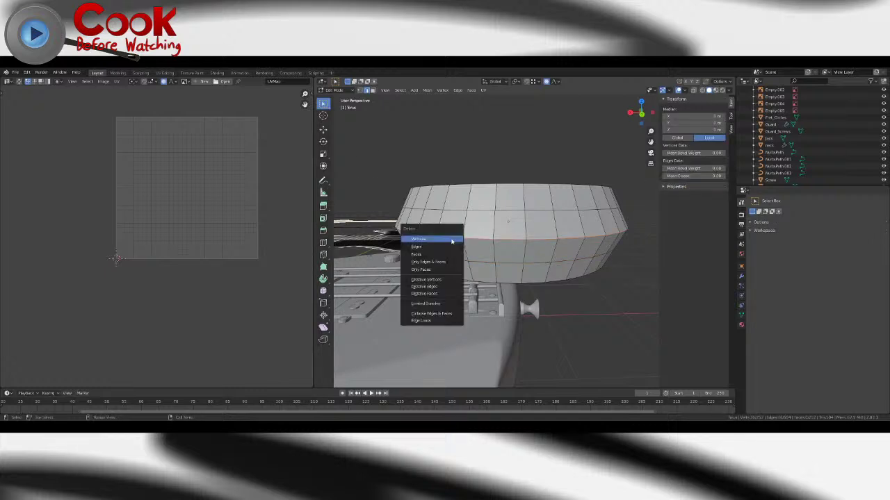
left_click(446, 291)
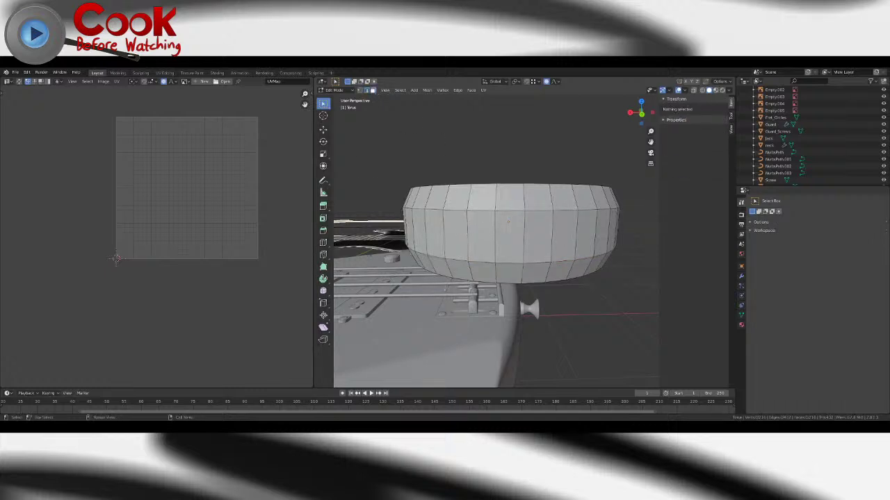
- Extrude the flat outer face loop inward along its normals by about 0.16 to form a groove around the ring
middle_click_drag(507, 223, 464, 234)
left_click(464, 235, "alt")
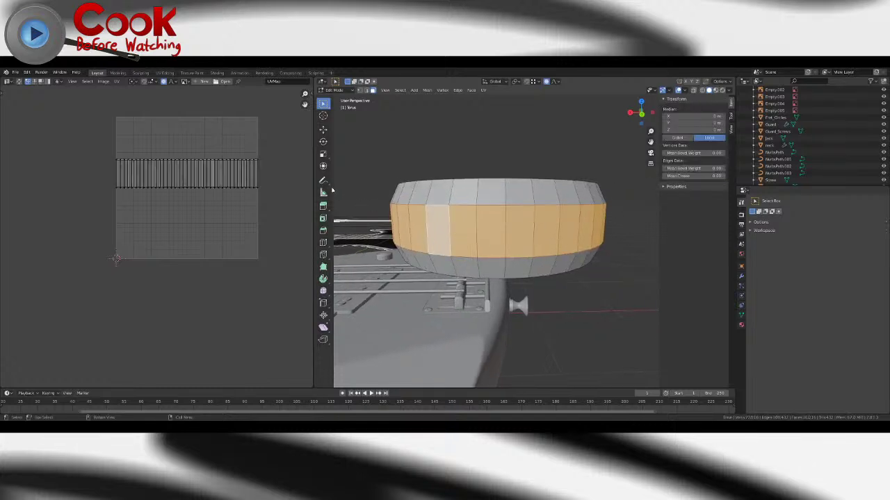
right_click(475, 184)
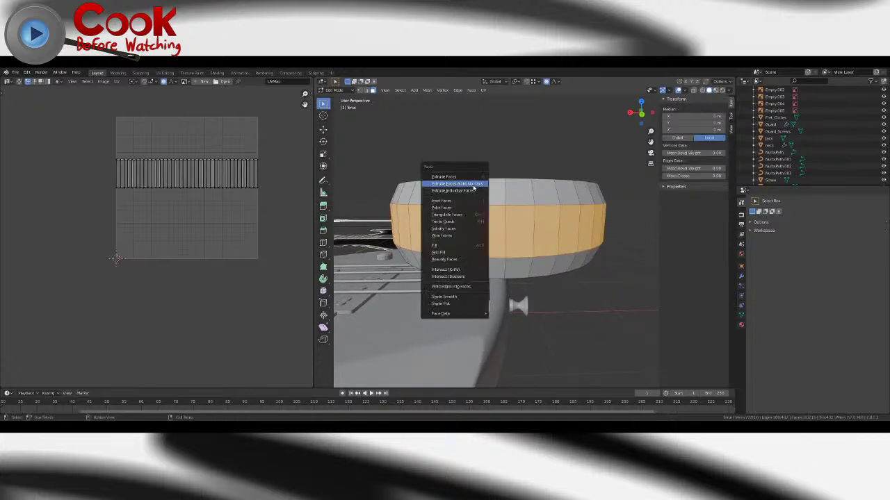
left_click(474, 188)
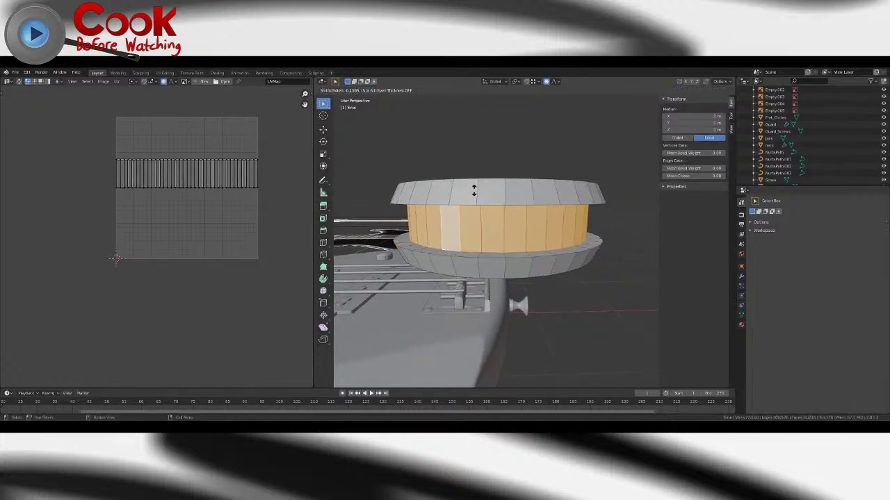
left_click(474, 191)
middle_click_drag(473, 191, 419, 161)
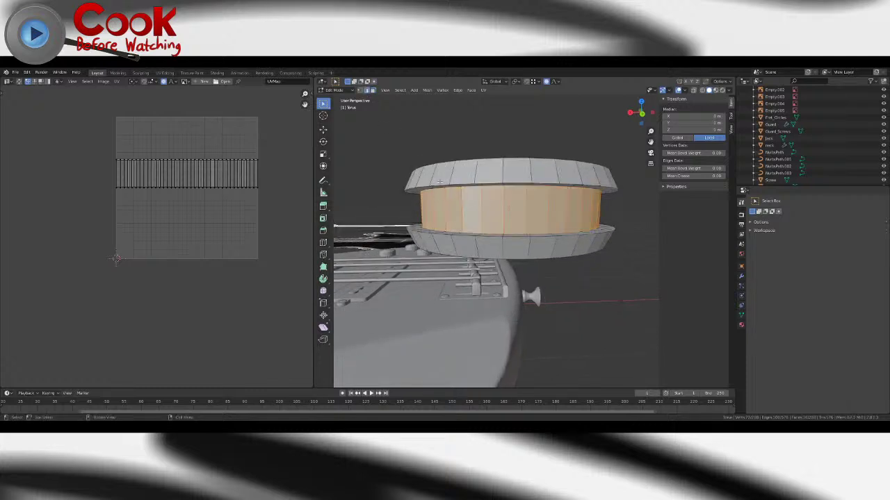
- Try scaling the whole grooved ring down to about 0.18 m across
key("alt+a")
key("Tab")
mouse_move(500, 204)
middle_mouse_down()
mouse_move(503, 221)
mouse_move(512, 191)
middle_mouse_up()
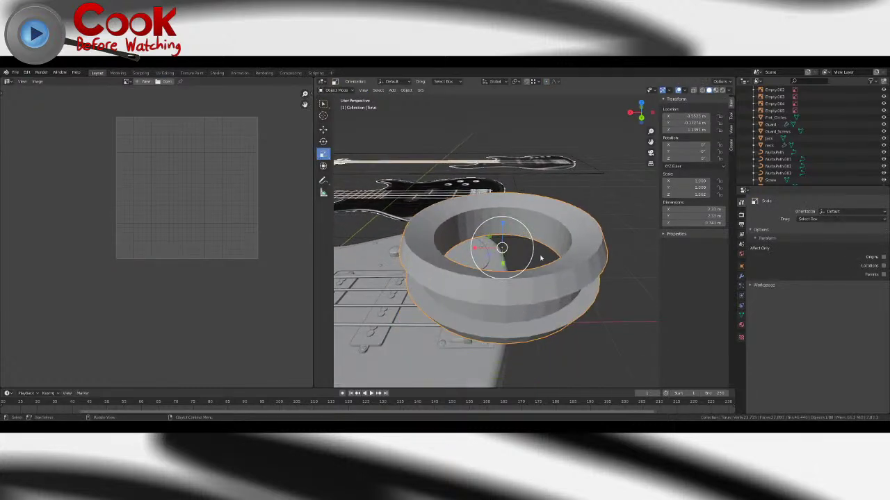
left_click_drag(532, 245, 505, 248)
middle_click_drag(505, 248, 521, 257)
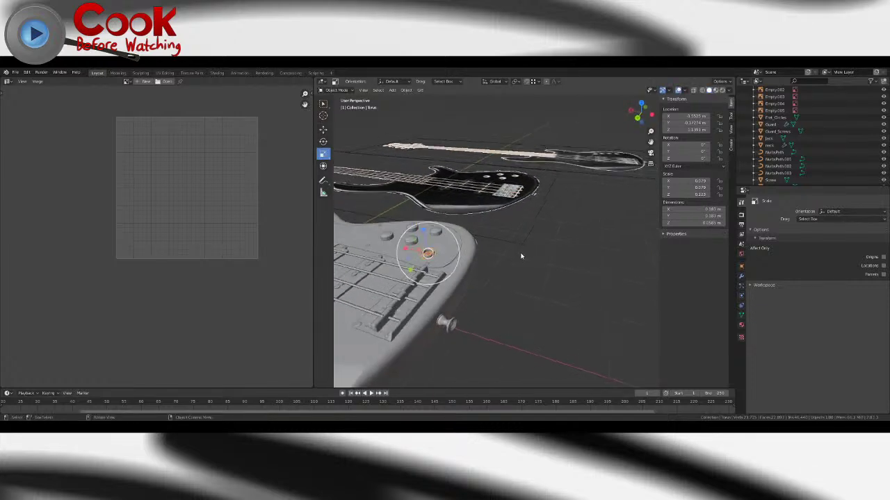
key("ctrl+z")
key("ctrl+z")
- Narrow the ring's hole by scaling its inner face loop to about 0.68 in X and Y, leaving Z out
middle_click_drag(469, 269, 495, 268)
left_click(548, 248)
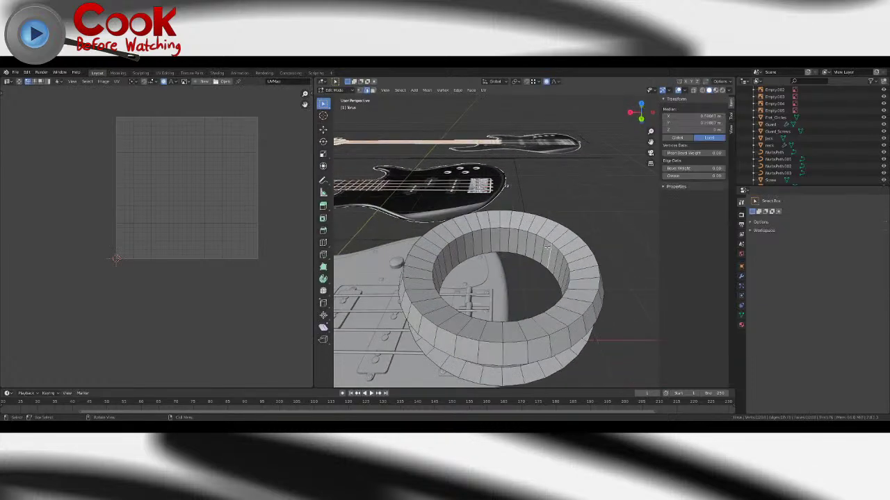
left_click(373, 90)
left_click(466, 242)
left_click(465, 243, "alt")
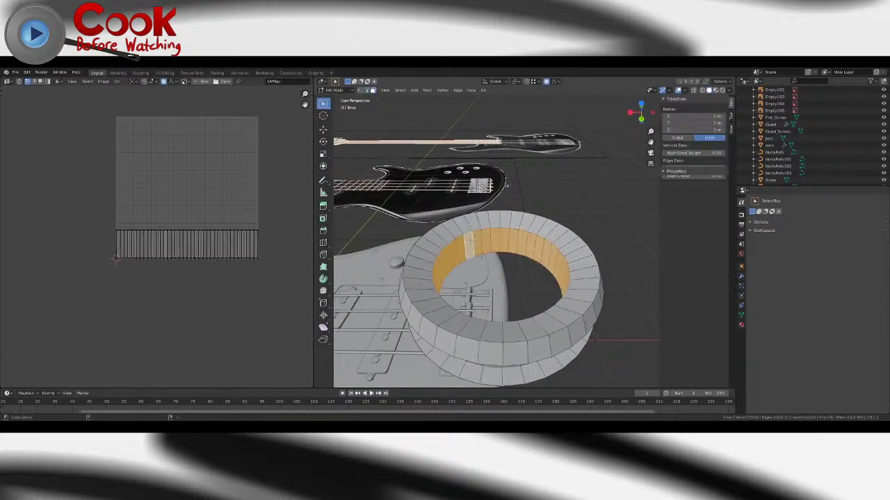
left_click(324, 154)
left_click_drag(494, 273, 493, 286)
key("ctrl+z")
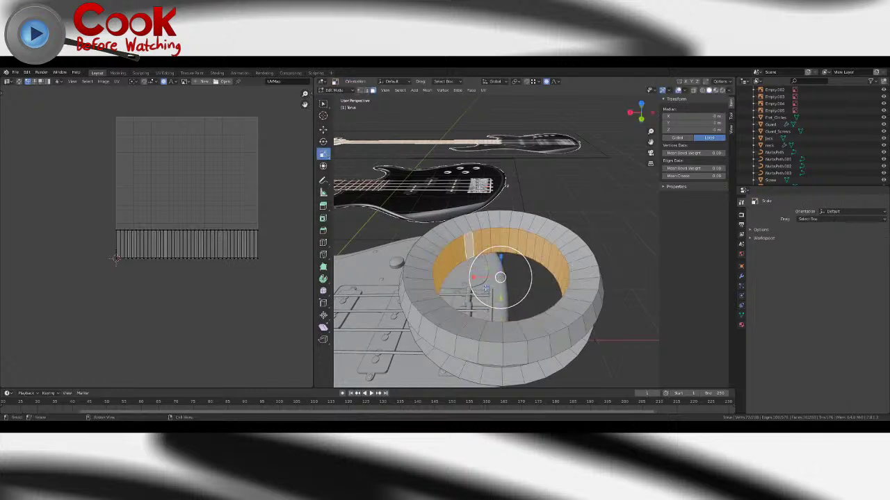
key("s")
key("shift+z")
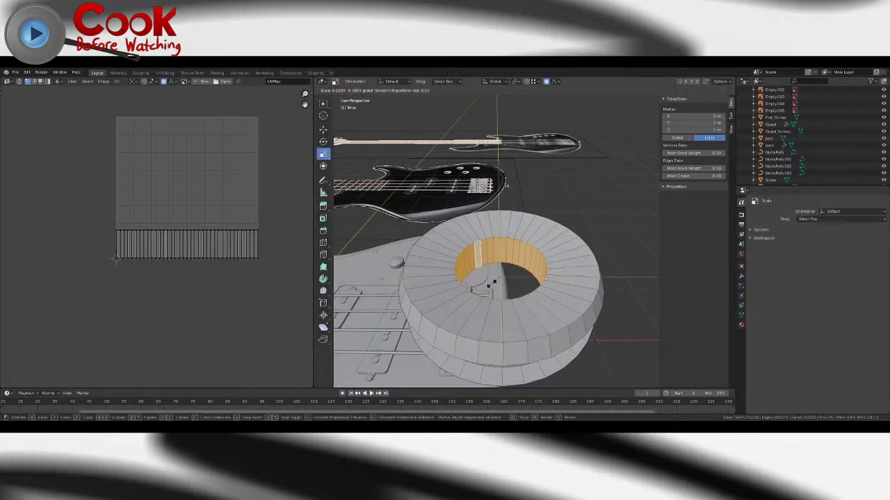
left_click(491, 285)
key("Tab")
- Enable Auto Smooth in the grooved ring's normals and shade the ring smooth
middle_click_drag(483, 248, 487, 221)
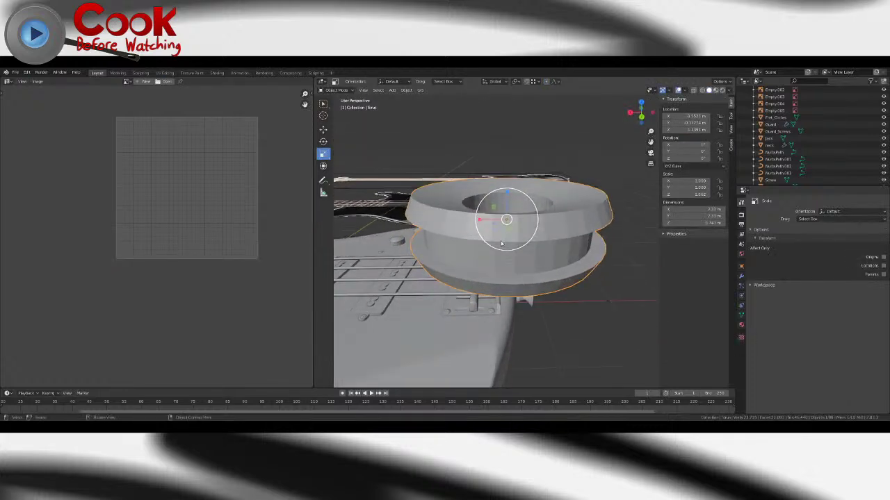
left_click(741, 316)
left_click(778, 331)
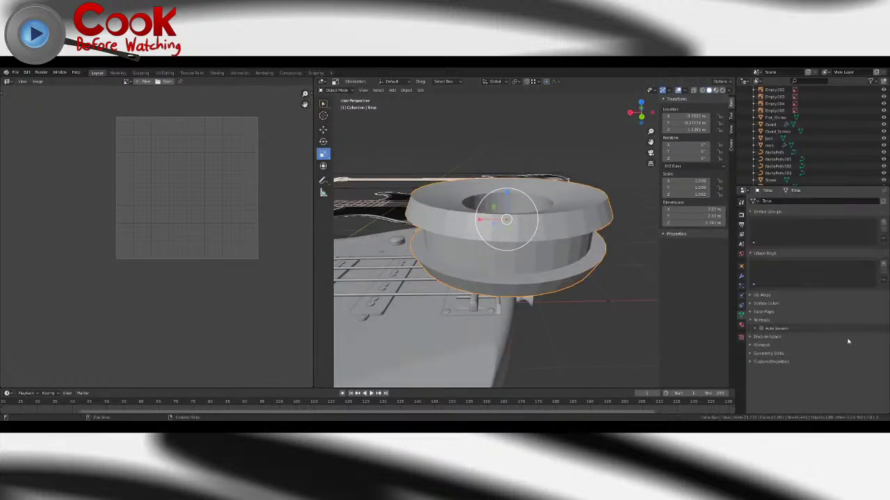
left_click(755, 329)
left_click(761, 329)
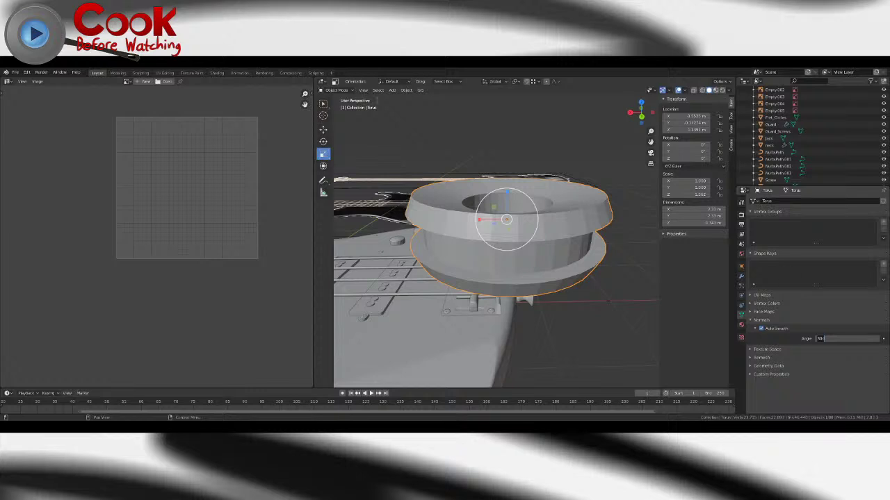
left_click(406, 91)
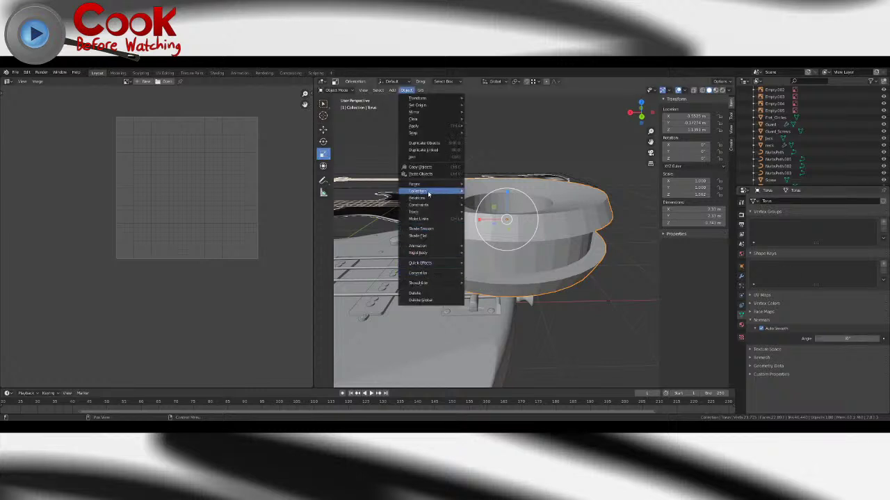
left_click(405, 91)
- Rotate the grooved ring 90° about the global X axis so it stands upright
left_click(323, 141)
middle_click_drag(516, 216, 516, 231)
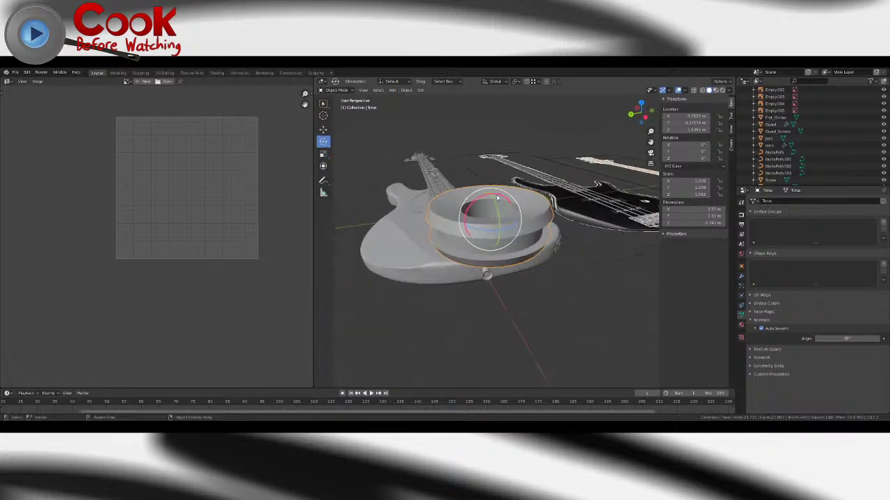
left_click_drag(497, 197, 480, 194)
key("F9")
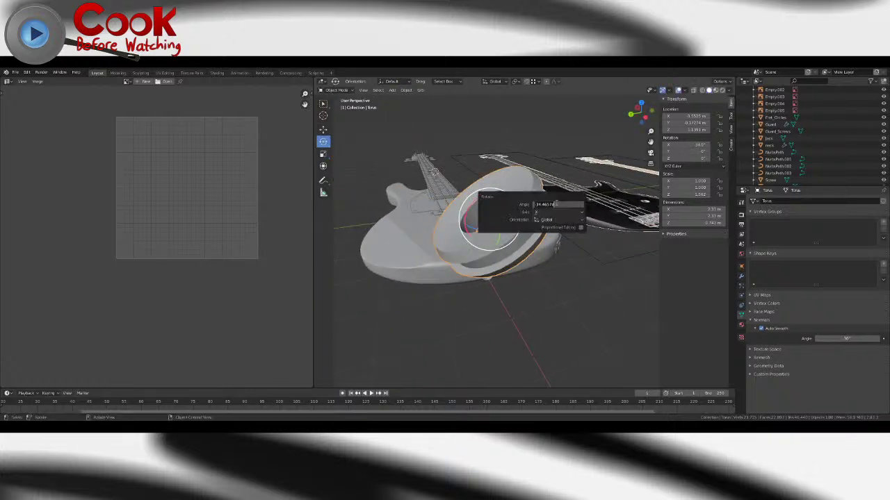
type("90")
key("Return")
- Shrink the ring to about 0.12 m across and bring it down beside the bridge's rear edge
left_click(323, 154)
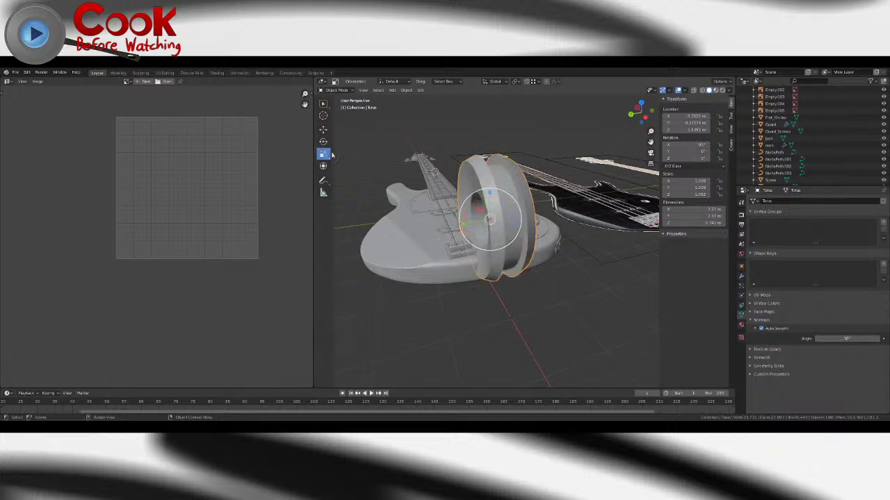
left_click_drag(519, 210, 452, 248)
left_click(323, 129)
key("KP_Decimal")
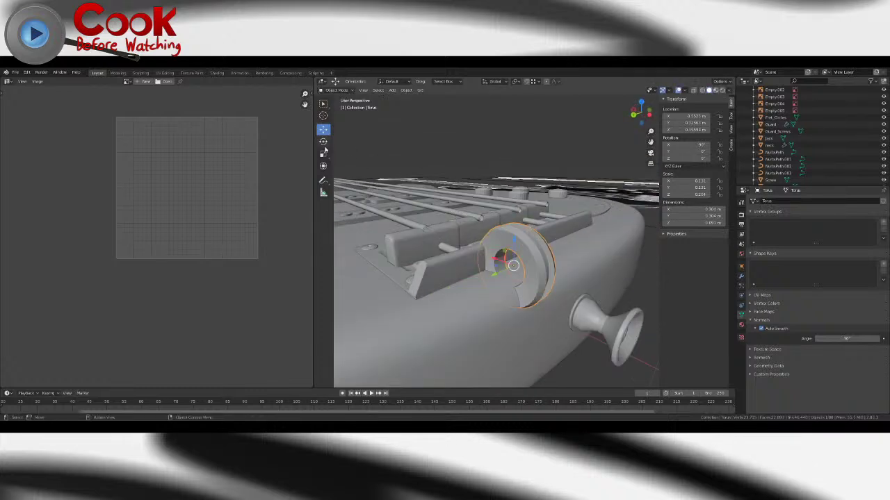
left_click(324, 153)
left_click_drag(541, 255, 522, 260)
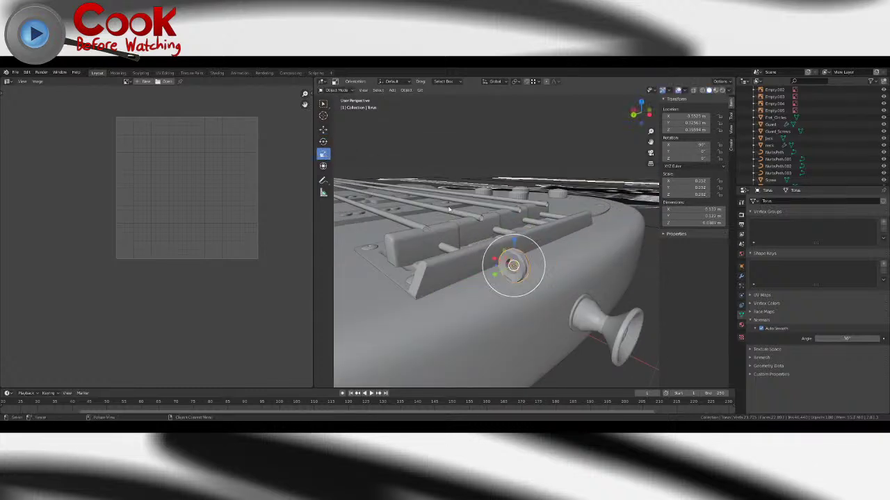
- Rename the ring object as String_Holder
left_click(323, 144)
middle_click_drag(431, 230, 469, 217)
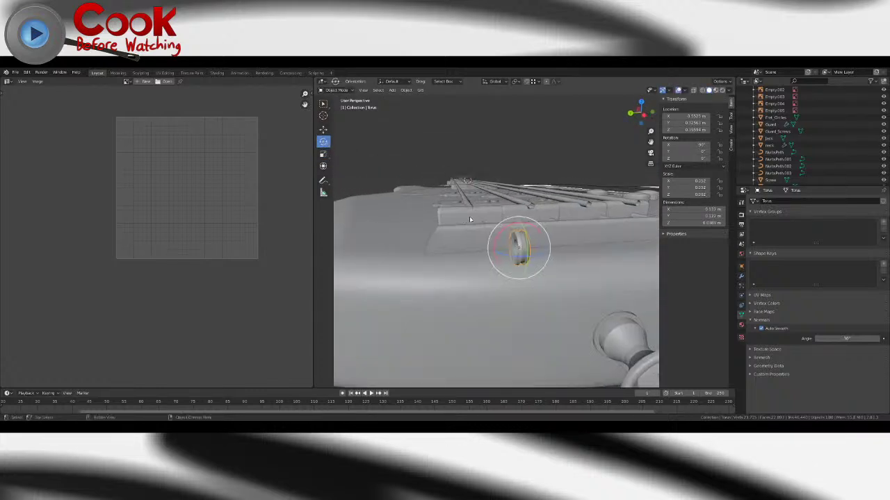
left_click(741, 202)
left_click(741, 254)
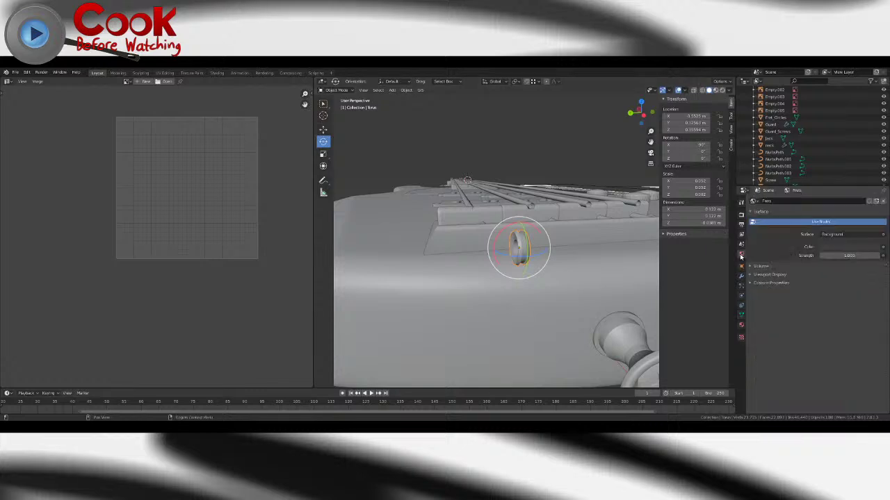
left_click(741, 266)
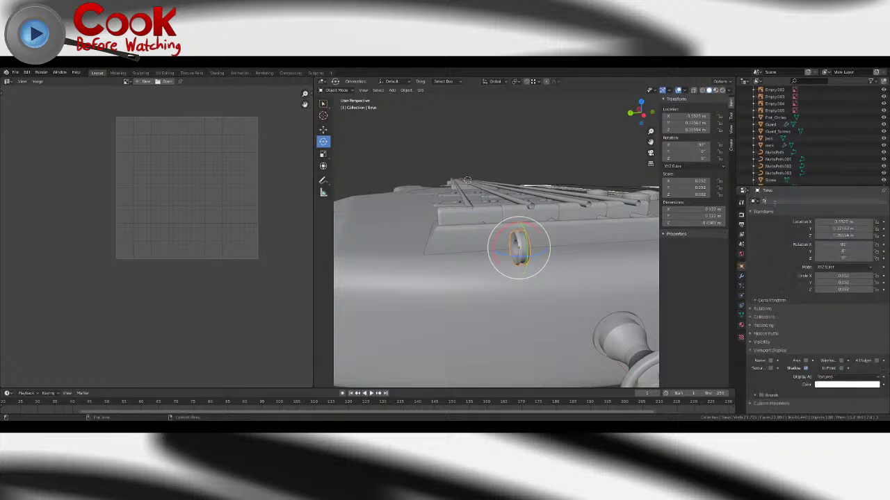
left_click(776, 202)
type("String_Holder")
key("Return")
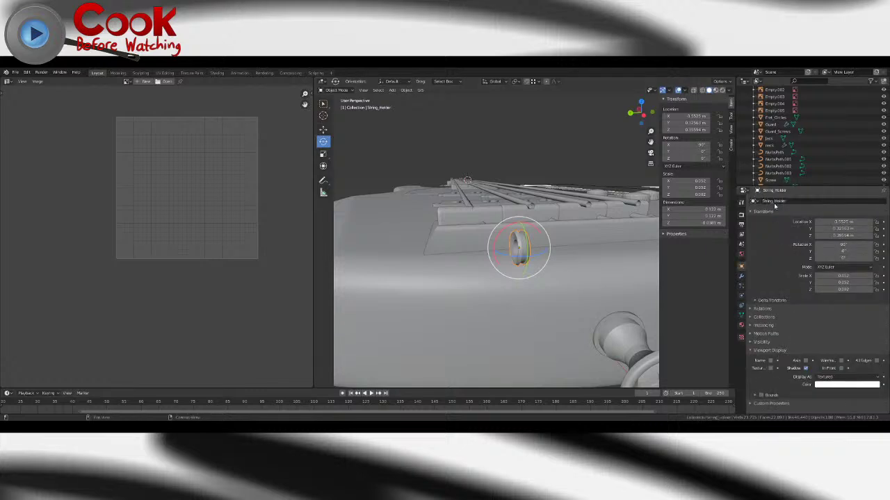
- Move the string holder up and along Y until it sits behind the bridge in line with the first string
left_click(323, 131)
left_click_drag(505, 236, 488, 229)
middle_click_drag(488, 229, 506, 267)
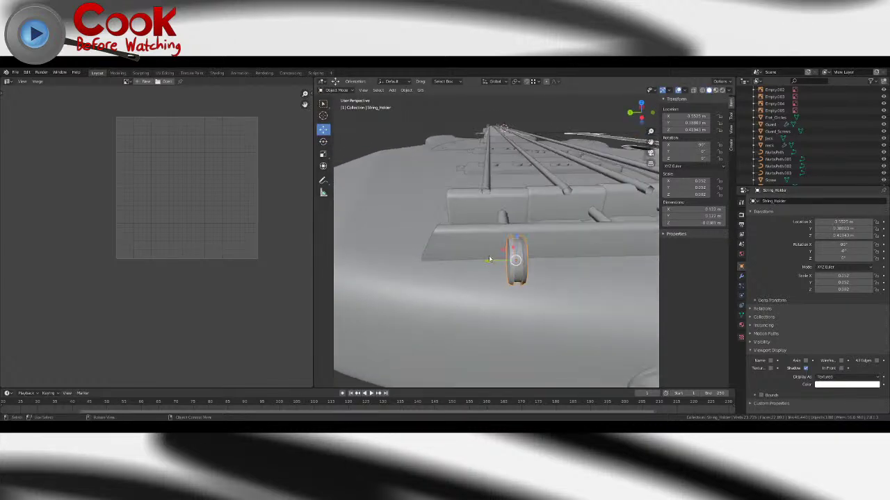
left_click_drag(493, 262, 474, 261)
middle_click_drag(473, 261, 564, 214)
key("g")
left_click_drag(518, 216, 518, 215)
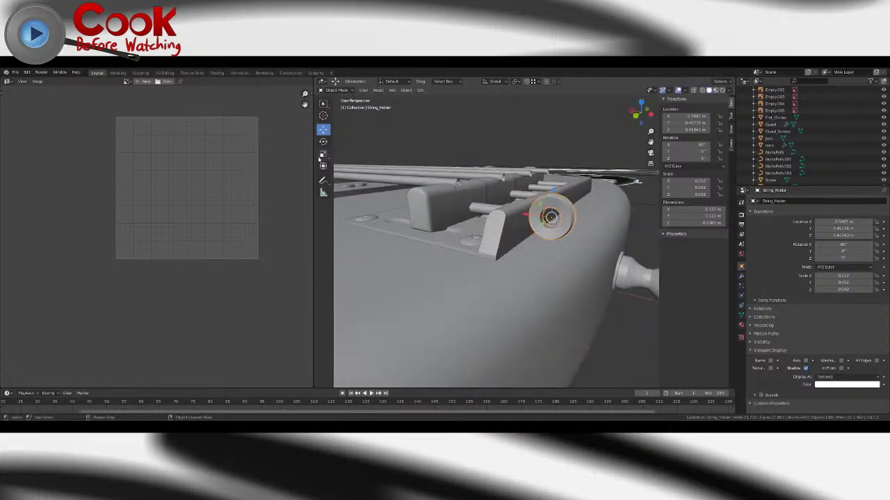
- Scale the string holder down to about 0.078 m across and place it close to the bridge plate's rear edge
left_click(322, 157)
left_click_drag(577, 203, 527, 209)
left_click(323, 130)
middle_click_drag(527, 209, 468, 244)
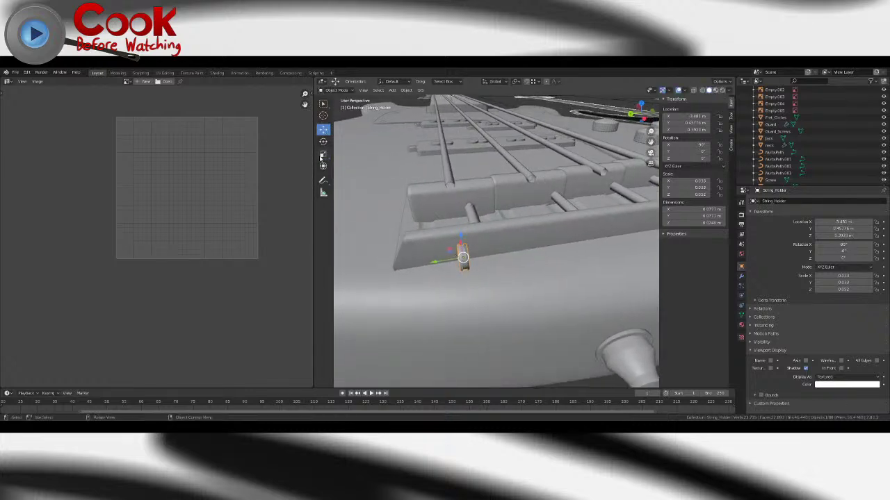
- Select the outer face loops of both flanges of the string holder in Edit Mode
left_click(321, 156)
key("Tab")
key("KP_Decimal")
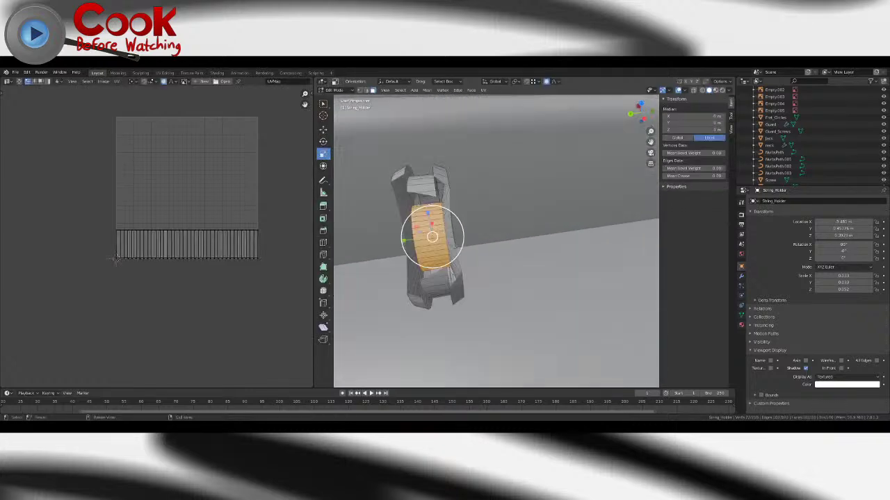
scroll(453, 180, "down", 3)
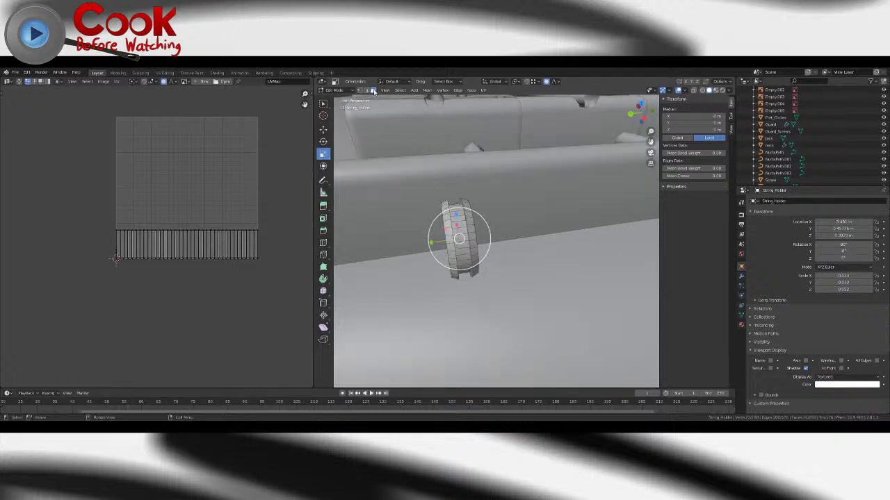
middle_click_drag(444, 207, 483, 201)
left_click(461, 206)
left_click(471, 255, "alt")
left_click(485, 208, "alt+shift")
left_click(503, 203, "alt+shift")
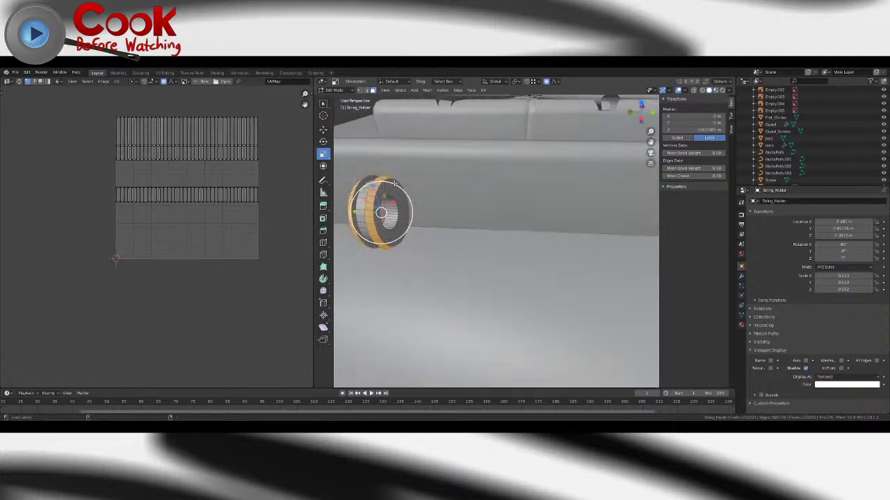
- Try spreading the selected flange loops apart along Y by a factor of about 1.4 with proportional editing
middle_click_drag(395, 184, 433, 239)
key("s")
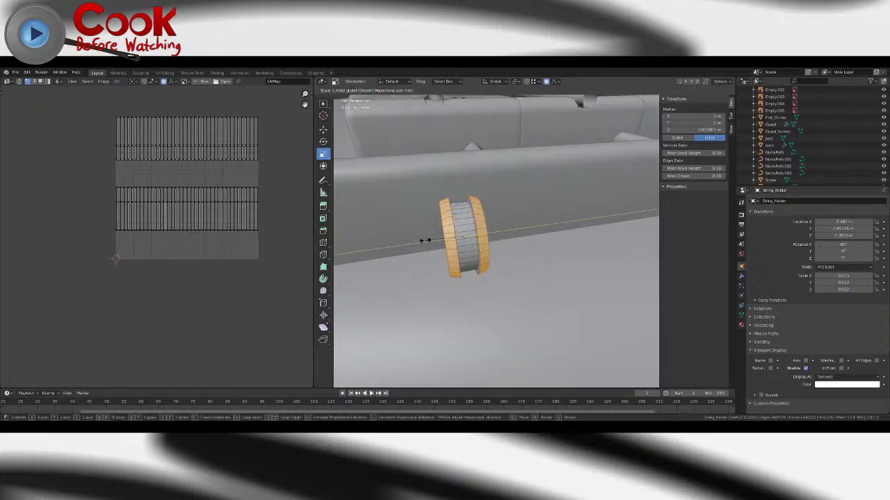
left_click(425, 240)
middle_click_drag(425, 240, 482, 207)
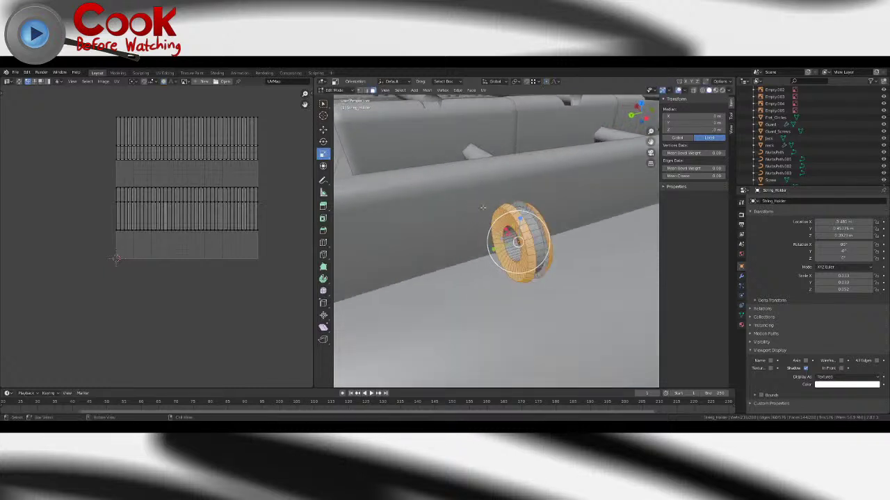
- Add the flanges' inner face loops to the selection and scale along Y until the holder is about 0.047 m wide
scroll(483, 206, "up", 4)
left_click(543, 183, "alt+shift")
middle_click_drag(543, 183, 369, 195)
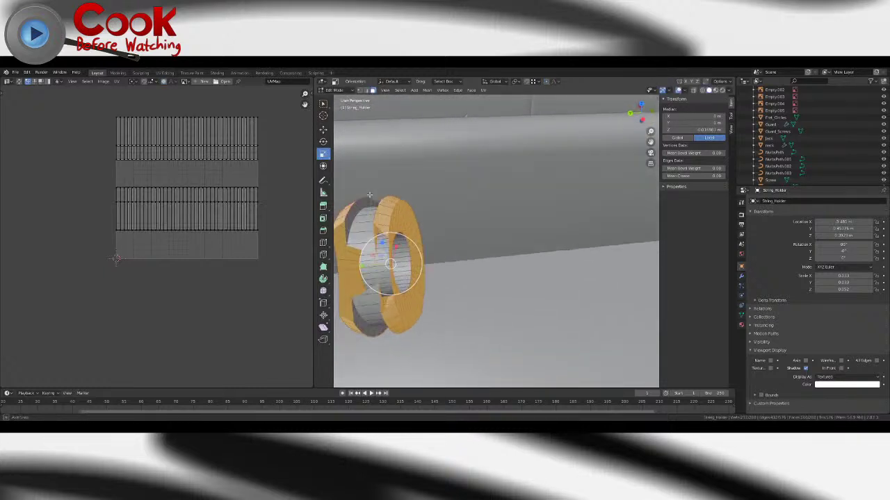
left_click(361, 202, "alt+shift")
scroll(379, 202, "down", 4)
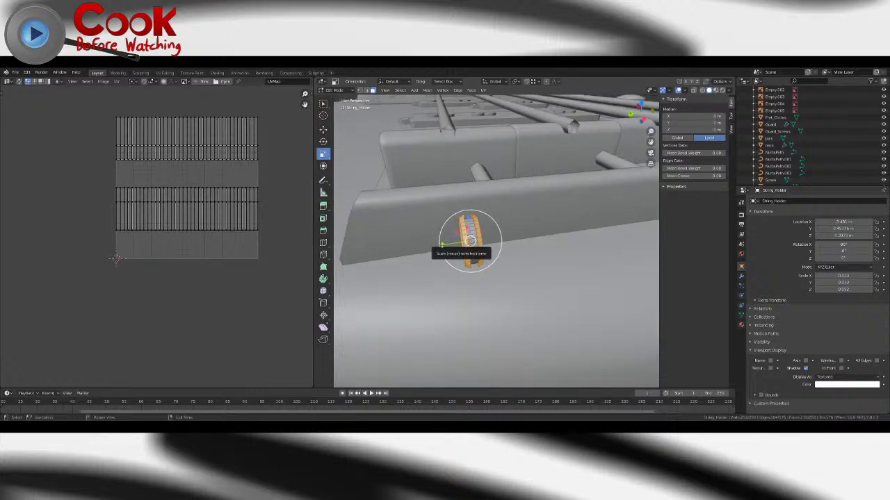
left_click_drag(470, 241, 417, 247)
mouse_move(542, 246)
middle_mouse_down()
mouse_move(591, 240)
mouse_move(535, 248)
middle_mouse_up()
key("Tab")
scroll(563, 241, "down", 4)
key("KP_Decimal")
scroll(547, 244, "down", 3)
key("Tab")
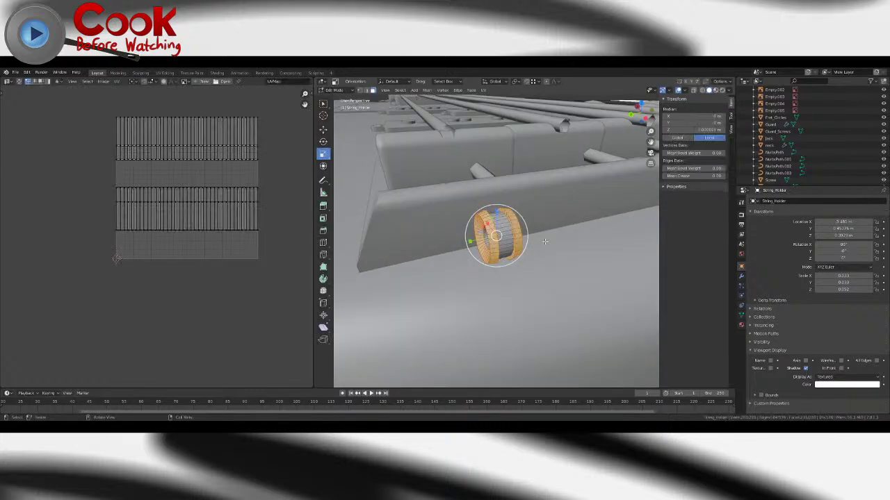
key("Tab")
- Move the widened string holder along X so it sits in the bridge plate's rear face
middle_click_drag(541, 244, 584, 221)
scroll(522, 241, "down", 4)
left_click(324, 130)
left_click_drag(533, 208, 534, 207)
- Duplicate the string holder and shift the copy along Y to line up with the second string
middle_click_drag(603, 230, 535, 231)
key("shift+d")
right_click(558, 234)
scroll(559, 233, "down", 1)
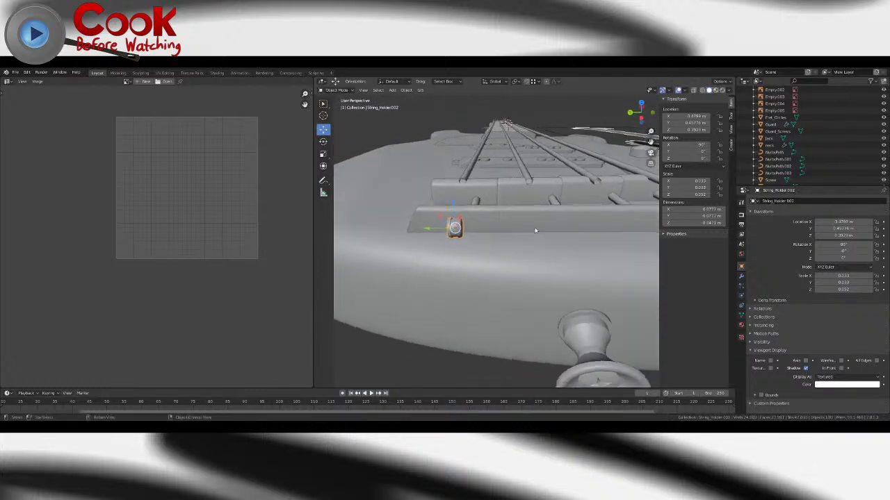
left_click_drag(431, 229, 483, 228)
middle_click_drag(484, 229, 498, 232)
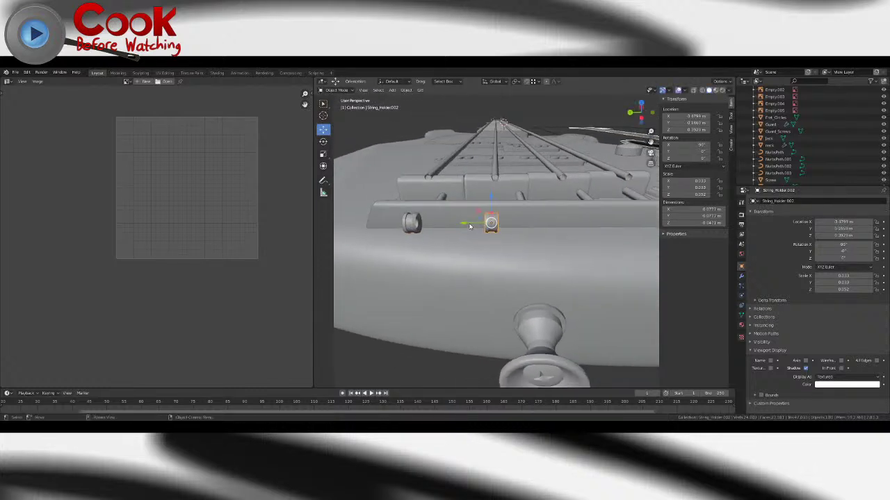
- Place two more copies of the string holder along Y, in line with the third and fourth strings
left_click_drag(469, 225, 531, 225)
scroll(546, 234, "down", 1)
key("shift+d")
right_click(546, 234)
middle_click_drag(531, 225, 479, 237)
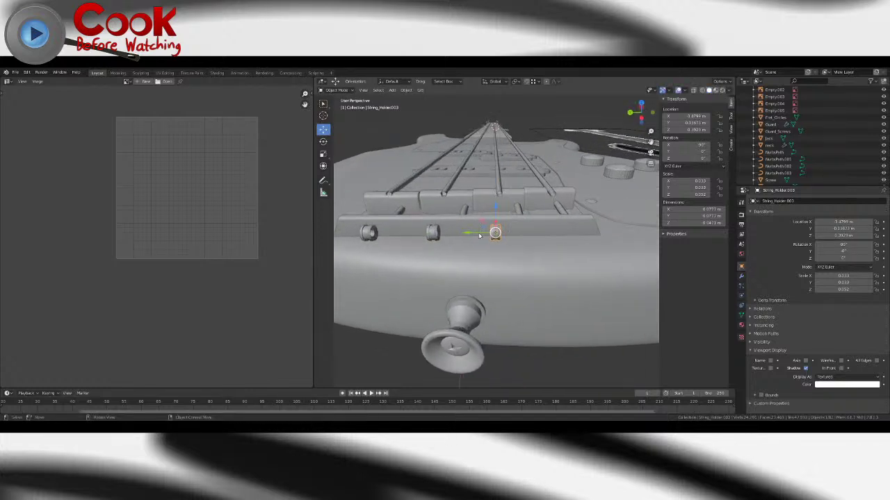
left_click_drag(478, 237, 546, 232)
middle_click_drag(547, 232, 532, 217)
left_click_drag(529, 218, 525, 218)
- Select all four string holders without the bridge and body, and raise them along Z by about 0.01 m
left_click(428, 215, "shift")
left_click(379, 213, "shift")
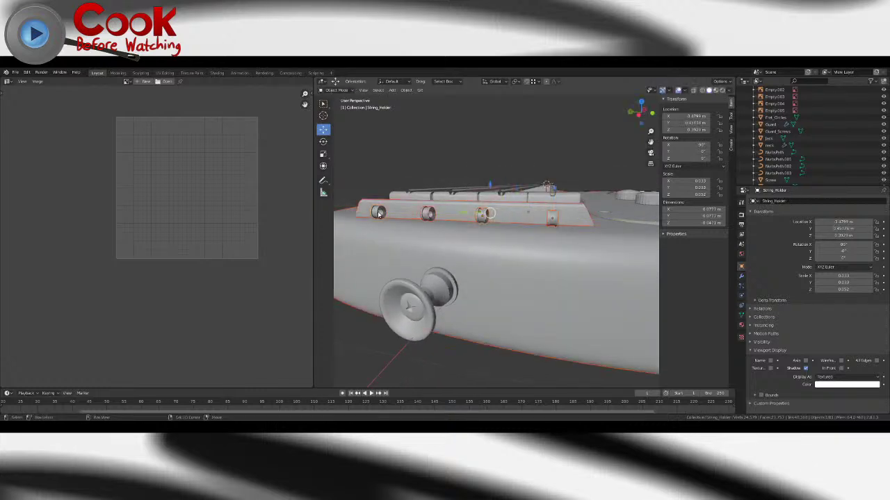
key("ctrl+z")
key("ctrl+z")
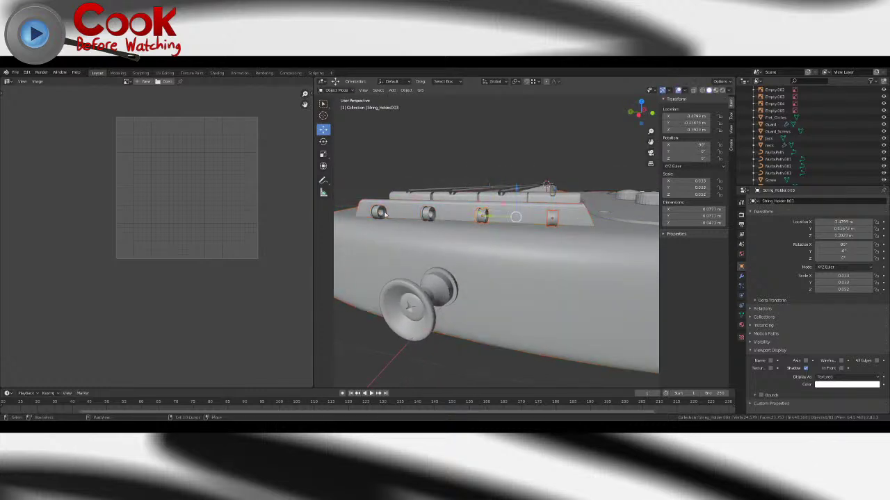
left_click(379, 213, "shift")
key("g")
key("z")
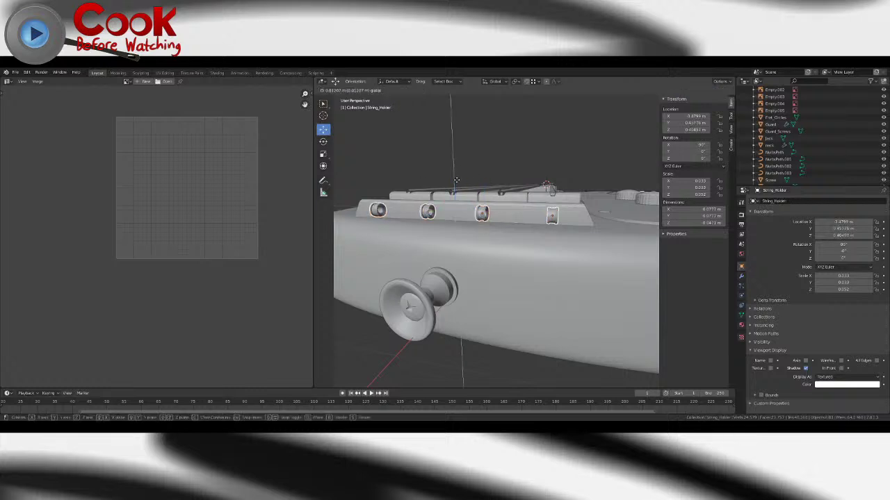
left_click_drag(457, 181, 457, 180)
- Rotate the third and fourth string holders about X to vary their tilt
left_click(485, 217)
left_click(323, 142)
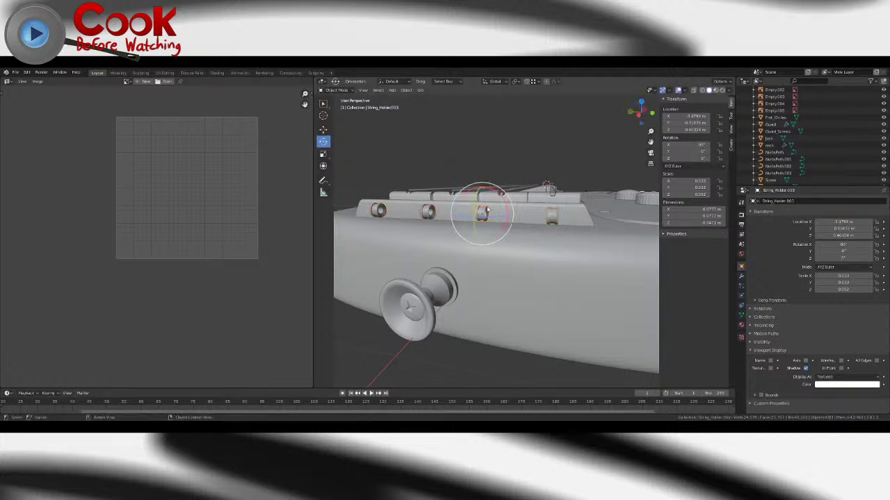
left_click(556, 215)
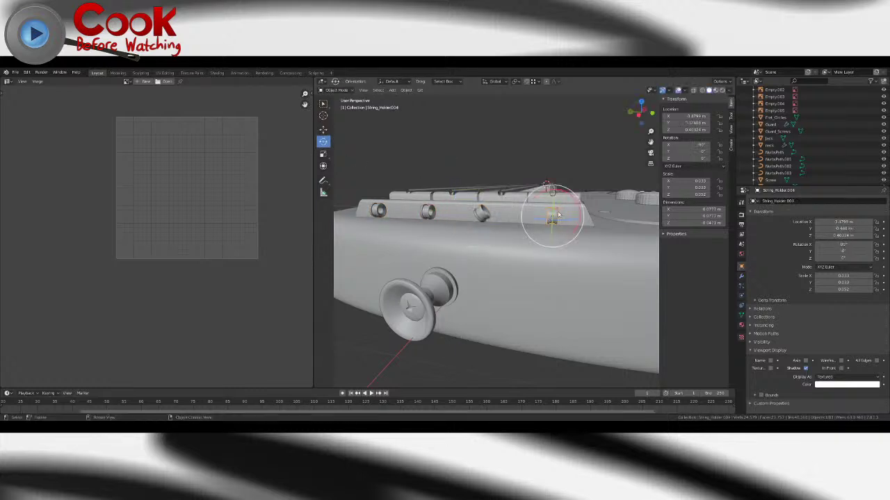
left_click_drag(576, 198, 510, 197)
key("ctrl+z")
- Rotate the second string holder about X to give it a different tilt, then clear the selection
left_click(429, 213)
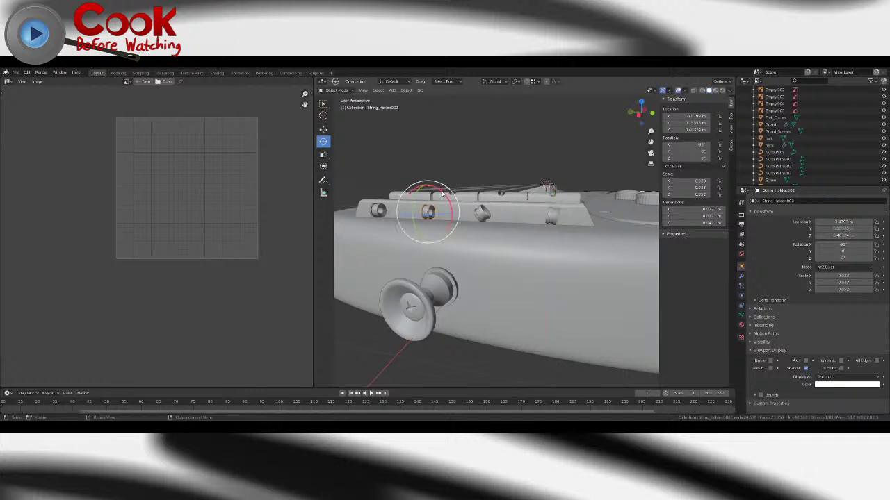
left_click_drag(414, 194, 452, 206)
left_click(378, 210)
key("ctrl+z")
key("ctrl+z")
left_click(429, 213)
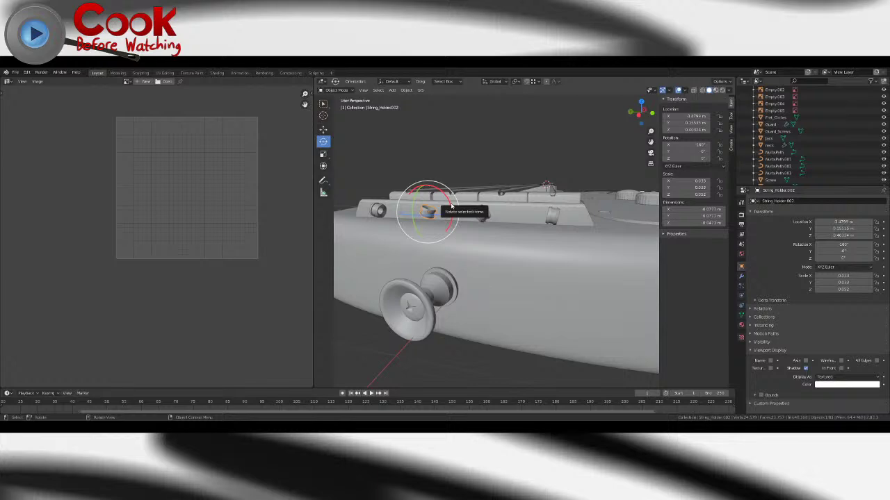
key("Tab")
key("Tab")
left_click(468, 351)
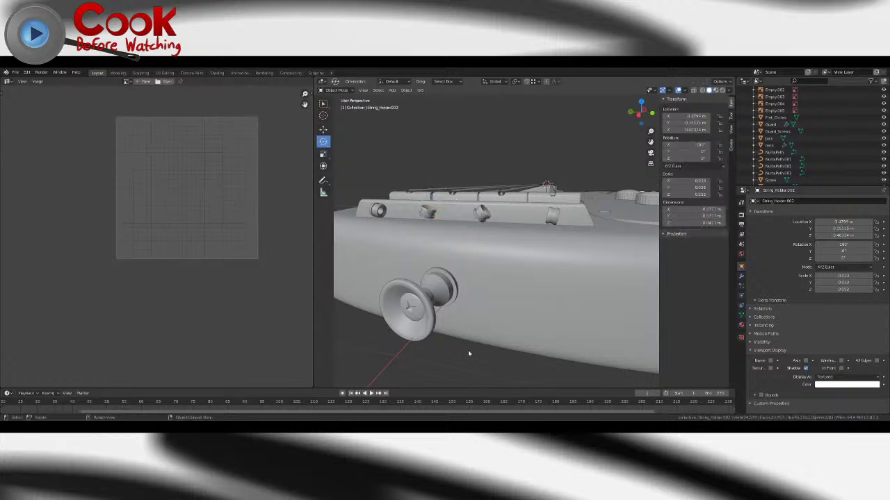
- Examine the bridge, string holders and strings on the bass body from several angles and distances
scroll(468, 350, "down", 6)
middle_click_drag(467, 349, 536, 298)
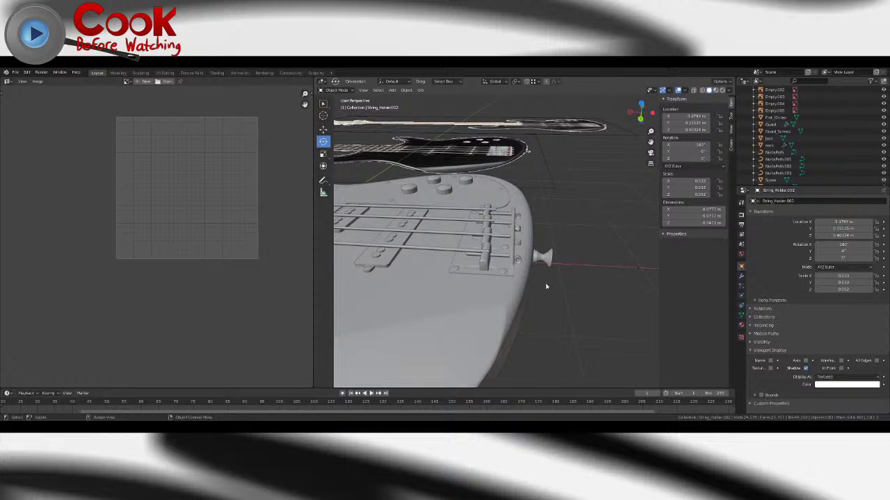
middle_click_drag(547, 287, 537, 231)
scroll(473, 261, "up", 4)
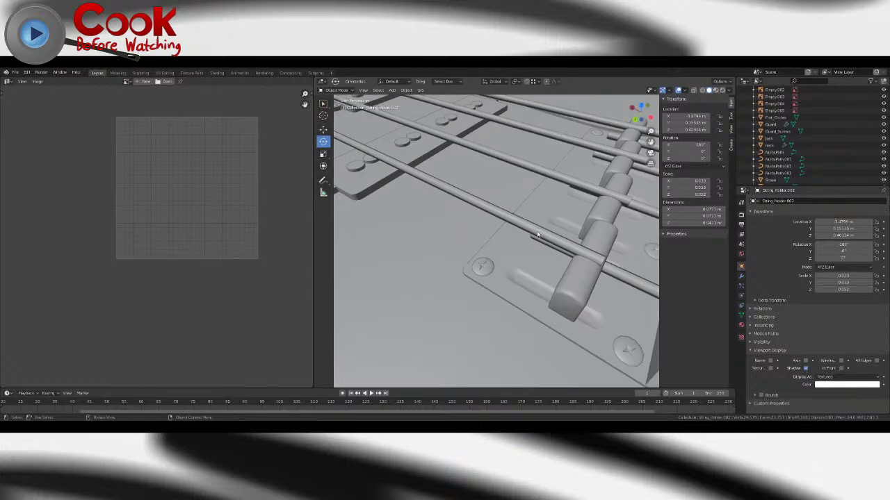
left_click(537, 231)
middle_click_drag(576, 258, 615, 270)
scroll(518, 260, "down", 4)
scroll(472, 250, "down", 4)
middle_click_drag(472, 250, 387, 265)
scroll(499, 271, "up", 3)
middle_click_drag(405, 280, 469, 283)
scroll(515, 252, "up", 3)
scroll(455, 280, "down", 3)
left_click(467, 311)
scroll(464, 275, "up", 3)
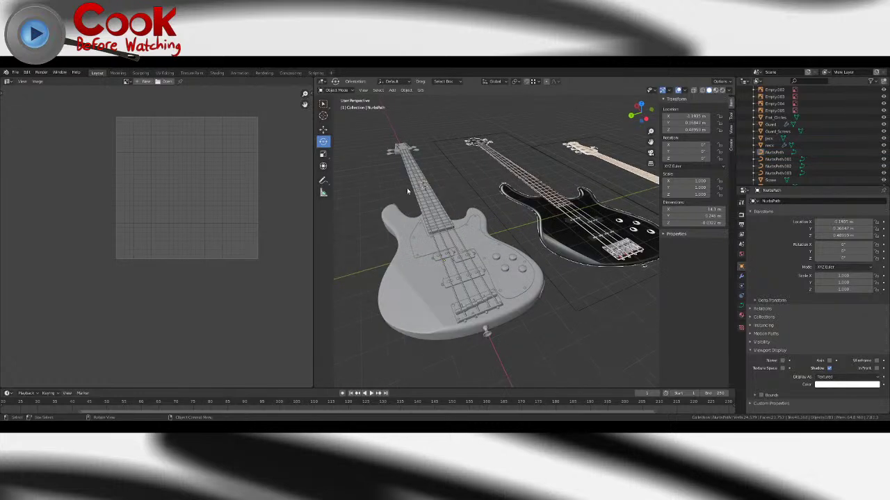
- Save the file and check the strings along the body and neck
left_click(14, 72)
left_click(32, 116)
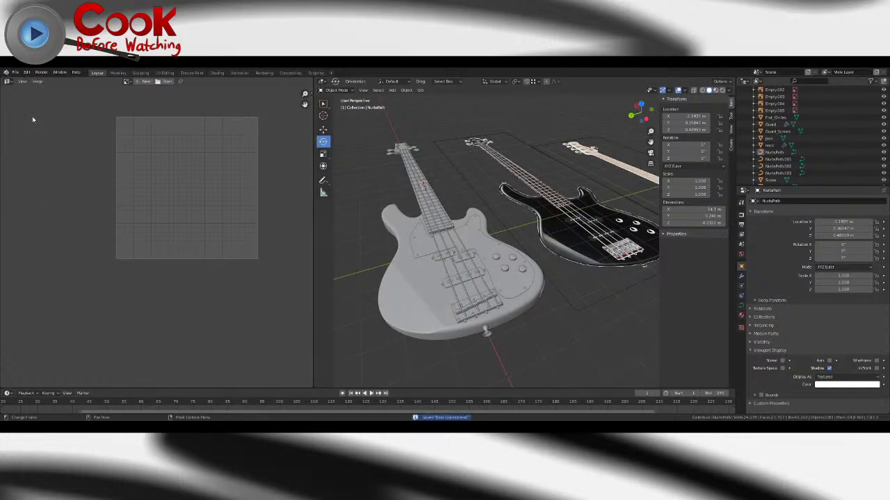
scroll(407, 258, "up", 5)
mouse_move(407, 258)
middle_mouse_down()
mouse_move(412, 252)
mouse_move(417, 261)
middle_mouse_up()
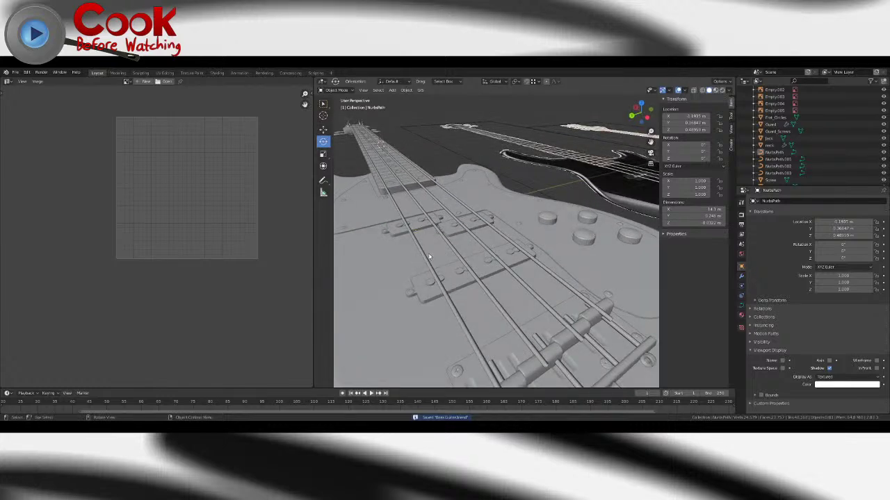
scroll(464, 248, "down", 6)
middle_click_drag(478, 253, 530, 255)
scroll(531, 254, "up", 4)
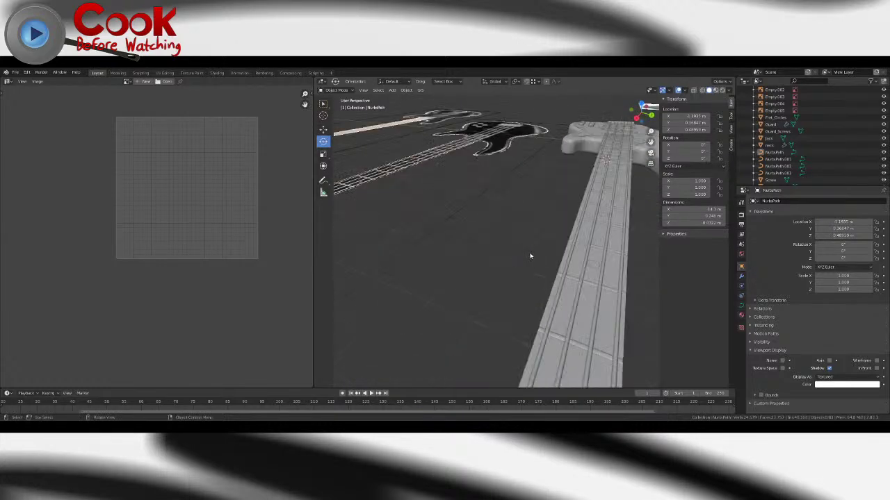
- Select the two bass reference images and the smaller reference sheets, and move them along Y clear of the modelled guitar
scroll(586, 261, "down", 3)
middle_click_drag(586, 262, 496, 247)
scroll(504, 243, "up", 3)
scroll(500, 247, "down", 5)
scroll(528, 238, "down", 2)
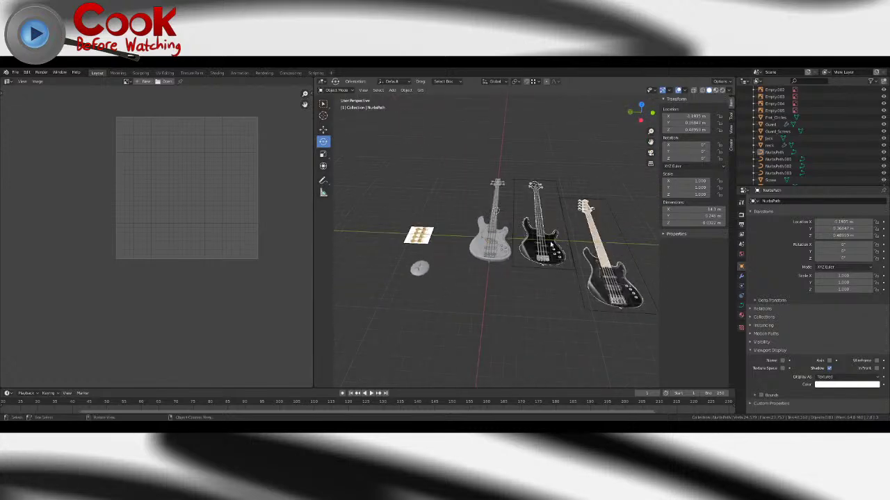
left_click(554, 246)
left_click(618, 279)
scroll(425, 243, "down", 4)
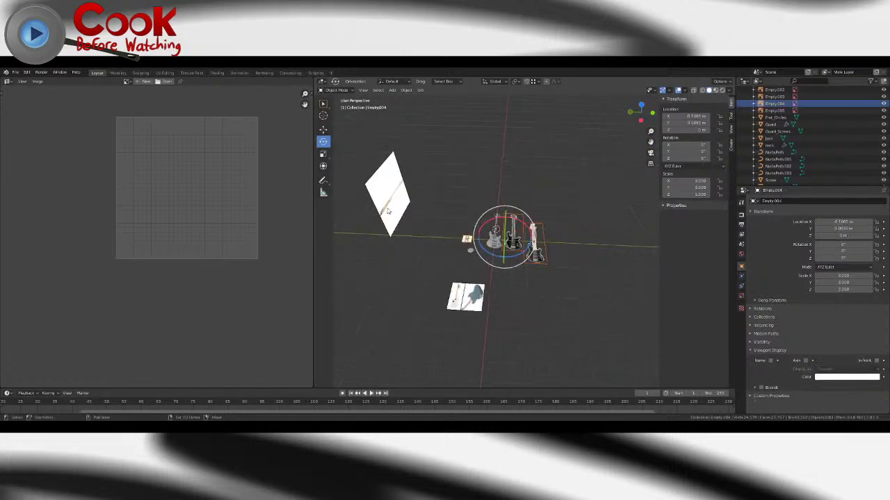
left_click(456, 296, "shift")
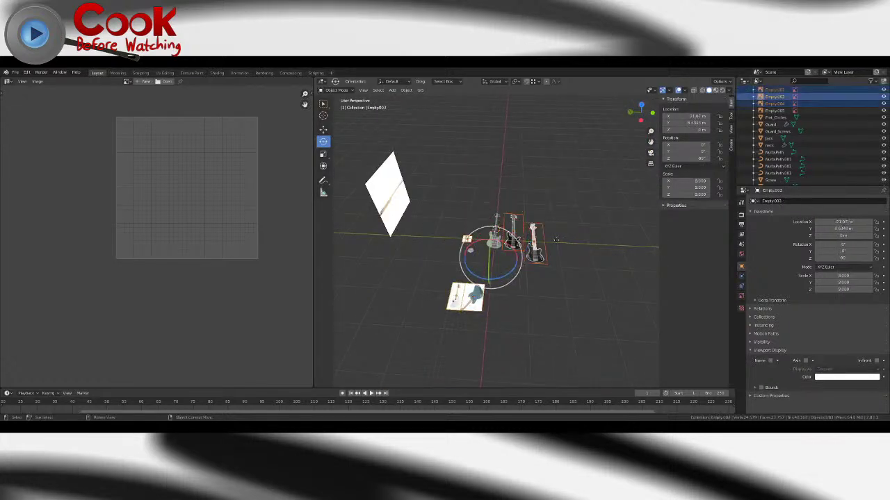
left_click(323, 130)
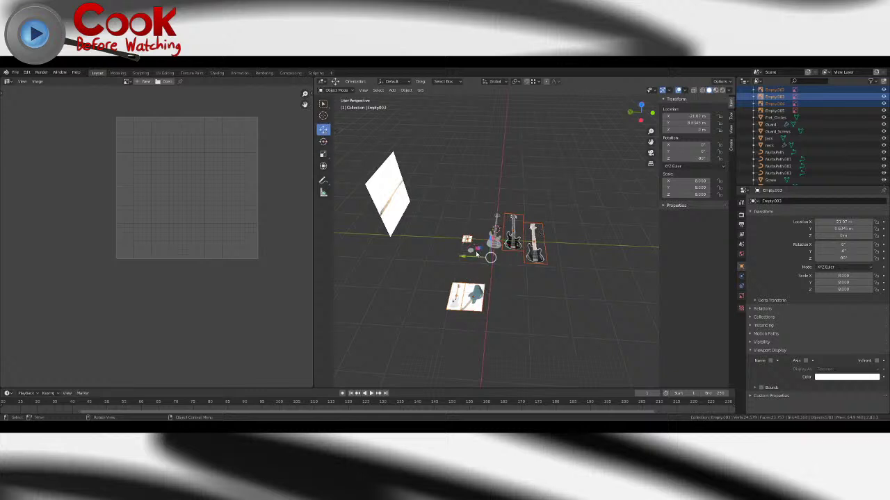
left_click_drag(473, 257, 359, 240)
- Add the large upright reference image to the selection, move all references farther along Y, and clear the selection
left_click(395, 213, "shift")
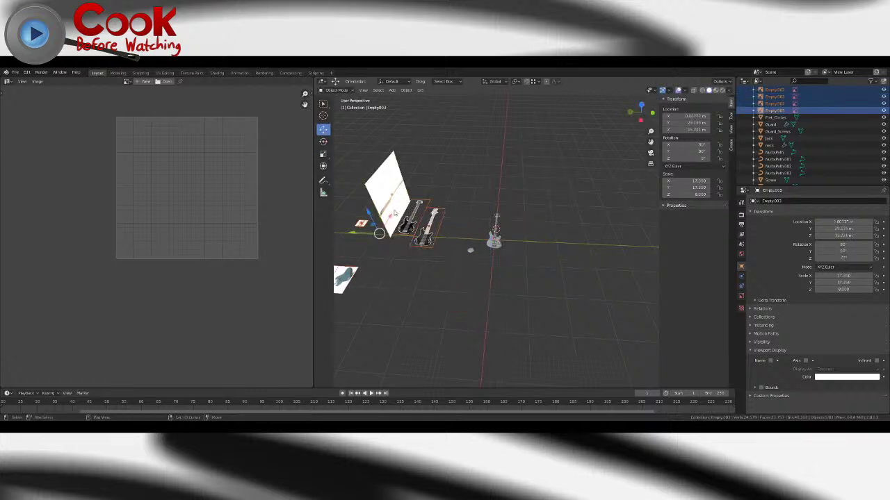
middle_click_drag(384, 217, 463, 224)
scroll(485, 221, "down", 4)
left_click_drag(463, 224, 401, 229)
left_click(593, 231)
- Select all guitar parts without the loose sphere and rotate them about Y to stand the guitar upright
scroll(540, 259, "up", 6)
middle_click_drag(593, 230, 525, 265, "shift")
scroll(521, 264, "up", 3)
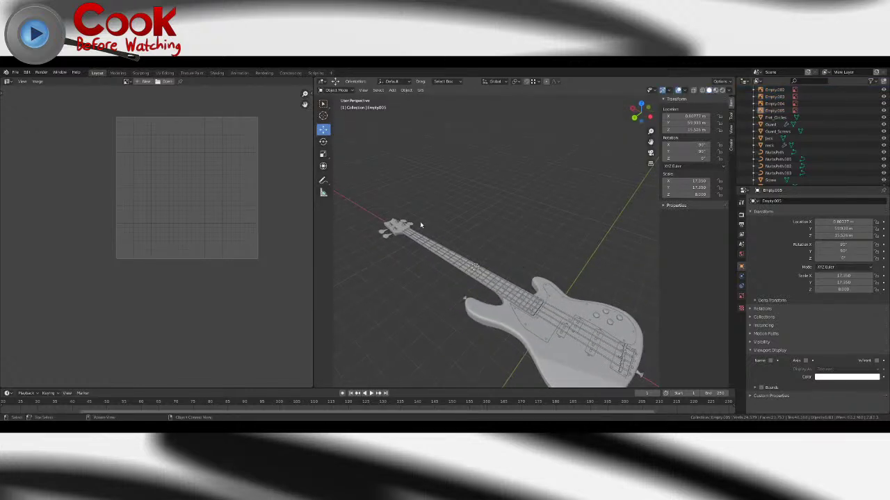
scroll(417, 221, "down", 4)
left_click_drag(403, 204, 599, 321)
key("shift+space")
key("r")
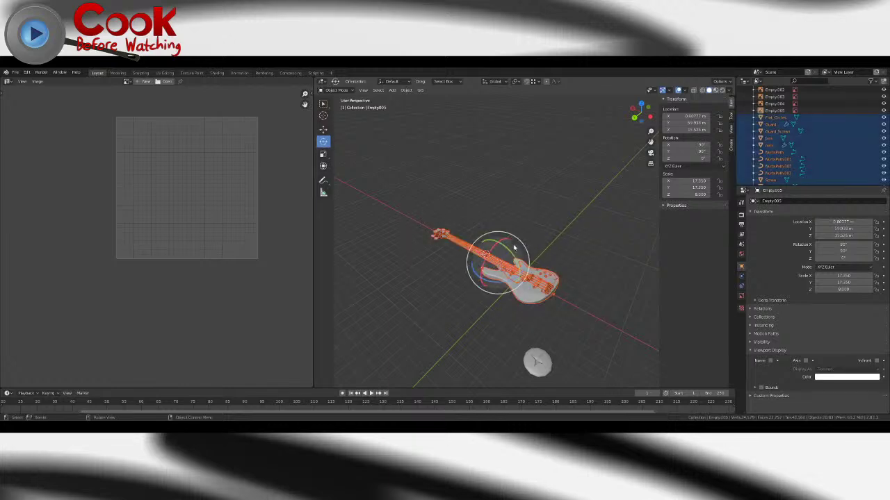
left_click_drag(514, 247, 348, 143)
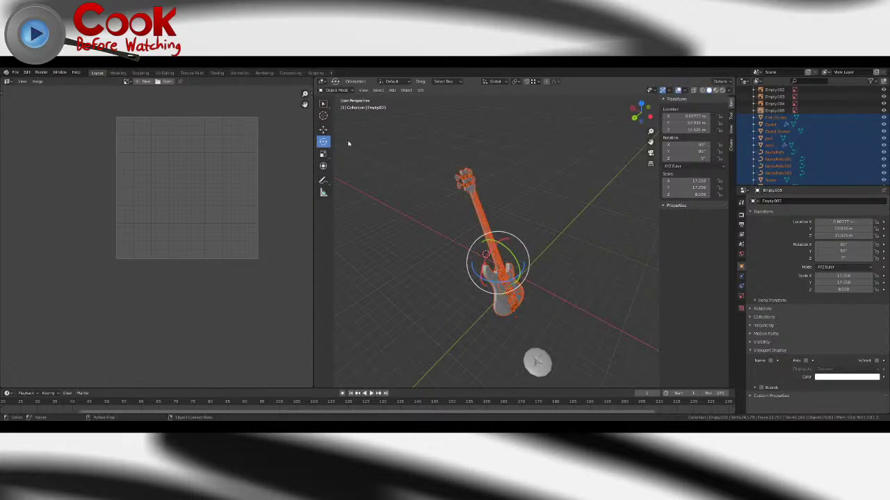
- Raise the upright guitar along Z, clear the selection and view it from another angle
key("shift+space")
key("g")
left_click_drag(498, 241, 498, 200)
left_click(588, 235)
middle_click_drag(588, 235, 554, 278)
scroll(558, 303, "up", 3)
scroll(523, 306, "down", 4)
- Undo the guitar's raise along Z and its upright rotation
key("ctrl+z")
key("ctrl+z")
key("ctrl+z")
key("ctrl+z")
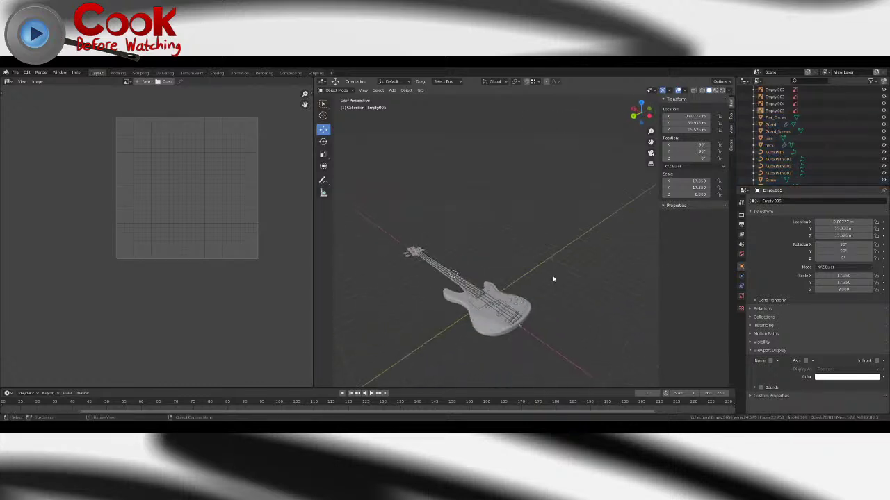
- Save the file and select the loose sphere beside the guitar
left_click(16, 73)
left_click(29, 119)
scroll(511, 306, "down", 3)
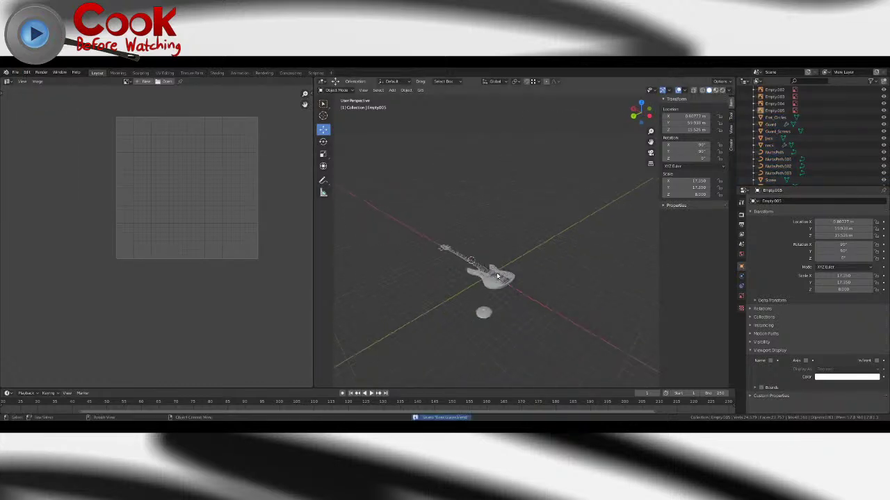
middle_click_drag(510, 306, 464, 315)
left_click(461, 306)
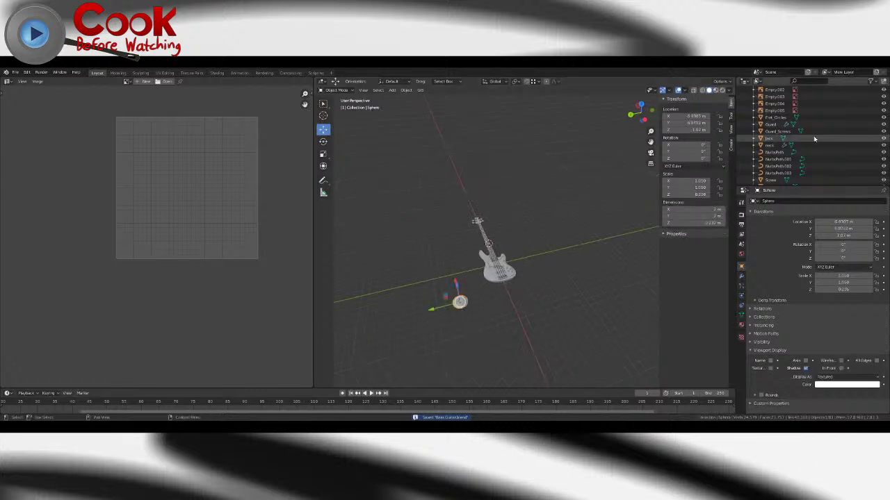
- Select the pickups object and rename it Sound_Detectors
scroll(817, 152, "up", 4)
scroll(817, 152, "down", 2)
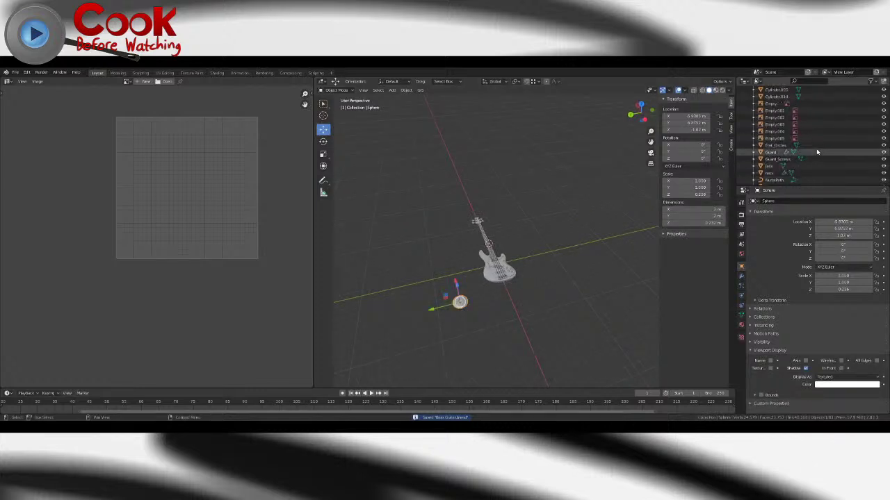
left_click(792, 96)
scroll(557, 253, "up", 4)
scroll(558, 253, "up", 2)
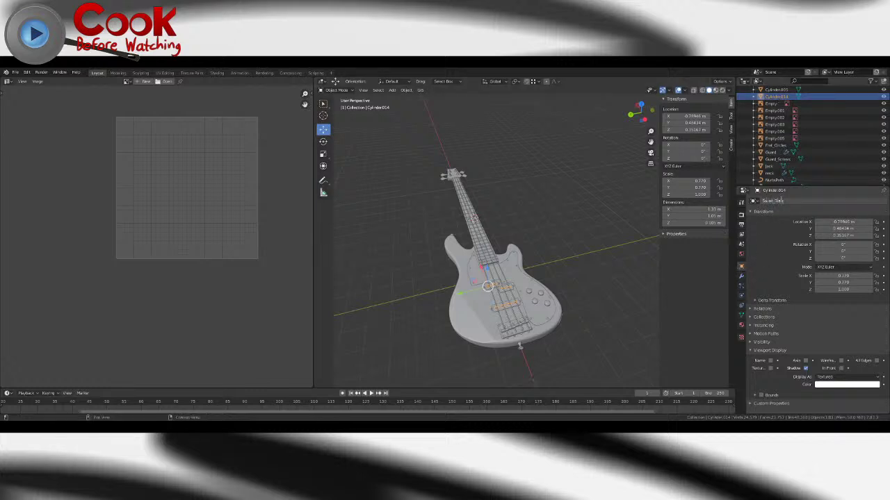
type("rs")
key("Return")
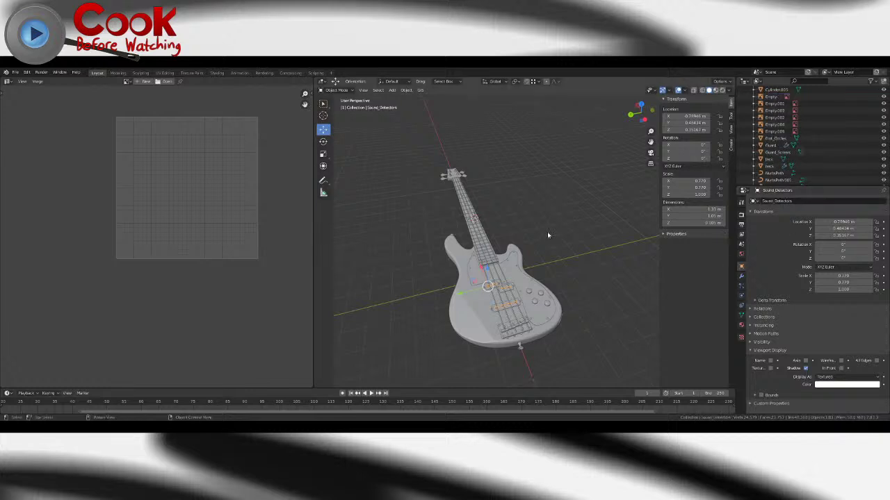
- Select the neck joint plate on the back of the body, Cube.001, and rename it Back_Plate
scroll(563, 283, "up", 2)
left_click(775, 131)
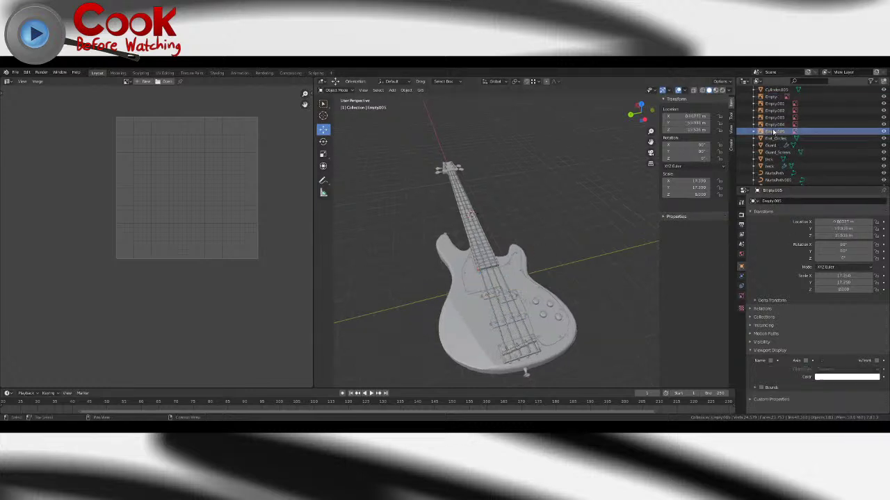
scroll(777, 125, "up", 3)
left_click(773, 103)
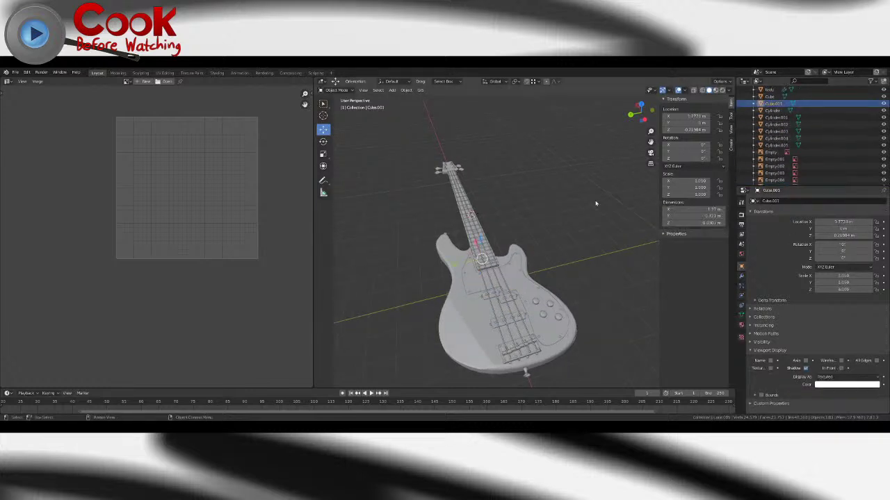
key("KP_Decimal")
scroll(475, 285, "down", 5)
middle_click_drag(526, 234, 550, 248)
scroll(469, 299, "up", 3)
scroll(477, 258, "up", 5)
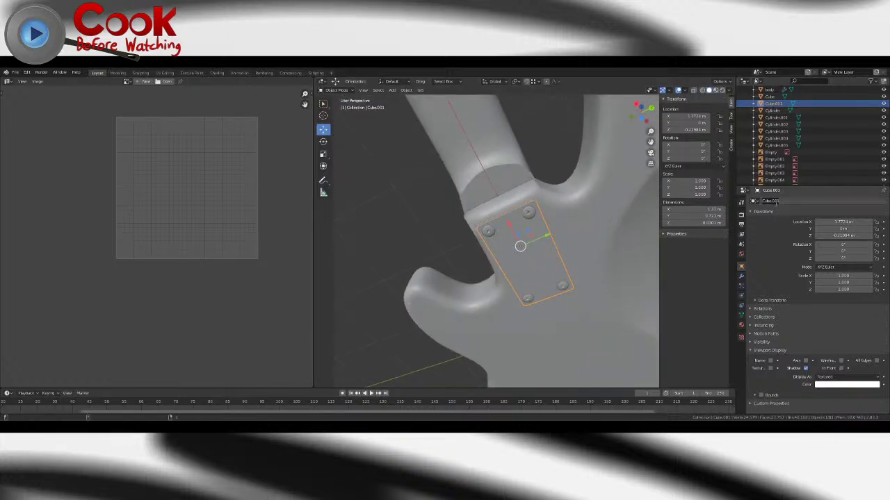
key("Return")
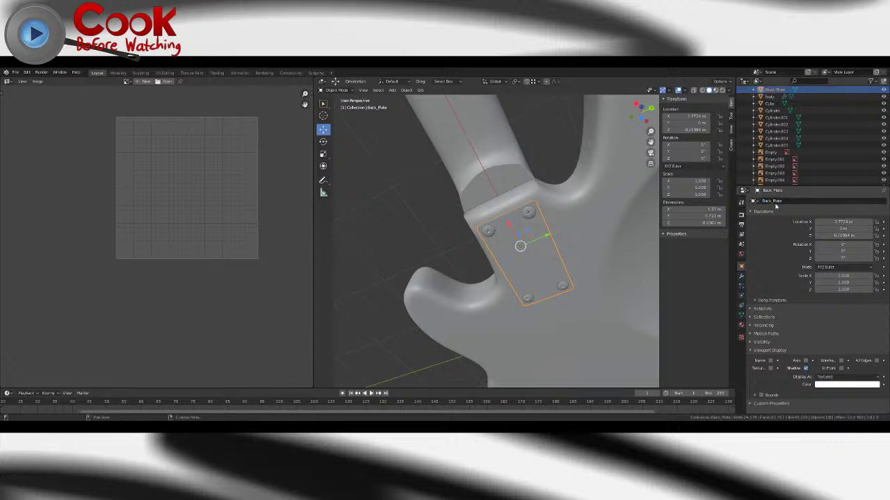
- Join the four screws on the back plate into one object and rename it Back_Plate_Screws
left_click(528, 212)
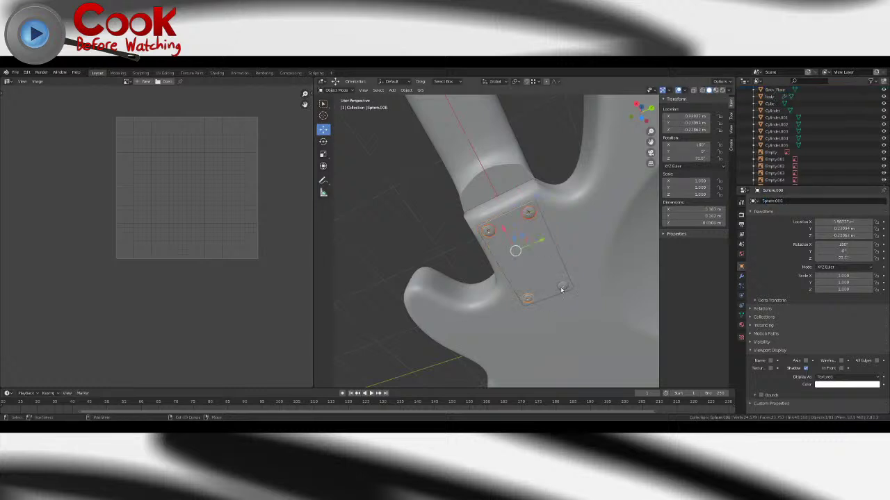
left_click(408, 91)
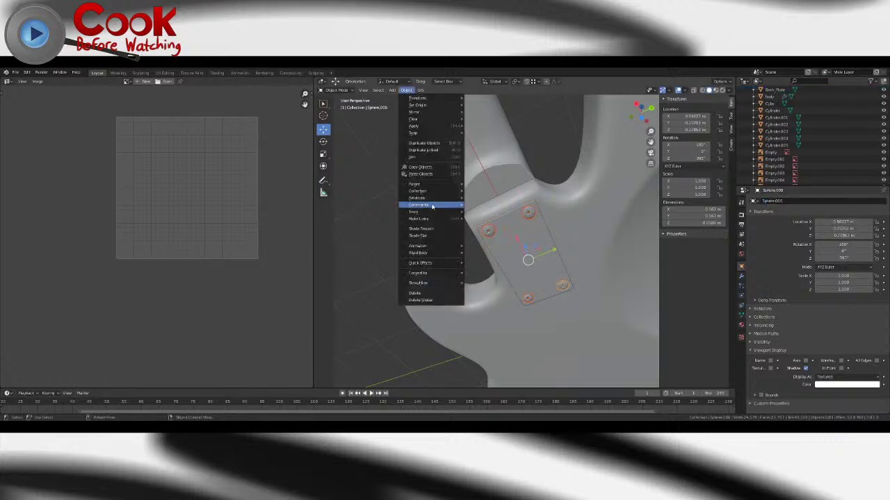
left_click(421, 160)
left_click(530, 214)
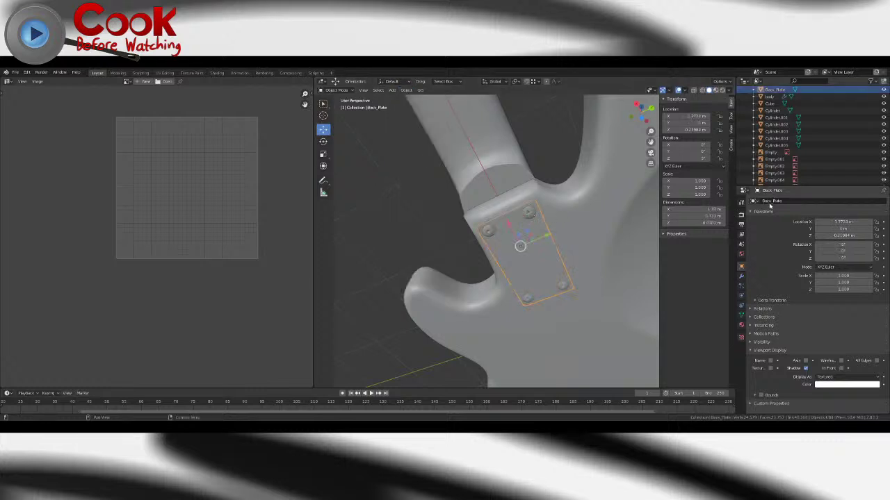
key("ctrl+z")
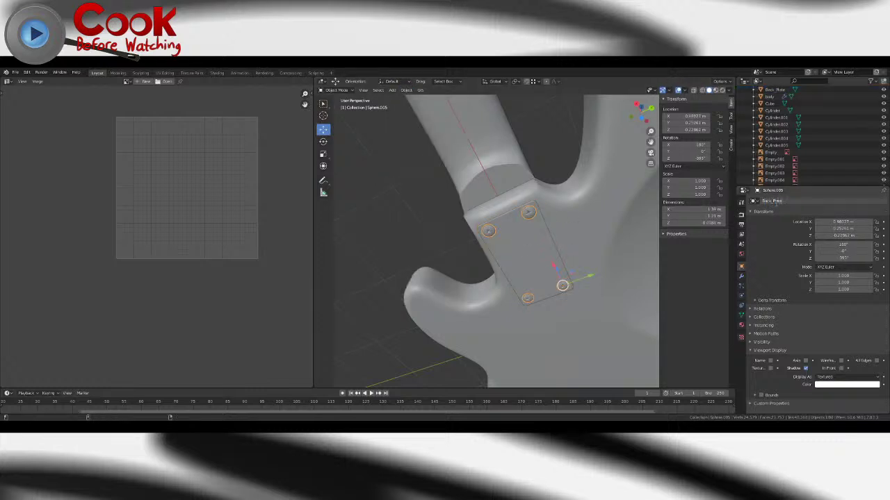
key("Return")
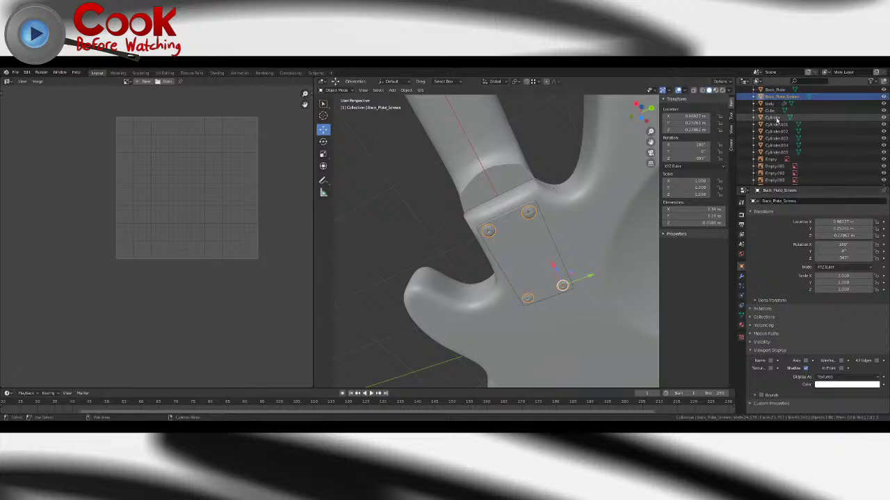
- Select the frets object, Cube, and rename it Frets
left_click(771, 110)
key("KP_Decimal")
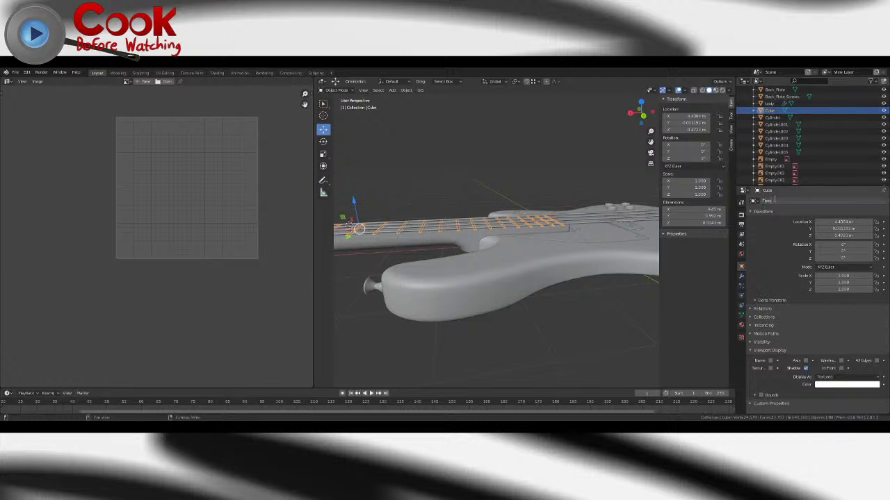
key("Return")
- Rename the outer-edge knob nearer the neck Knob_1 and the outer-edge knob nearer the bridge Knob_2
scroll(774, 118, "up", 2)
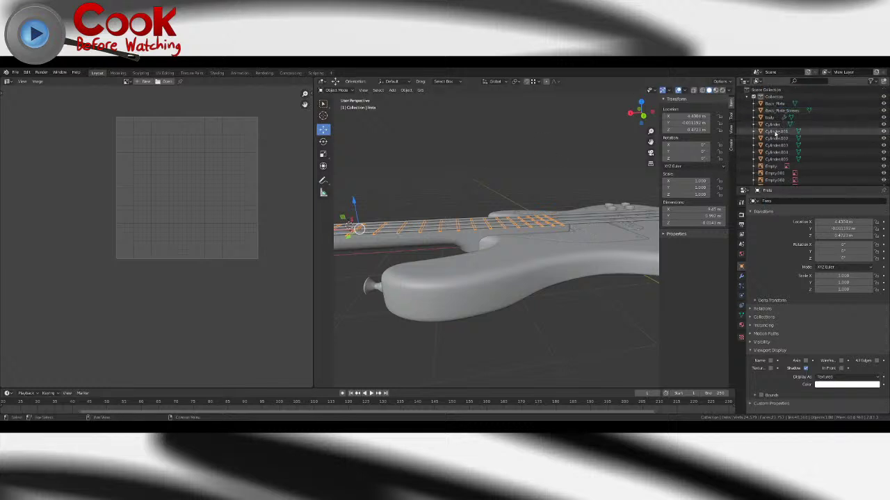
left_click(775, 133)
middle_click_drag(574, 169, 513, 211)
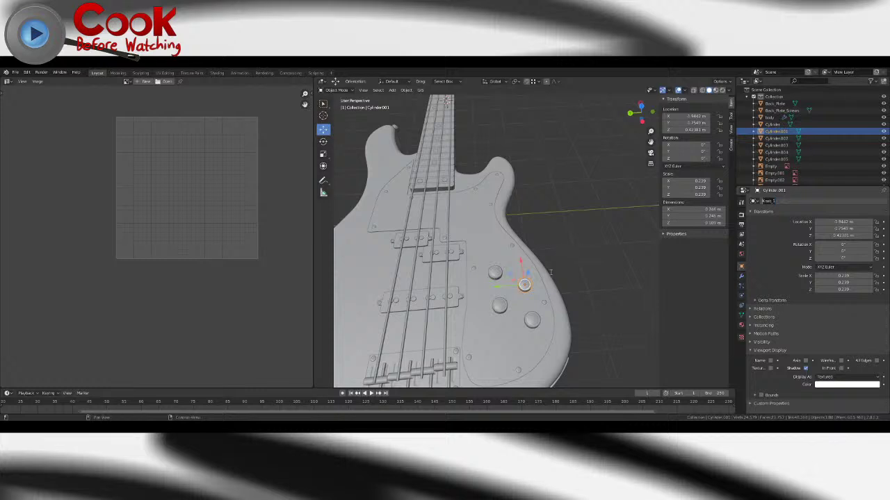
key("Return")
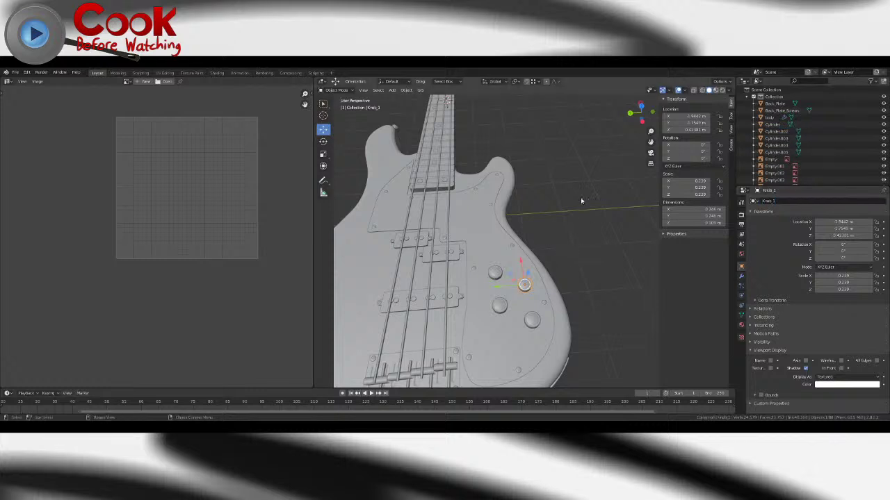
left_click(528, 318)
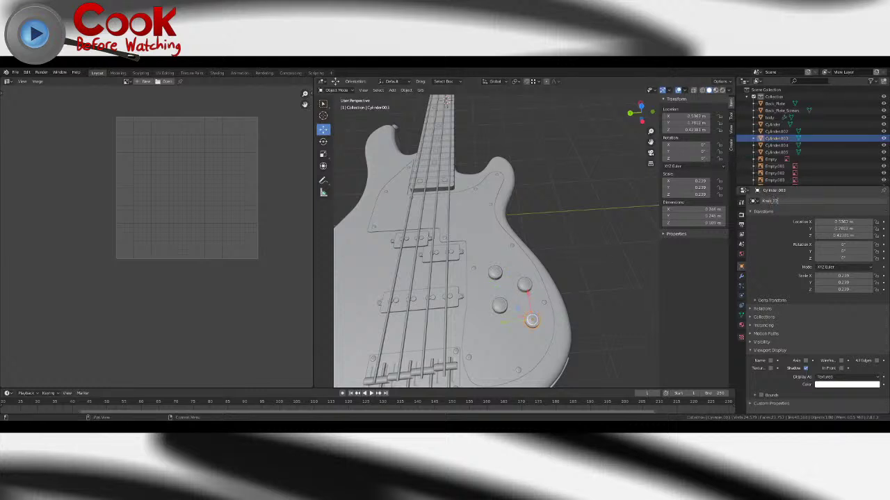
key("Return")
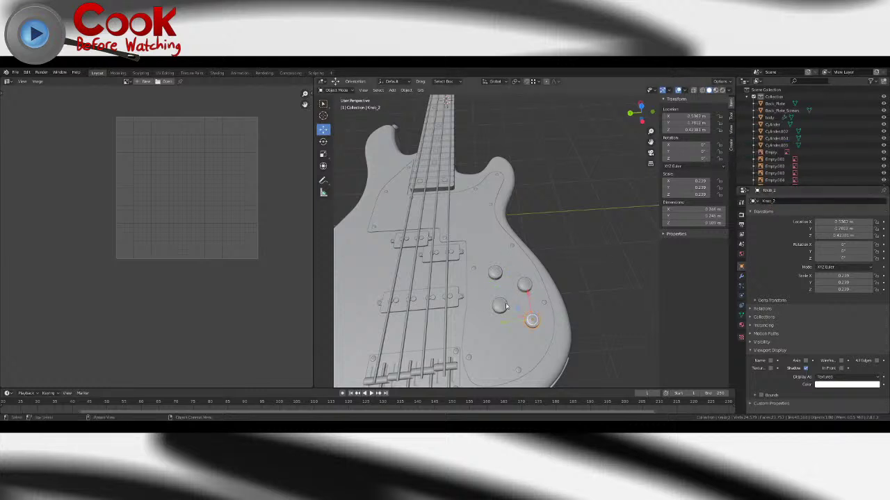
- Rename the inner knob nearer the bridge Knob_3 and the inner knob nearer the neck Knob_4
left_click(502, 306)
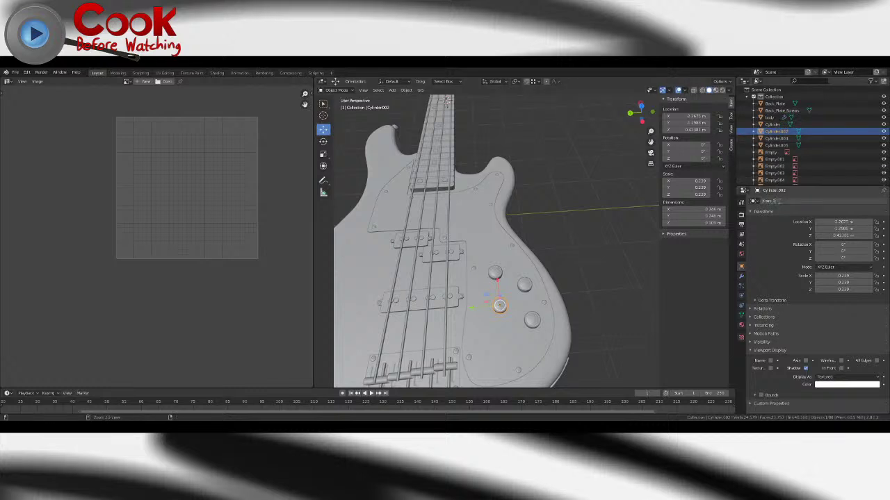
left_click(779, 203)
type("Knob_3")
key("Return")
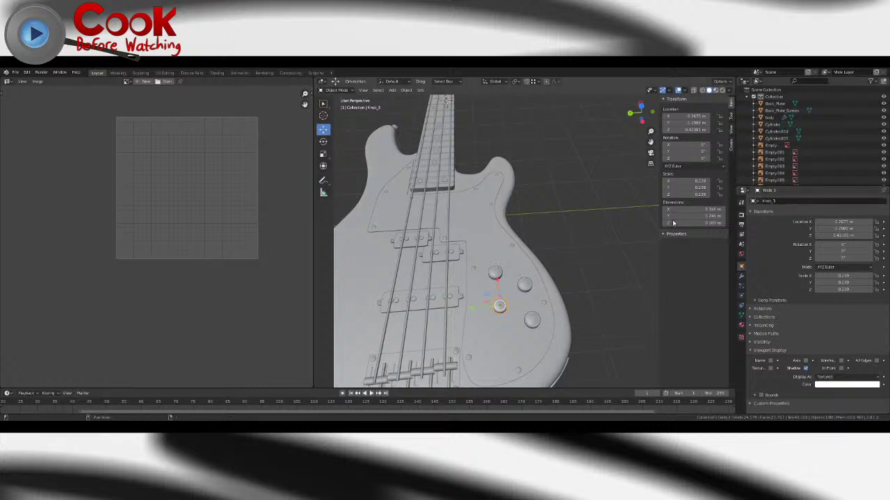
left_click(495, 272)
left_click(772, 201)
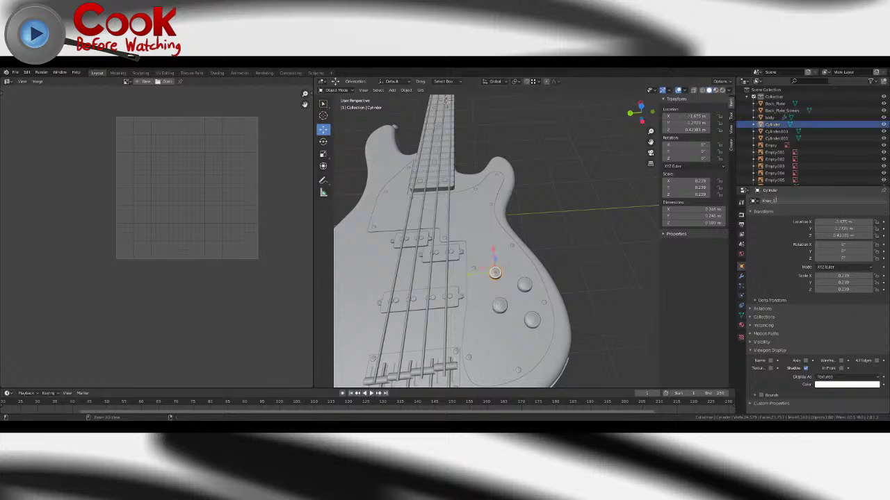
key("Return")
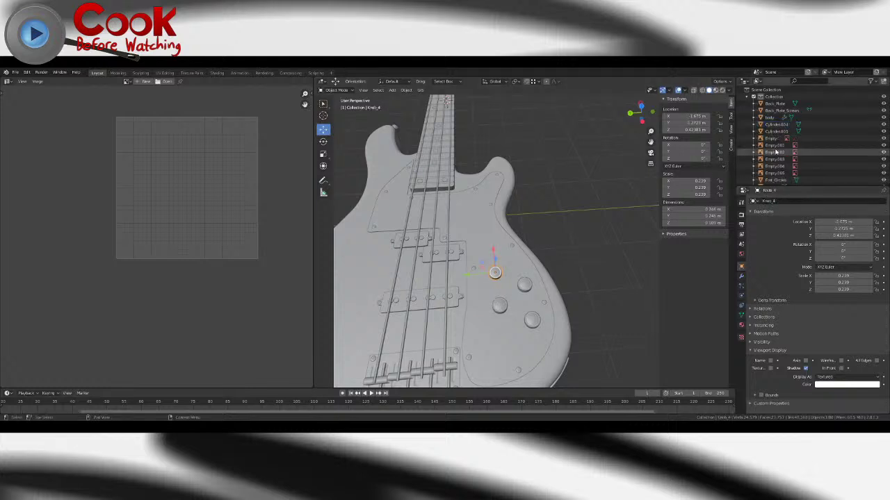
- Rename the strap peg at the body's lower end Strap_Brace_1 and the one on the upper horn Strap_Brace_2
left_click(775, 126)
scroll(510, 211, "down", 4)
middle_click_drag(494, 239, 496, 221)
middle_click_drag(502, 259, 554, 211, "shift")
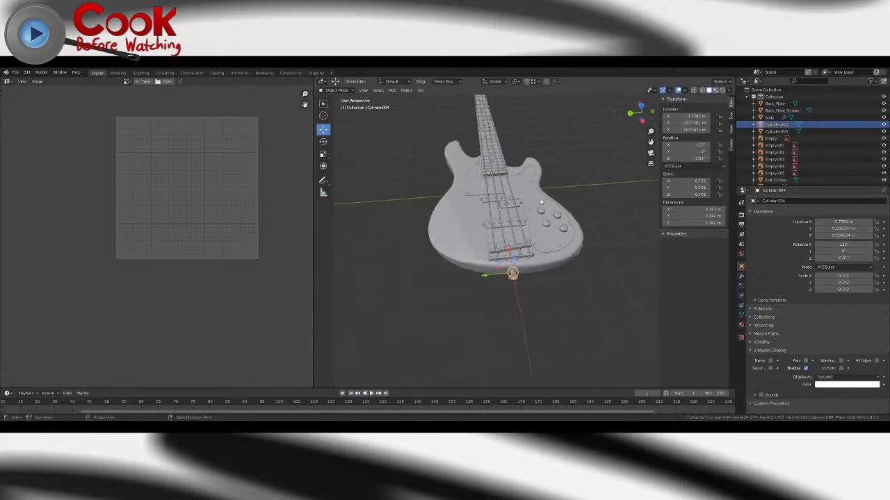
scroll(555, 212, "up", 3)
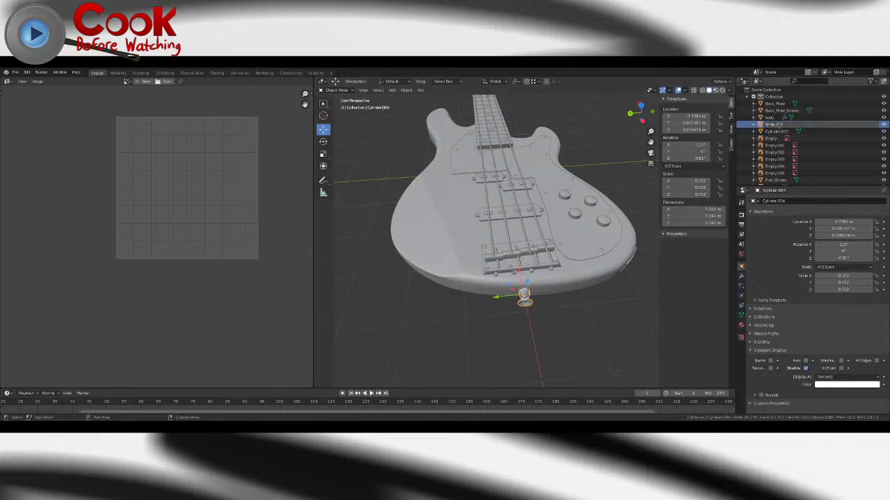
type("ce")
key("Return")
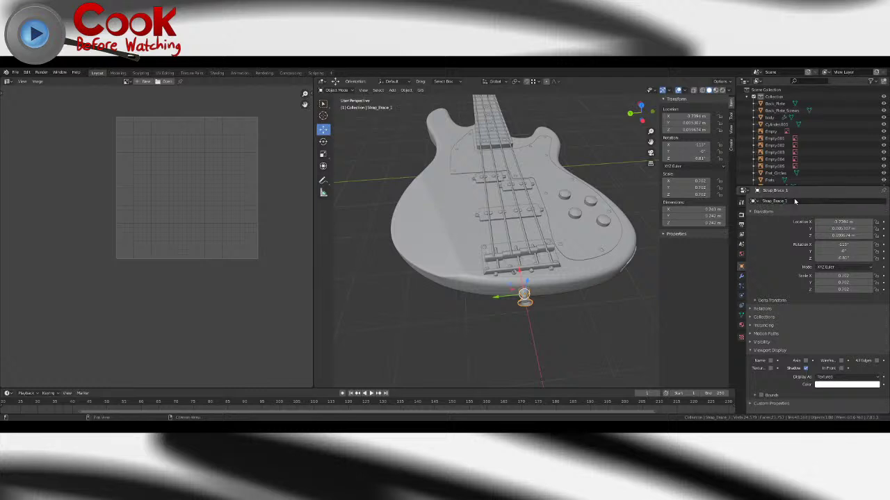
left_click(775, 125)
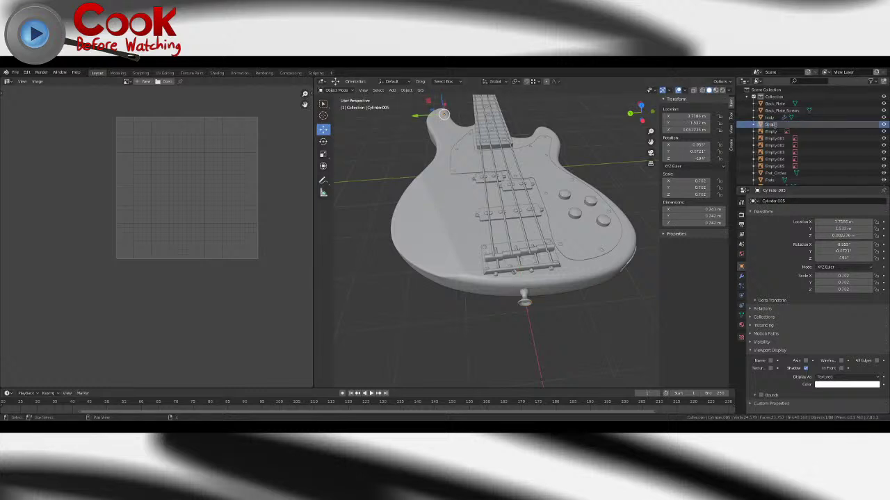
key("Return")
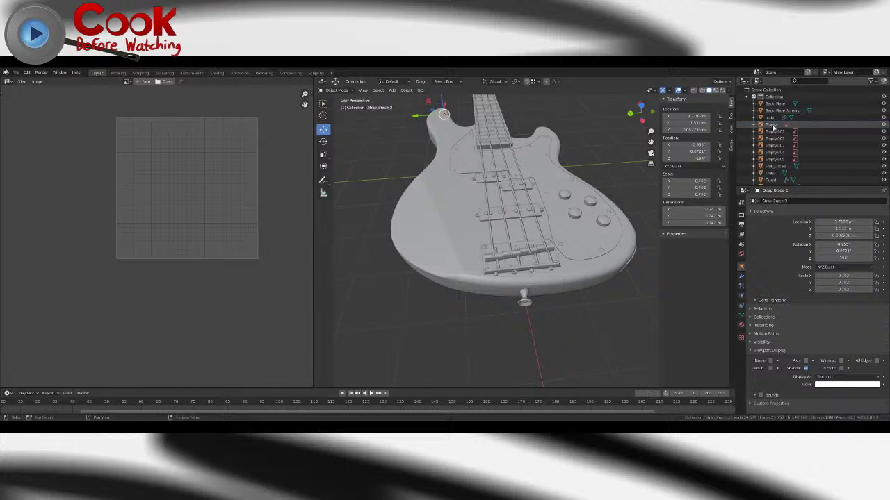
- Review the scene's object names, checking which parts the NurbsPath objects belong to
scroll(819, 135, "down", 8)
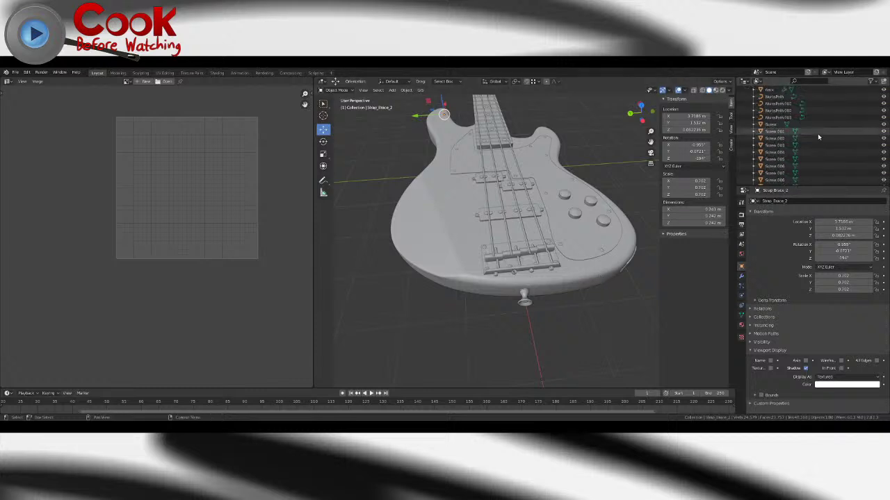
left_click(779, 104)
left_click(776, 98)
left_click(774, 105)
left_click(773, 117)
scroll(771, 126, "down", 10)
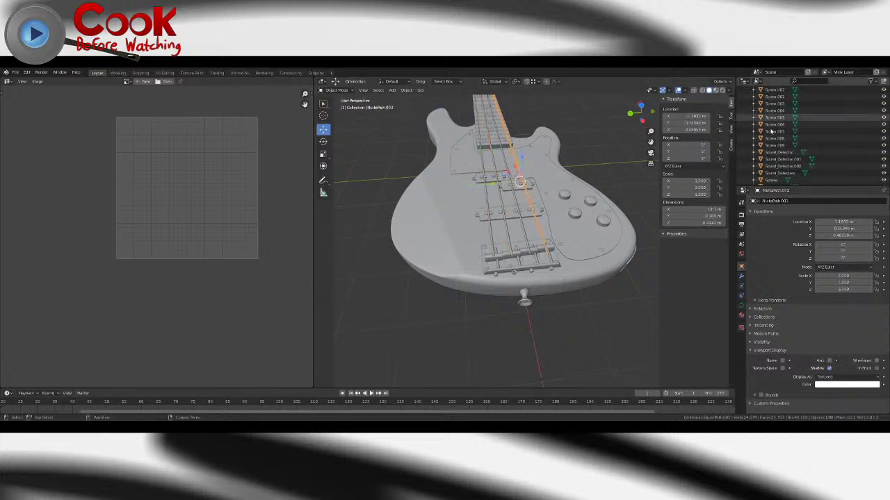
scroll(771, 130, "down", 5)
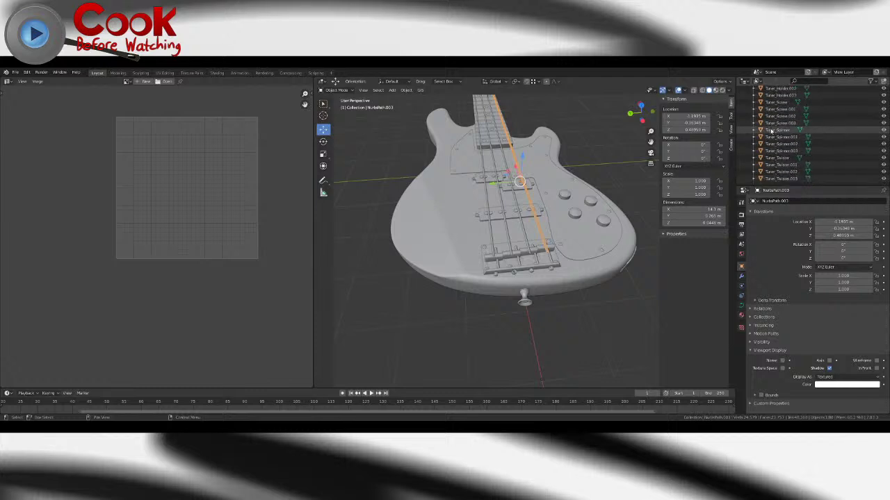
scroll(772, 131, "up", 15)
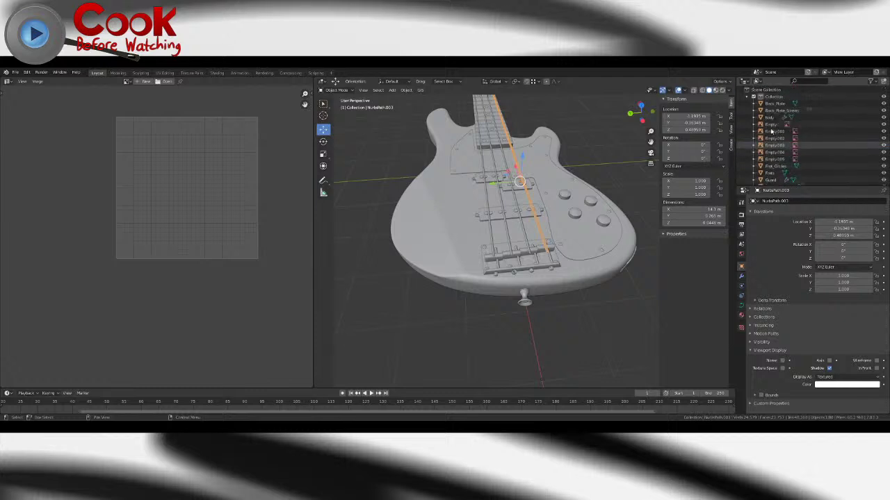
- Clear the selection and save the file
left_click(599, 144)
scroll(598, 143, "down", 6)
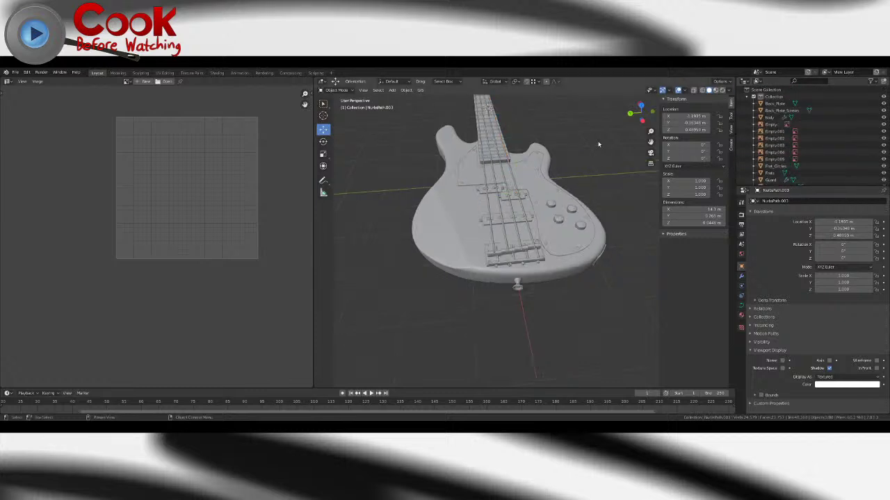
left_click(16, 72)
left_click(28, 118)
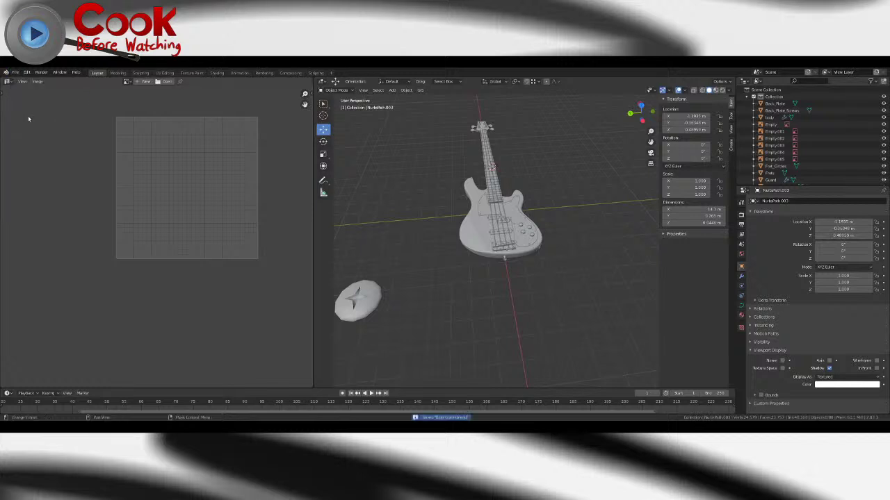
- Hide the large spare screw head, Sphere, lying beside the bass
left_click(363, 288)
scroll(397, 269, "down", 2)
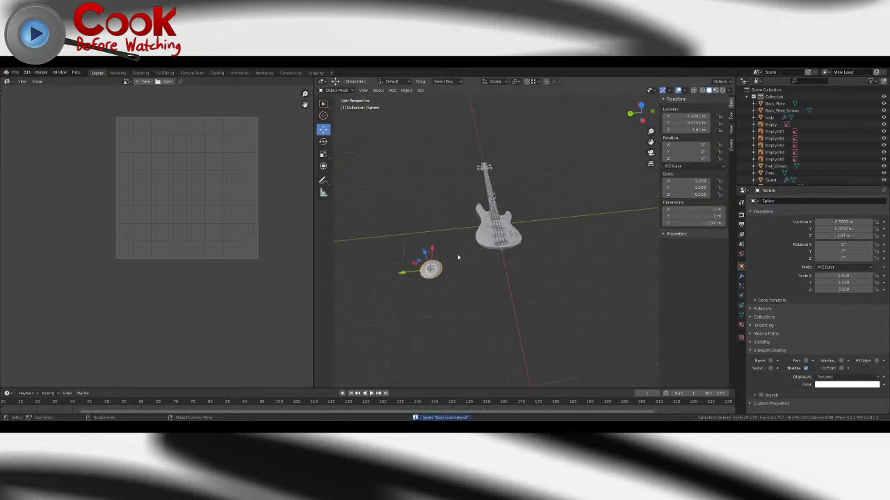
scroll(815, 143, "down", 10)
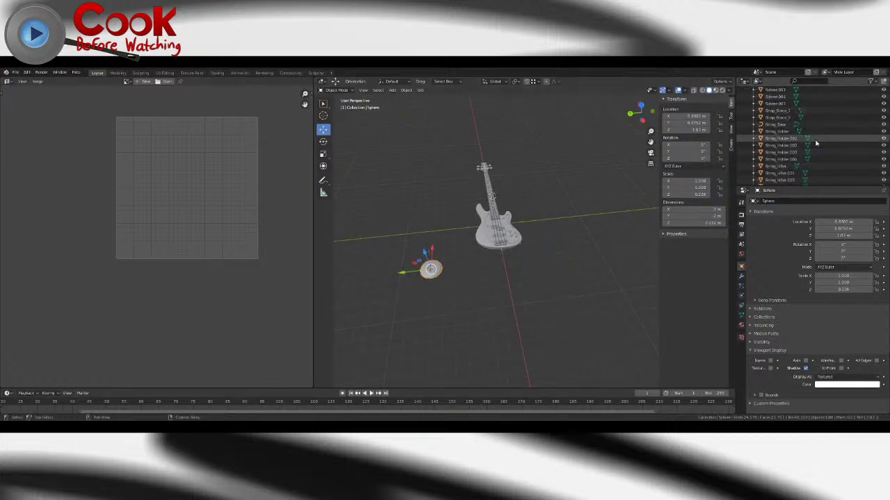
scroll(817, 143, "up", 4)
key("h")
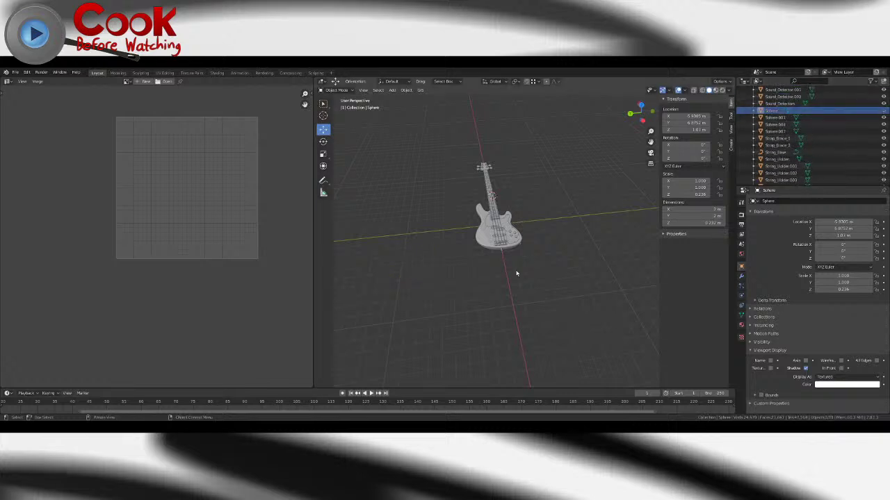
- Select all the reference images and move them further away from the bass along the Y axis
middle_click_drag(510, 248, 405, 221)
left_click_drag(408, 125, 509, 192)
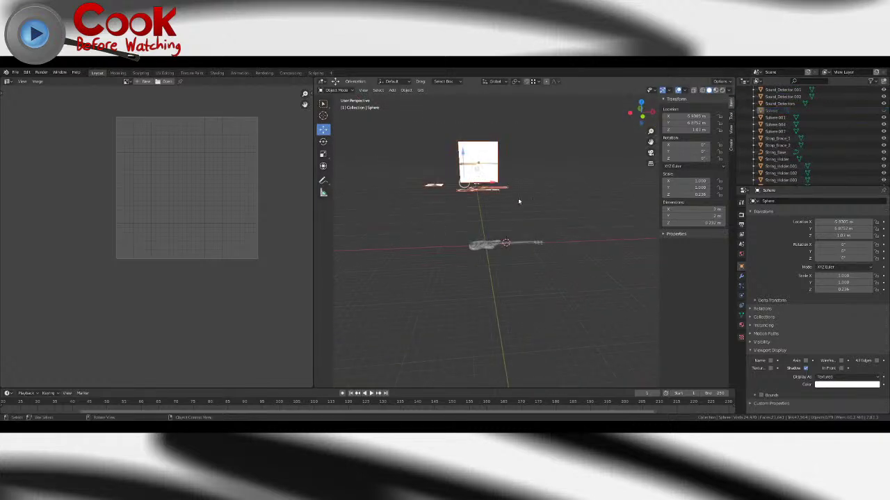
middle_click_drag(462, 190, 508, 218)
key("g")
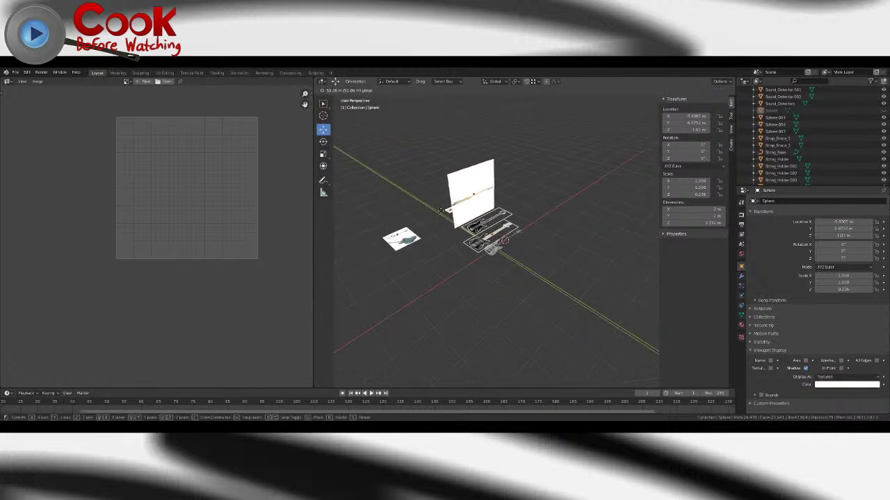
left_click_drag(509, 245, 432, 208)
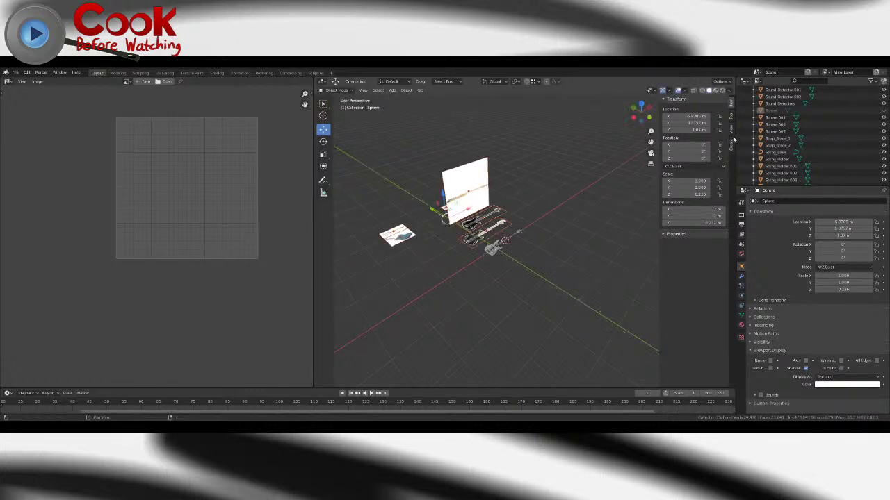
- Hide all six reference image objects, Empty through Empty.005
scroll(775, 140, "up", 8)
scroll(775, 140, "up", 5)
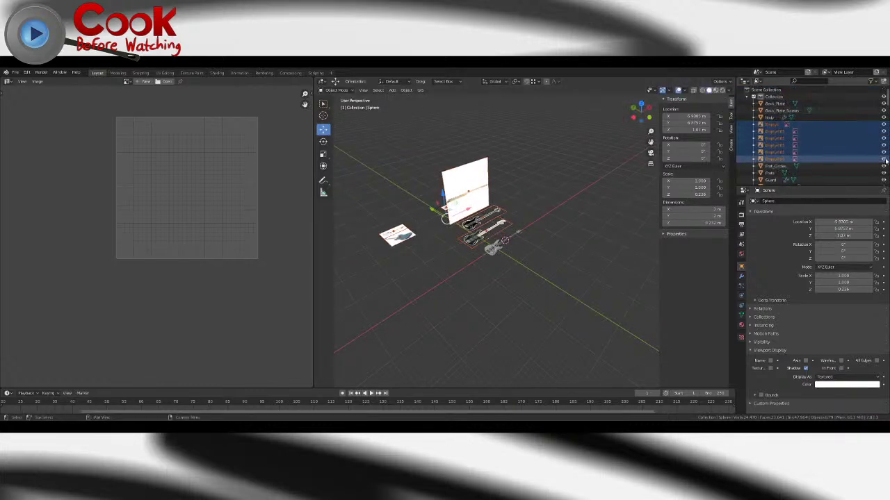
left_click(884, 160)
left_click(884, 152)
left_click(883, 145)
left_click(883, 138)
left_click(884, 132)
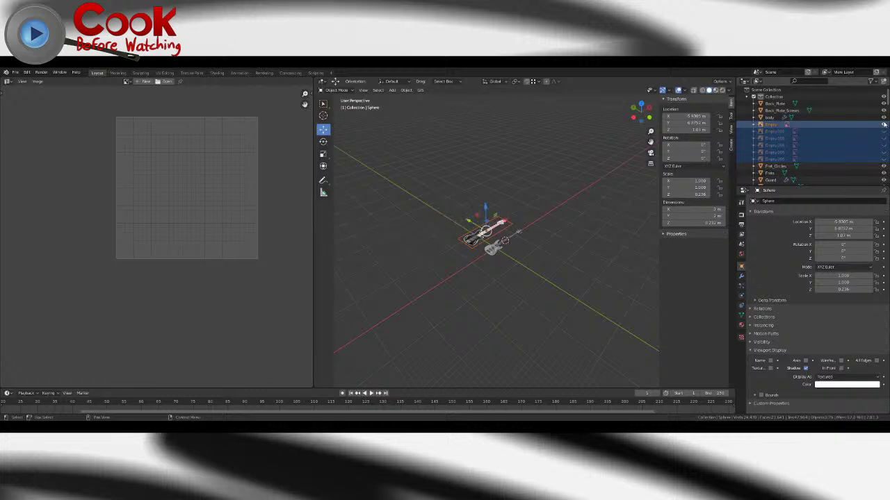
left_click(883, 124)
- Save the file with only the bass guitar displayed
middle_click_drag(483, 205, 566, 242)
scroll(570, 243, "up", 8)
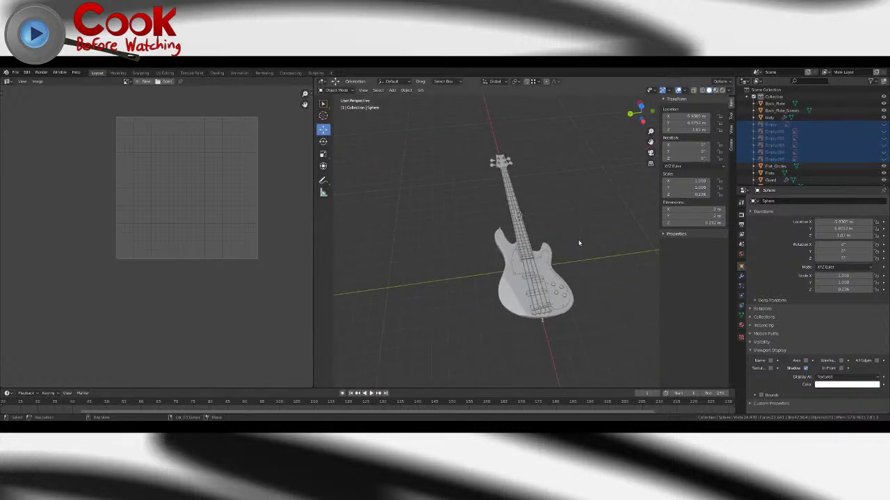
middle_click_drag(579, 243, 476, 200)
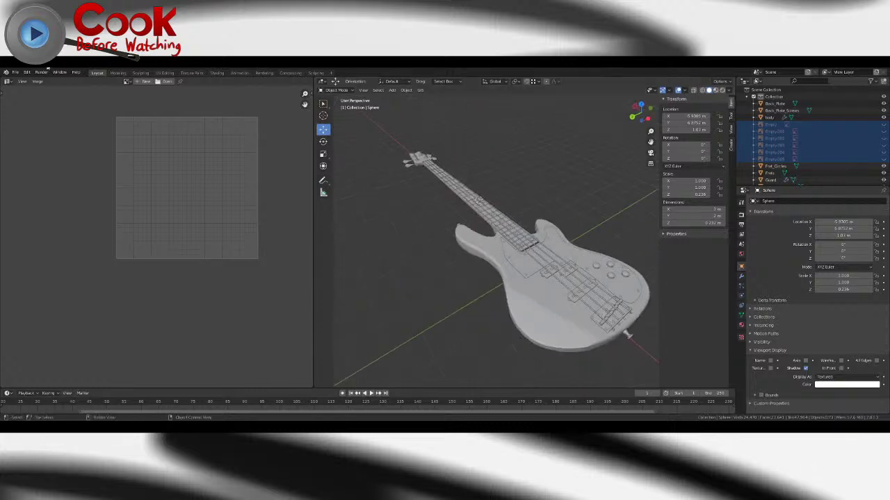
left_click(25, 72)
left_click(15, 72)
left_click(24, 119)
scroll(554, 197, "up", 3)
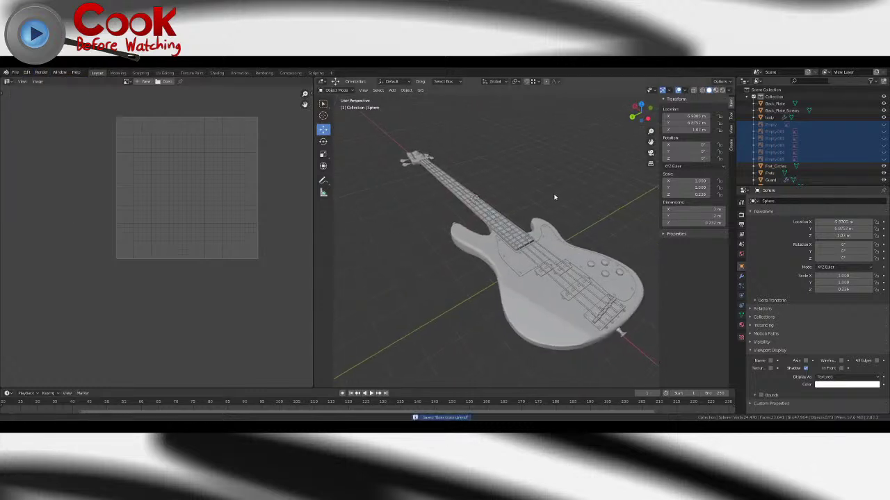
- Inspect the strings on the finished bass and the tuner posts on its headstock up close
middle_click_drag(563, 209, 481, 152, "shift")
middle_click_drag(529, 178, 496, 275)
scroll(513, 173, "up", 4)
left_click(509, 263)
scroll(509, 263, "down", 7)
left_click(456, 149)
middle_click_drag(431, 181, 598, 174)
middle_click_drag(425, 208, 451, 202)
scroll(452, 212, "up", 5)
middle_click_drag(369, 223, 527, 196, "shift")
scroll(525, 224, "up", 6)
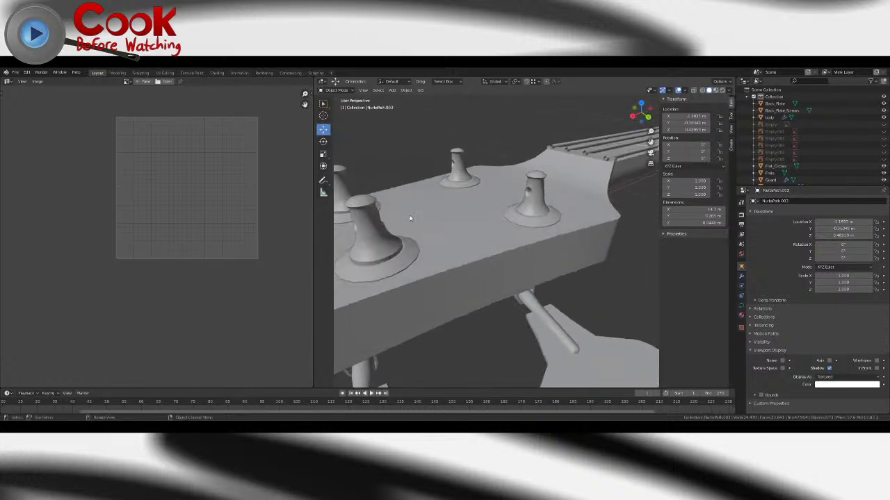
- Examine the complete bass from several angles, ending with the pickups, pickguard and knobs
middle_click_drag(410, 219, 503, 252)
scroll(467, 214, "down", 9)
middle_click_drag(503, 171, 465, 265, "shift")
scroll(589, 216, "up", 3)
middle_click_drag(526, 214, 437, 248)
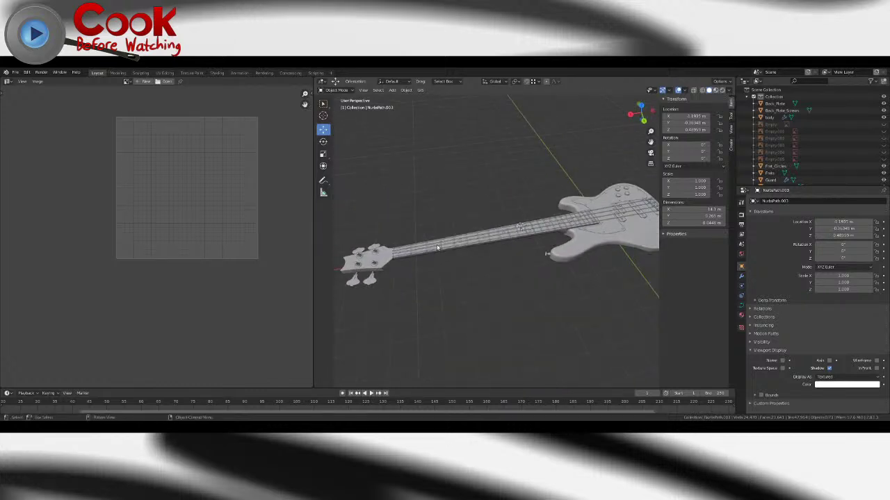
middle_click_drag(534, 156, 560, 233)
scroll(571, 242, "down", 5)
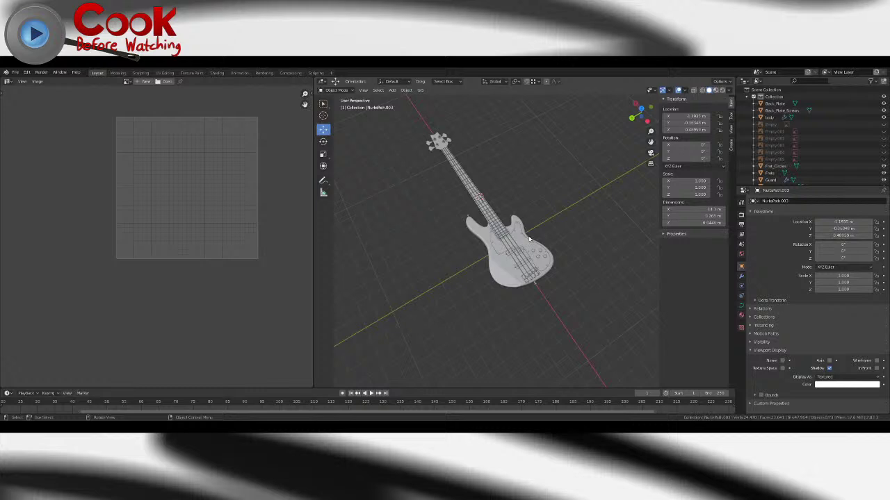
middle_click_drag(529, 238, 517, 235)
scroll(533, 237, "up", 4)
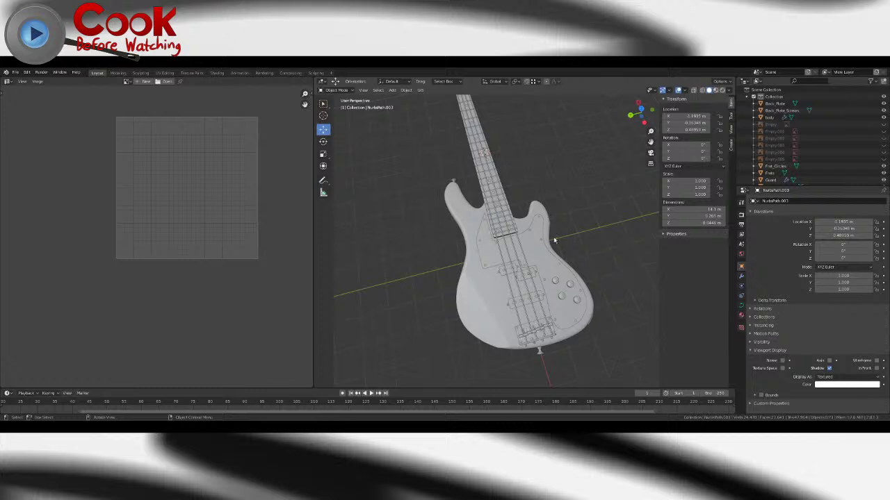
middle_click_drag(575, 246, 501, 262)
scroll(487, 263, "up", 4)
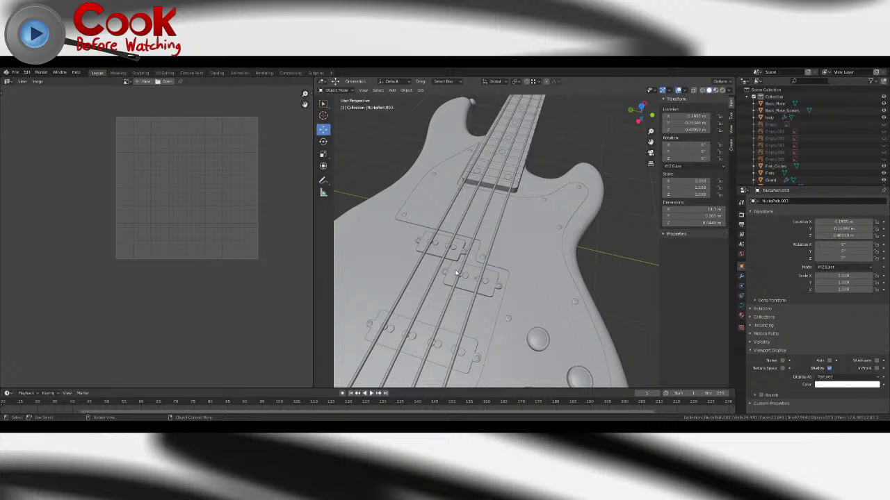
- Examine the overall bass, its fretted neck, and the front of the headstock with its four tuners
scroll(456, 270, "down", 8)
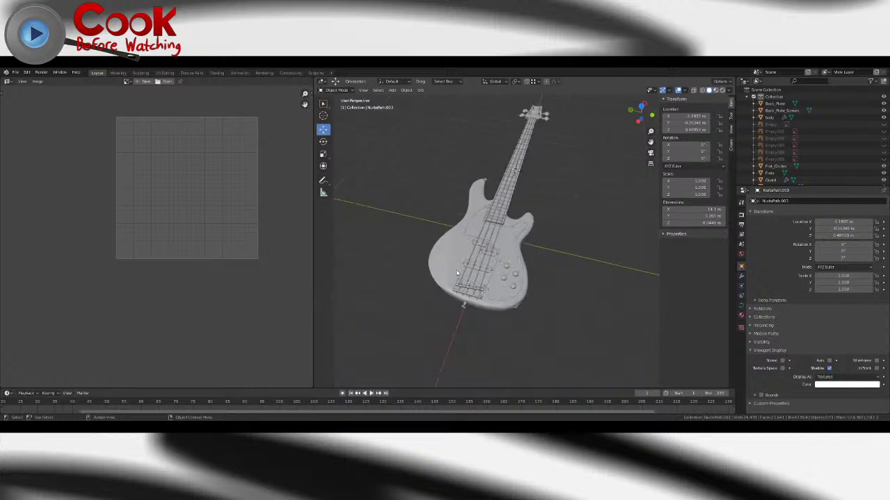
mouse_move(459, 267)
middle_mouse_down()
mouse_move(566, 245)
mouse_move(487, 213)
mouse_move(500, 252)
mouse_move(461, 249)
mouse_move(452, 274)
mouse_move(460, 277)
middle_mouse_up()
scroll(482, 234, "up", 8)
scroll(479, 242, "down", 8)
scroll(452, 274, "up", 3)
middle_click_drag(460, 277, 547, 273)
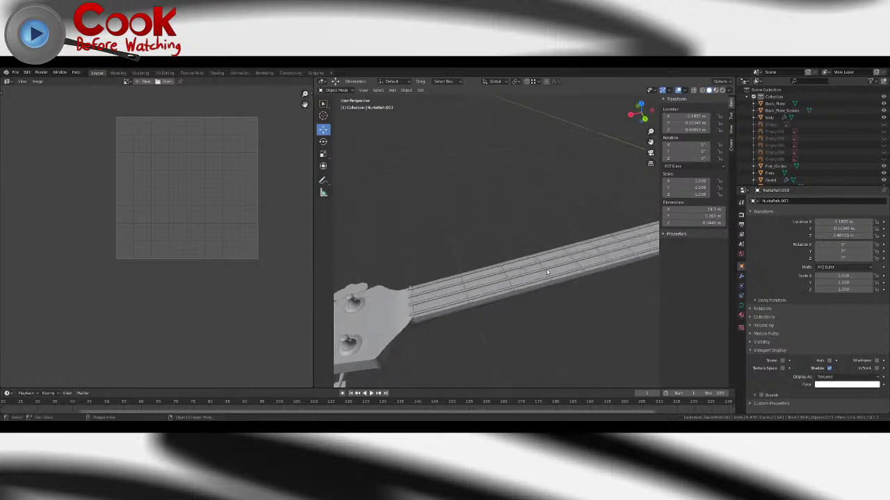
middle_click_drag(611, 280, 555, 217)
middle_click_drag(429, 244, 453, 260)
scroll(556, 239, "up", 4)
middle_click_drag(390, 199, 490, 234, "shift")
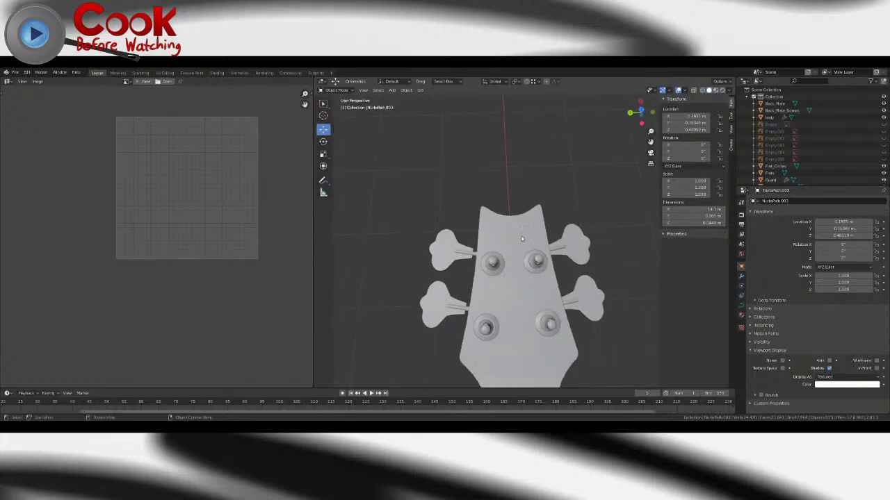
scroll(529, 233, "down", 7)
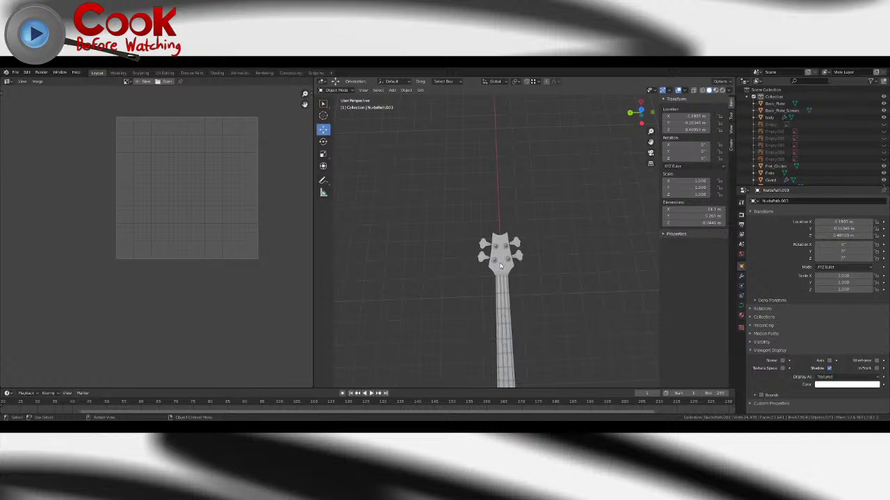
- Examine the headstock with its four tuners up close and the bass from a low side angle
middle_click_drag(500, 265, 519, 268)
scroll(514, 260, "up", 6)
scroll(512, 267, "down", 6)
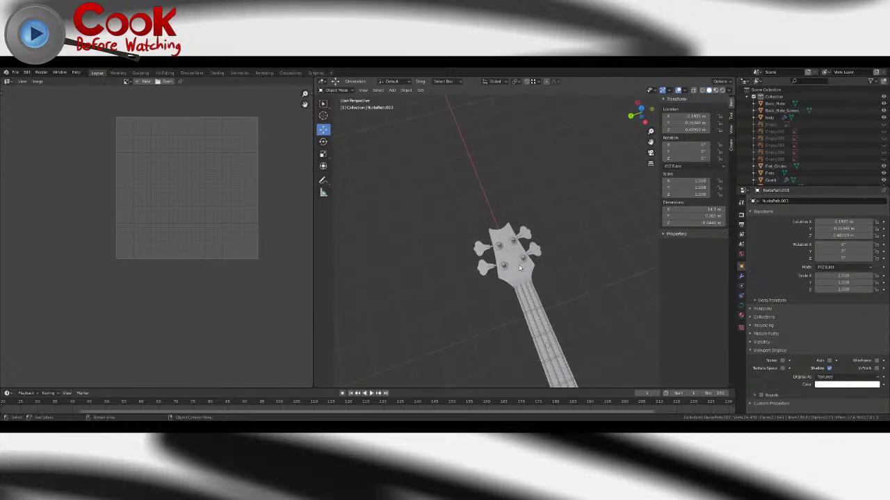
scroll(520, 266, "down", 4)
middle_click_drag(521, 264, 456, 234, "shift")
scroll(518, 250, "down", 3)
scroll(523, 258, "up", 5)
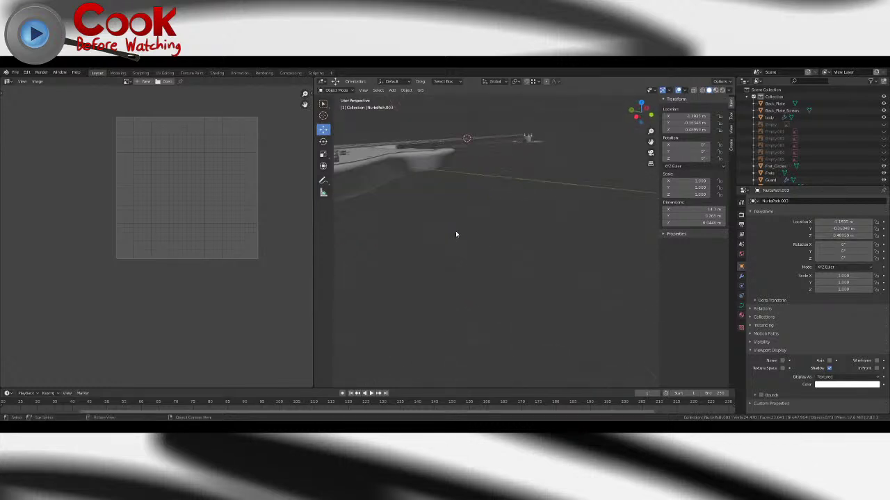
- Add a loop cut around the inner wall of the output jack's round socket on the edge of the bass body
scroll(495, 190, "up", 2)
middle_click_drag(439, 192, 504, 200, "shift")
scroll(491, 191, "down", 3)
left_click(483, 195)
key("Tab")
scroll(503, 200, "up", 4)
middle_click_drag(482, 140, 500, 196, "shift")
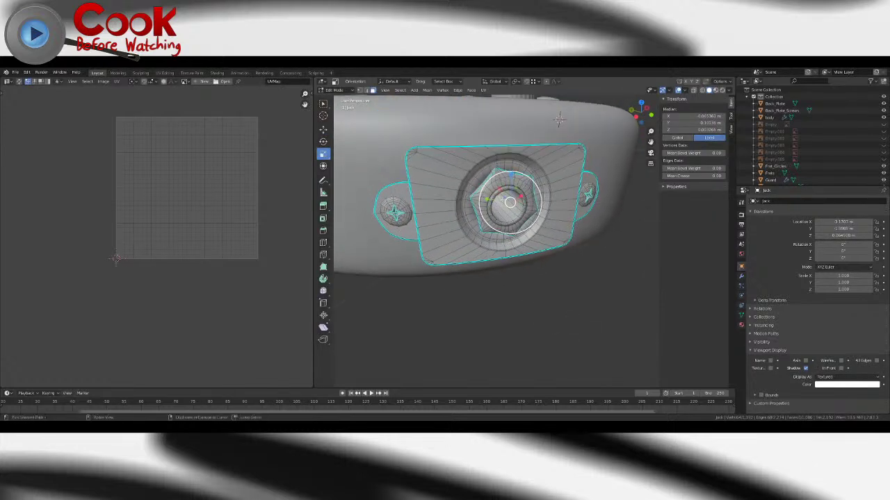
scroll(500, 196, "up", 4)
left_click(323, 242)
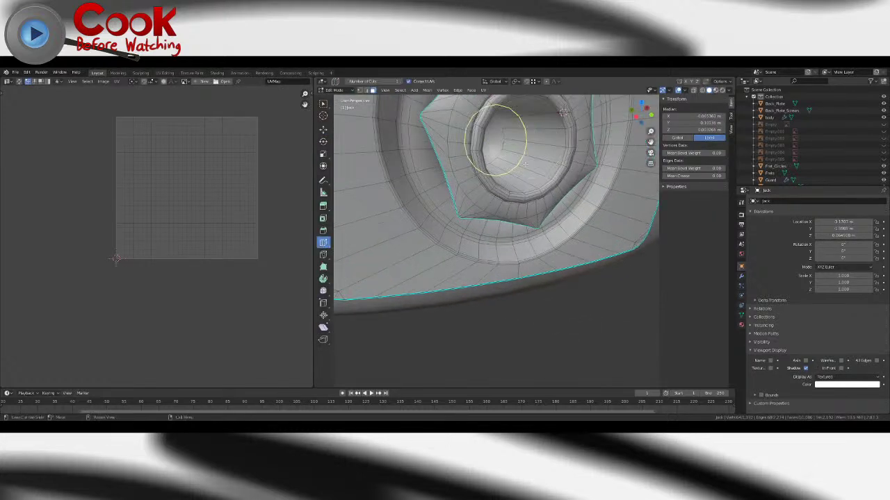
left_click_drag(510, 157, 507, 155)
key("Tab")
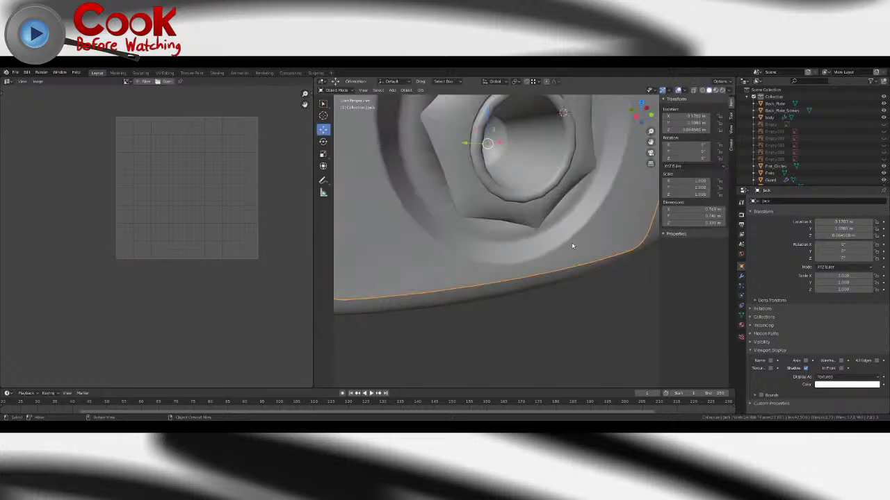
- Save the Bass Guitar file with the edited output jack
scroll(577, 274, "down", 8)
left_click(15, 72)
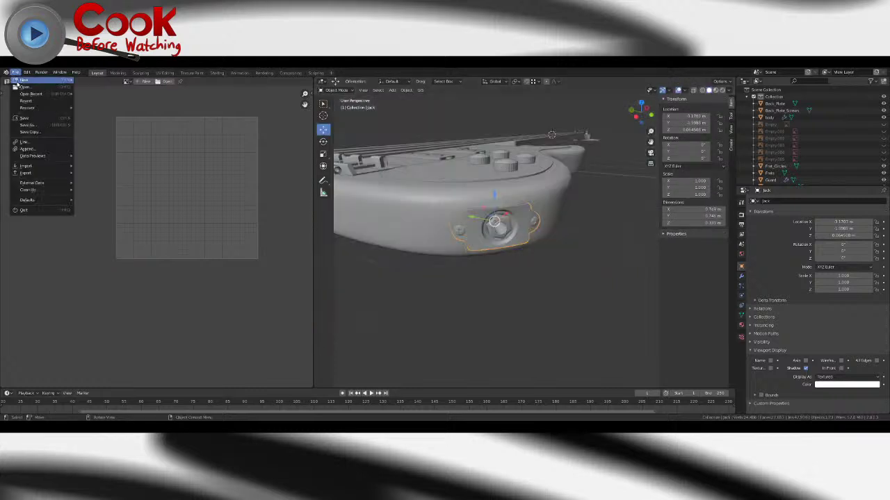
left_click(28, 120)
- Review the complete bass and the list of named parts, and save the file once more
scroll(569, 247, "down", 8)
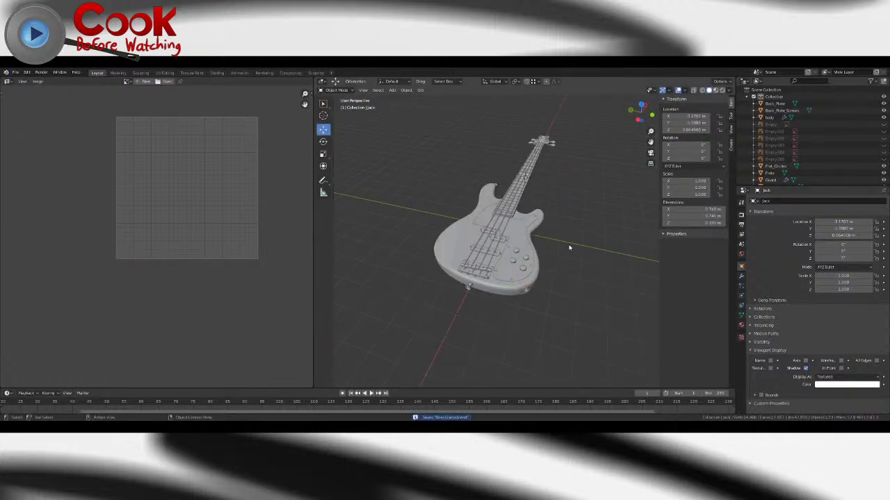
scroll(774, 162, "down", 6)
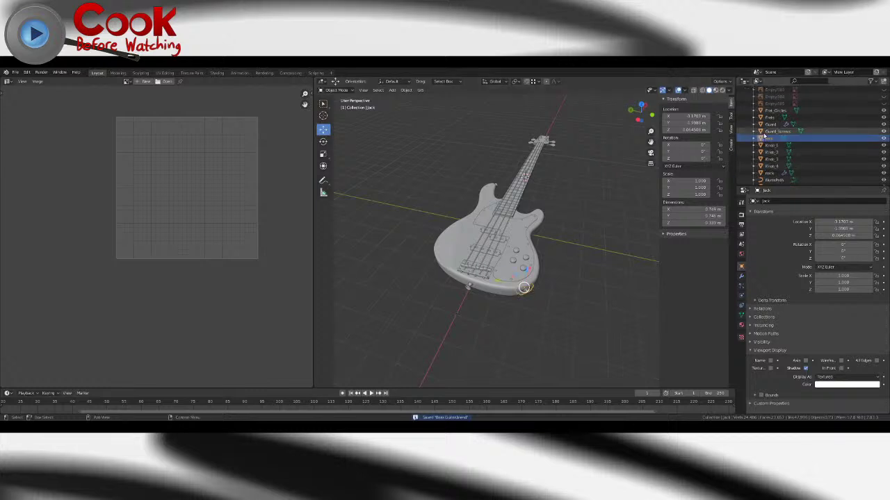
scroll(774, 161, "up", 3)
middle_click_drag(604, 199, 565, 211)
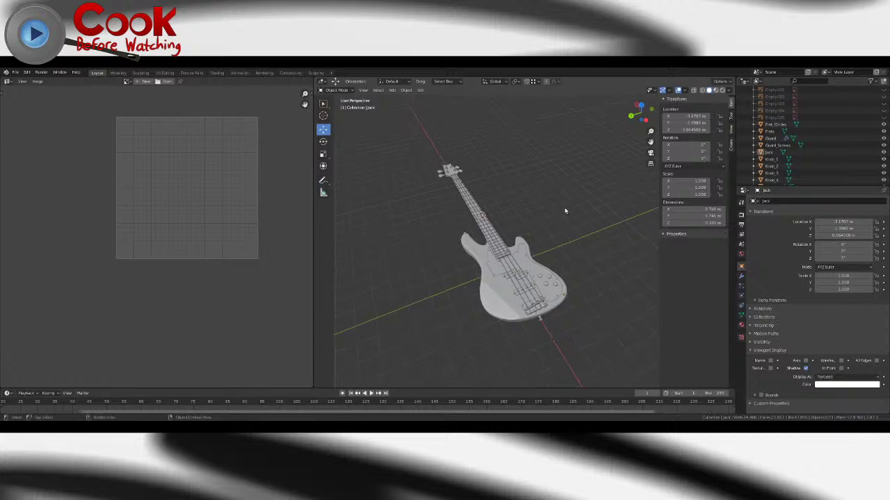
left_click(15, 72)
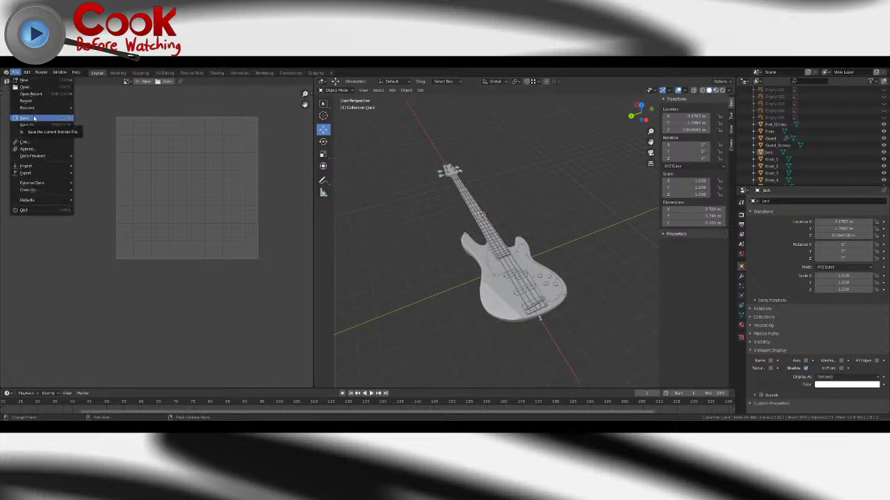
left_click(34, 118)
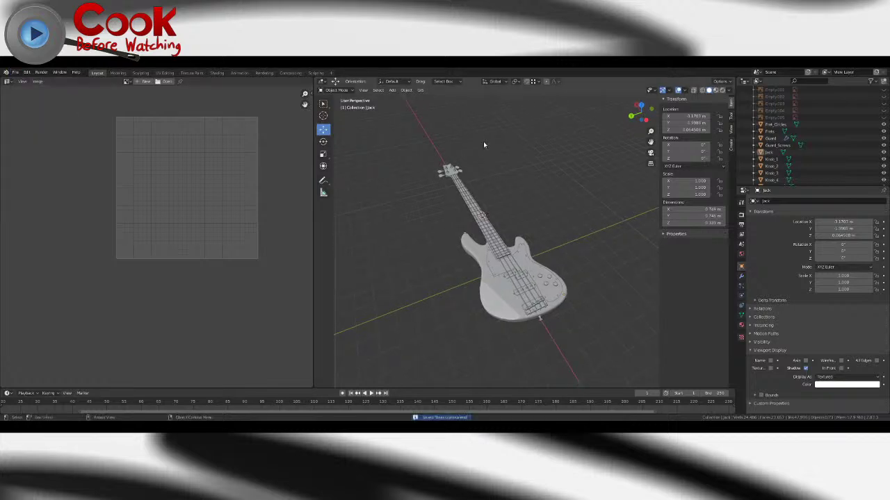